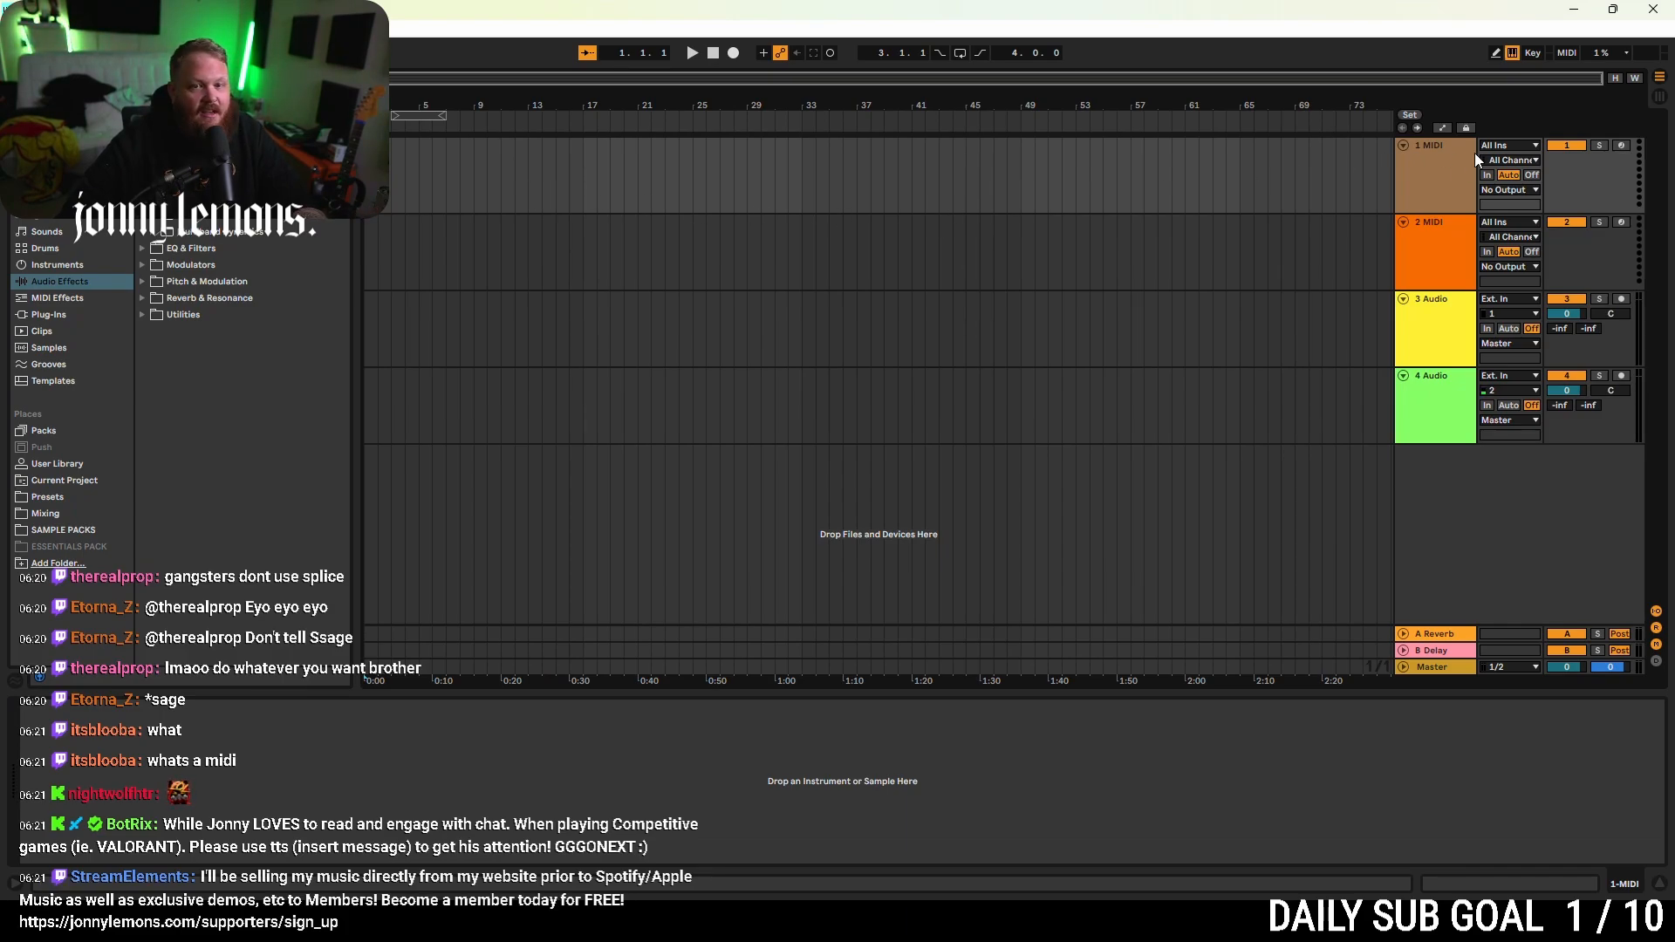
- Create an empty four-bar MIDI clip at the start of the 1 MIDI track and enlarge its piano roll
left_click(1447, 165)
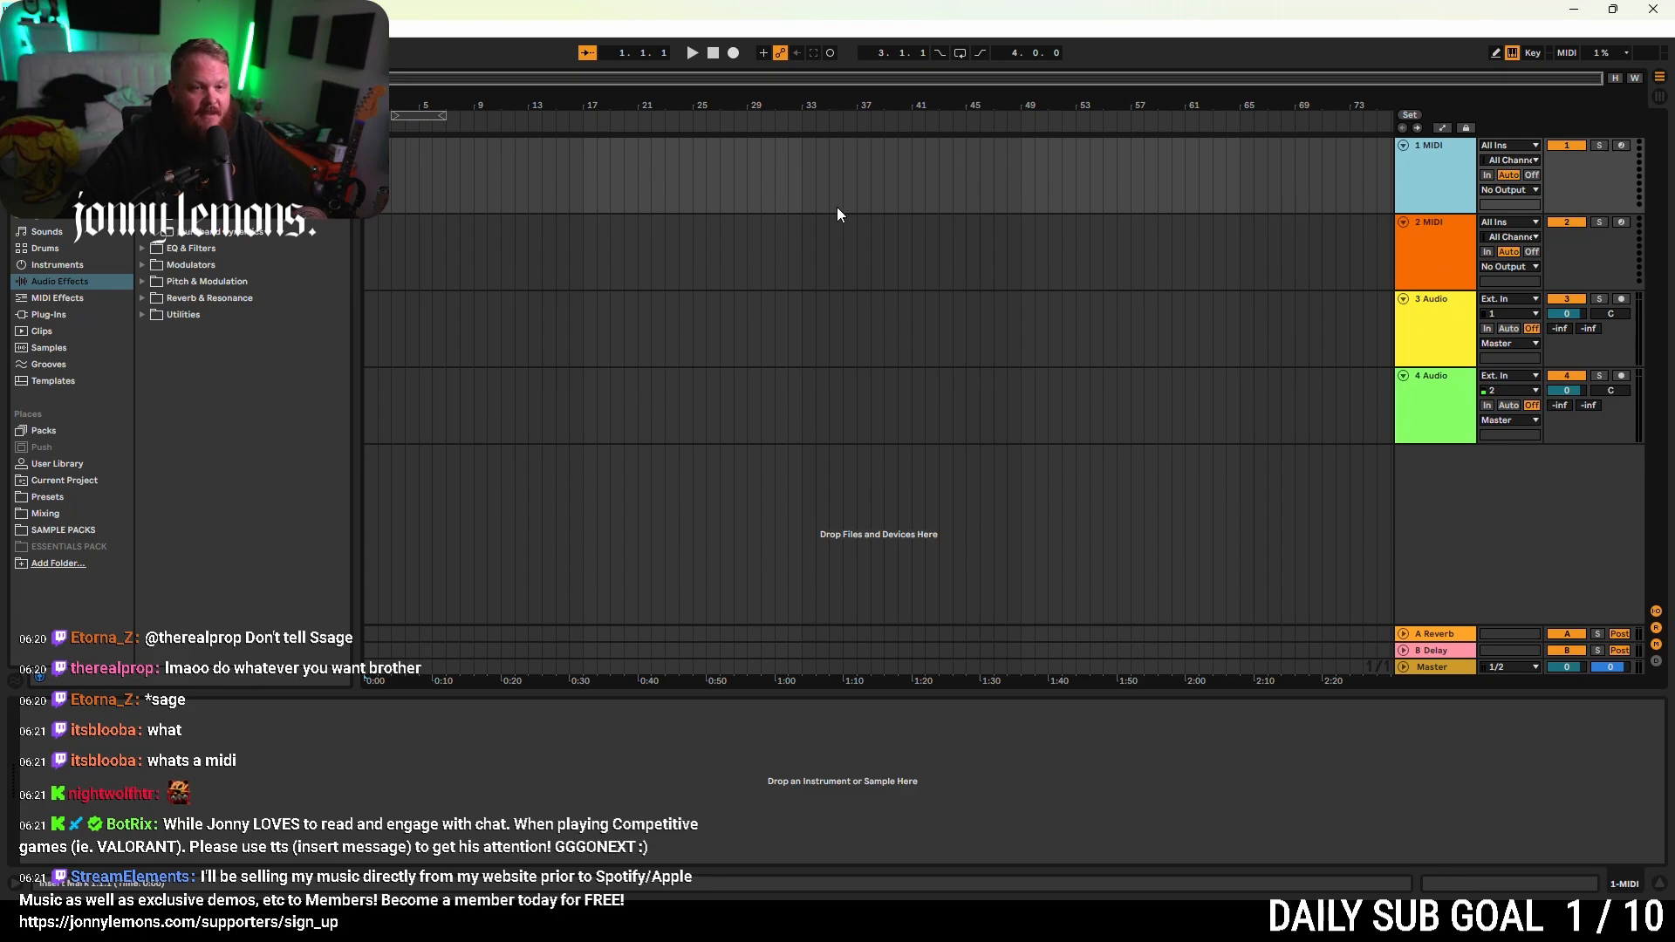
left_click_drag(367, 176, 421, 176)
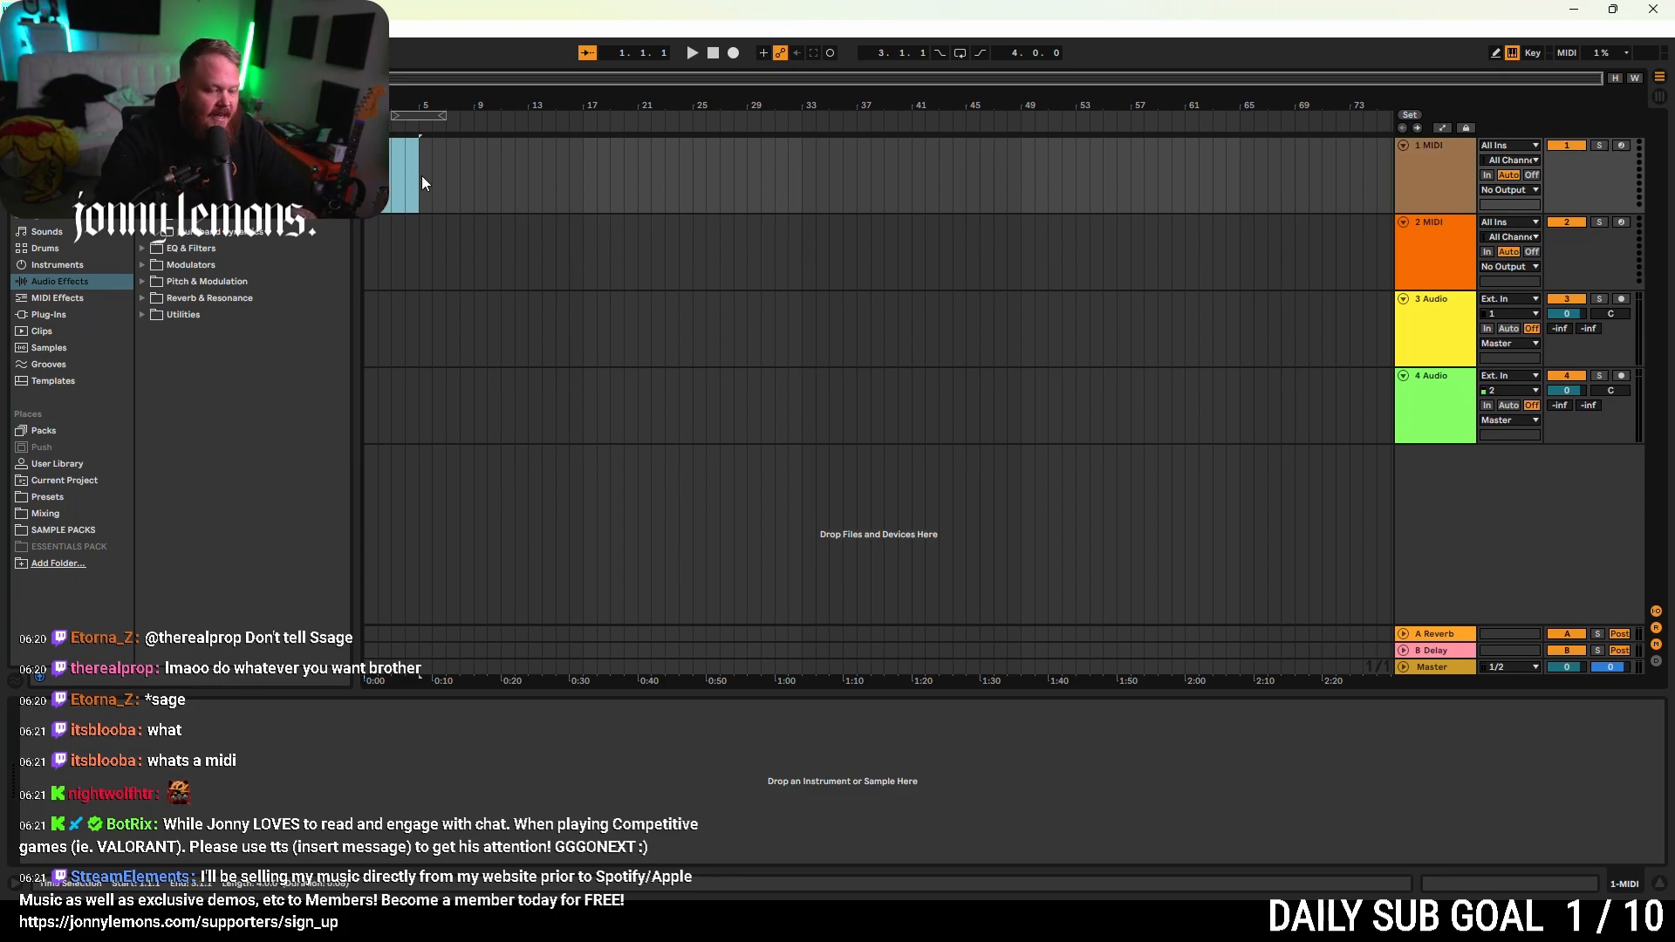
key("ctrl+shift+m")
left_click_drag(811, 526, 807, 436)
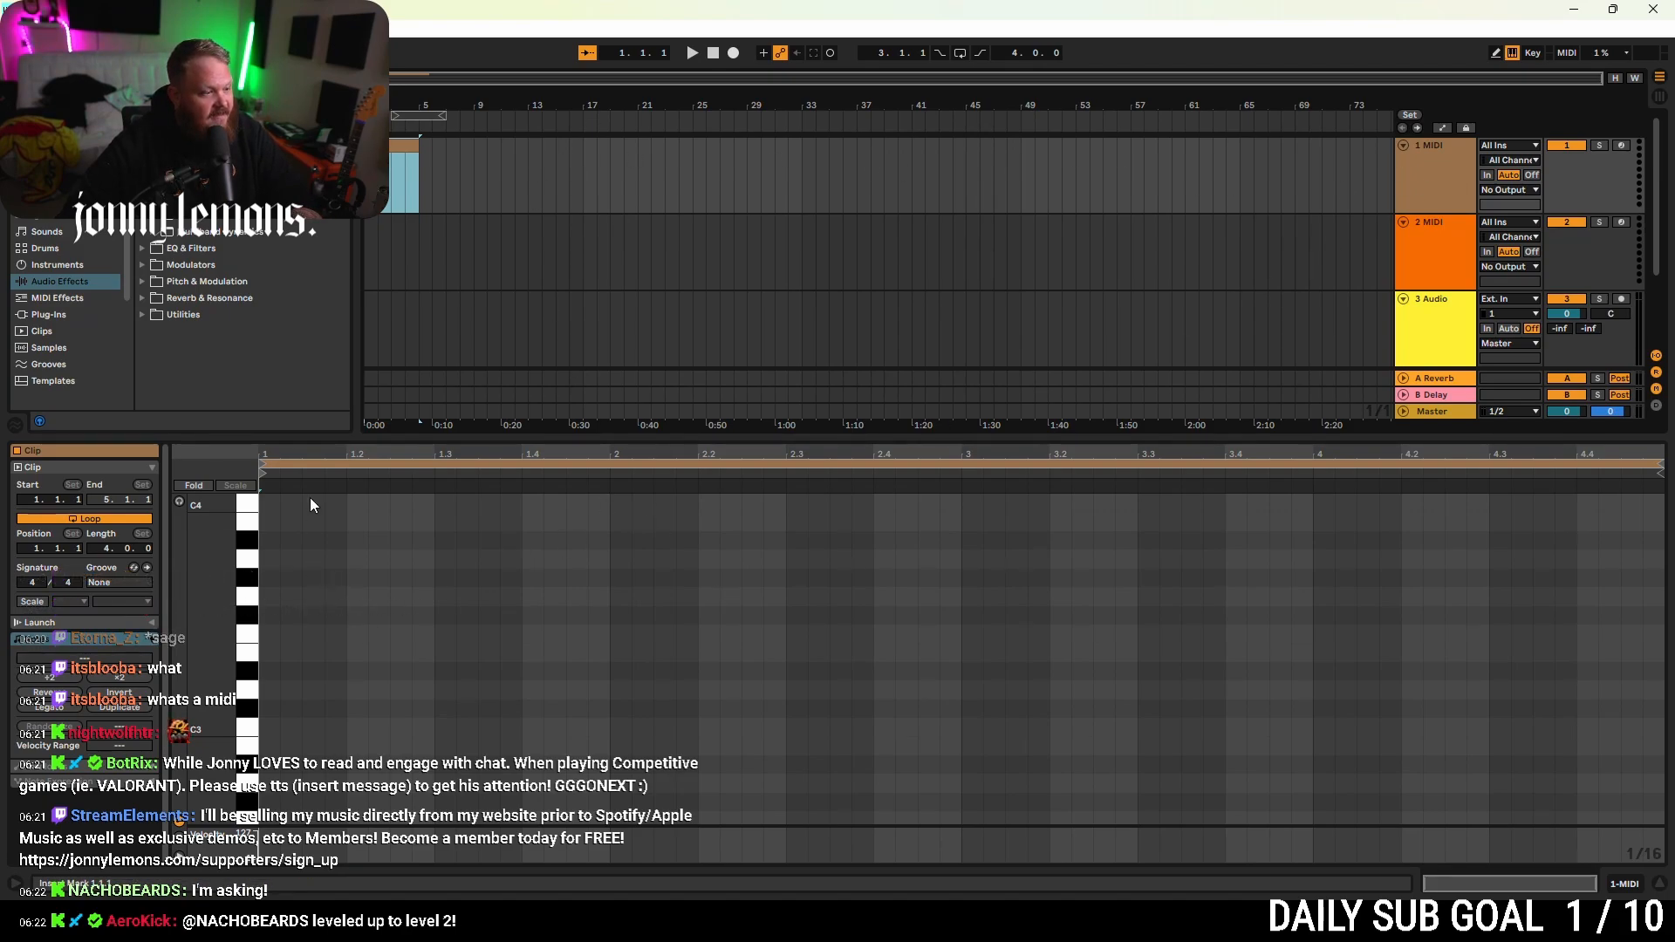
- Load the Sonic Academy ANA 2 plug-in instrument onto the first MIDI track
left_click(69, 314)
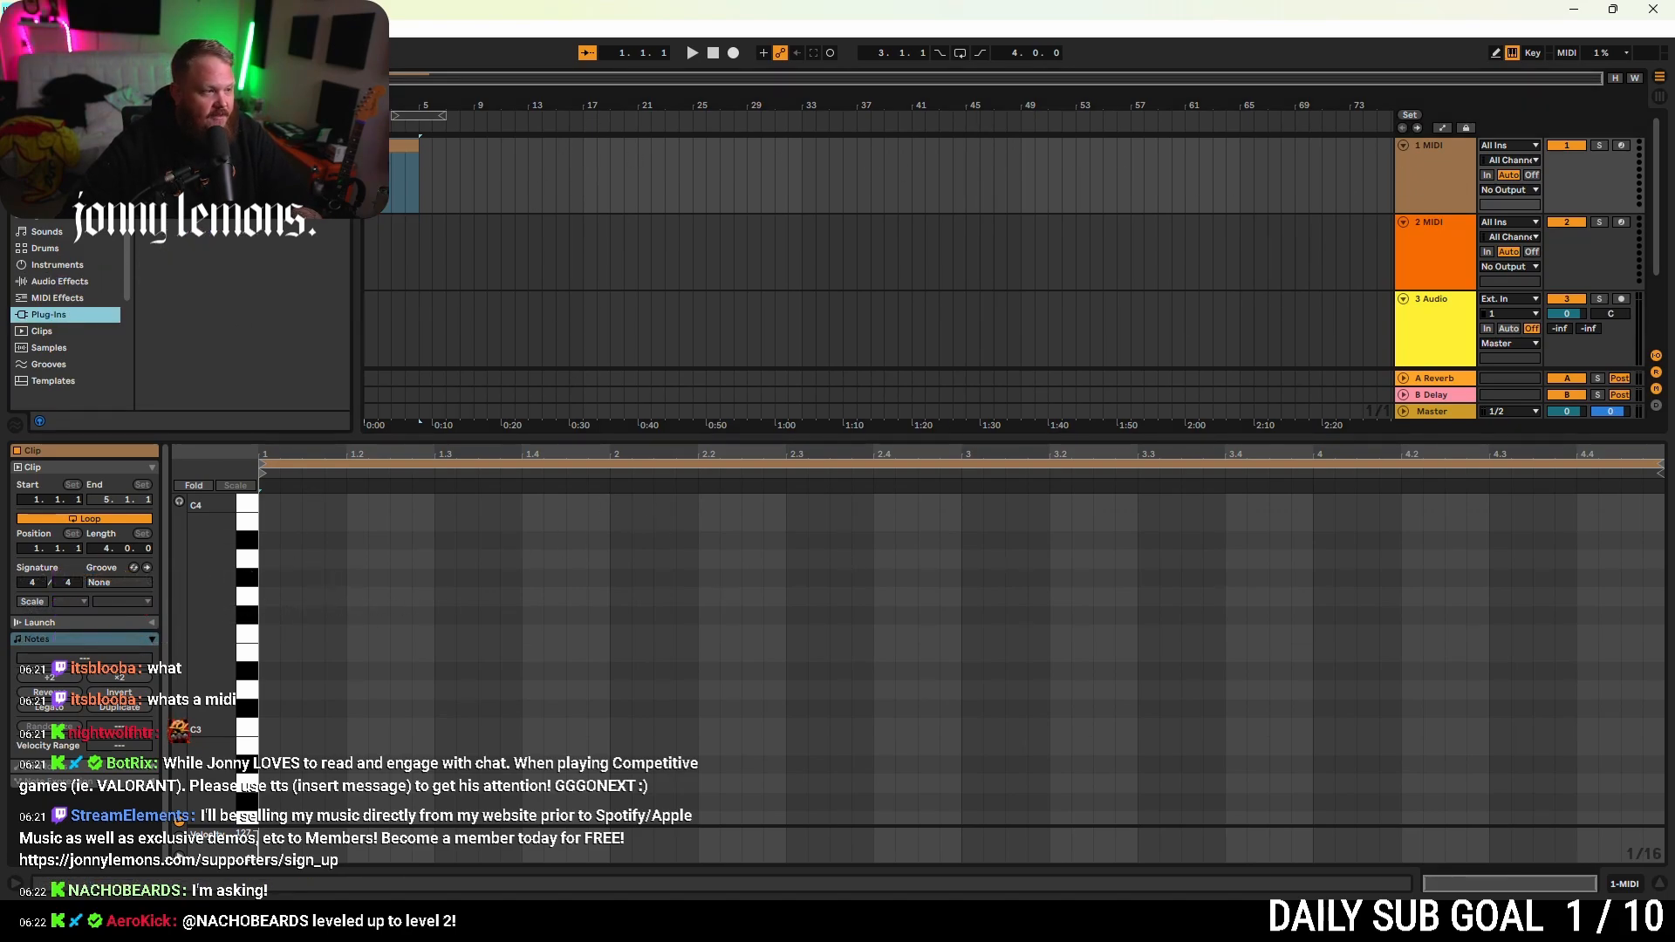
left_click(145, 115)
left_click(145, 115)
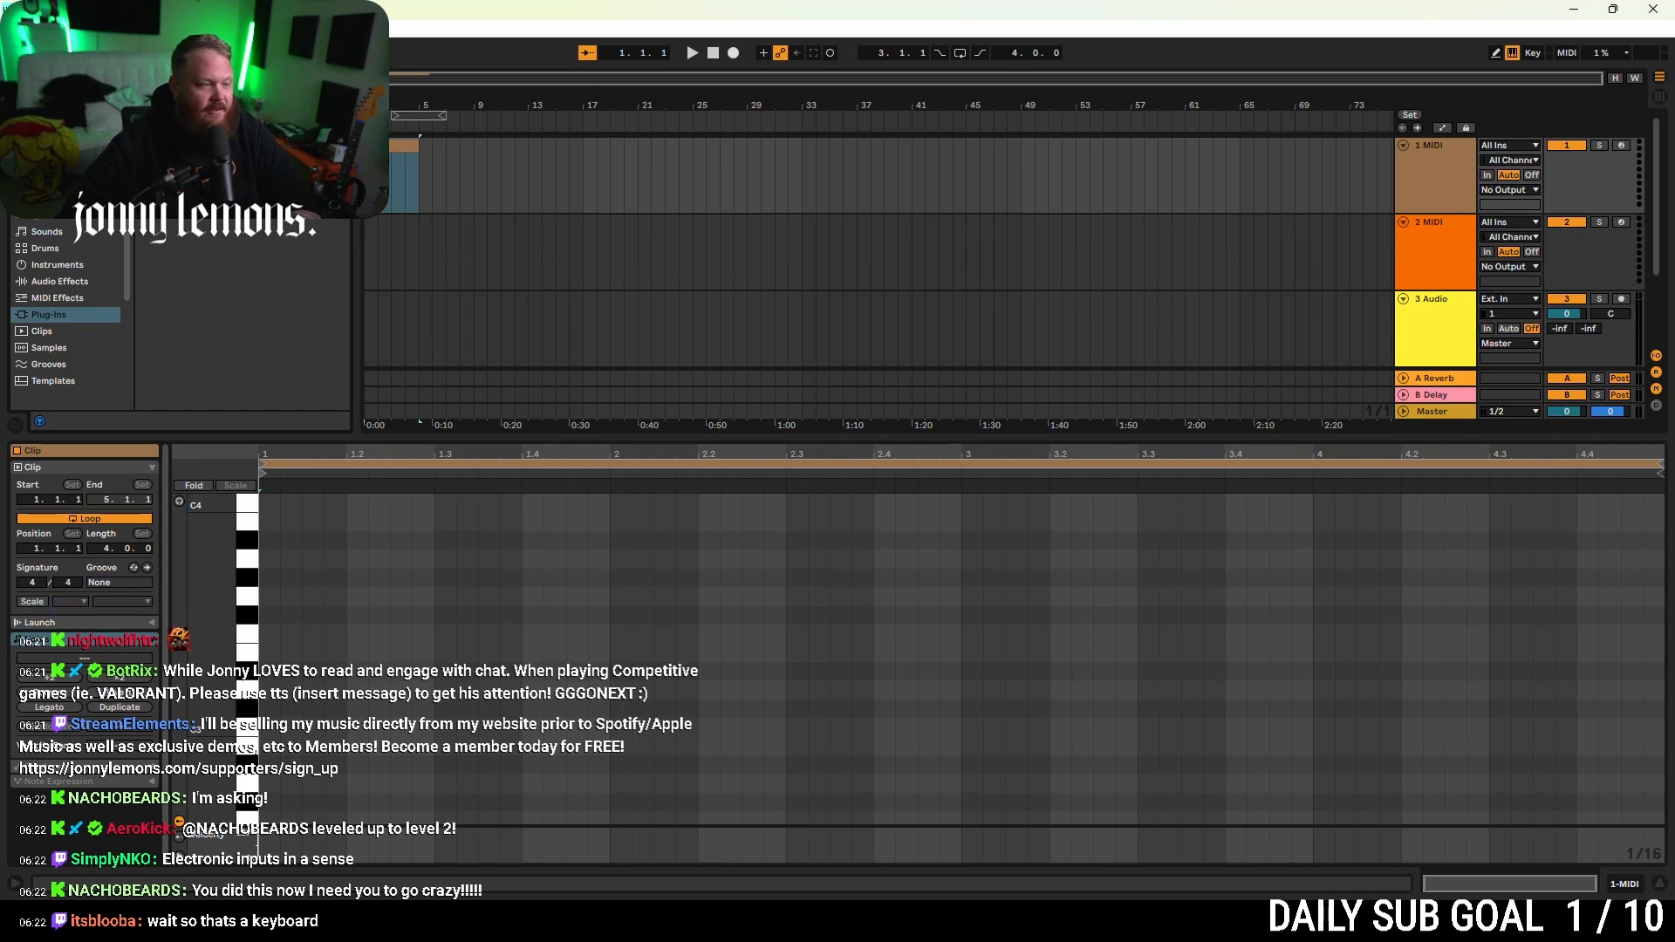
left_click_drag(446, 433, 279, 140)
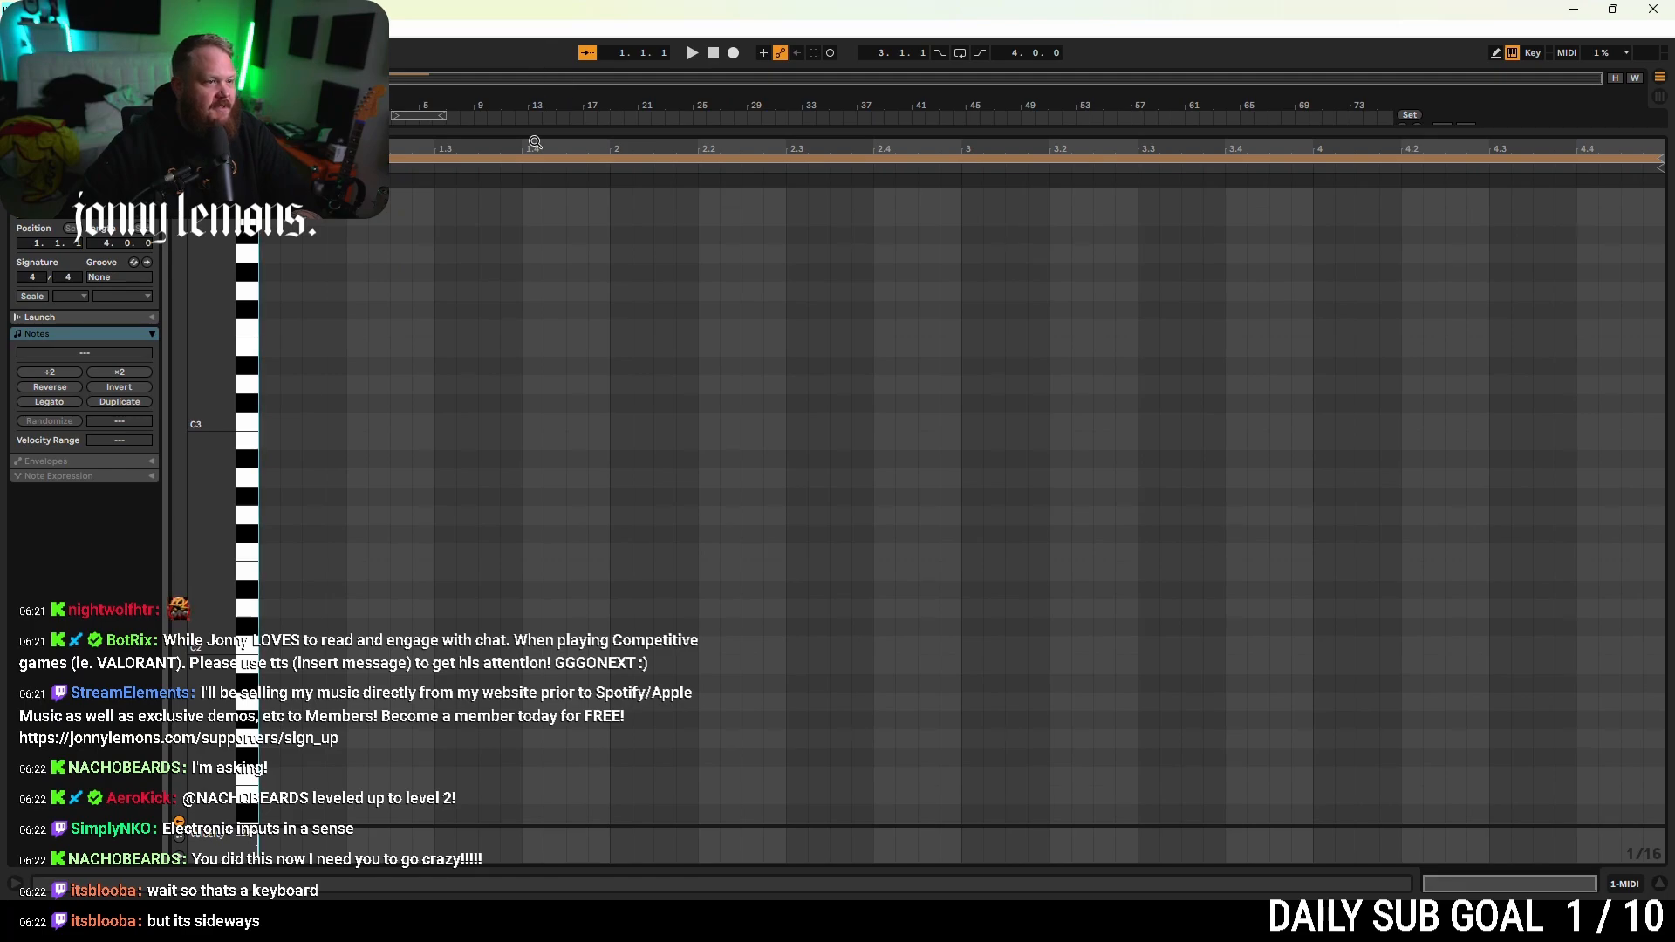
left_click_drag(538, 132, 471, 538)
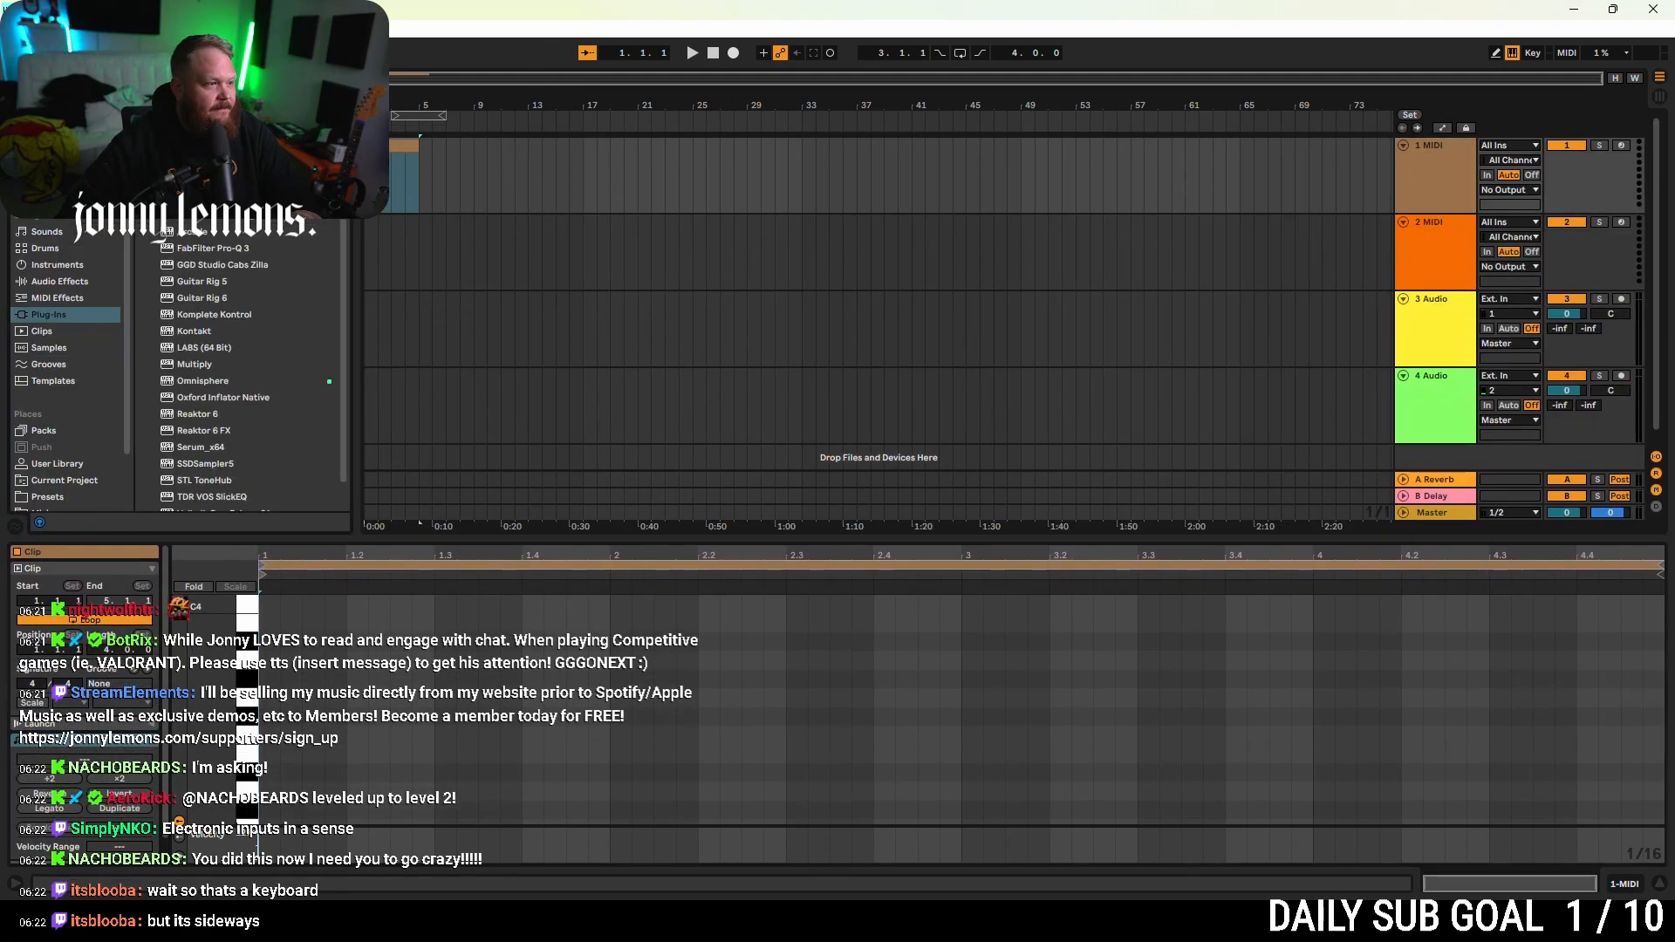
scroll(218, 366, "down", 10)
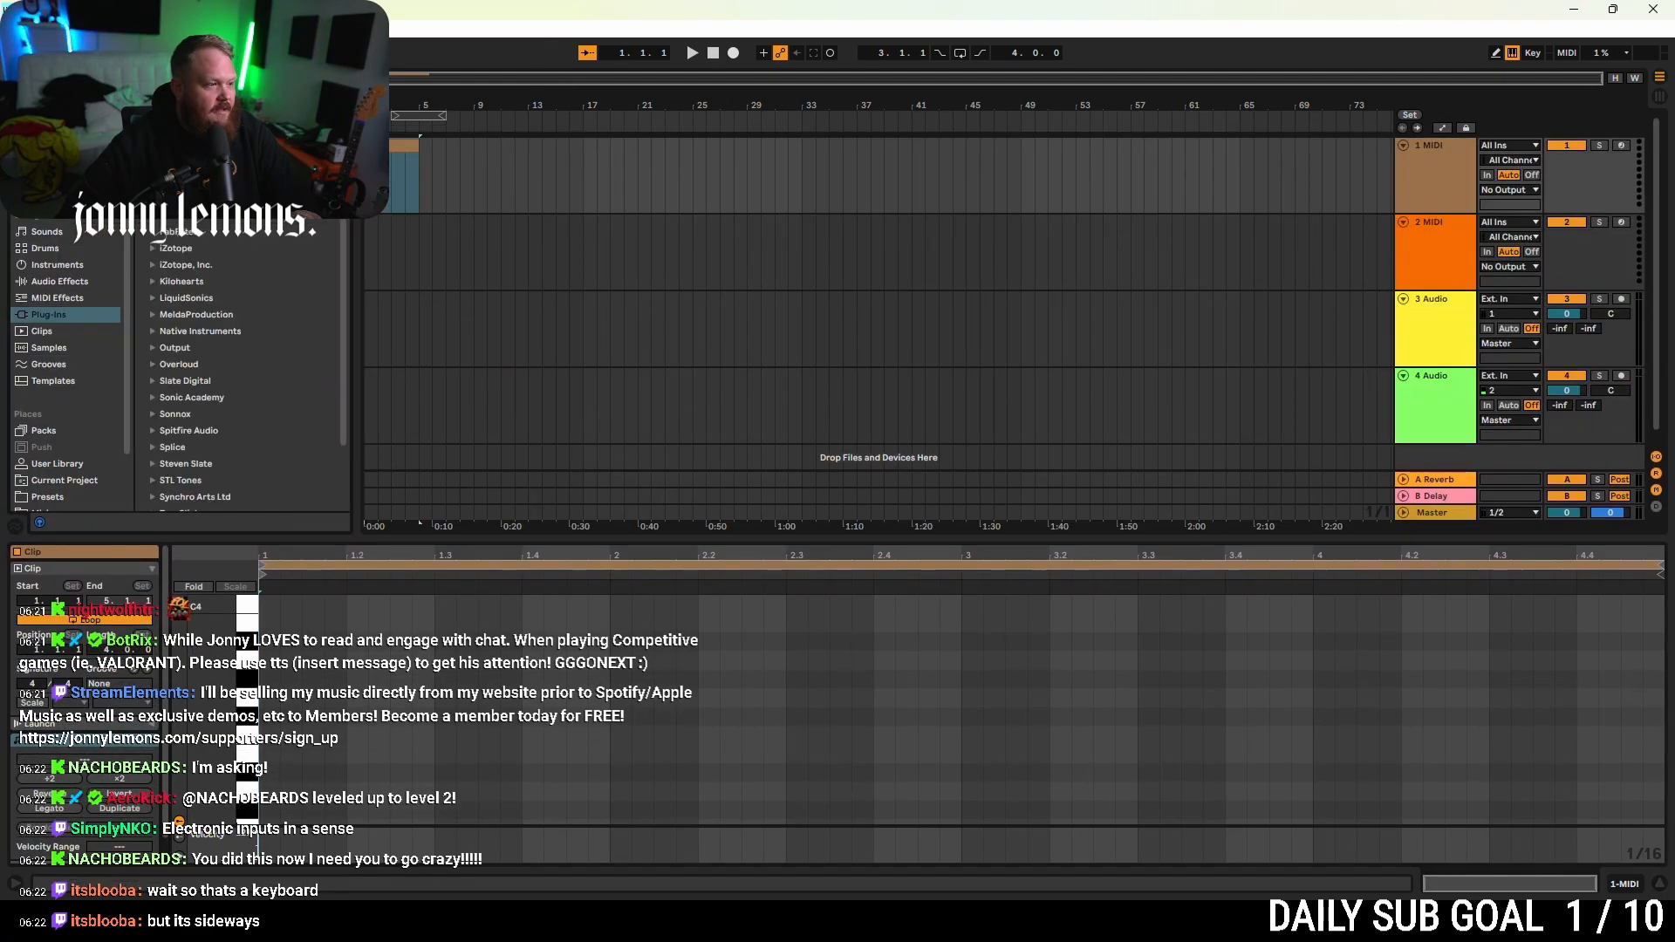
left_click(154, 345)
left_click(154, 346)
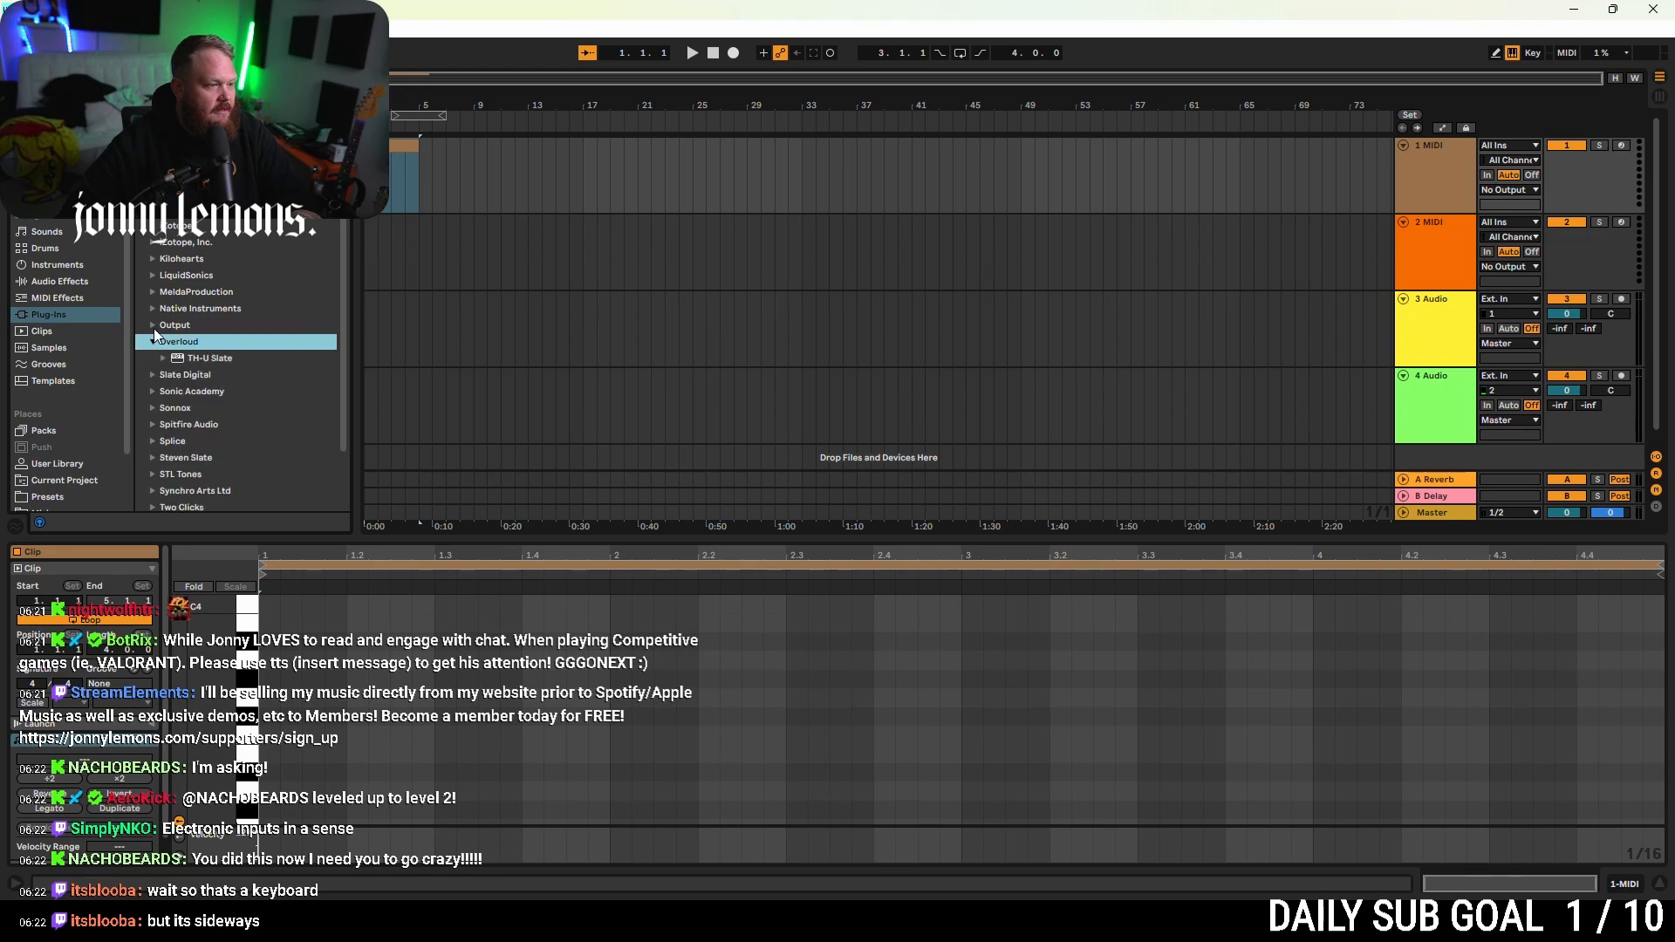
left_click(154, 391)
left_click(180, 394)
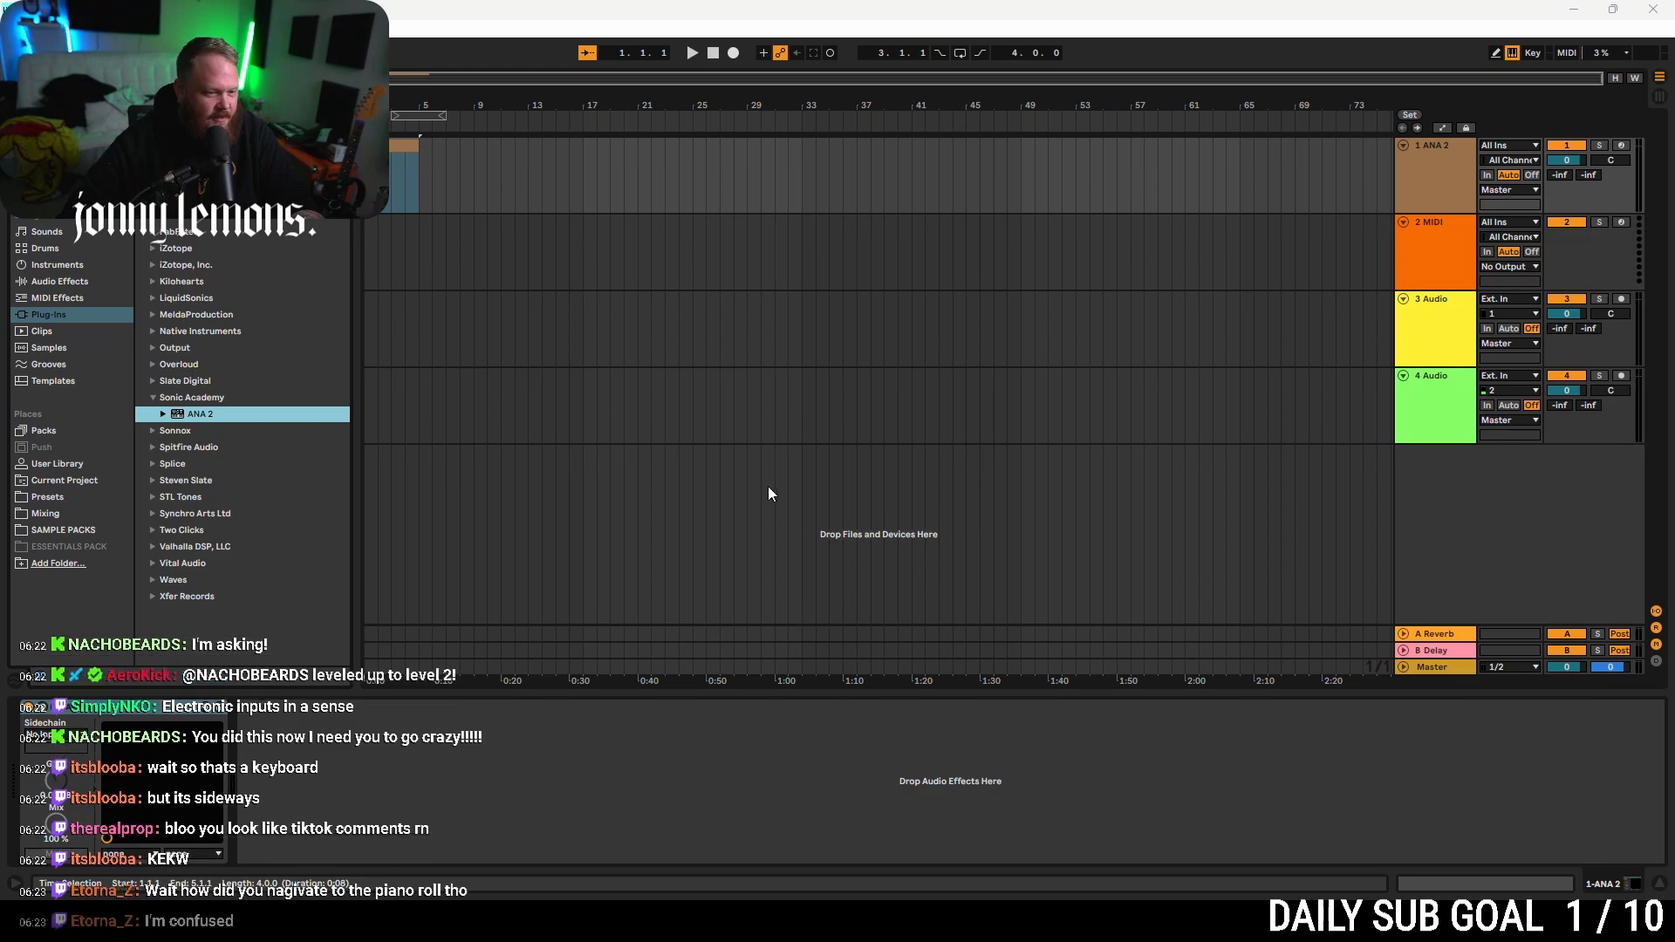
- Arm the ANA 2 track for recording and reopen its MIDI clip in an enlarged piano roll
left_click(1599, 145)
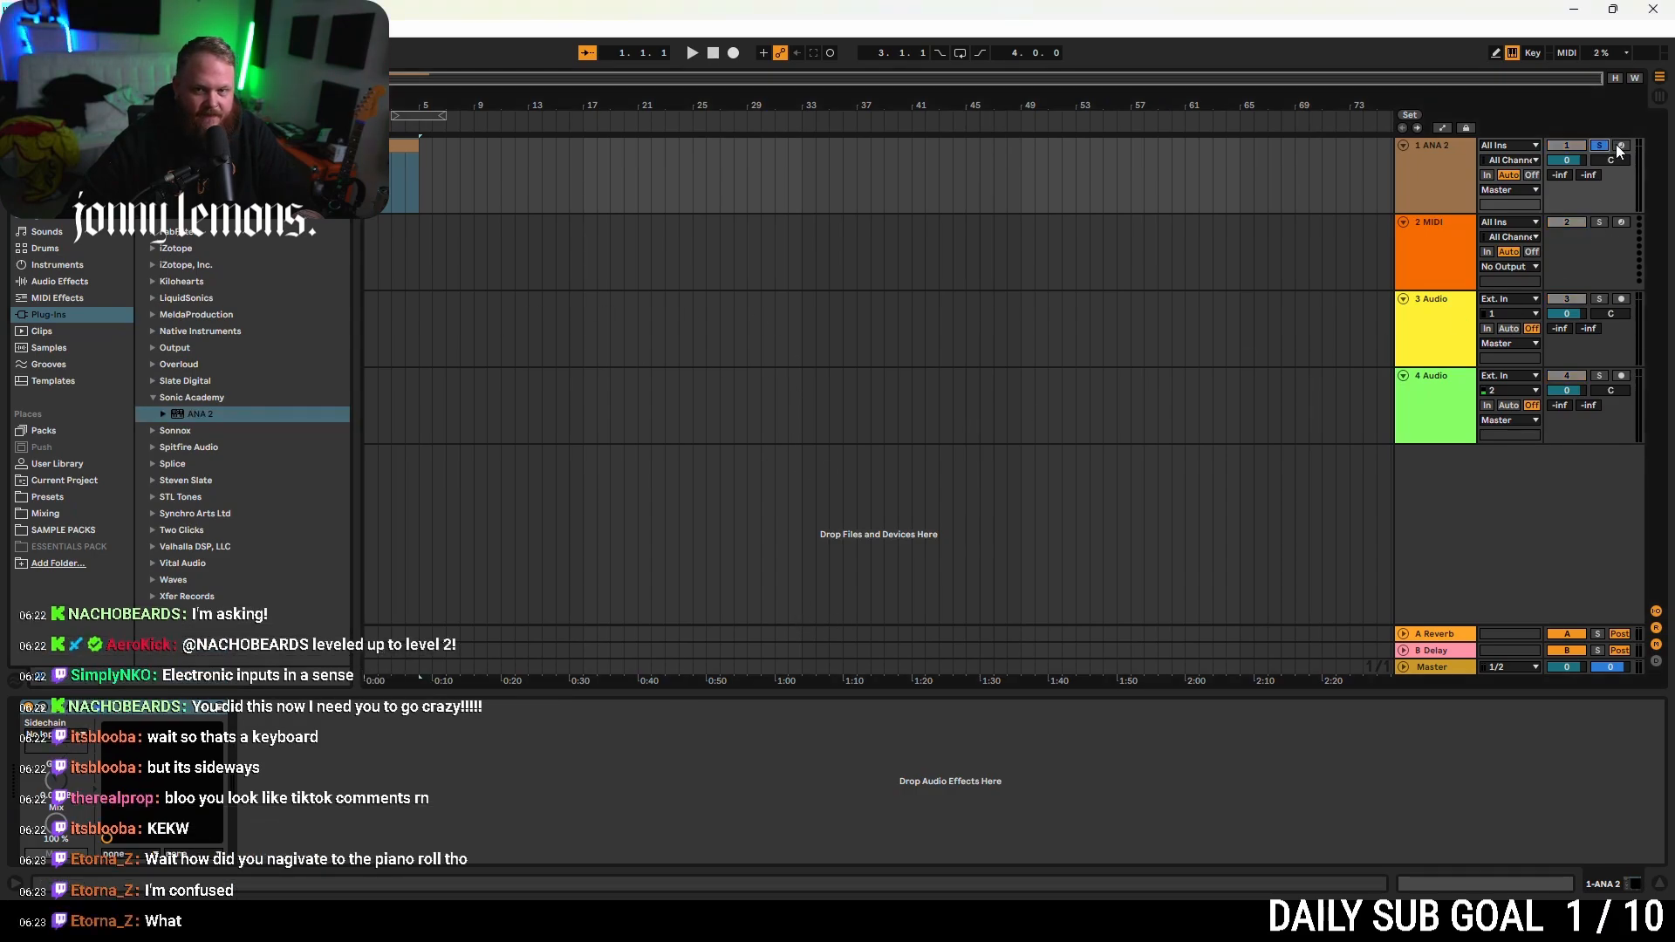
left_click(1608, 145)
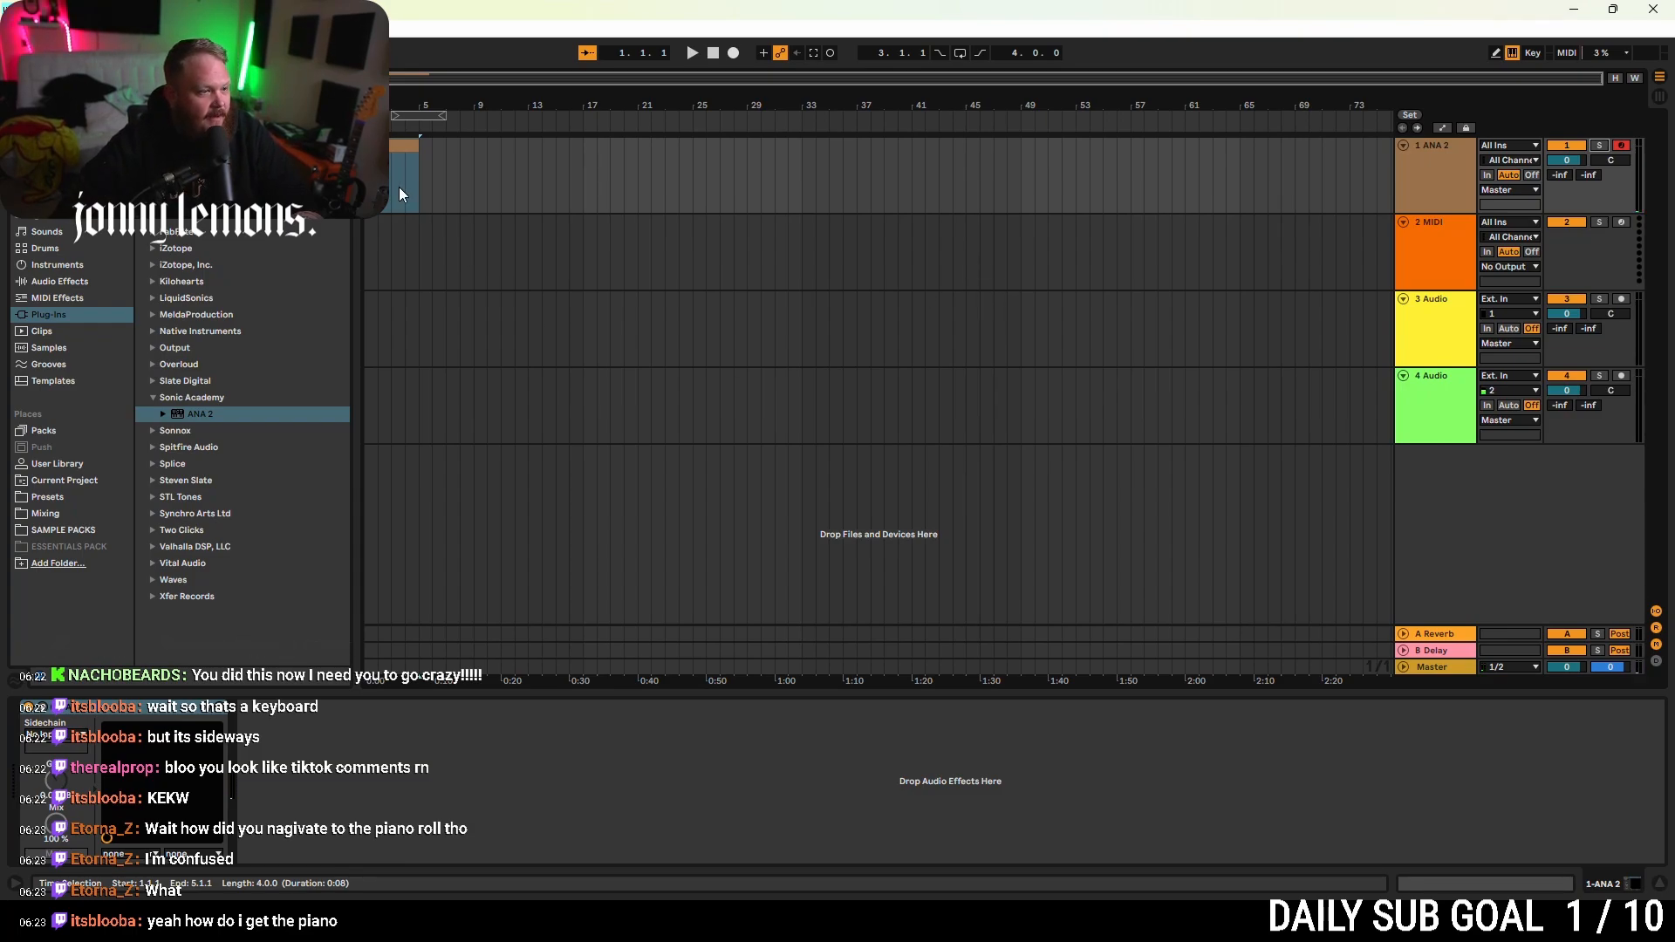
double_click(391, 146)
left_click_drag(730, 540, 835, 365)
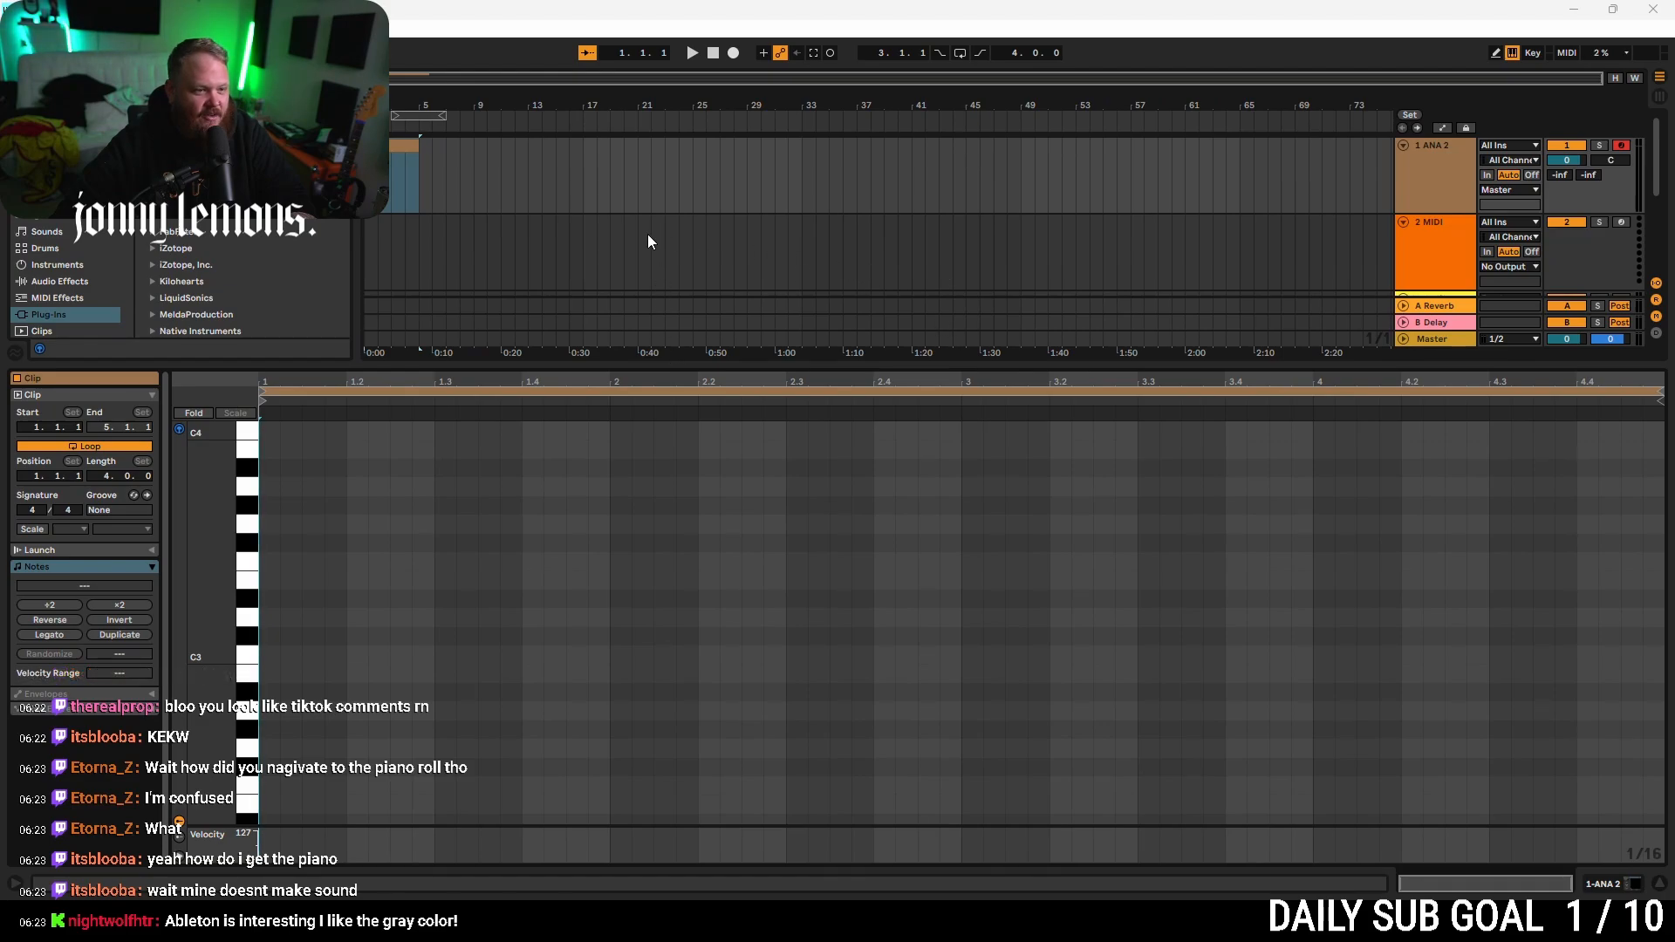
- Try several interface colour themes and return to the original dark grey theme
left_click(909, 535)
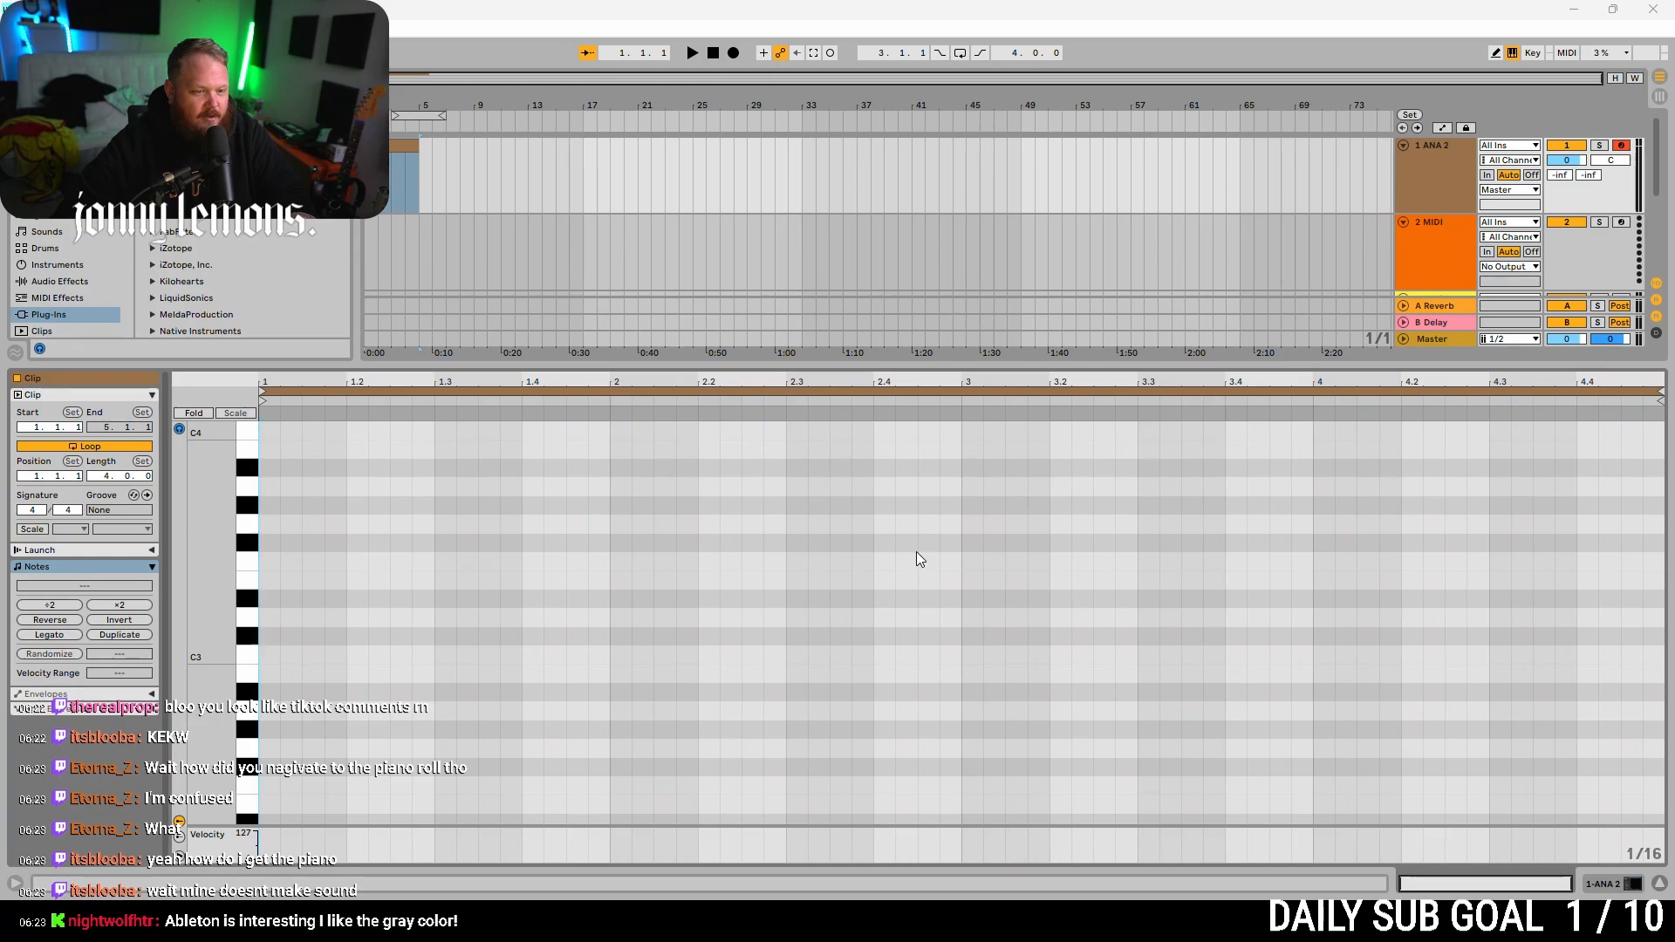
left_click(916, 551)
left_click(916, 560)
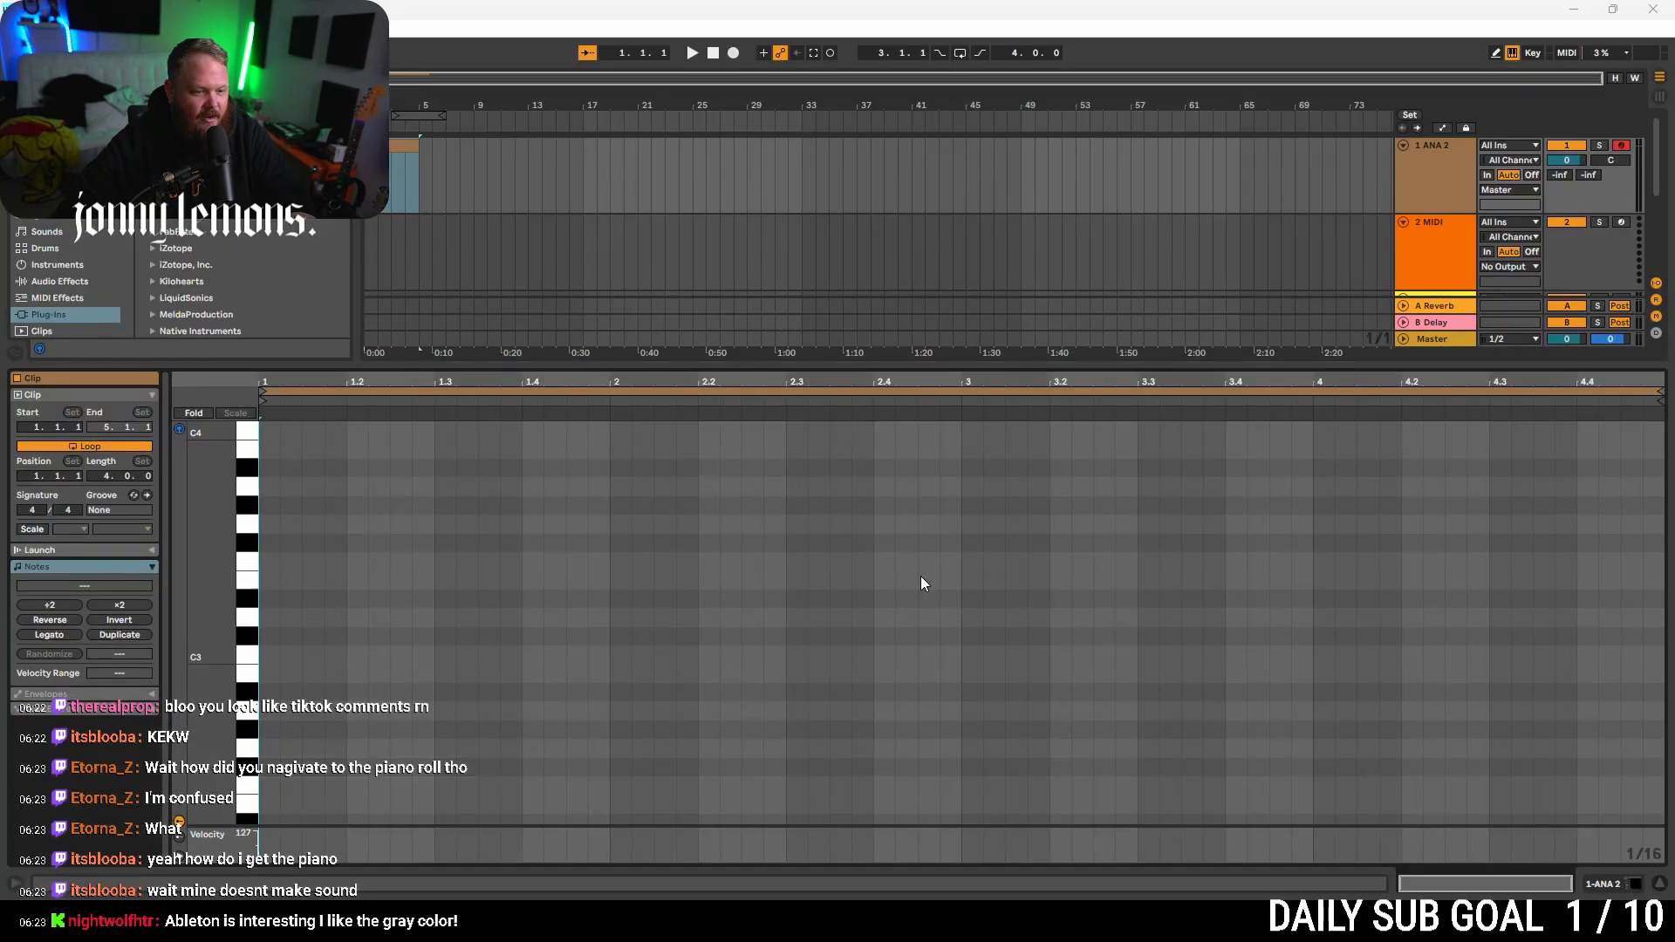
left_click(921, 576)
left_click(917, 588)
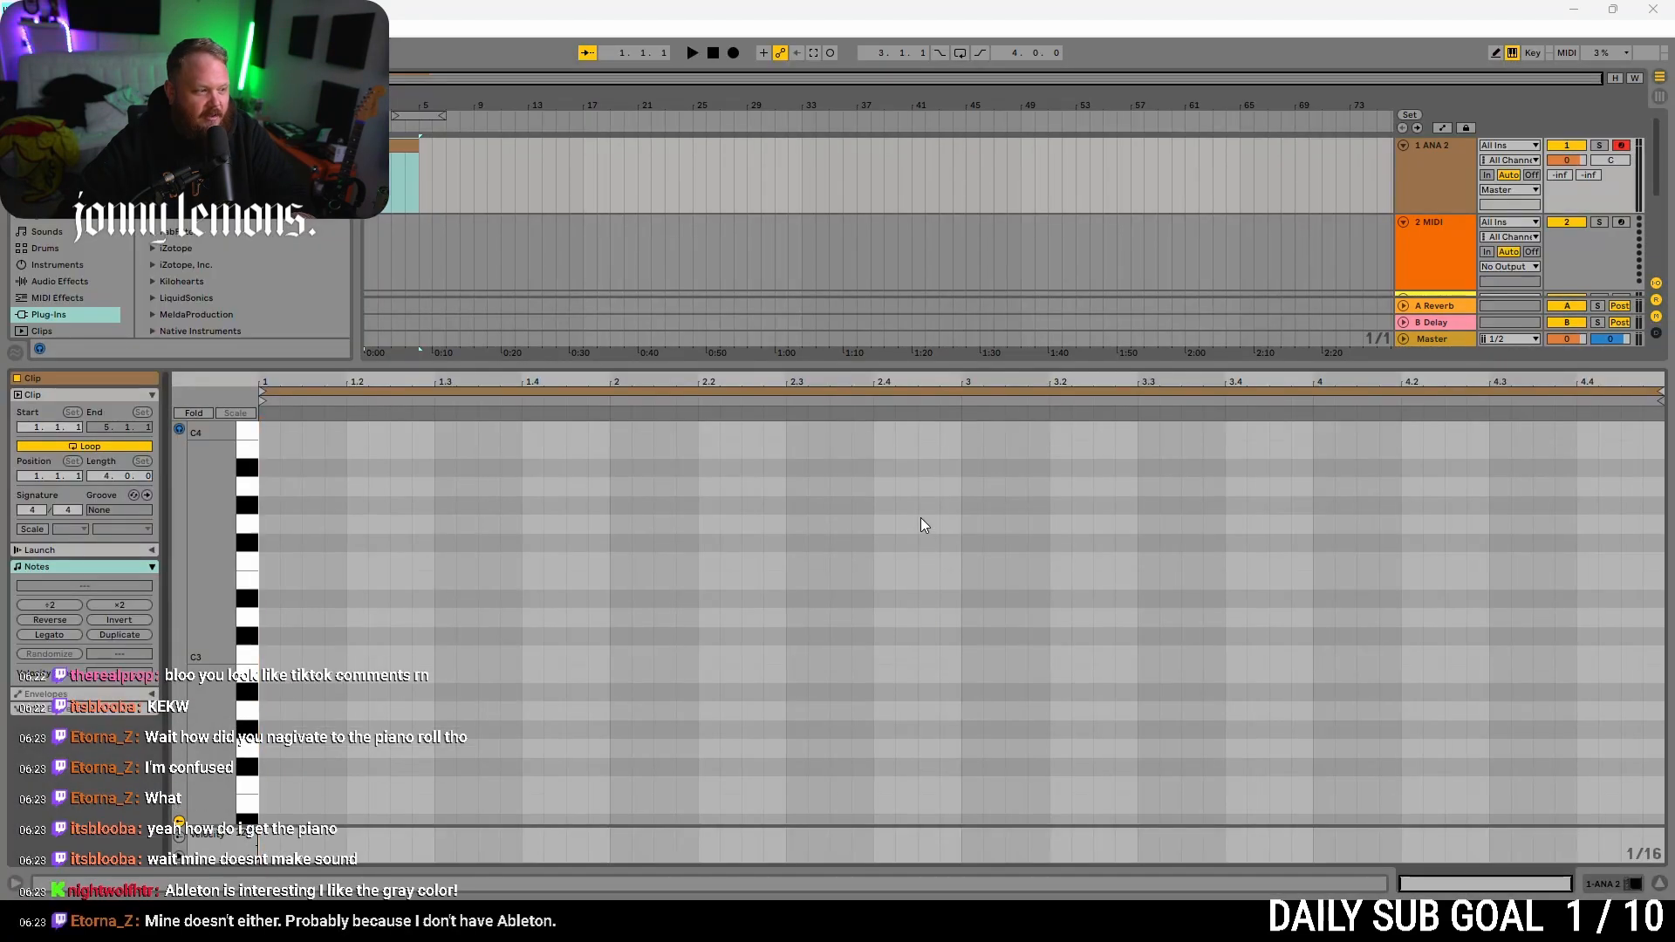
left_click(928, 572)
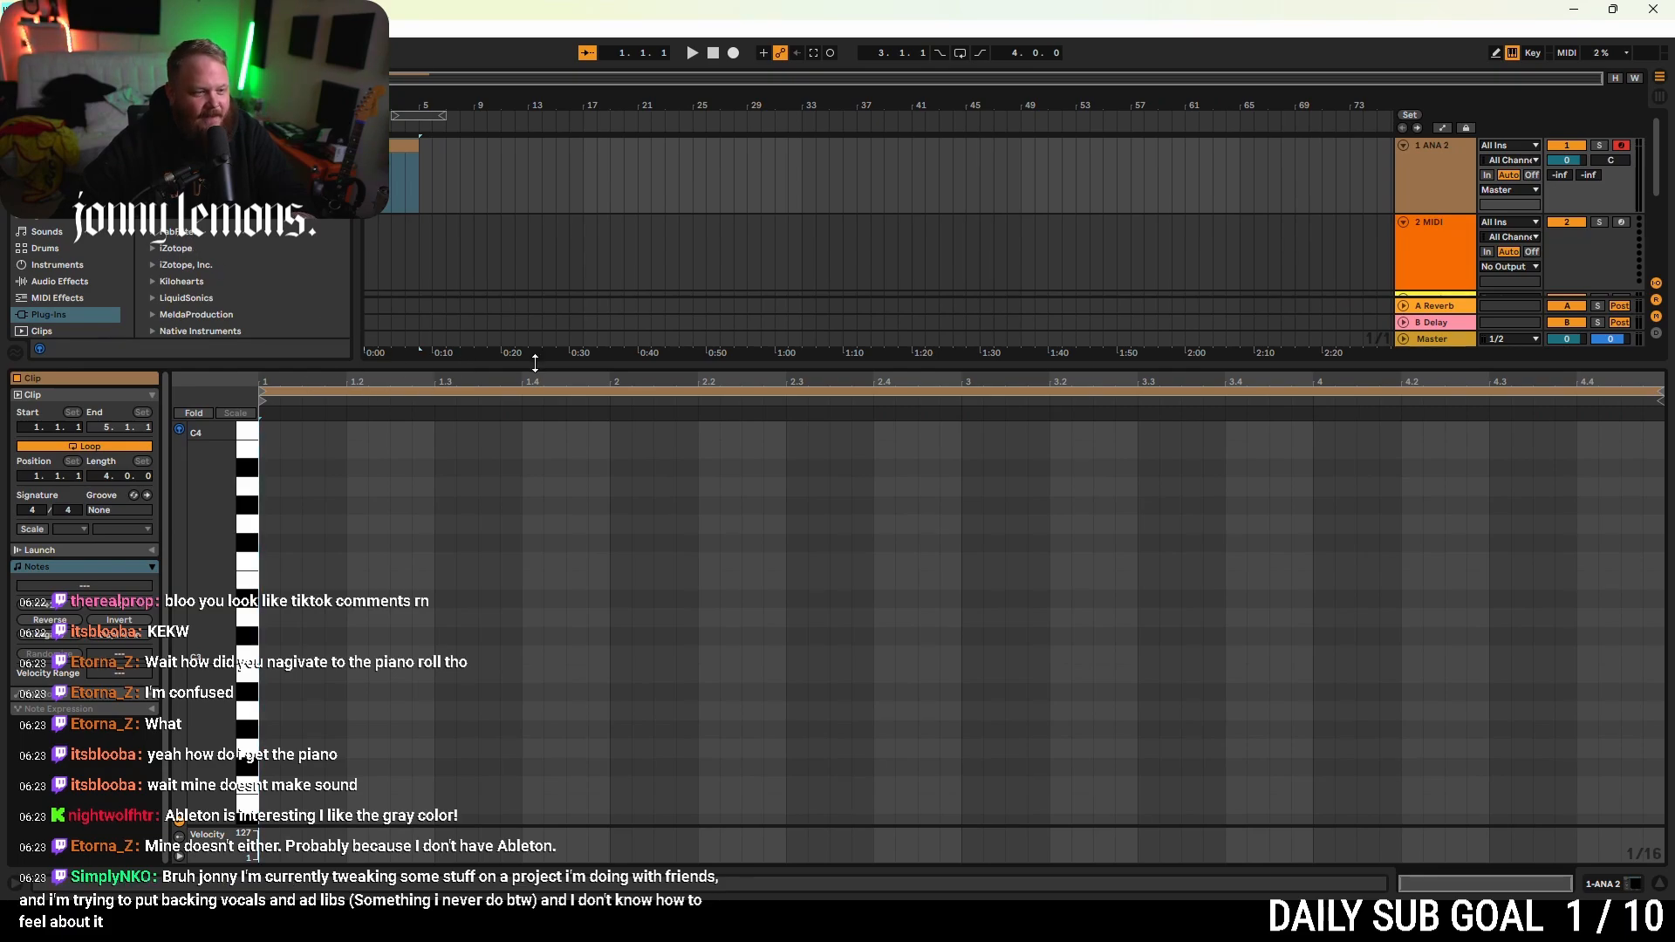
- Enlarge the piano roll further and audition its keys down to C0
left_click_drag(518, 364, 525, 288)
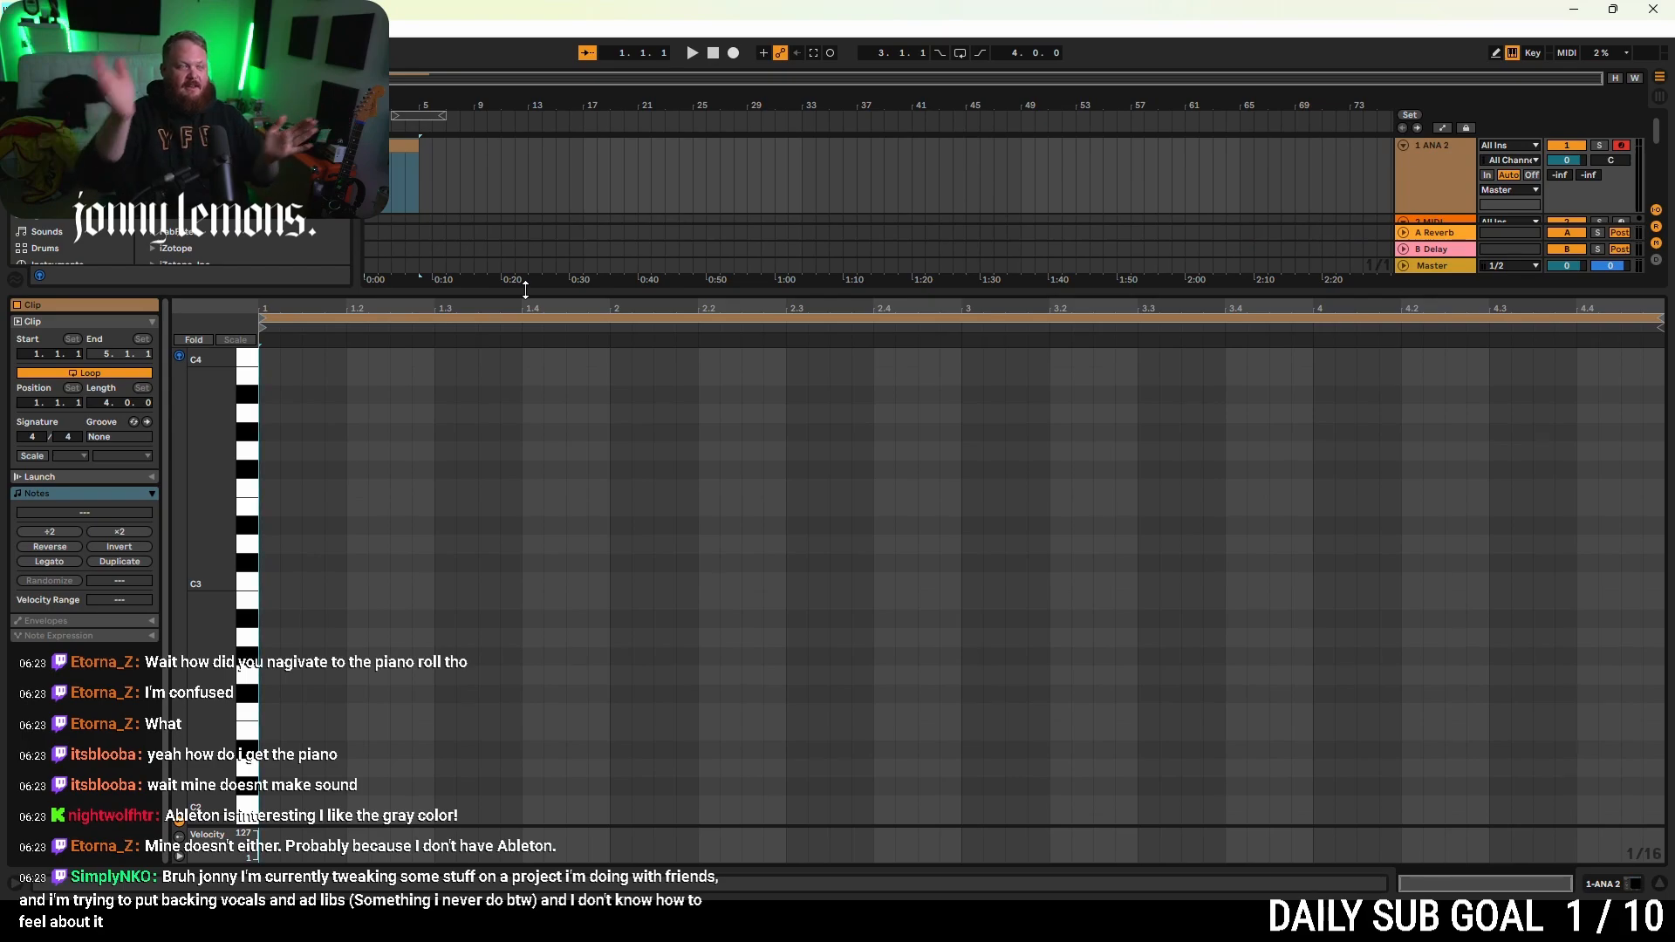
left_click(253, 441)
left_click_drag(252, 438, 246, 620)
scroll(246, 619, "down", 10)
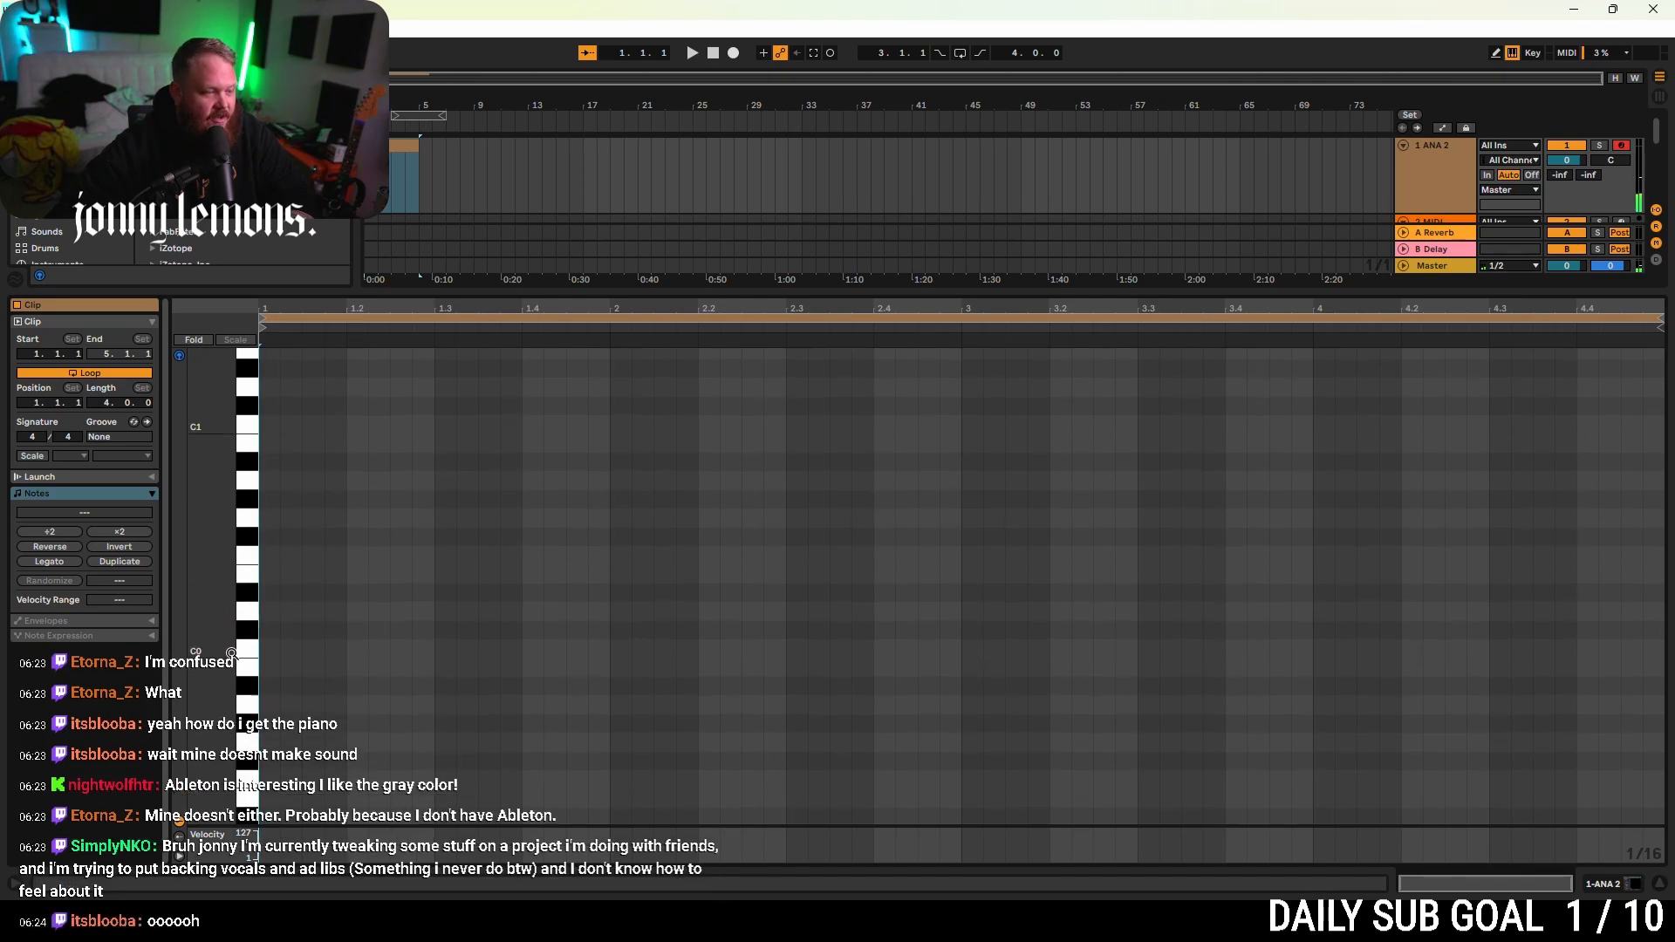
left_click(246, 651)
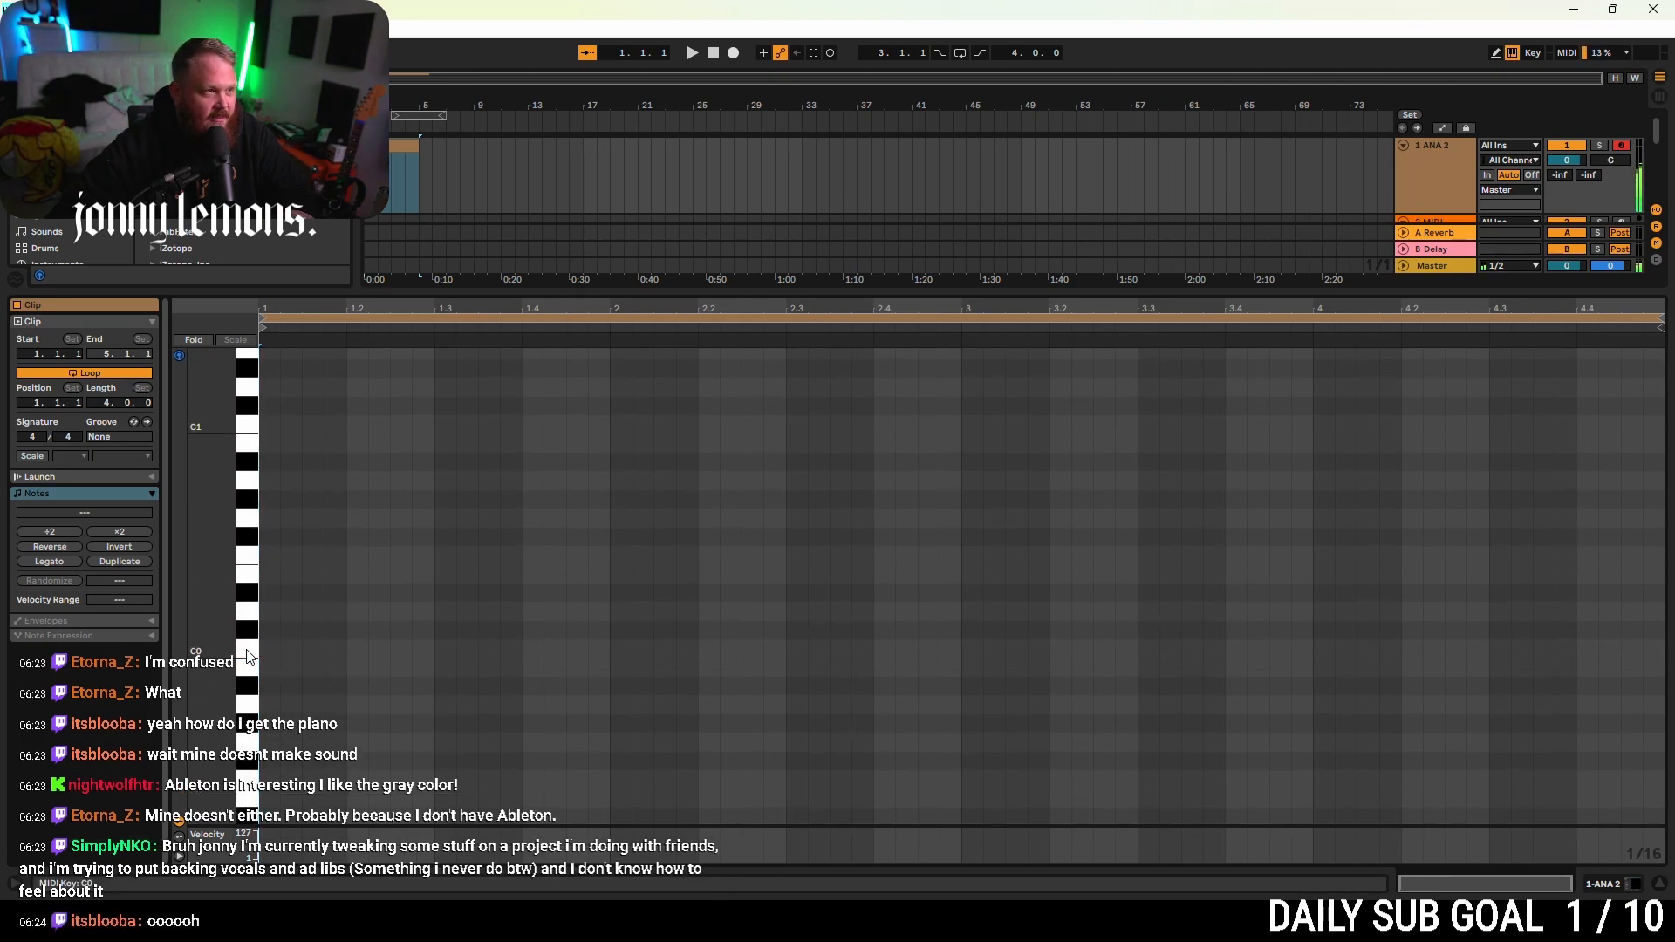
- Audition the piano roll keys upward from the lowest octave to the C5 range
scroll(251, 602, "up", 3)
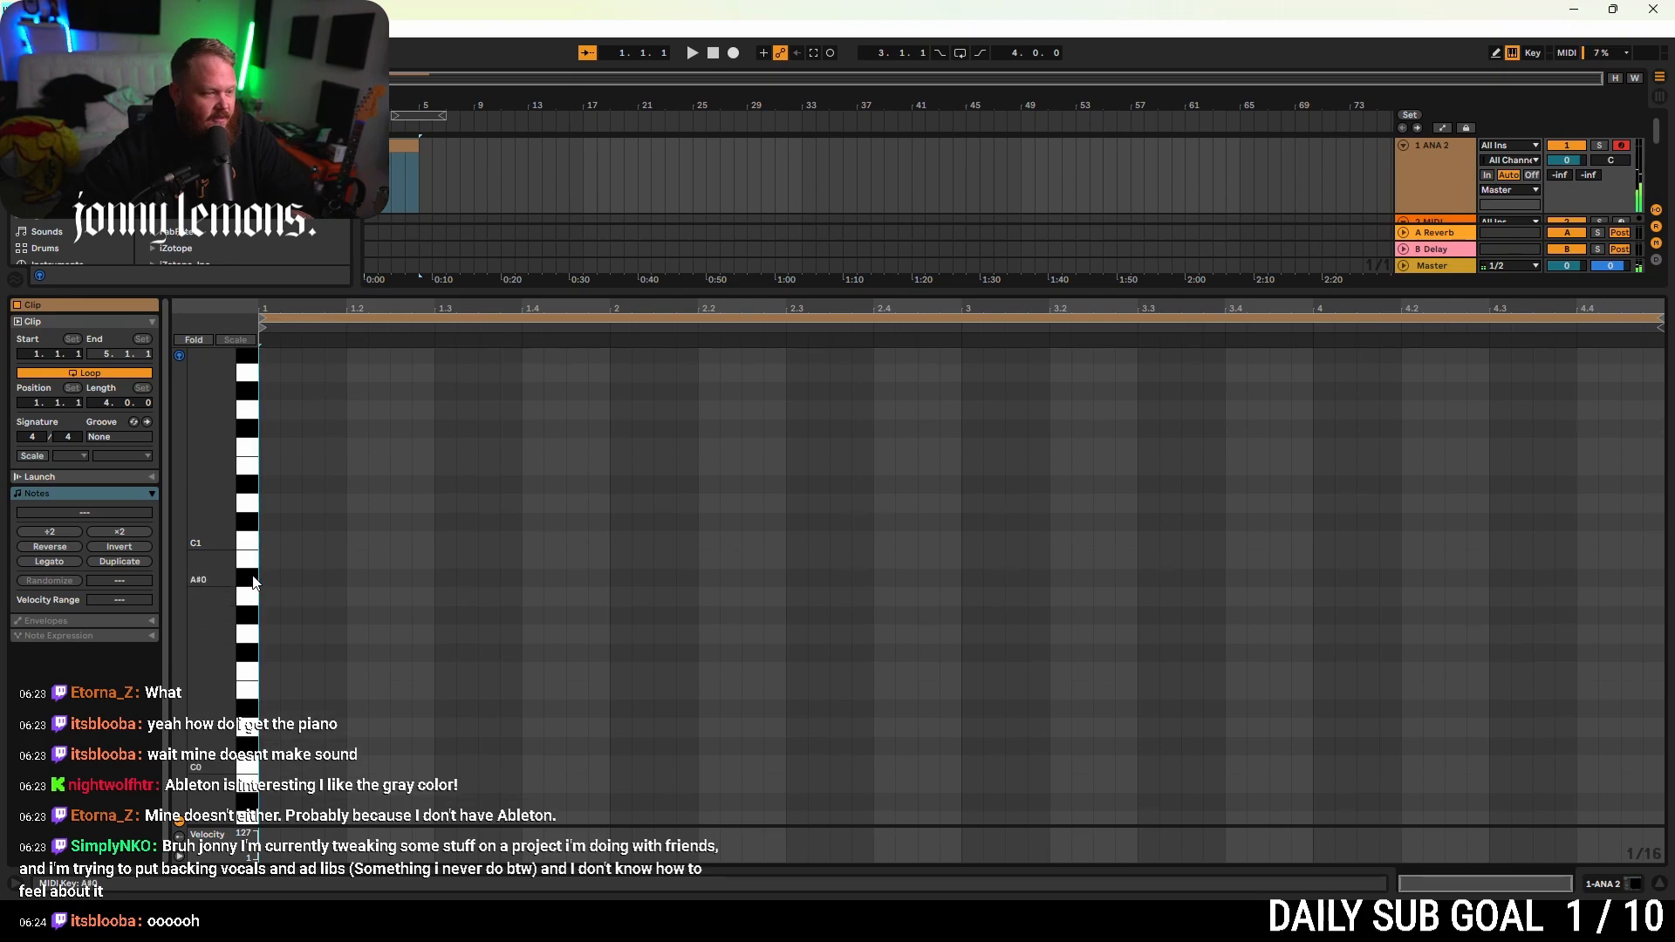
scroll(253, 524, "up", 4)
scroll(249, 474, "up", 4)
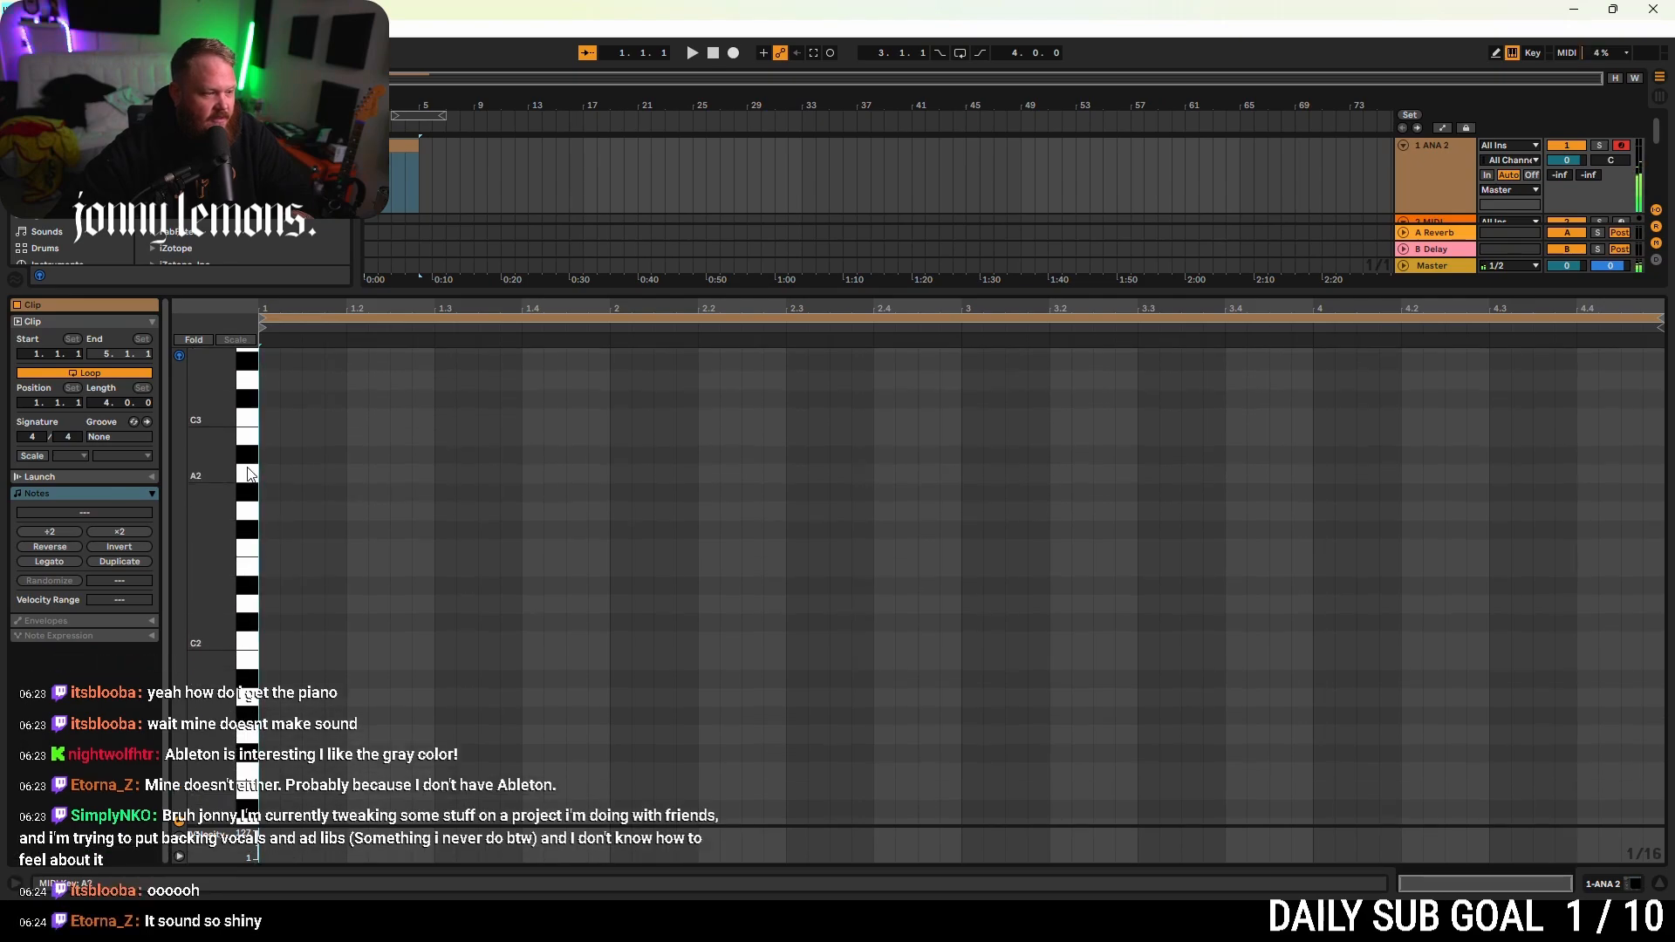
scroll(253, 432, "up", 8)
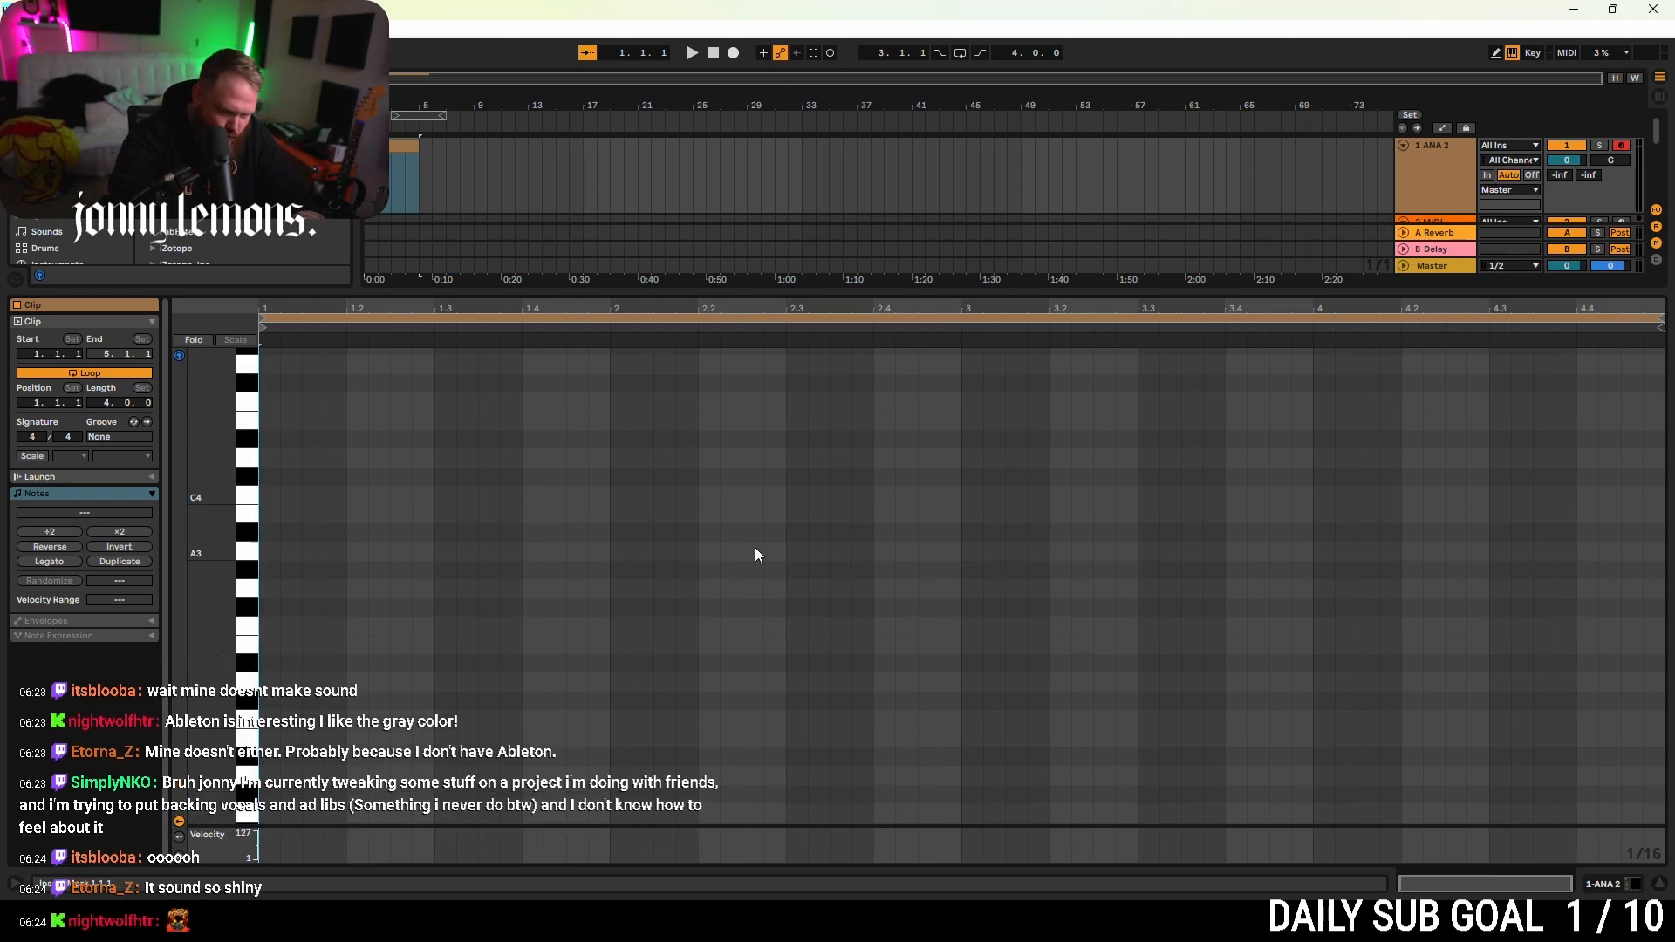
scroll(212, 474, "up", 2)
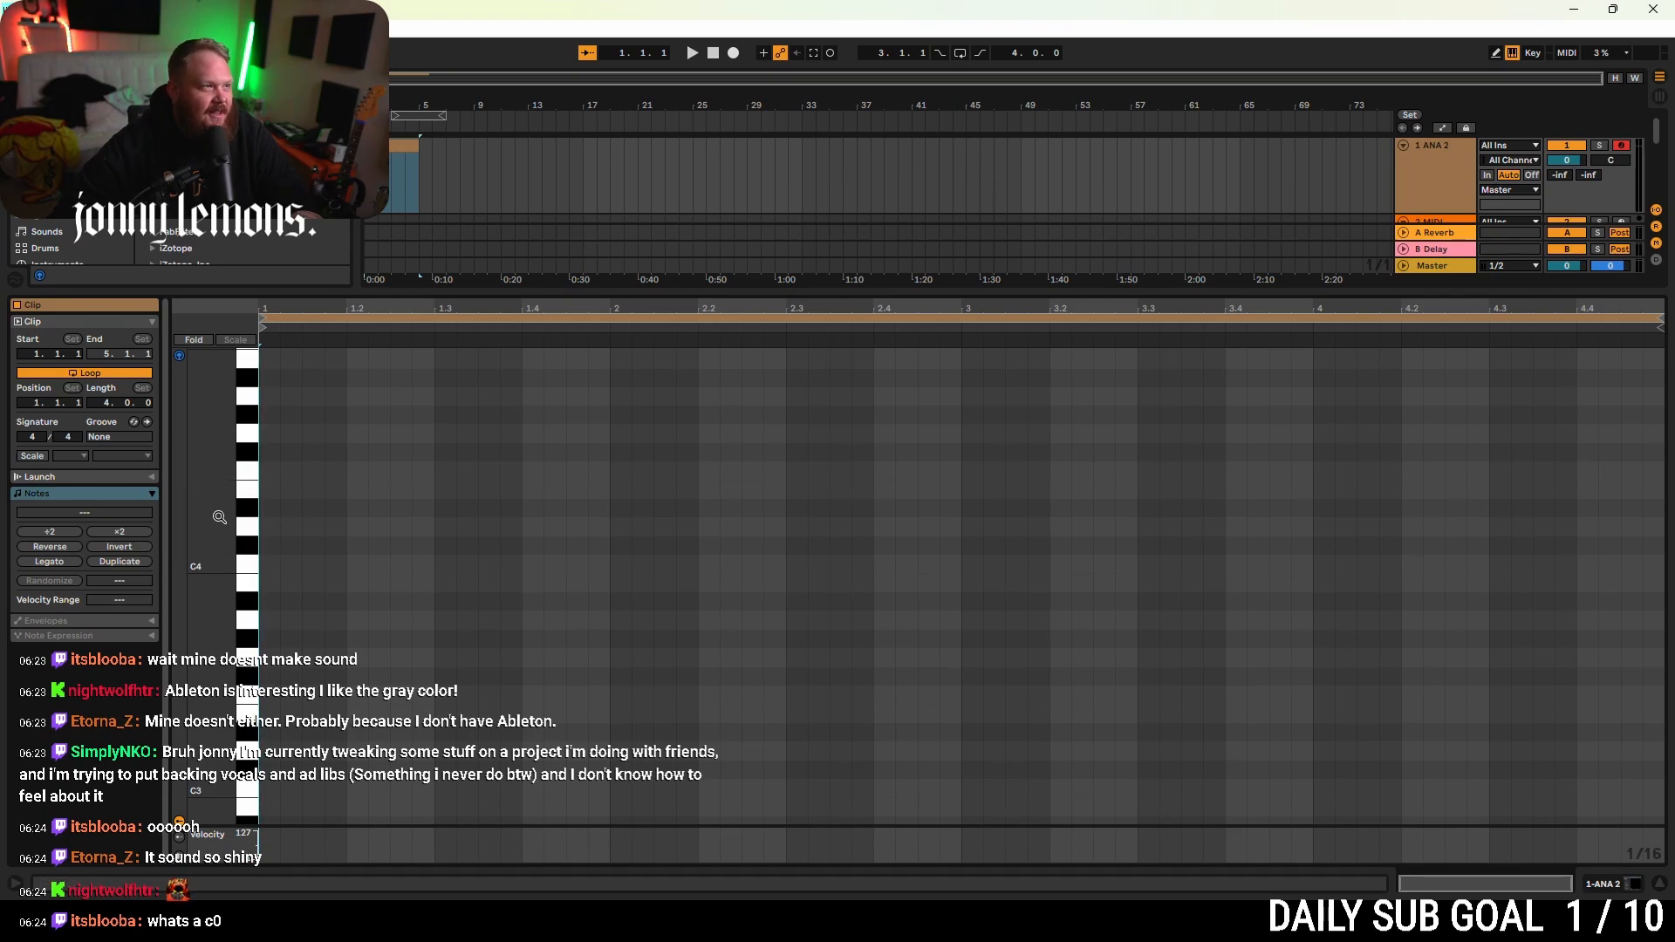
scroll(215, 512, "up", 3)
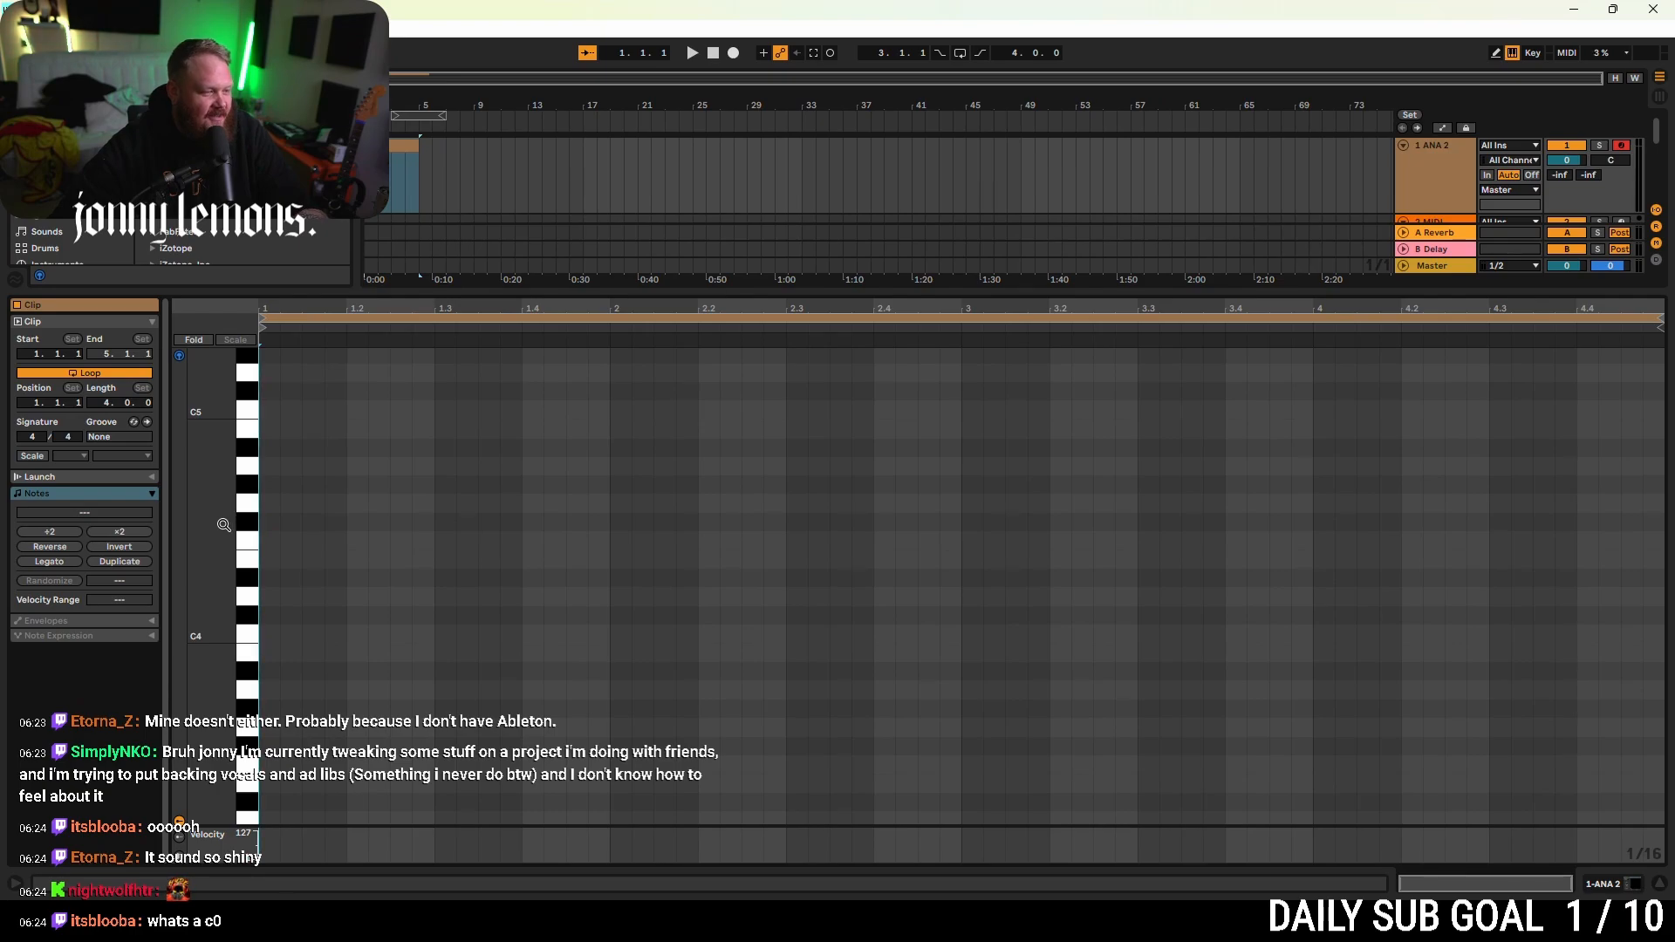
scroll(220, 547, "down", 3)
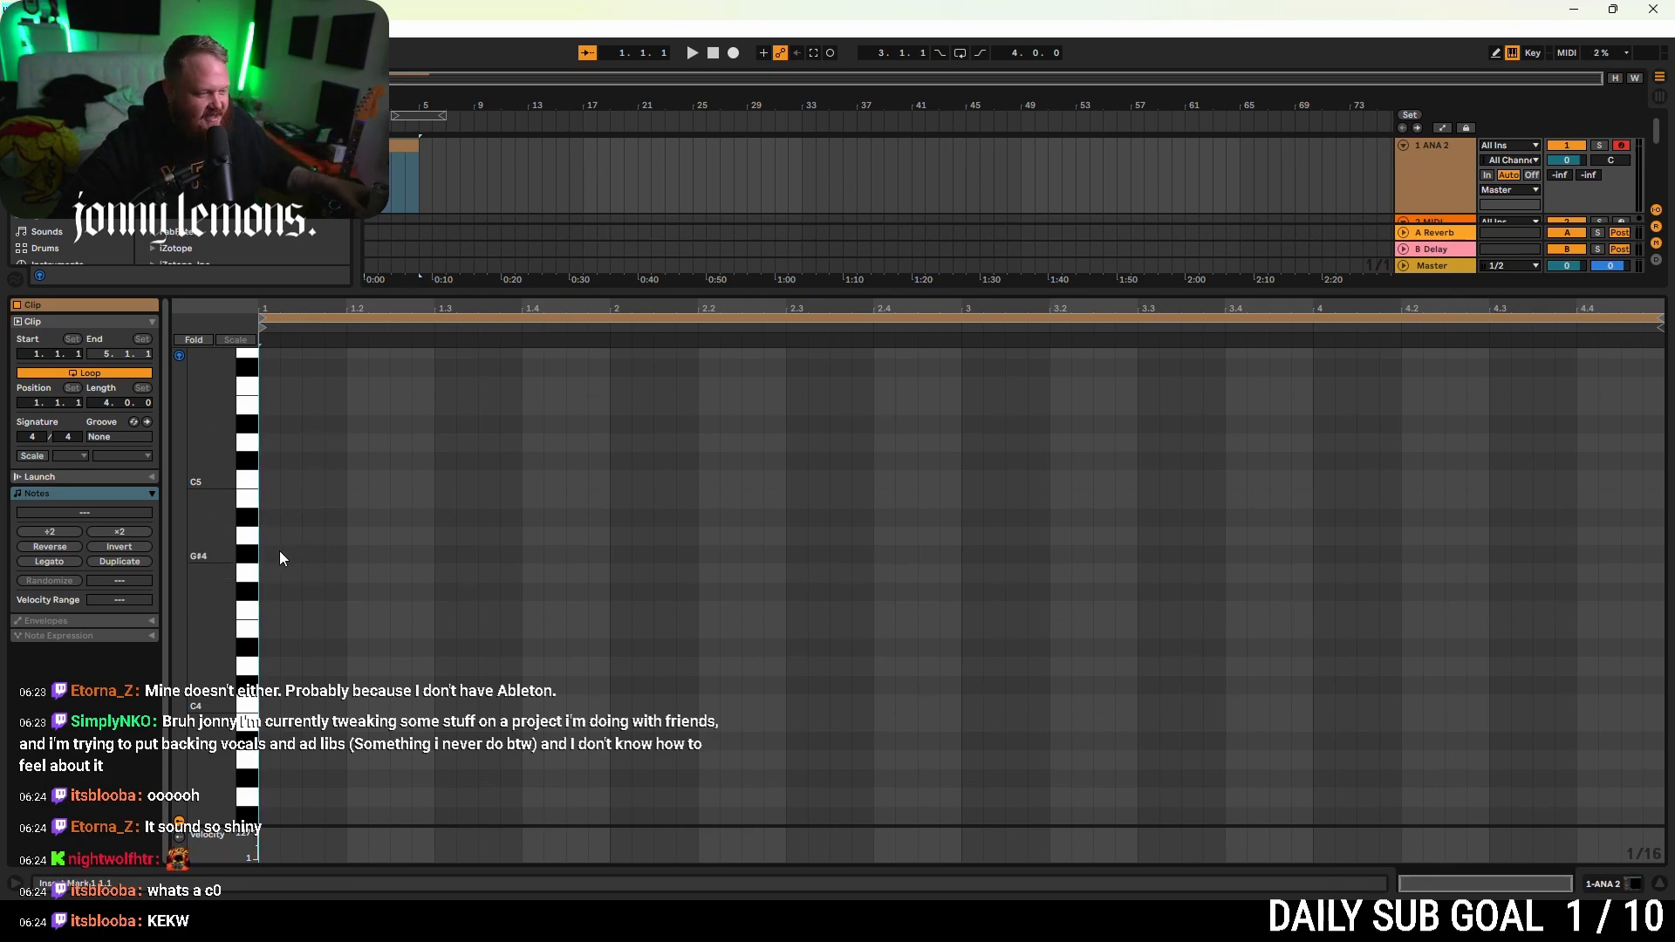
- Draw sixteenth notes C4, A3, G3 and E3 stacked as a chord at the start of the clip
double_click(270, 705)
scroll(270, 701, "down", 3)
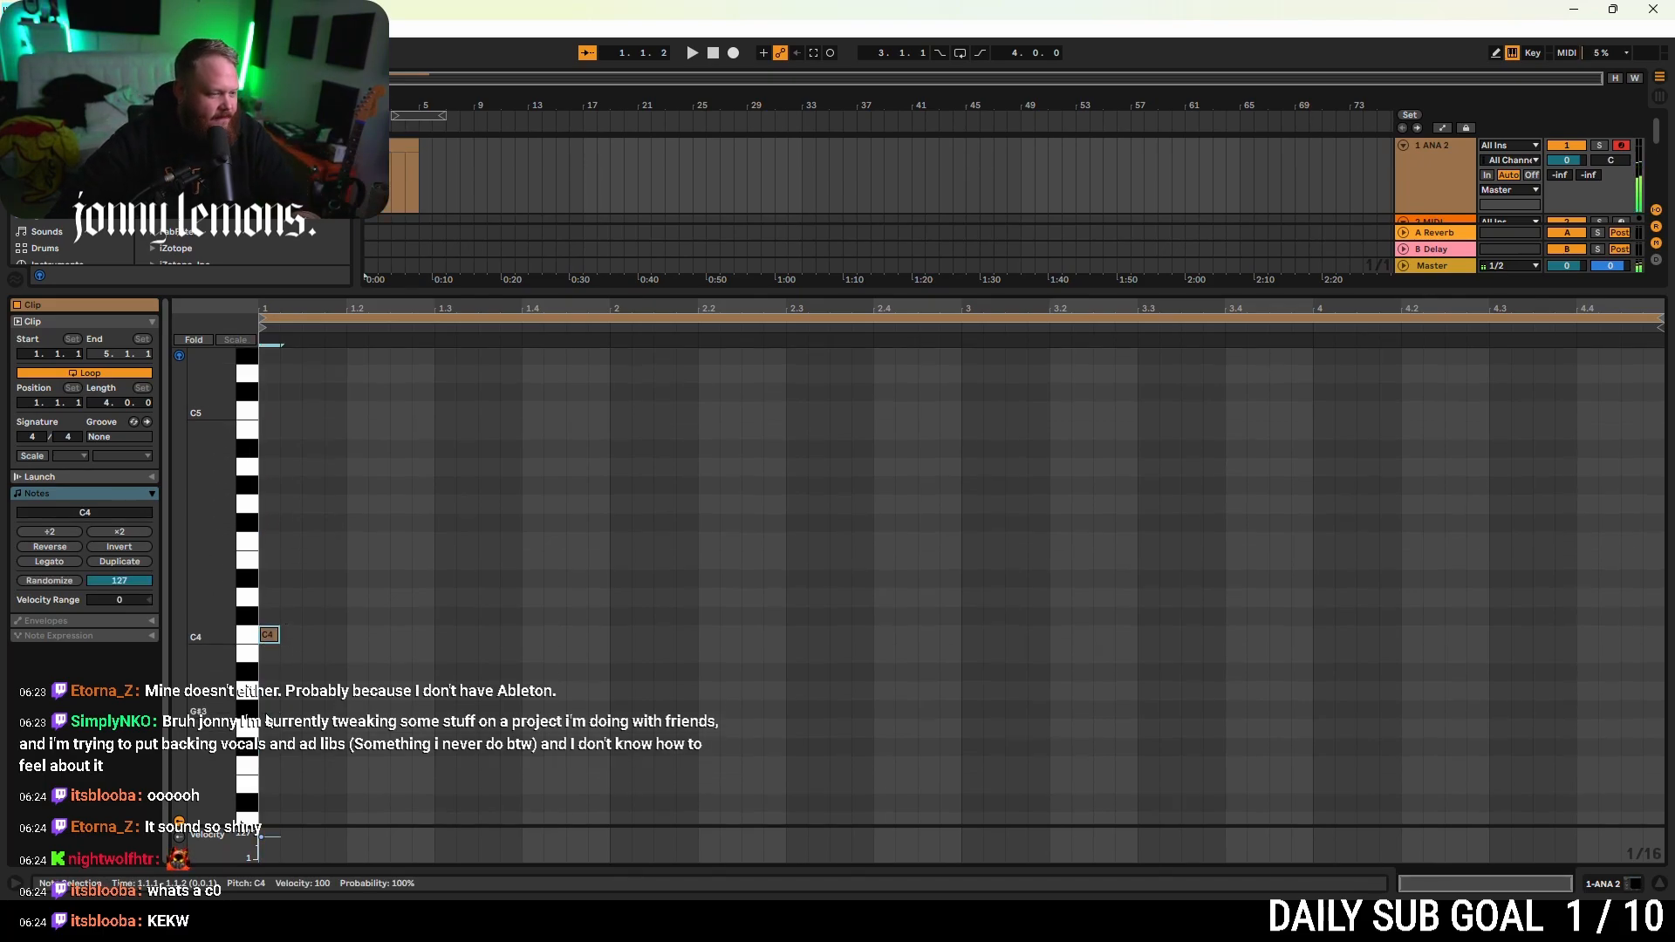
double_click(271, 696)
scroll(272, 696, "down", 2)
left_click(273, 694)
double_click(273, 691)
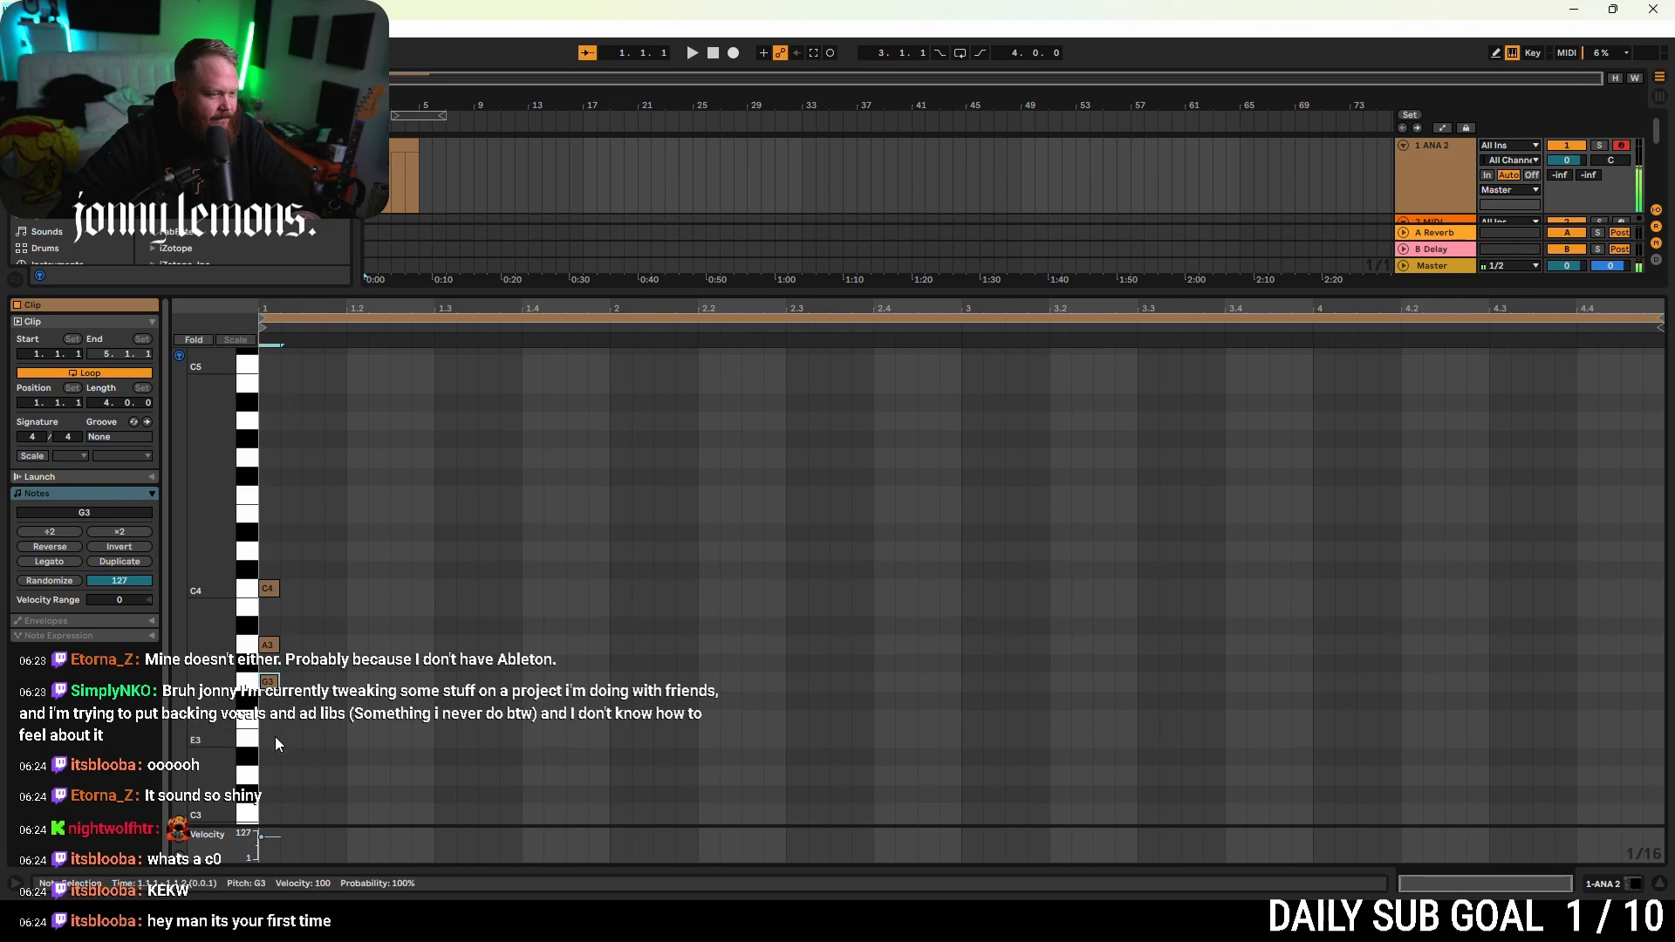
double_click(275, 736)
- Lengthen all four chord notes to two beats and play the chord back
left_click_drag(304, 767, 433, 588)
key("space")
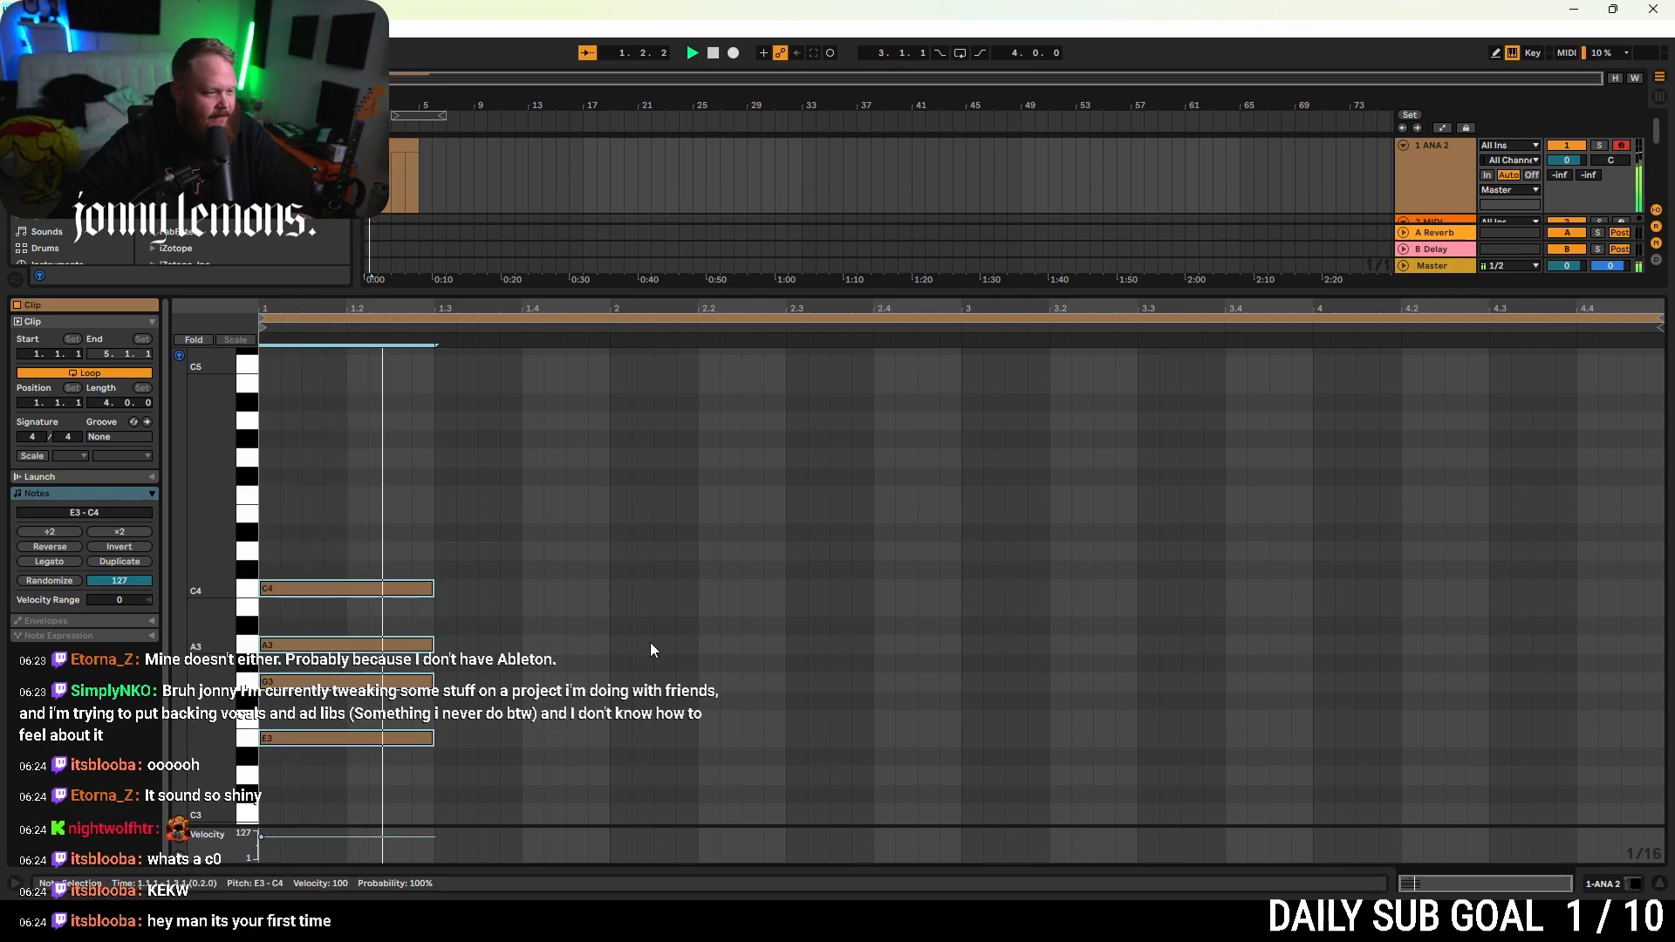
key("space")
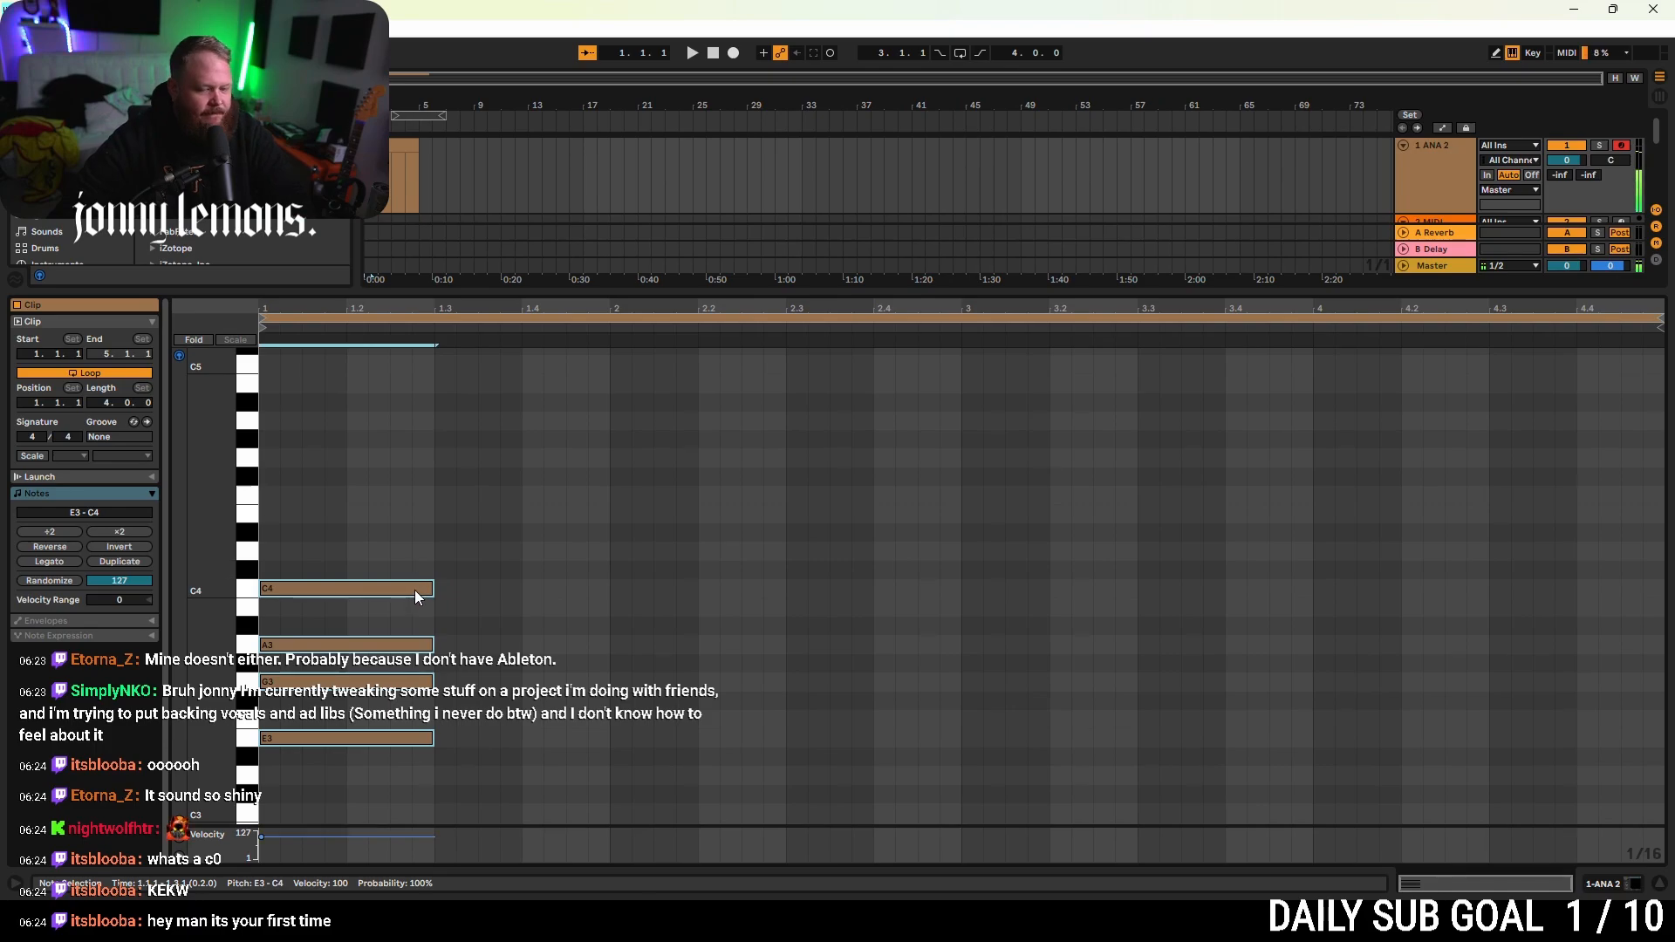
- Delete the four chord notes from the clip
key("Delete")
scroll(219, 593, "down", 5)
scroll(219, 593, "down", 5)
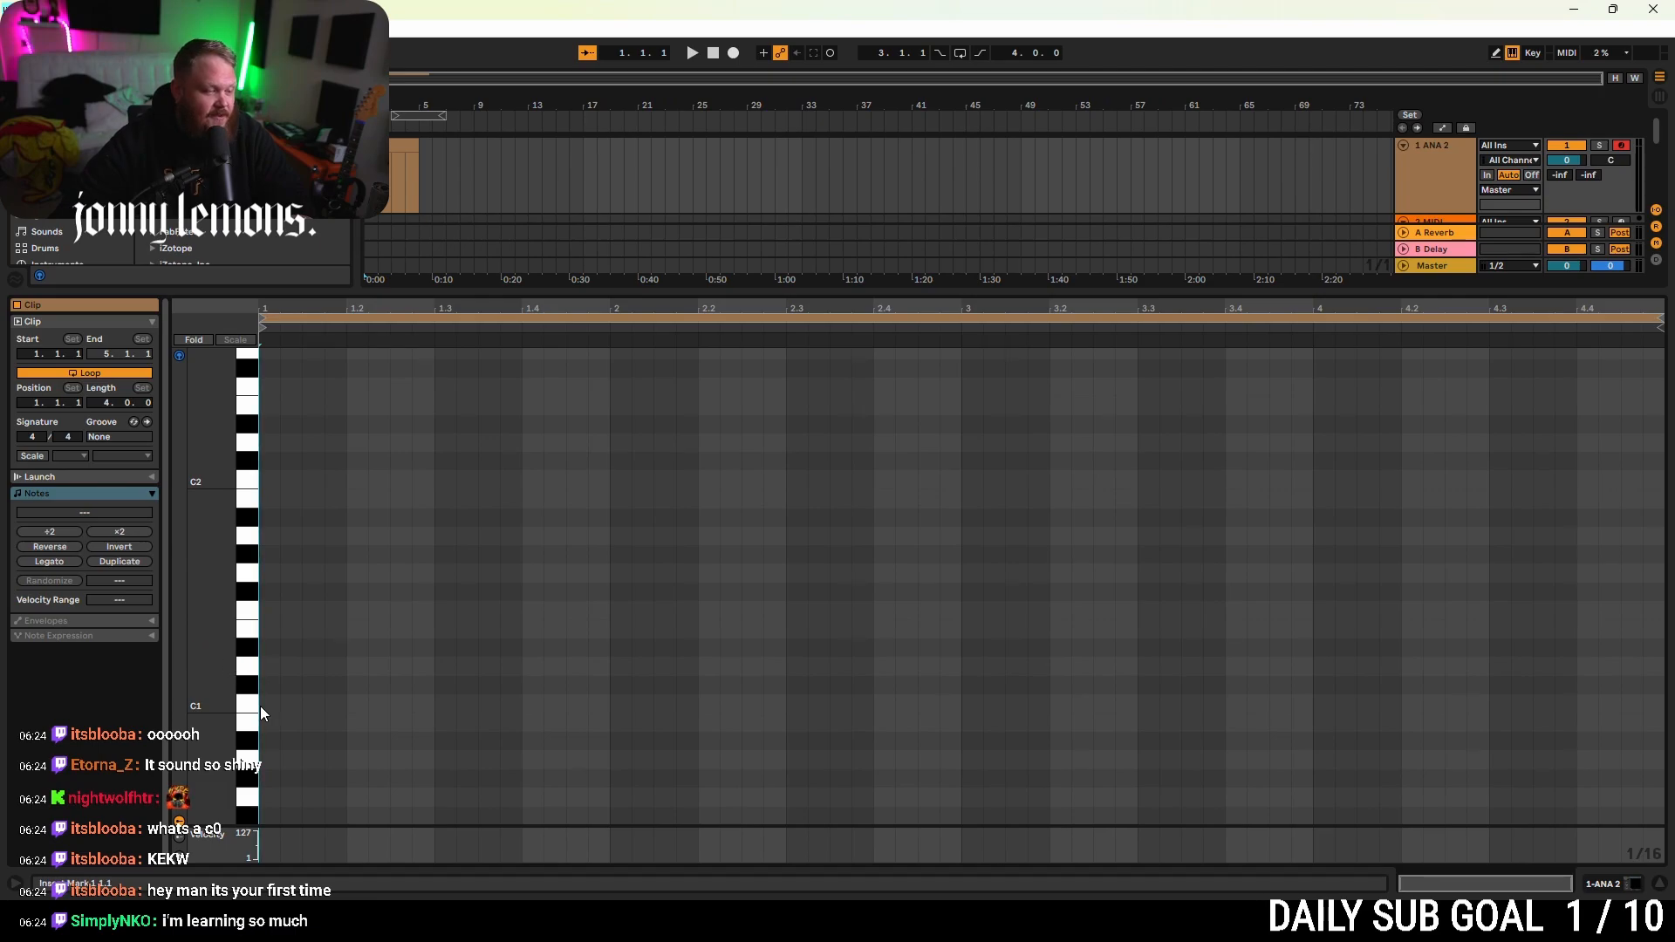
scroll(260, 705, "up", 3)
scroll(247, 676, "down", 2)
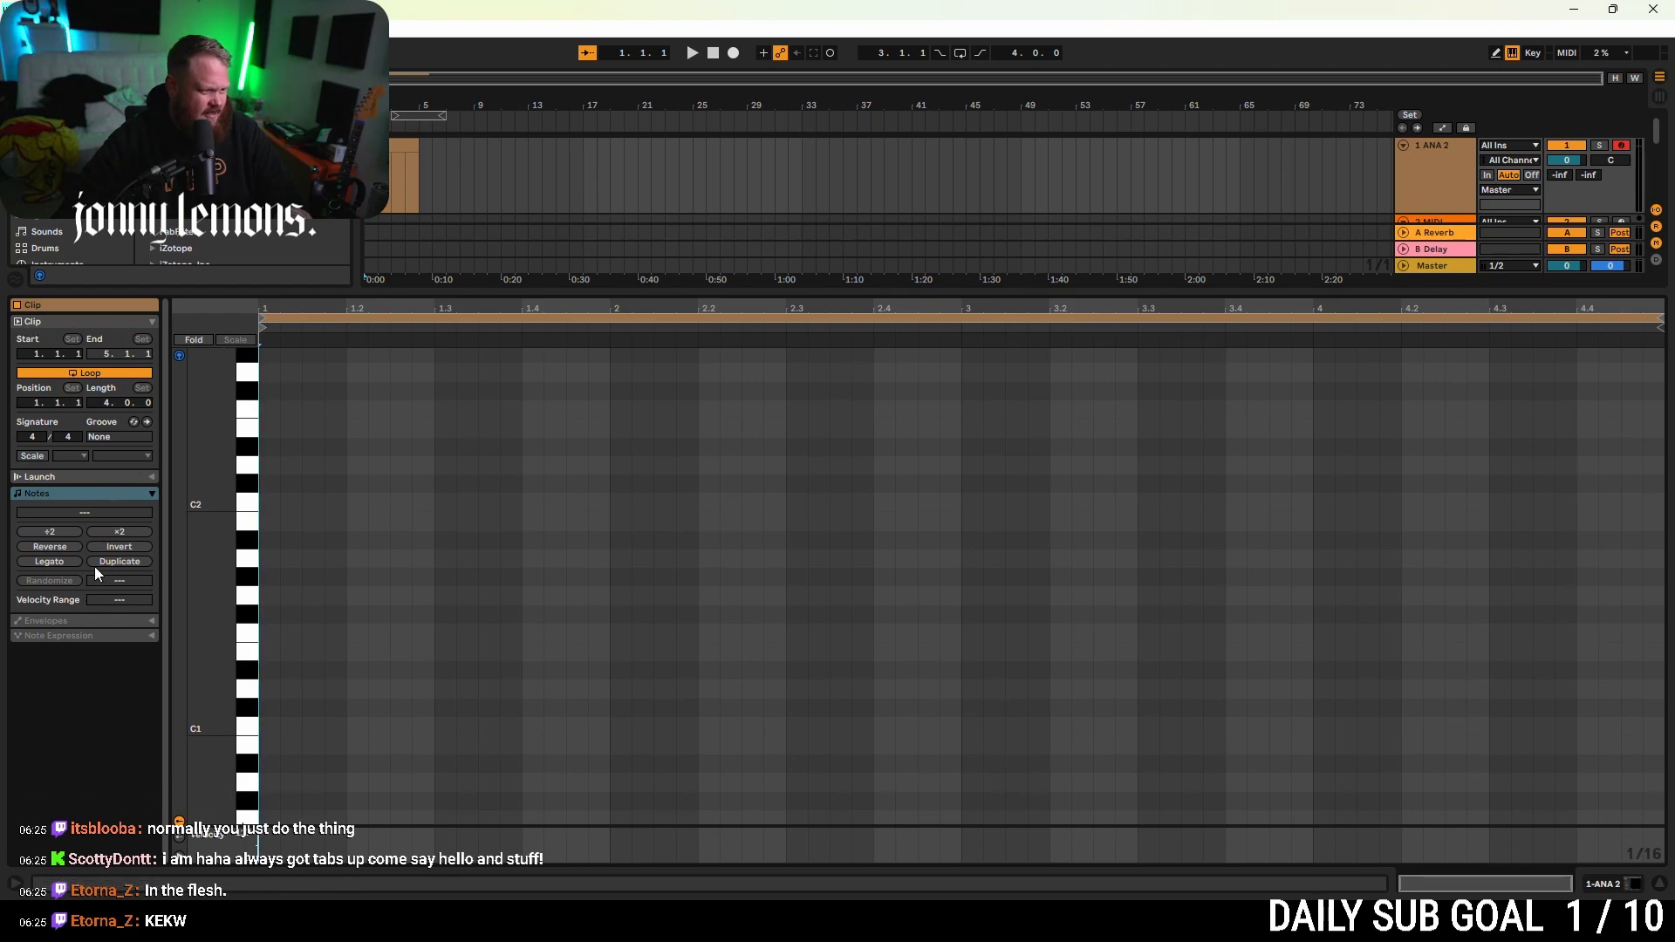
- Turn on scale highlighting for the clip and set the scale to C#/Db Minor
left_click(33, 456)
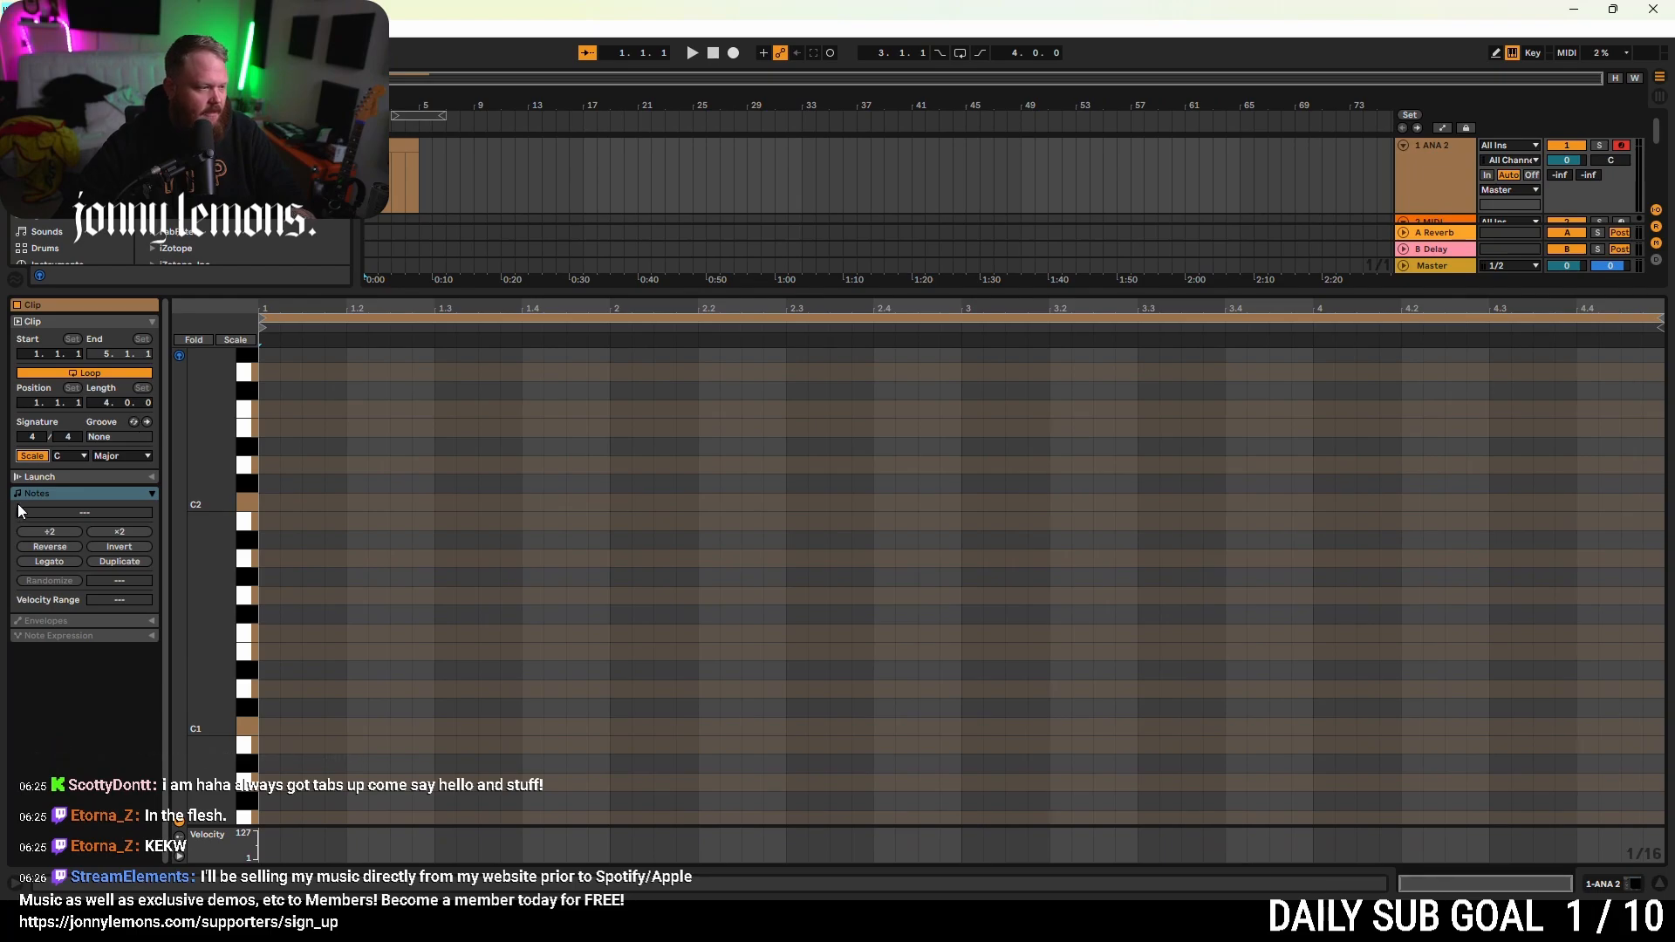
left_click(80, 479)
left_click(115, 455)
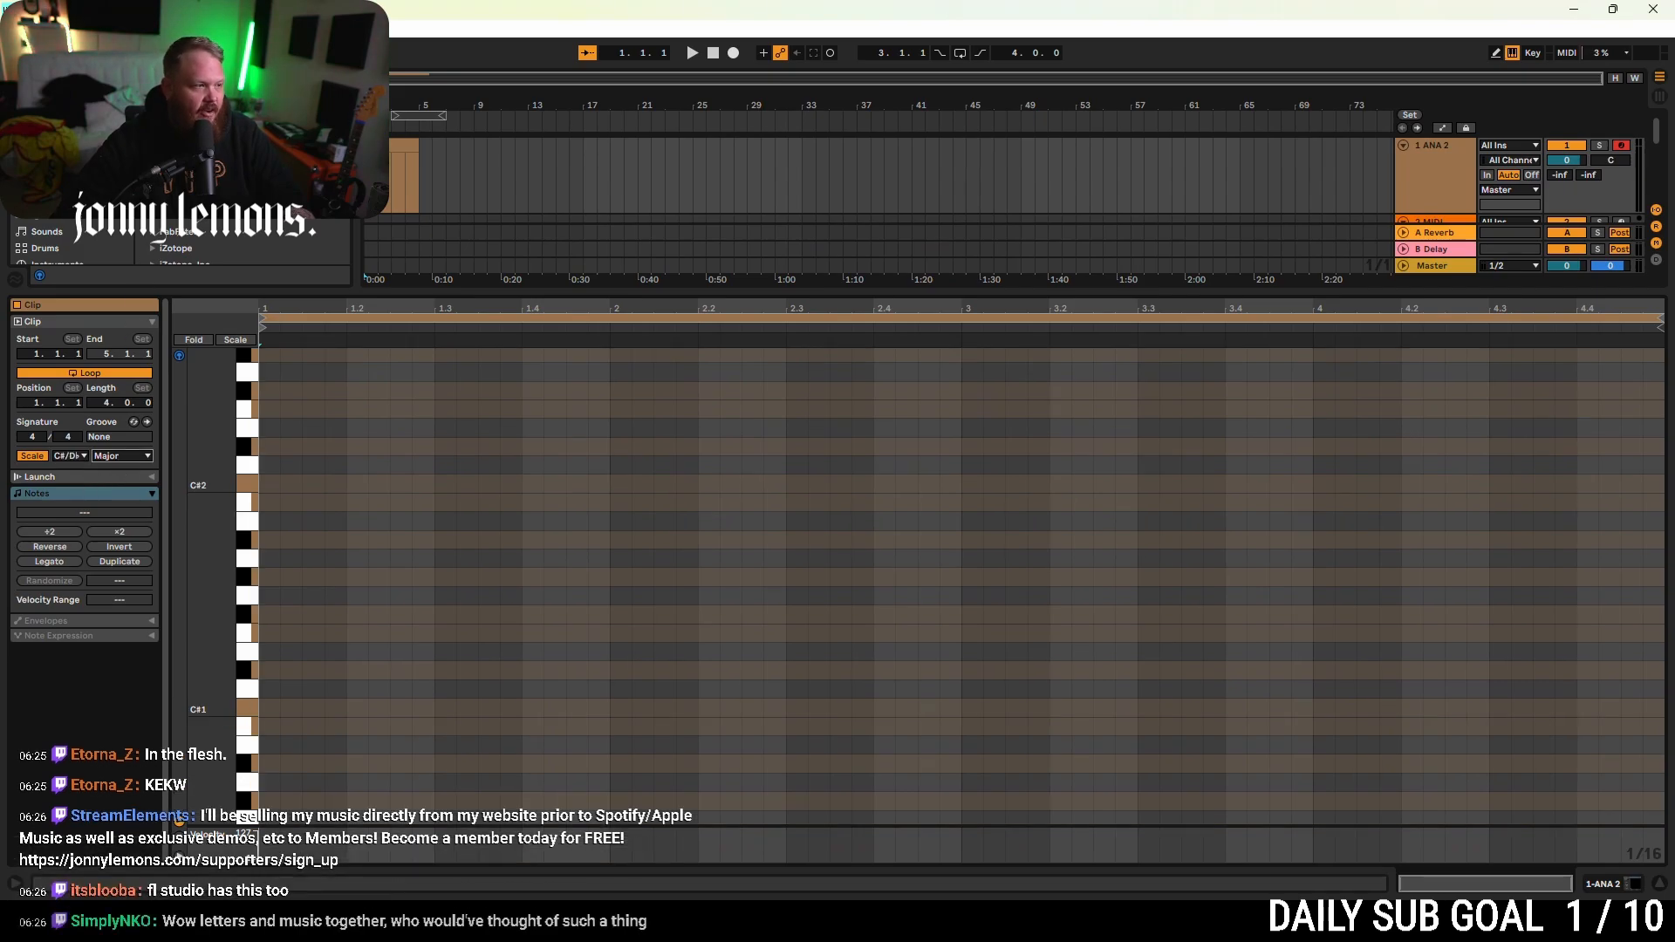
left_click(122, 481)
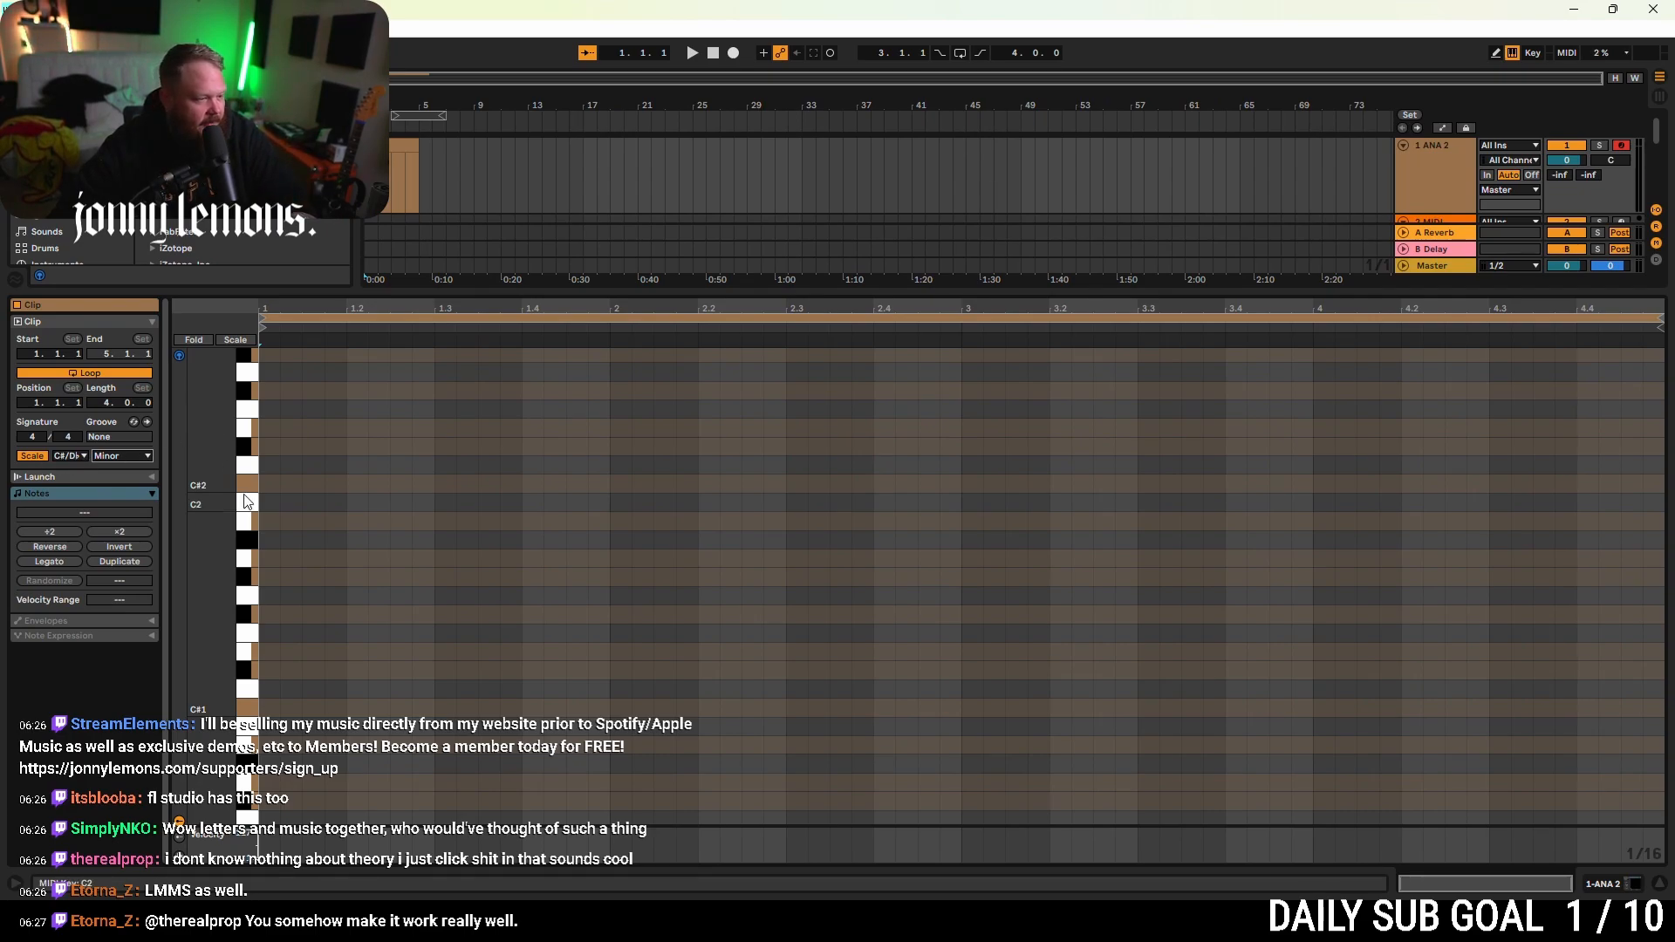
- Draw sixteenth notes C#2, E2, A2 and B2 stacked as a chord at the start of the clip
scroll(233, 641, "down", 3)
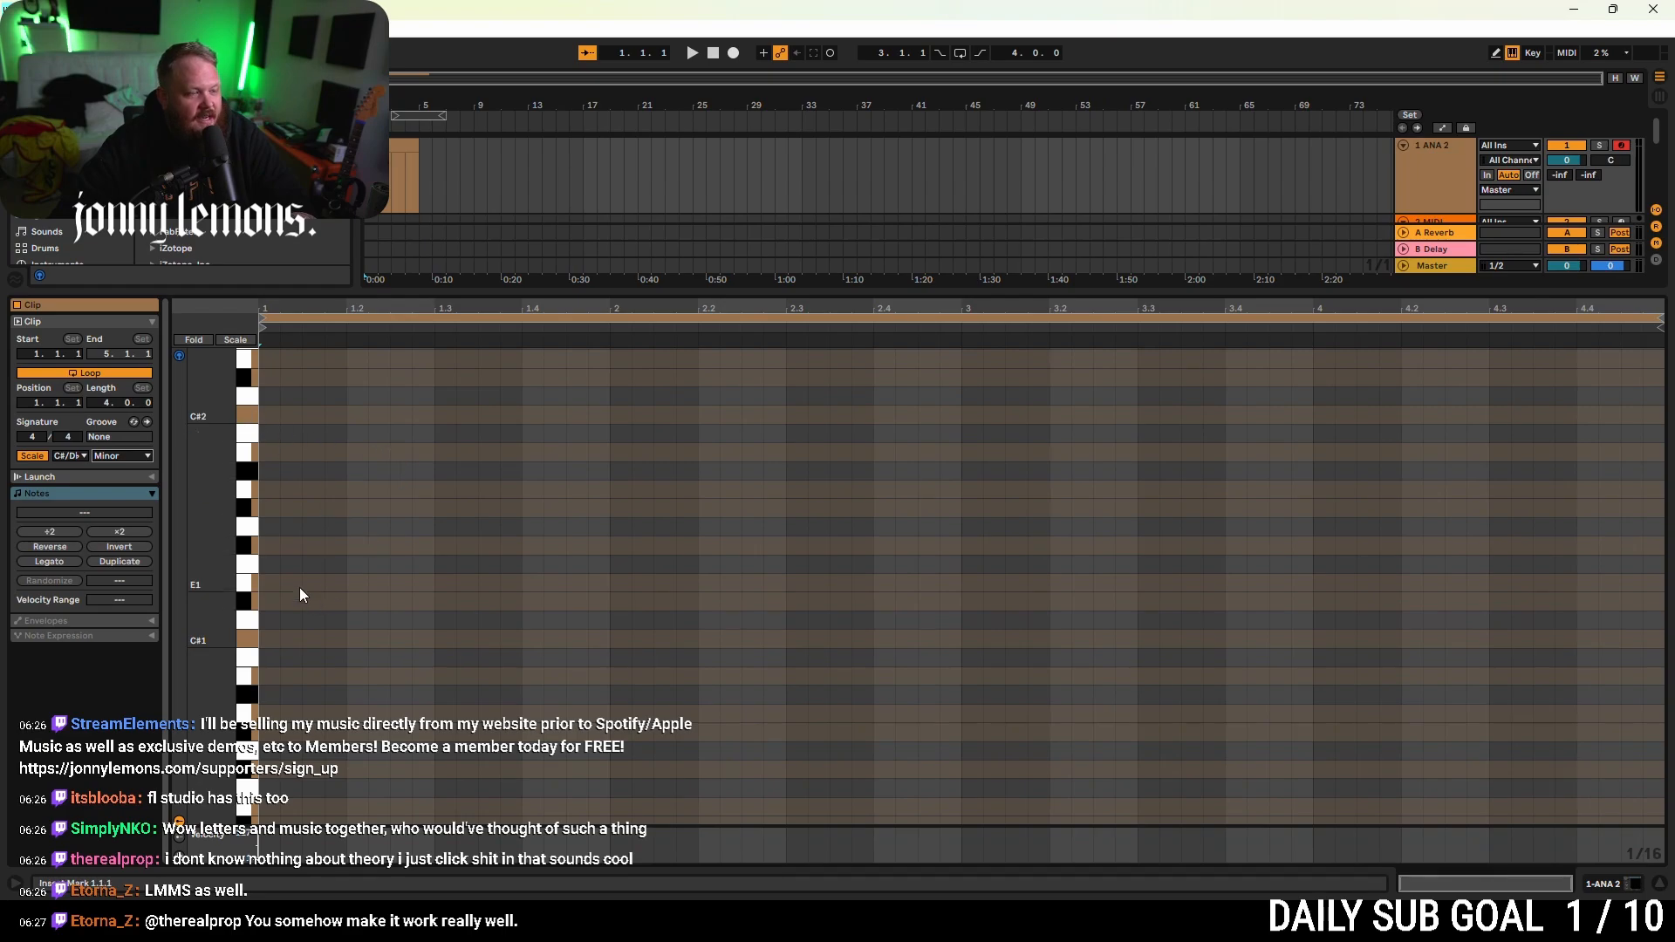
scroll(276, 642, "up", 8)
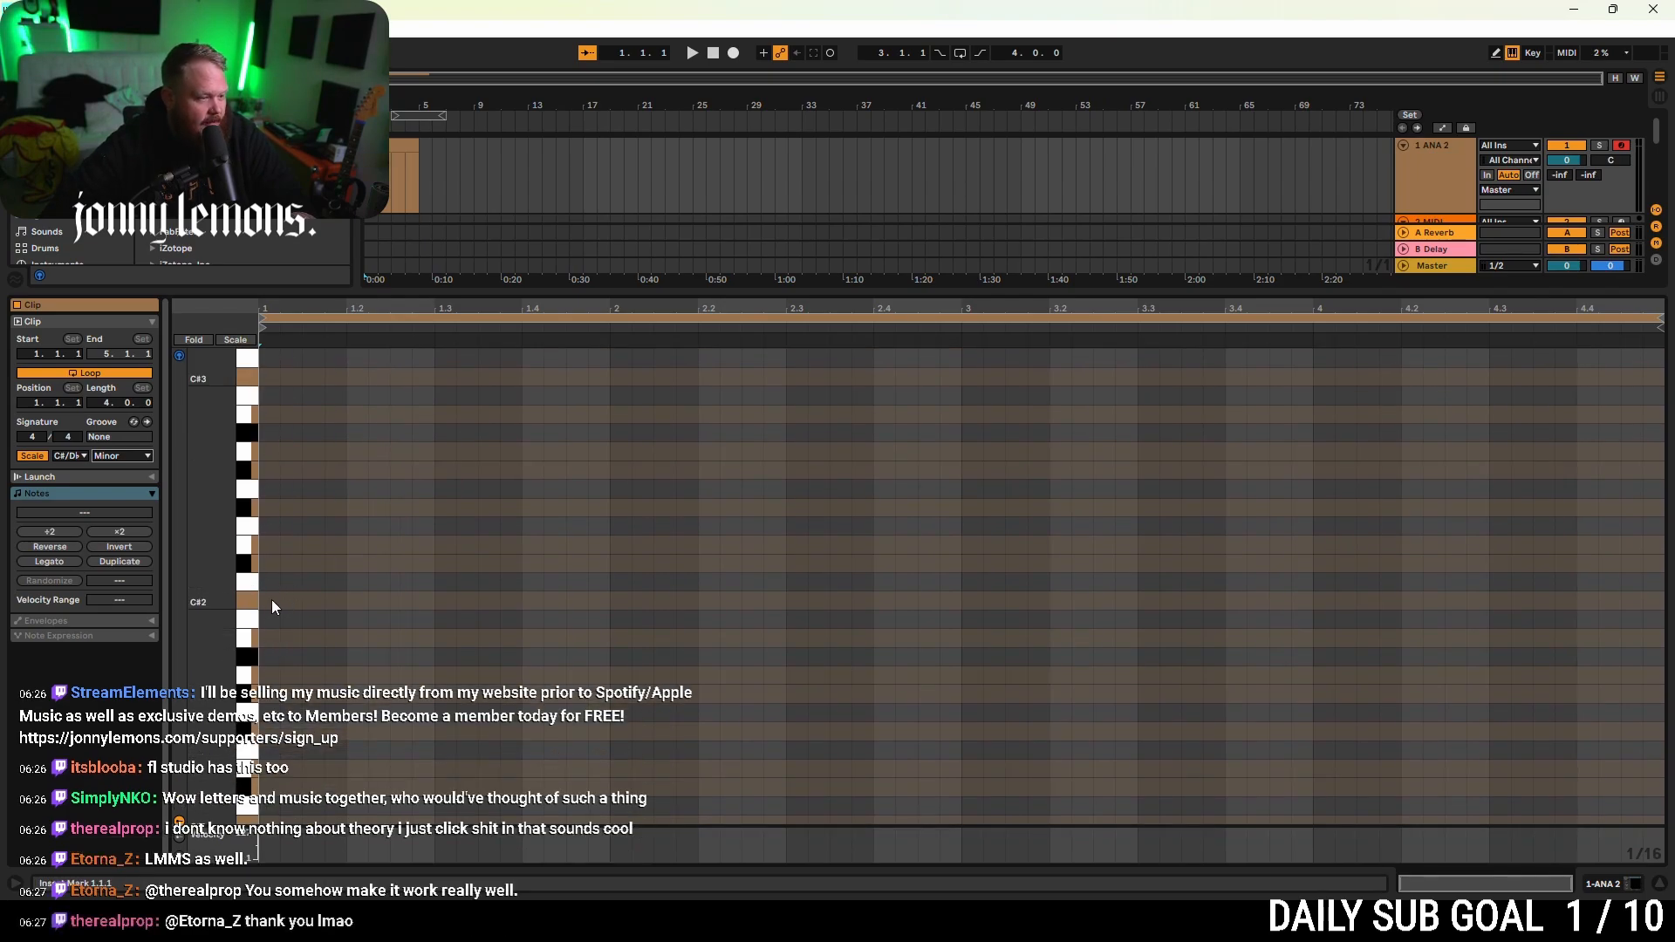
left_click(250, 602)
left_click(253, 565)
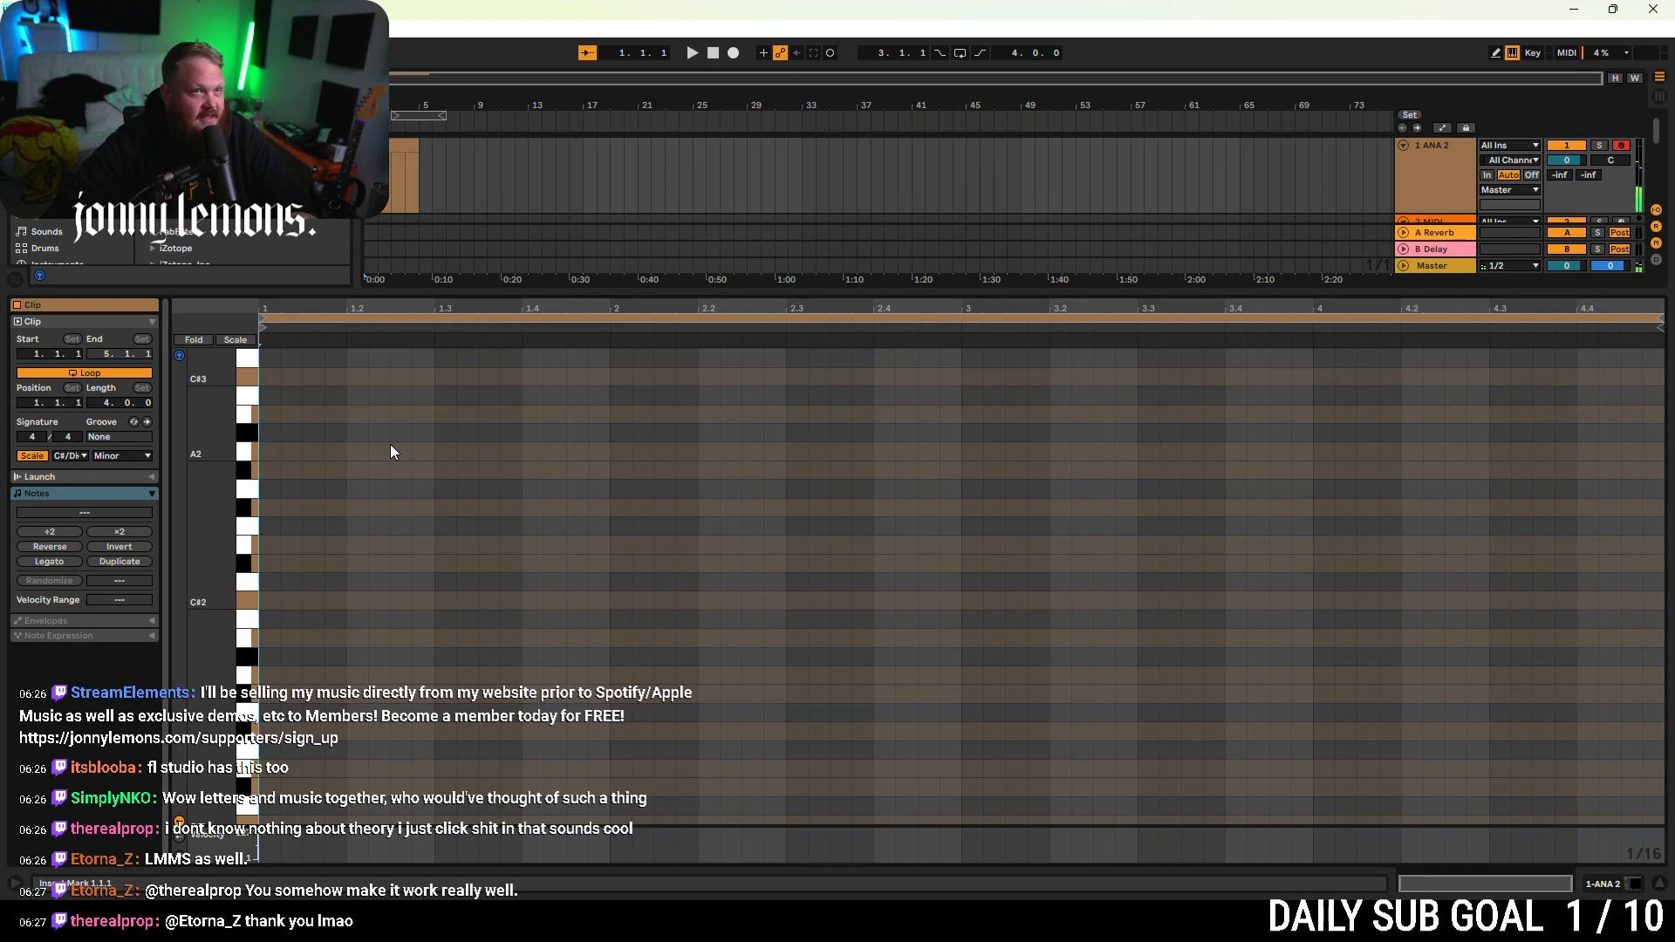
double_click(269, 601)
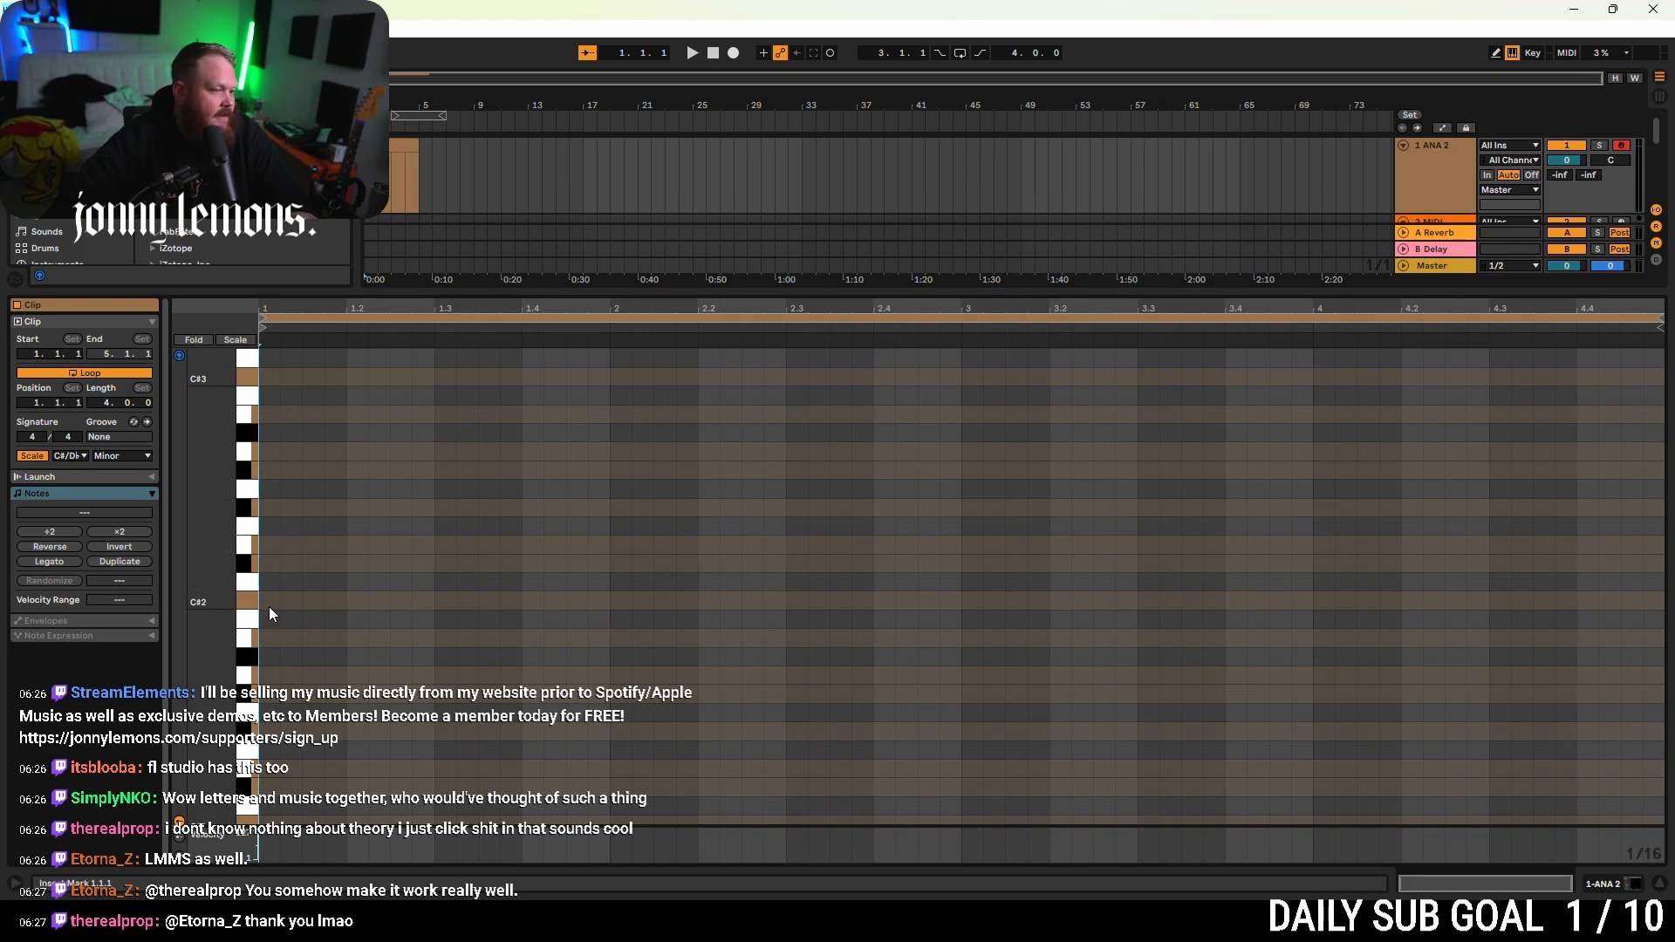
double_click(269, 545)
double_click(269, 451)
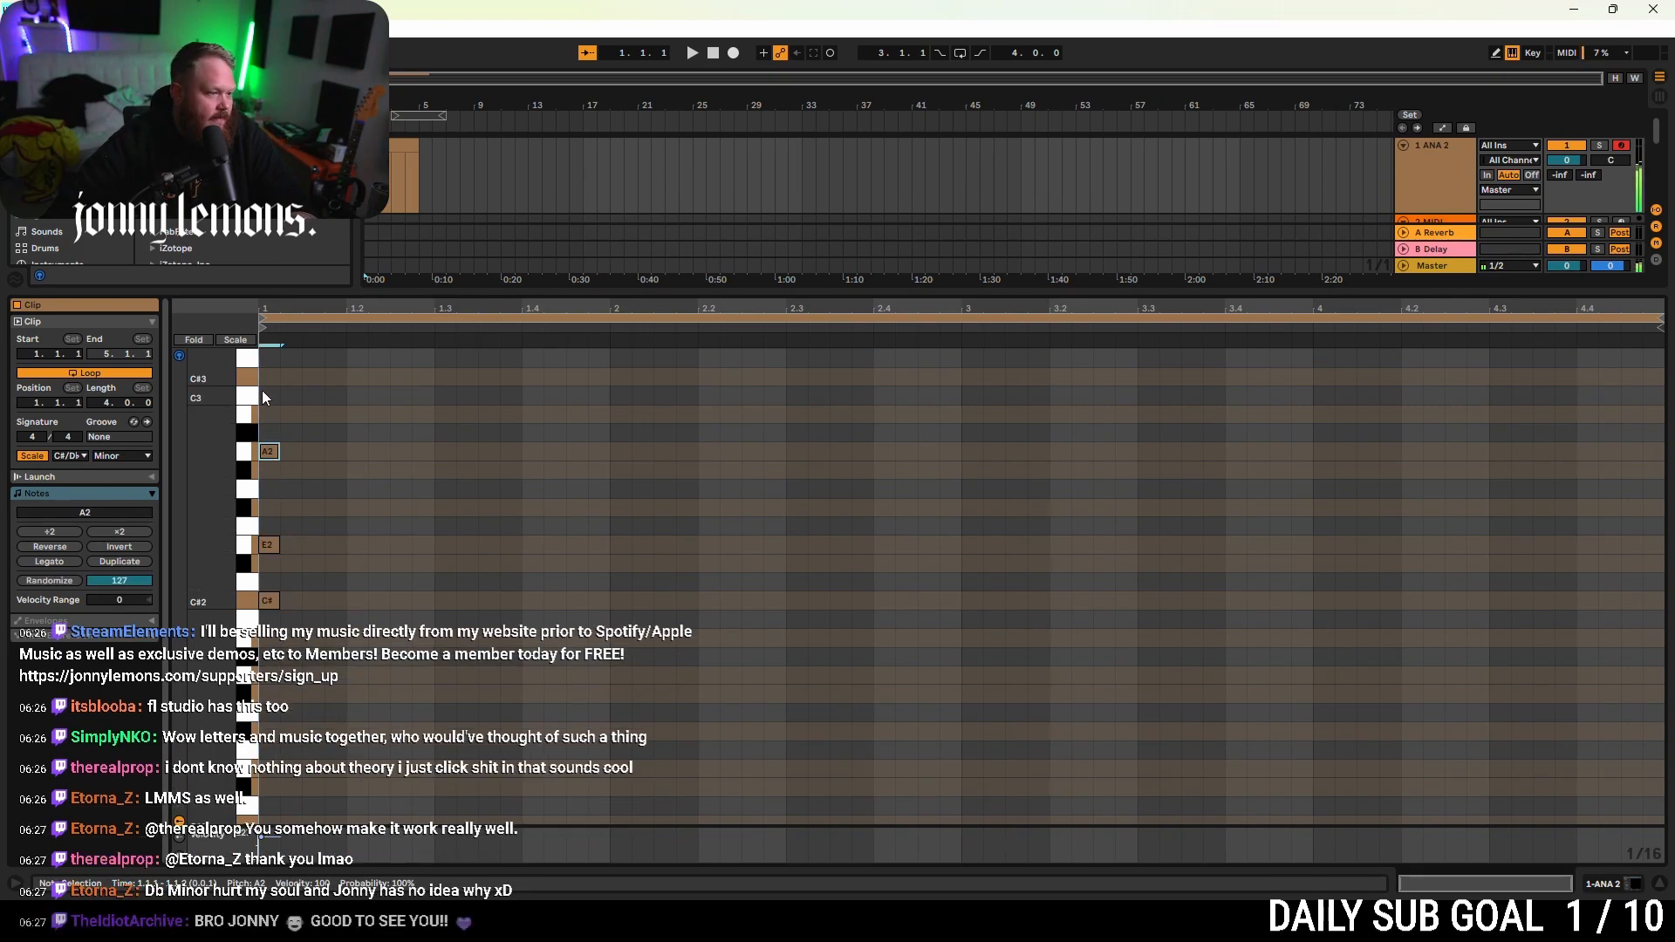
double_click(267, 378)
left_click_drag(268, 384, 271, 413)
- Lengthen all four notes of the first chord to one full bar and play it back
key("ctrl+a")
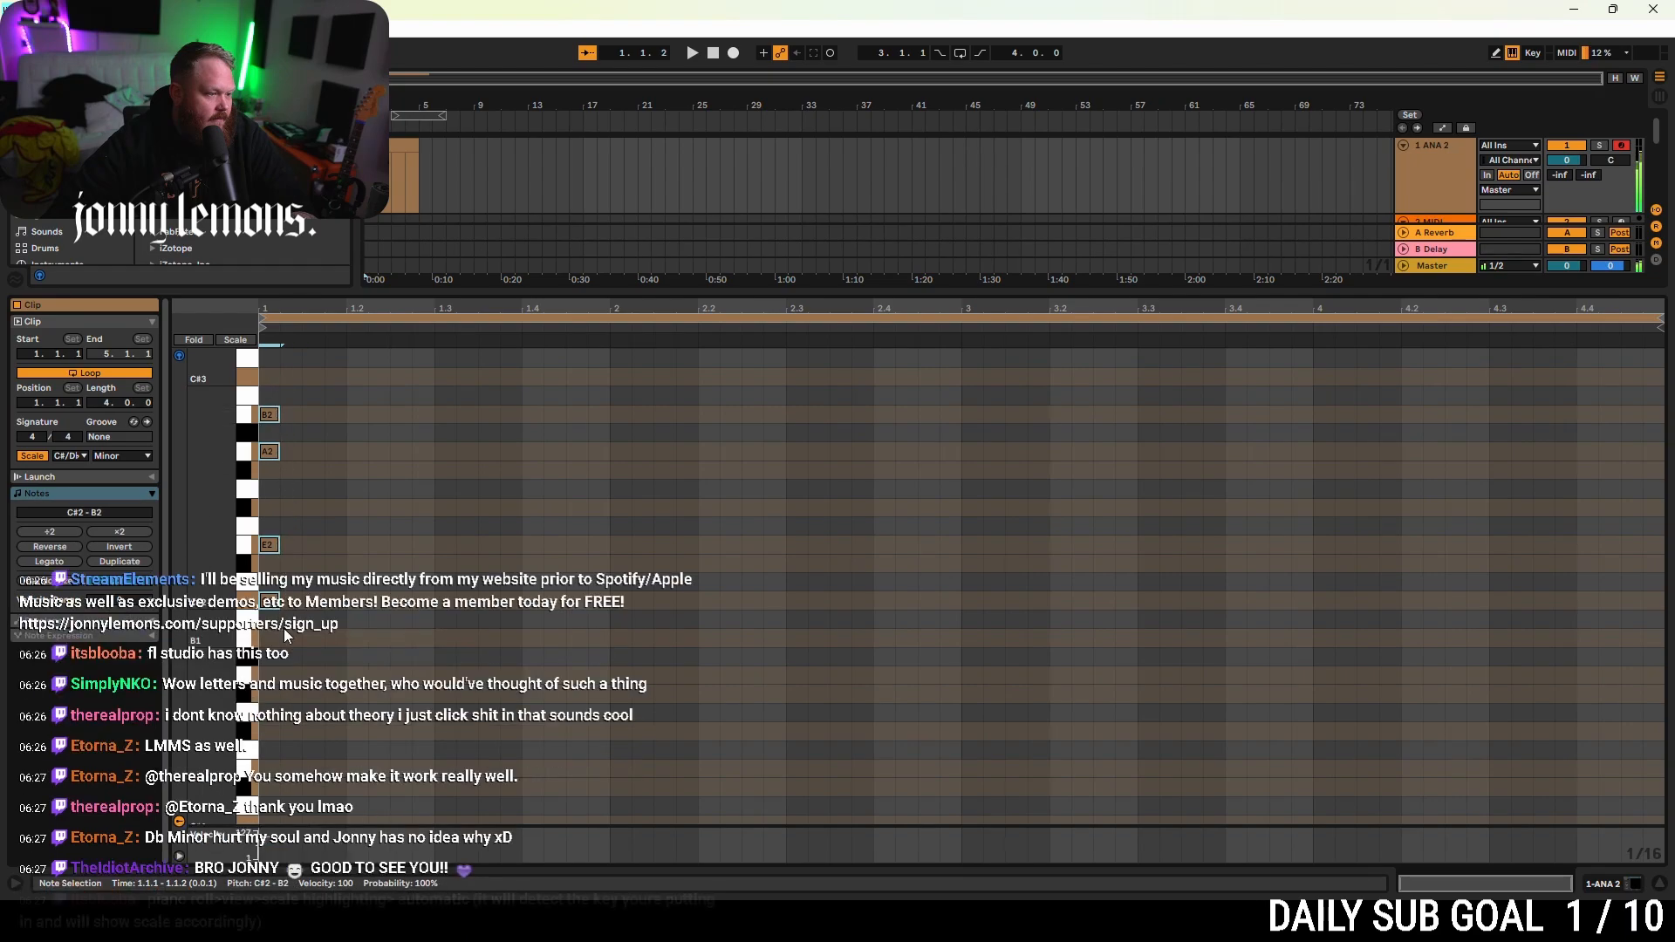
left_click_drag(280, 603, 609, 616)
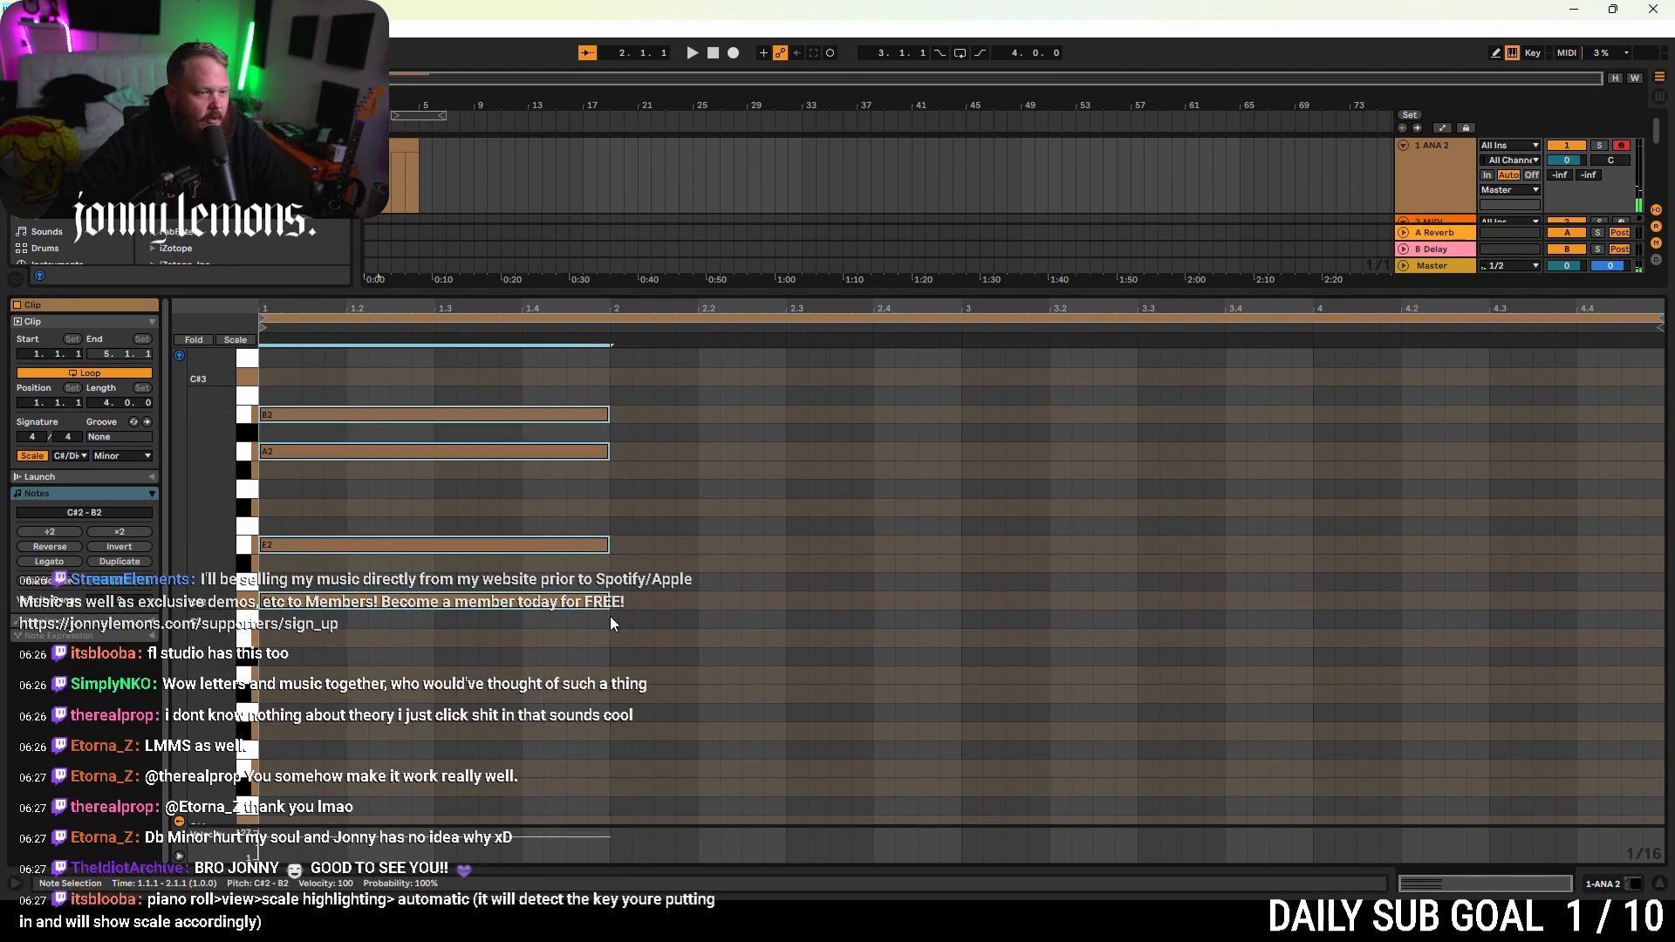
key("space")
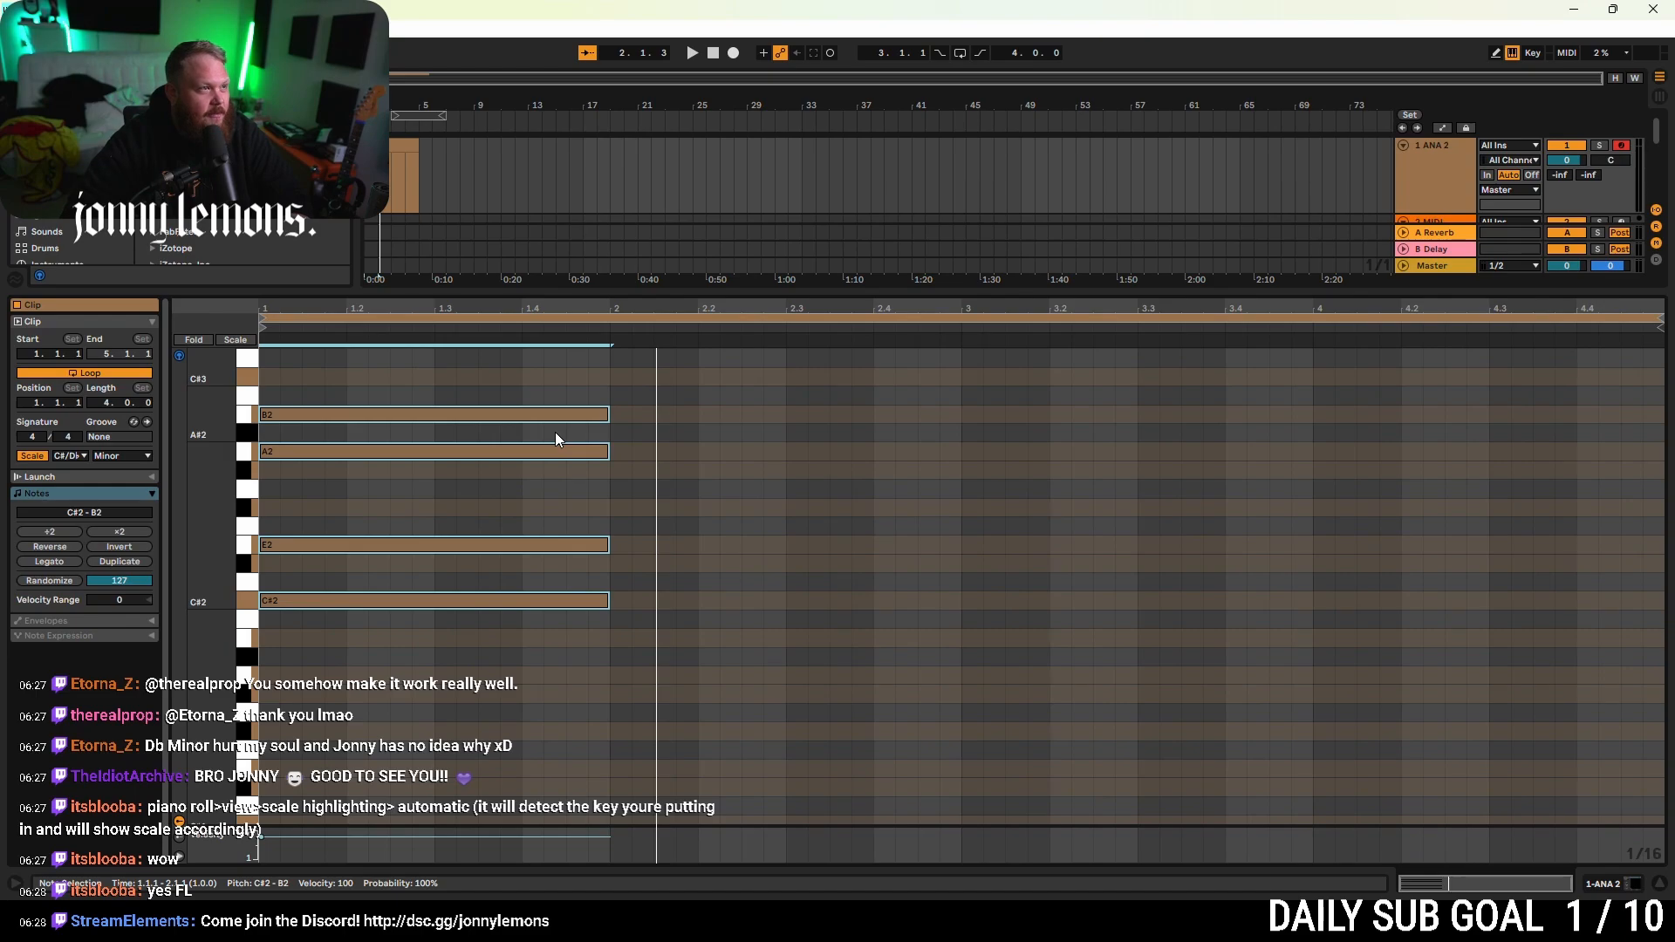
key("space")
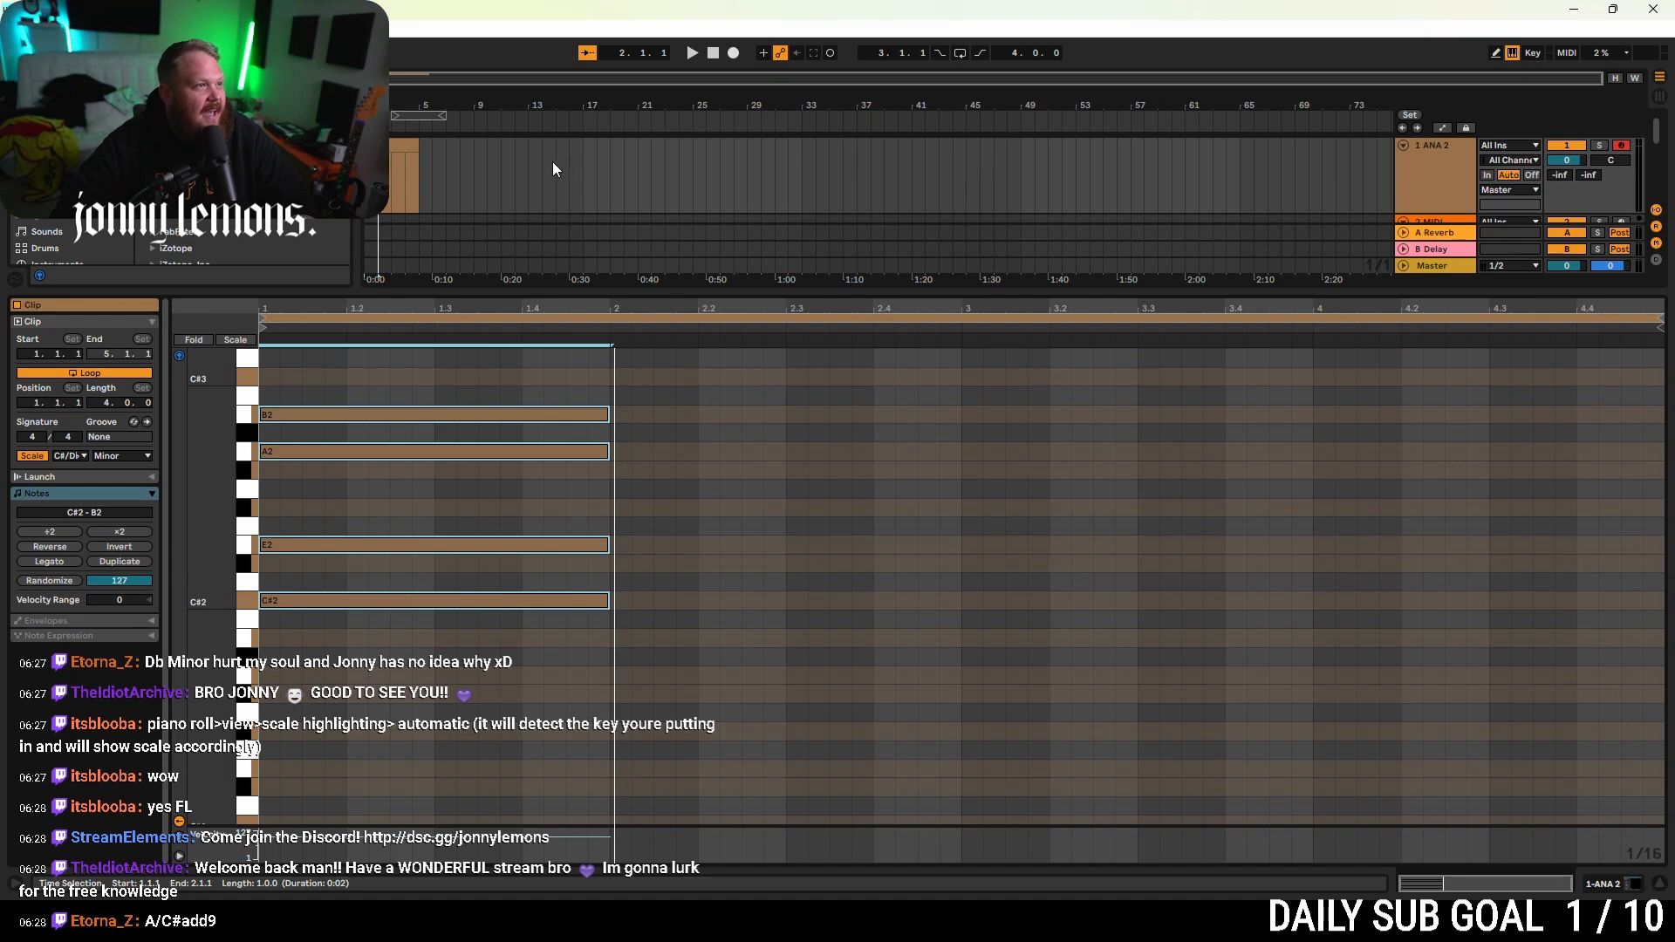
key("space")
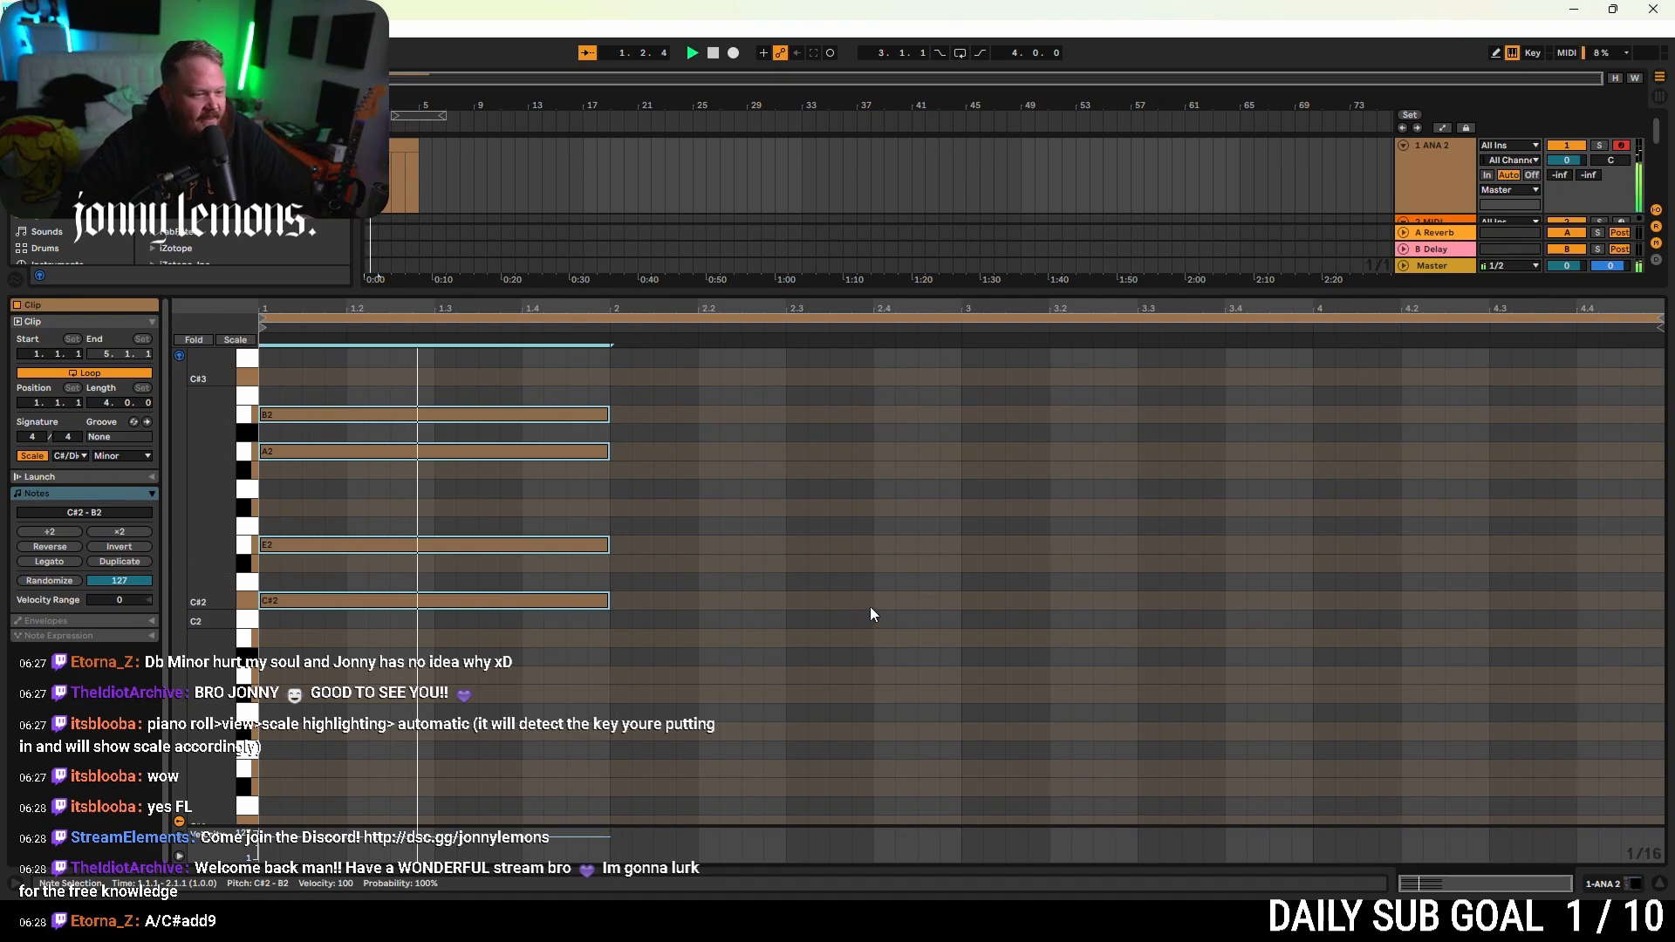
key("space")
- Draw sixteenth notes A1, B1, D#2 and F#2 stacked as a second chord at the start of bar 2
double_click(620, 601)
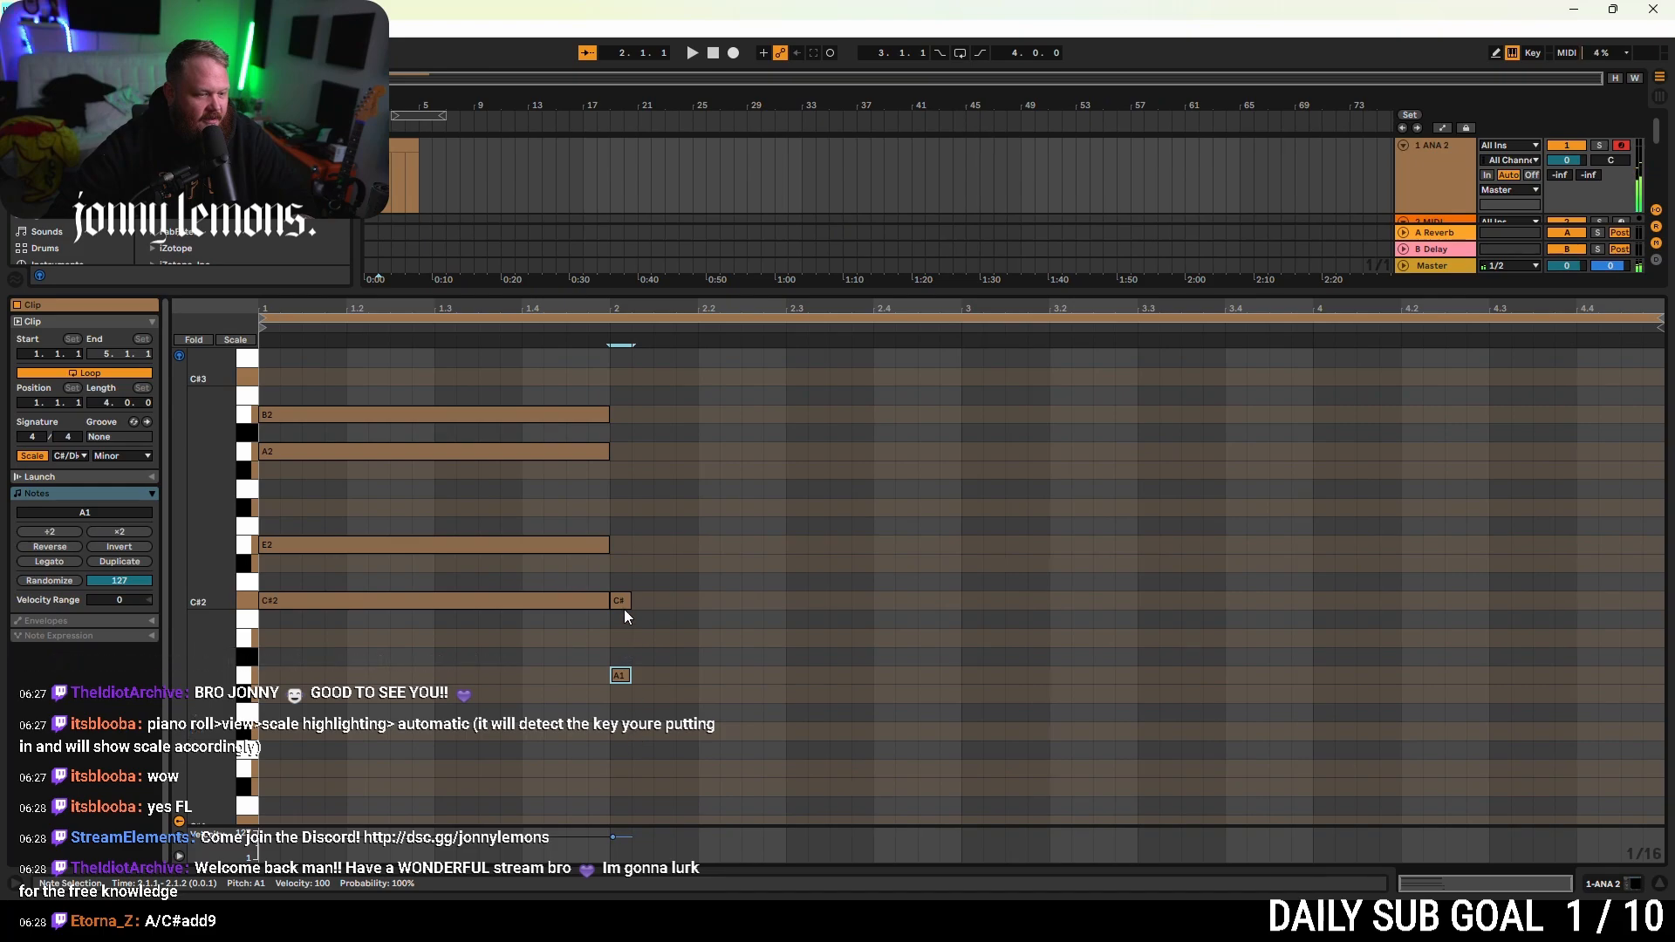
double_click(620, 564)
double_click(620, 508)
left_click(621, 565)
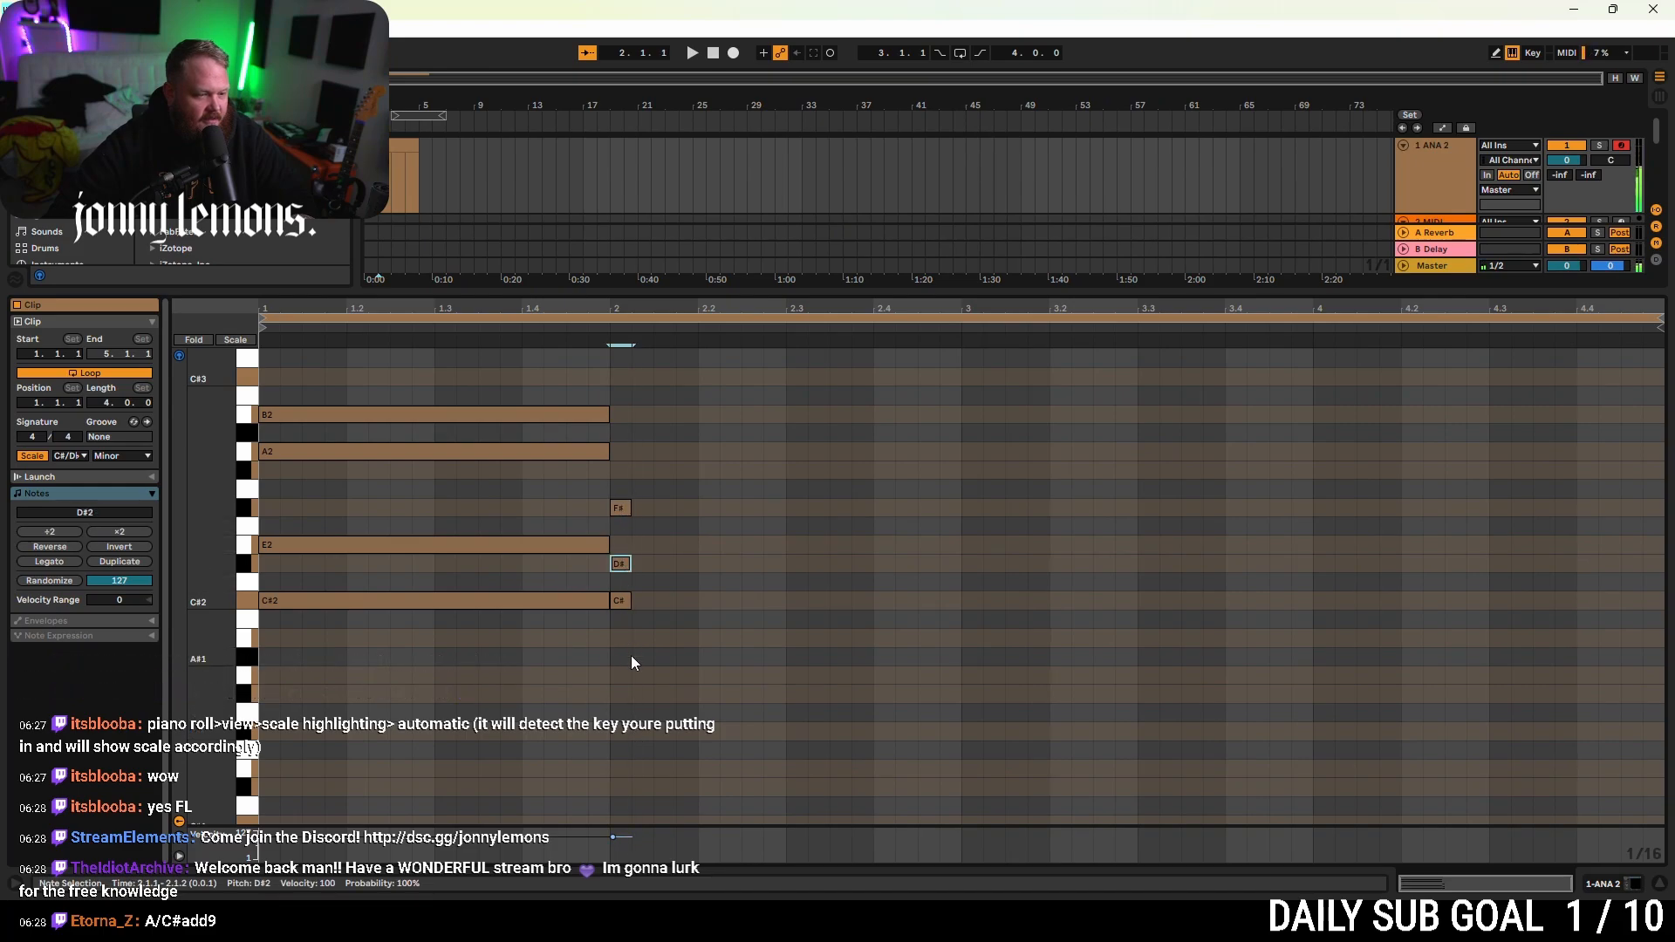
double_click(624, 675)
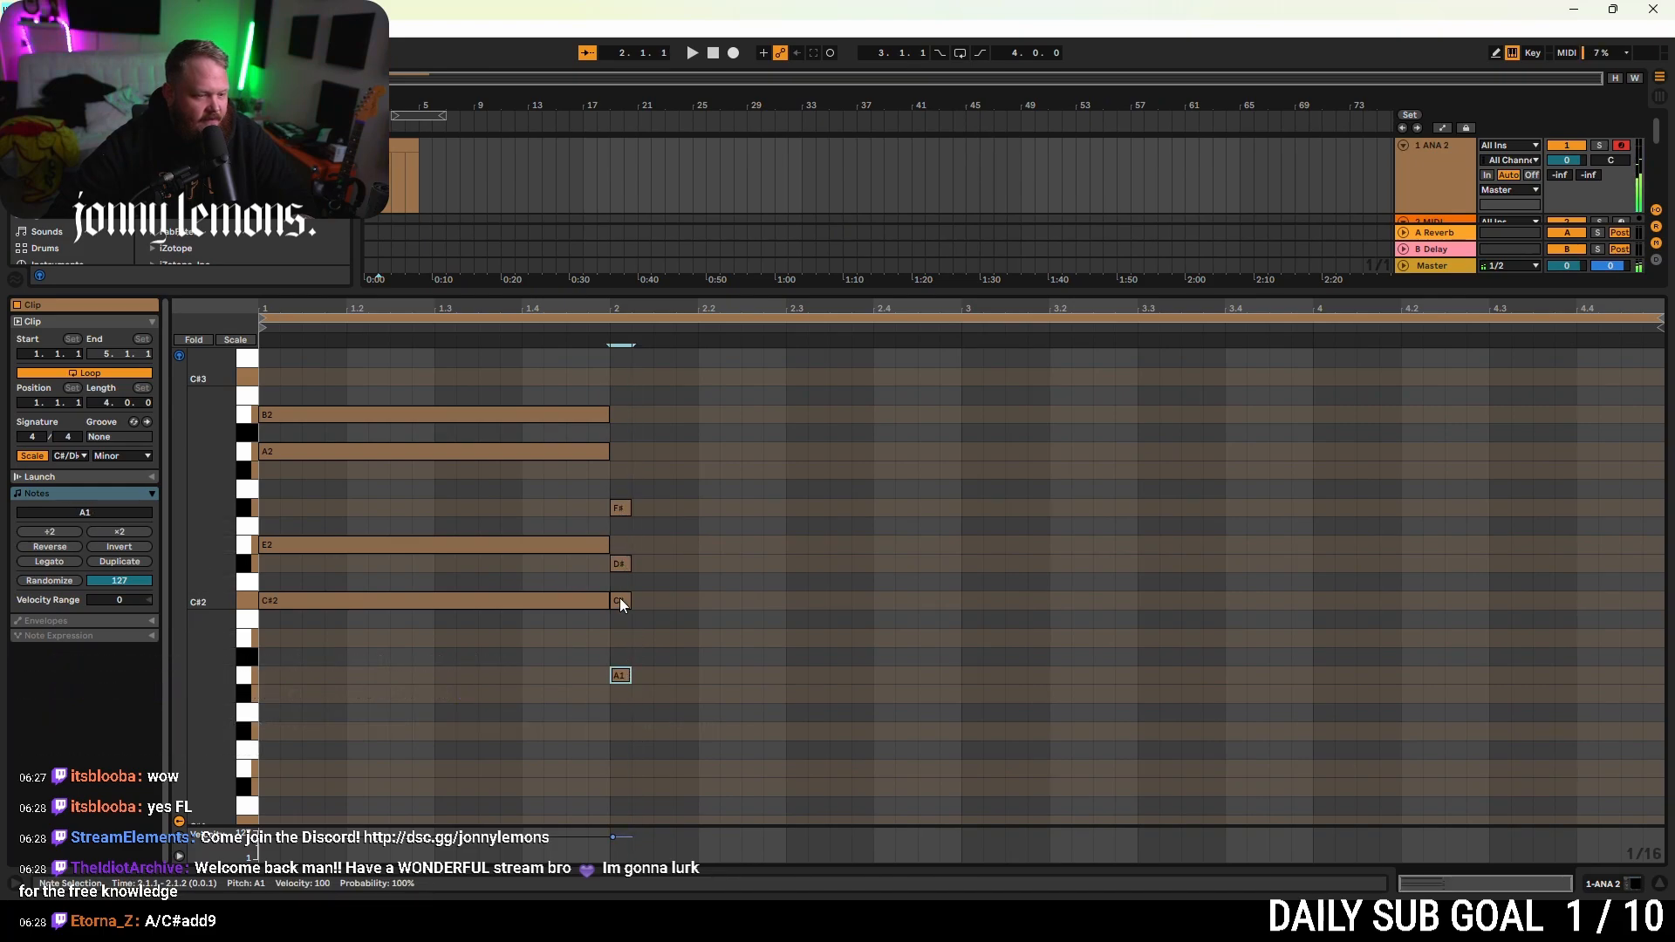
left_click_drag(620, 602, 620, 641)
- Lengthen the four notes of the bar 2 chord to one full bar and play the chords back
left_click_drag(617, 705, 961, 507)
key("space")
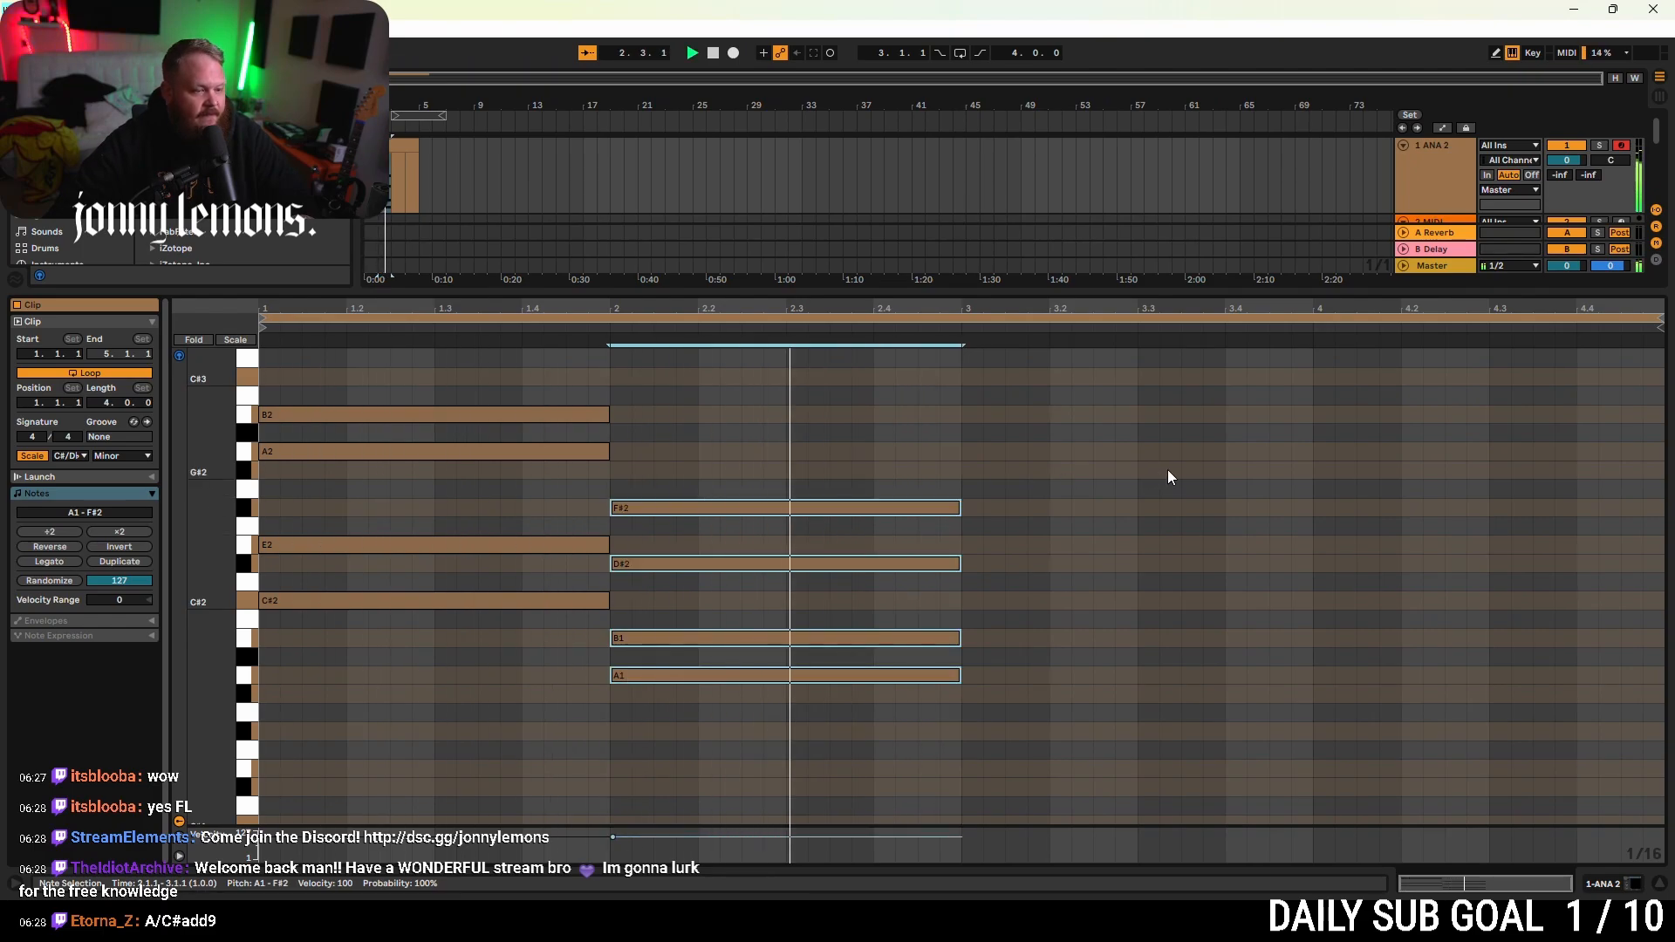
key("space")
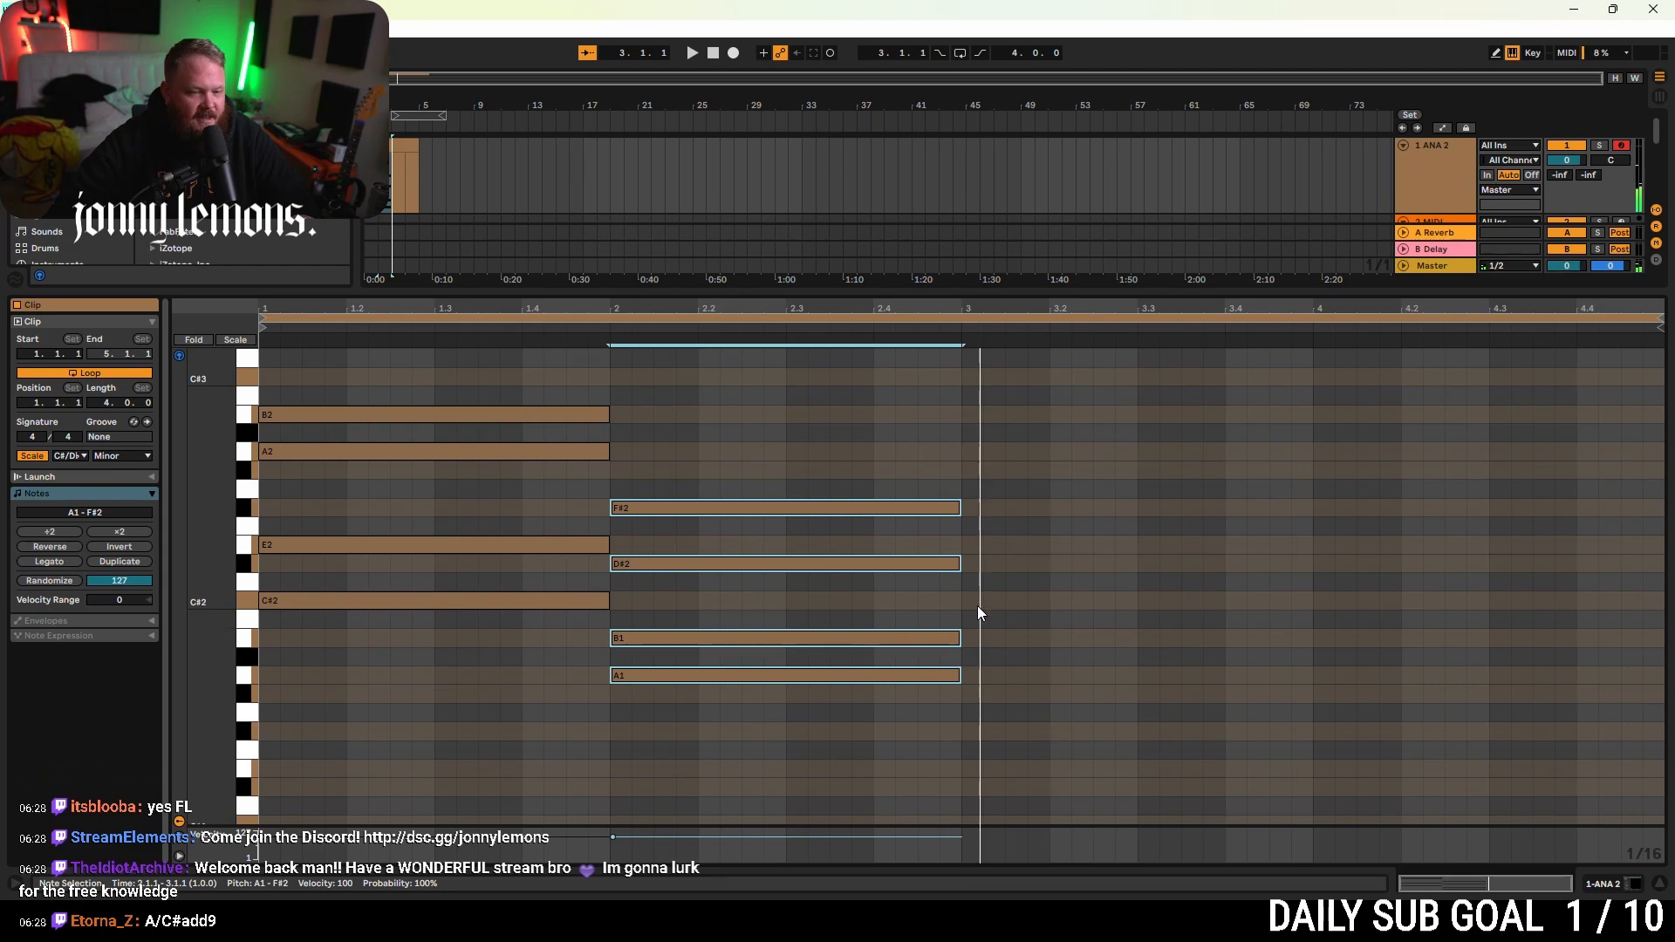
- Build a one-bar chord of B1, C#2, F#2 and A2 in bar 3 and play the progression back
double_click(978, 636)
double_click(977, 564)
left_click_drag(977, 565, 978, 600)
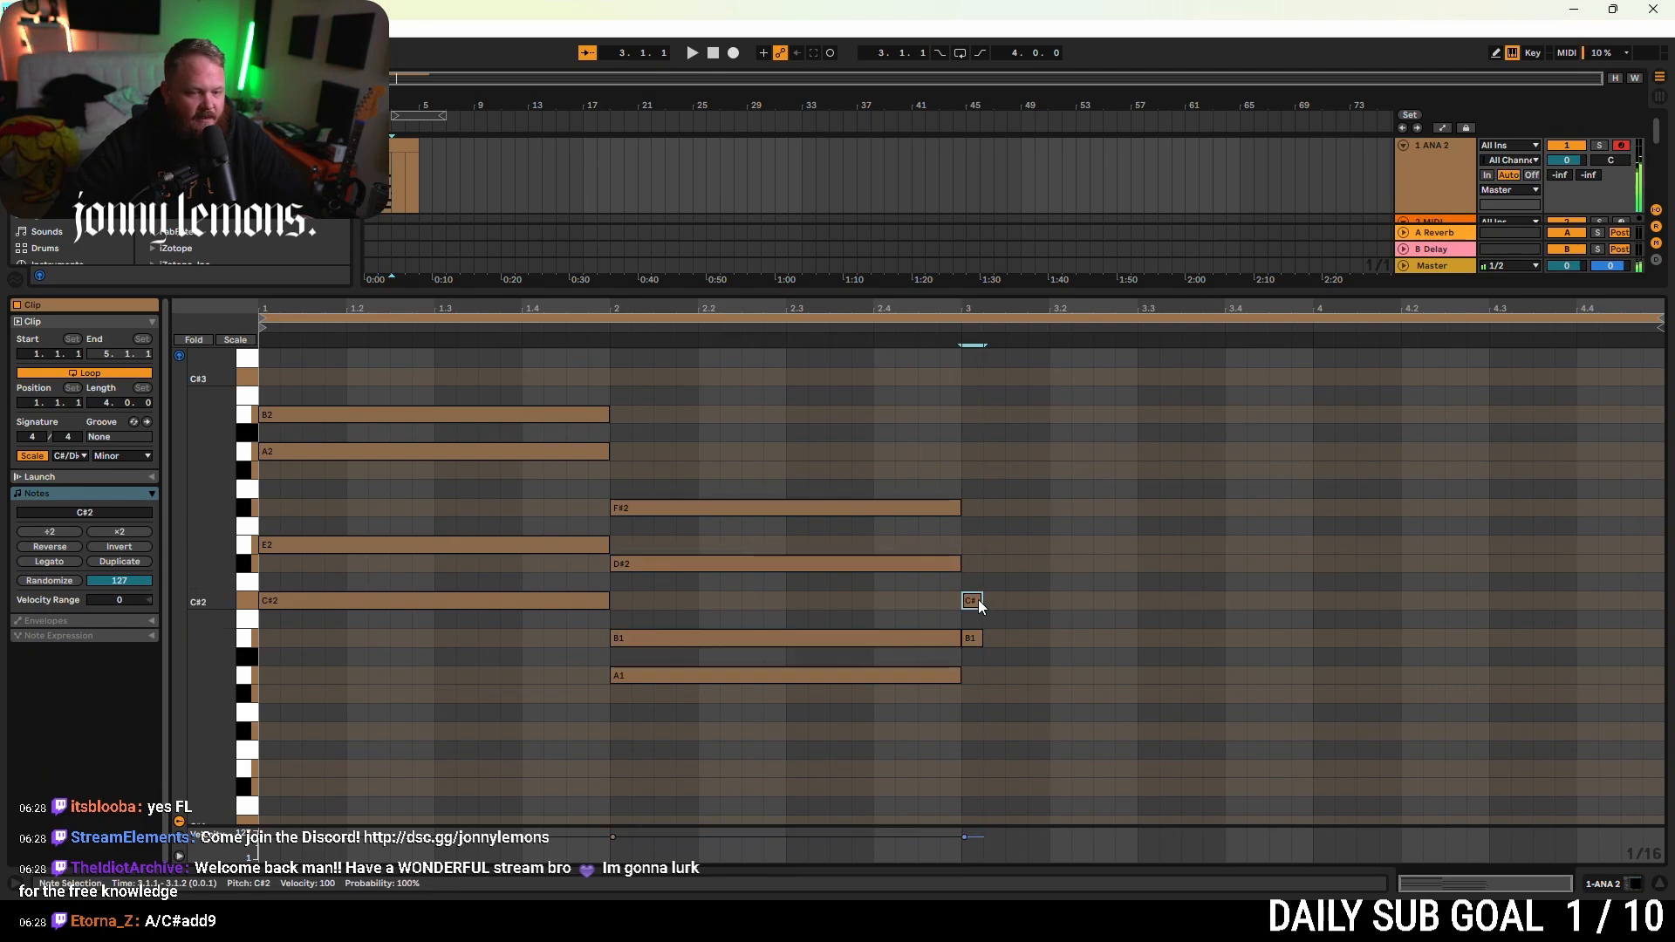
double_click(977, 511)
double_click(977, 454)
left_click_drag(983, 679, 1311, 456)
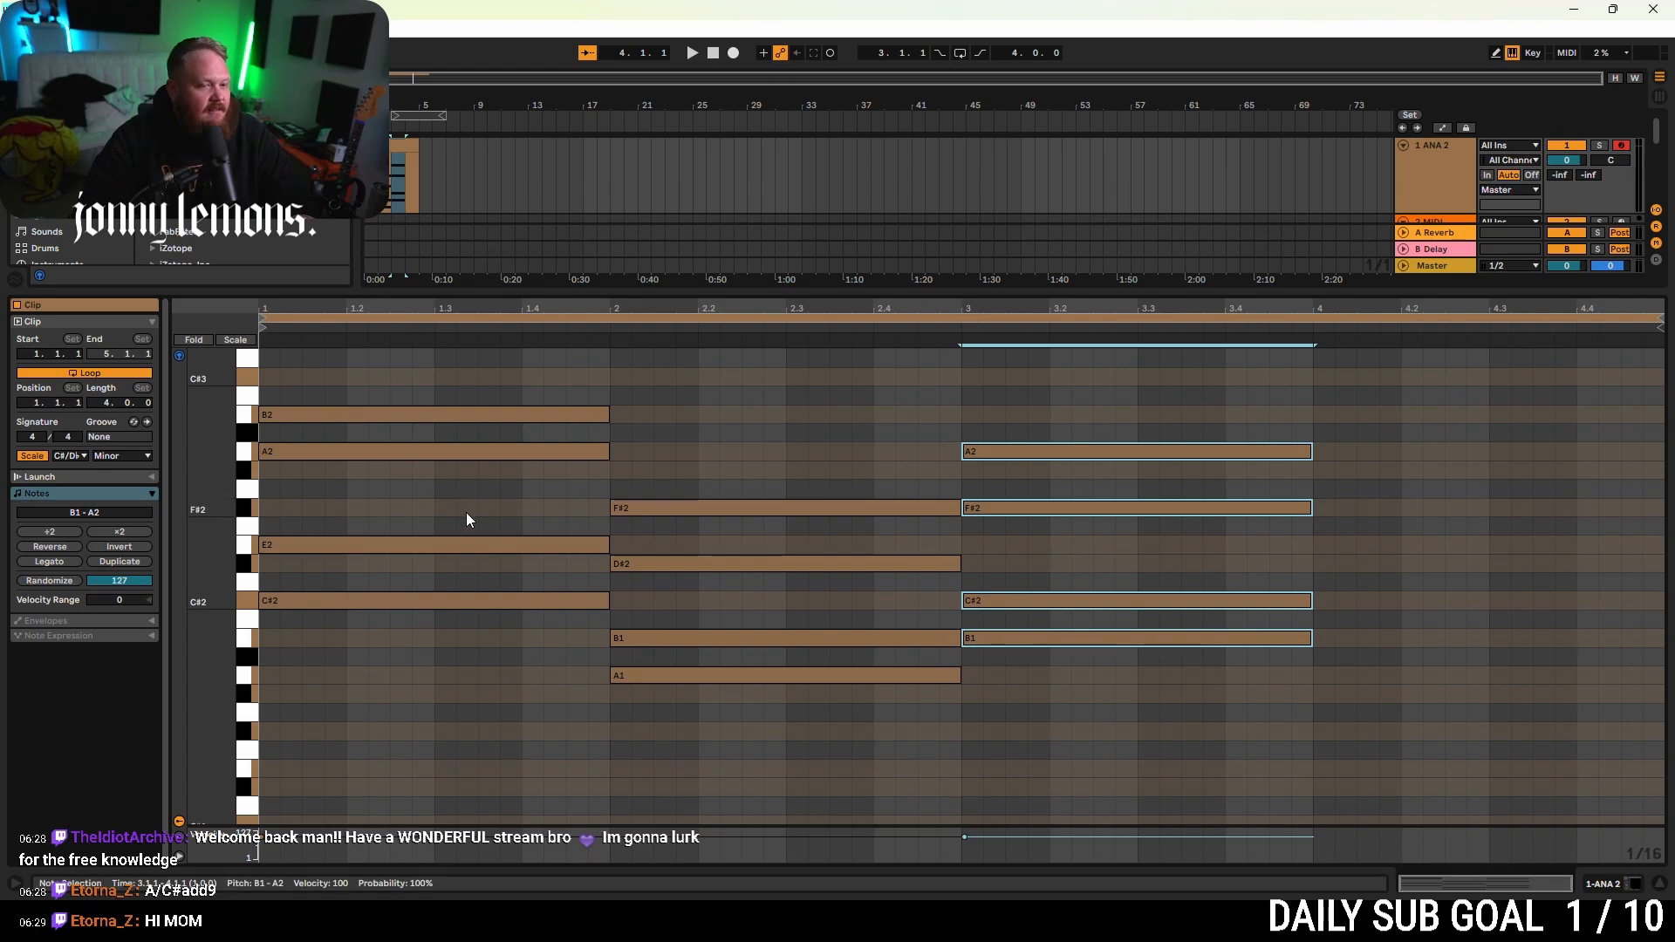
key("space")
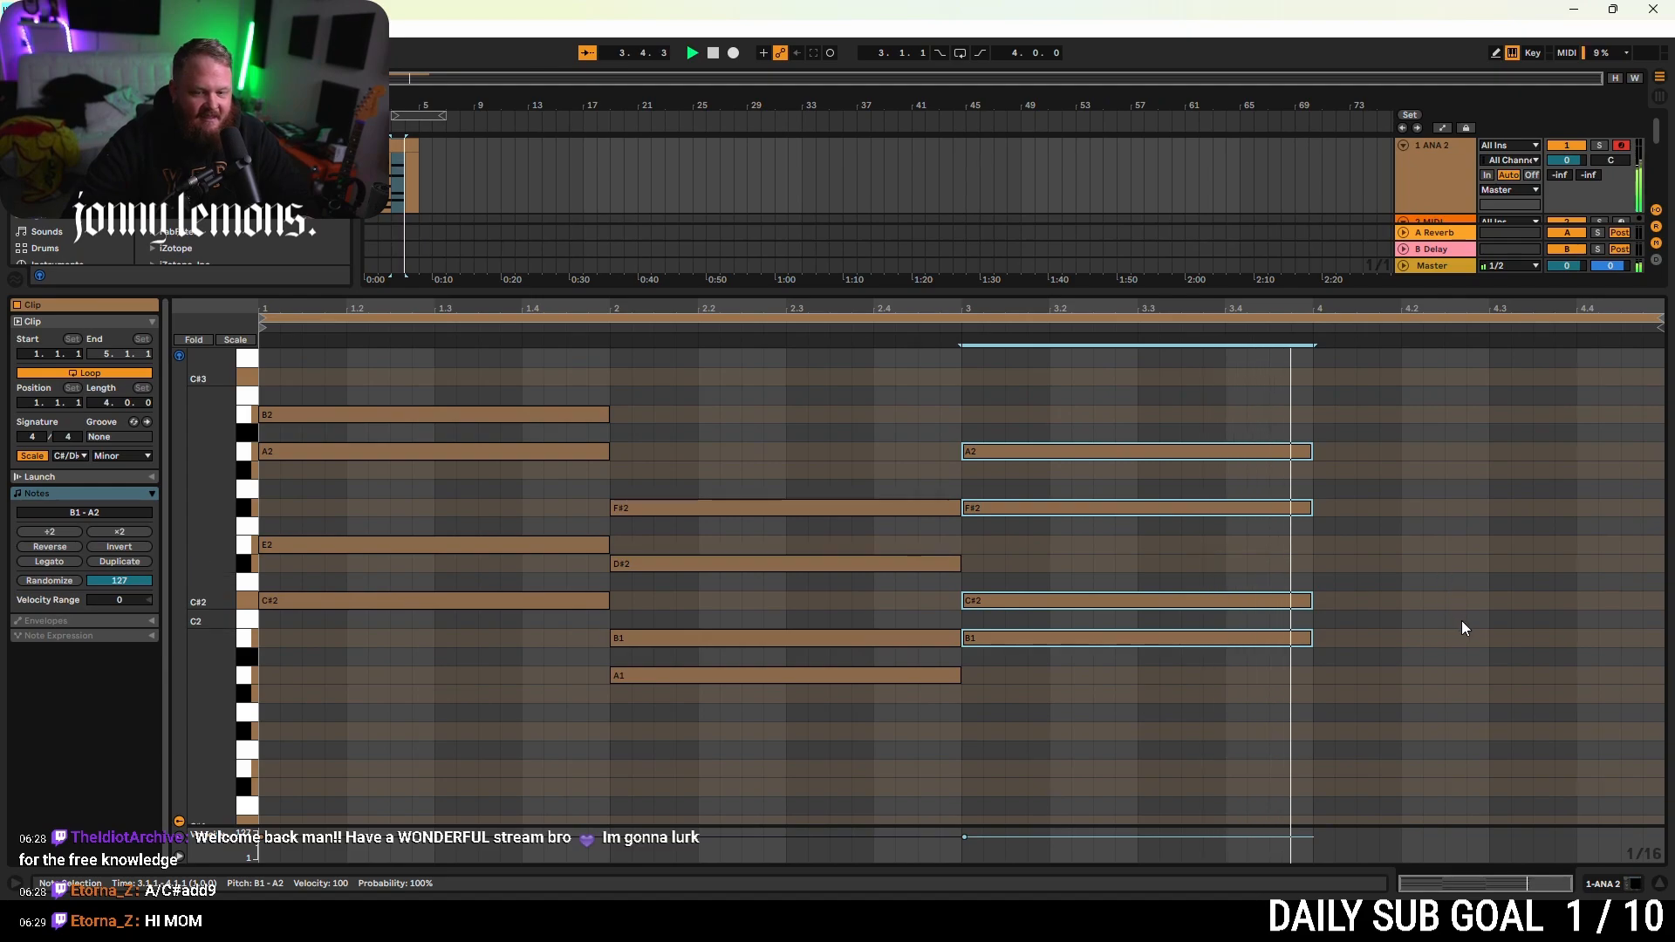
- Build a one-bar chord of A1, C#2, E2 and G#2 in bar 4 and play the progression back
double_click(1325, 471)
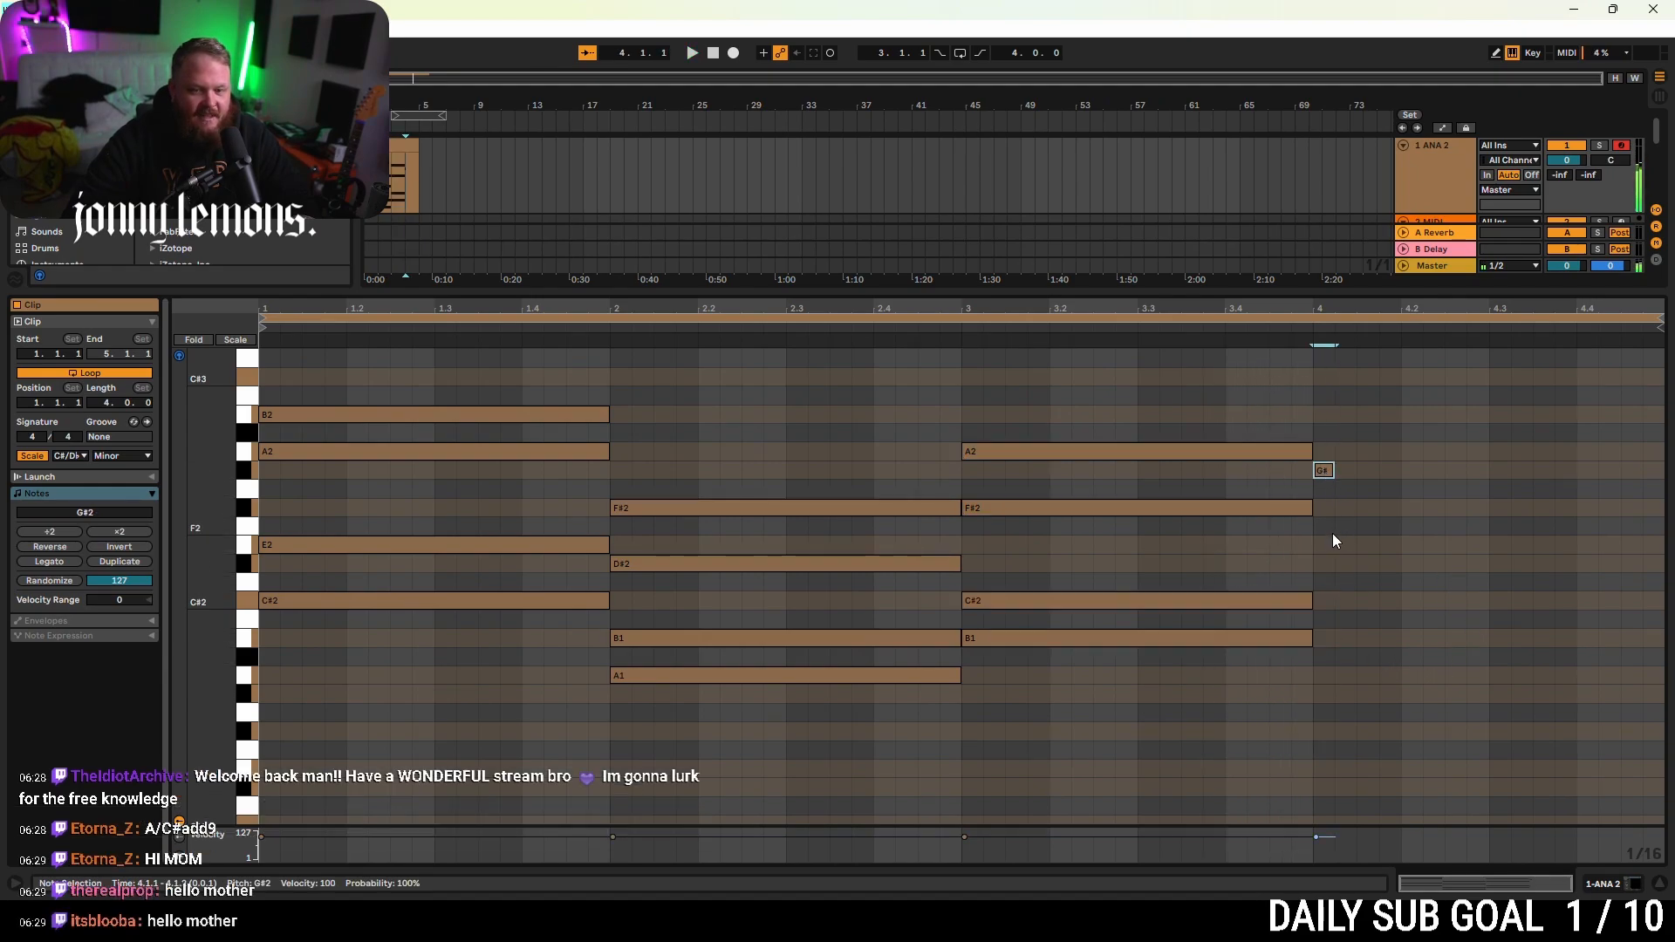
double_click(1328, 542)
double_click(1328, 600)
double_click(1327, 675)
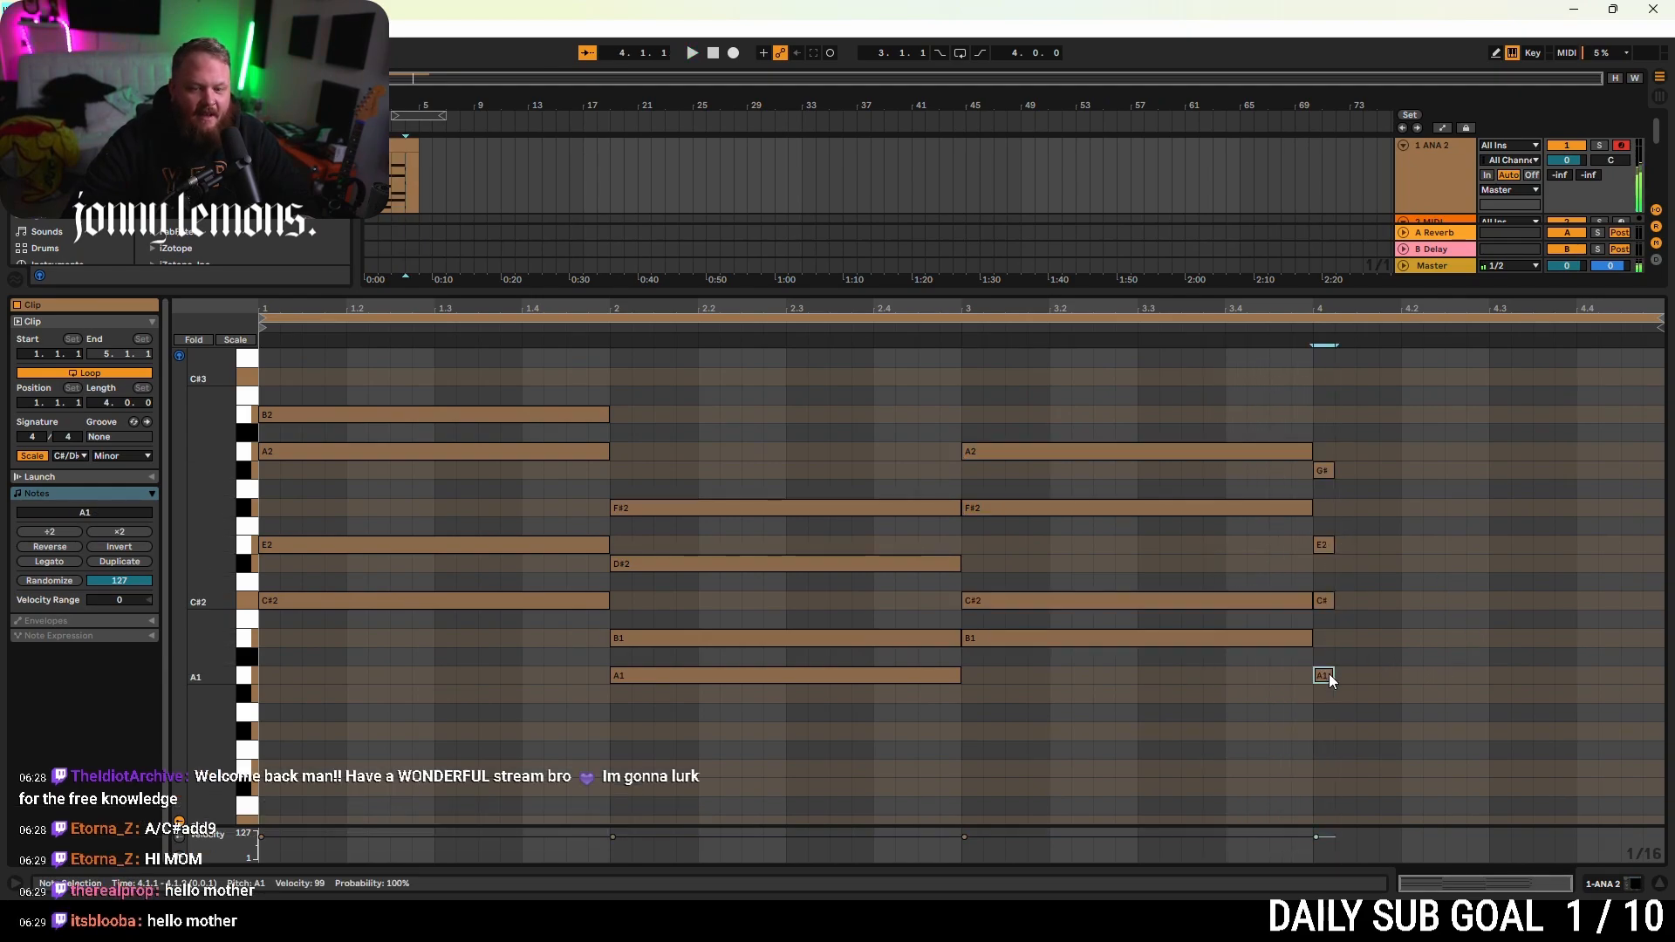
left_click_drag(1332, 742, 1662, 476)
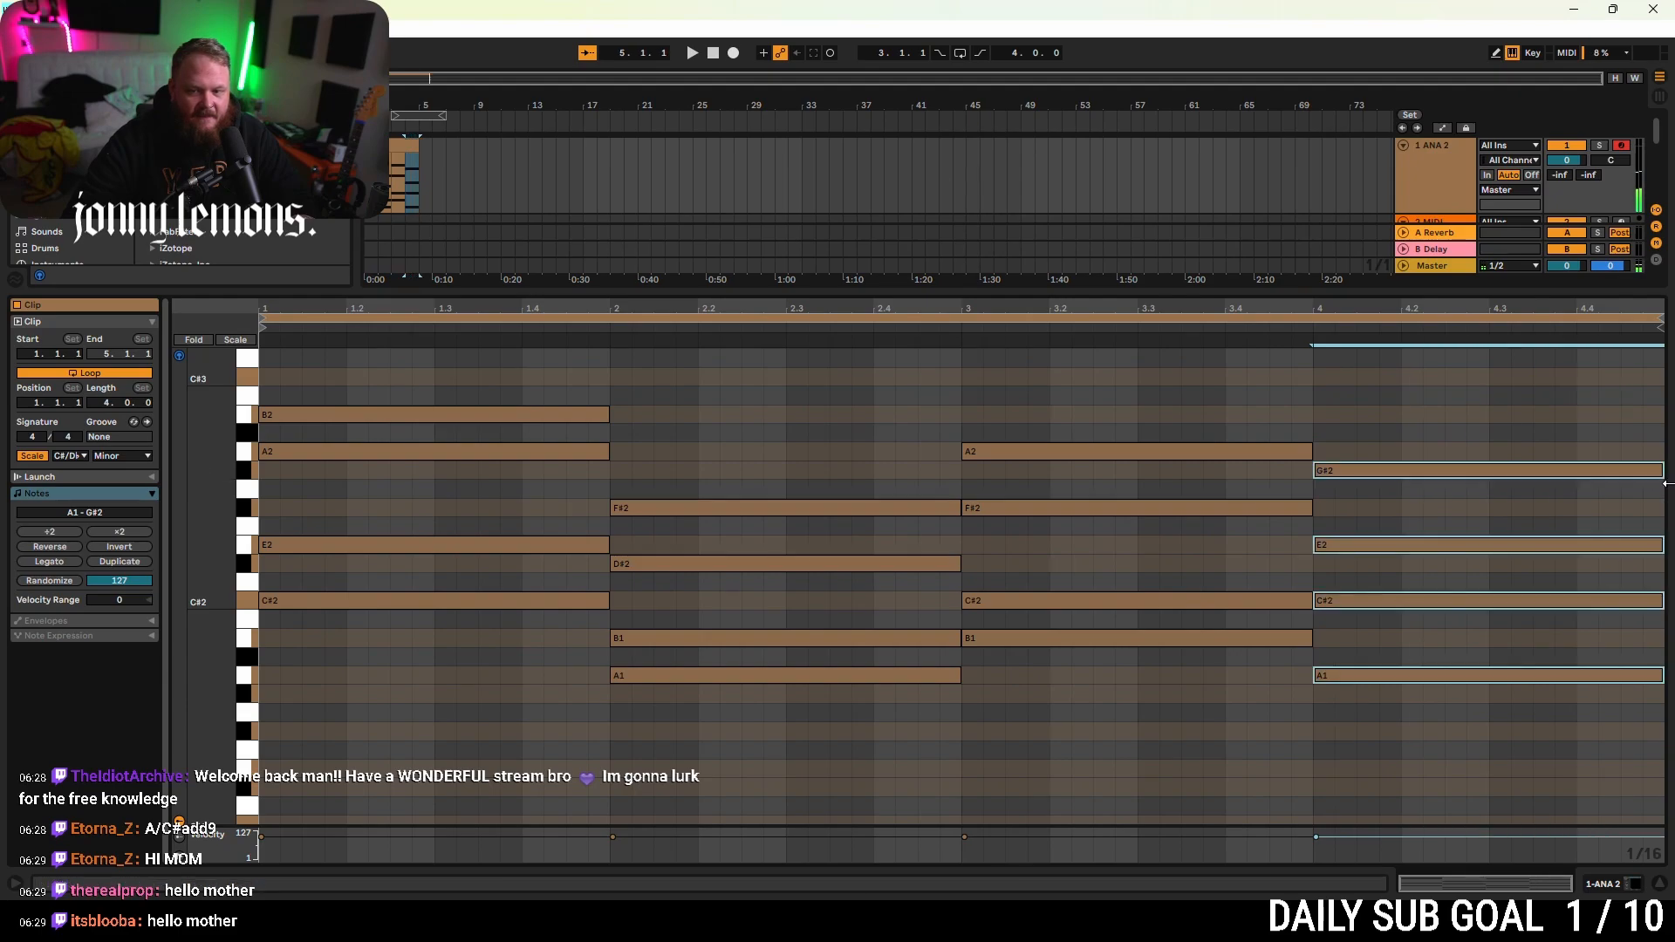
key("space")
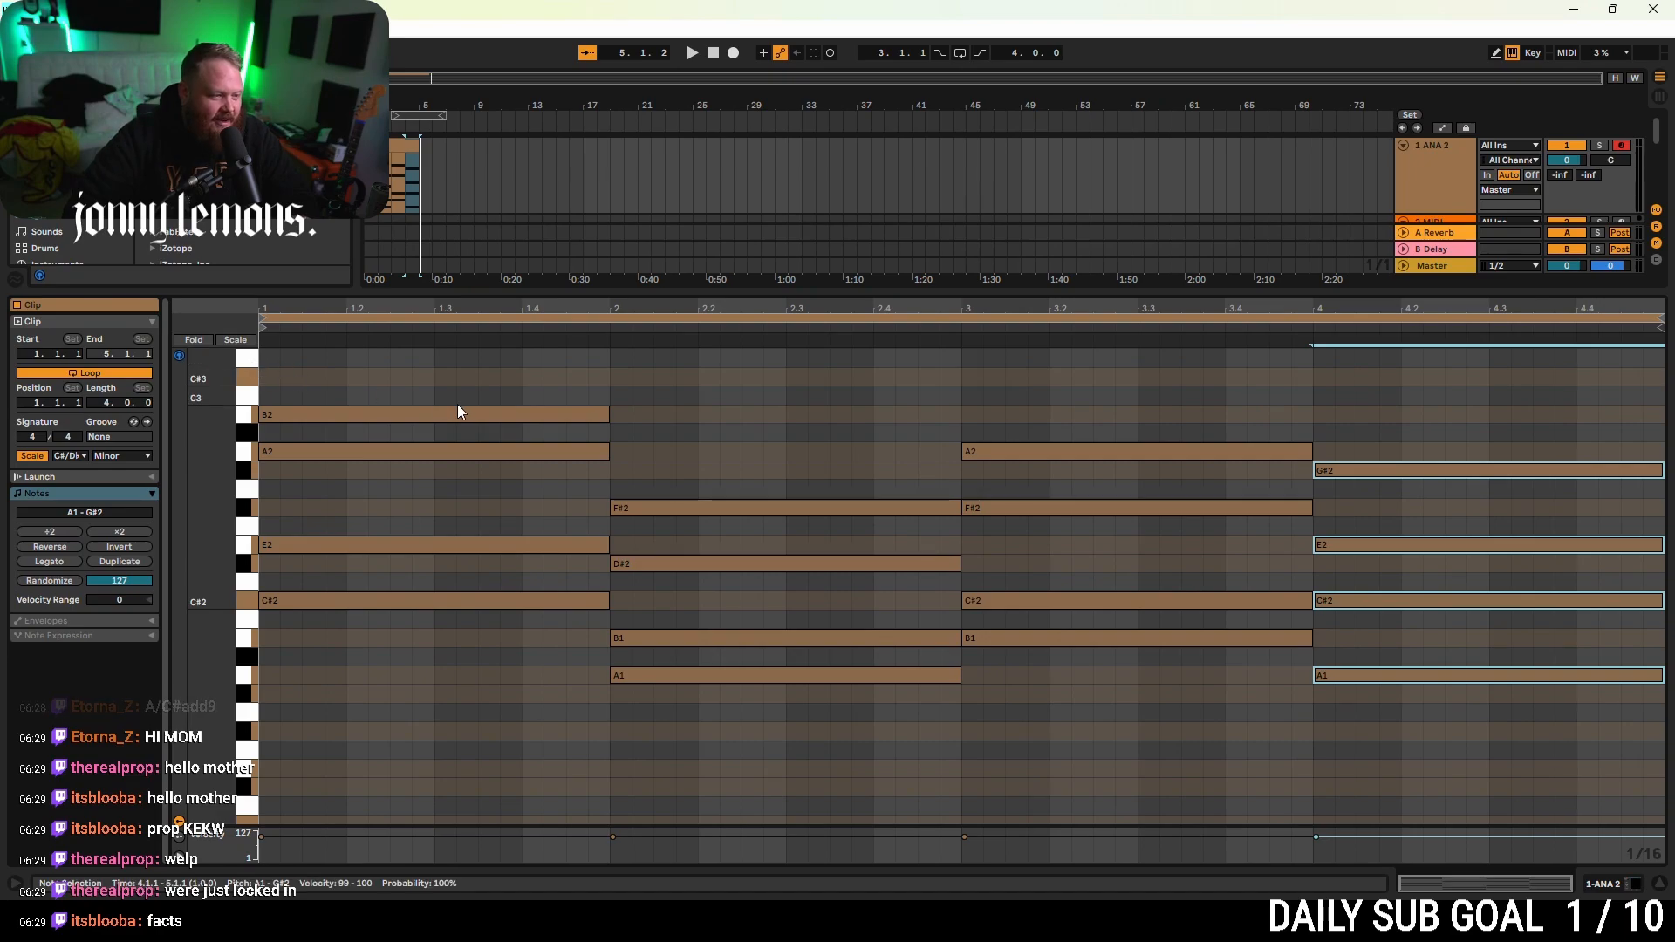
key("space")
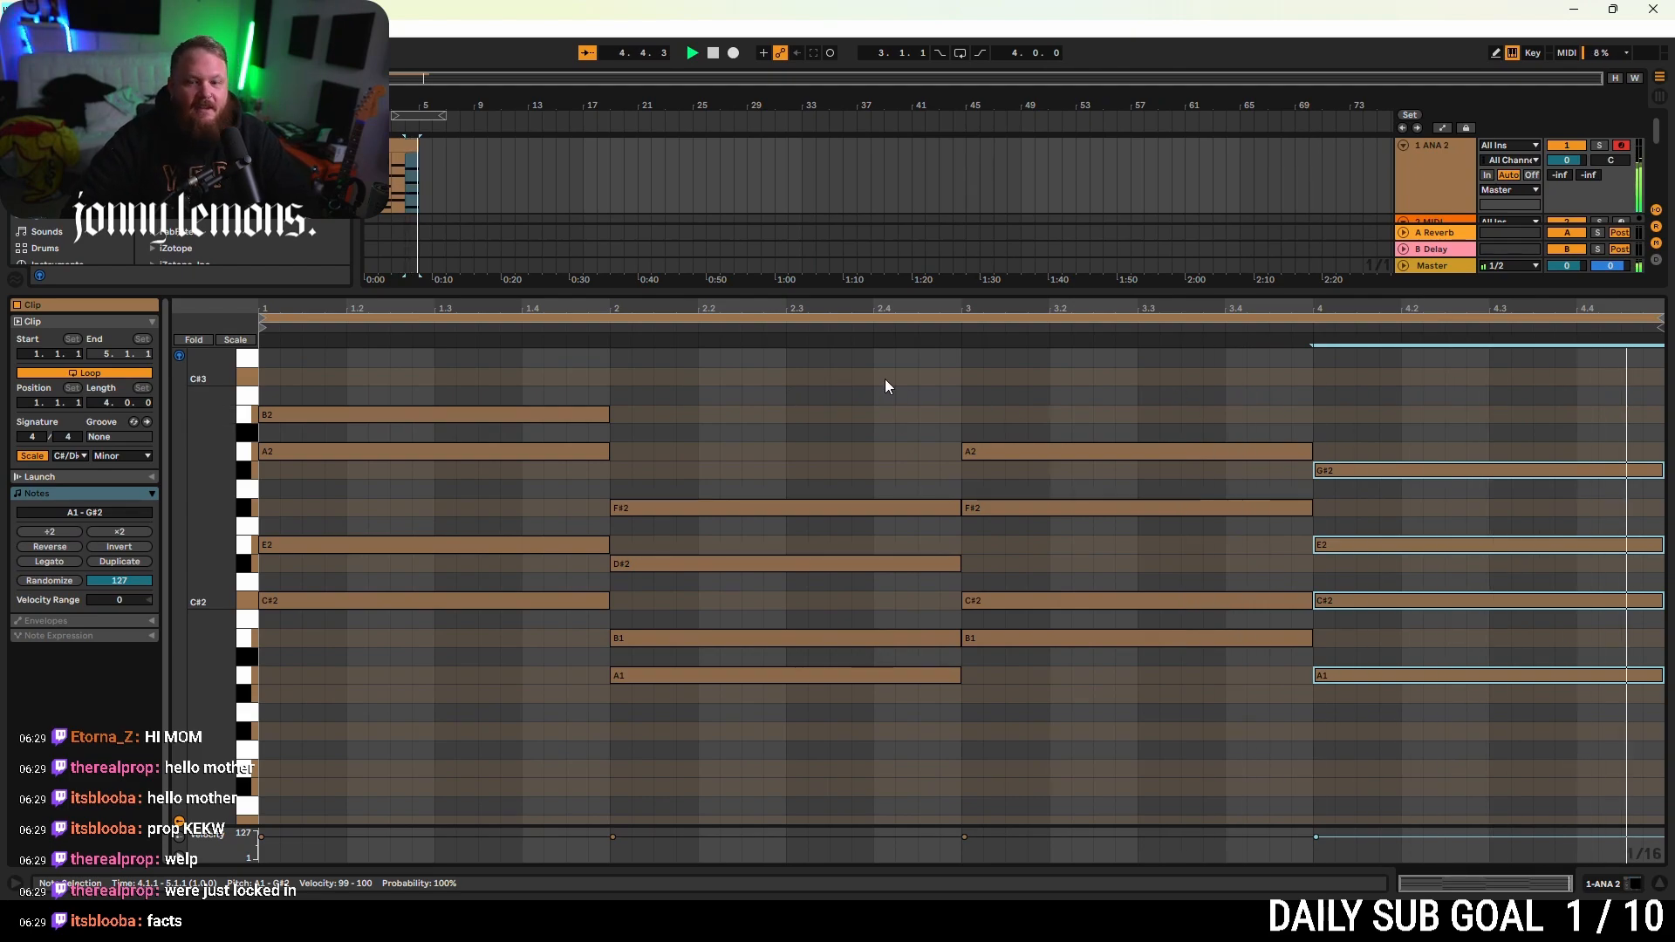
- Close the piano roll, stop playback and duplicate the four-bar chord clip directly after the original
double_click(803, 293)
left_click(623, 199)
key("space")
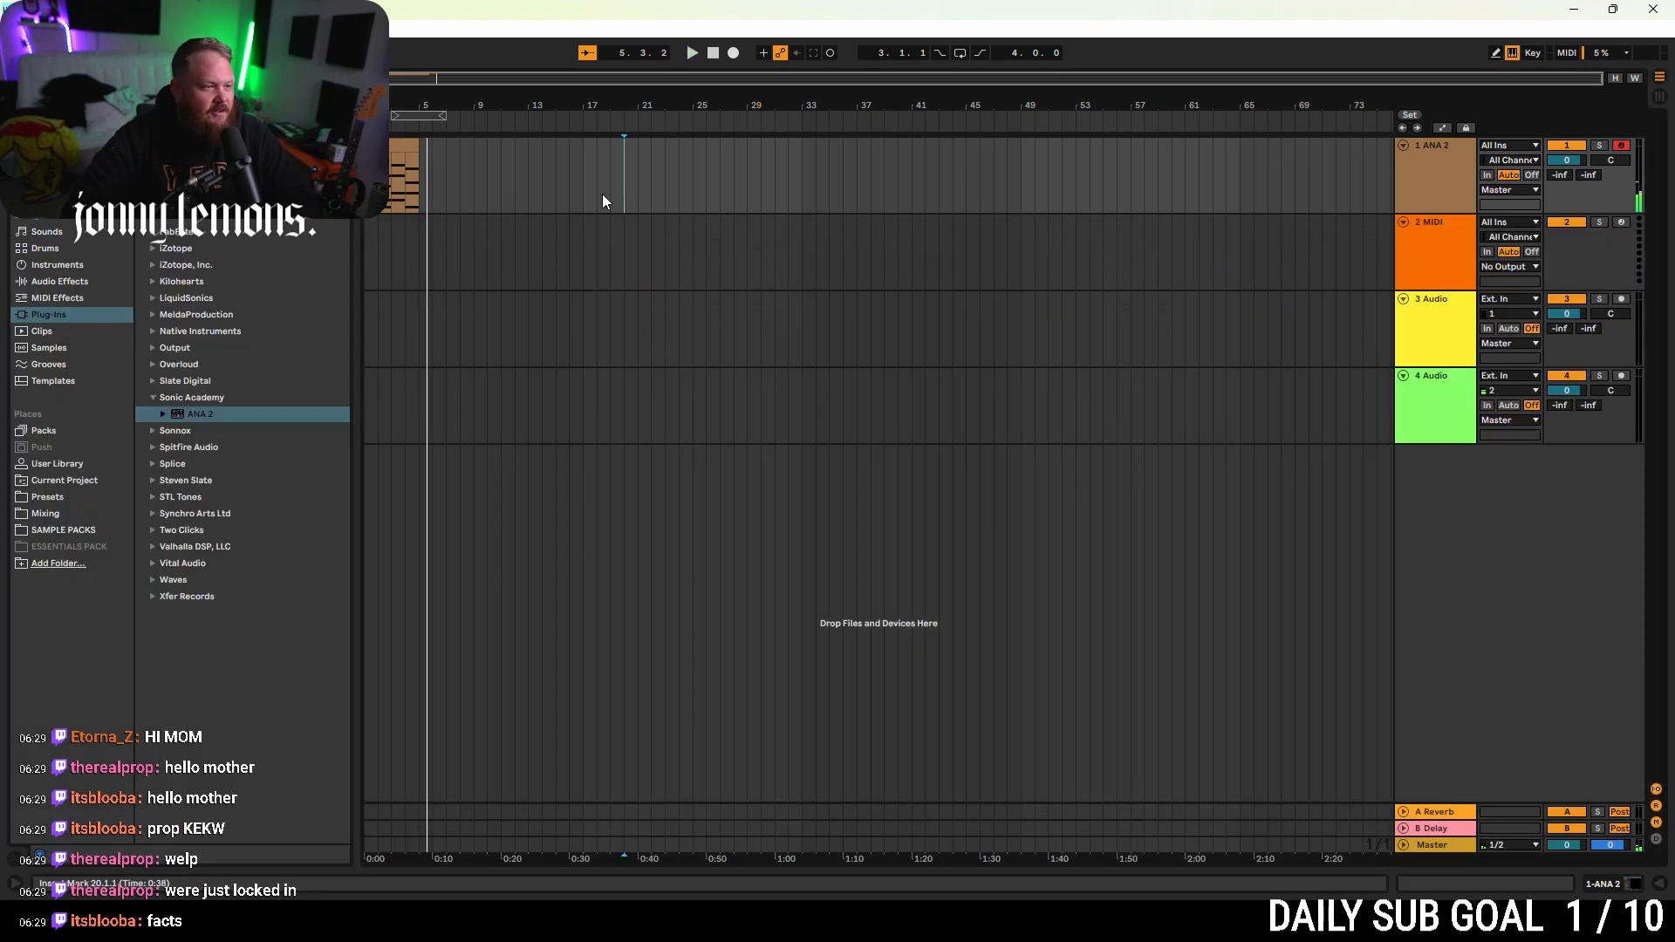
left_click(397, 144)
key("ctrl+d")
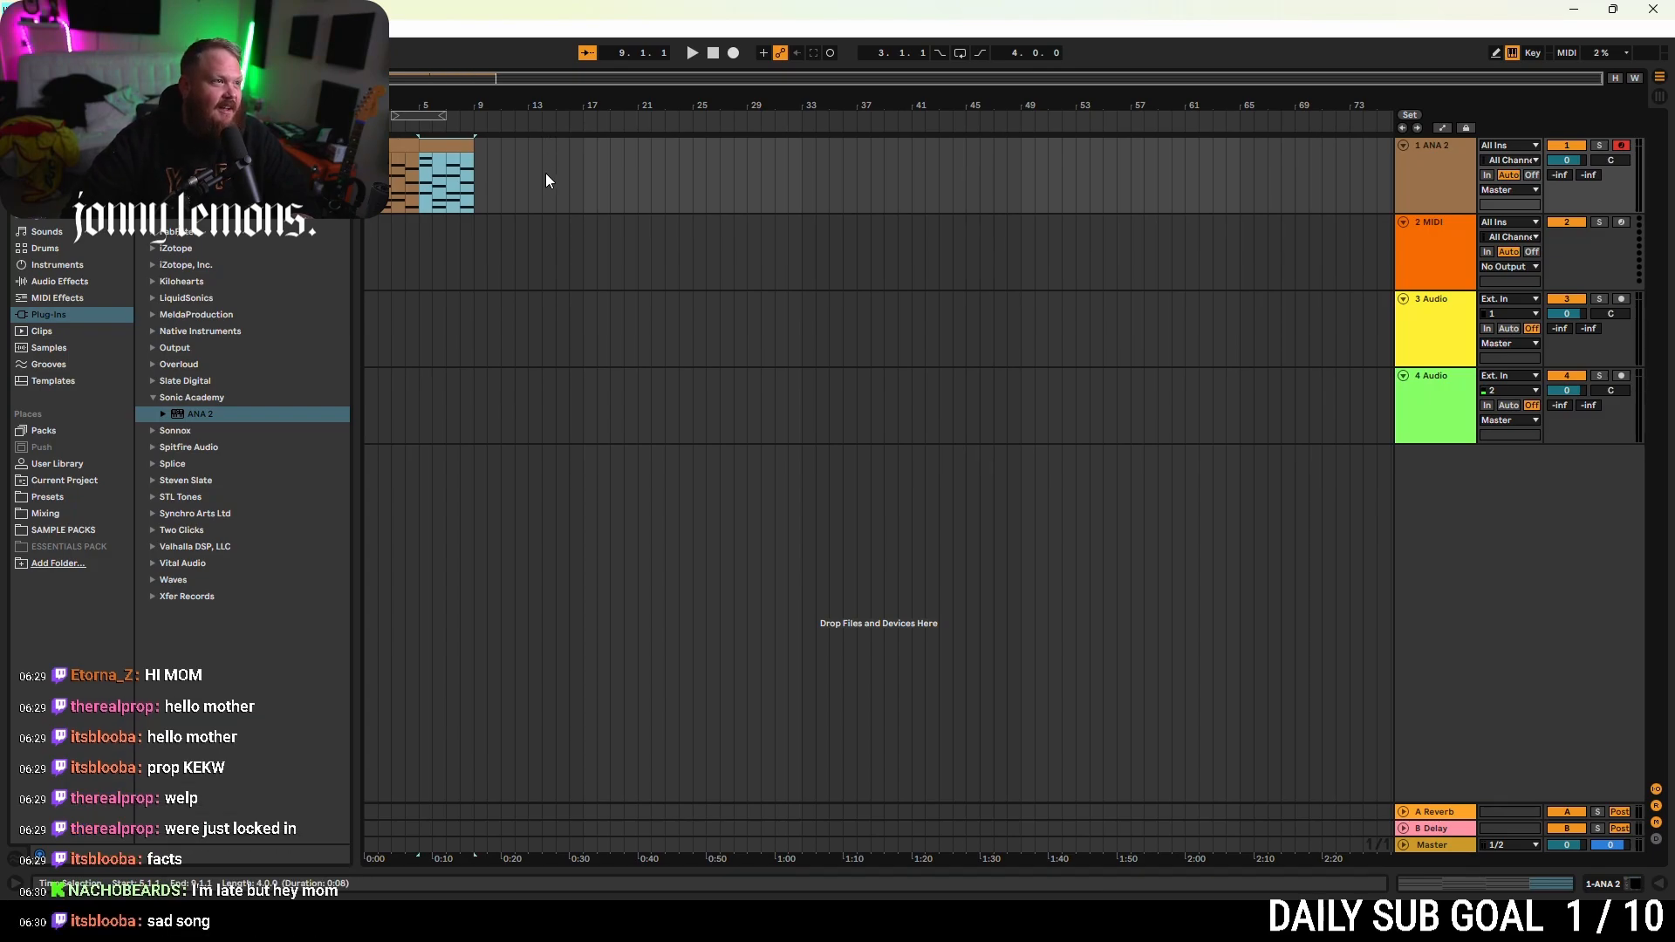
- Play the arrangement back from bar 1, then stop it
left_click(368, 179)
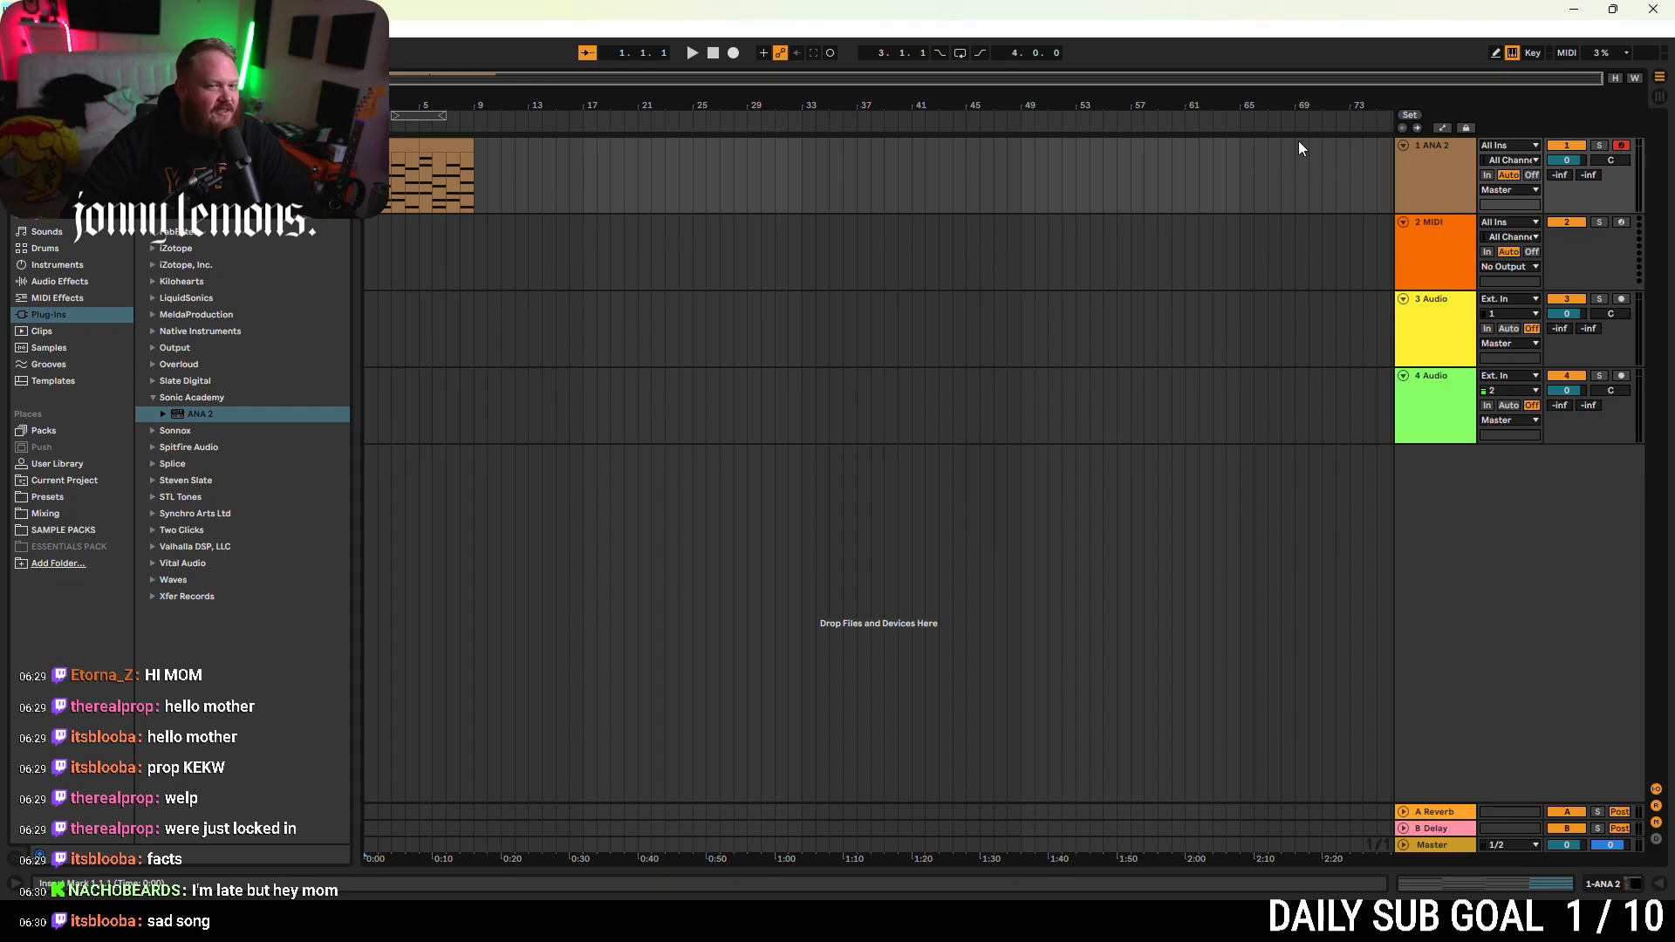
left_click(1427, 148)
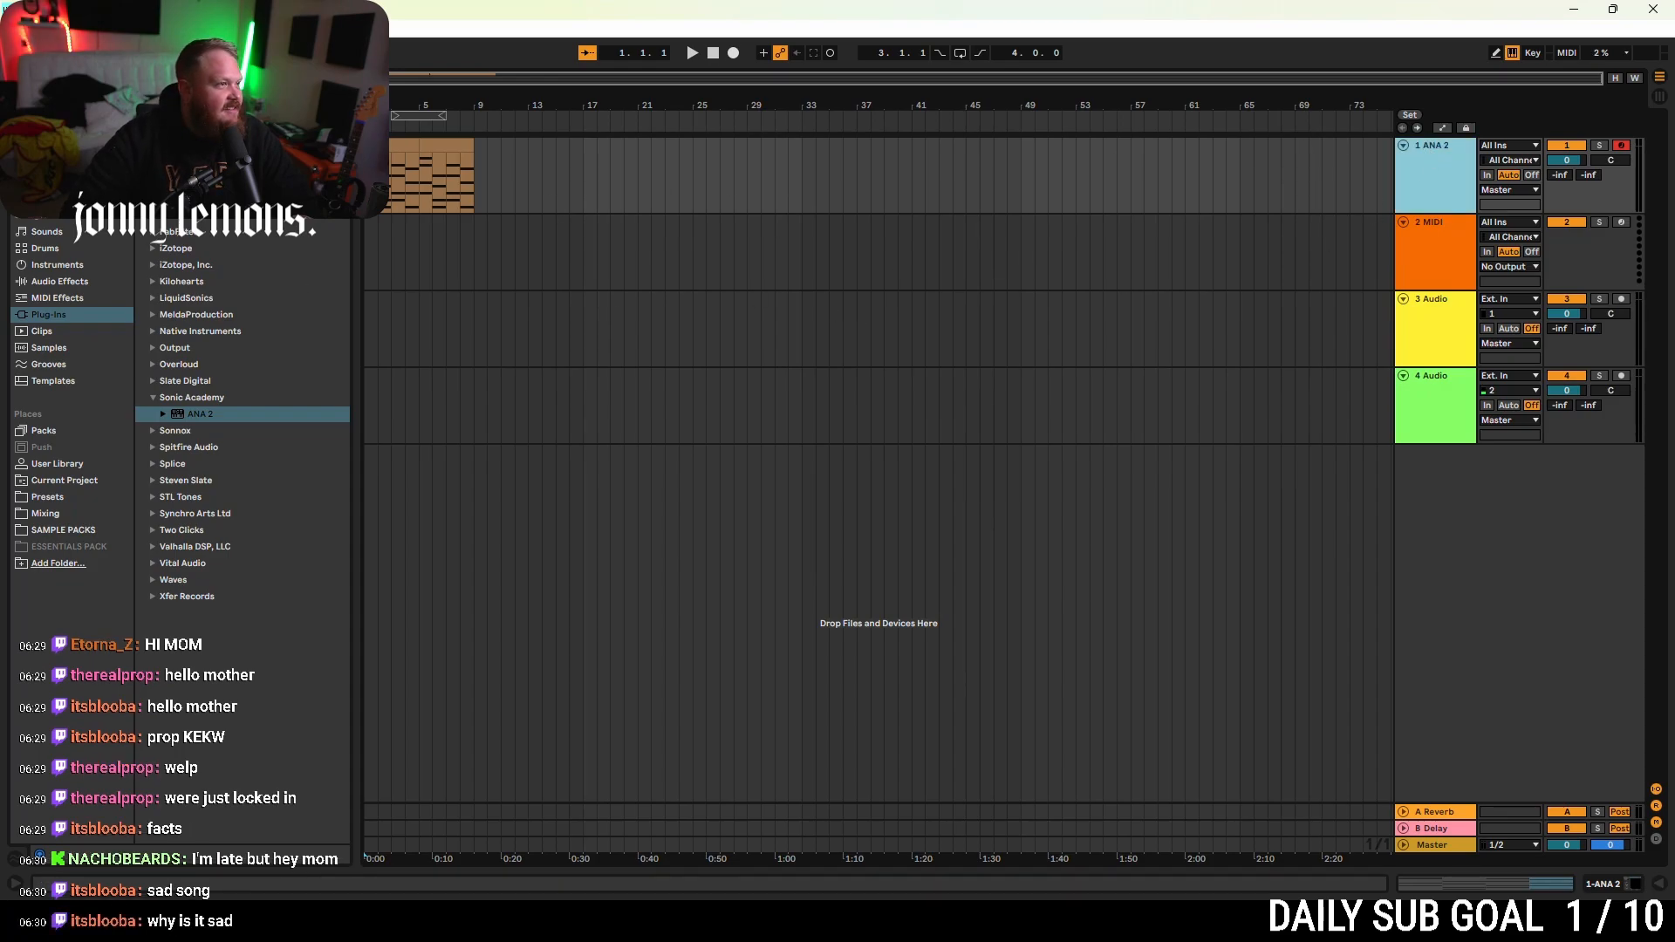
key("space")
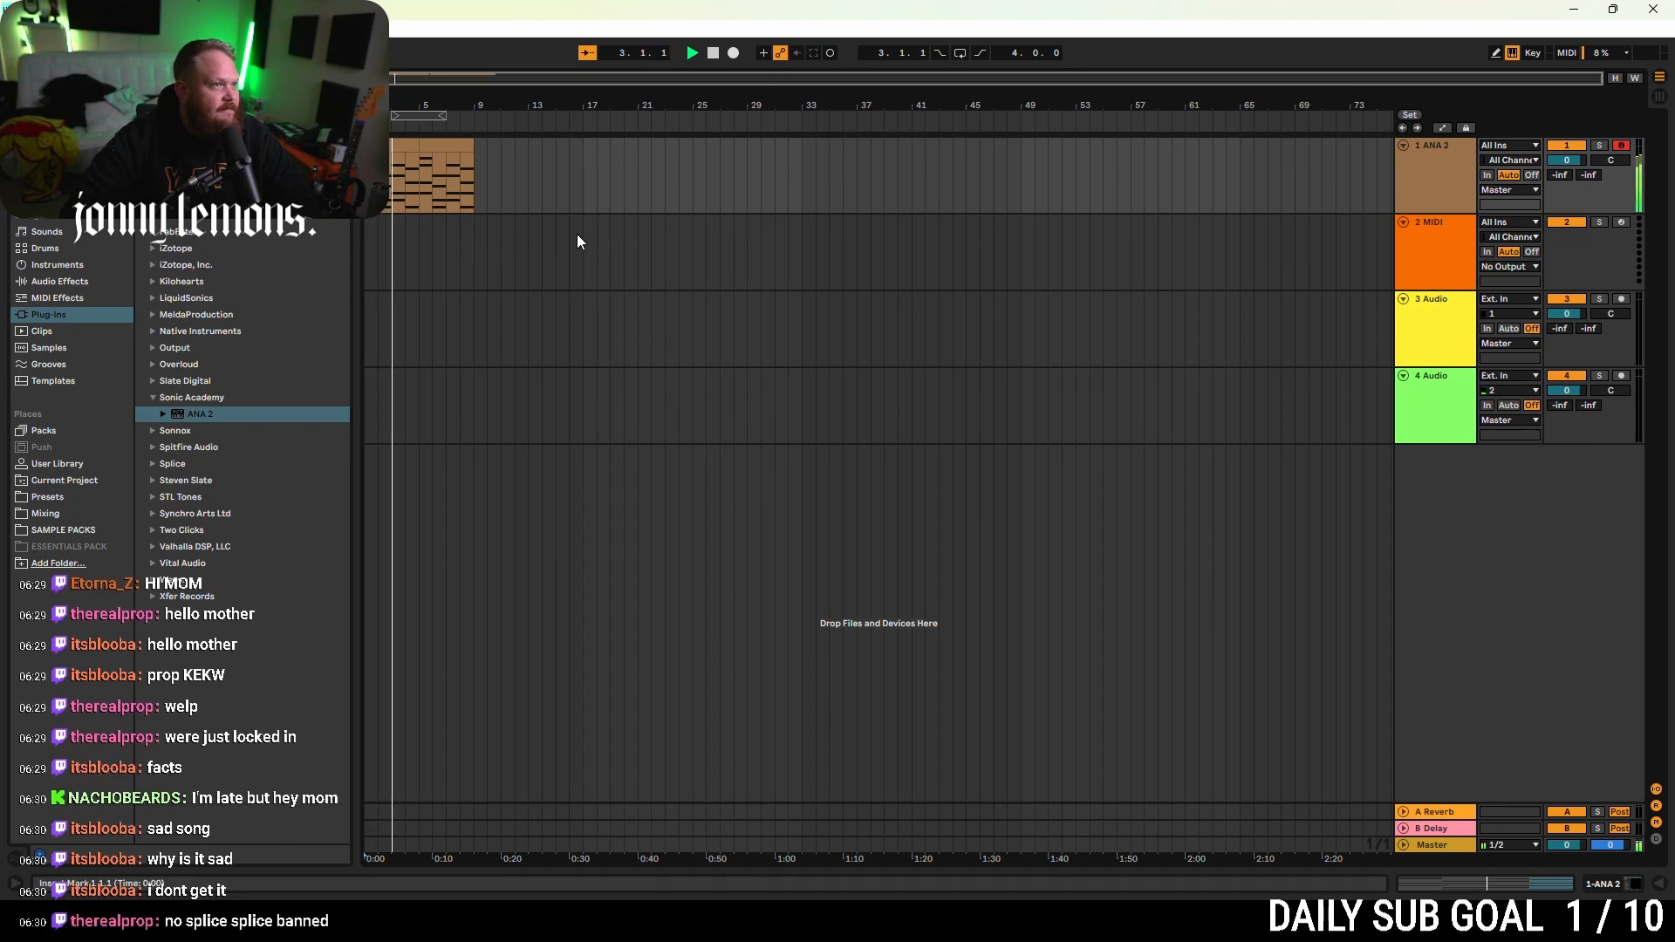
key("space")
- Show the device chain of the ANA 2 track and open the Mixing folder in the browser
left_click(482, 179)
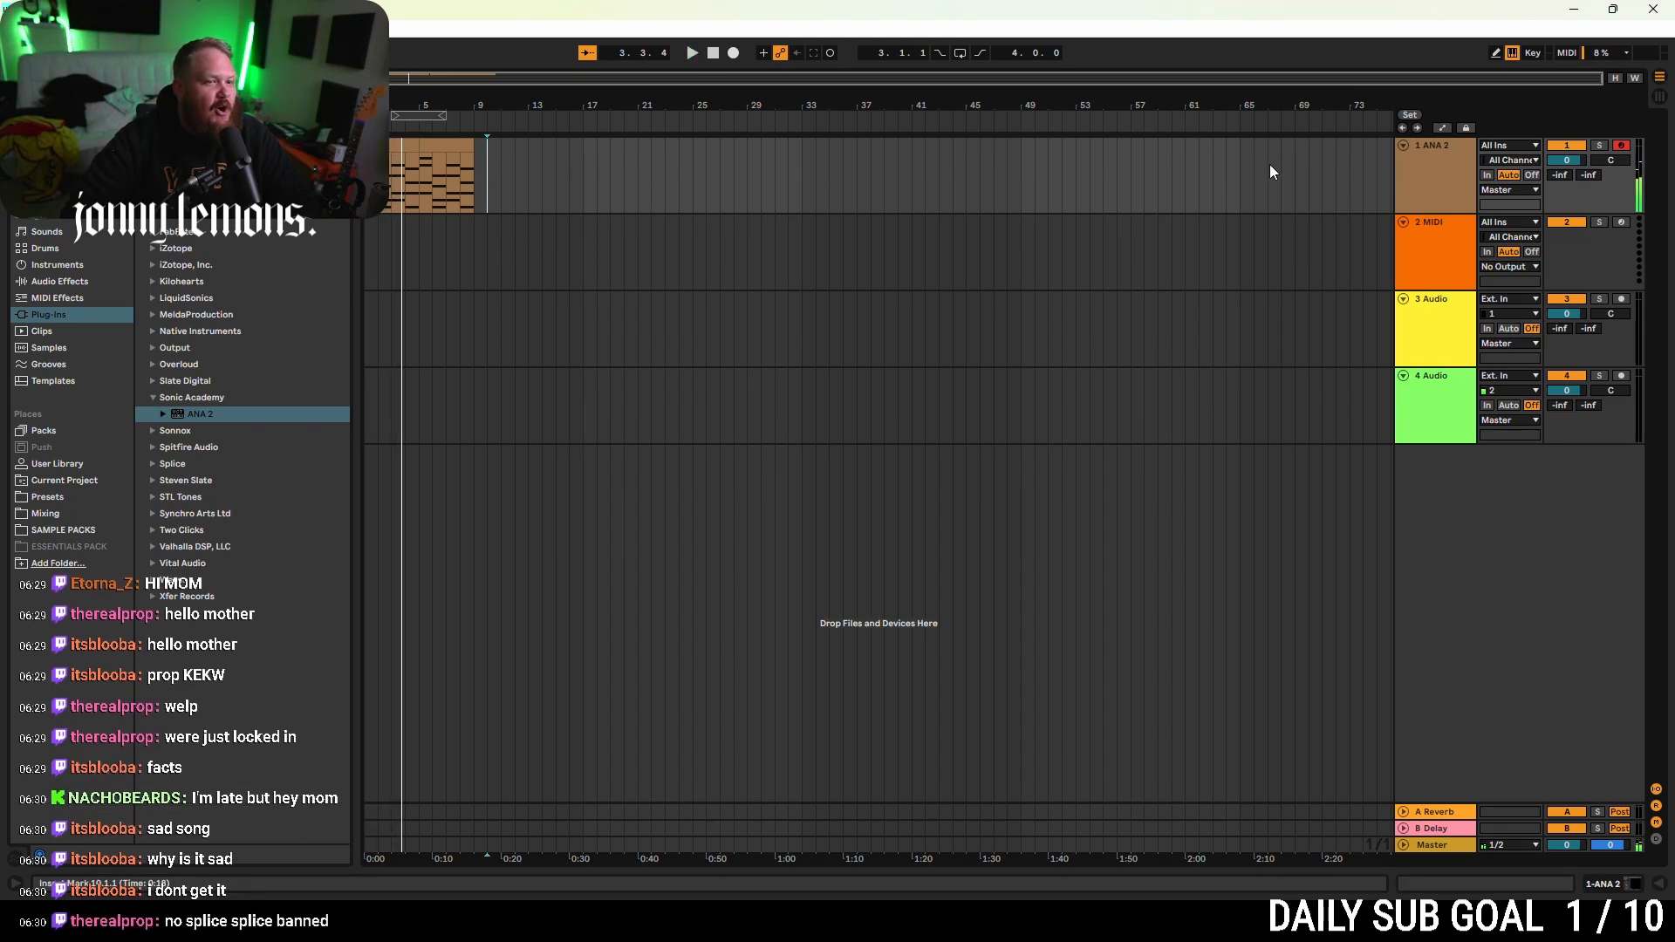
left_click(1402, 174)
left_click(1400, 166)
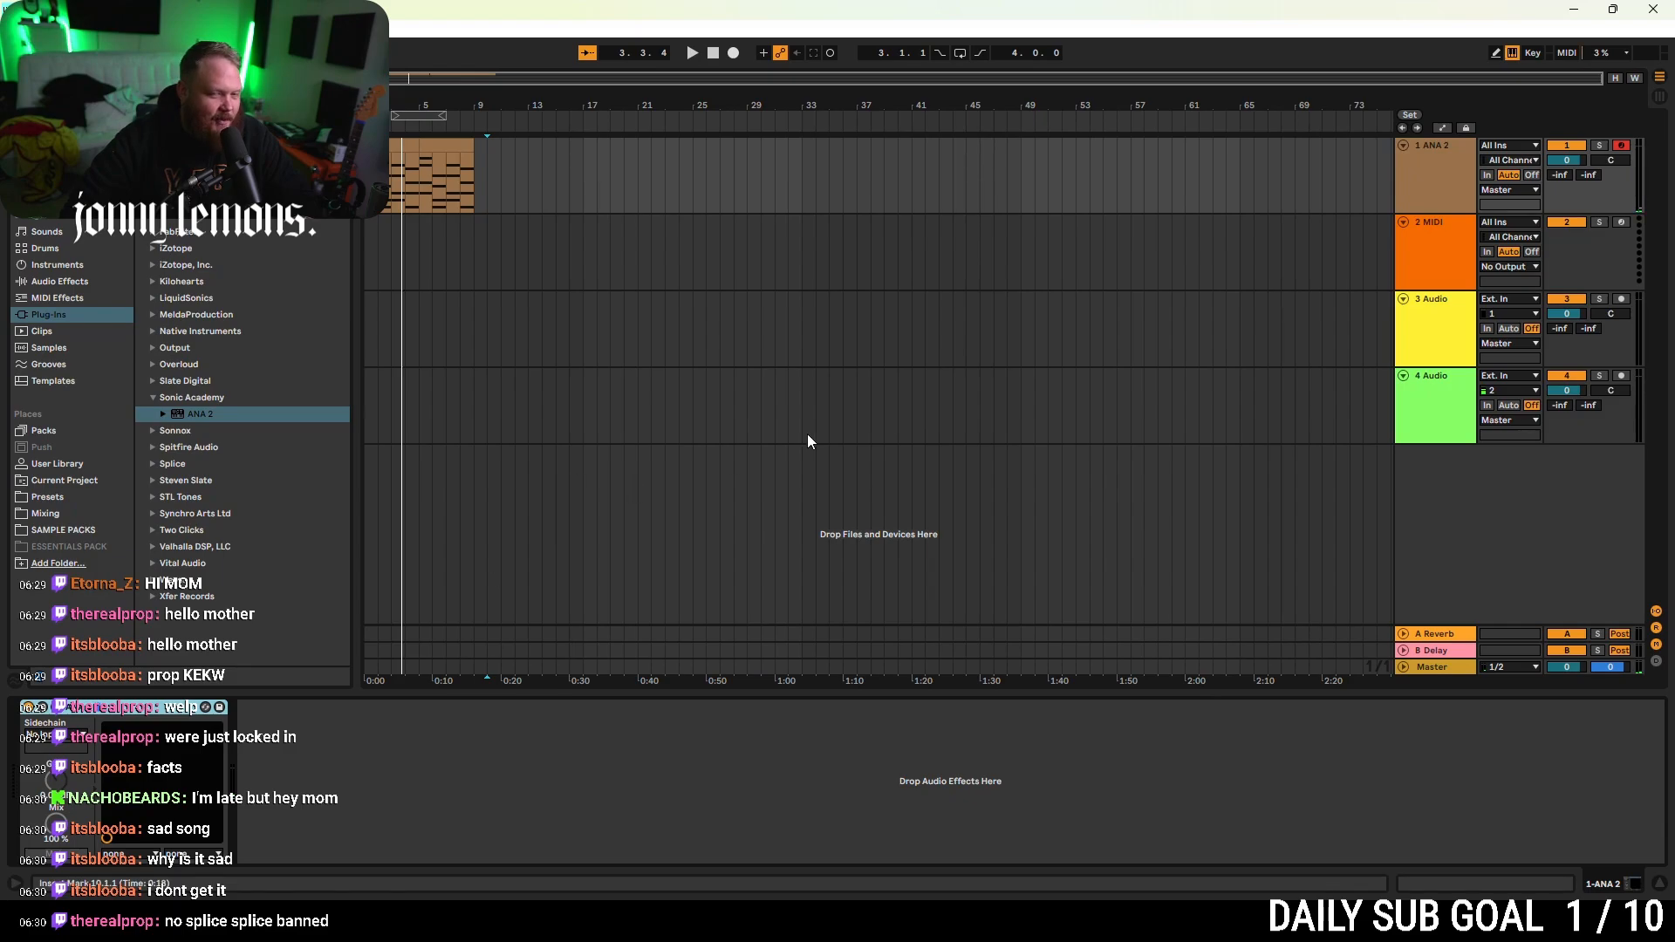
left_click(57, 514)
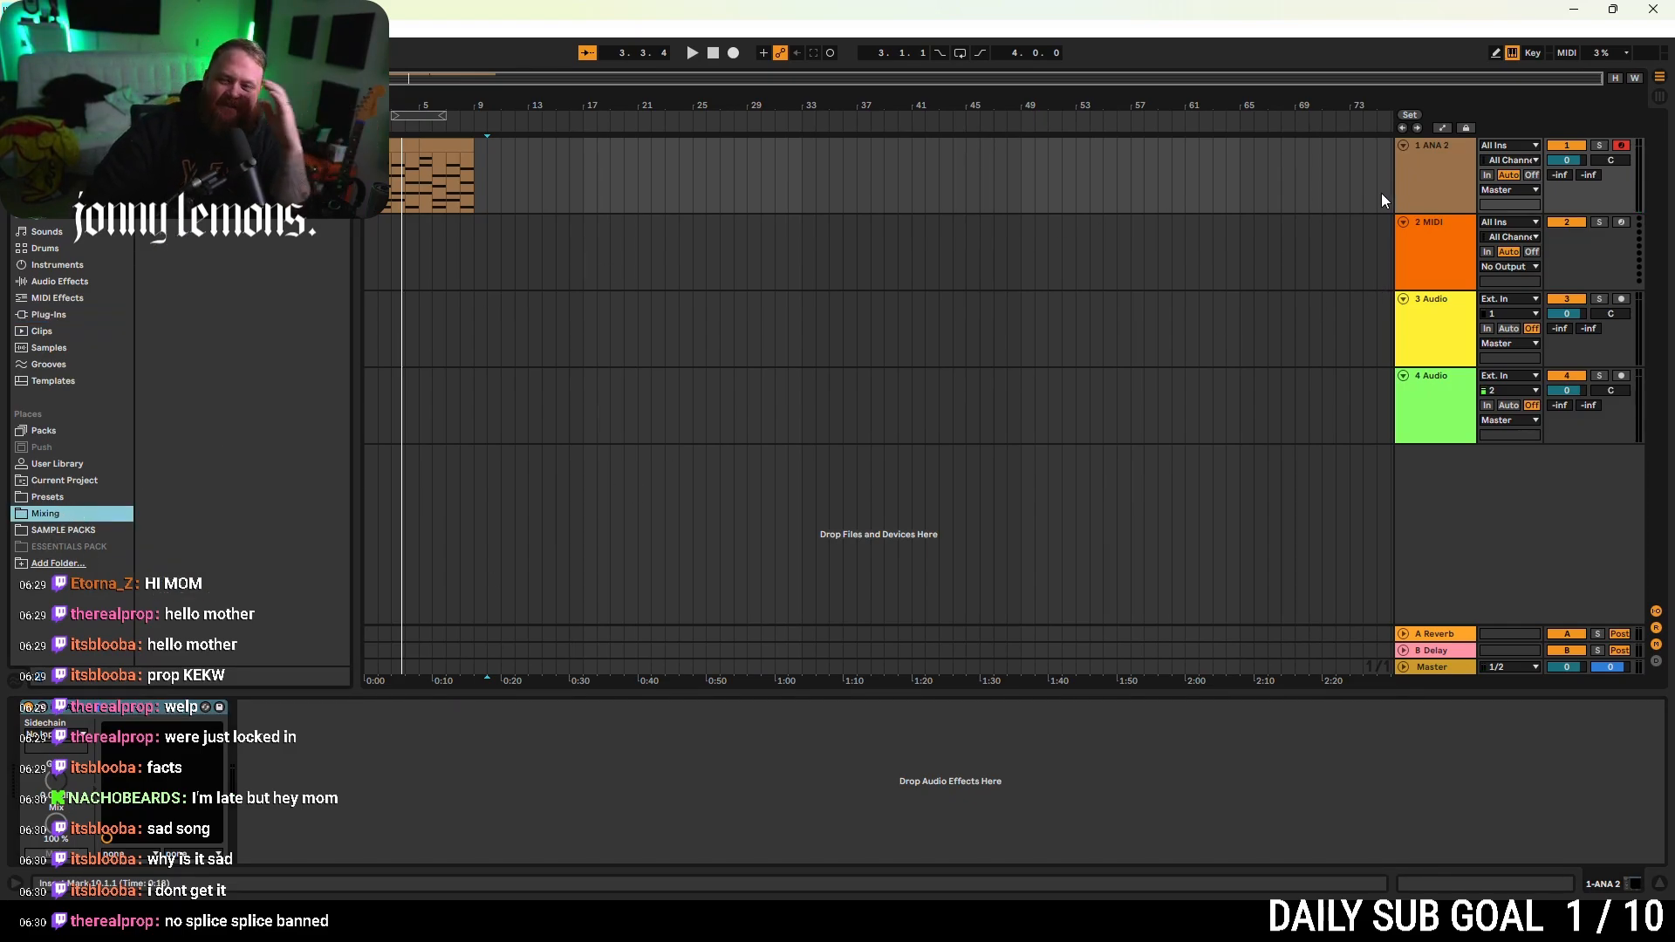
left_click(1426, 174)
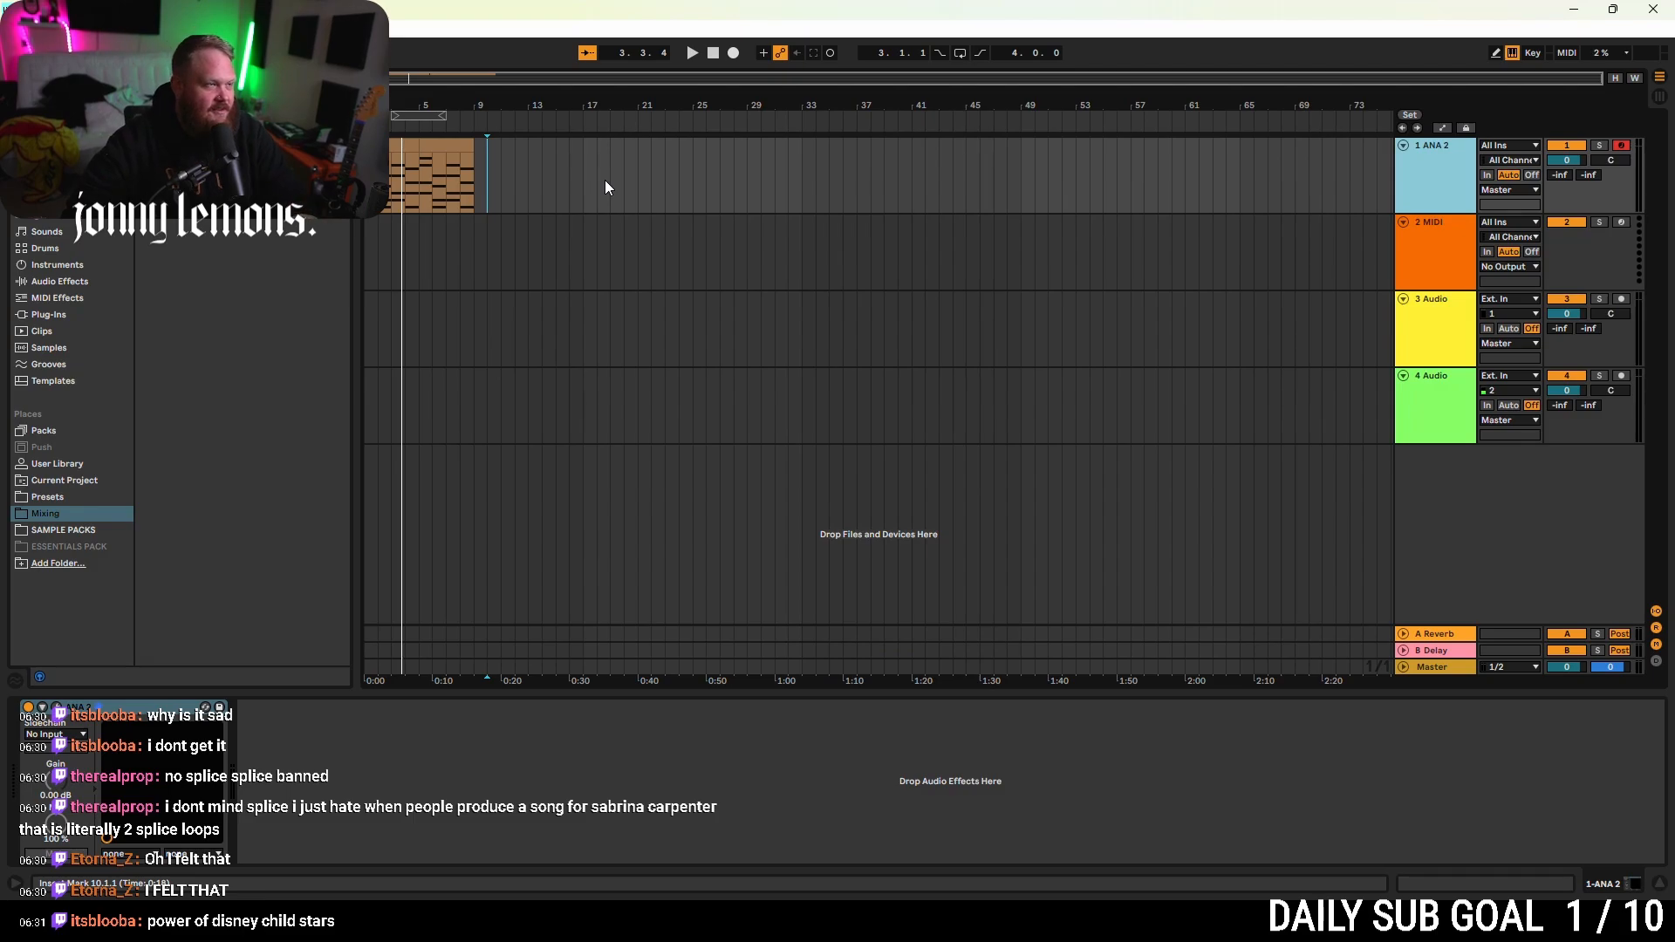
- Start playback from bar 1 and loop the eight bars covered by both chord clips
left_click(366, 173)
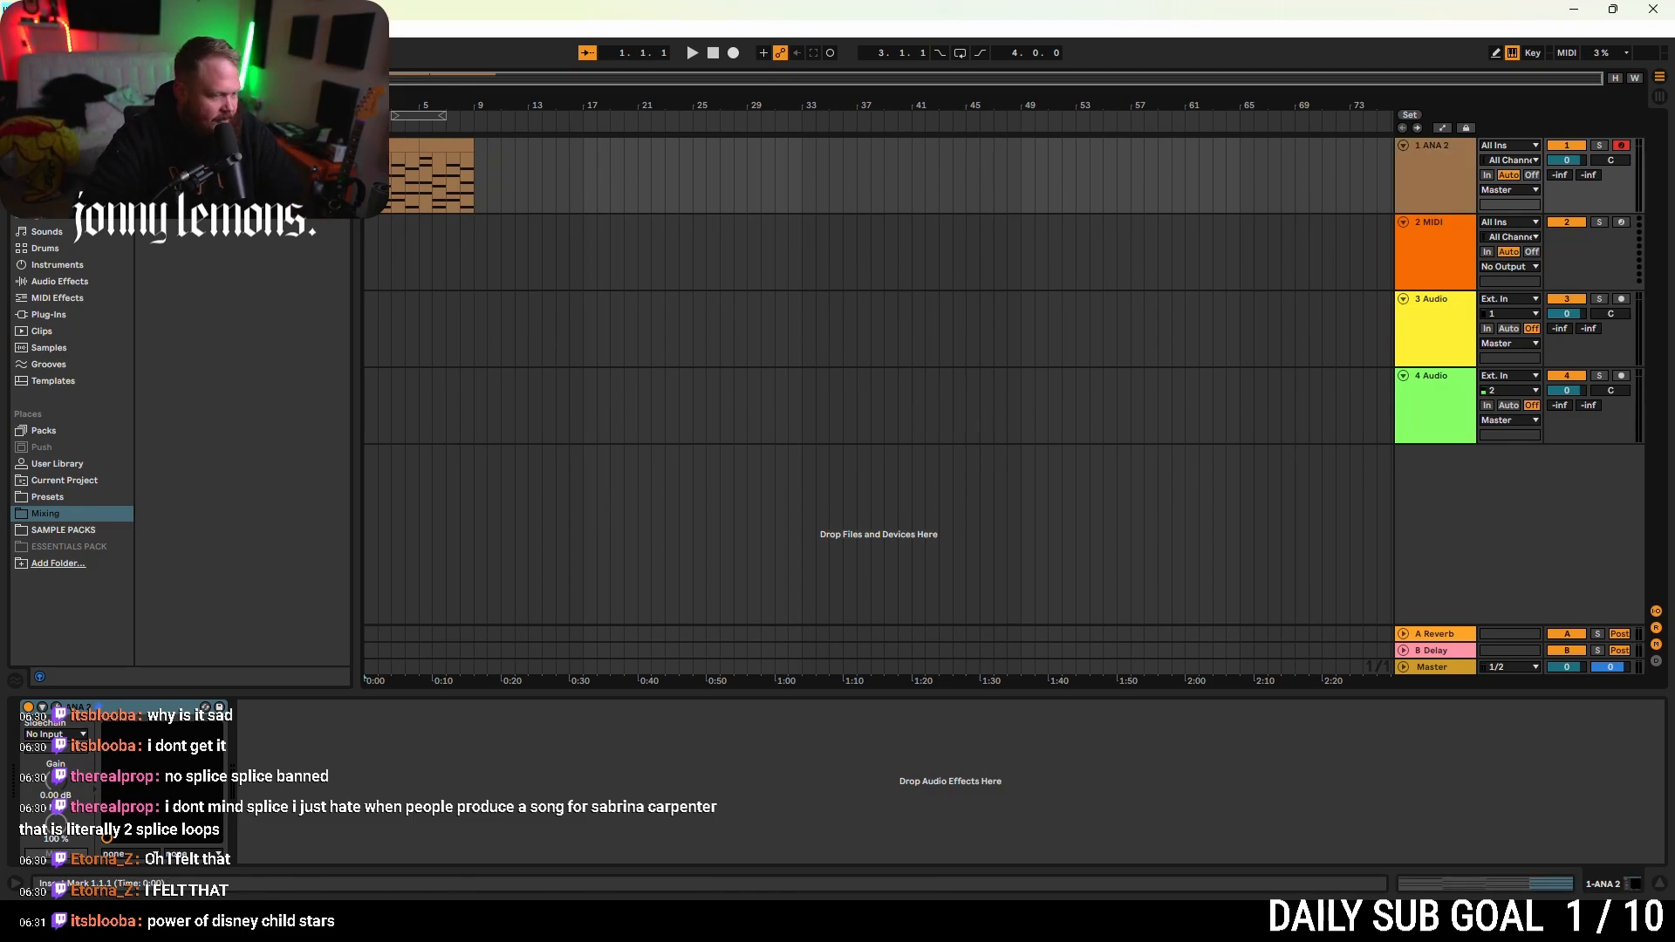
key("space")
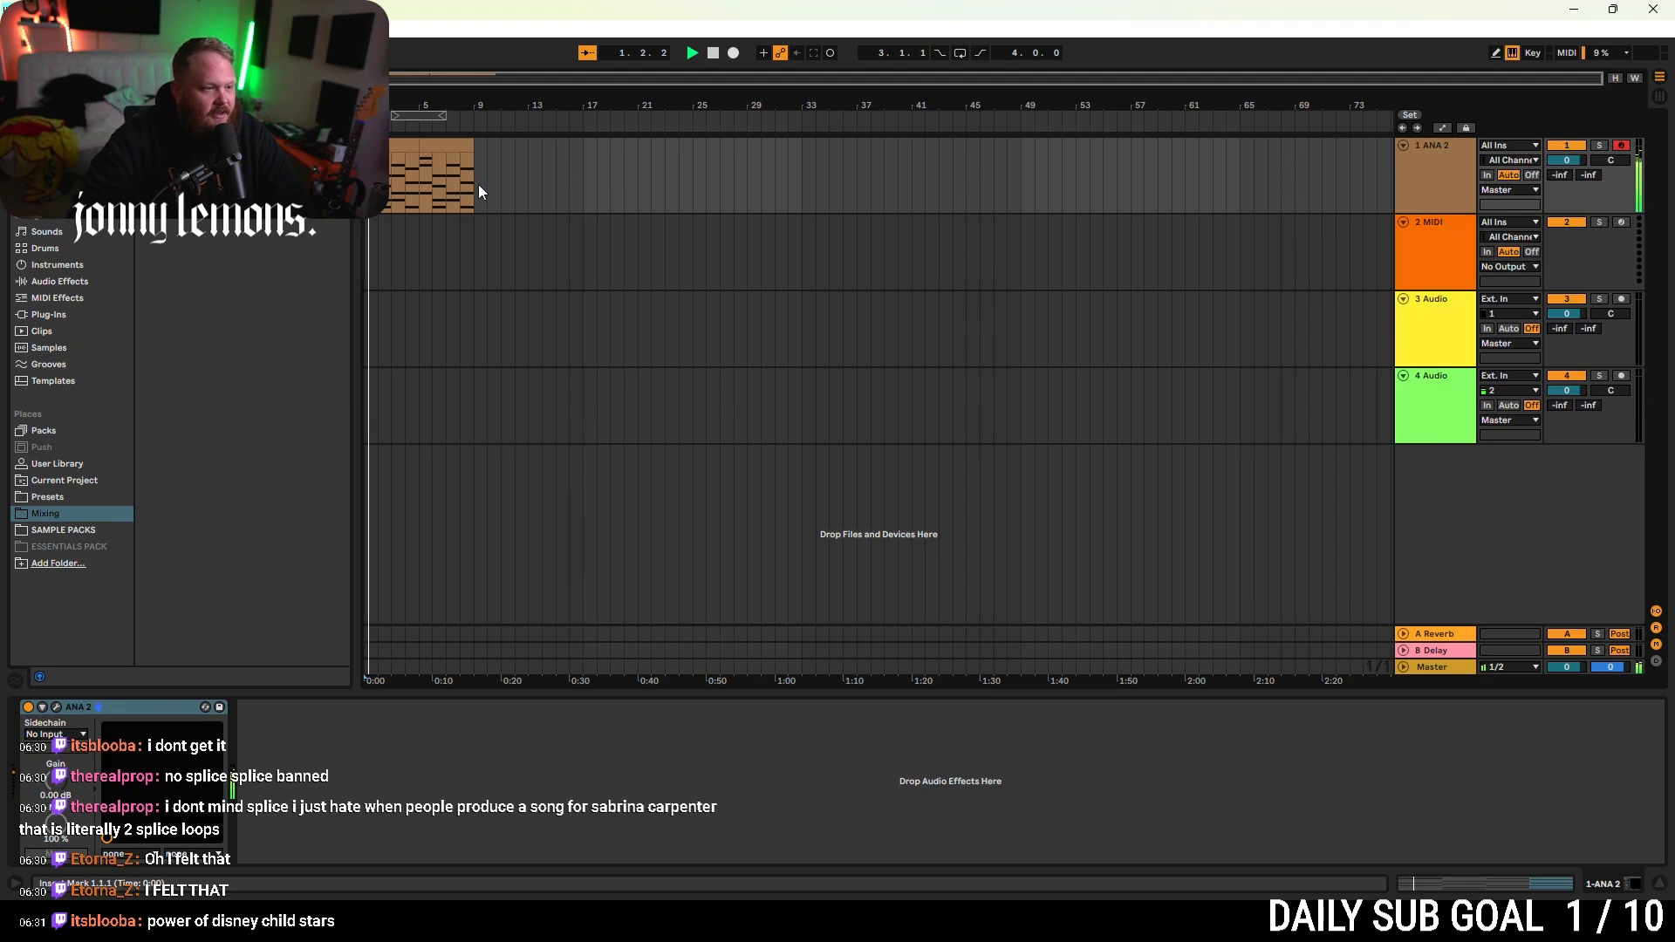
left_click_drag(478, 185, 395, 185)
key("ctrl+l")
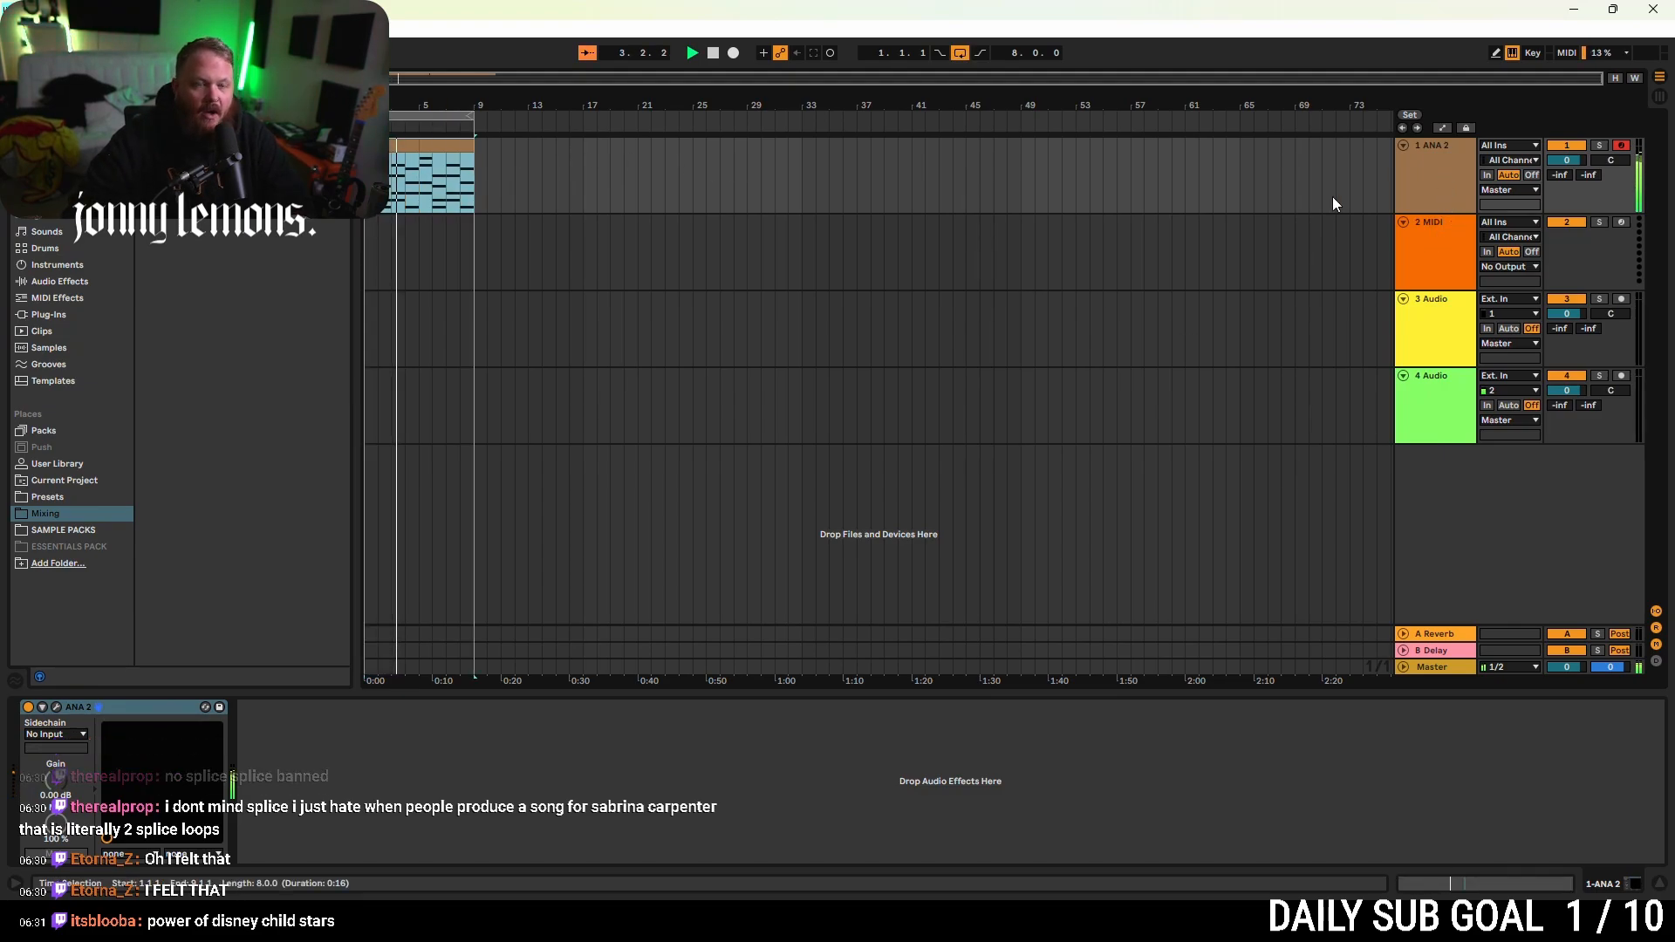
- Play the looped chords on the ANA 2 track from bar 1, pausing and resuming playback to listen
left_click(938, 196)
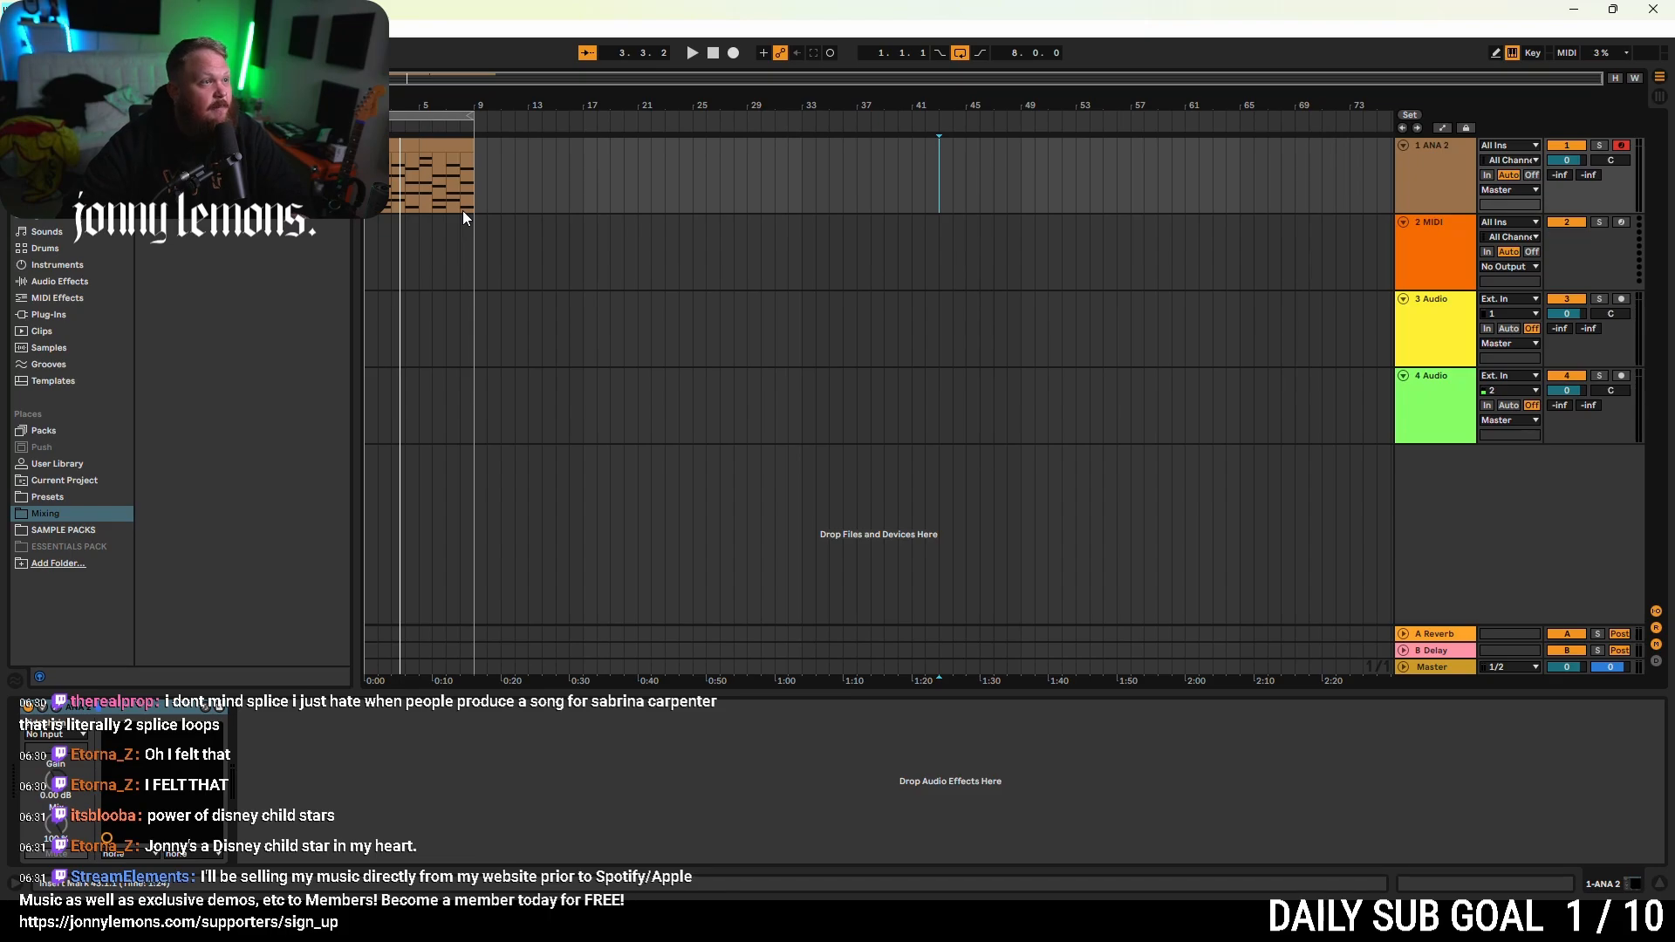
left_click(1464, 183)
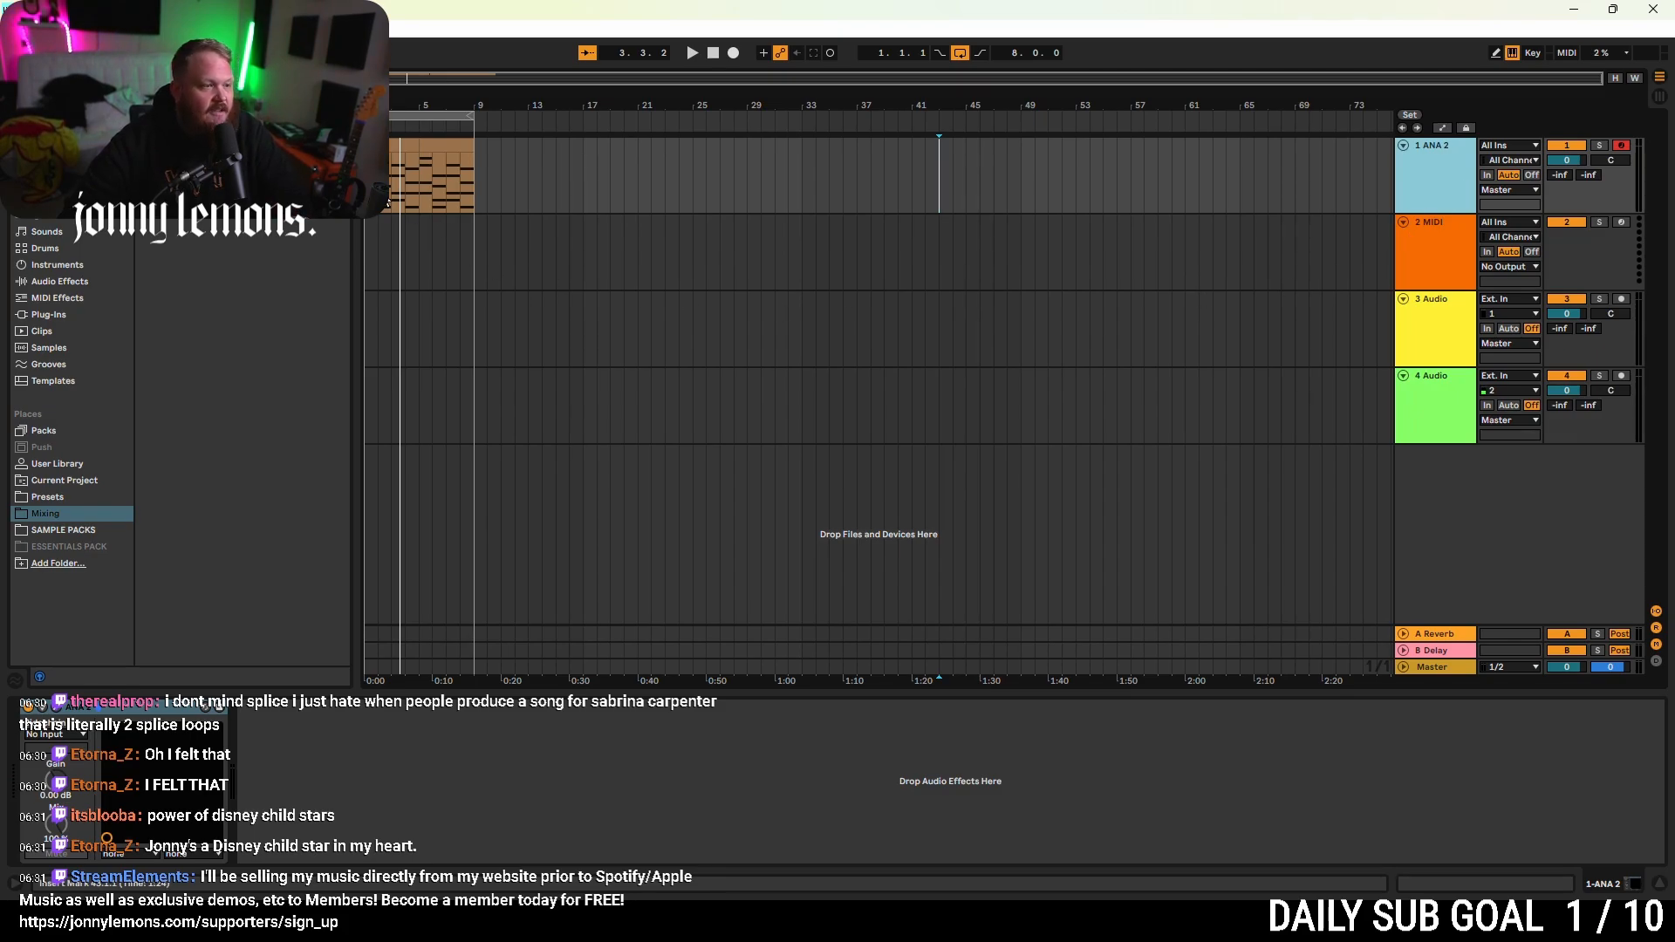
key("Home")
key("space")
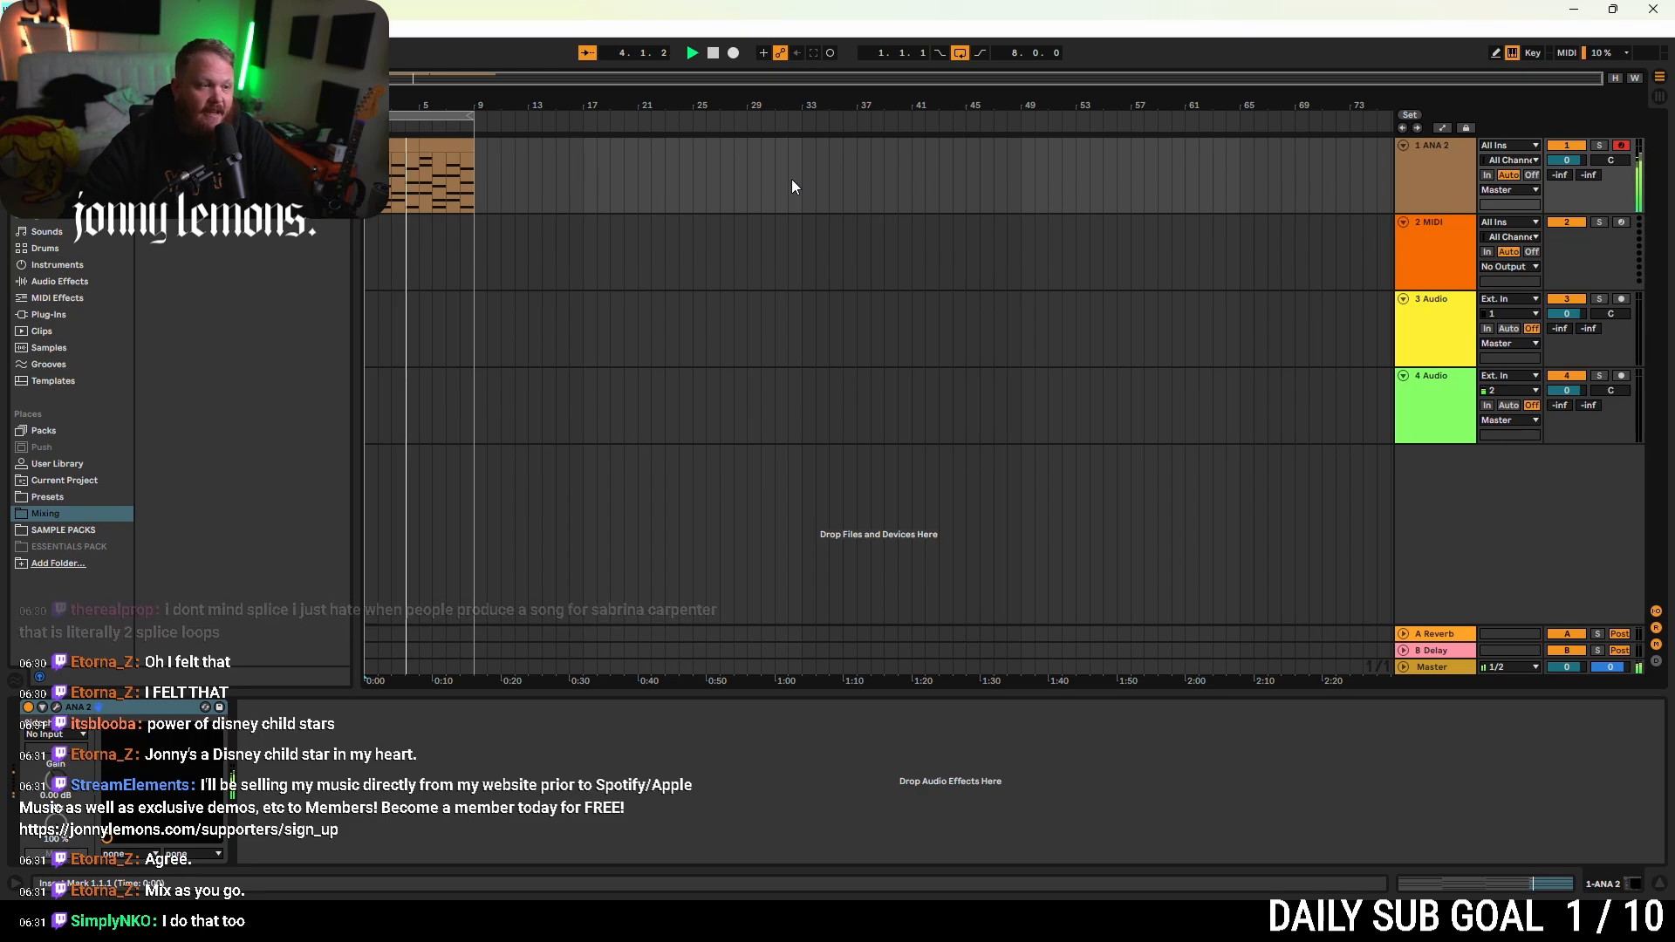
key("space")
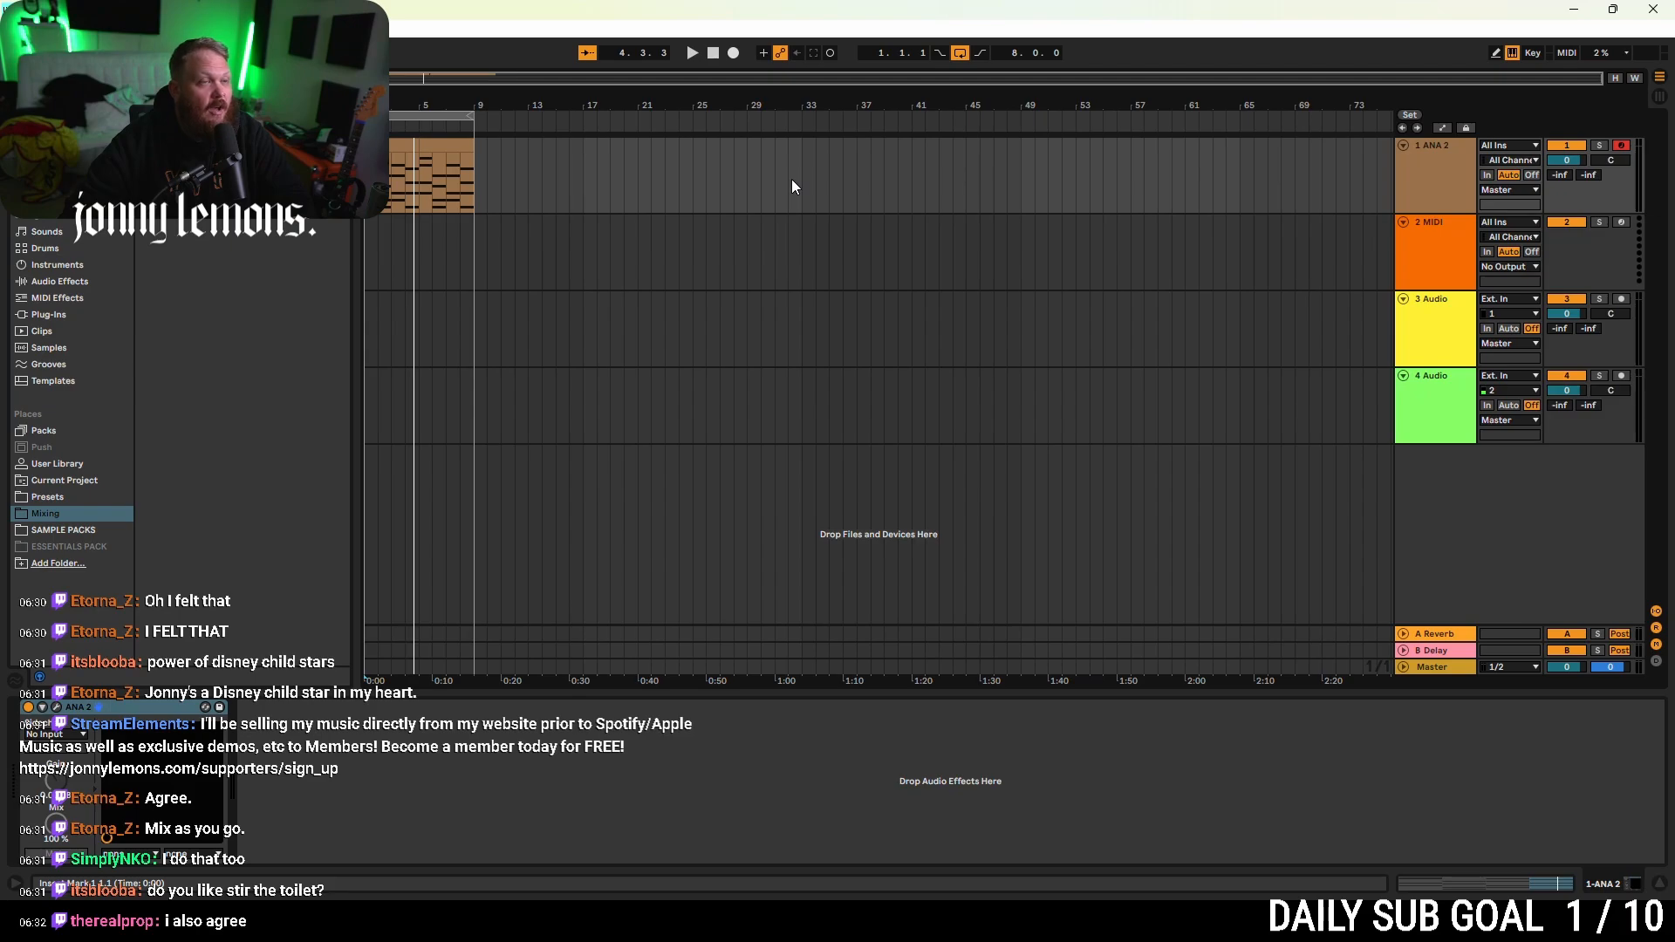
key("space")
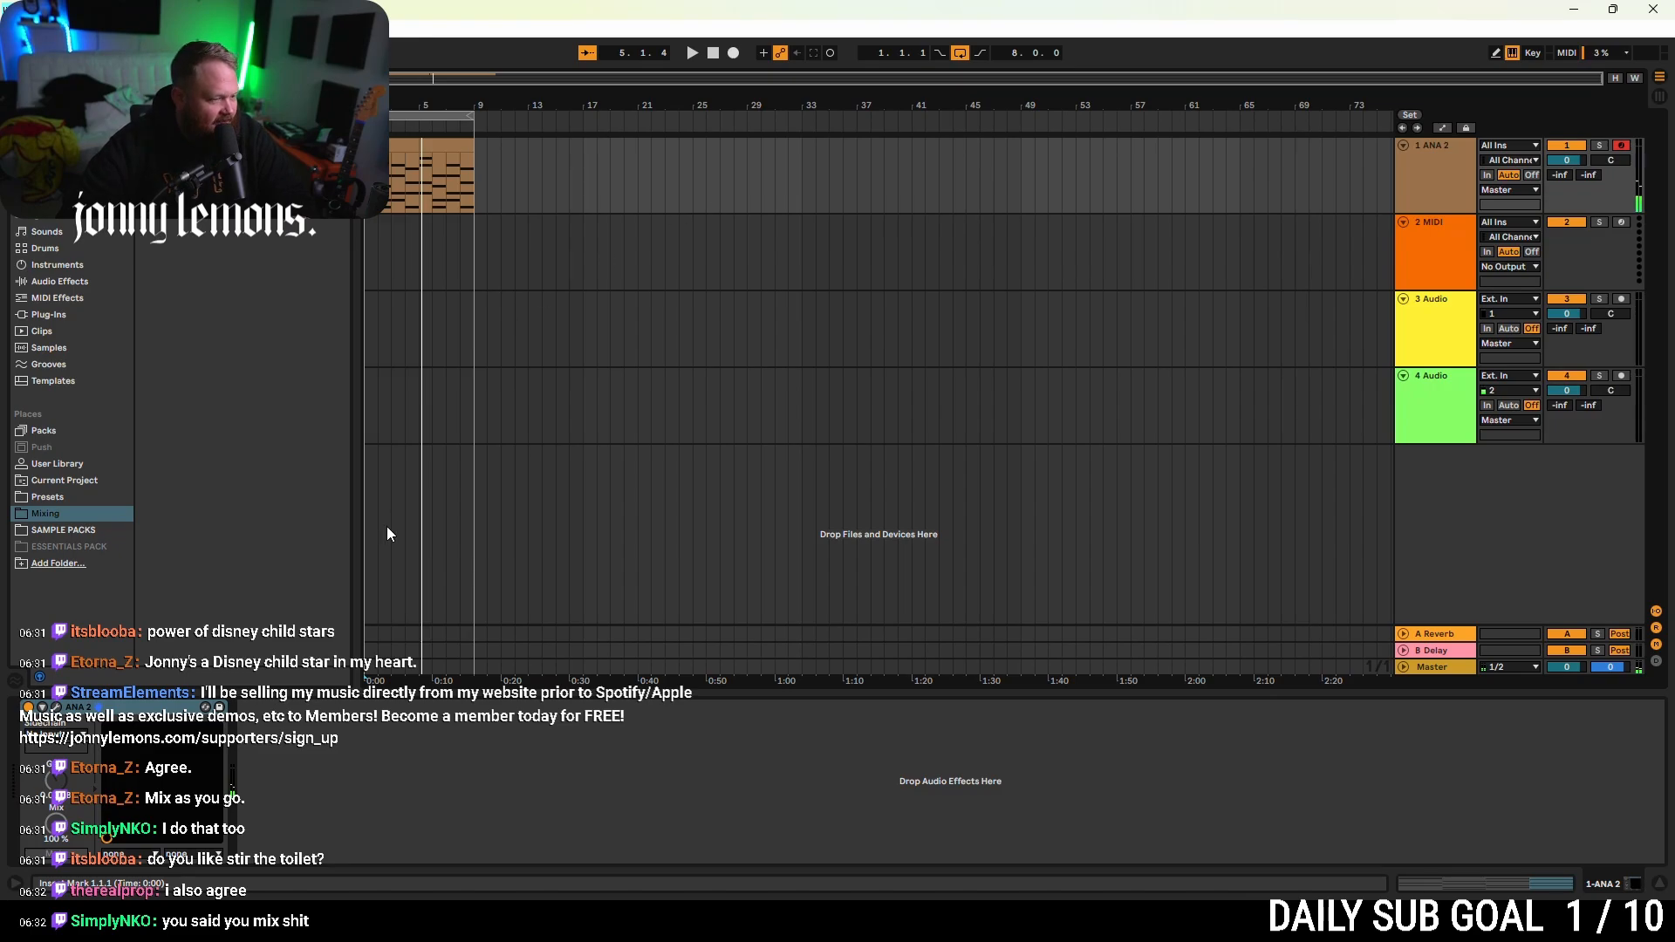
- Load the "Chords - Wide and spacey simple chords" rack from the Mixing folder onto the ANA 2 track and return to bar 1
left_click(70, 495)
left_click(75, 513)
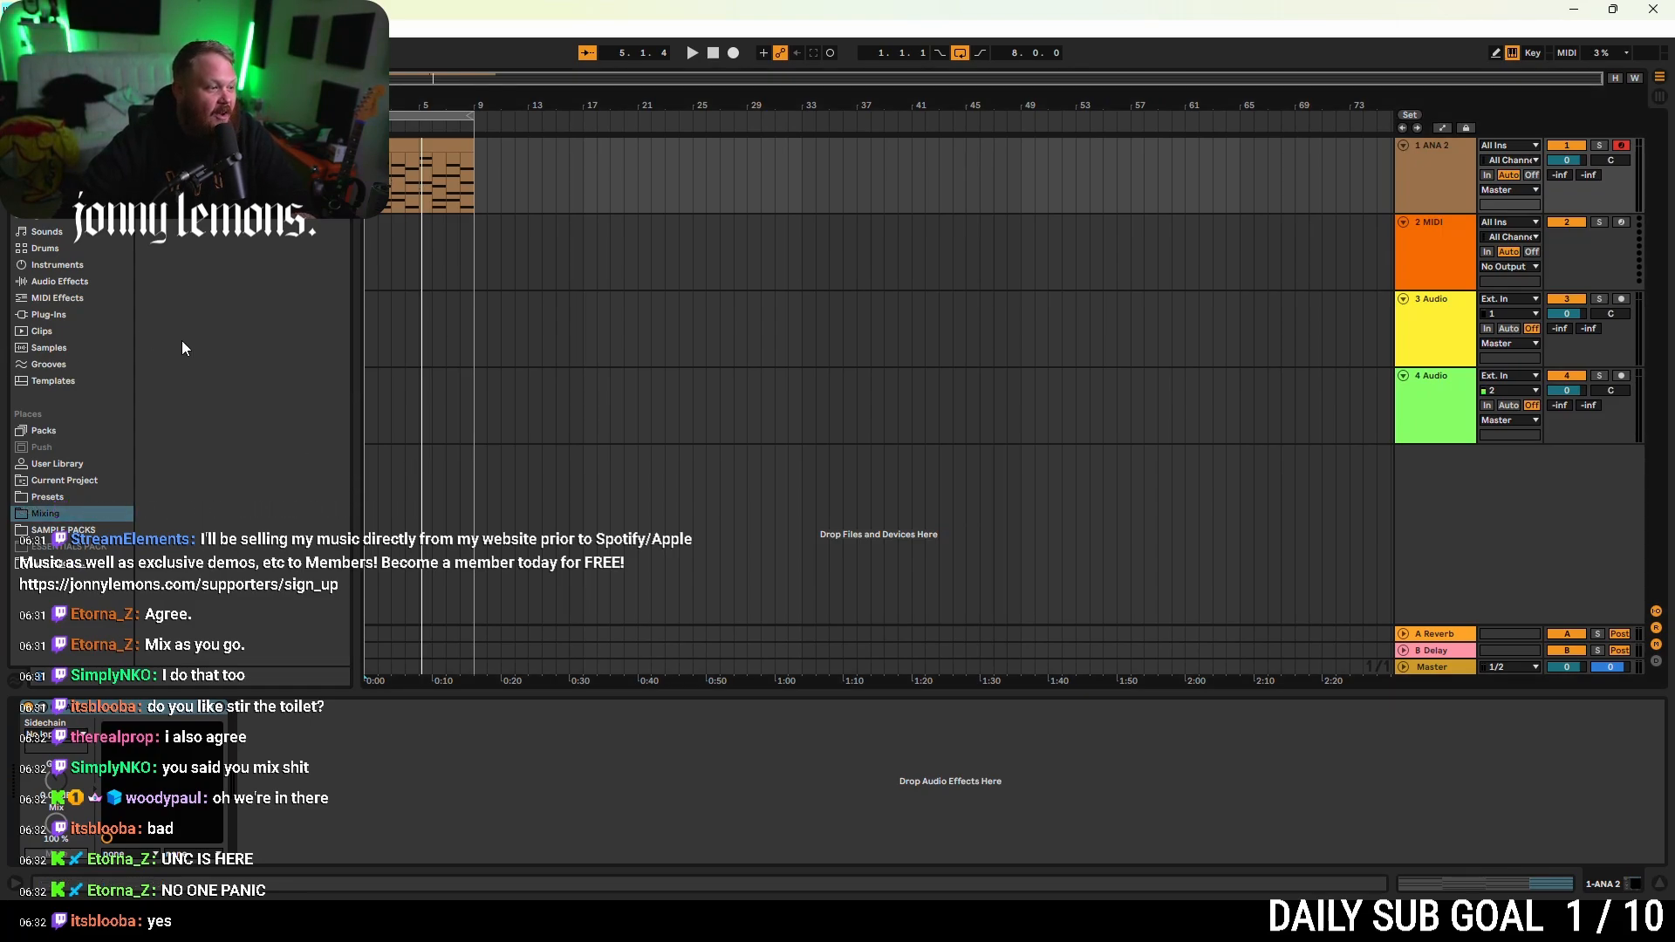
left_click(1420, 203)
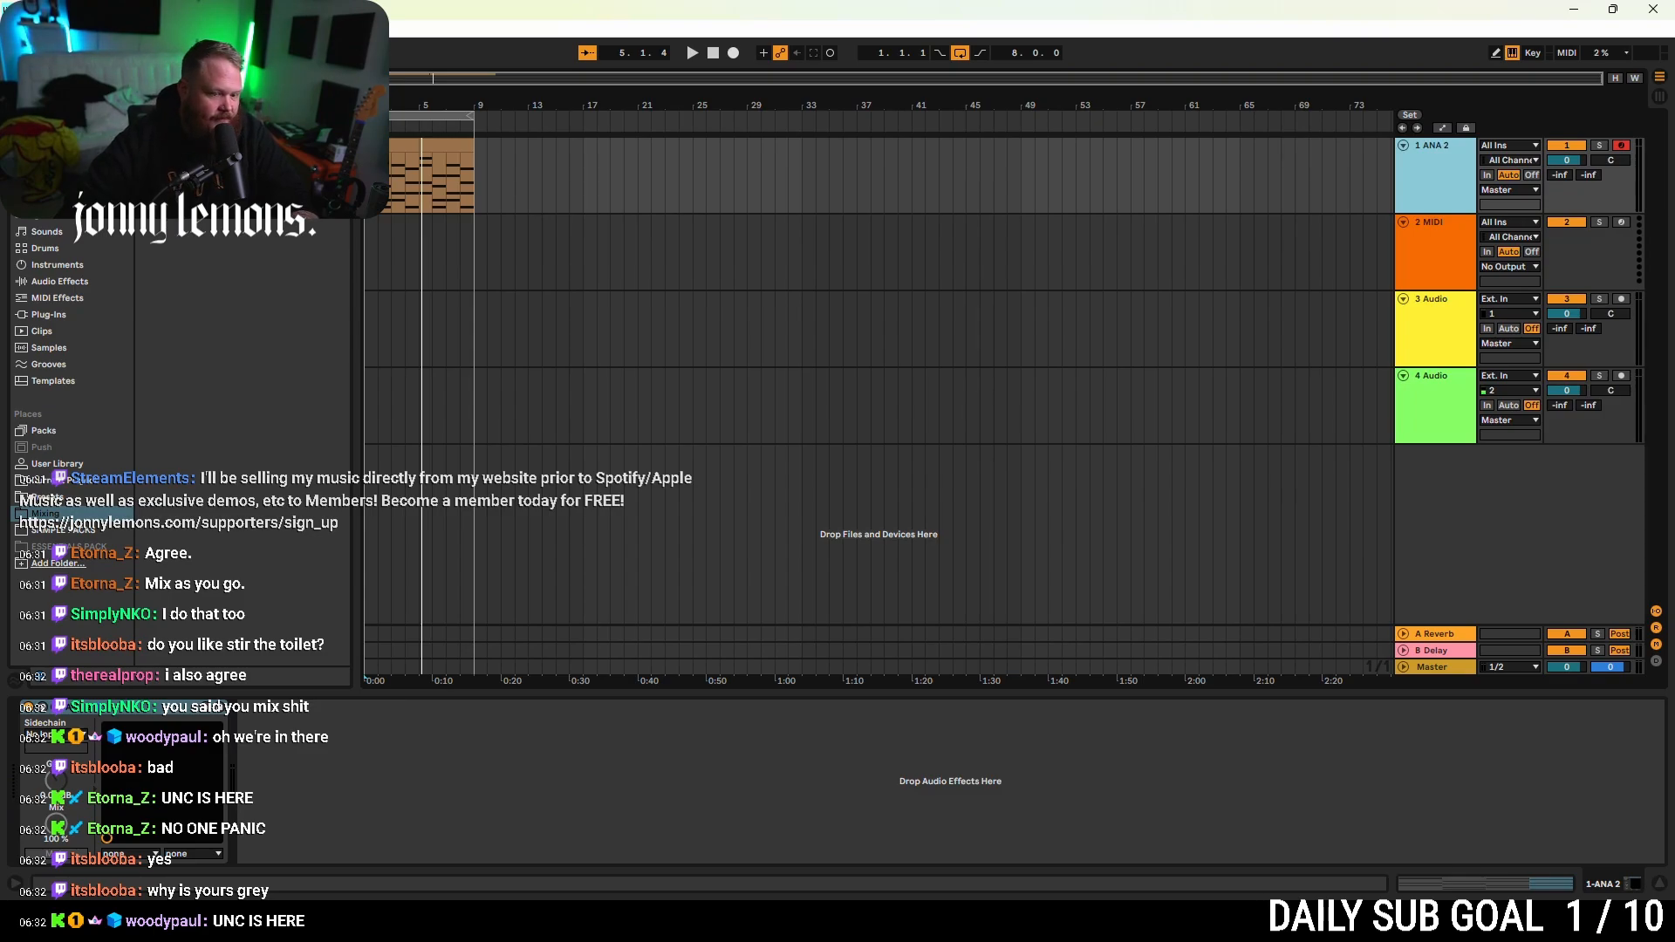
left_click(144, 178)
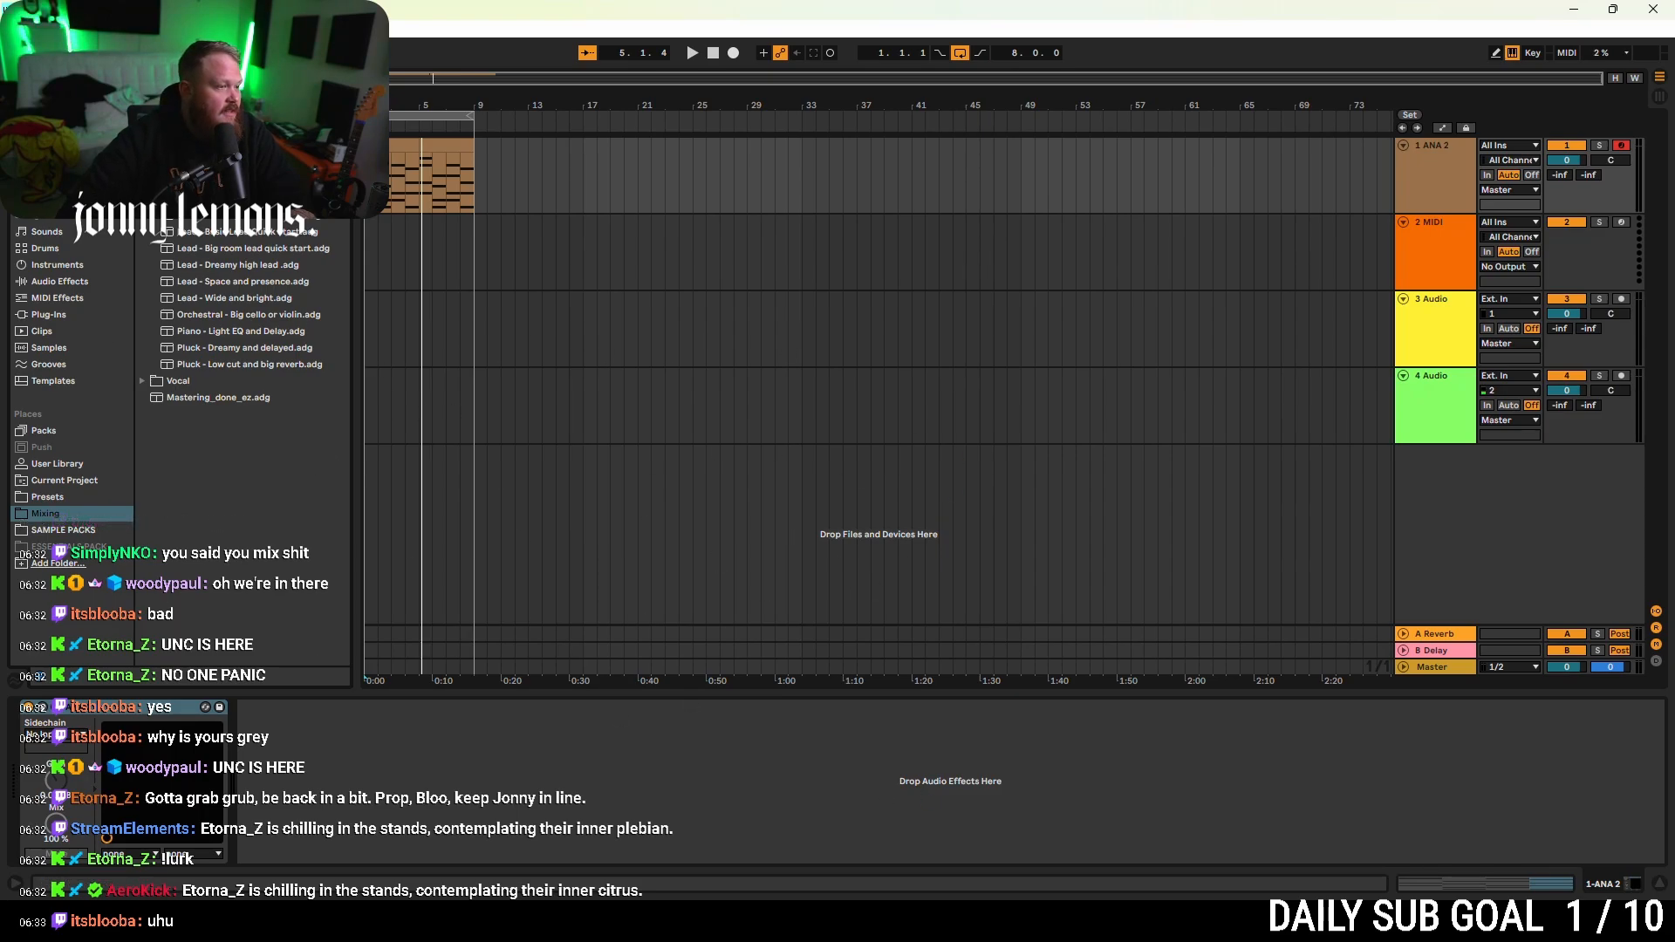
left_click(370, 179)
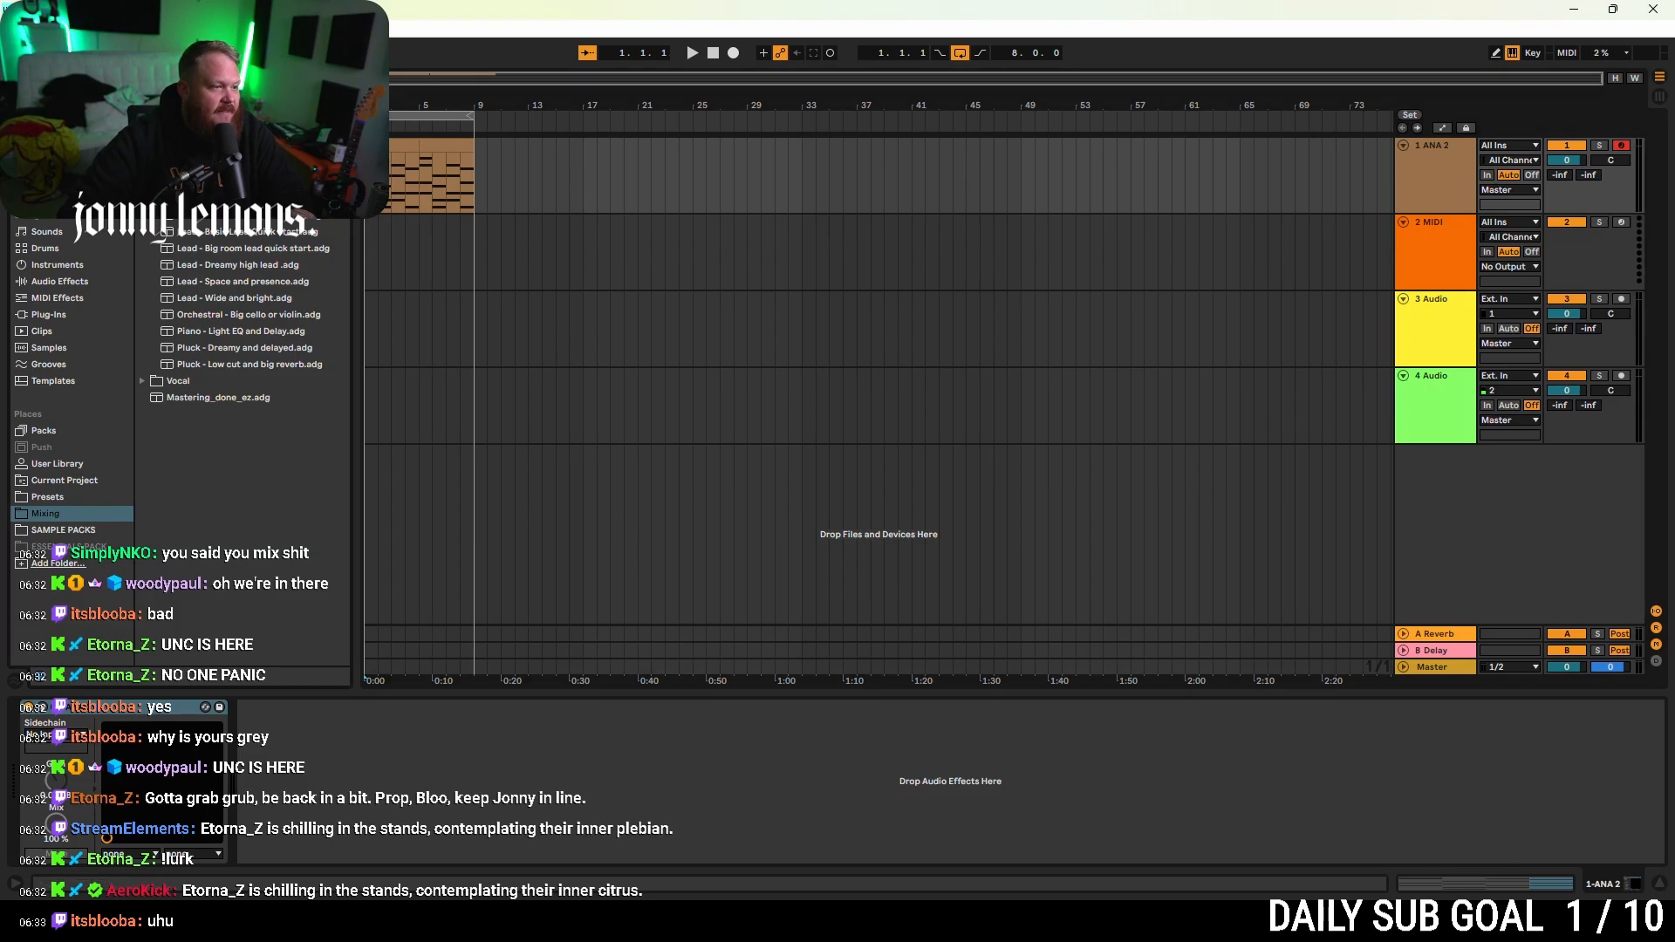
left_click_drag(424, 178, 425, 180)
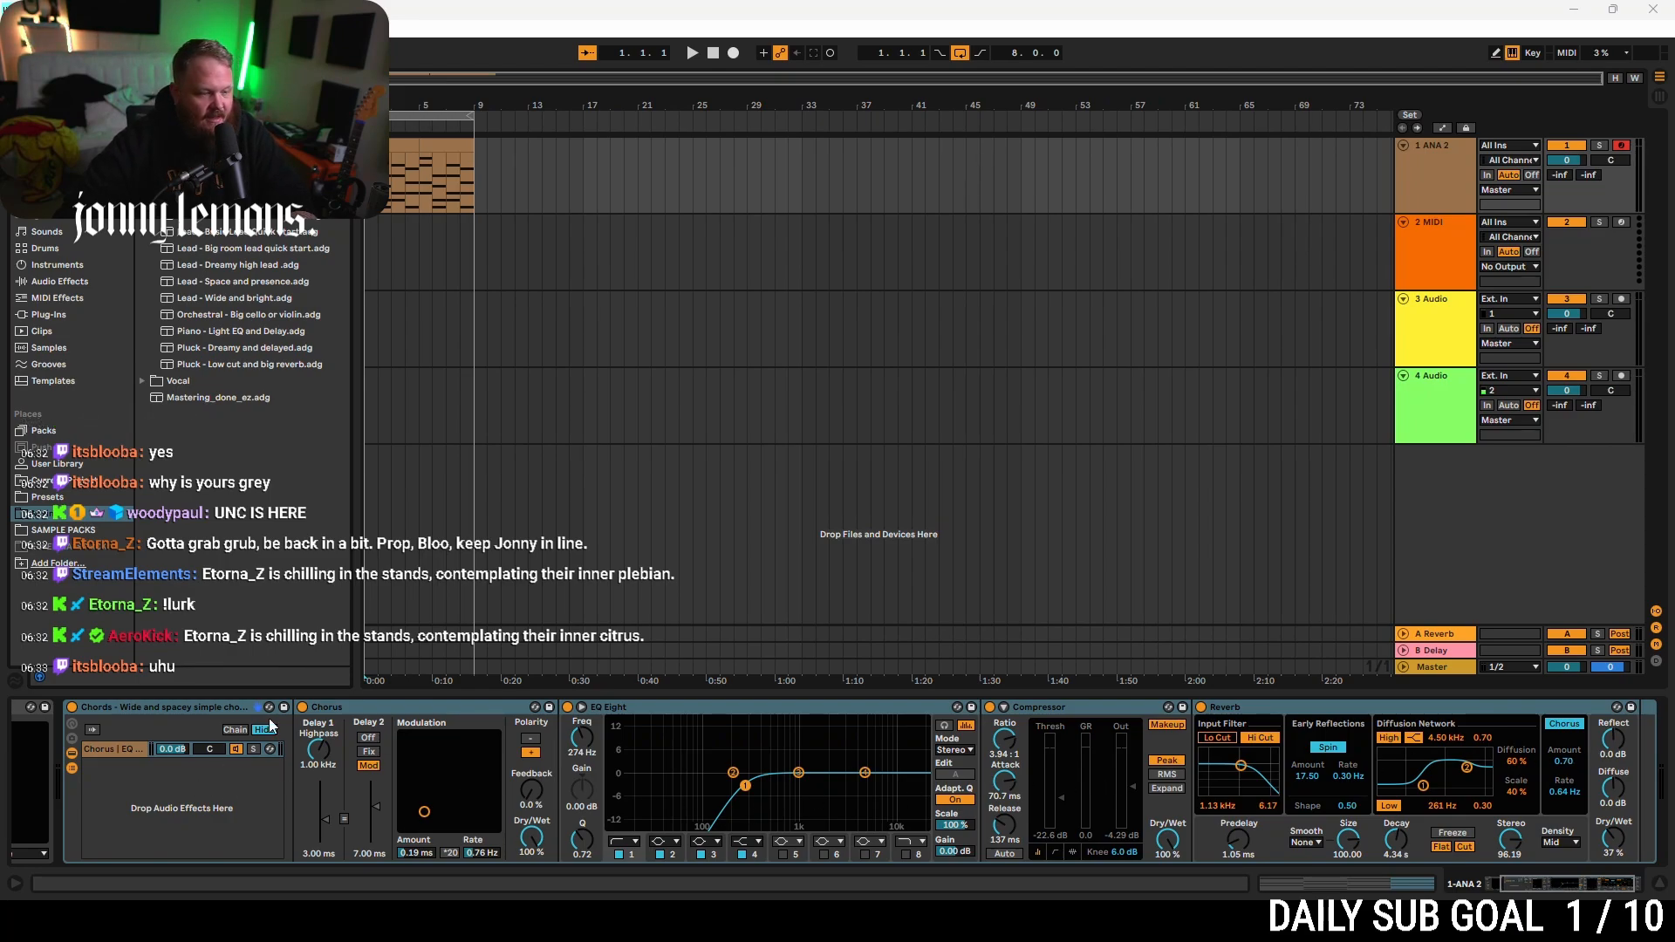
- Examine the new rack's chain and its Chorus and EQ Eight devices
left_click(115, 748)
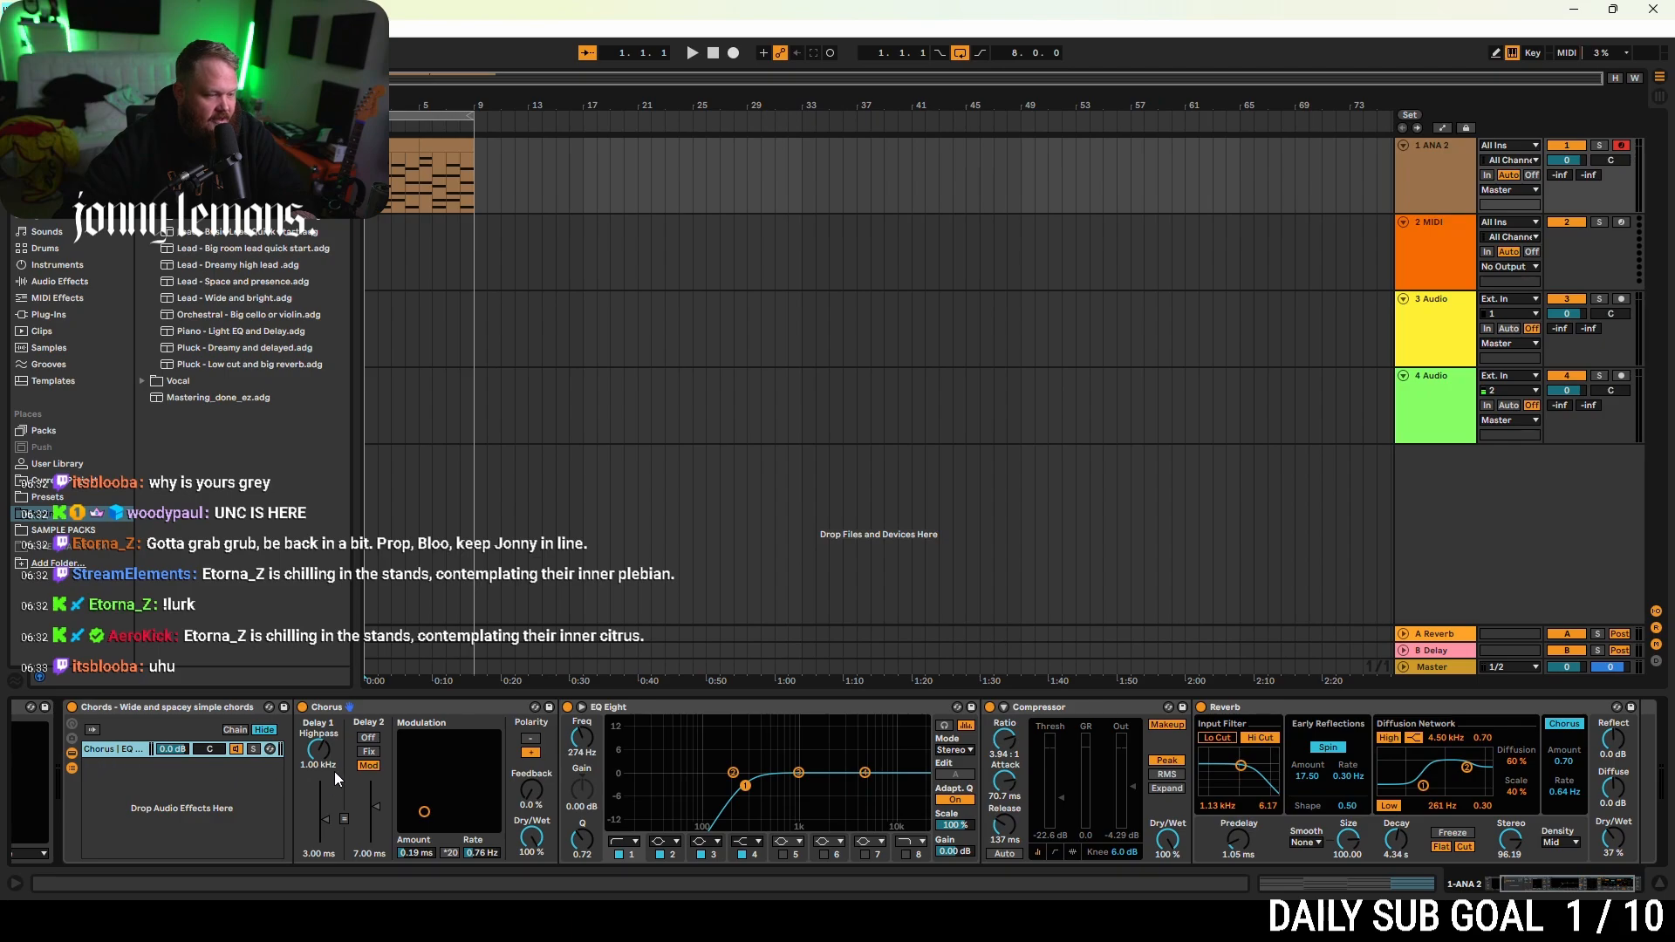
left_click(461, 707)
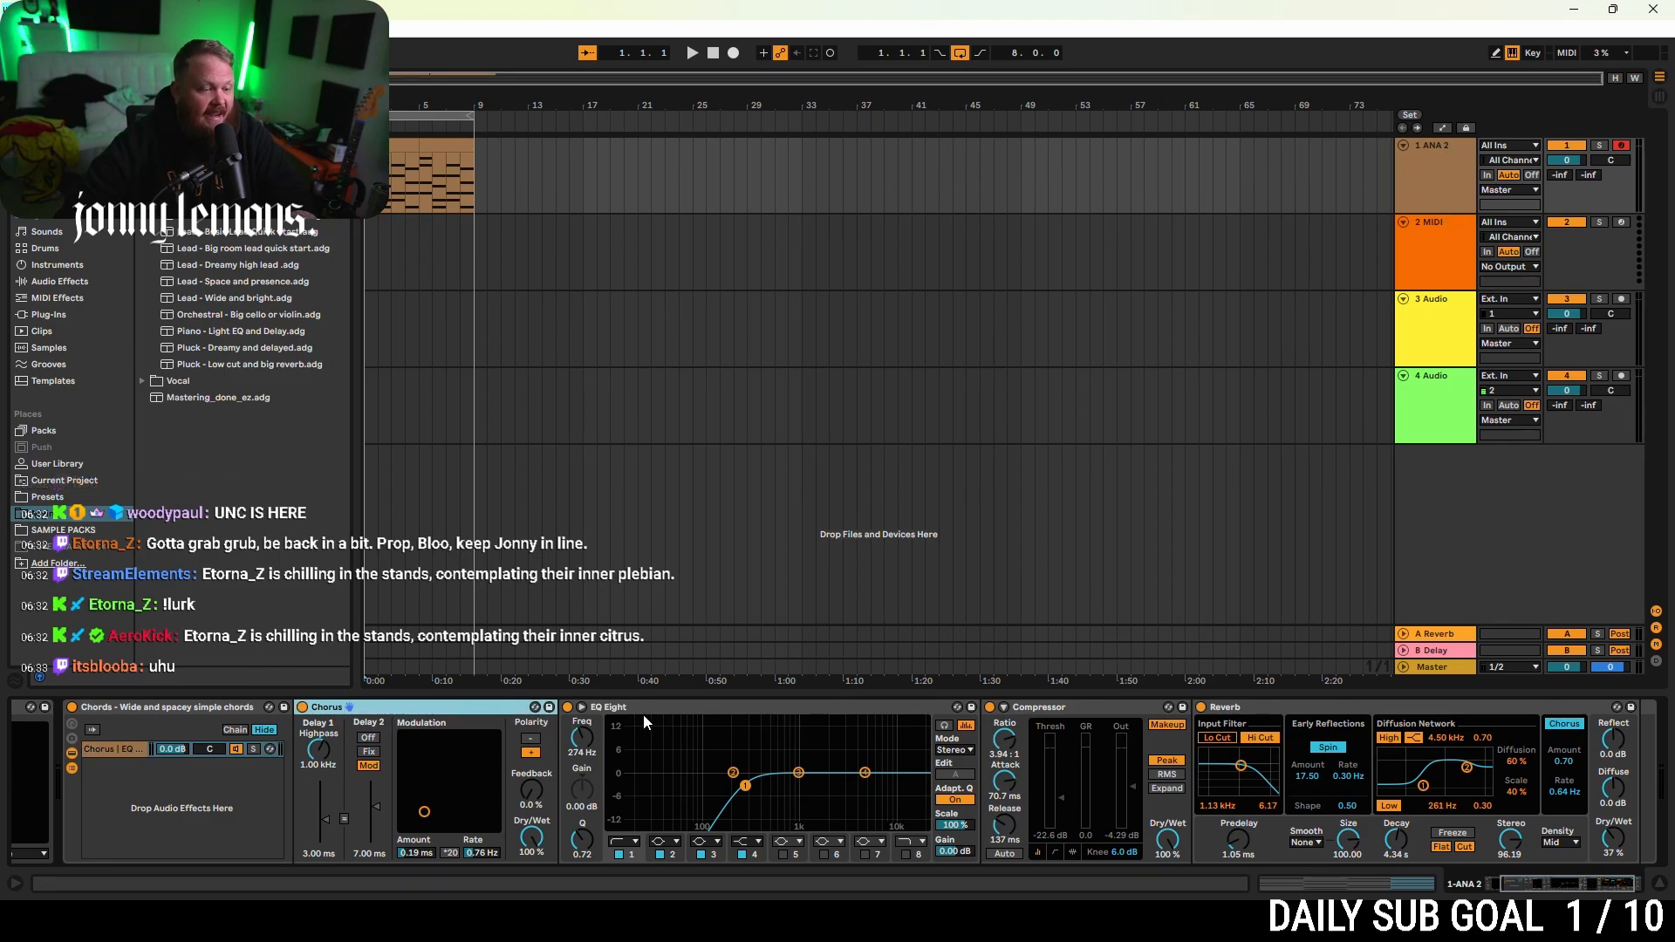
left_click(670, 708)
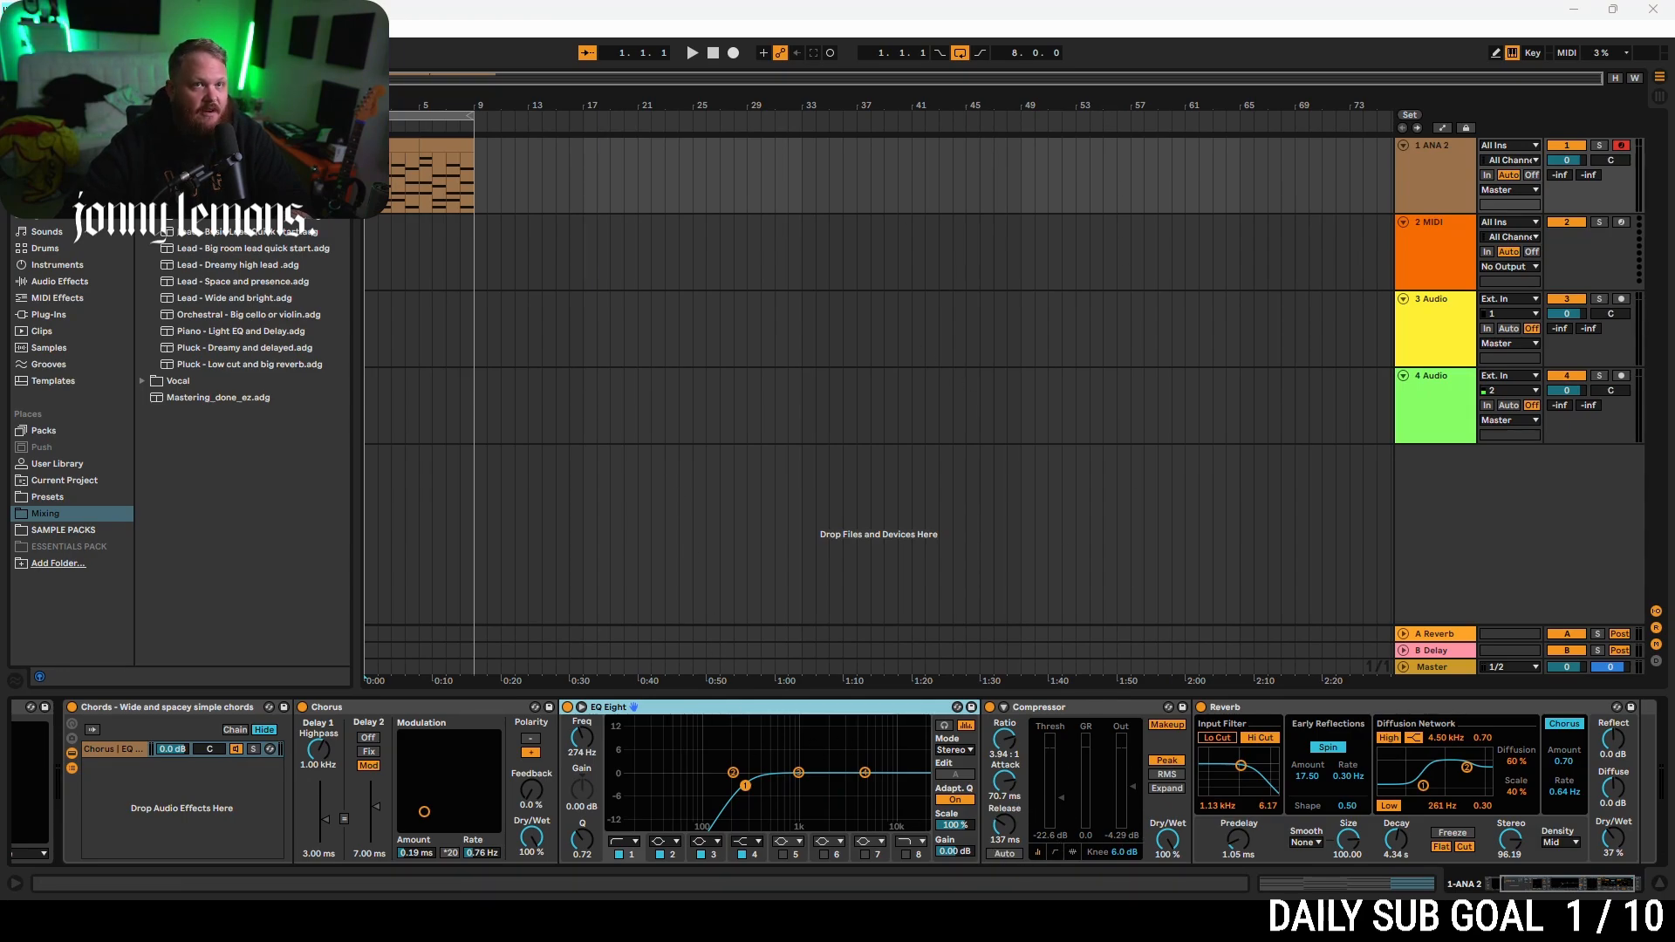
- Play the chords from bar 1 and compare the sound with the whole effect rack bypassed and active
left_click(374, 569)
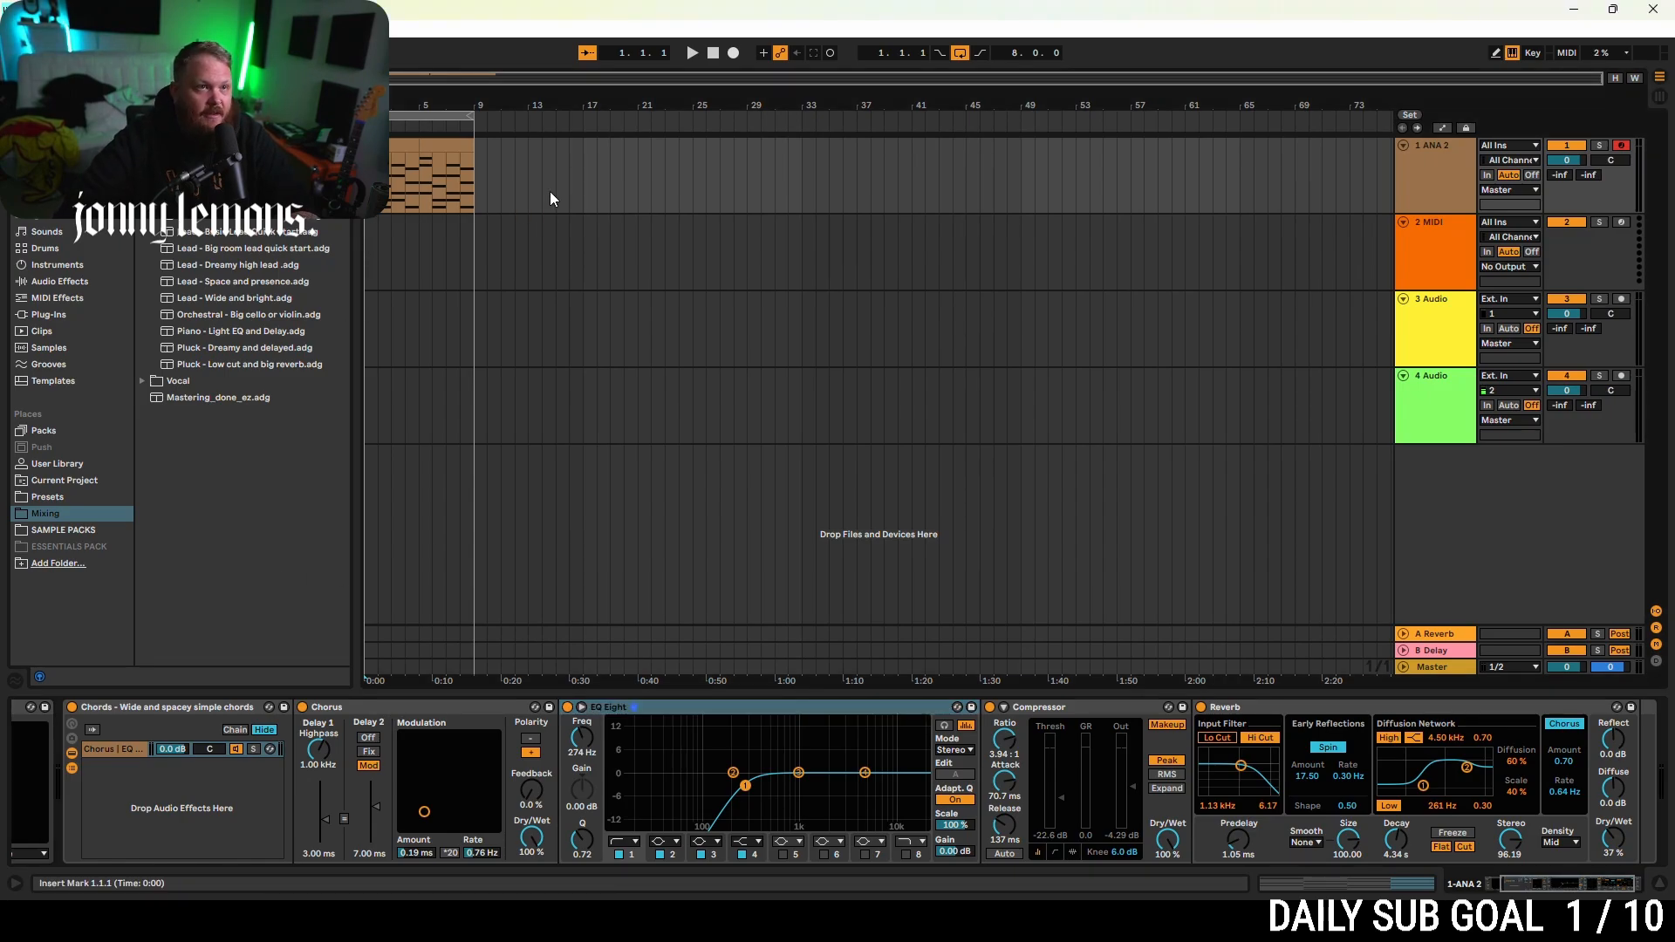
left_click(75, 706)
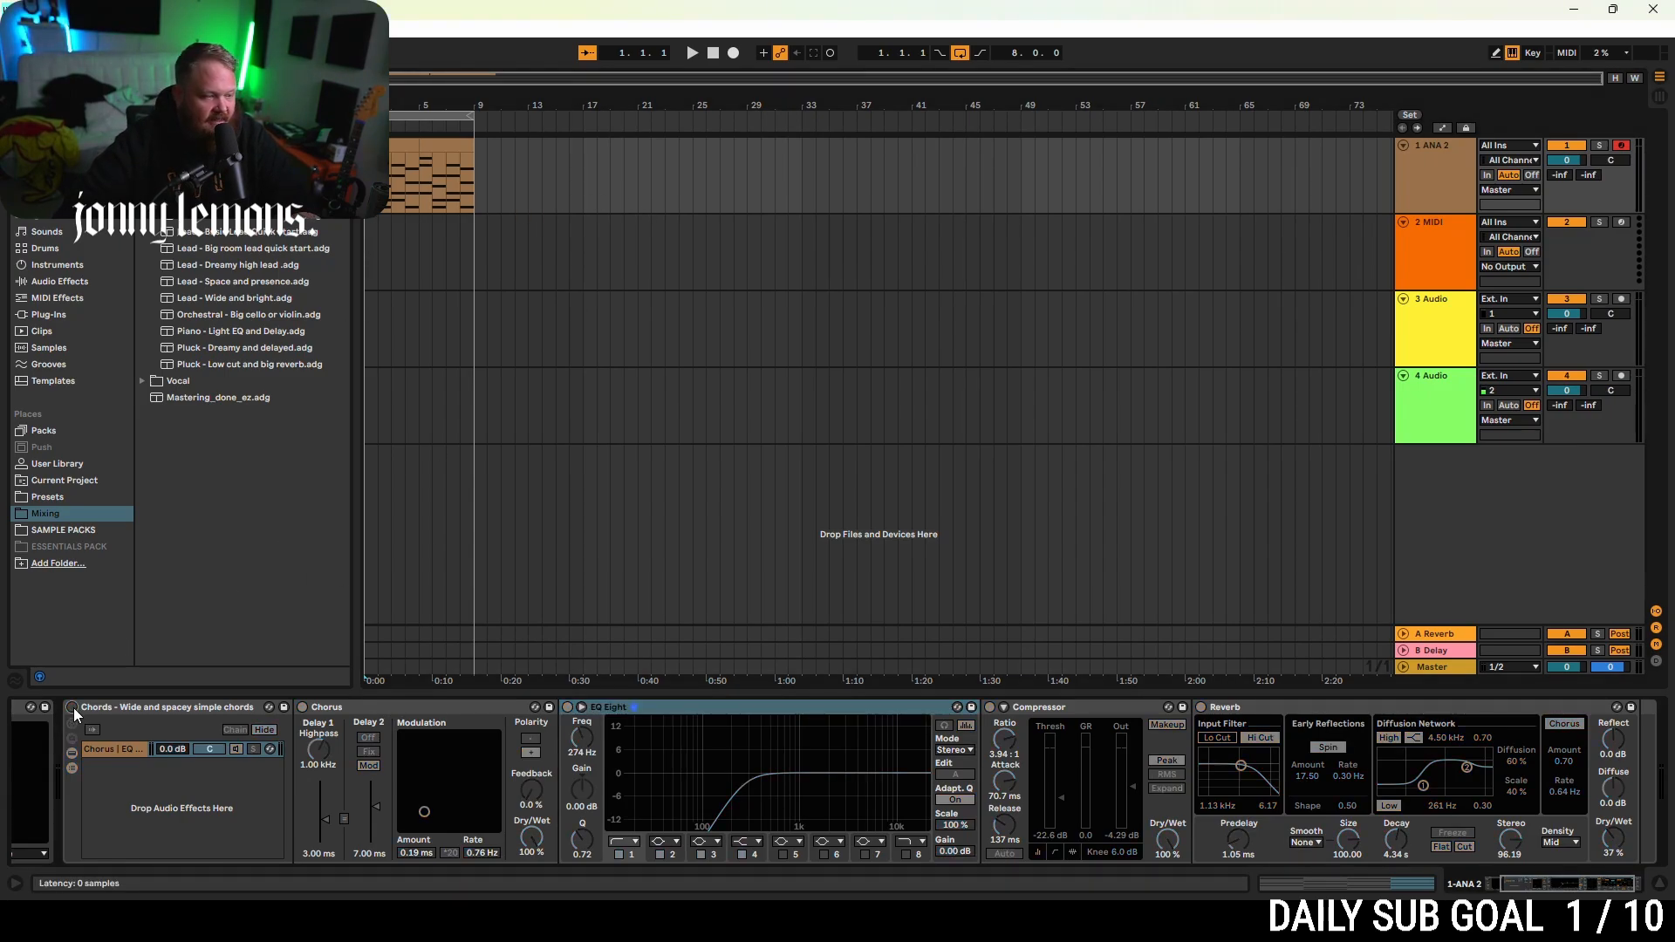
key("space")
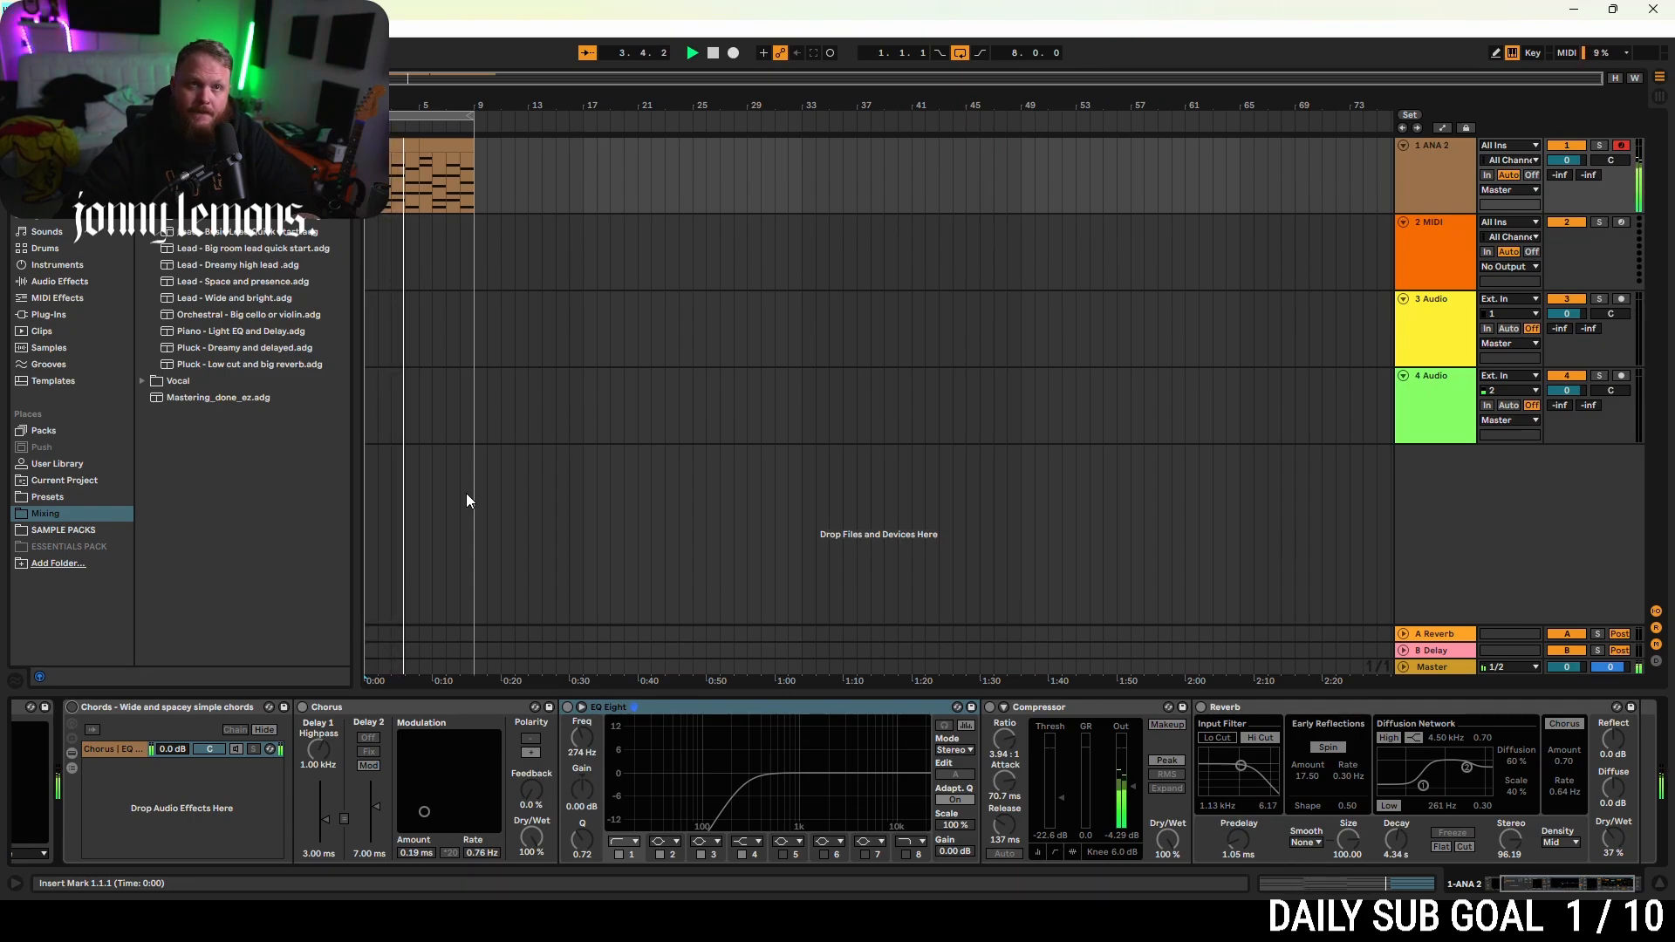
left_click(73, 707)
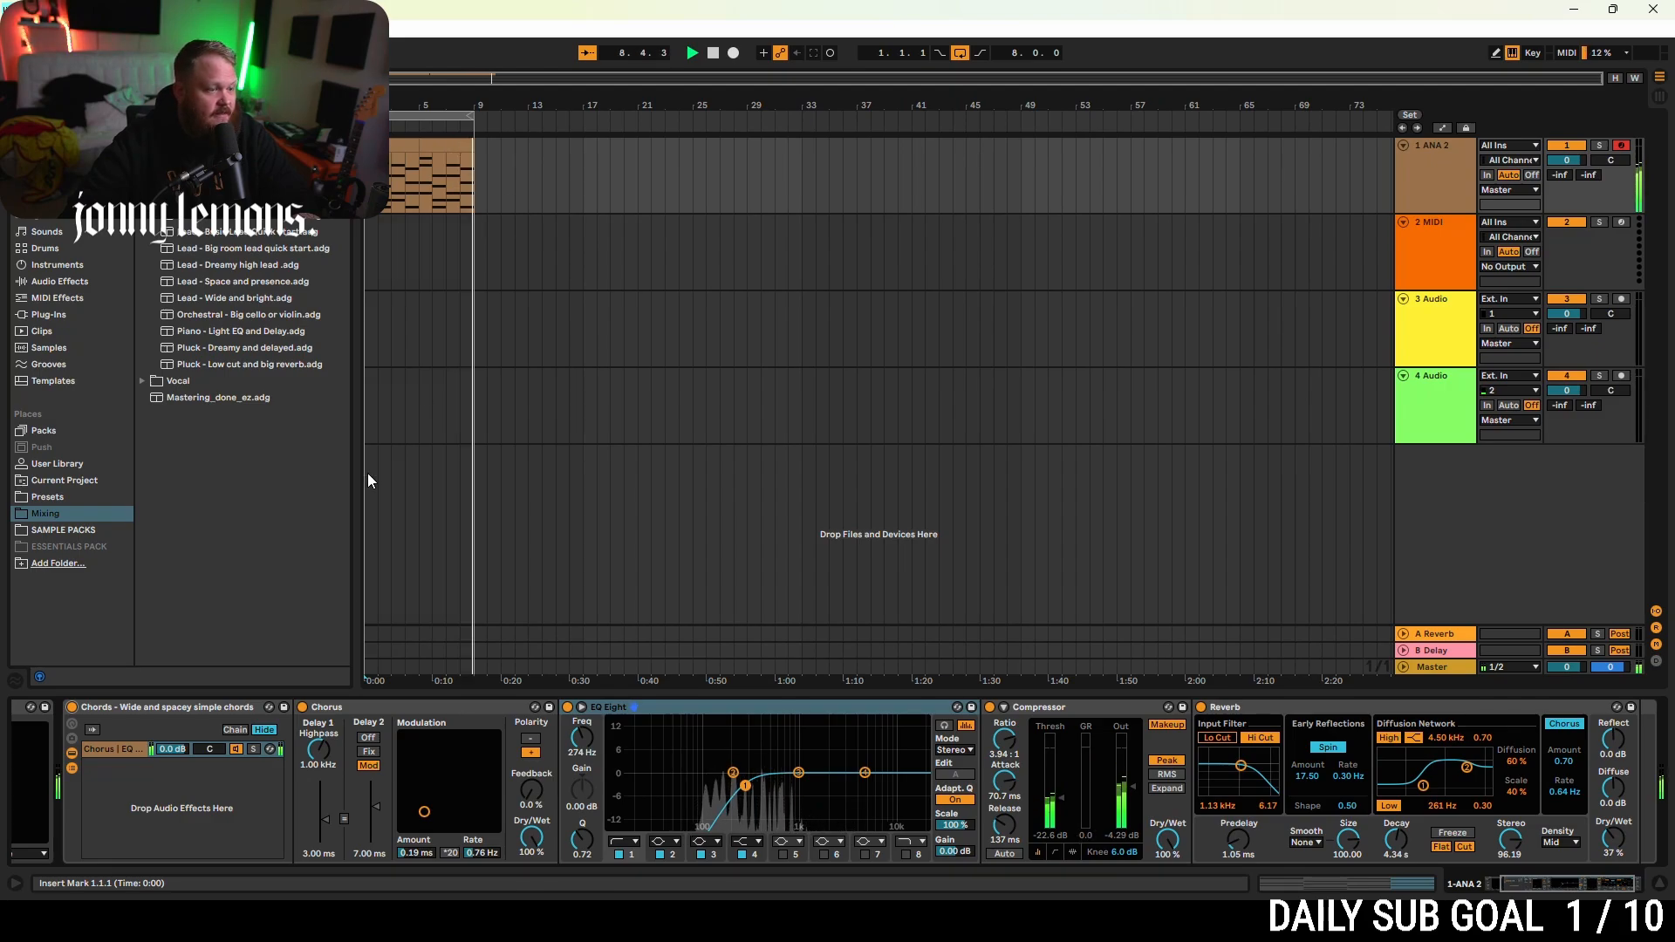
left_click(71, 708)
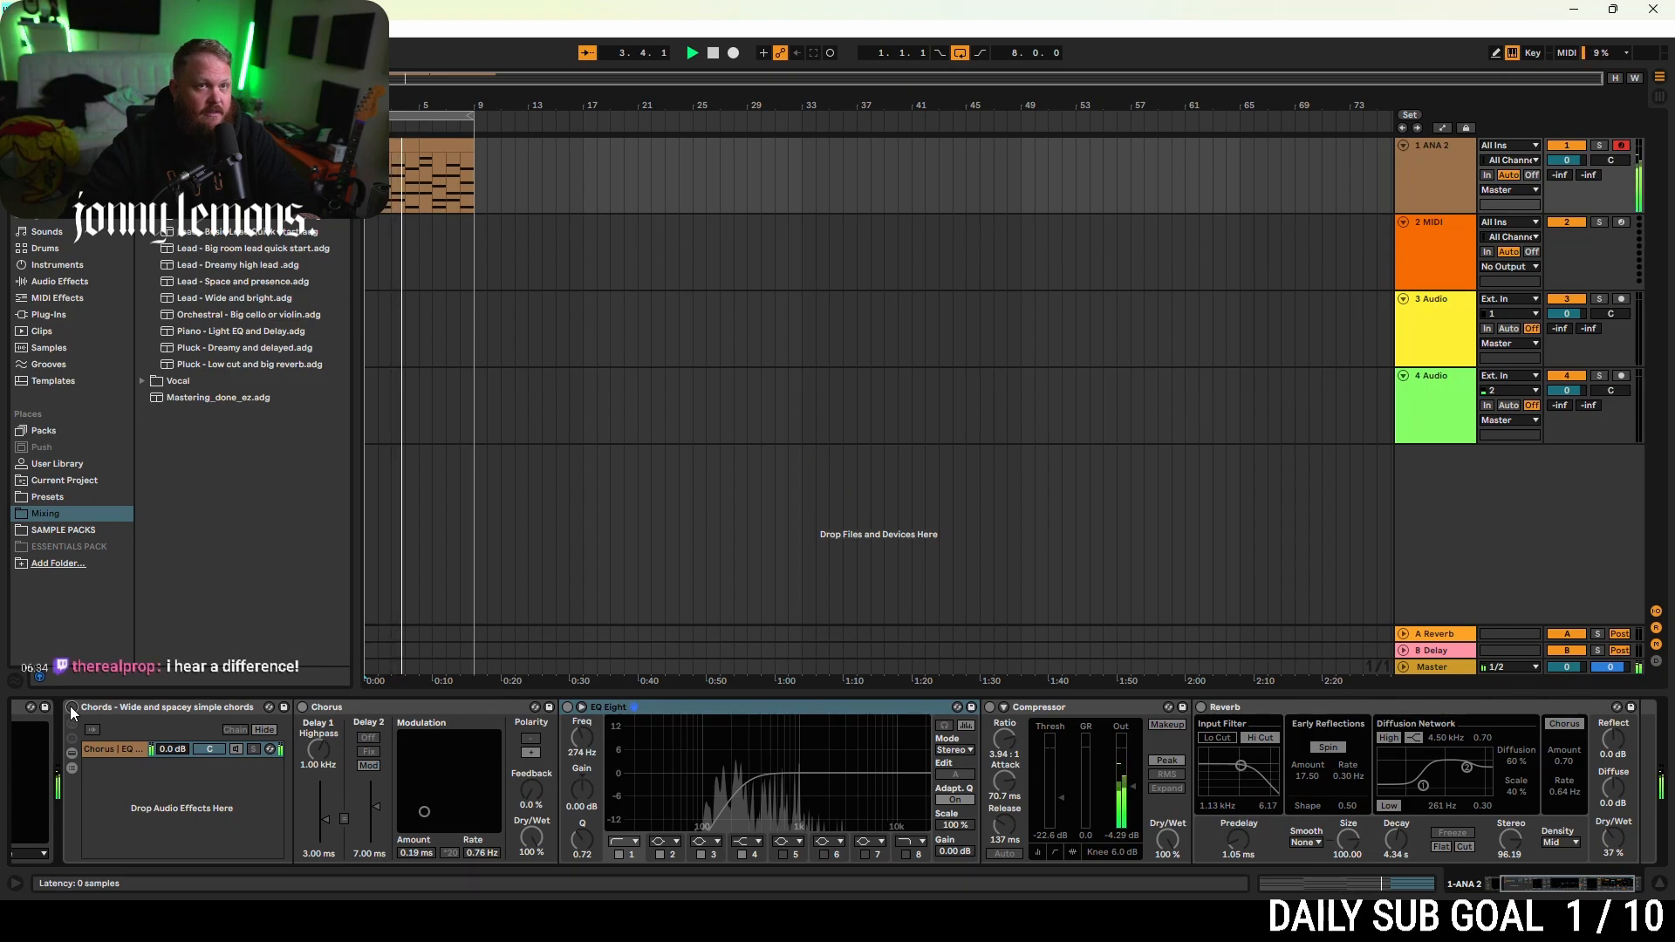
left_click(71, 707)
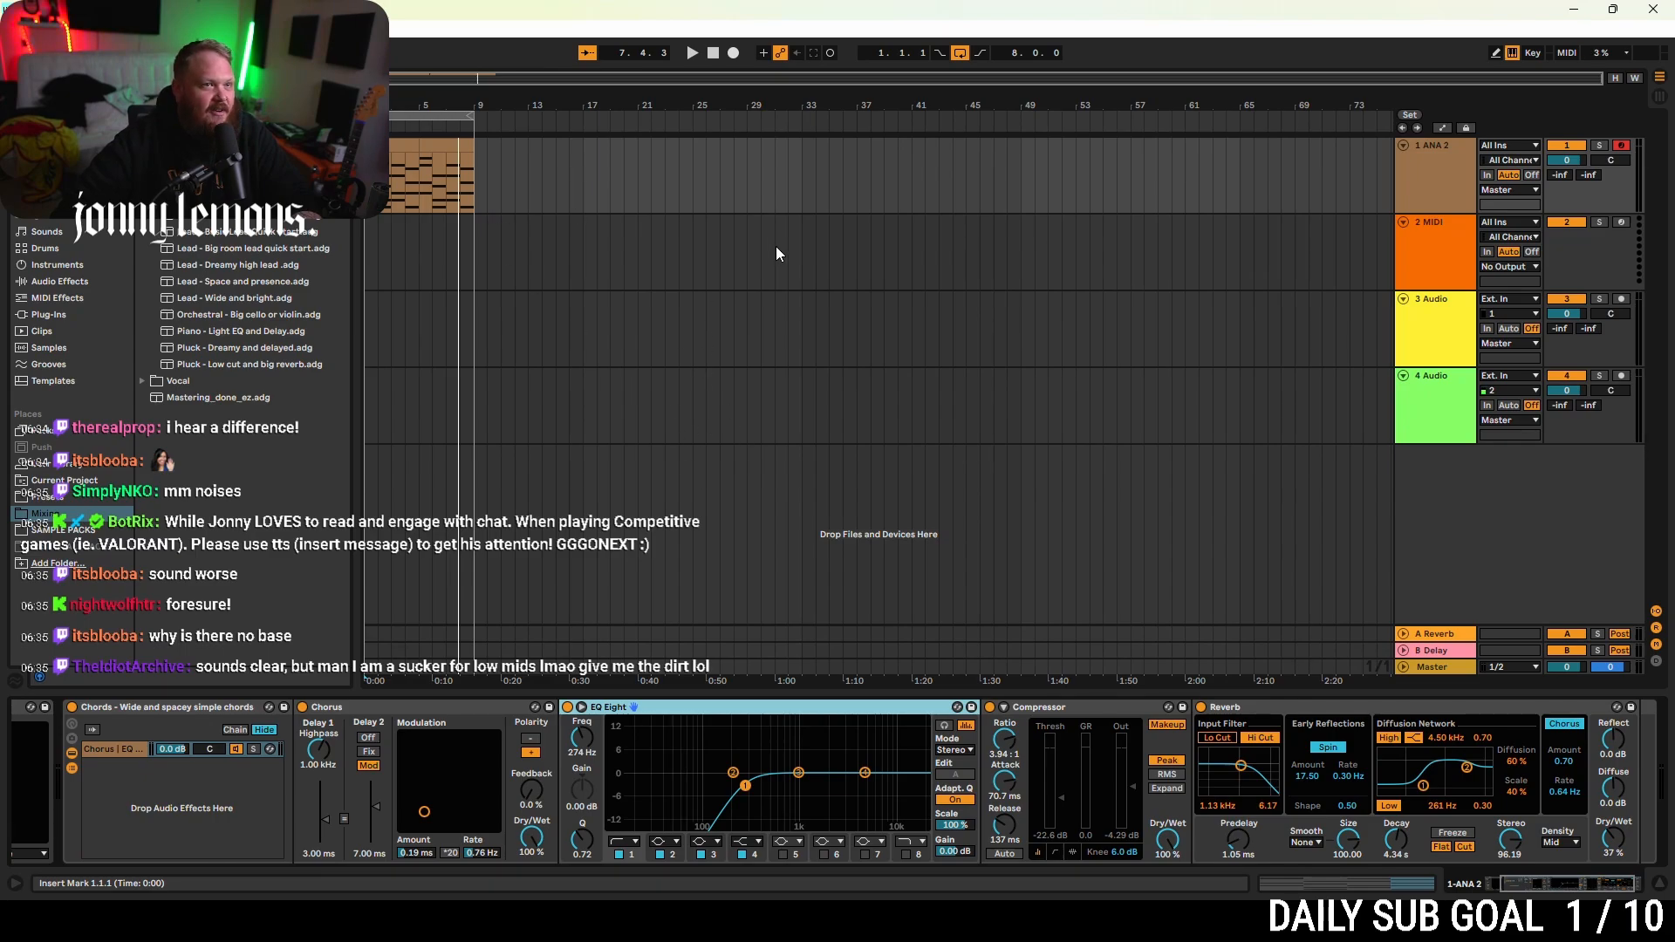
- Switch off the EQ Eight, Compressor and Reverb devices in the chords rack, keeping Chorus on
left_click(384, 706)
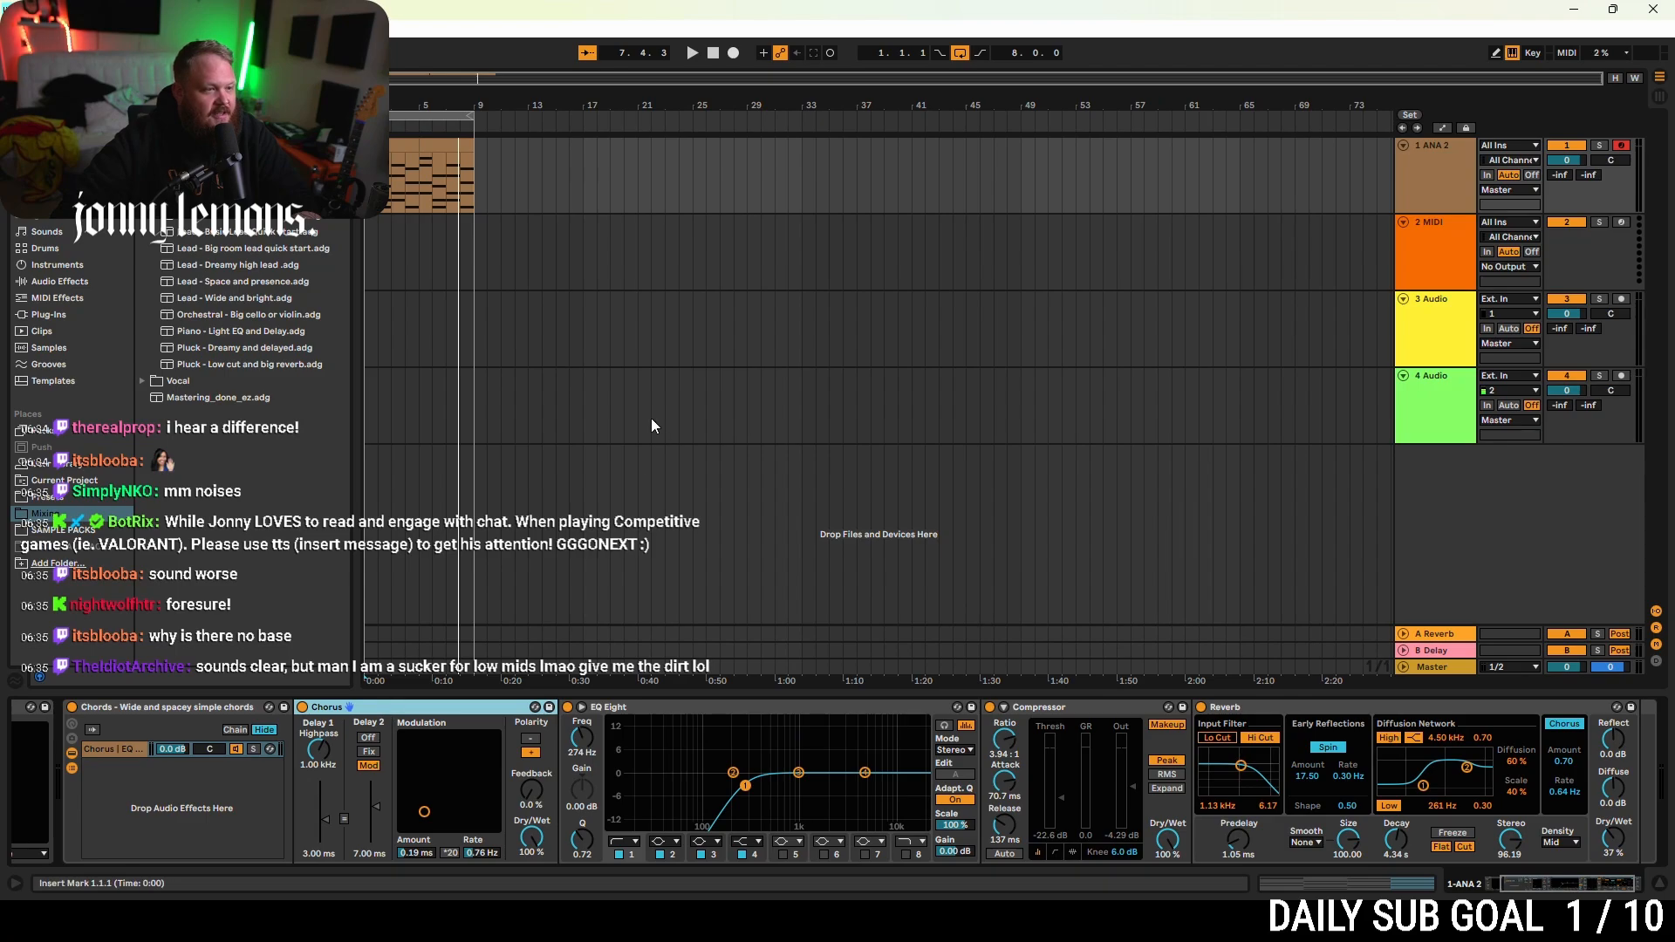
left_click(567, 708)
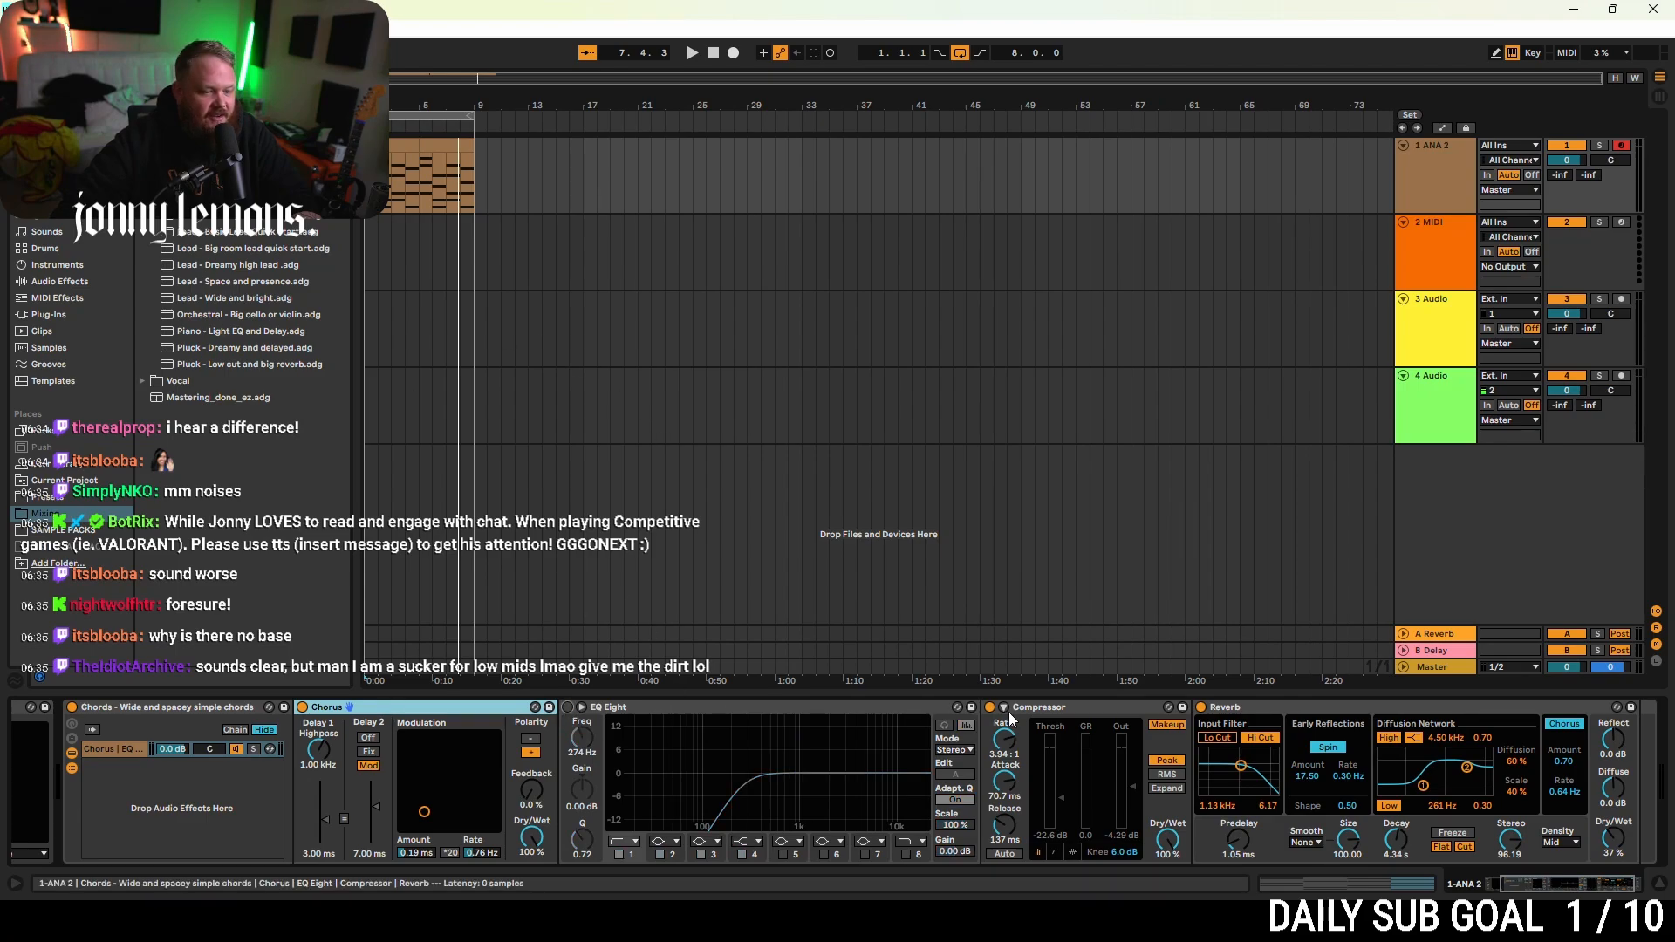
left_click(1201, 707)
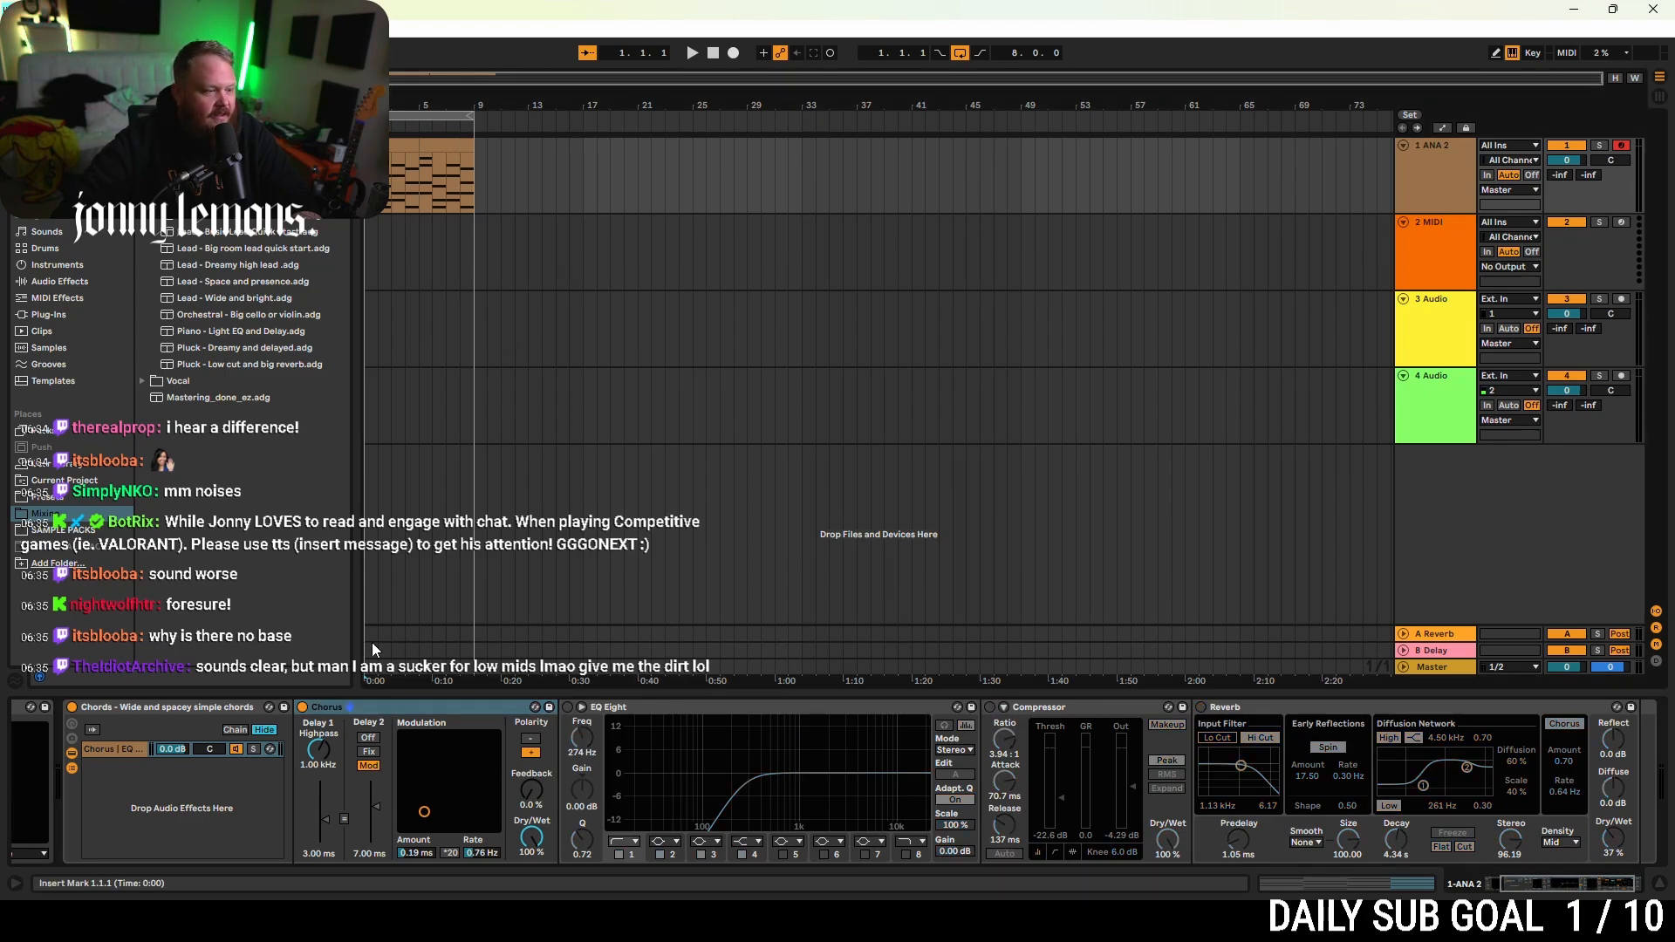
- Play the chords with Chorus off and on to compare, and try out the Chorus feedback amount
left_click(302, 707)
key("space")
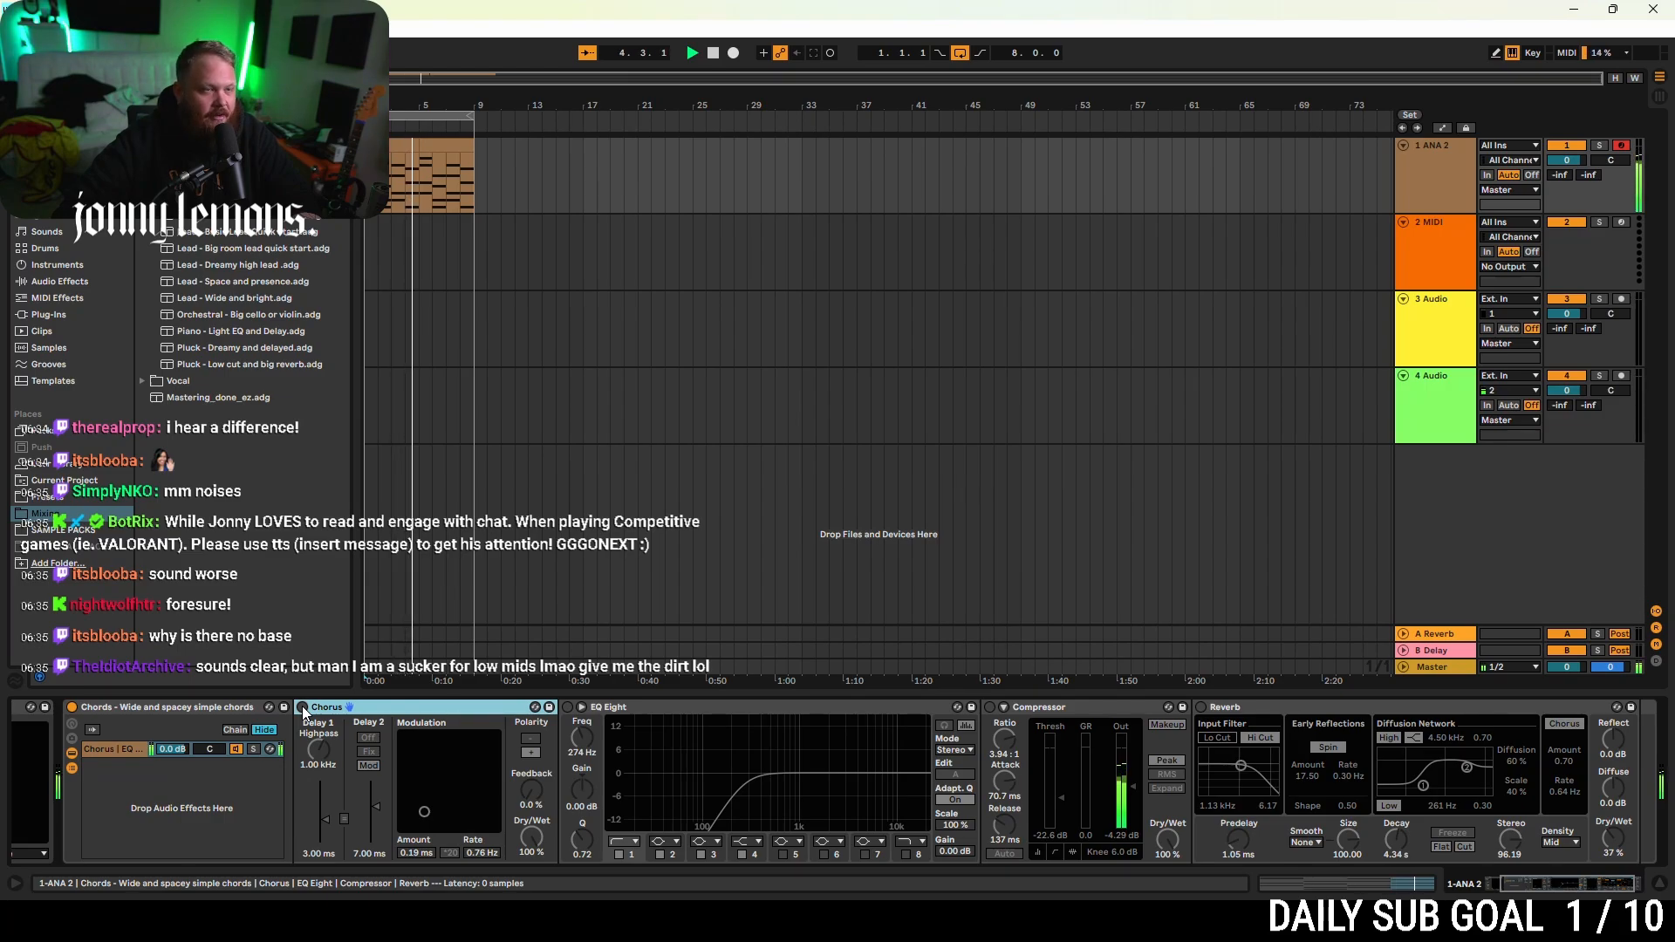
left_click(302, 707)
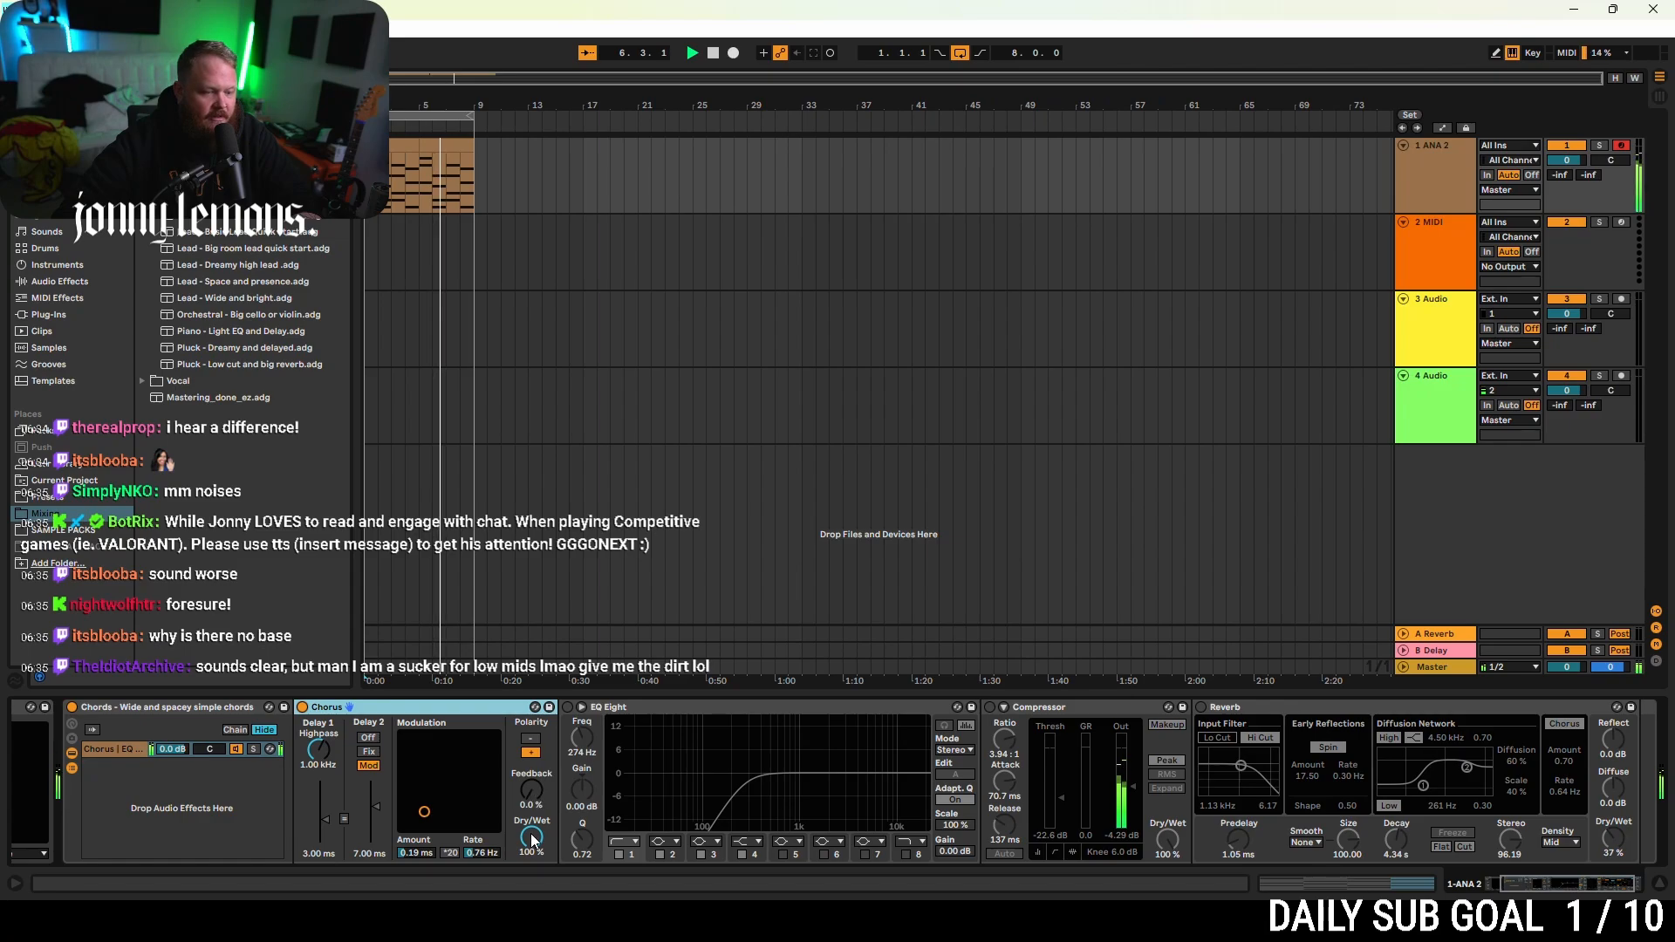
left_click_drag(531, 790, 530, 766)
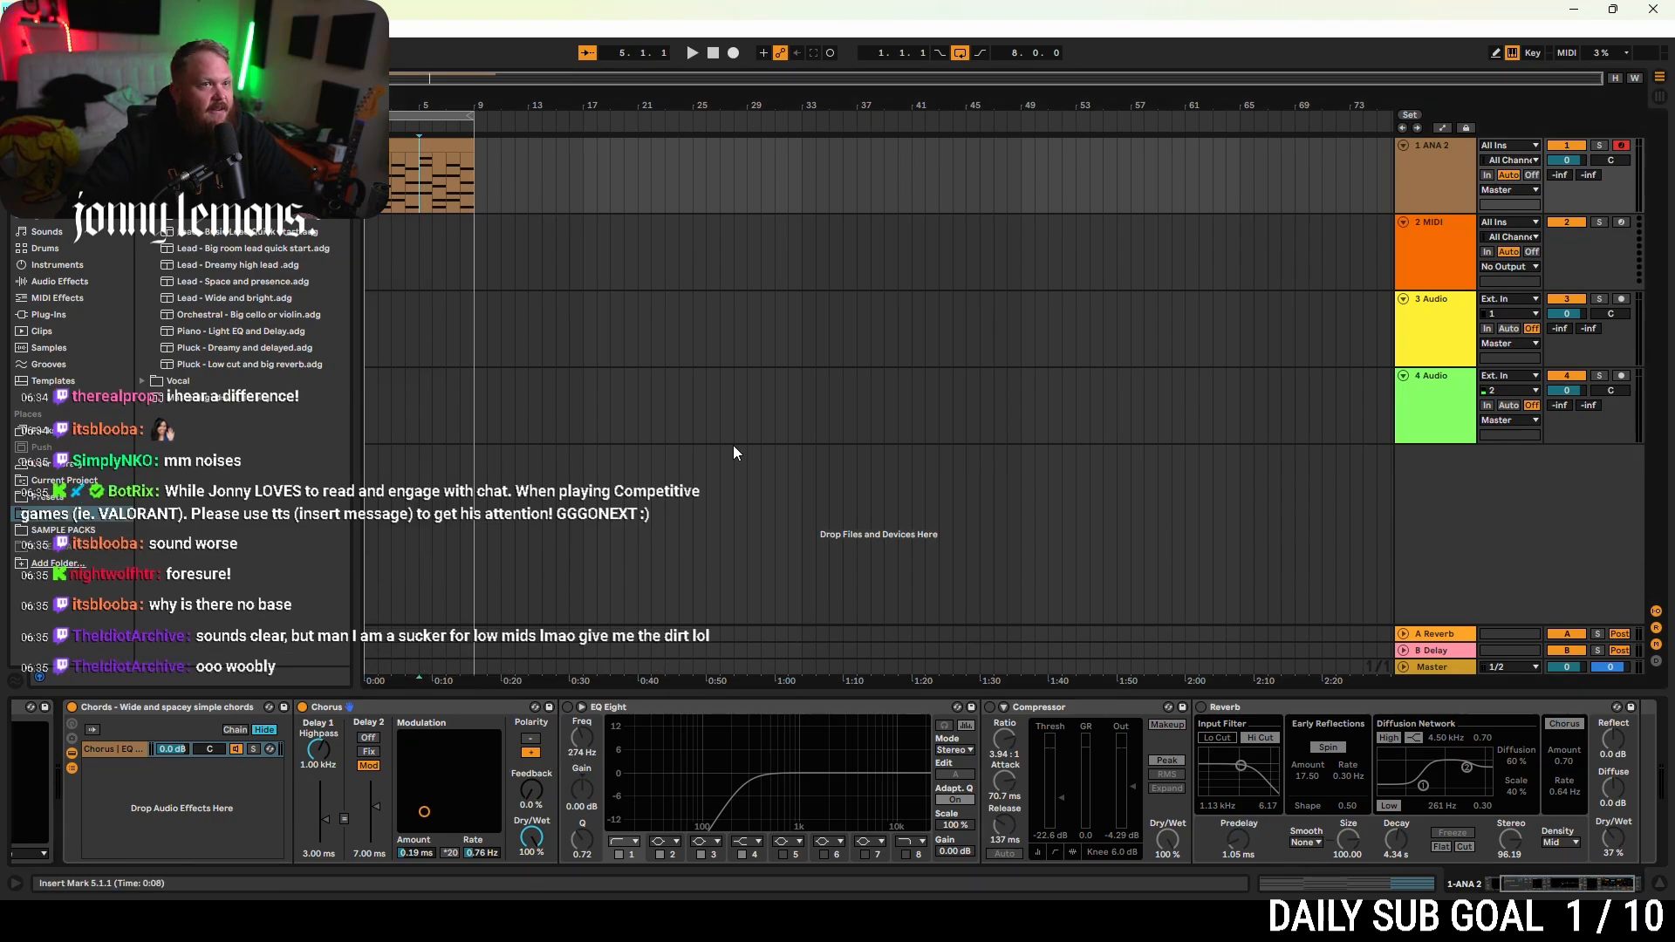
- Play the loop from bar 5, compare the chords with and without EQ Eight, and leave EQ Eight switched on
key("space")
left_click(568, 708)
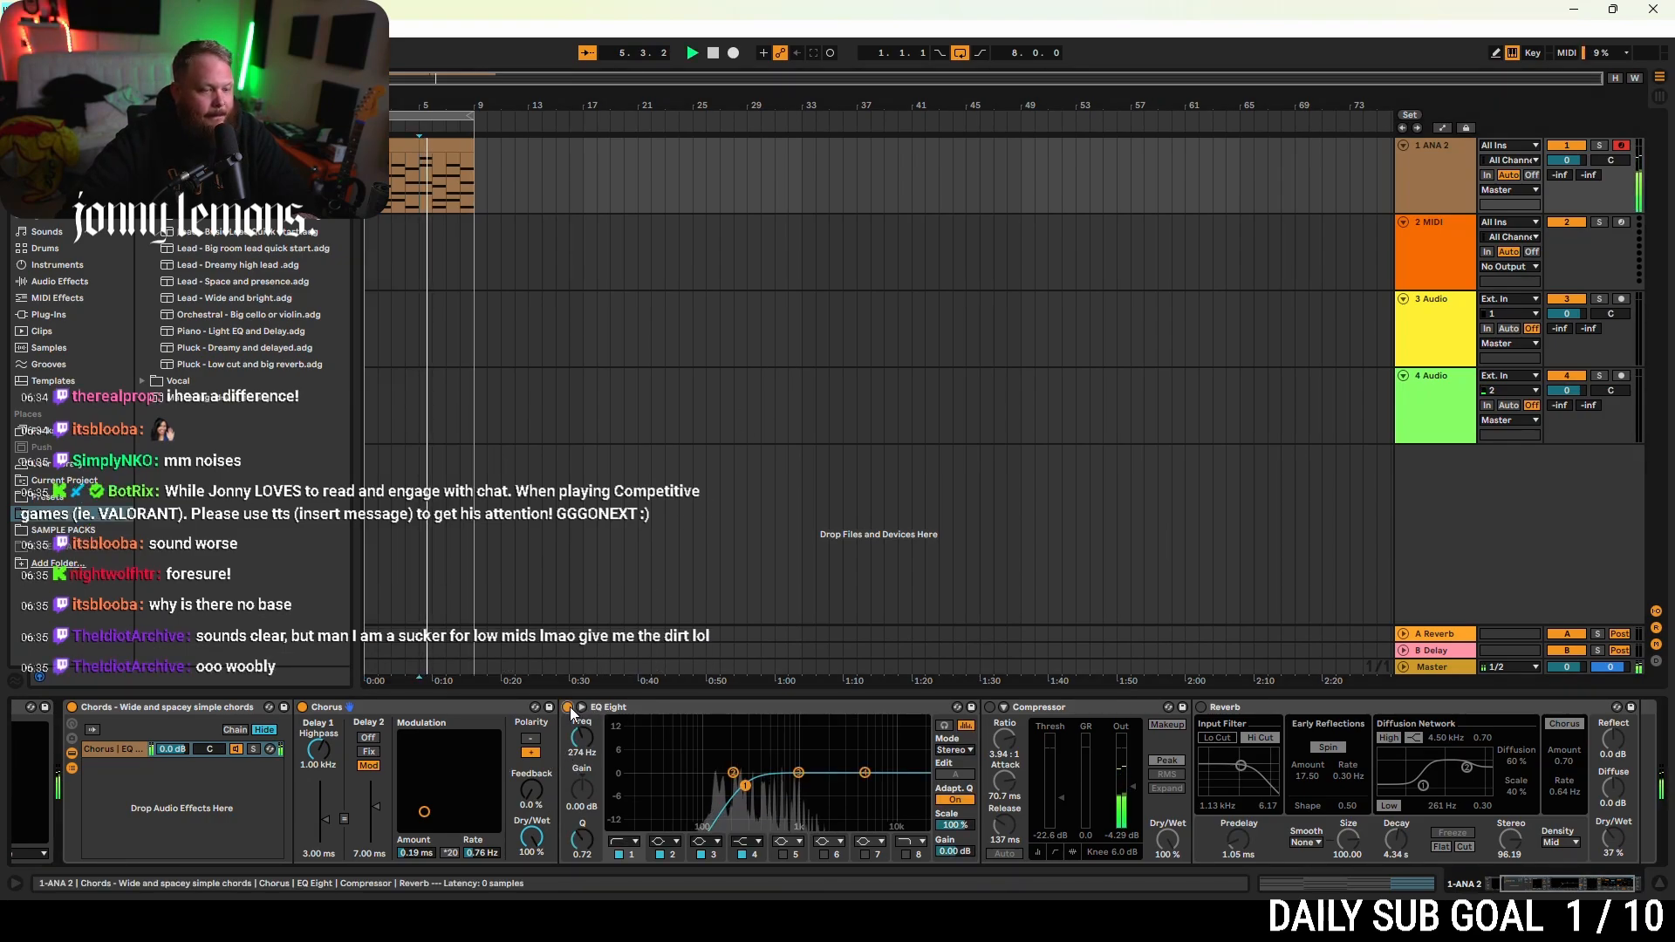
left_click(568, 707)
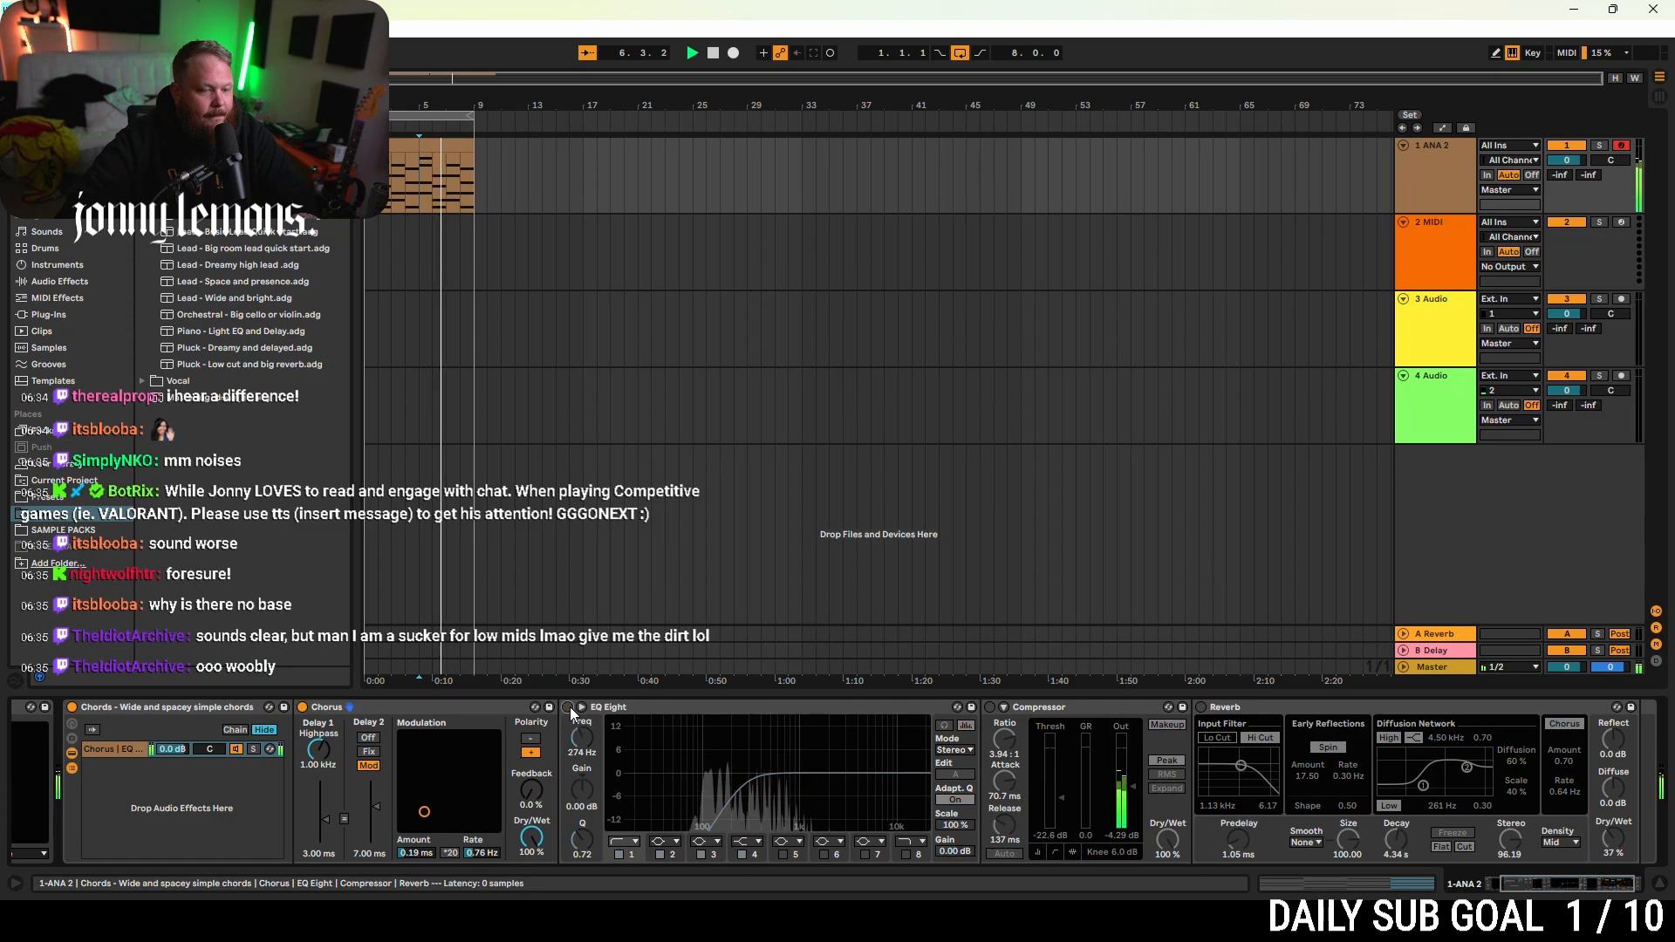
left_click(568, 708)
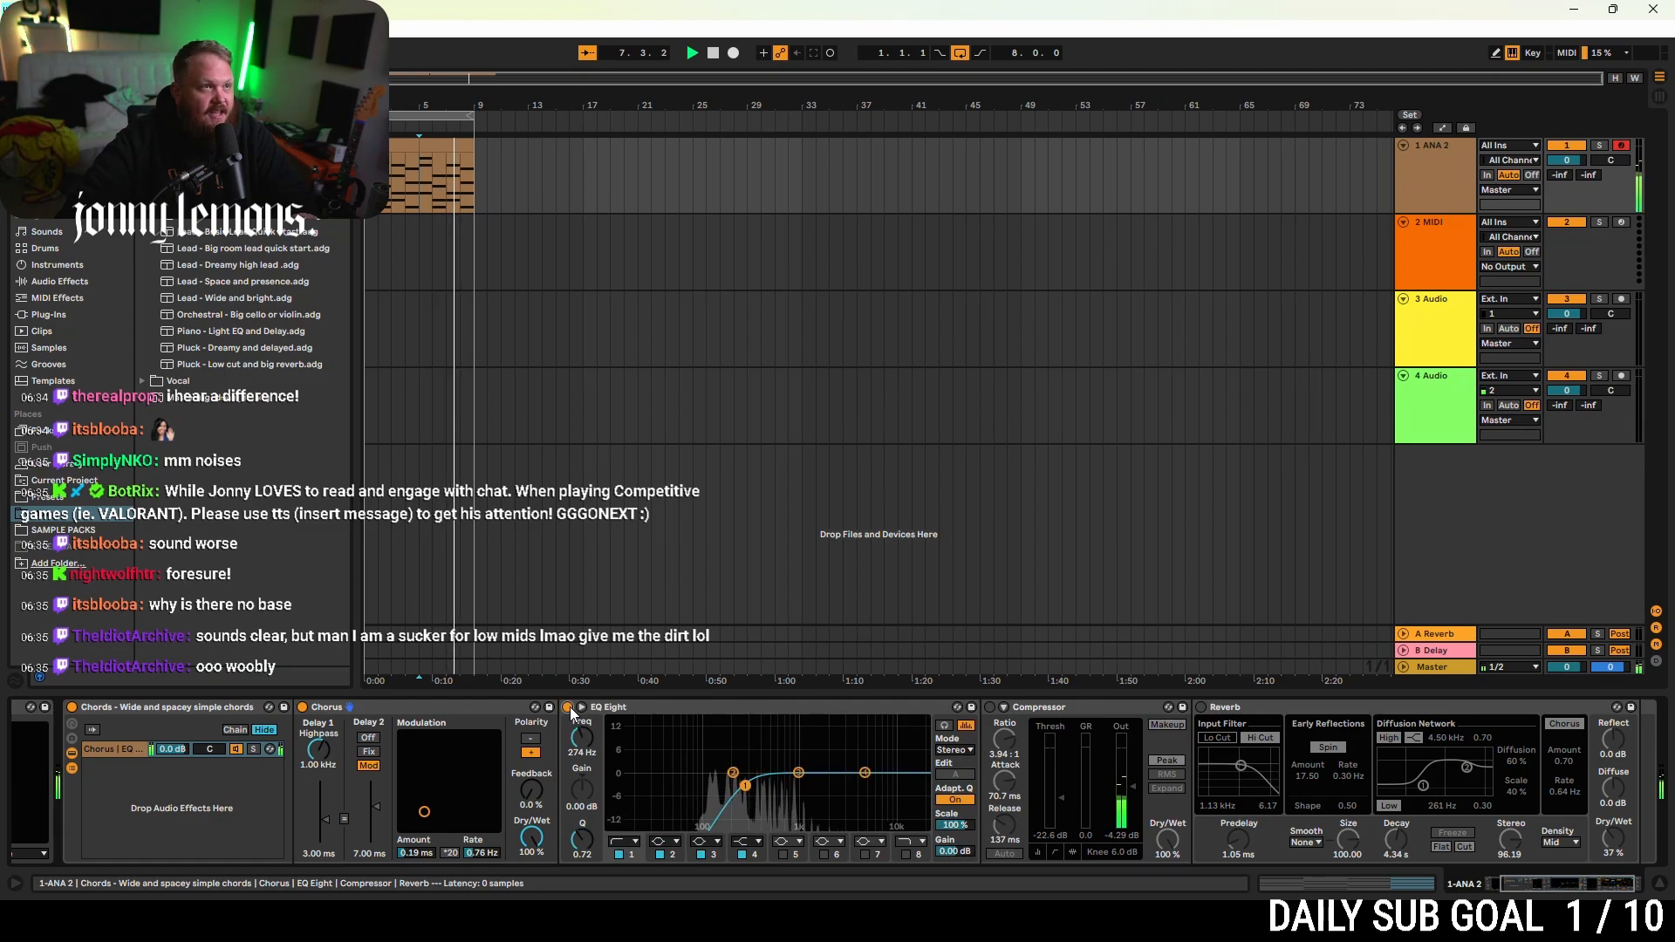
left_click(568, 707)
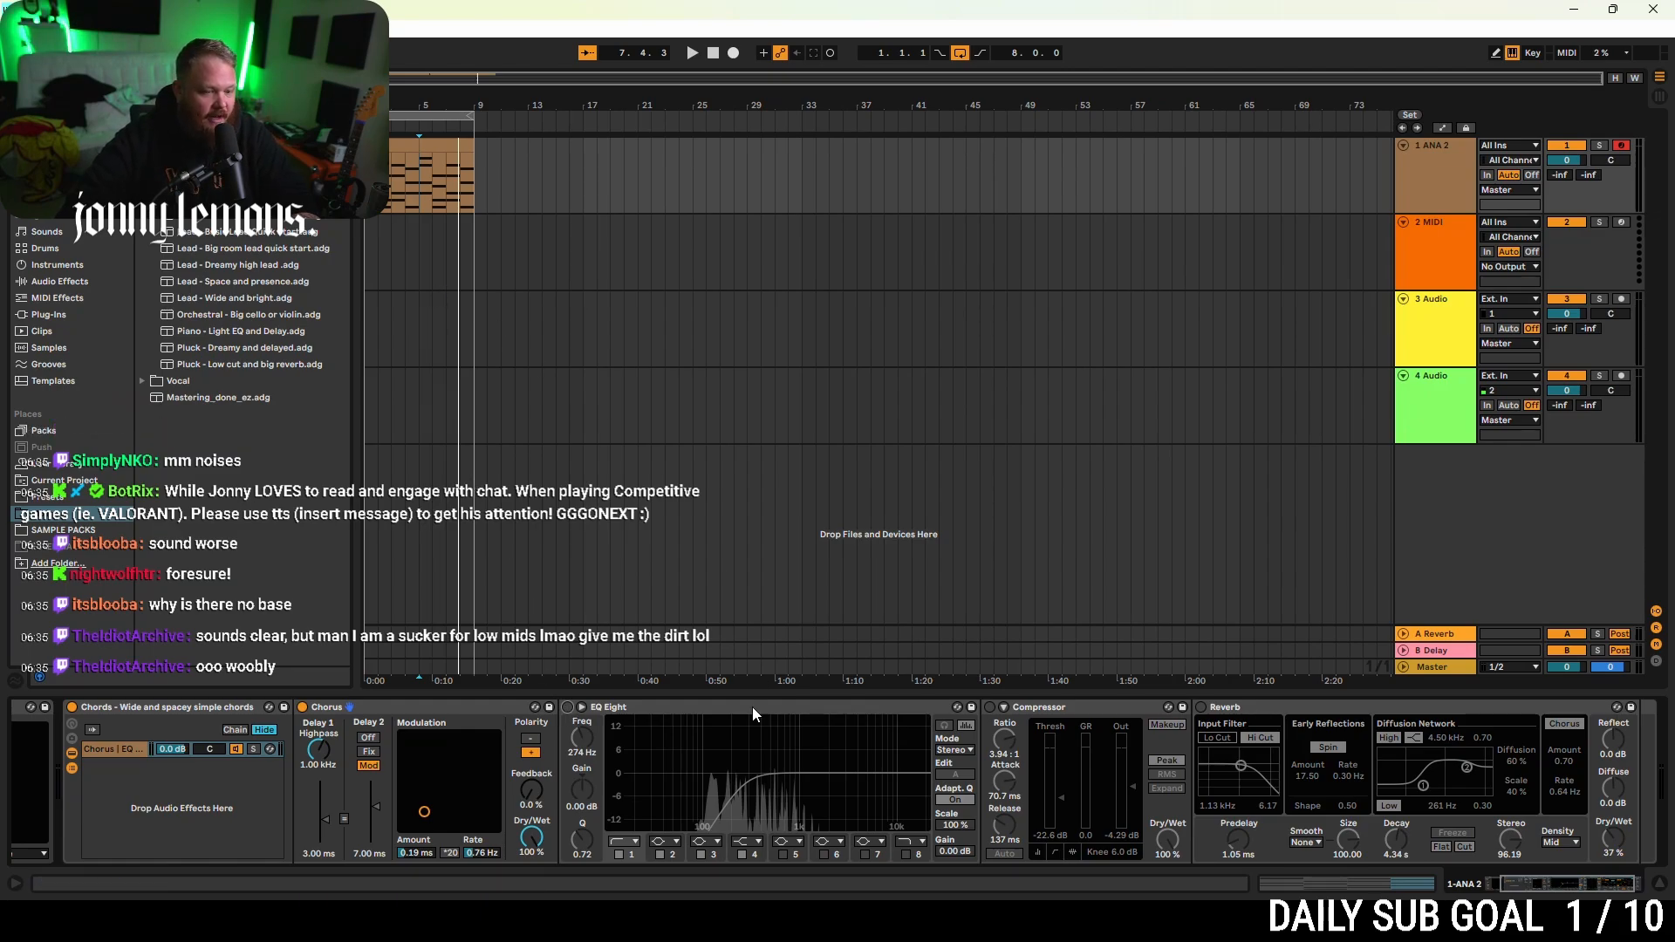
key("space")
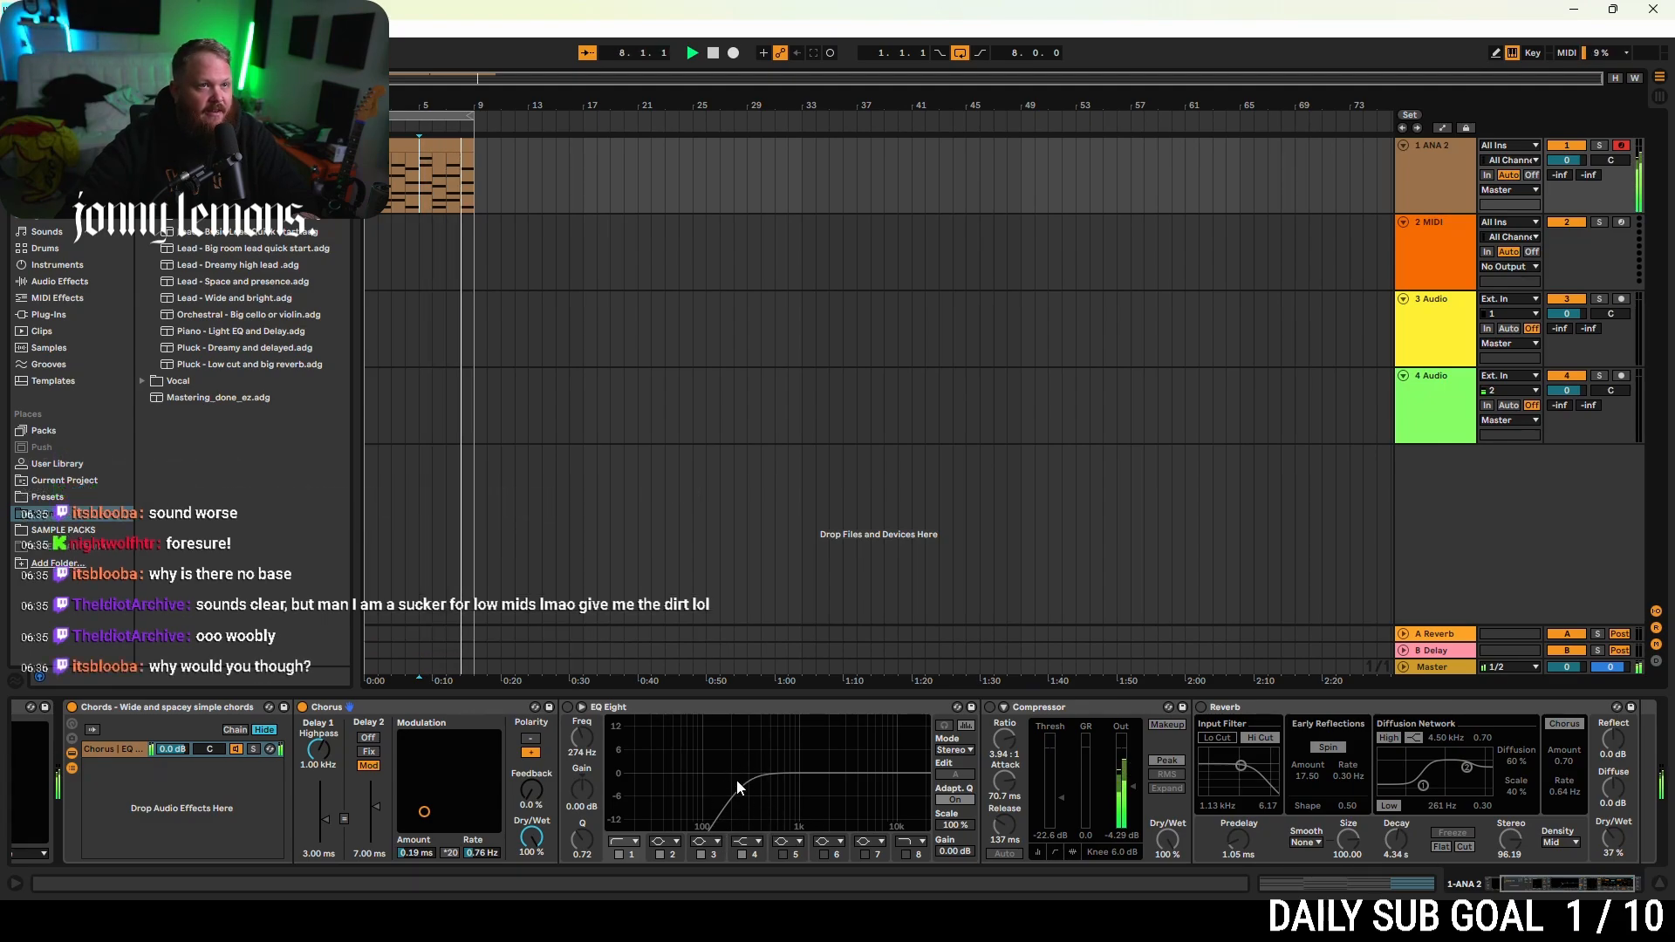
left_click(567, 707)
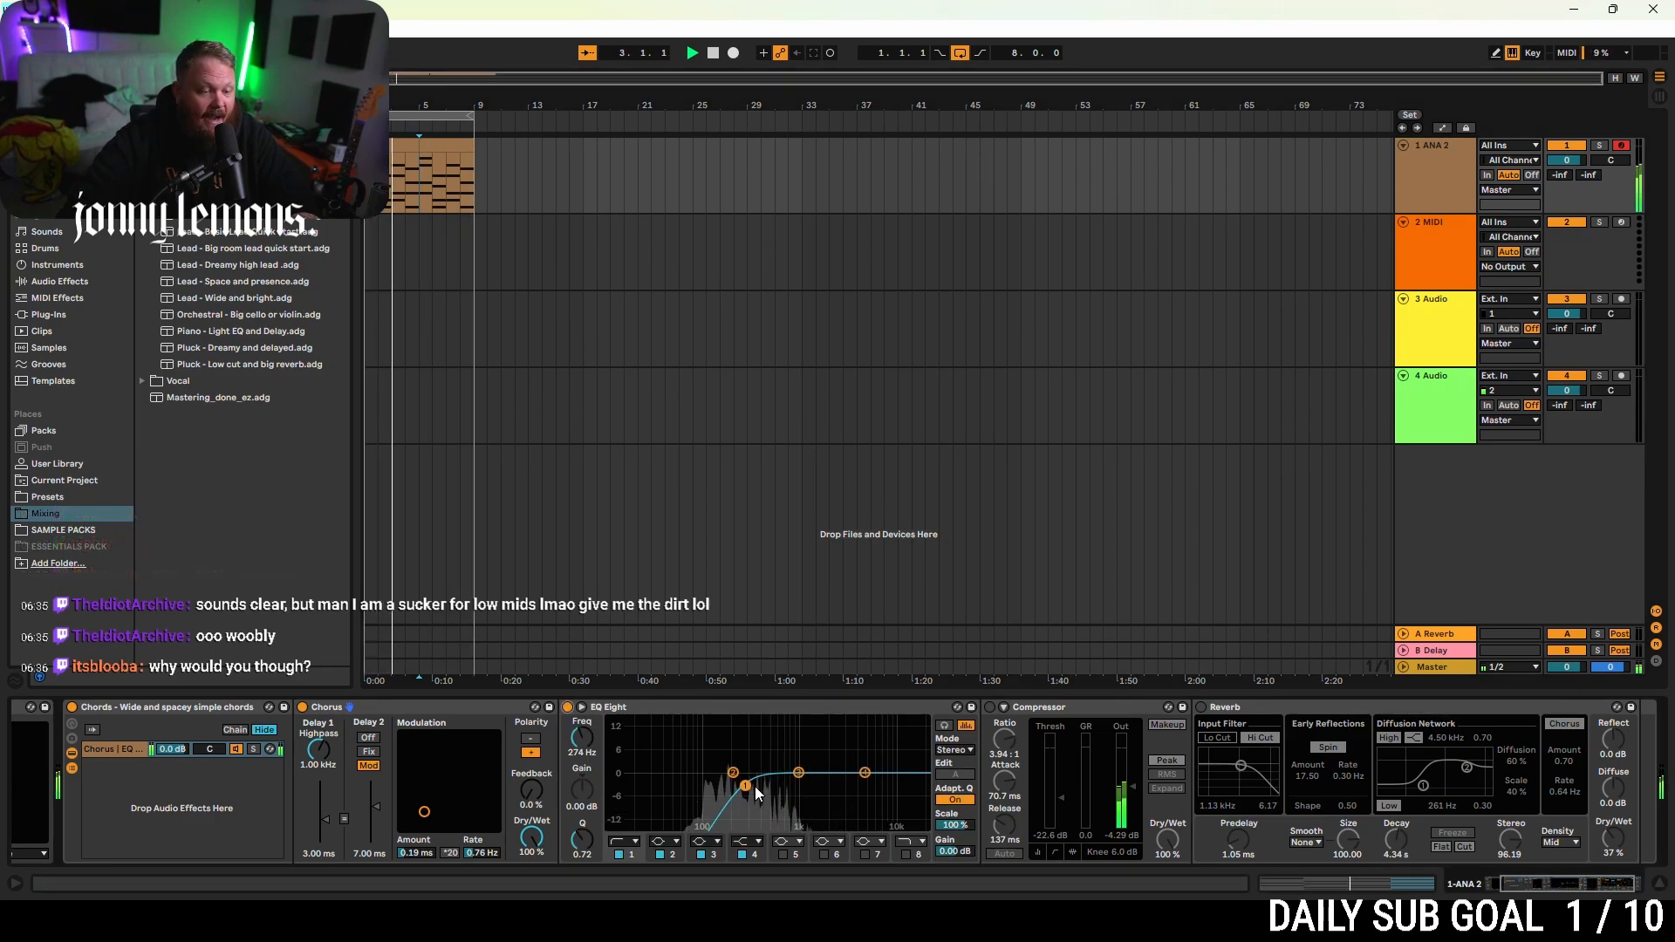
- Sweep the low-cut band of EQ Eight through lower frequencies while the loop plays and set it to about 96 Hz
left_click_drag(746, 785, 706, 783)
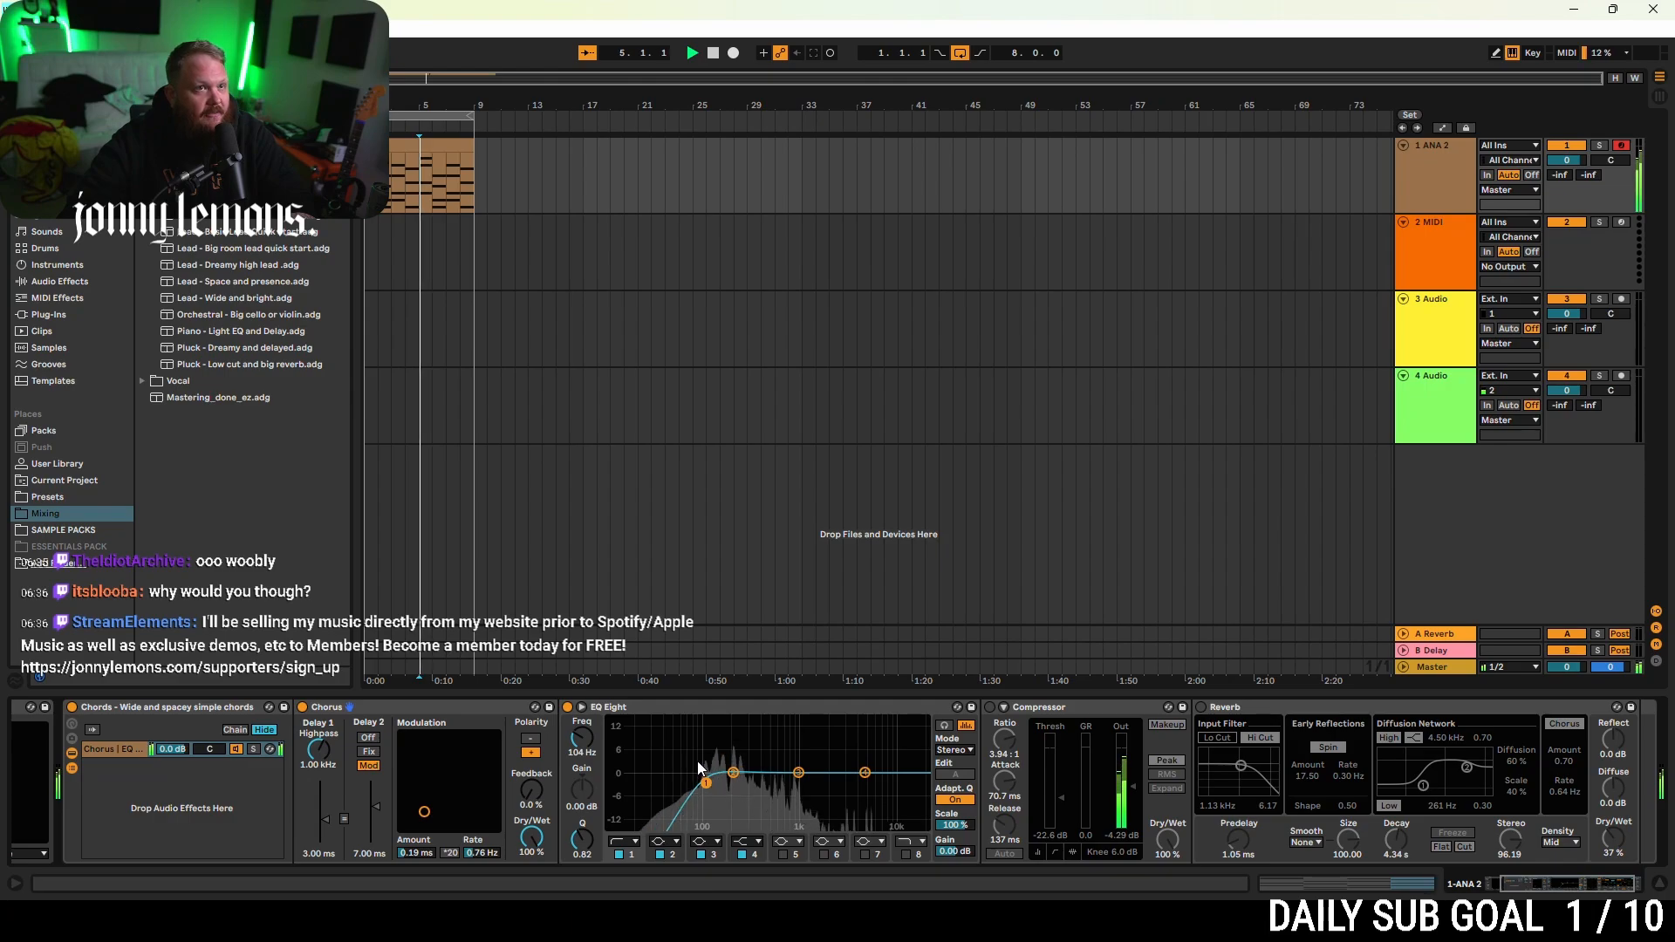
left_click_drag(708, 788, 625, 790)
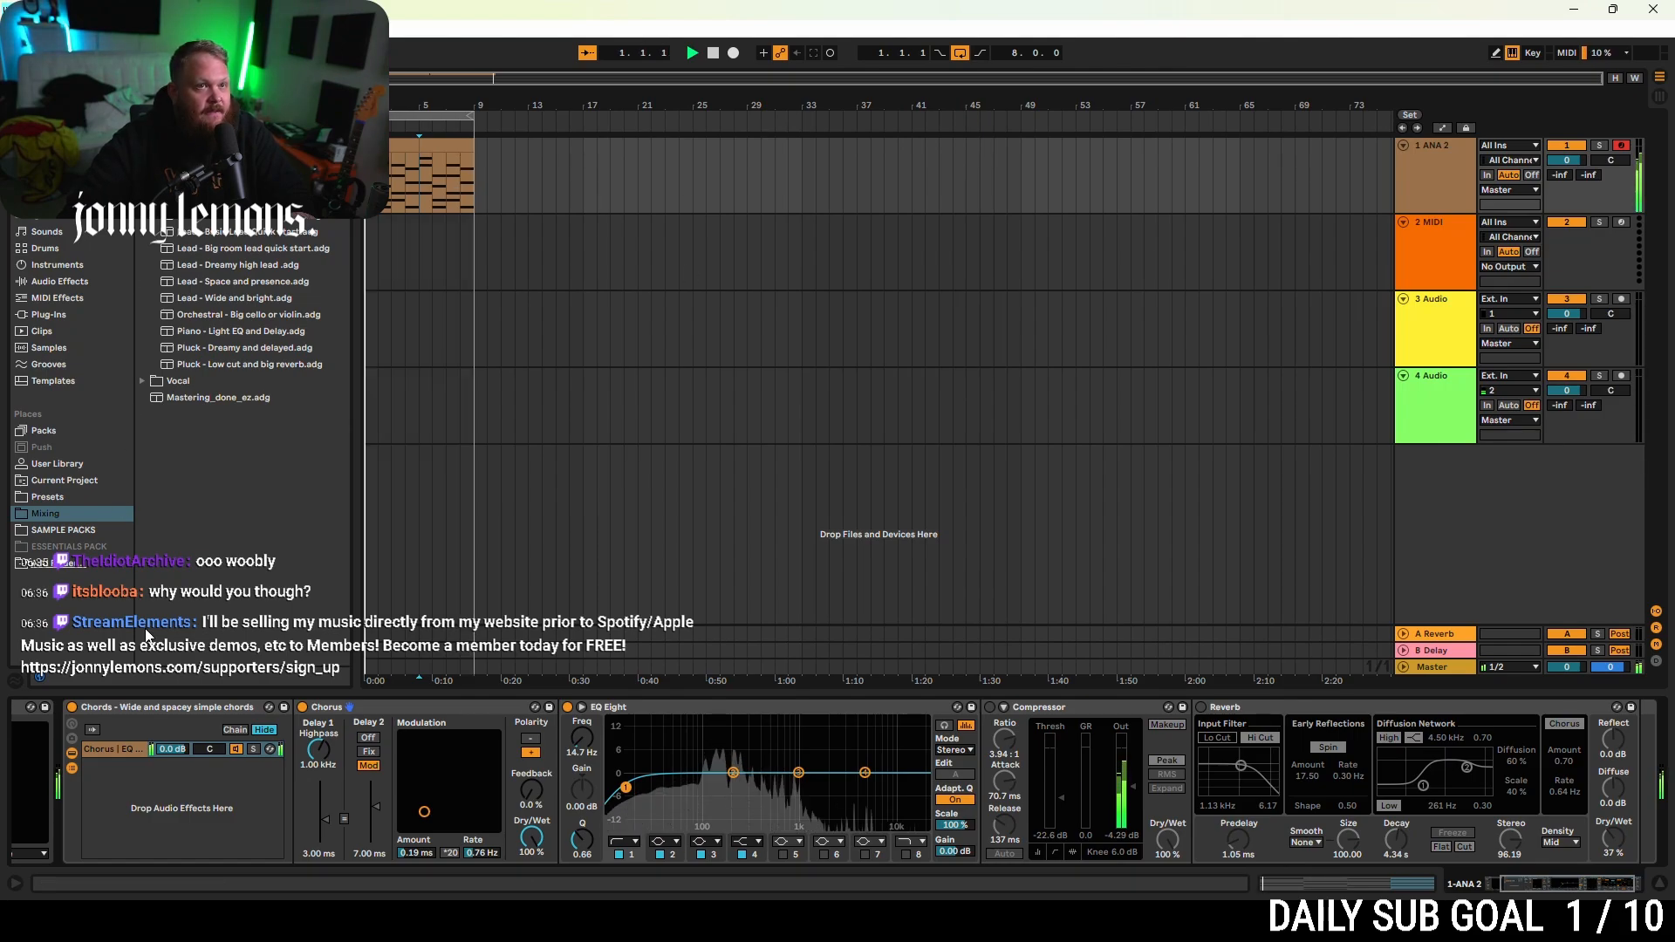
left_click_drag(626, 787, 704, 788)
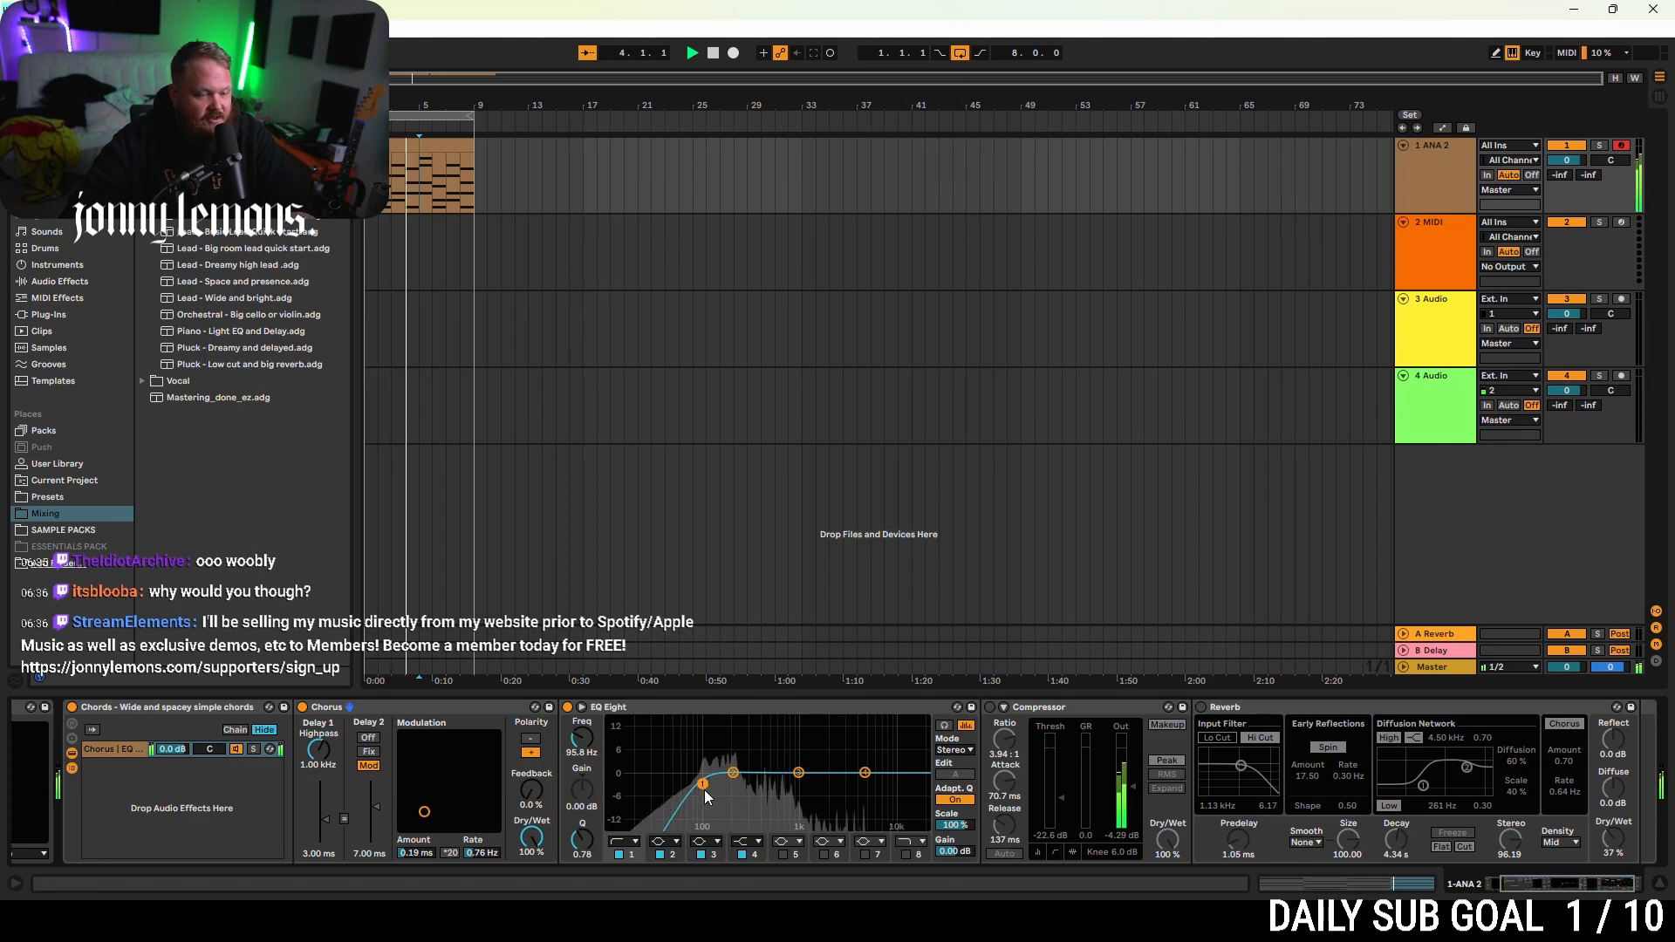
- Change band 4 of EQ Eight to a high cut and place it at about 15.6 kHz in the enlarged display
left_click(752, 843)
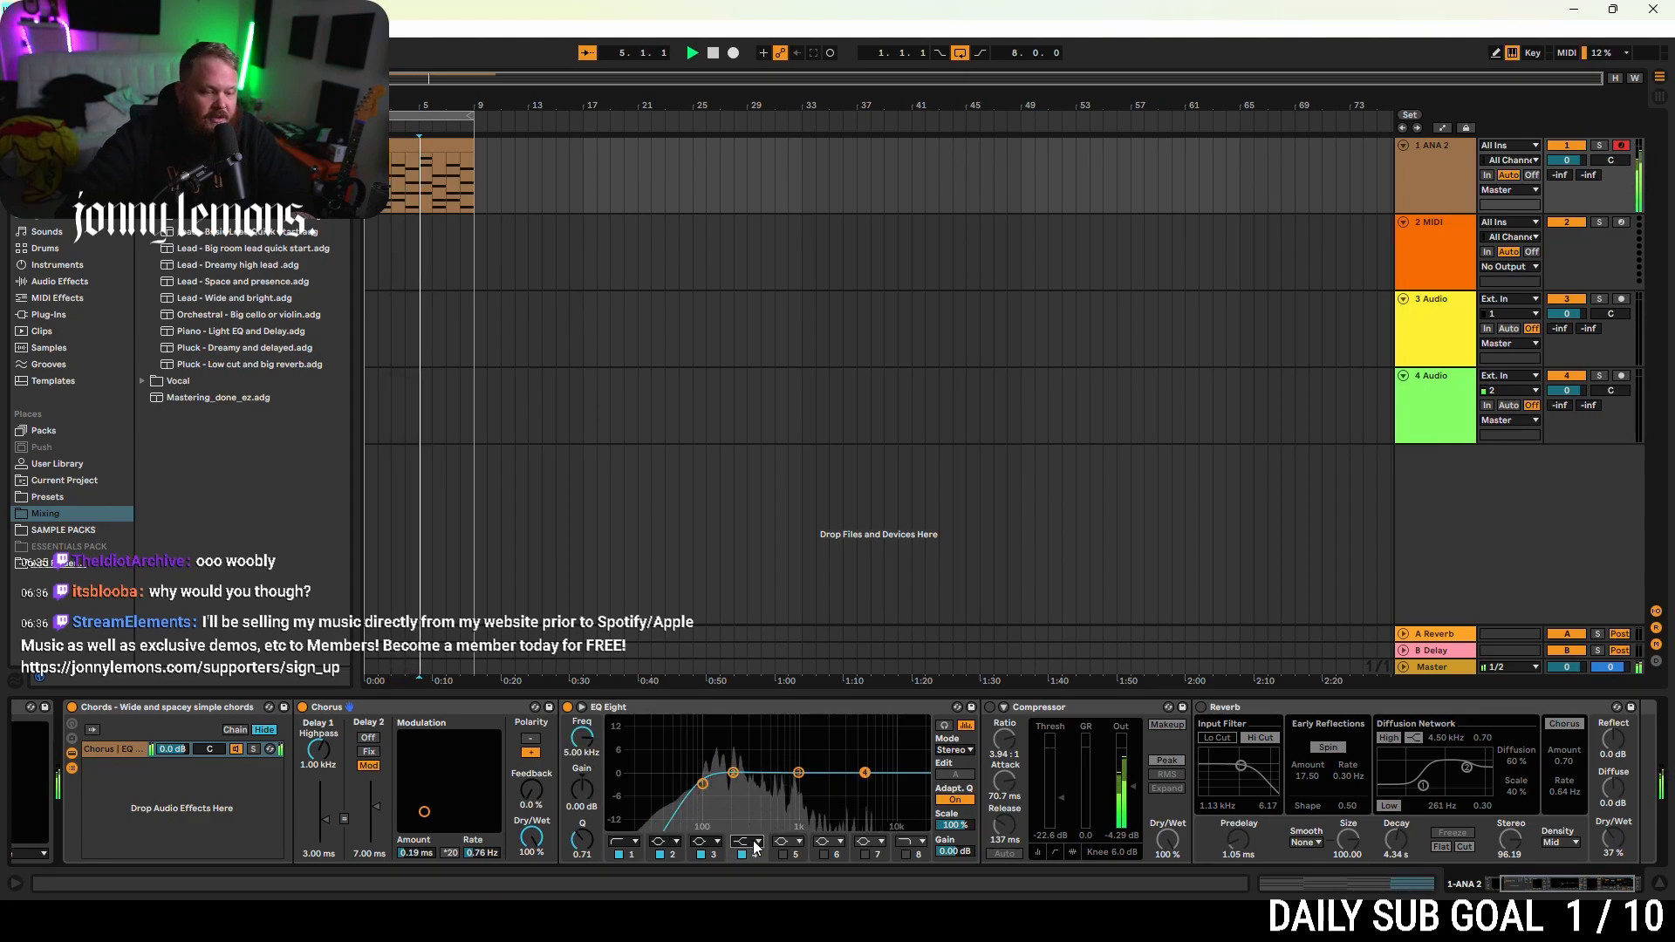
left_click(755, 822)
left_click_drag(867, 793, 917, 754)
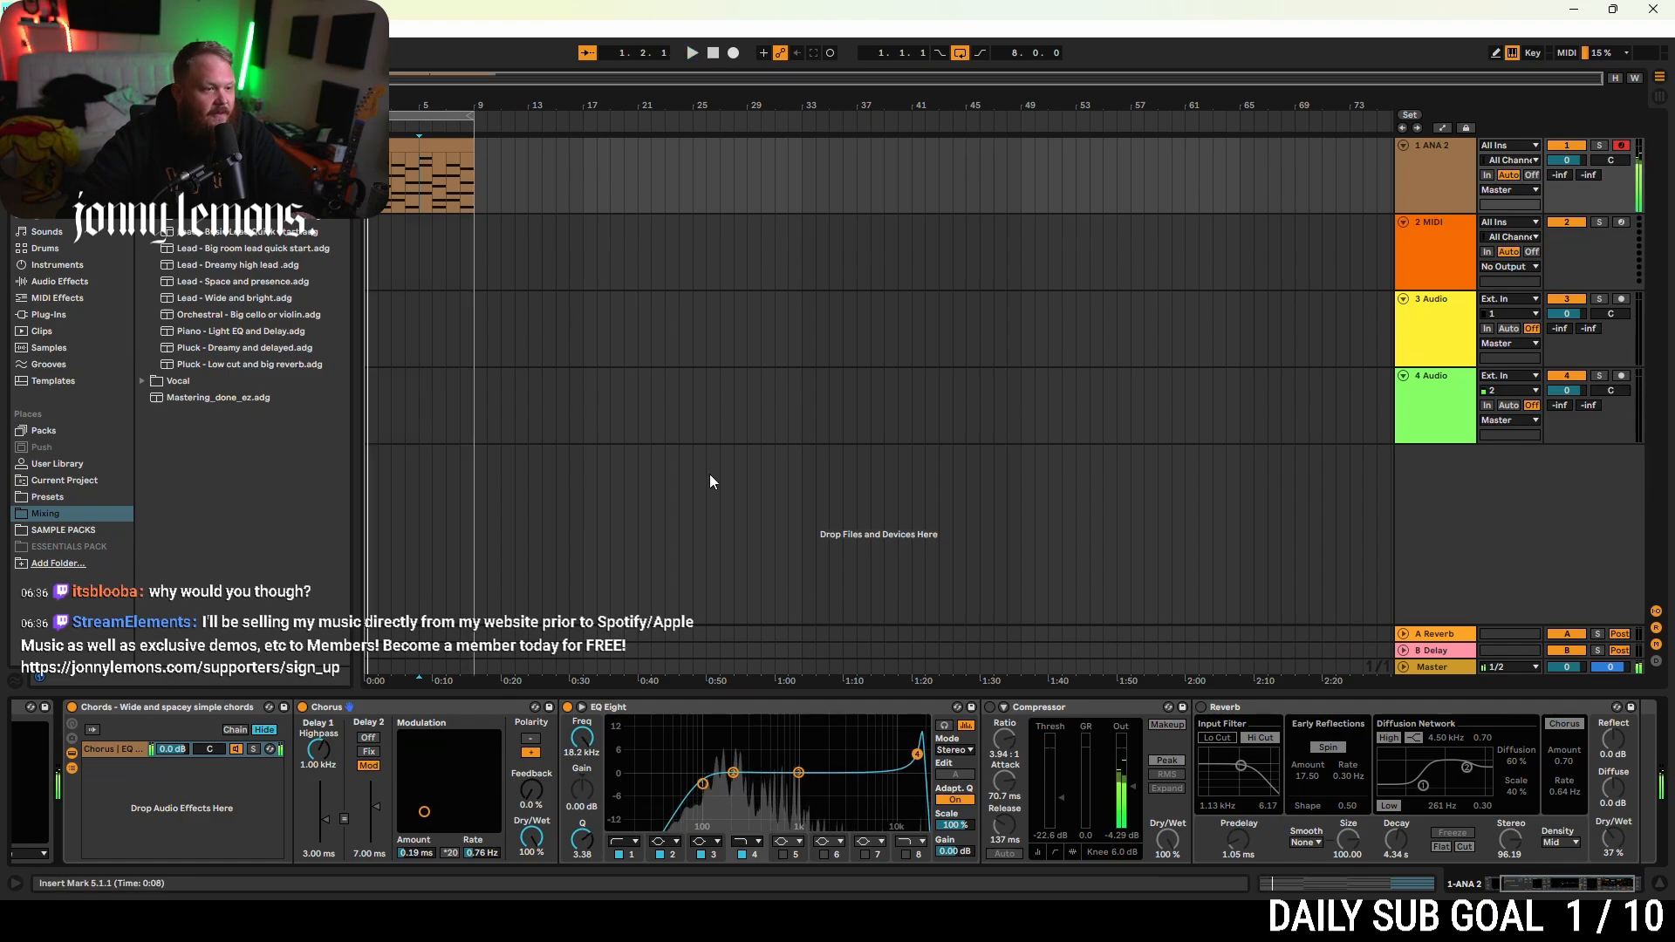
left_click(581, 707)
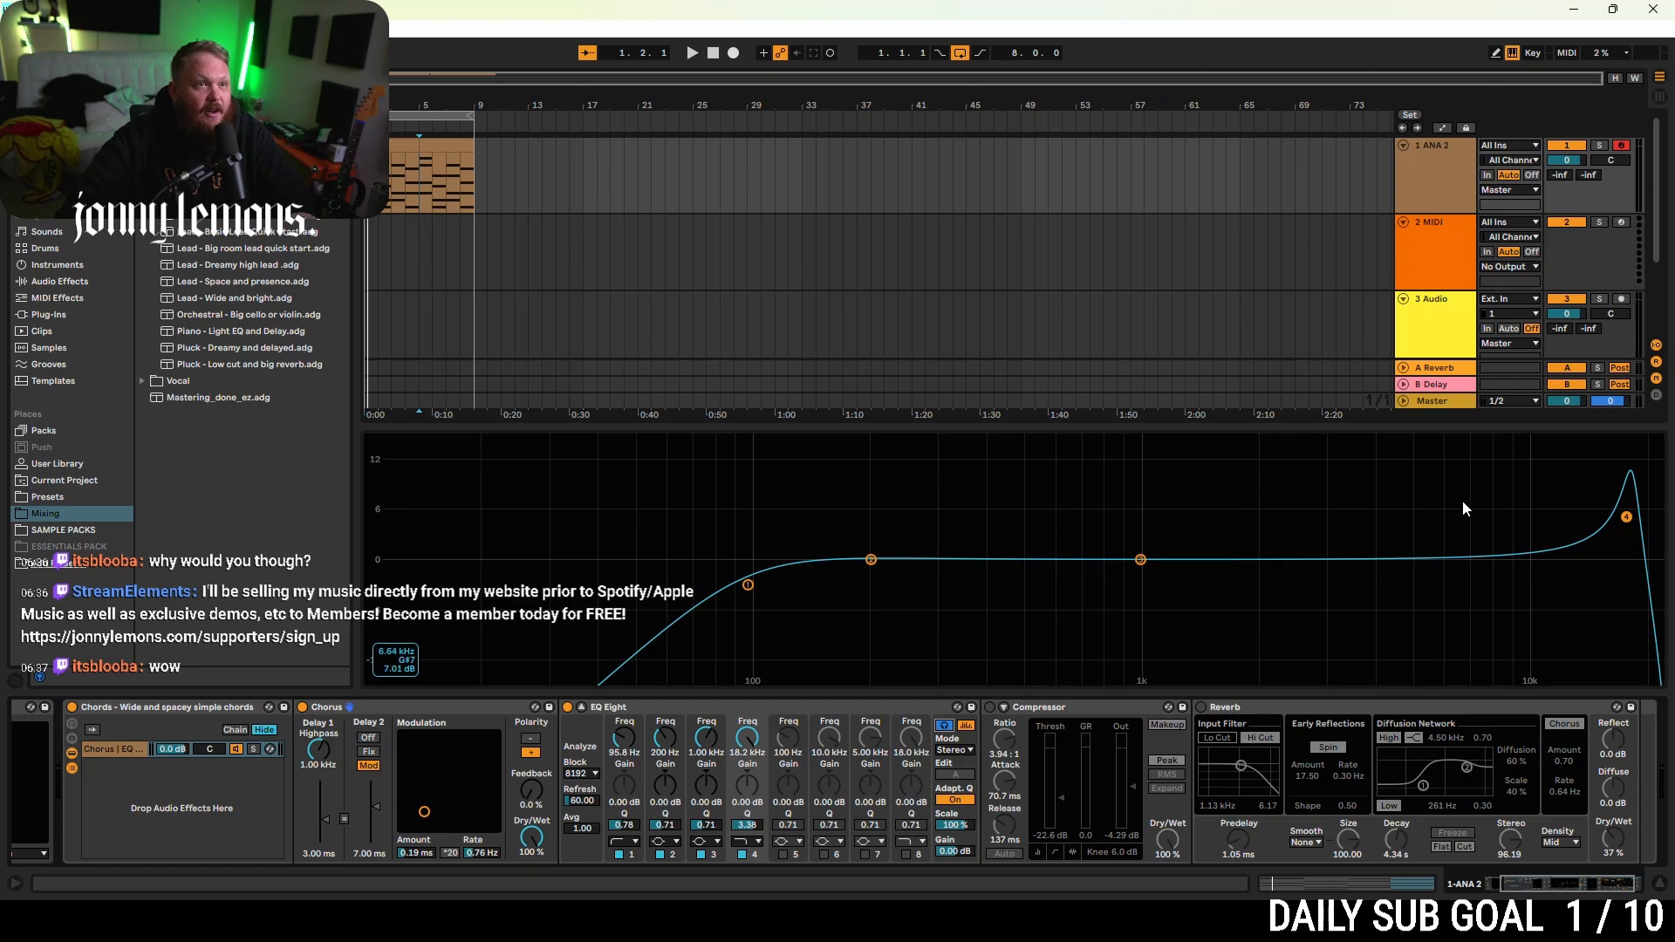
key("space")
left_click_drag(1626, 517, 1603, 577)
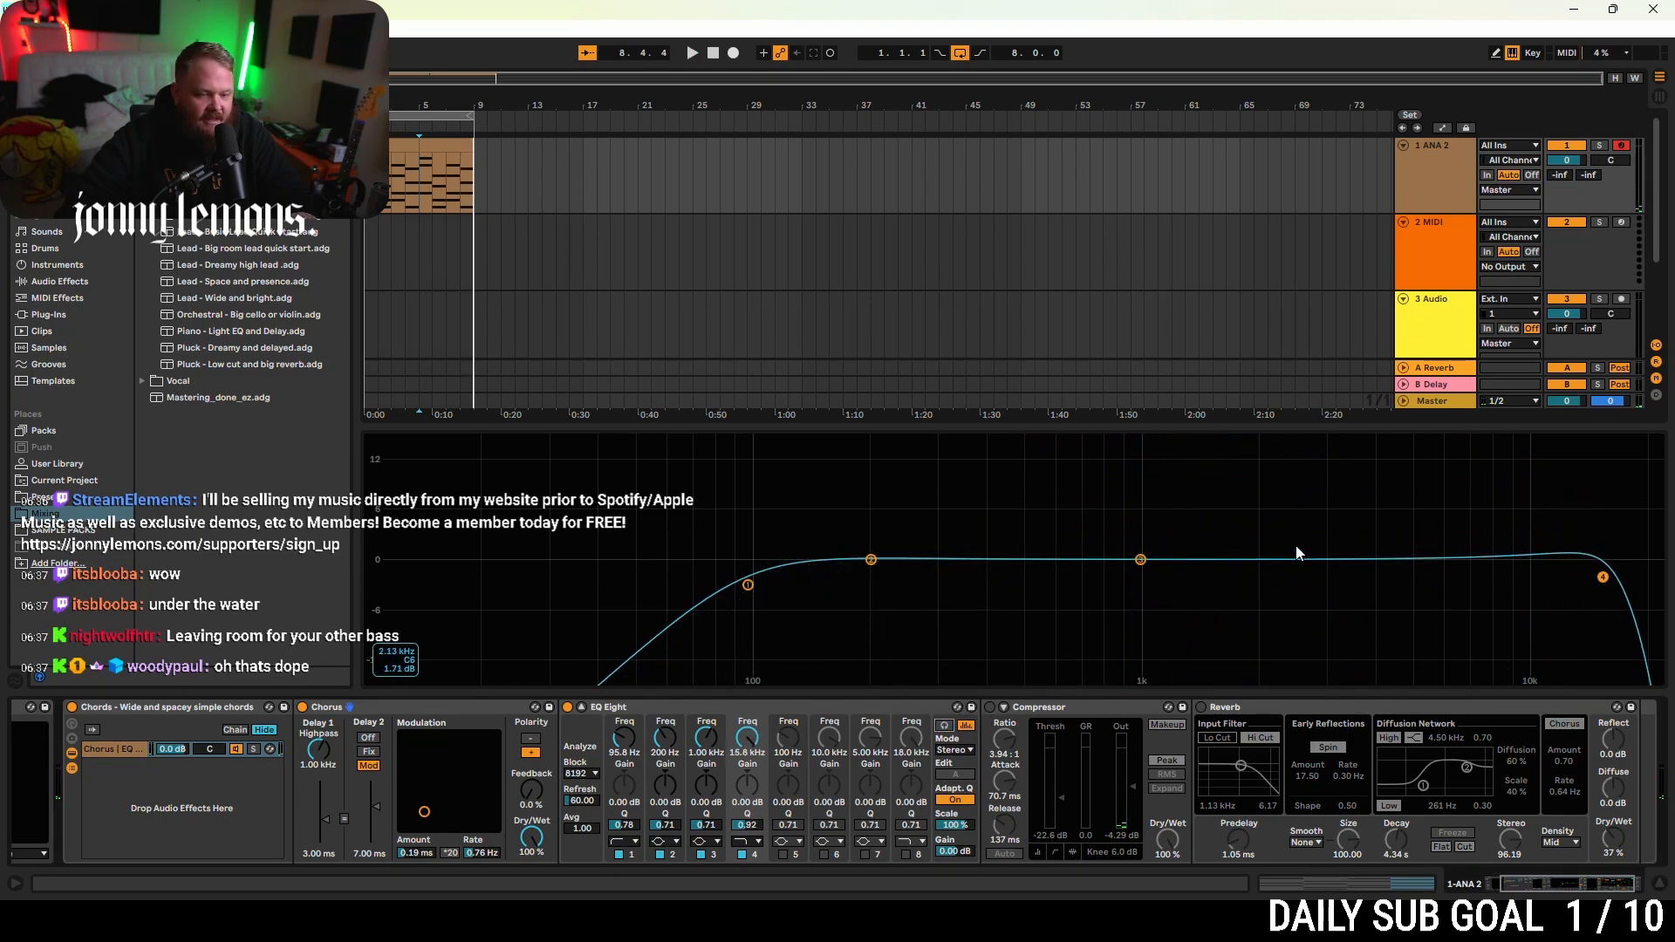
- Sweep the EQ Eight high cut down to about 1 kHz during playback, set it to about 1.42 kHz, and stop
left_click_drag(1603, 576, 1059, 576)
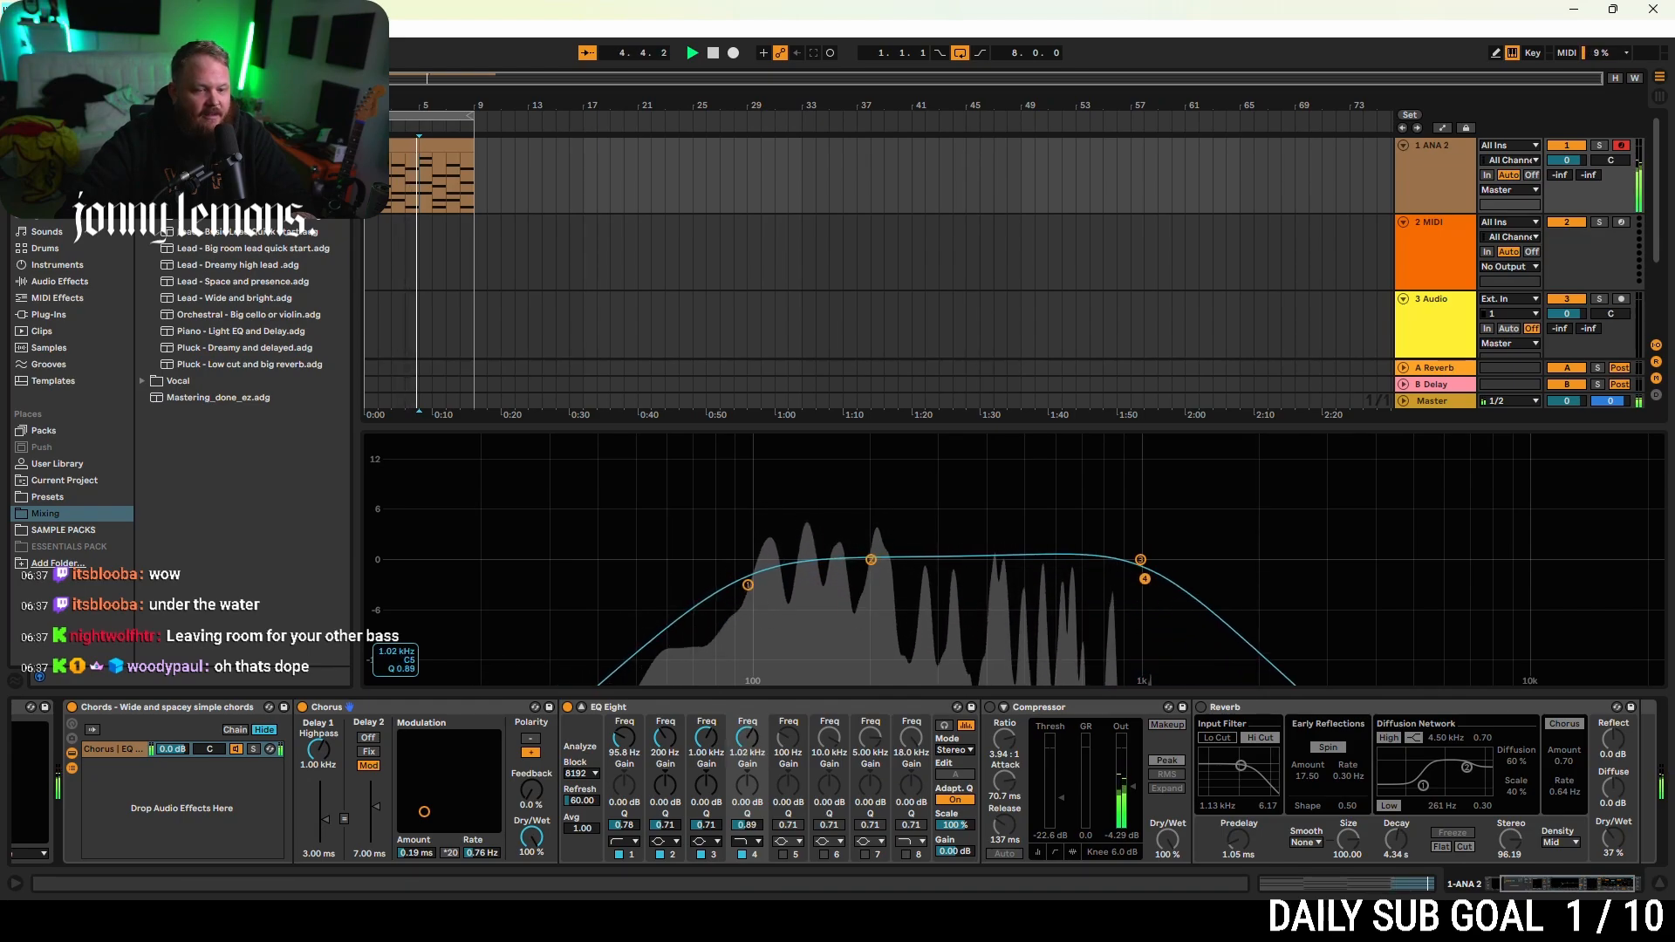
left_click_drag(1144, 579, 1244, 594)
left_click_drag(1193, 577, 1200, 584)
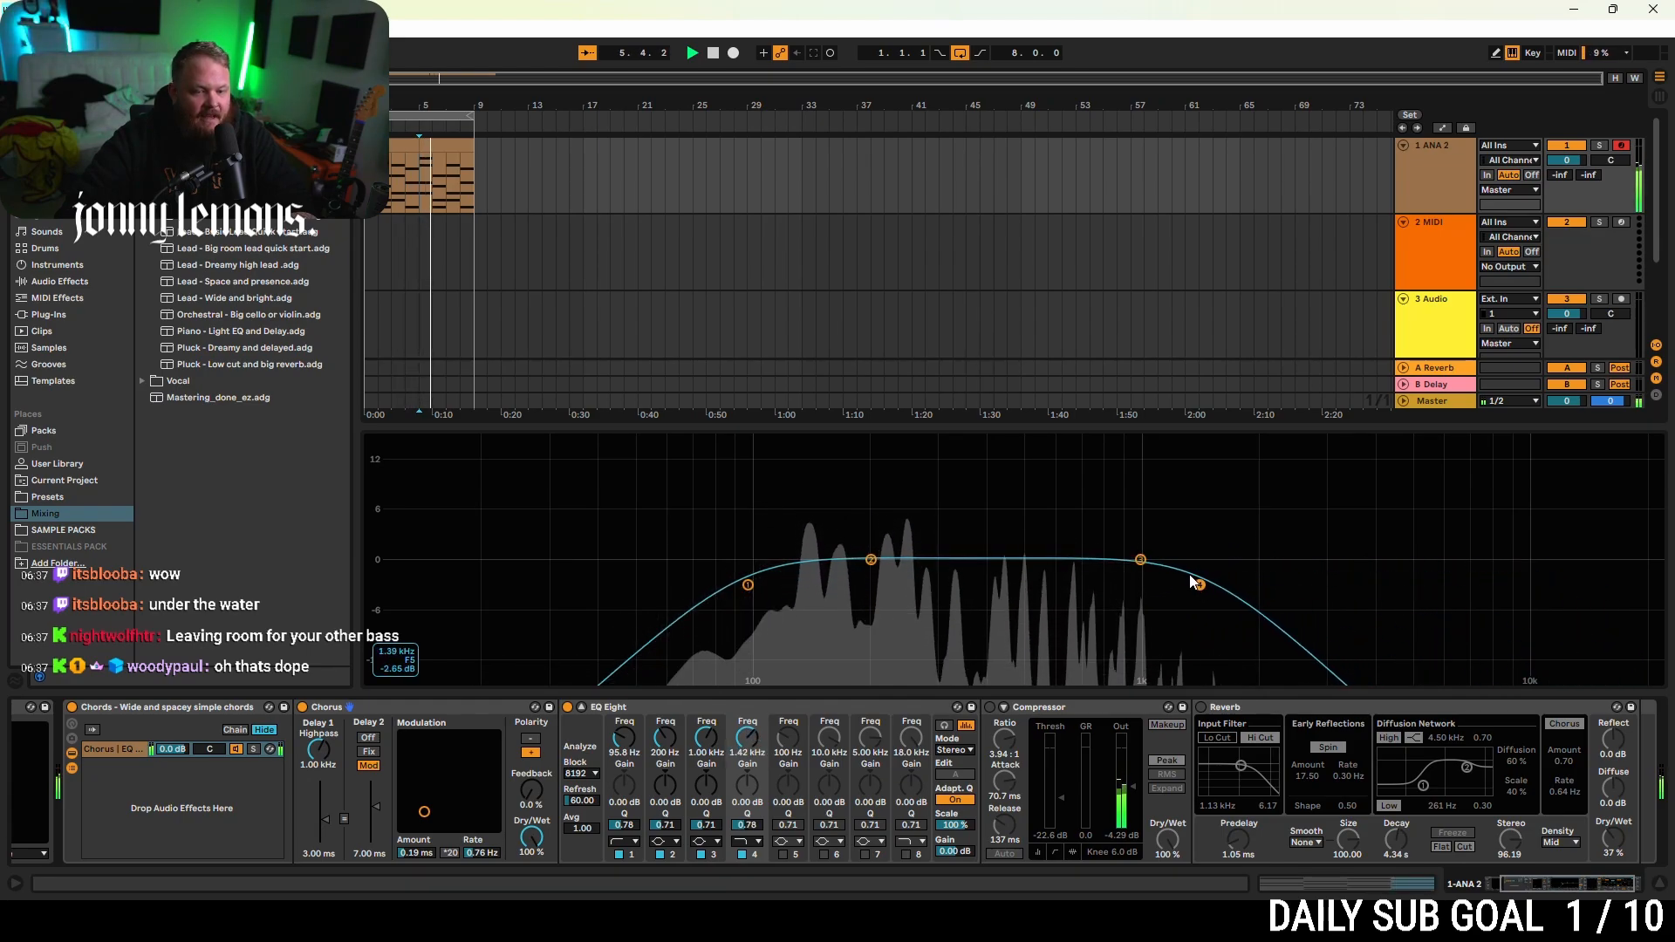
key("space")
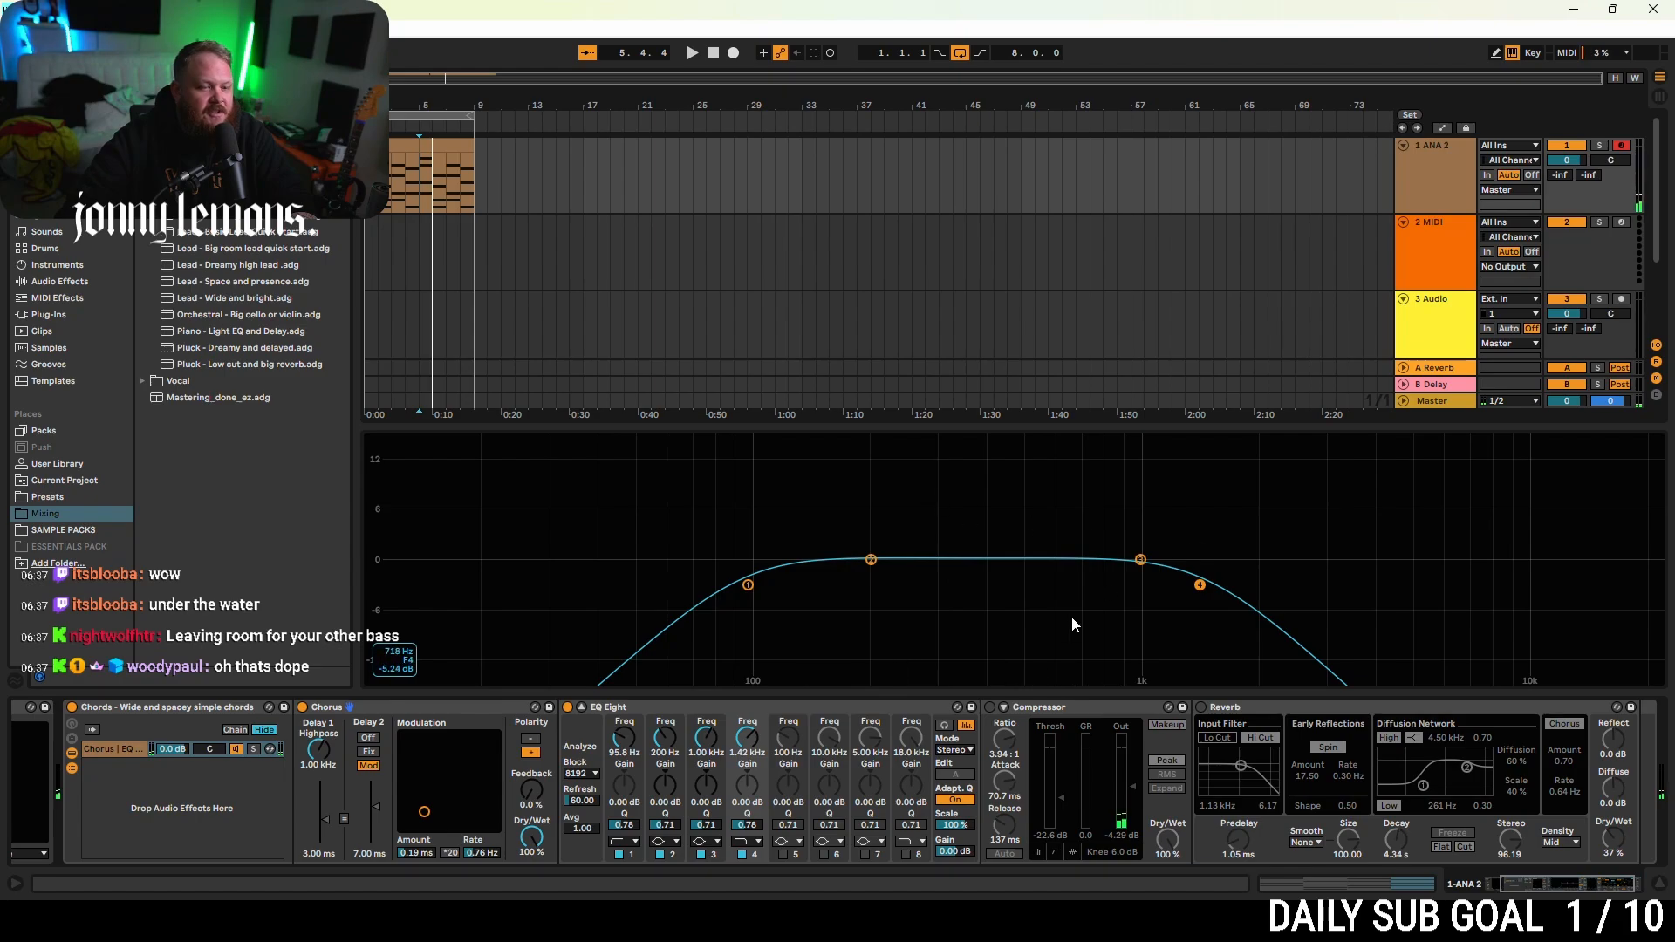
- Set the EQ Eight low cut to about 83.3 Hz and, after sweeping down to about 237 Hz, the high cut to 1.84 kHz
left_click_drag(747, 584, 727, 585)
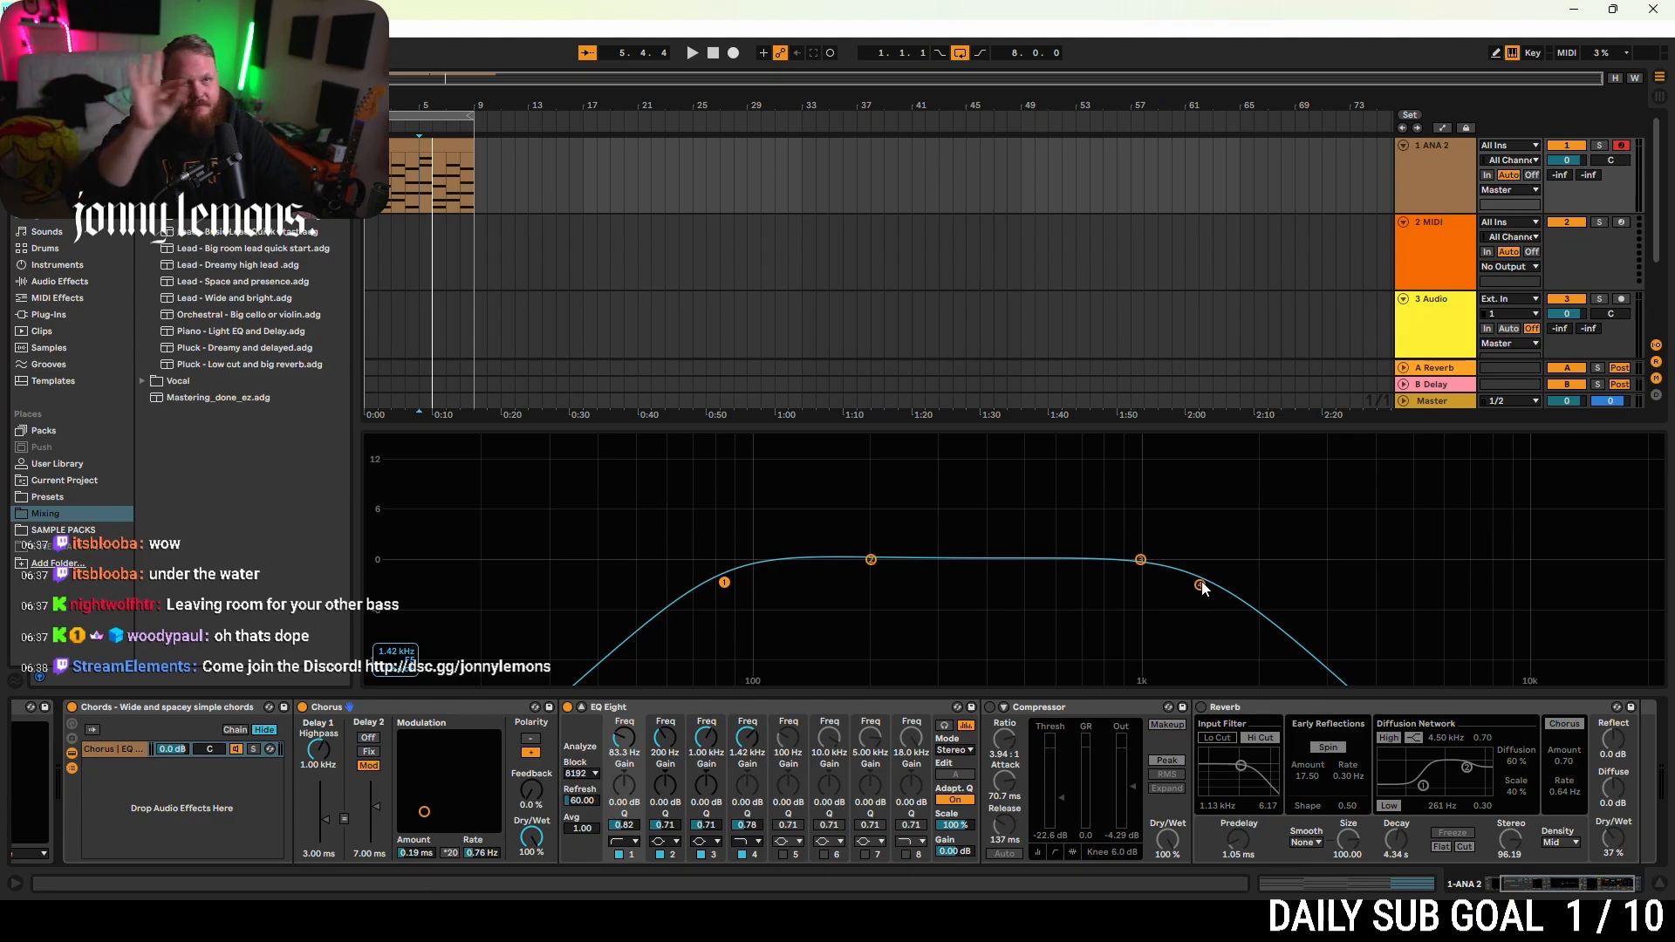
left_click_drag(1201, 581, 1068, 579)
key("space")
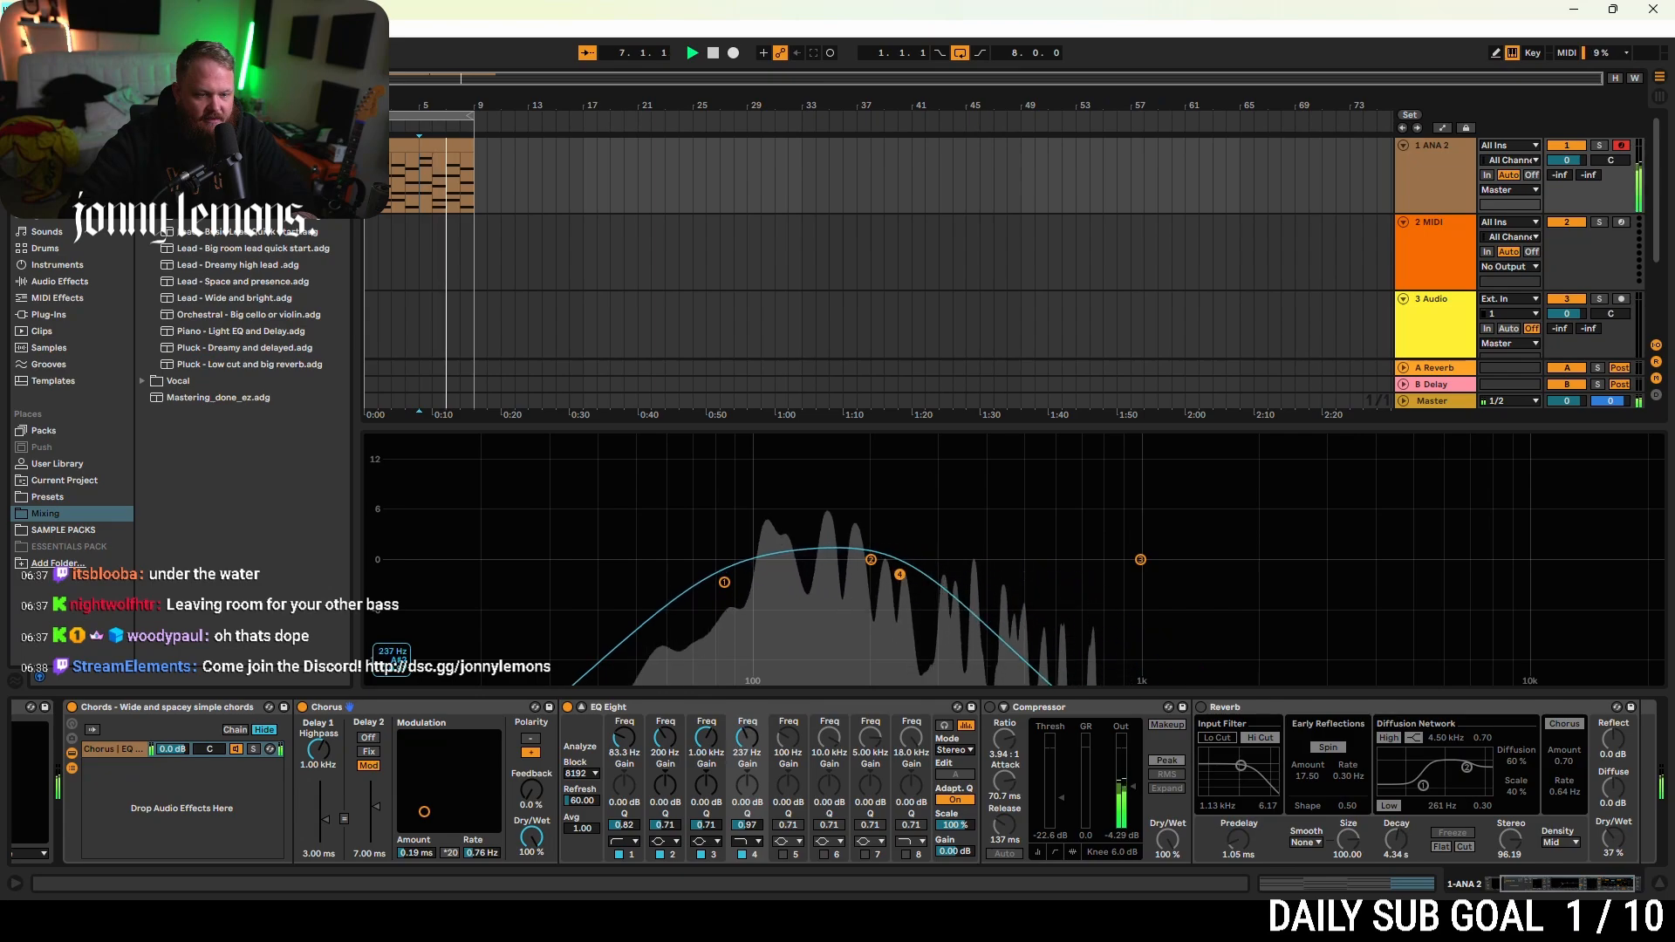
left_click_drag(899, 574, 1245, 590)
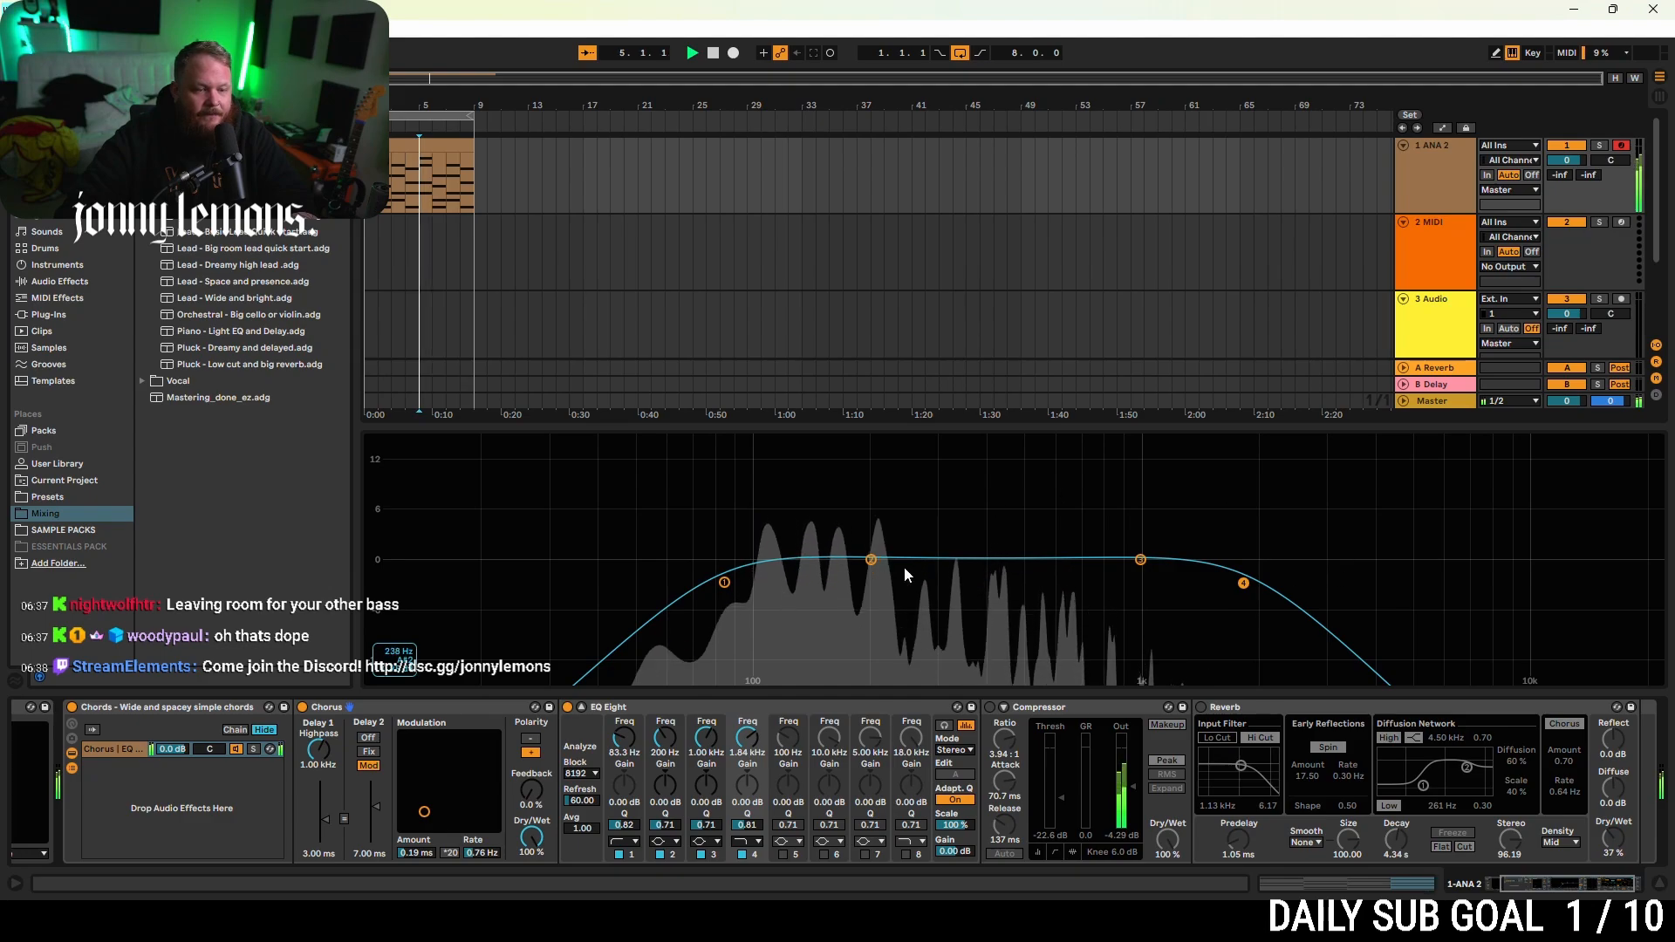
- Audition EQ Eight band 2 with a 15 dB boost near 127 Hz and settle it as a -3.59 dB cut at 137 Hz
left_click_drag(872, 561, 807, 557)
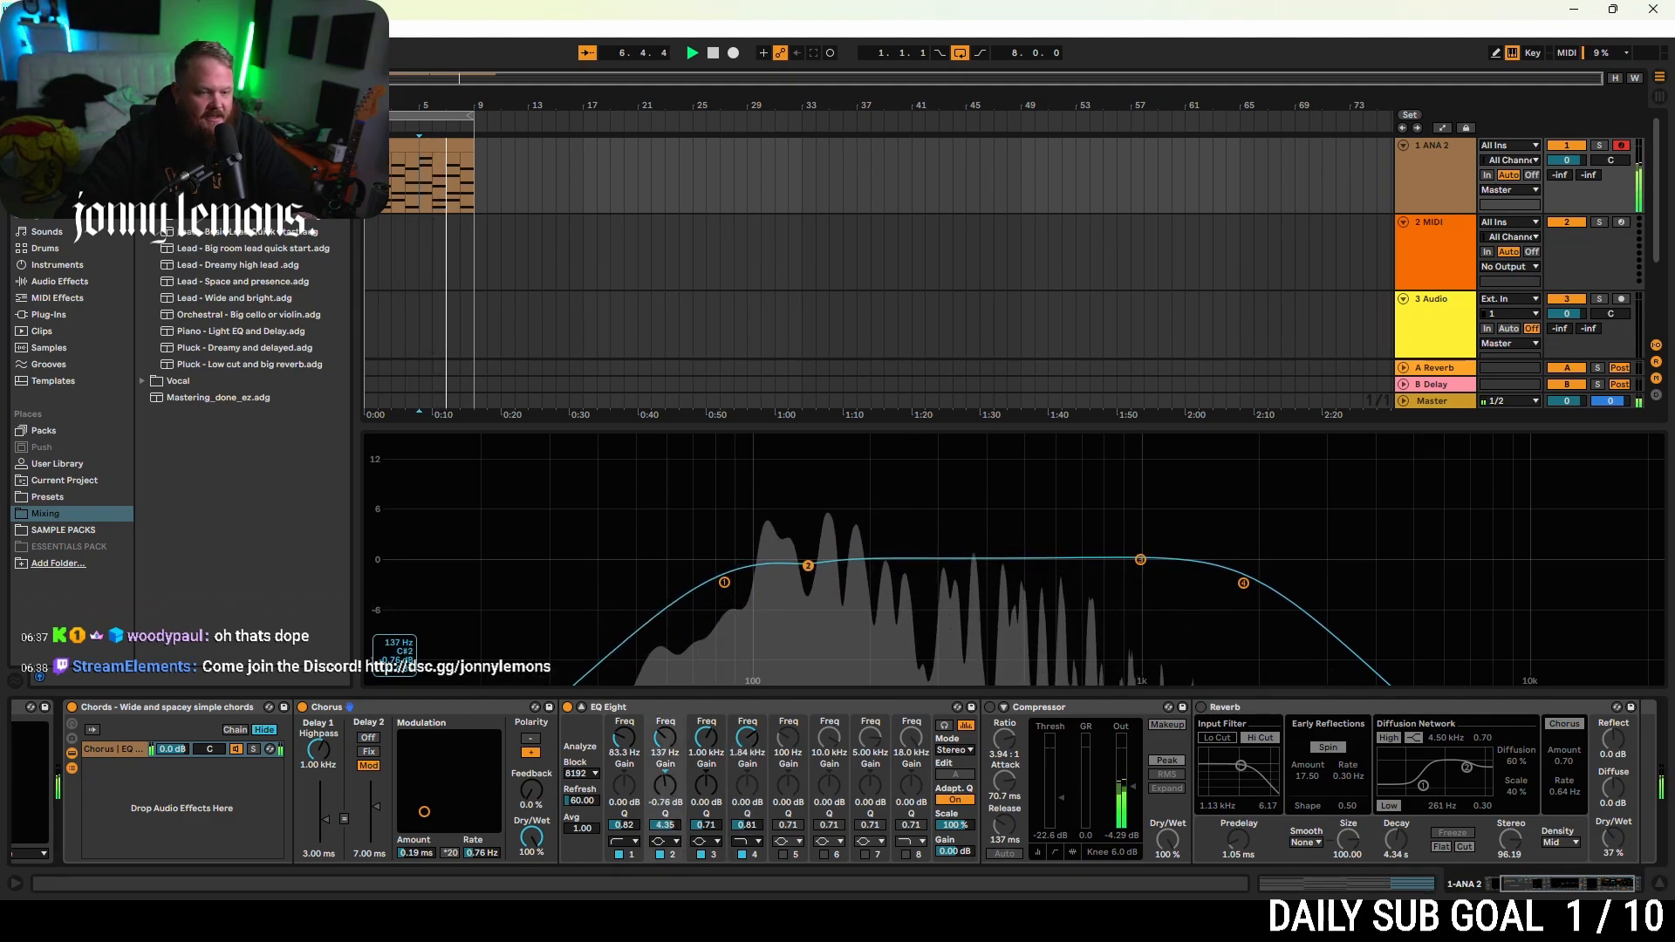
left_click_drag(807, 565, 791, 582)
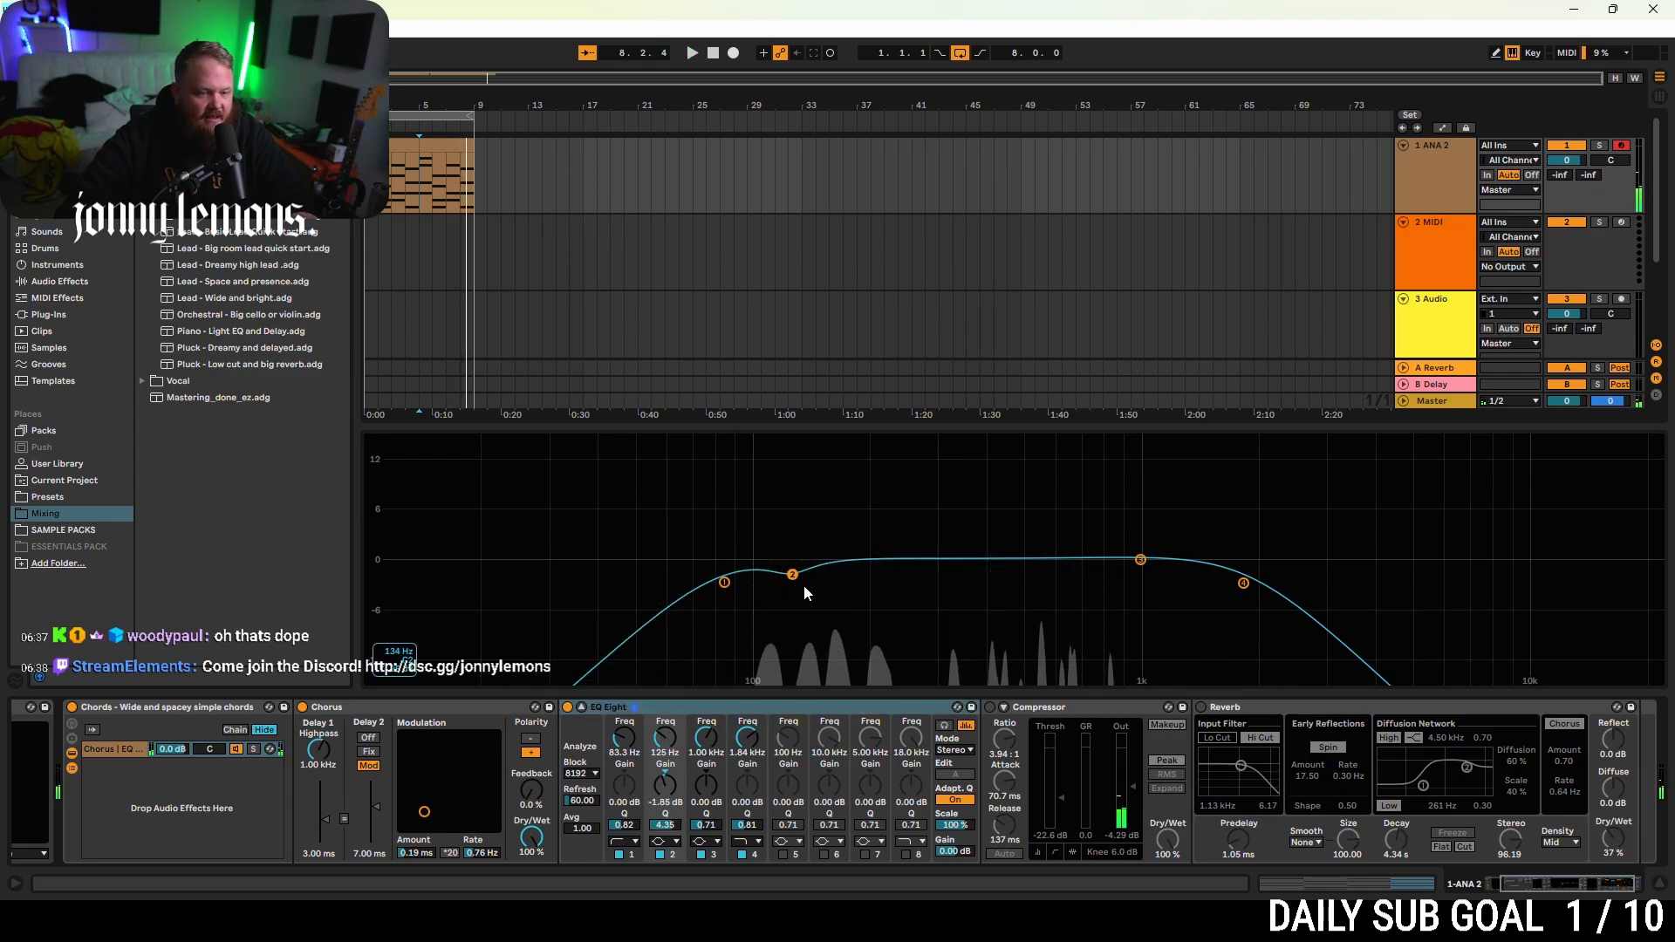
key("space")
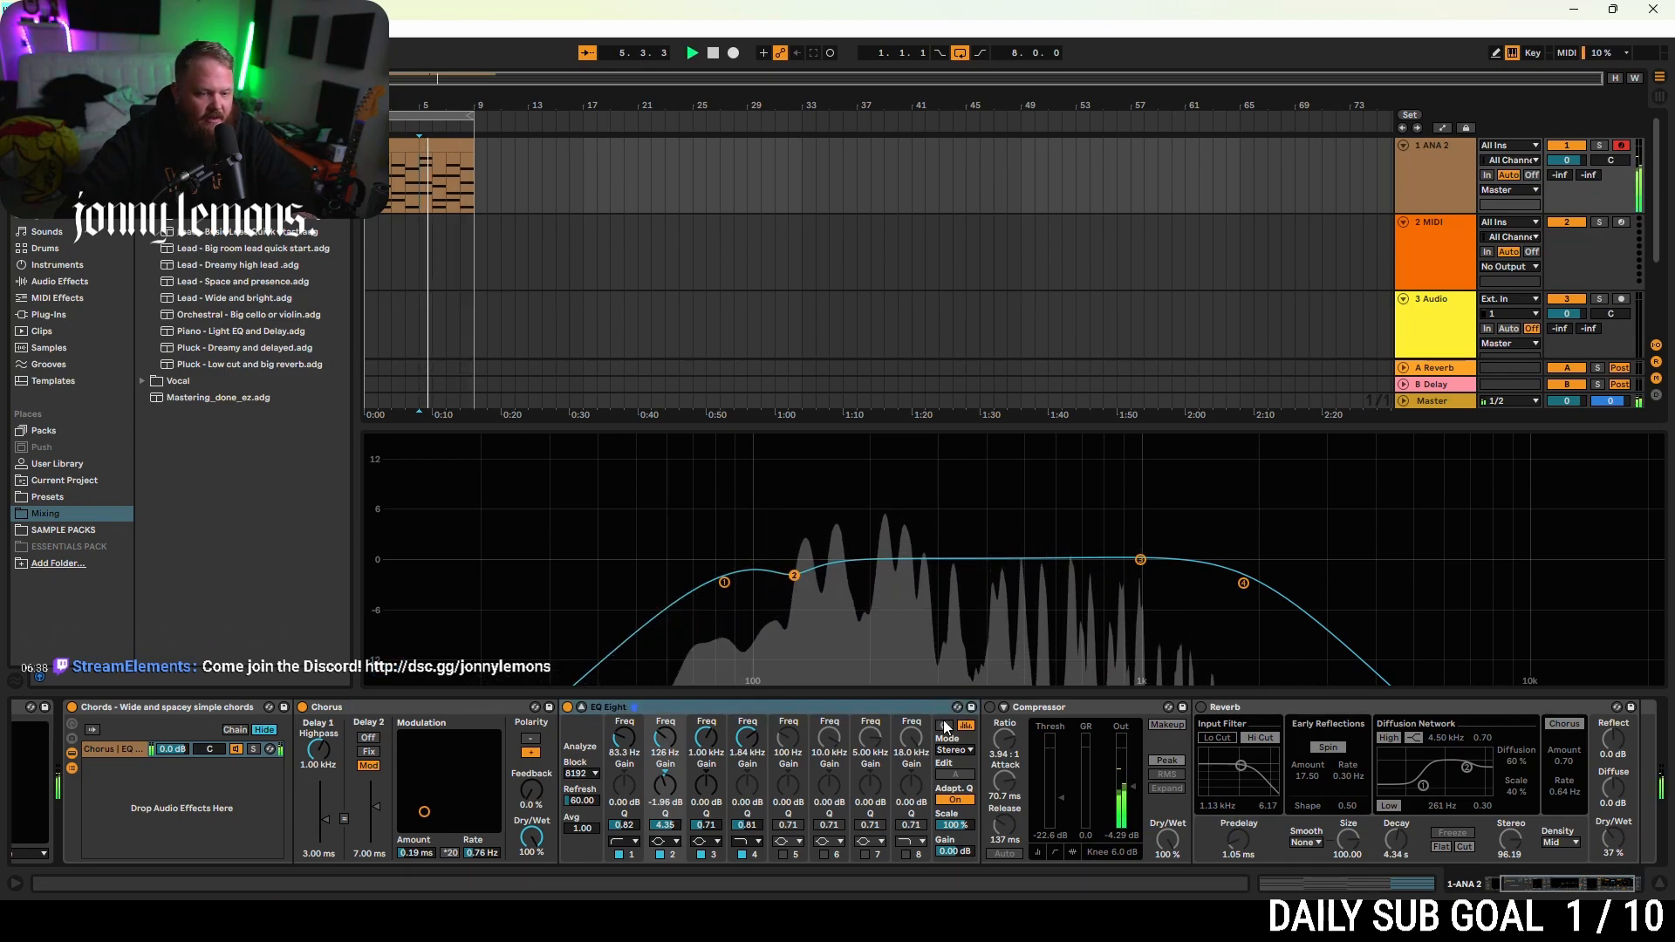
left_click(945, 727)
left_click_drag(794, 575, 794, 439)
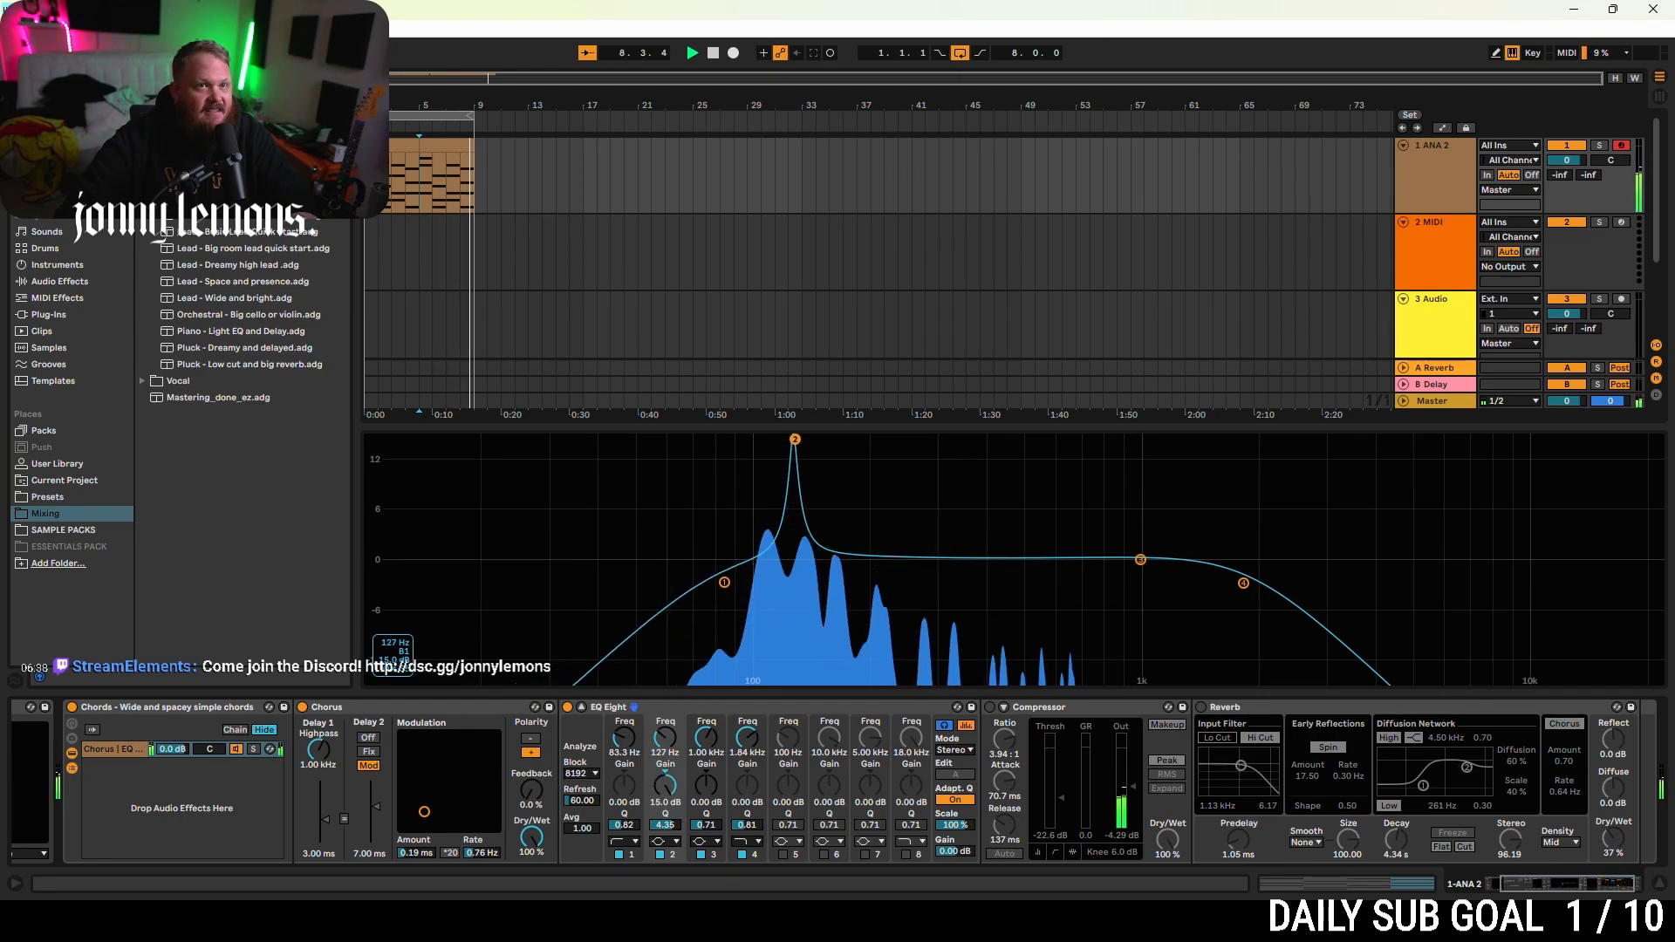
left_click_drag(794, 439, 807, 588)
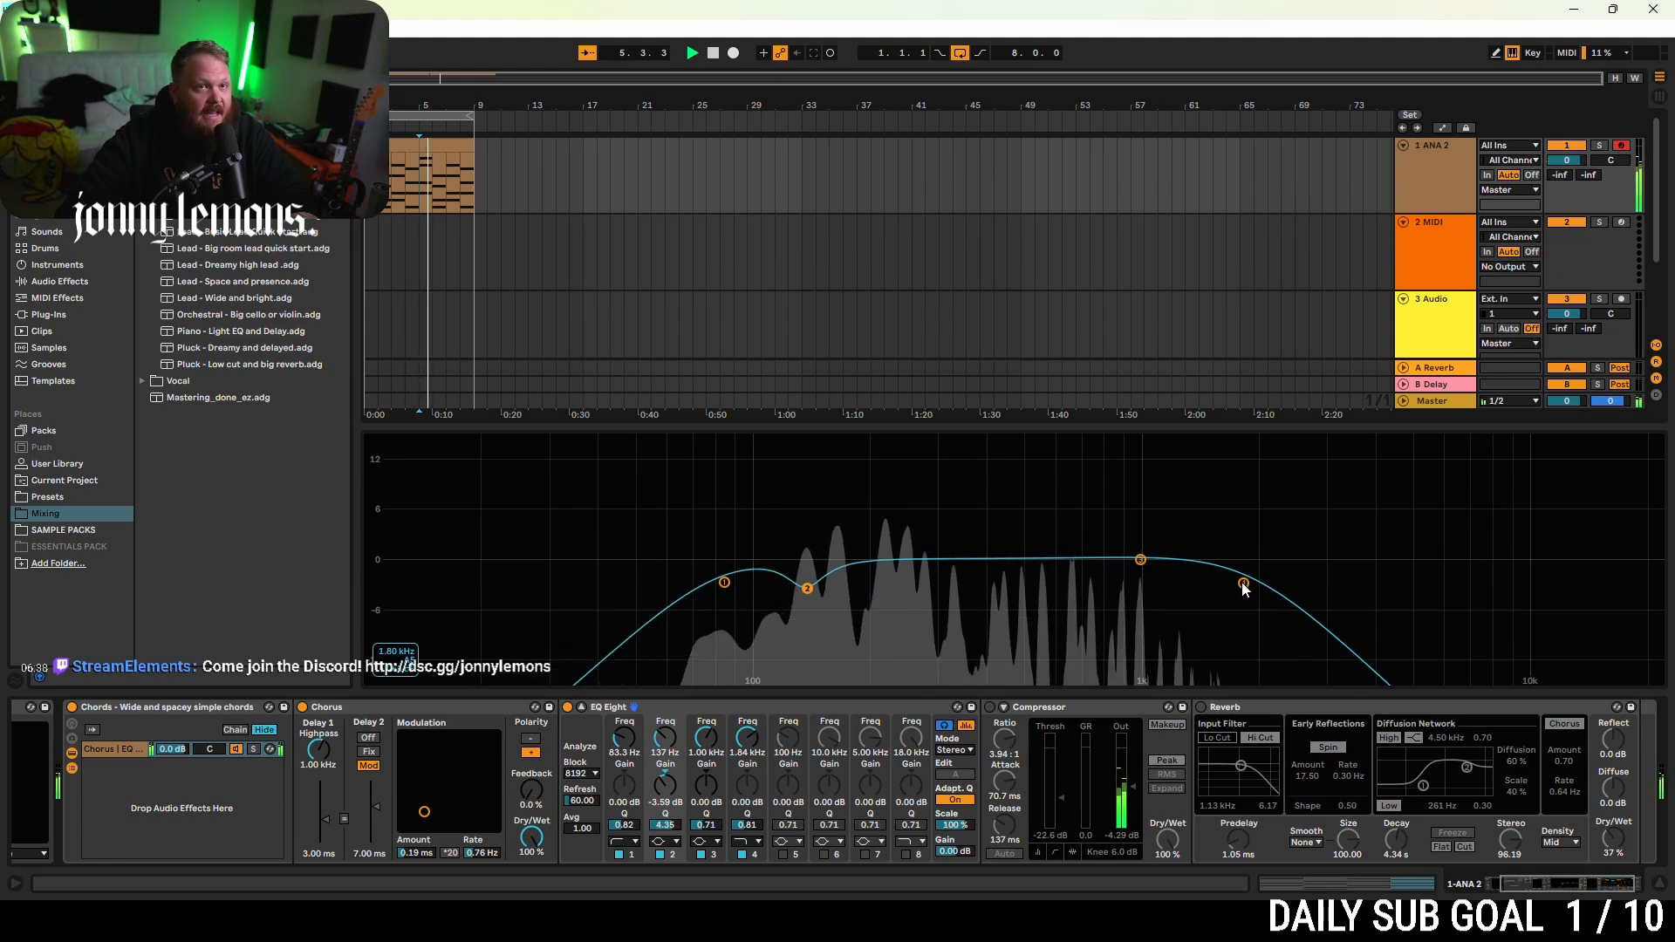
- Raise the EQ Eight high cut to about 2.25 kHz and collapse the enlarged EQ display
left_click_drag(1243, 583, 1276, 585)
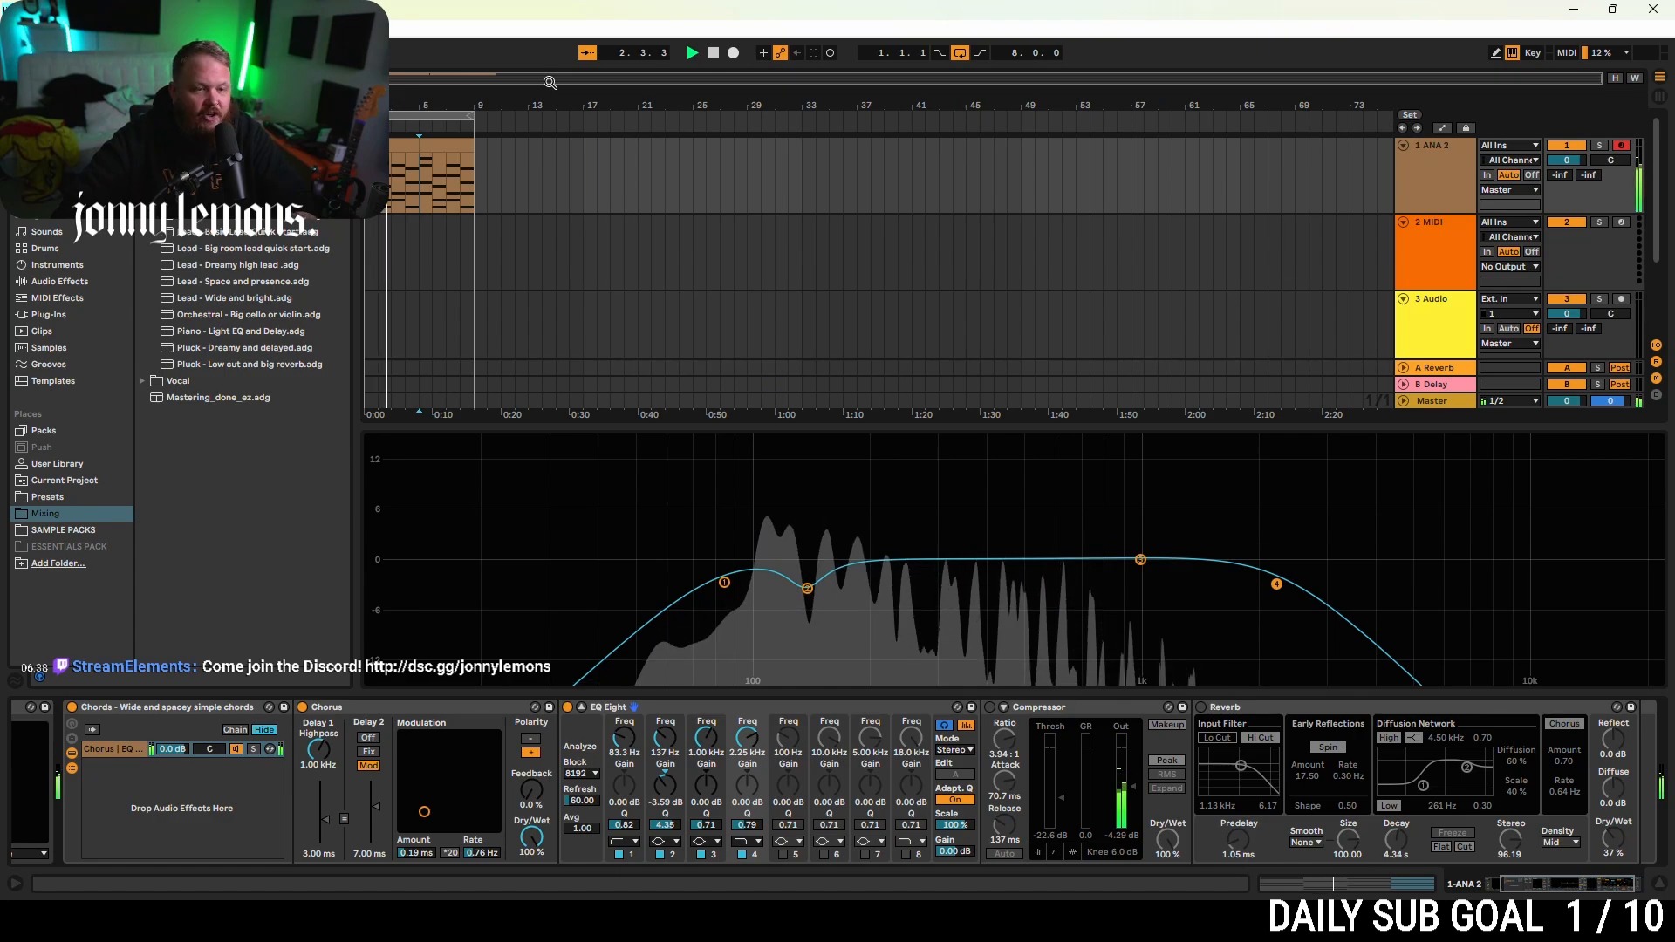
left_click(942, 727)
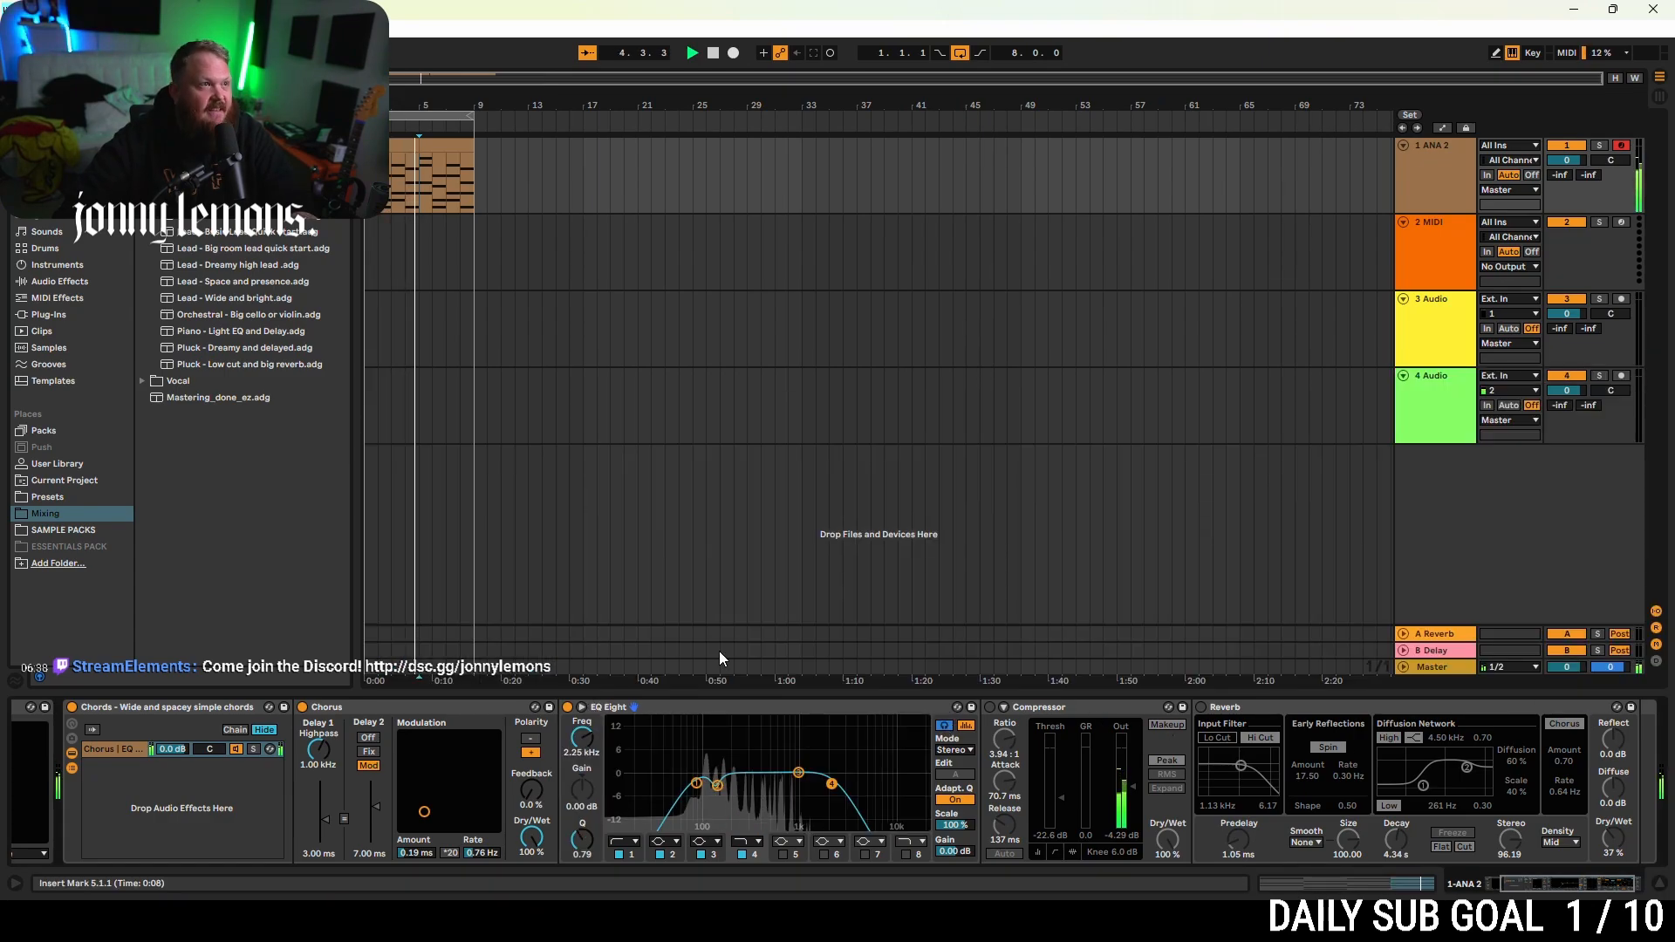
left_click(944, 725)
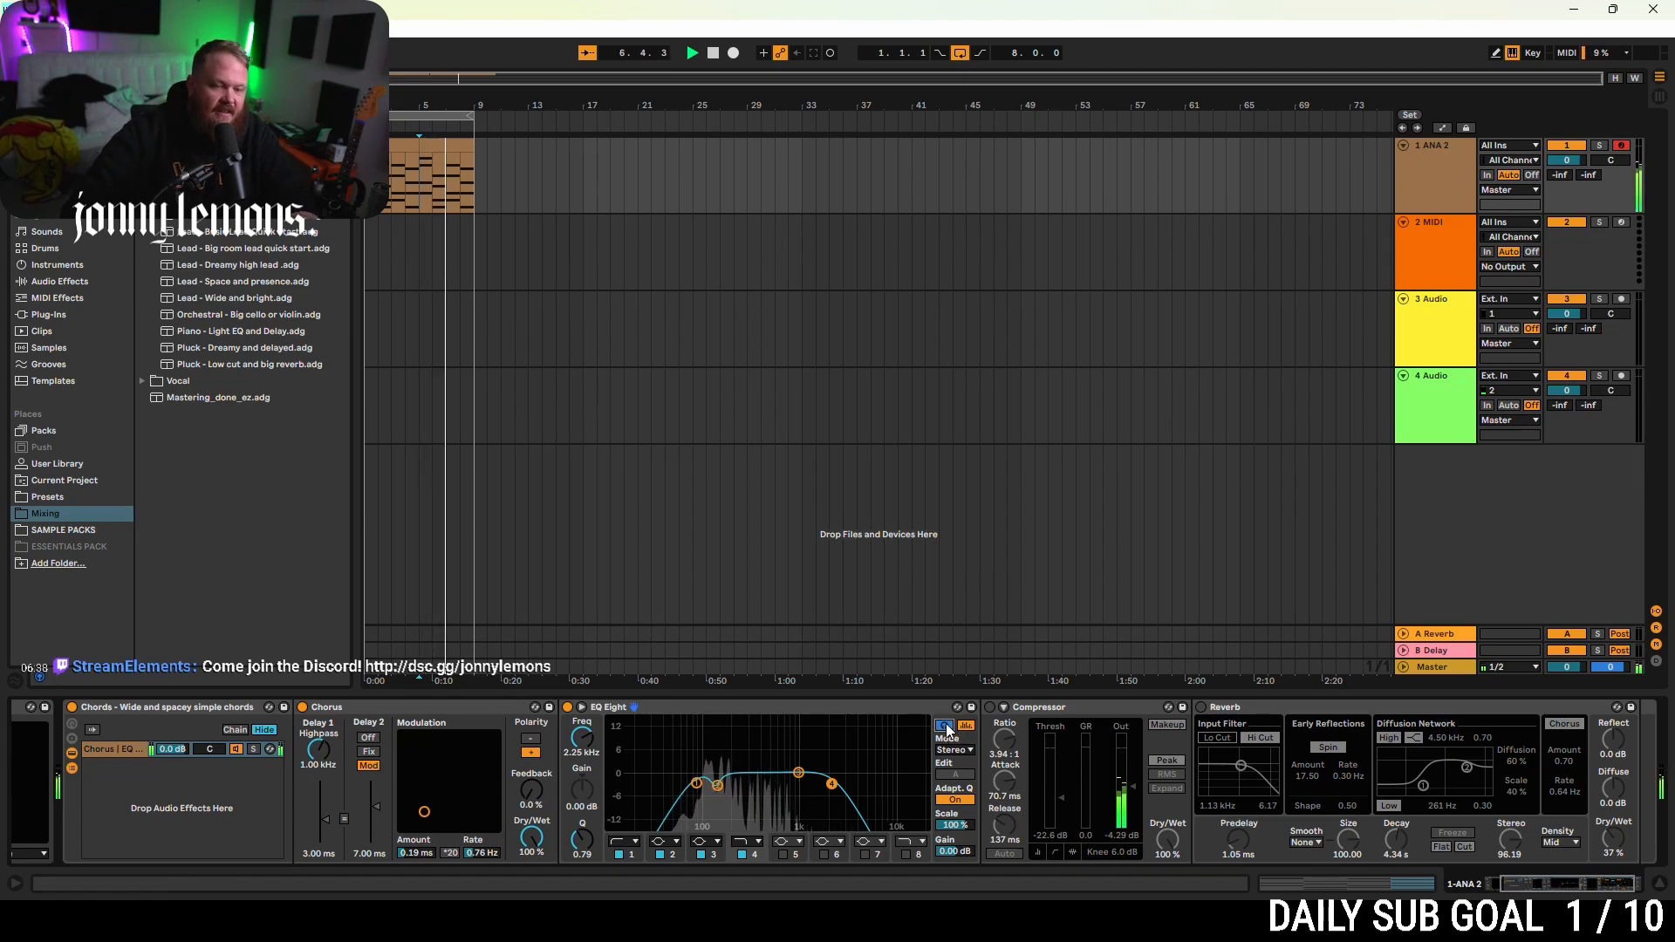
- Compare the chords with the Compressor on and off, switch it to the transfer curve view, and leave it on
left_click(990, 707)
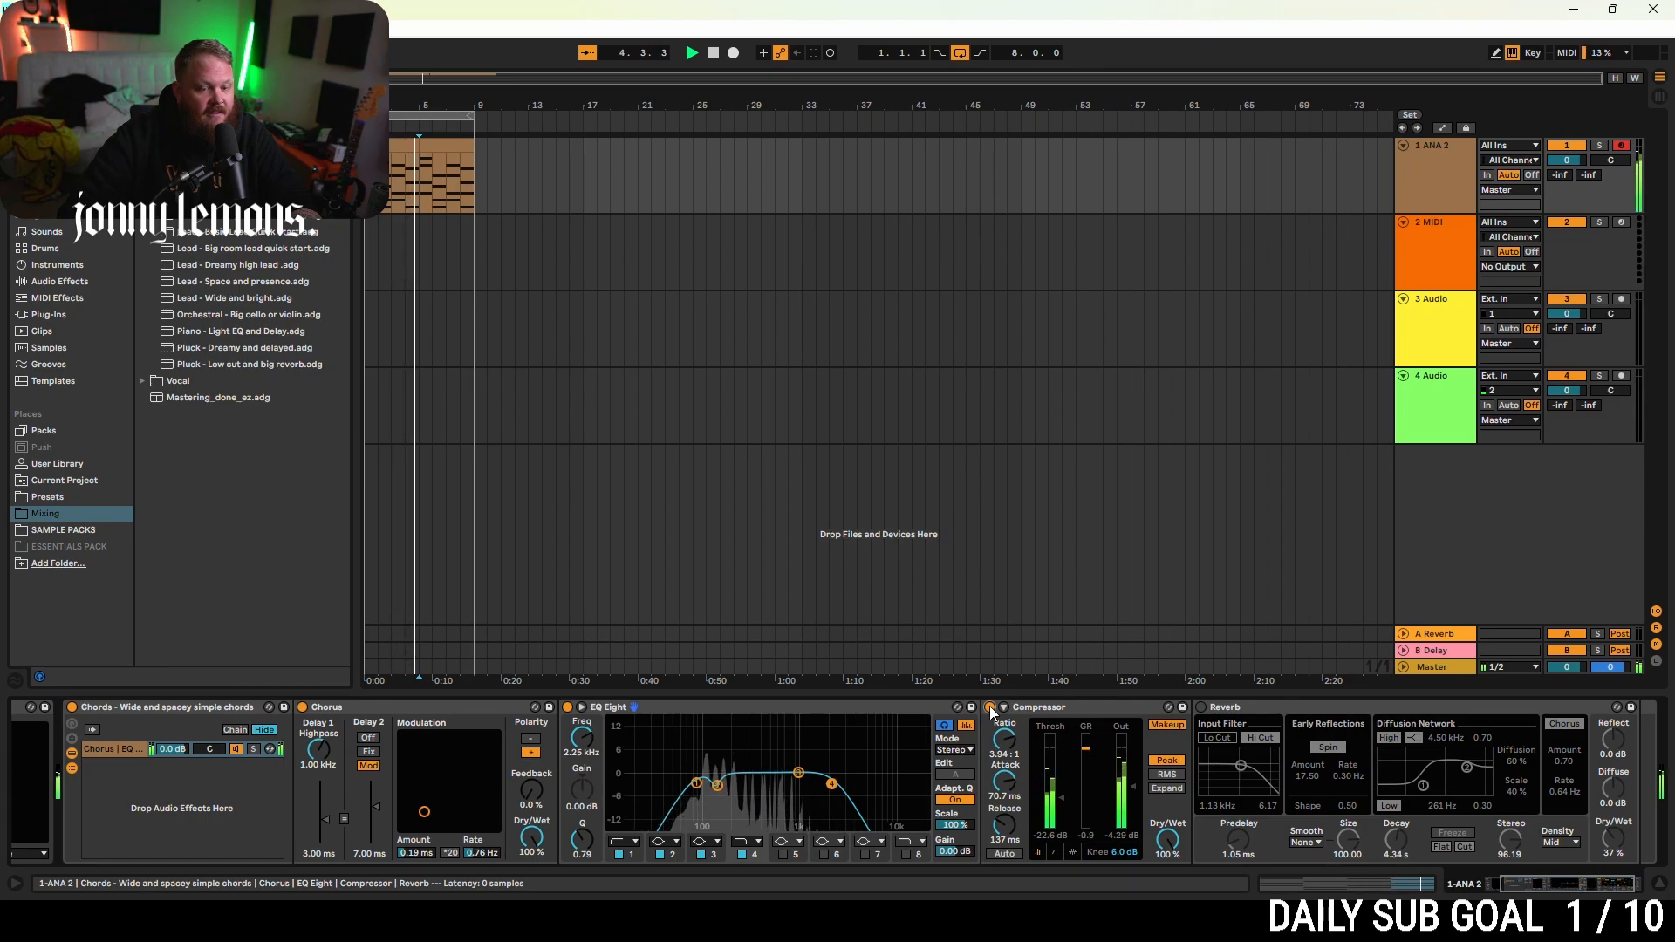
left_click(990, 709)
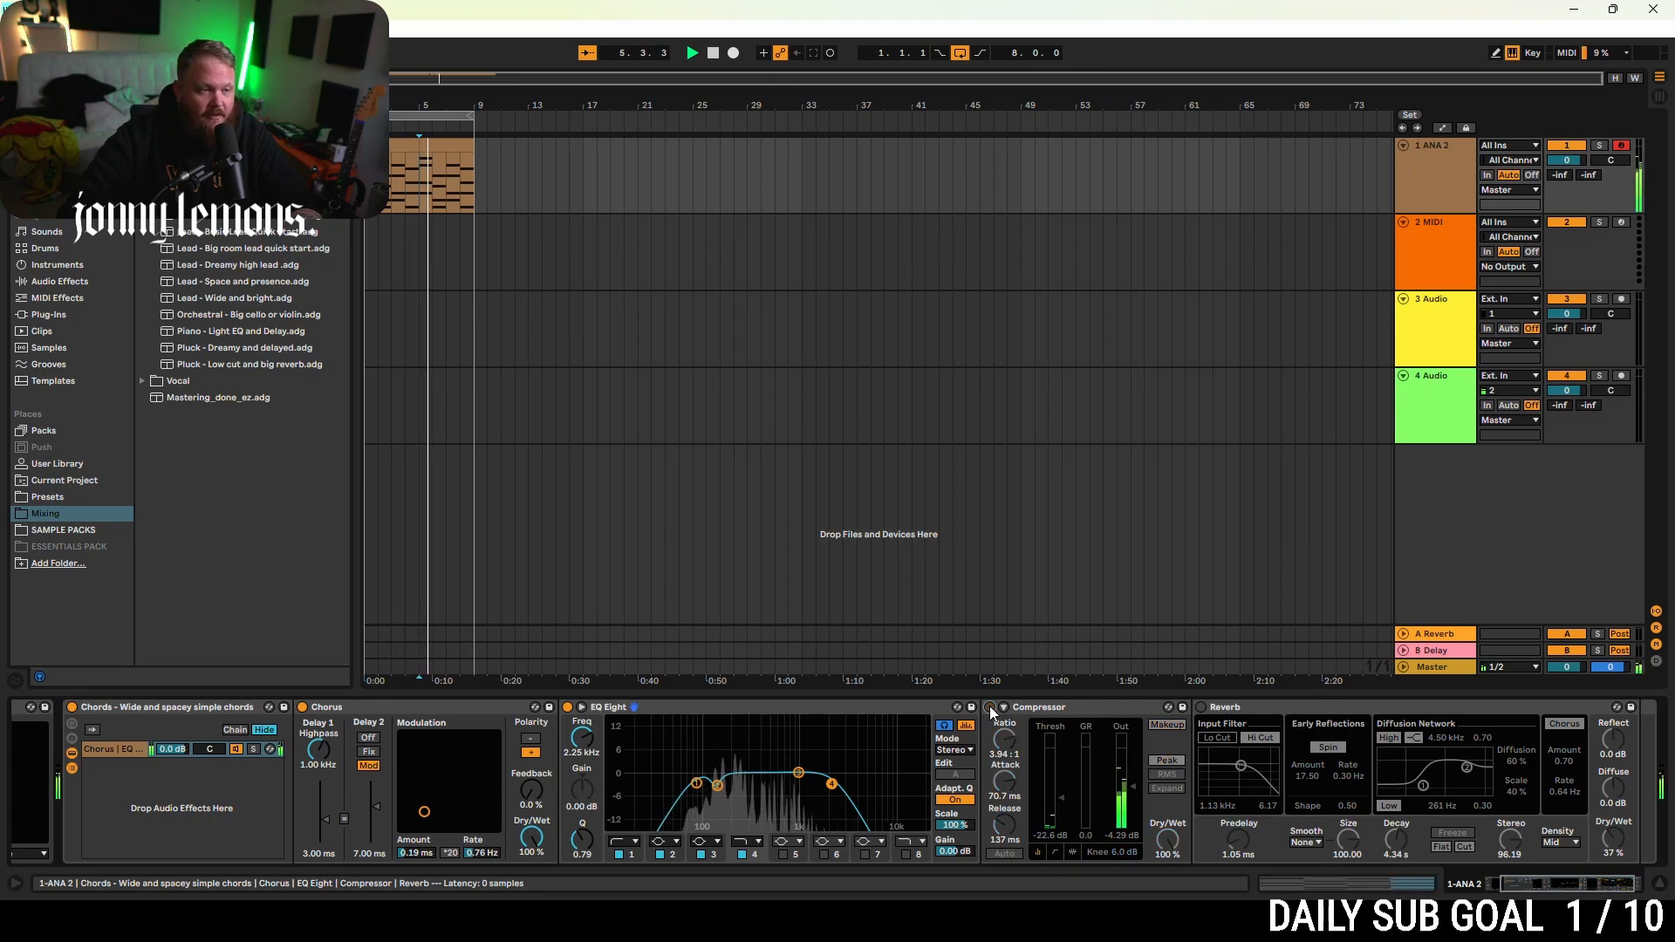
left_click(1054, 852)
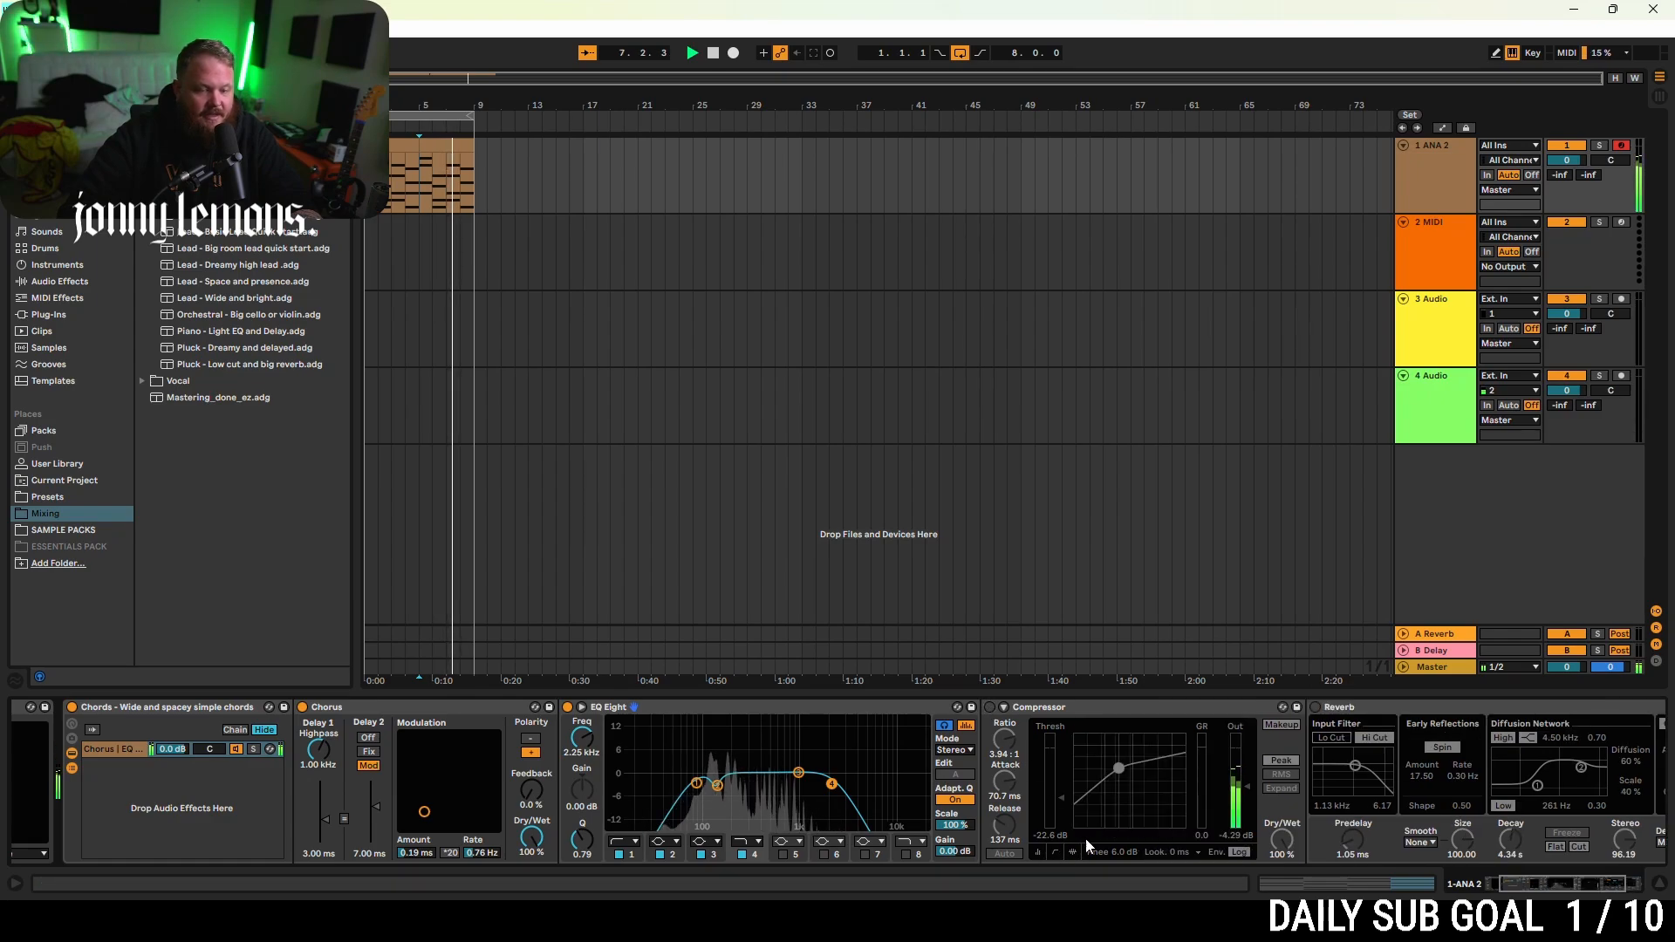
left_click(989, 707)
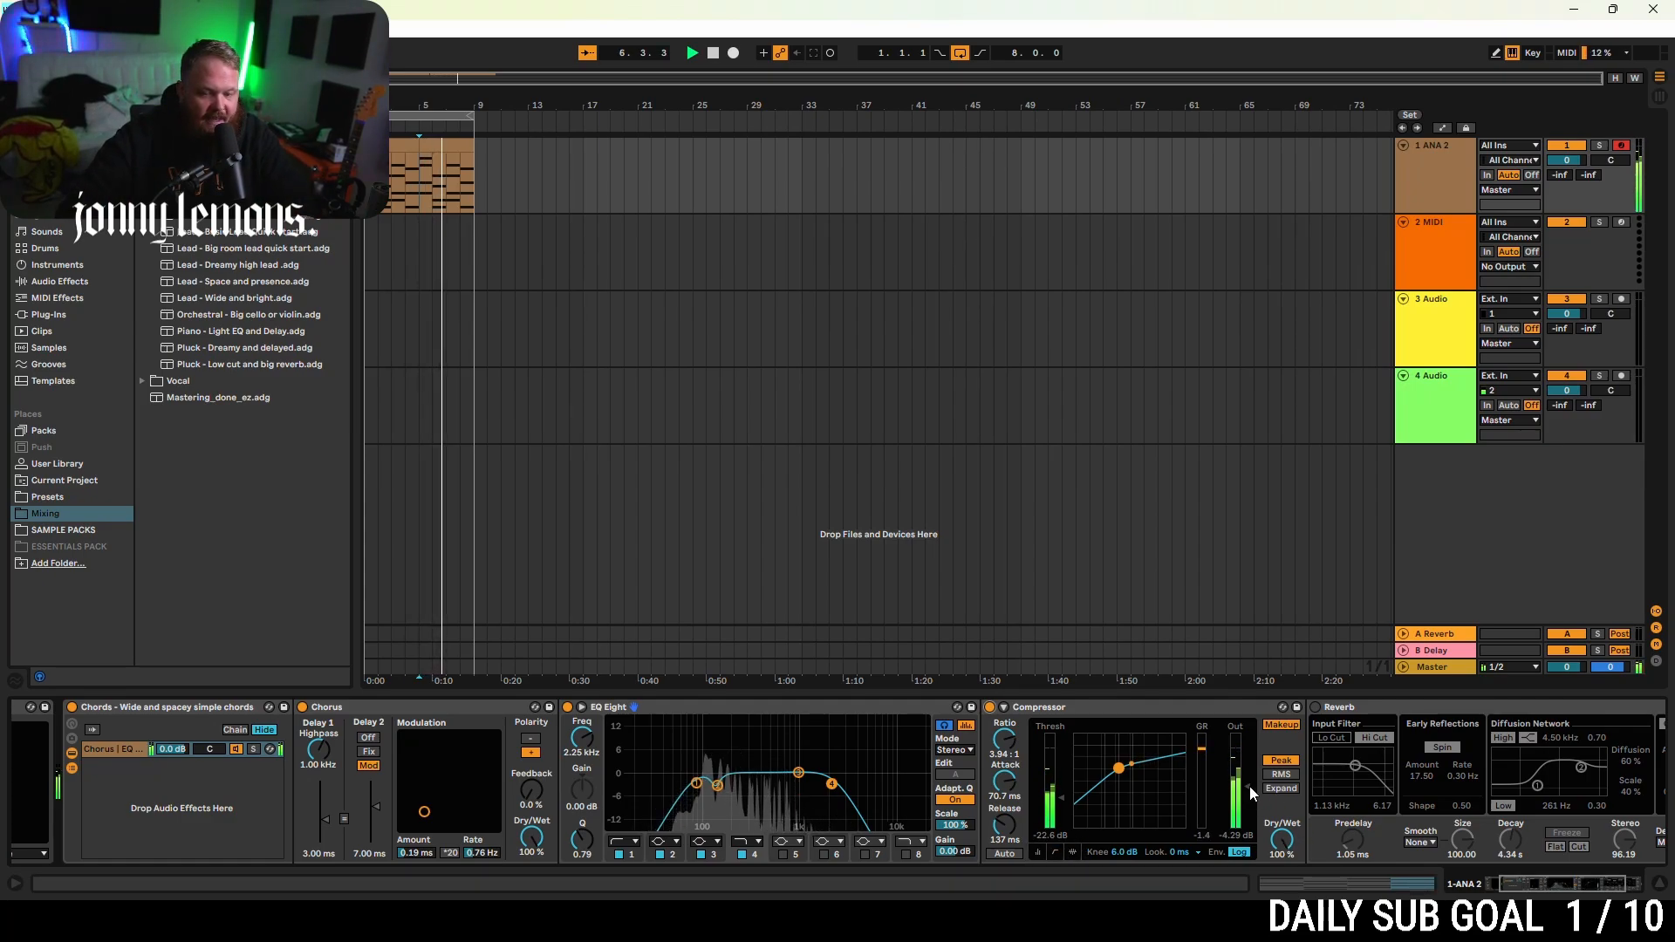
mouse_move(1250, 787)
left_mouse_down()
mouse_move(1249, 771)
mouse_move(1249, 787)
left_mouse_up()
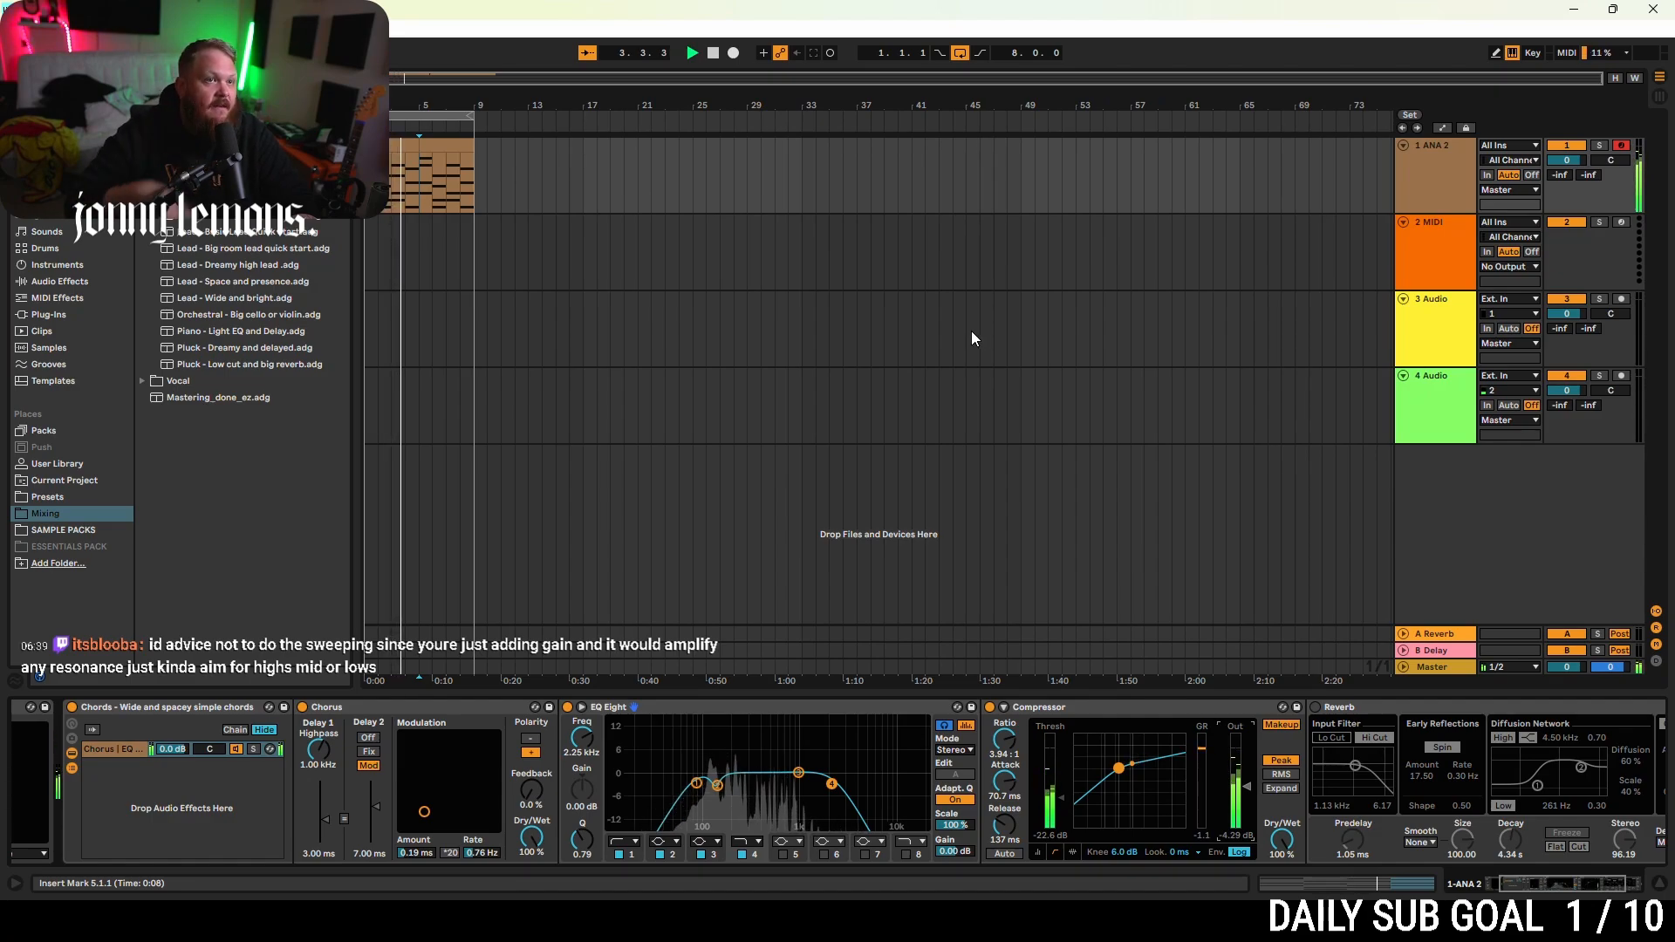
- Stop playback, reselect the ANA 2 track, and review the EQ Eight curve in its enlarged display
left_click(801, 311)
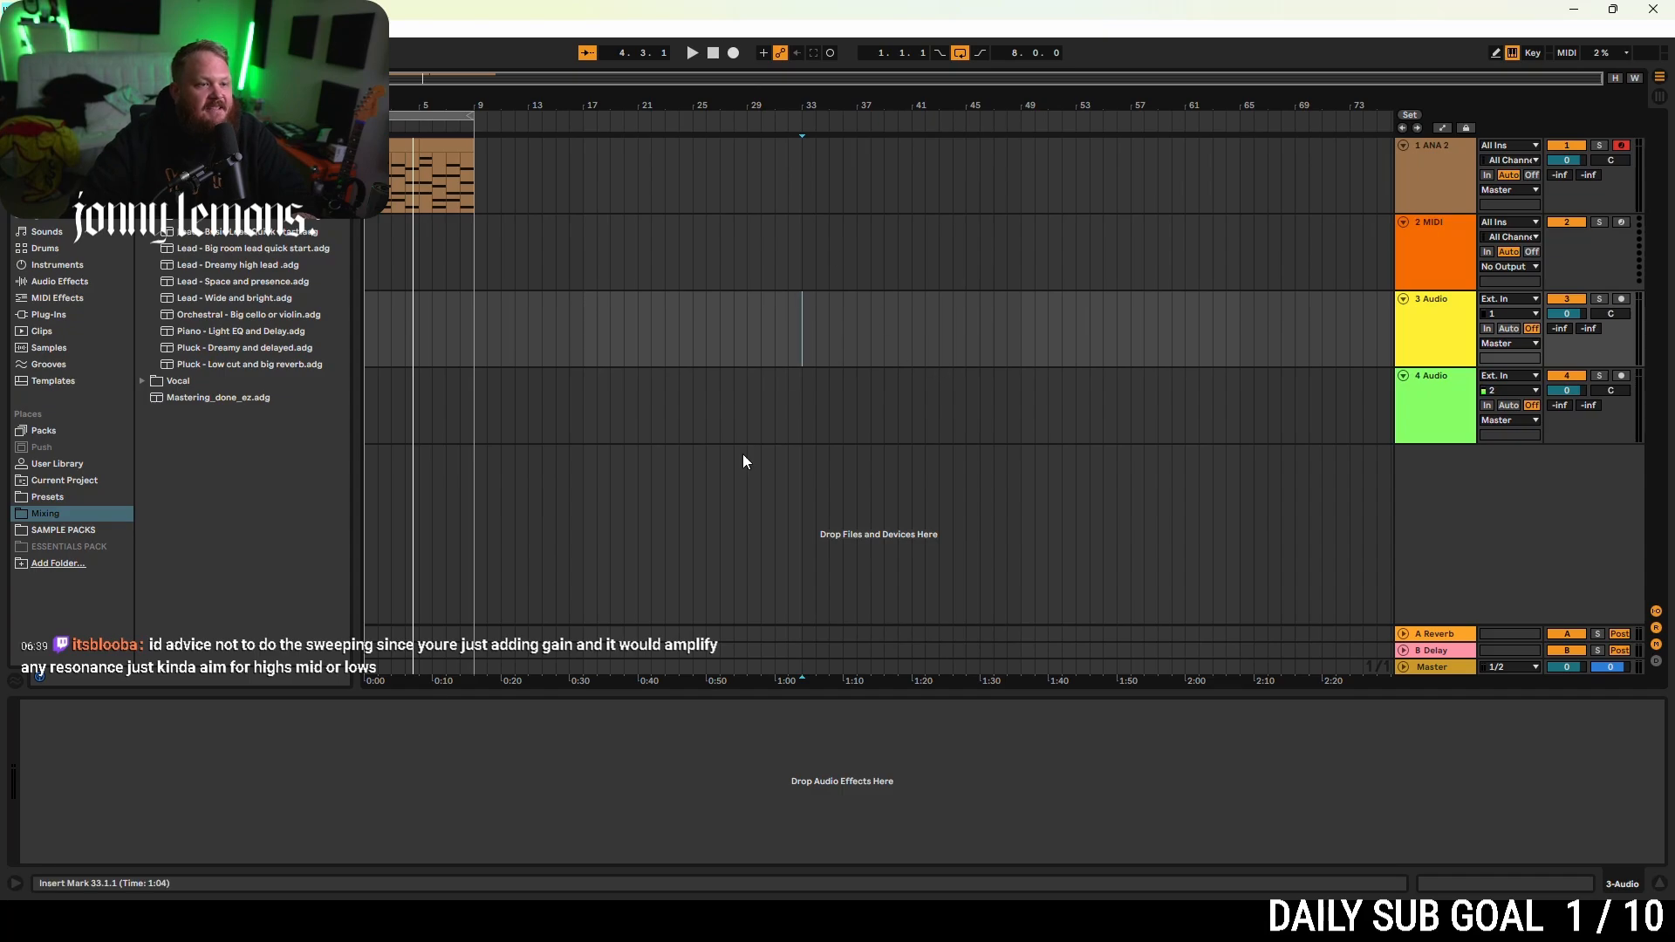
left_click(1416, 181)
left_click(580, 707)
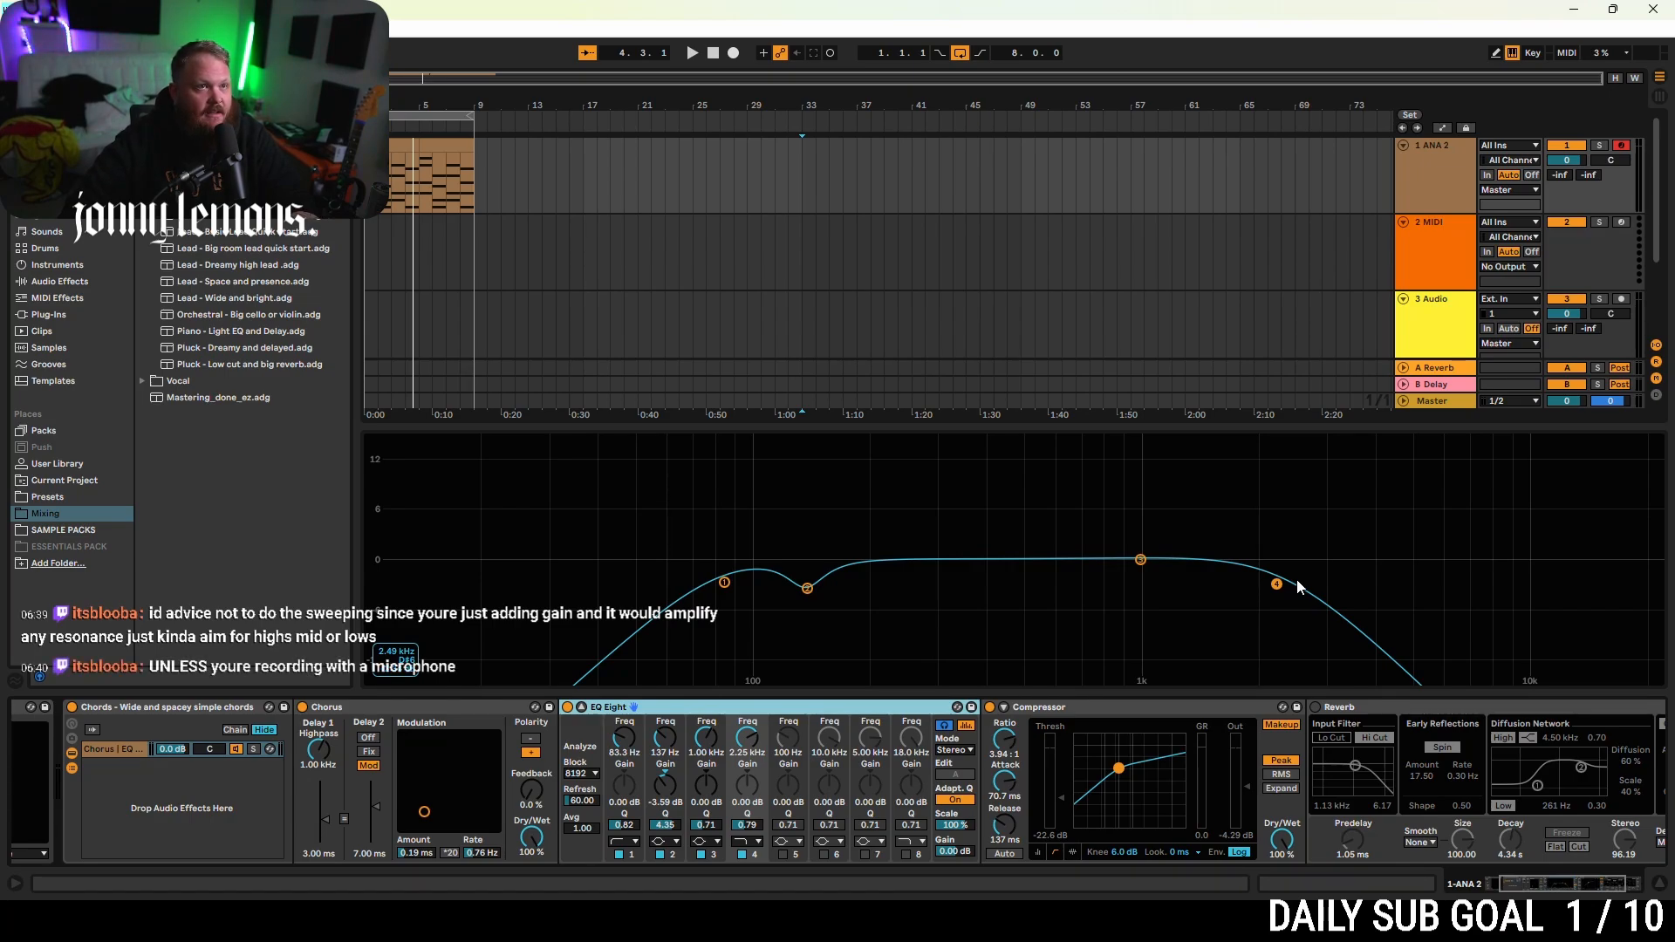
left_click(943, 728)
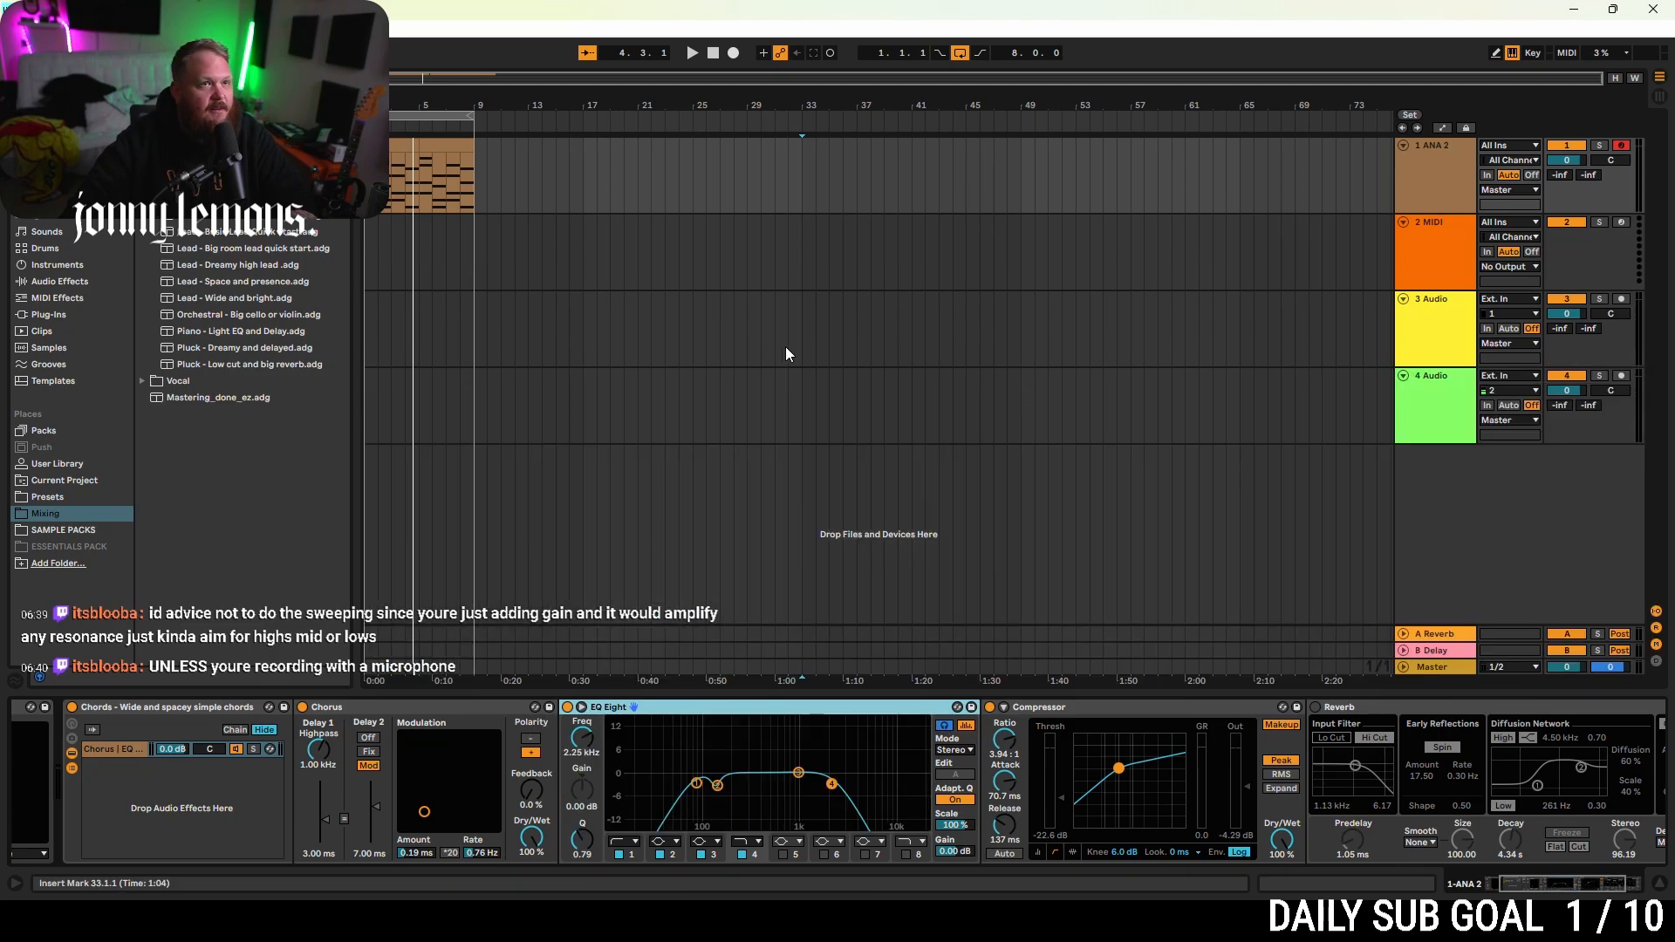
- Play the loop and switch on the Reverb at the end of the chords rack
key("space")
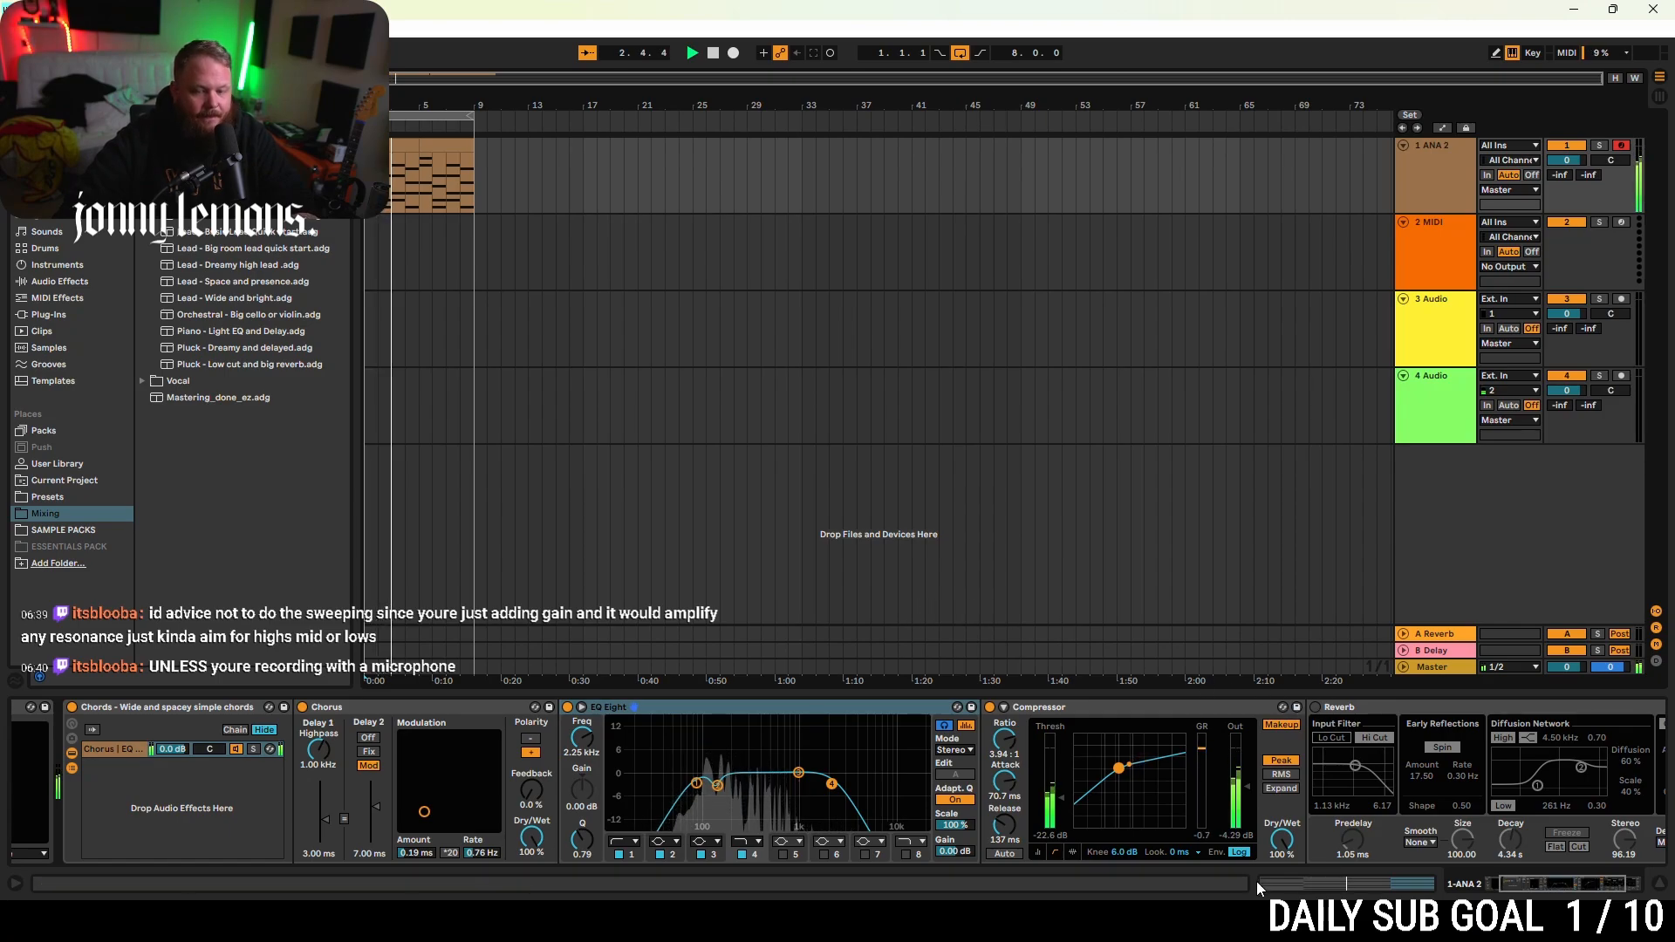
scroll(1311, 793, "right", 3)
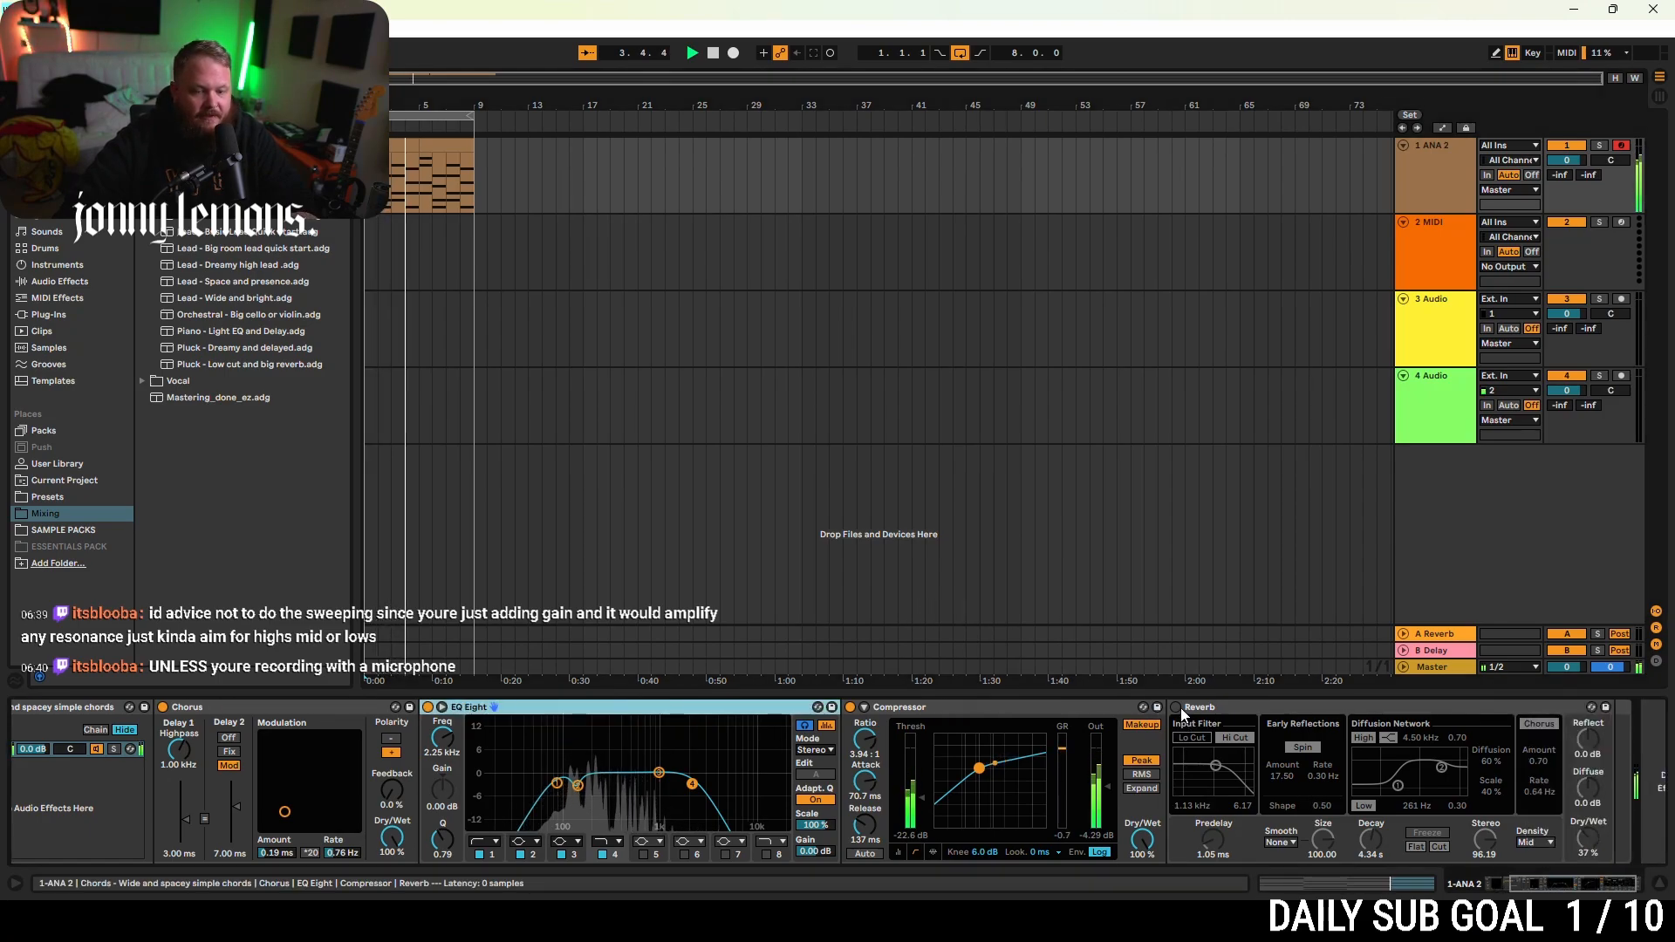
left_click(1175, 708)
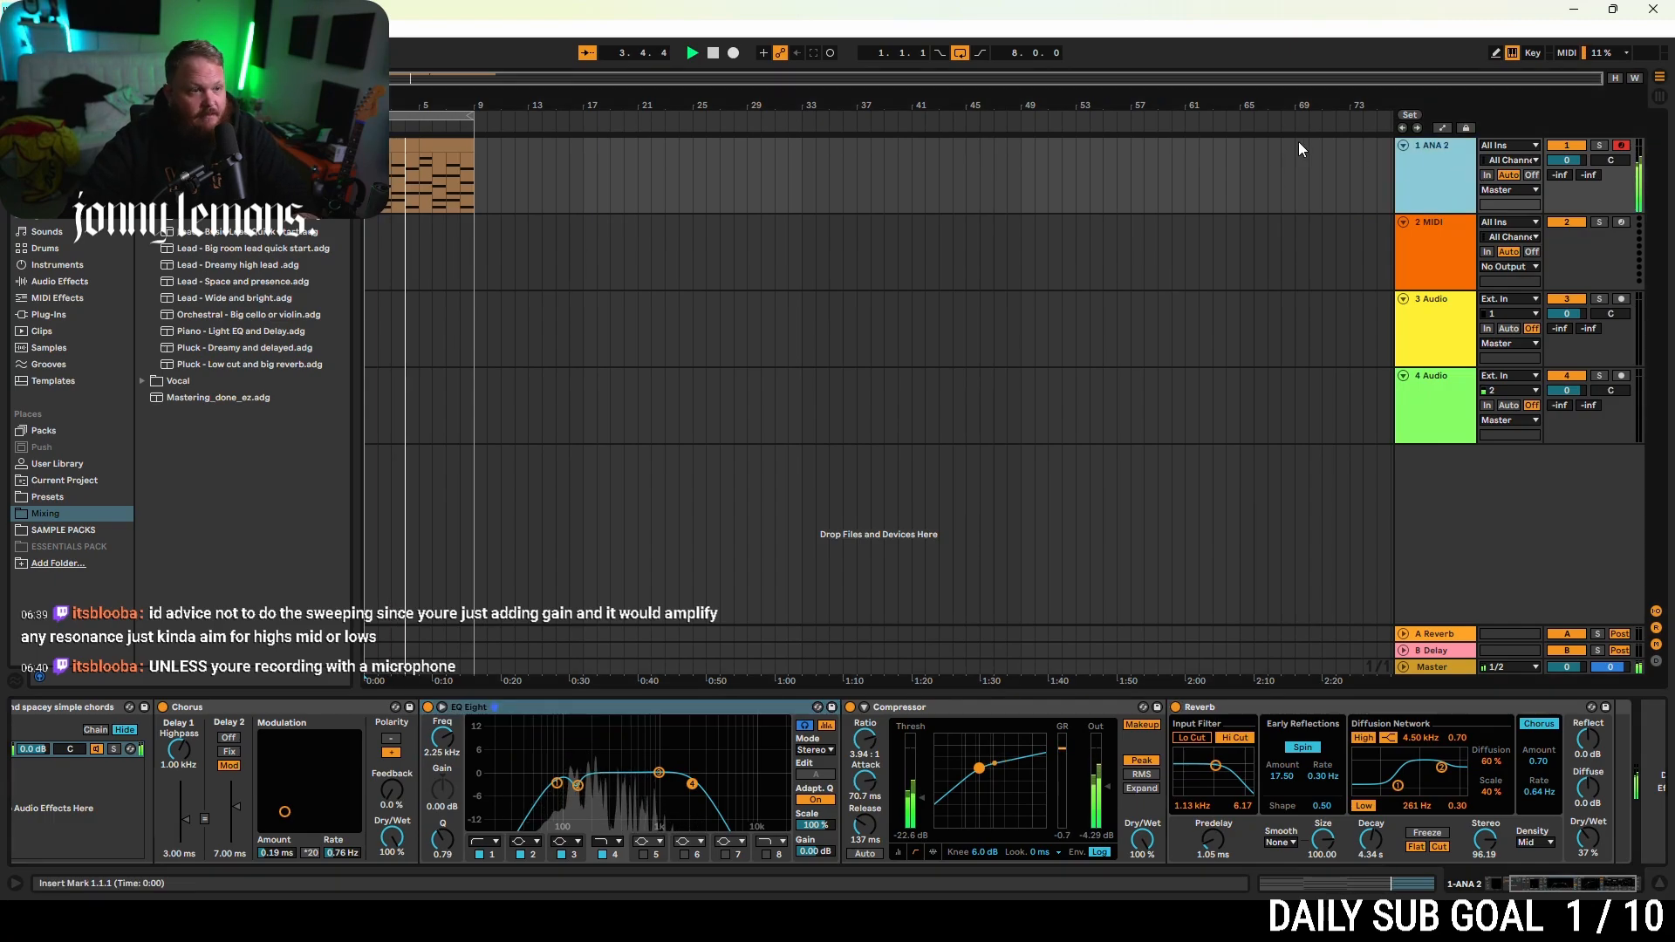
- Stop playback, look through the full effects chain on the ANA 2 track, and play the chords from the start
left_click(1457, 192)
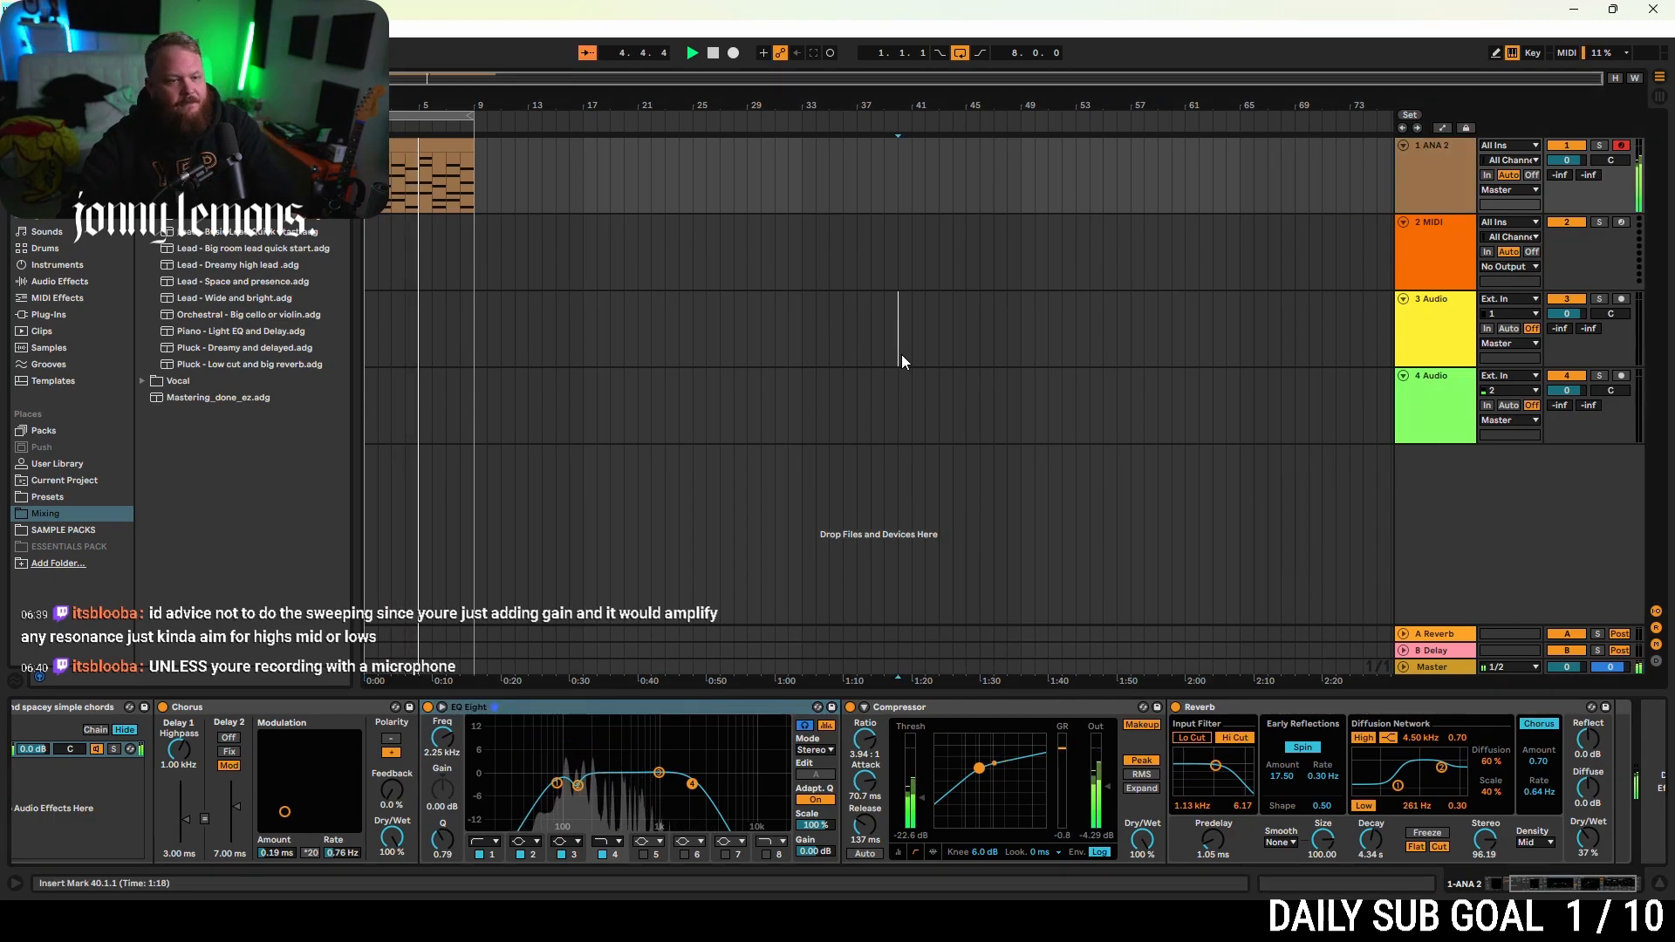
left_click(899, 354)
left_click(1473, 195)
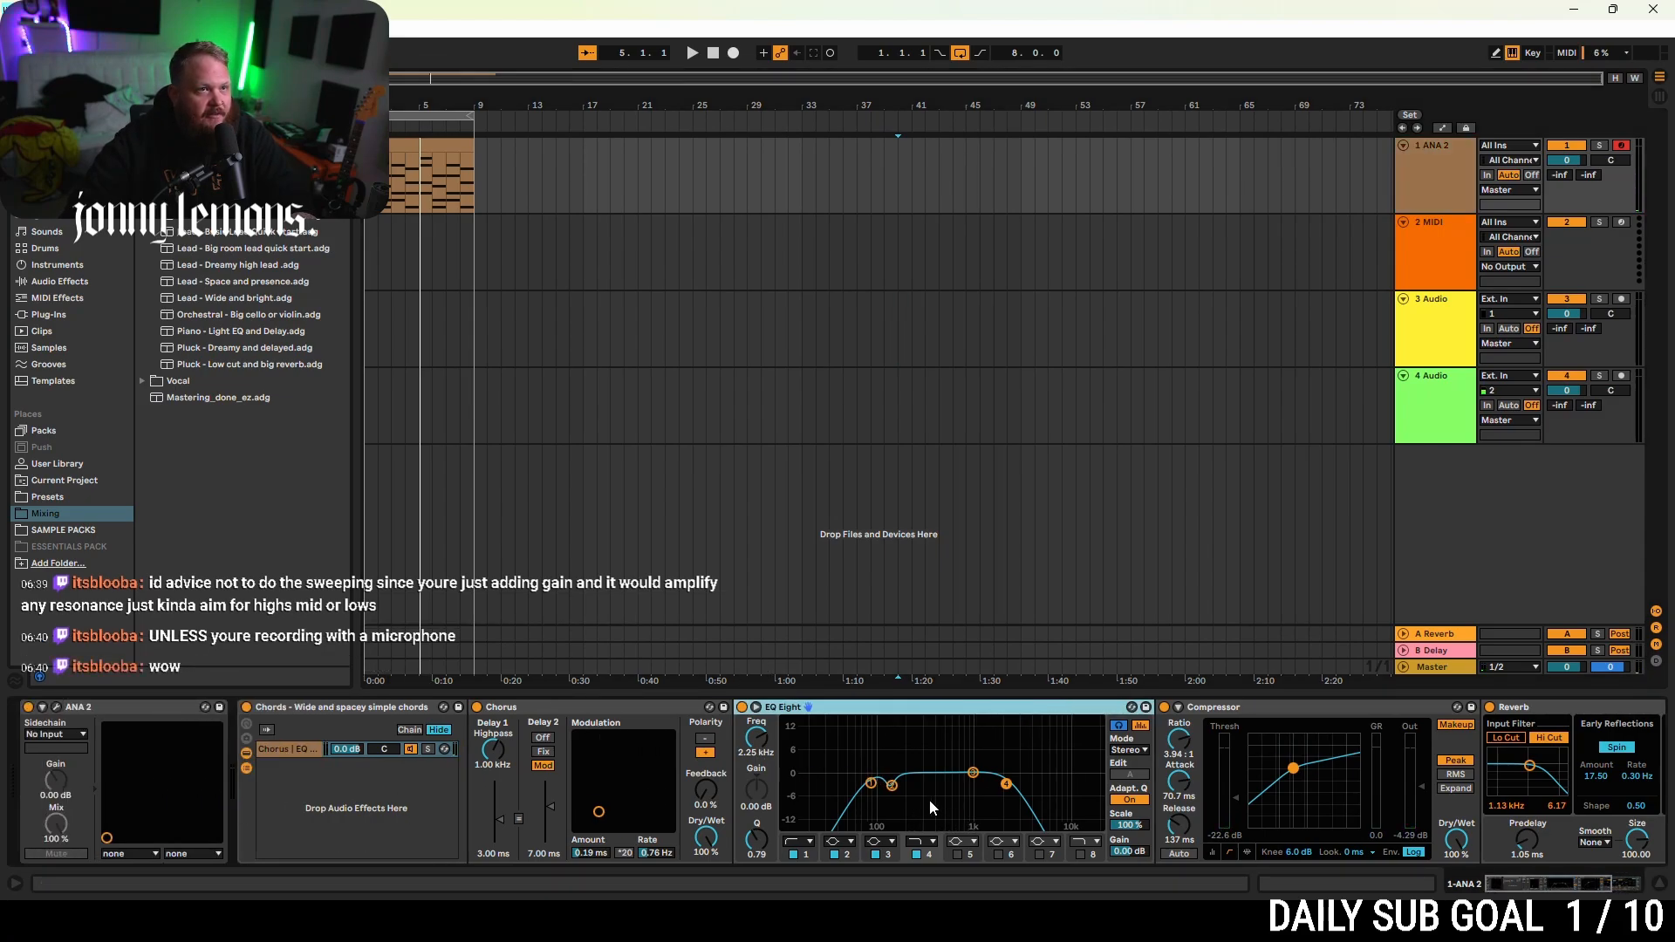
scroll(612, 731, "right", 5)
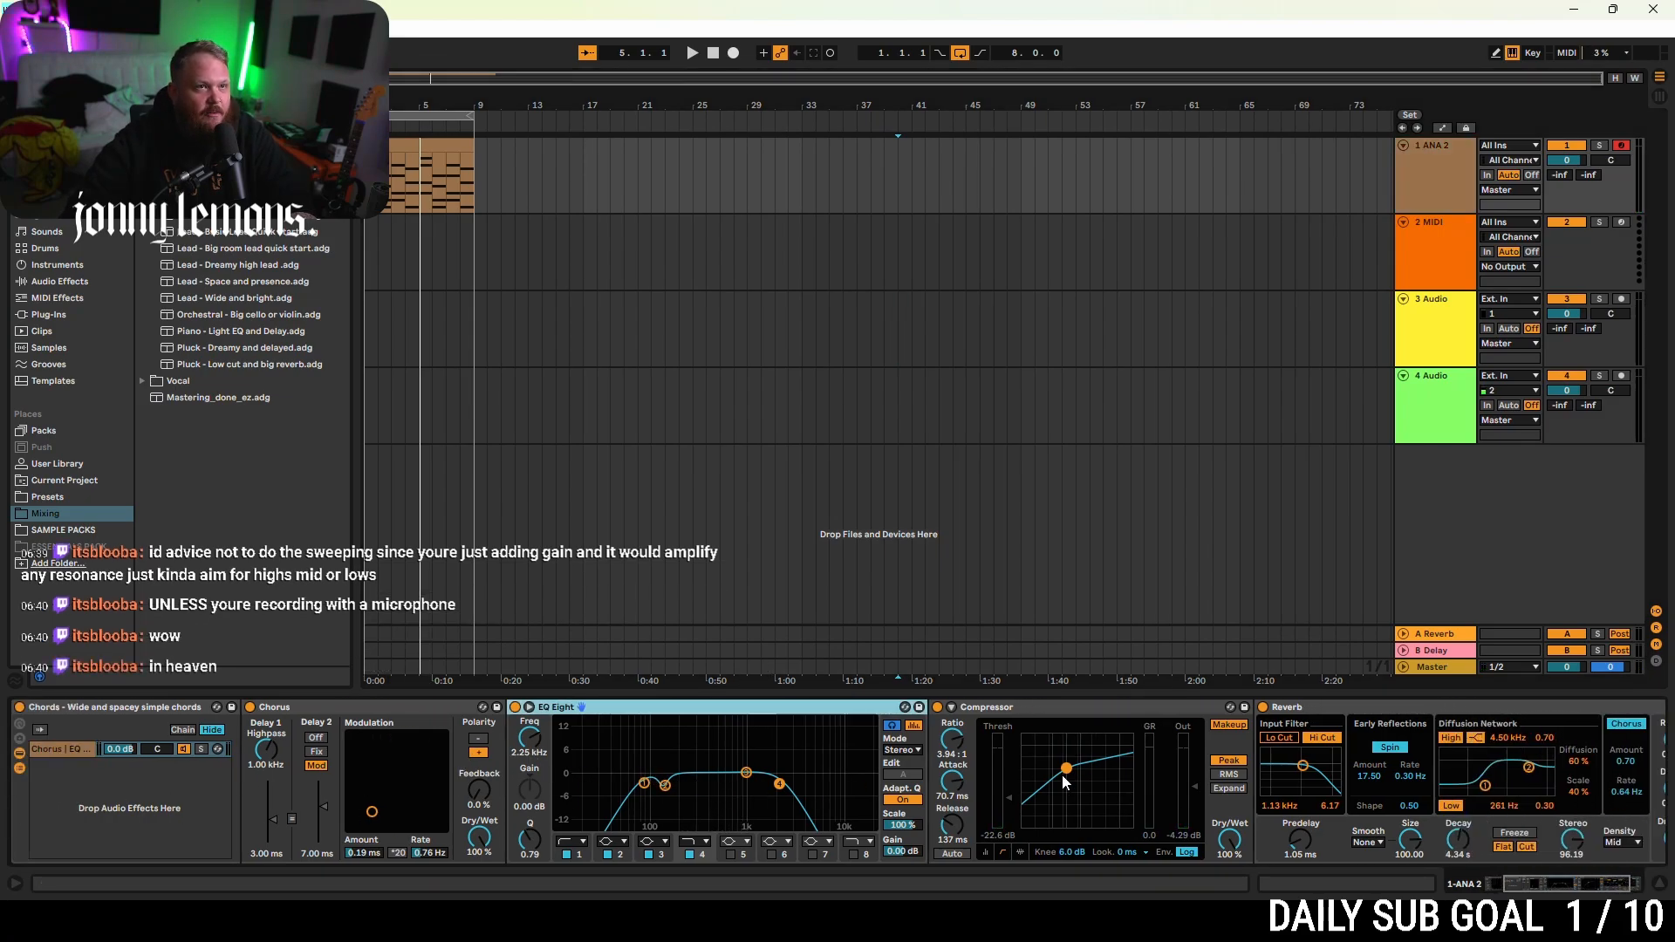
scroll(715, 782, "left", 2)
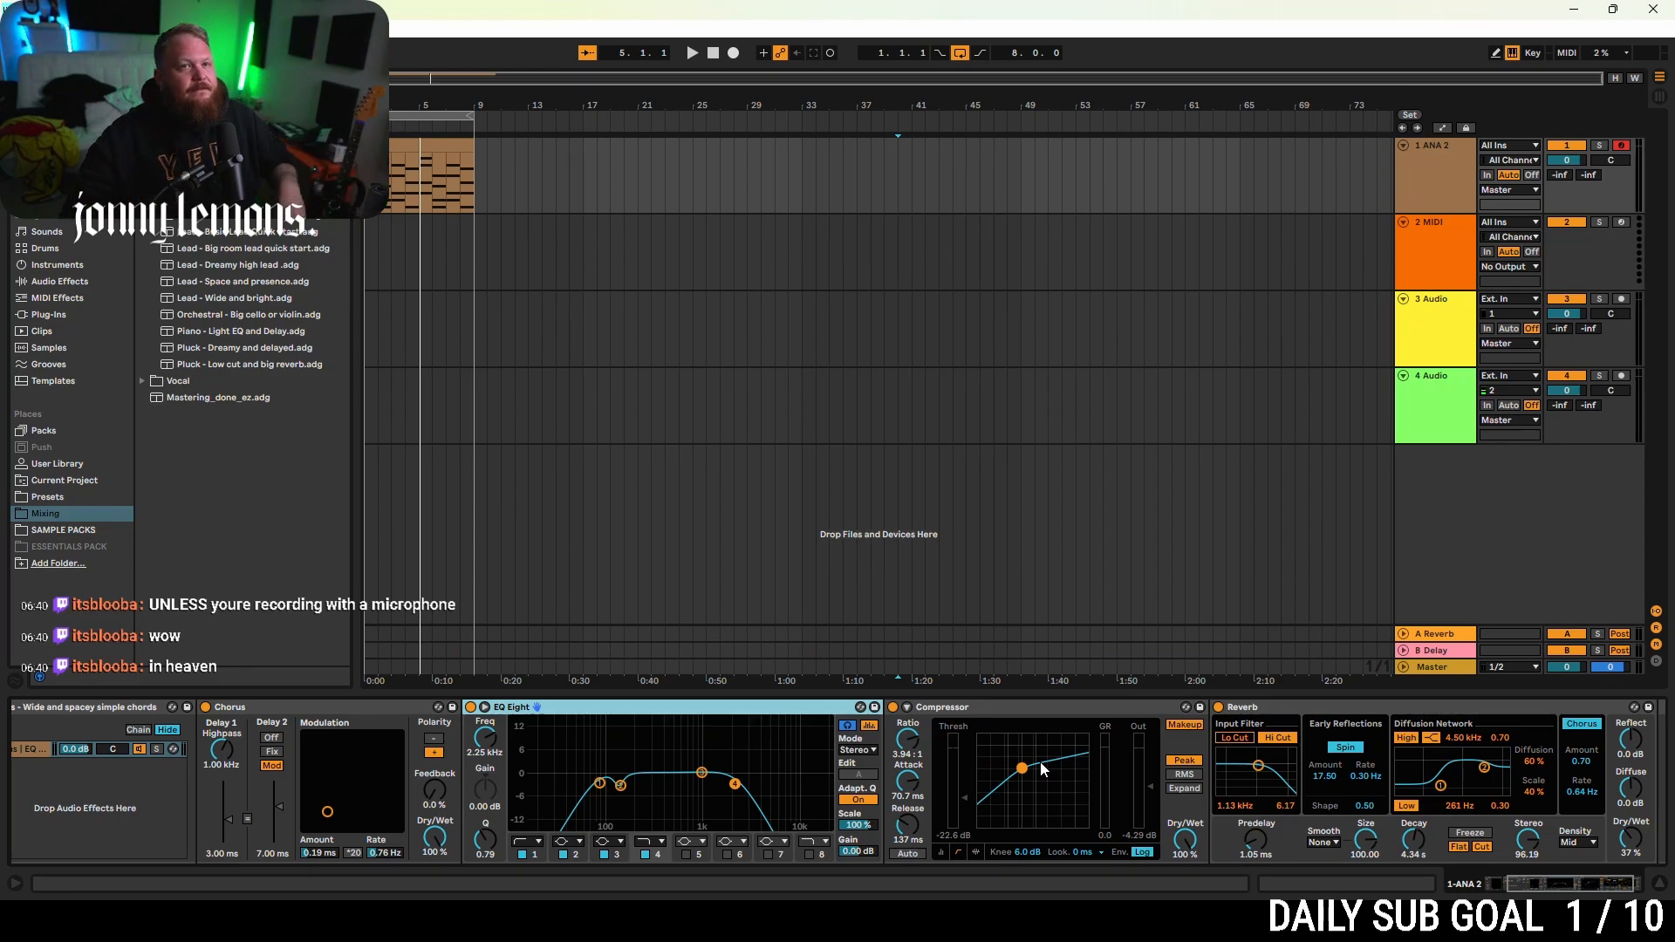
key("Home")
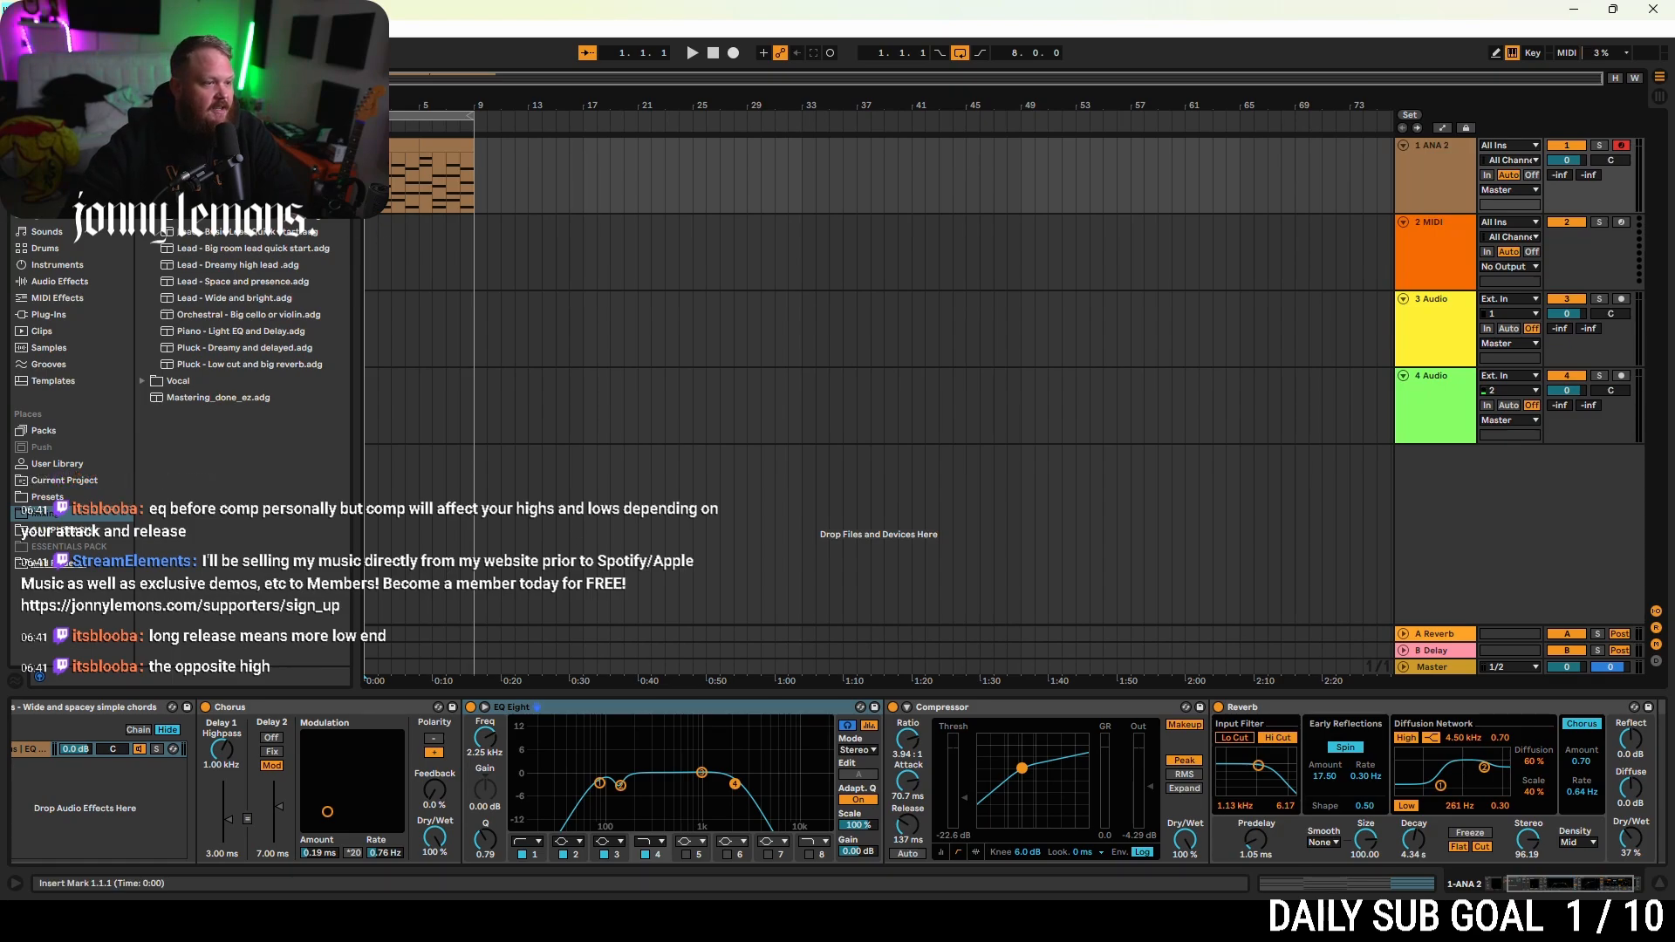
key("space")
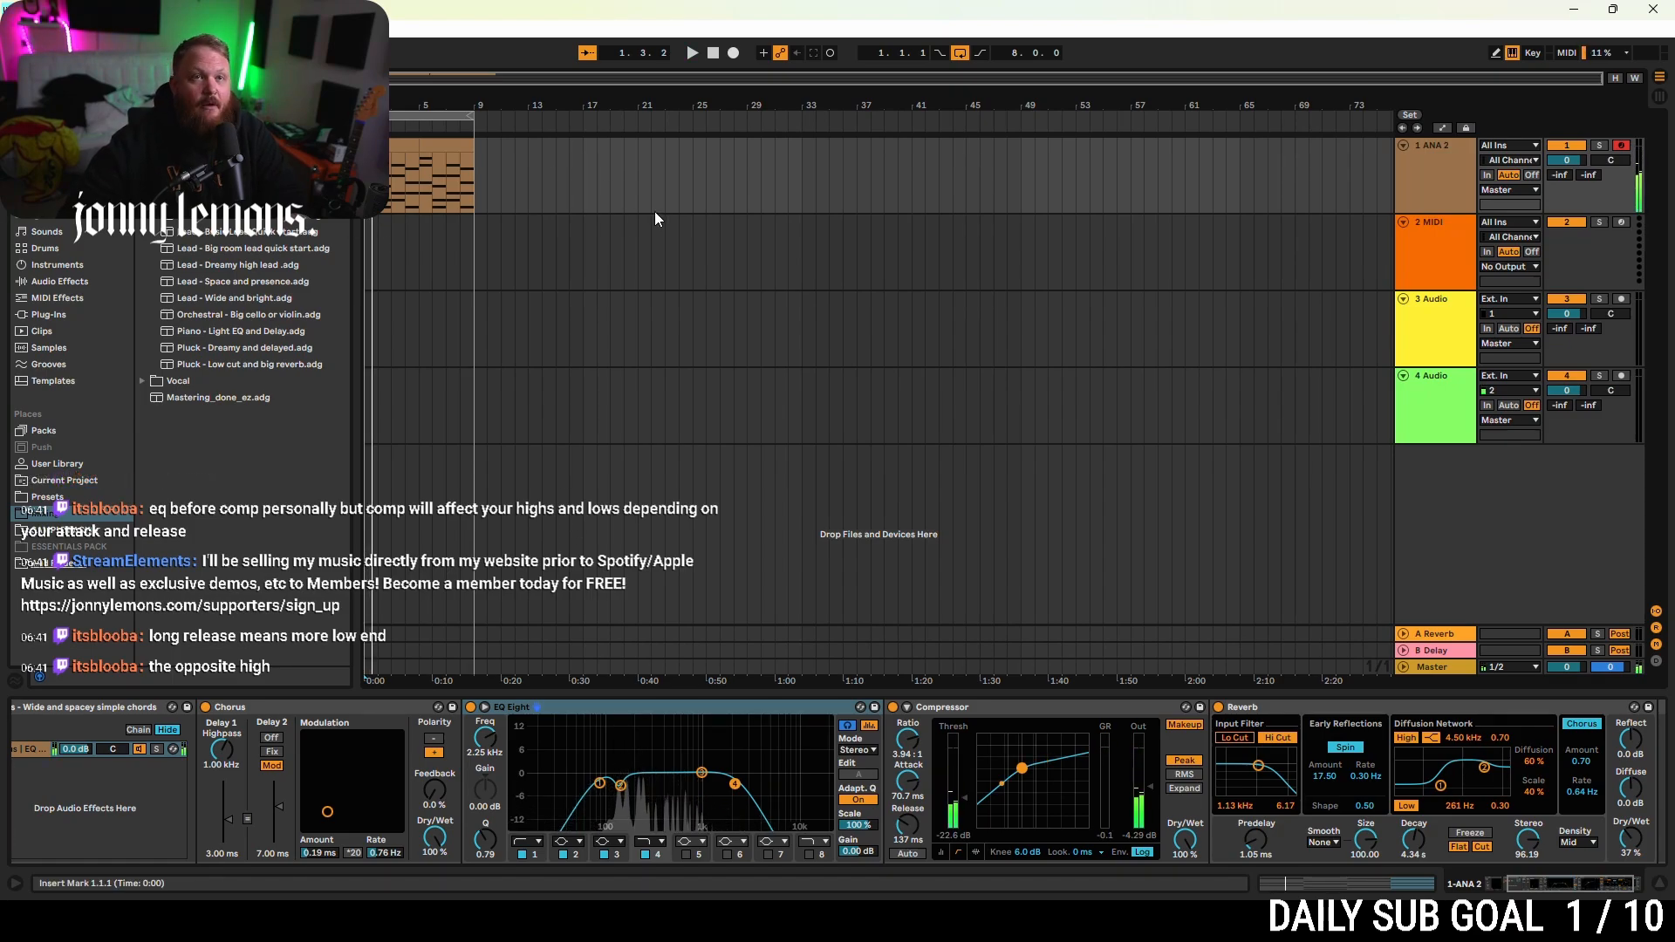
- Stop playback and duplicate the ANA 2 track together with its clips and effects
left_click(1432, 225)
left_click(1437, 203)
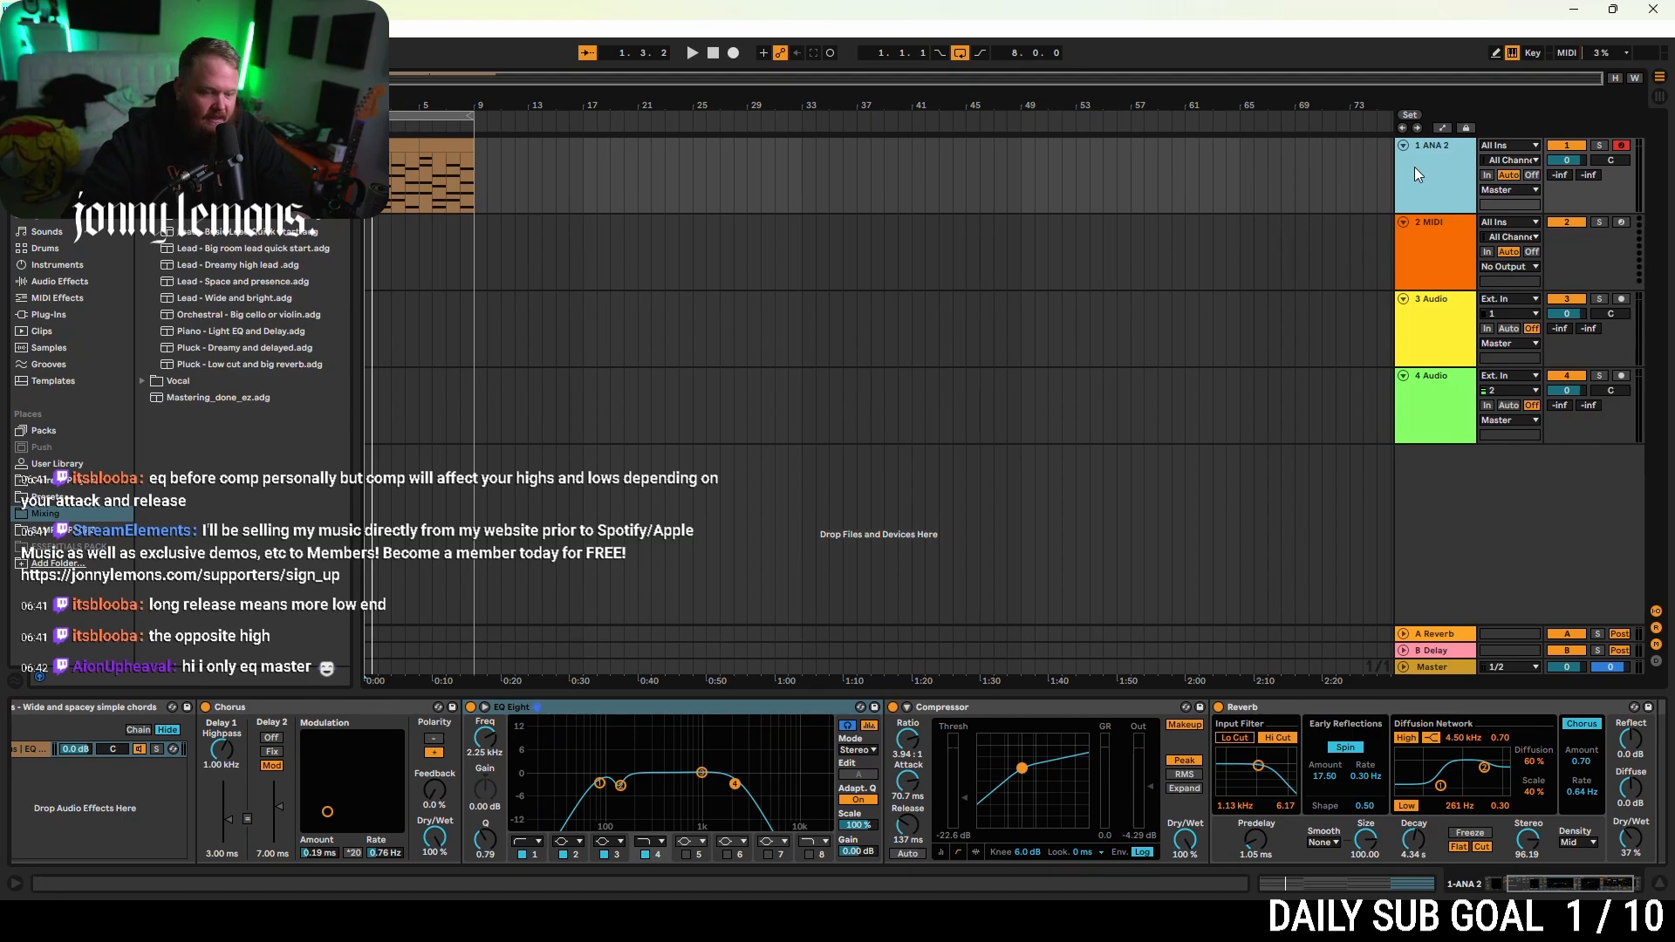
key("ctrl+d")
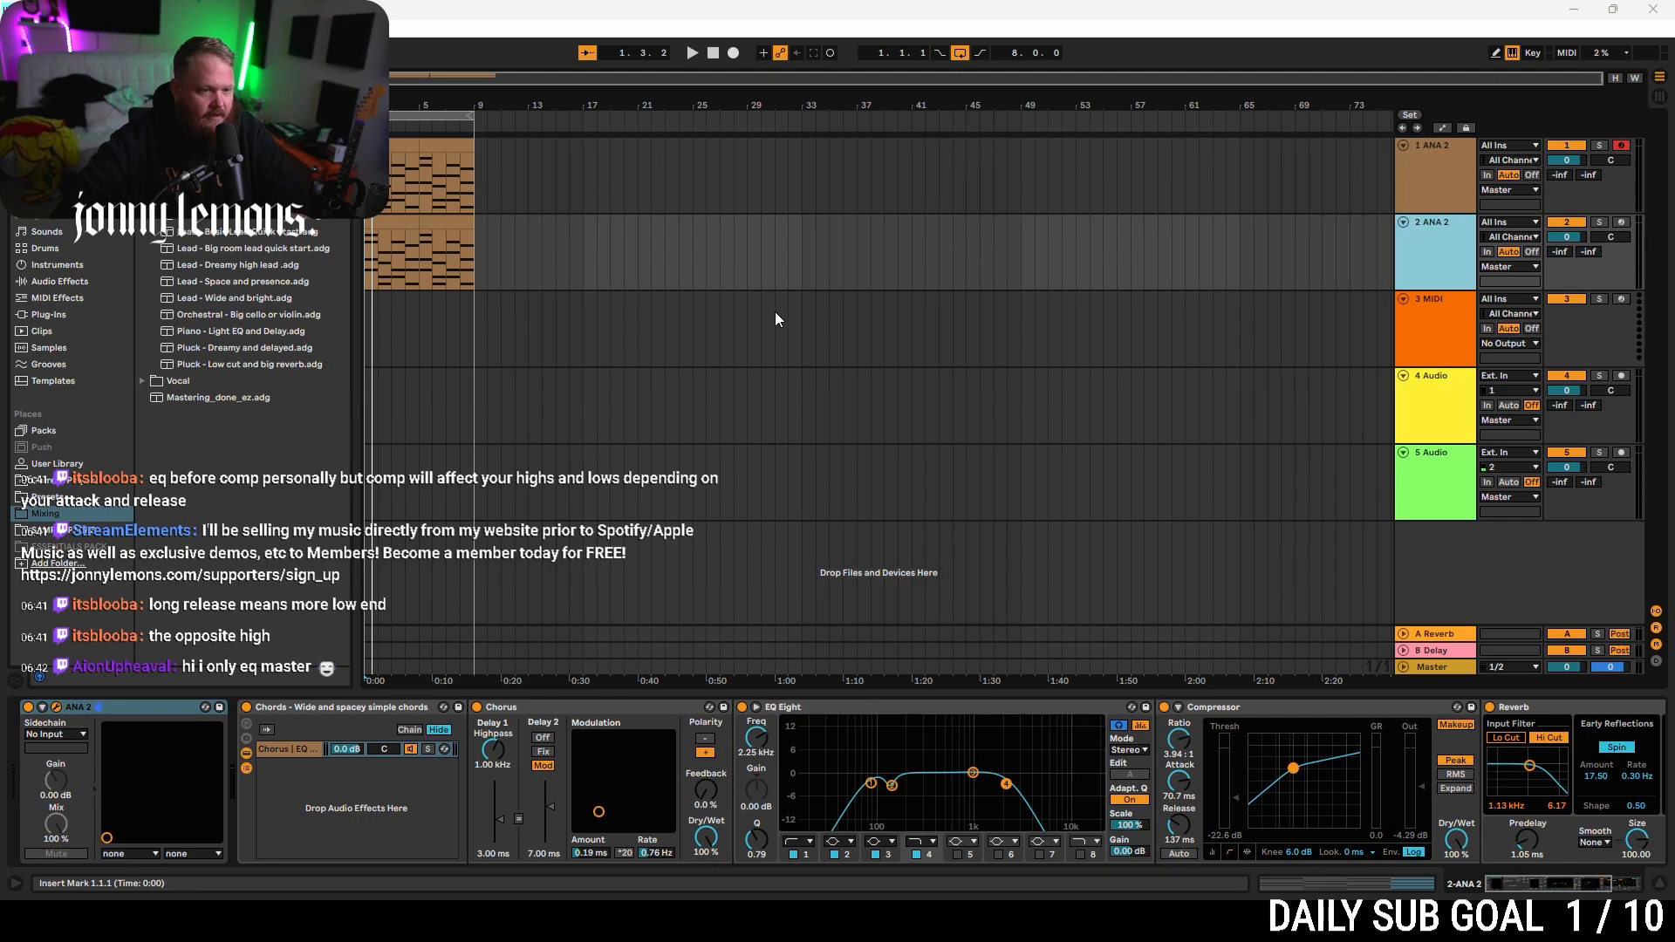
- Lower the duplicated ANA 2 track's volume to -6.3 dB while playing both layers together from the start
left_click(1599, 222)
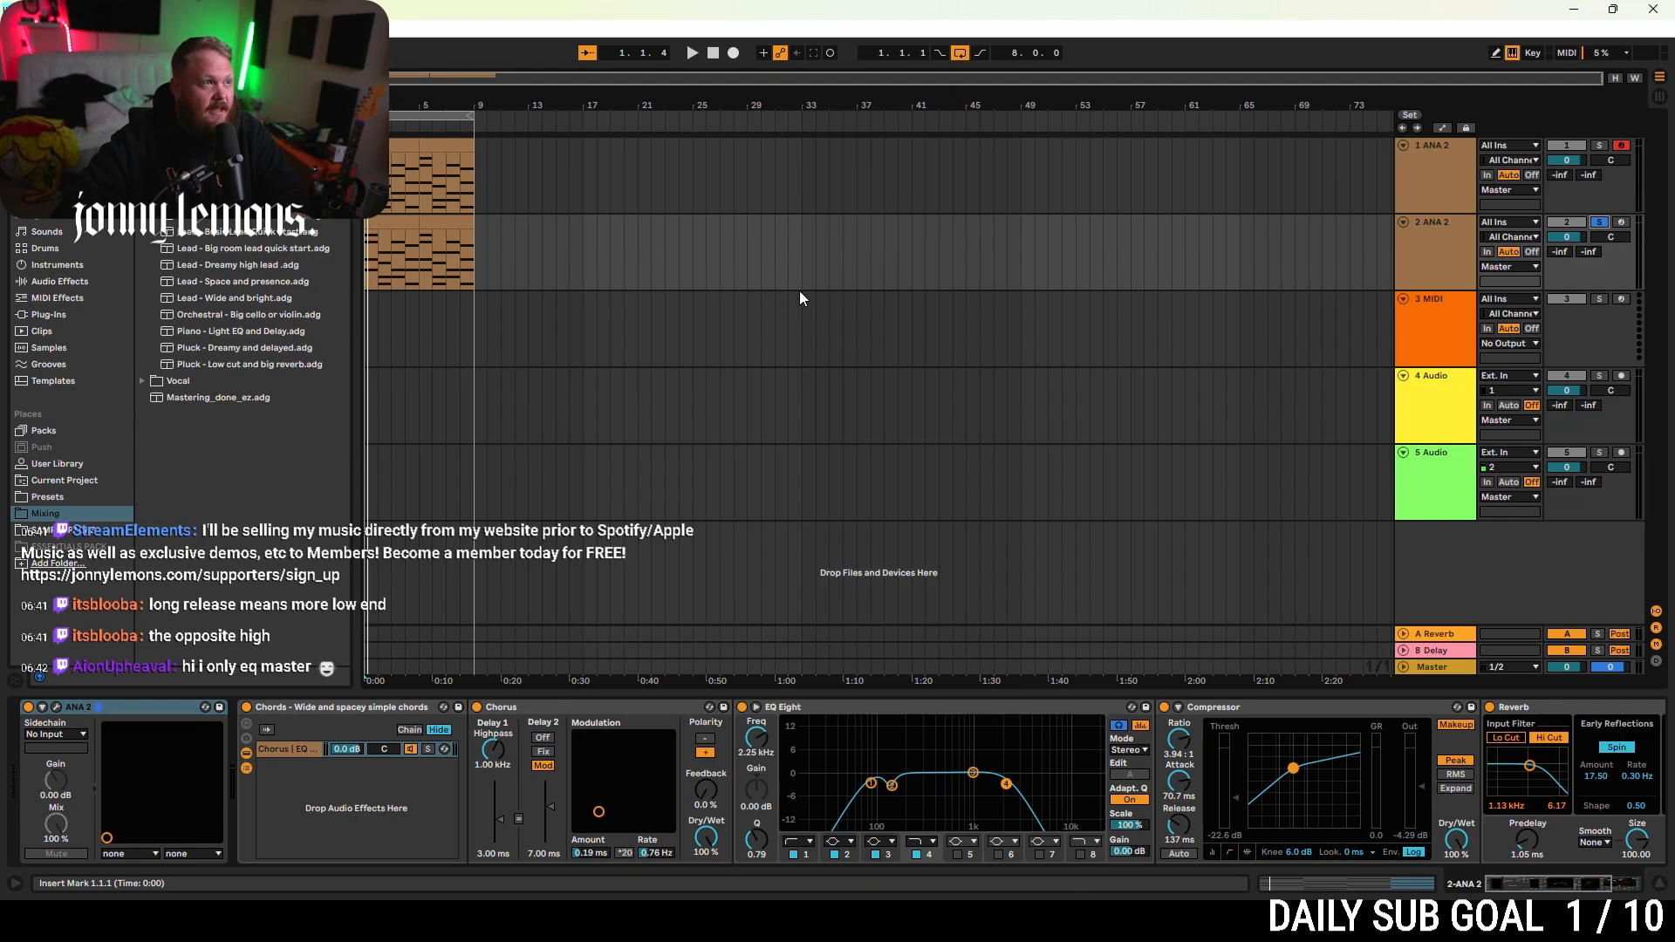
left_click_drag(1567, 234, 1567, 262)
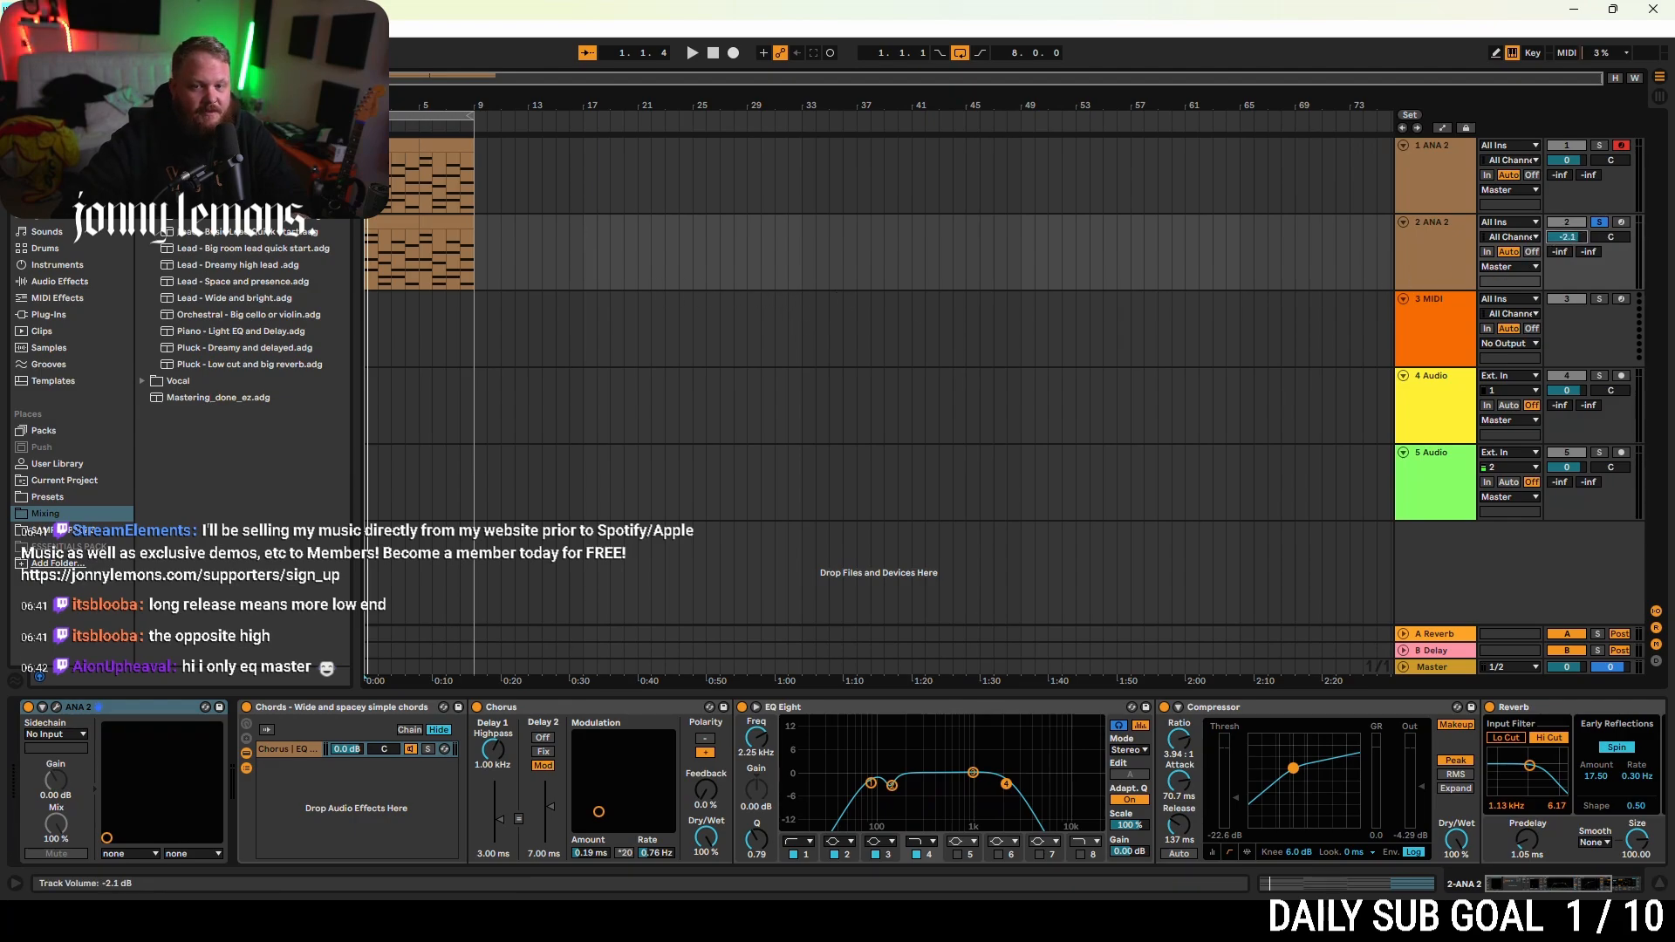
left_click(370, 263)
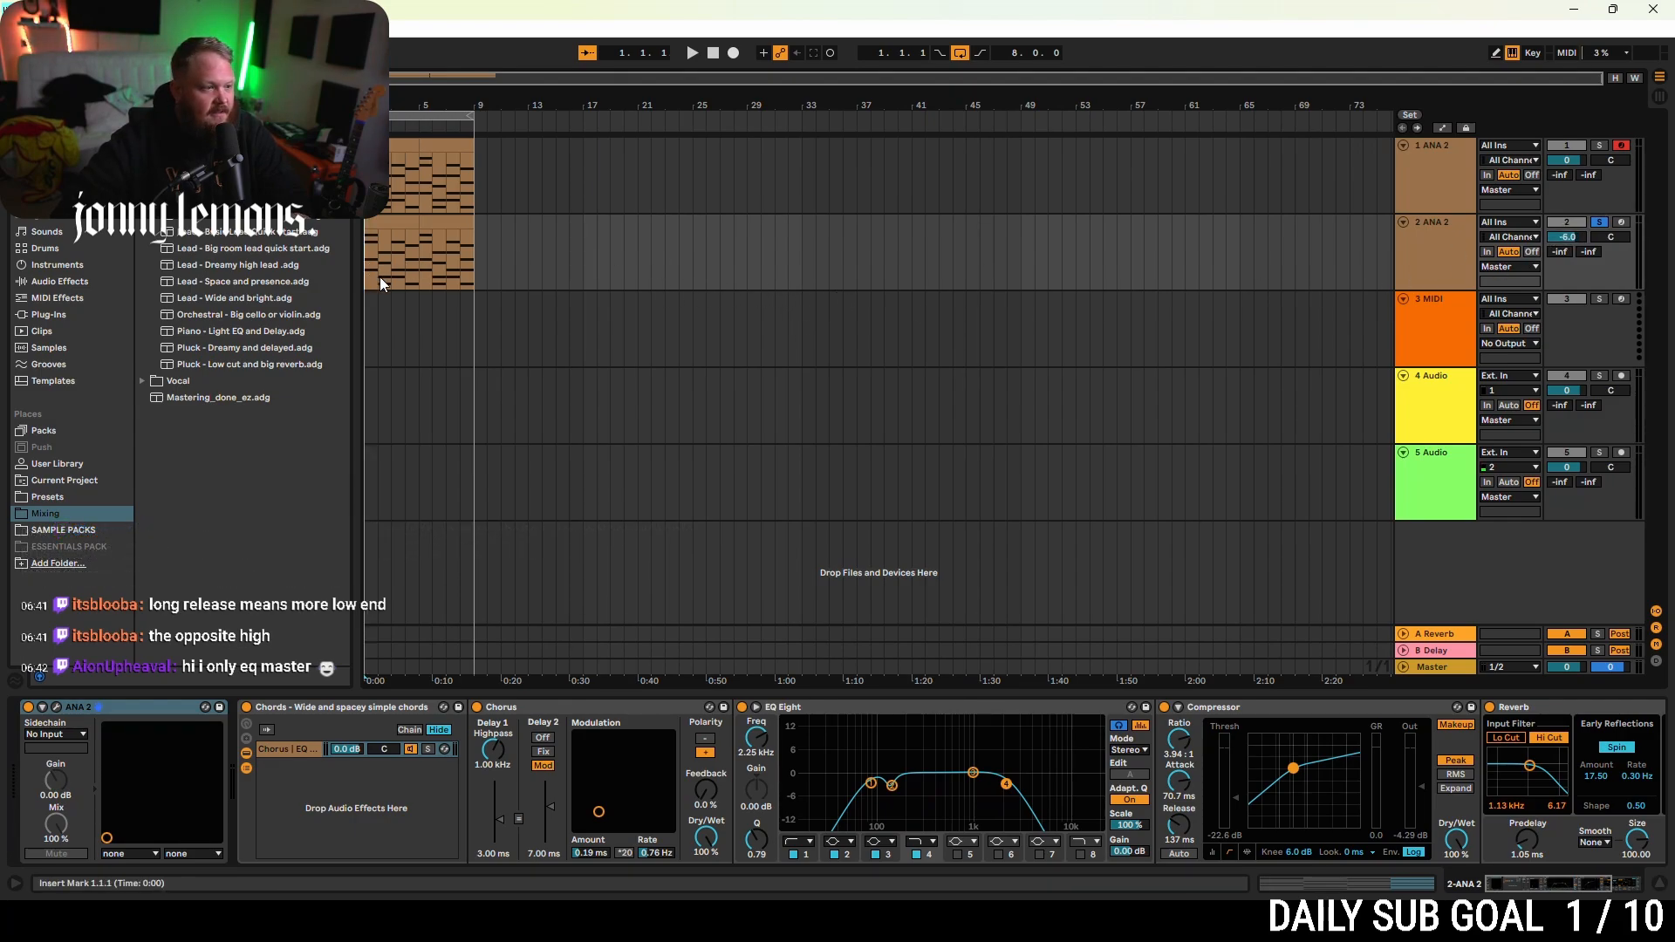
key("space")
left_click(1597, 223)
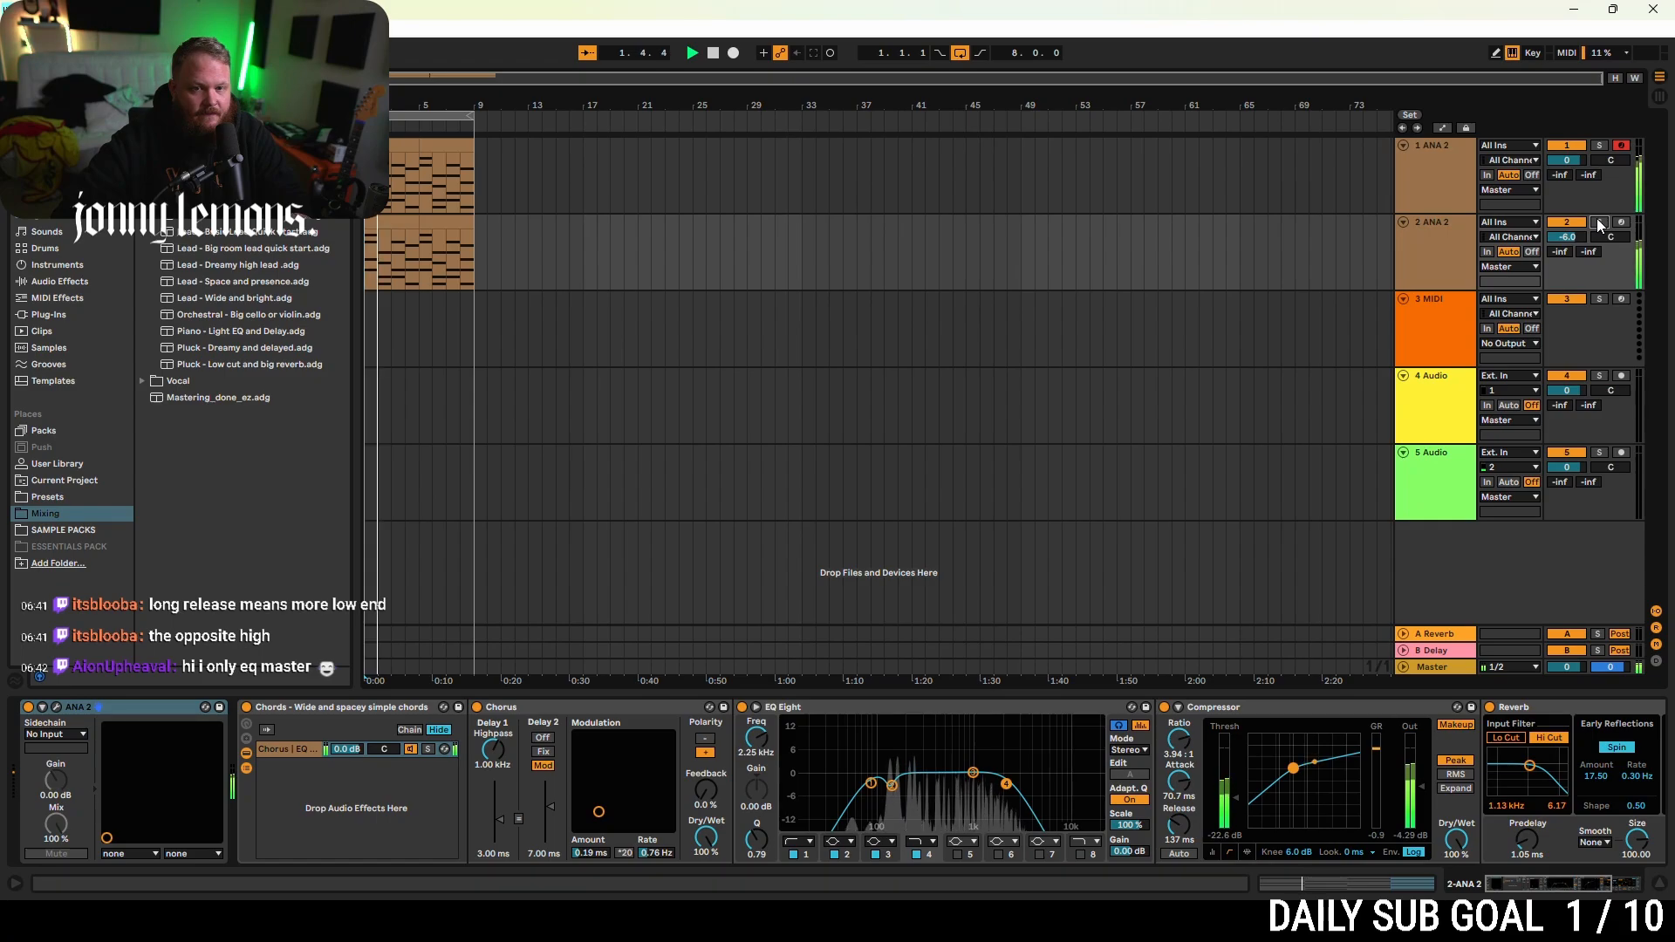
left_click_drag(1567, 237, 1567, 239)
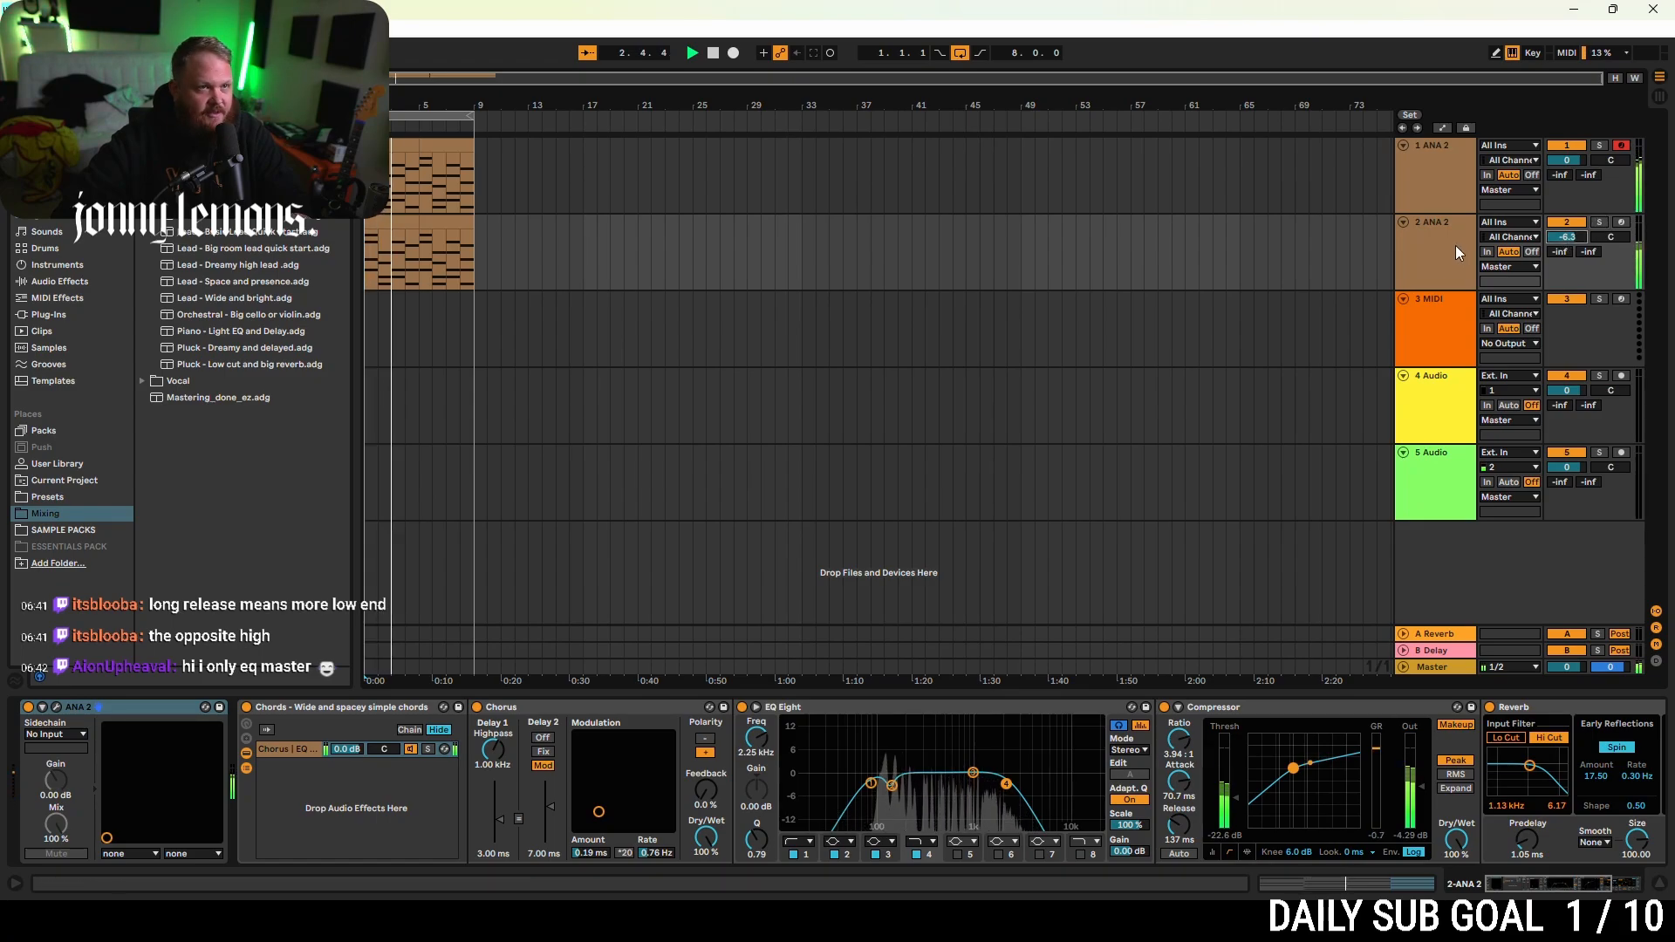
- Transpose all notes in the duplicated track's chord clip up one octave
double_click(432, 261)
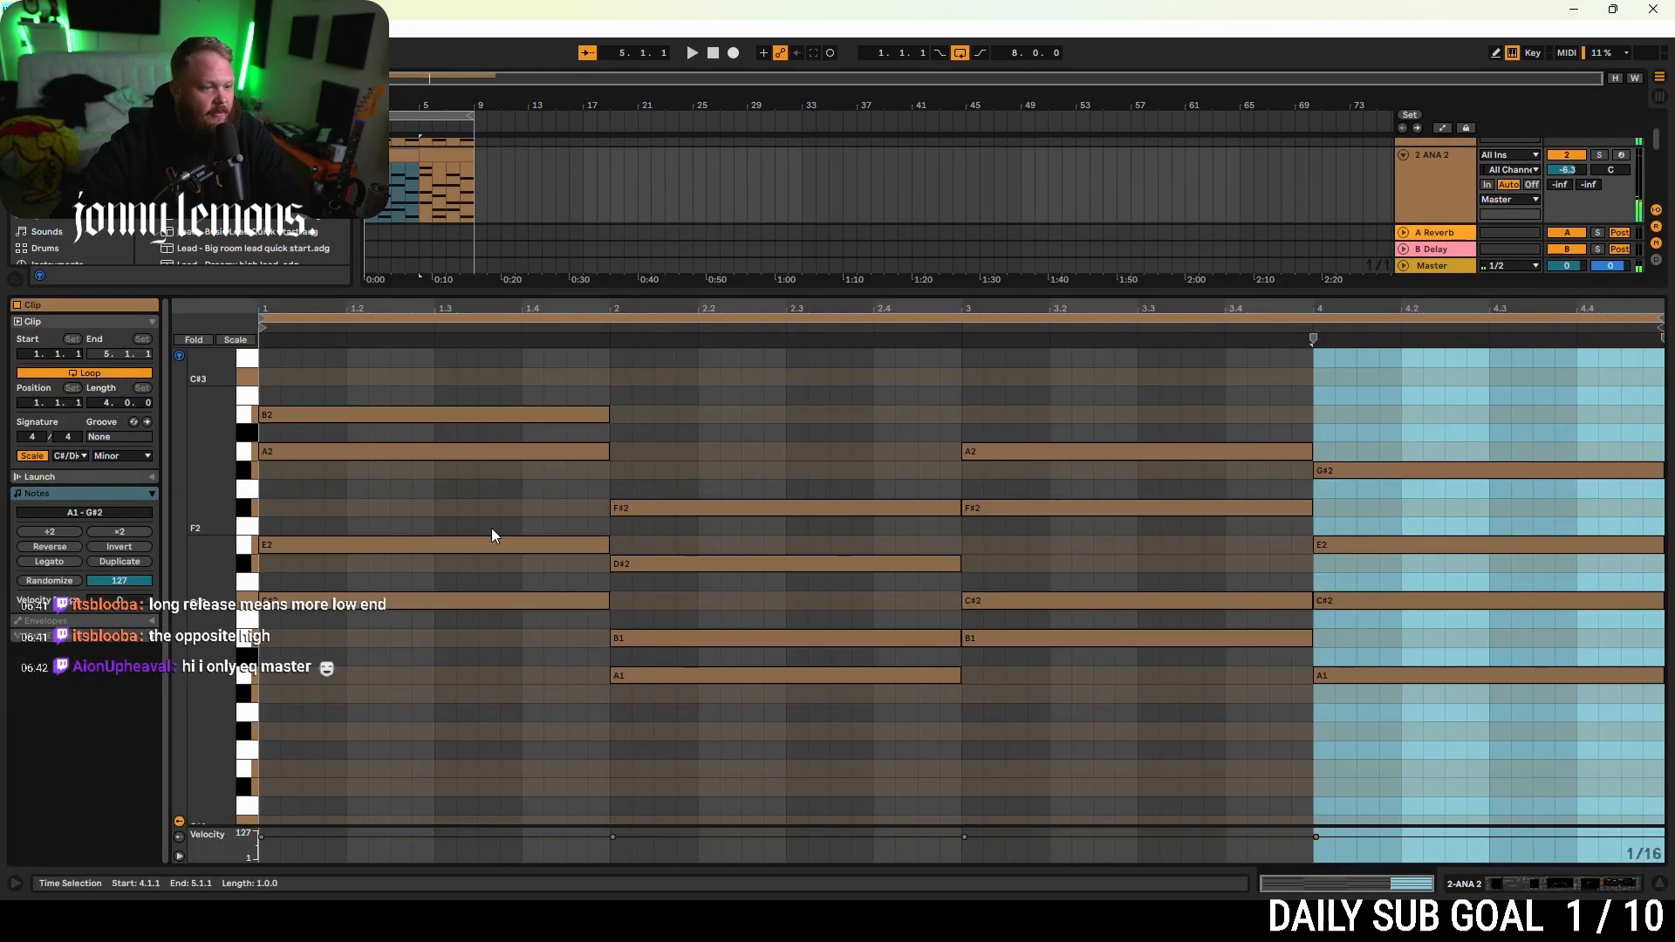
left_click(543, 722)
key("ctrl+a")
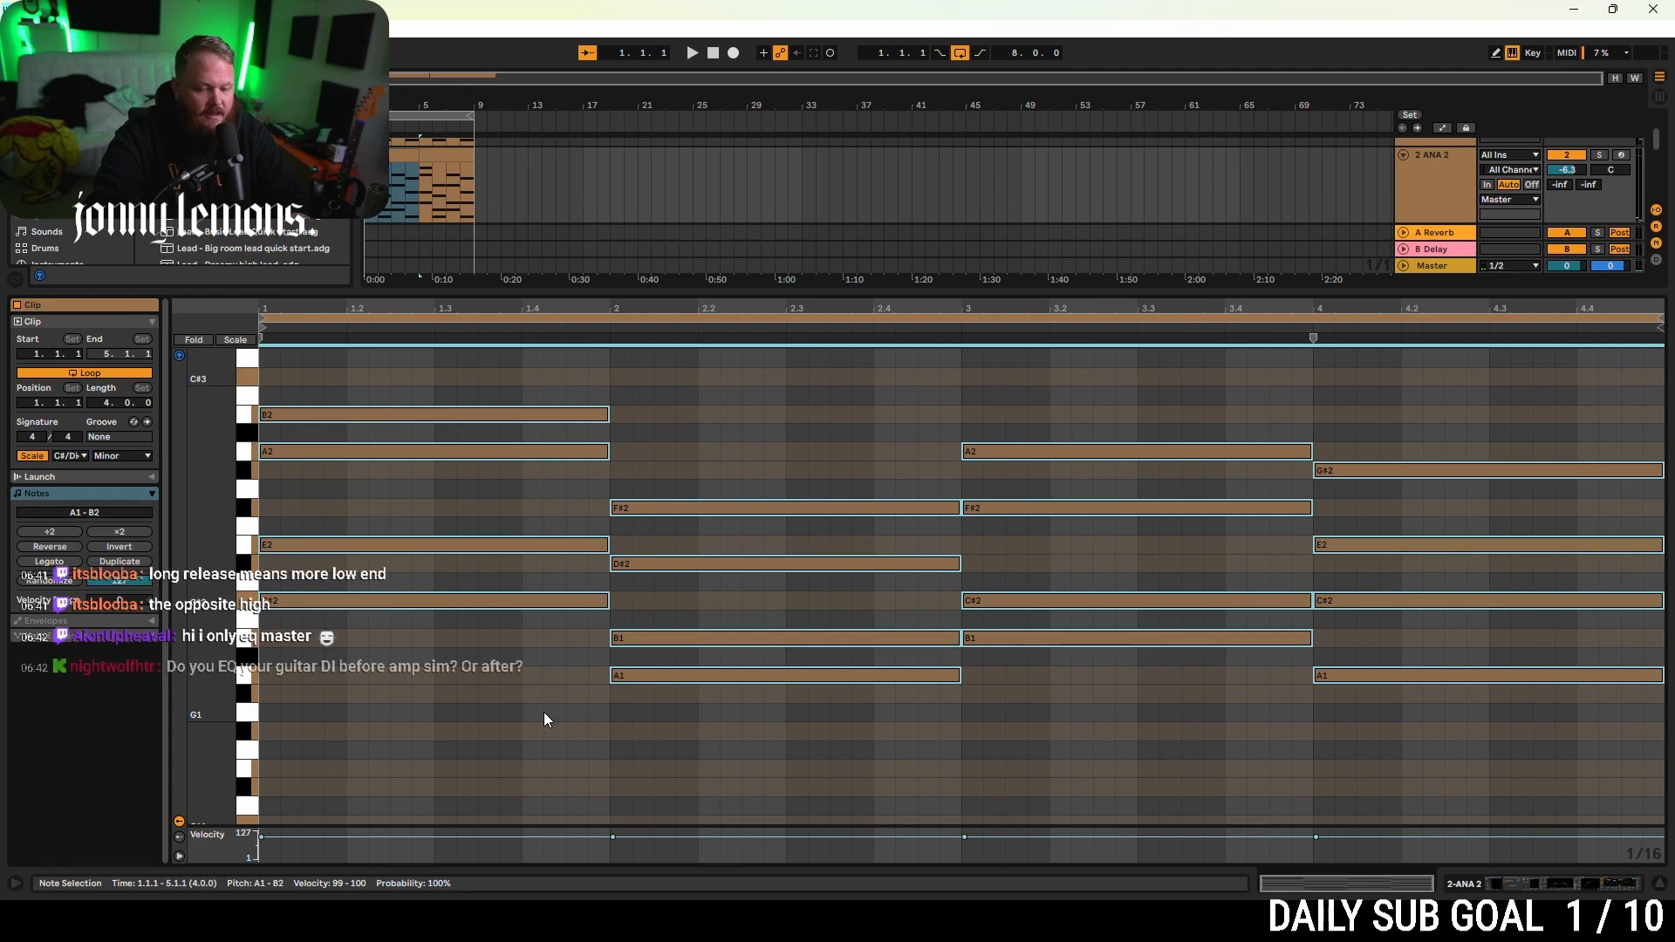
key("shift+Up")
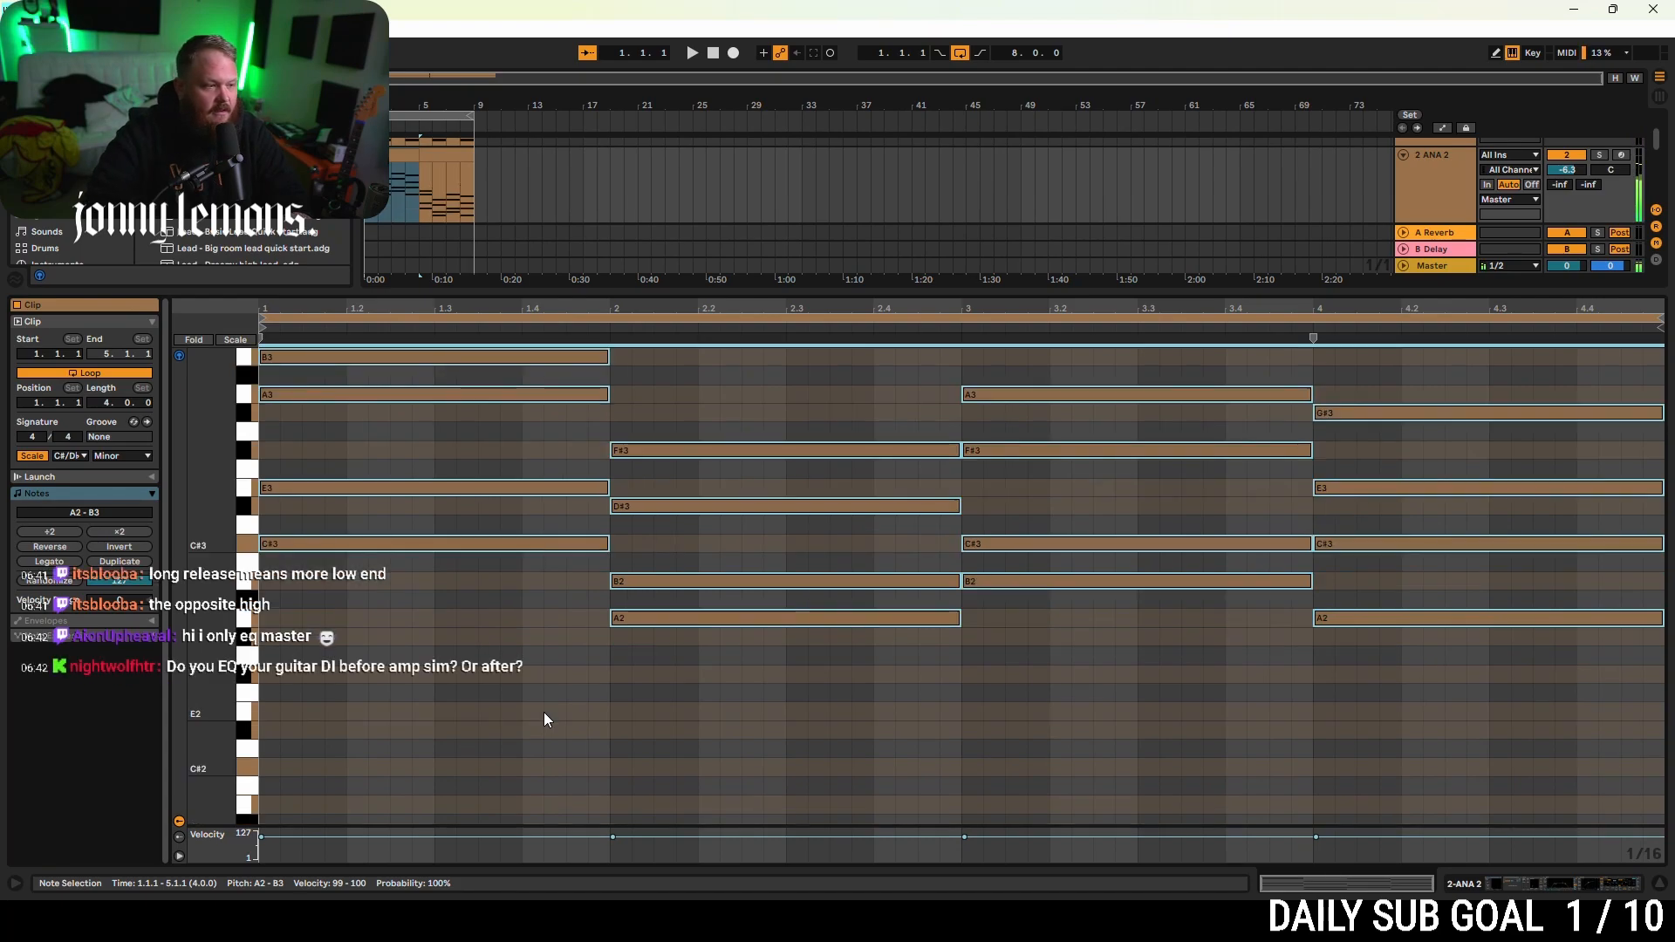
left_click(616, 188)
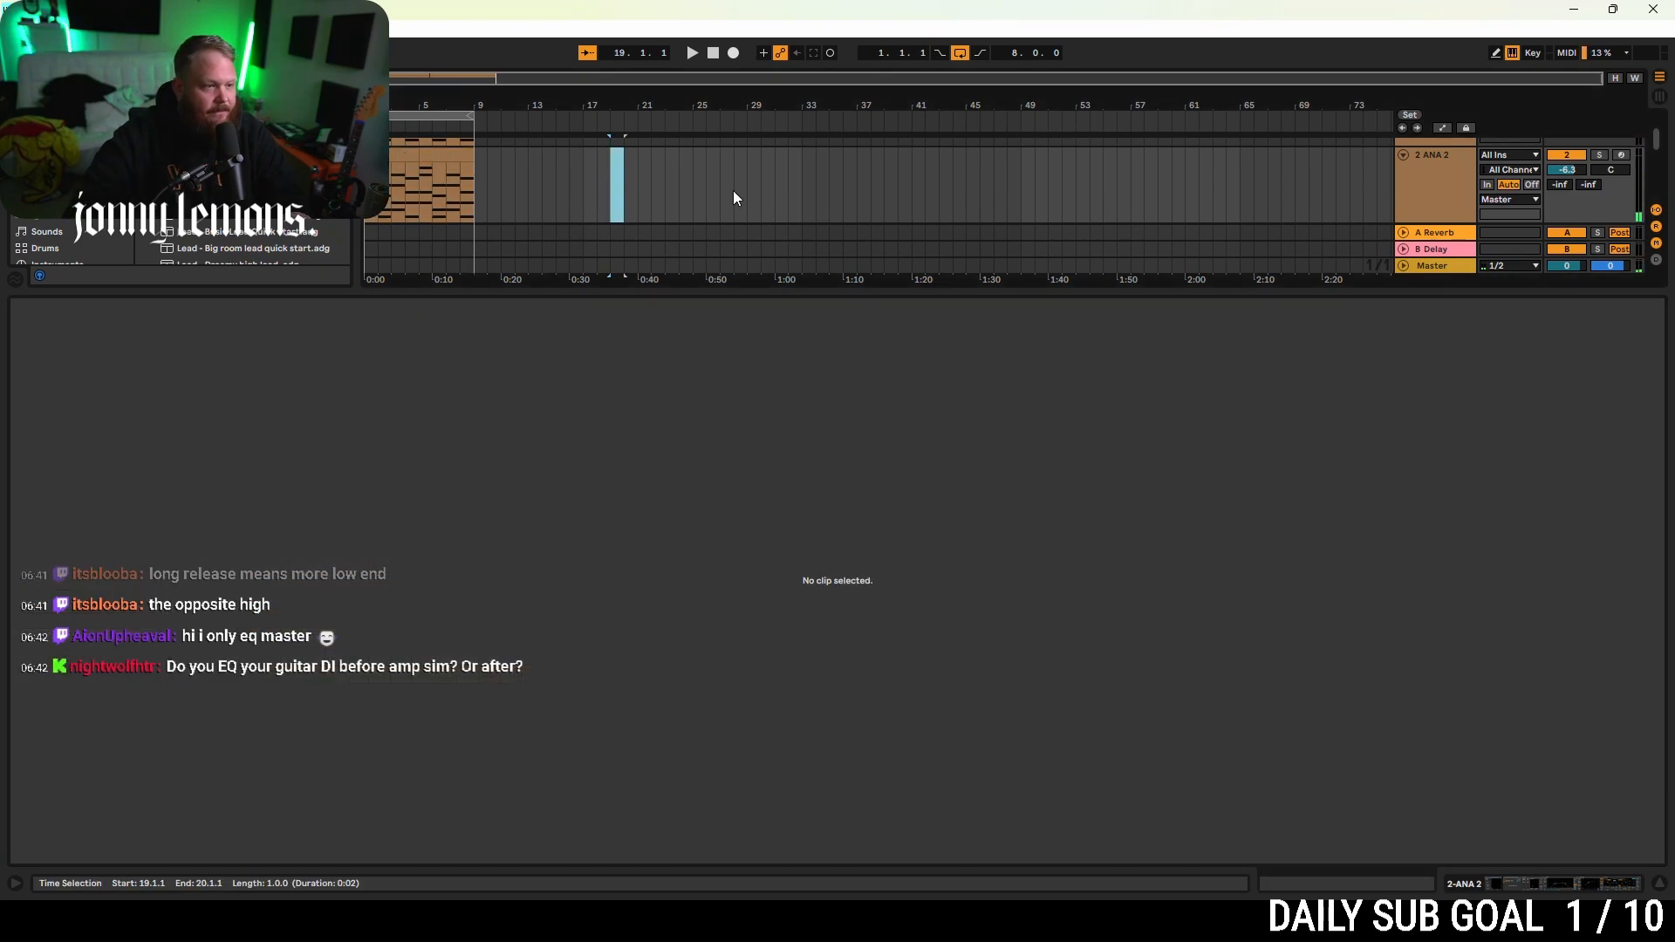
- Narrow the duplicated track's EQ Eight by moving the low cut to 103 Hz and the high cut to 1.02 kHz
left_click(1436, 185)
left_click(1469, 254)
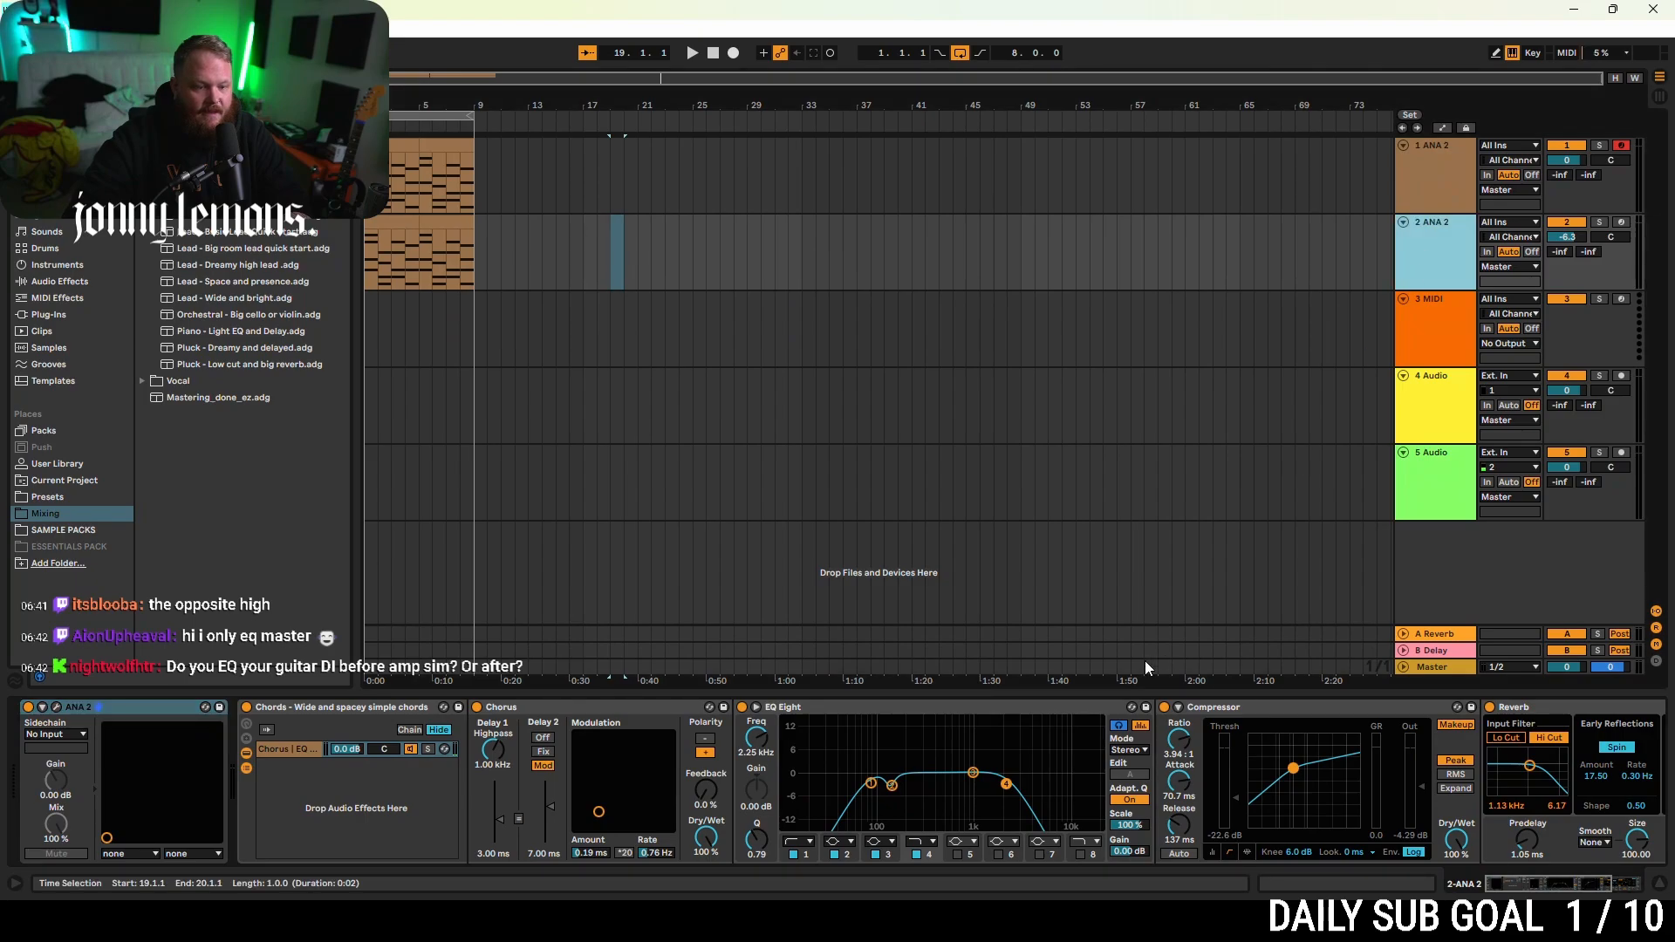
left_click_drag(871, 784, 879, 785)
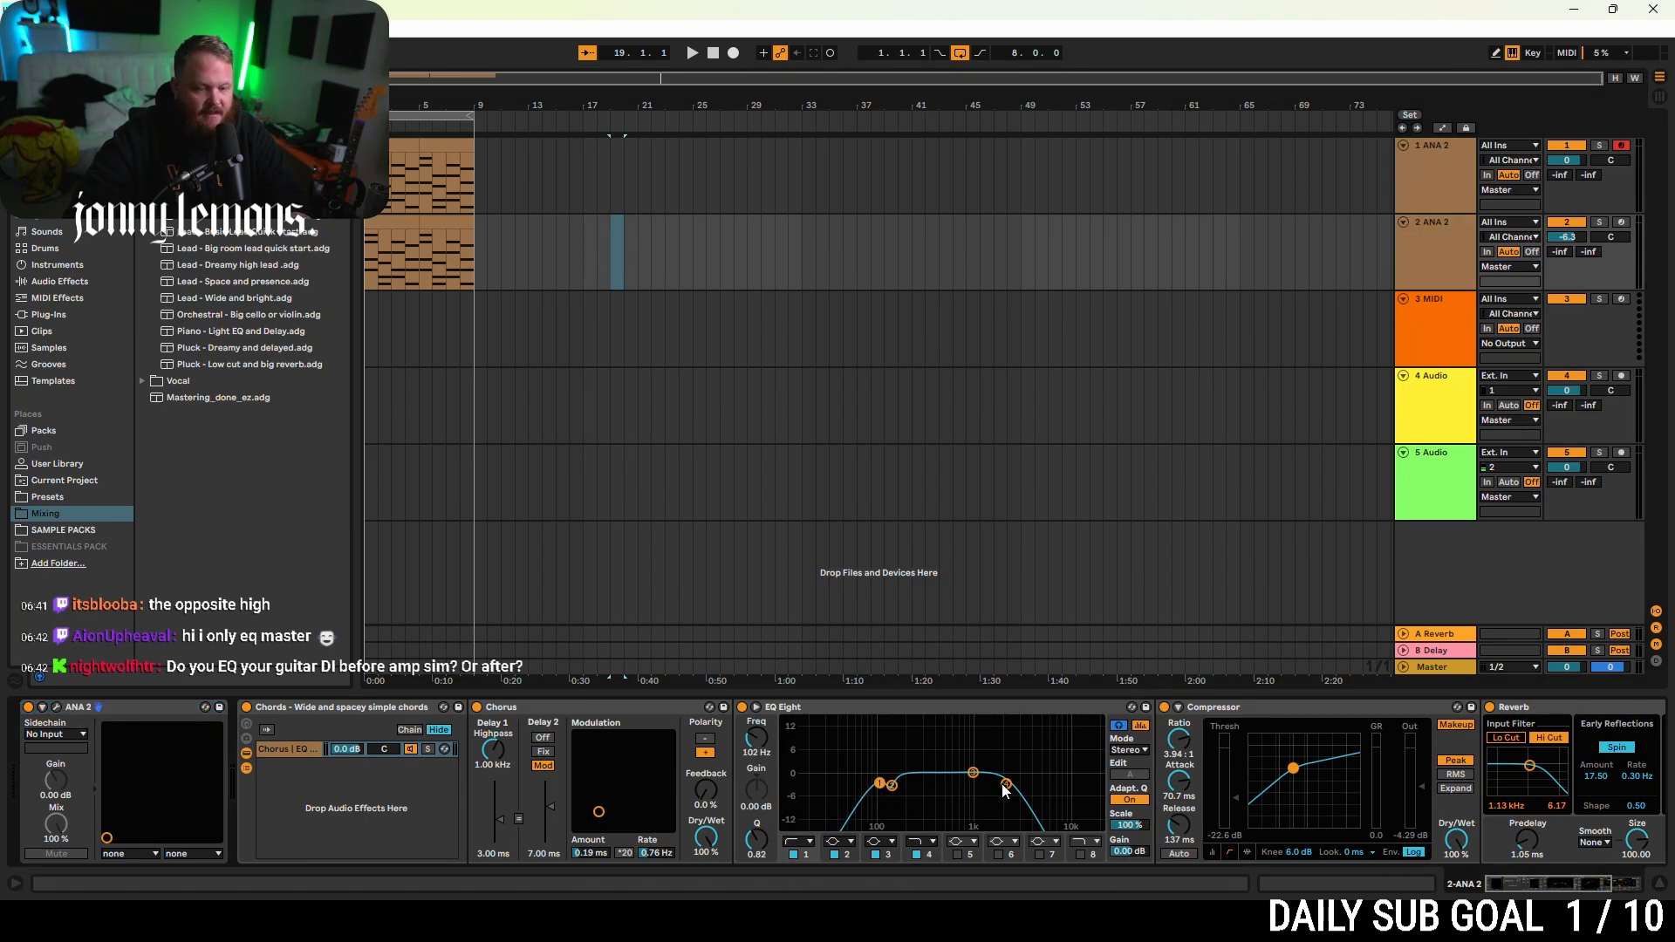
left_click_drag(1005, 785, 974, 783)
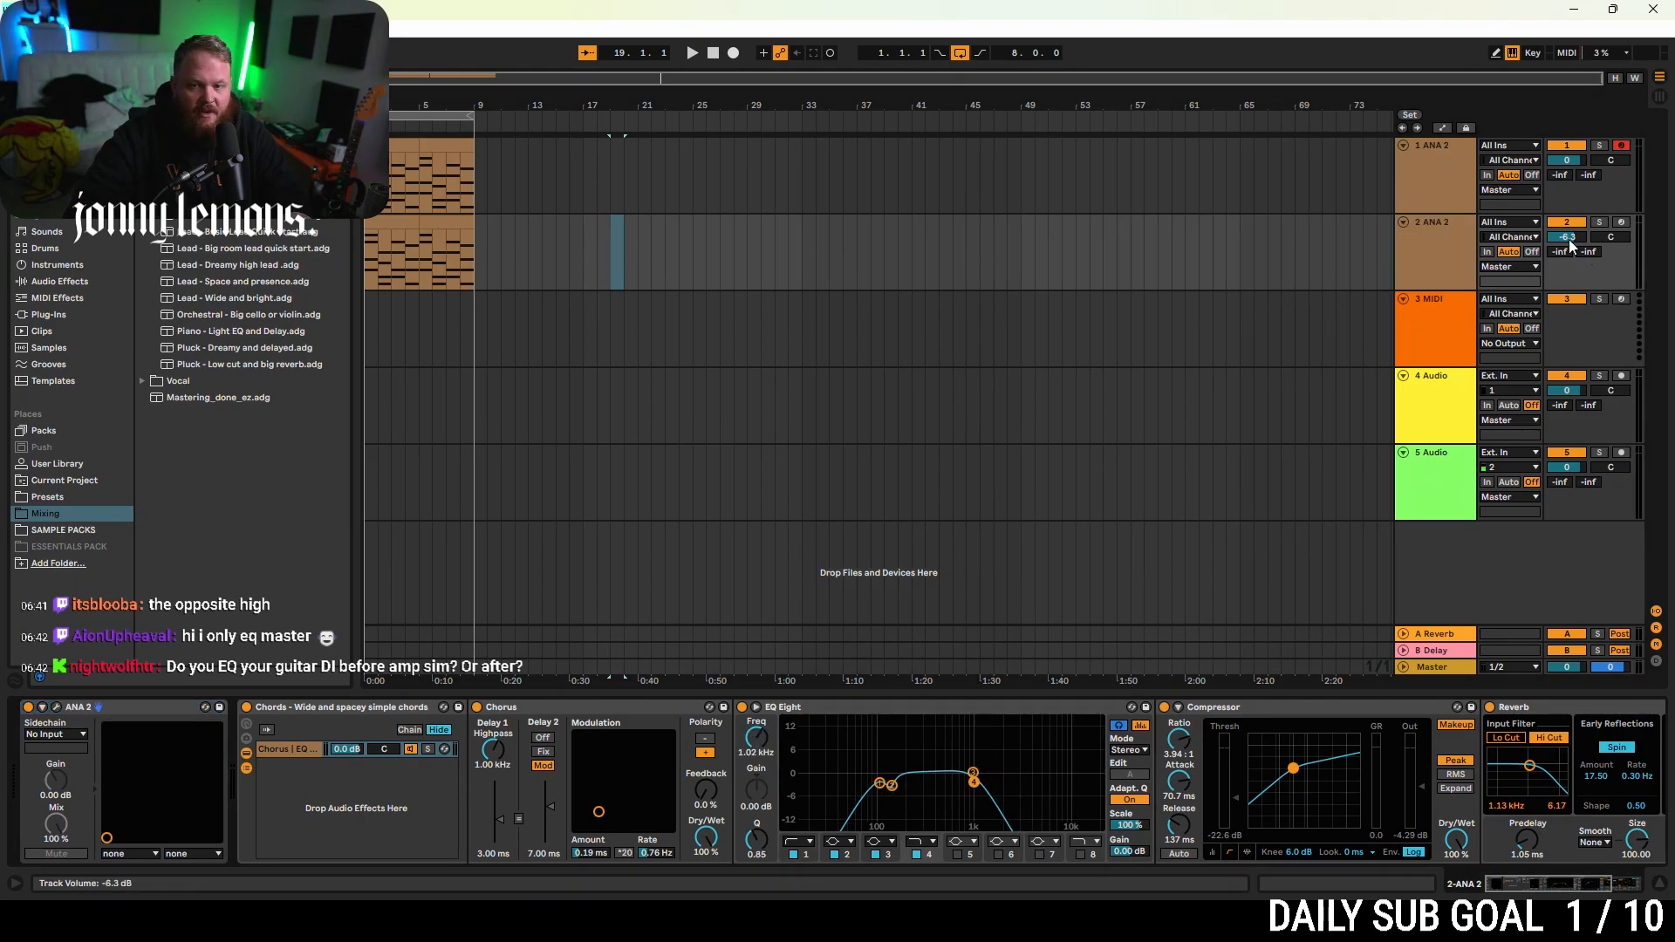
- Lower the duplicated track's volume to -8.1 dB and fine-tune its EQ Eight bands during playback, with band 3 at 979 Hz
left_click_drag(1570, 238, 1569, 253)
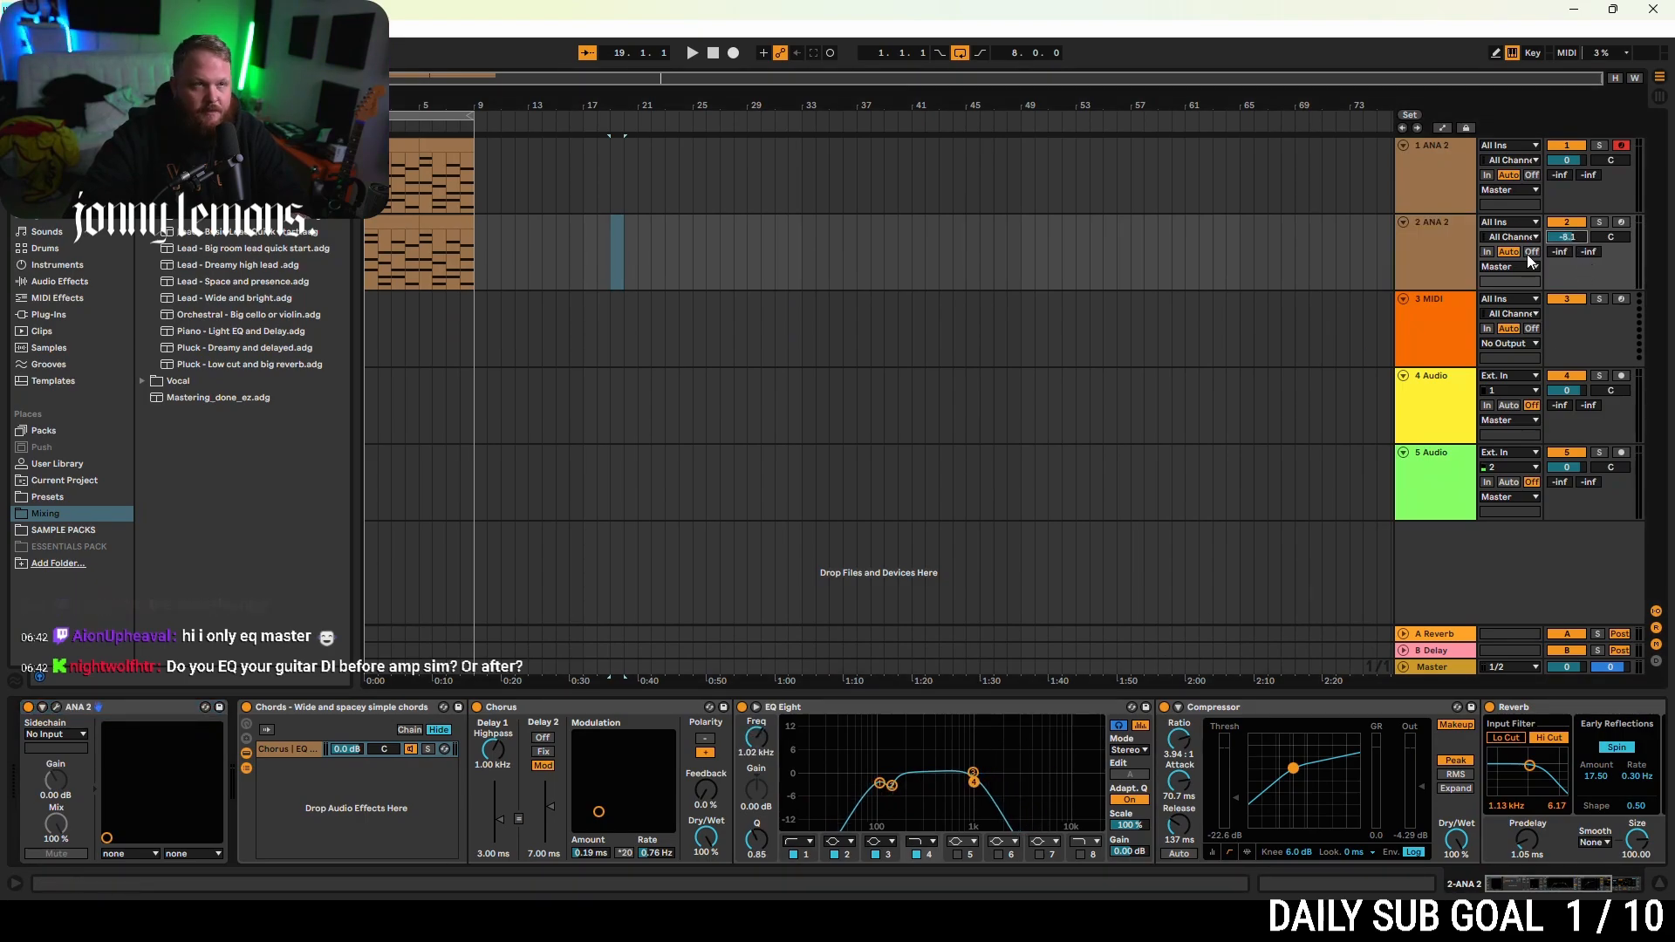
left_click(366, 253)
key("space")
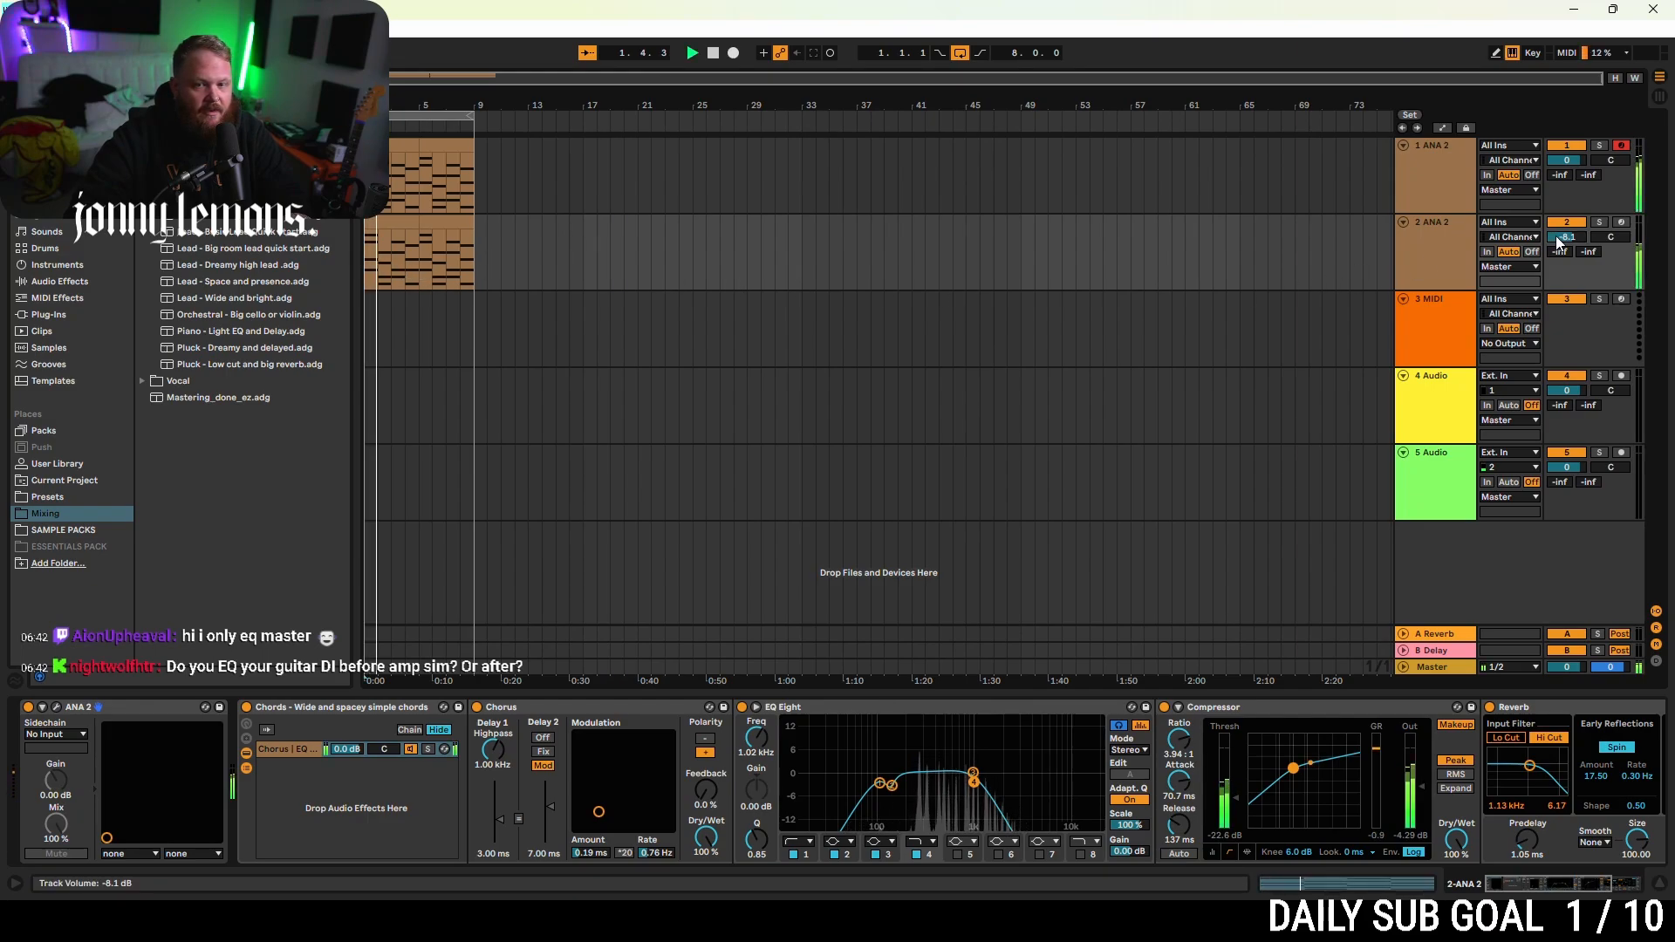
left_click_drag(890, 784, 976, 776)
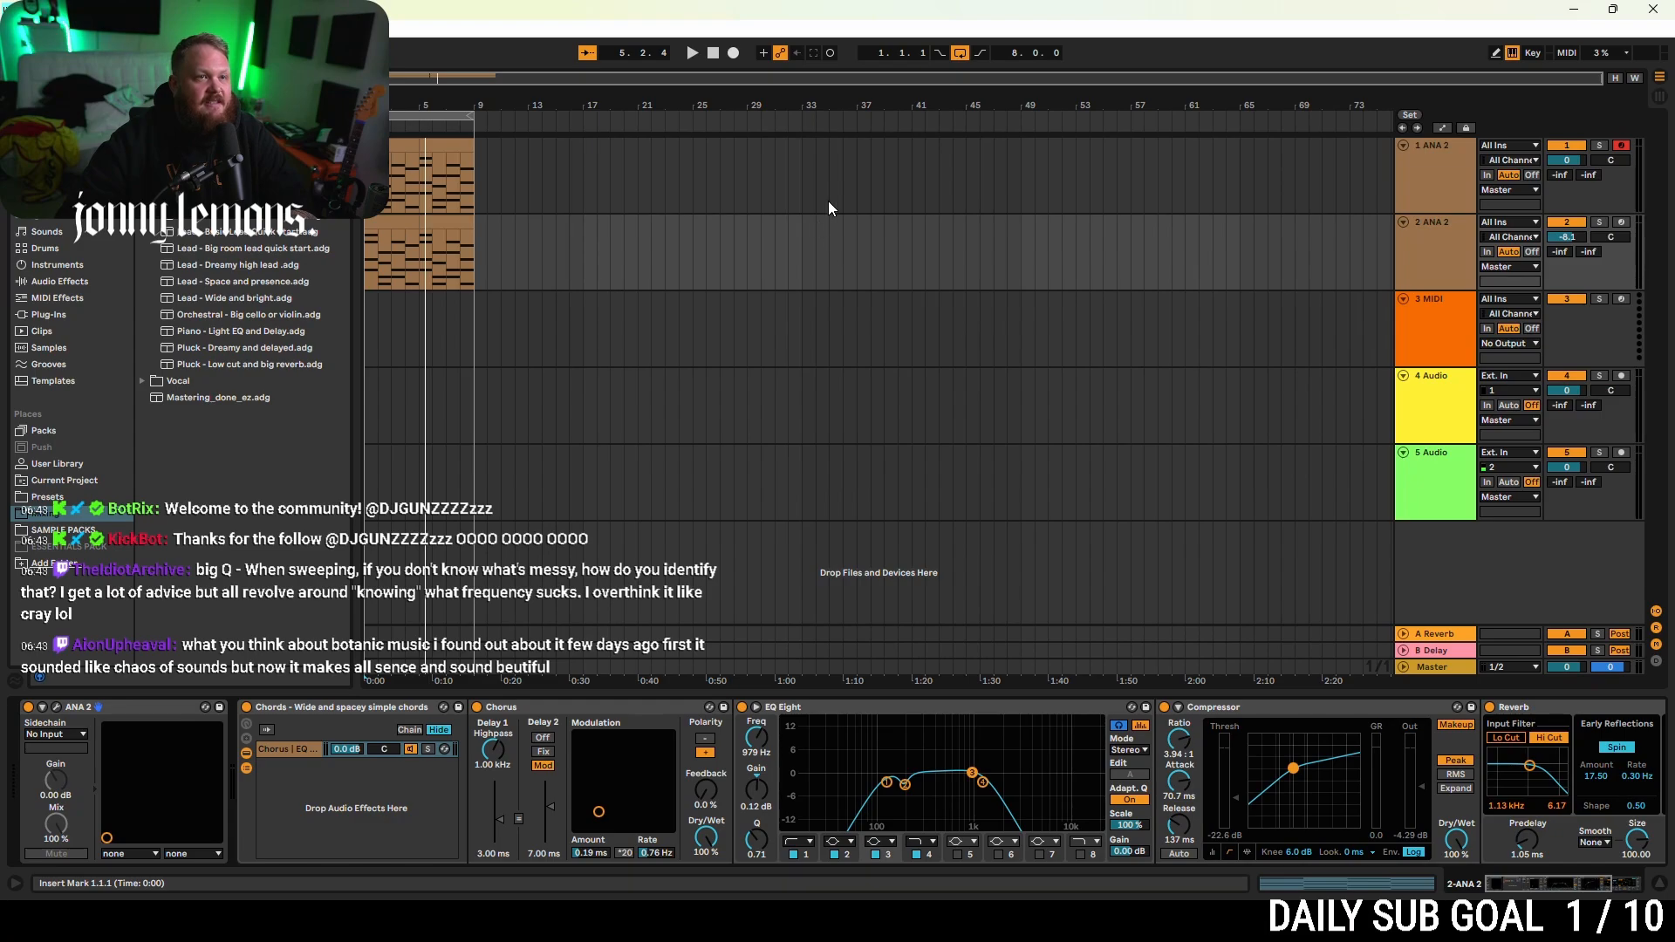
- Solo the original ANA 2 track, enlarge its EQ Eight display, and play the chords with the EQ bypassed
left_click(1411, 160)
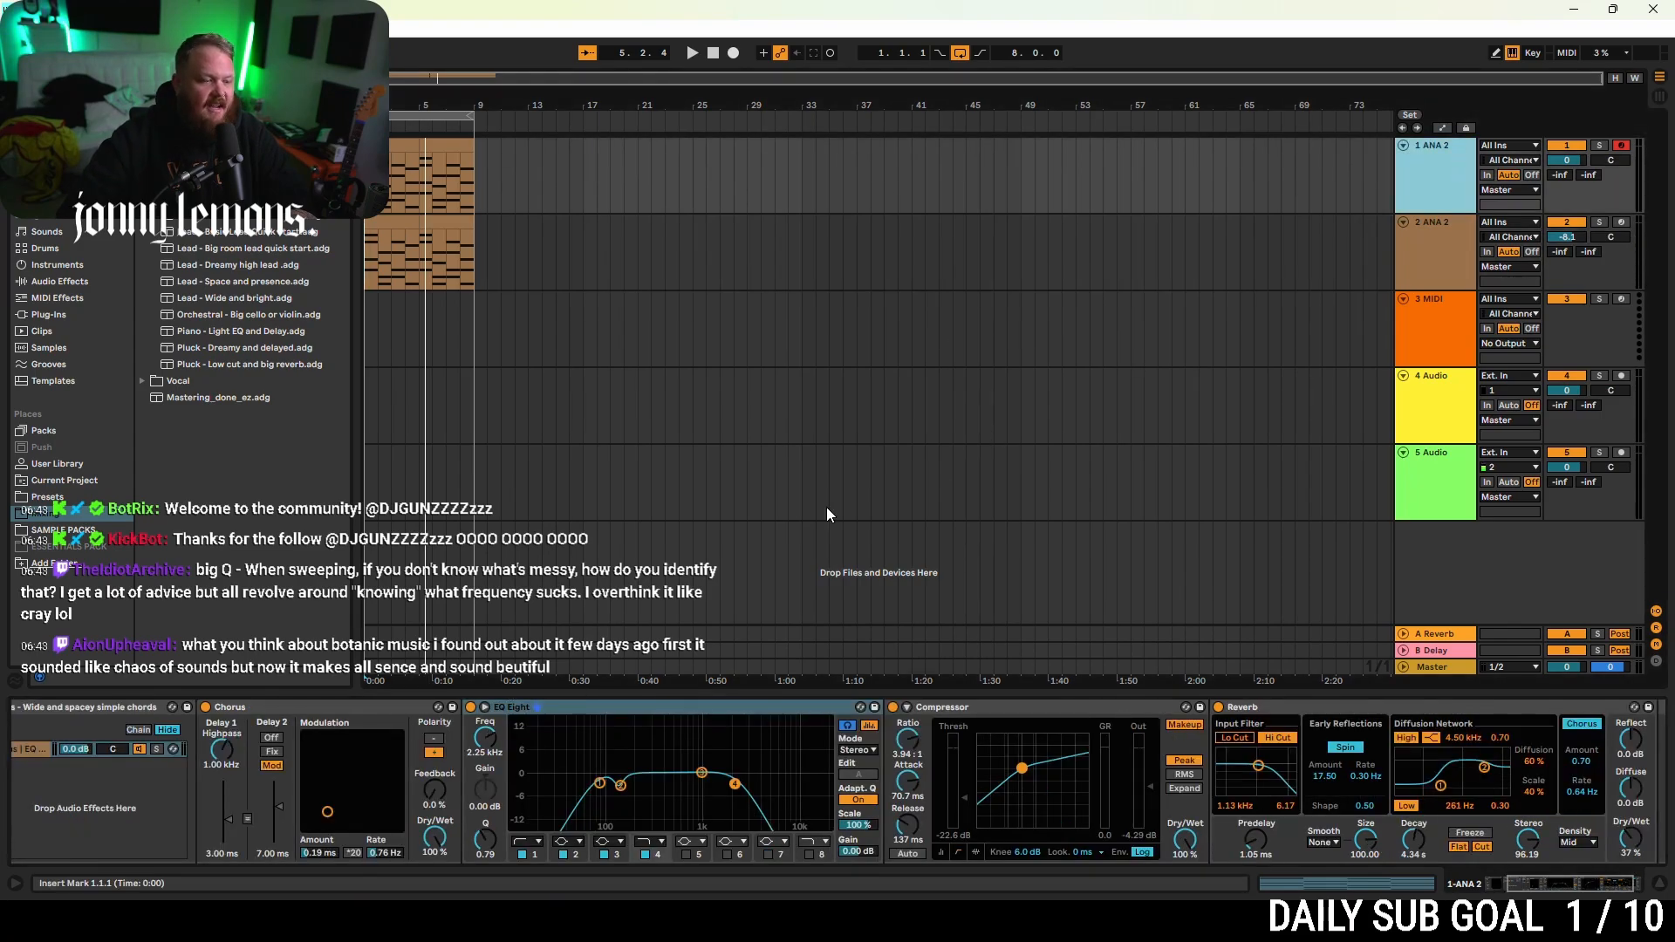
left_click(1600, 145)
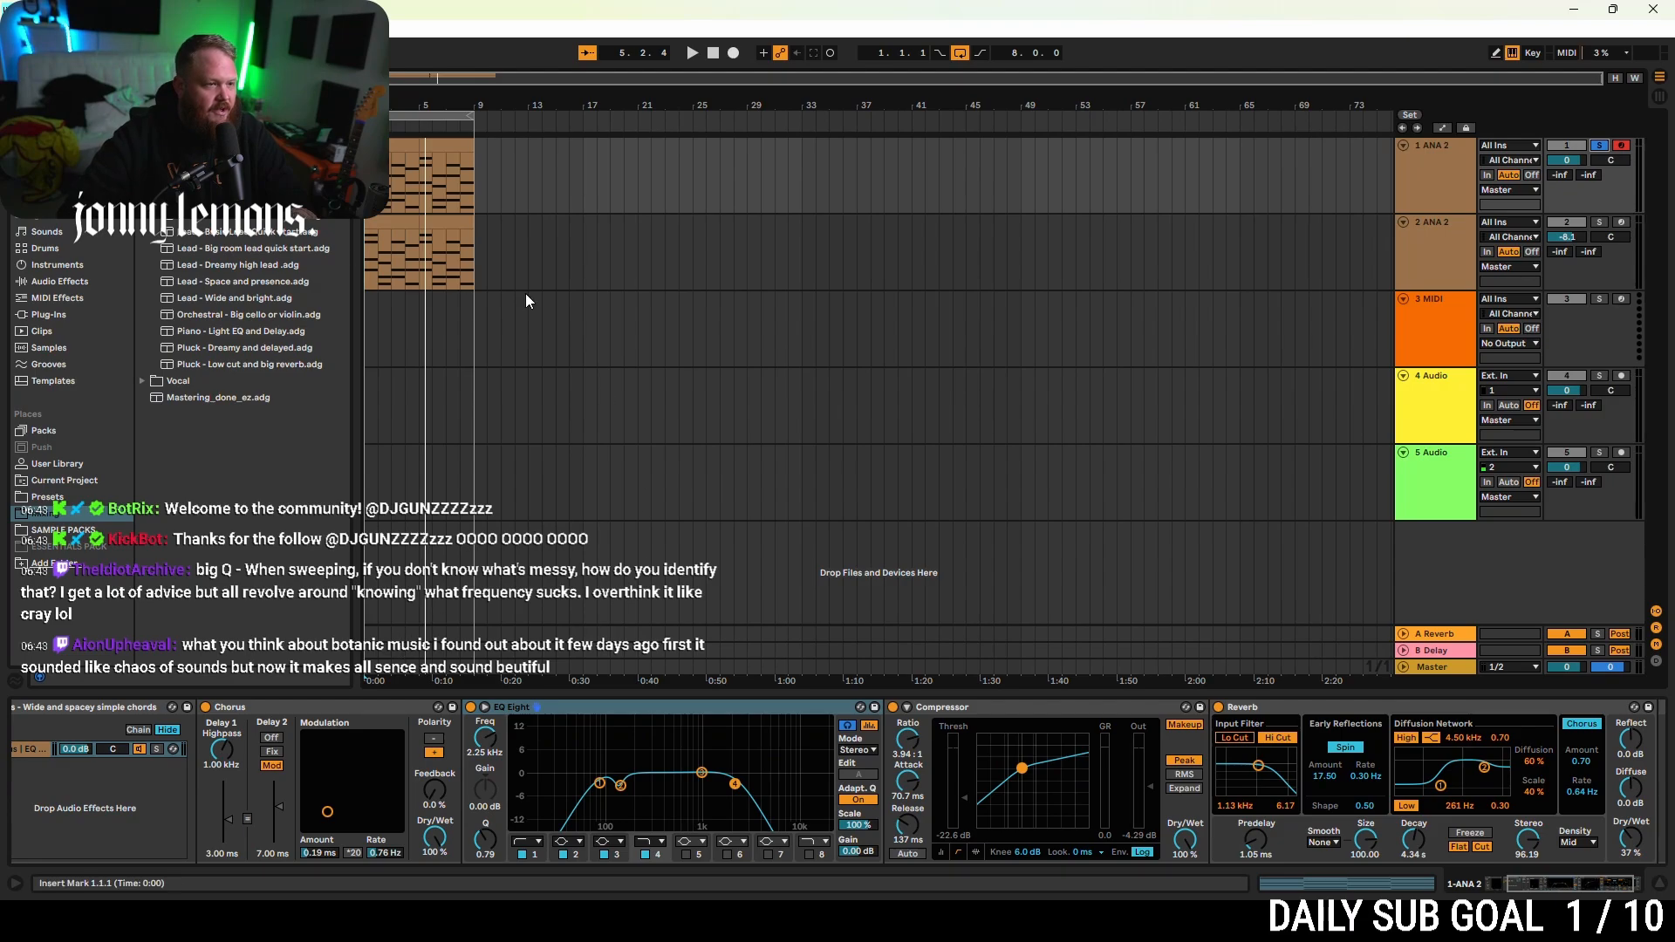
left_click(869, 725)
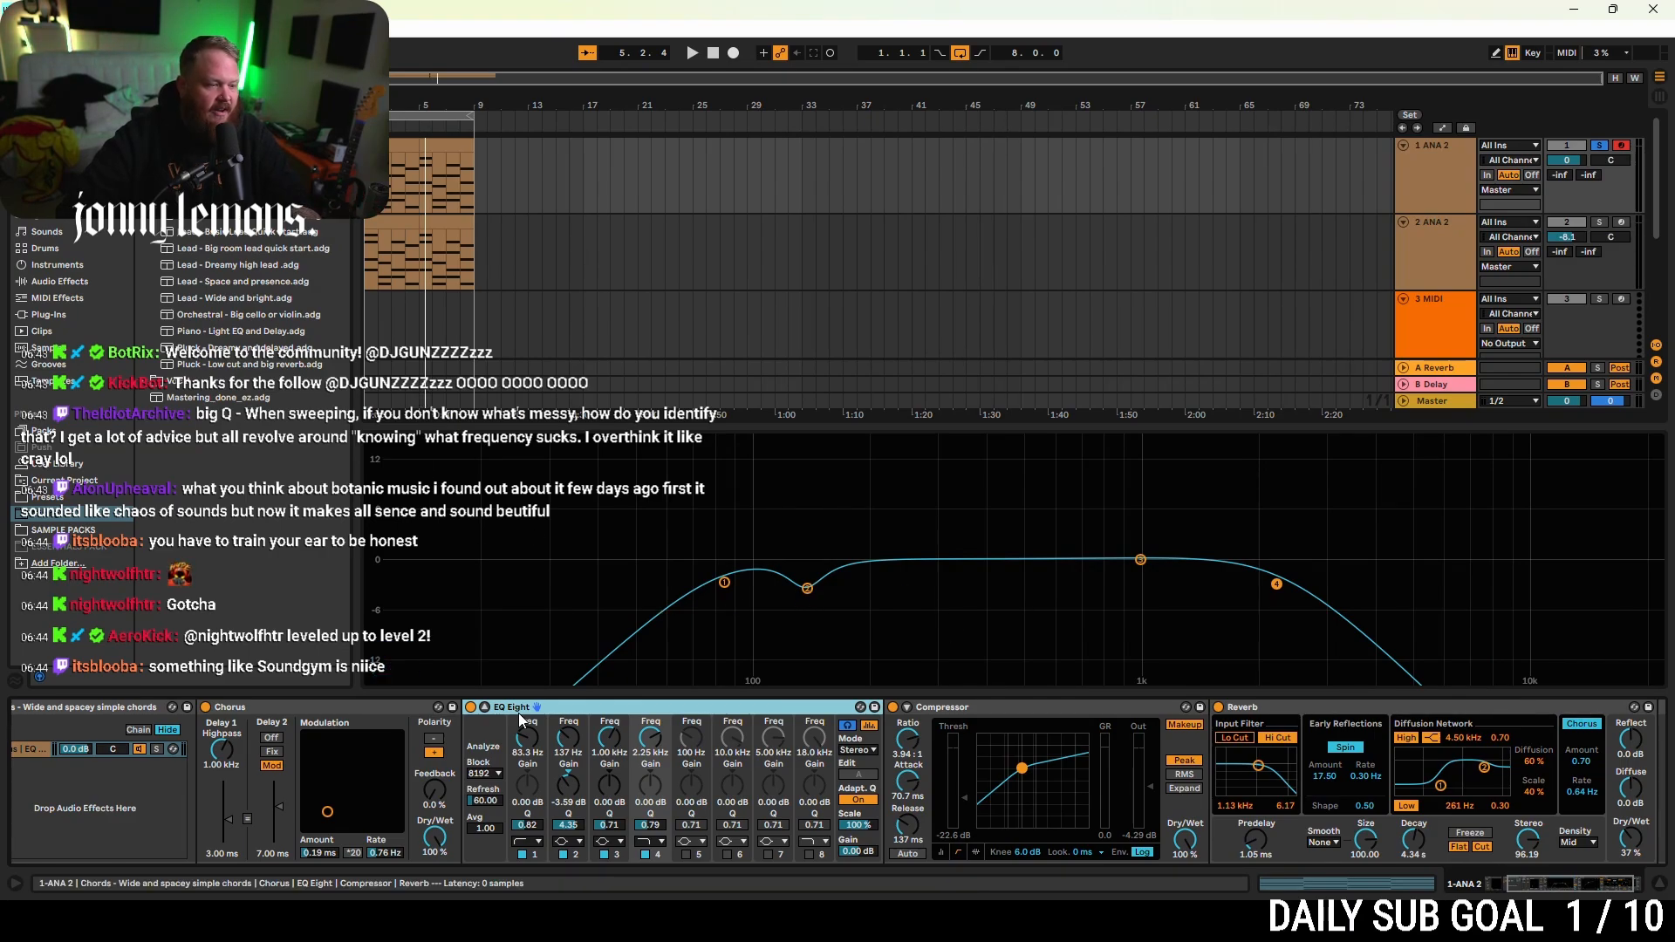
left_click(471, 707)
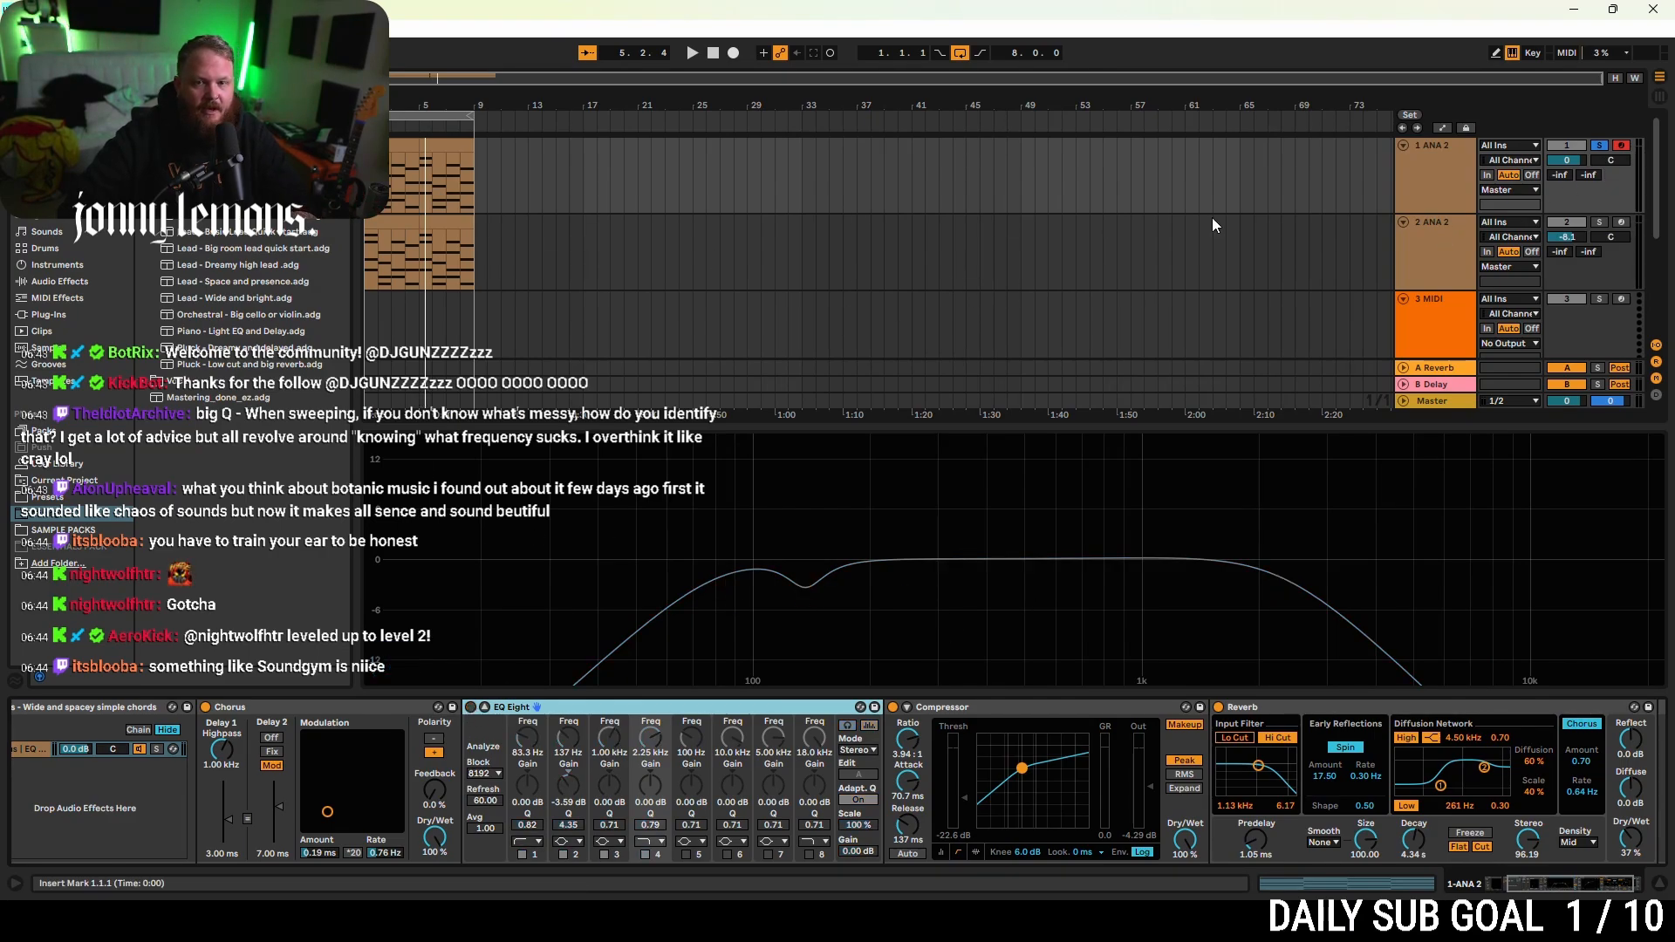
key("space")
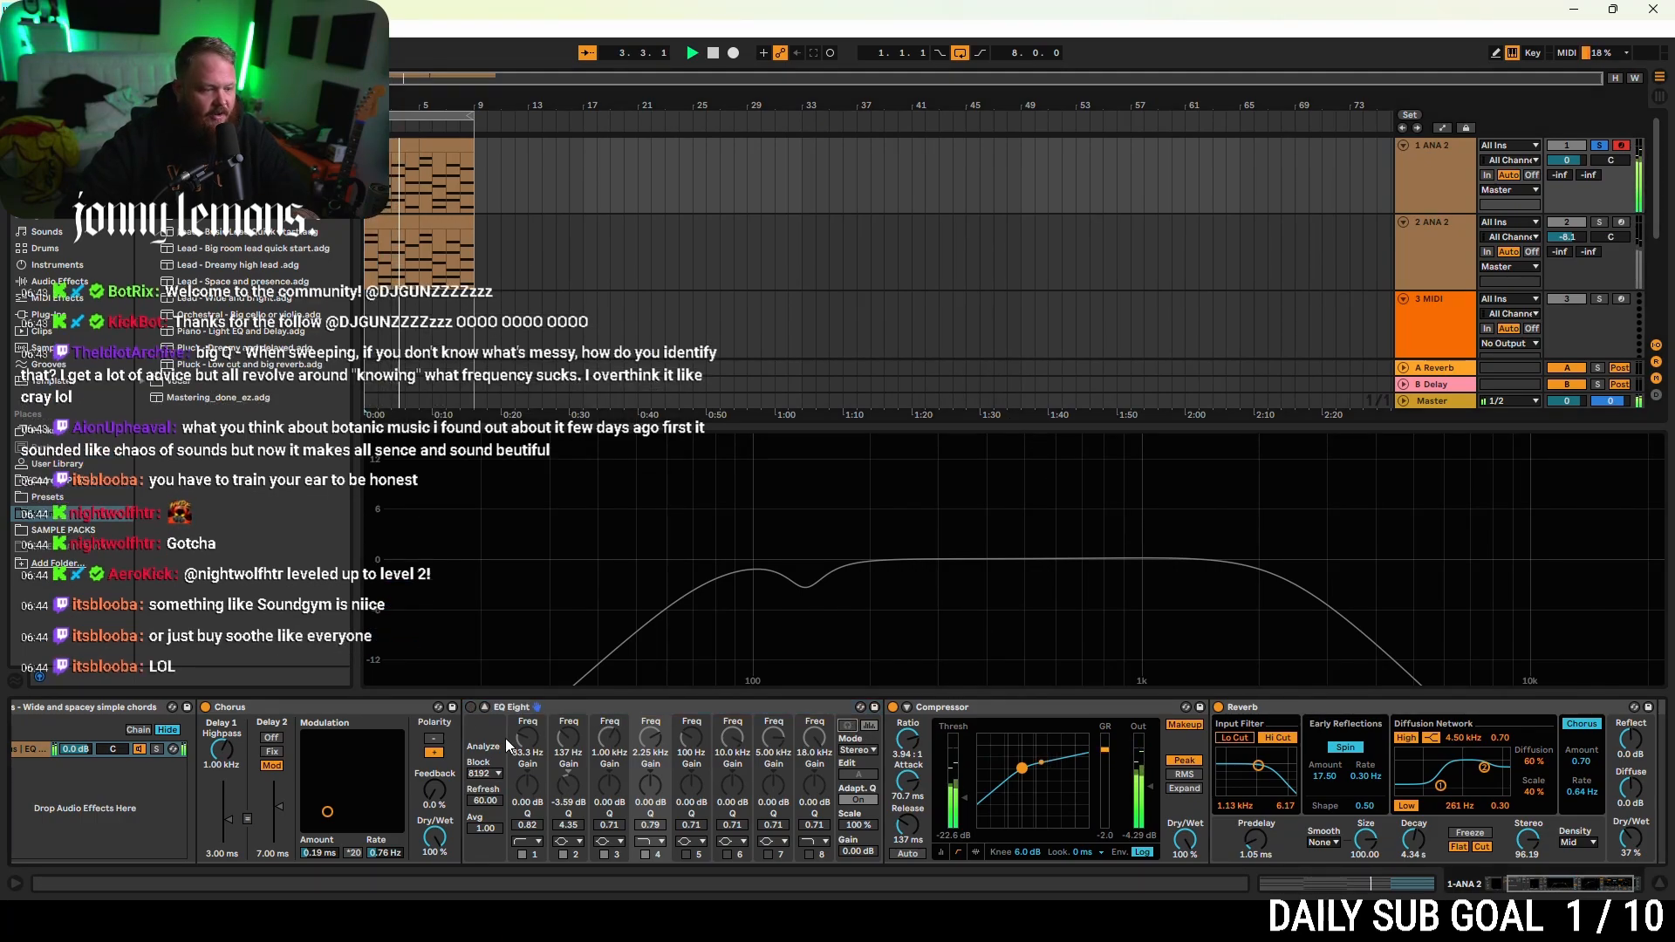
- Re-enable EQ Eight with bands 2 and 3 off, and widen the cuts to 13.7 Hz on band 1 and 15.2 kHz on band 4
left_click(563, 853)
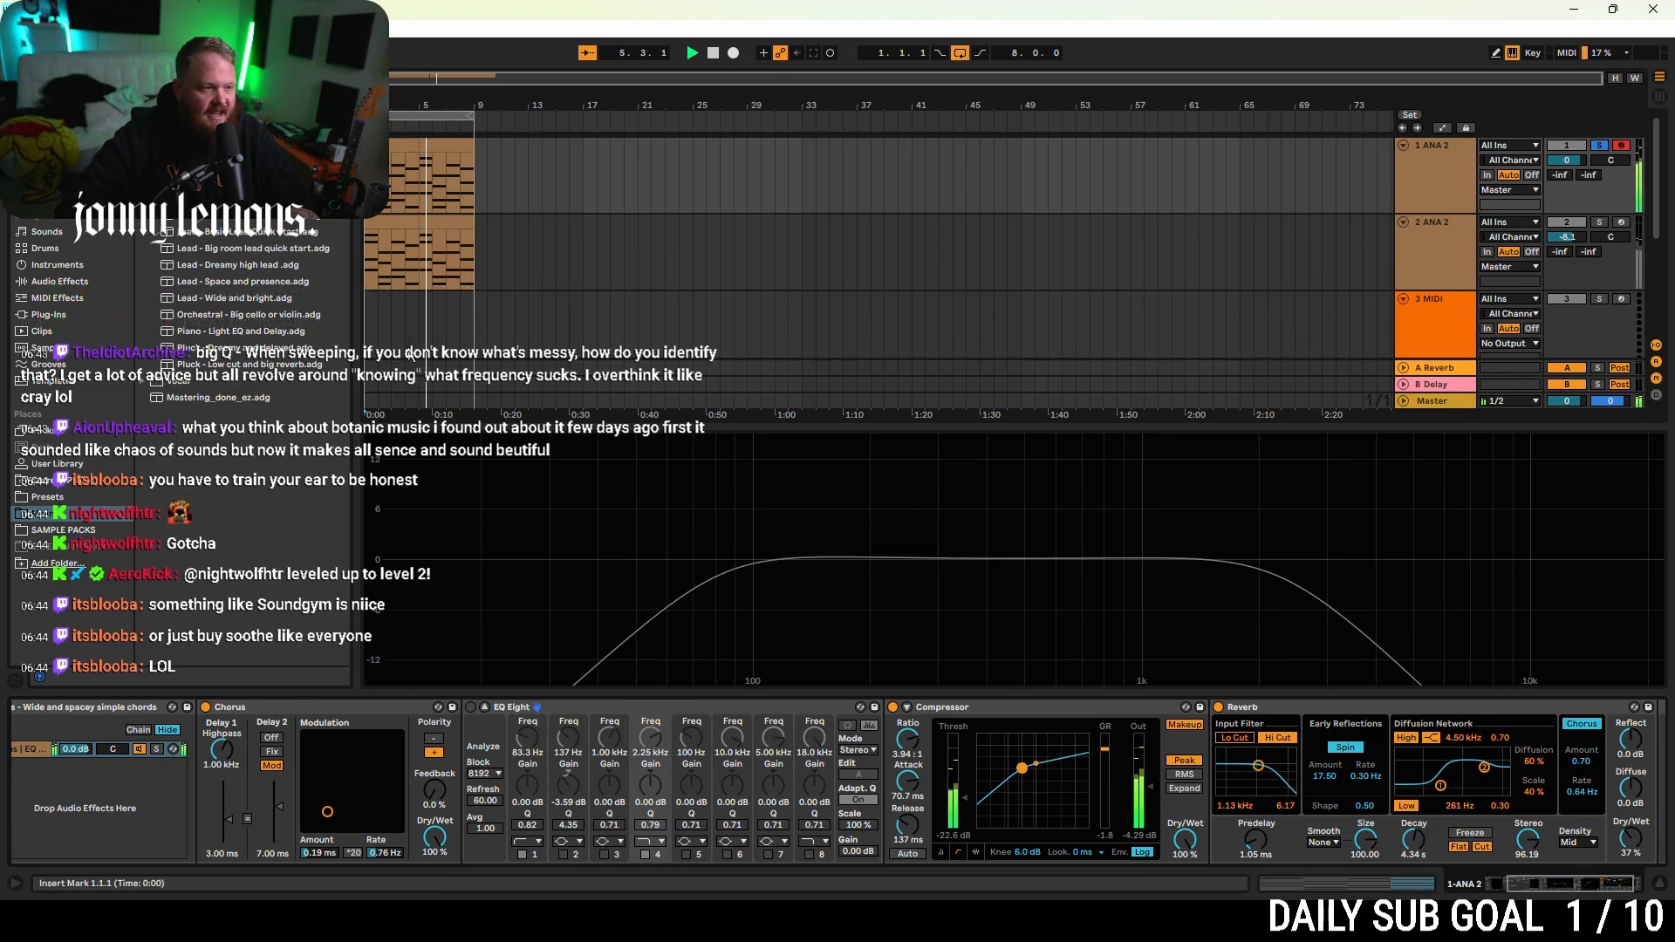
left_click(471, 707)
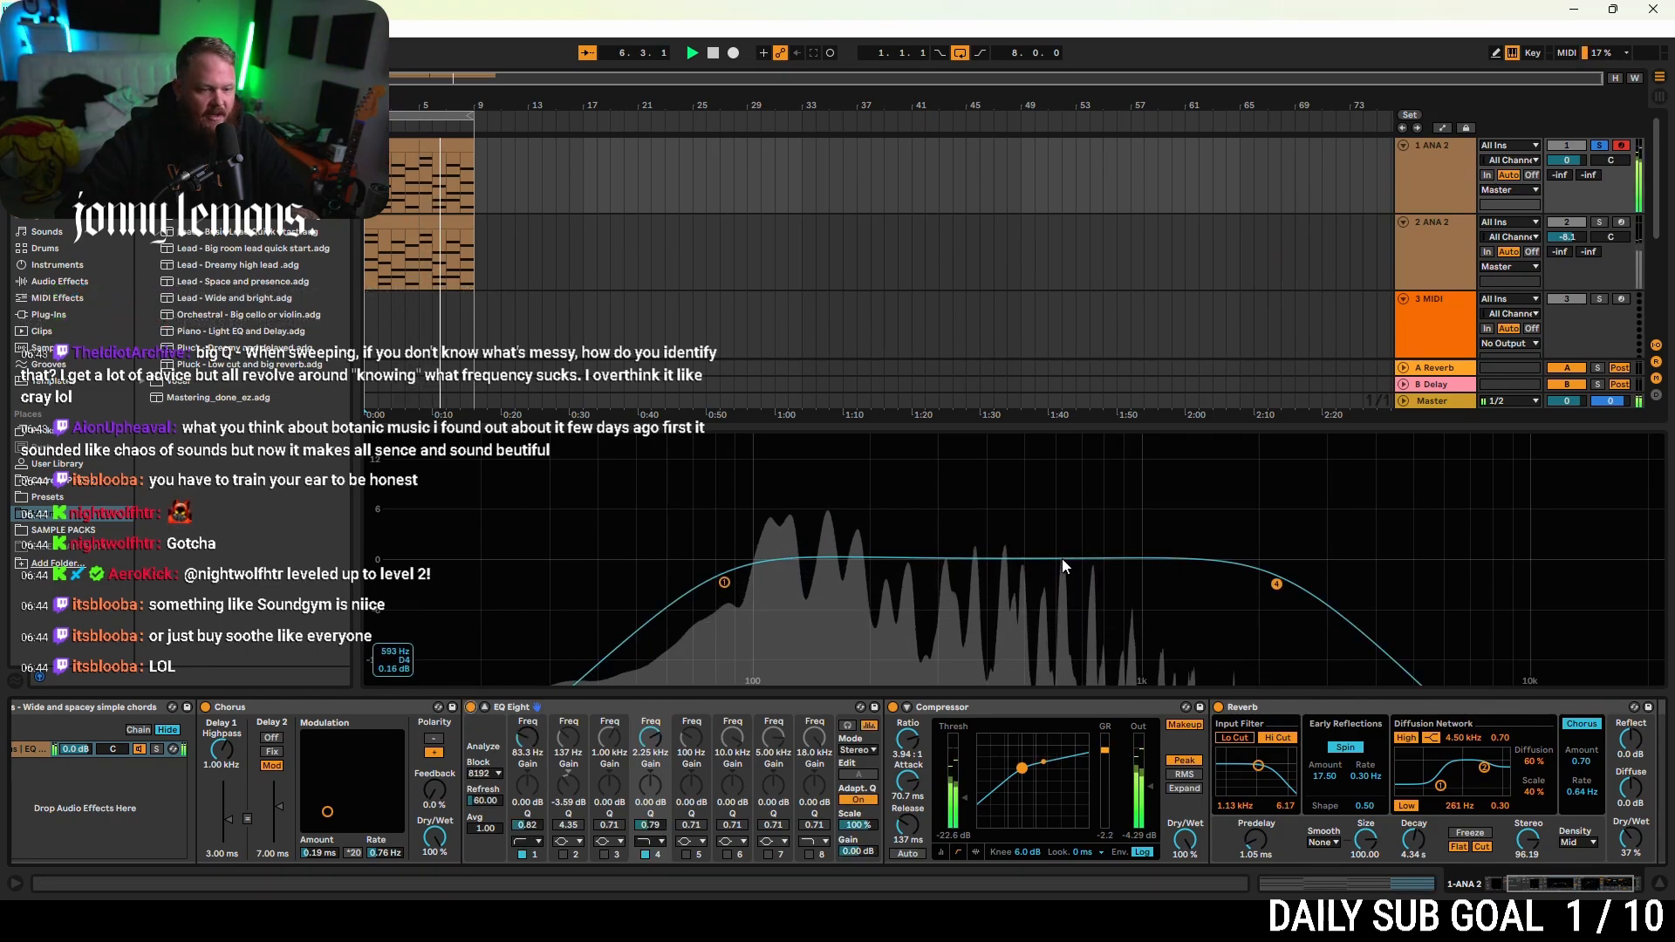
left_click_drag(1276, 584, 1597, 577)
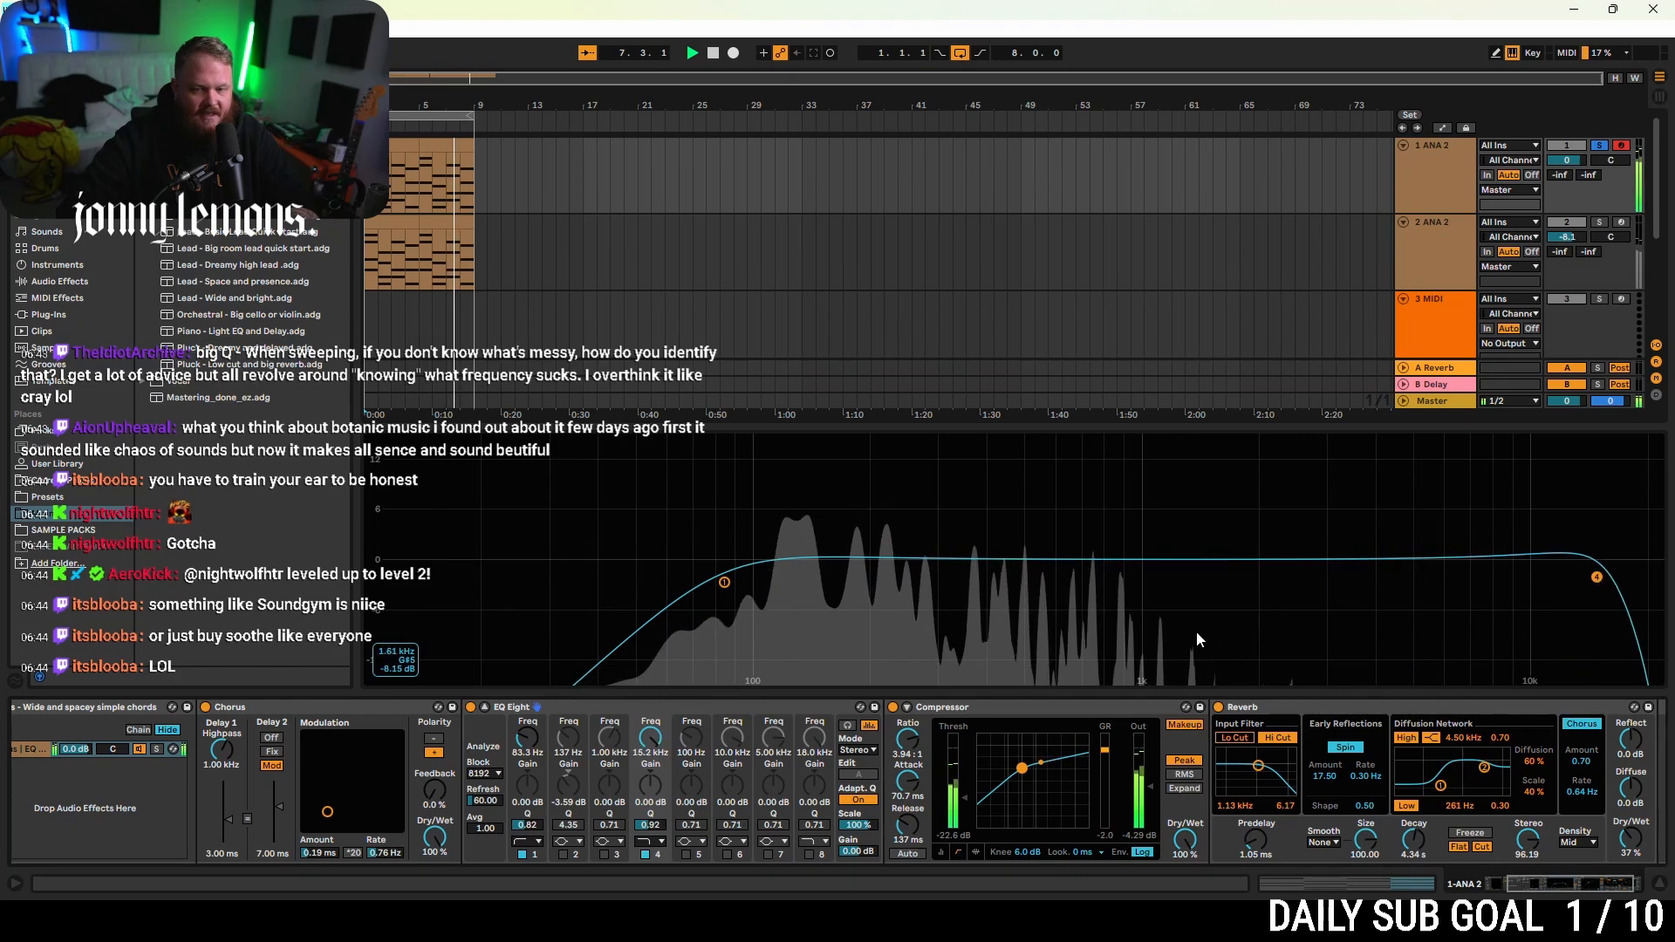
left_click_drag(724, 582, 416, 559)
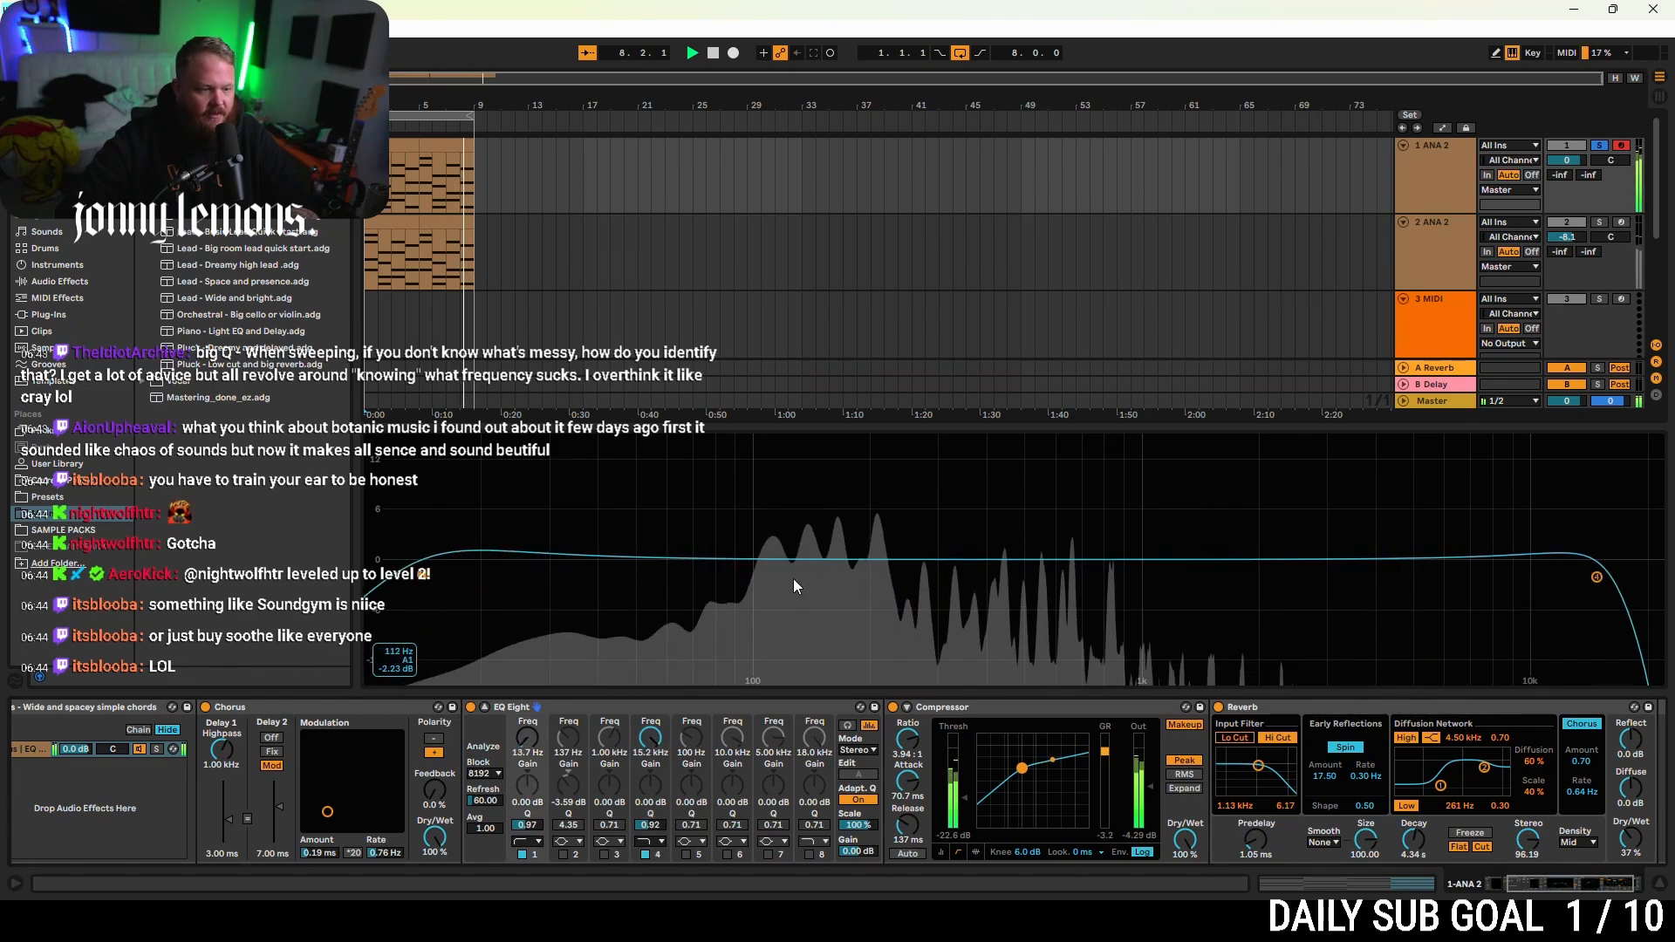
- Switch band 2 back on, enable EQ Eight's audition mode, and boost the band by 15 dB around 4.05 kHz
left_click(563, 854)
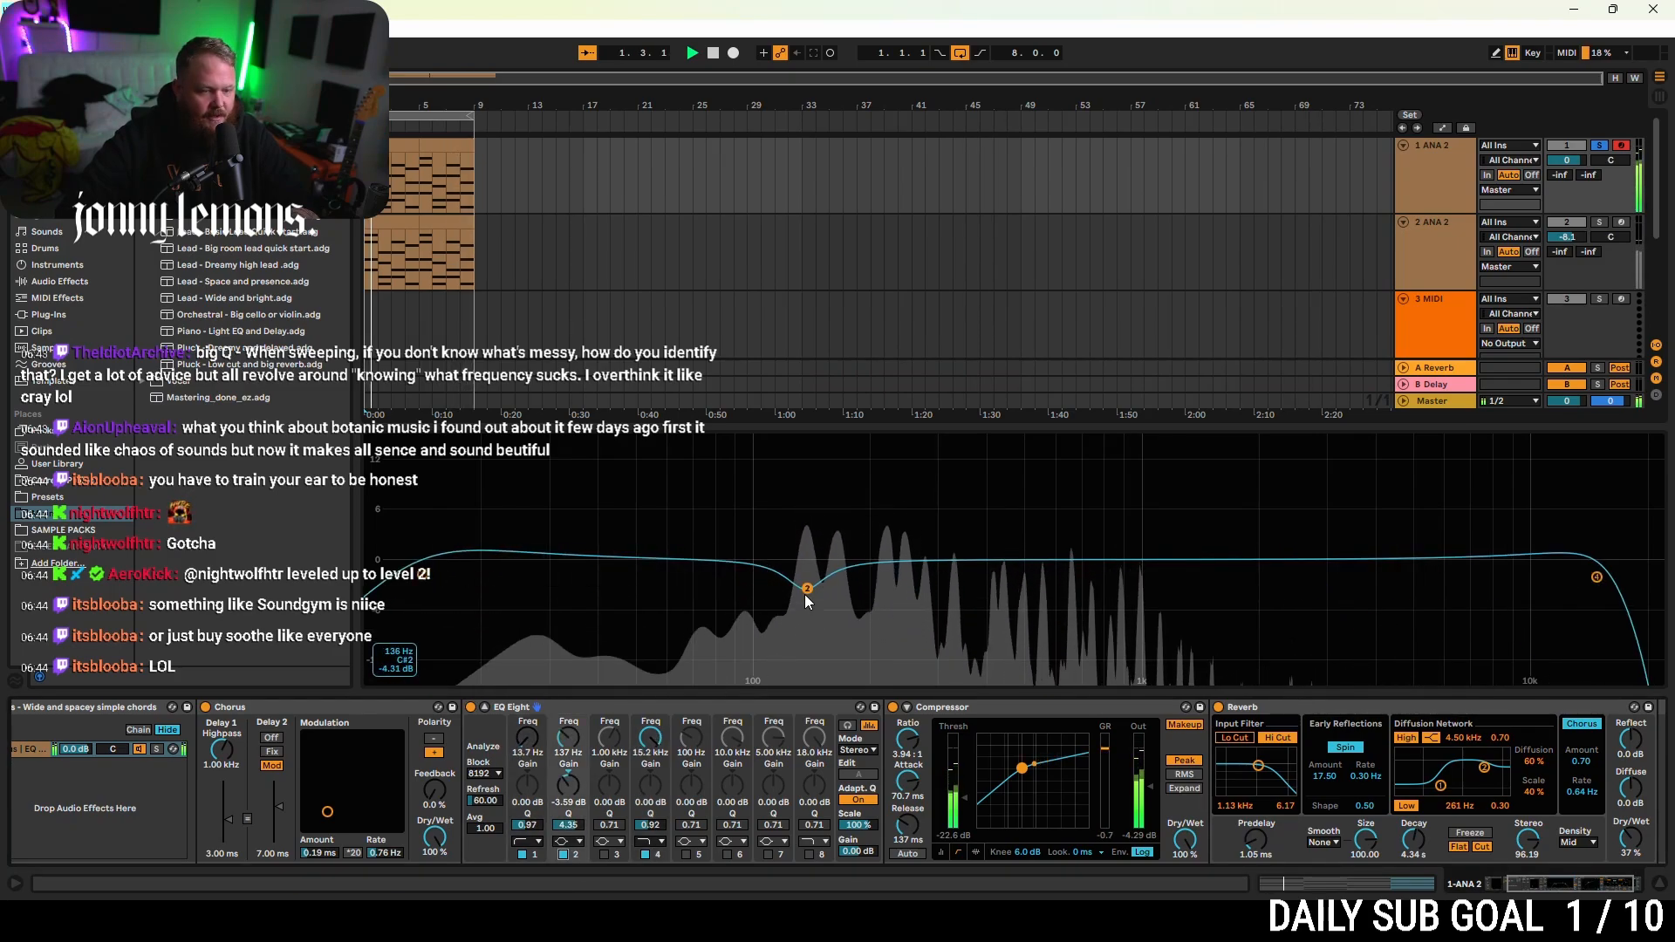
left_click_drag(804, 587, 823, 558)
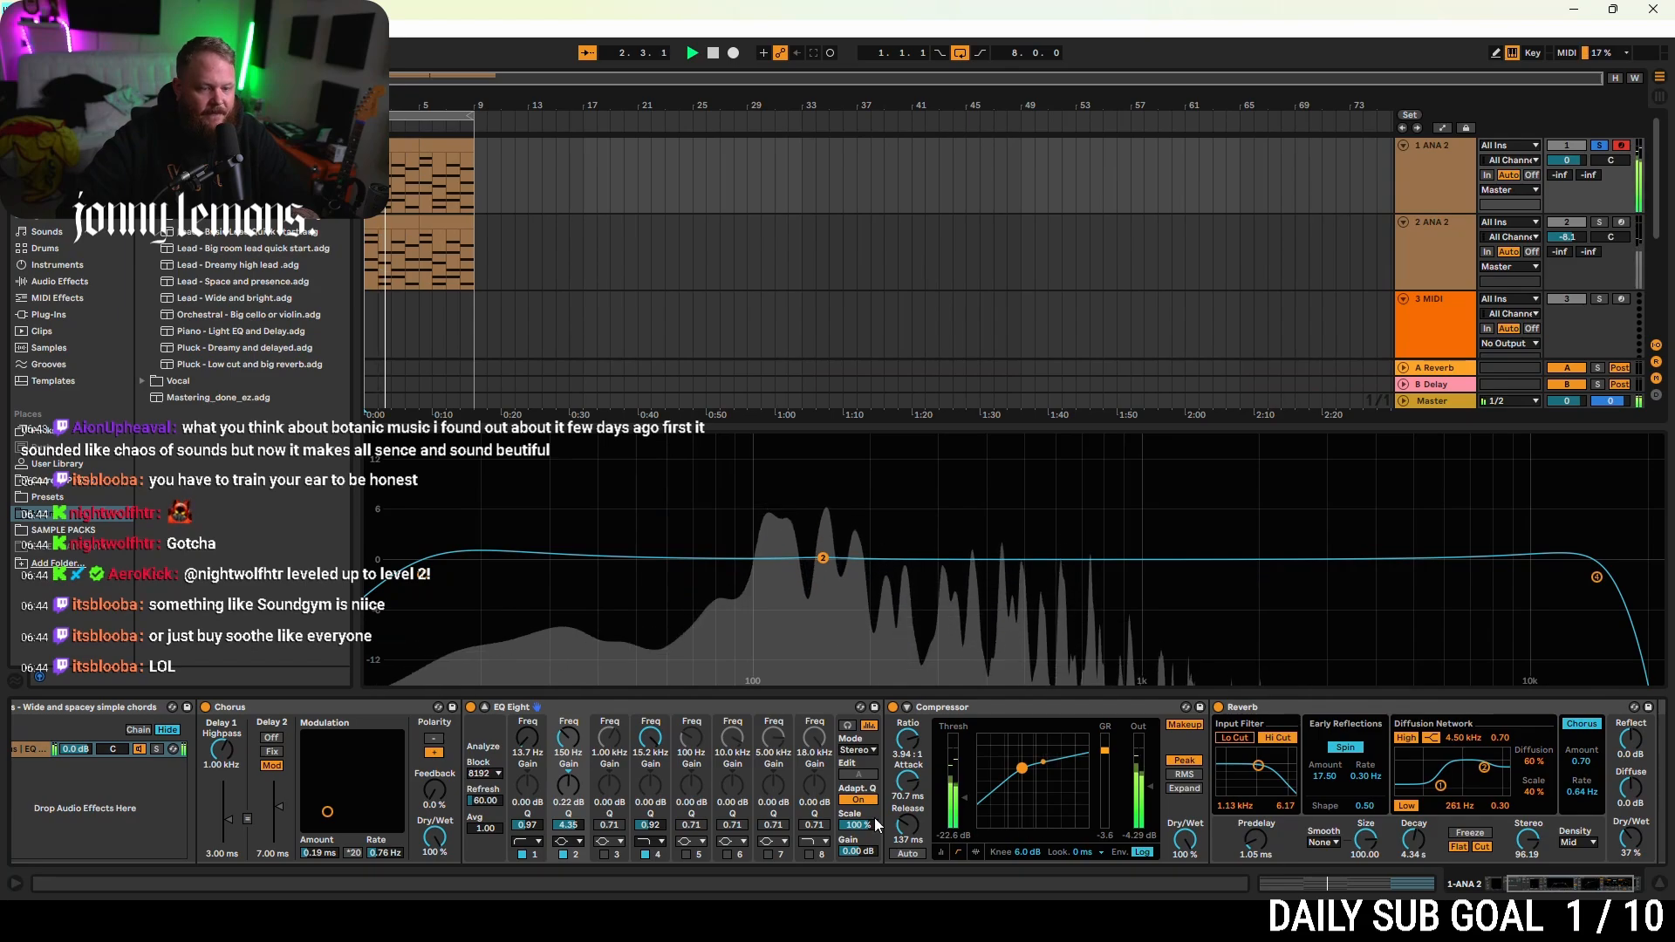
left_click(846, 727)
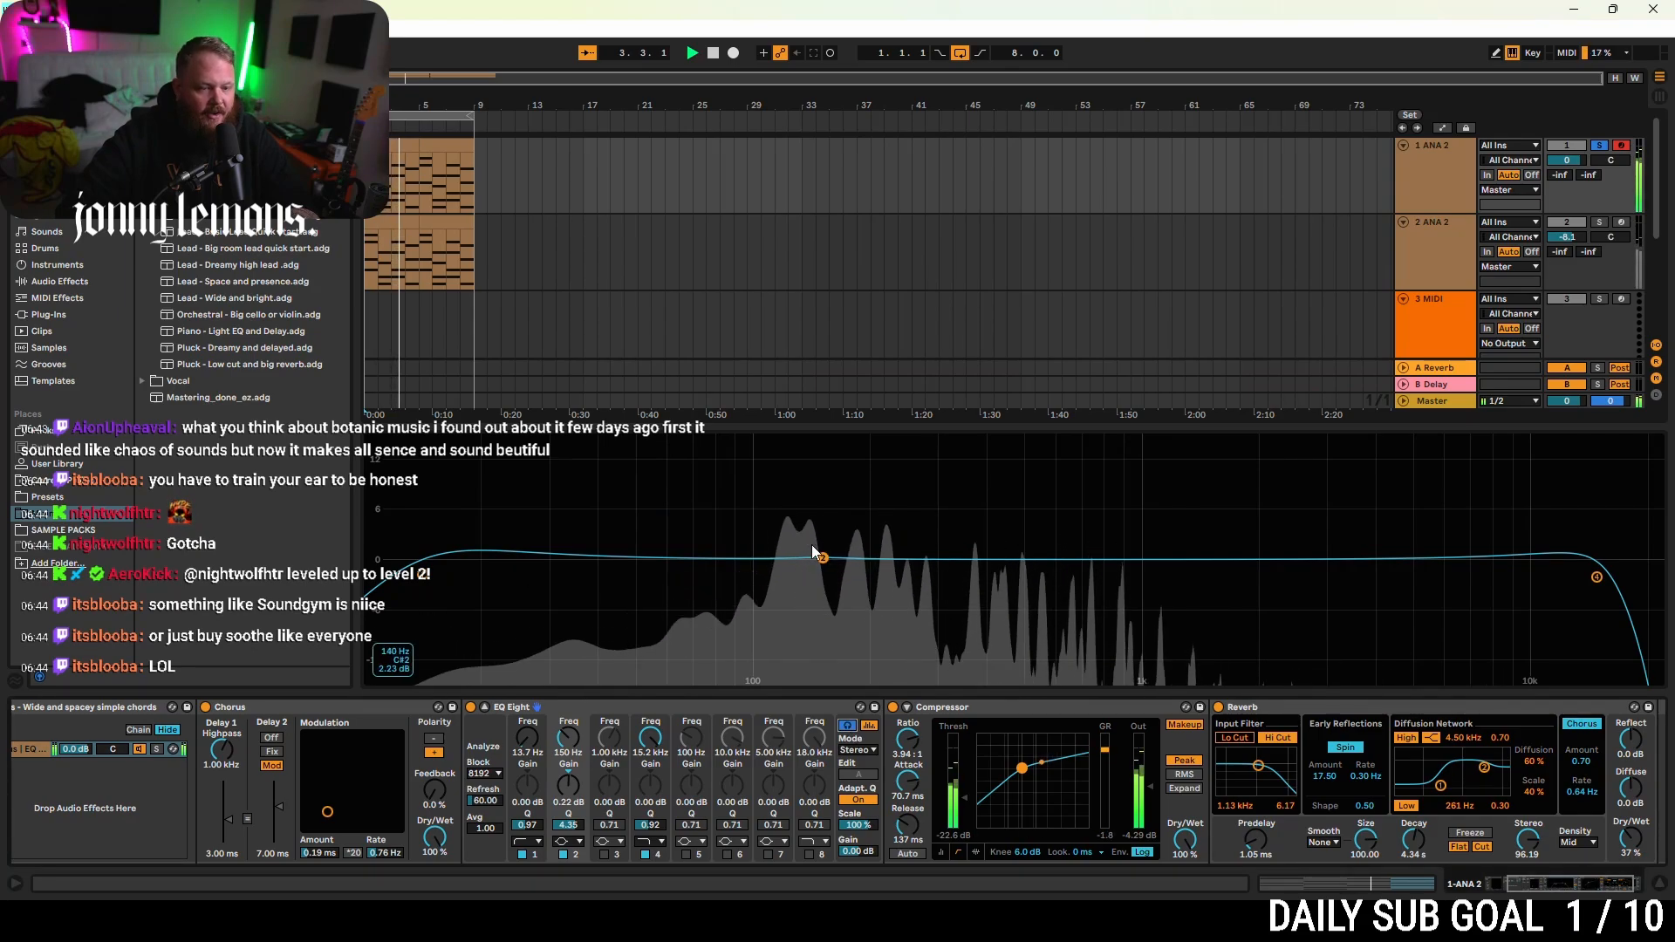
left_click_drag(826, 565, 1372, 439)
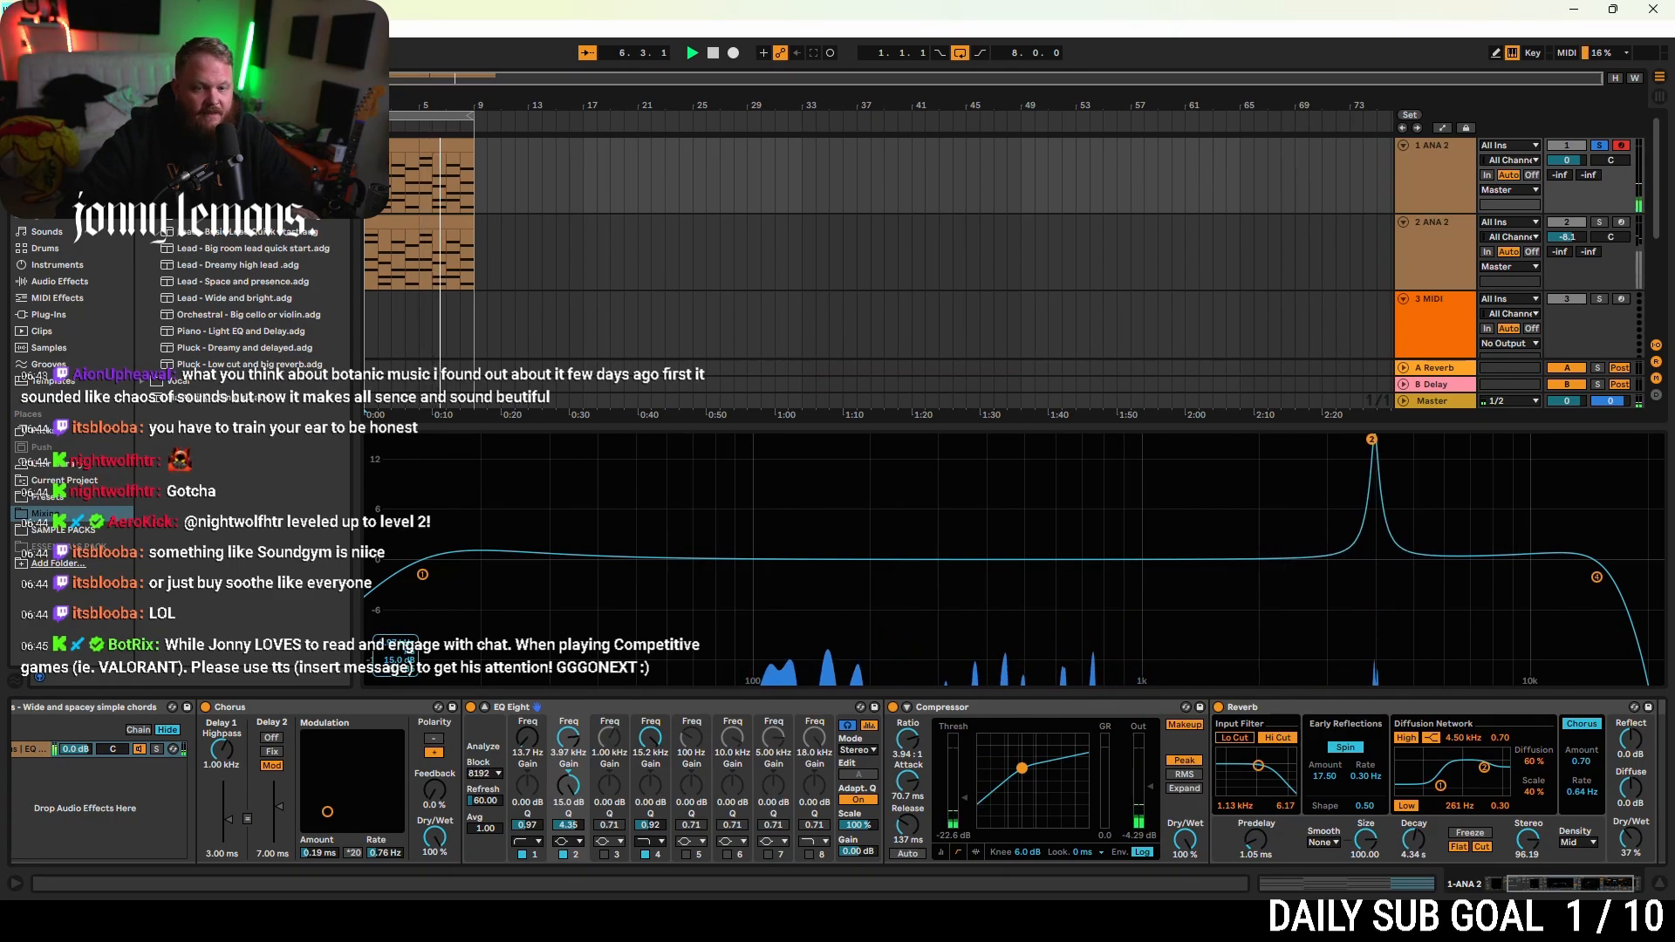
left_click_drag(1372, 439, 1375, 439)
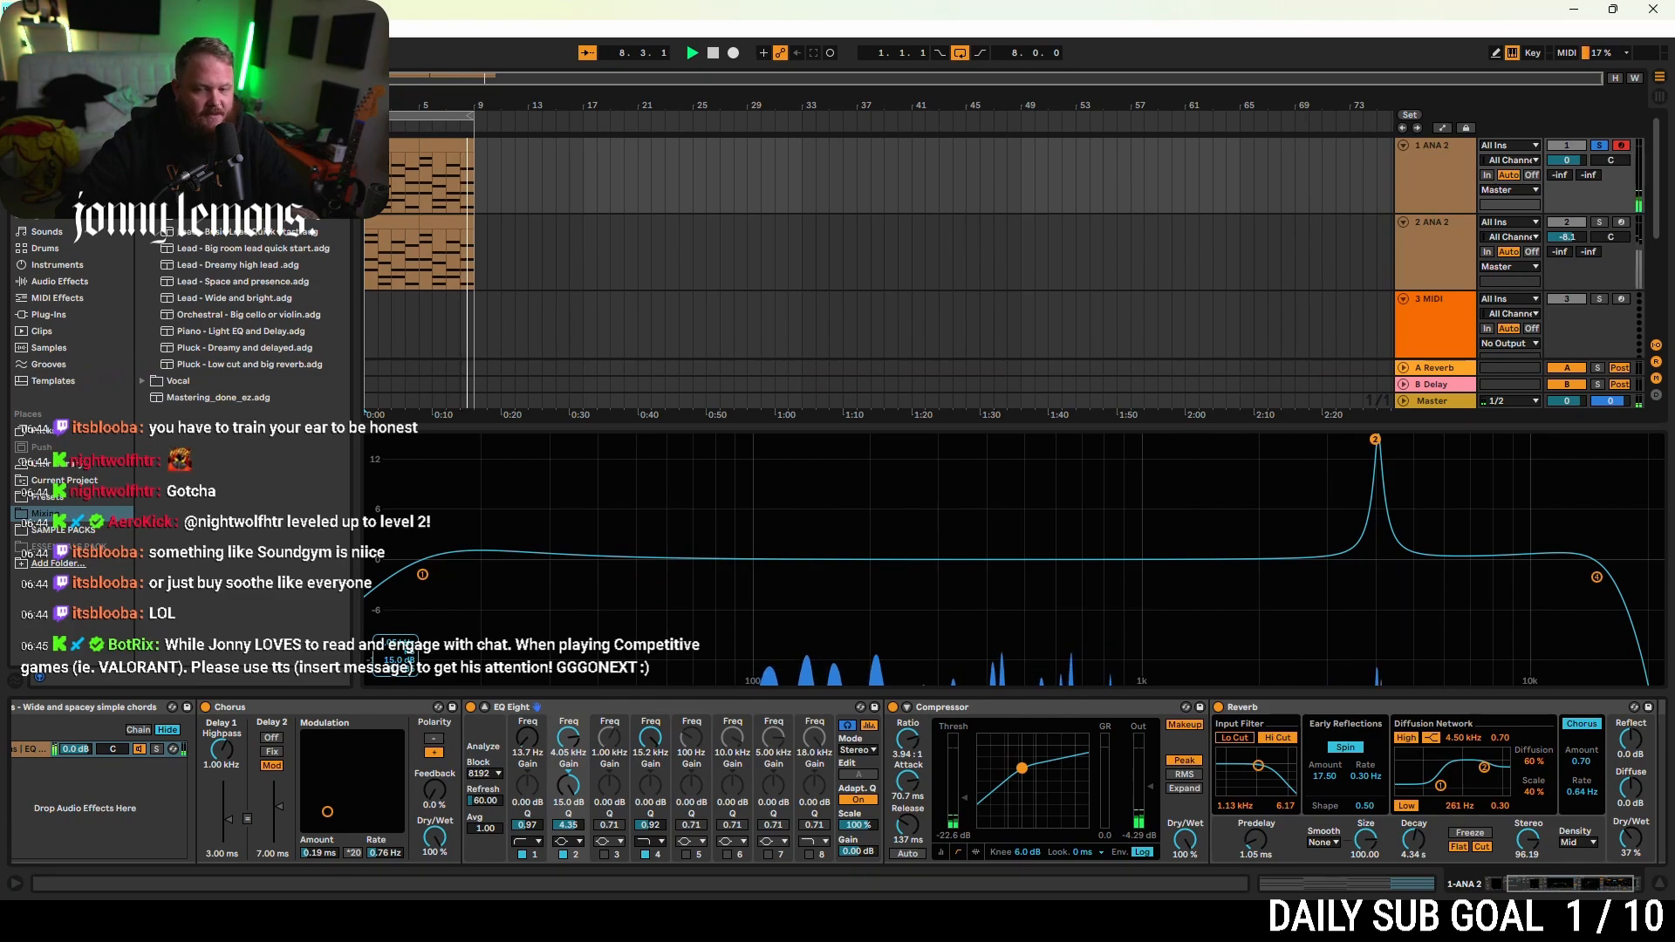
- Sweep the boosted EQ Eight band 2 through the lows and low mids, between about 107 Hz and 381 Hz, during playback
left_click_drag(1375, 439, 860, 439)
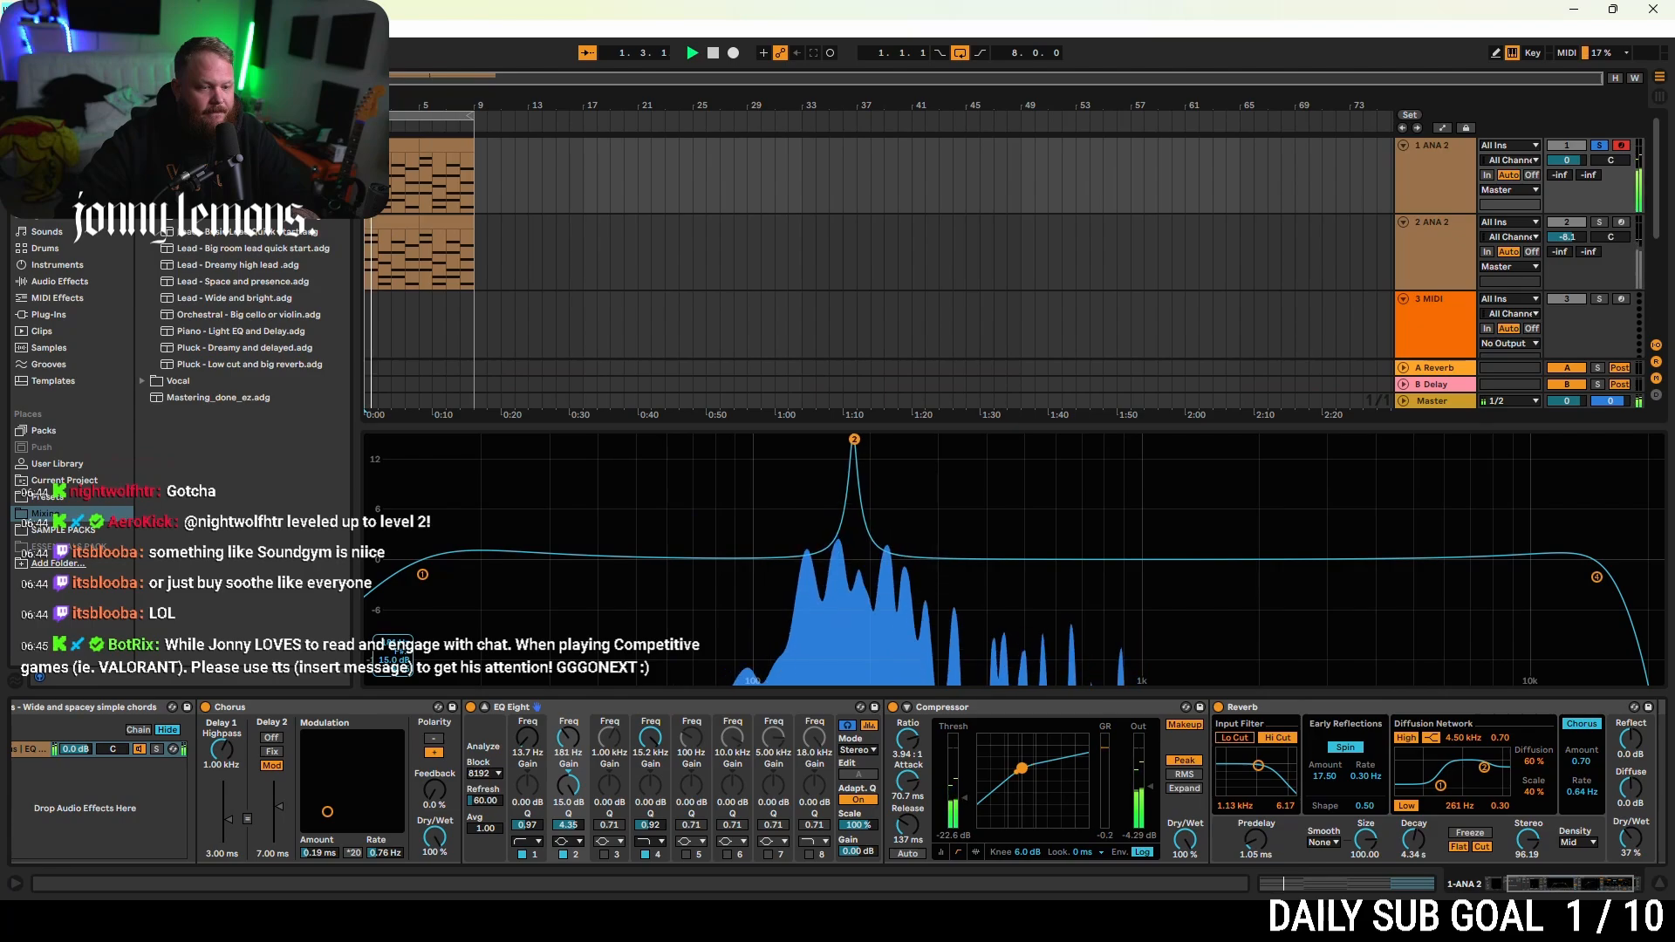
left_click_drag(854, 439, 916, 439)
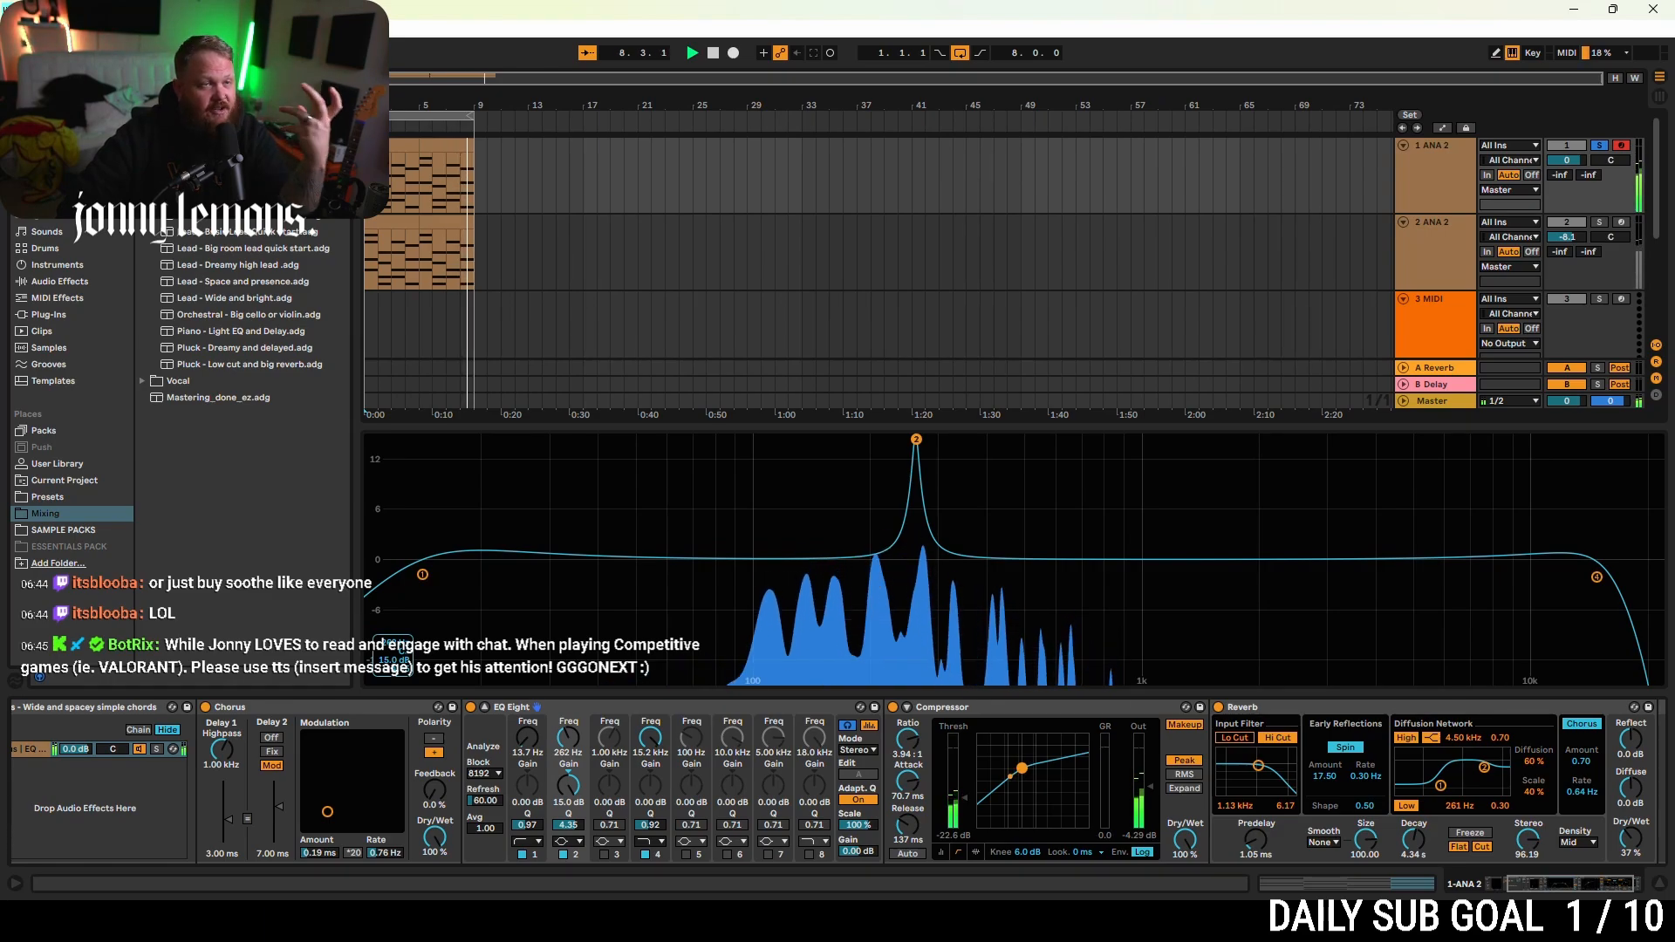
left_click_drag(916, 439, 956, 440)
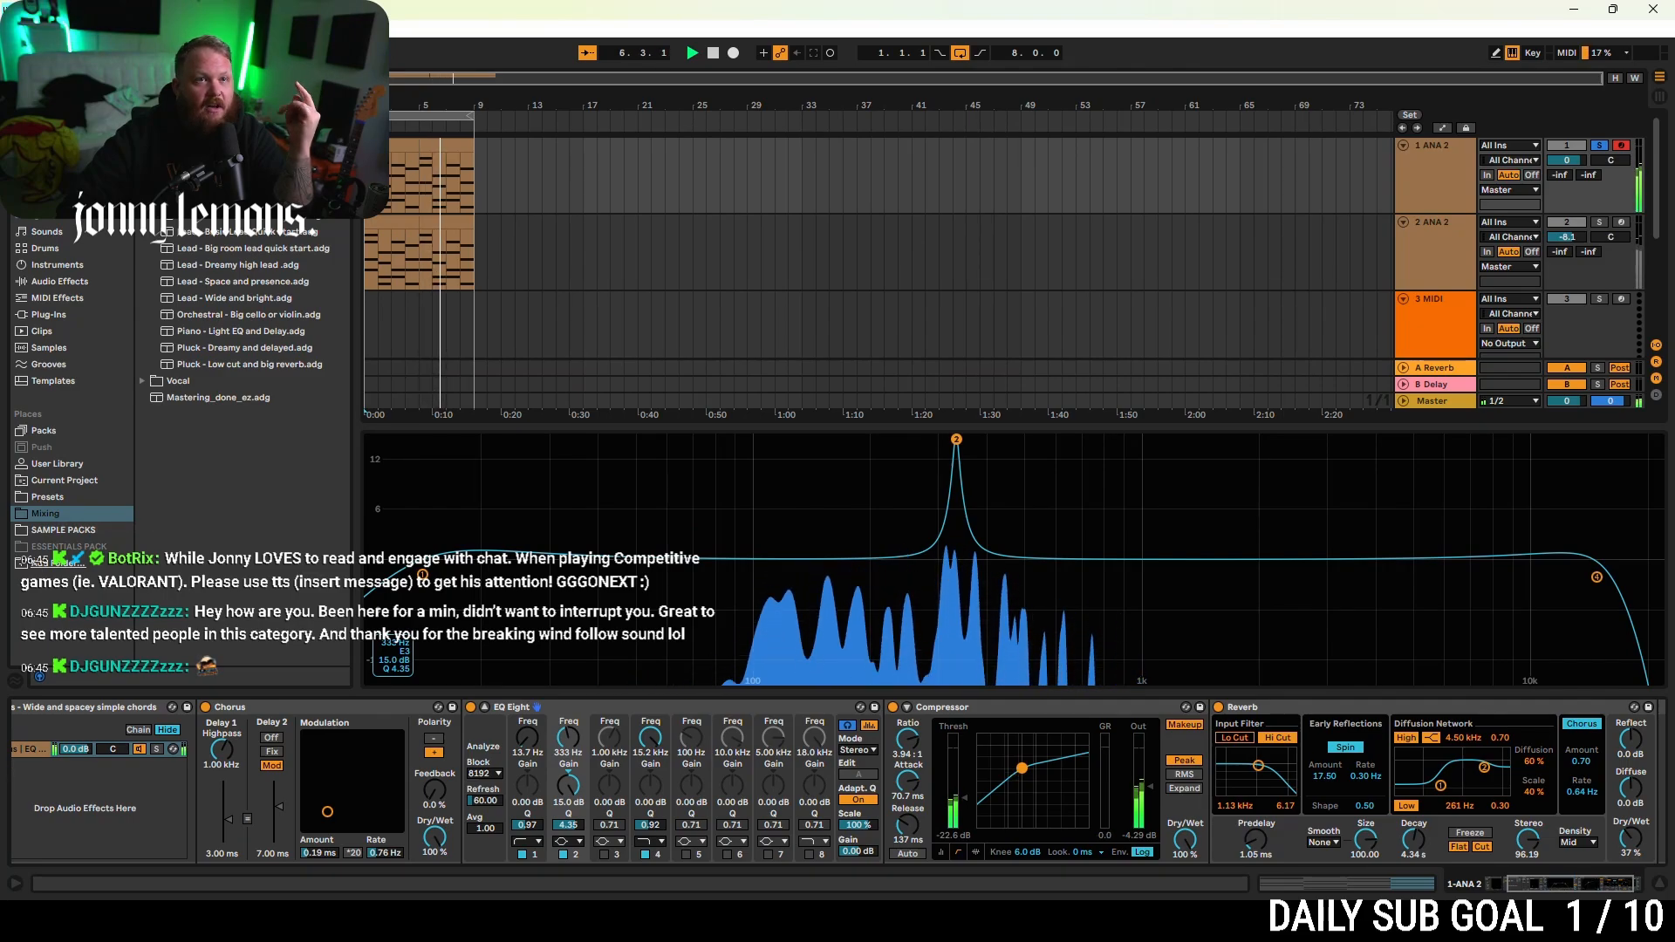
left_click_drag(956, 440, 979, 442)
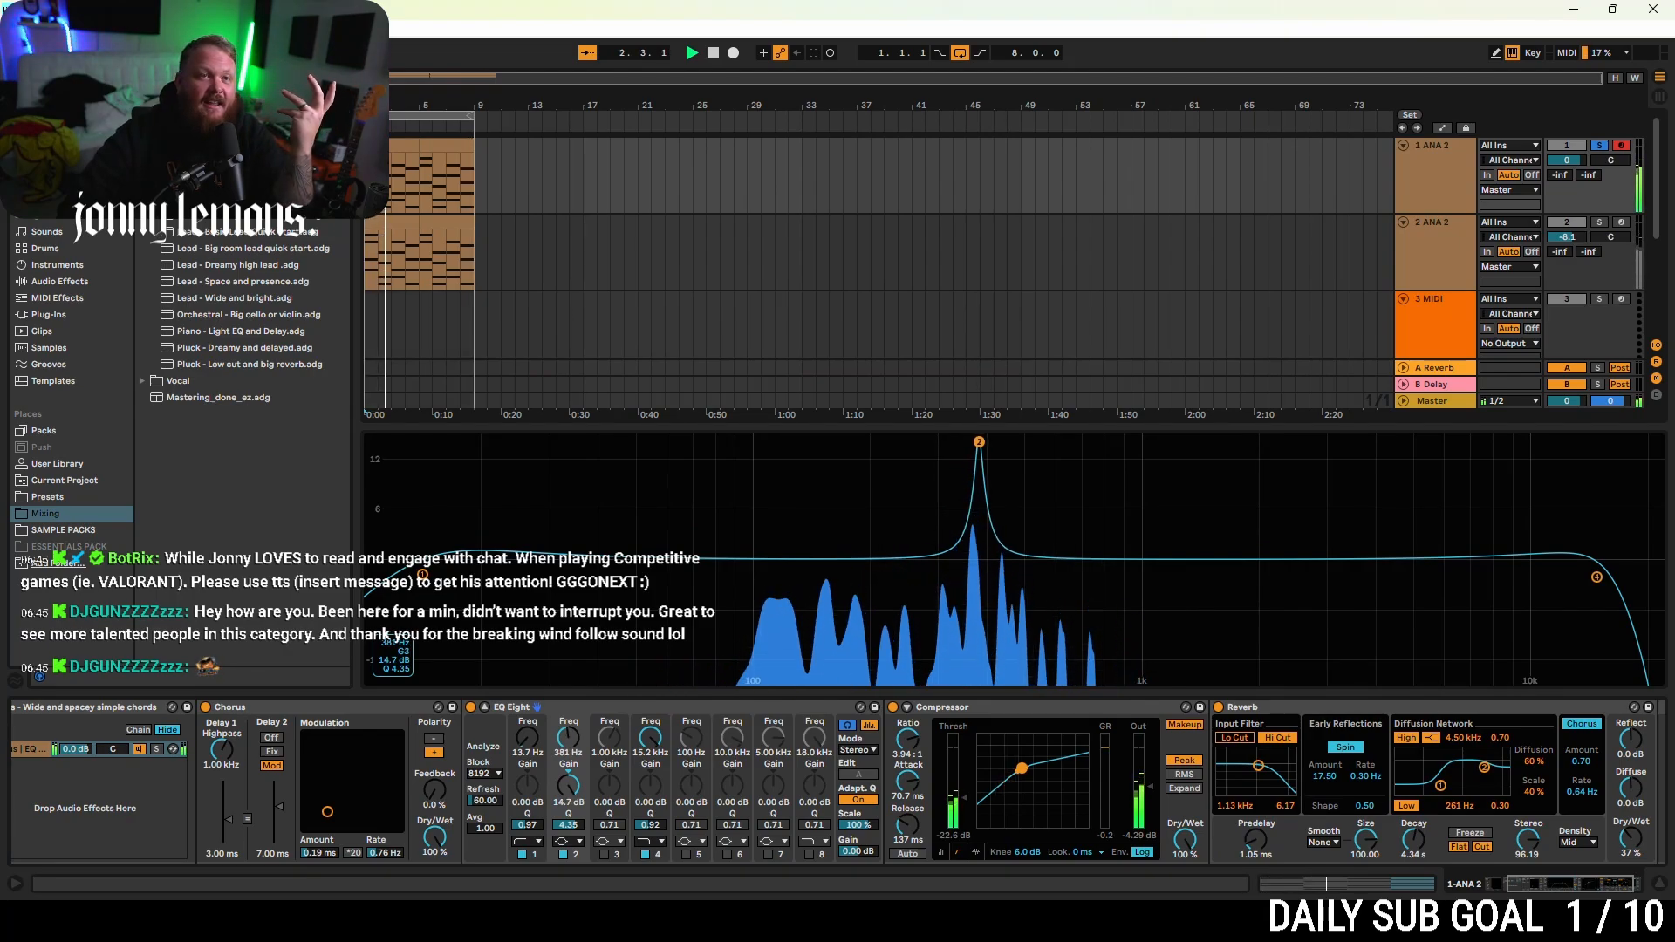
left_click_drag(978, 441, 767, 439)
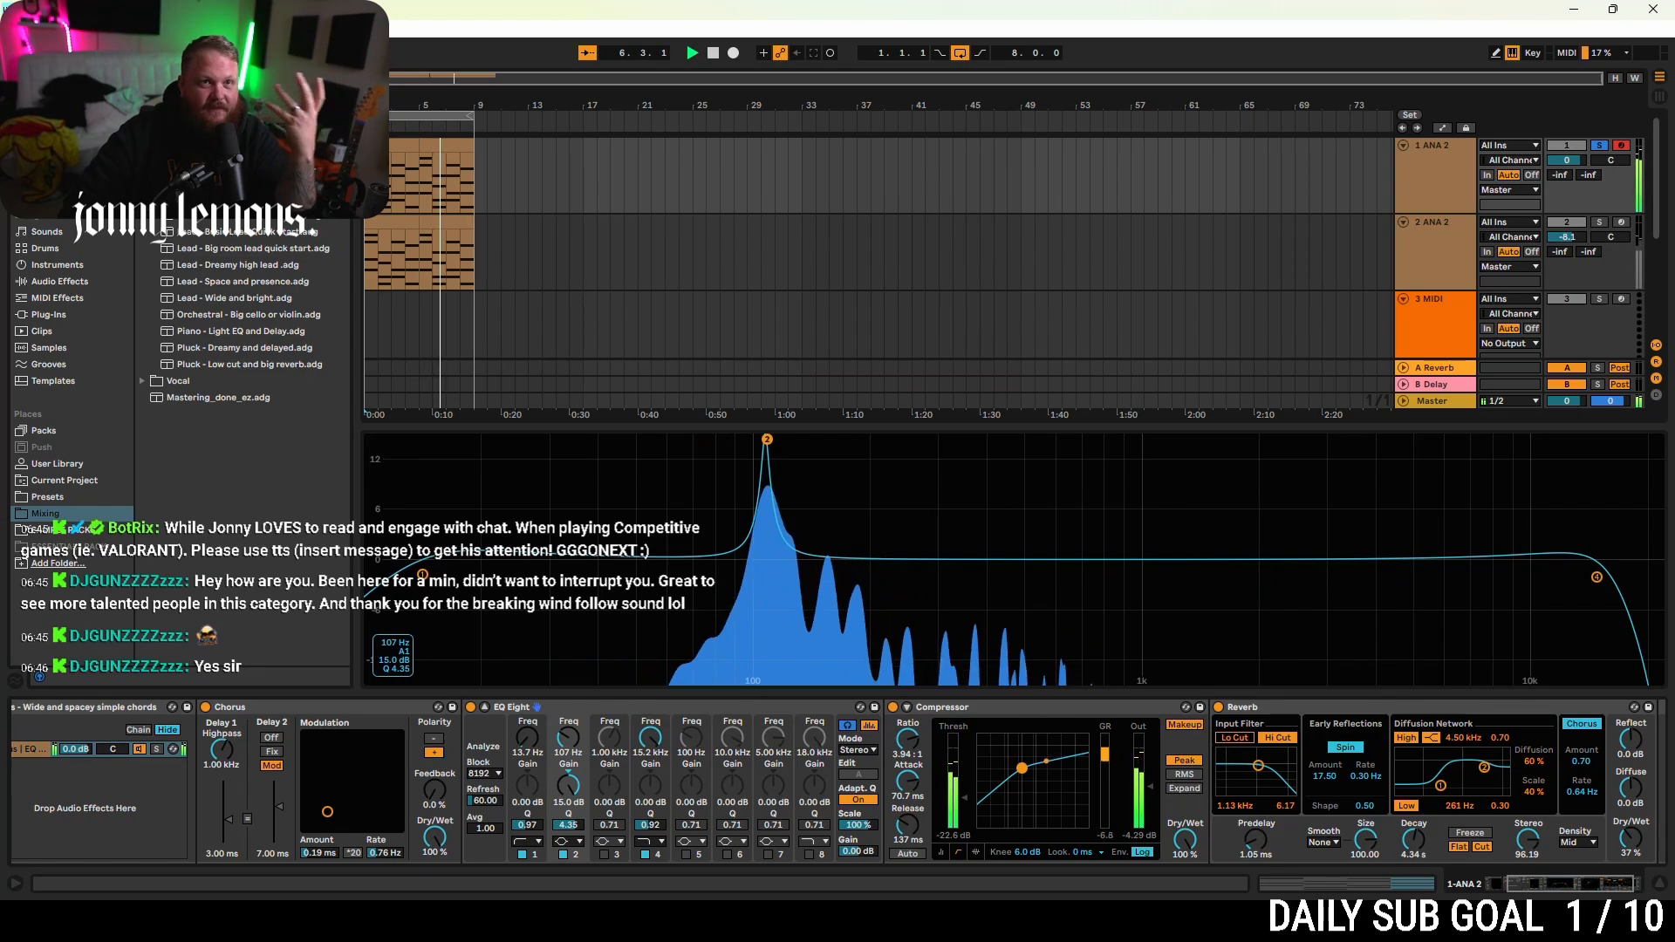
- Turn the band 2 boost into a cut of -5.43 dB at 138 Hz and stop playback
left_click_drag(767, 439, 810, 596)
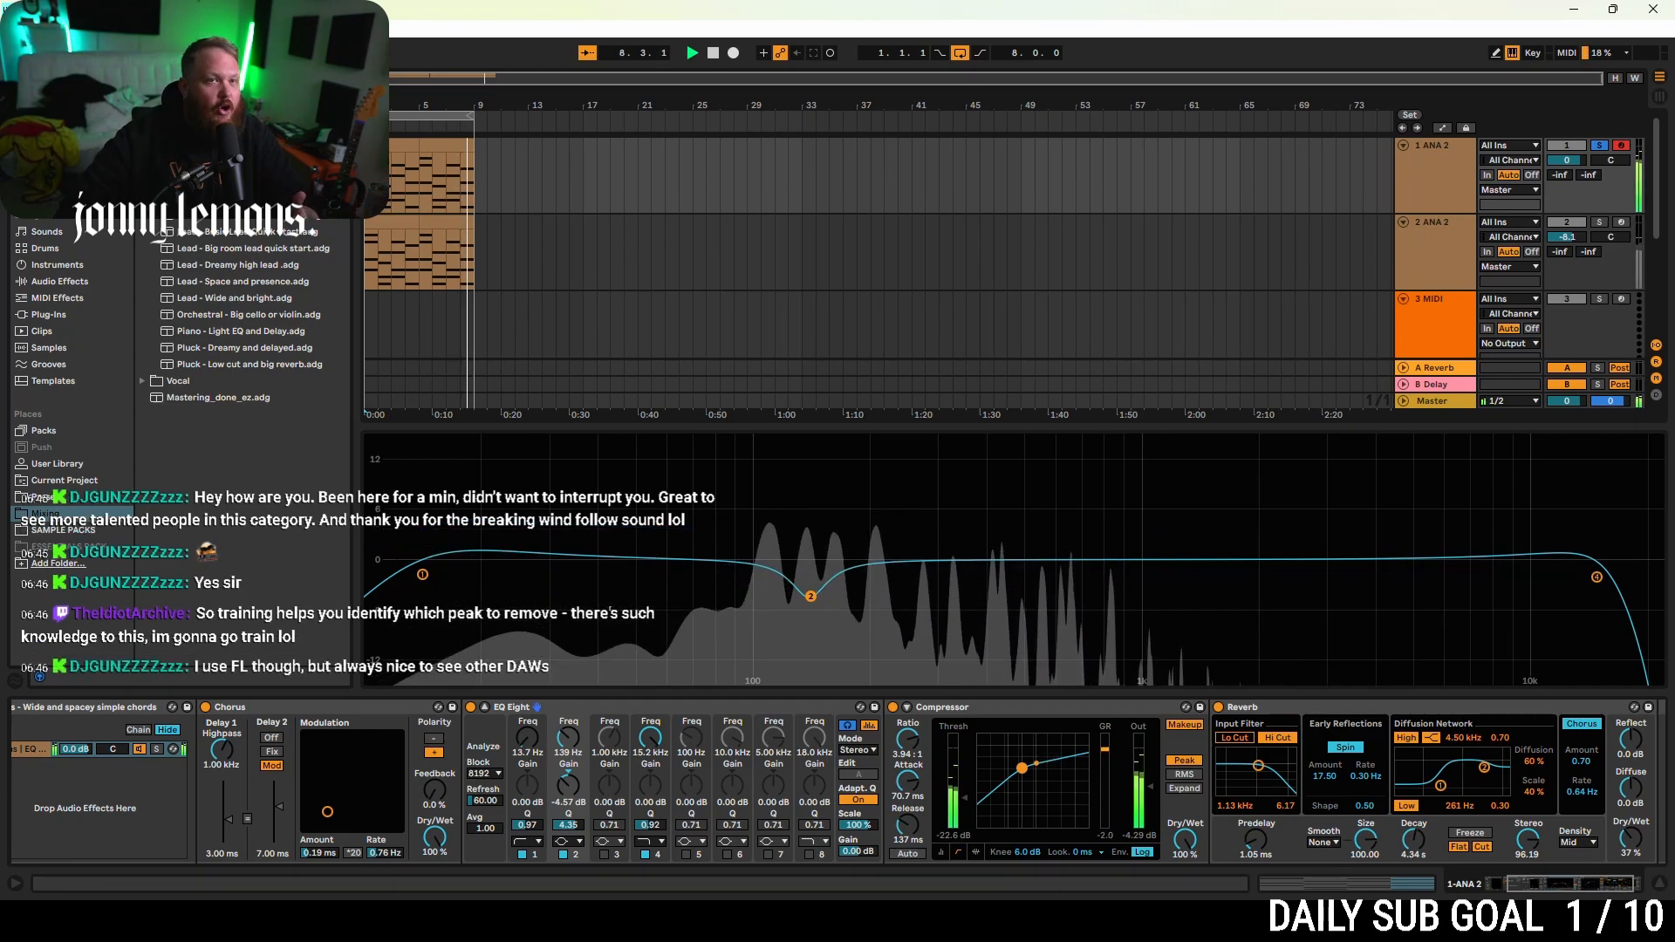
left_click(415, 188)
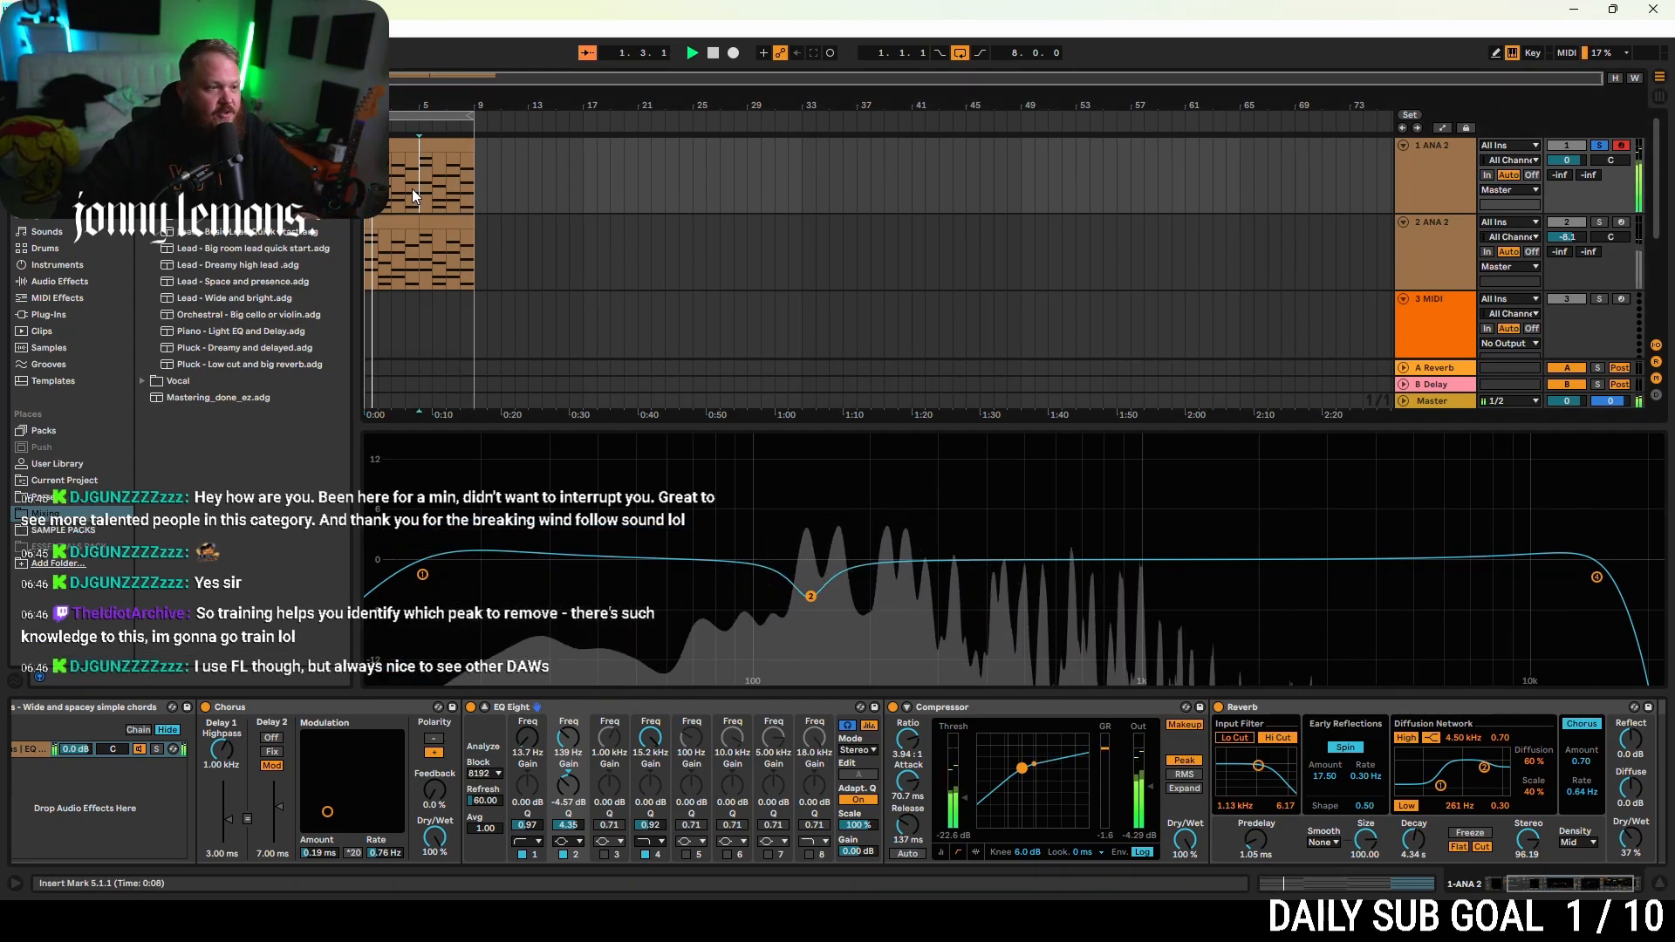
key("space")
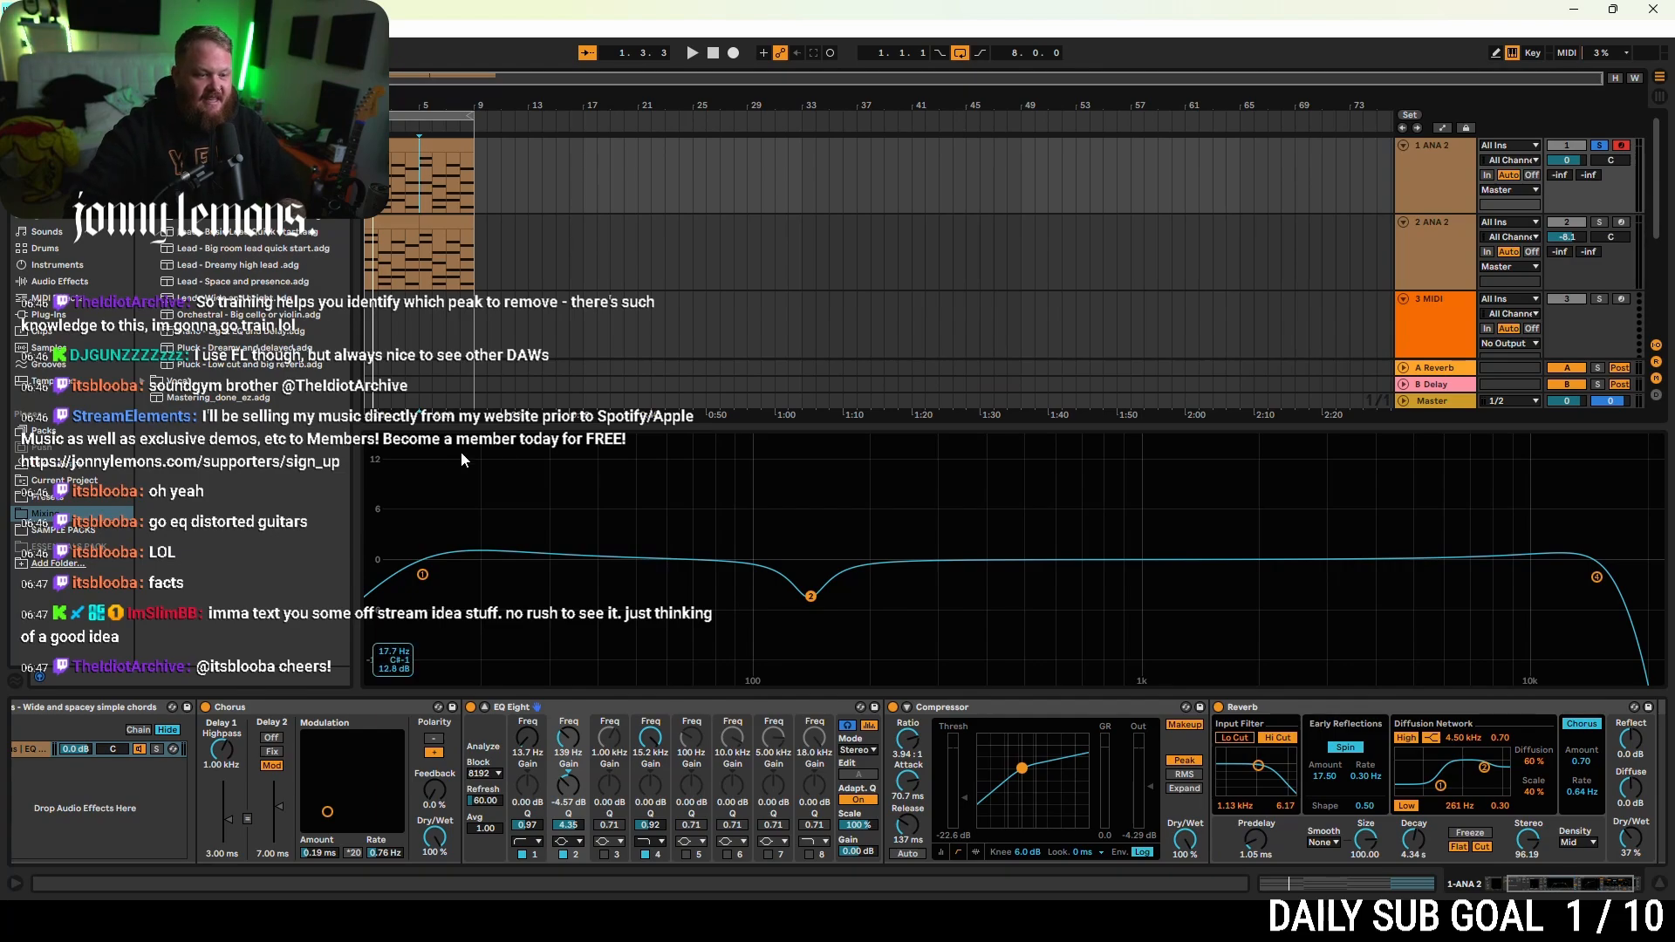
left_click_drag(808, 605, 810, 607)
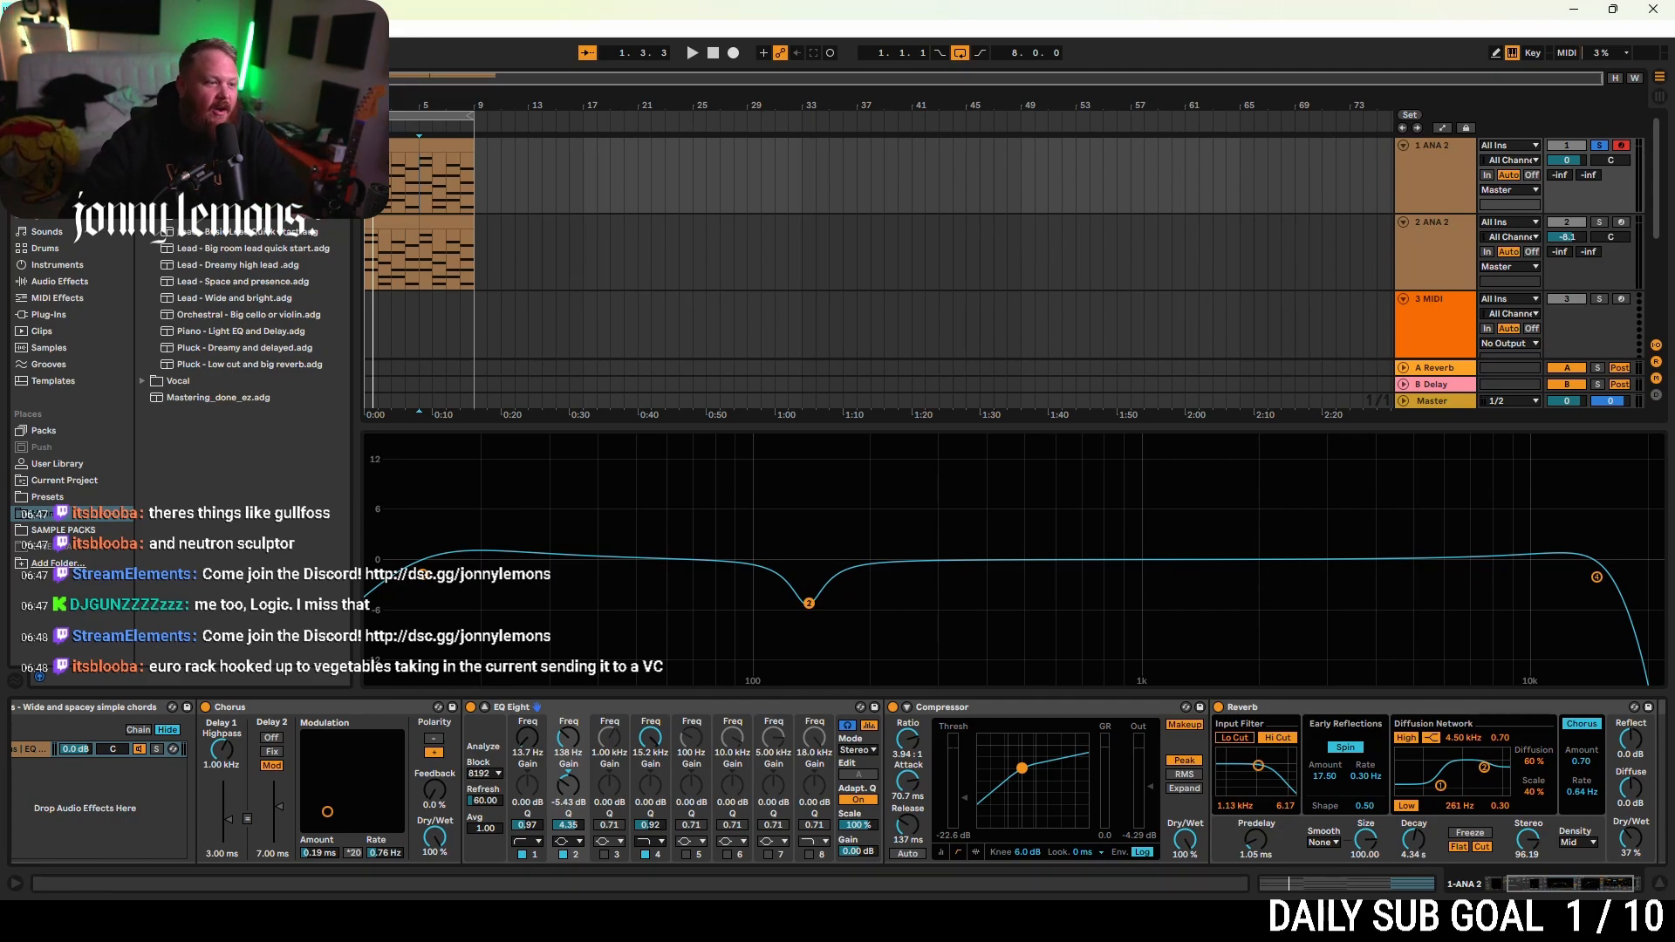
- Unsolo the first ANA 2 track, play both layers from the start, and lower the duplicated track's volume to -8.8 dB
left_click(580, 266)
left_click(384, 262)
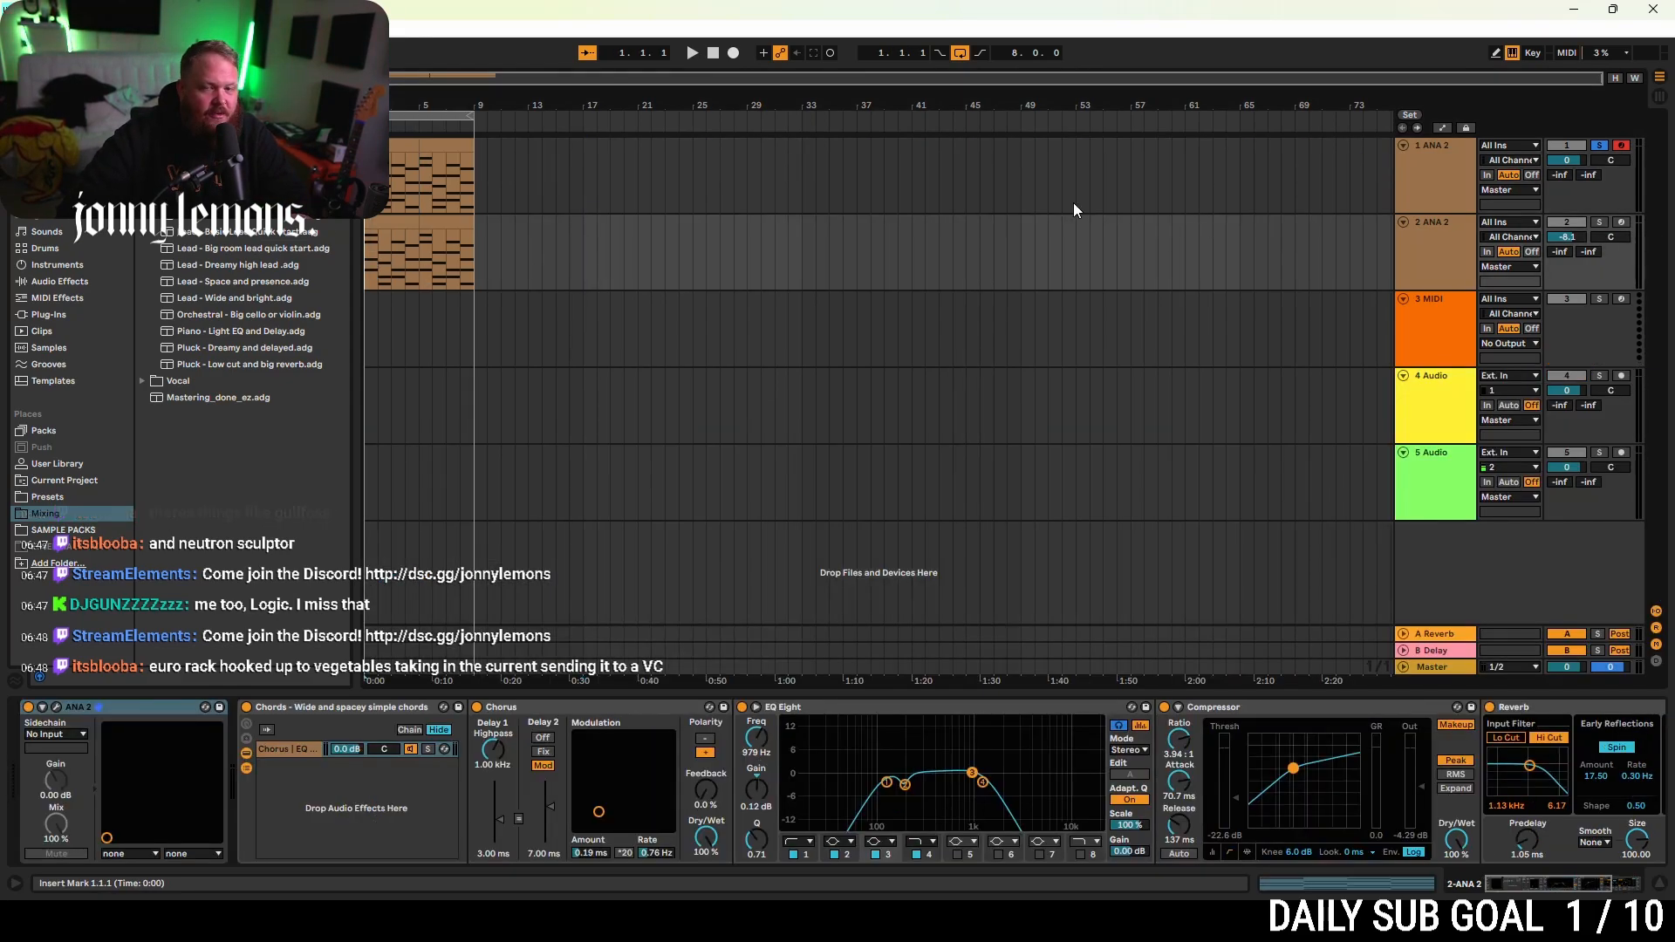
left_click(1598, 146)
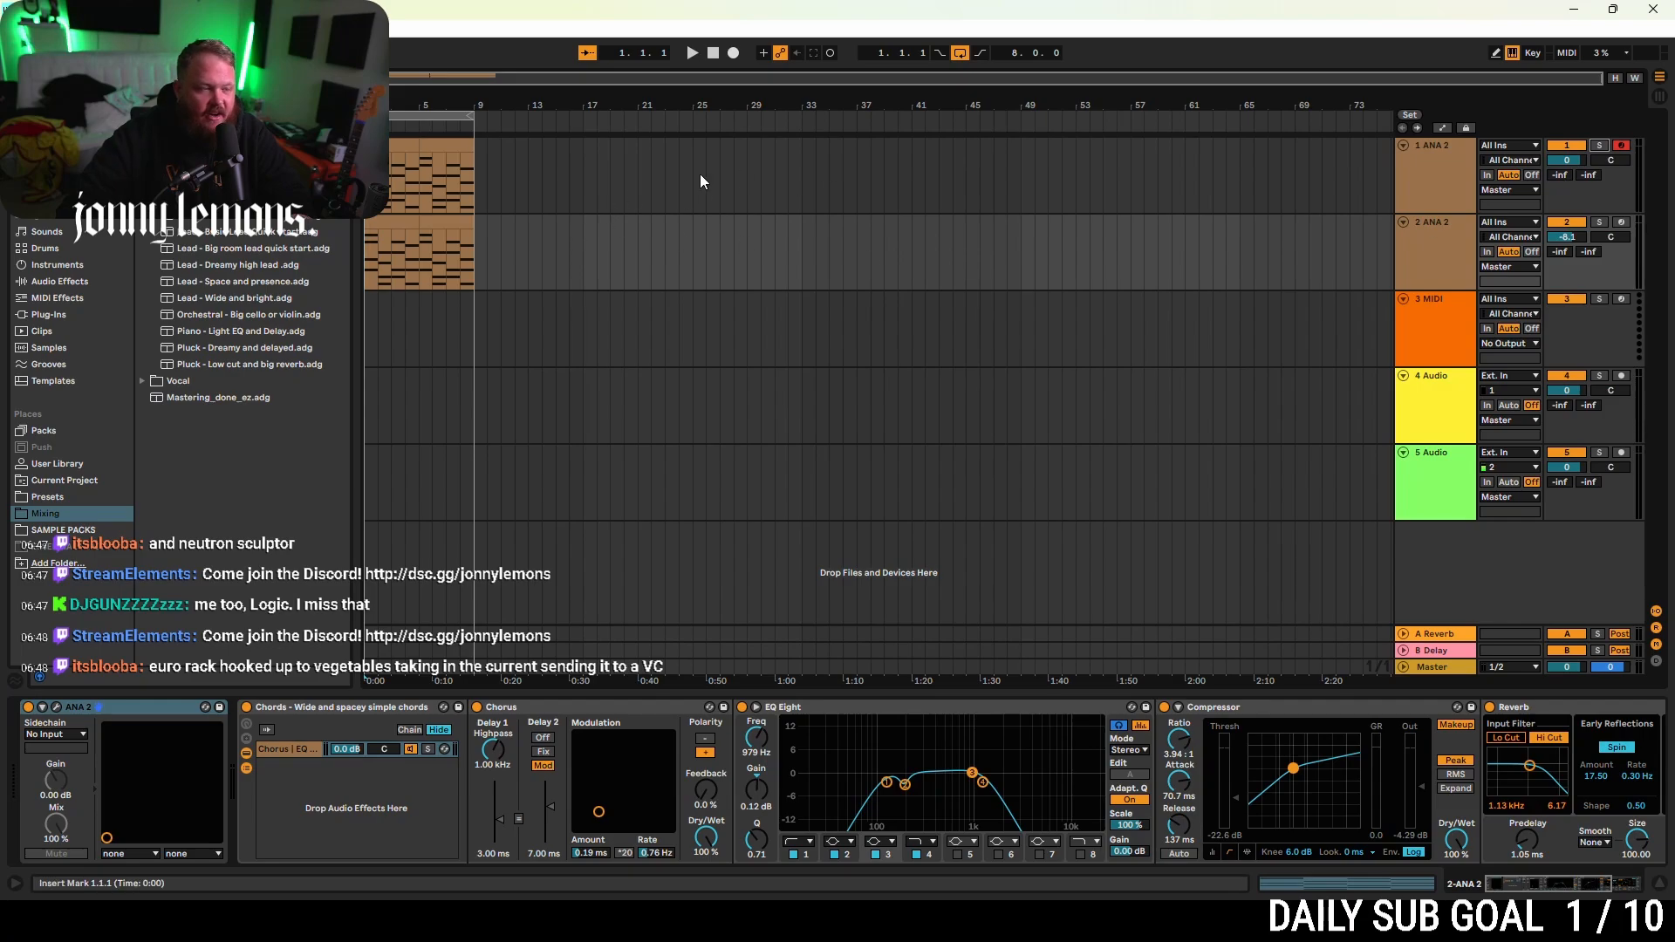
key("space")
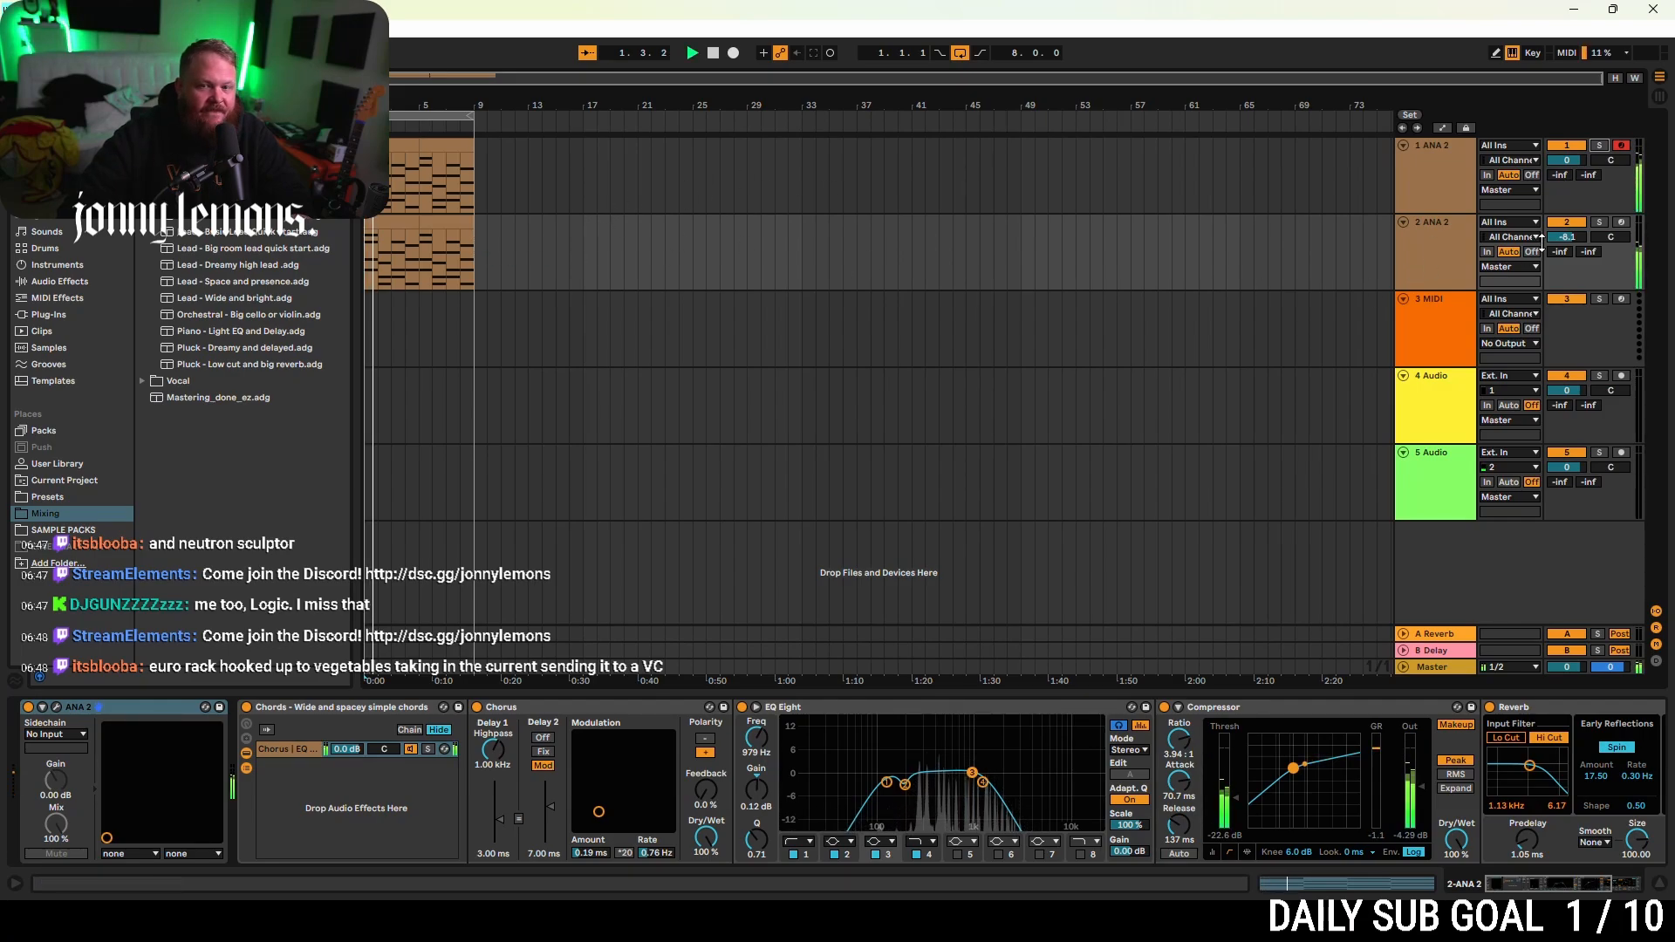
left_click_drag(1567, 237, 1567, 241)
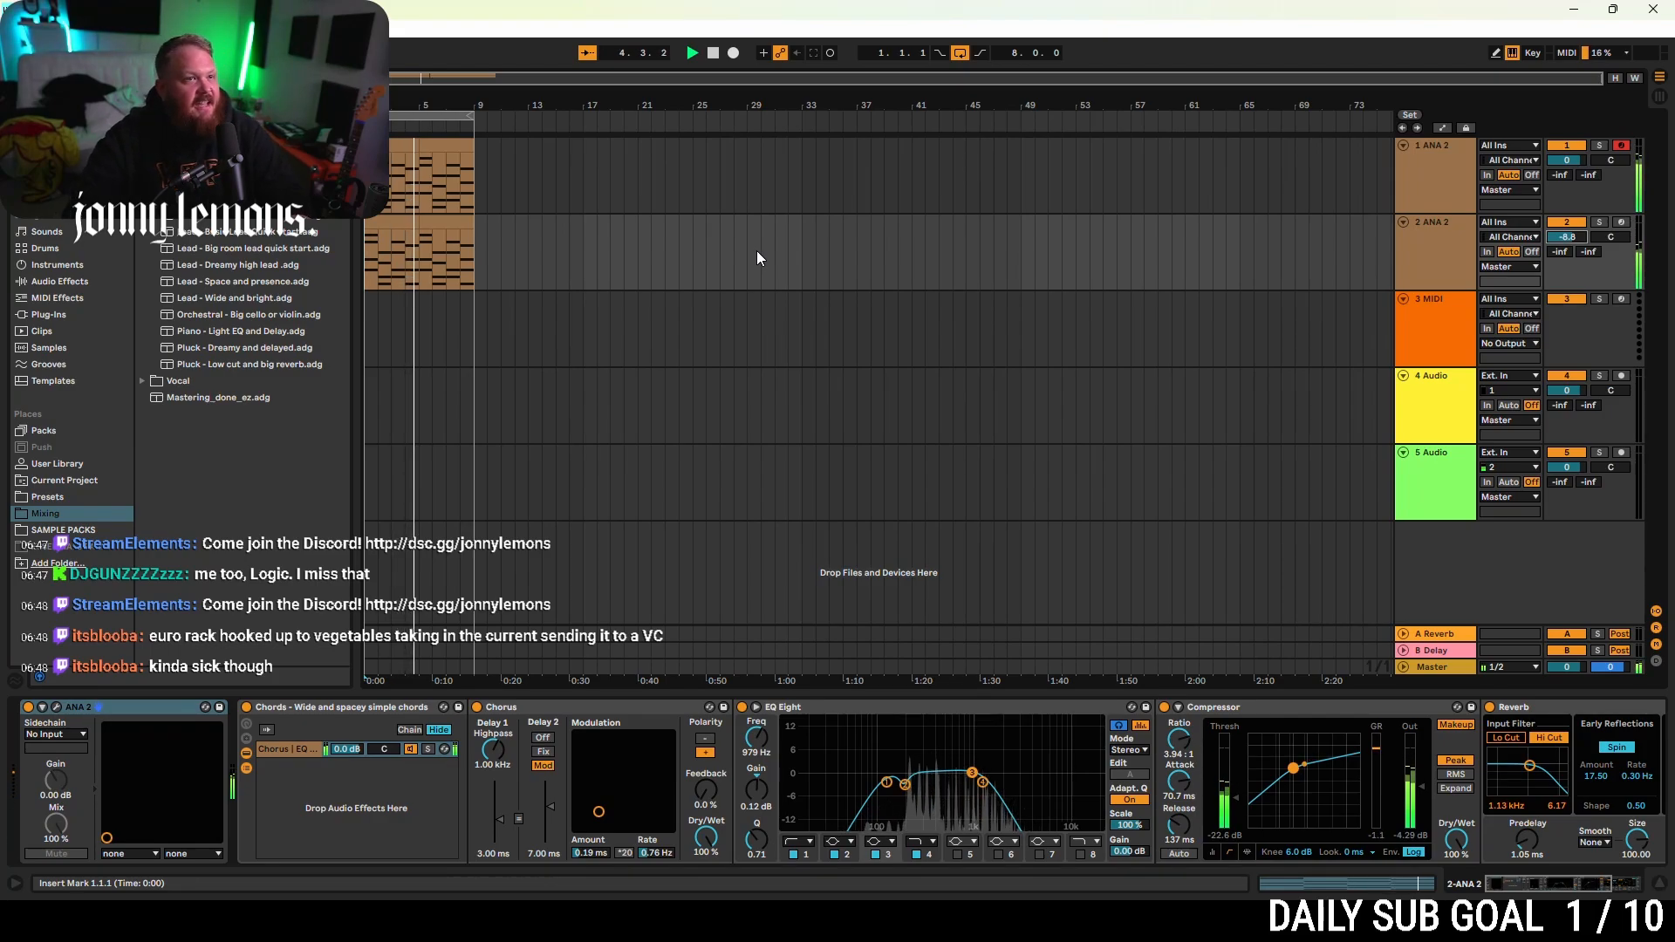
left_click(475, 247)
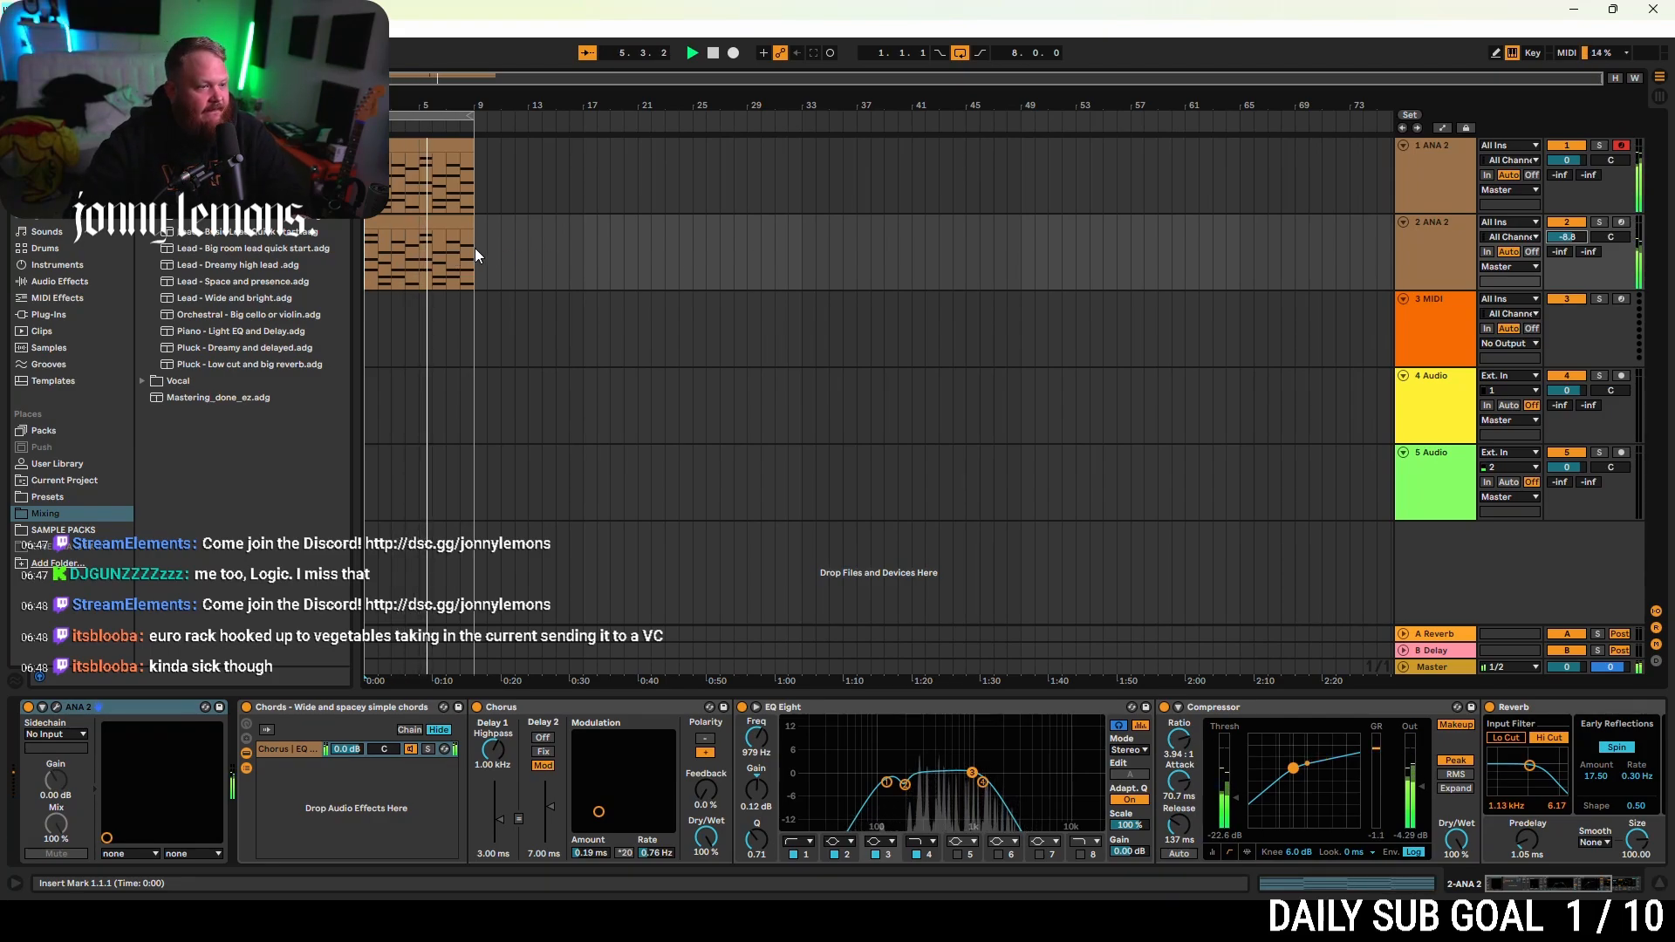
key("space")
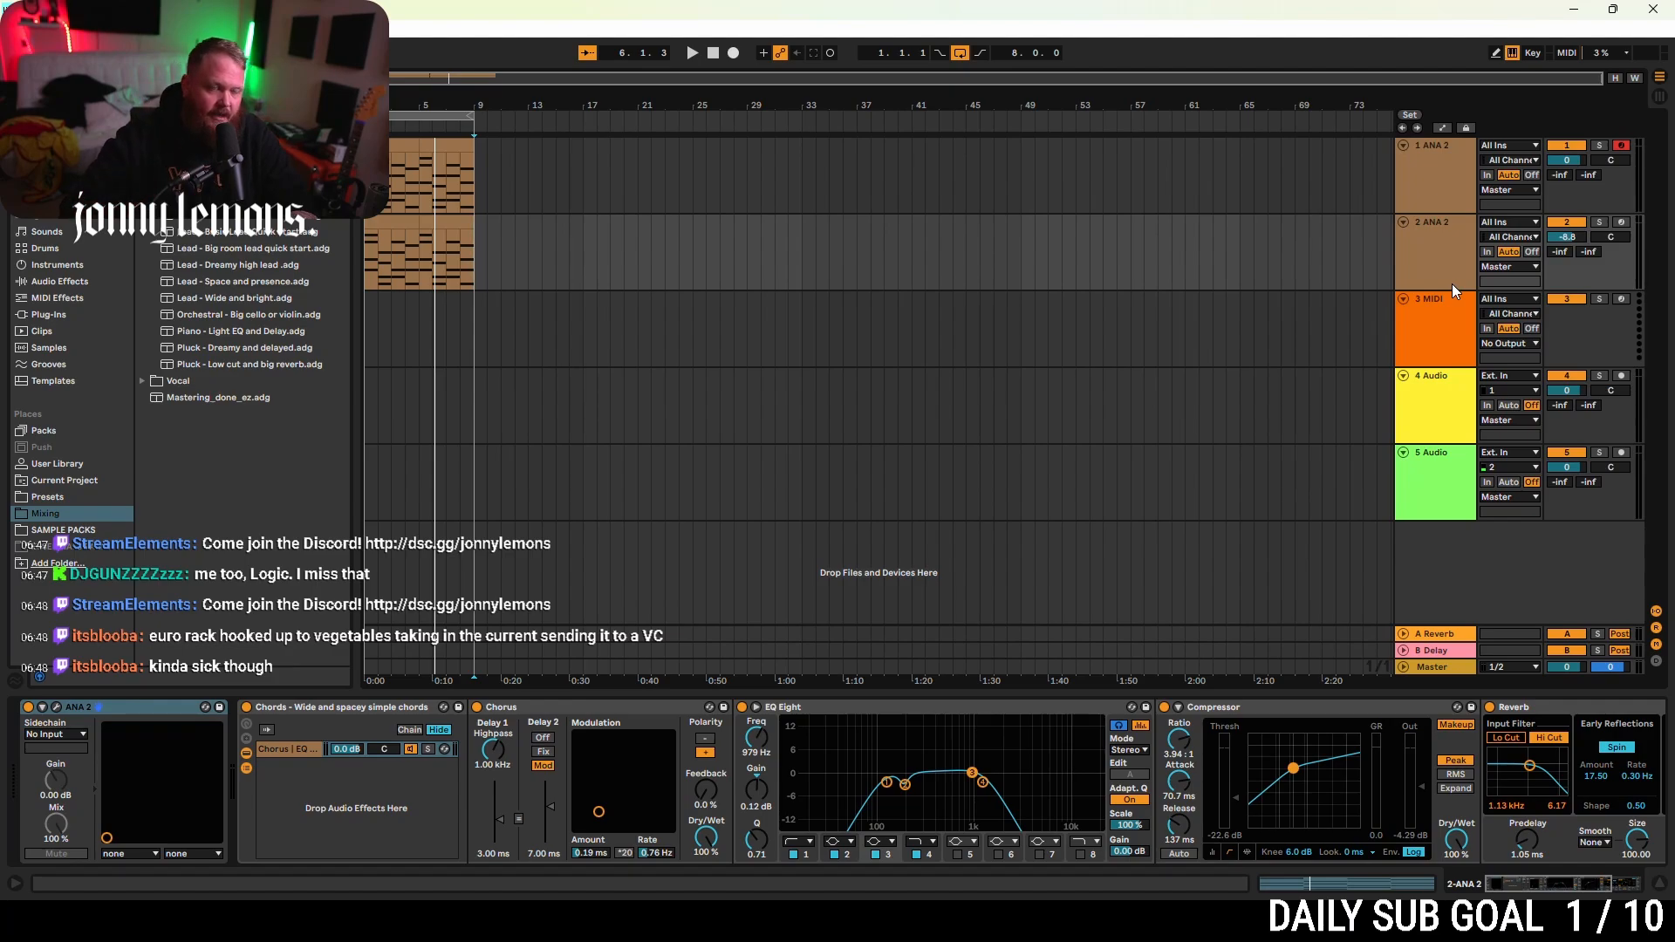
- Load ANA 2 onto the empty third MIDI track and play test notes in a lower octave
left_click(1458, 333)
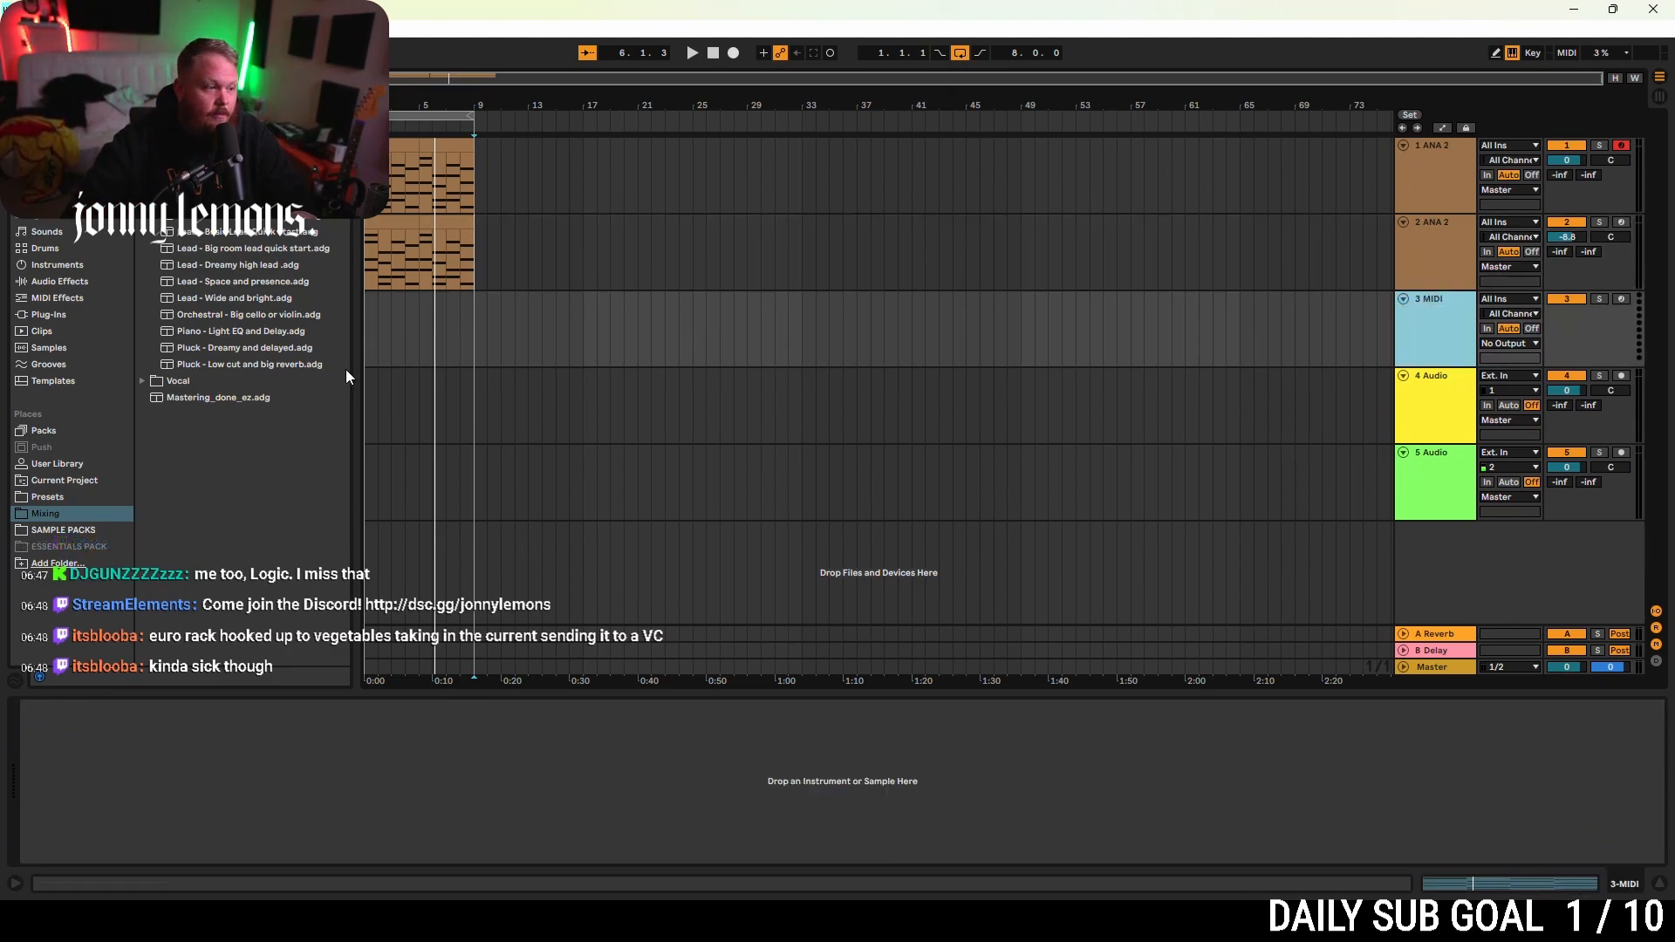
left_click(52, 319)
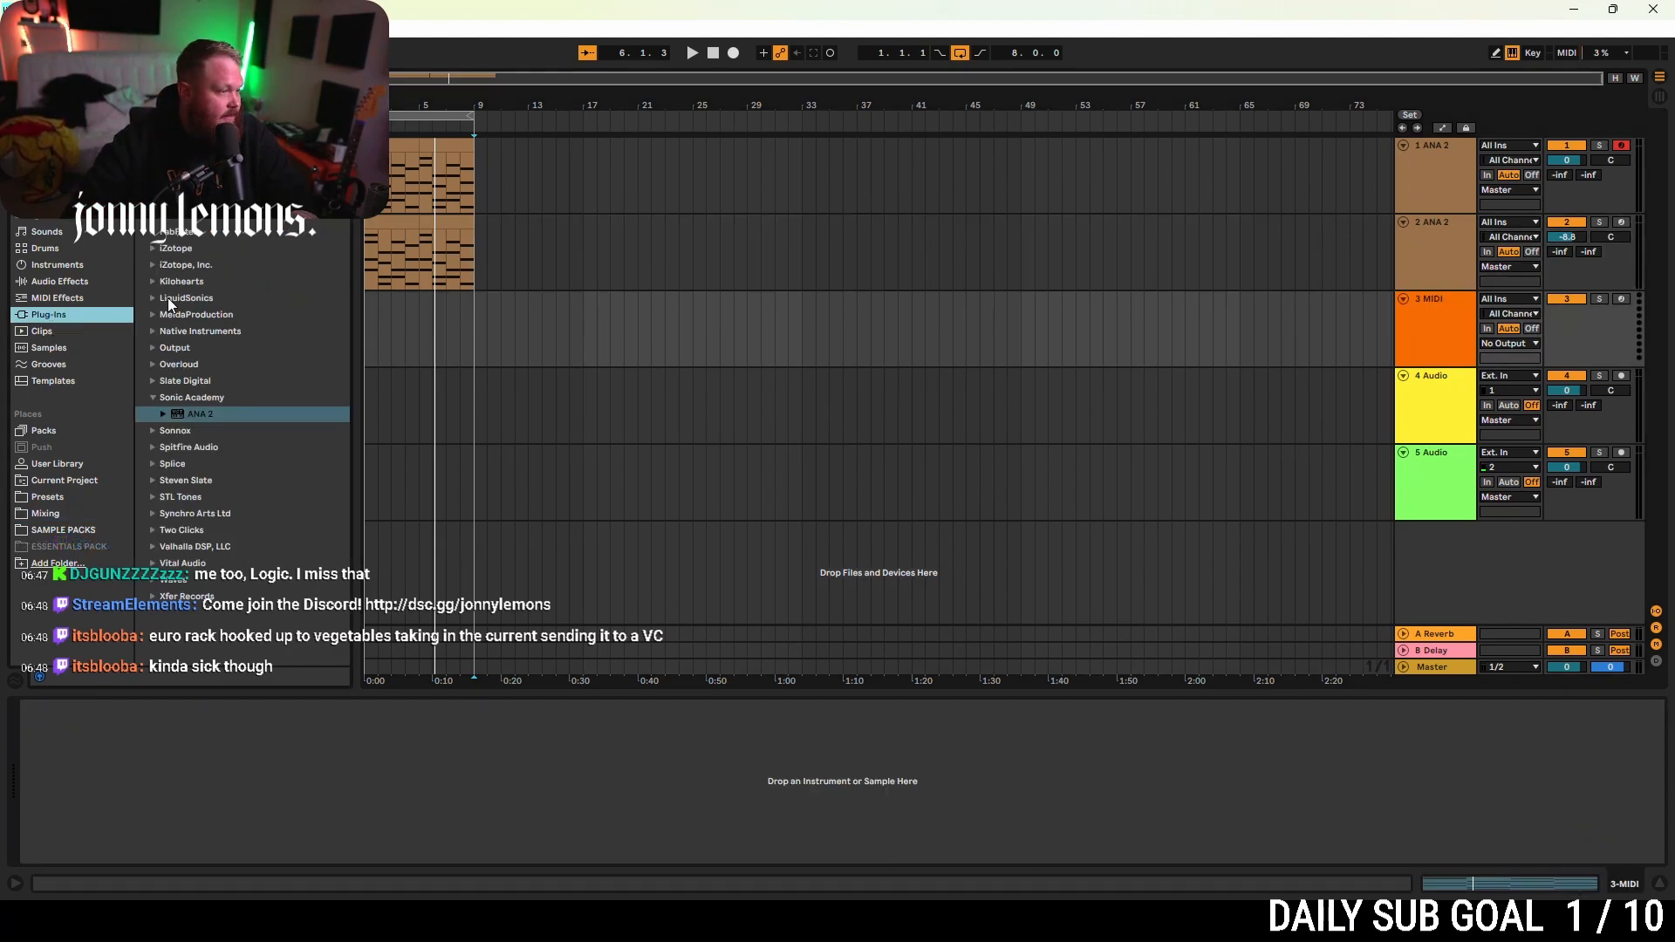
left_click(196, 415)
double_click(202, 414)
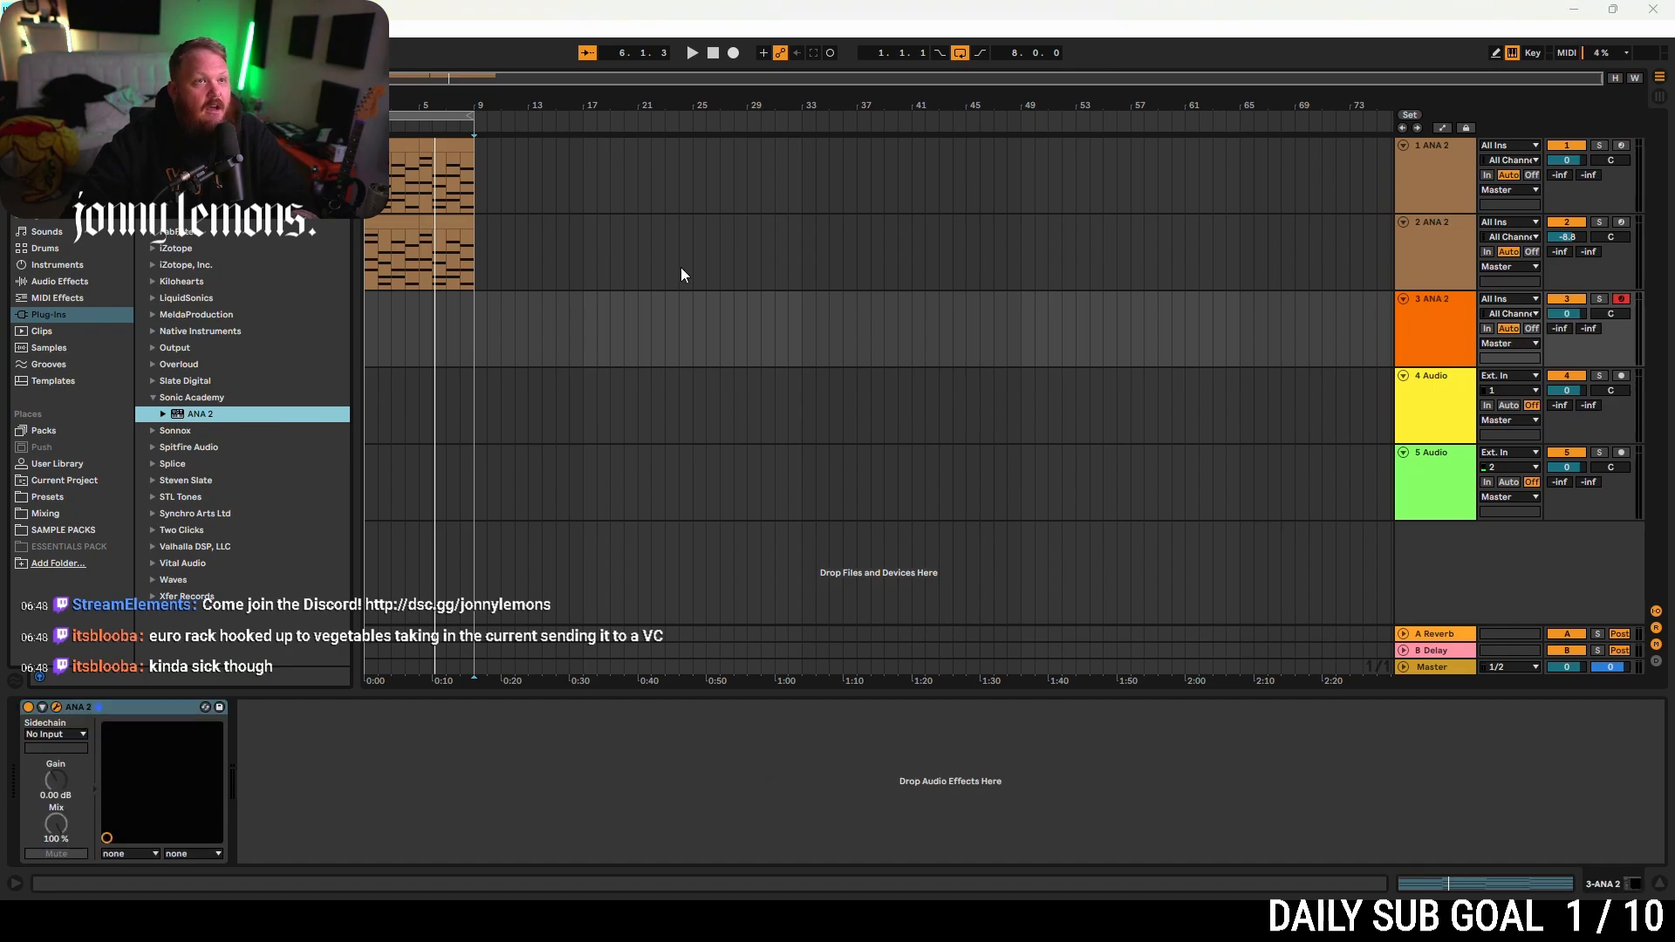
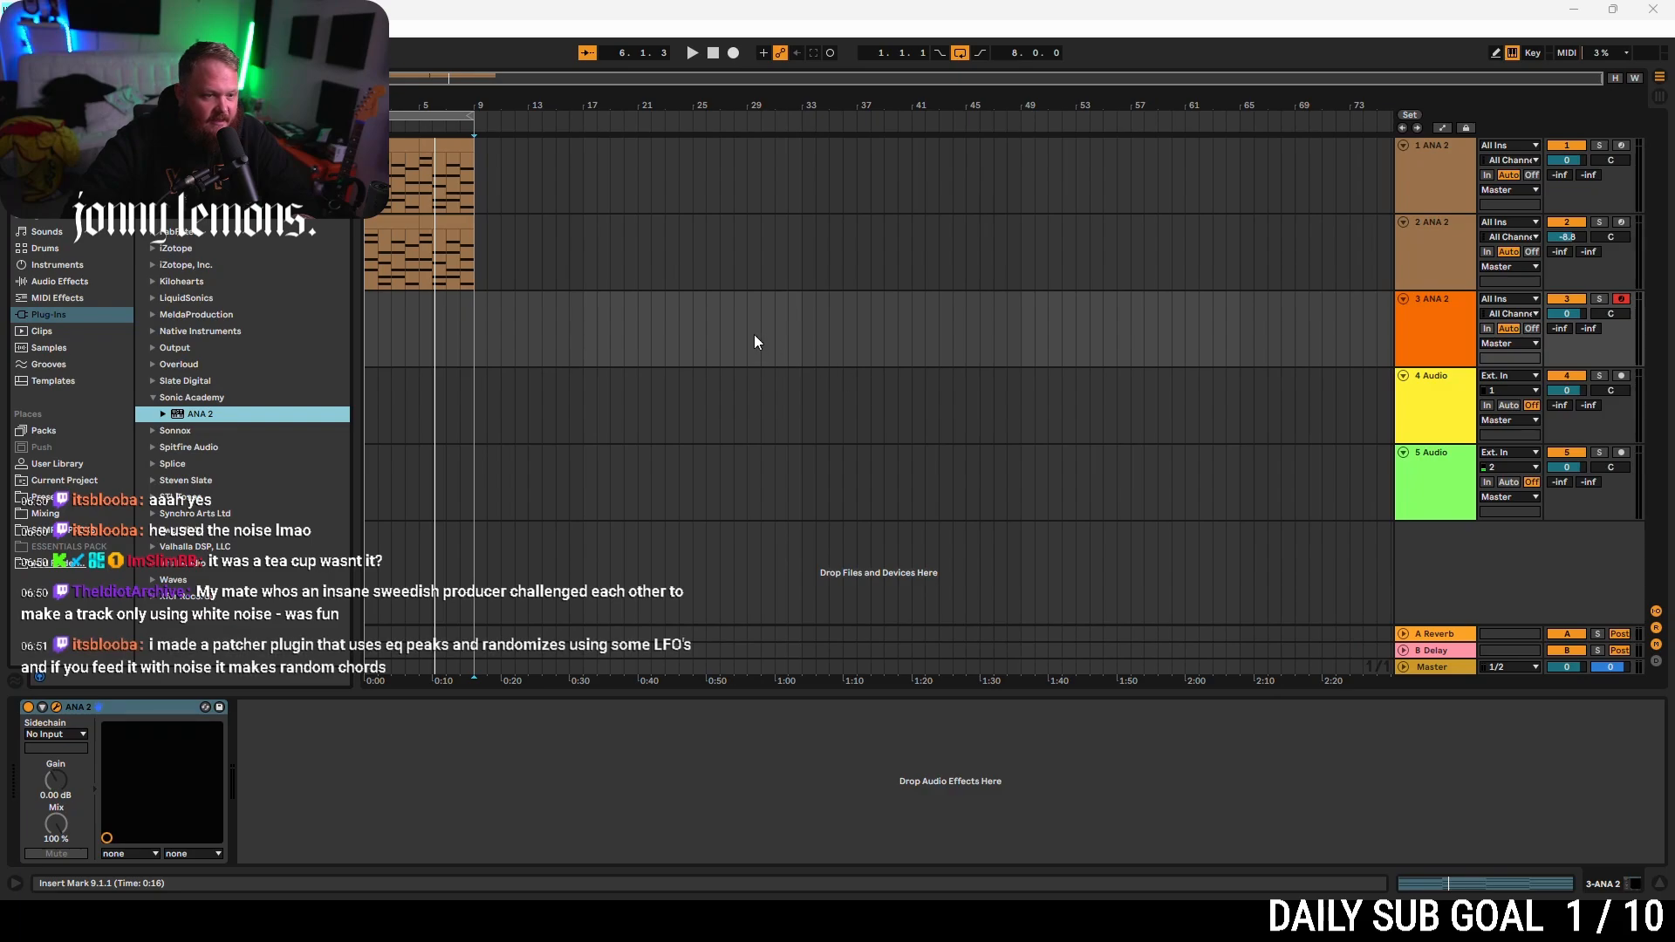
key("a")
key("z")
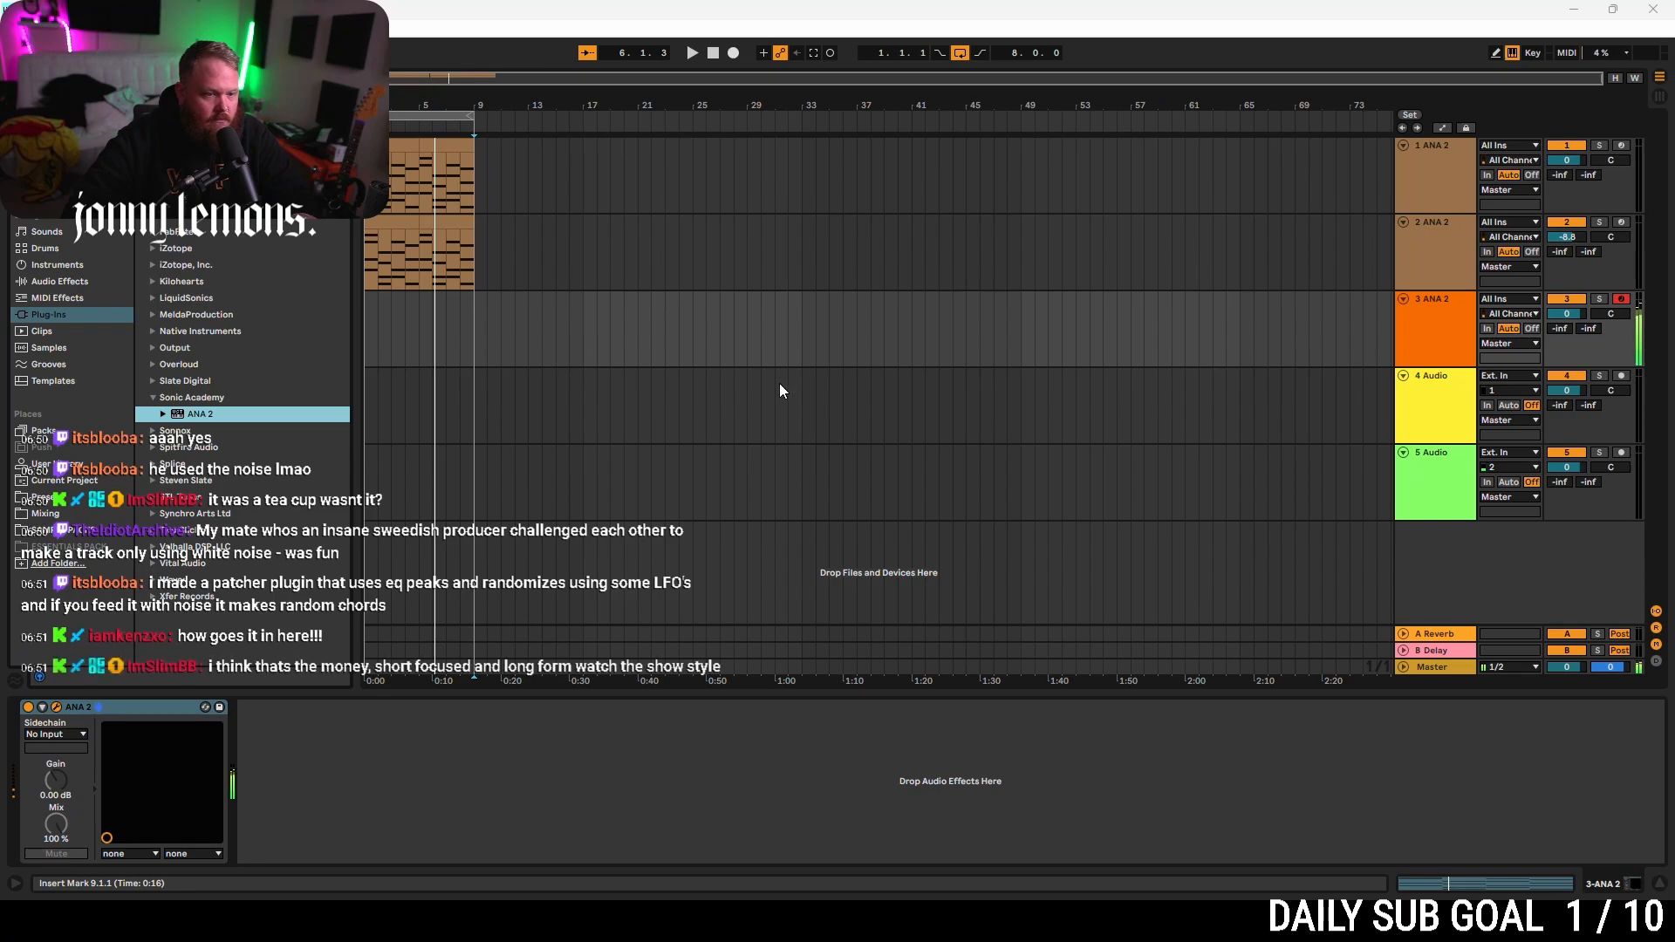
key("z")
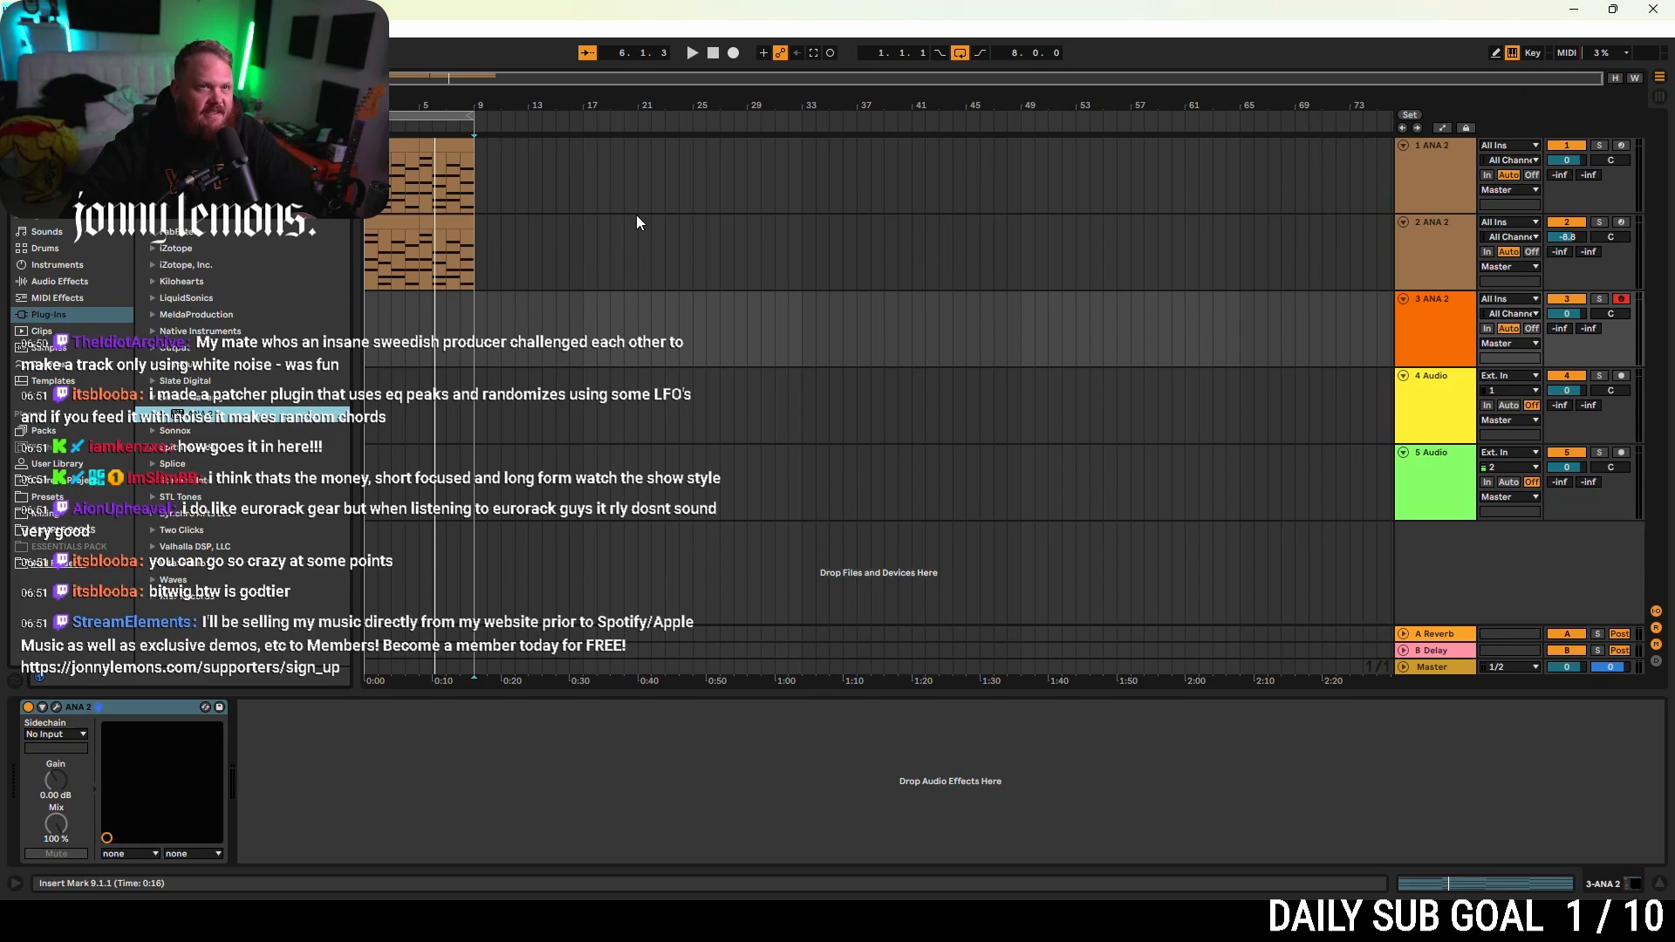
- Create an empty four-bar MIDI clip at the start of the third ANA 2 track
left_click(365, 336)
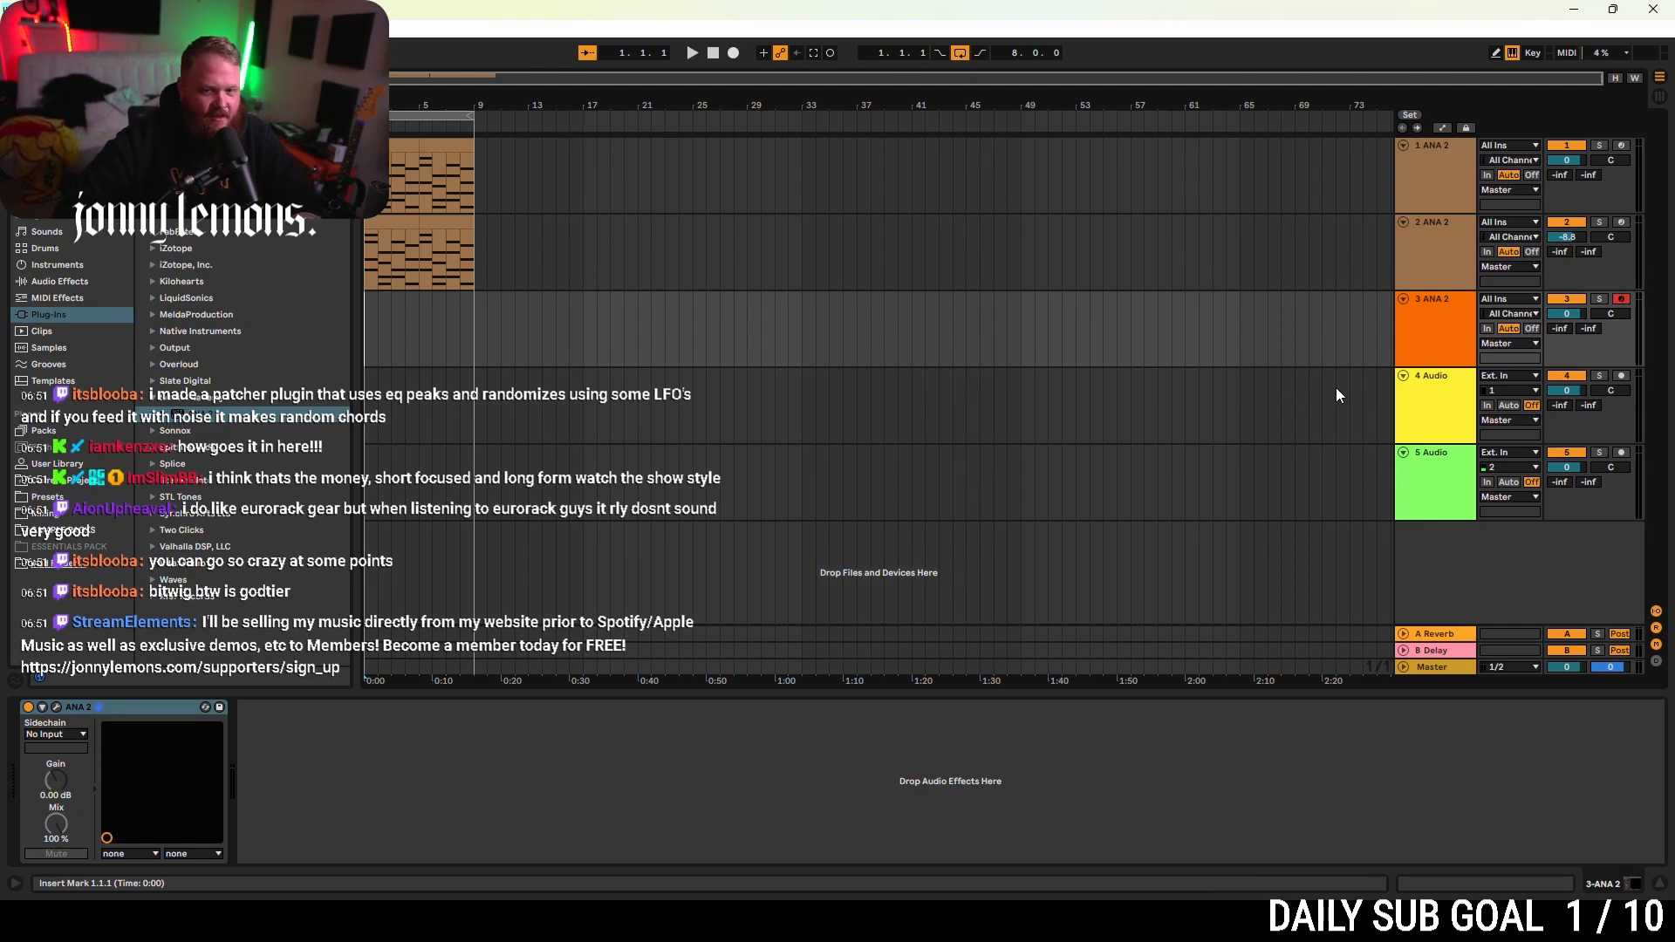
left_click_drag(365, 334, 424, 335)
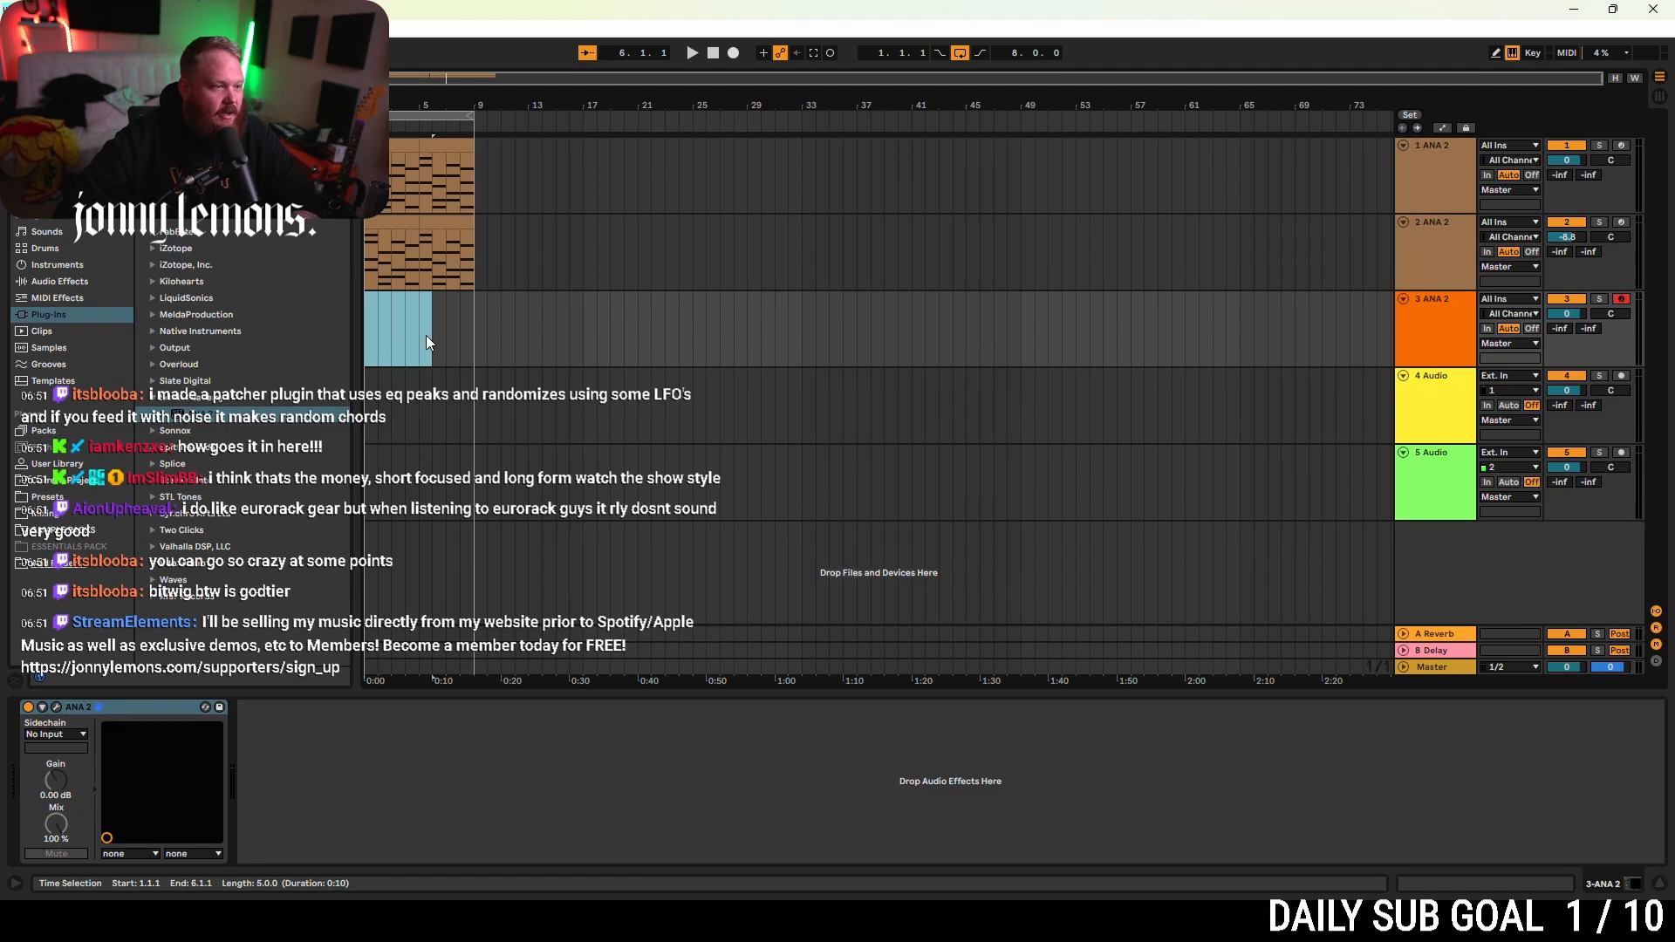
key("ctrl+shift+m")
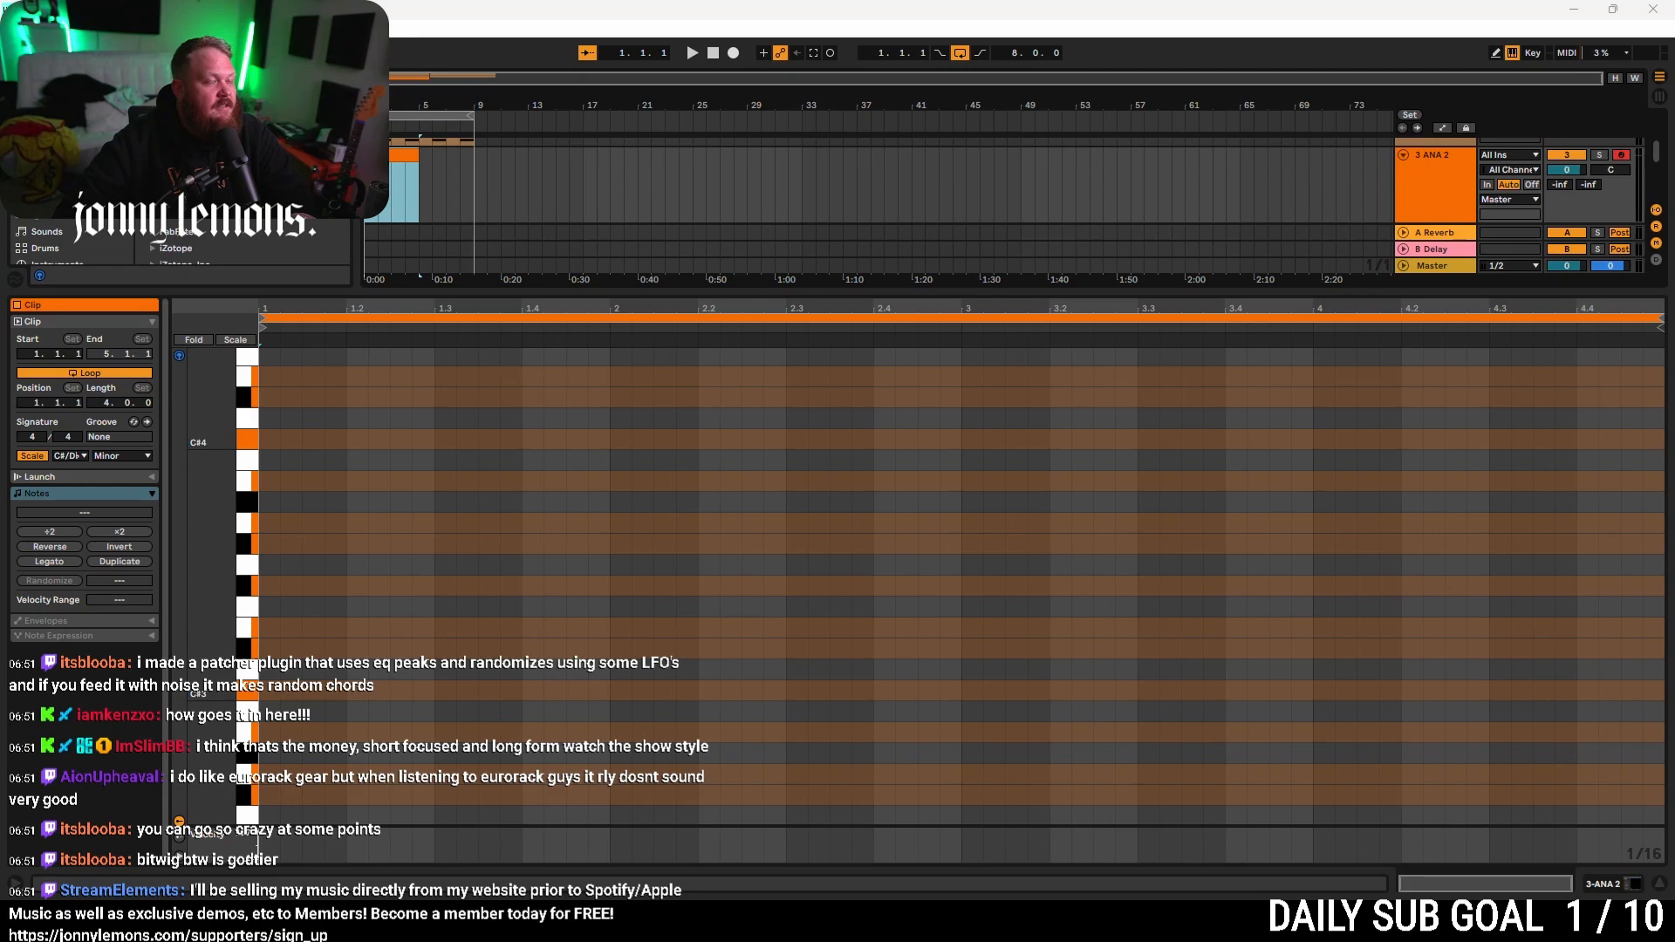
- Check the chord clip's notes, then draw one-bar bass notes C#2, A1, B1 and A1 in the new clip and play them
scroll(408, 174, "up", 2)
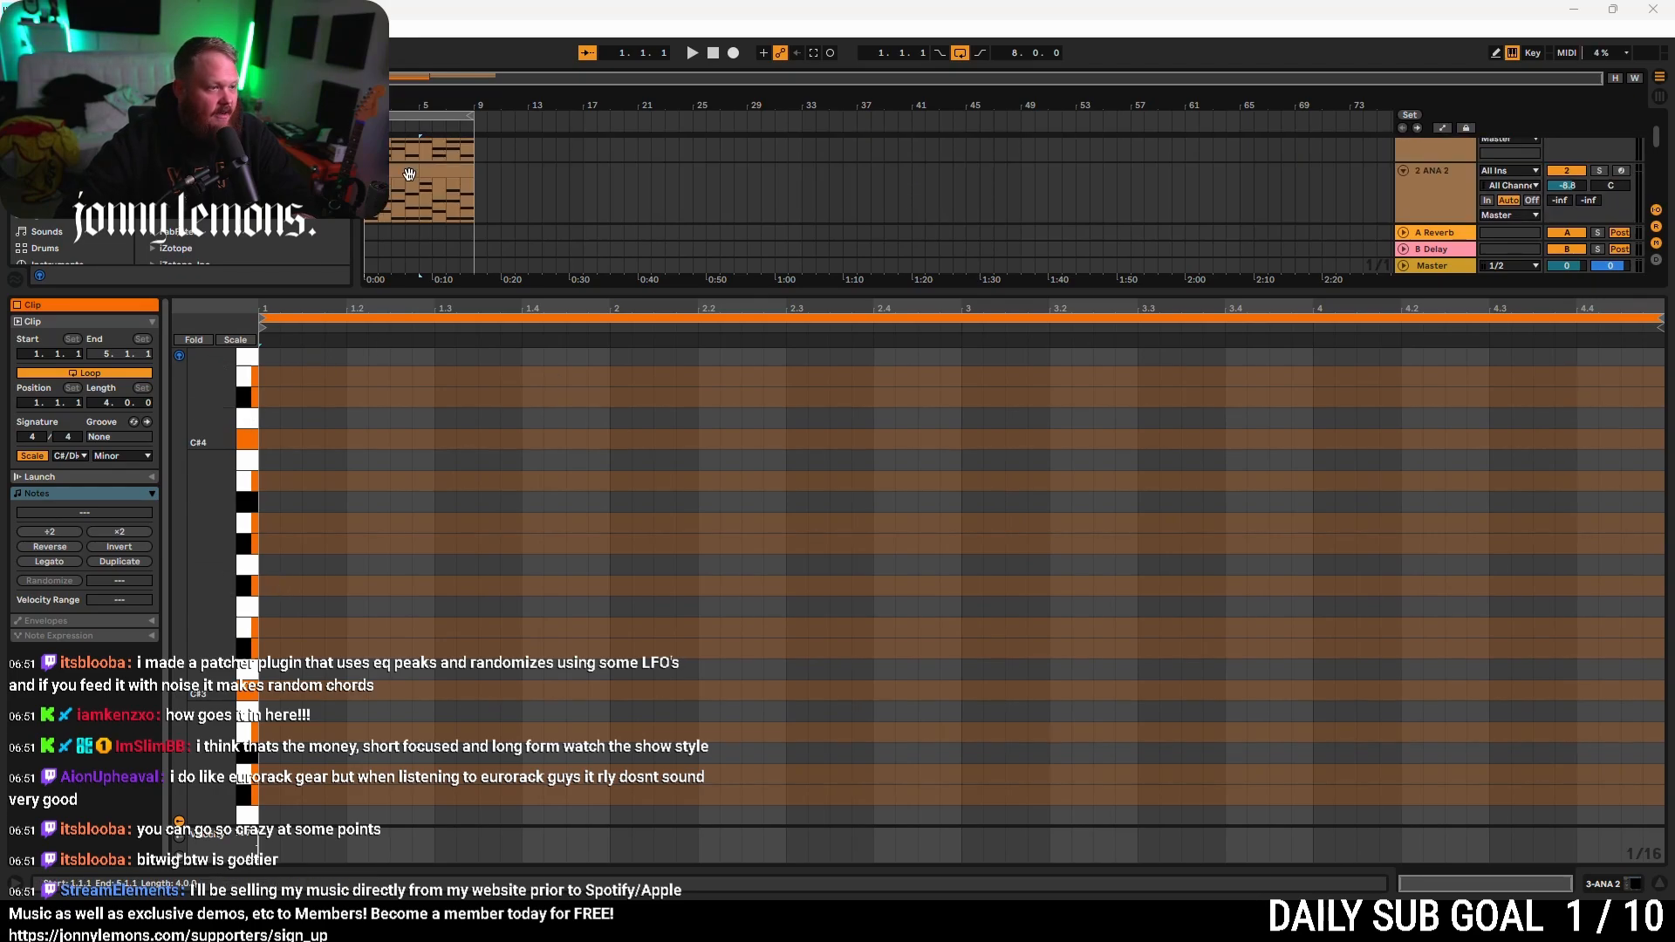
left_click(403, 174)
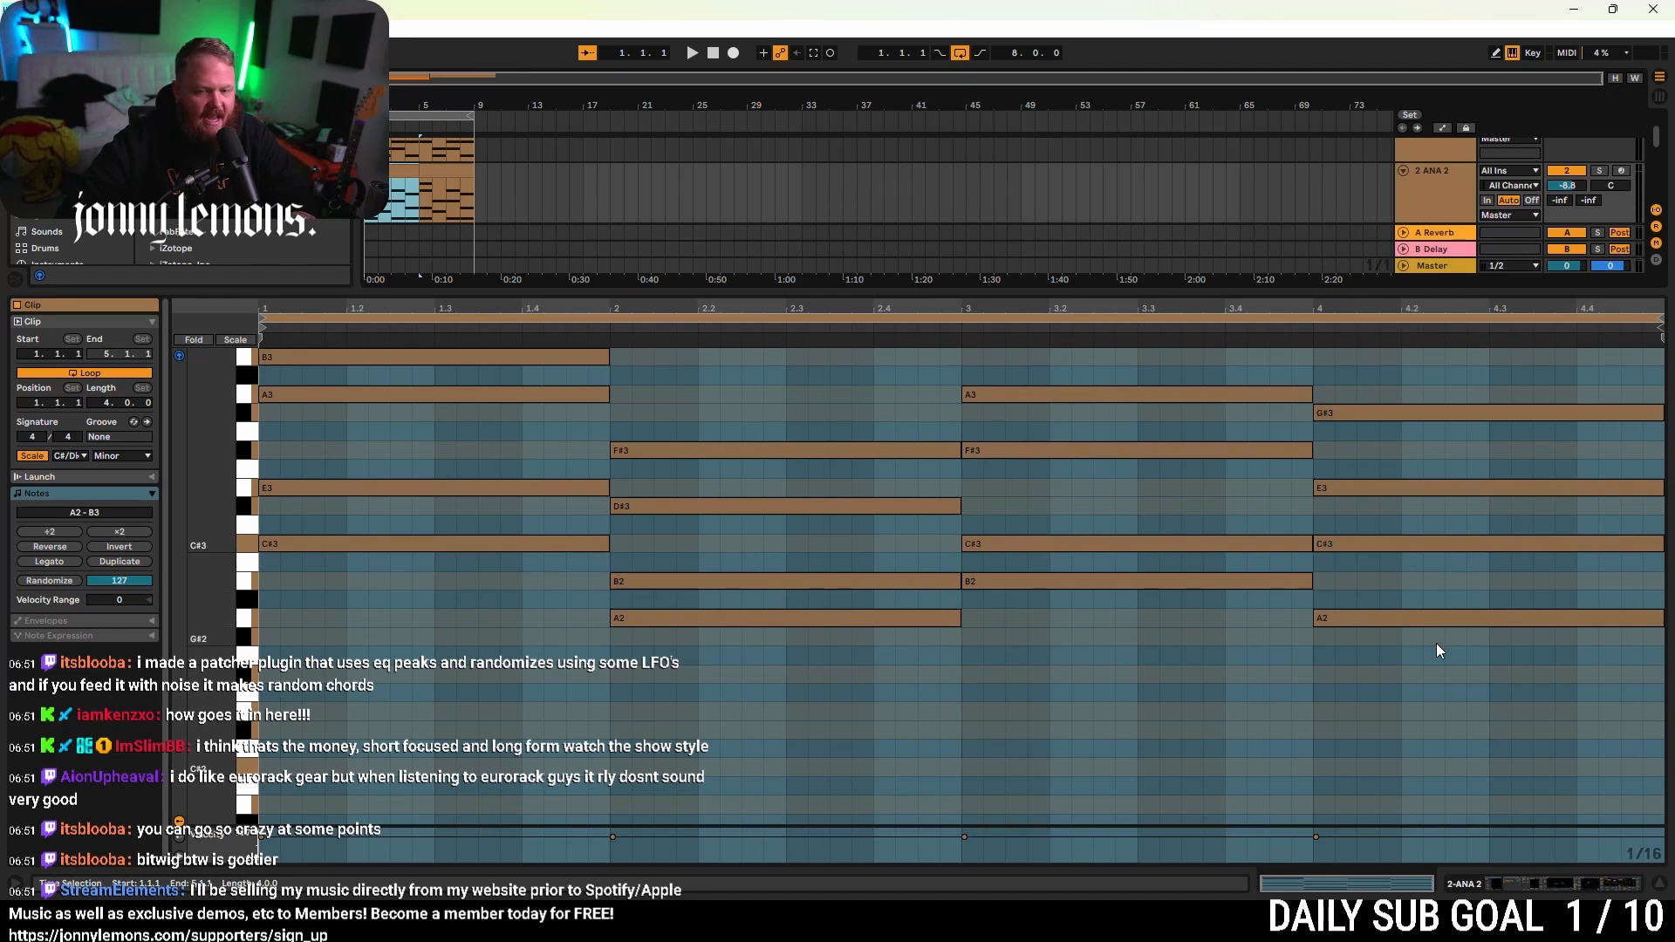
key("ctrl+alt+l")
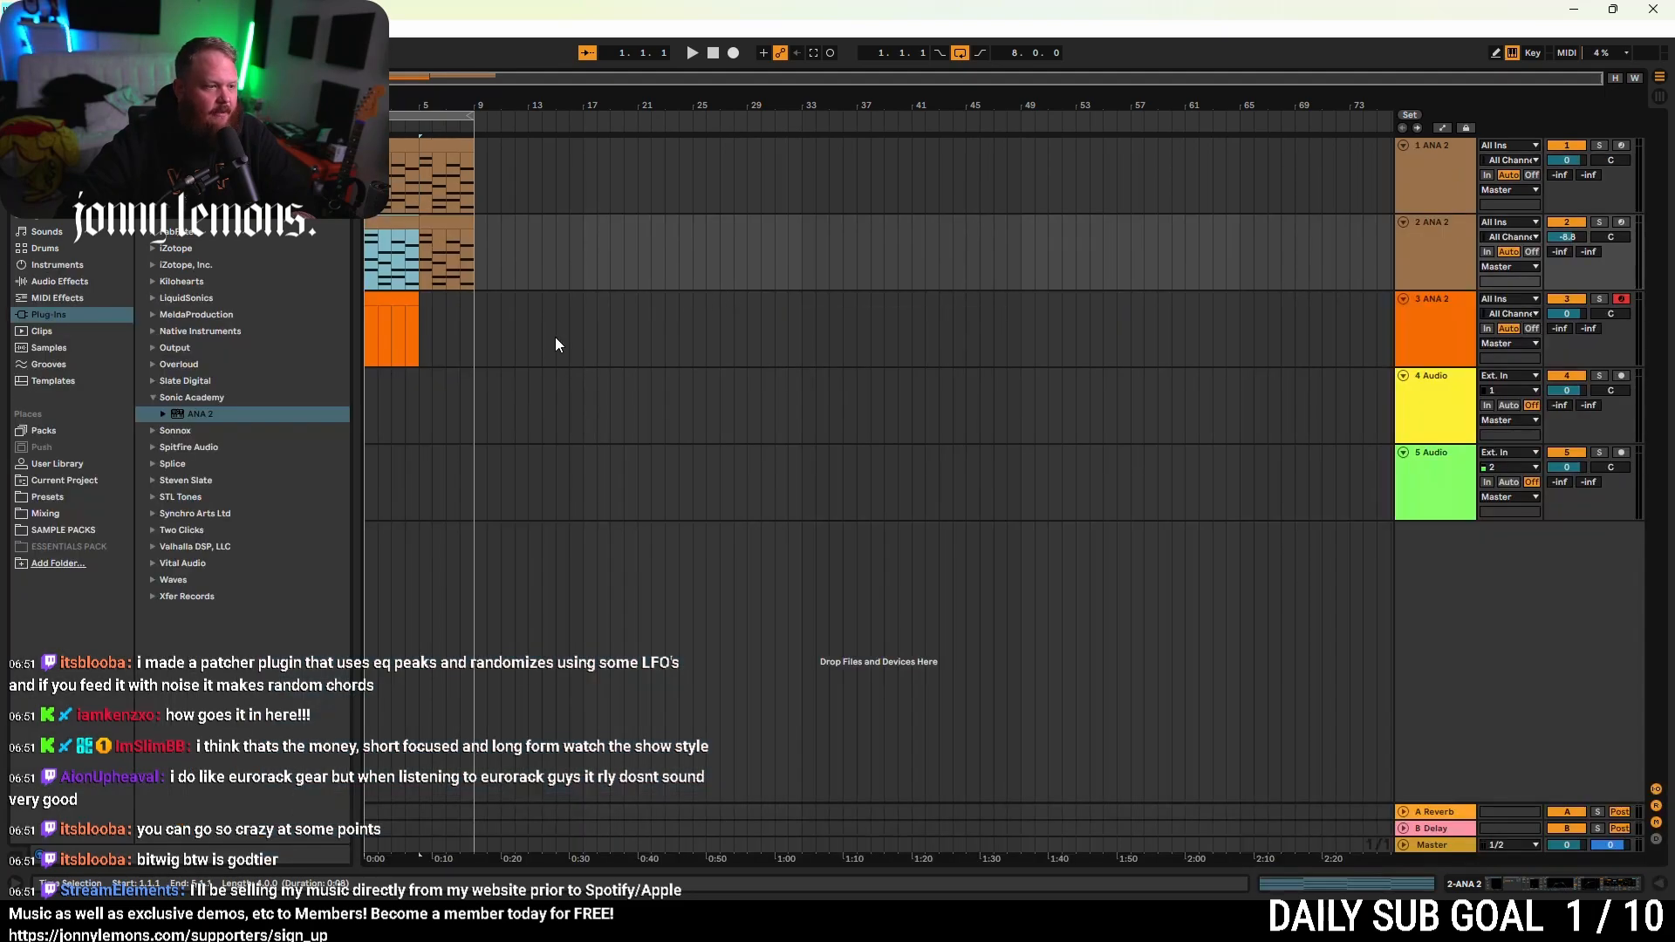
double_click(396, 298)
scroll(262, 663, "down", 3)
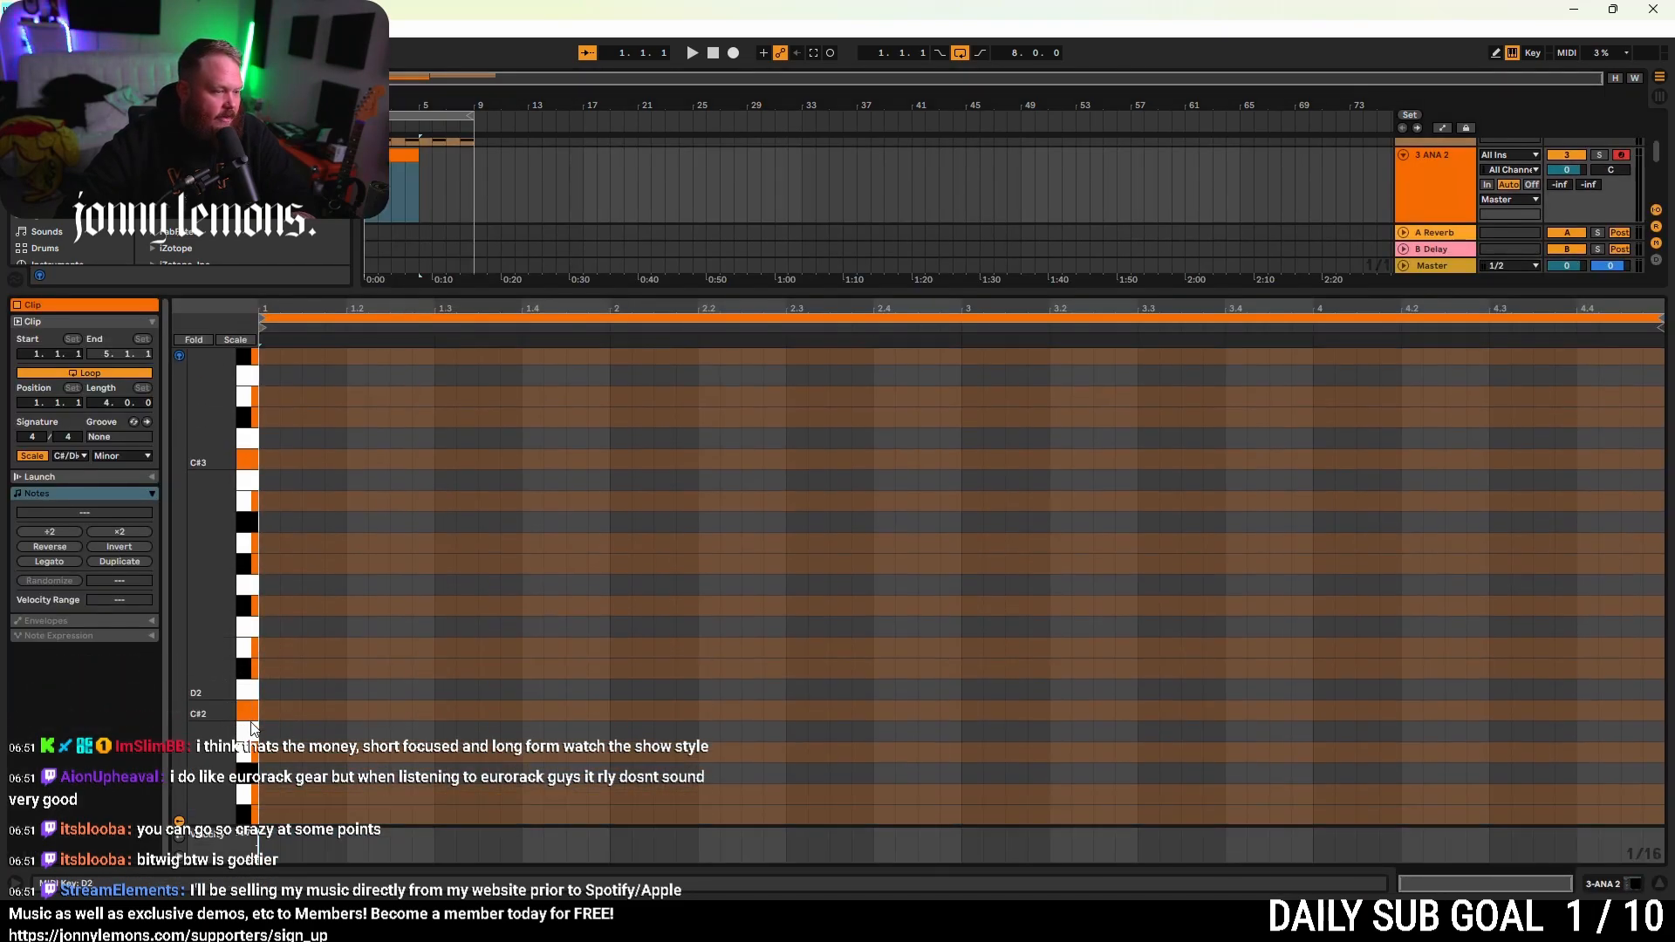
scroll(252, 726, "down", 1)
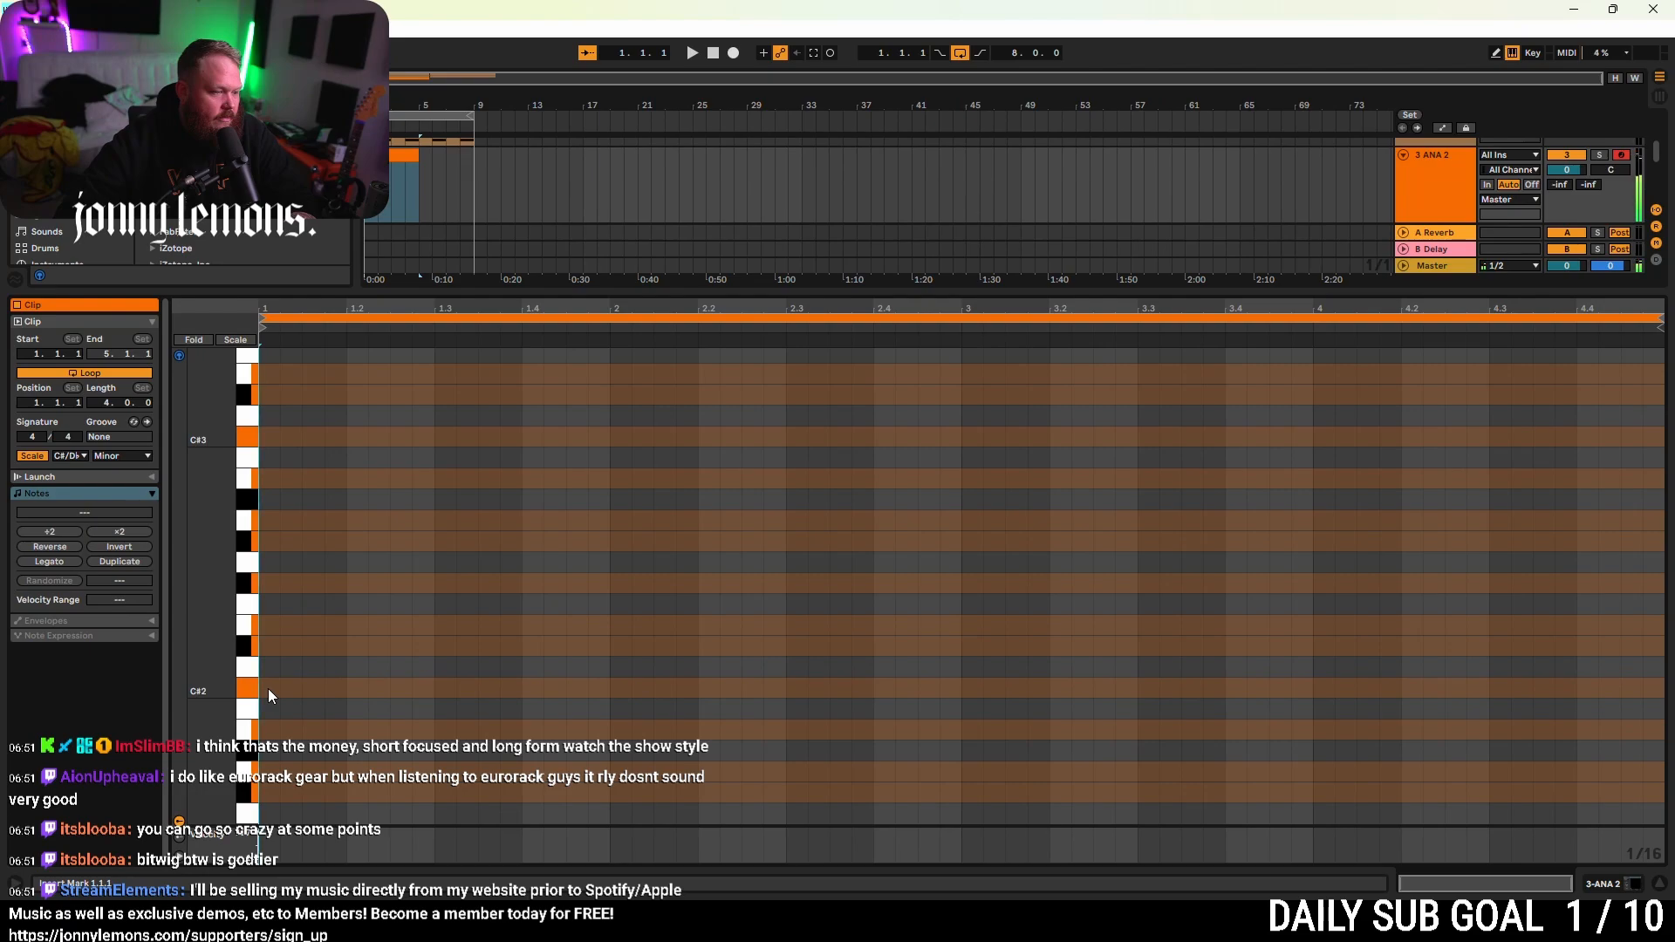
mouse_move(269, 689)
left_mouse_down()
mouse_move(635, 688)
mouse_move(616, 689)
left_mouse_up()
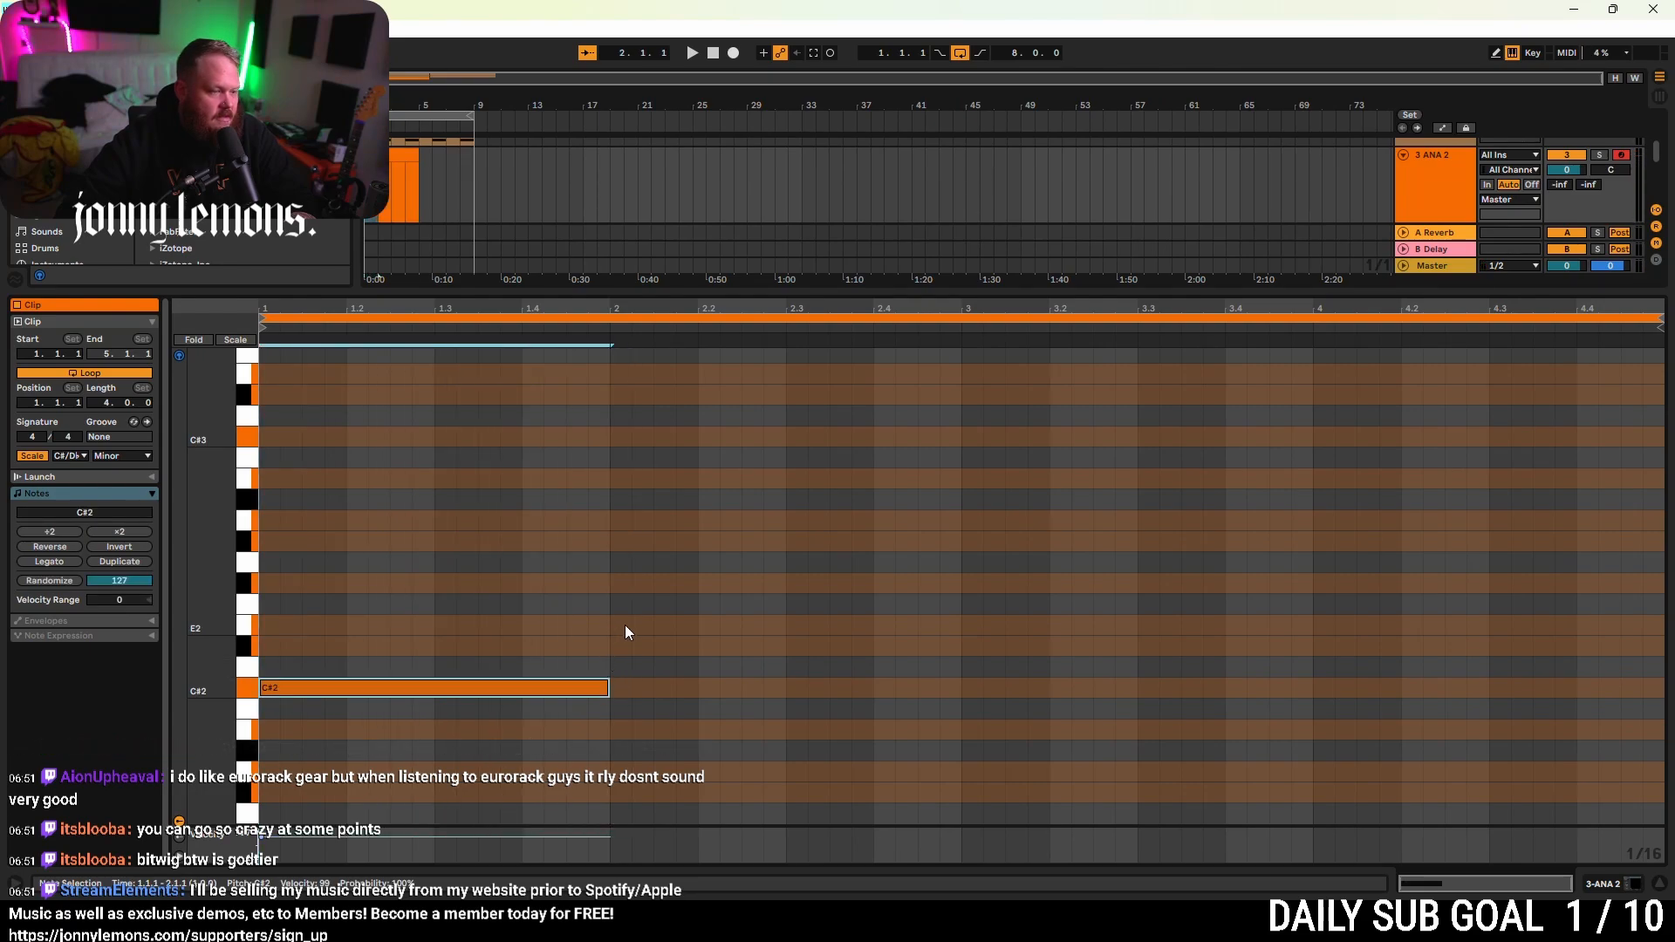
mouse_move(628, 775)
left_mouse_down()
mouse_move(965, 773)
mouse_move(968, 730)
mouse_move(1313, 735)
mouse_move(1332, 772)
mouse_move(1663, 781)
left_mouse_up()
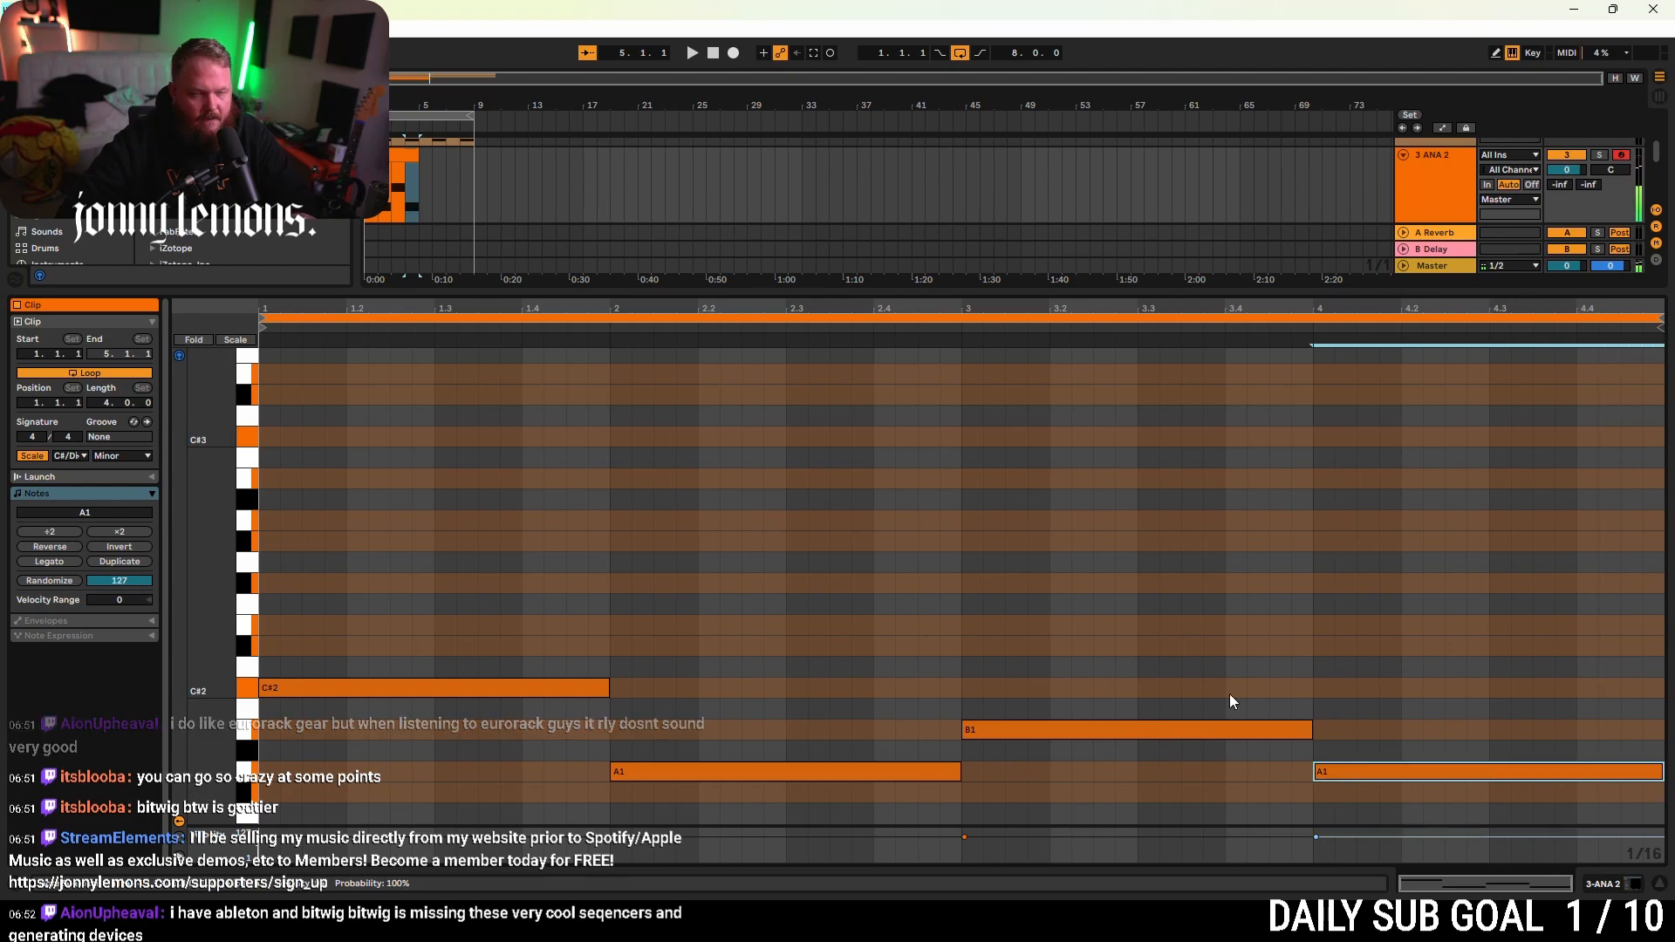
key("space")
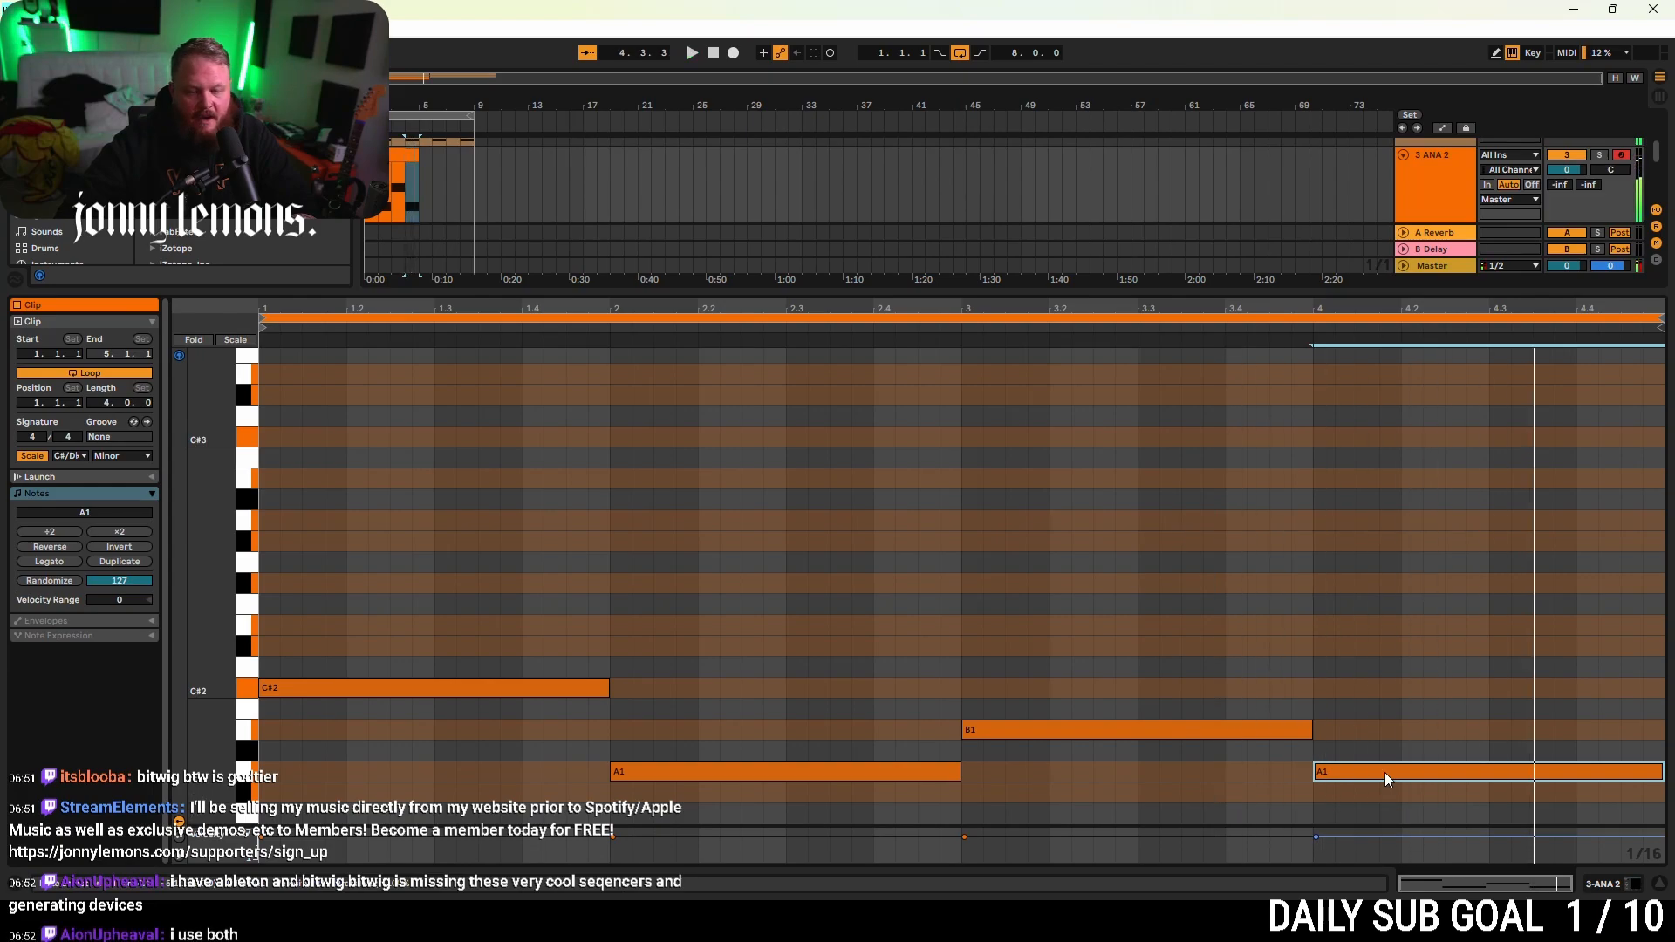
- Compare with the last chord in the second track's clip, move the fourth bass note up to E2, and play the clip
scroll(515, 192, "up", 2)
left_click(406, 183)
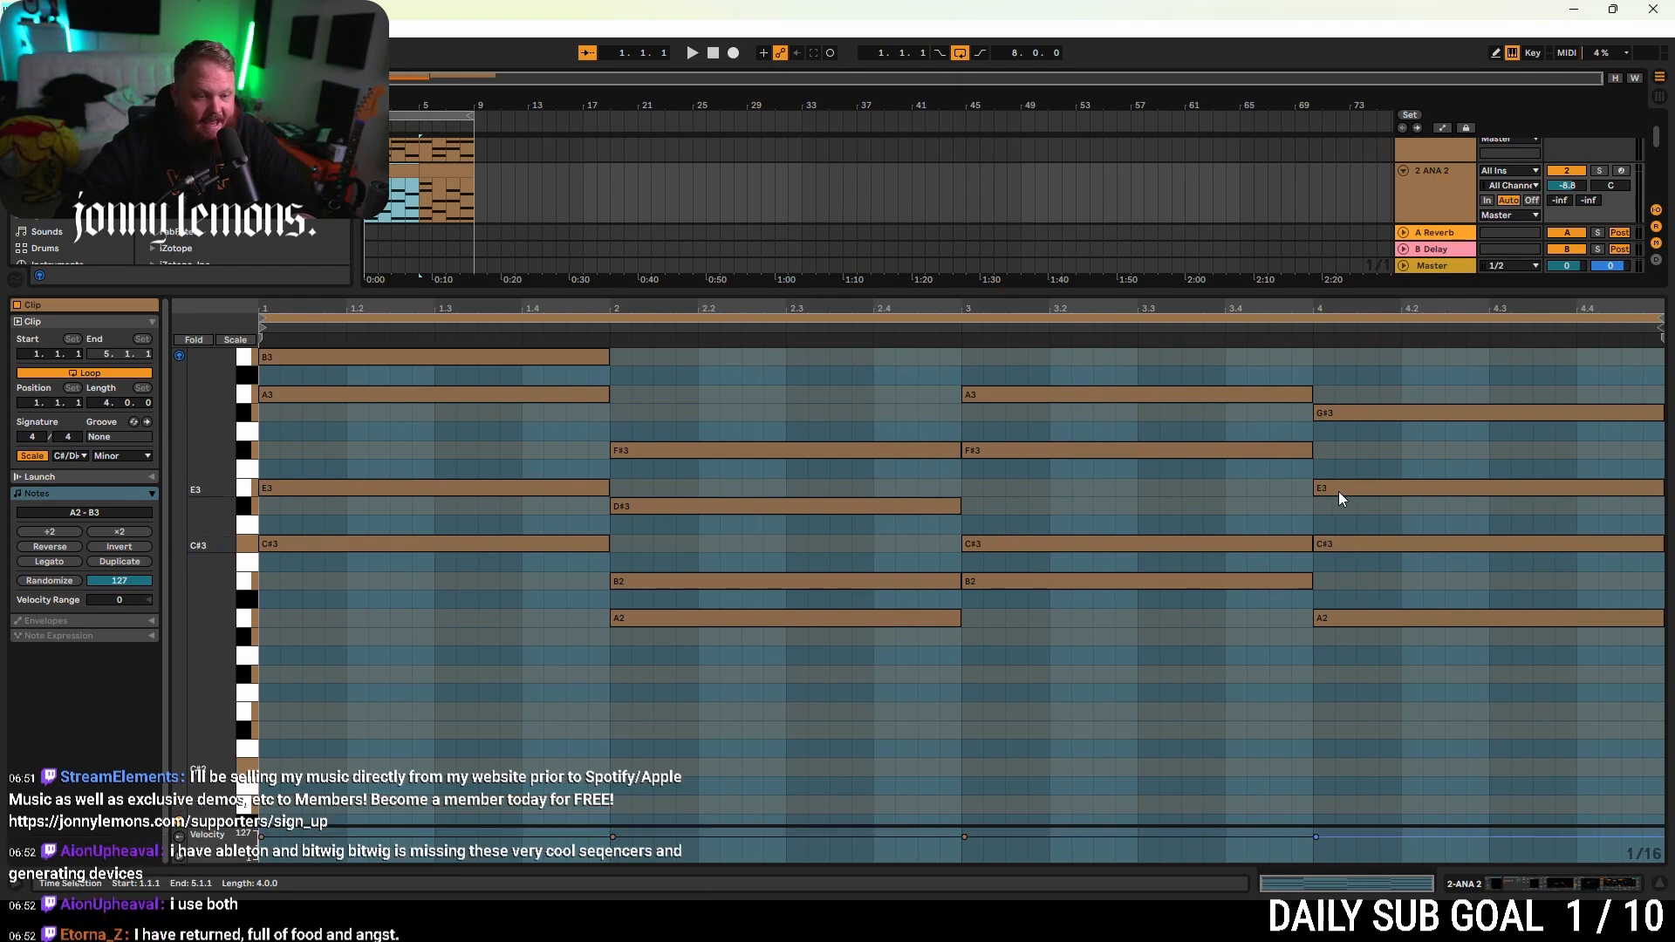
key("ctrl+alt+l")
double_click(417, 345)
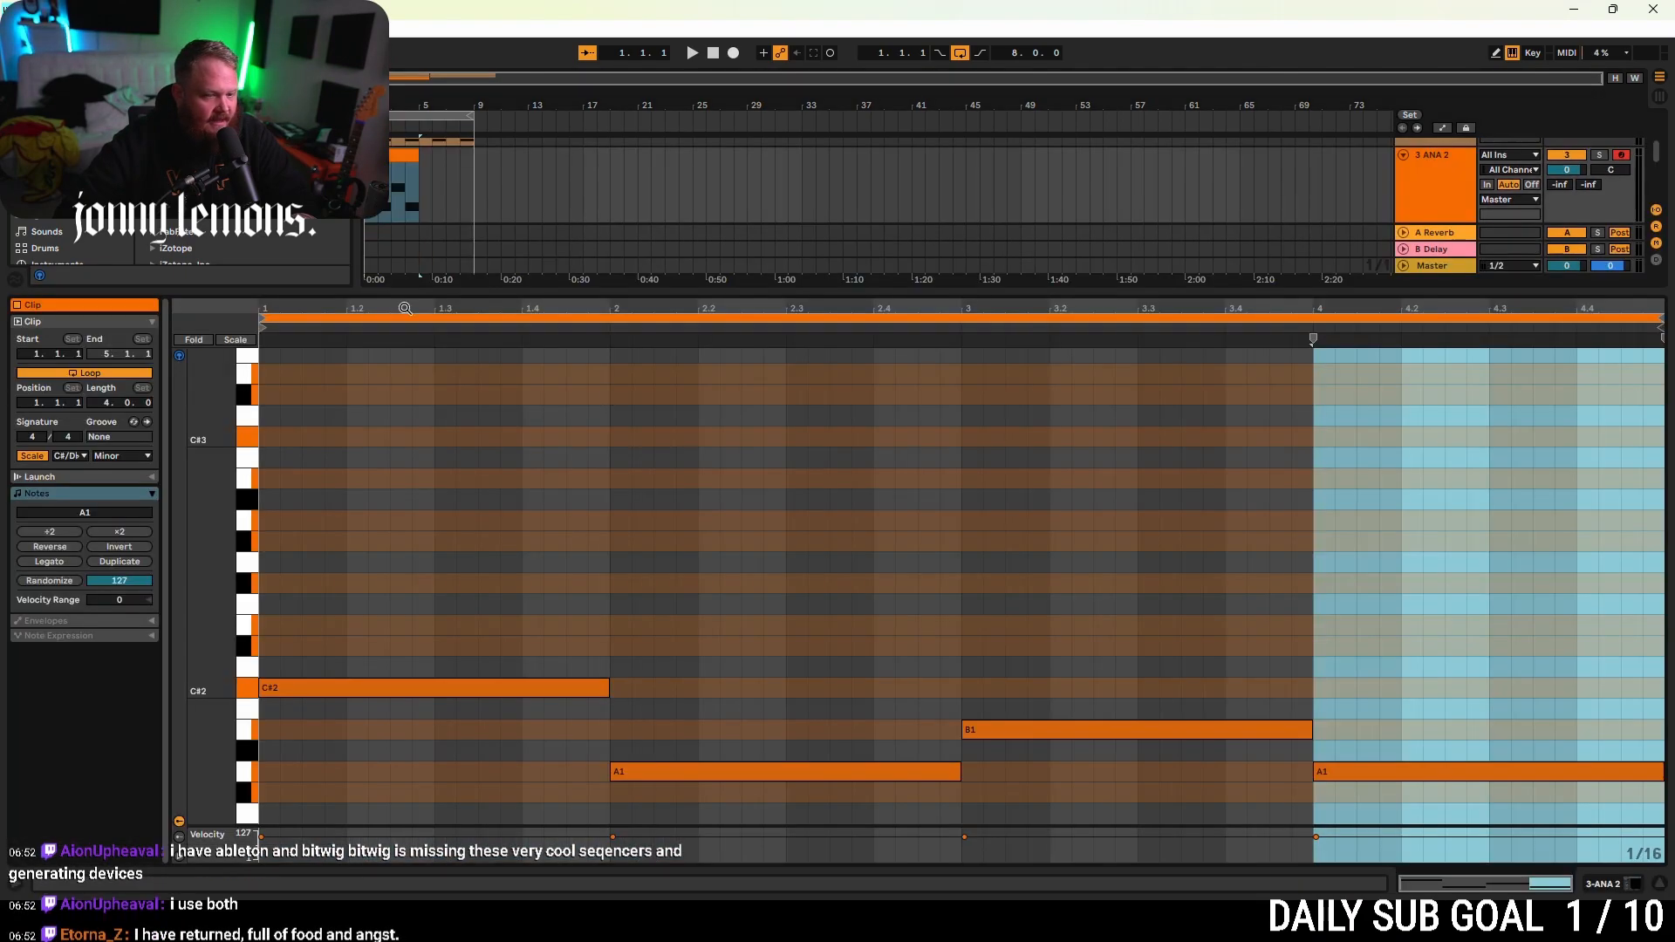
left_click_drag(1393, 771, 1398, 621)
key("space")
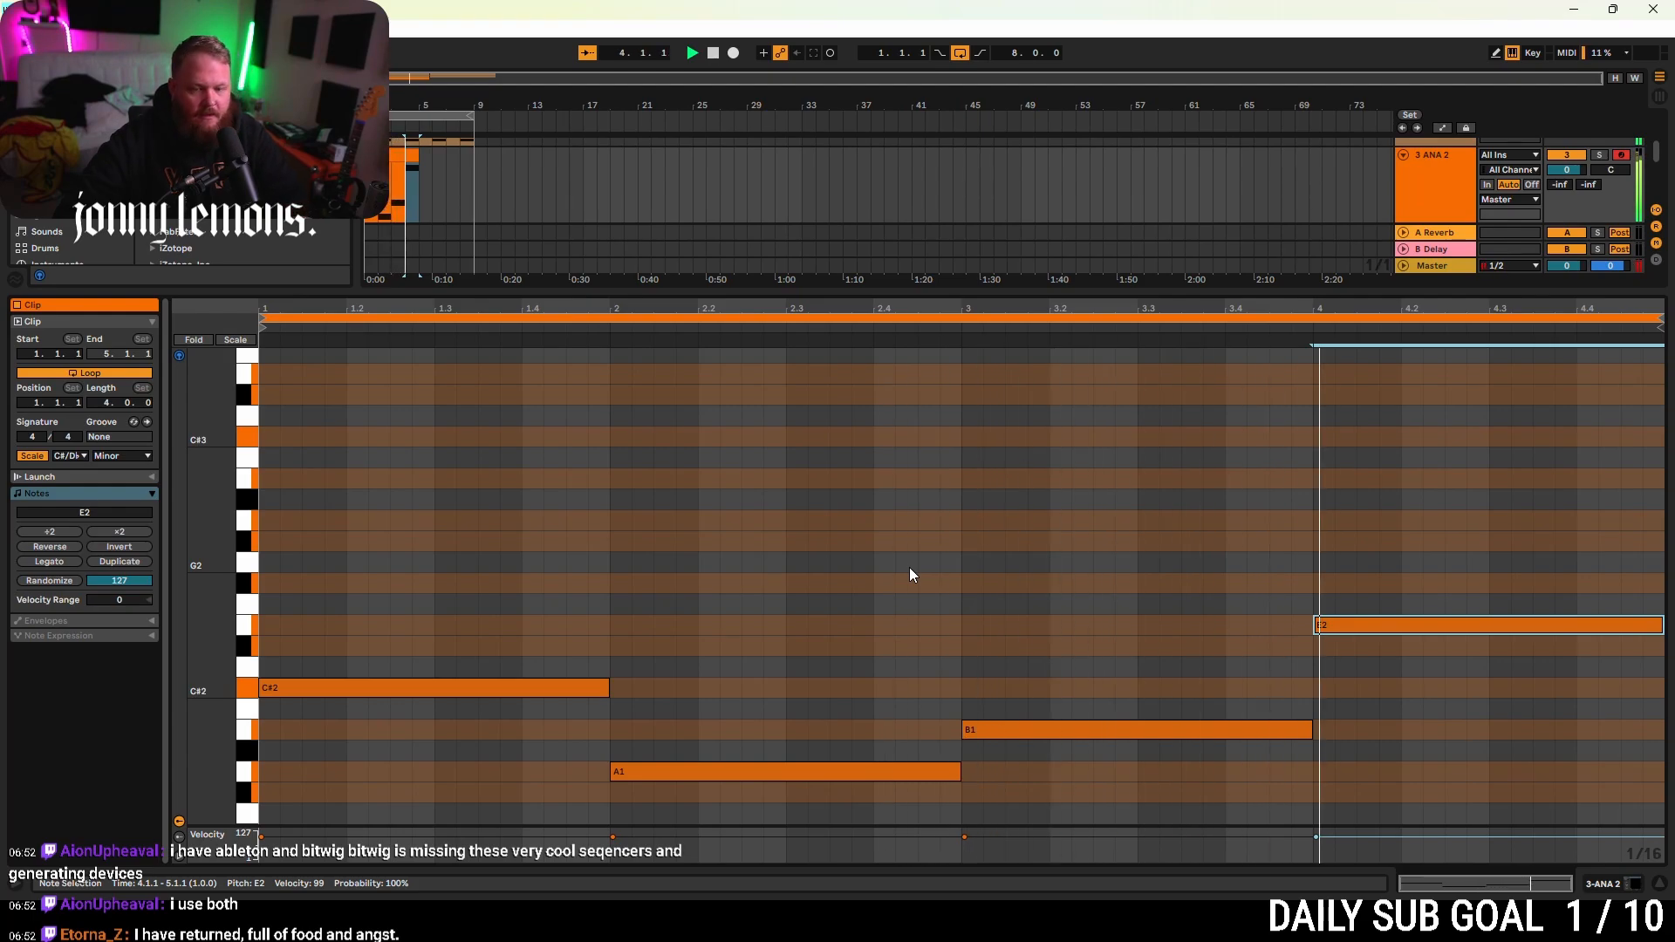
- Stop playback and lower the third ANA 2 track's volume to about -3.9 dB, with its bass clip cued from the start
key("space")
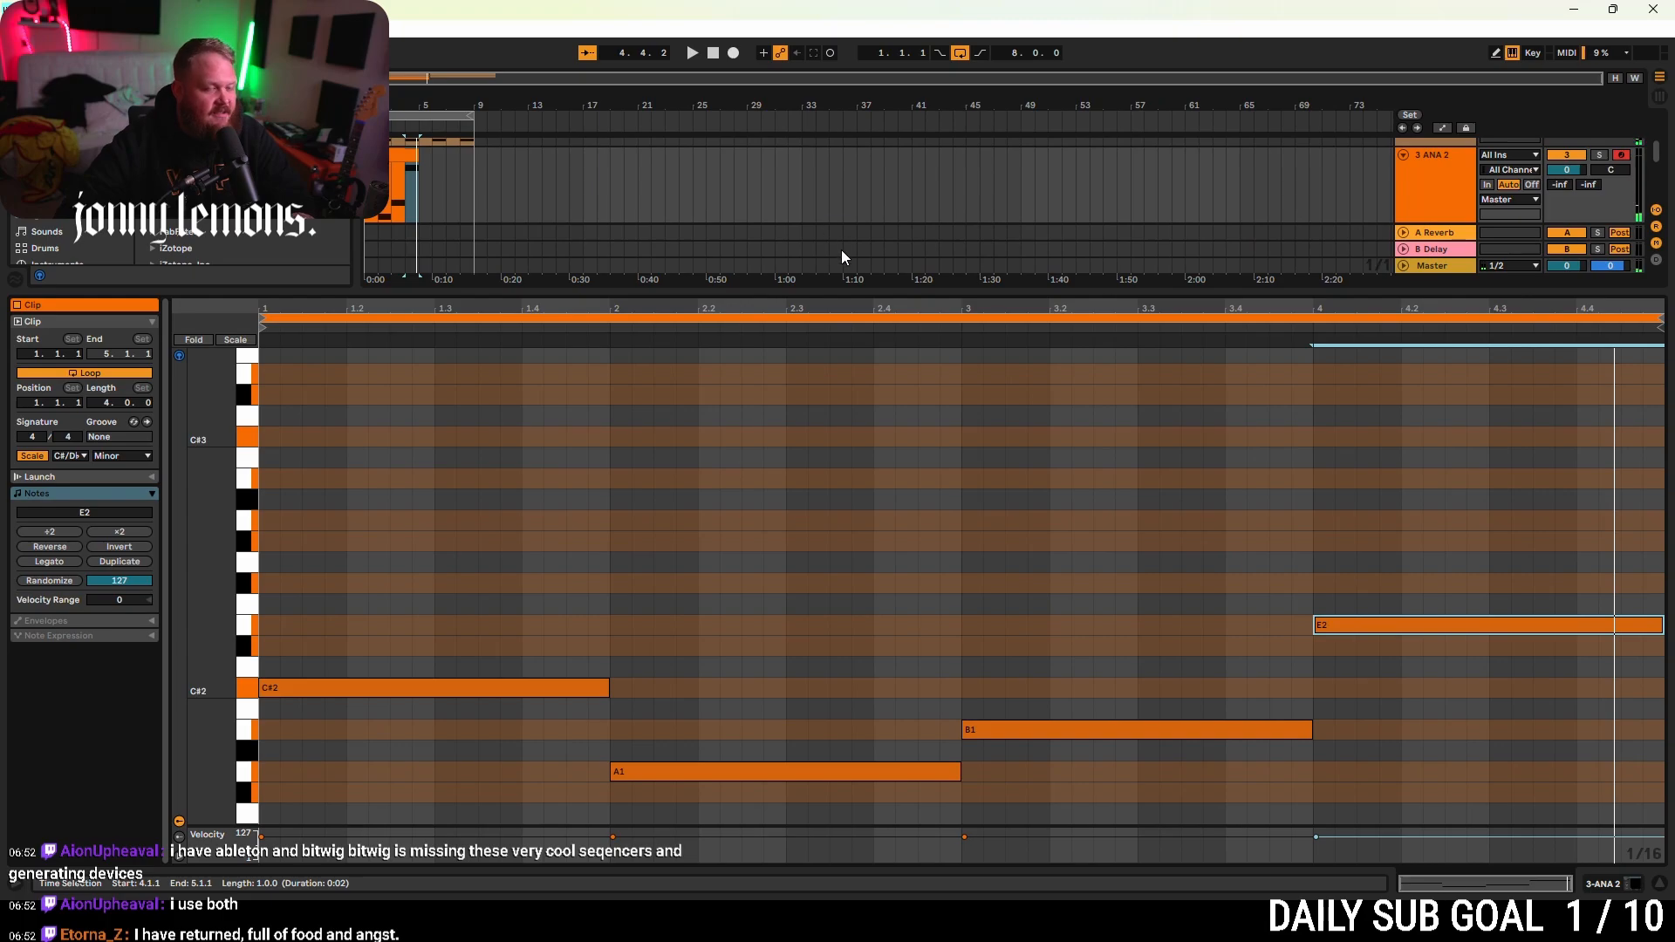
left_click_drag(830, 291, 851, 695)
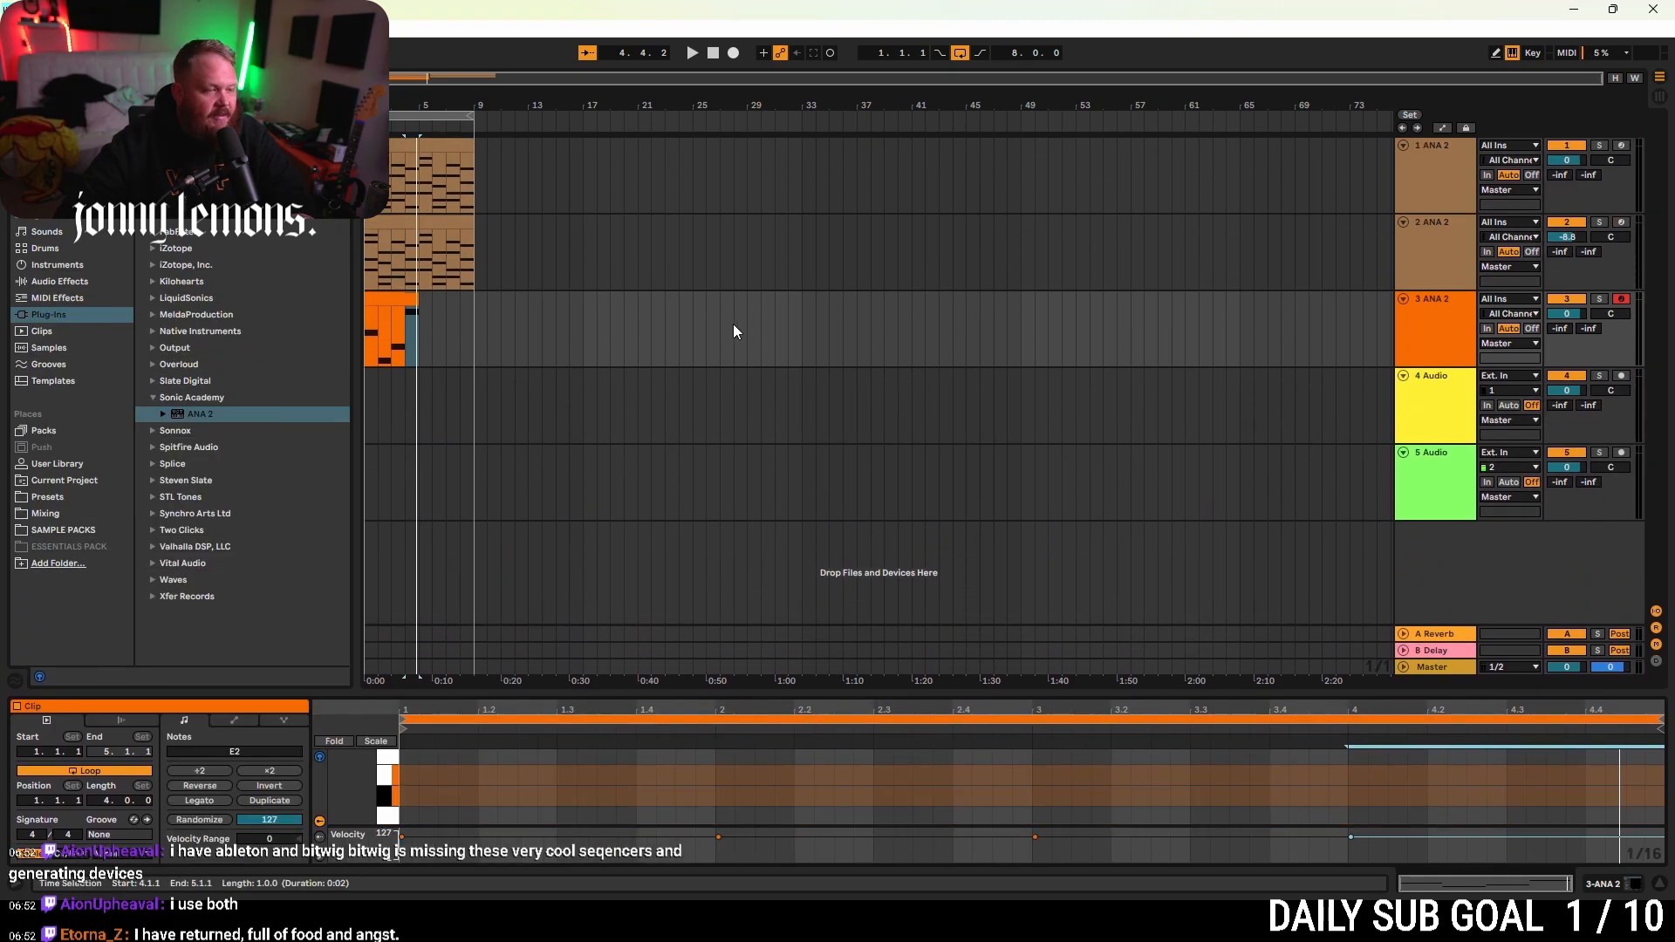
left_click(1446, 338)
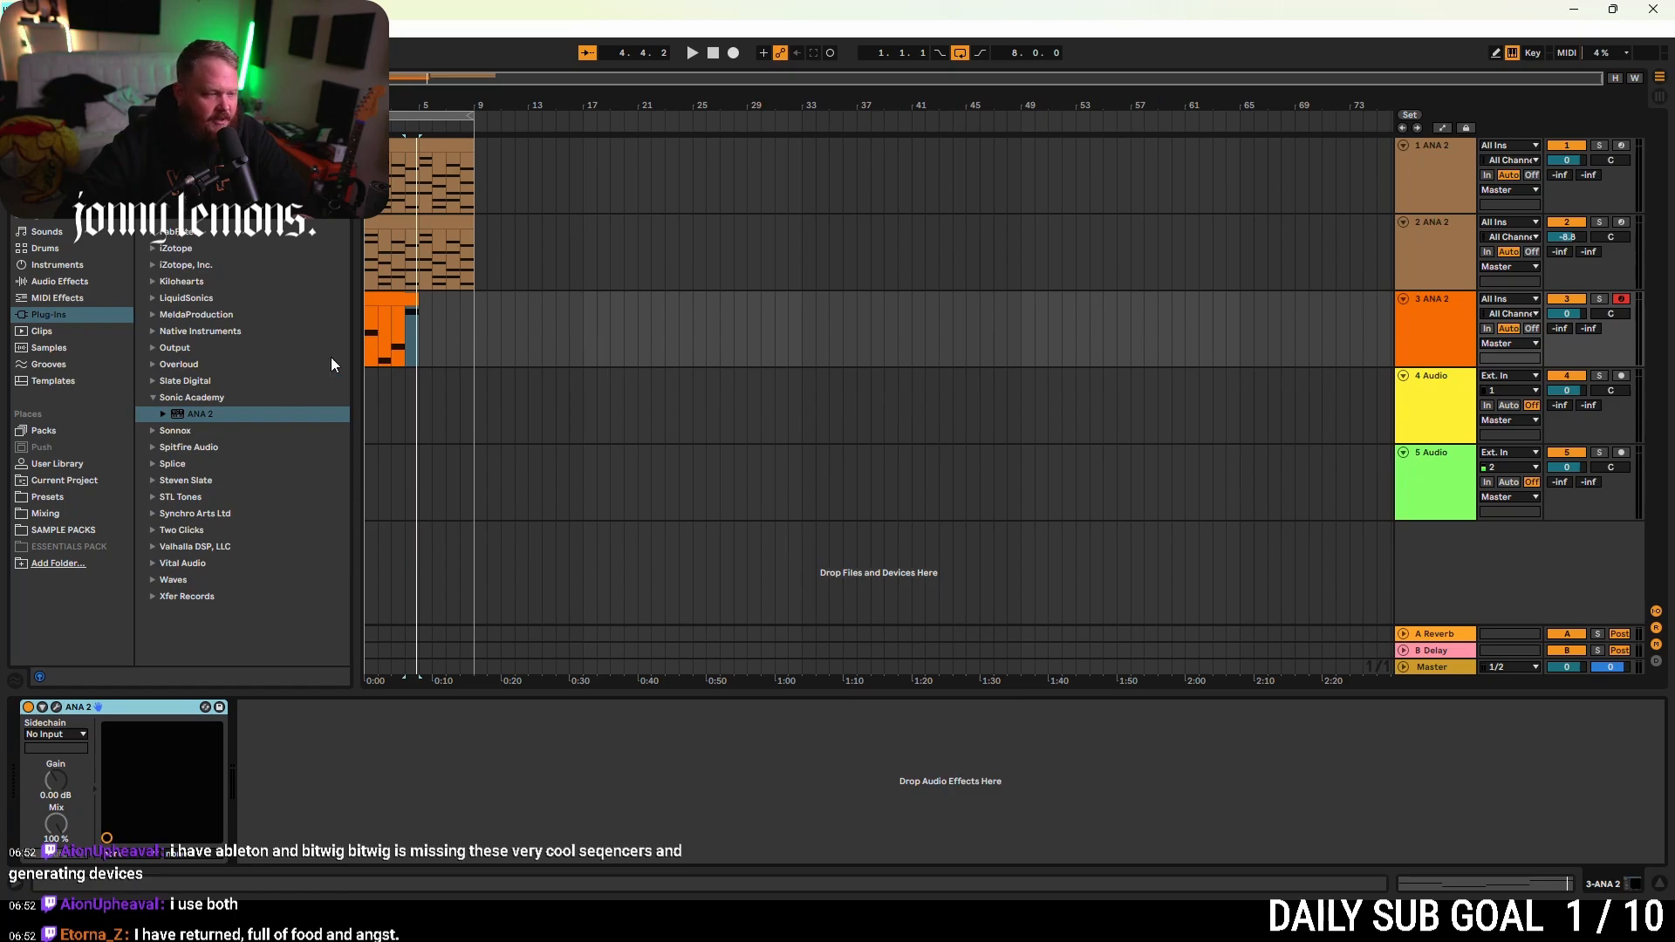
left_click(384, 298)
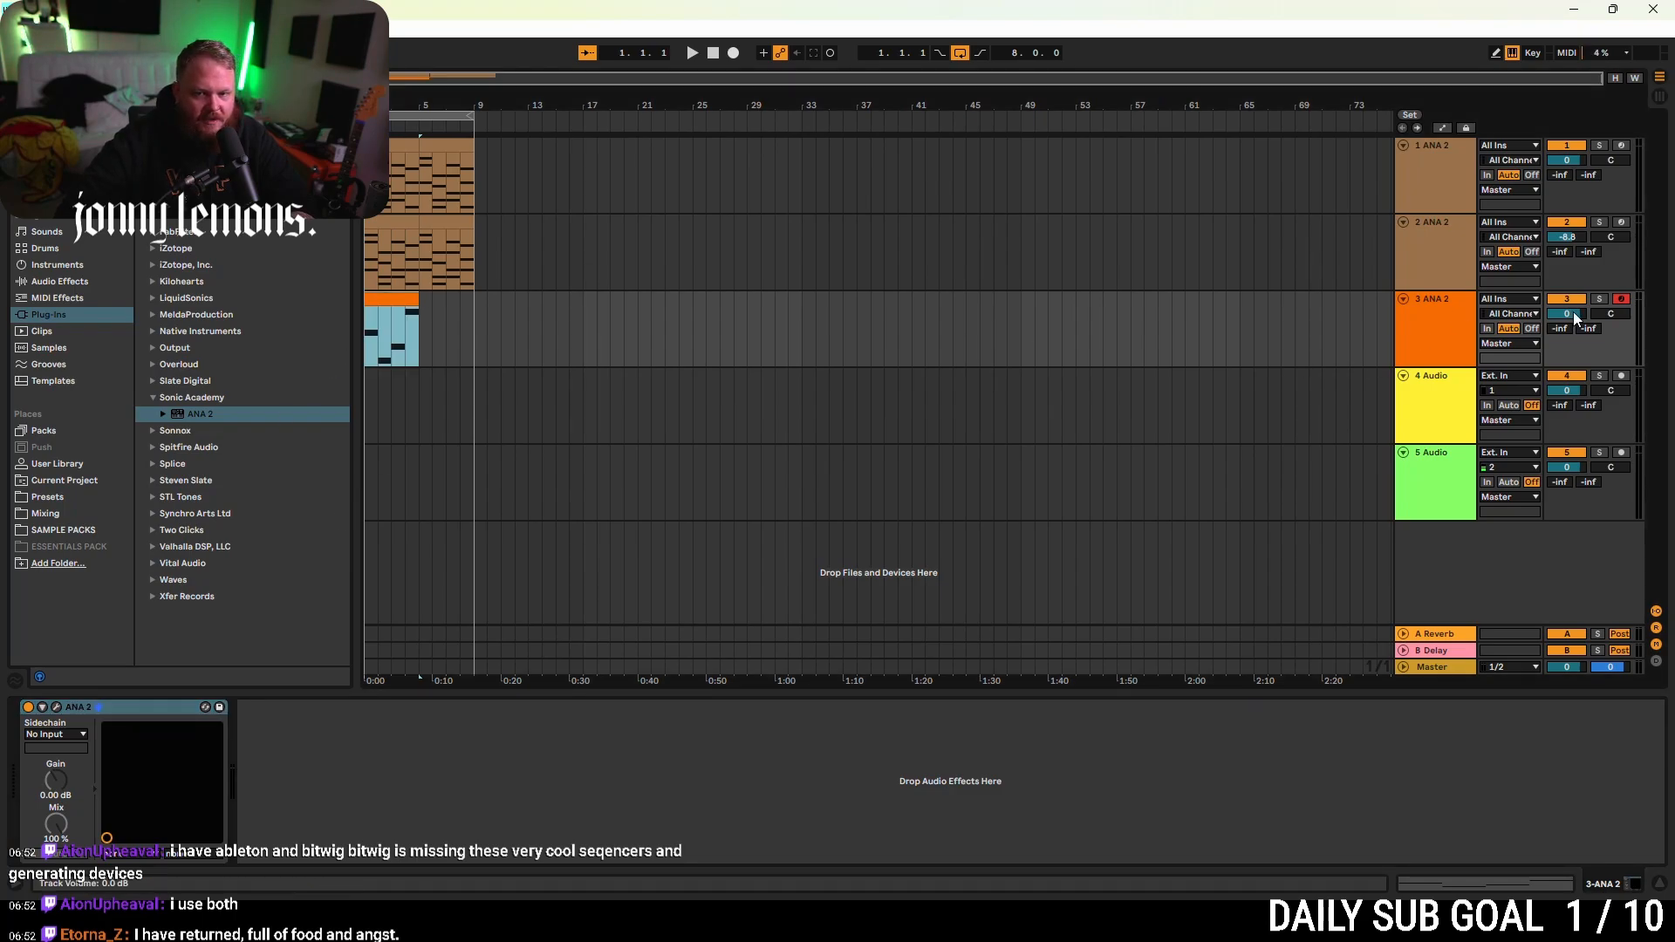
left_click_drag(1572, 314, 1572, 331)
key("space")
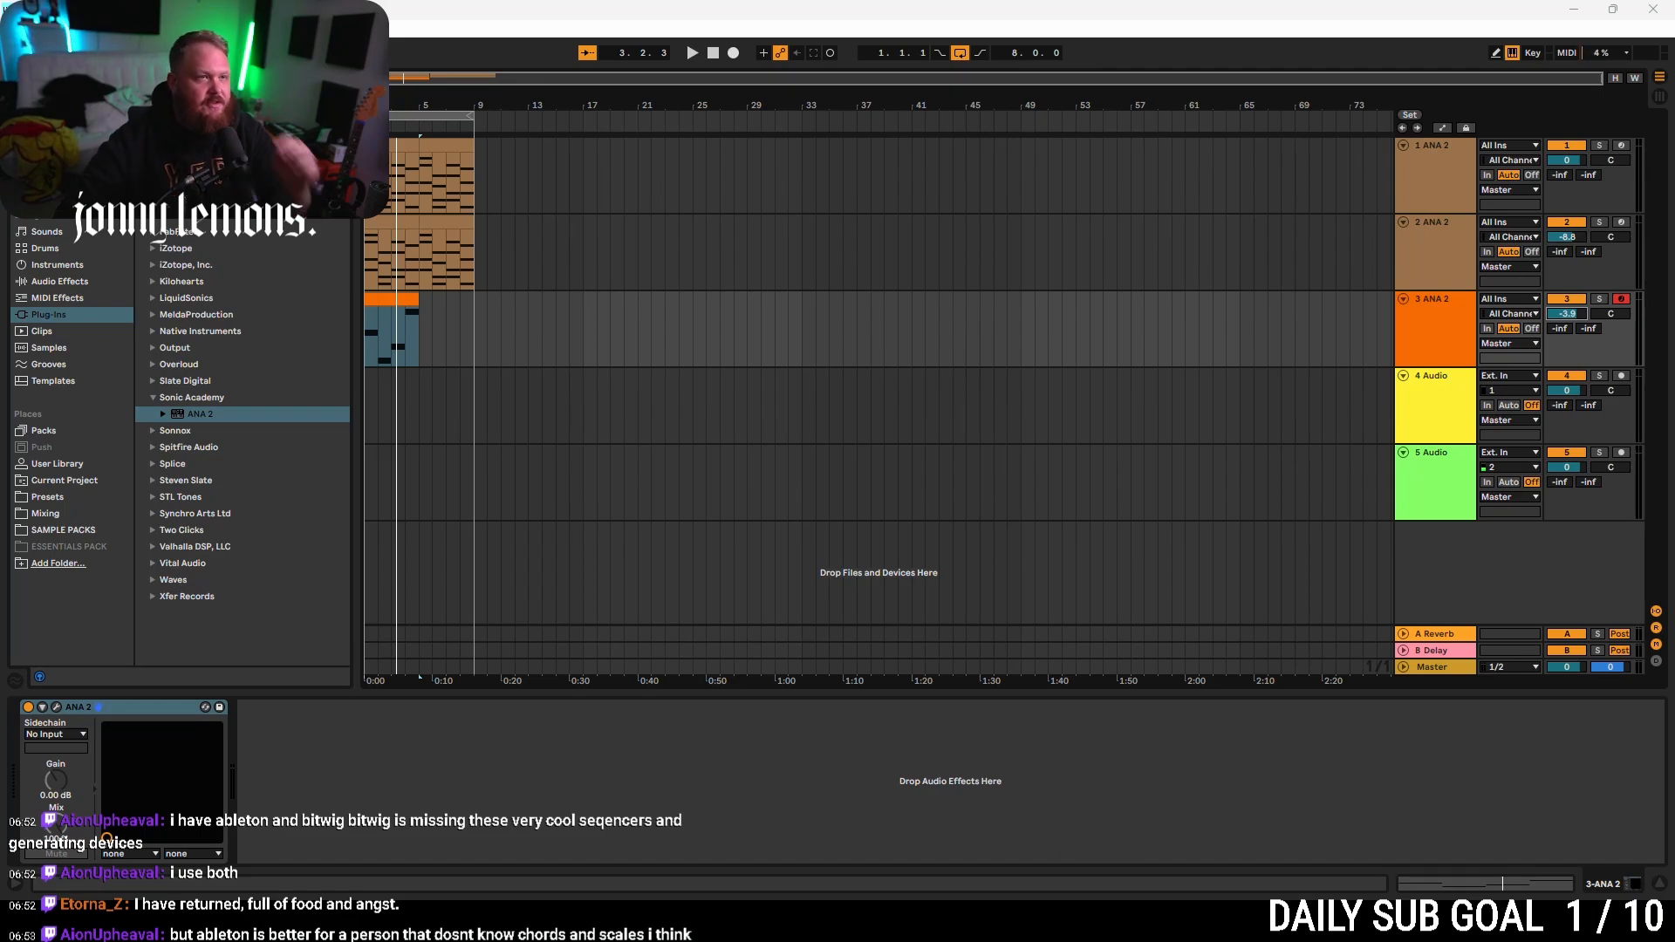
left_click(364, 335)
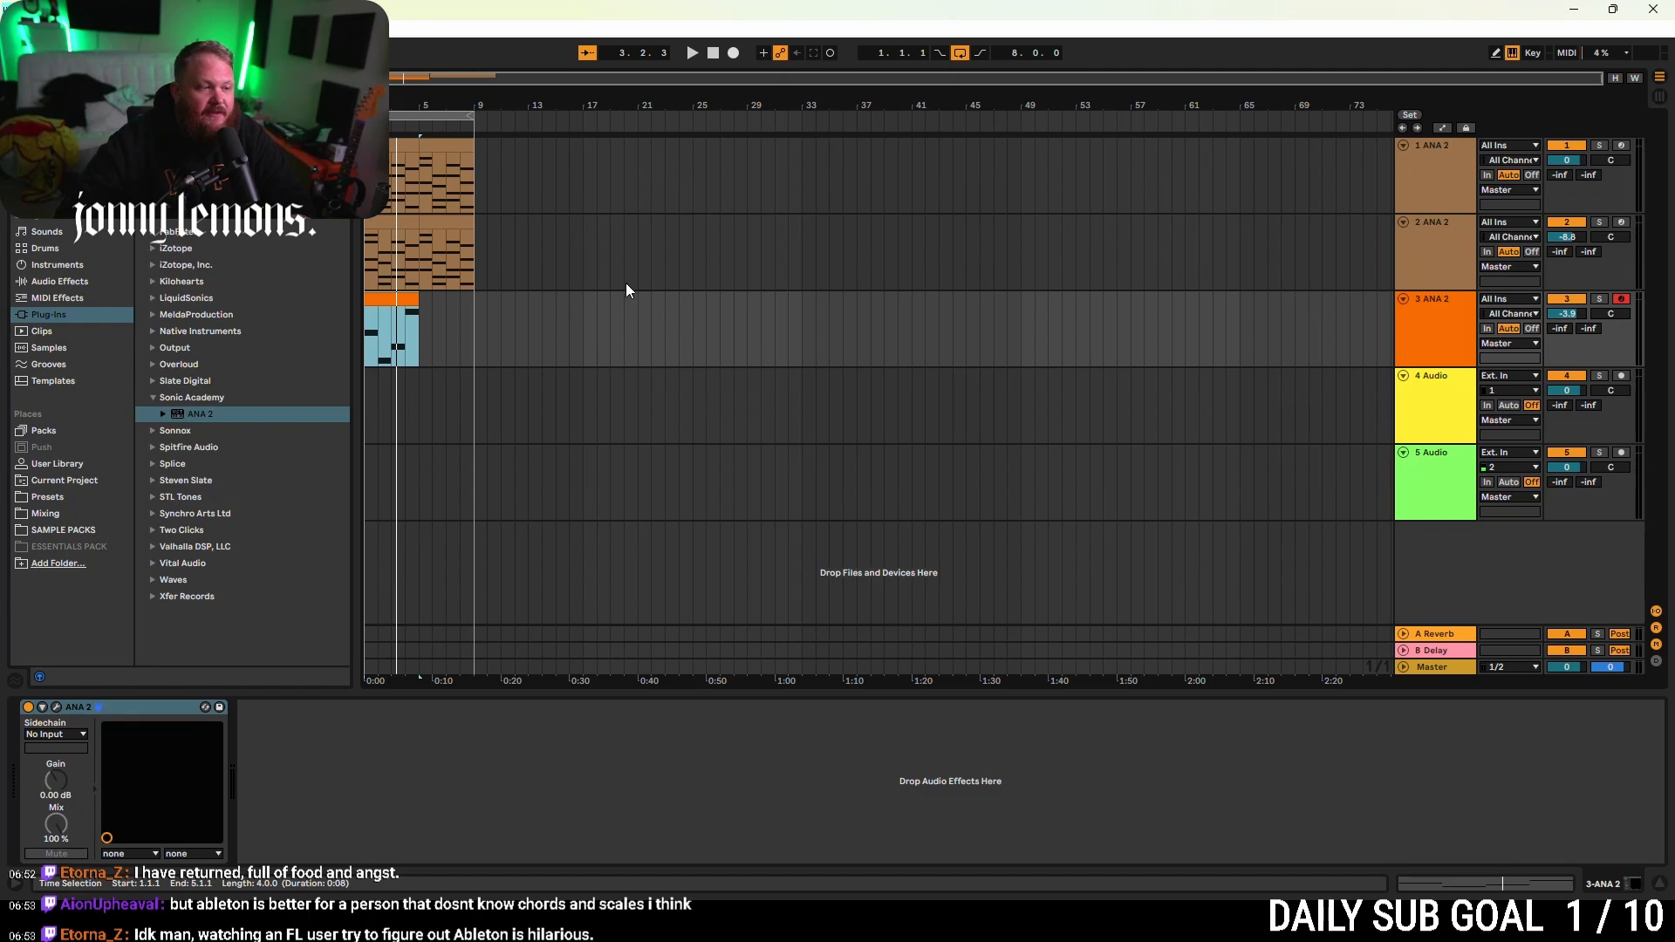
left_click(368, 342)
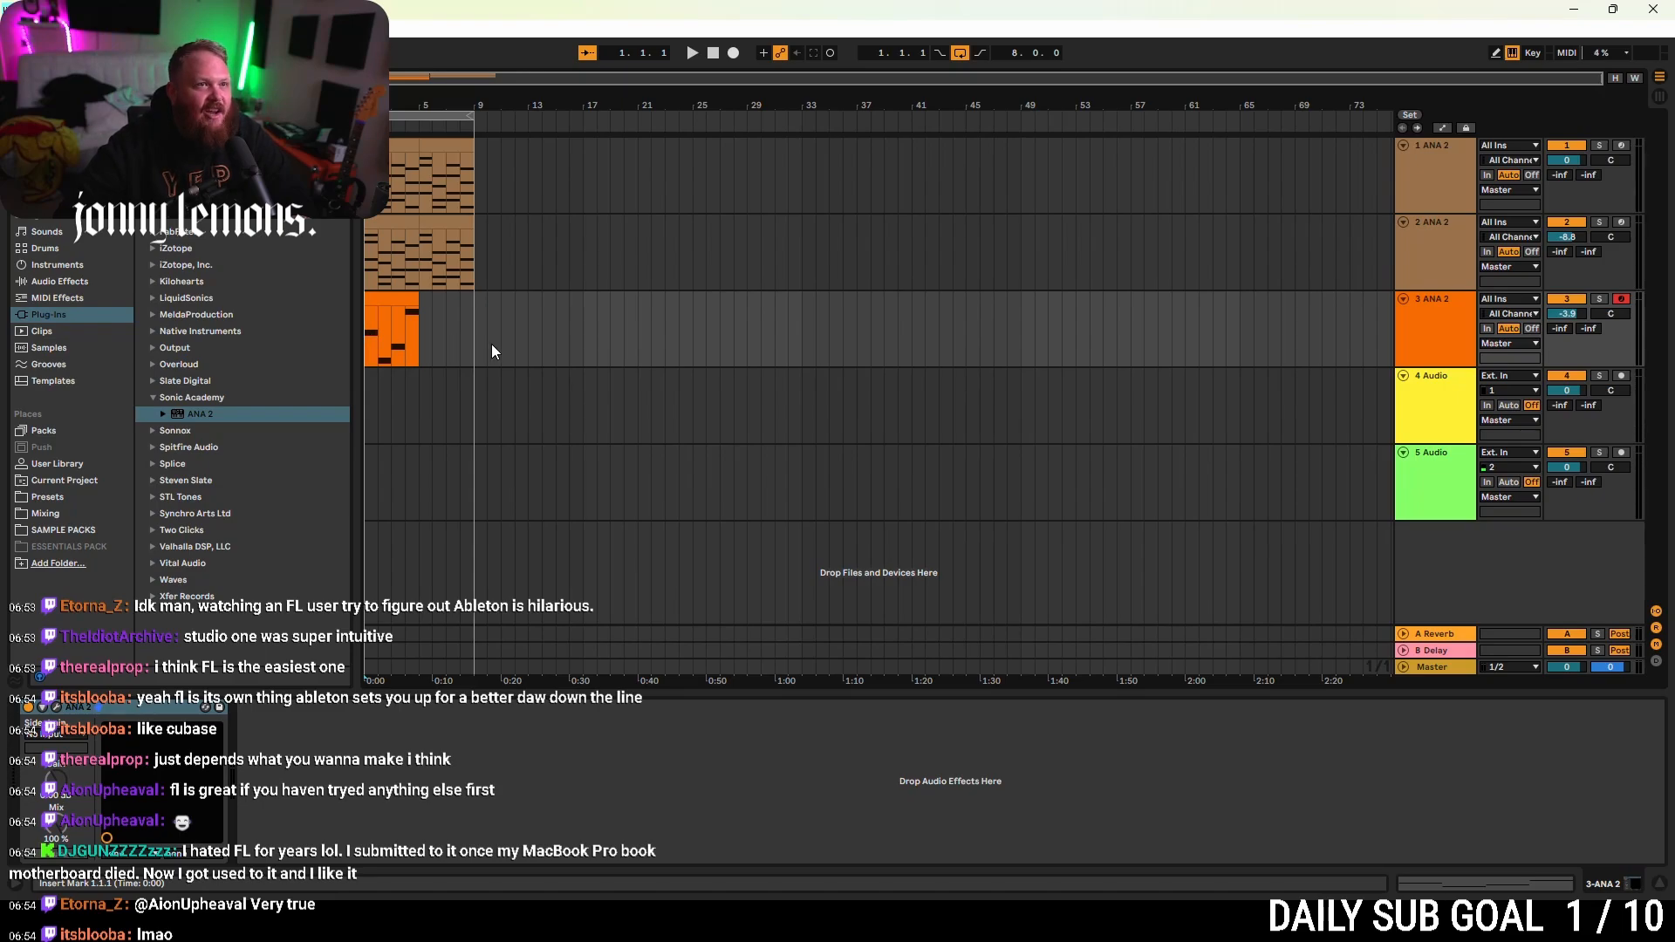
- Play the bass with the chords, move the bass clip's second-bar note up to D#2, and close the clip editor
key("space")
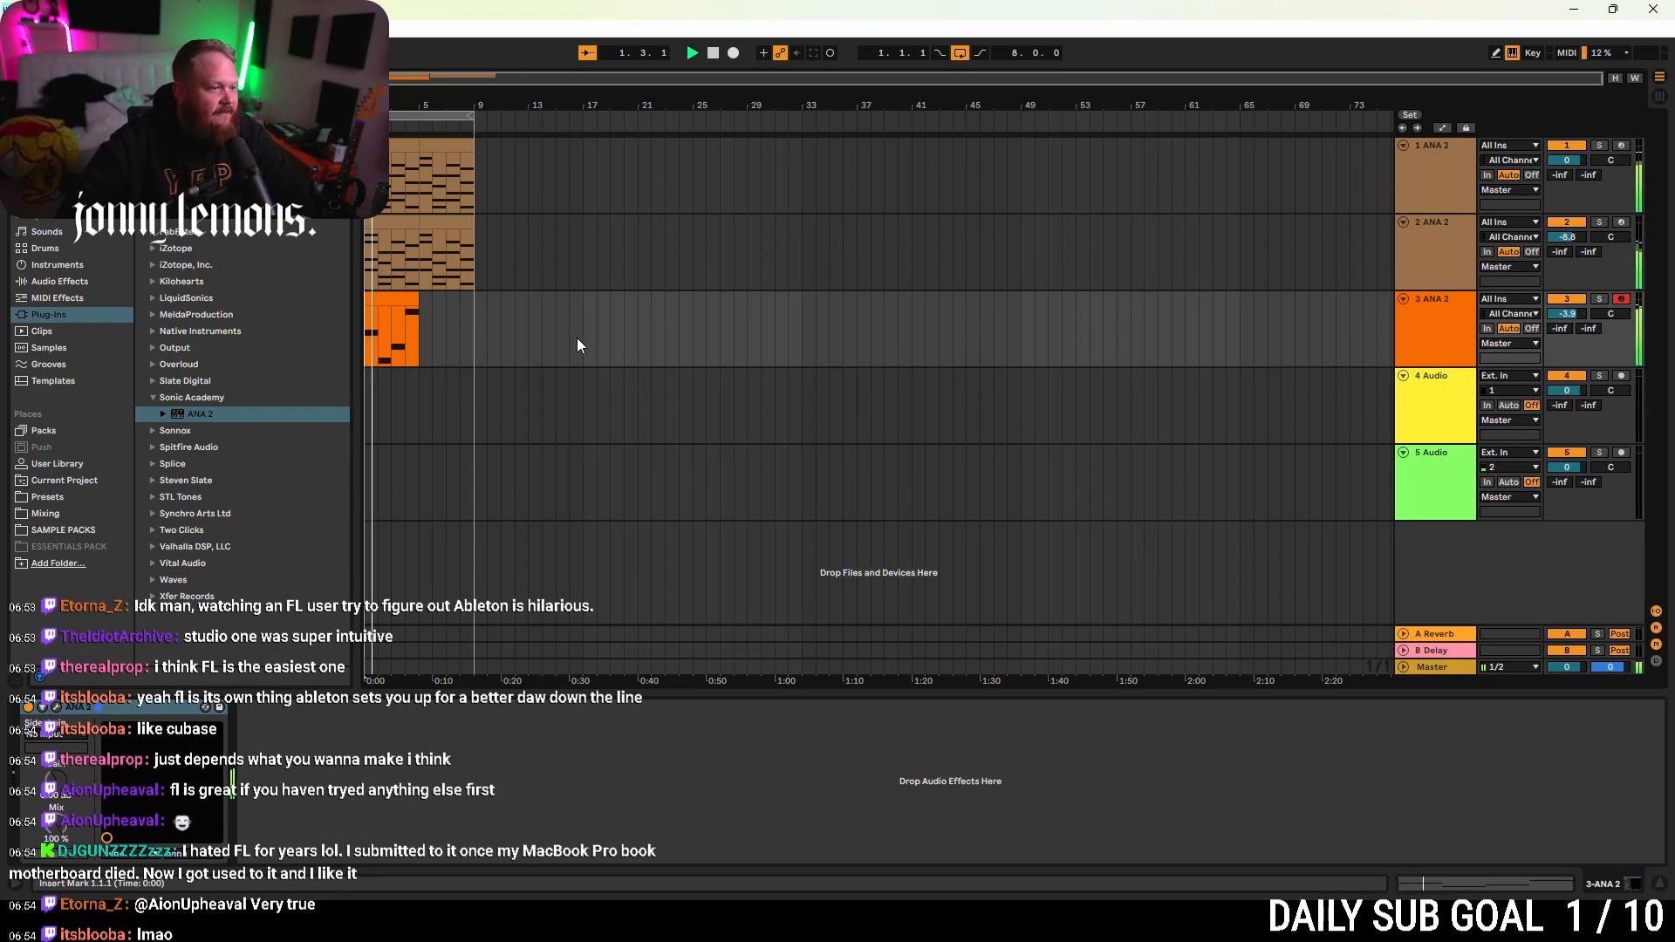
double_click(399, 317)
left_click_drag(863, 692, 863, 254)
left_click_drag(768, 735, 767, 608)
key("space")
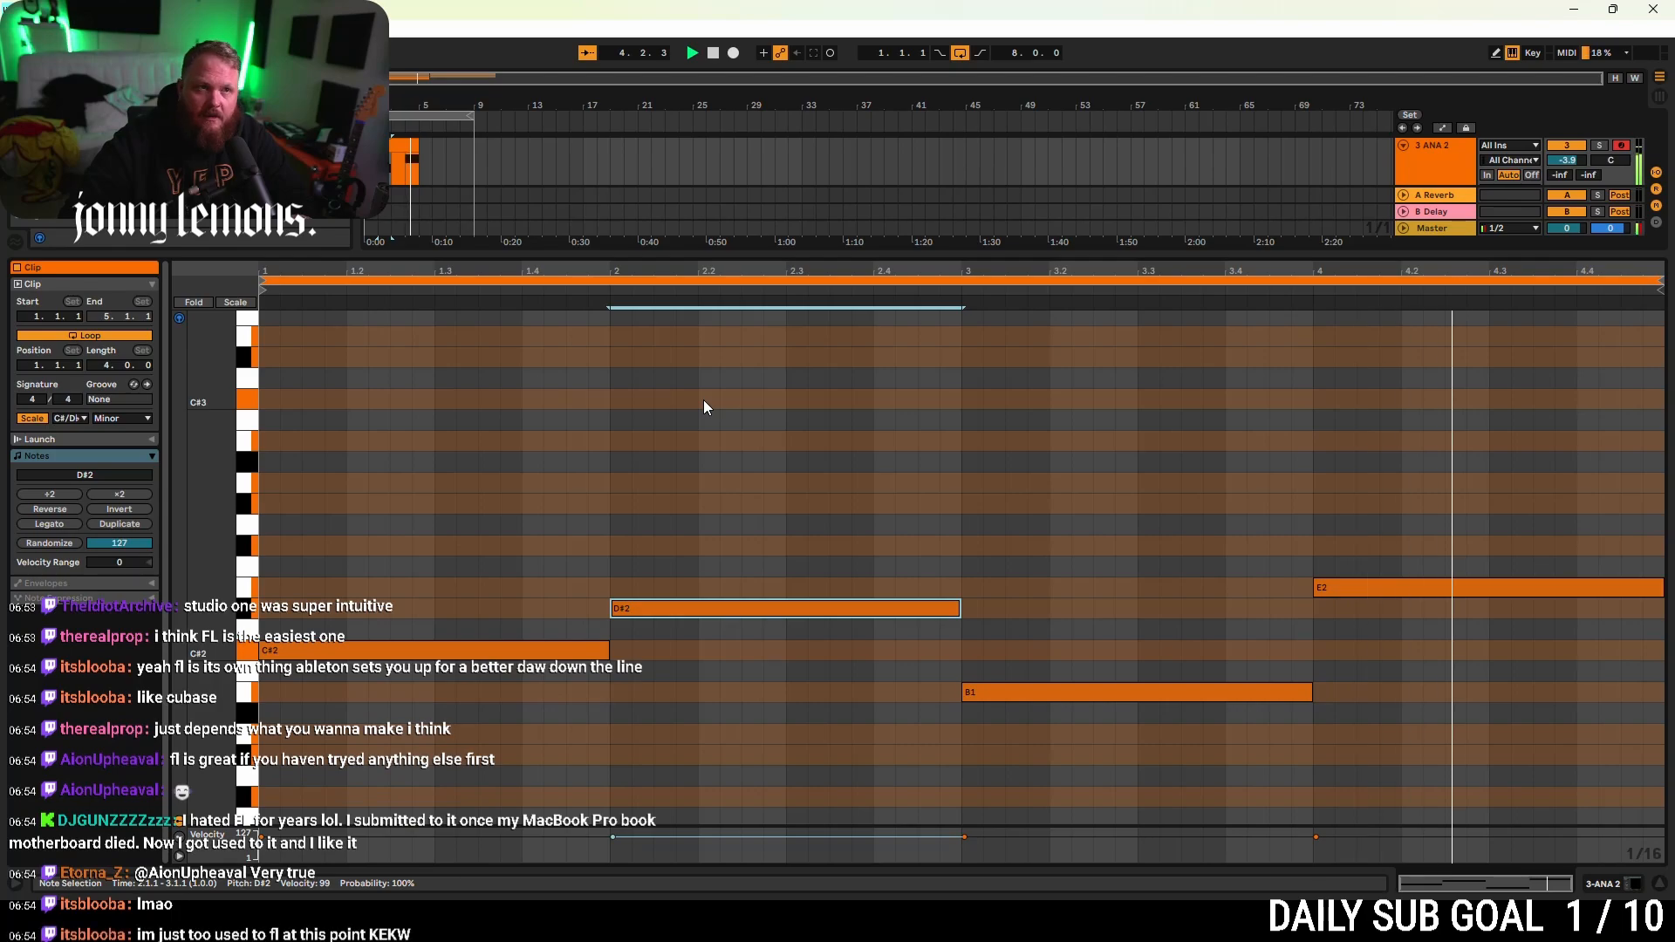
double_click(763, 254)
- Duplicate the four-bar bass clip to fill the eight-bar loop and play the arrangement from the start
left_click(392, 298)
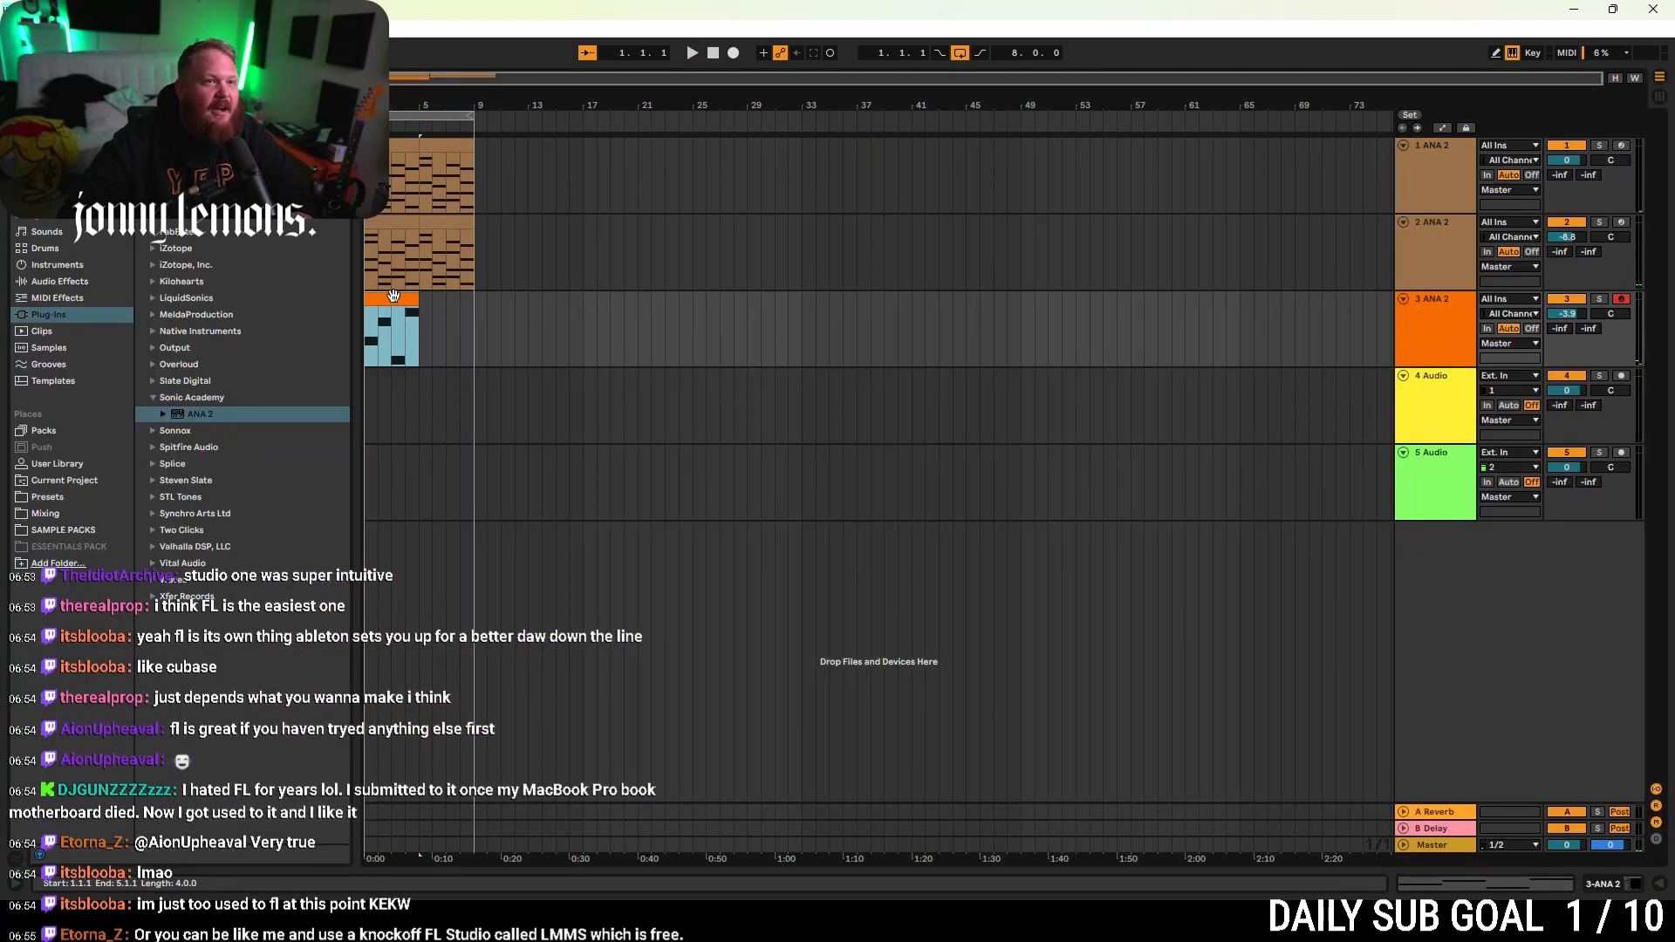
key("ctrl+d")
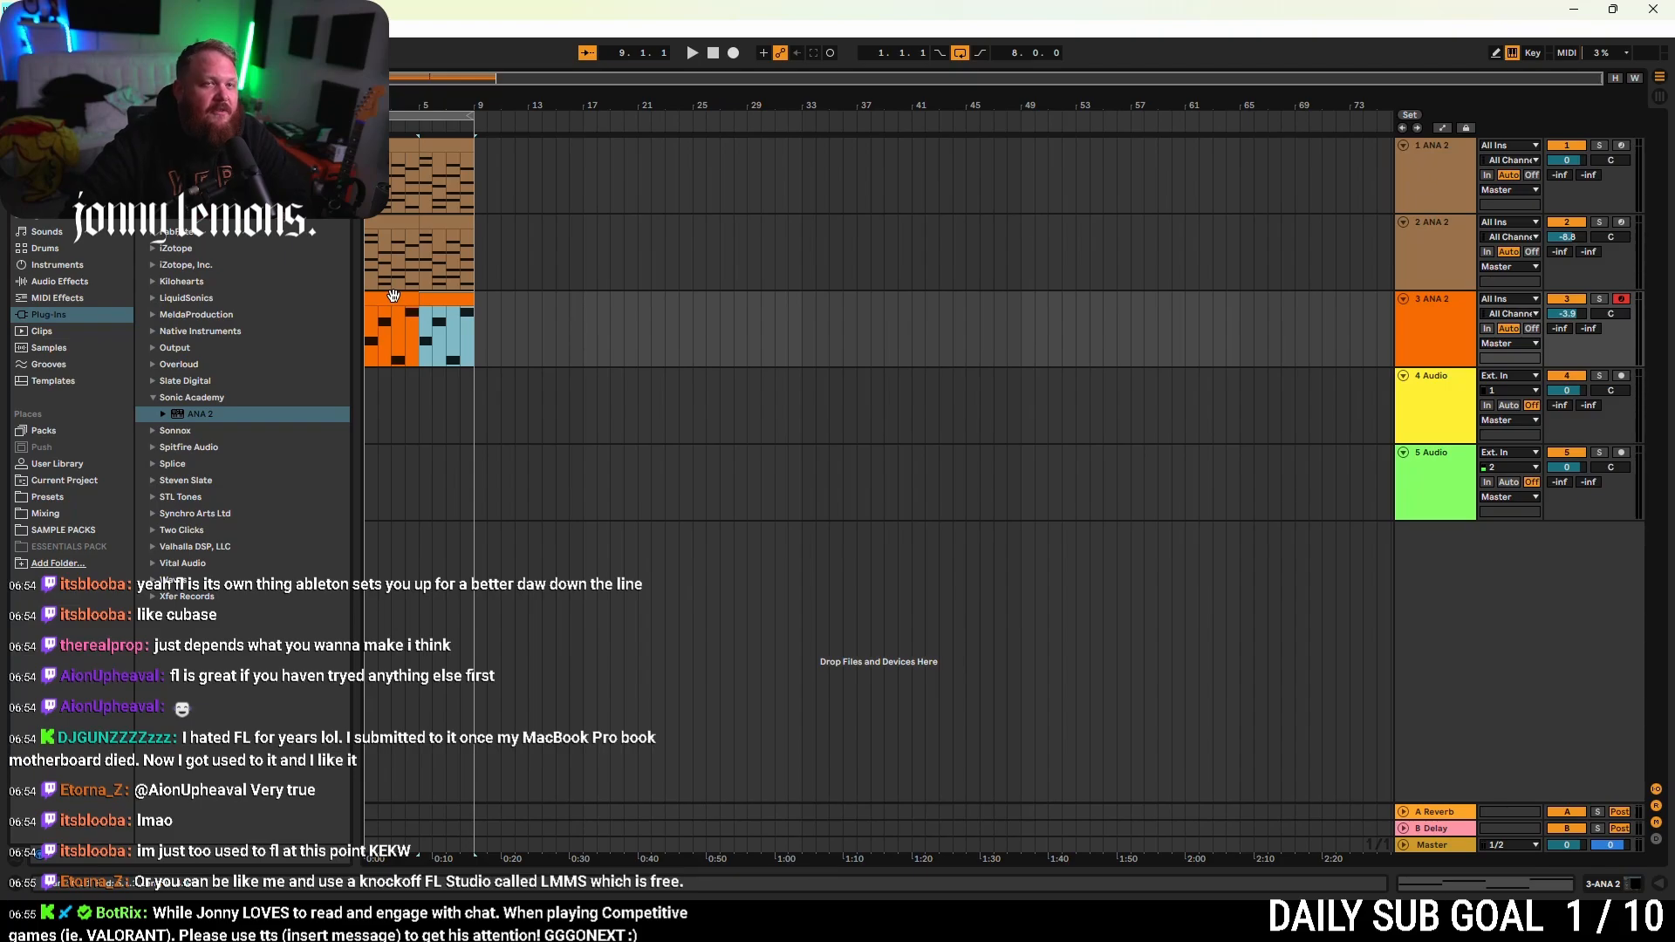
left_click(368, 317)
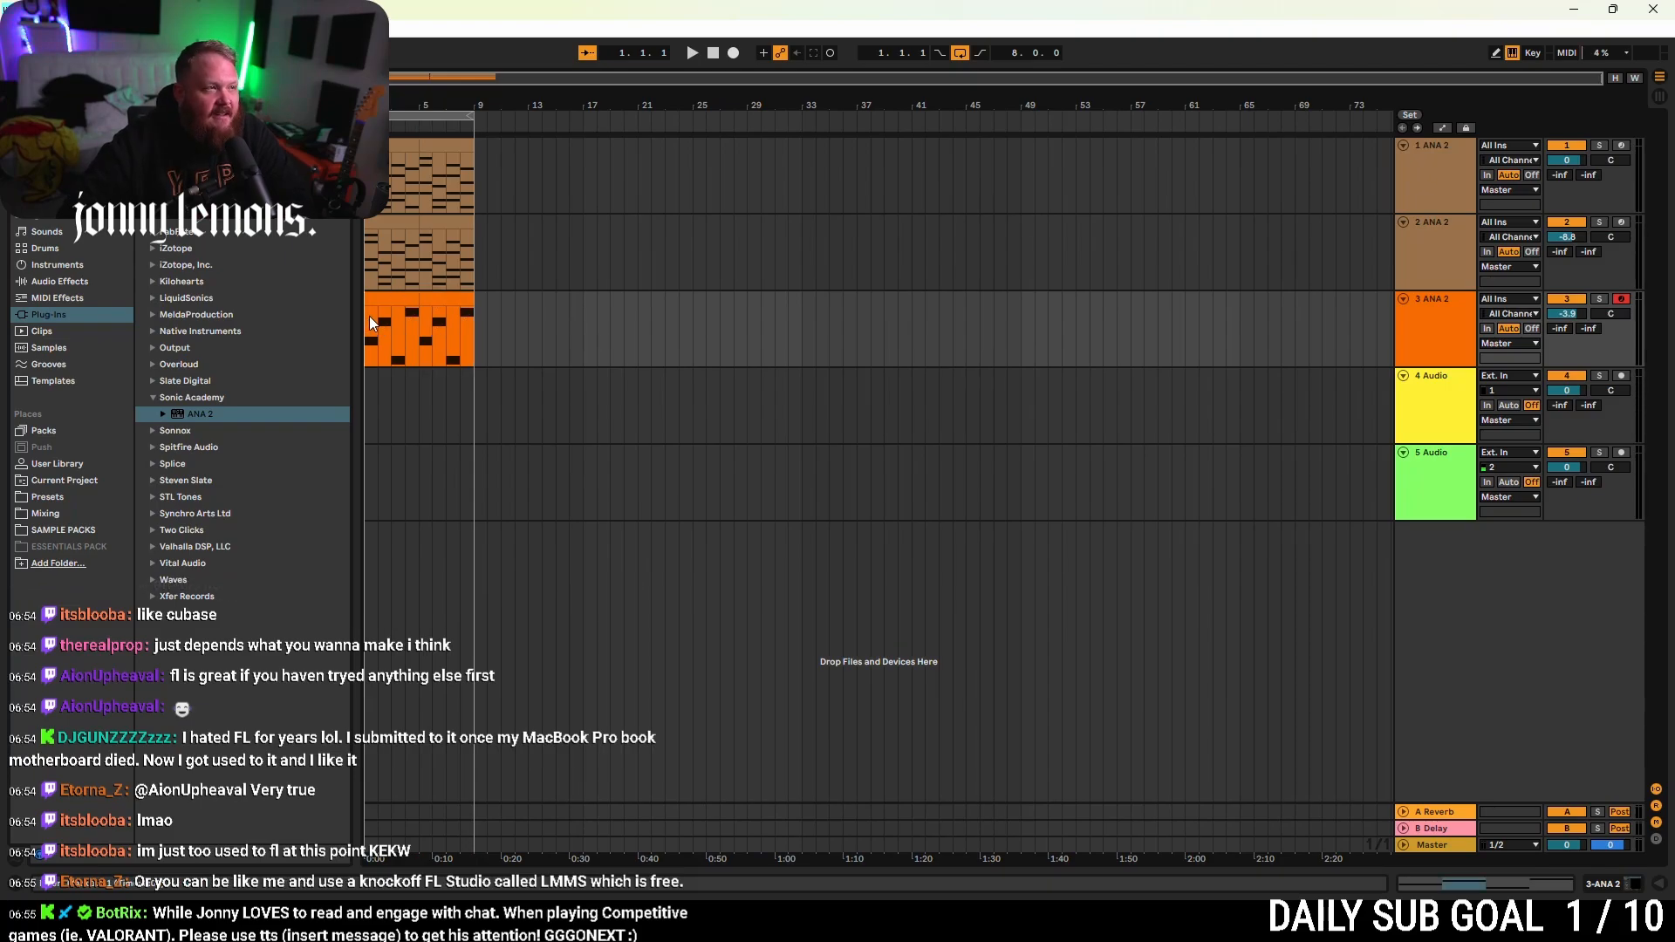
key("space")
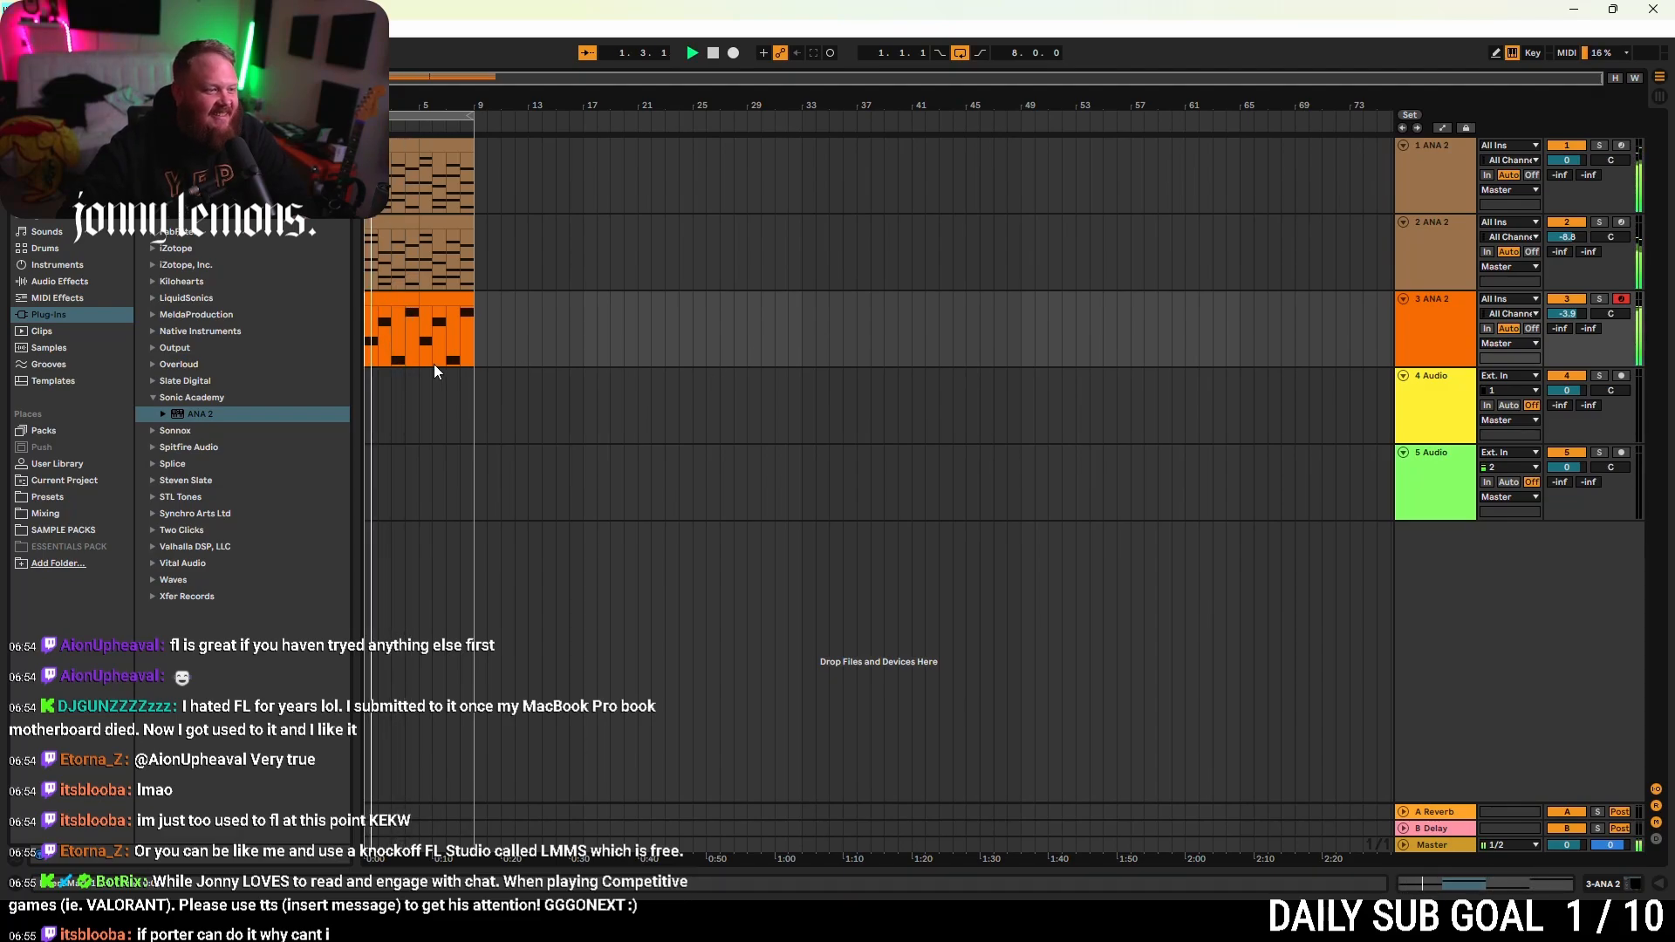
left_click(1021, 332)
key("space")
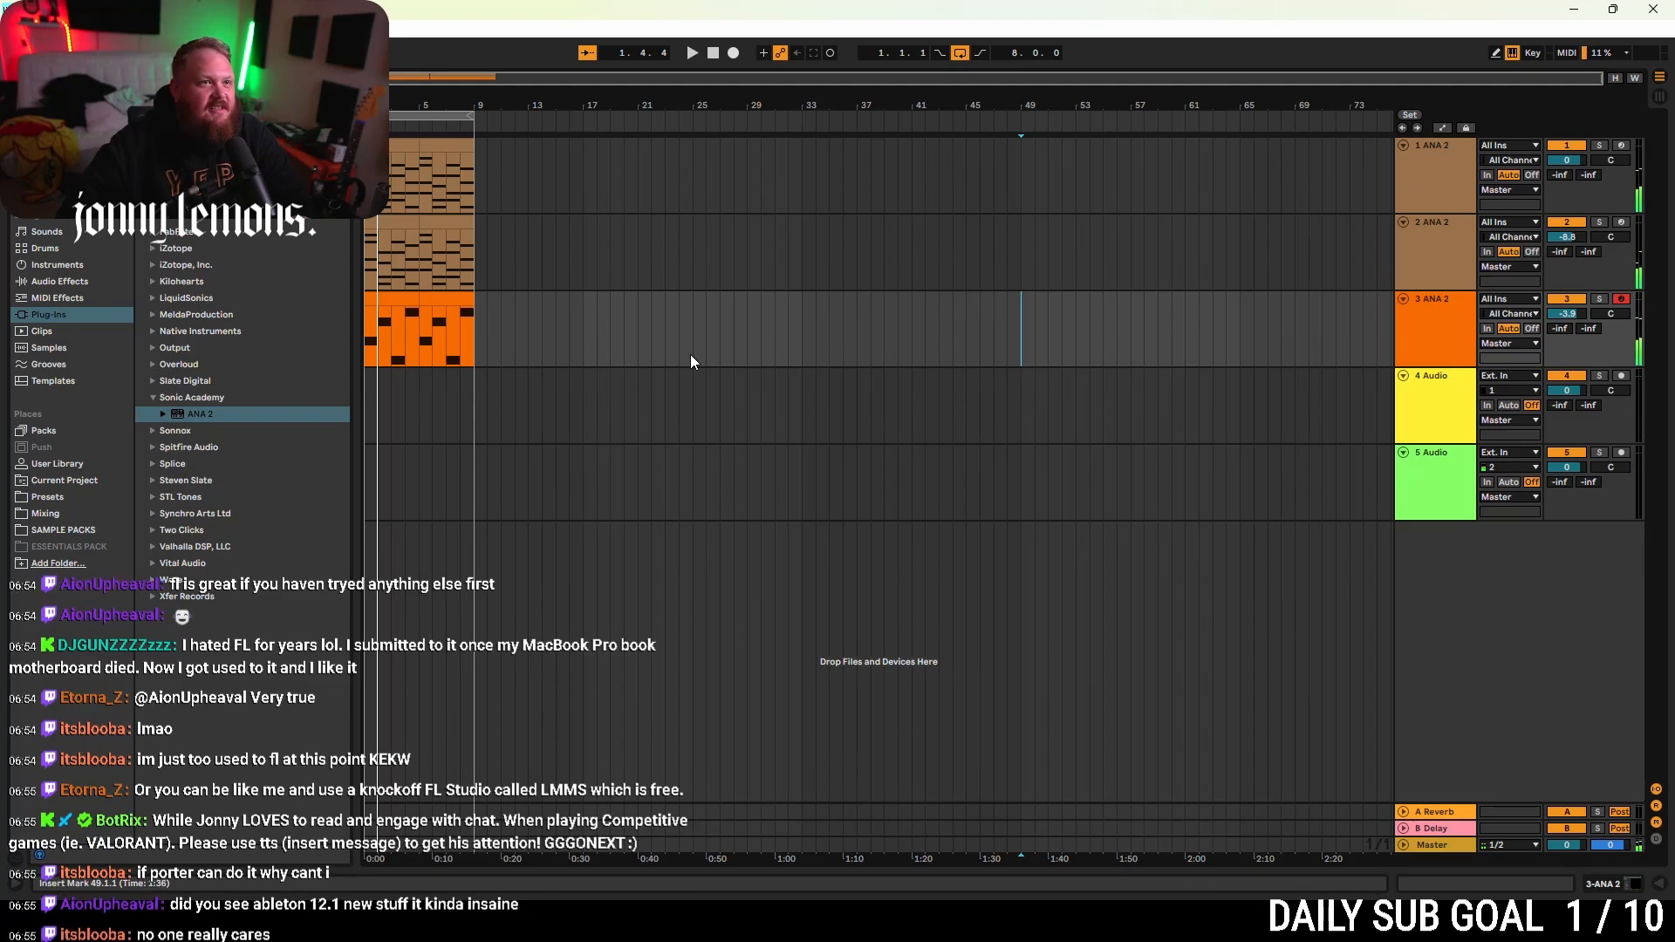
- Show the bass track's devices, browse the Mixing and Presets folders, and load the BEST BASS EVER effect rack onto the track
double_click(1469, 333)
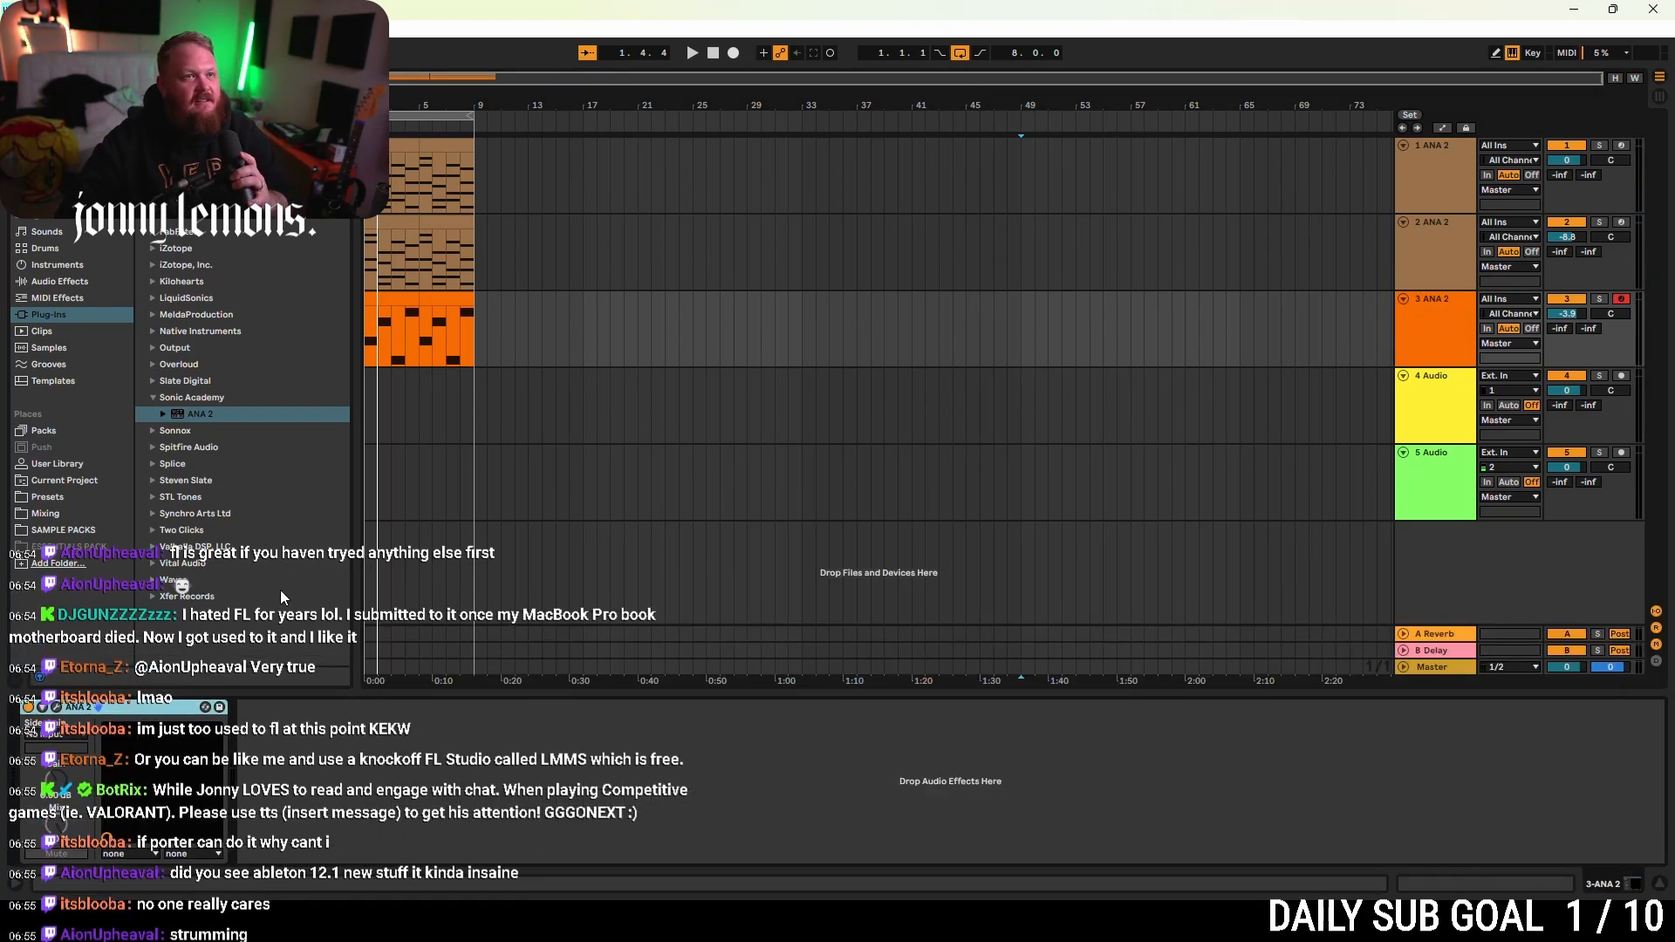
left_click(77, 500)
left_click(48, 514)
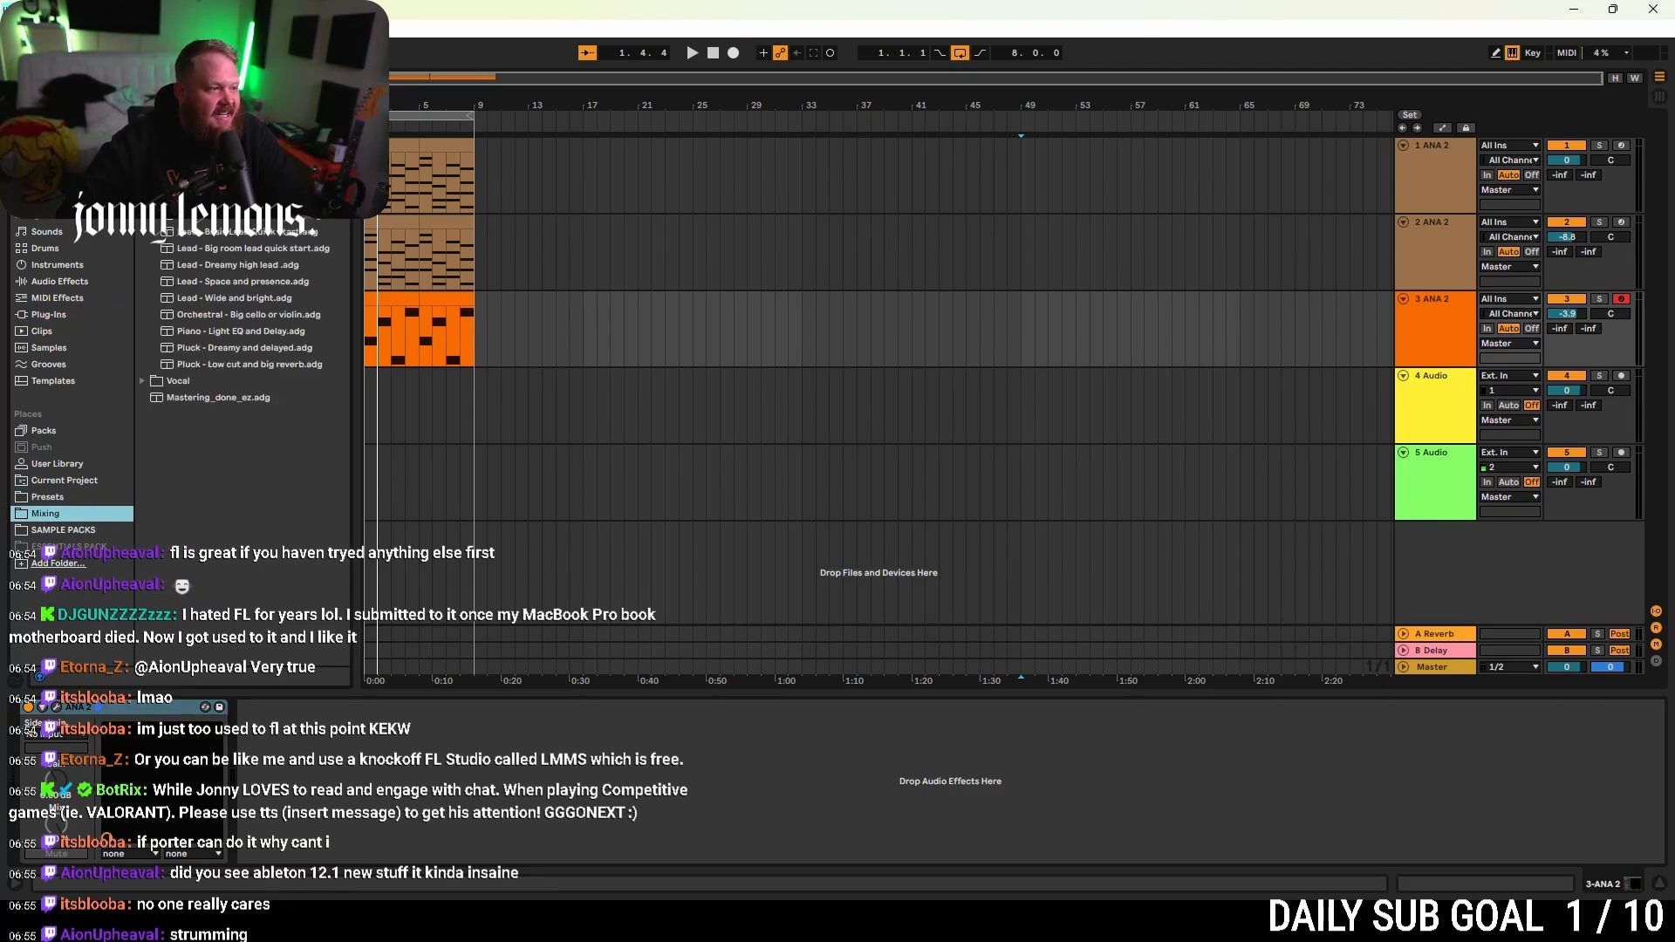
left_click(65, 499)
left_click(143, 148)
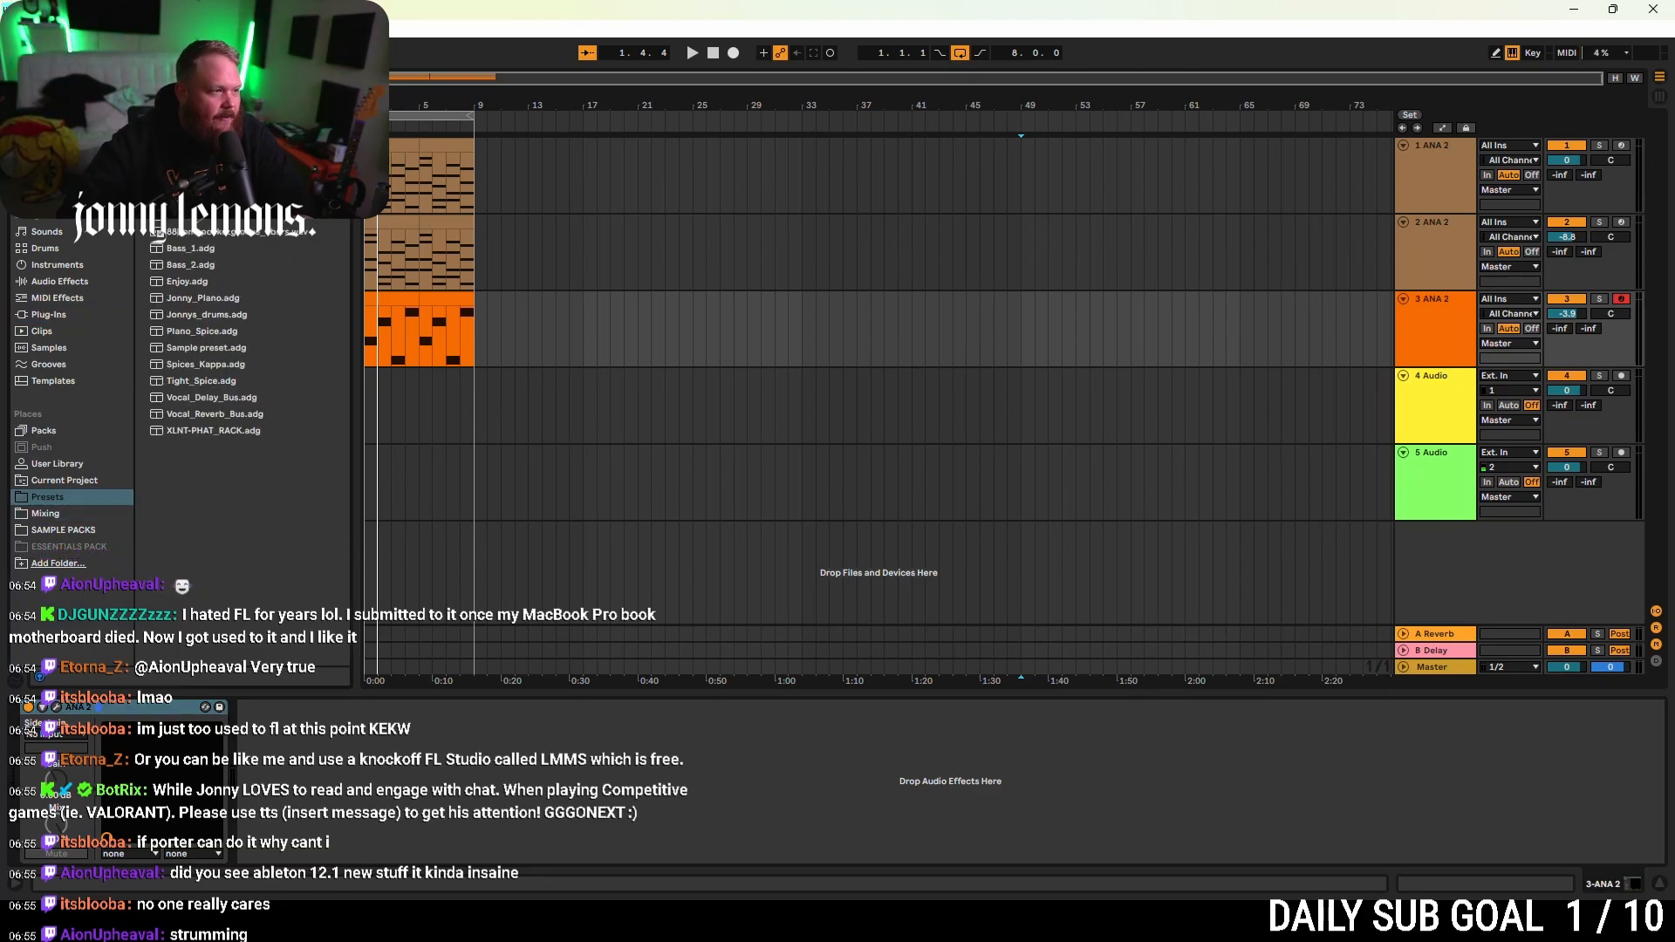
left_click(153, 131)
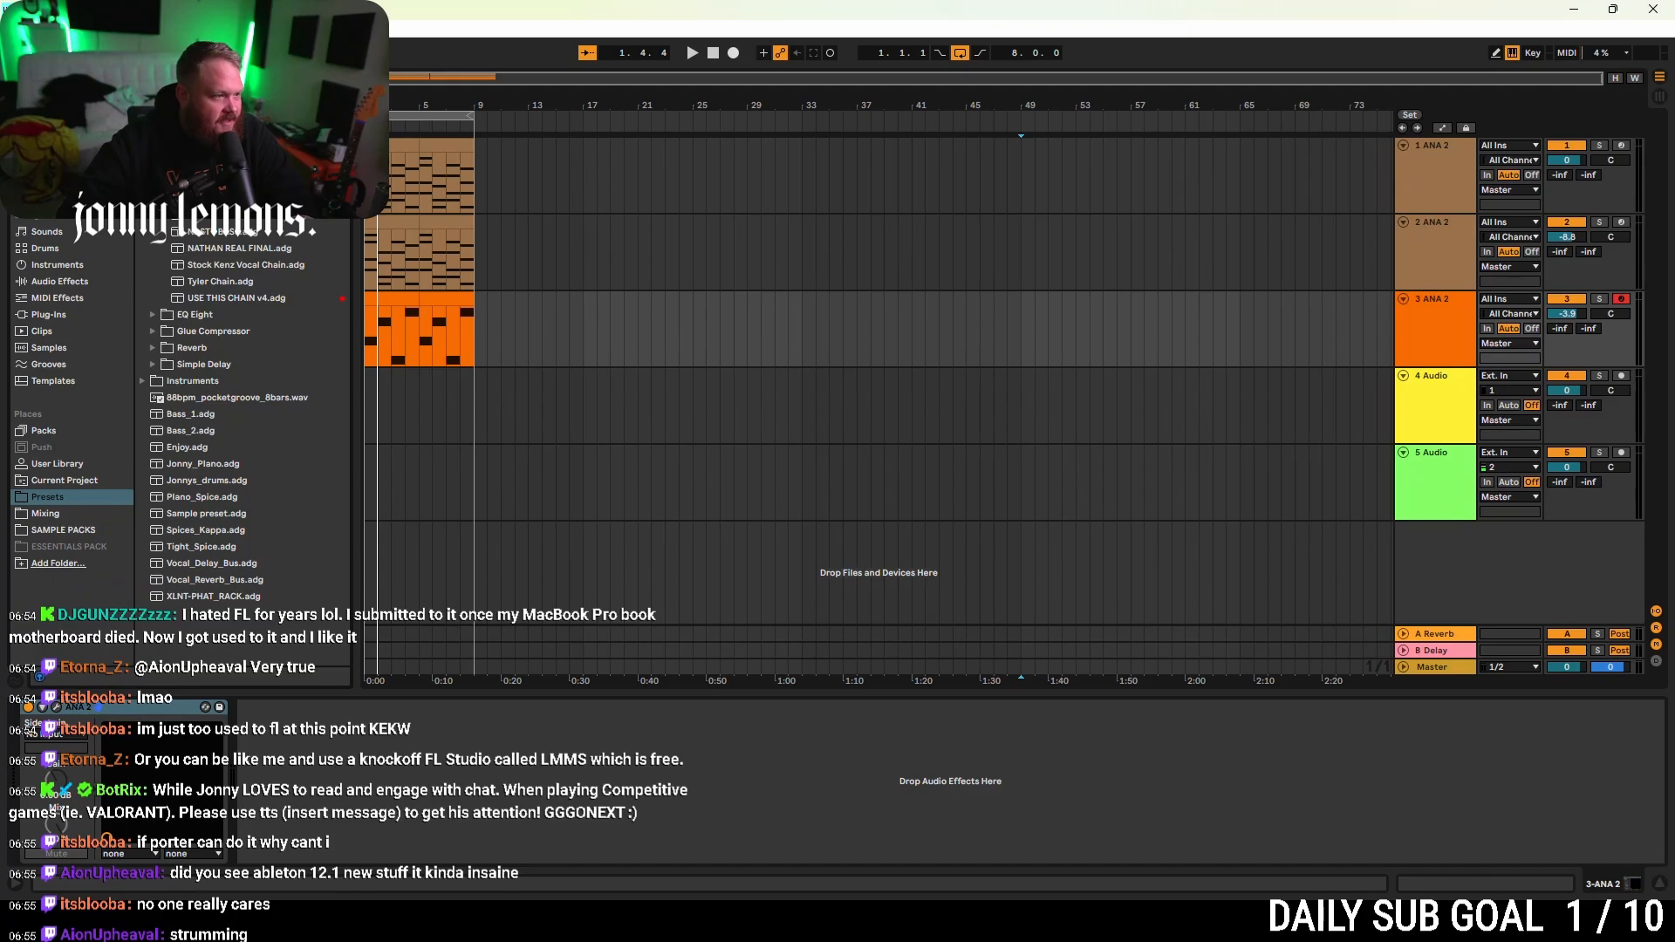
double_click(218, 165)
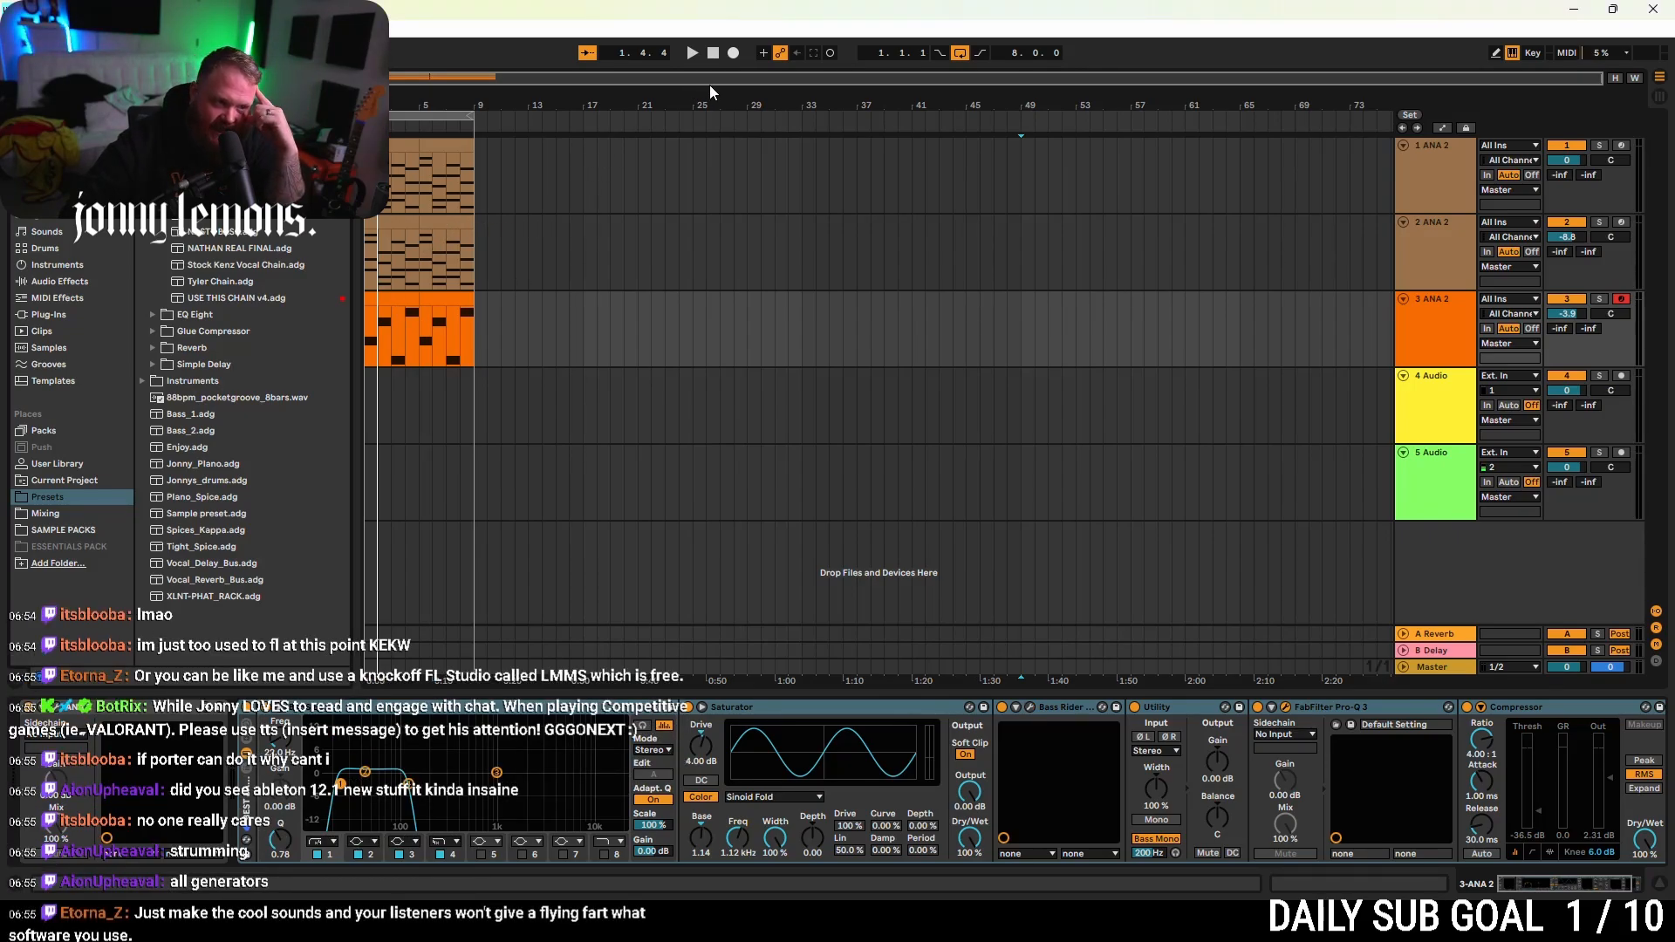
- Delete the Saturator and Bass Rider from the bass rack
left_click(883, 709)
key("Delete")
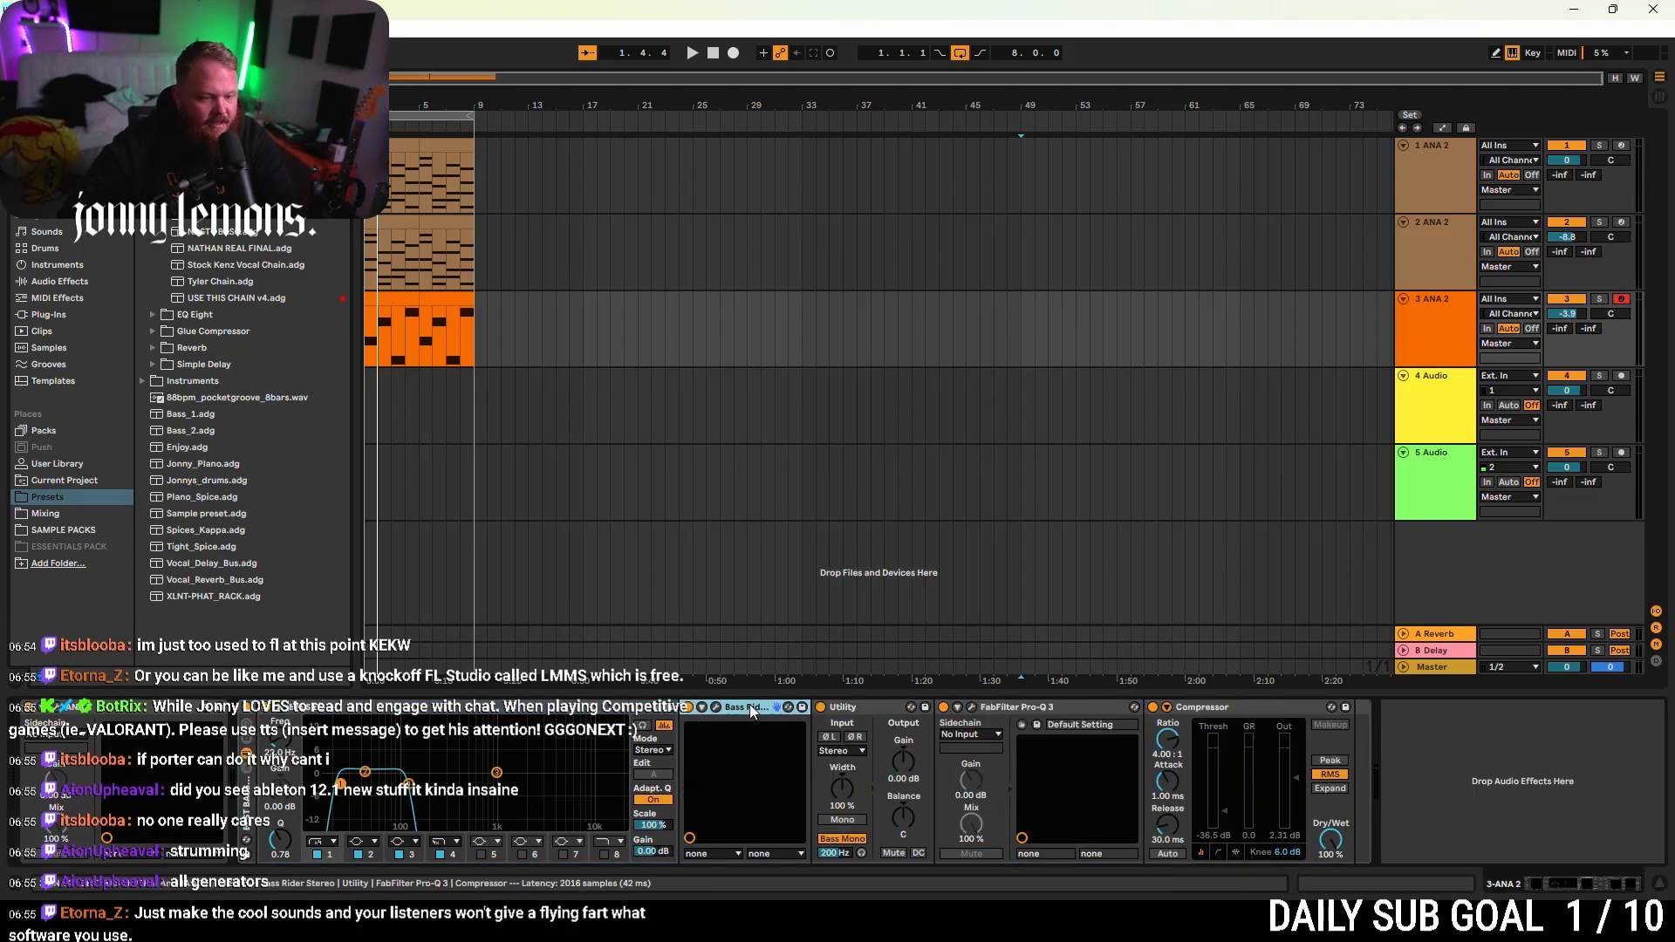
key("Delete")
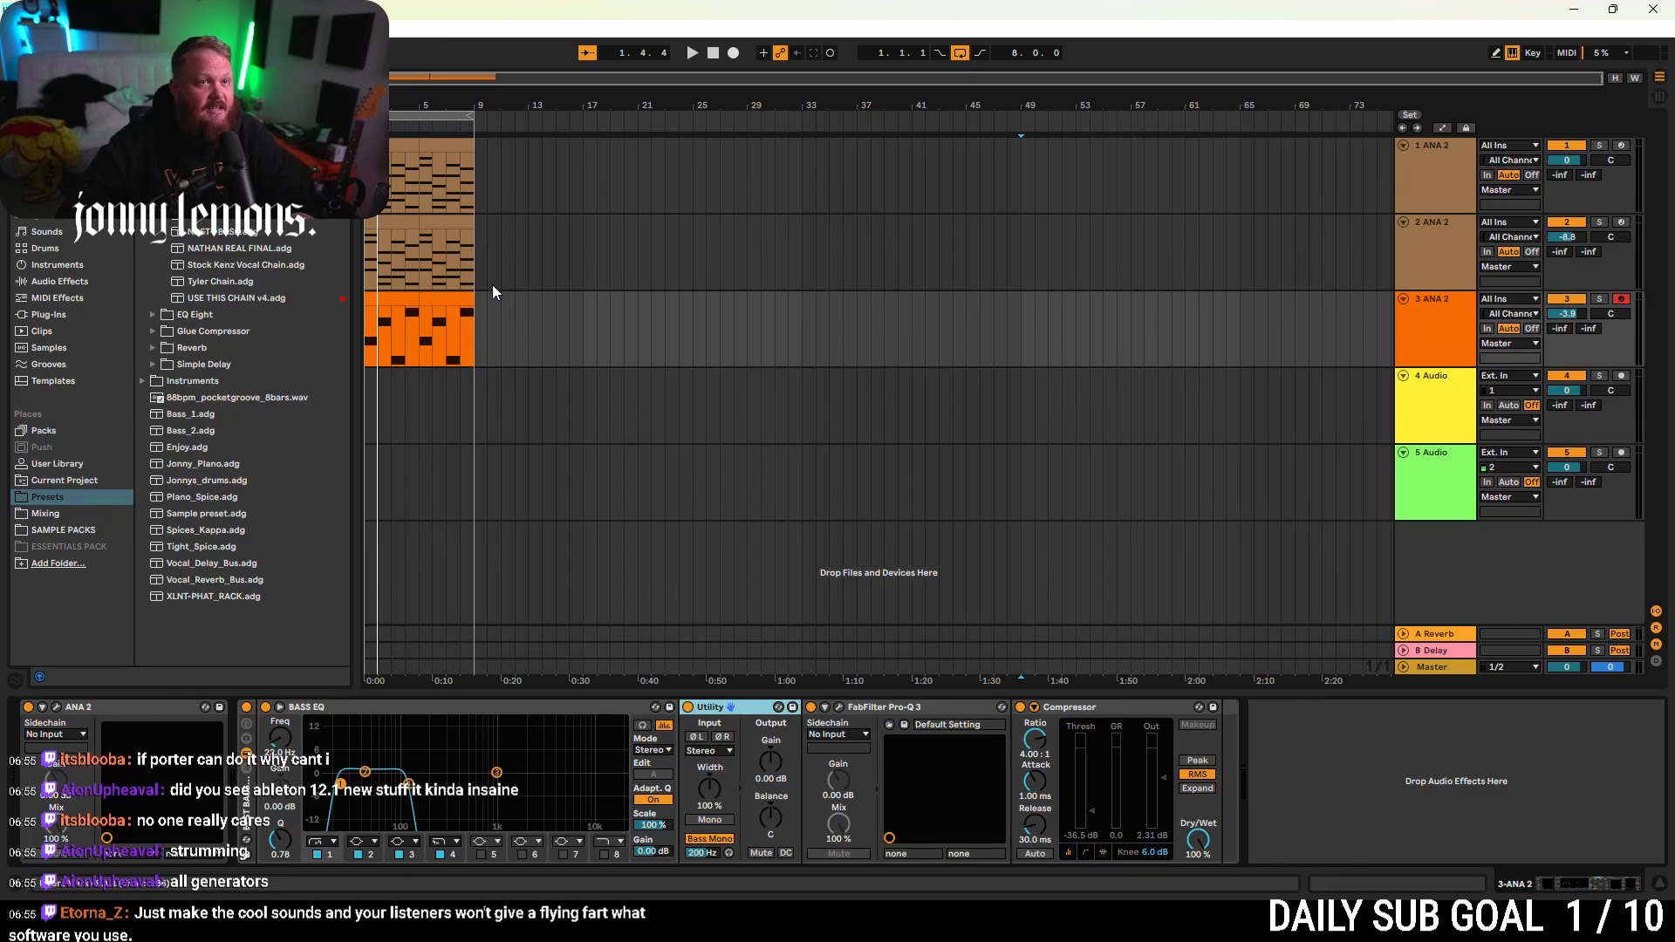
- Bypass the bass rack to hear the dry bass from the start, then re-enable it with BASS EQ on and Utility off
left_click(365, 352)
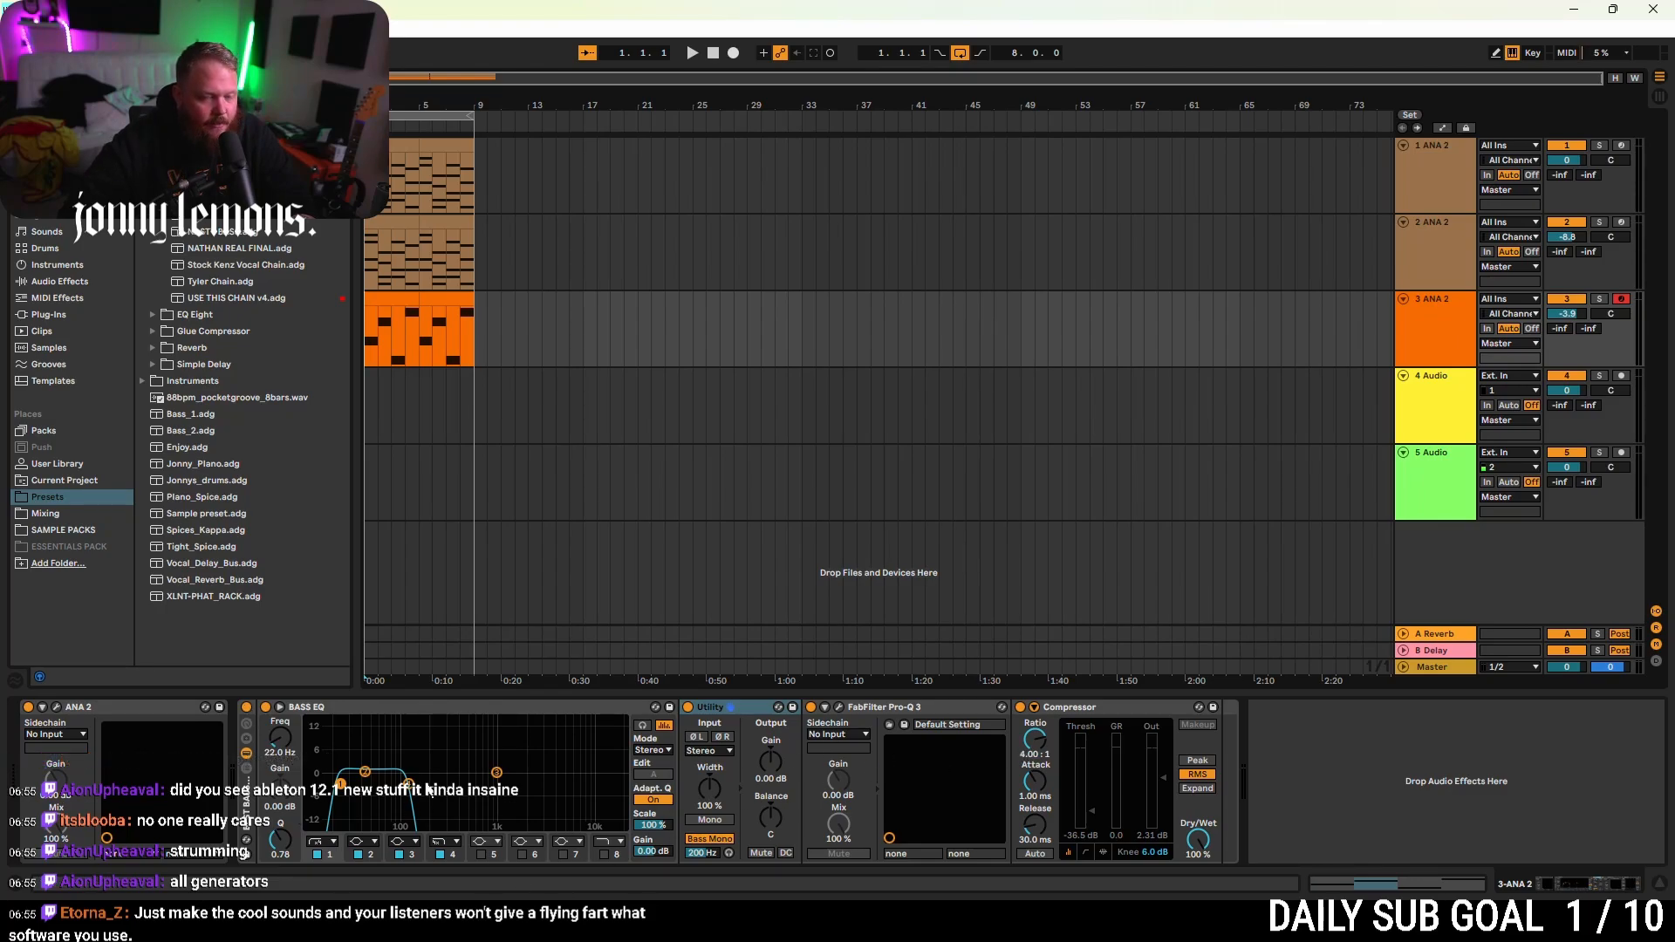
left_click(247, 707)
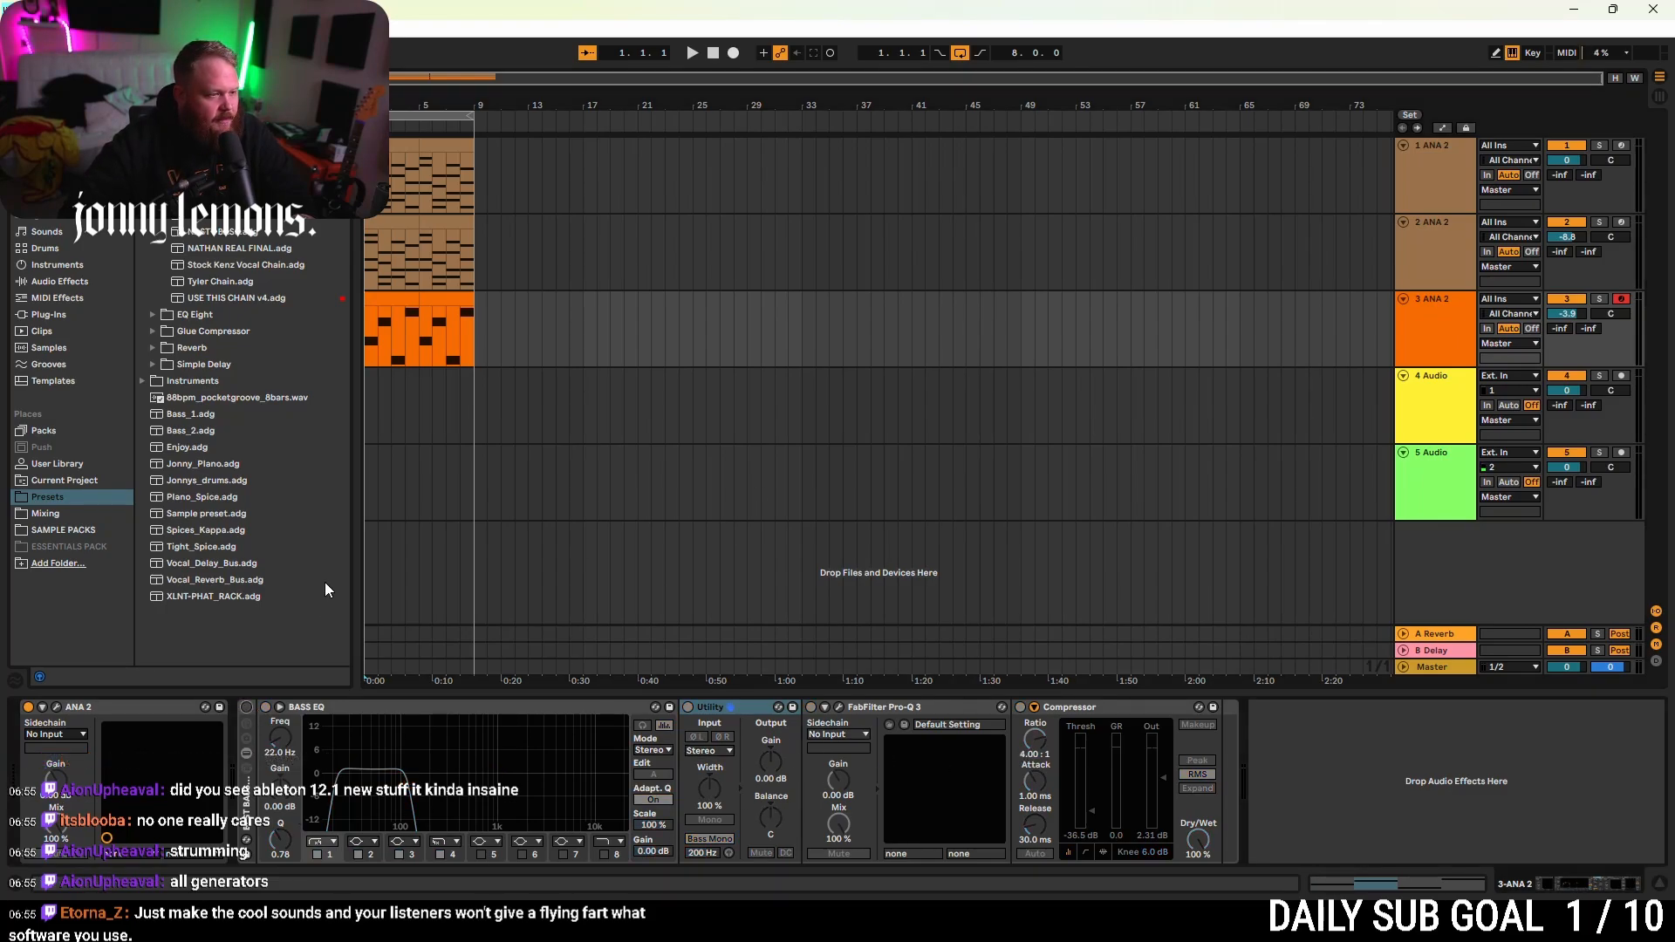
key("space")
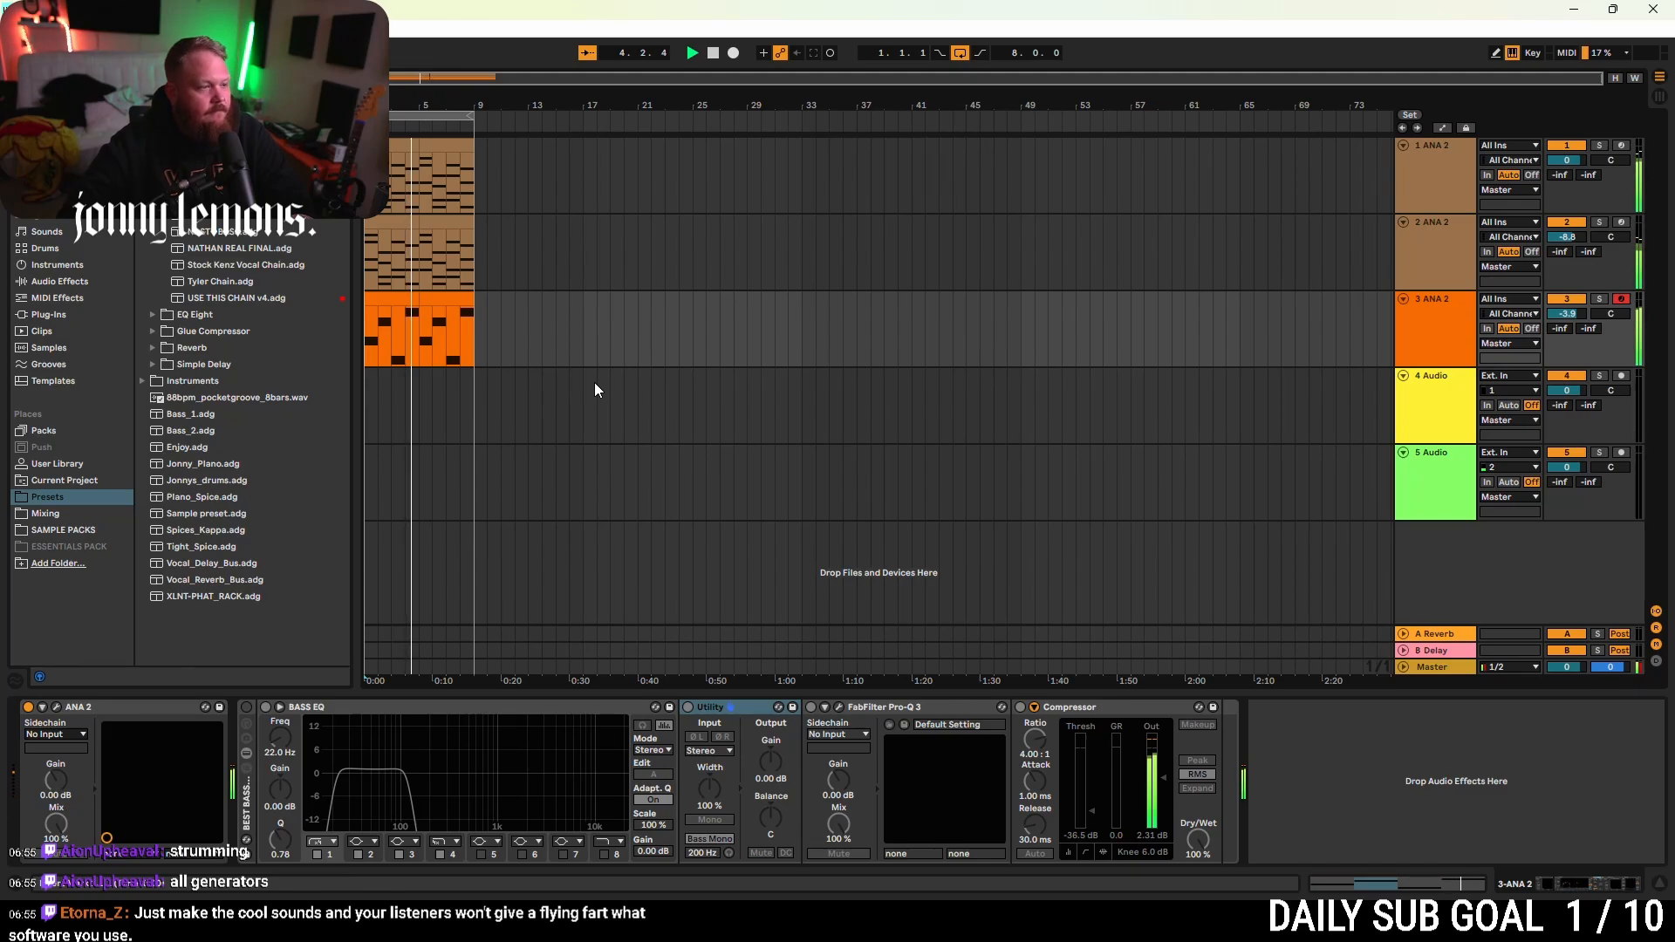
left_click(263, 705)
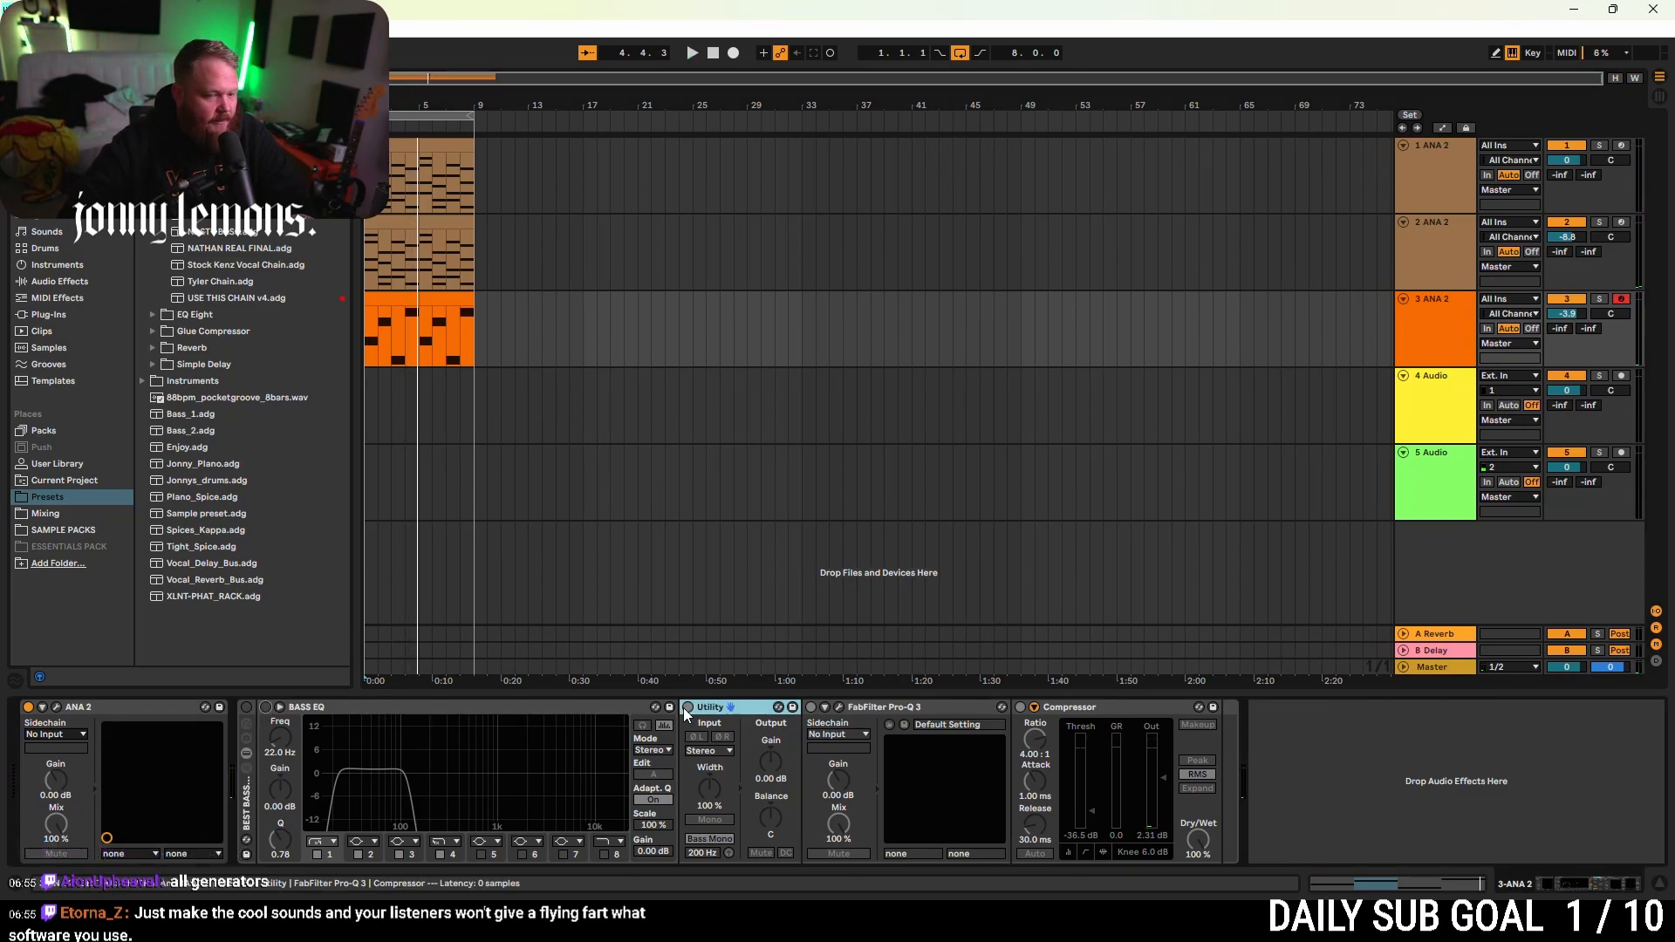
left_click(247, 706)
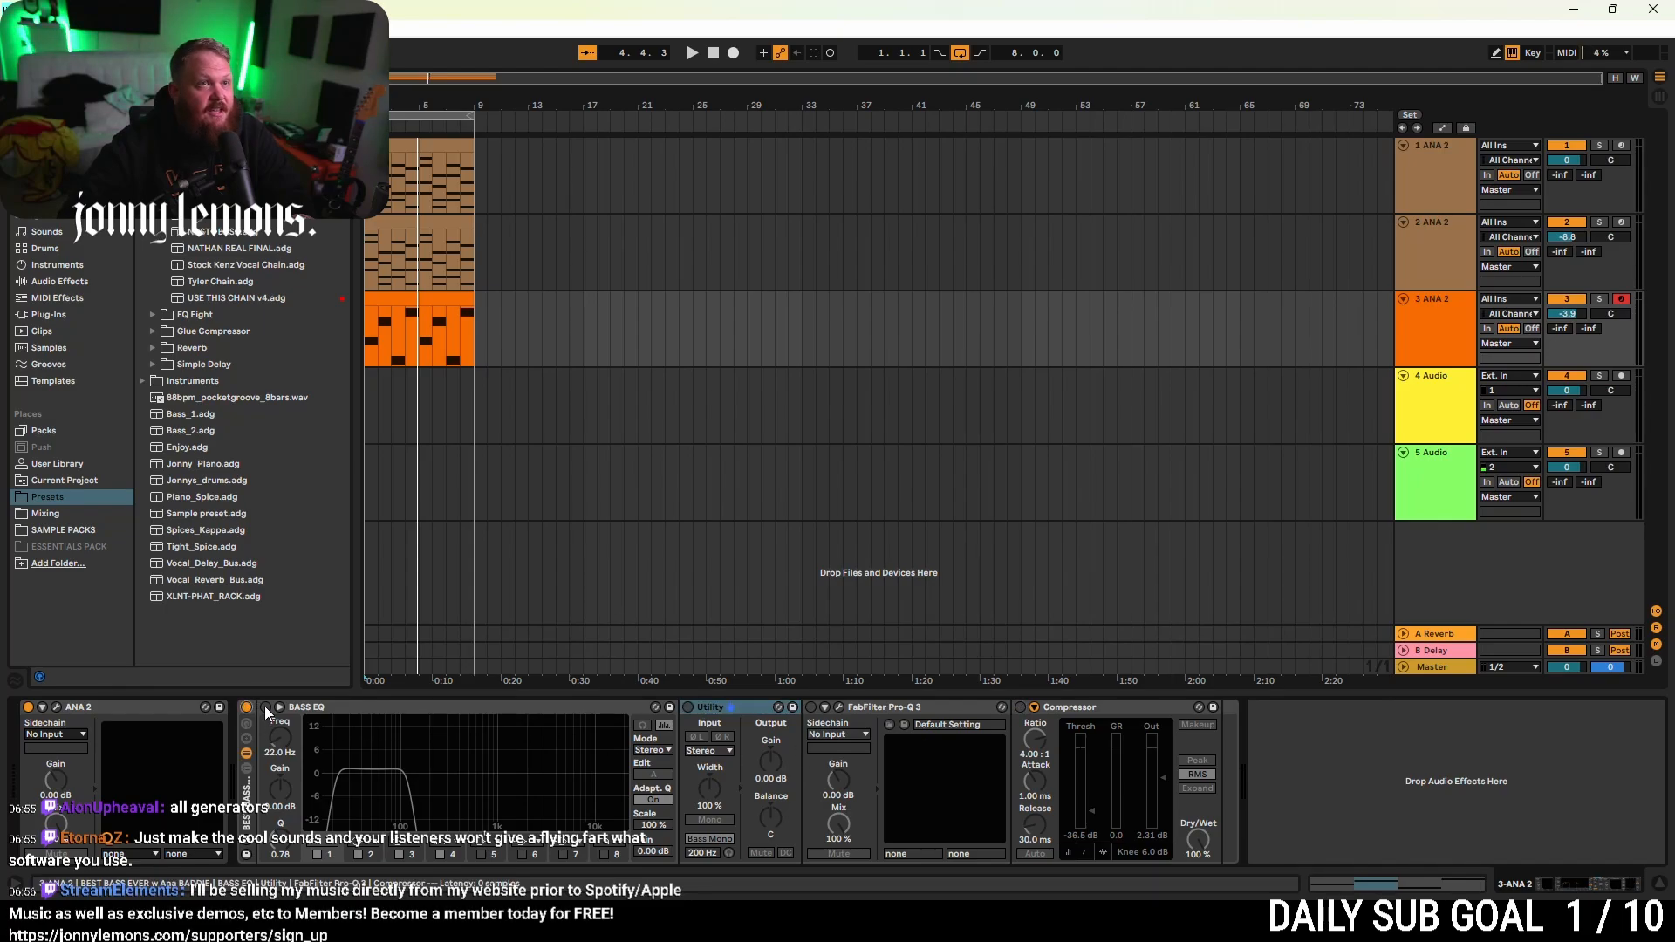
left_click(265, 706)
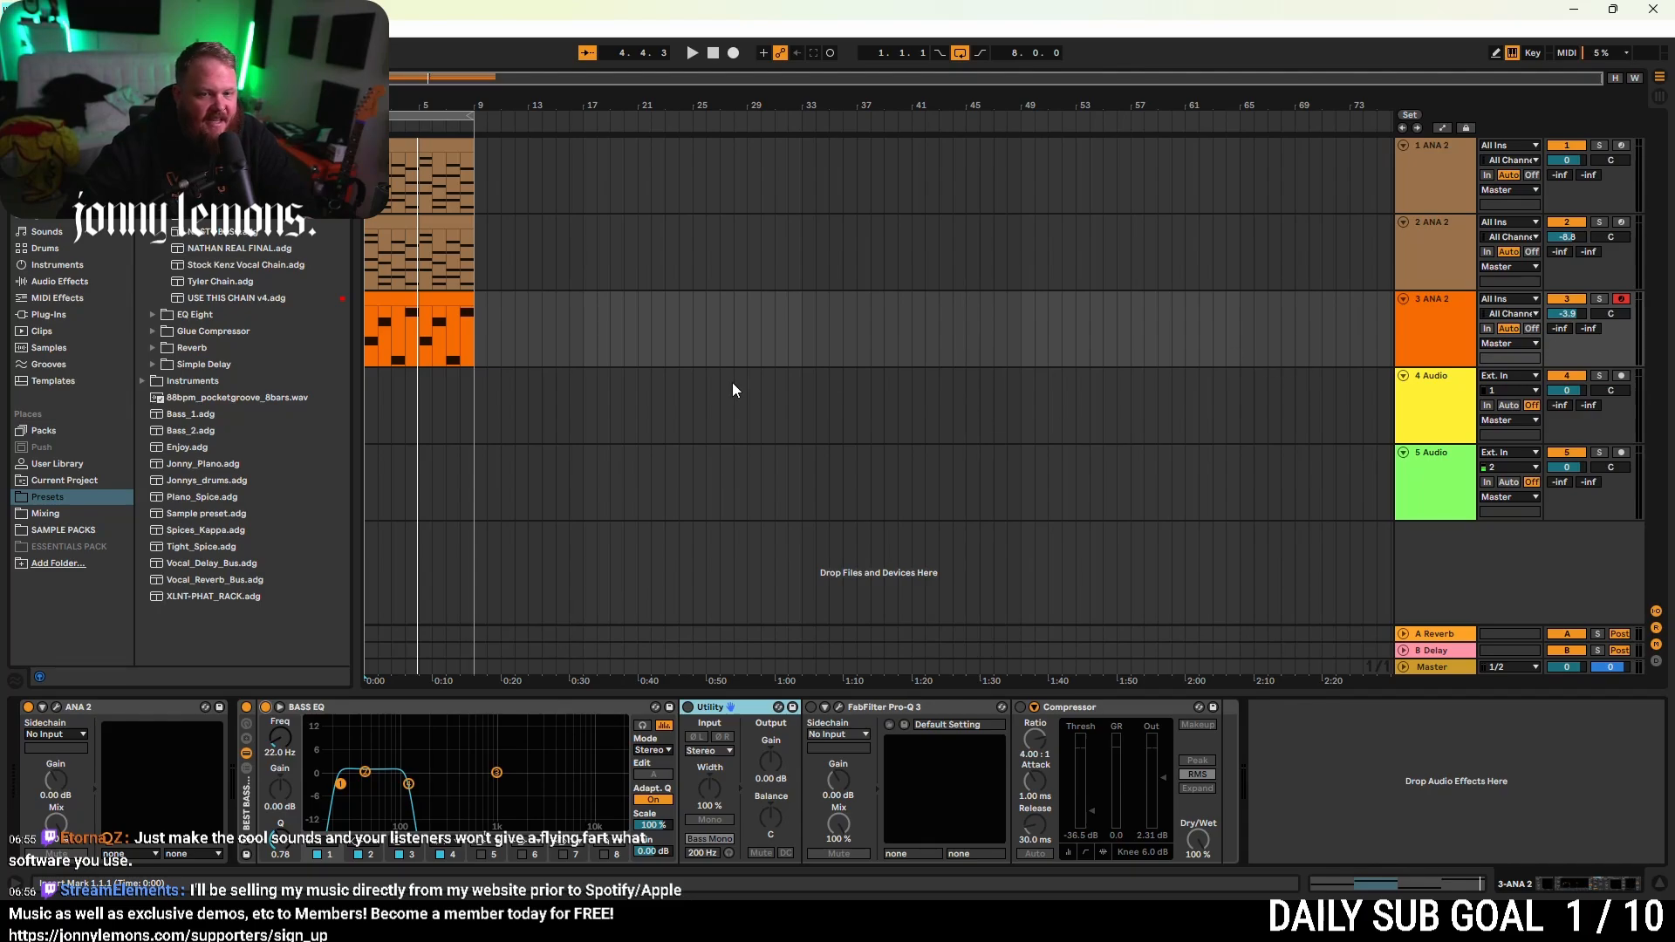
- Play from the start and lower the BASS EQ's high-cut band to about 91.8 Hz
left_click(1430, 331)
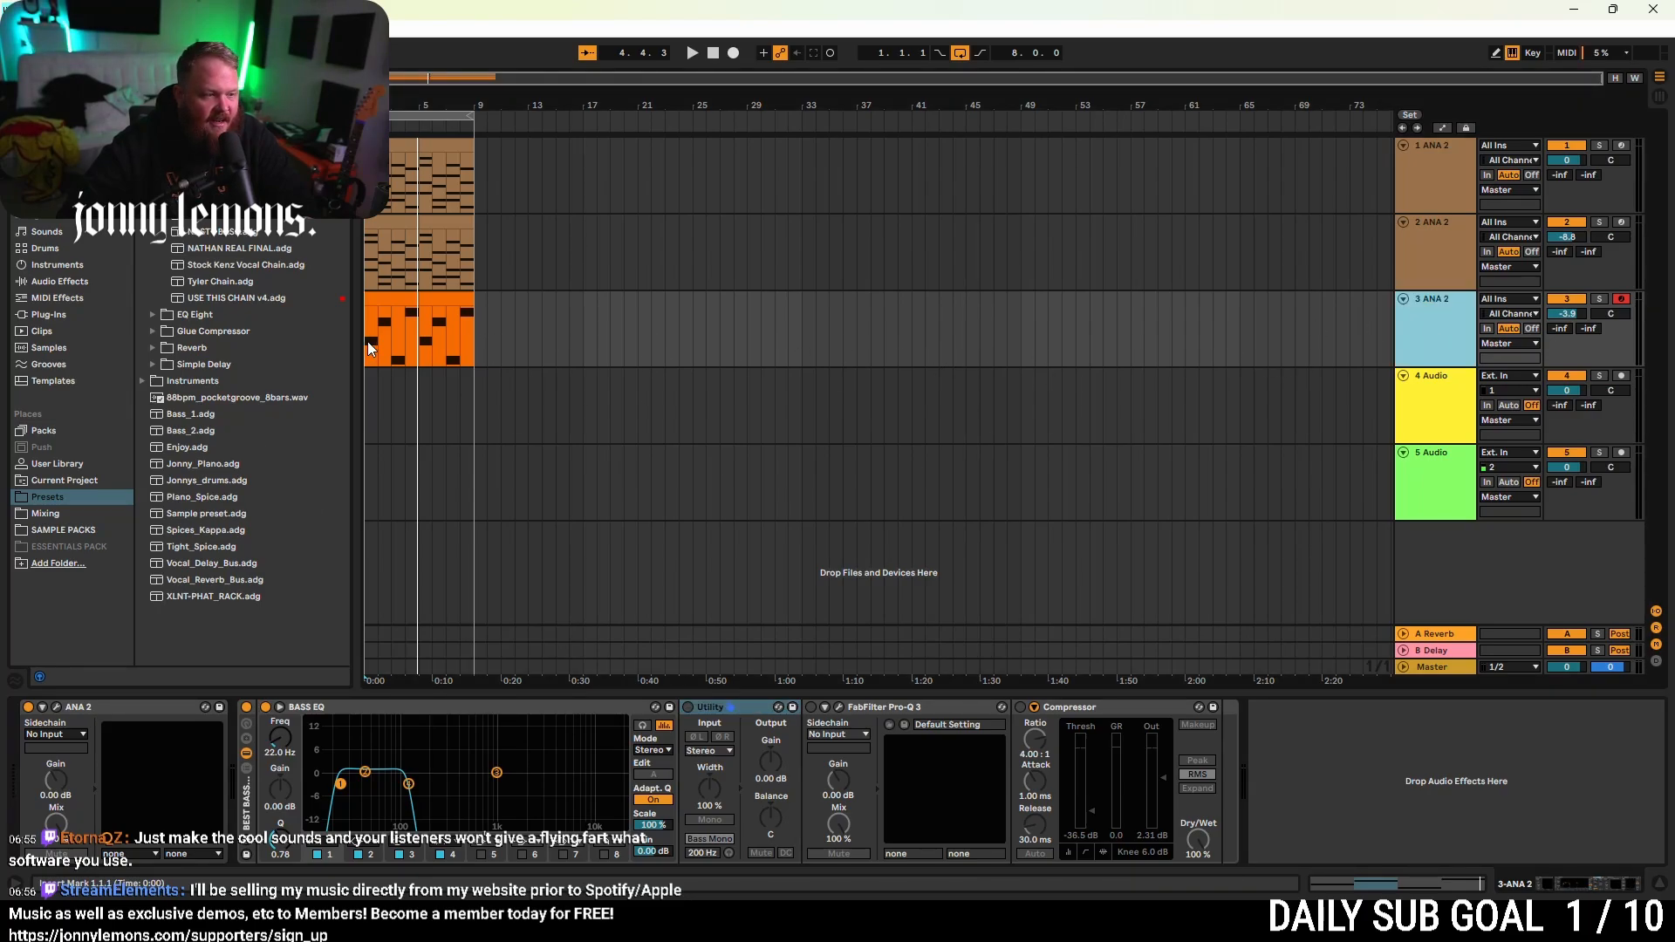
key("space")
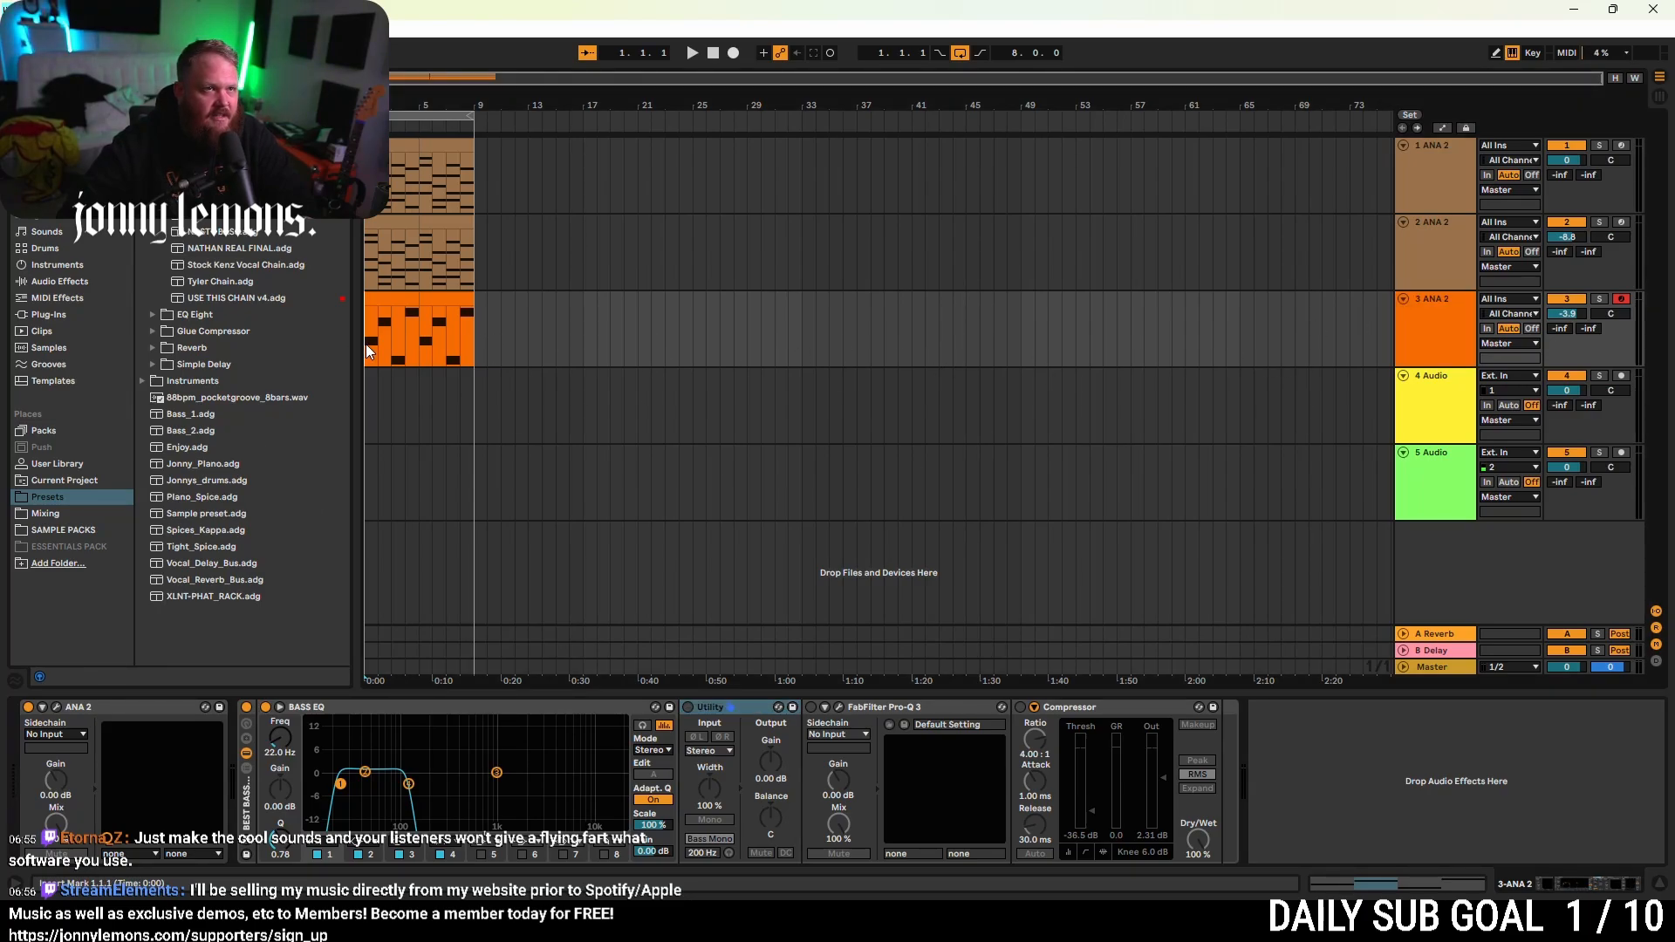
key("space")
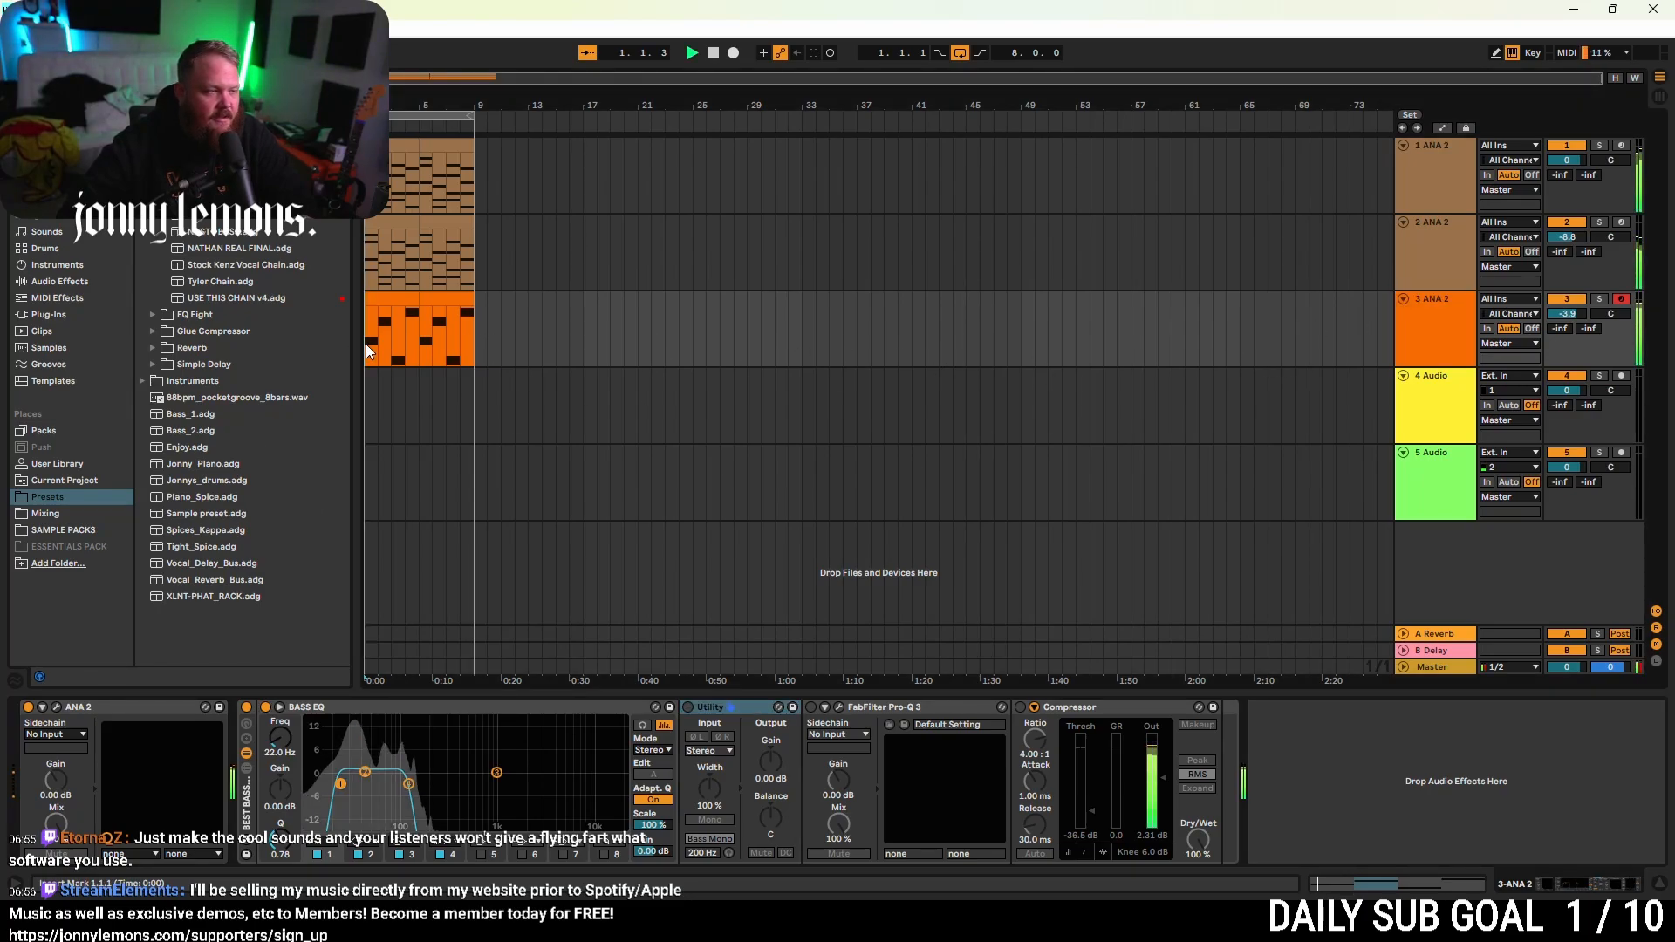
left_click(405, 783)
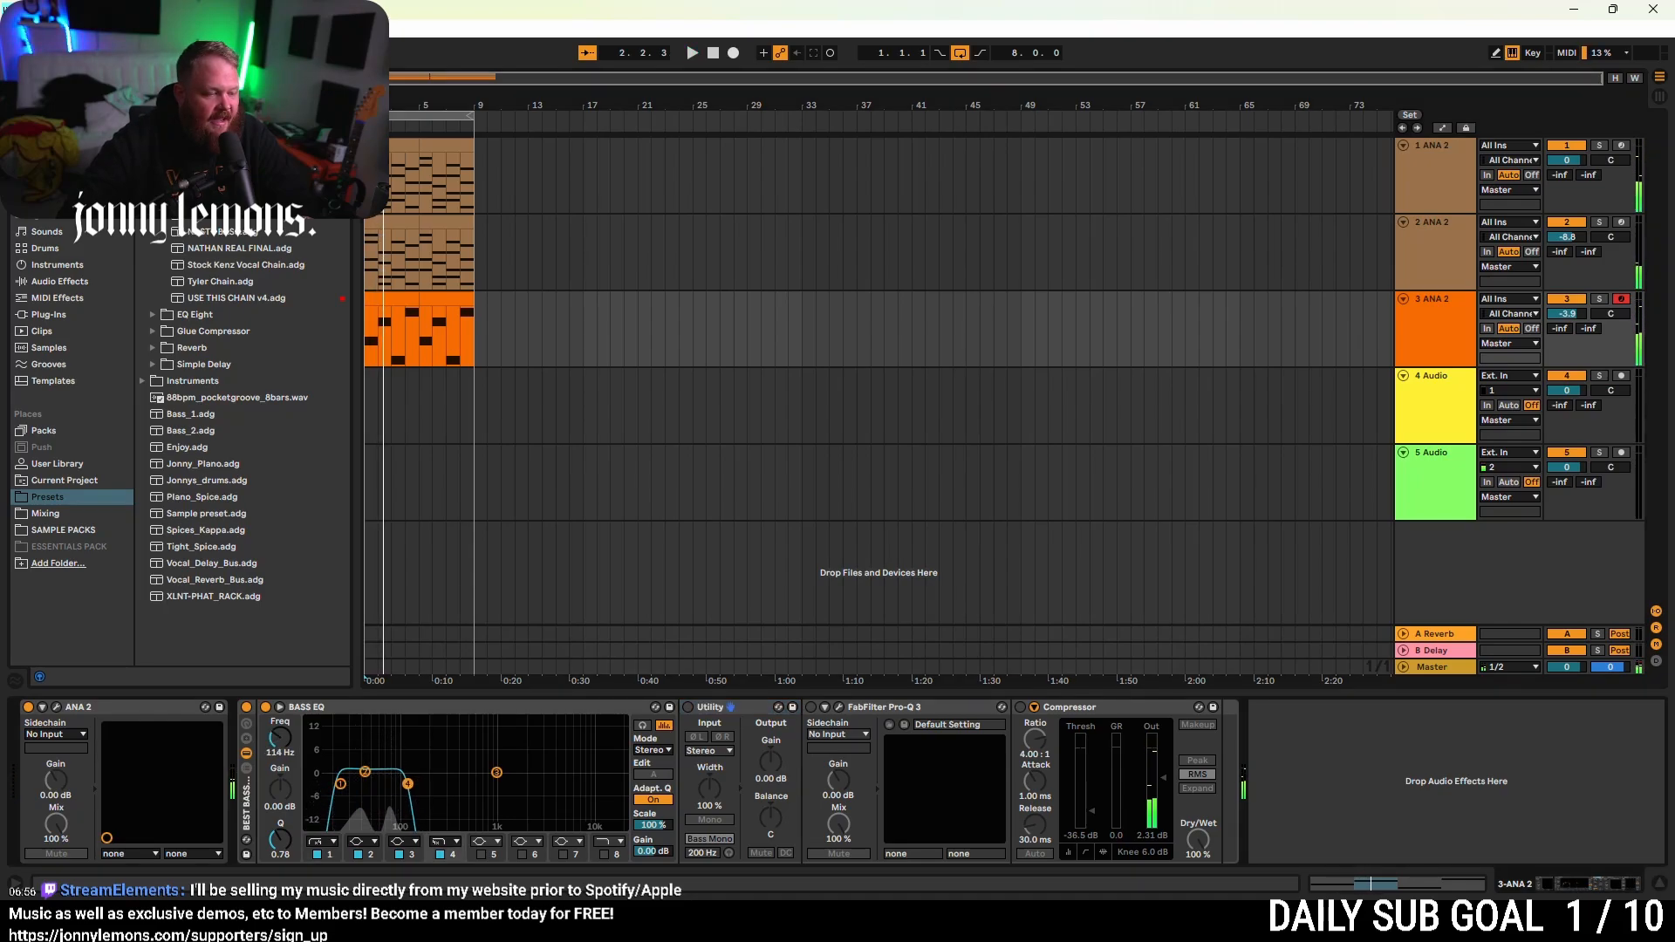
mouse_move(407, 782)
left_mouse_down()
mouse_move(554, 781)
mouse_move(398, 784)
mouse_move(378, 762)
mouse_move(399, 783)
left_mouse_up()
key("space")
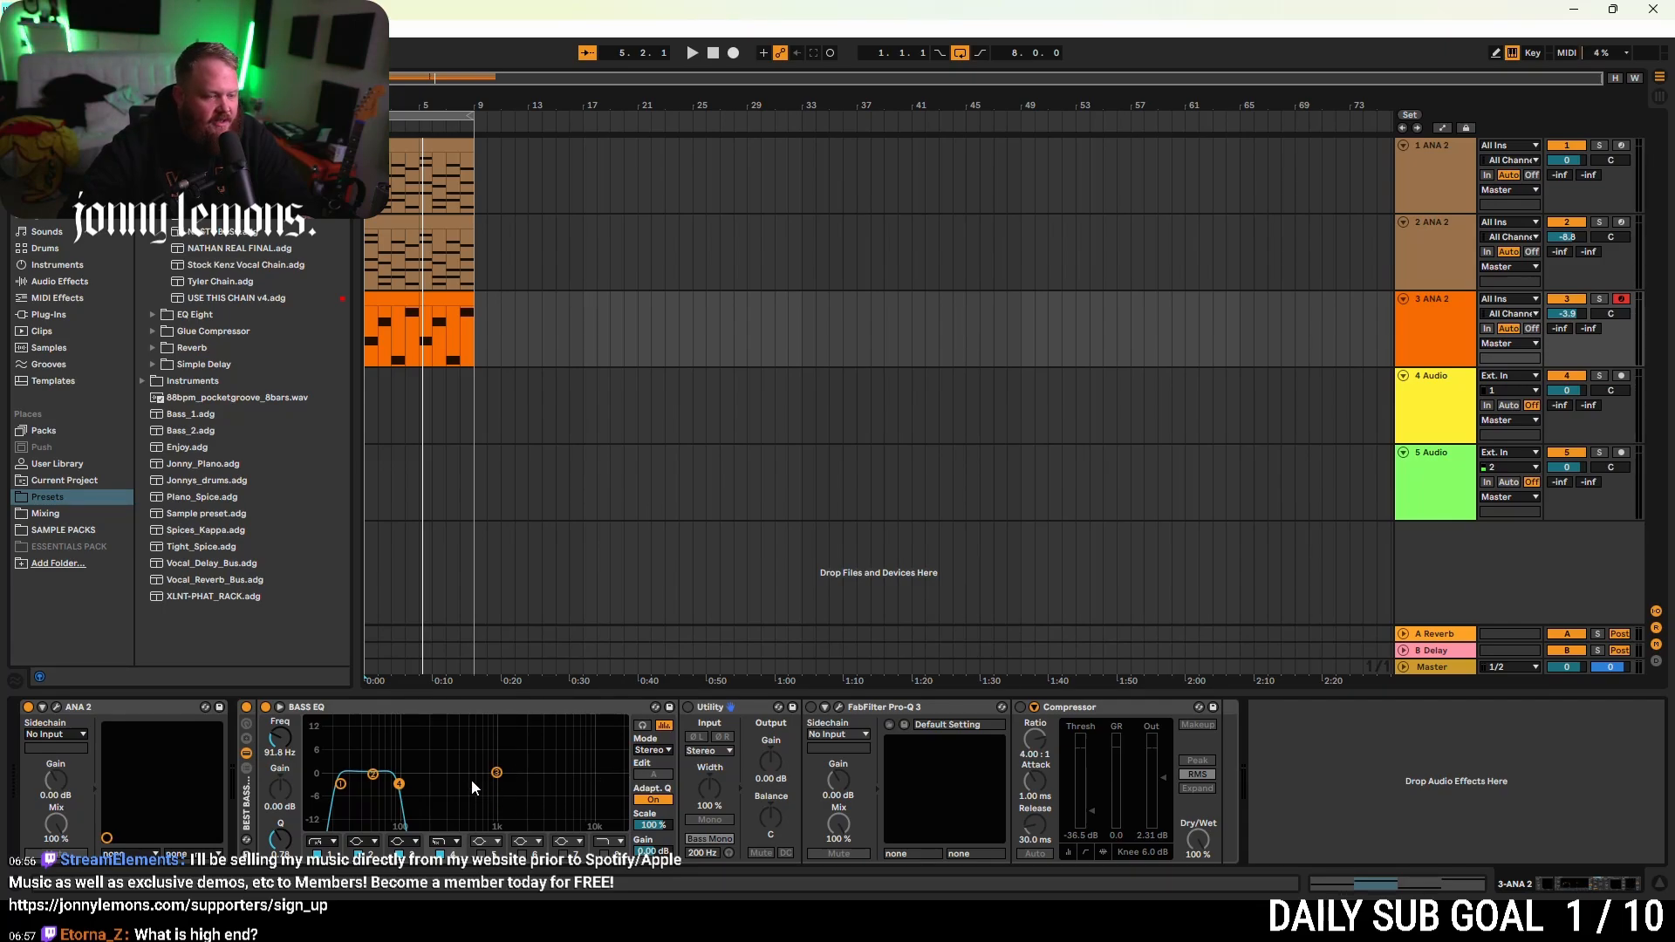
- Raise the BASS EQ's high-cut band to 22.0 kHz and play the bass with its upper frequencies open
left_click_drag(399, 783, 622, 783)
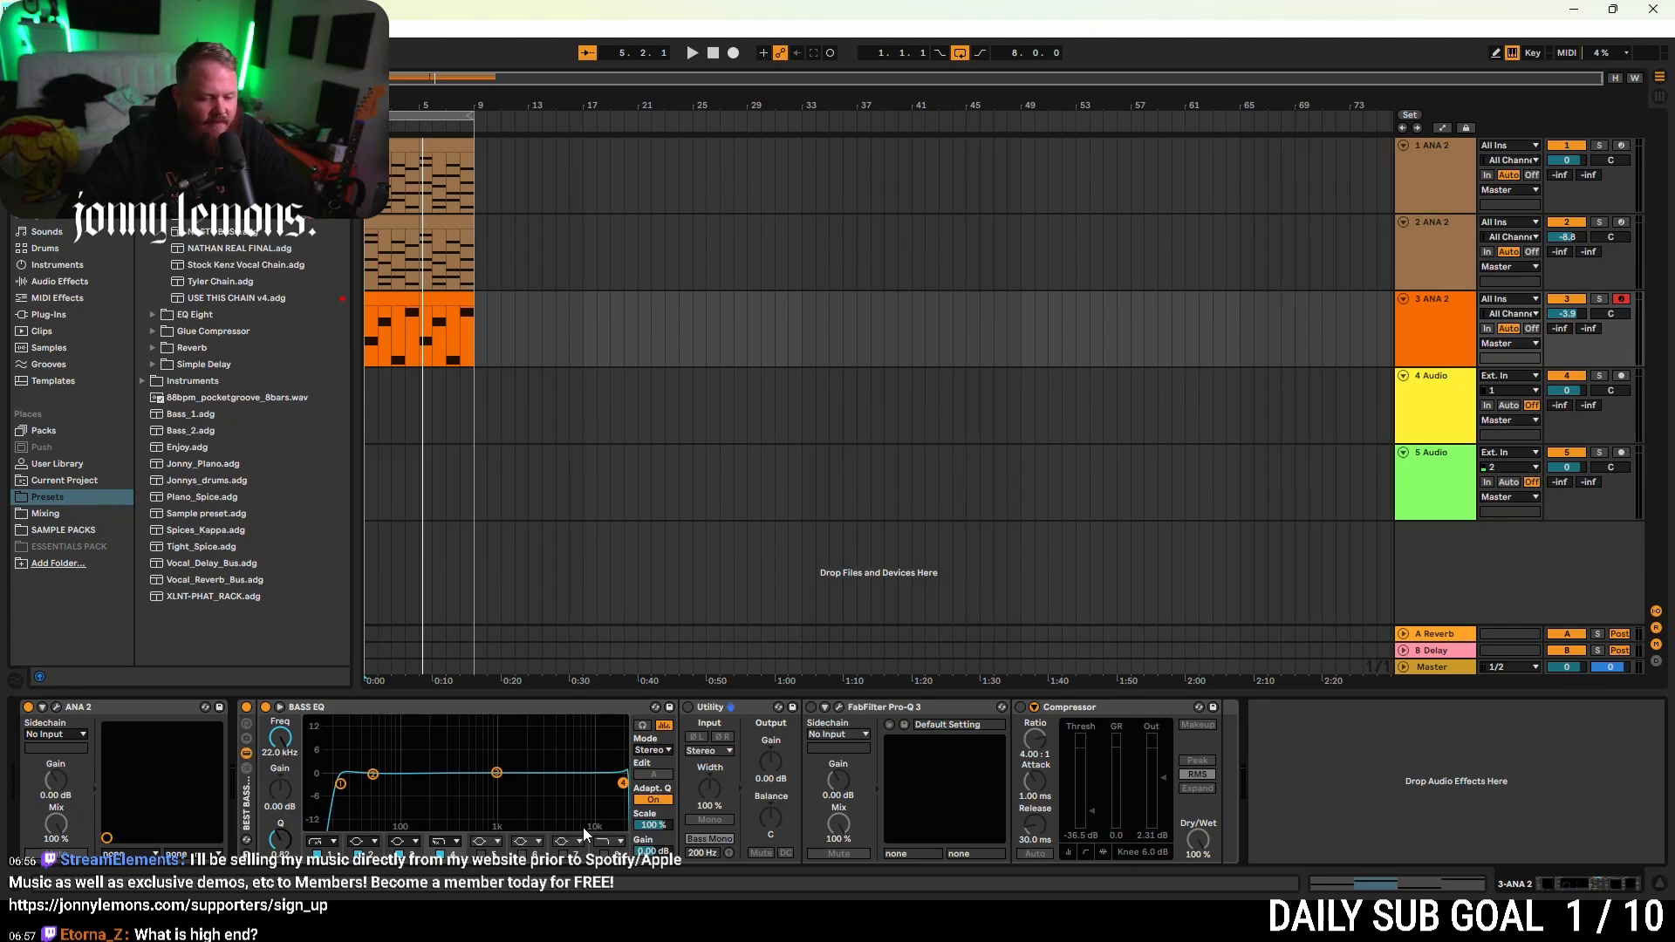
key("space")
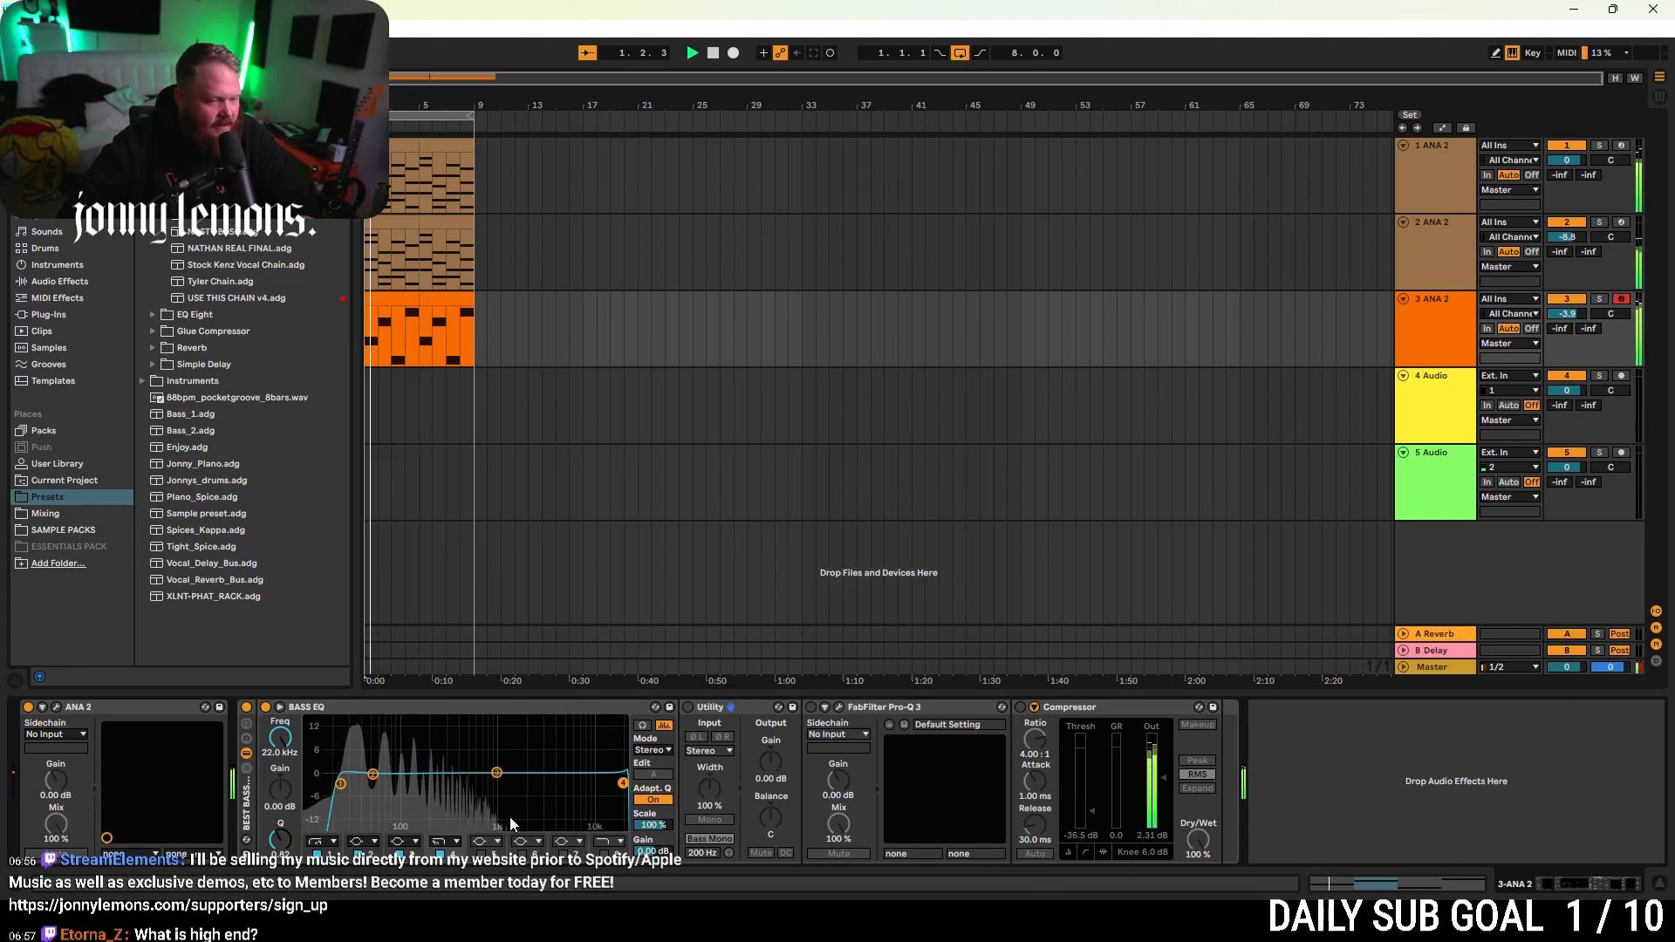
- Solo the first ANA 2 chord track, play it from bar 5 to examine its EQ Eight spectrum, and unsolo it
left_click(1599, 145)
left_click(430, 201)
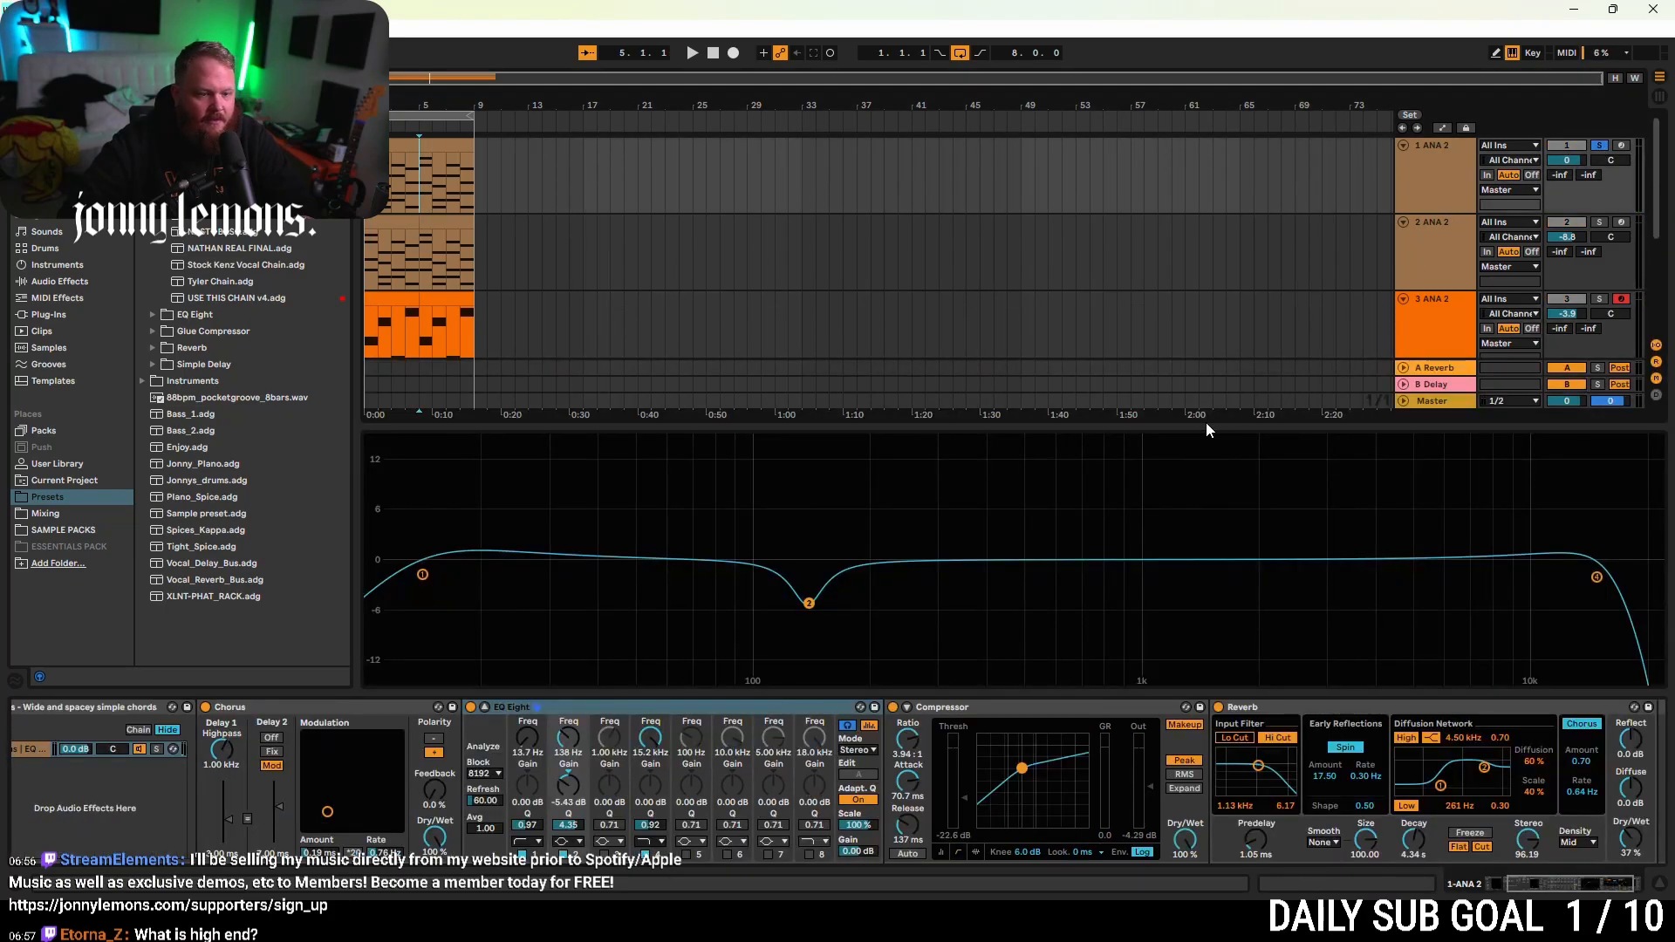
key("space")
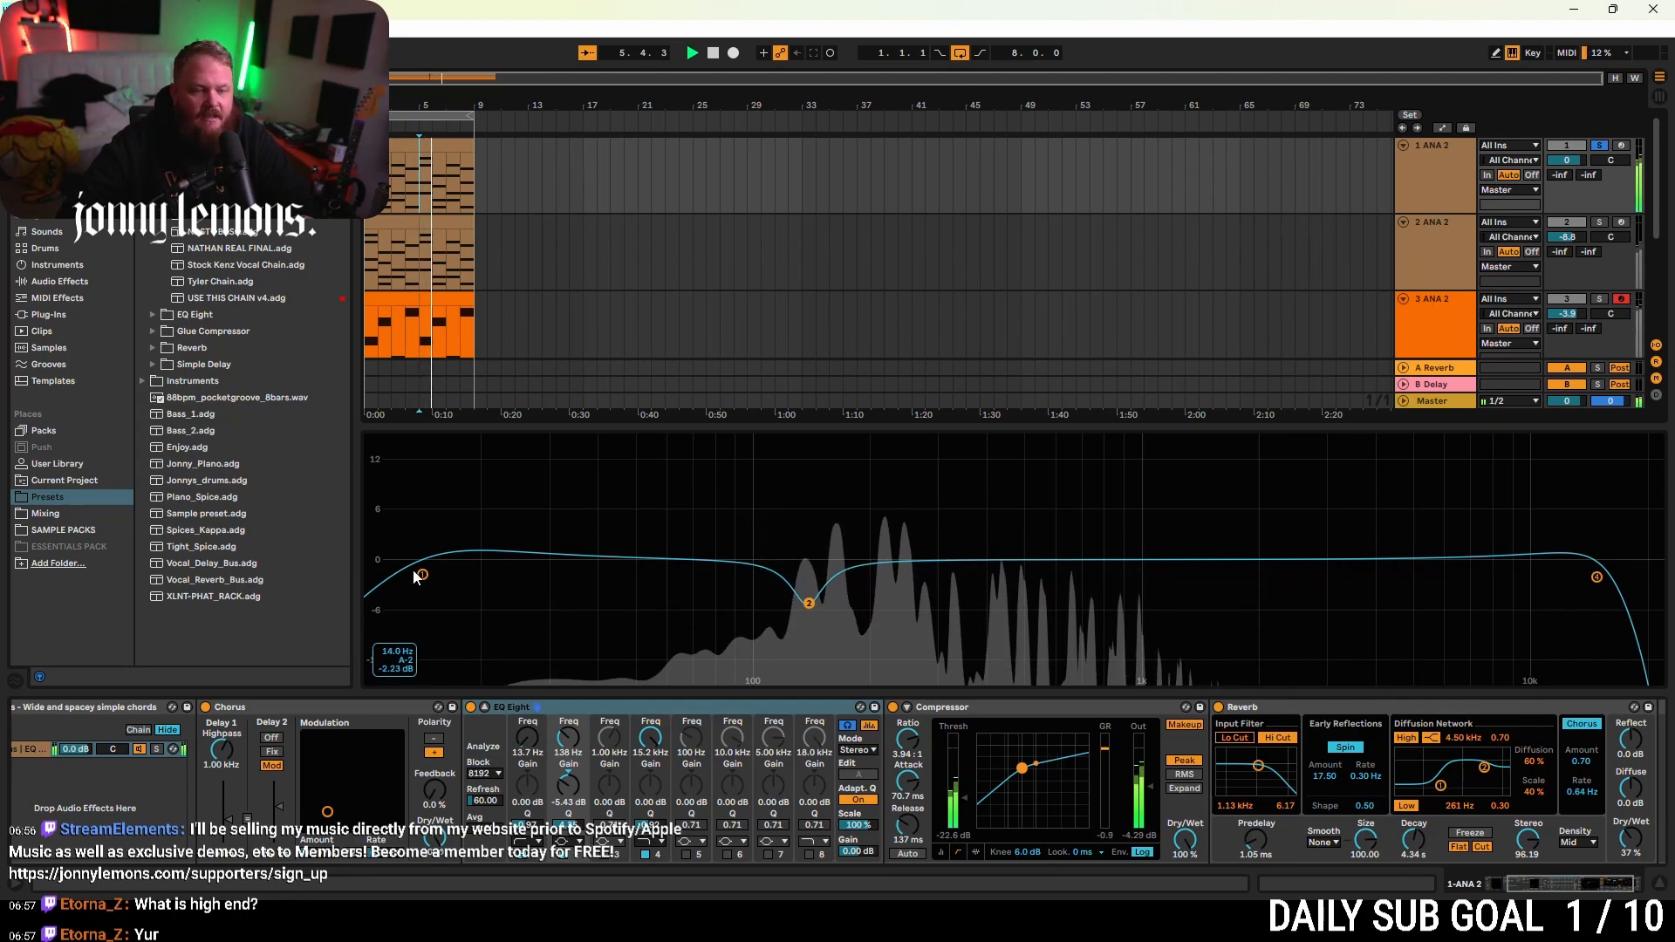
left_click(1598, 145)
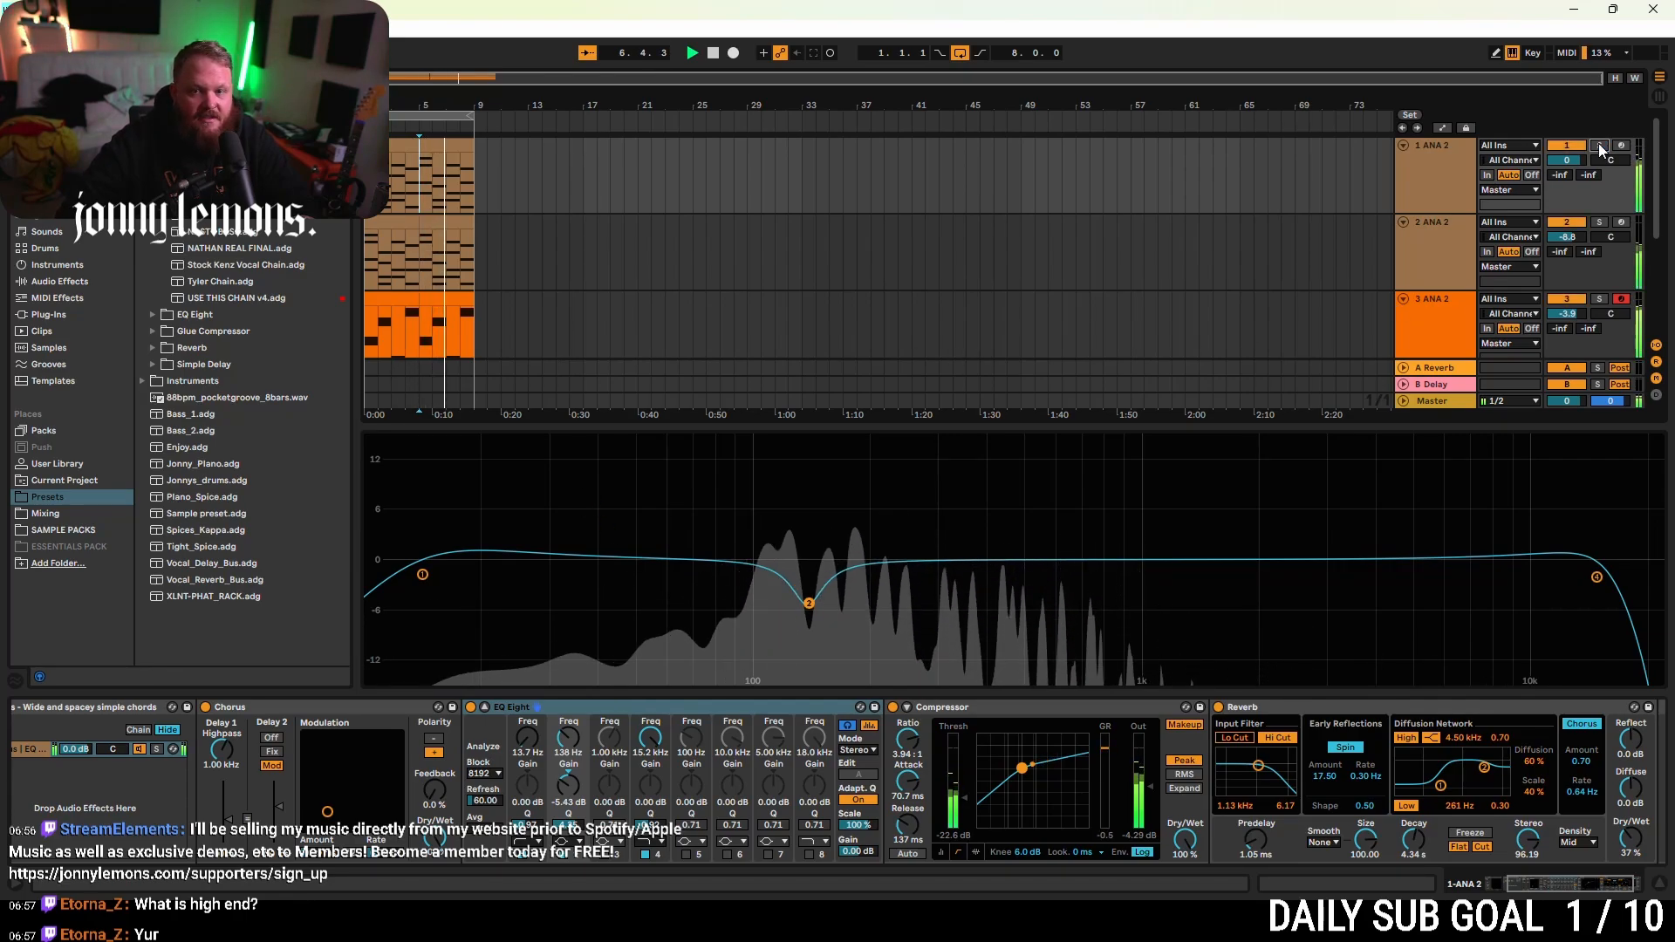
- Lower the high cut of the bass track's enlarged BASS EQ to 75.4 Hz and solo the bass
left_click(1436, 328)
left_click(279, 708)
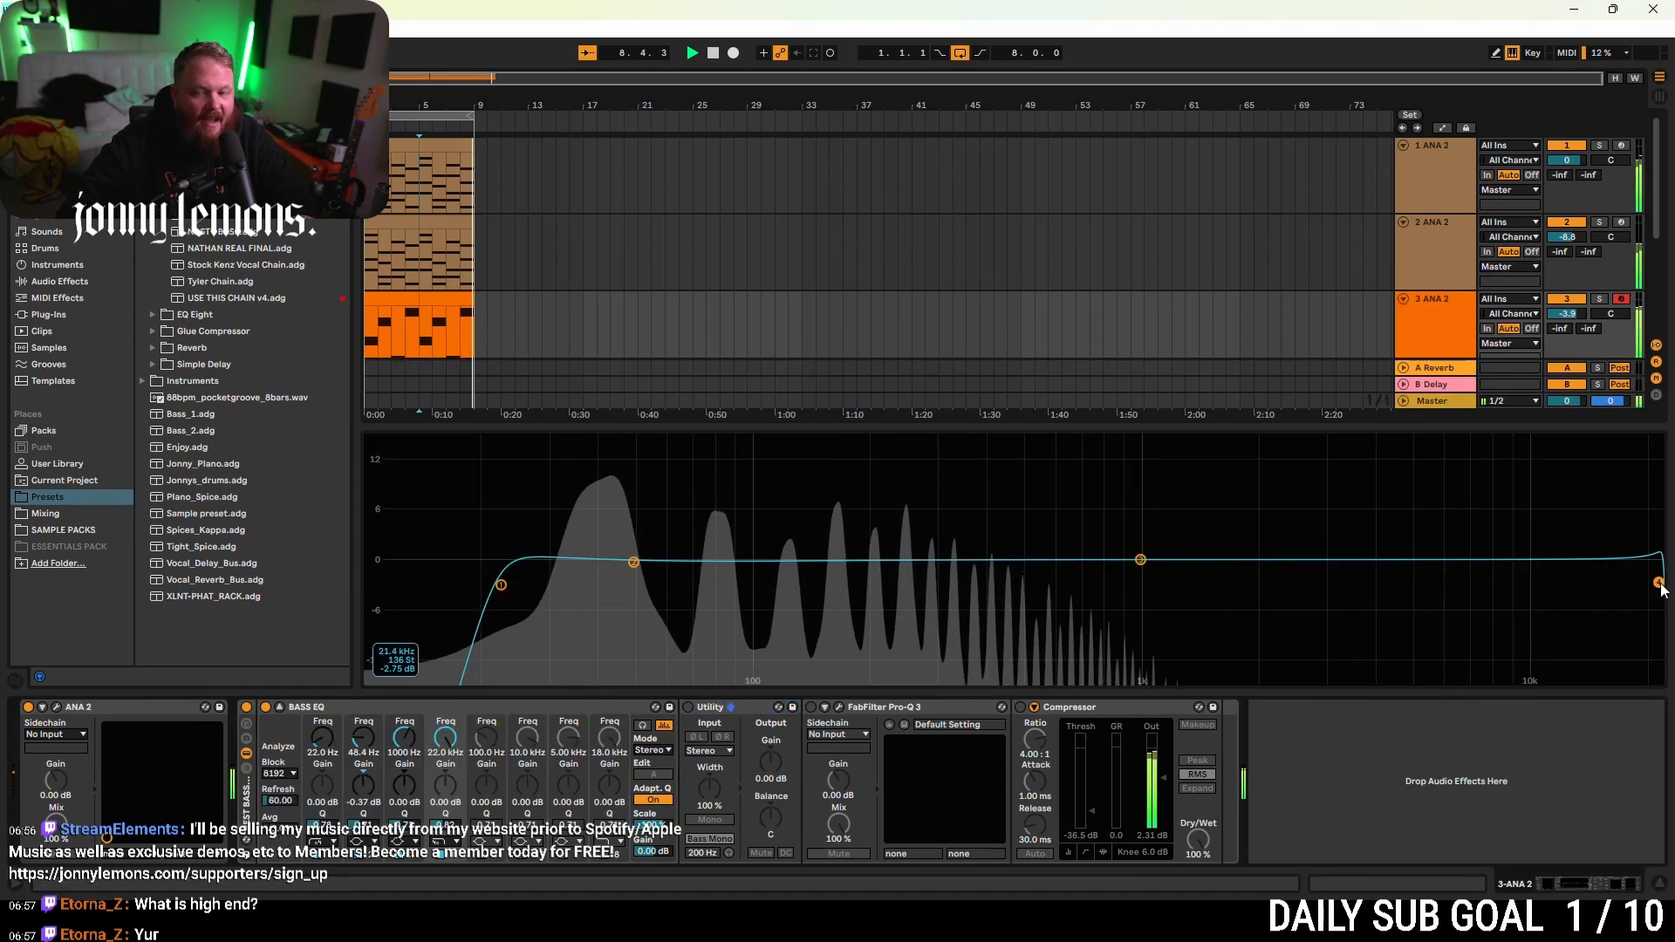
left_click_drag(1658, 582, 1492, 592)
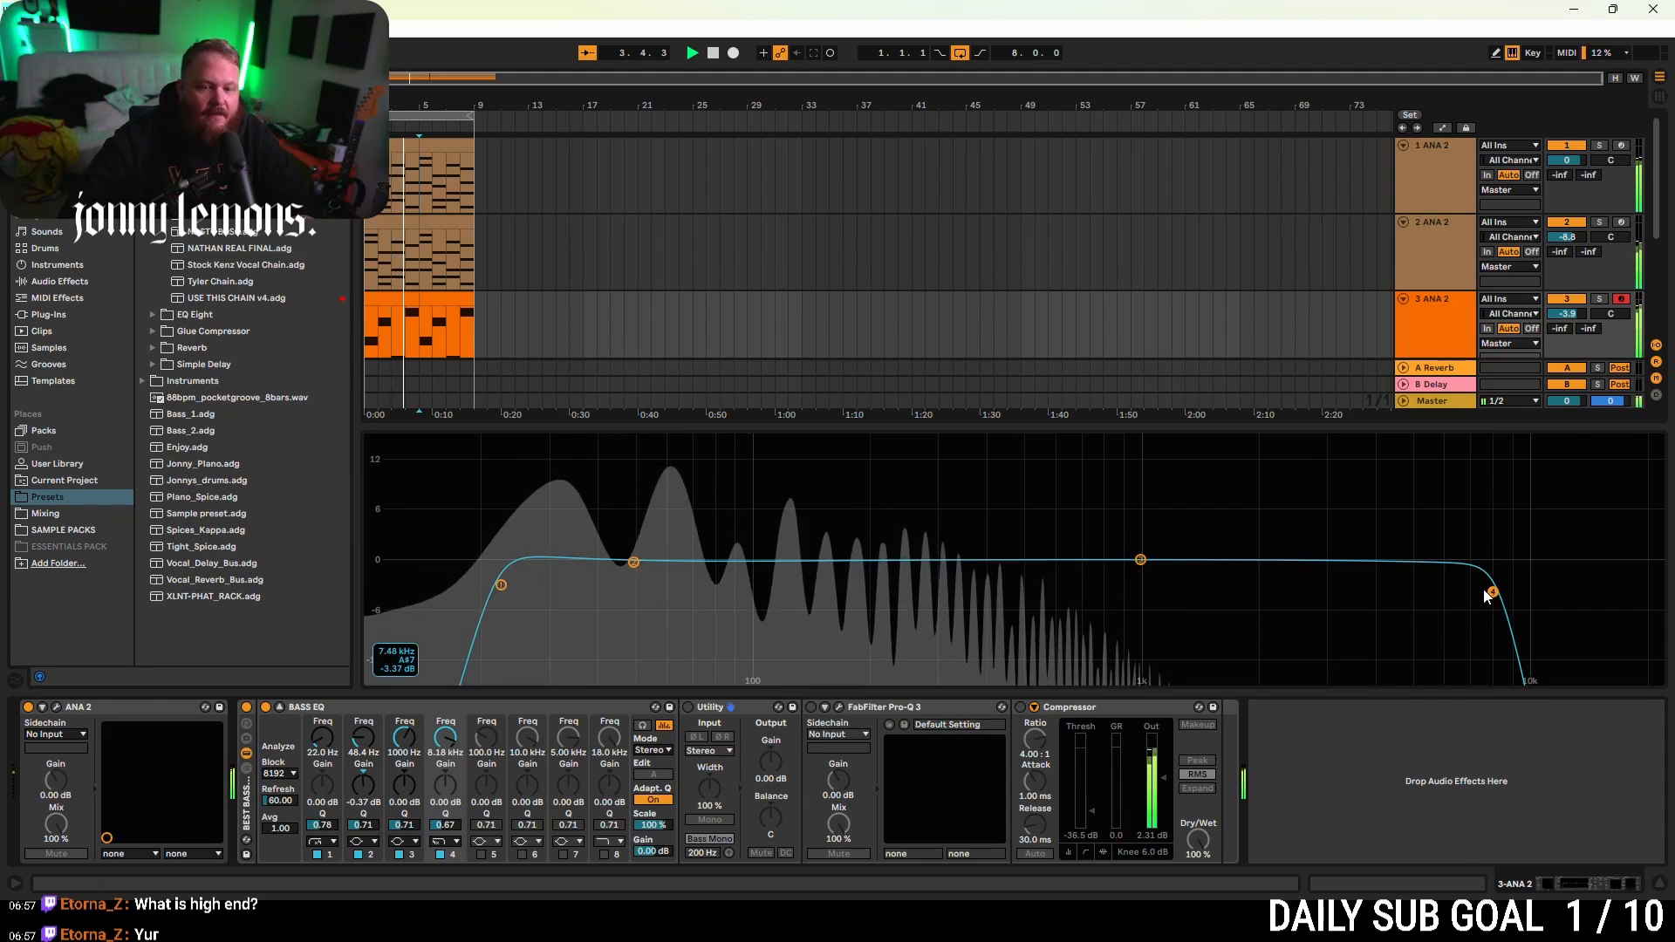
left_click_drag(1100, 589, 708, 586)
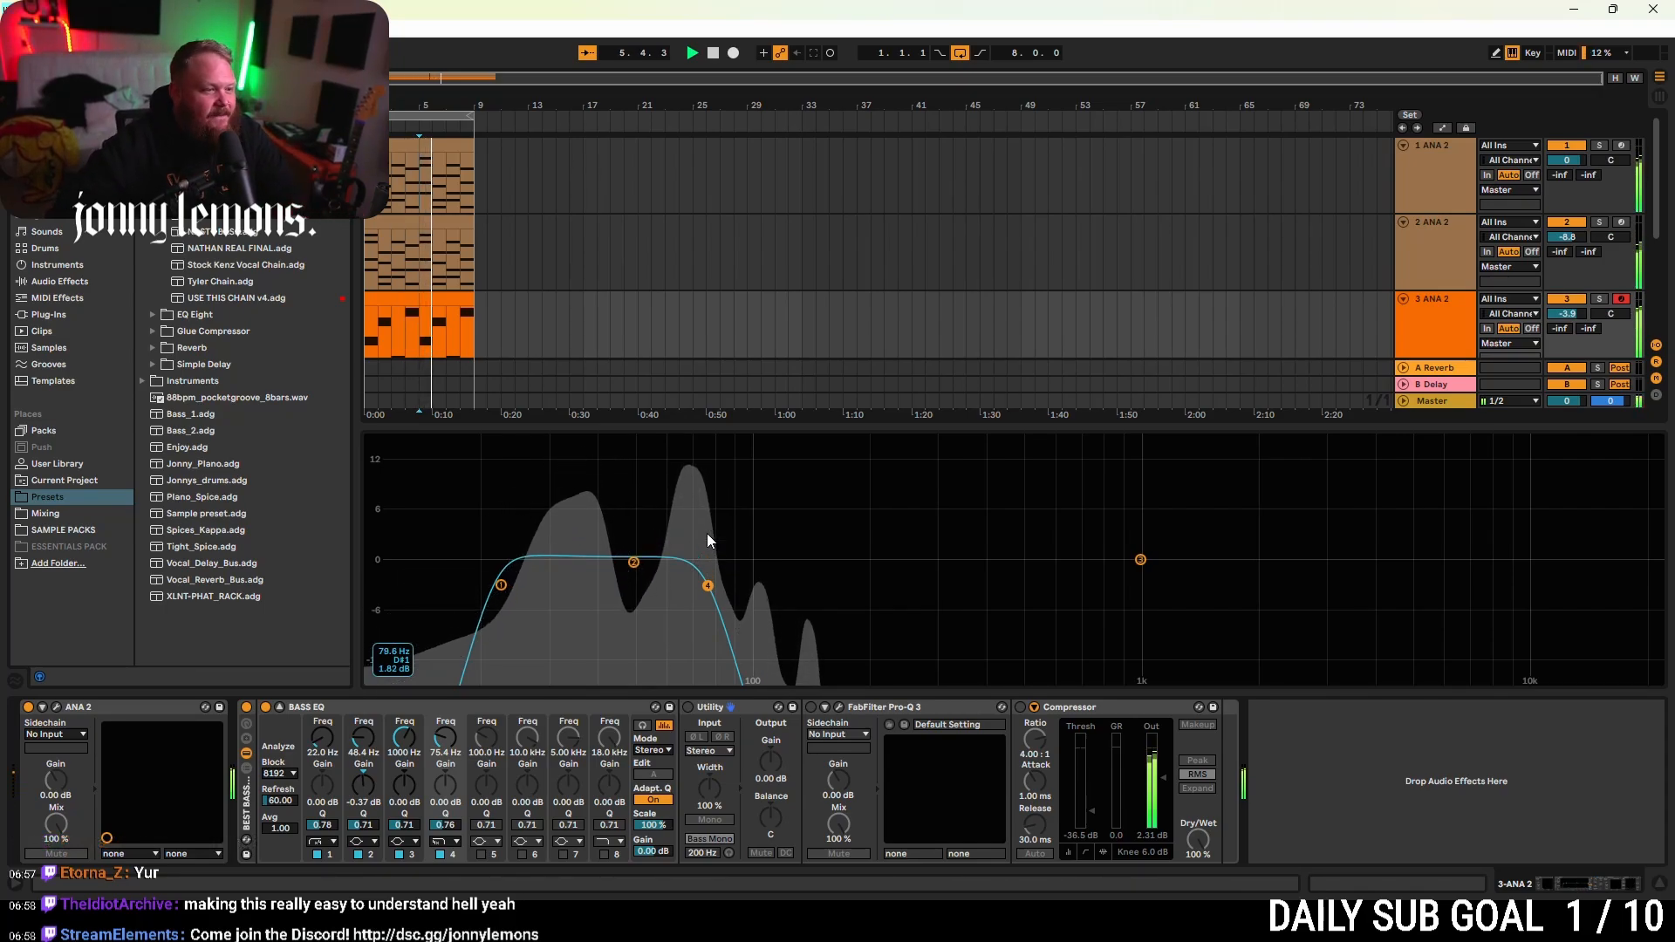
left_click(1600, 299)
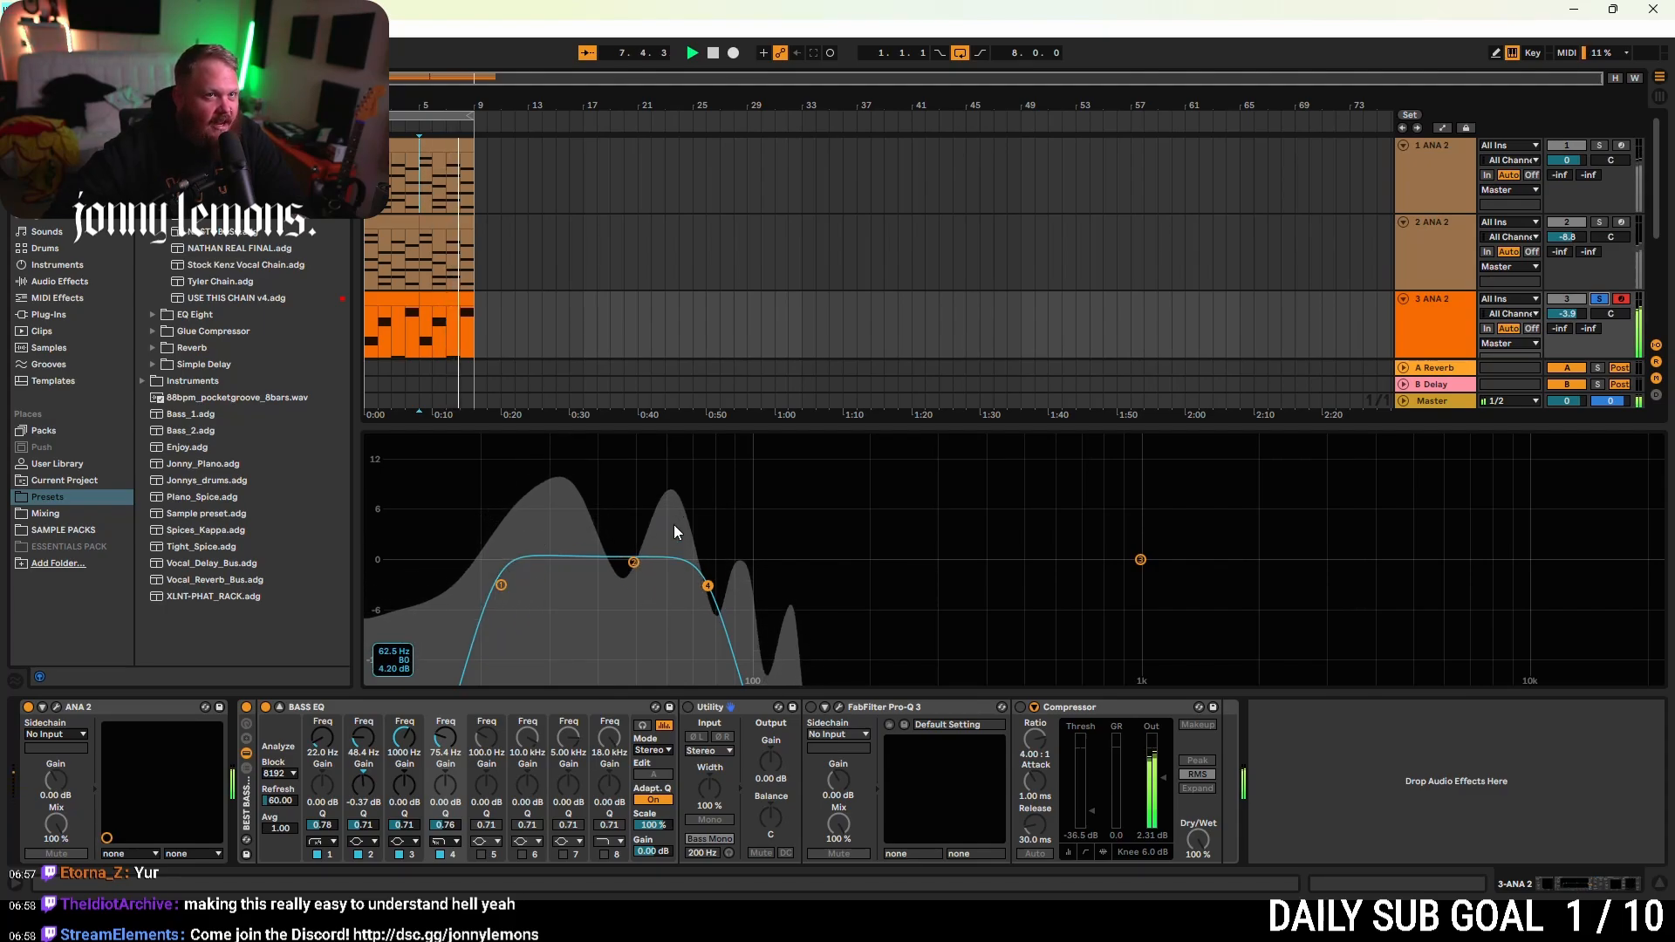
- Set the BASS EQ's band 2 to 67.2 Hz with a 1.98 dB boost, low cut to 24.1 Hz and high cut to 104 Hz
mouse_move(633, 562)
left_mouse_down()
mouse_move(633, 541)
mouse_move(649, 550)
left_mouse_up()
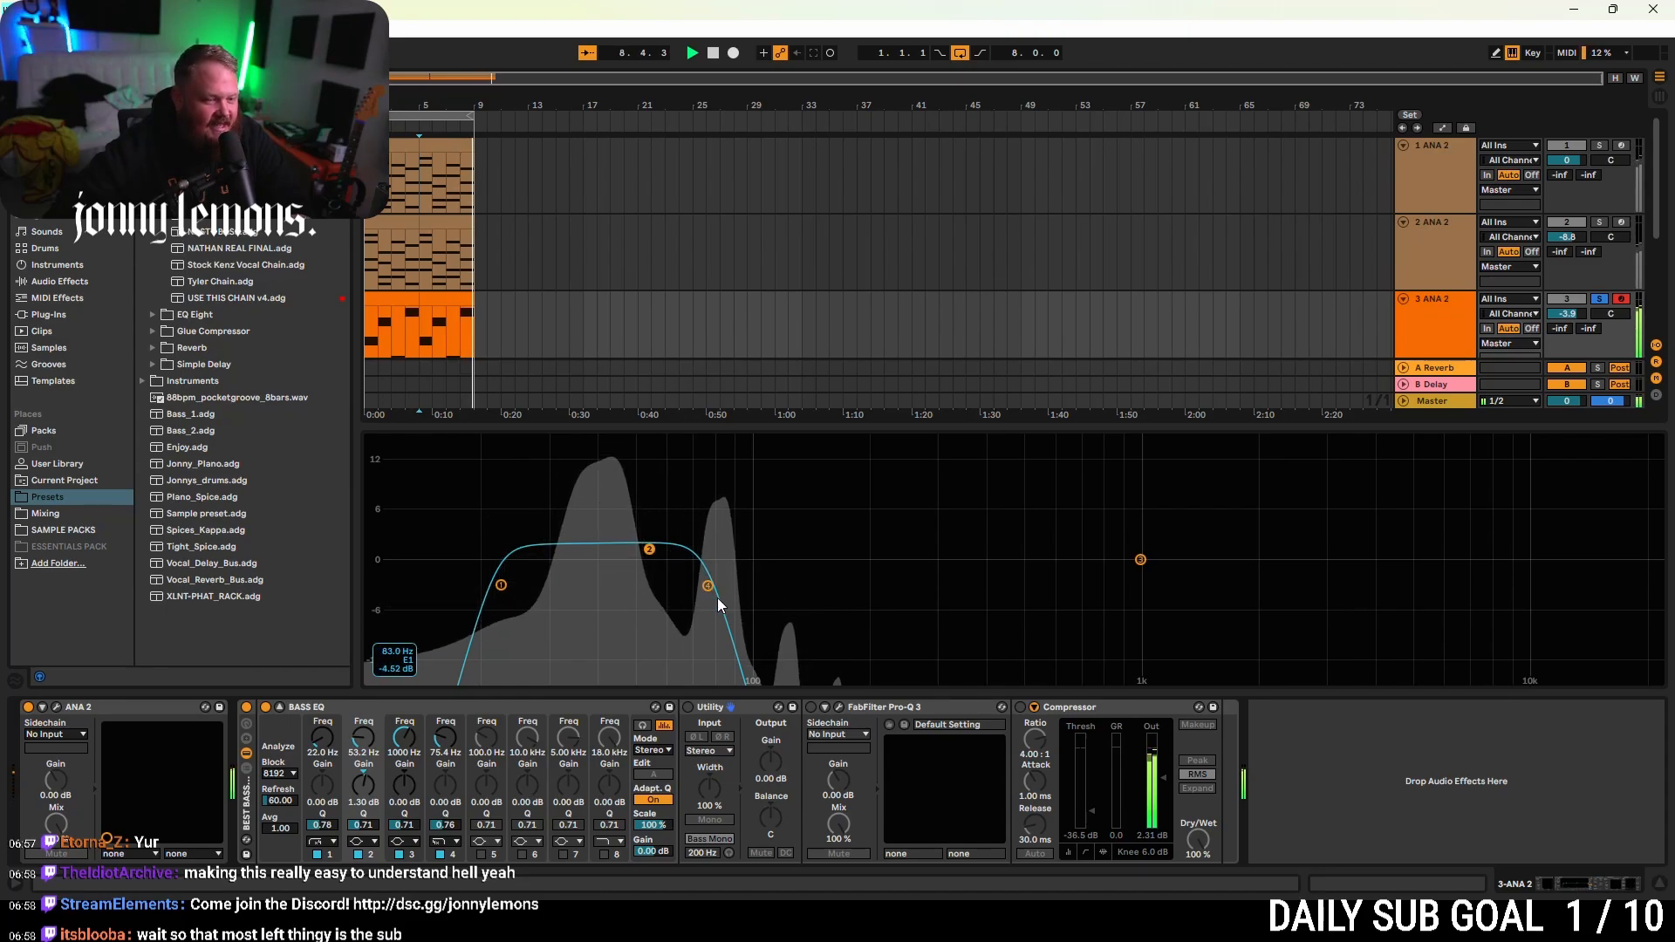
left_click_drag(708, 586, 757, 587)
left_click_drag(656, 553, 708, 548)
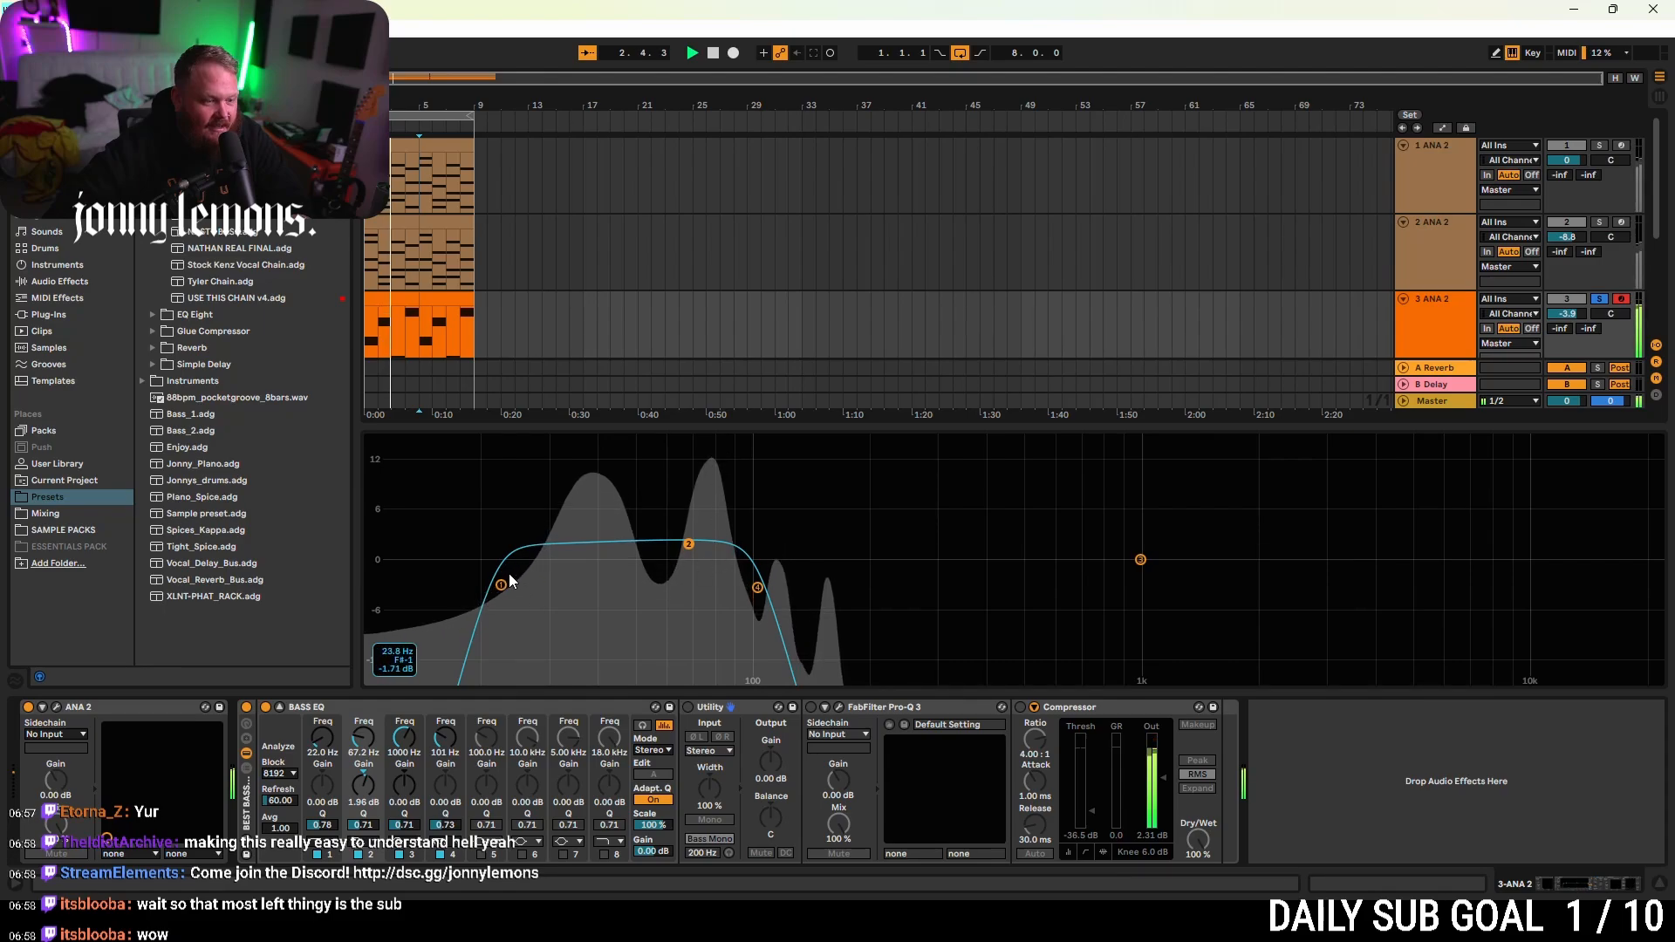
left_click_drag(502, 585, 516, 585)
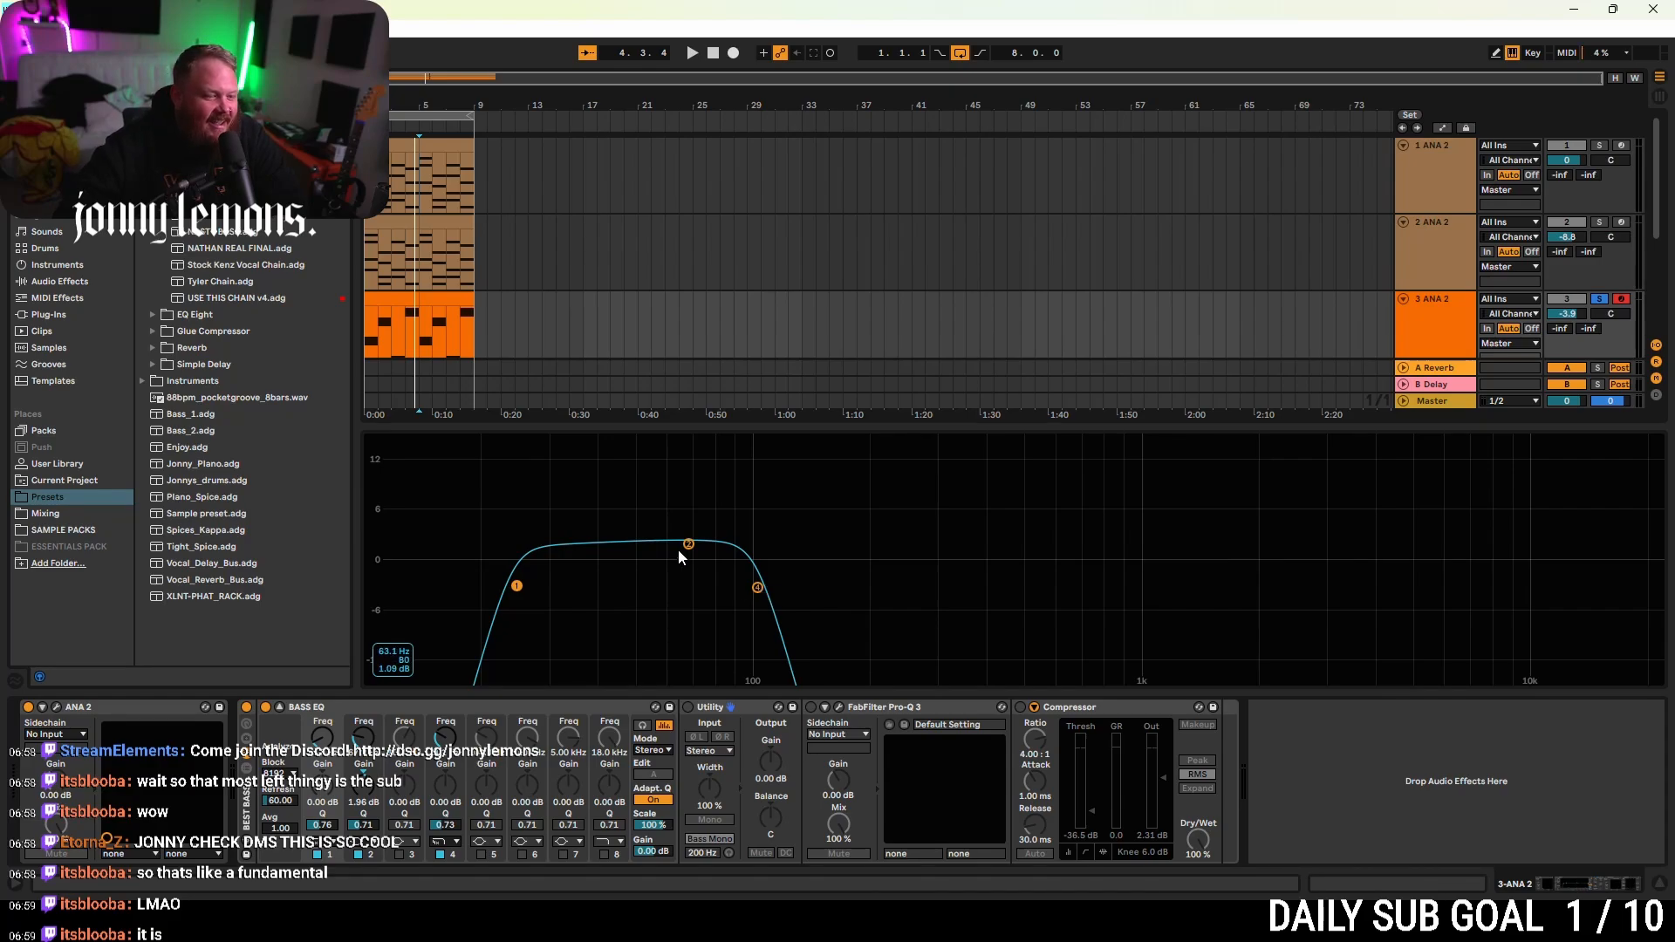
left_click_drag(757, 590, 761, 593)
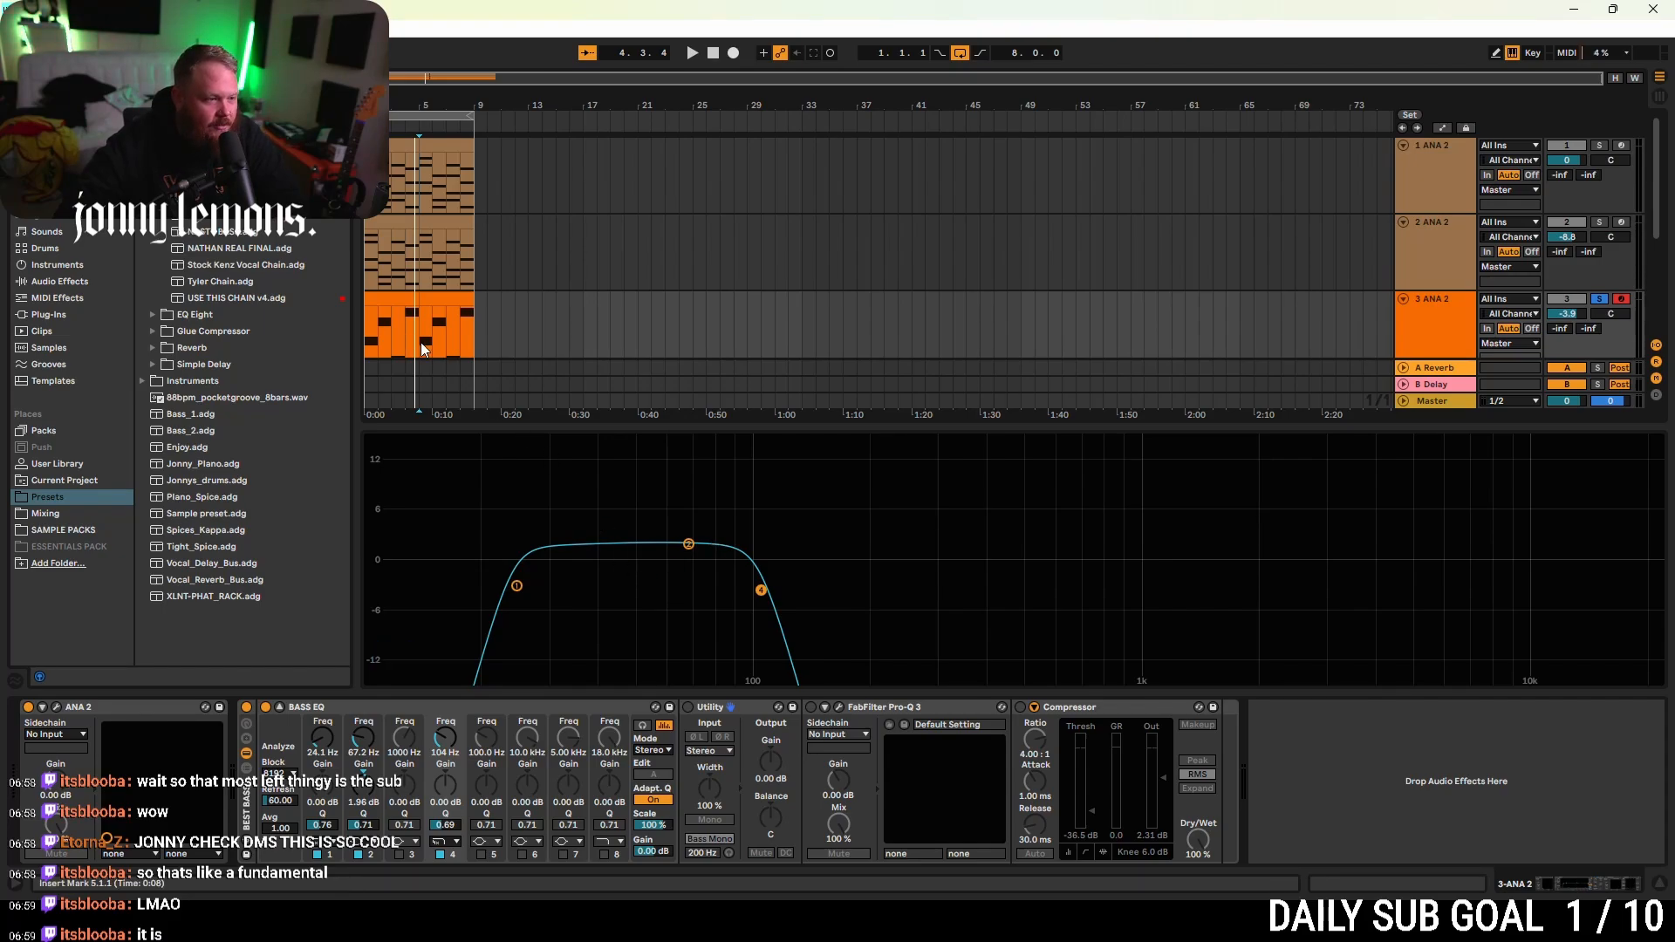
- Play the soloed bass and shift the BASS EQ to a 136 Hz low cut and 584 Hz high cut, with band 2 at 279 Hz
key("space")
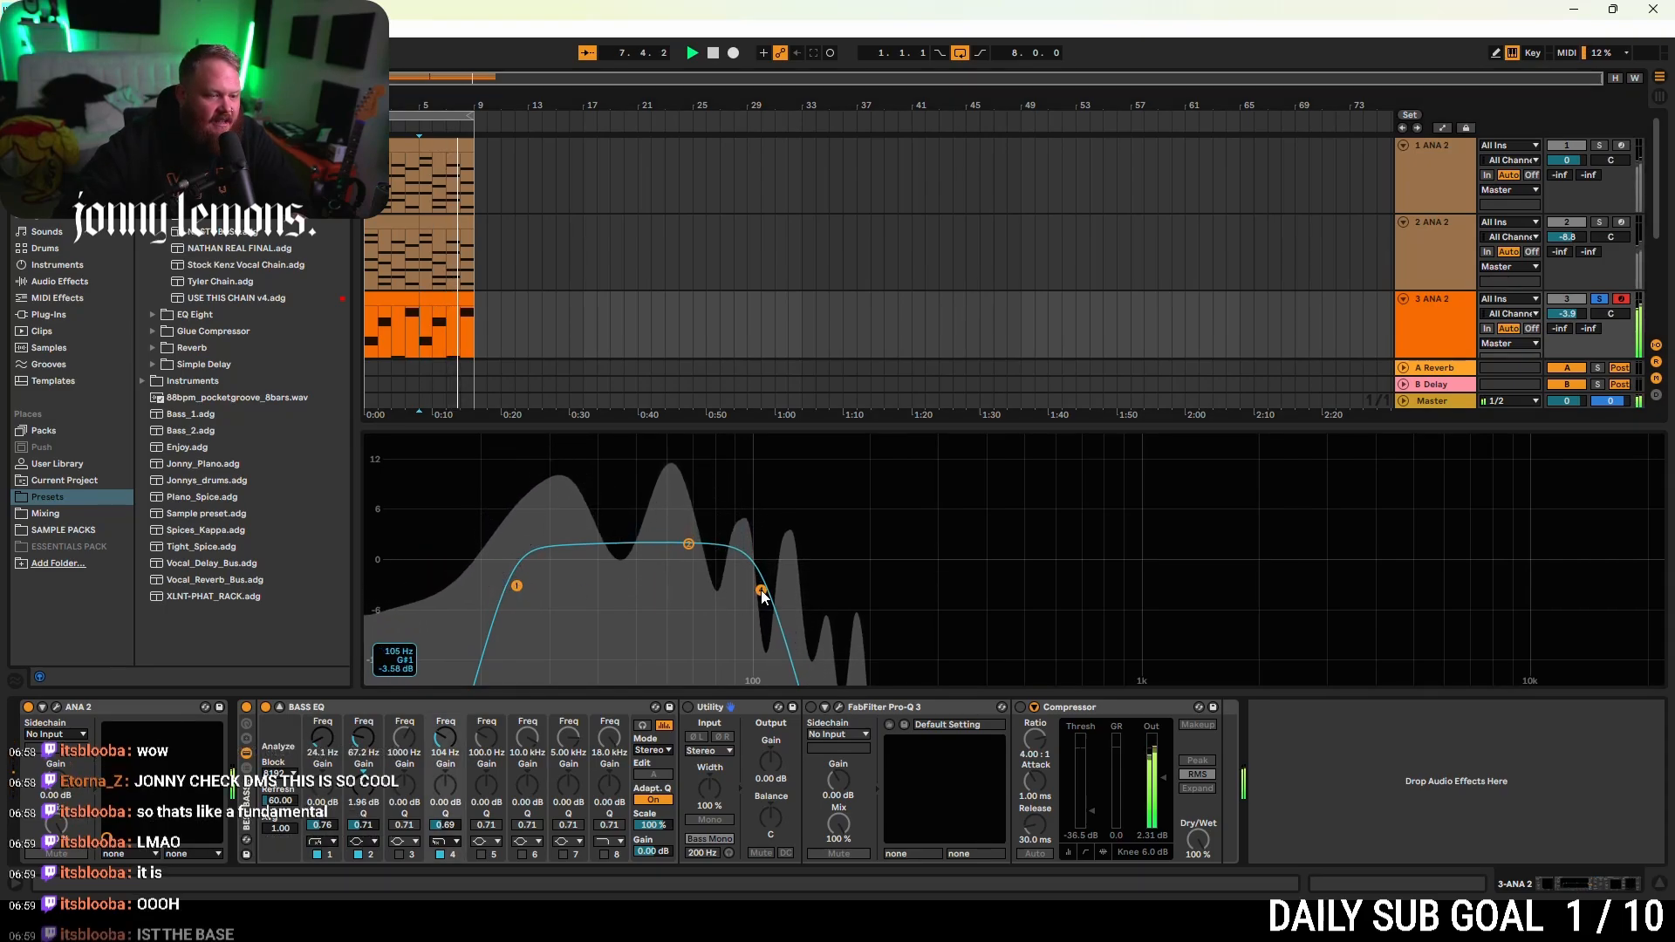
left_click_drag(761, 590, 915, 584)
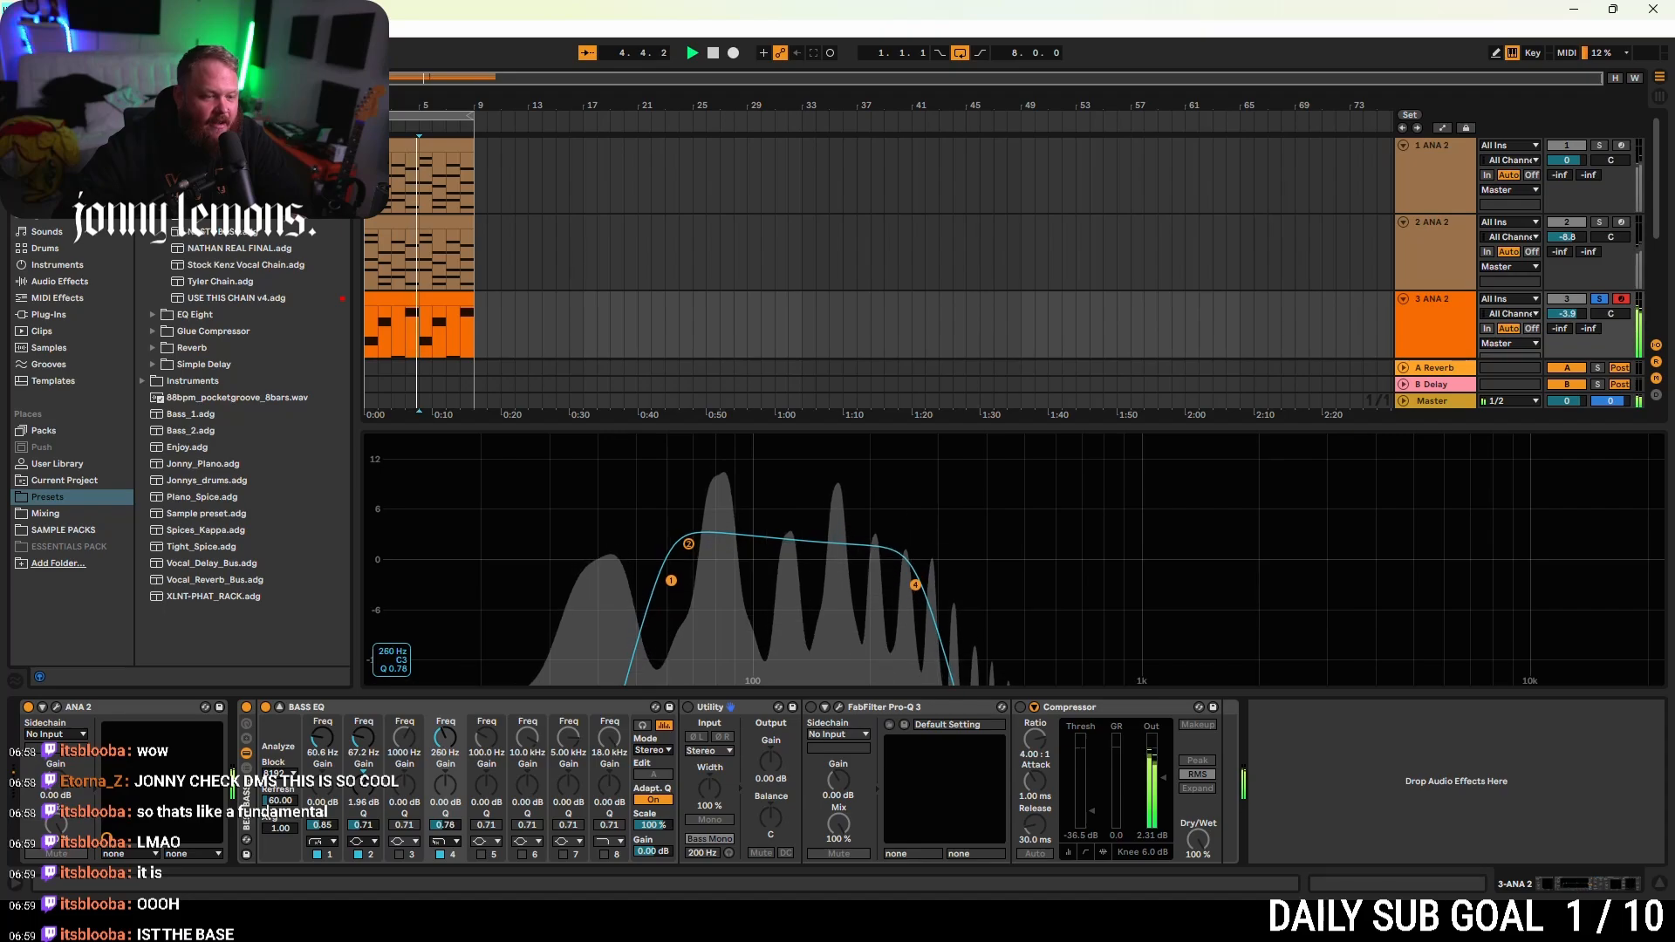
left_click_drag(688, 545, 688, 561)
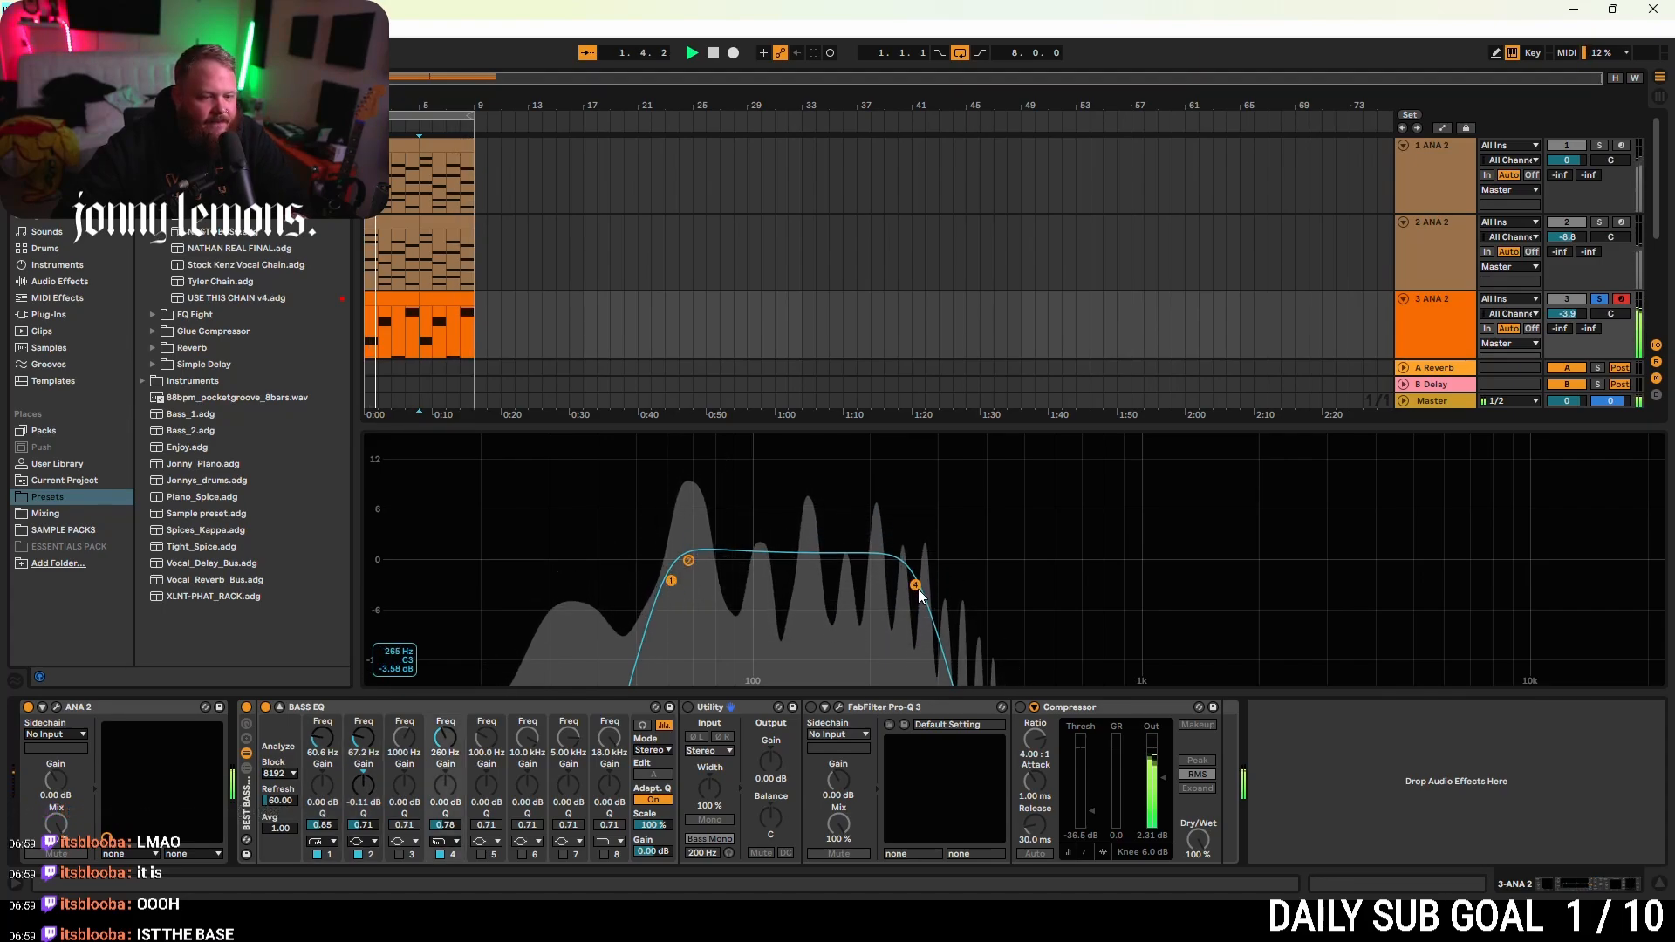
left_click_drag(918, 591, 1050, 585)
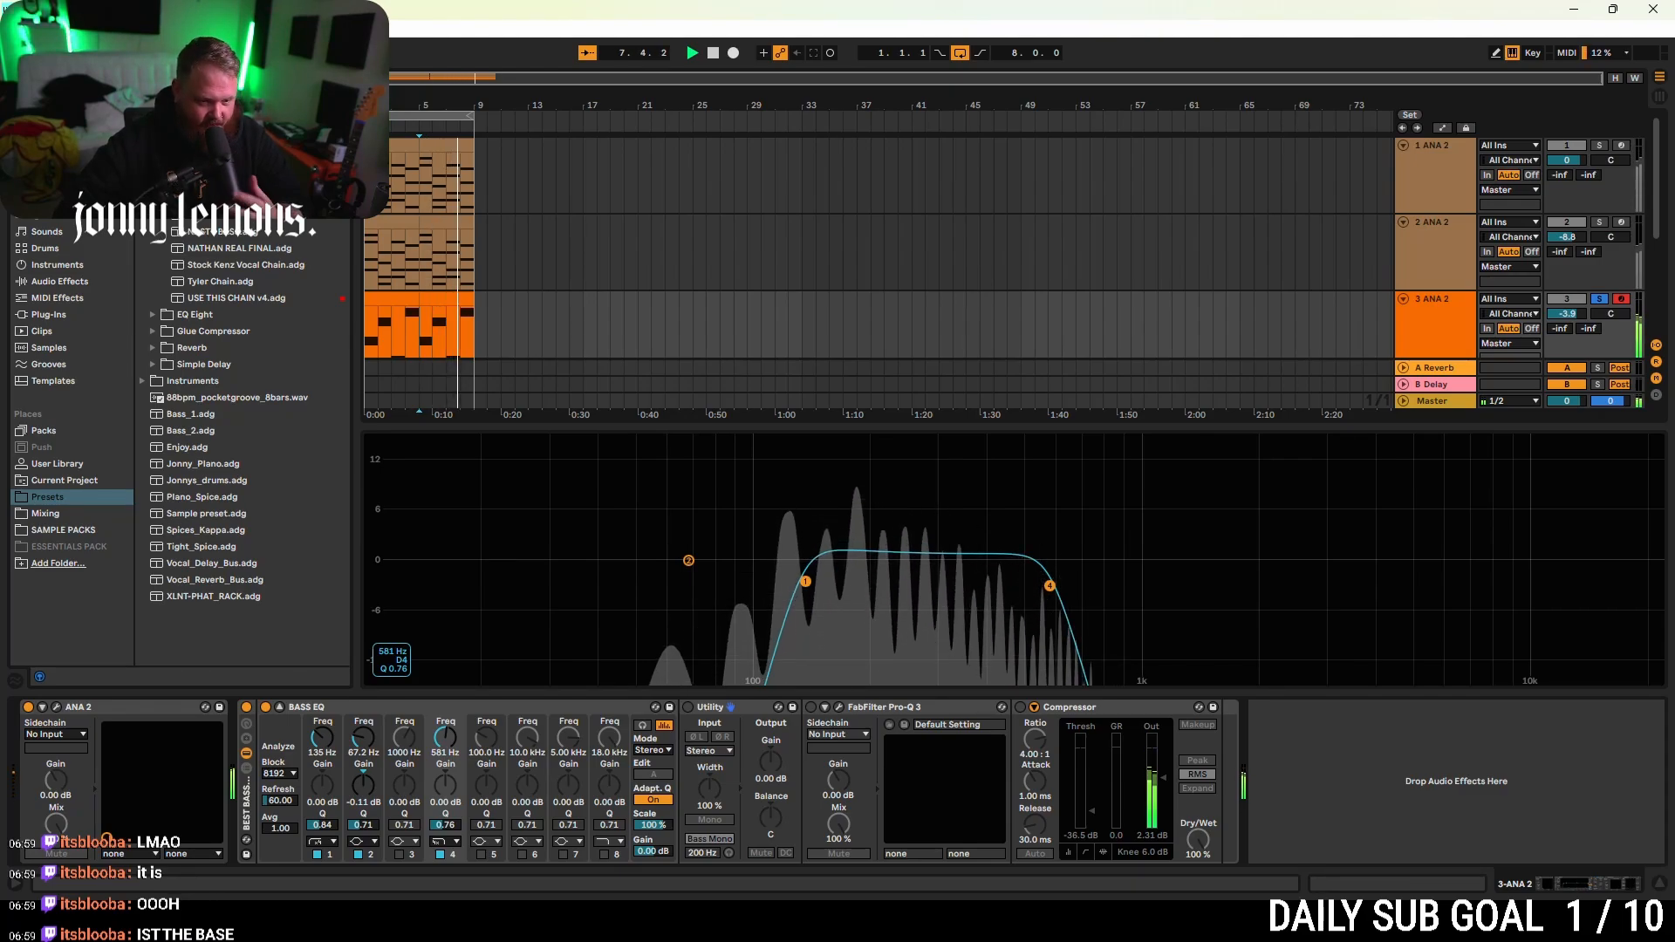
left_click_drag(688, 561, 926, 559)
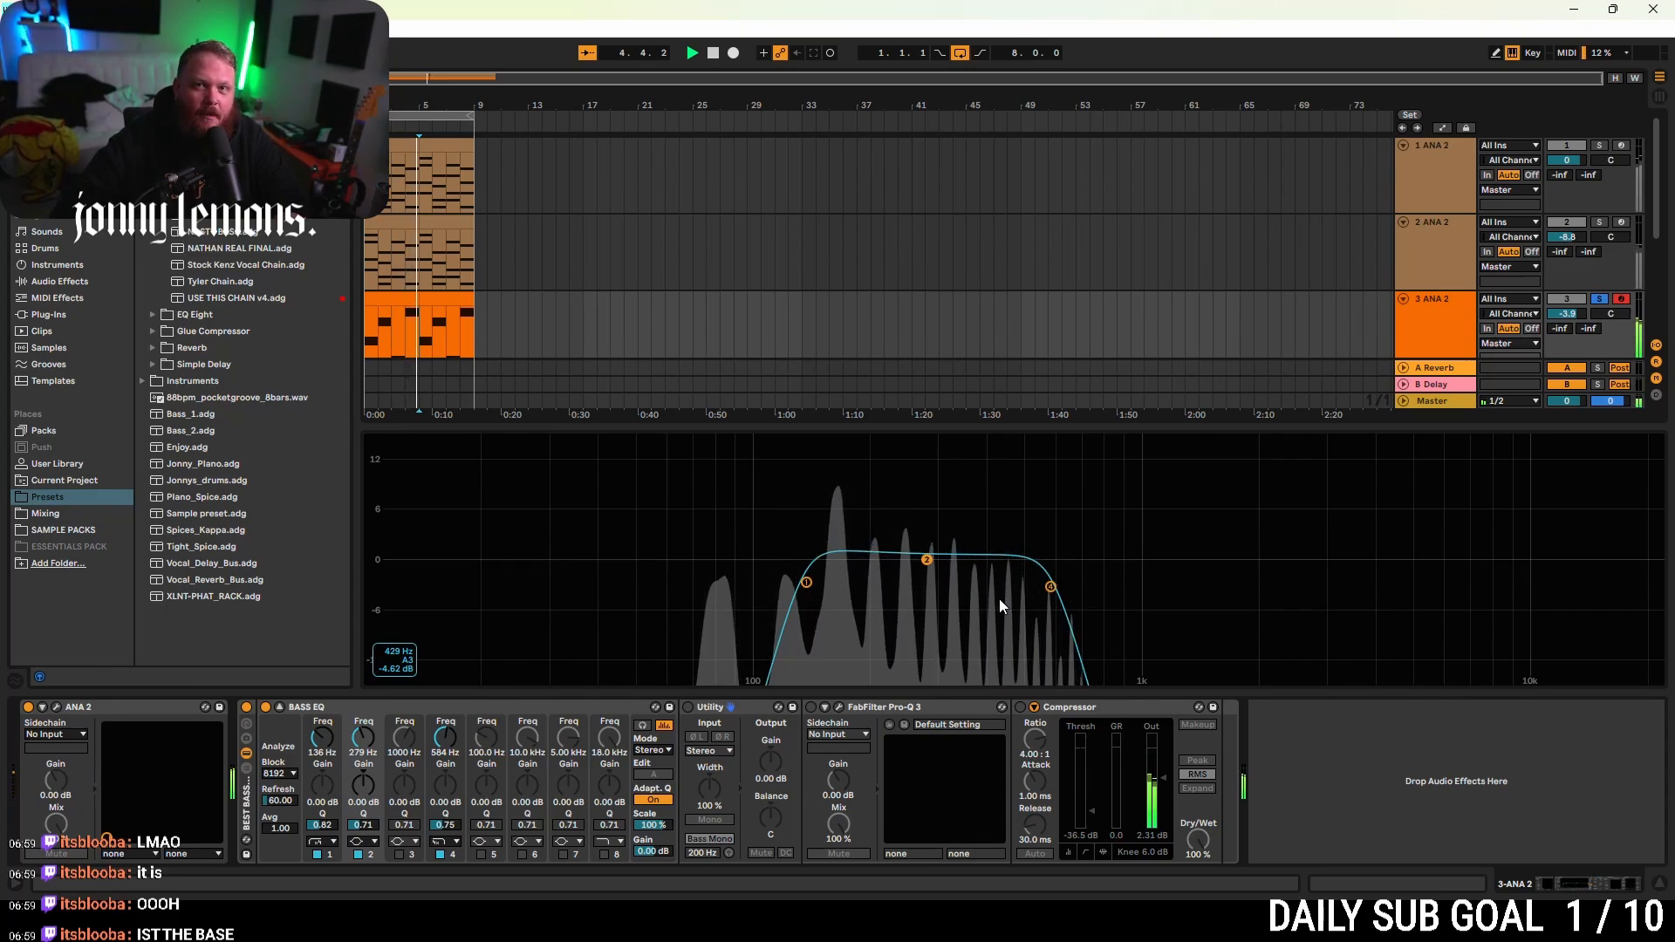
- Set the BASS EQ's low cut to 32.4 Hz and high cut to 97.8 Hz with band 2 off, and unsolo the bass
left_click(808, 584)
left_click_drag(1050, 587, 1312, 595)
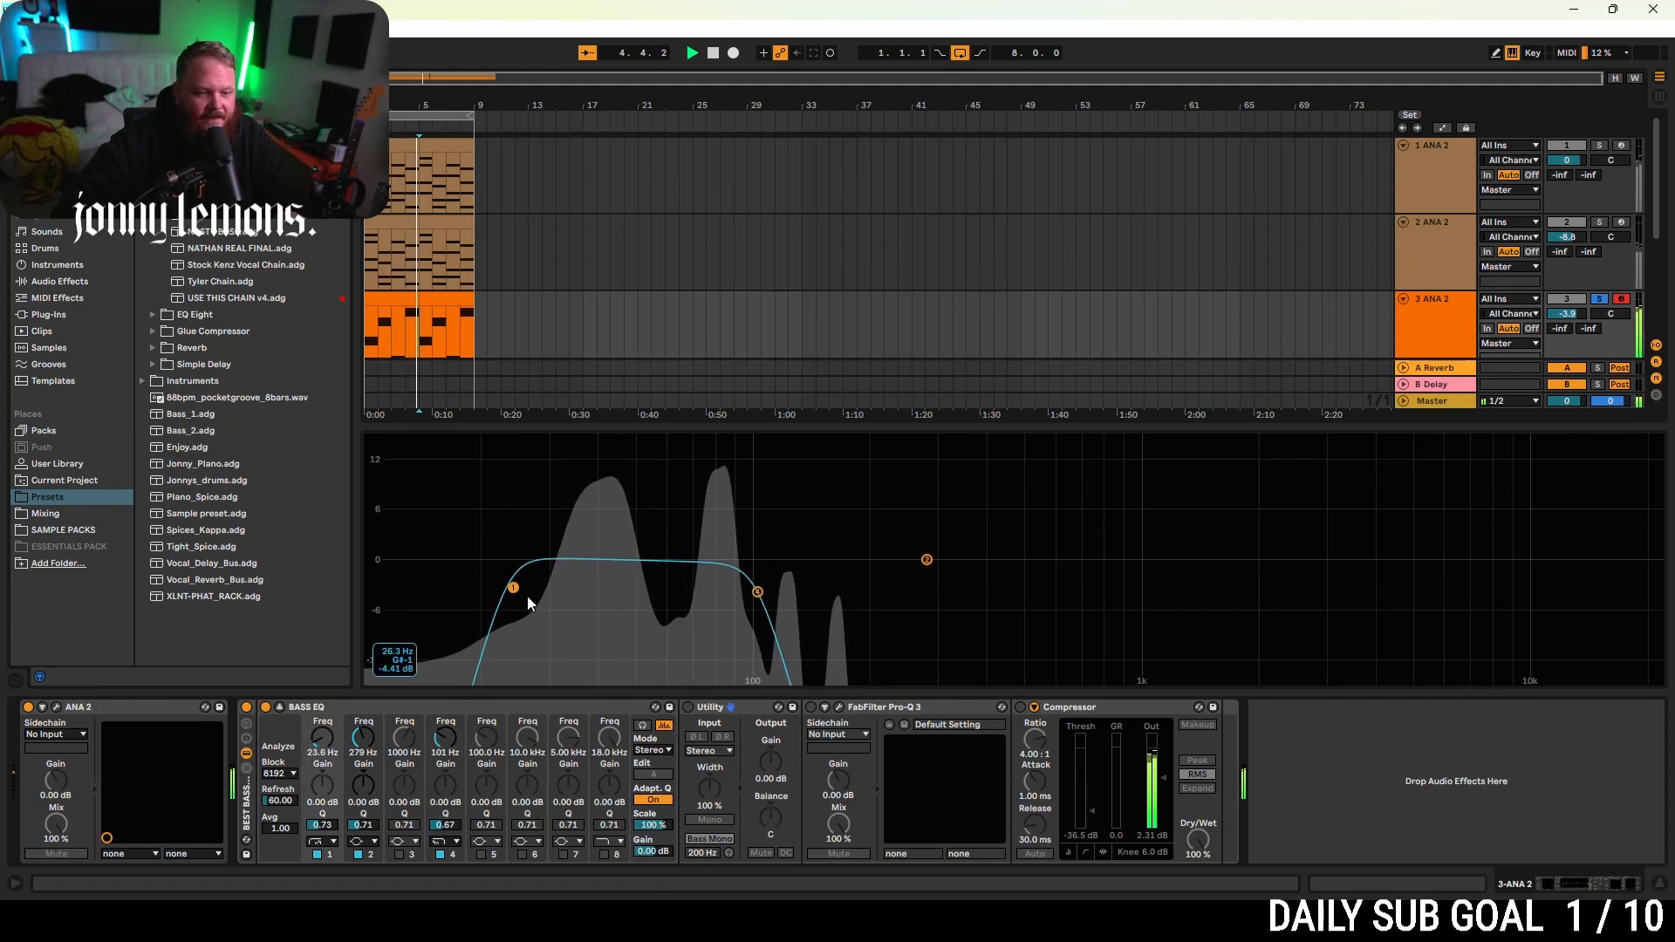
left_click_drag(513, 587, 536, 590)
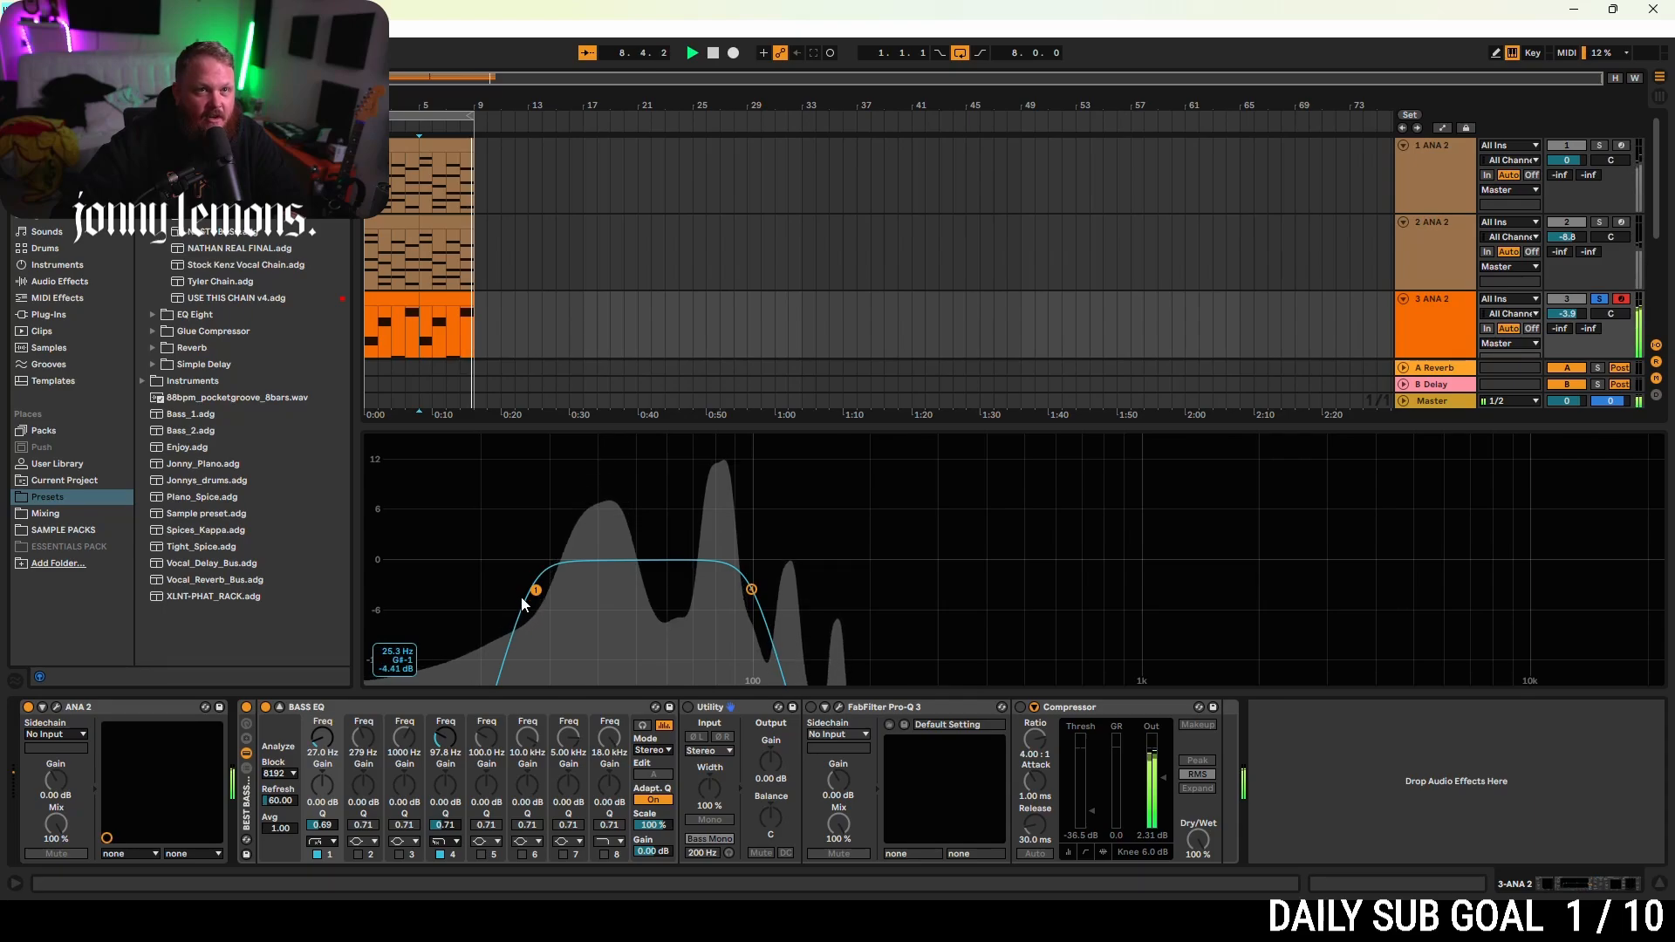
left_click_drag(538, 590, 565, 587)
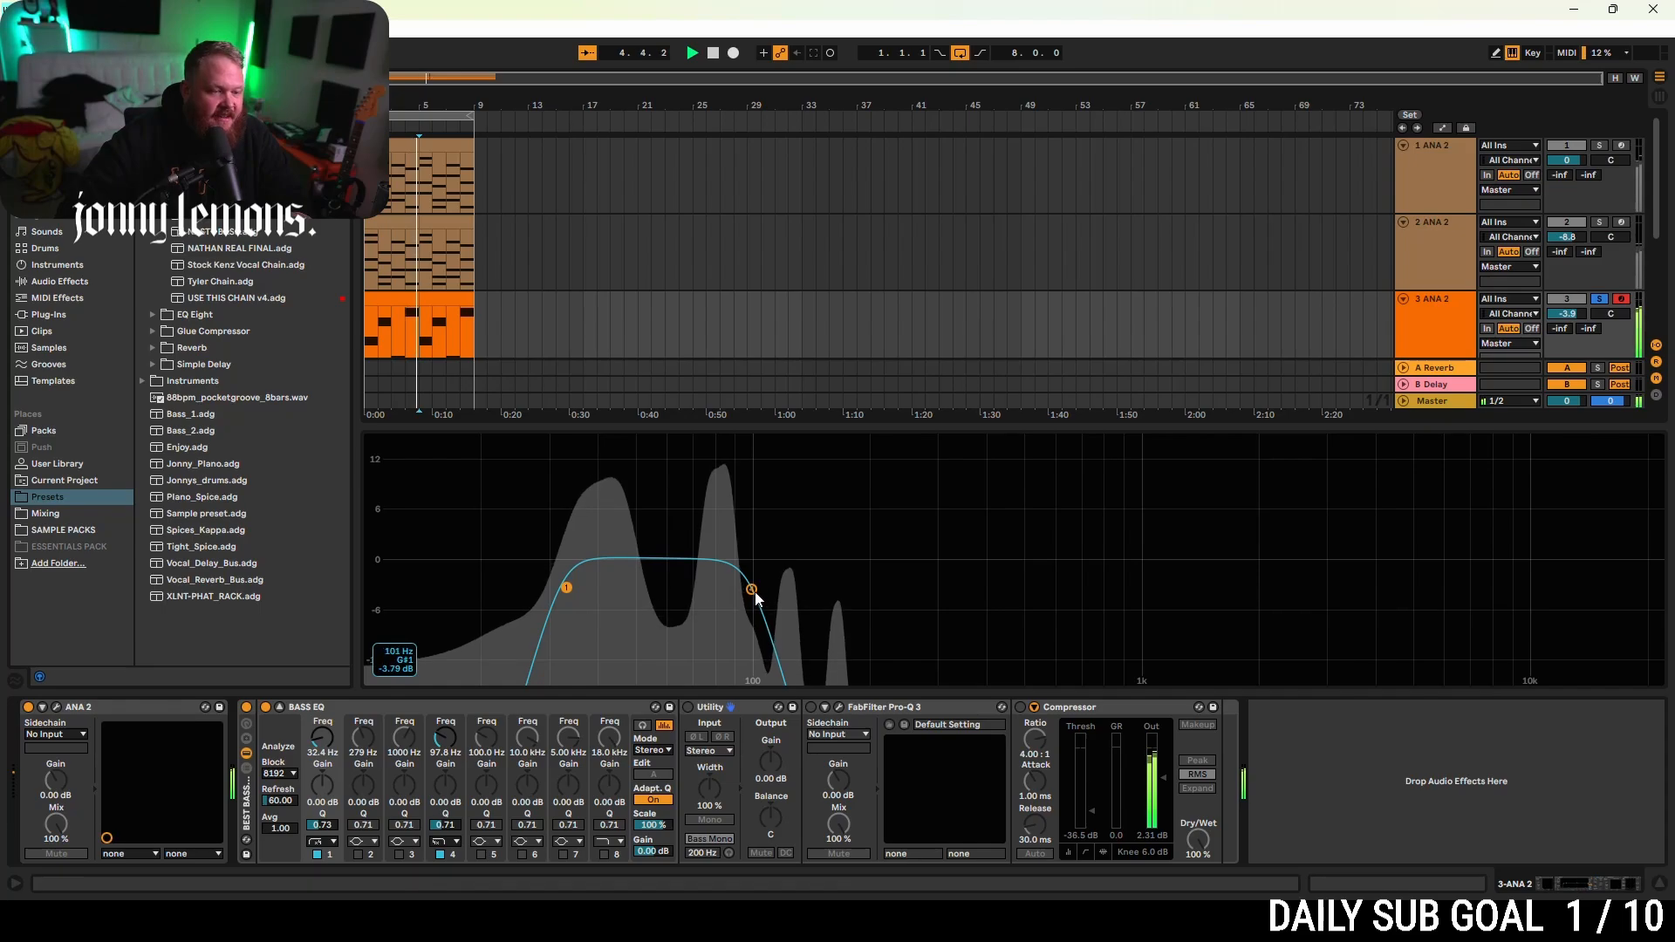
left_click(1598, 297)
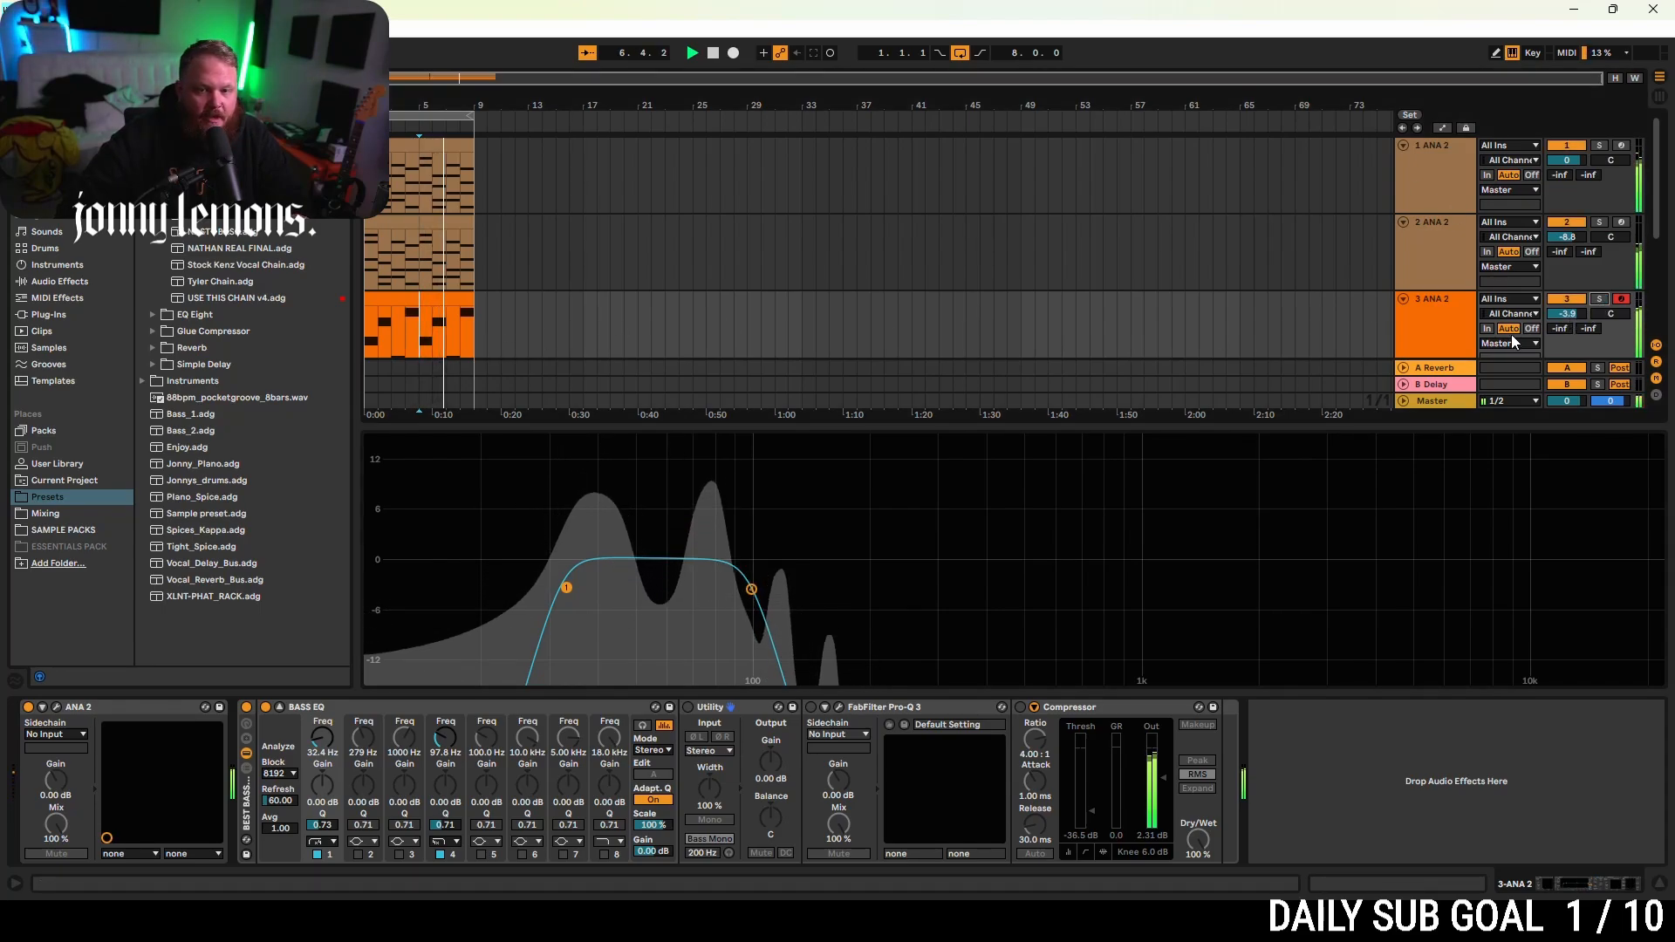
- Raise the second ANA 2 track's EQ Eight low cut to 129 Hz and switch that band to the steeper low-cut filter
left_click(1426, 251)
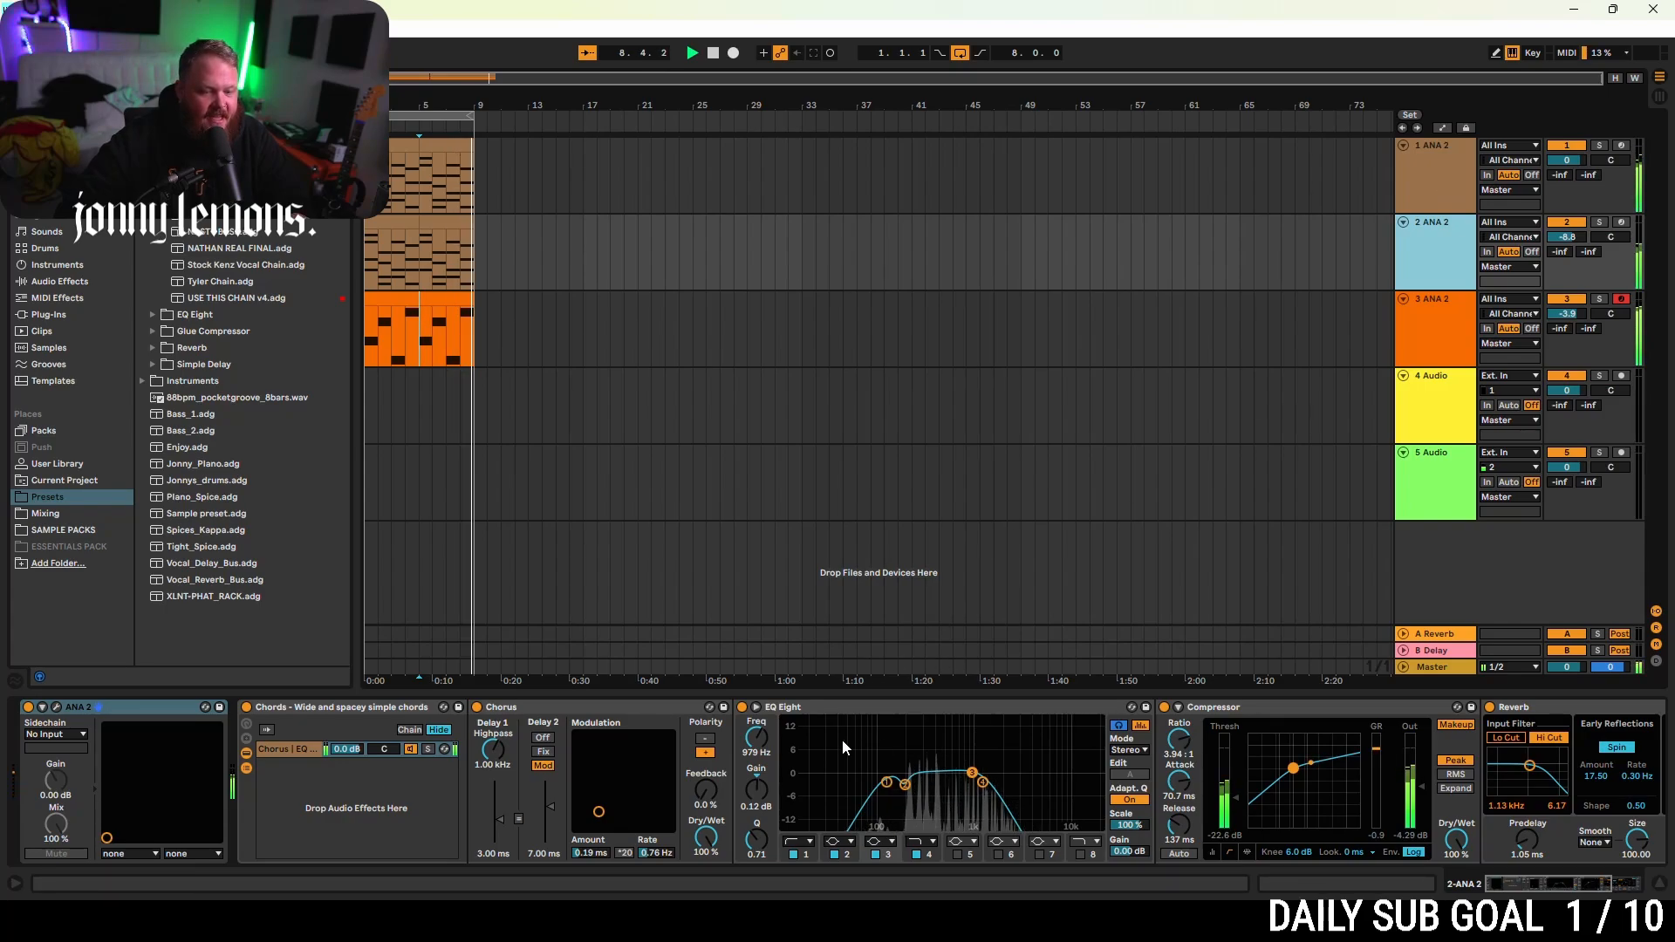
left_click(755, 707)
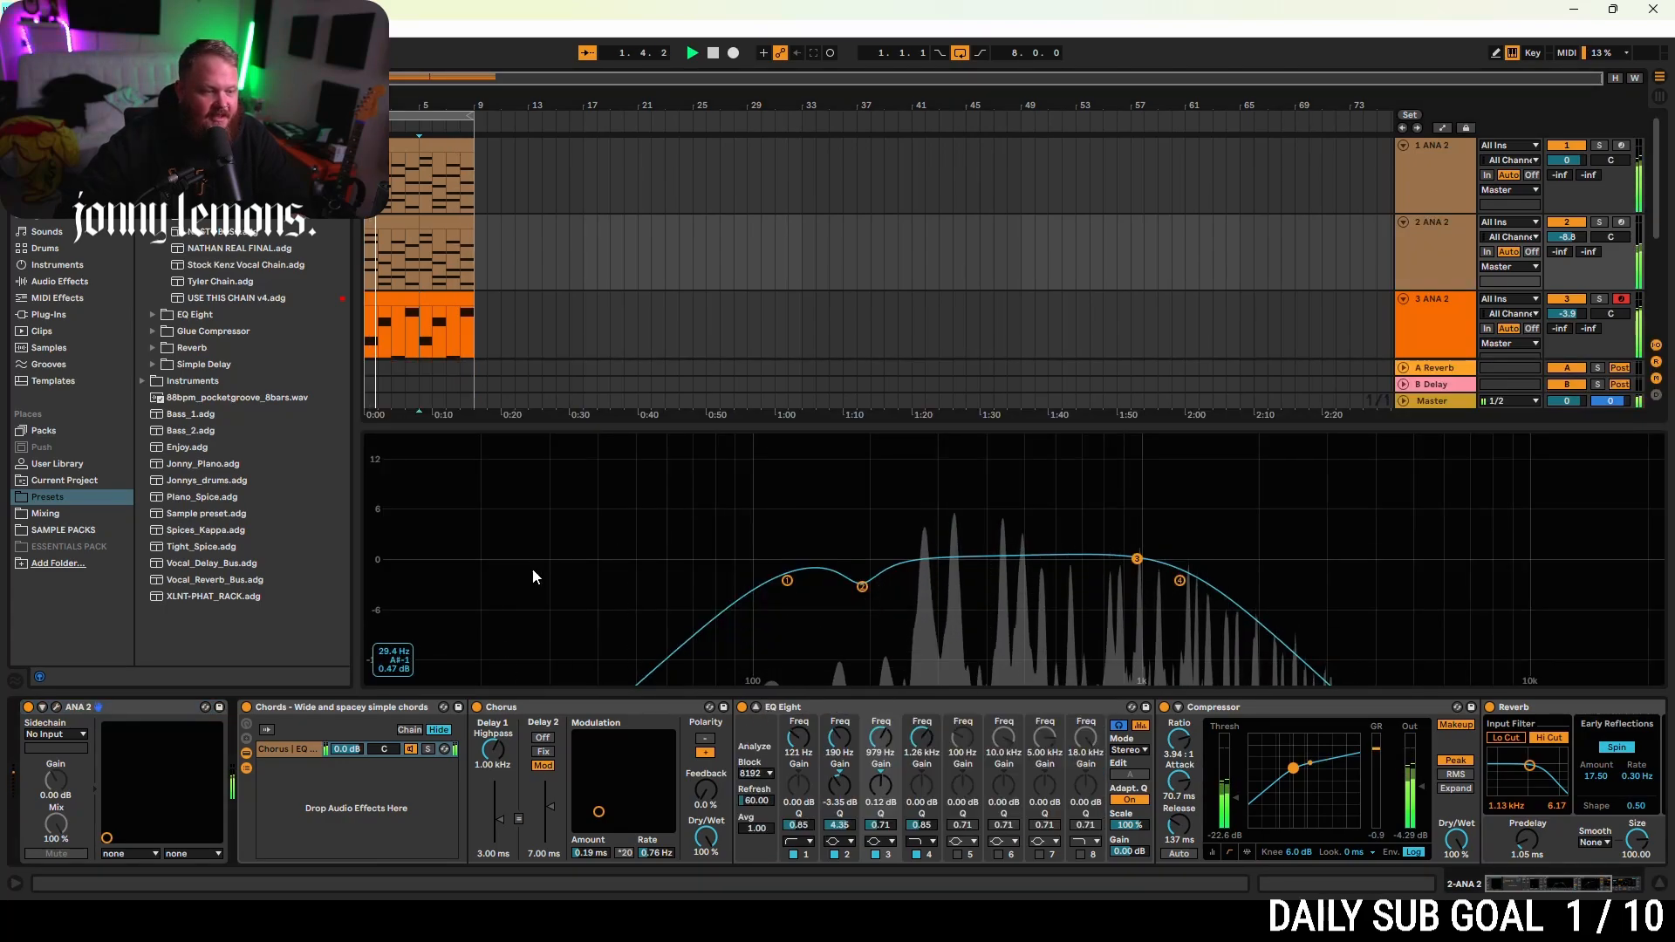
left_click_drag(788, 581, 797, 578)
left_click(796, 843)
left_click(808, 734)
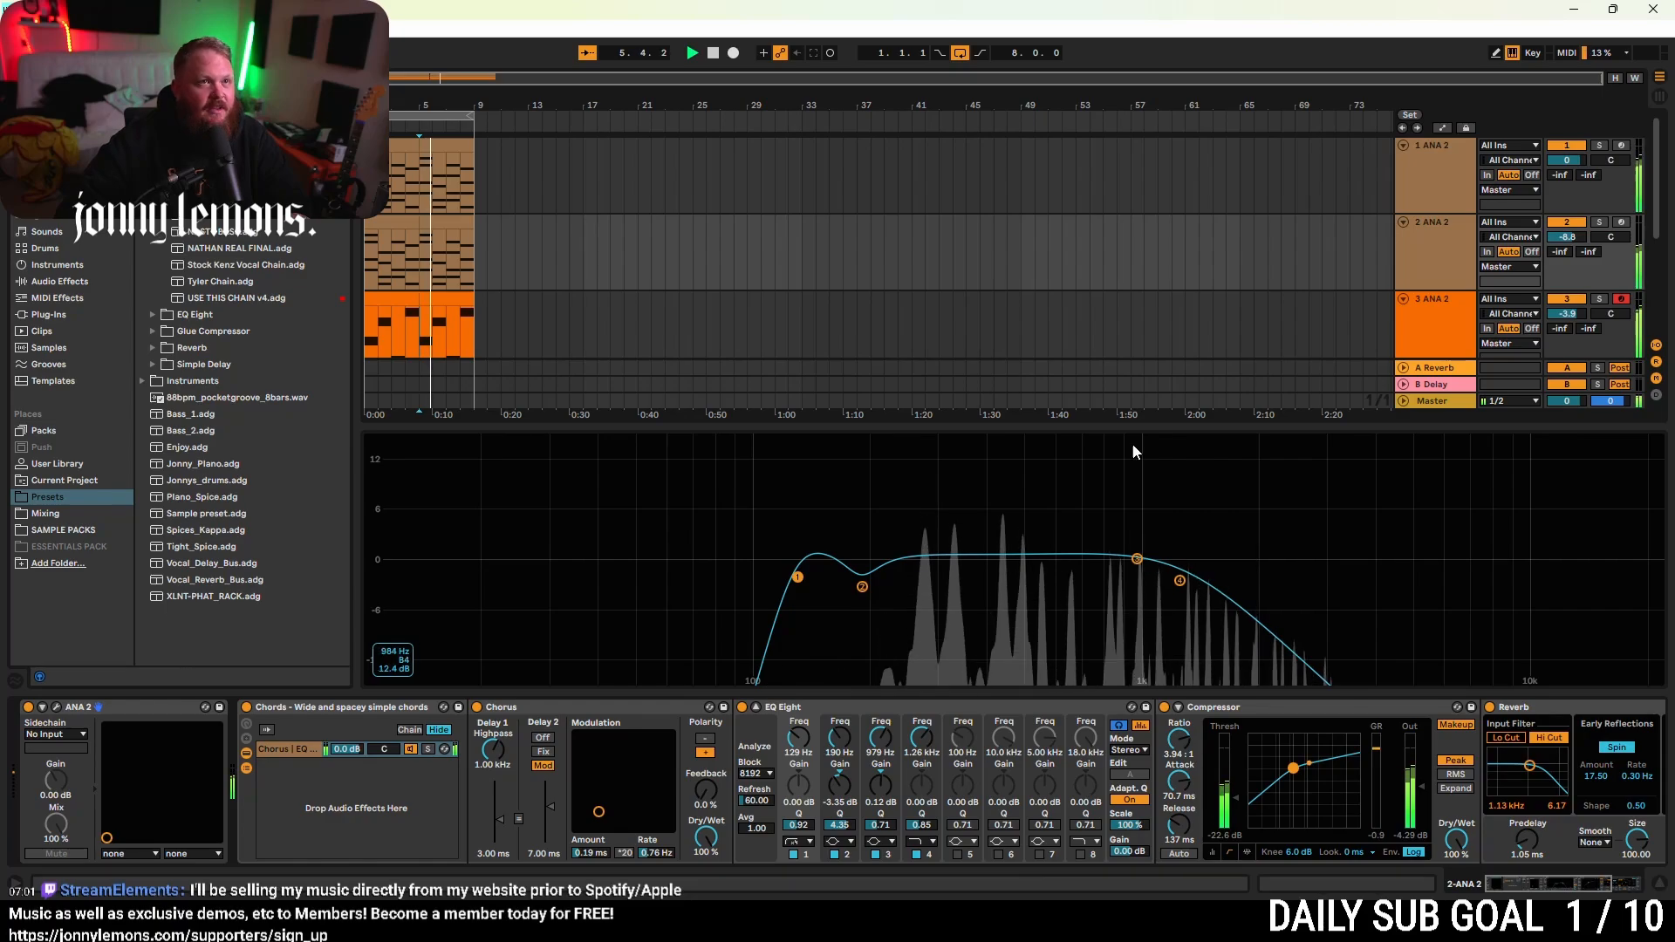
- Stop playback and collapse the enlarged EQ displays of the bass track and both chord tracks
left_click(757, 706)
left_click(668, 361)
key("space")
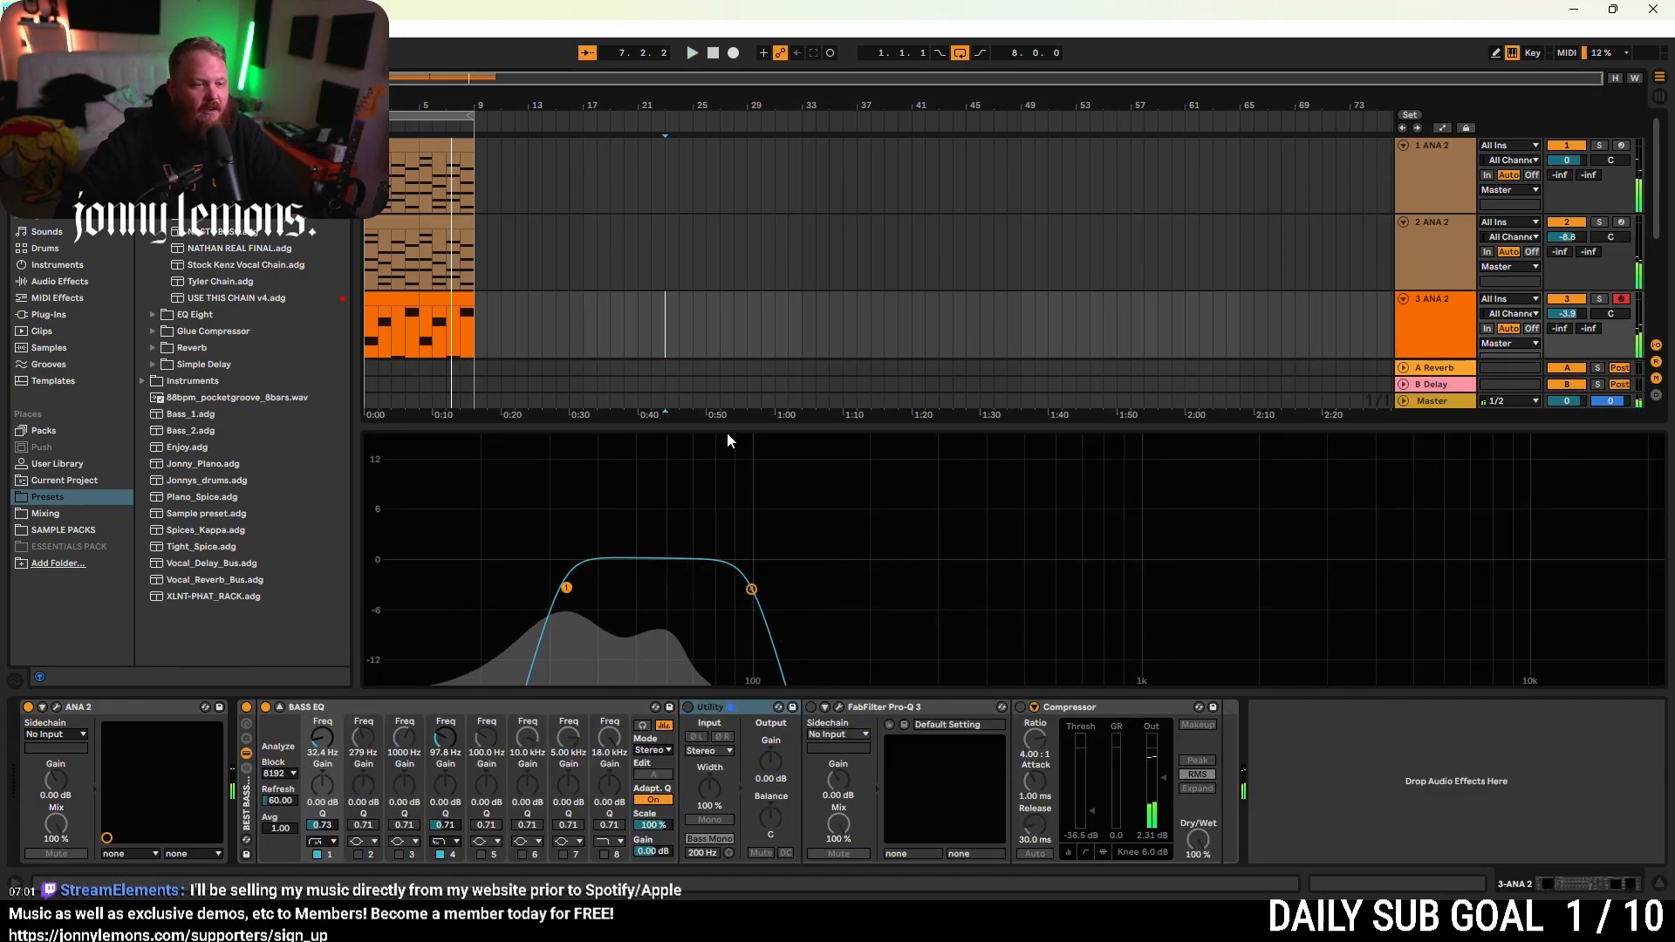
left_click(280, 708)
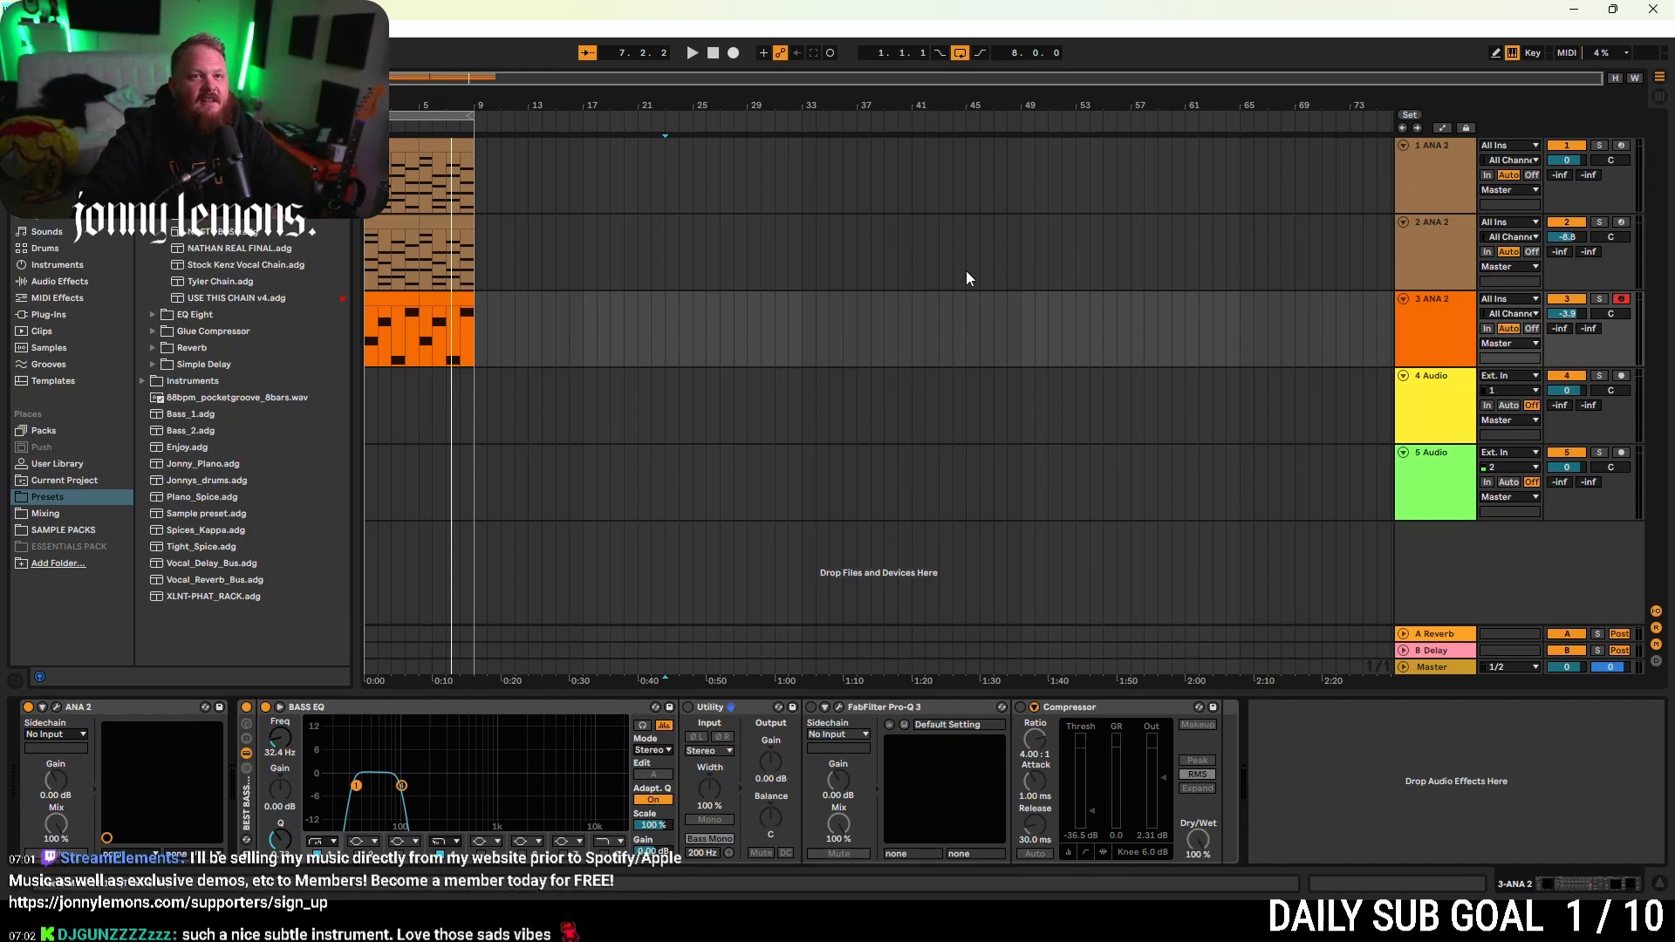
left_click(370, 175)
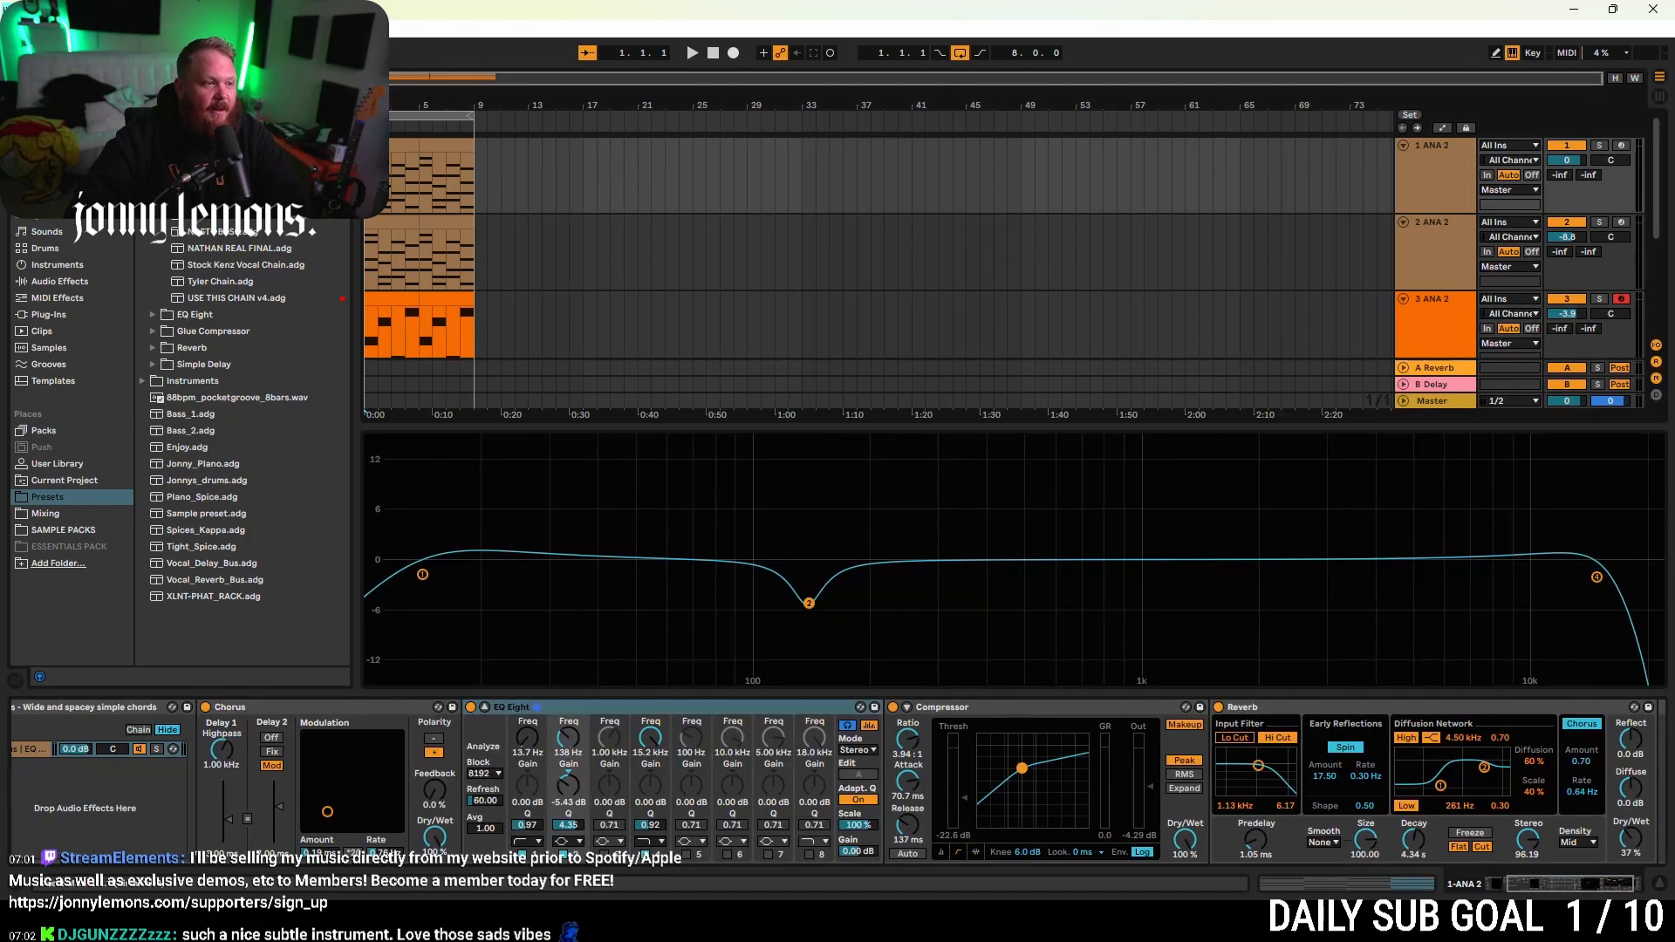
left_click(487, 706)
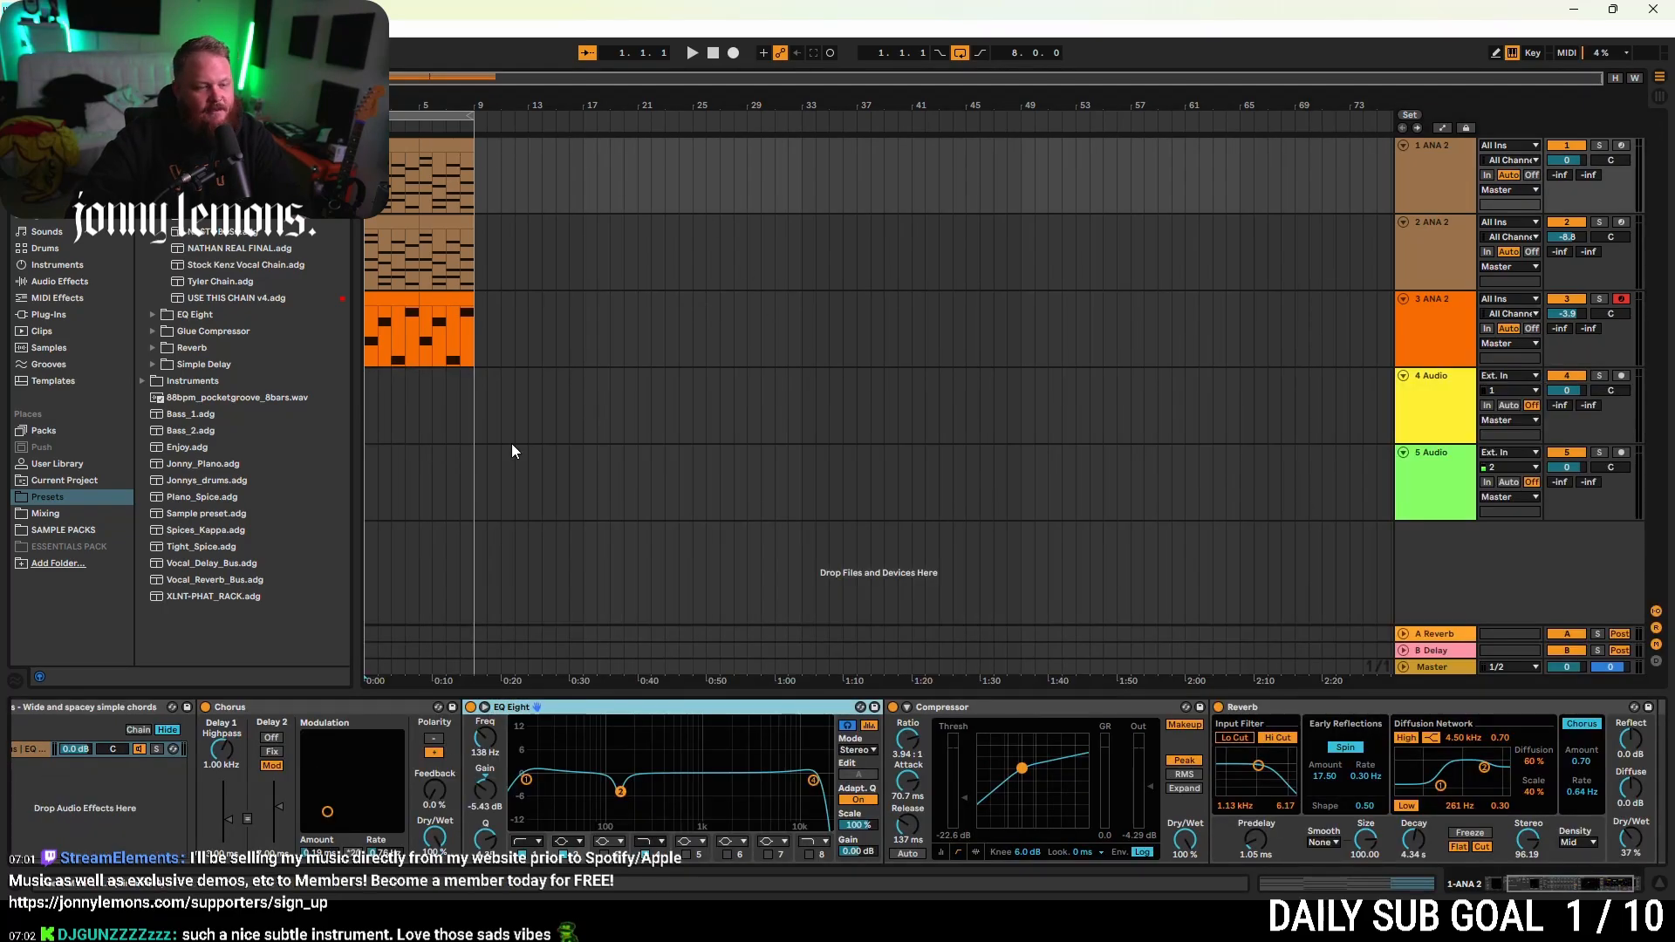
- Play the layered chords and bass together briefly from the start of the arrangement
left_click(368, 272)
key("space")
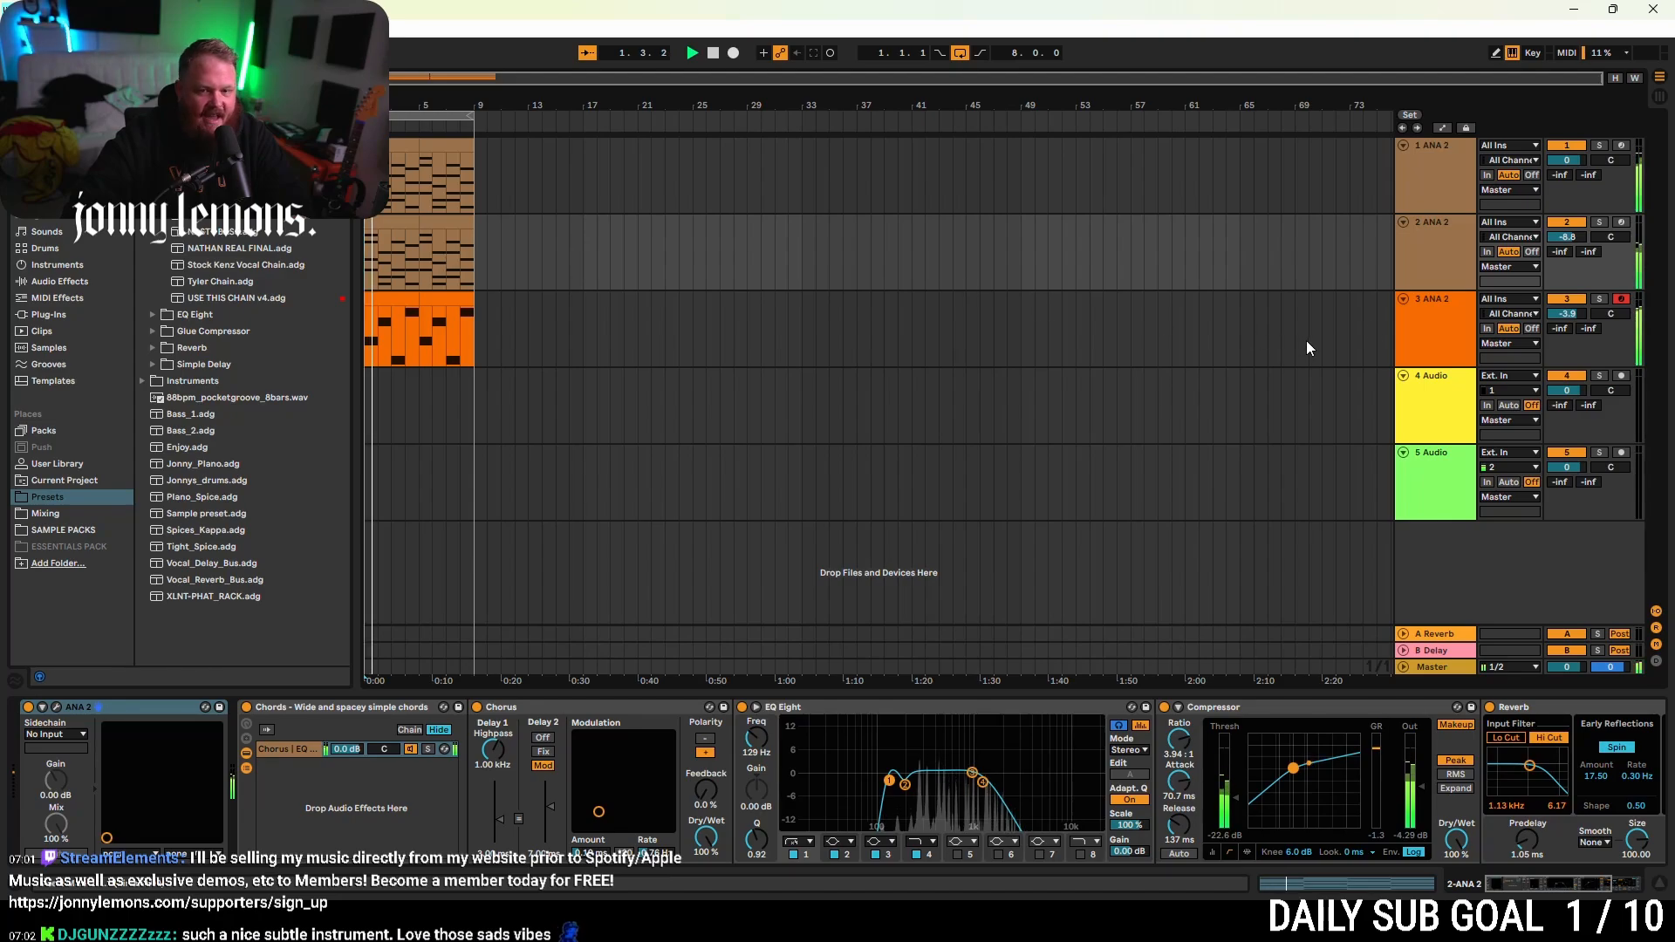
key("space")
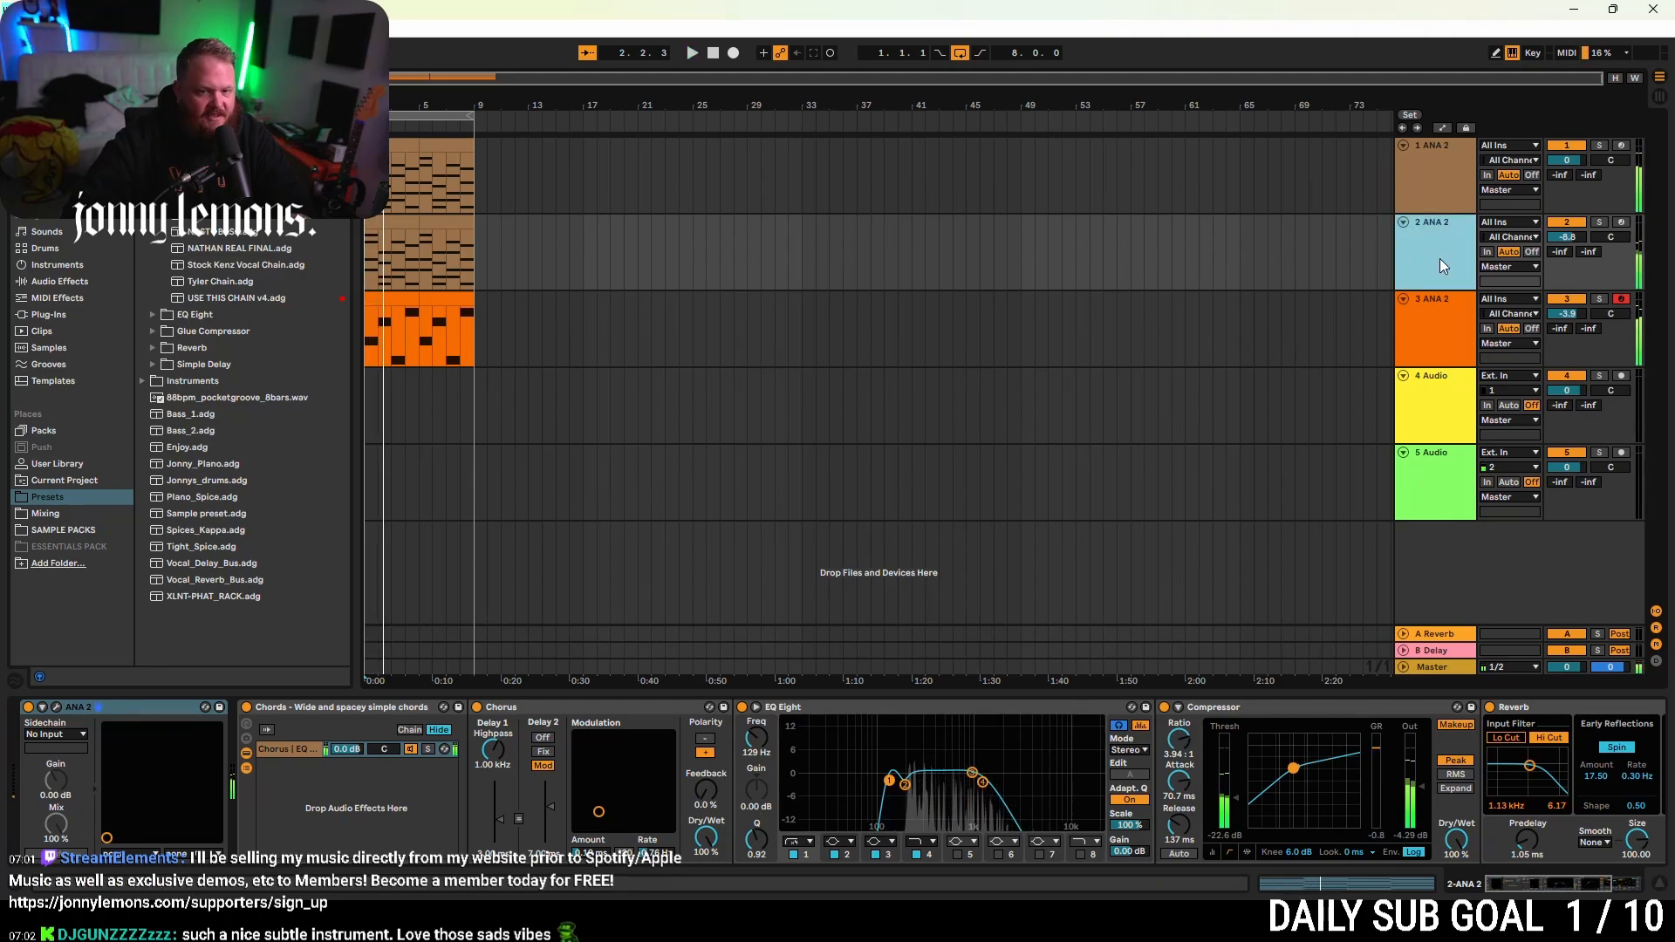
- Duplicate the second ANA 2 track and delete the copy's second clip, keeping only the first four bars
left_click(1403, 267)
key("ctrl+d")
left_click_drag(498, 311, 322, 332)
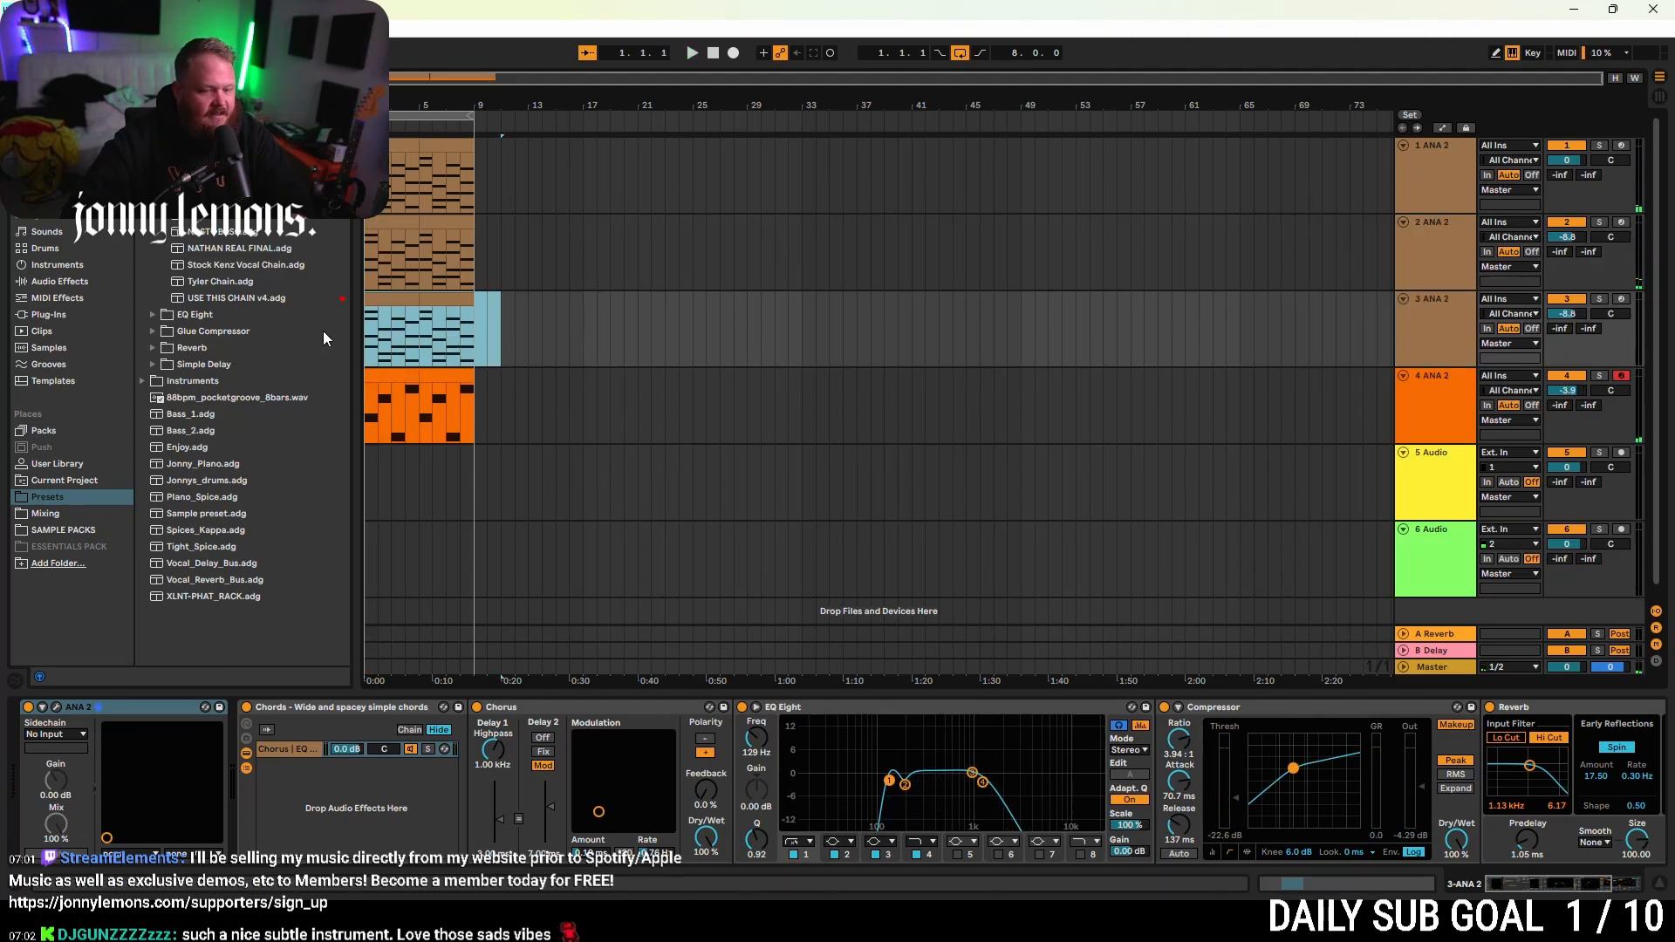
left_click(436, 302)
key("Delete")
- Delete all the chord notes from the duplicated track's remaining four-bar clip
double_click(397, 302)
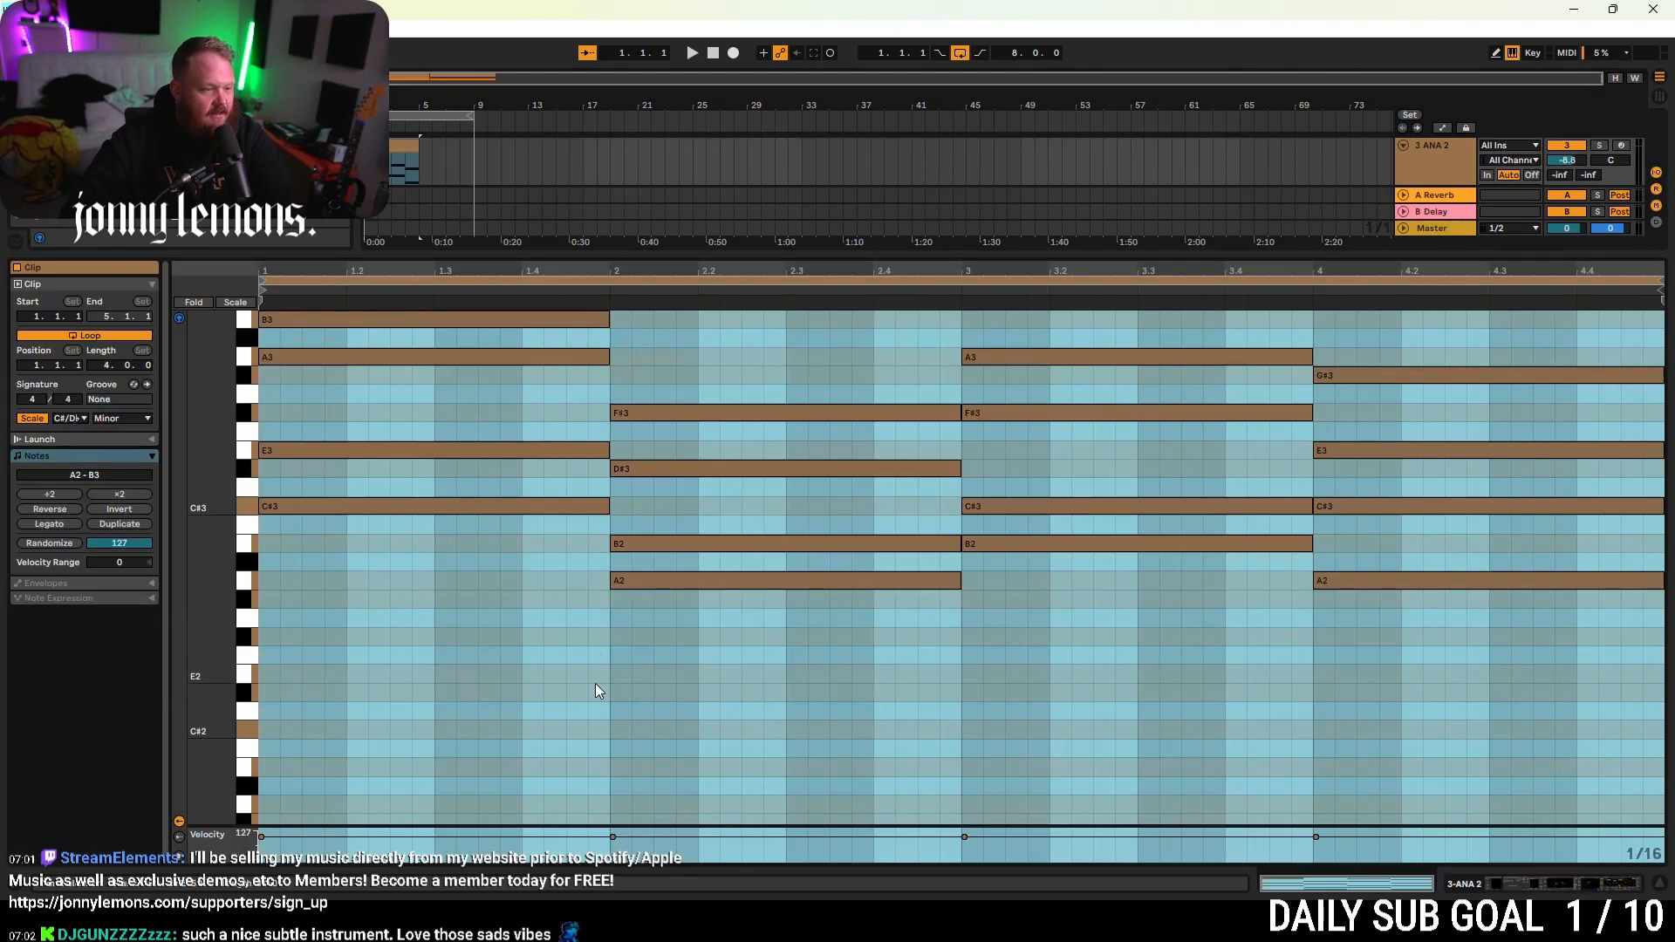
key("ctrl+a")
key("Delete")
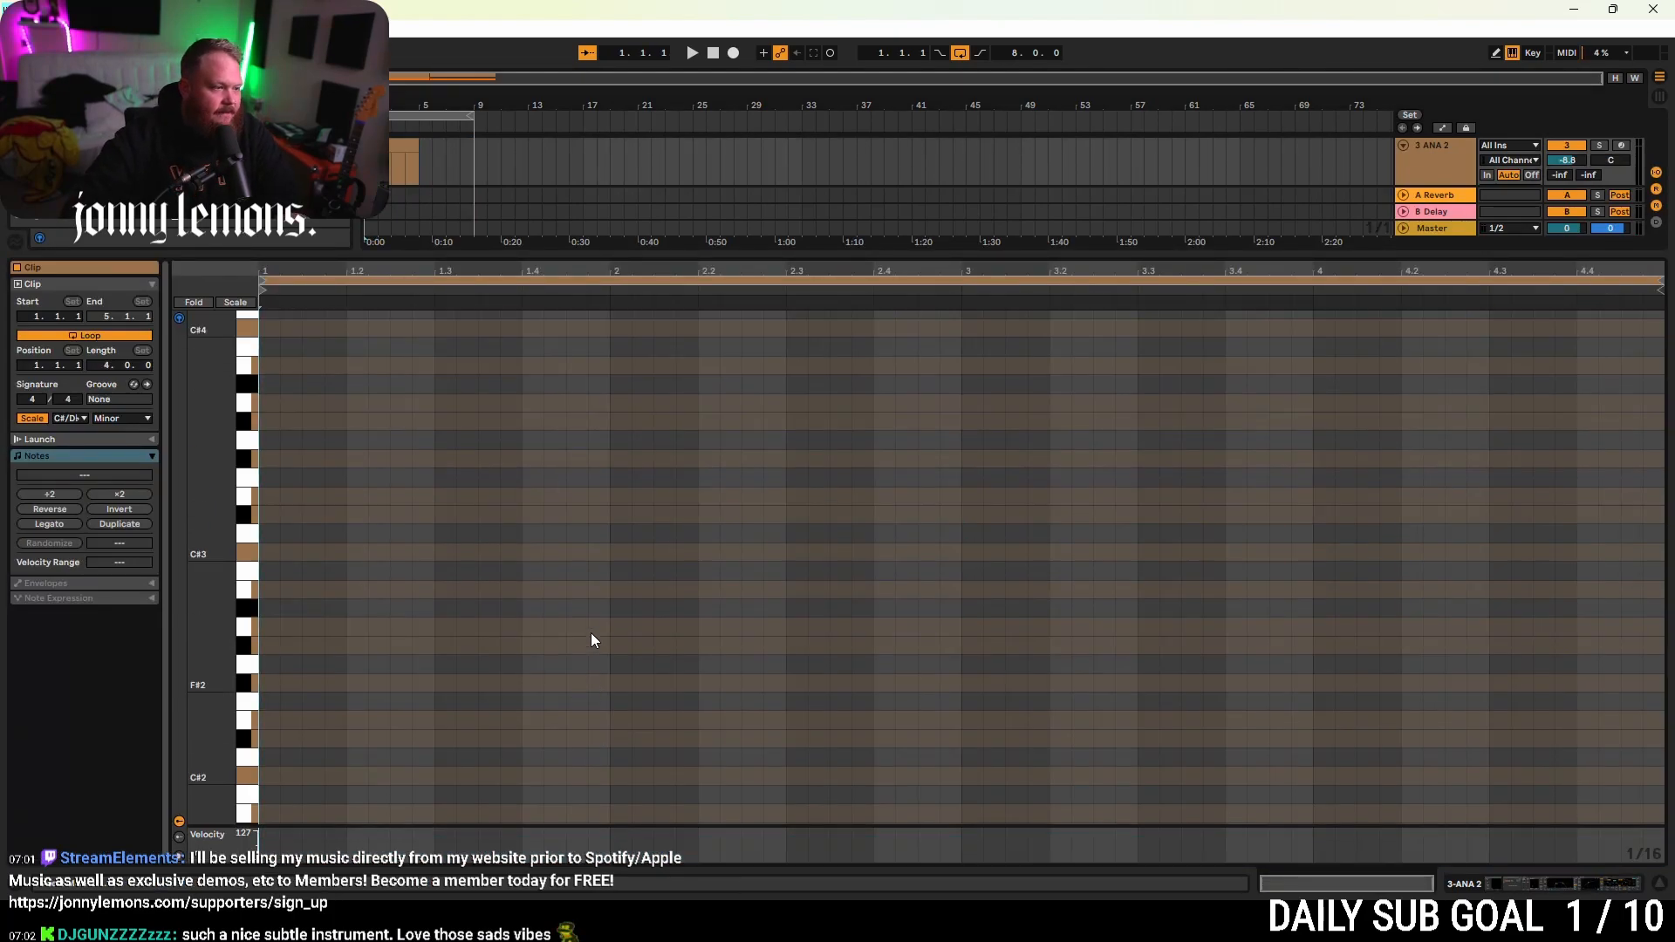
- Shrink the clip editor, play briefly from the start and show the duplicated ANA 2 track's device chain
scroll(591, 635, "up", 2)
left_click_drag(1451, 254, 1448, 488)
scroll(1389, 307, "up", 2)
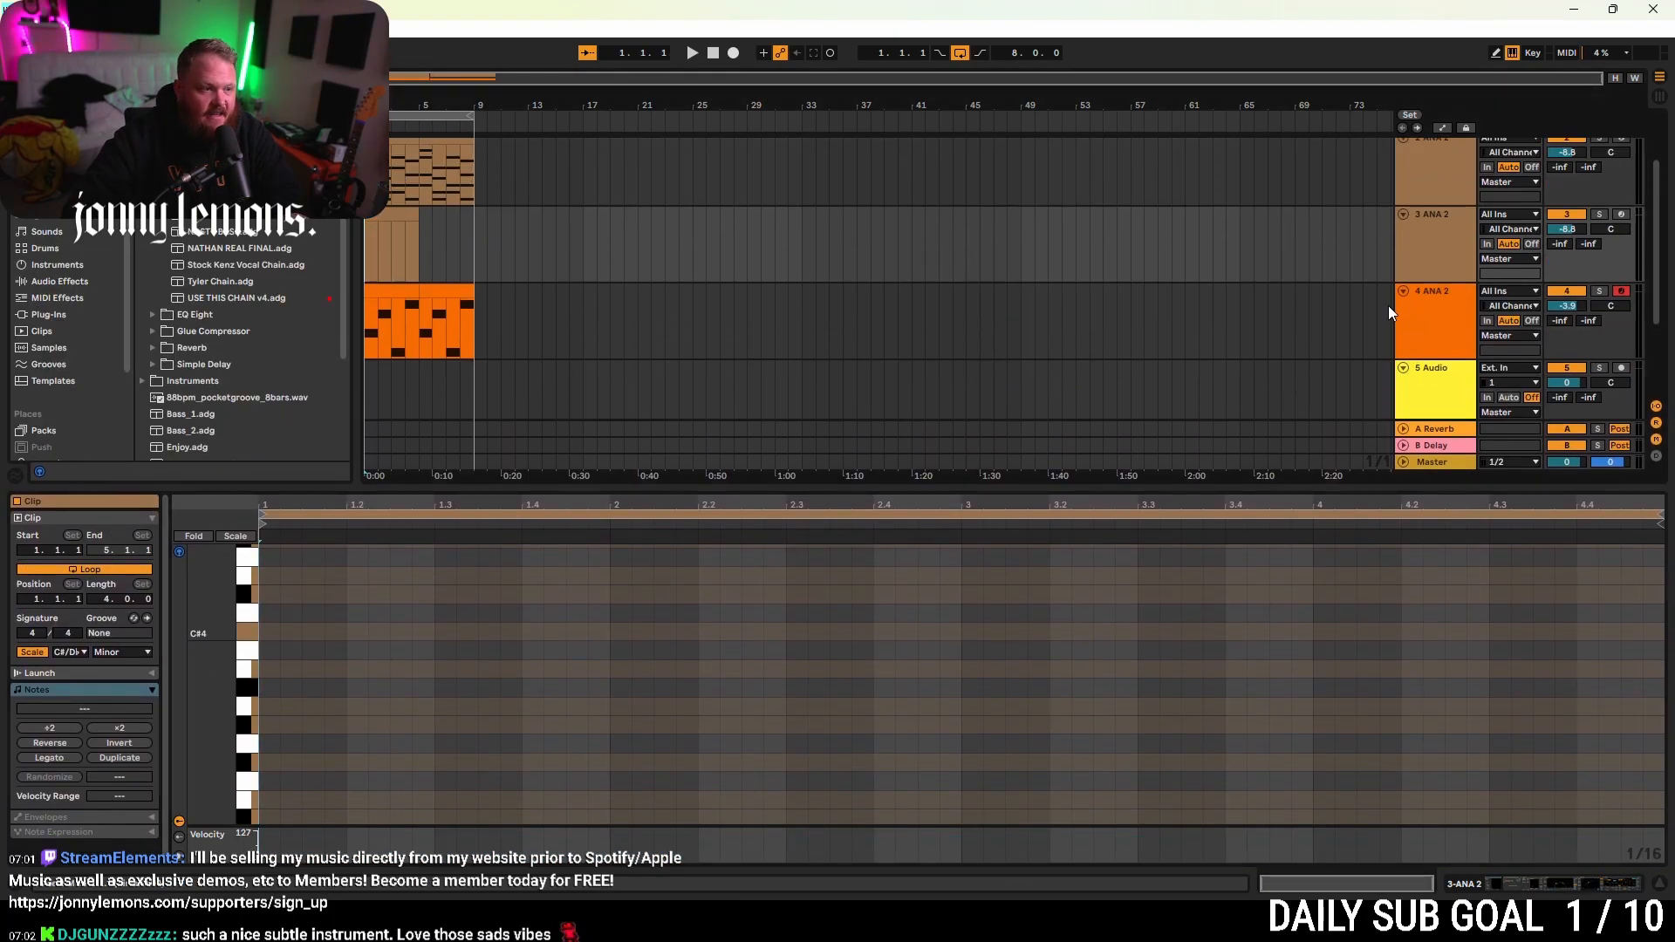
key("space")
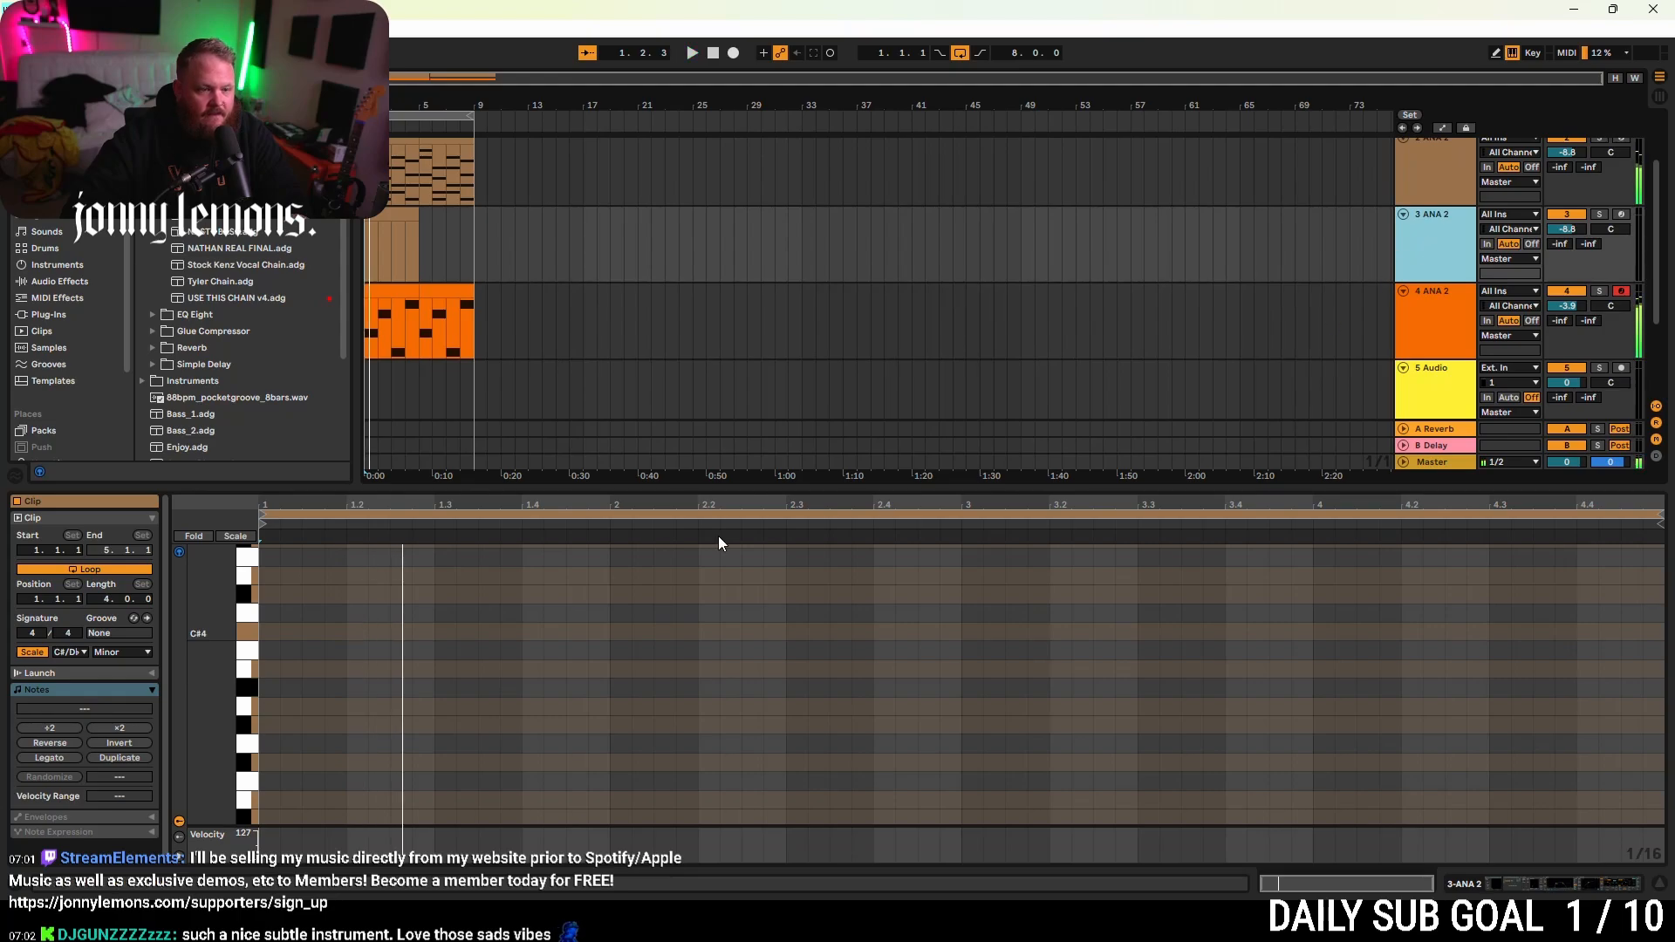
double_click(1439, 249)
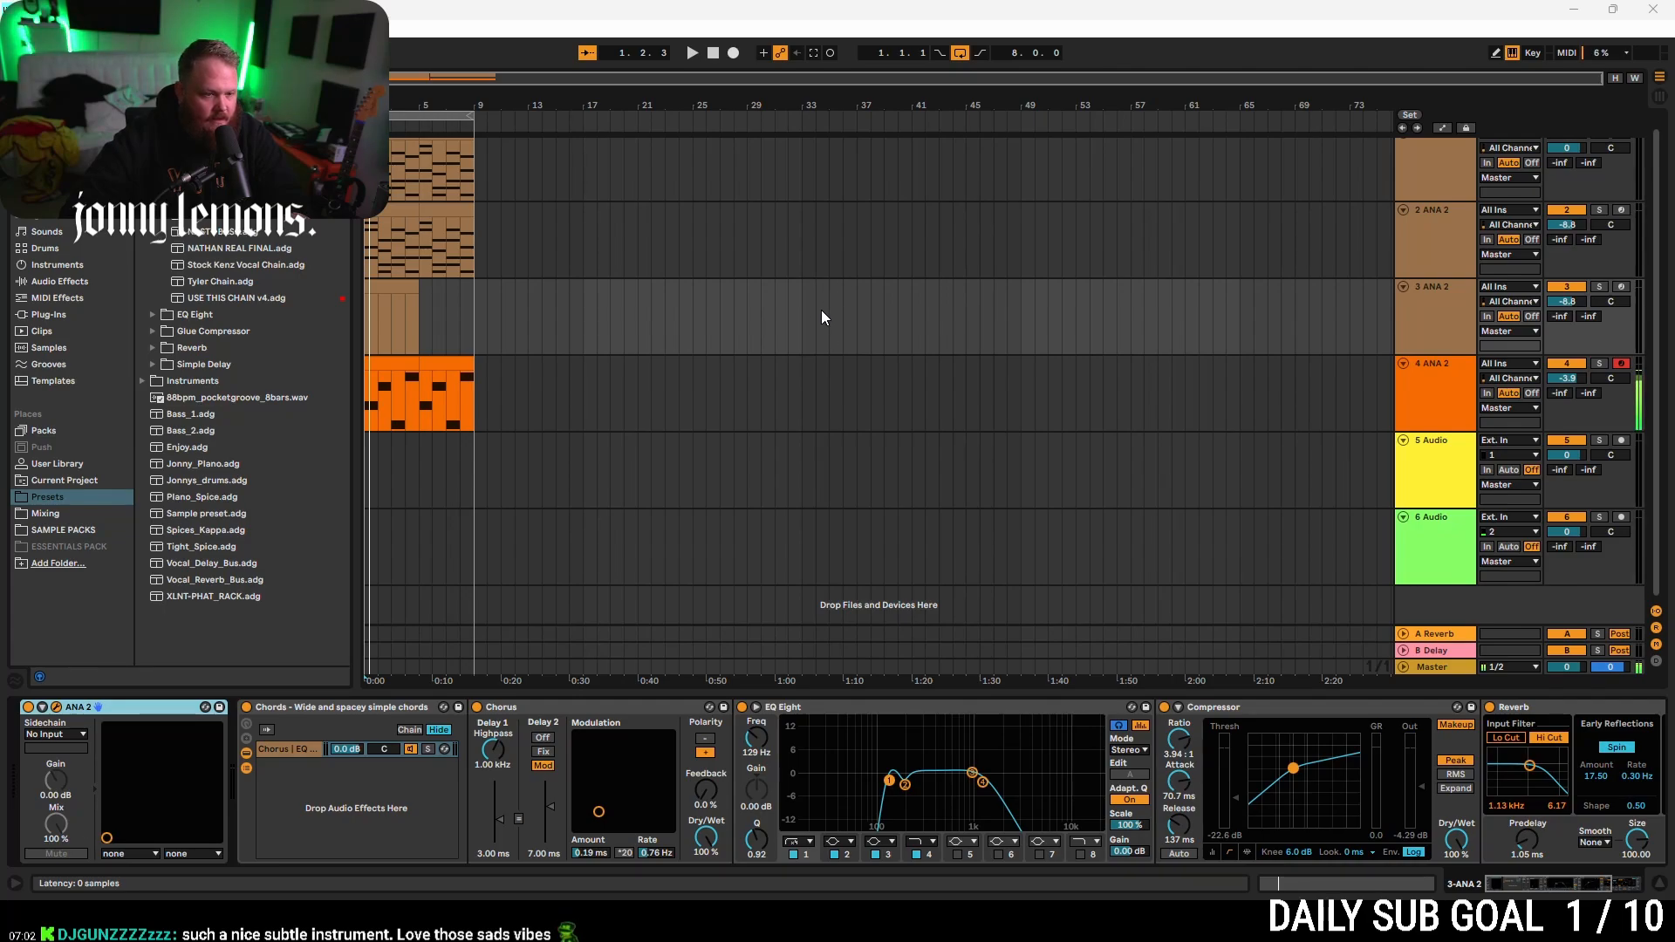
- Arm the duplicated third ANA 2 track, raise the computer keyboard octave to C3–D4 and play the arrangement
left_click(1622, 287)
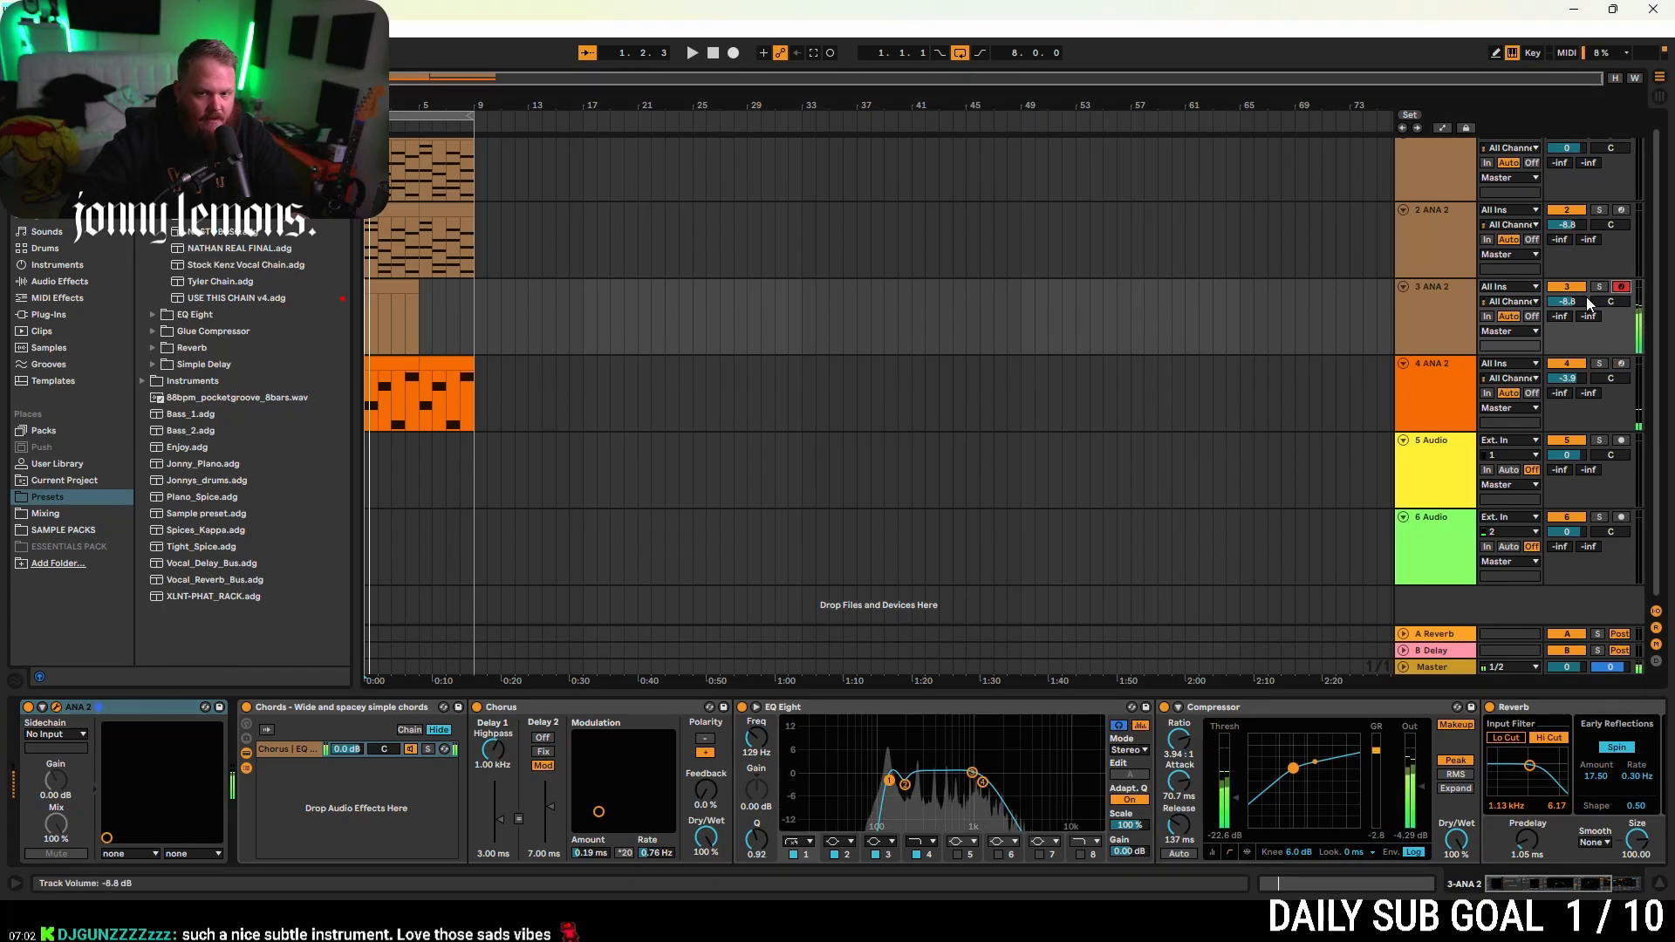
key("x")
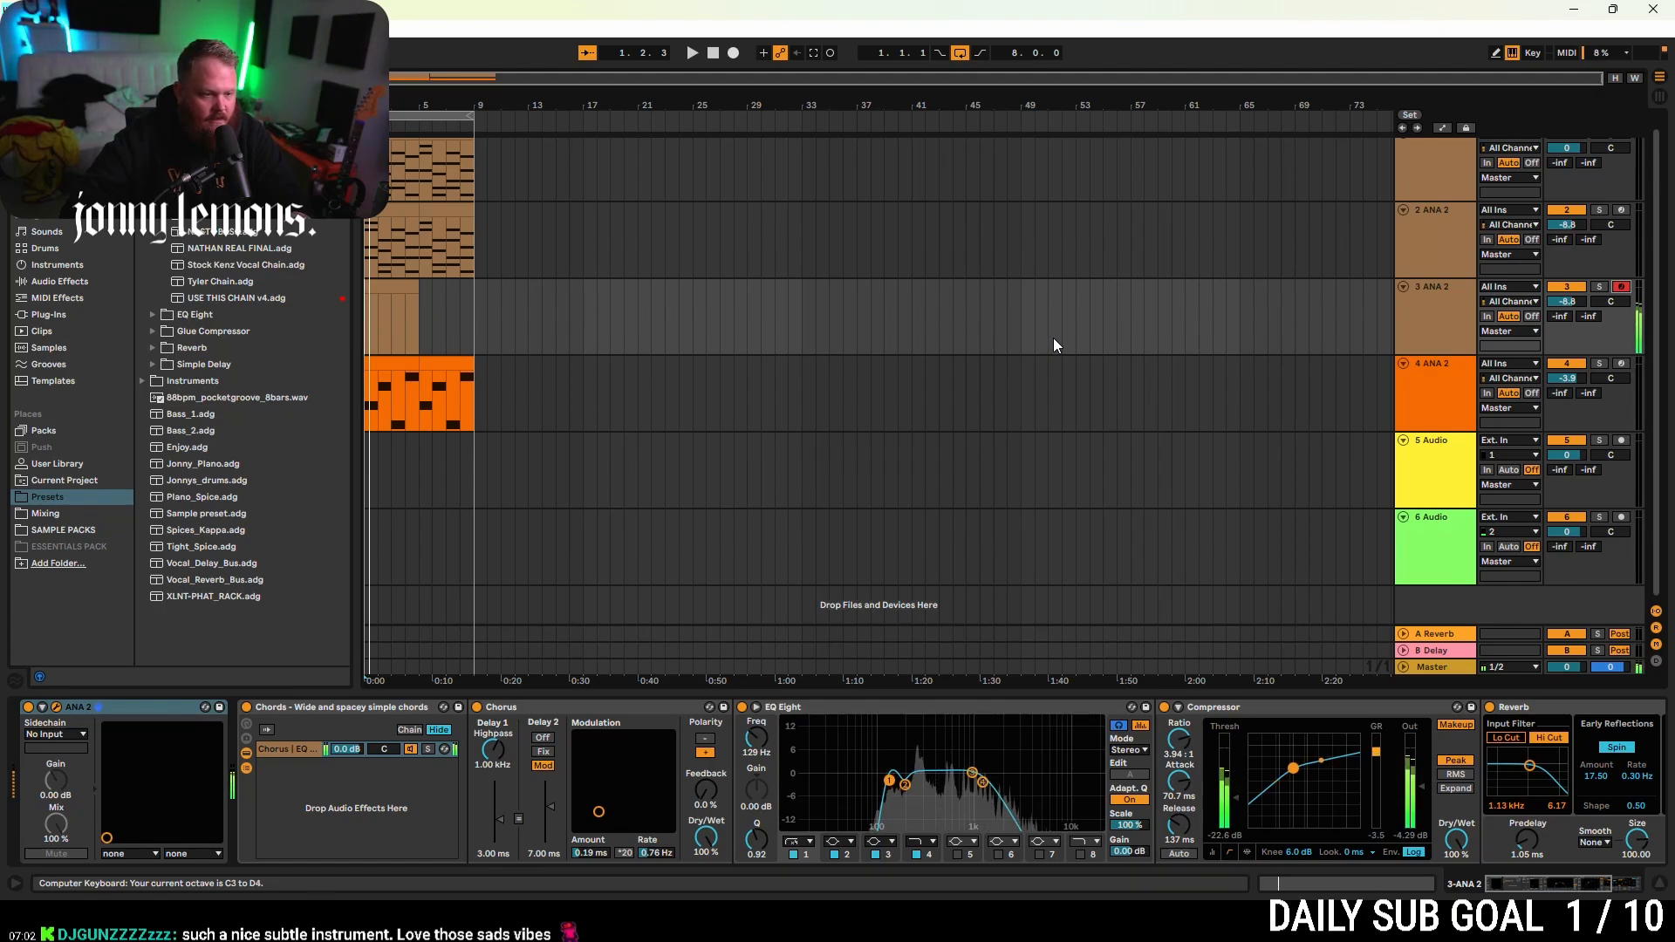
key("space")
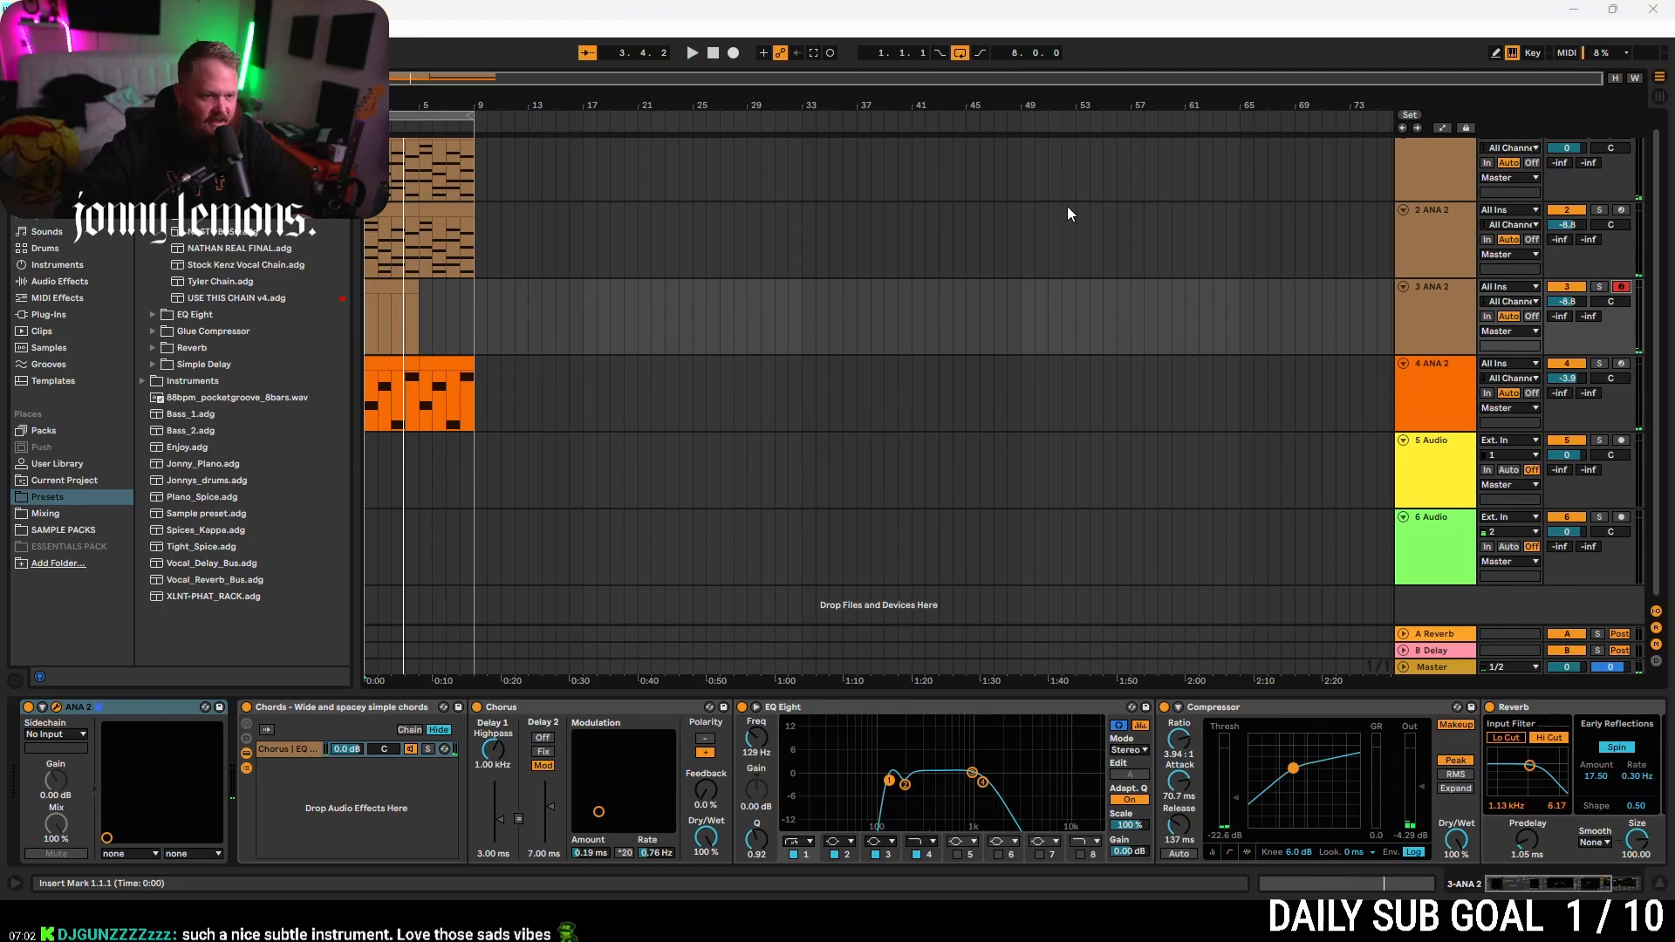
- Open the empty four-bar clip on the third ANA 2 track in an enlarged note editor and audition C#3 and C#4
double_click(414, 316)
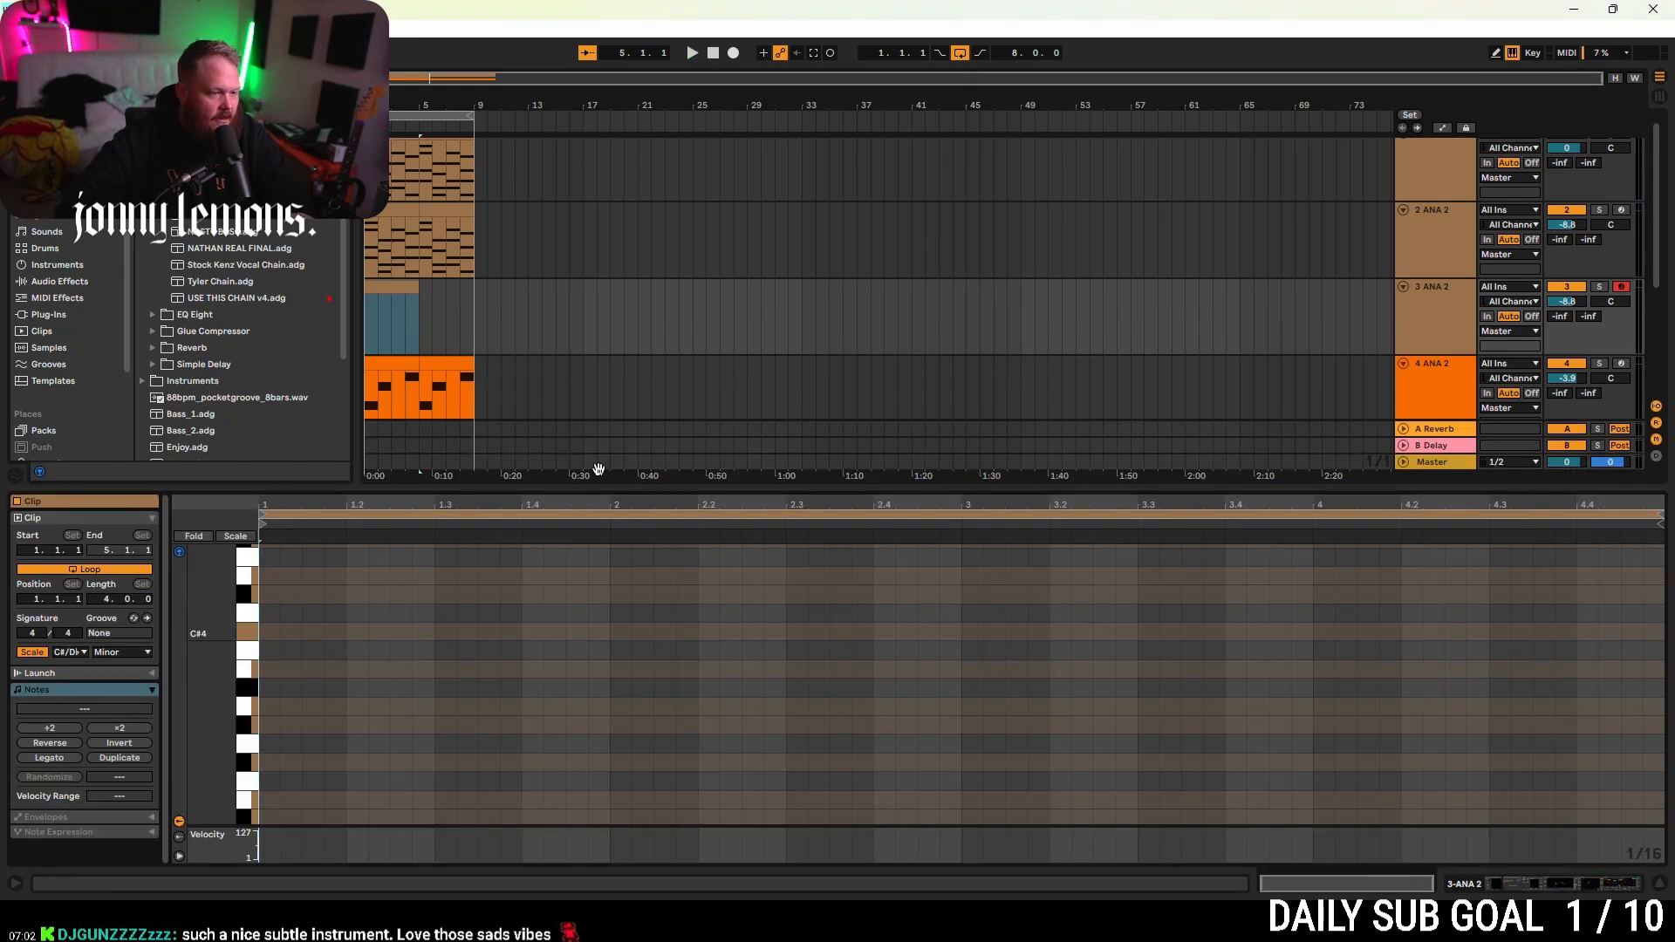
left_click_drag(609, 486, 646, 363)
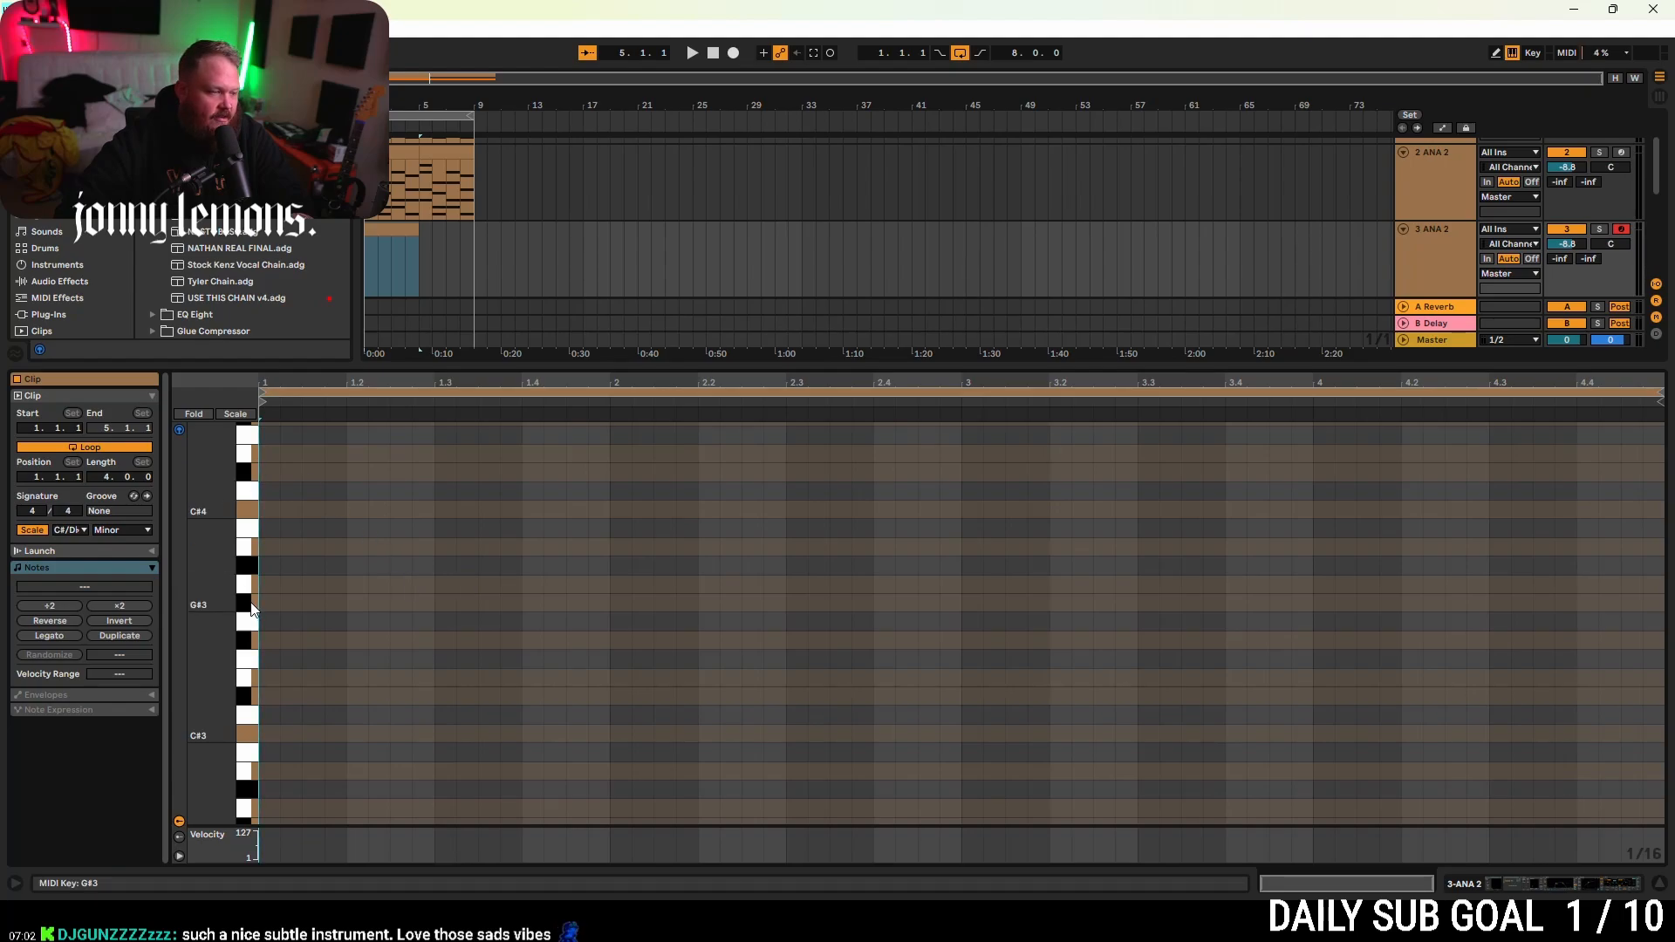
scroll(315, 652, "down", 1)
scroll(310, 647, "down", 1)
left_click(243, 688)
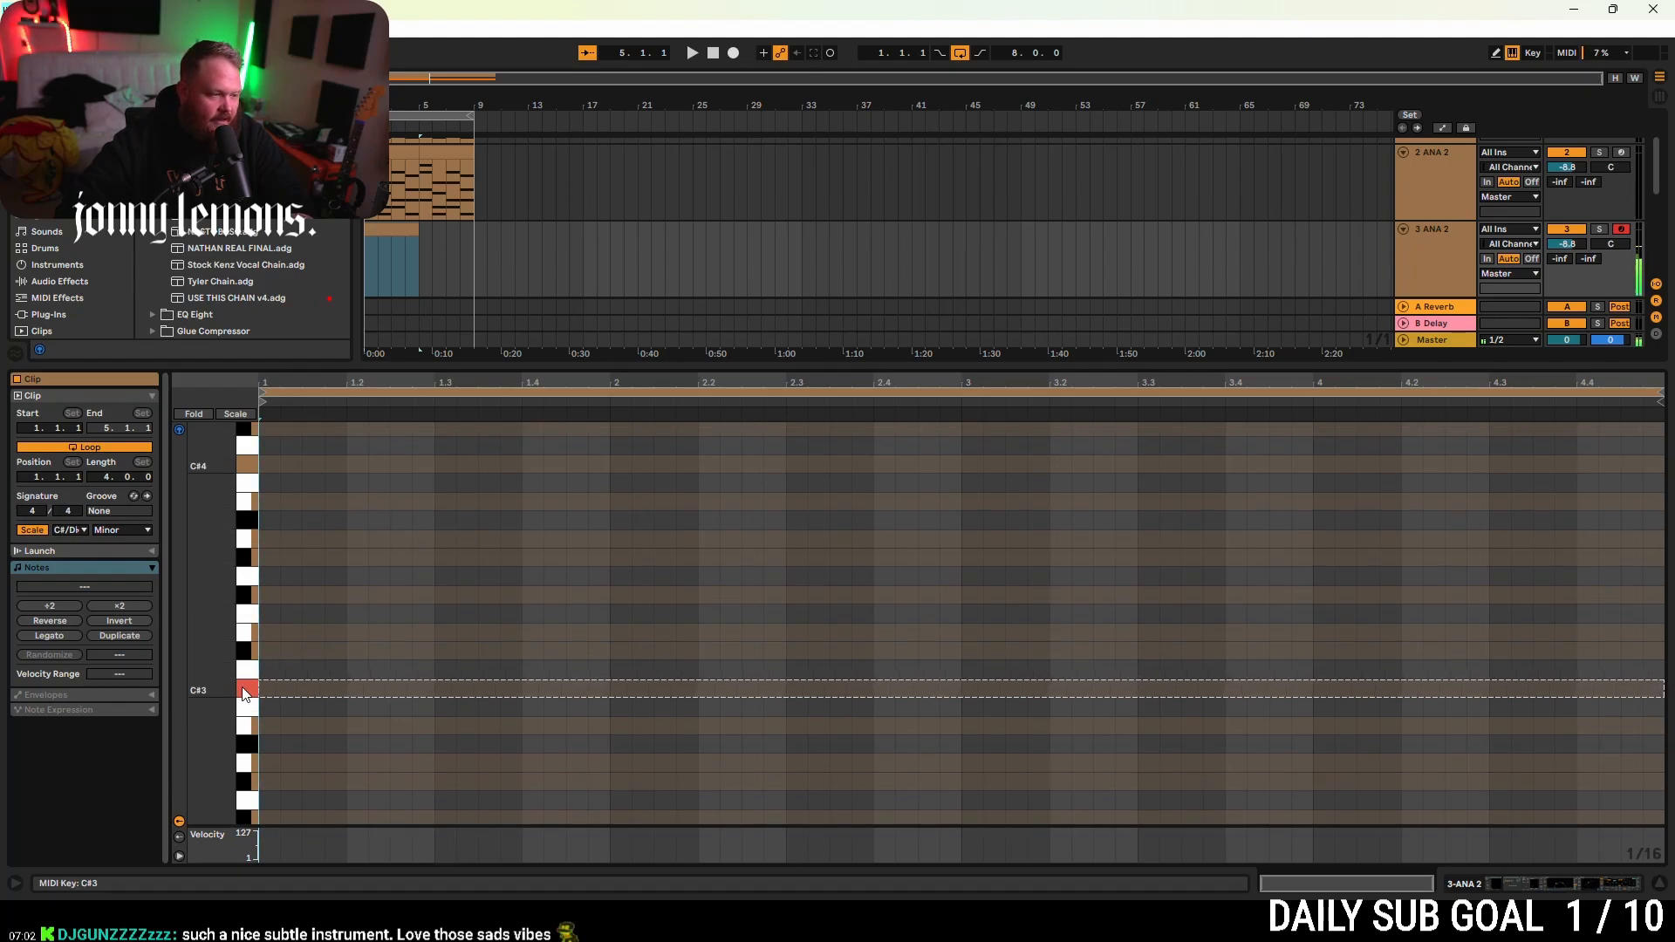
left_click(240, 464)
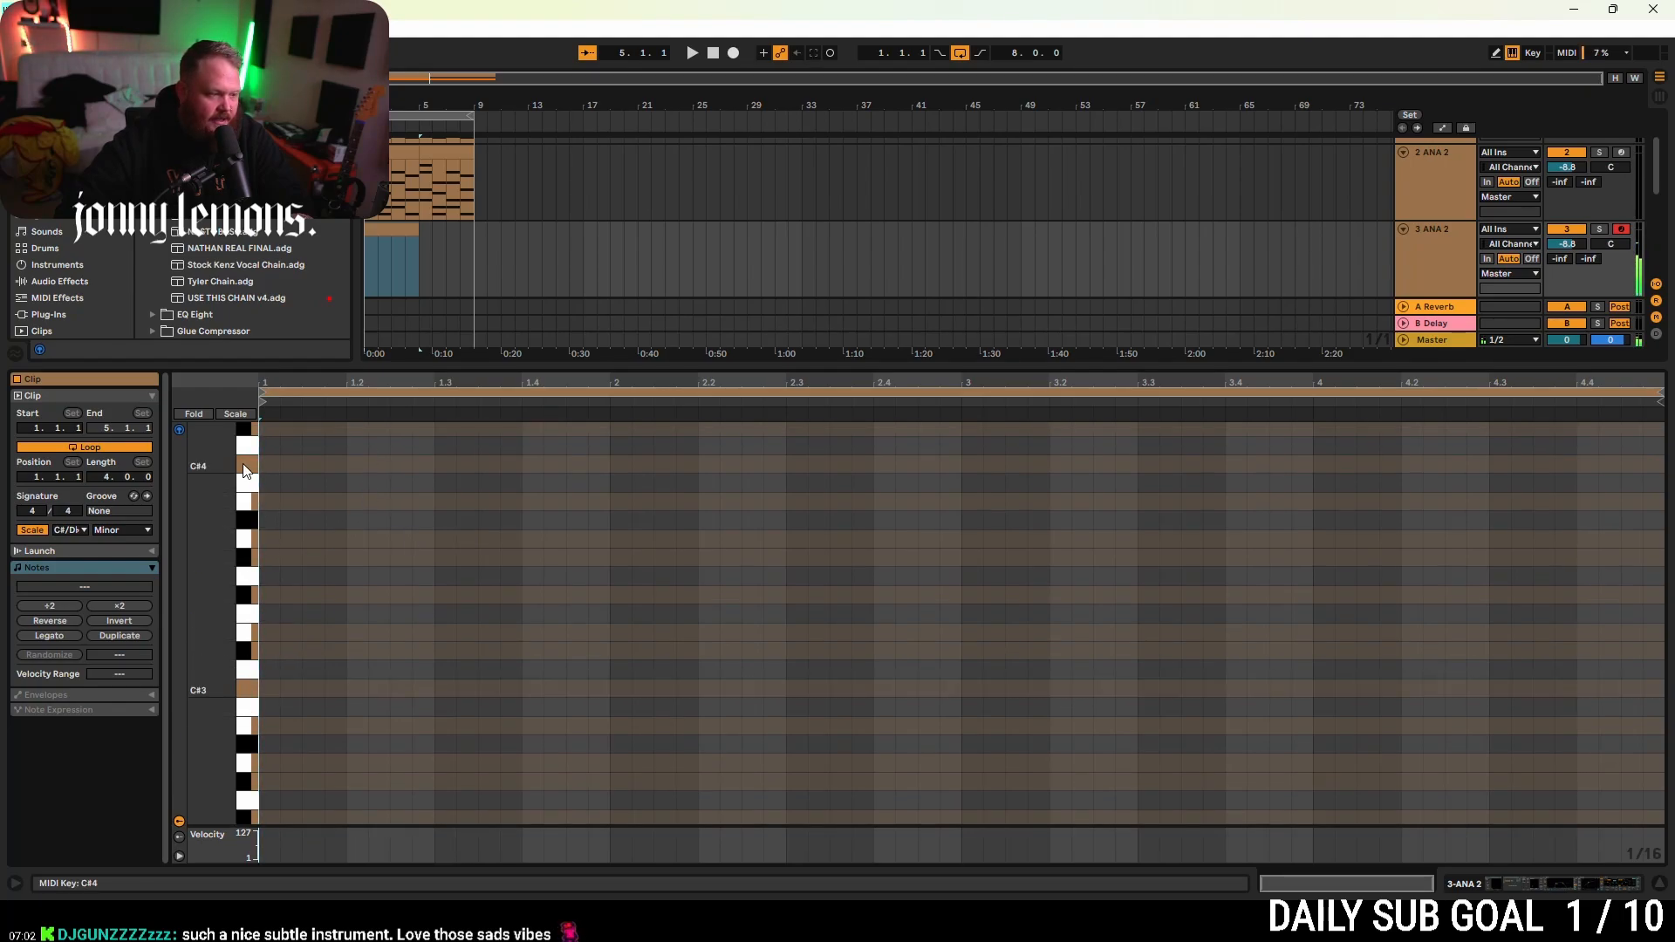
left_click(244, 685)
- Enter a one-beat C#3 at bar 1, followed by eighth notes E3, G#3 and F#3, and play the phrase
double_click(275, 689)
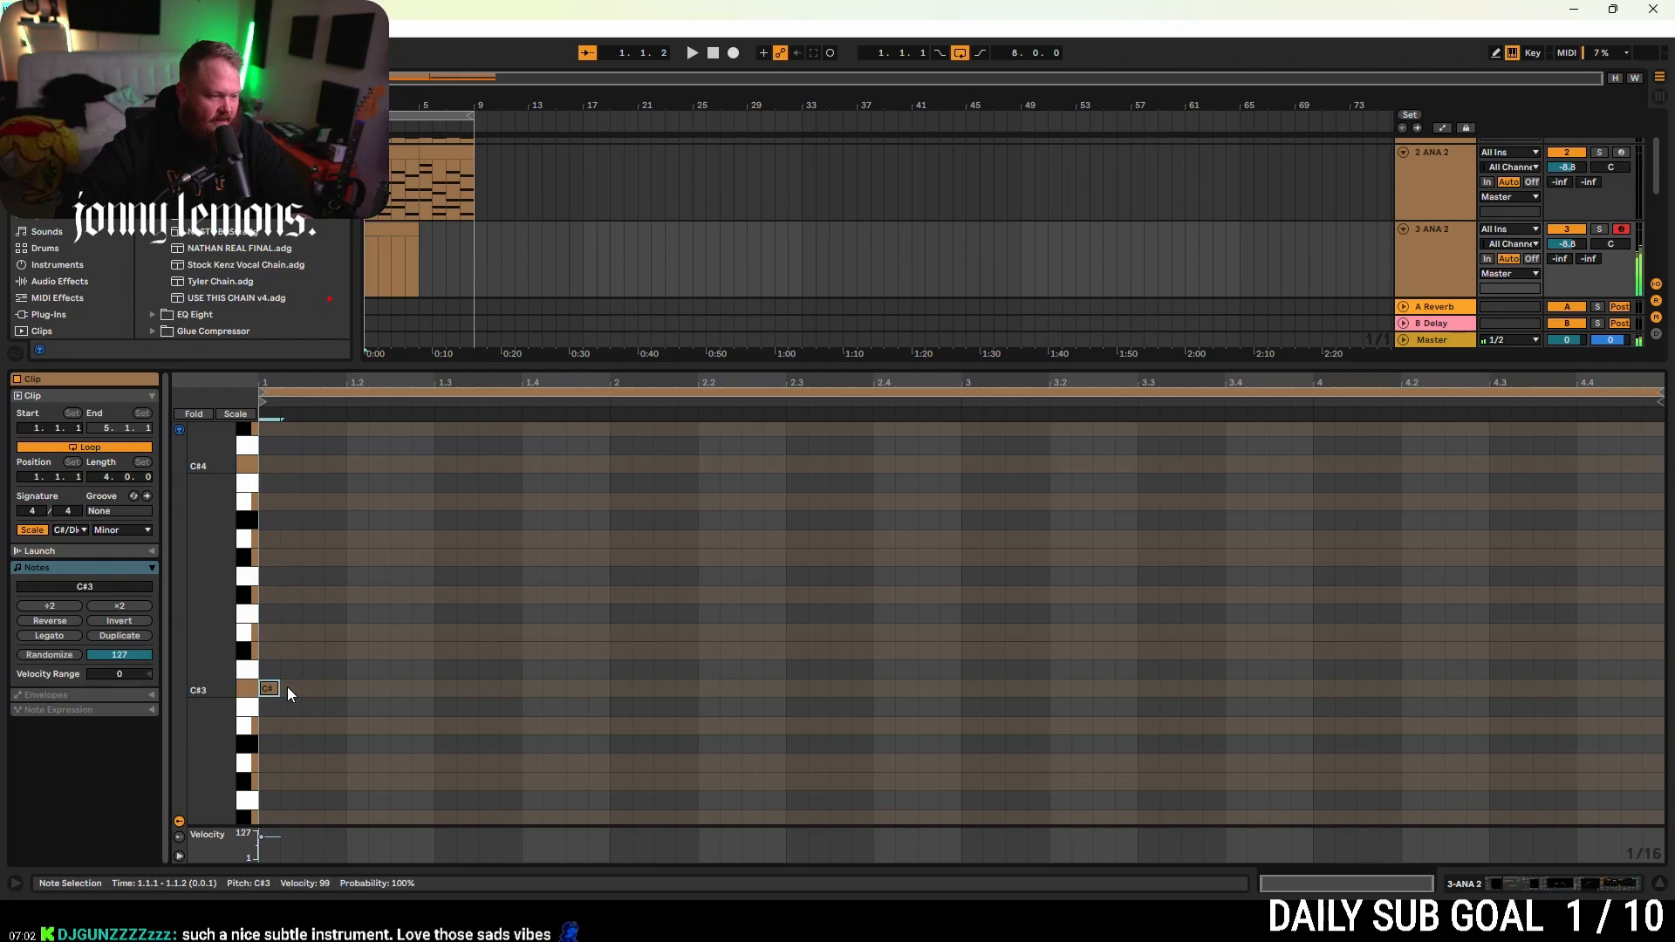
left_click_drag(290, 688, 373, 633)
left_click(361, 652)
double_click(364, 651)
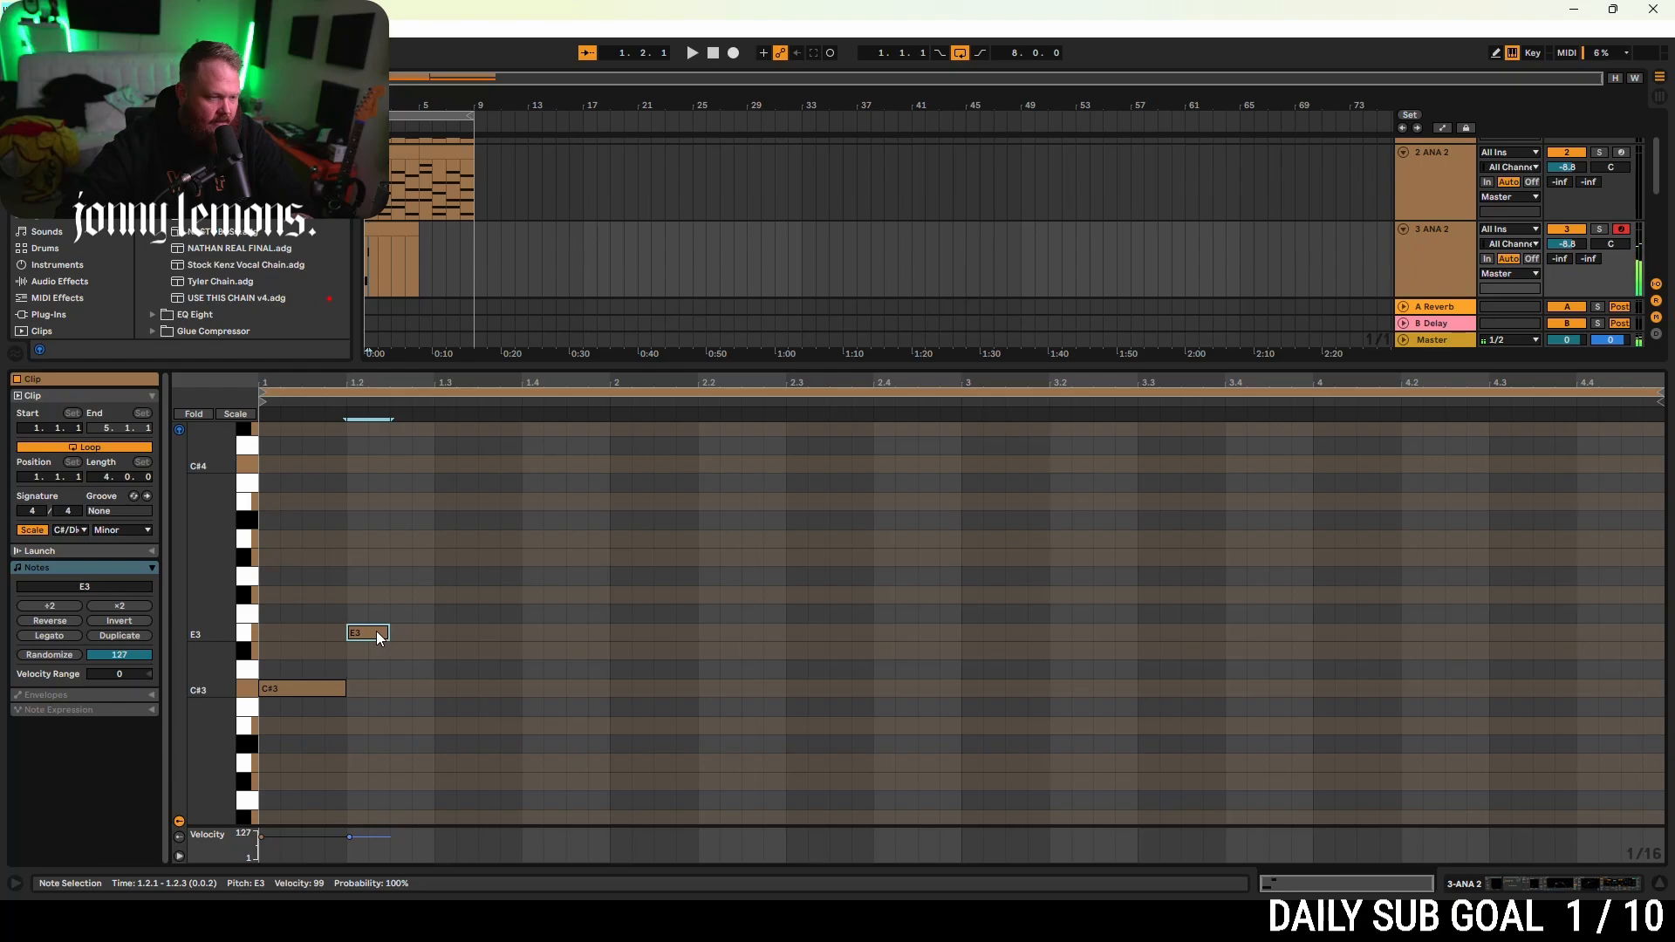
double_click(411, 595)
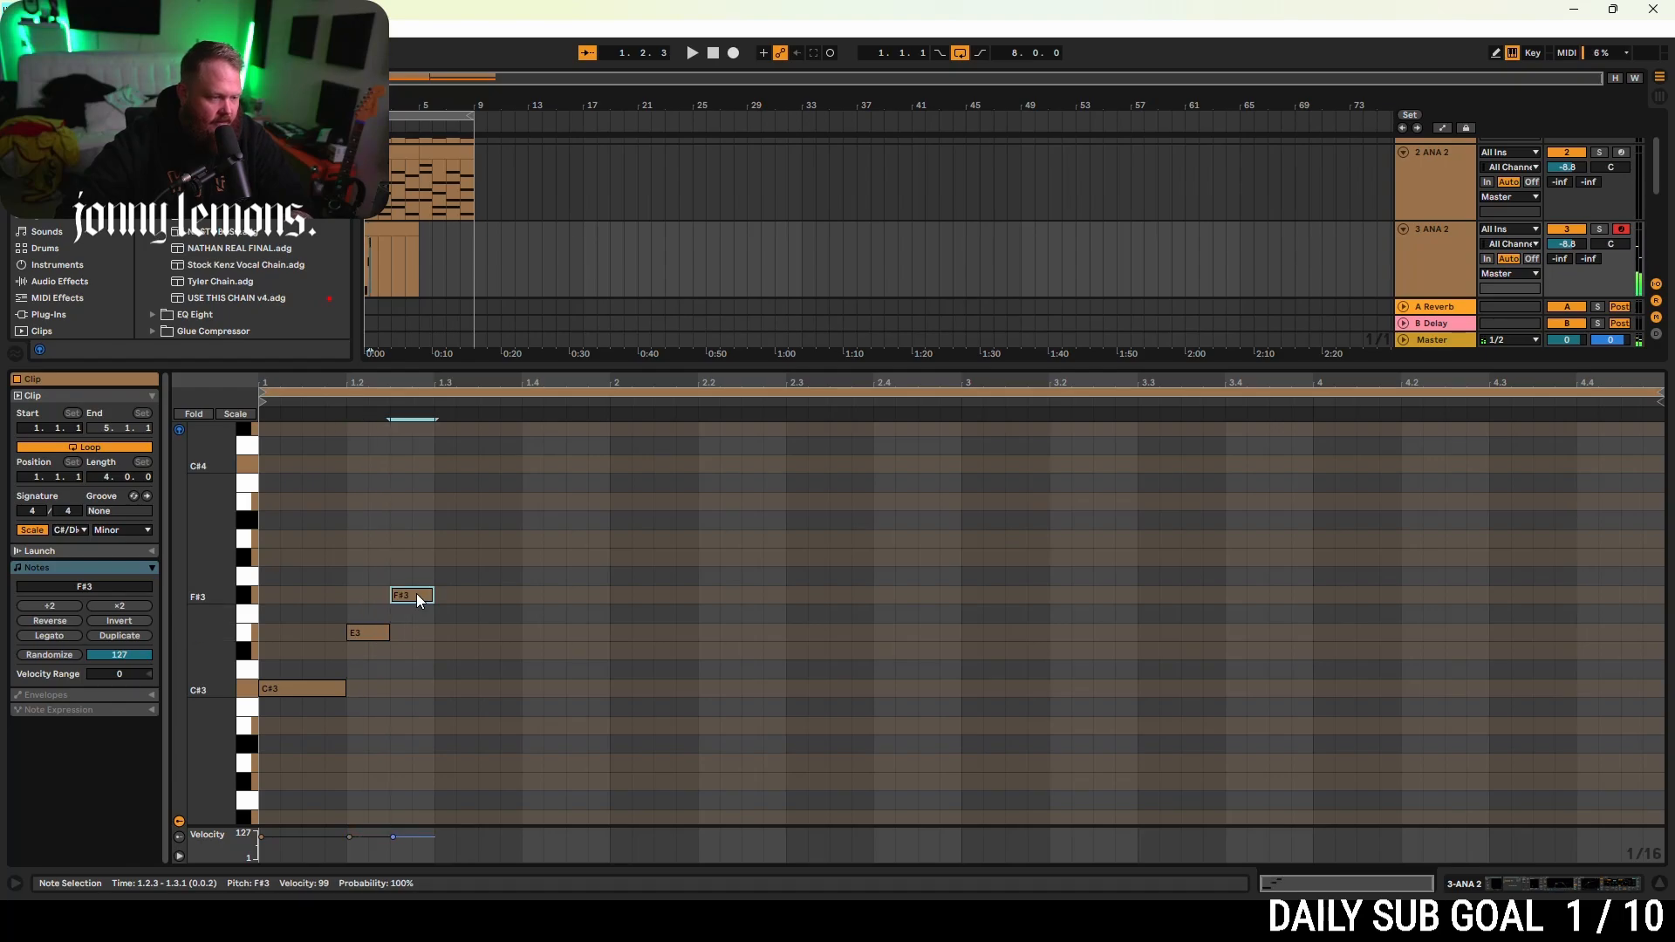
left_click_drag(416, 595, 465, 592)
key("space")
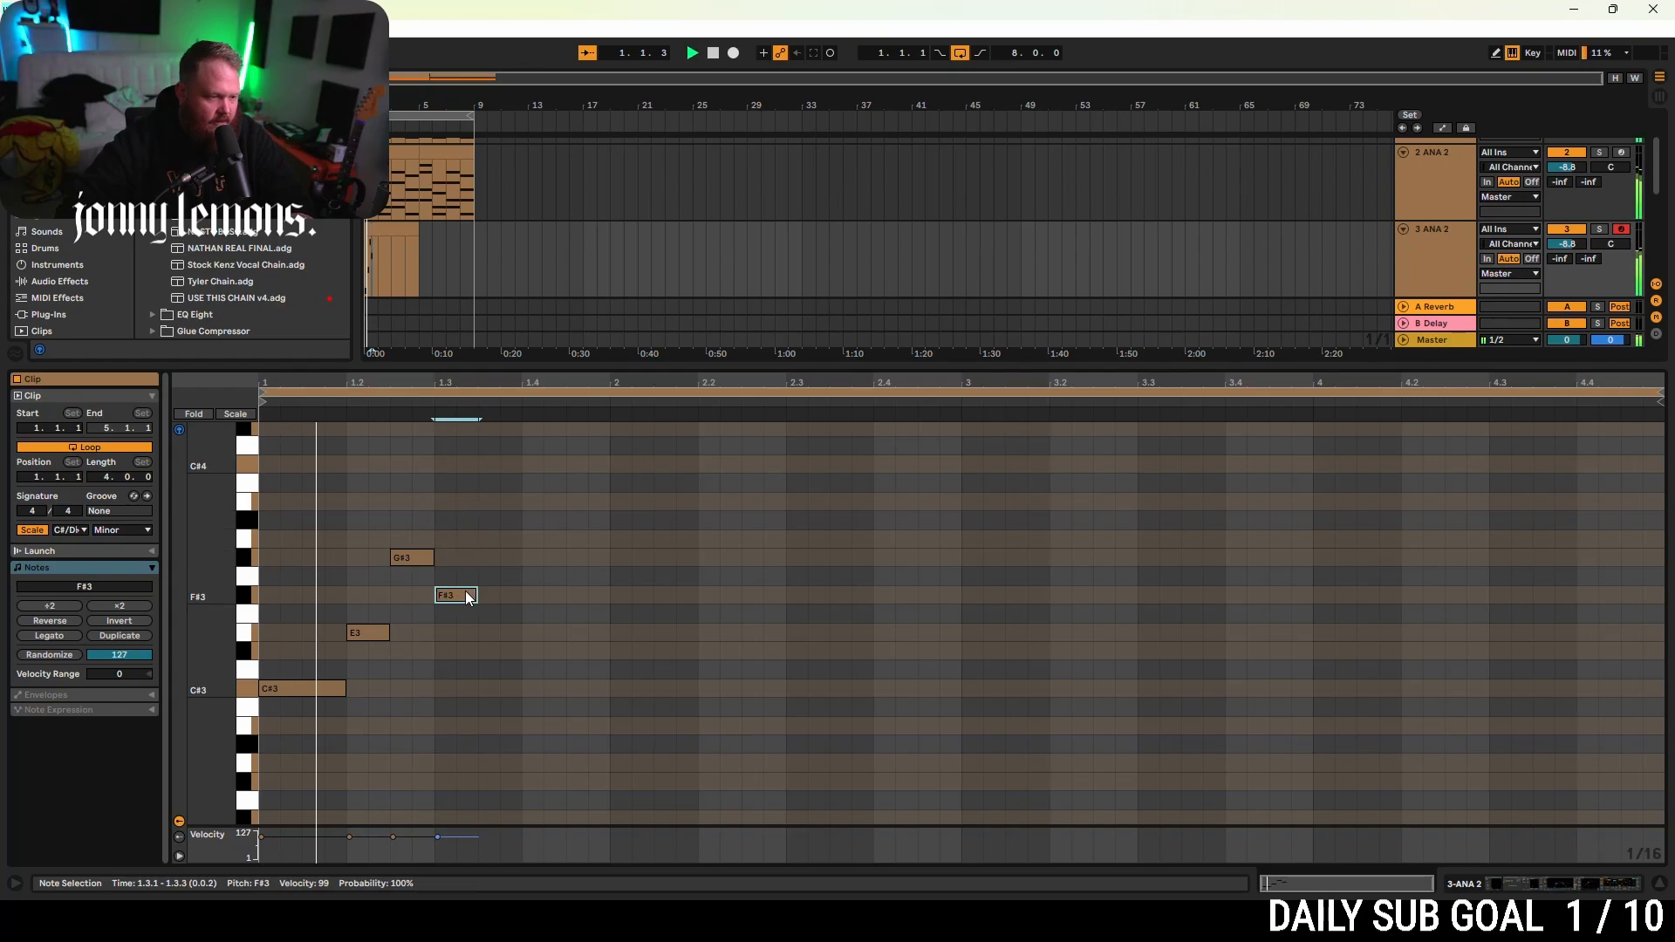
key("space")
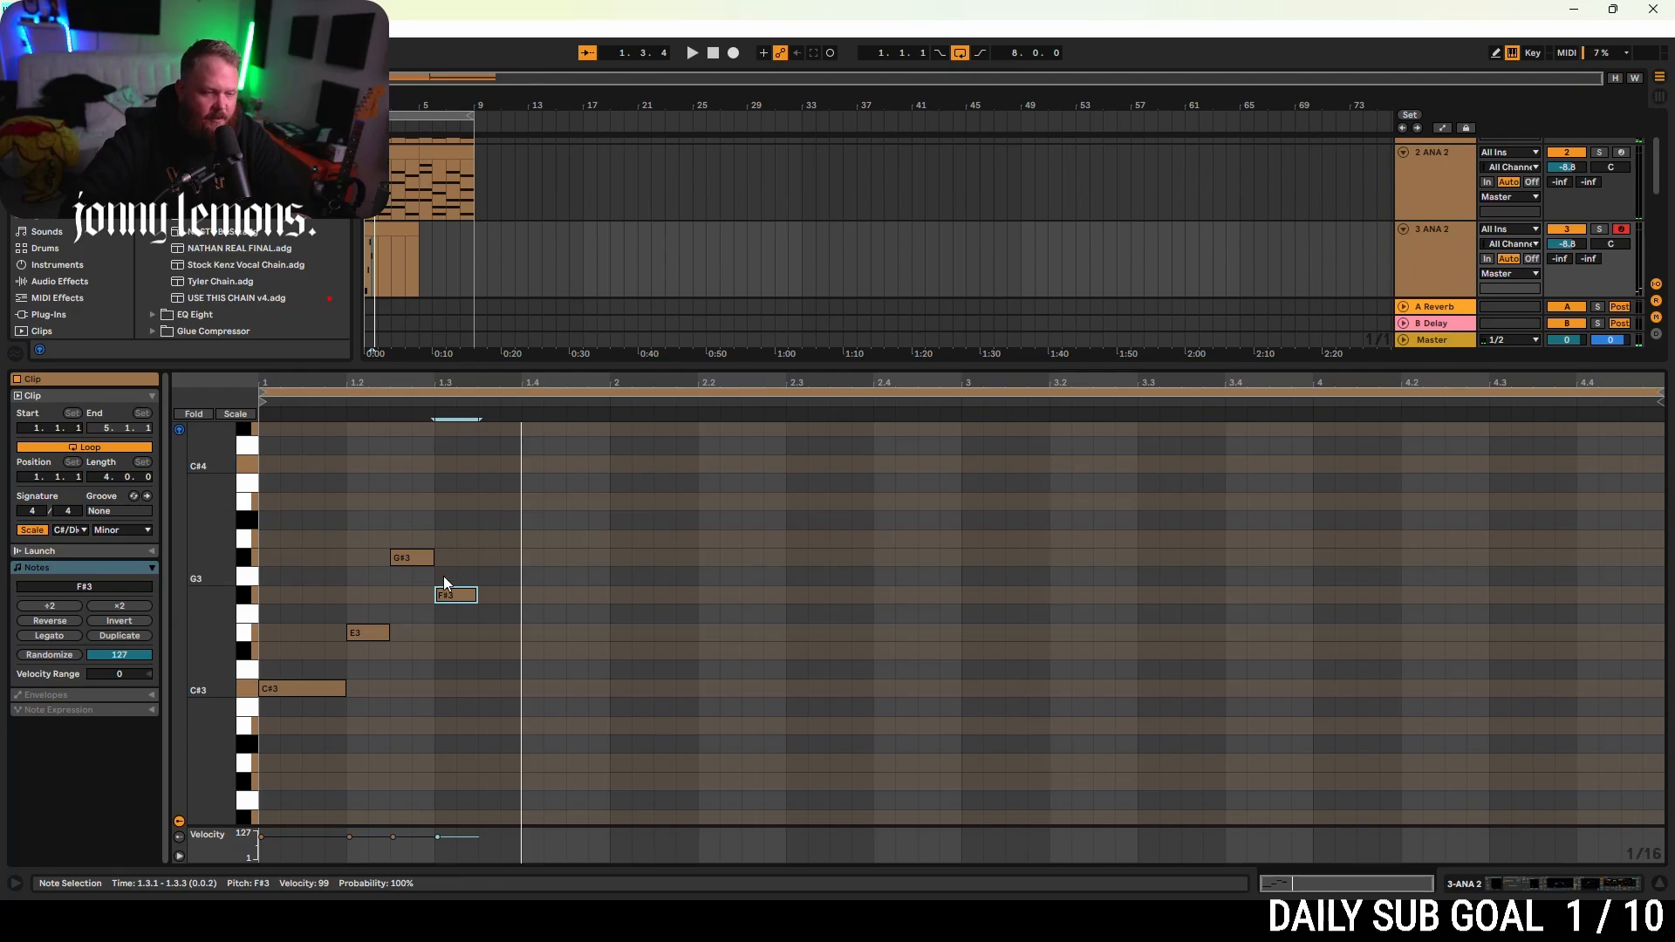
key("space")
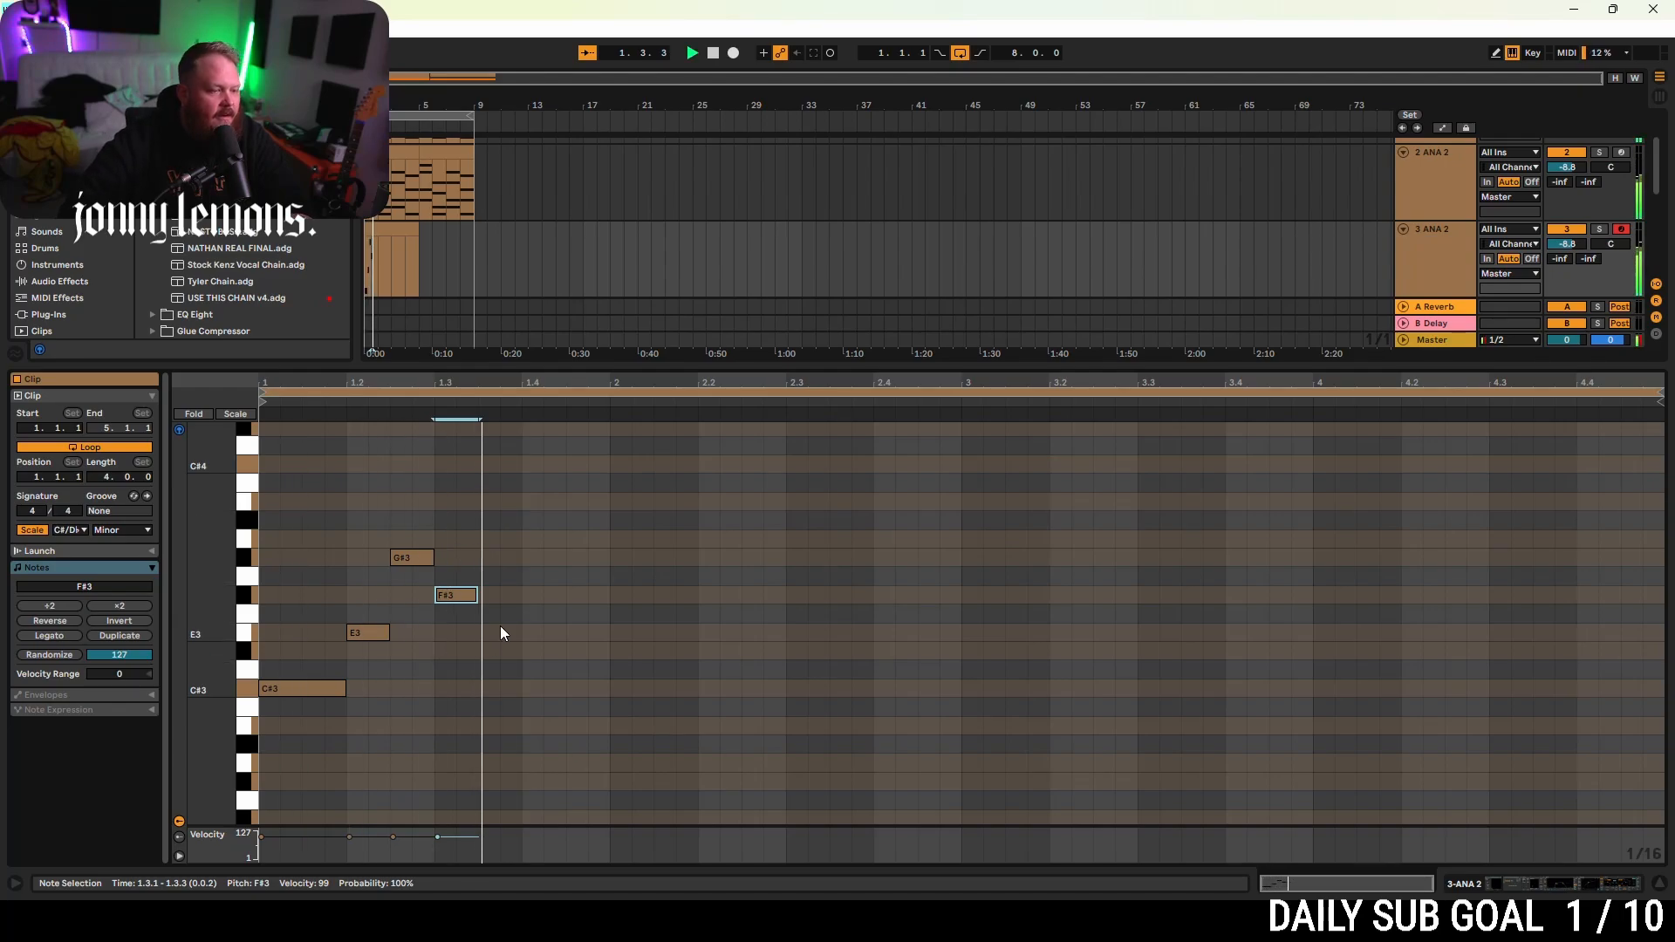
key("space")
- Lengthen the F#3 to 1.4.3 and add a D#3 from there to 2.3, checking the phrase with playback
left_click_drag(476, 595, 608, 651)
key("space")
key("space")
left_click(572, 609)
double_click(573, 630)
left_click(436, 595)
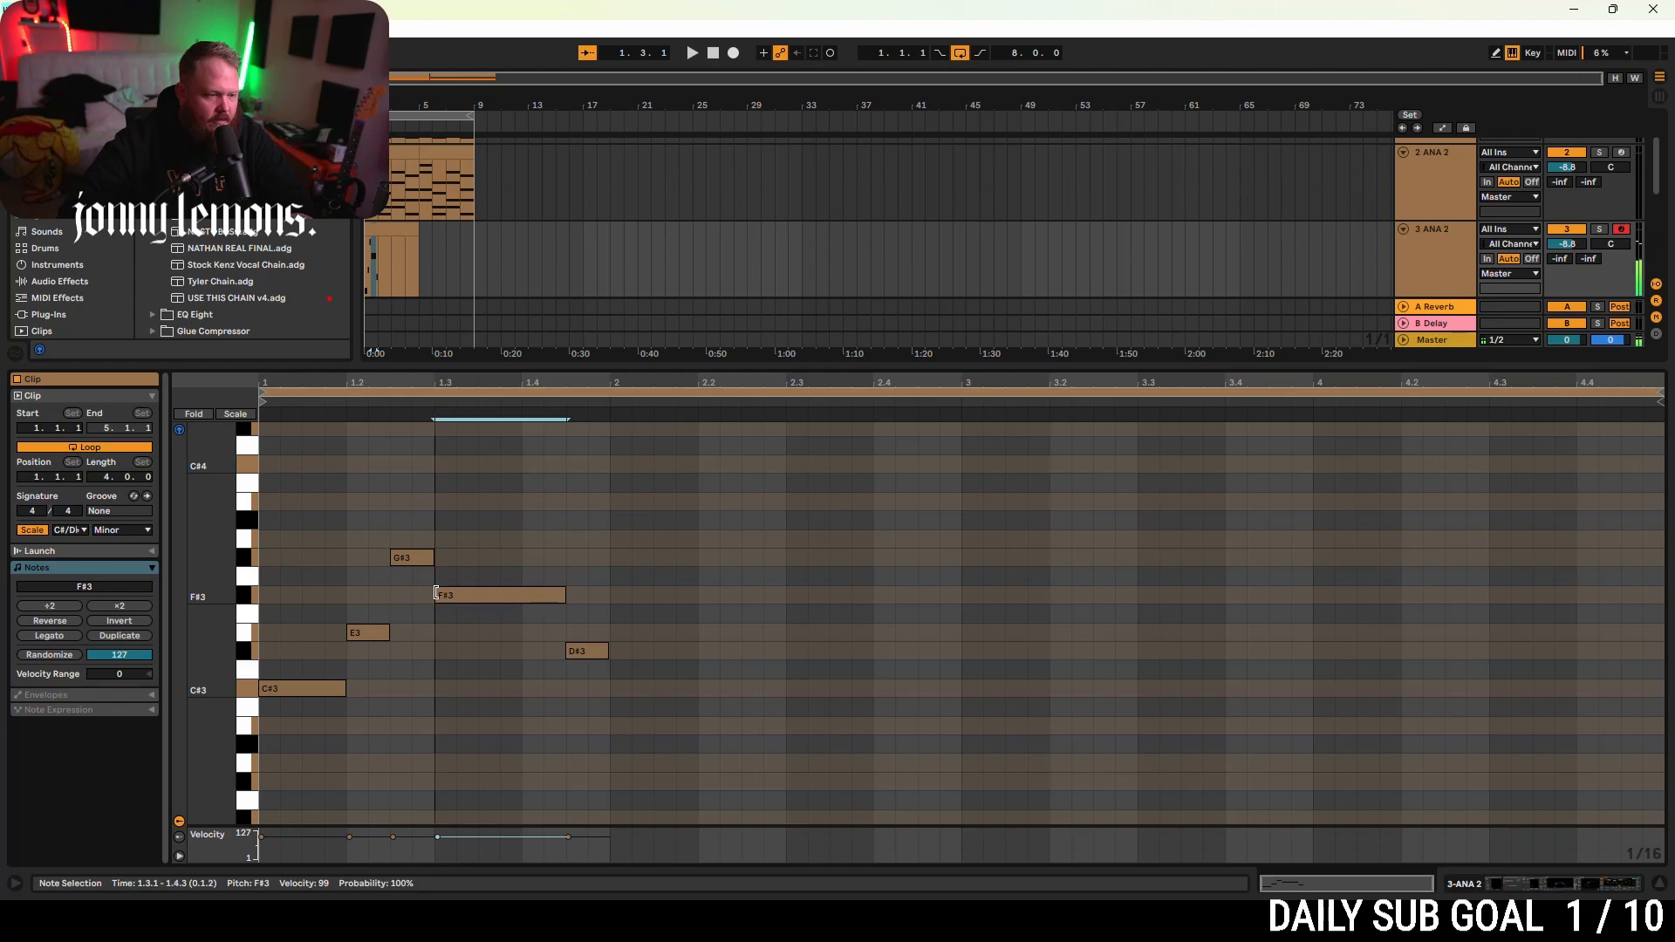
key("space")
left_click(595, 652)
left_click_drag(608, 652, 782, 652)
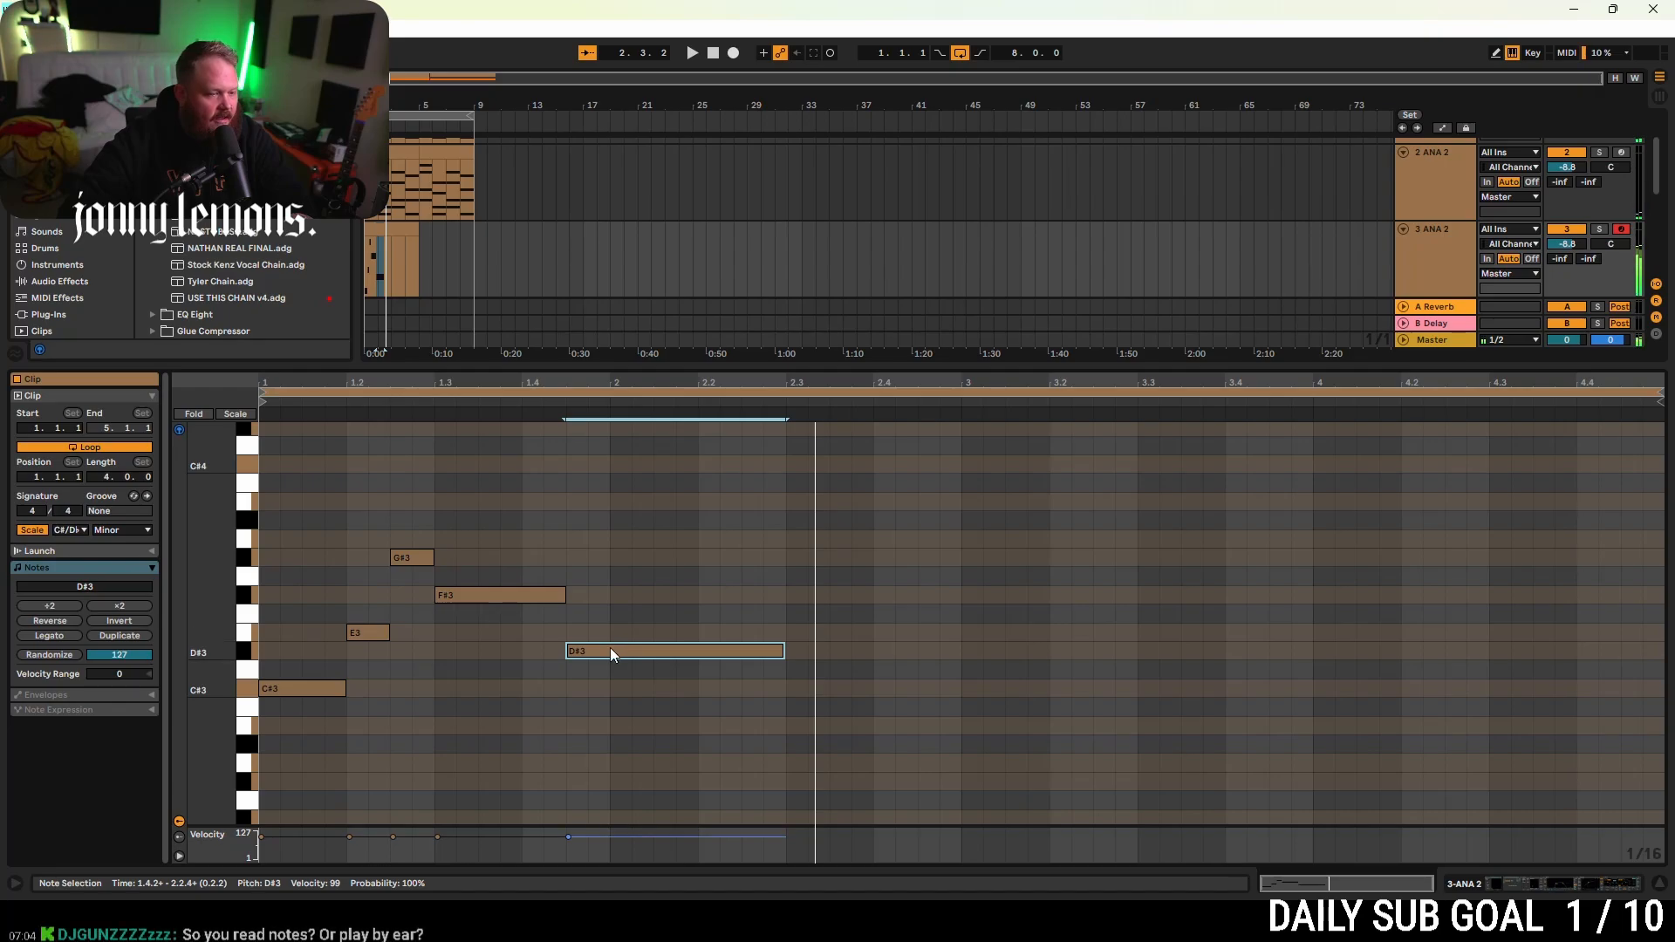
key("ctrl+a")
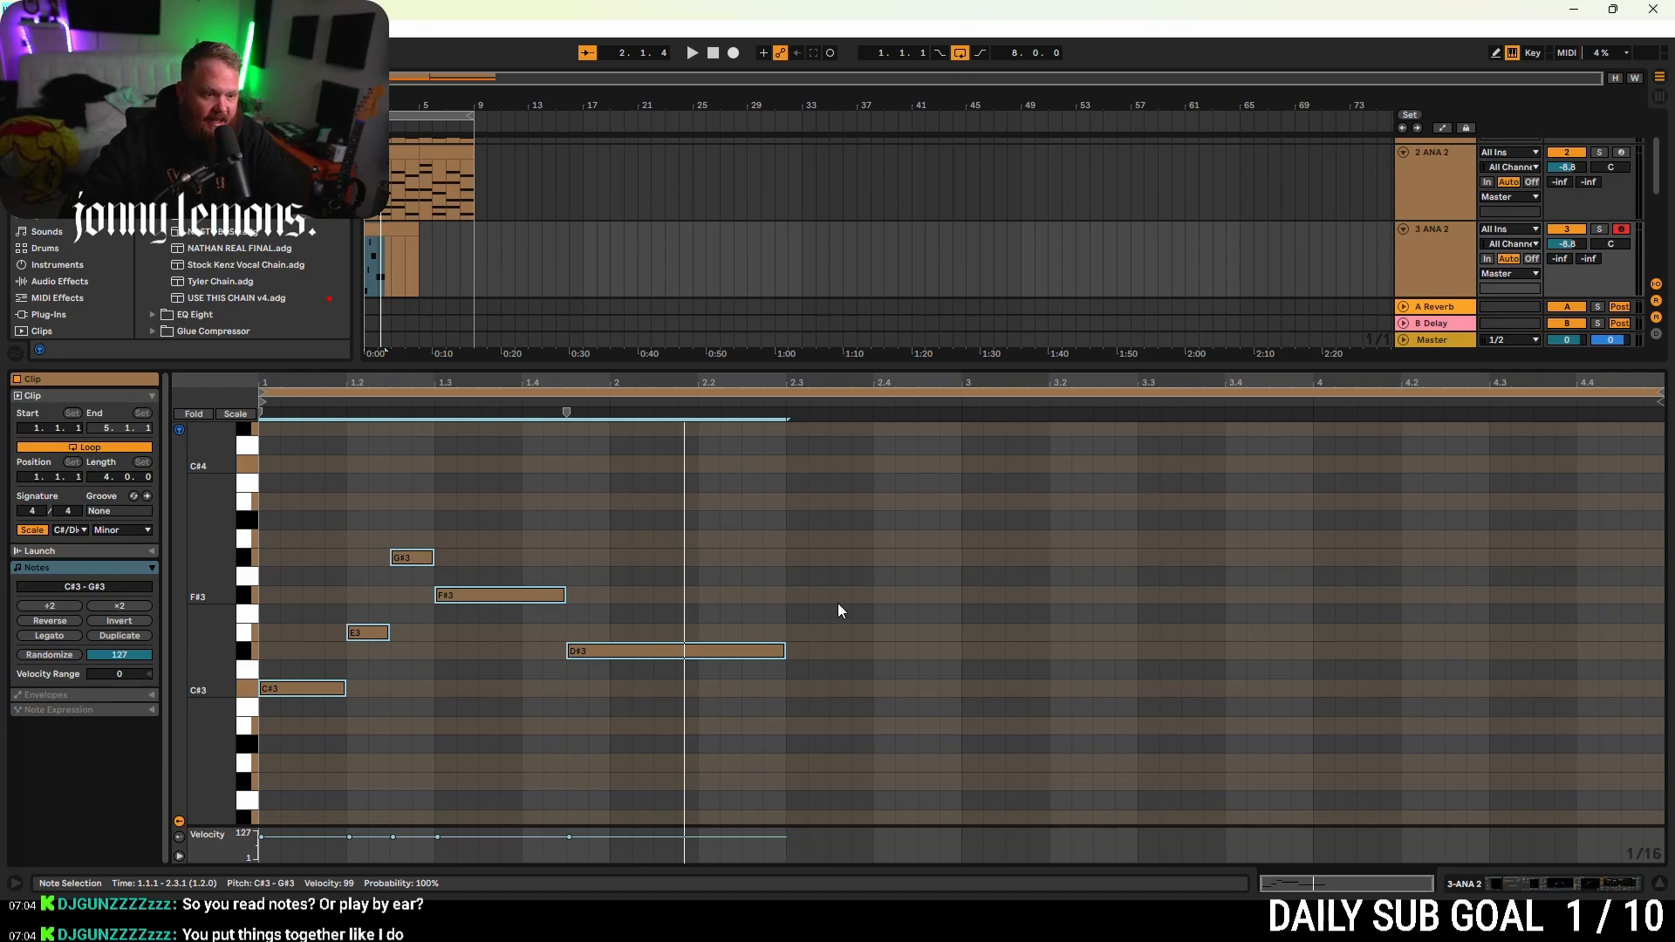
left_click(837, 604)
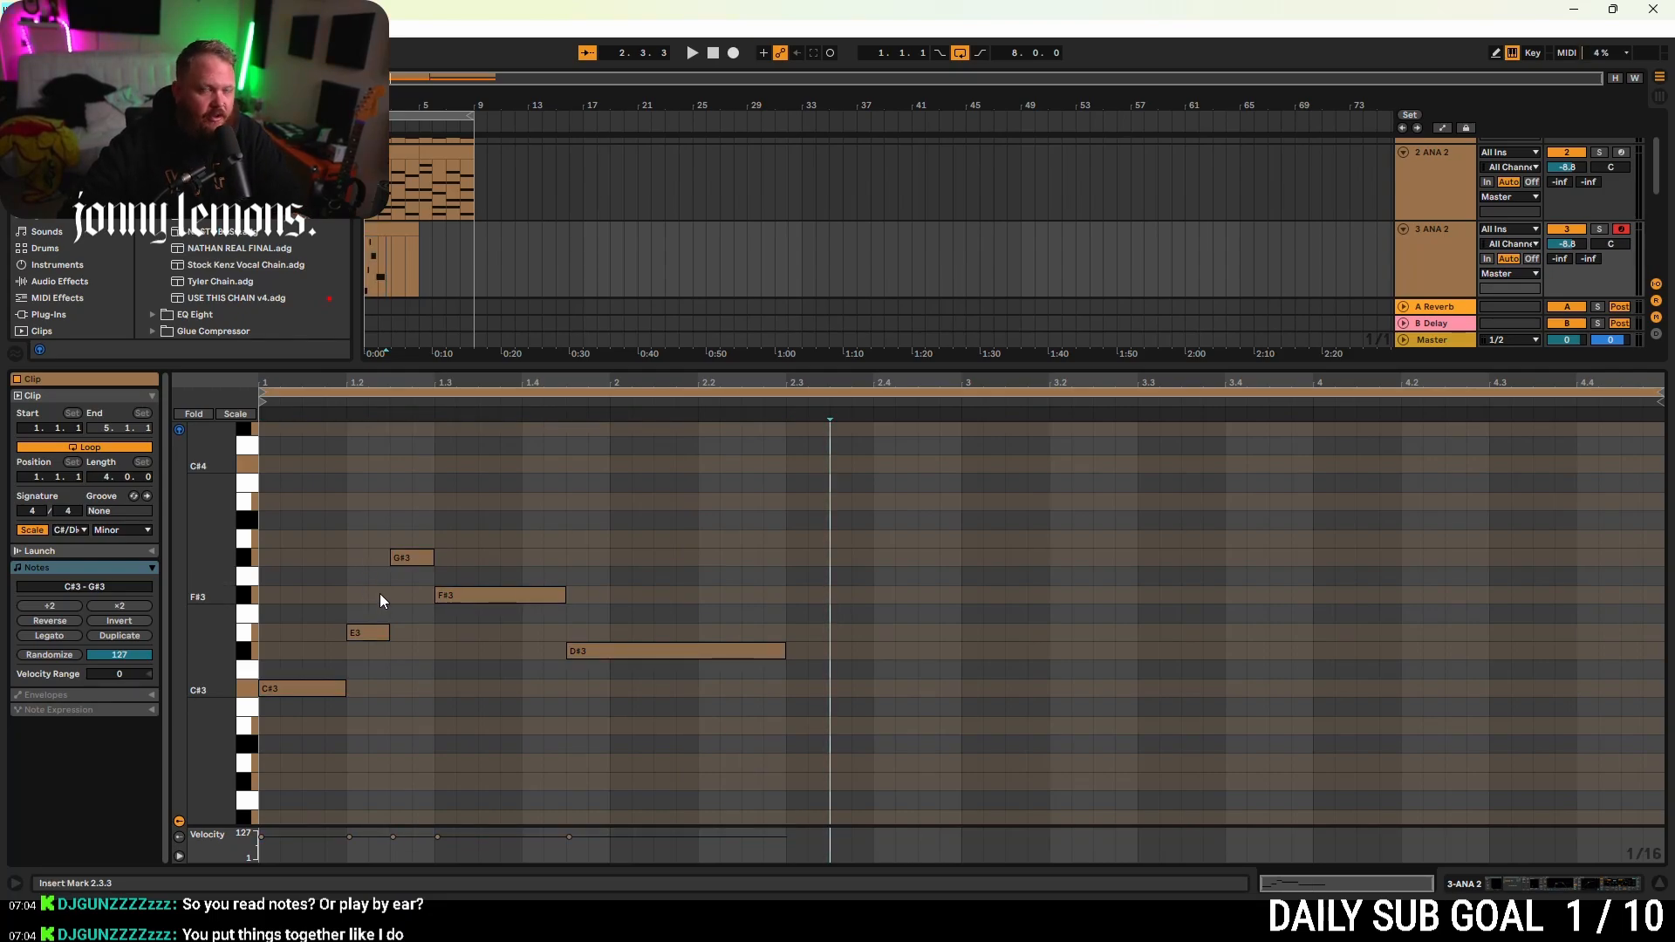
- Add an eighth-note B3 at 2.3, an eighth-note A3 at 2.3.3 and a one-beat G#3 at 2.4, and play them
key("space")
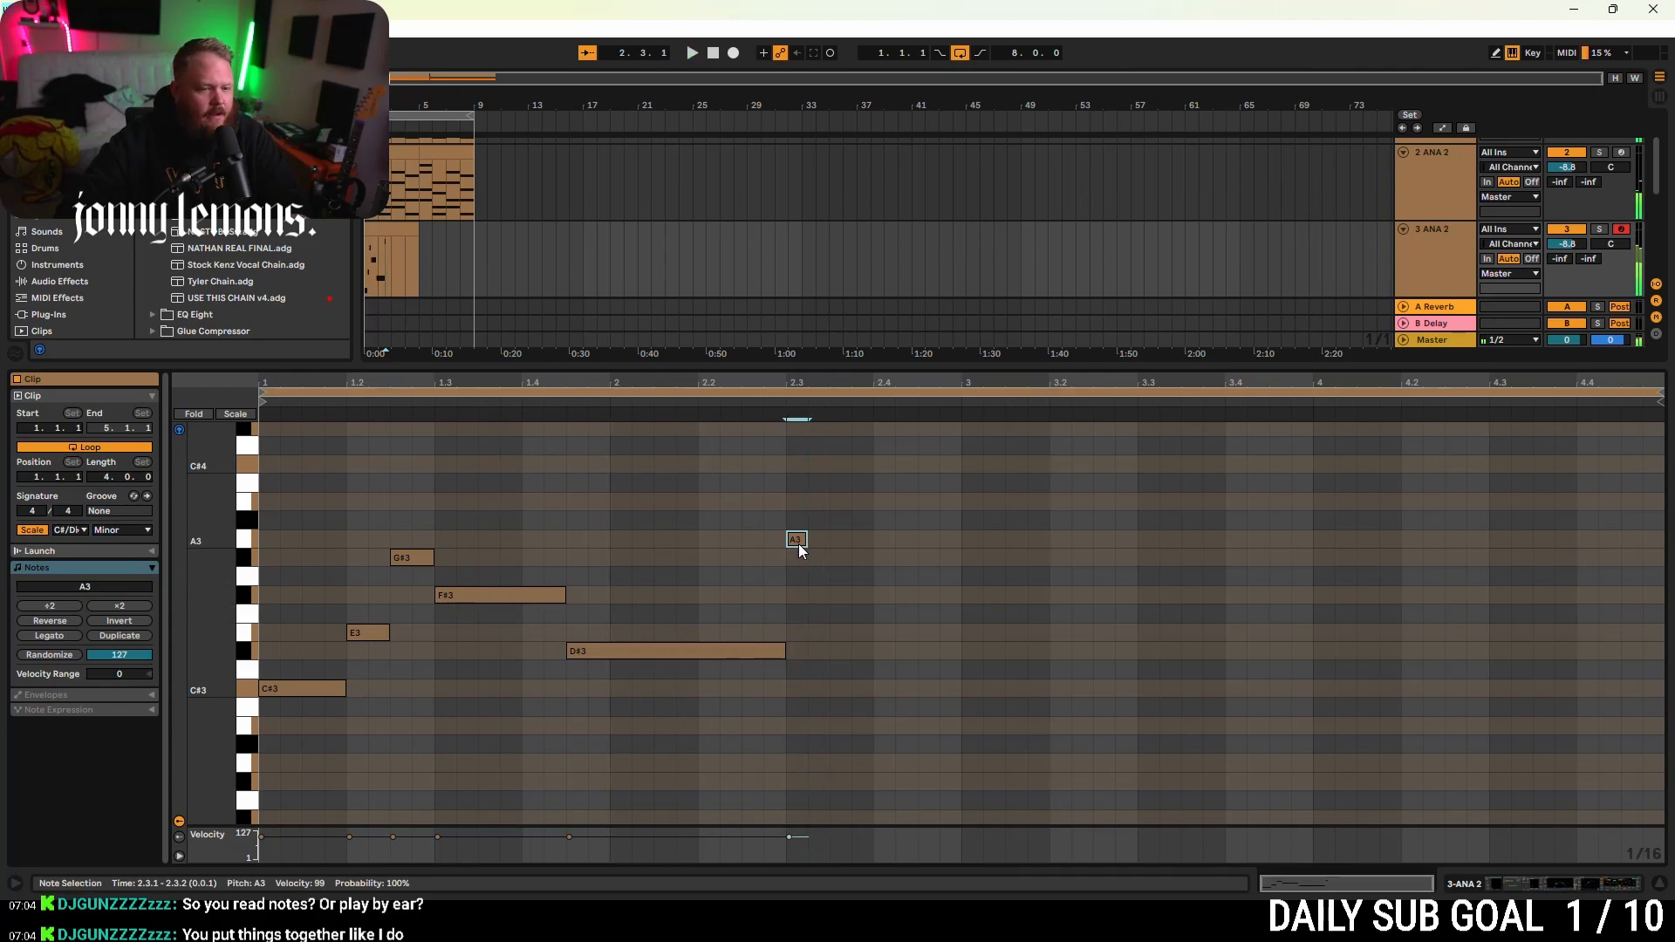
double_click(796, 502)
left_click_drag(807, 501, 872, 541)
double_click(840, 539)
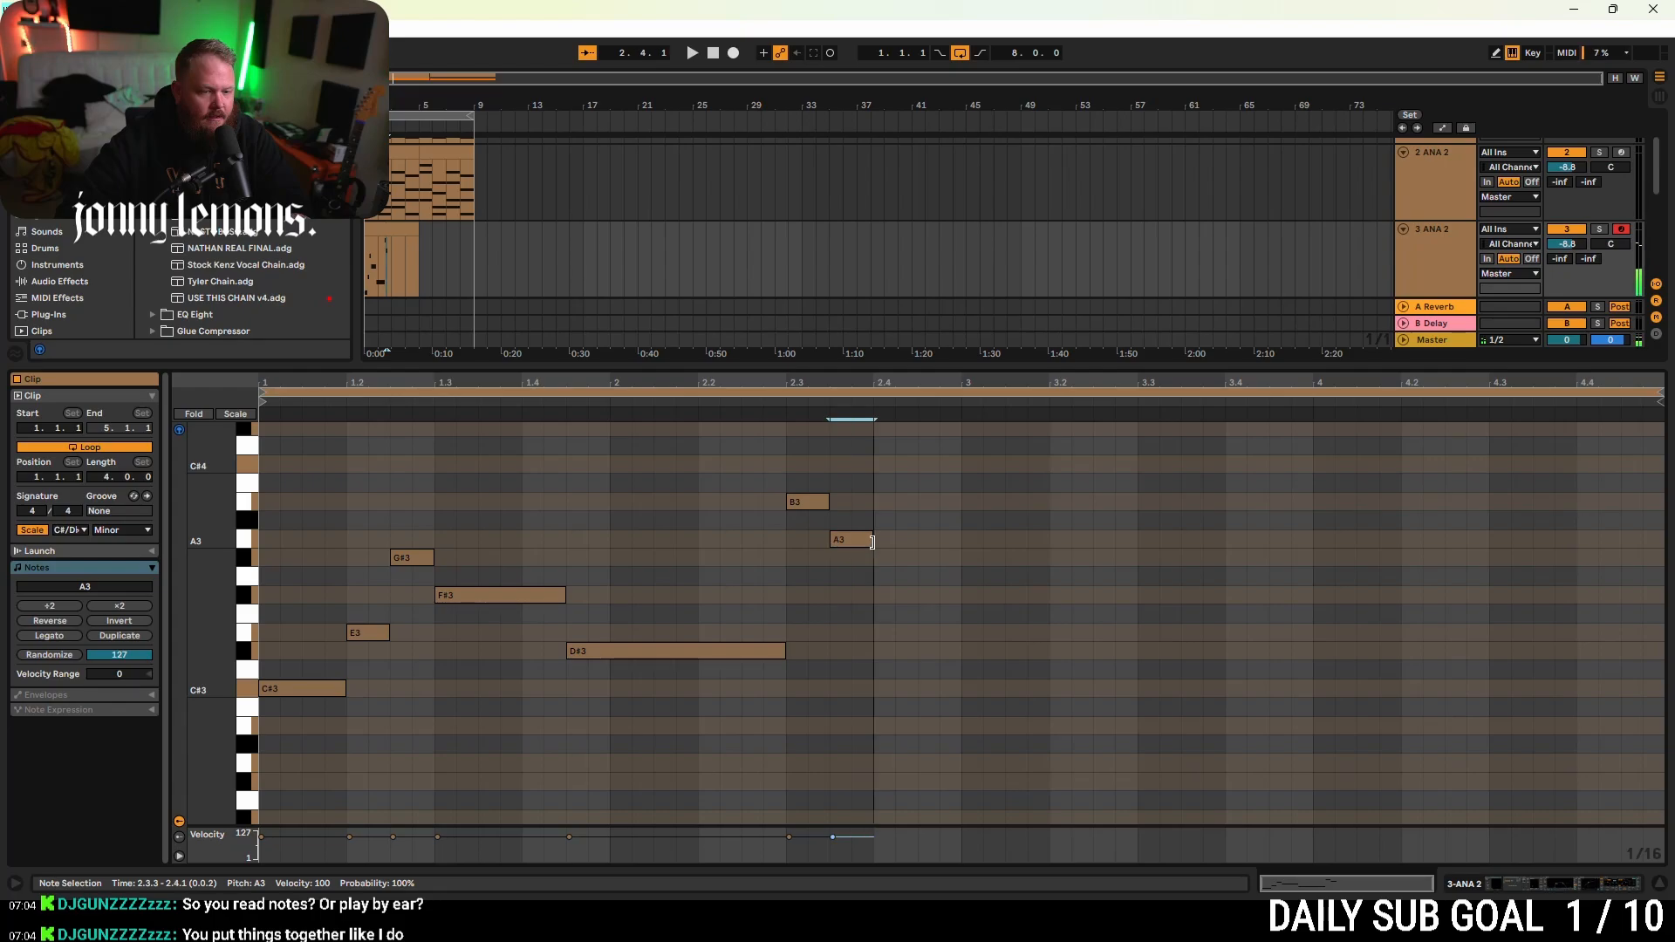
double_click(883, 560)
left_click_drag(937, 561, 958, 559)
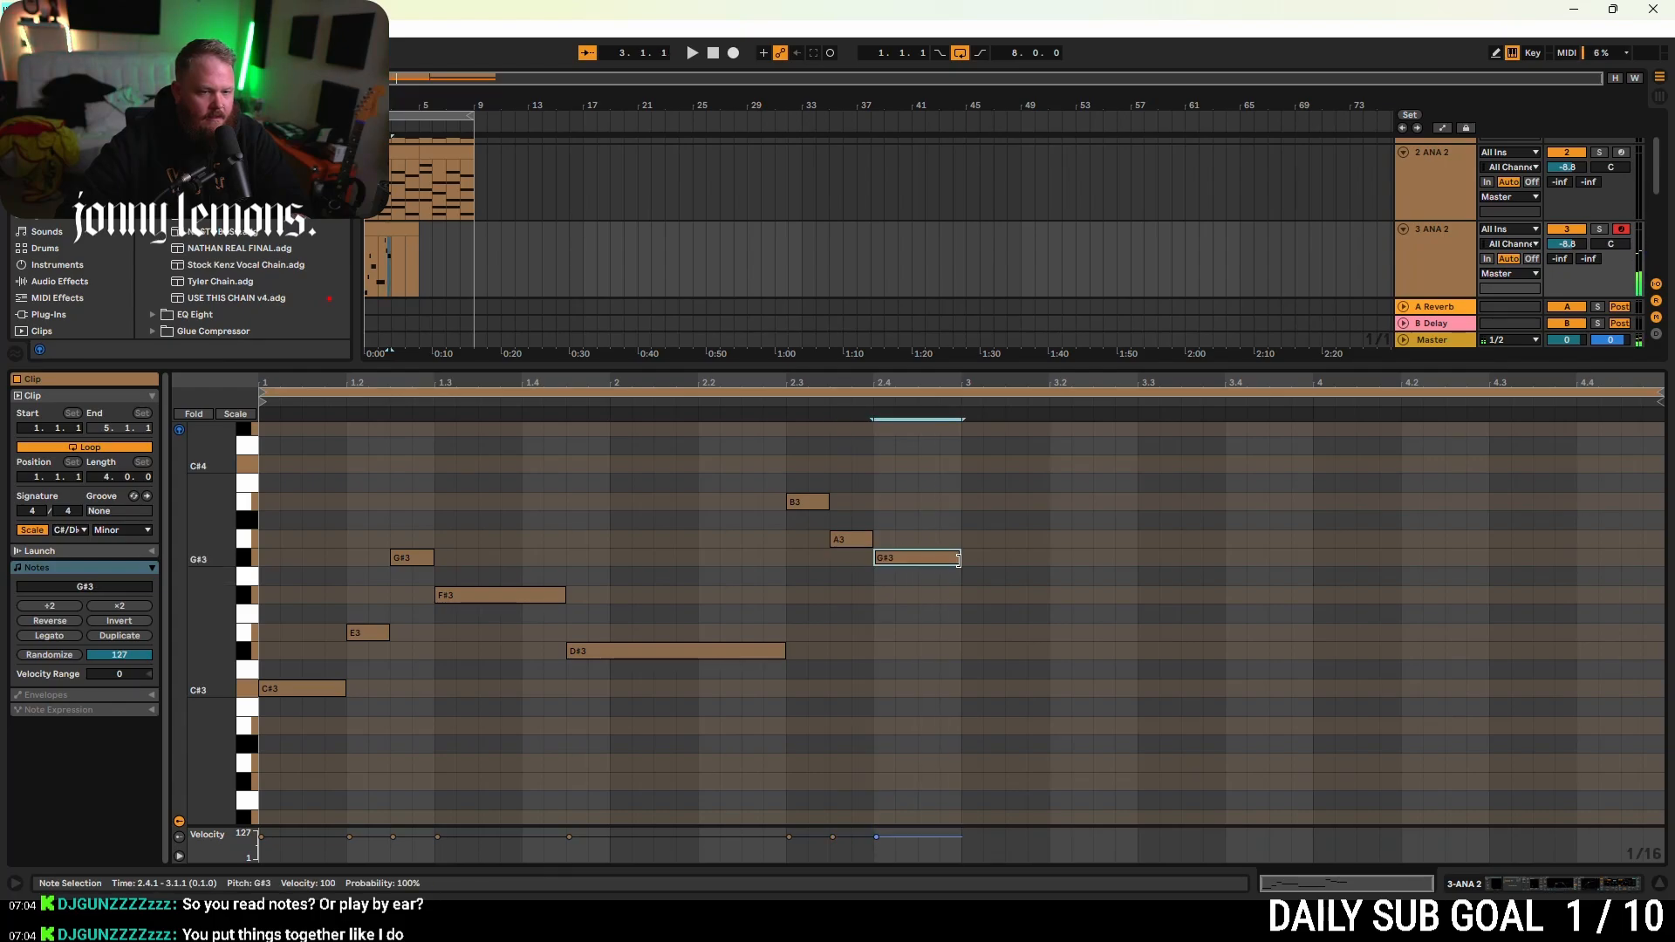
key("space")
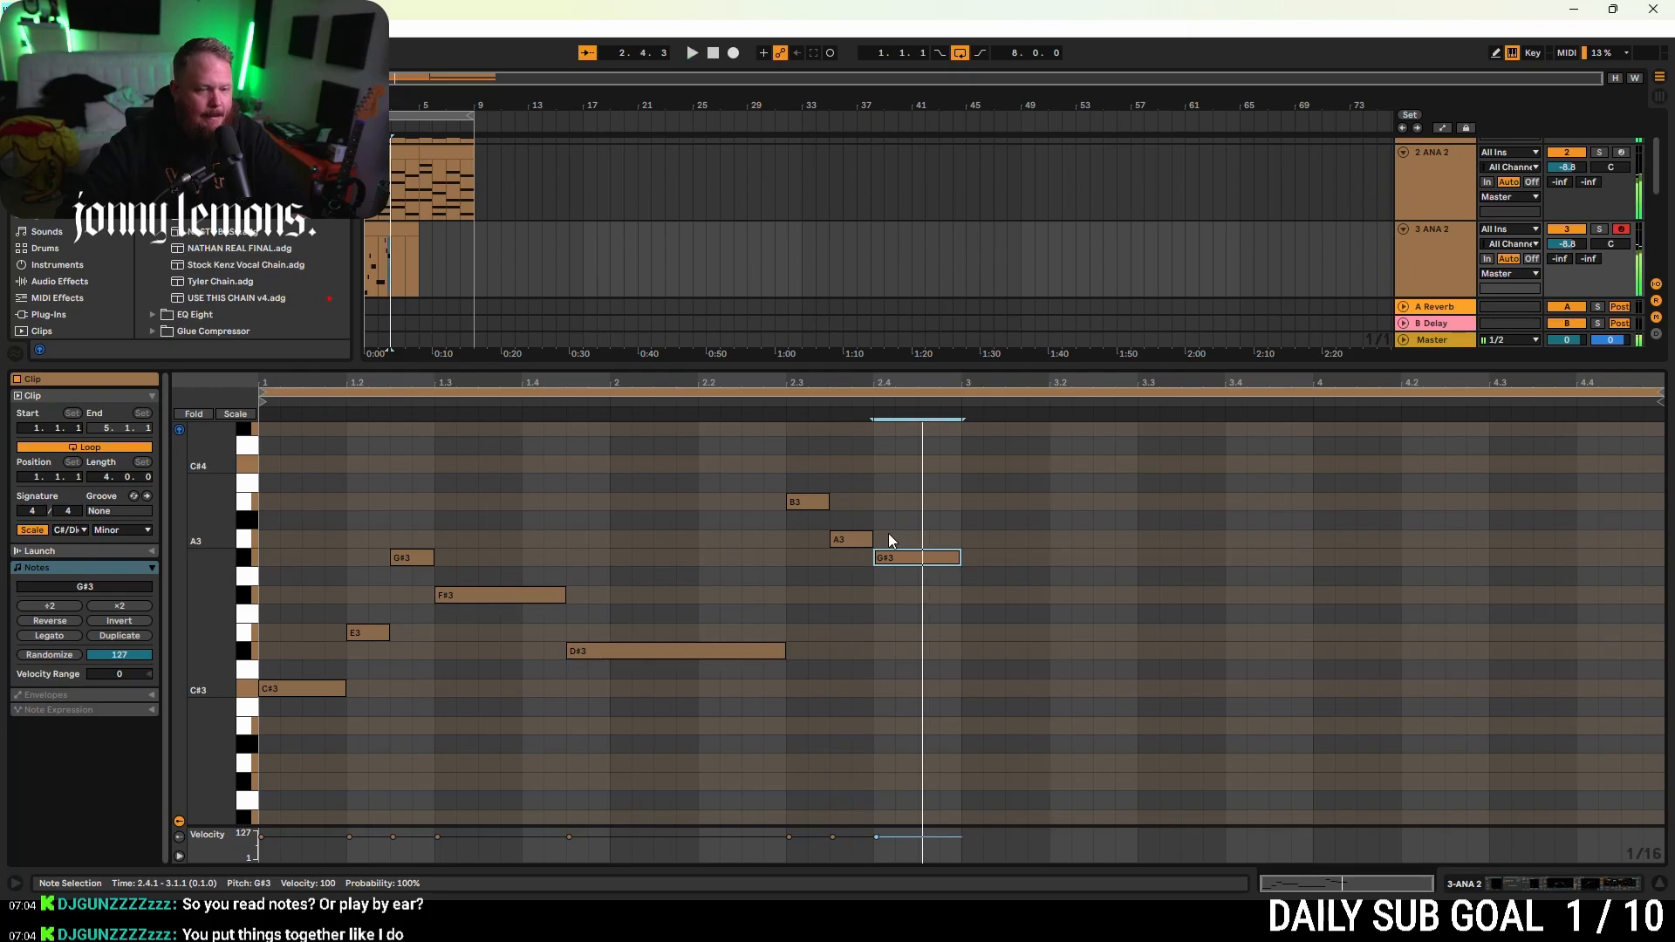
- Shift the A3 and last G#3 an eighth note later, lengthen the B3 to 2.4 and end the G#3 at bar 3
left_click_drag(867, 507, 969, 592)
left_click_drag(879, 555, 921, 554)
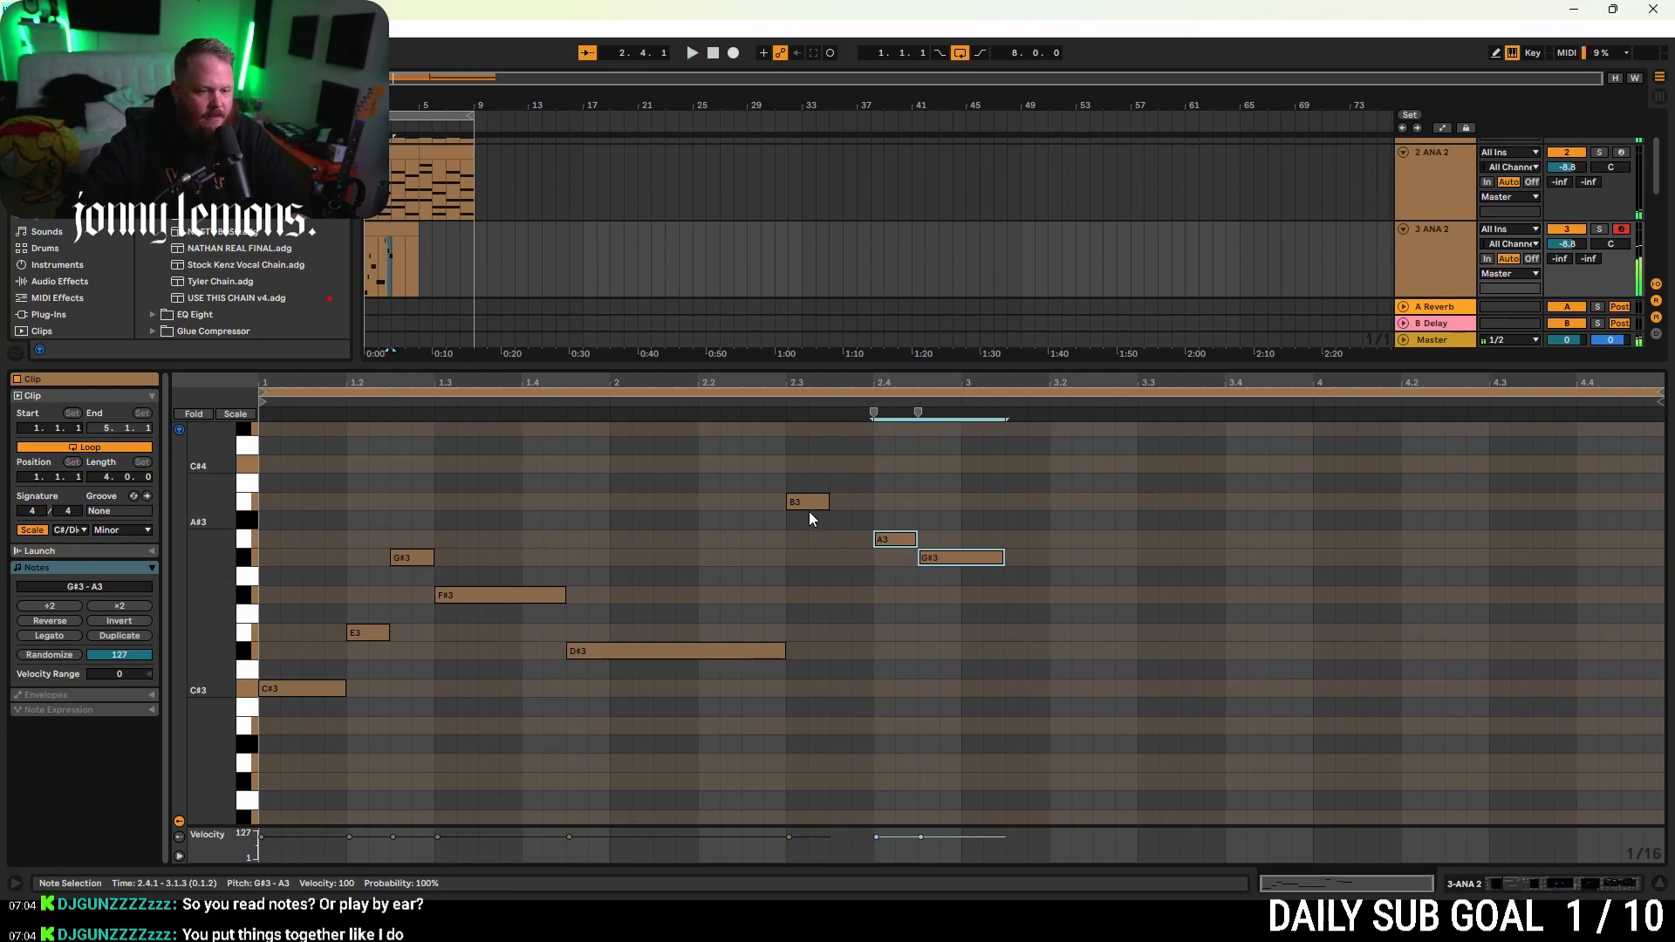
left_click_drag(827, 505, 862, 504)
key("space")
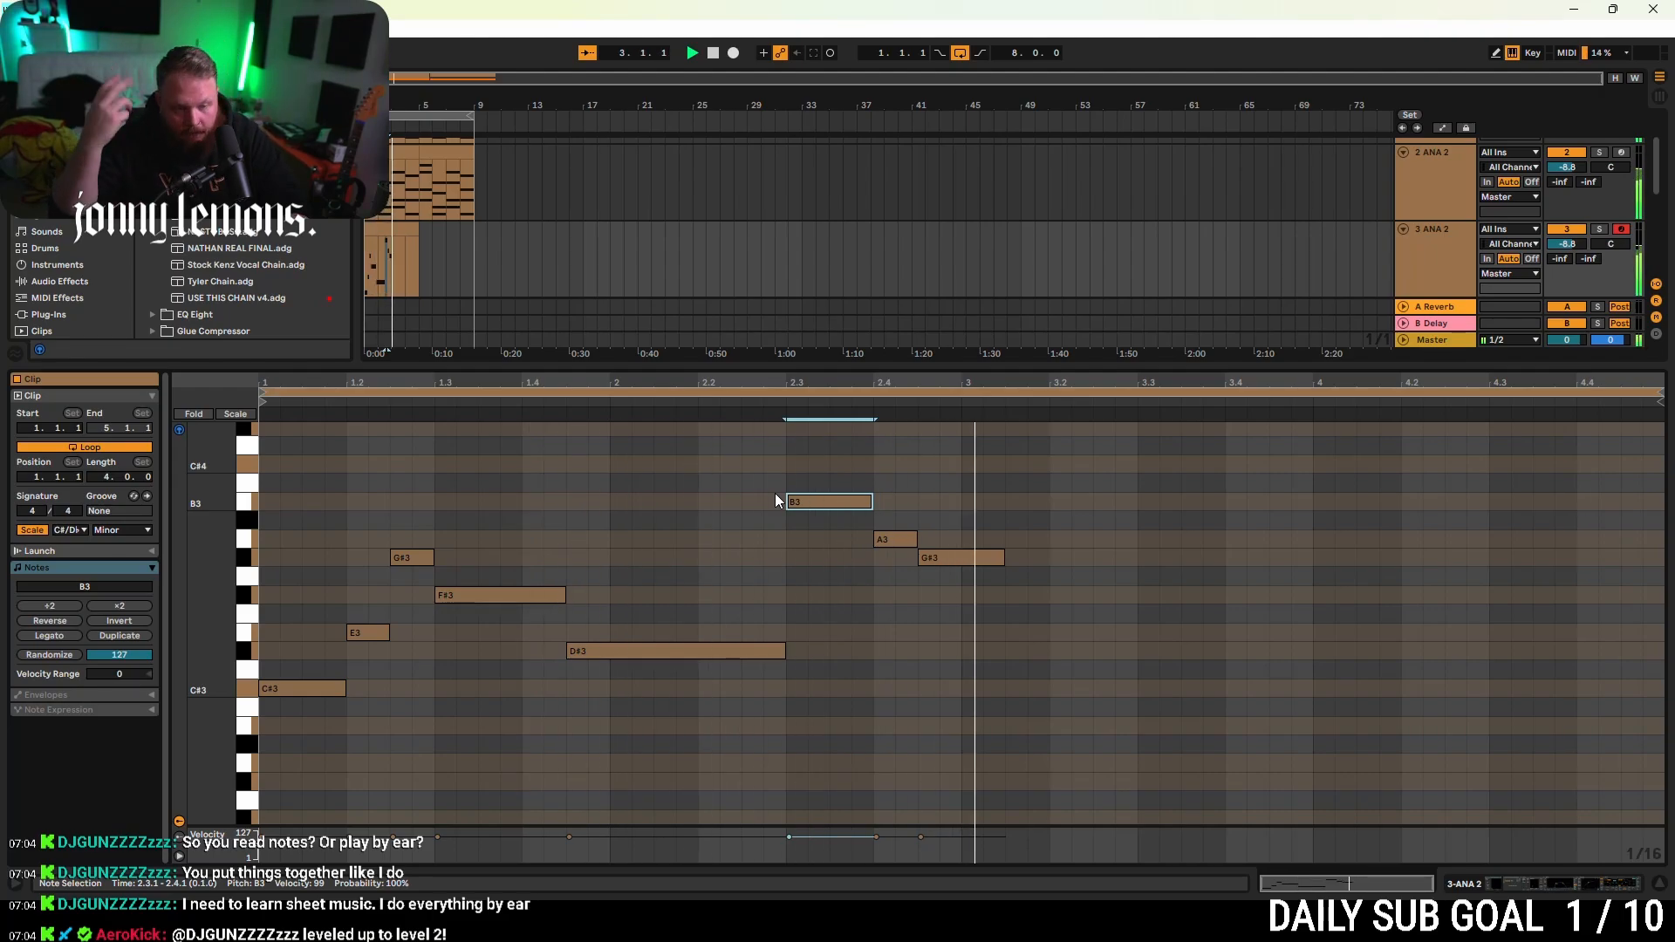
key("space")
left_click(1001, 557)
left_click_drag(1000, 557, 961, 558)
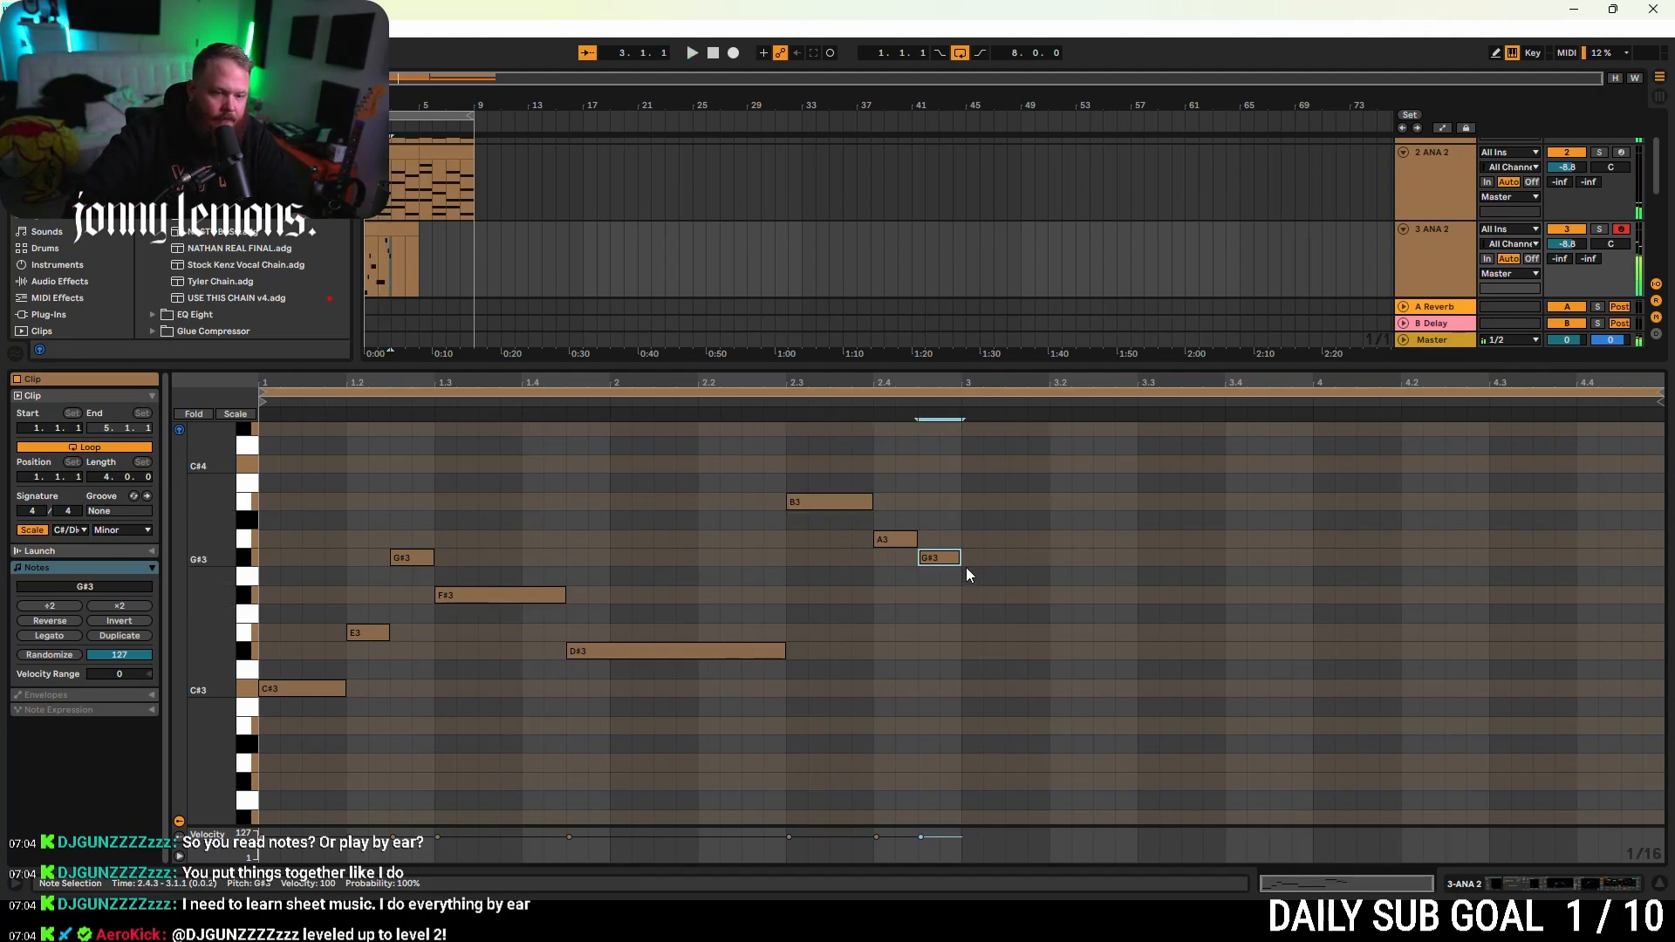
- Add an E3 note from the start of bar 3 to 3.4 and play the melody with the chords
double_click(975, 633)
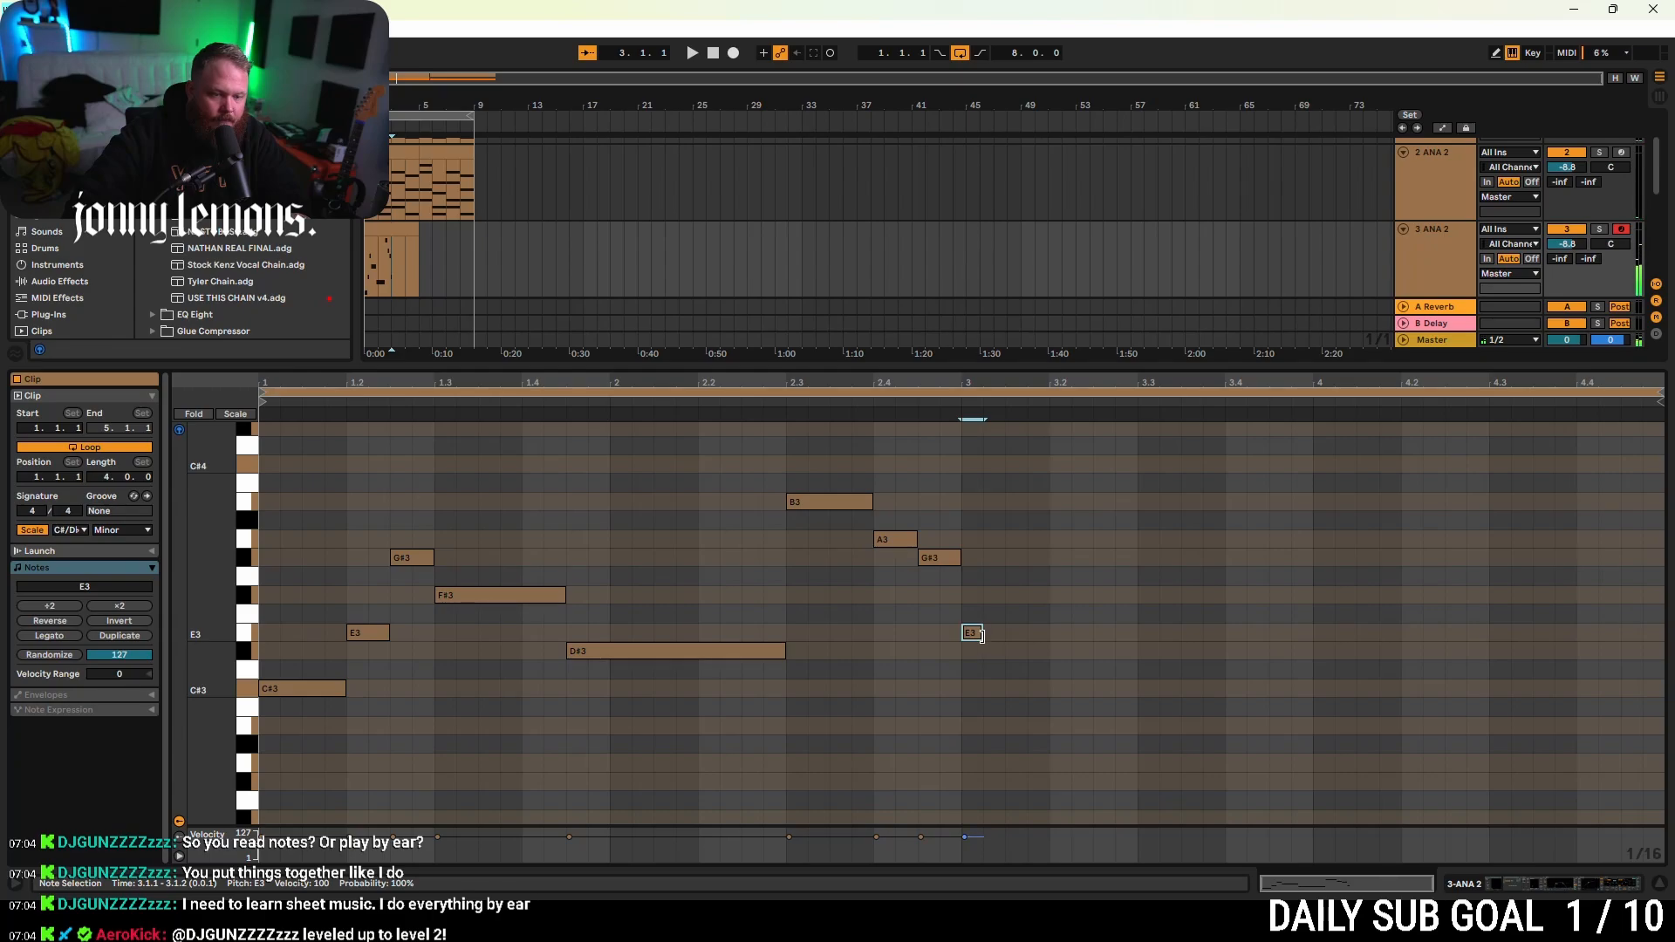
left_click_drag(982, 634, 1135, 631)
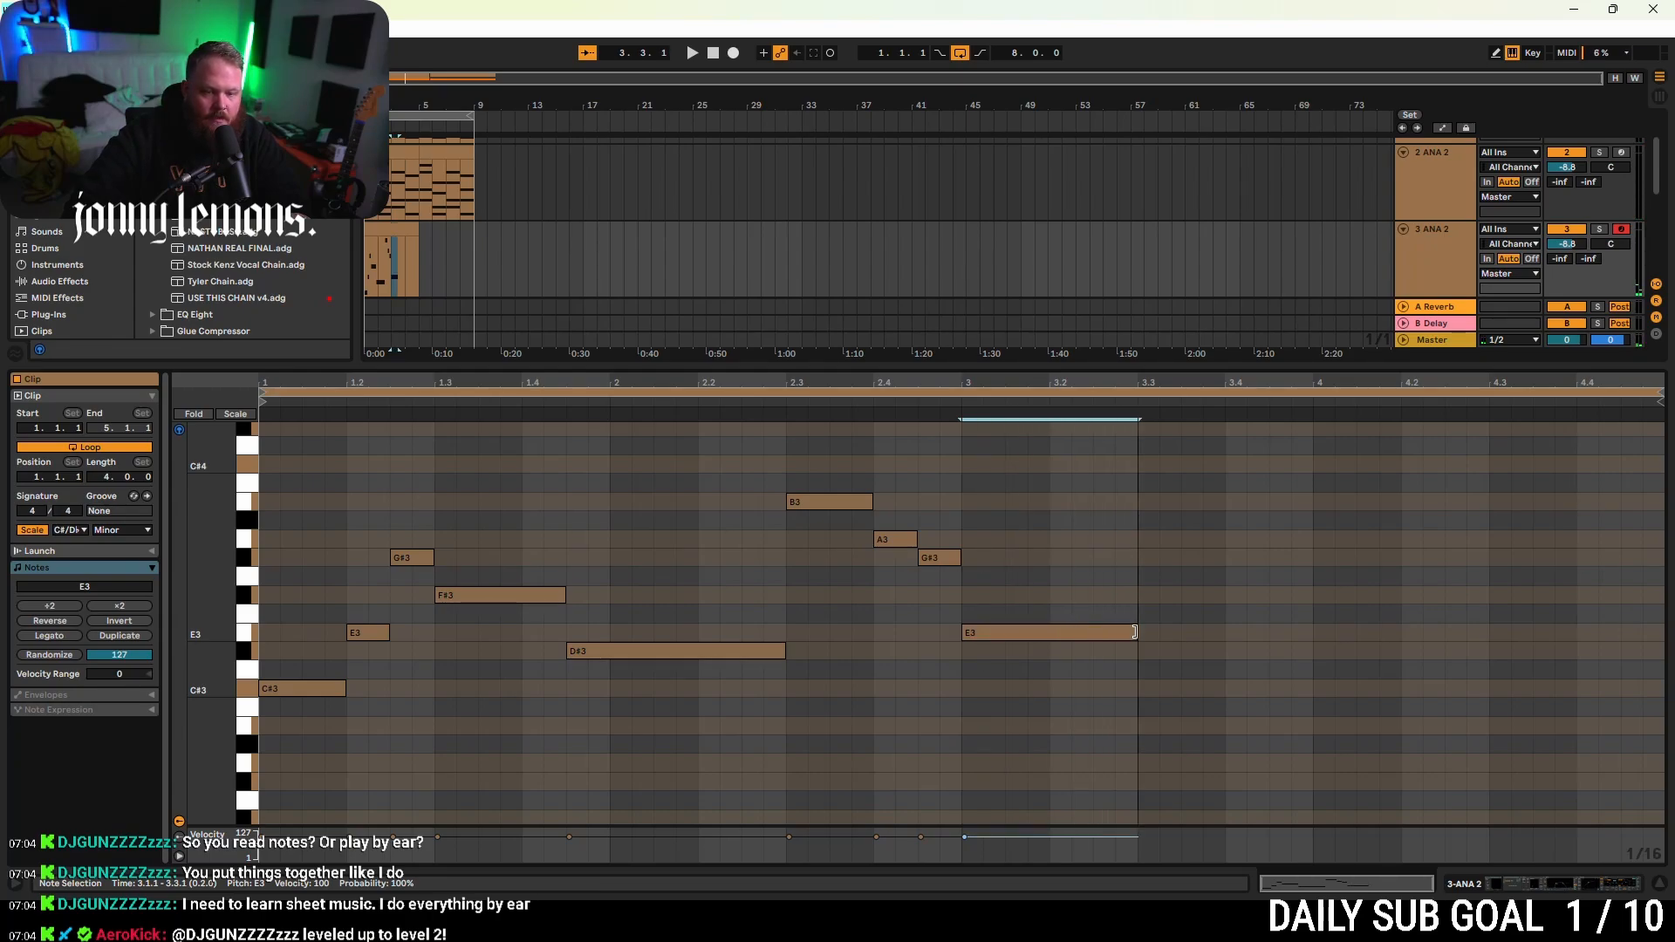
key("space")
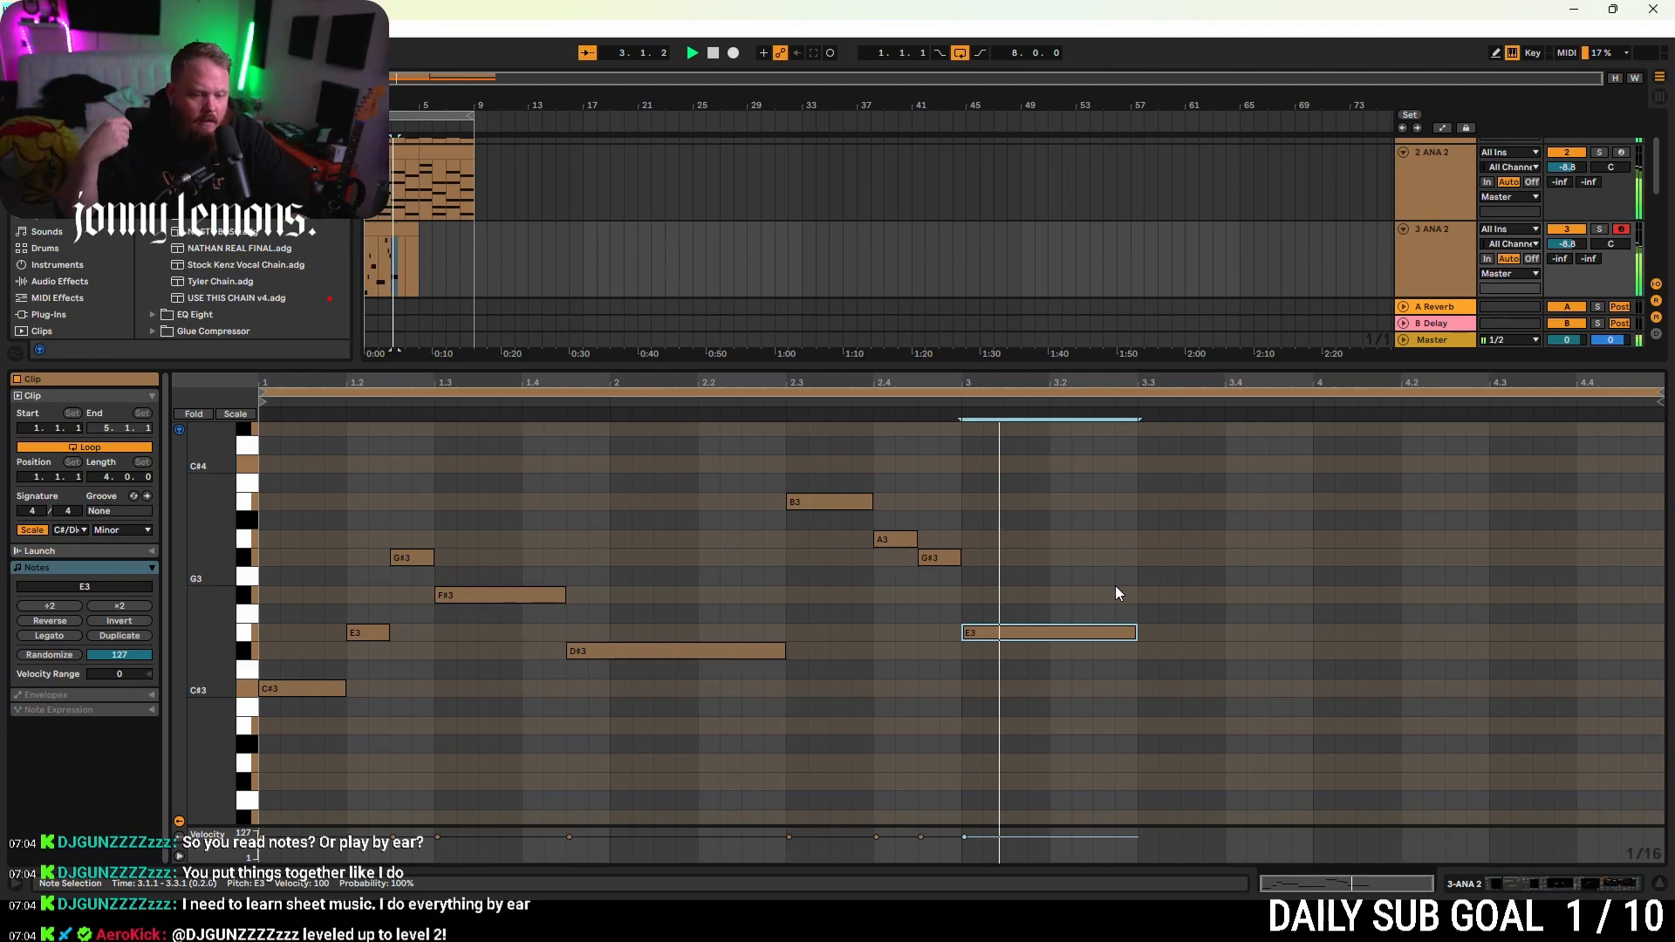
key("space")
left_click_drag(1125, 633, 1225, 633)
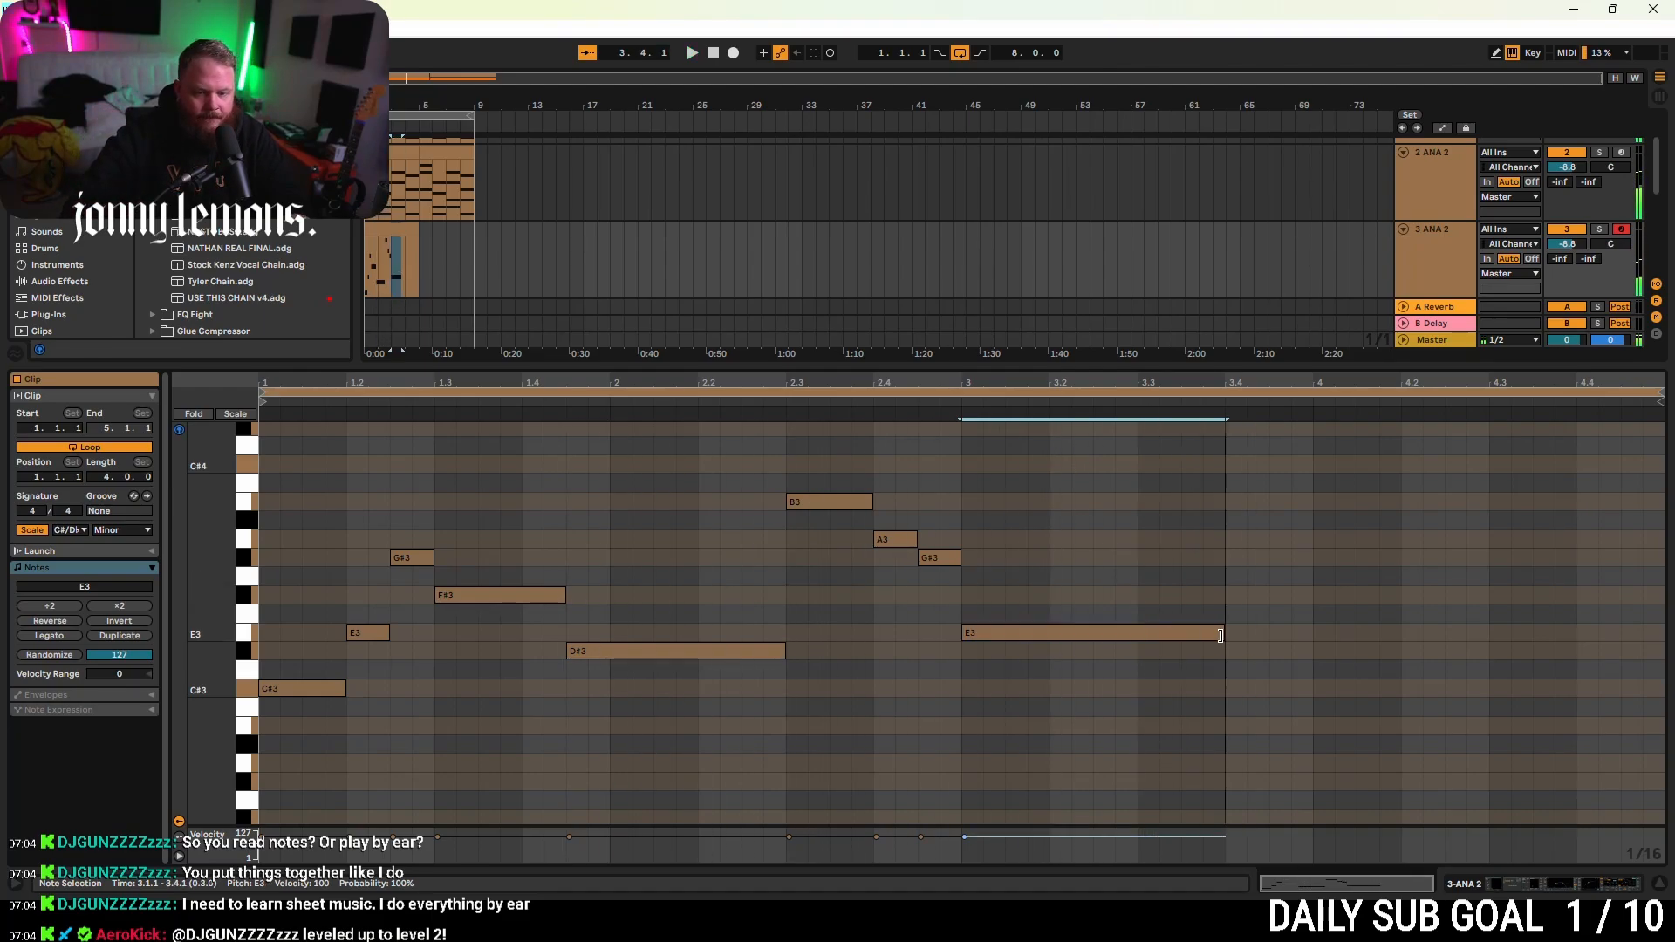
key("space")
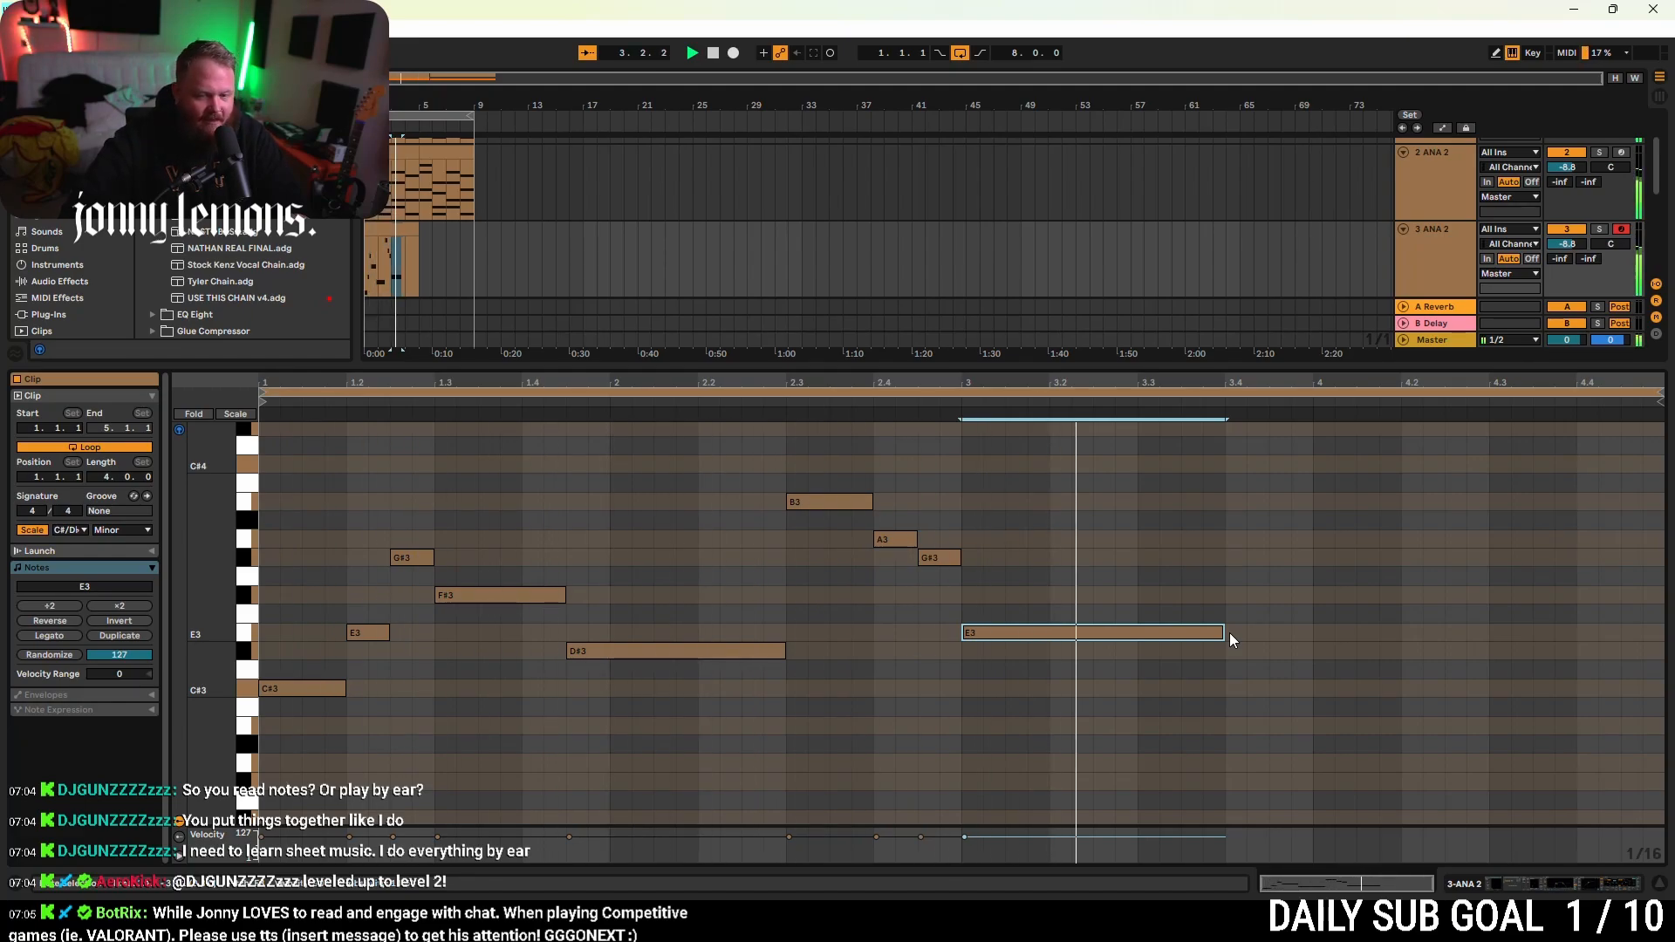
- Extend the long E3 to the start of bar 4 and add an F#3 from bar 4 to 4.3
left_click_drag(1221, 632, 1490, 595)
key("space")
double_click(1326, 597)
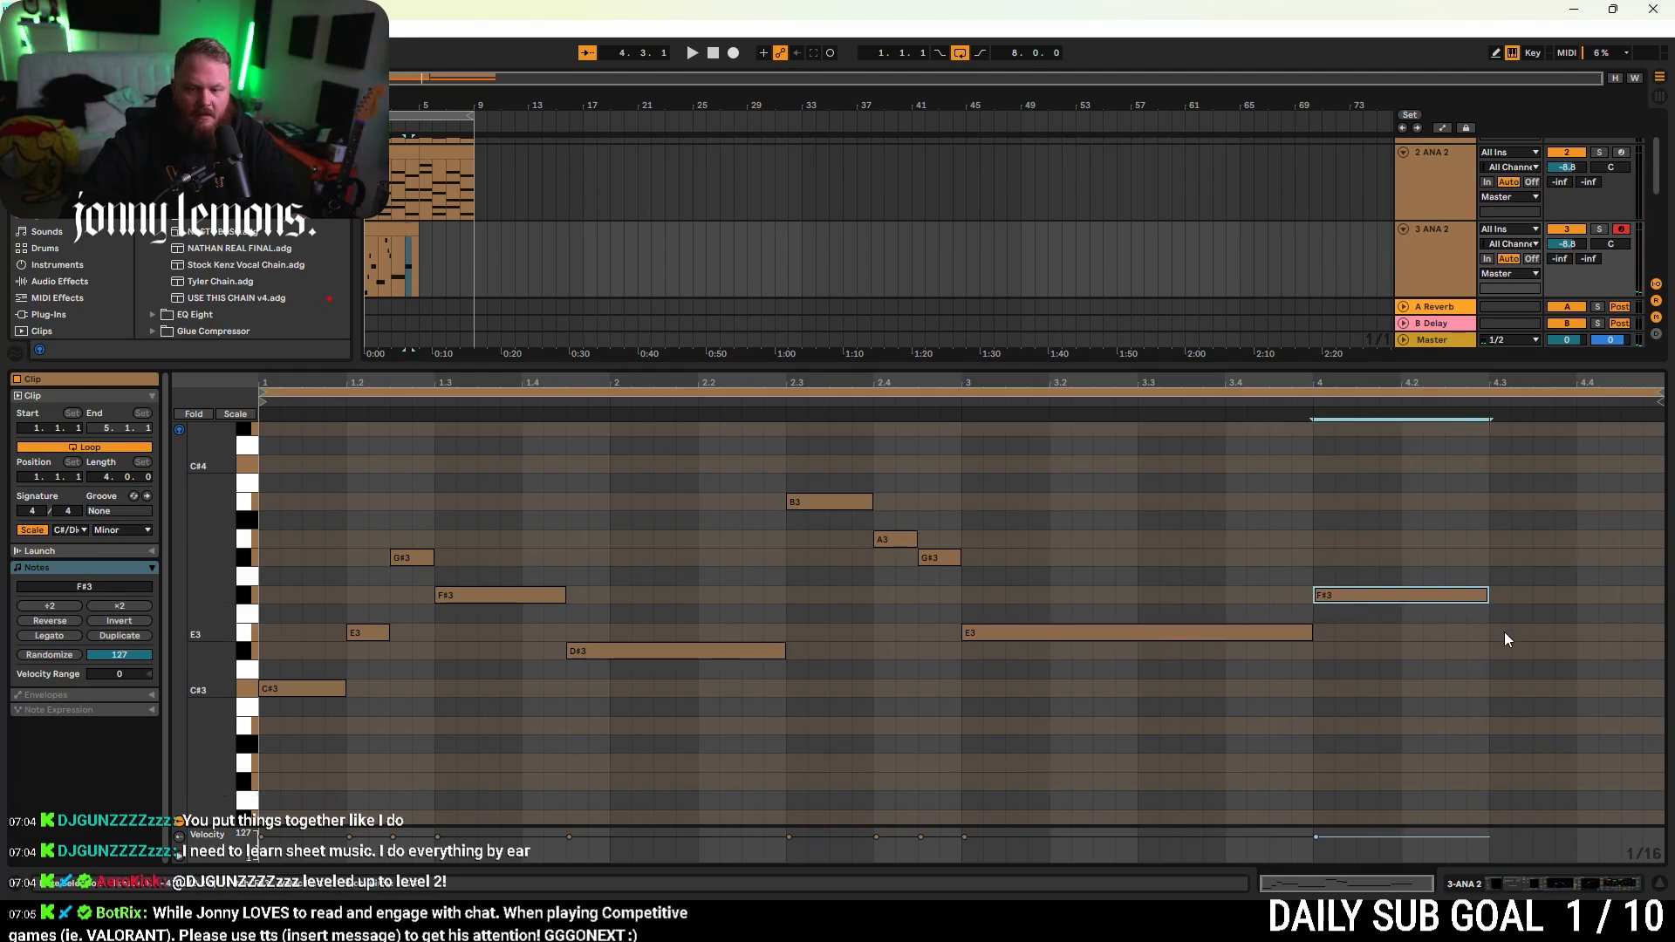
- Finish bar 4 with a one-beat E3 at 4.3 and a one-beat G#3 at 4.4, and play the melody through
double_click(1506, 635)
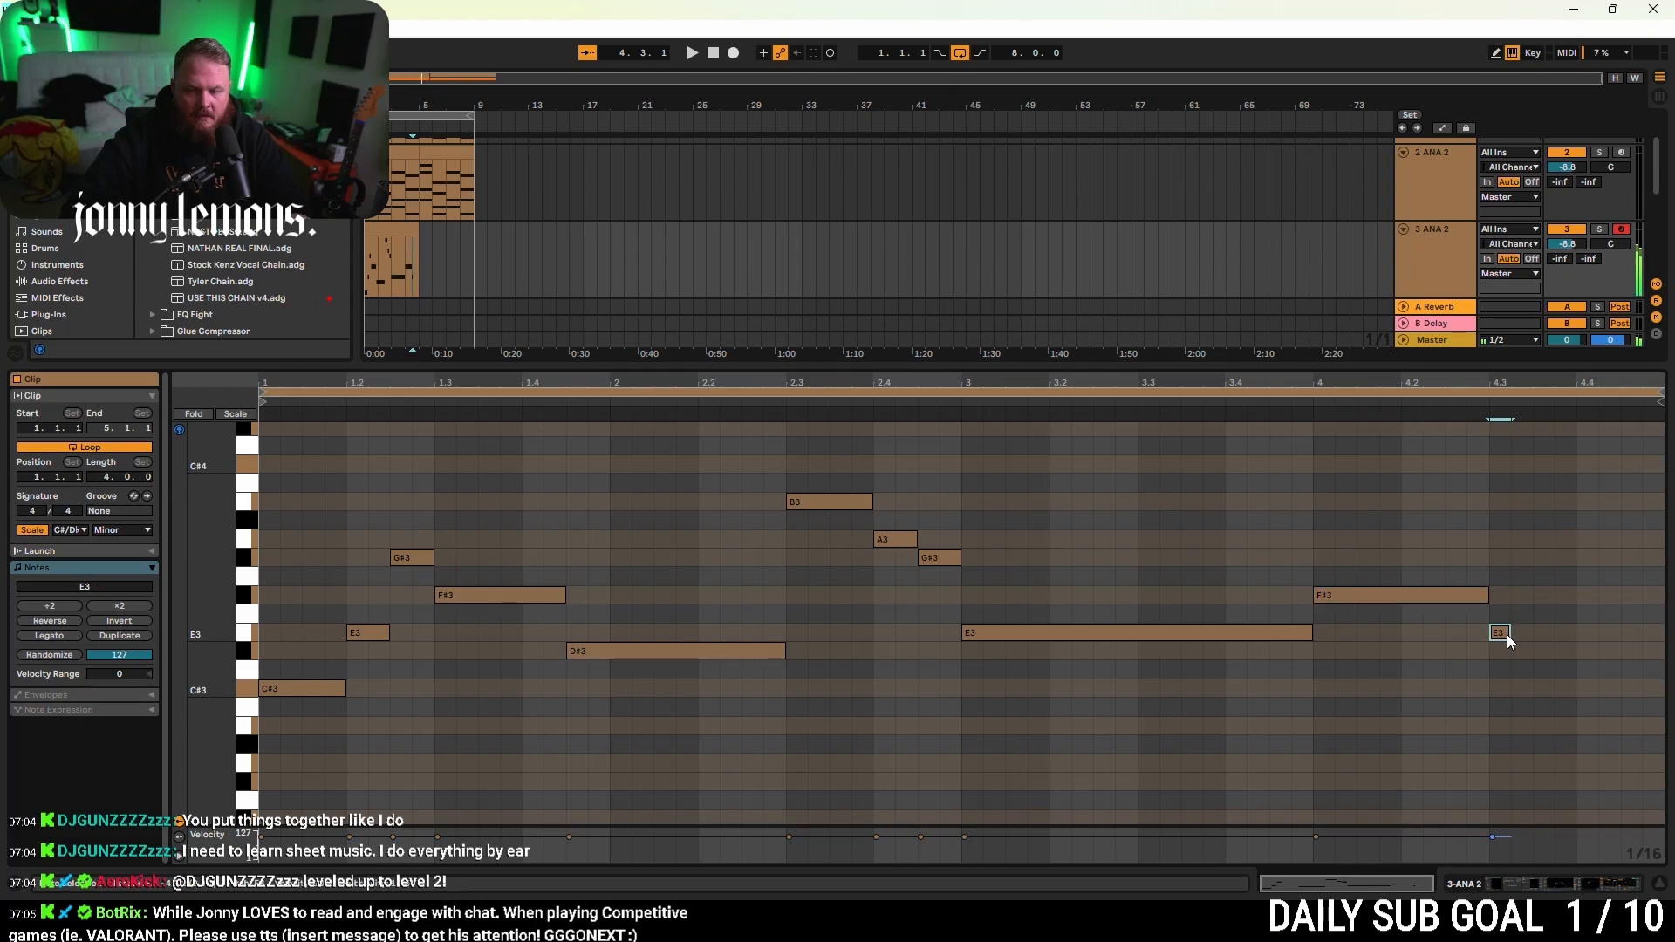
left_click_drag(1506, 635, 1581, 635)
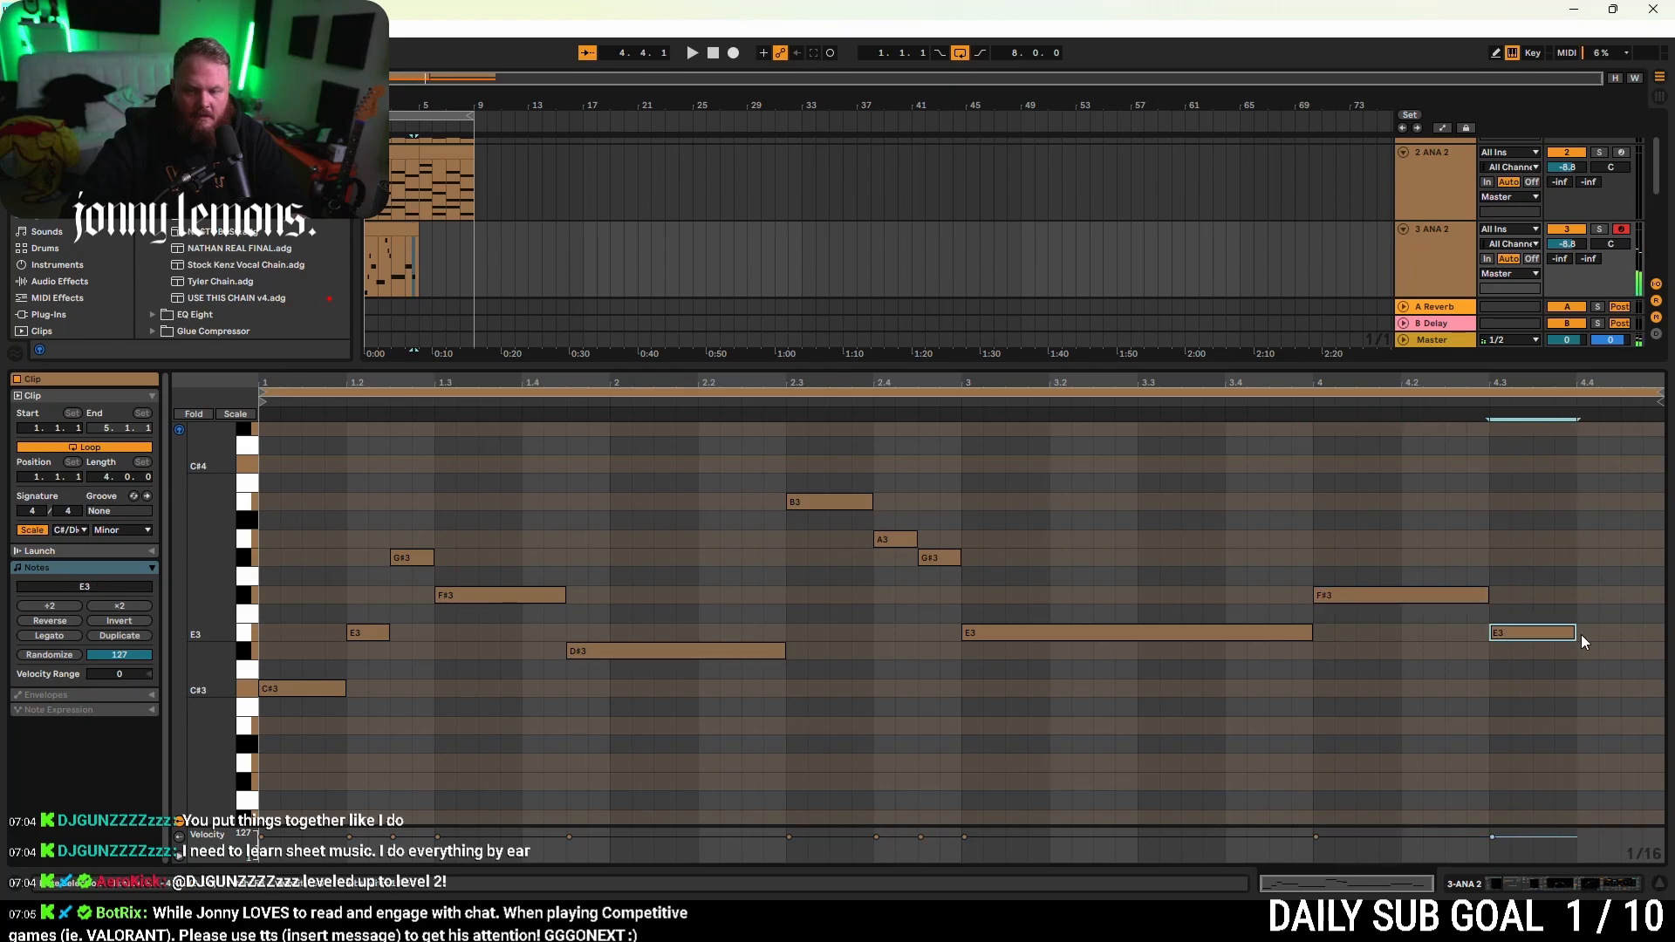
double_click(1588, 556)
left_click_drag(1597, 557, 1662, 557)
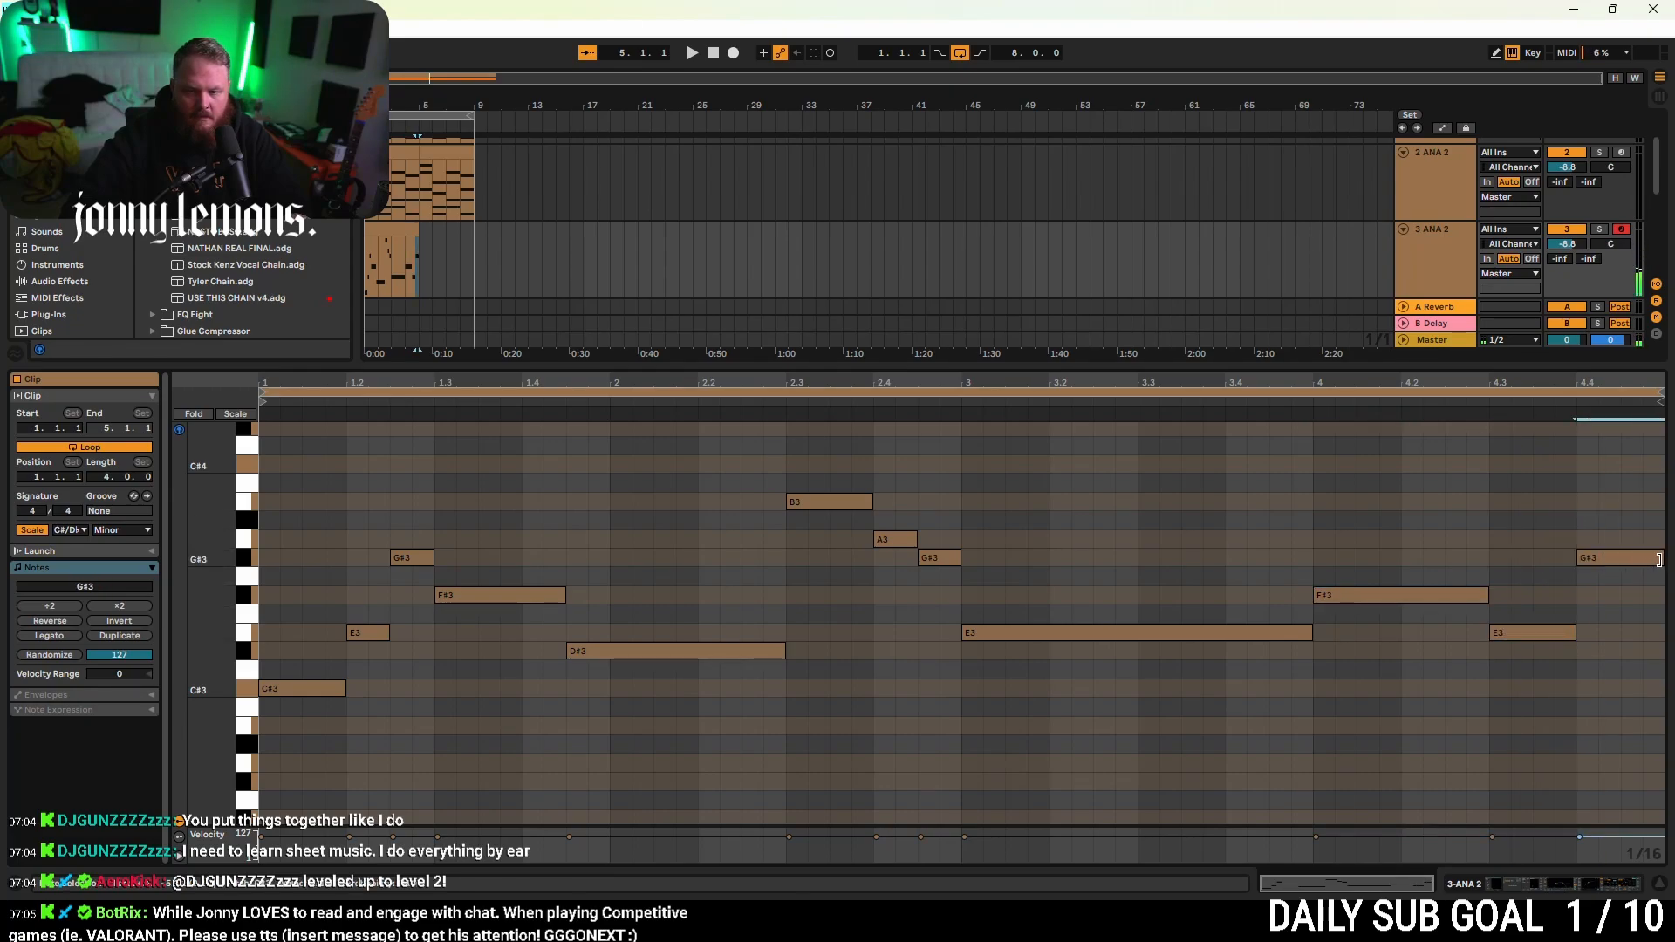
key("space")
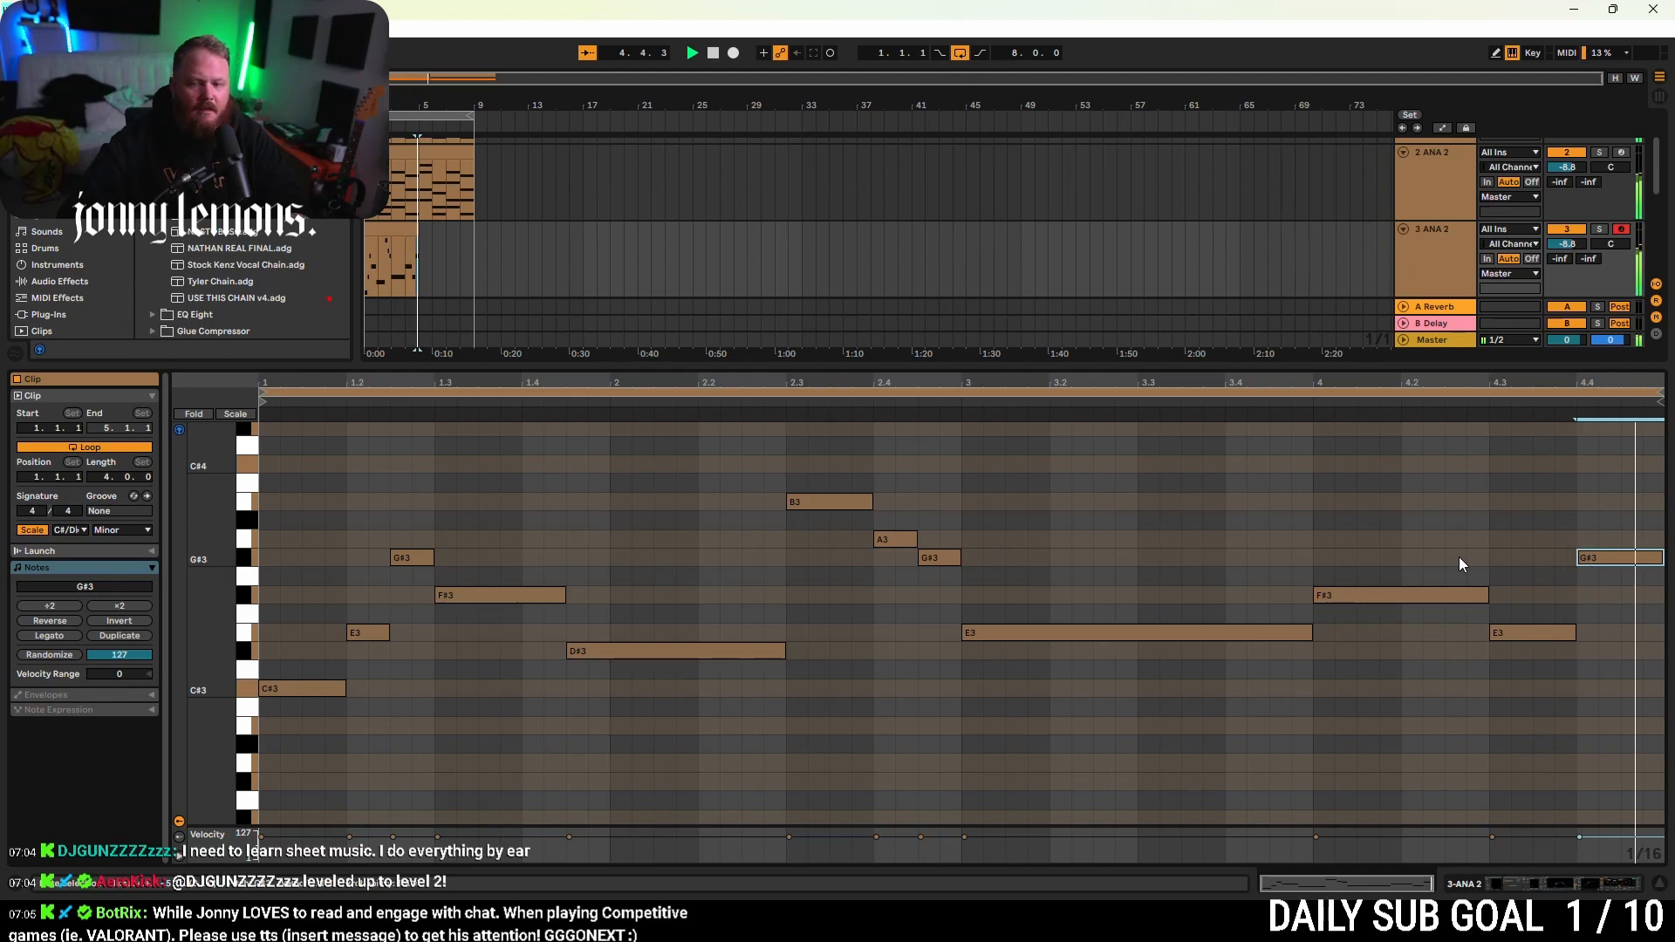
key("space")
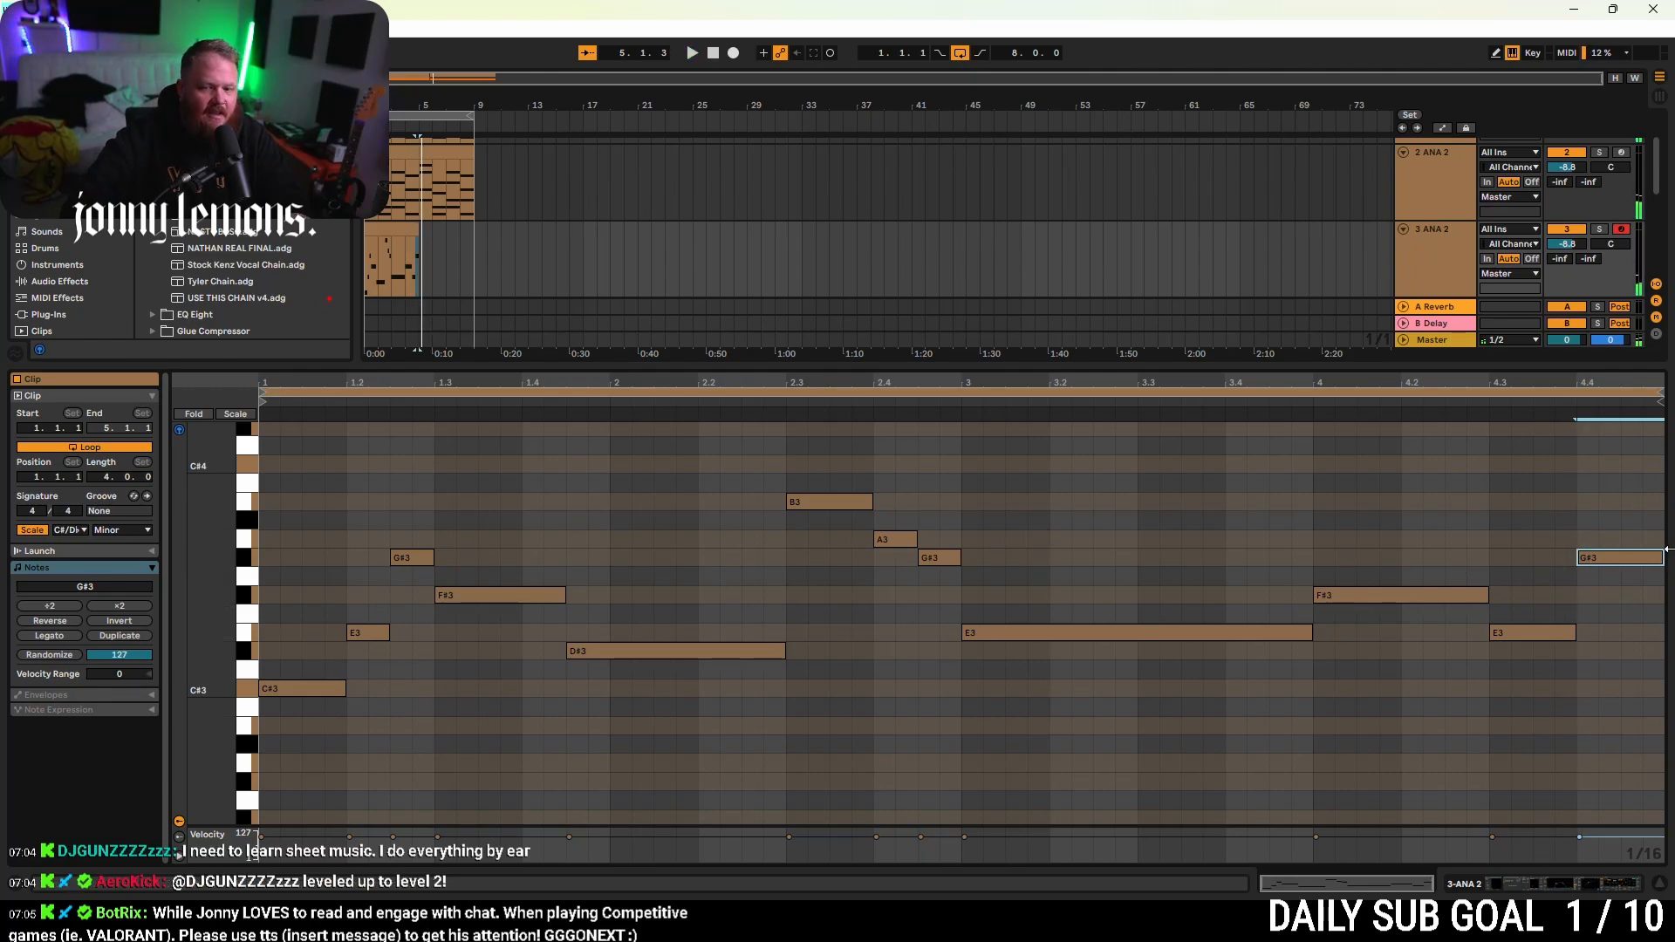
- Duplicate the four-bar melody clip on the third ANA 2 track so the melody also fills bars 5 to 8
left_click(312, 691)
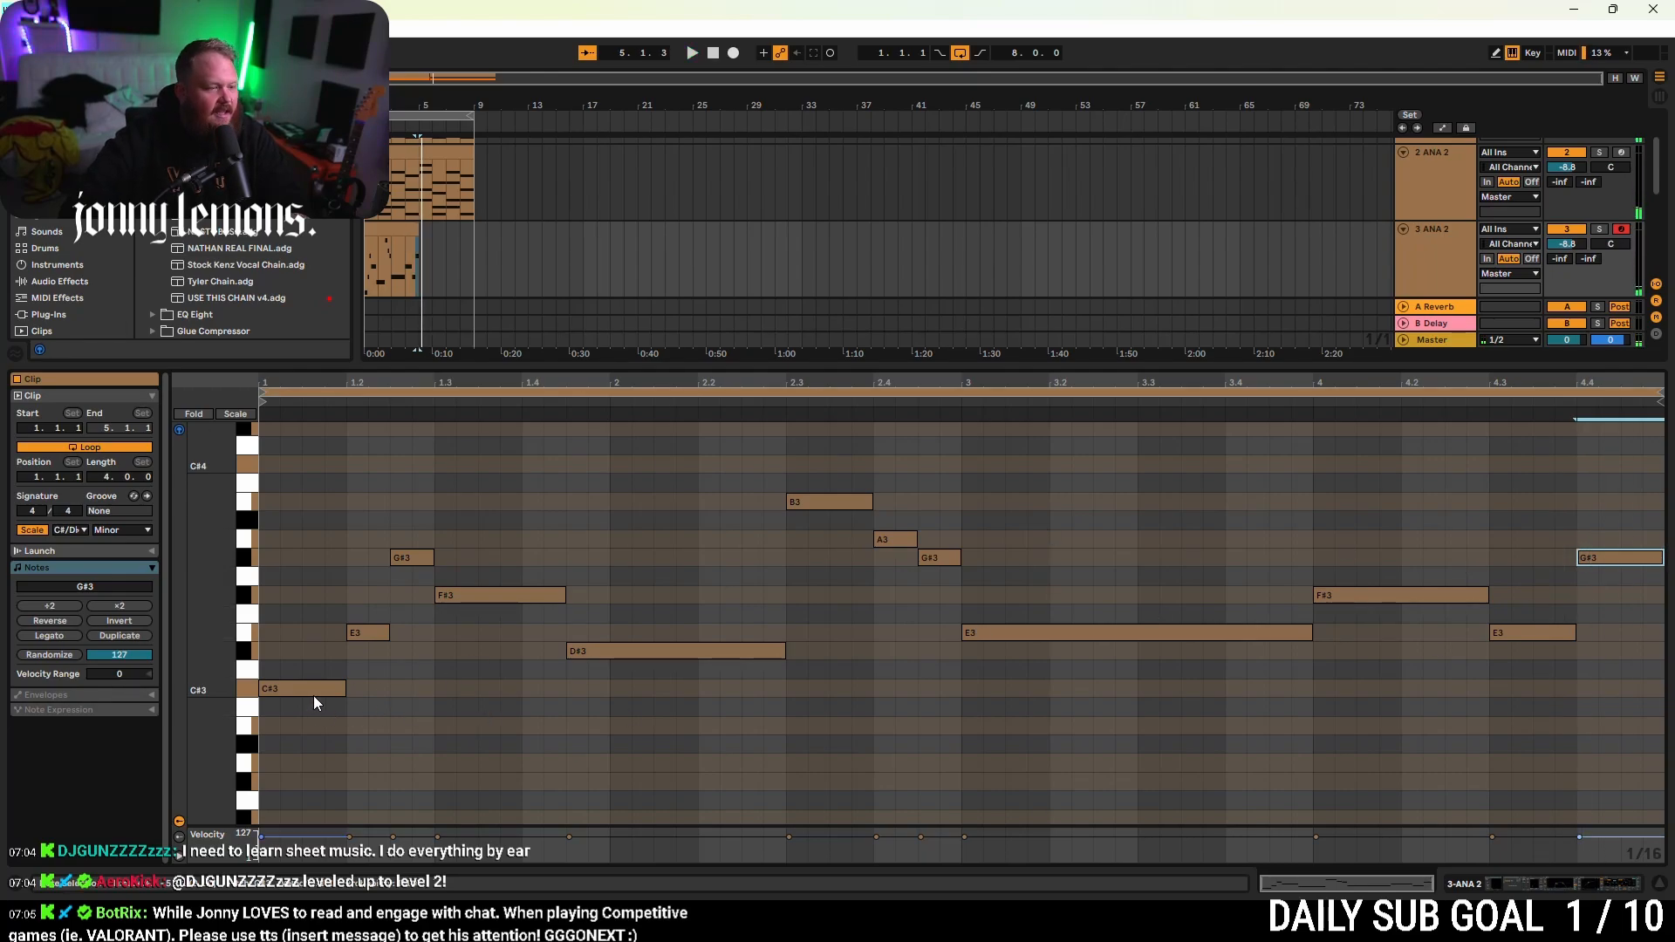
left_click_drag(730, 368, 729, 372)
double_click(732, 378)
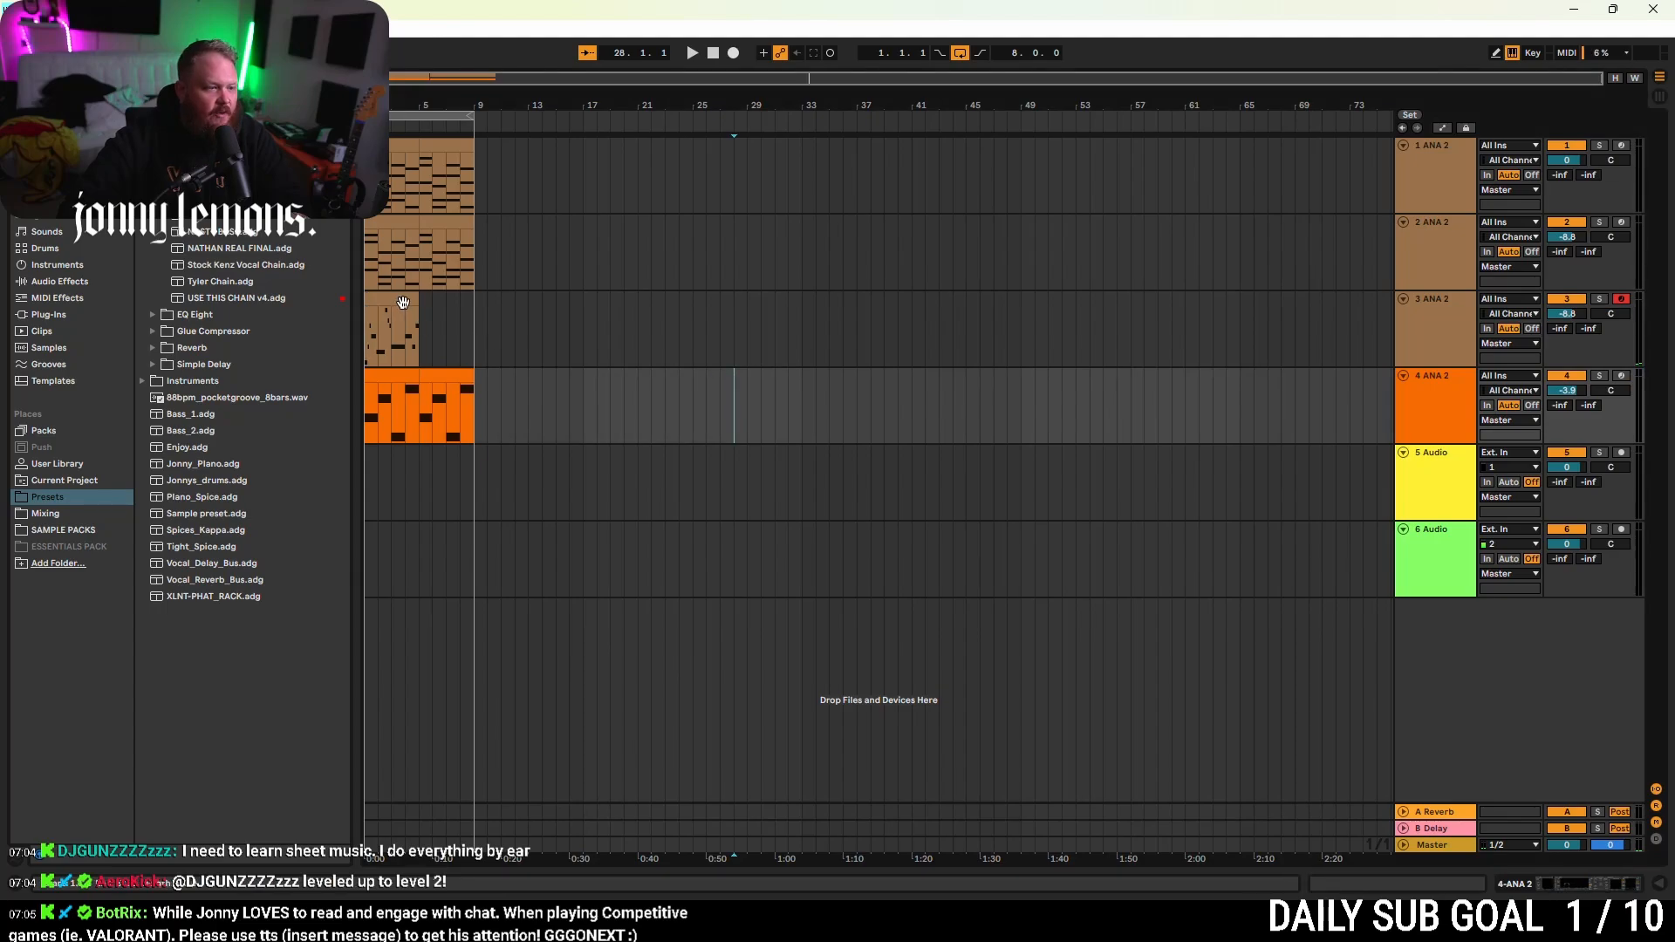
left_click(402, 302)
key("ctrl+d")
left_click(717, 342)
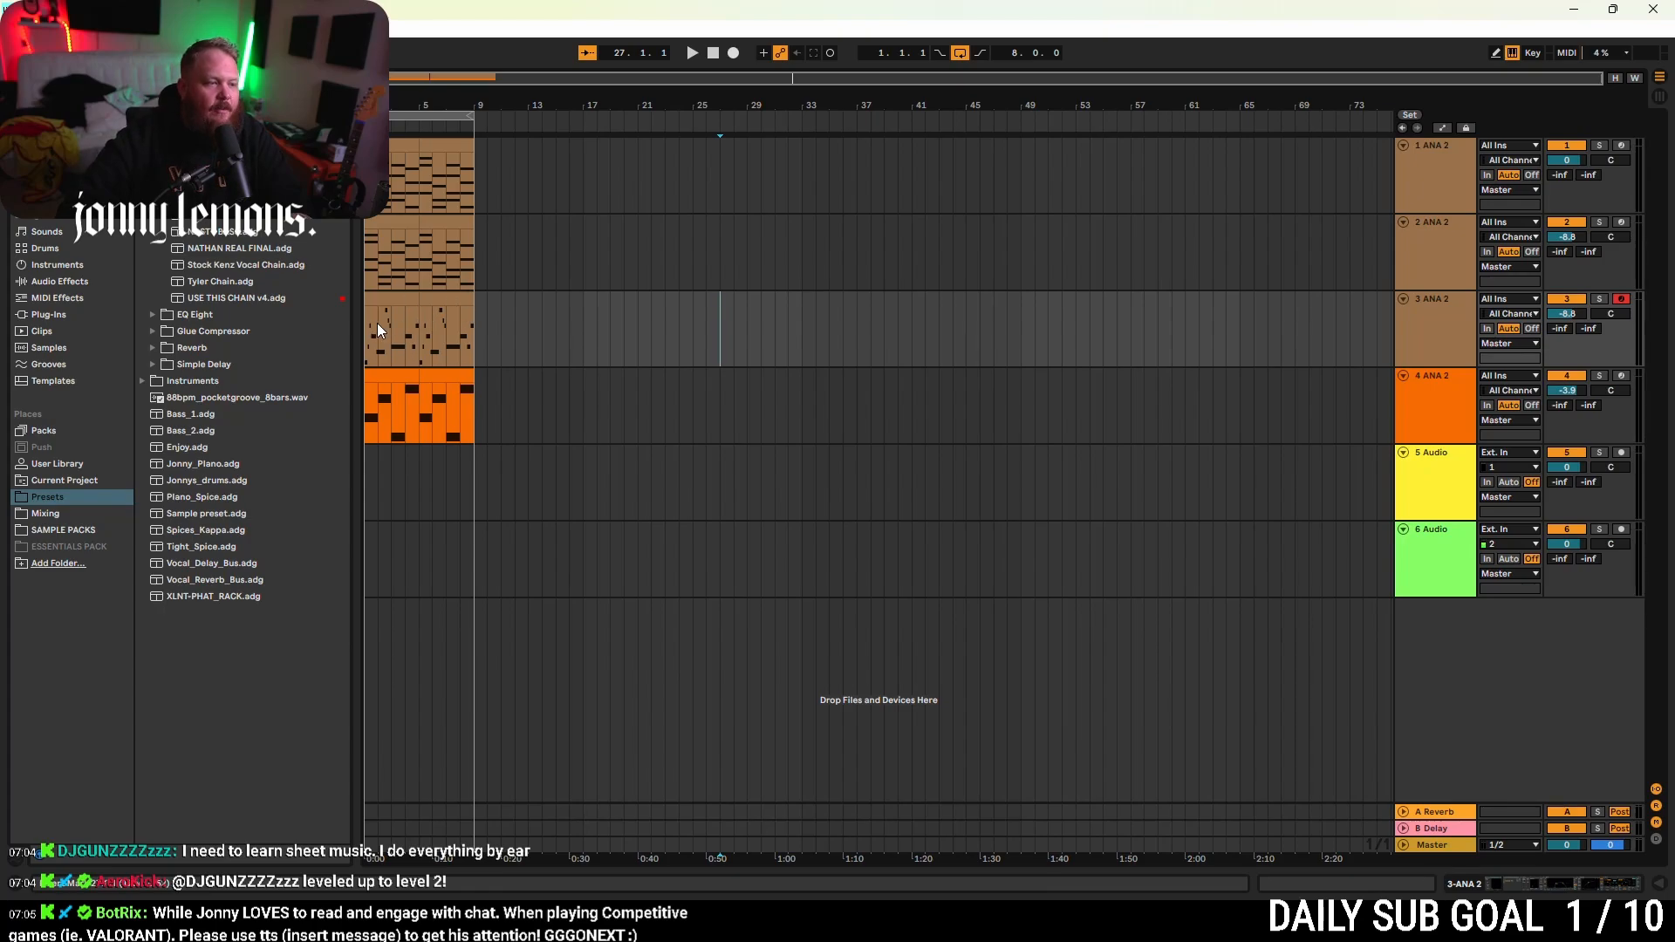
- Recolour the third ANA 2 track and both of its melody clips mustard yellow
left_click(1437, 327)
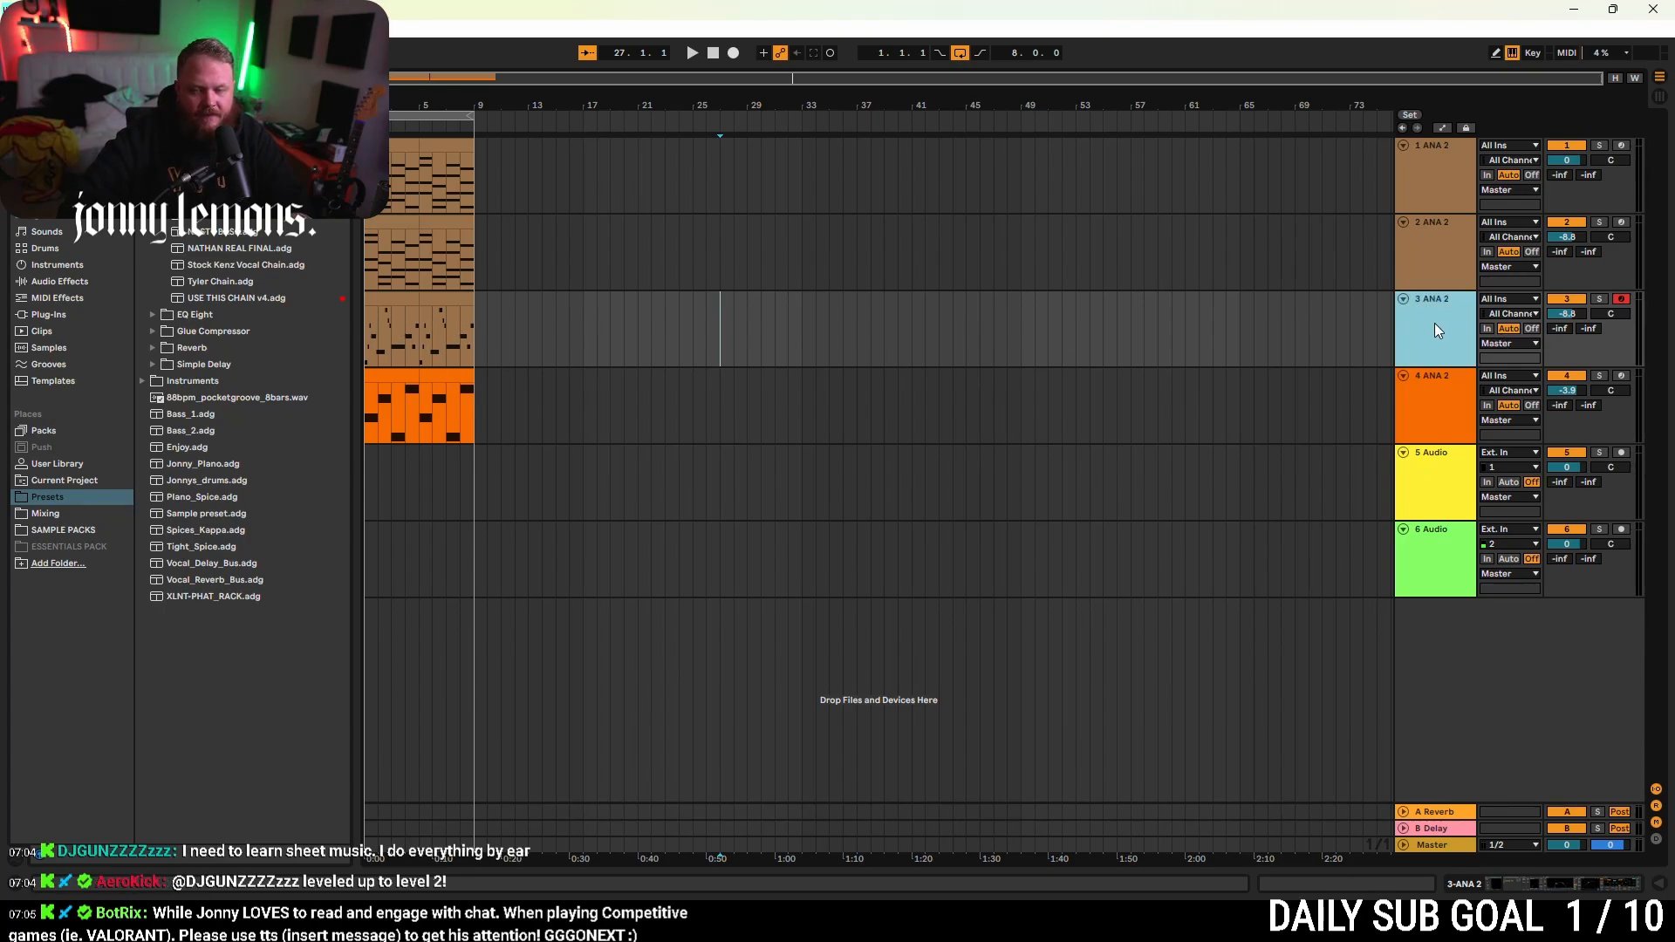
left_click(1494, 599)
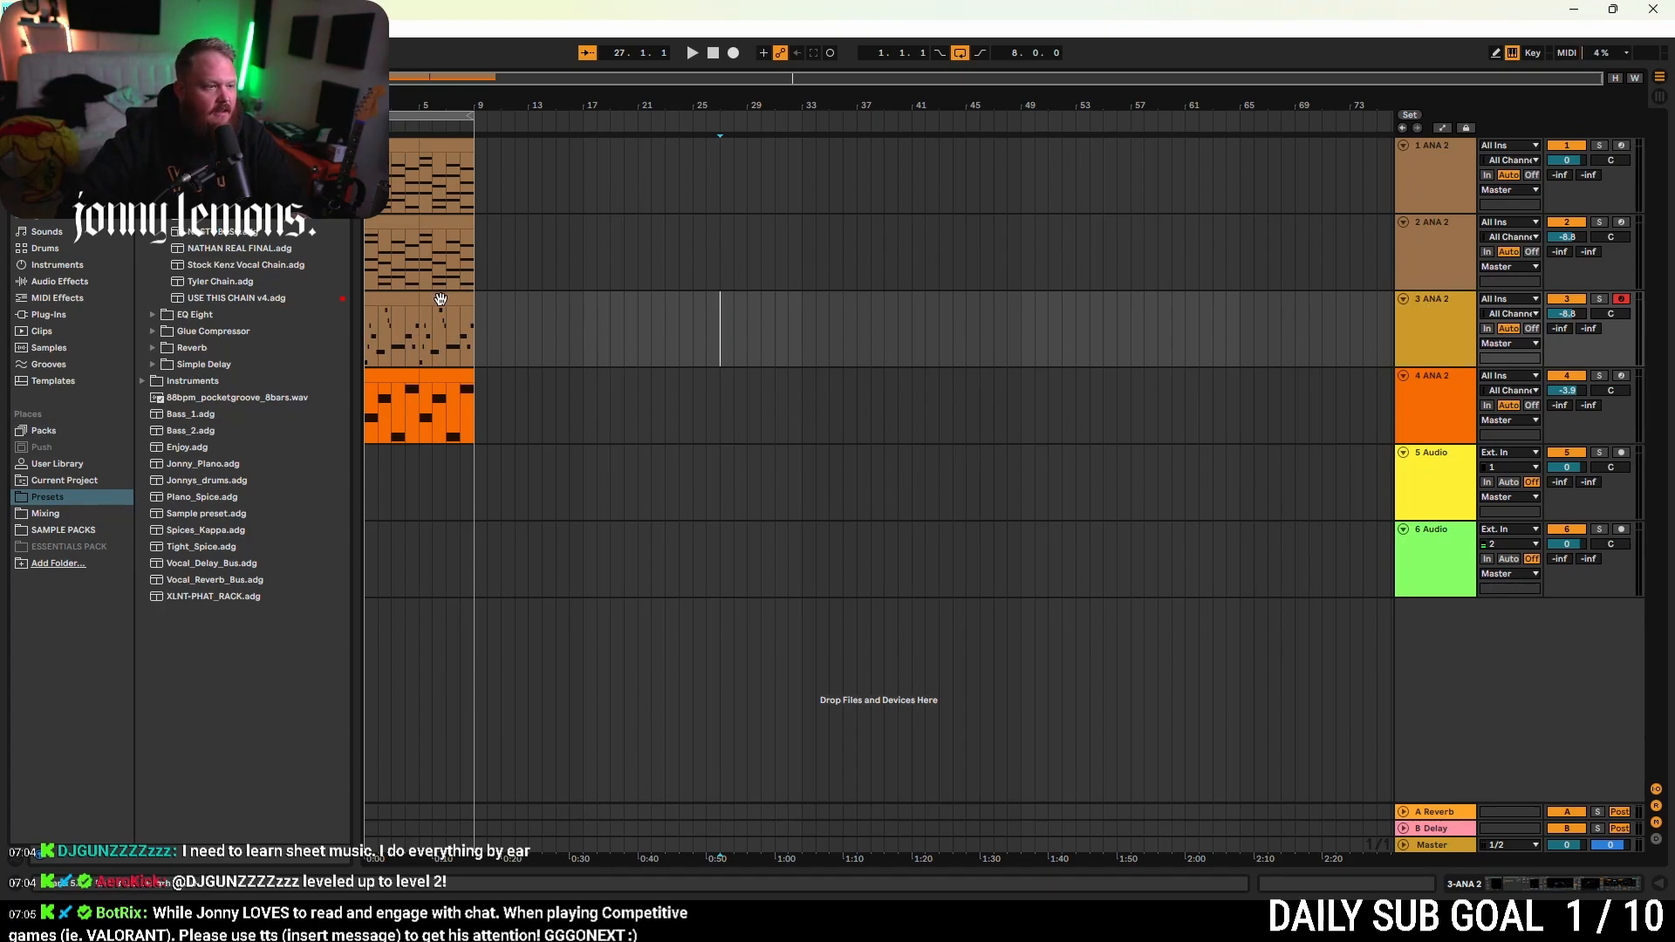
left_click(394, 300)
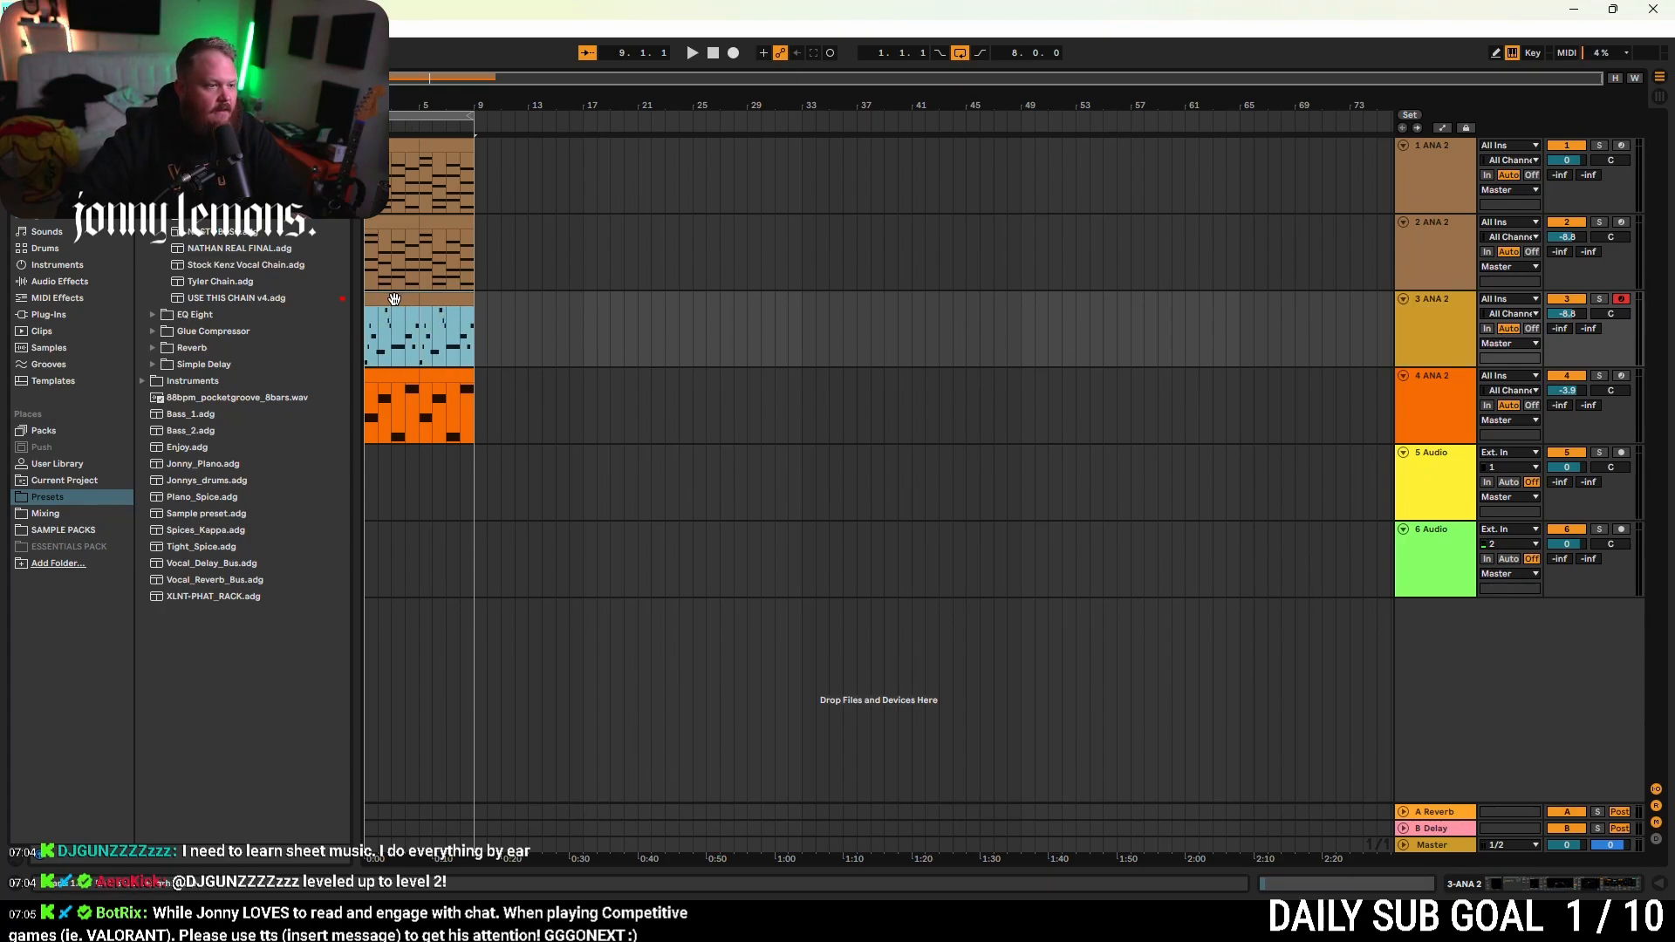
left_click(721, 356)
- Play the arrangement from bar 1 and lower the first ANA 2 track's volume to -3.3 dB
left_click(368, 257)
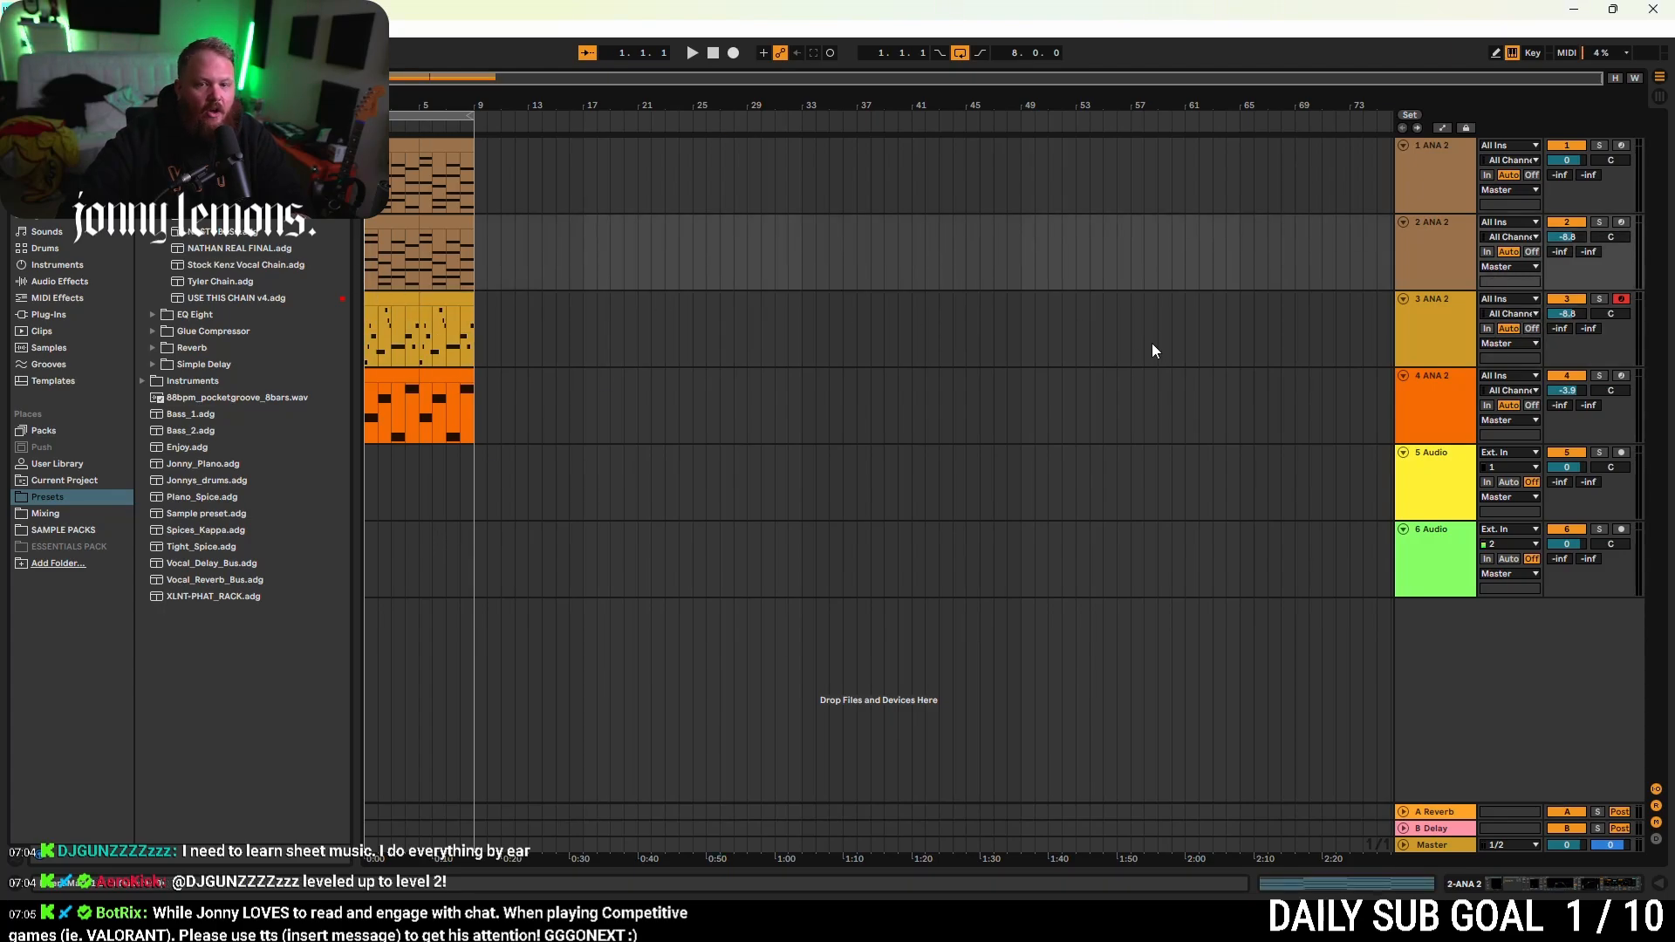
key("space")
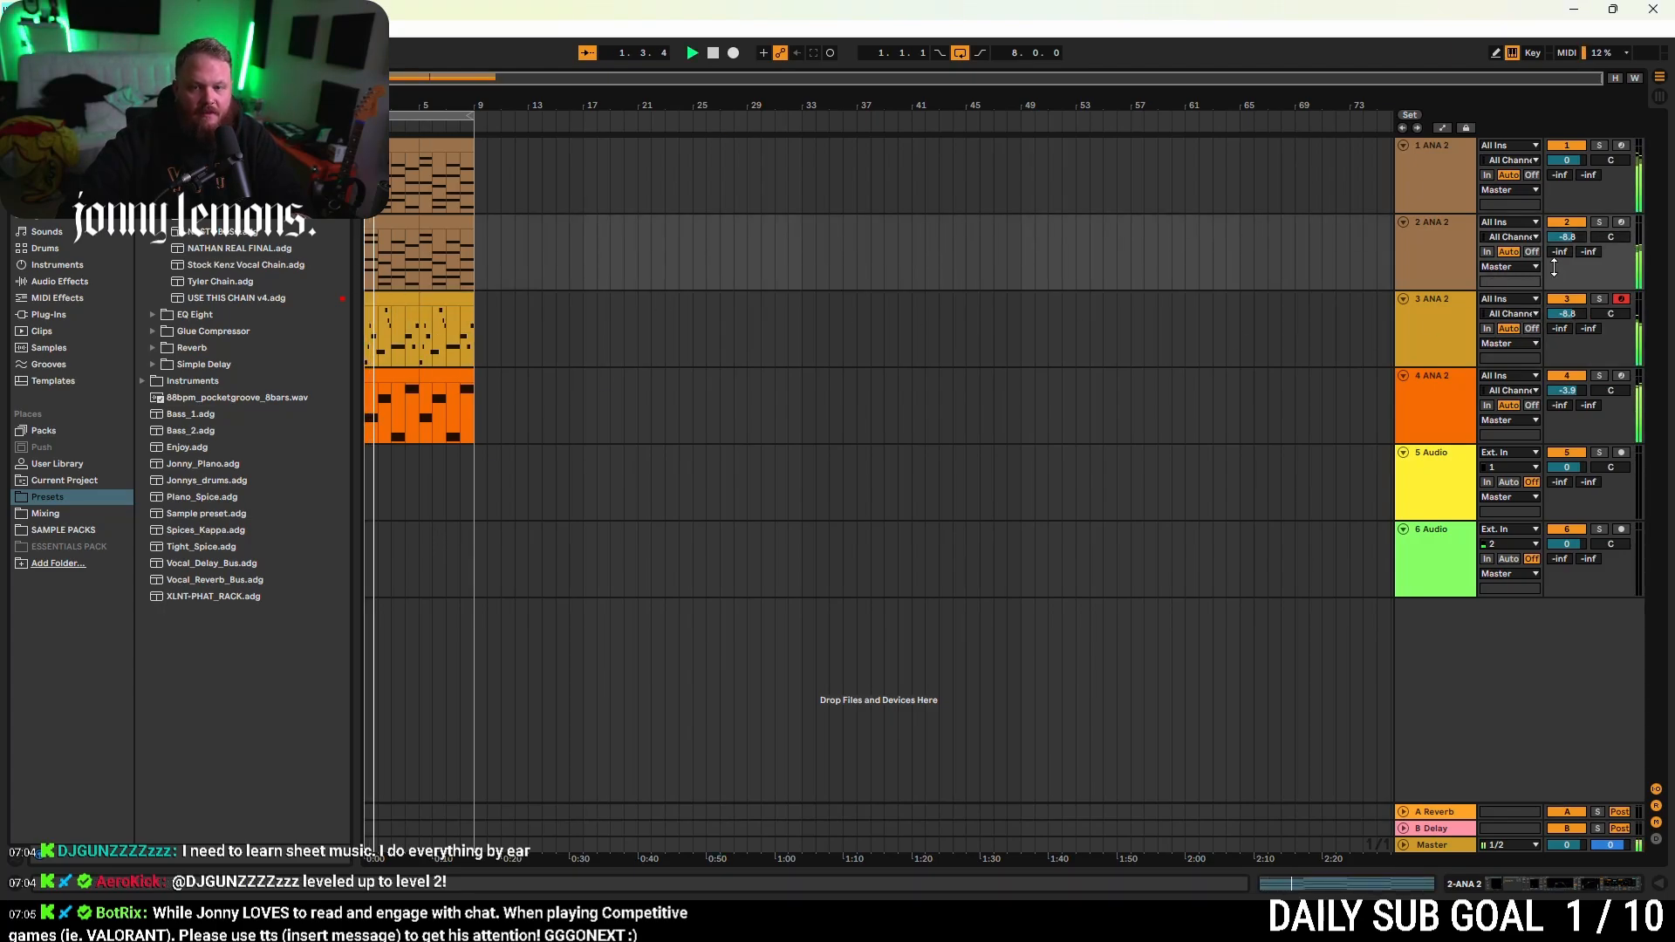
left_click_drag(1567, 159, 1567, 175)
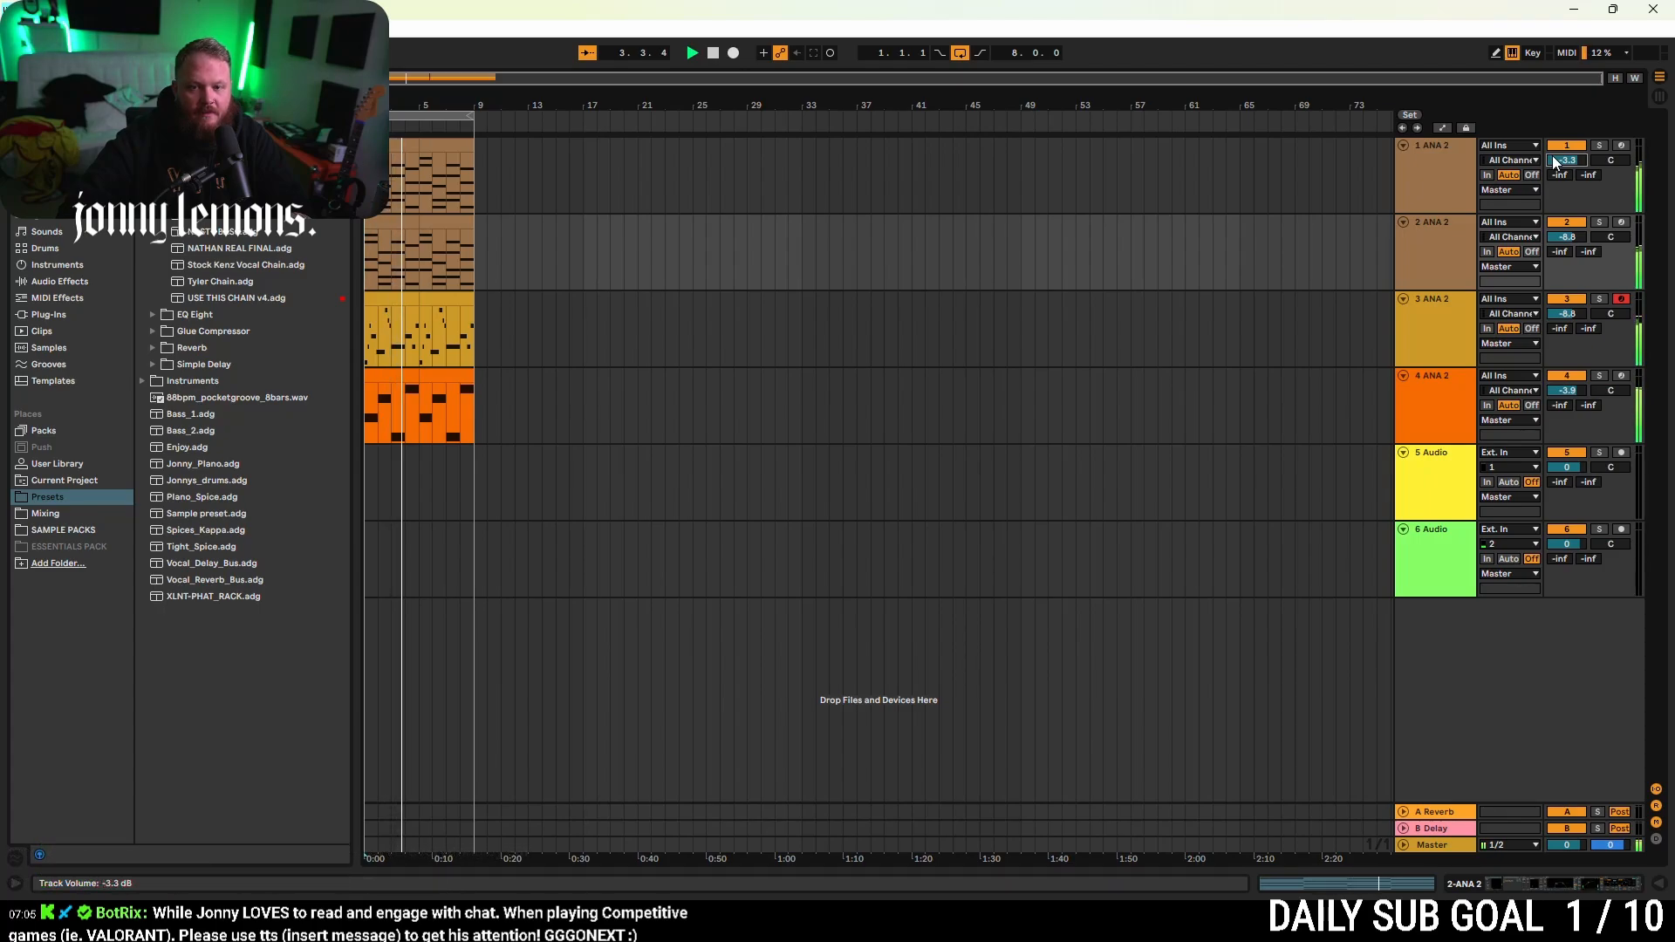
left_click(1567, 391)
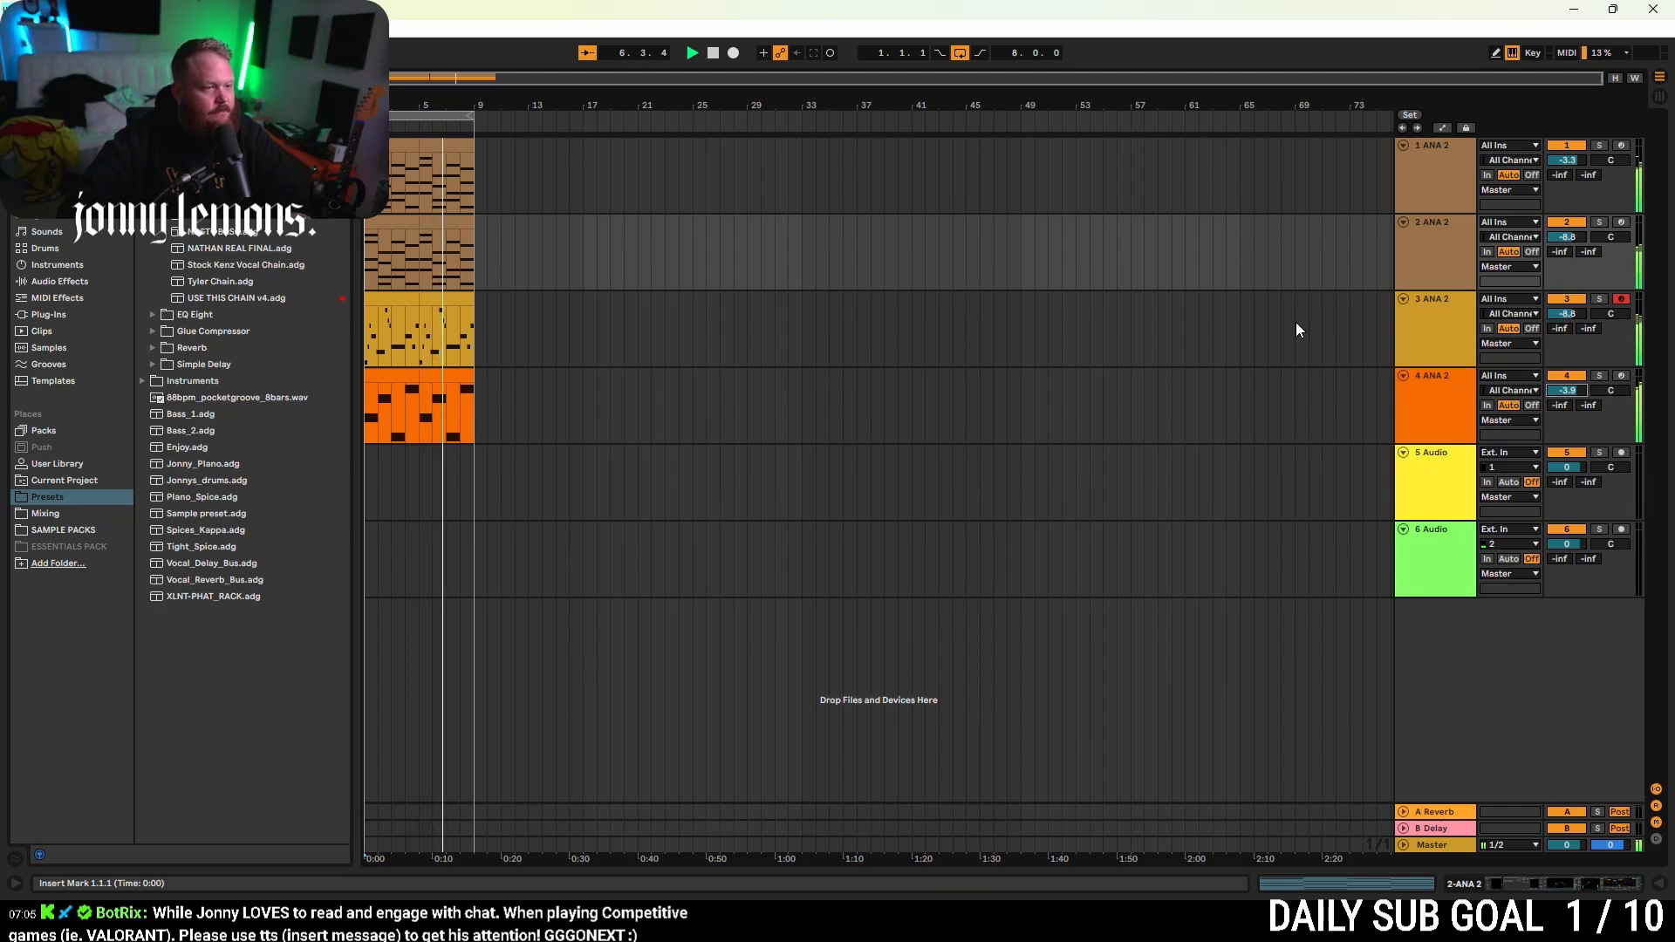
- In the second melody clip, raise the E3 at 4.3 to G#3 and the G#3 at 4.4 to B3, and play the ending
double_click(438, 311)
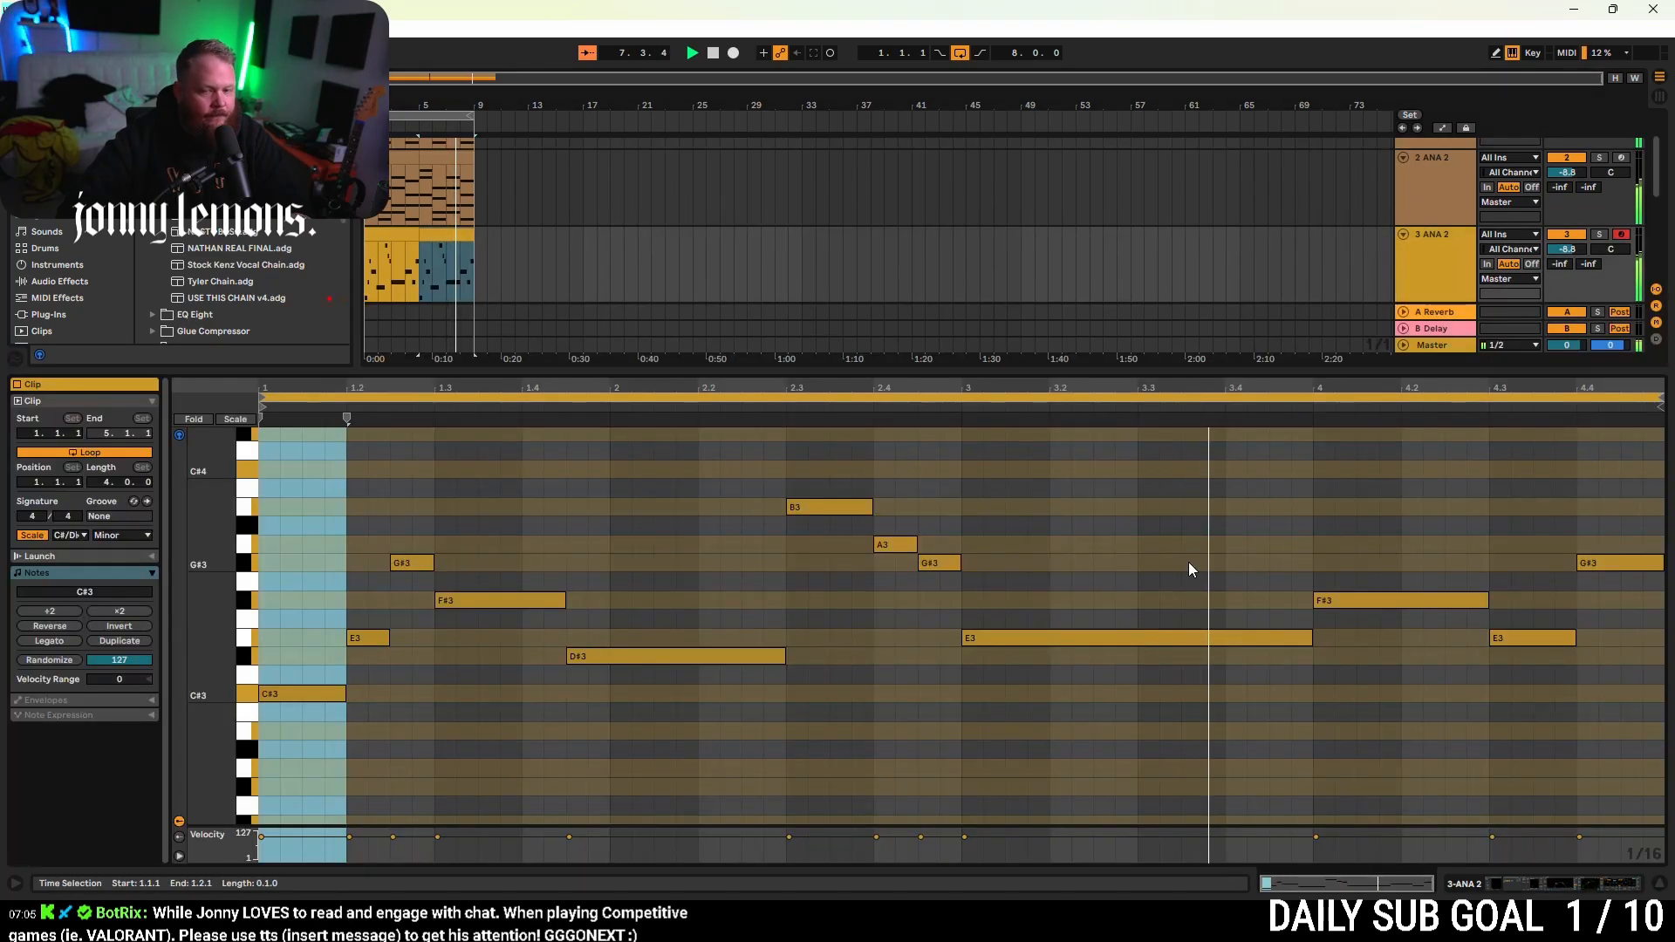
left_click(1417, 598)
left_click_drag(1521, 636, 1605, 525)
key("space")
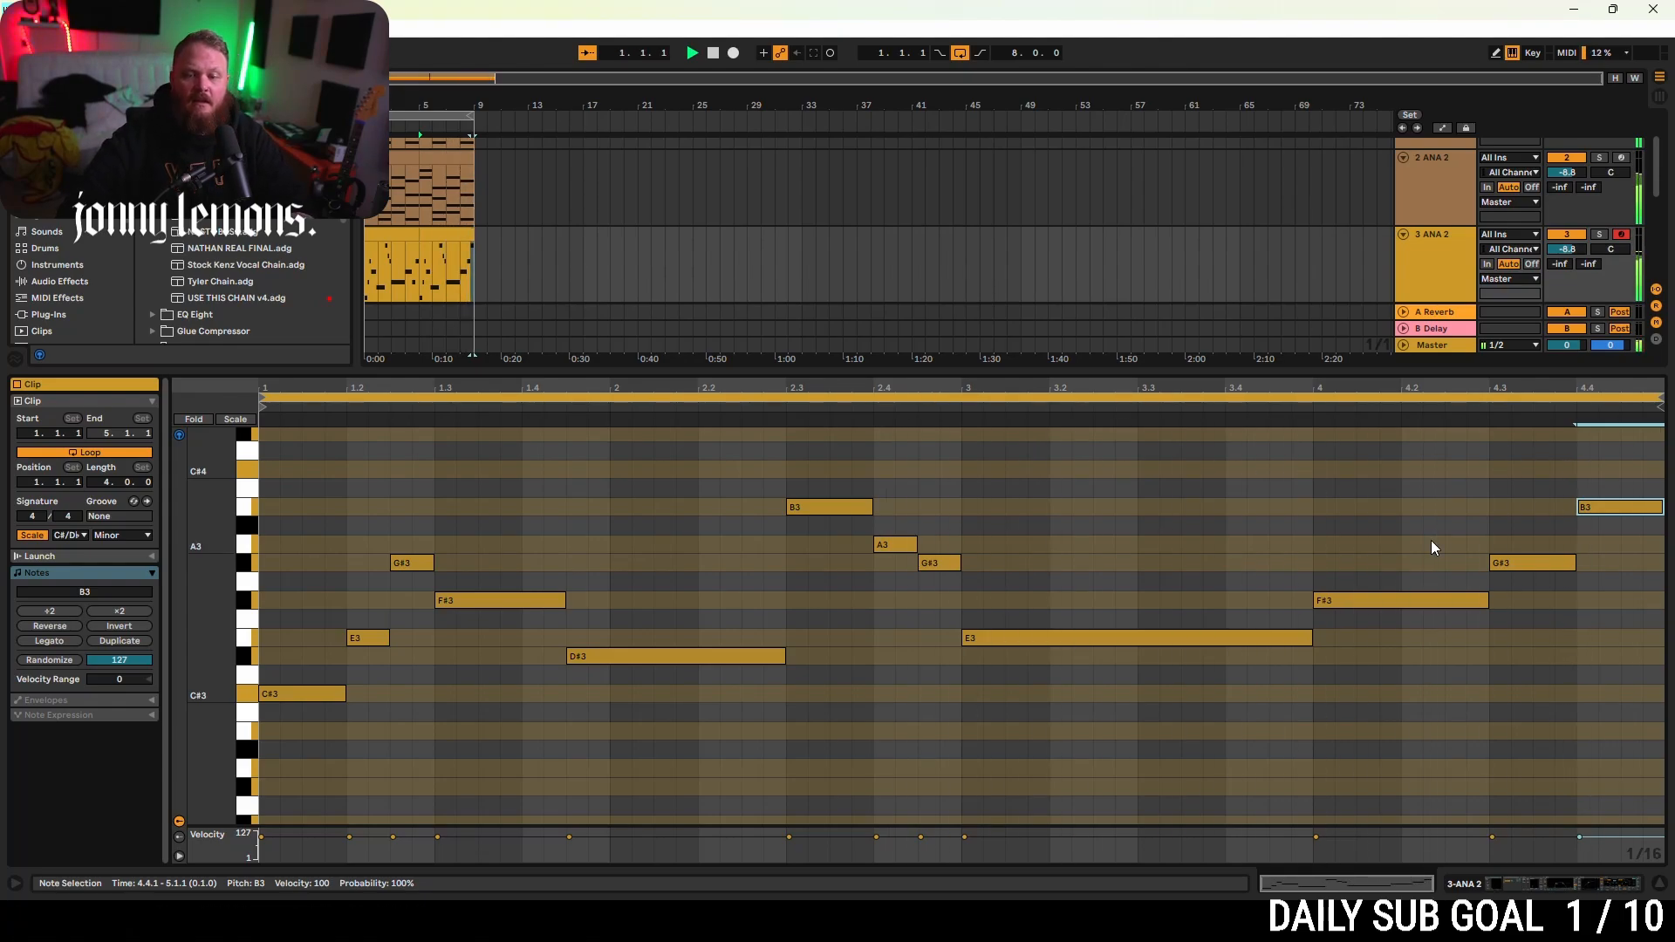
key("space")
key("ctrl+alt+l")
left_click(594, 325)
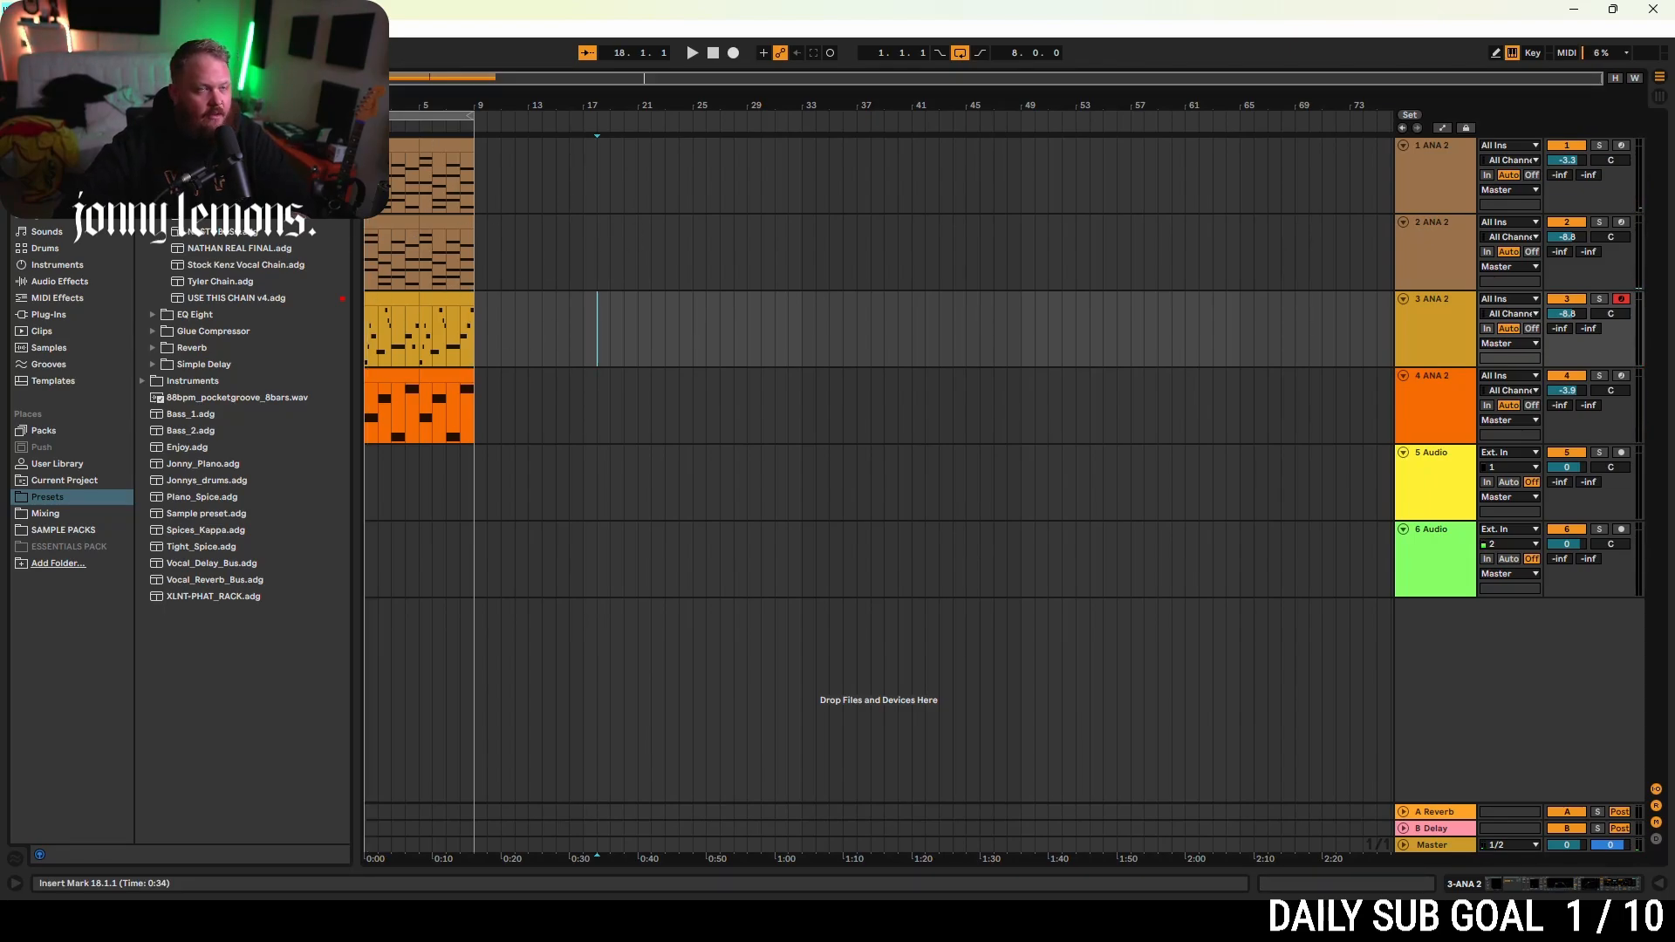
left_click(576, 185)
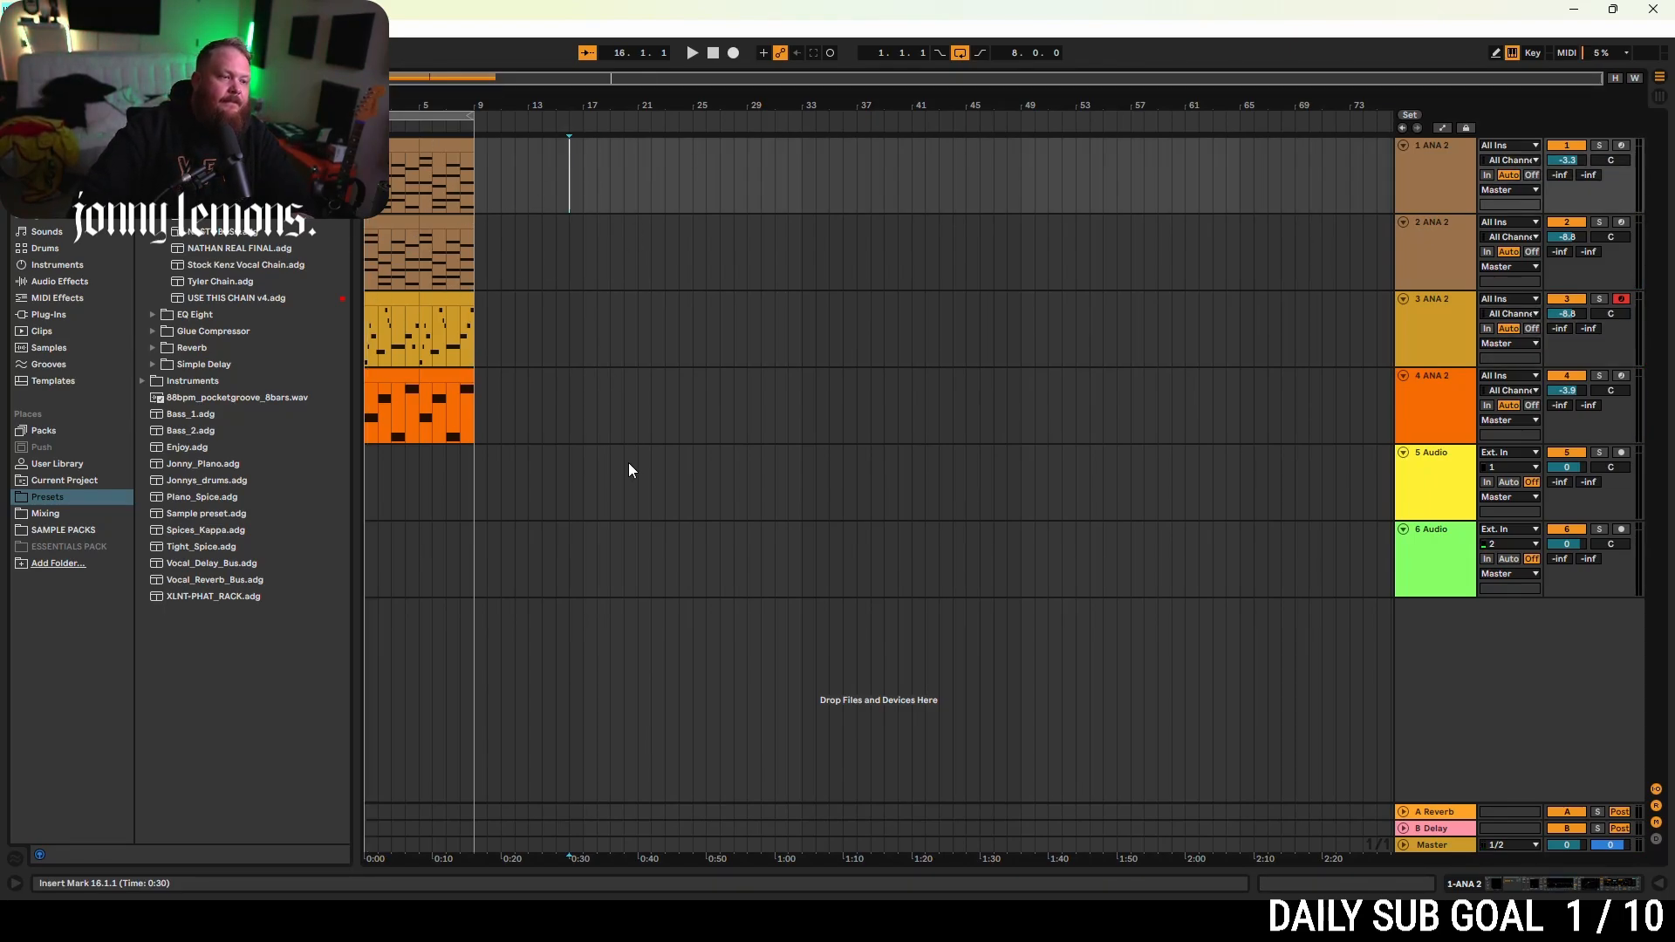
- Select the 5 Audio track and open the Drum Loops folder of the DECAP pack in the sample packs
left_click(1456, 466)
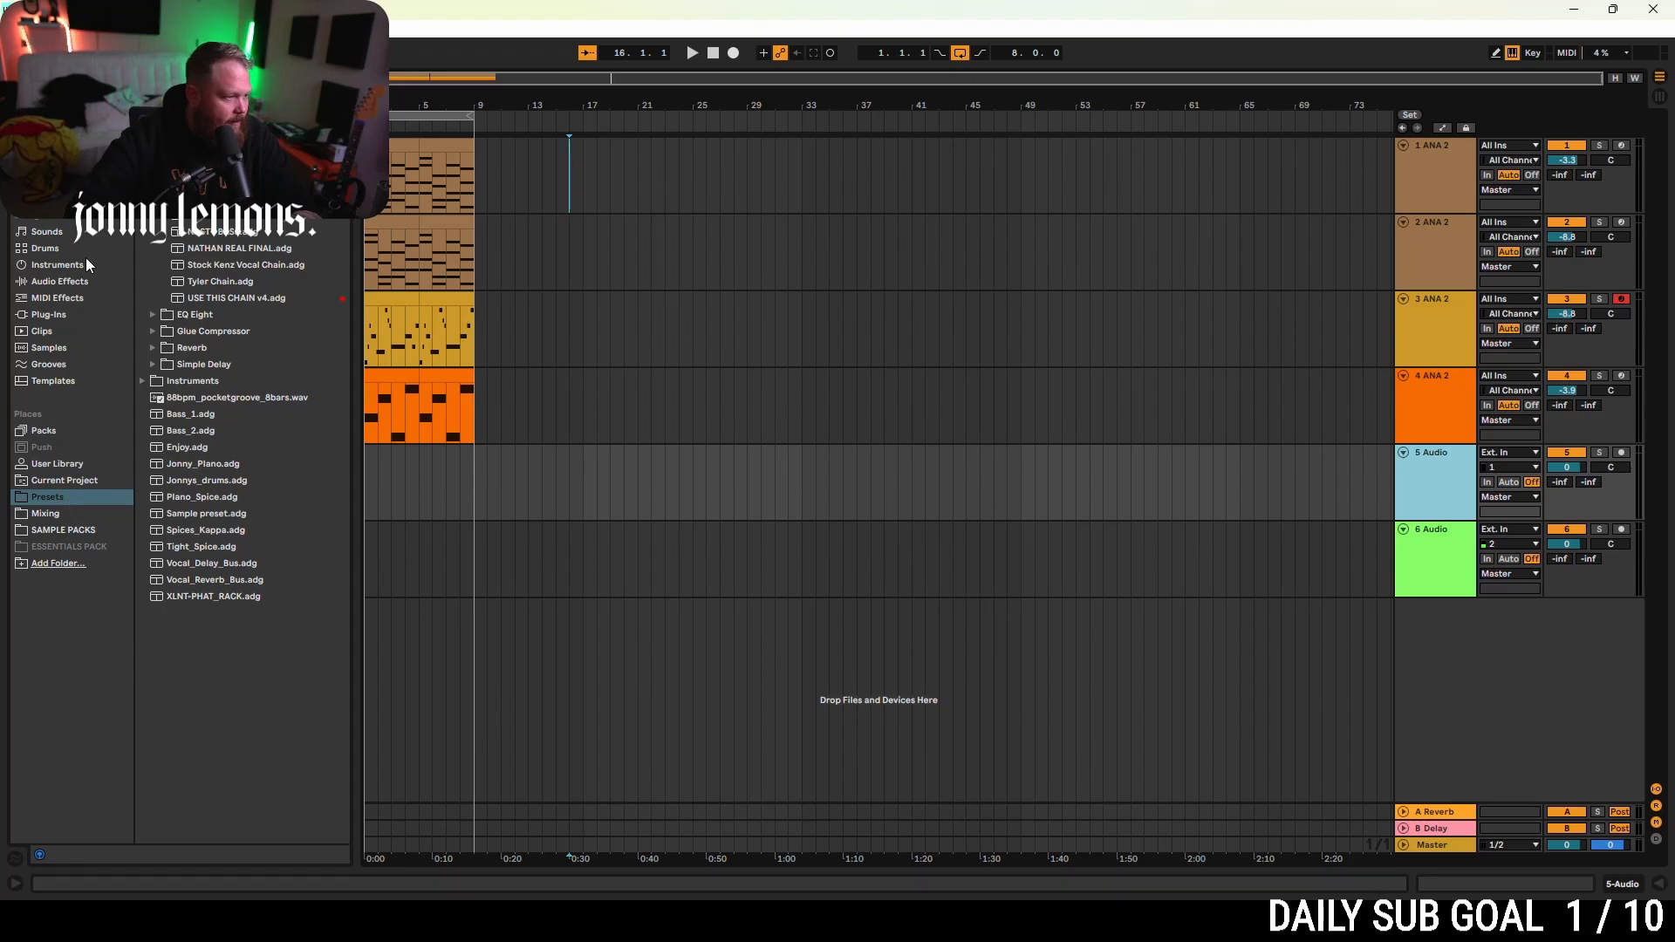
left_click(52, 530)
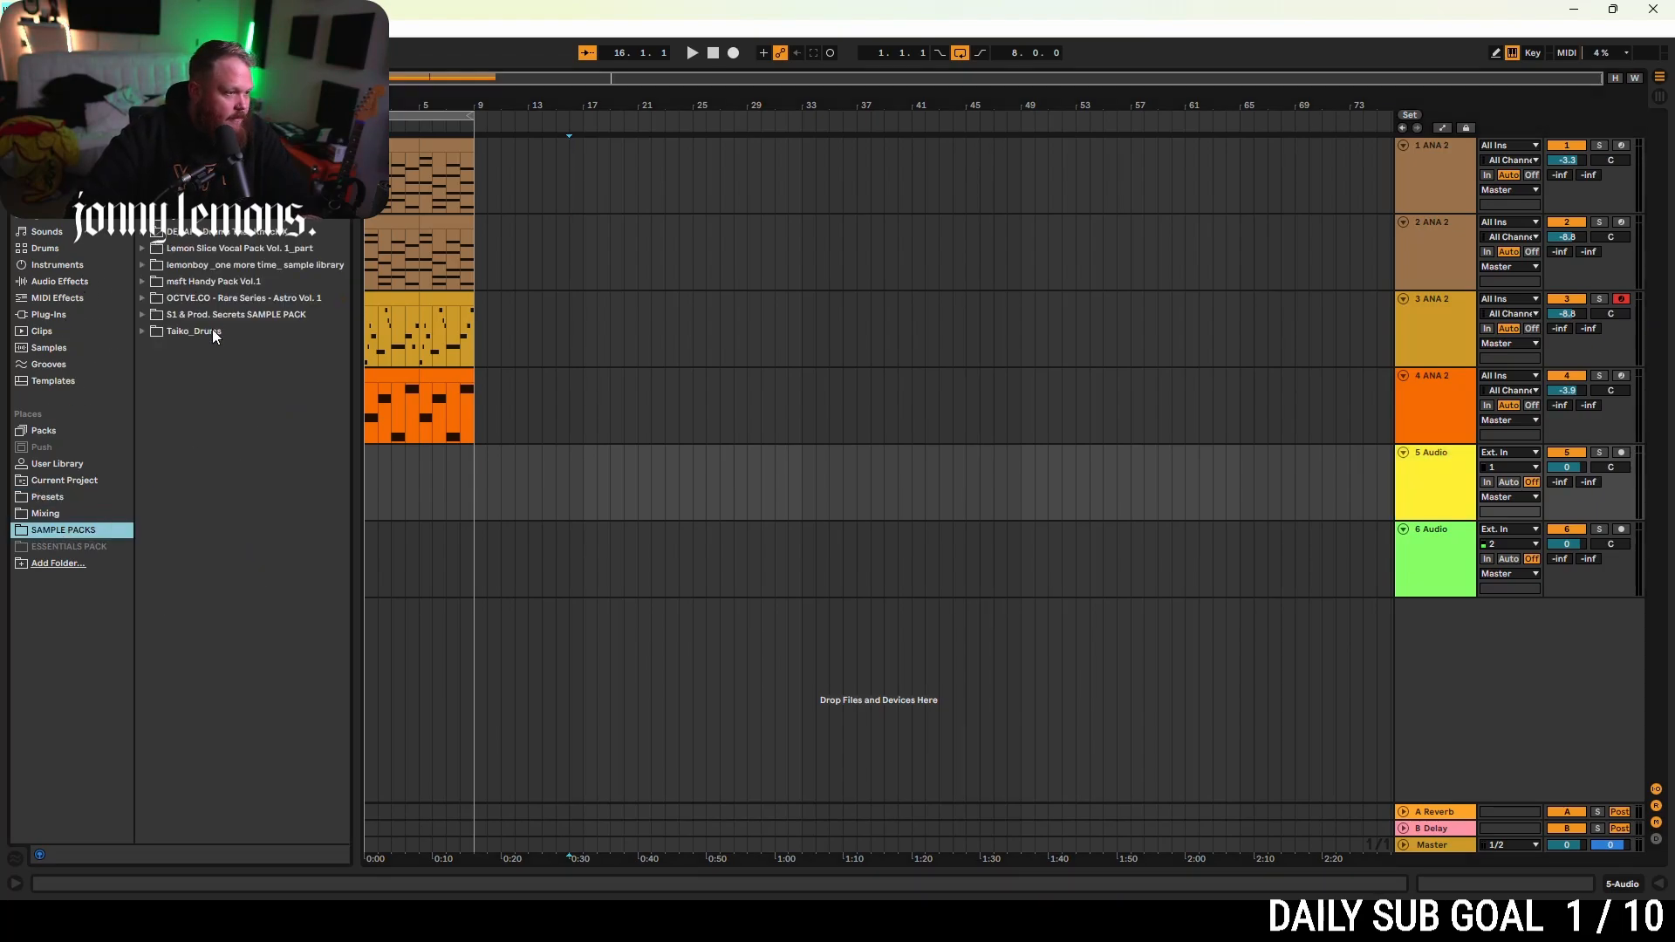
left_click(144, 233)
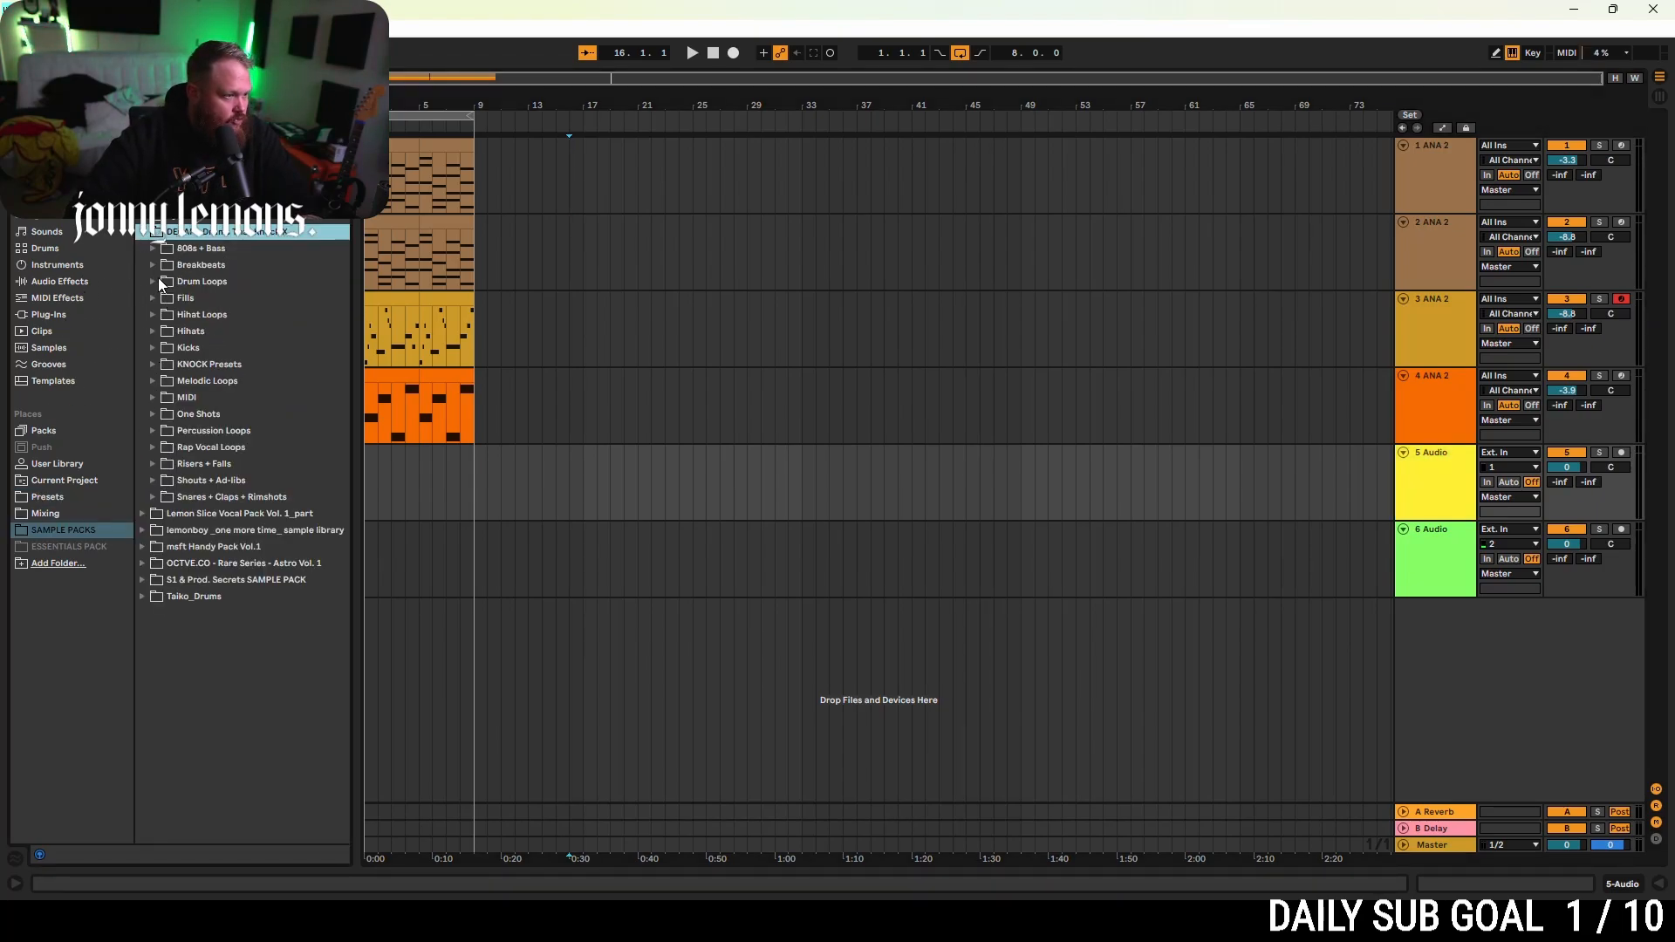
left_click(153, 281)
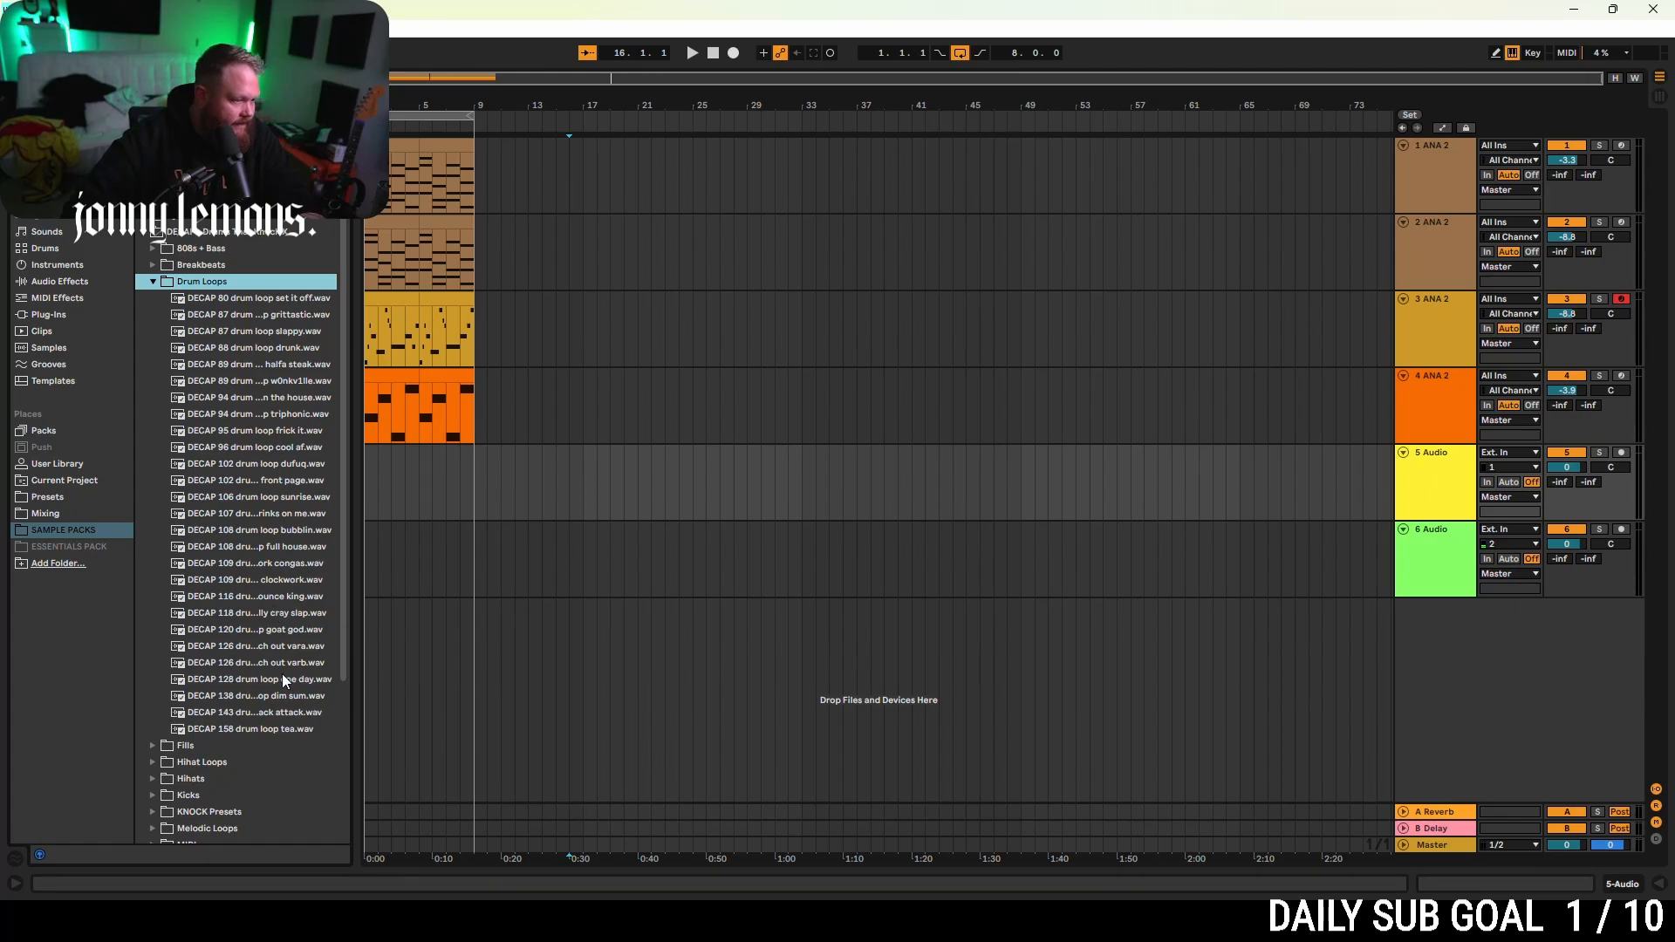
- Audition the DECAP drum loops from 120 goat god through 158 tea in the sample pack
left_click(244, 630)
left_click(248, 644)
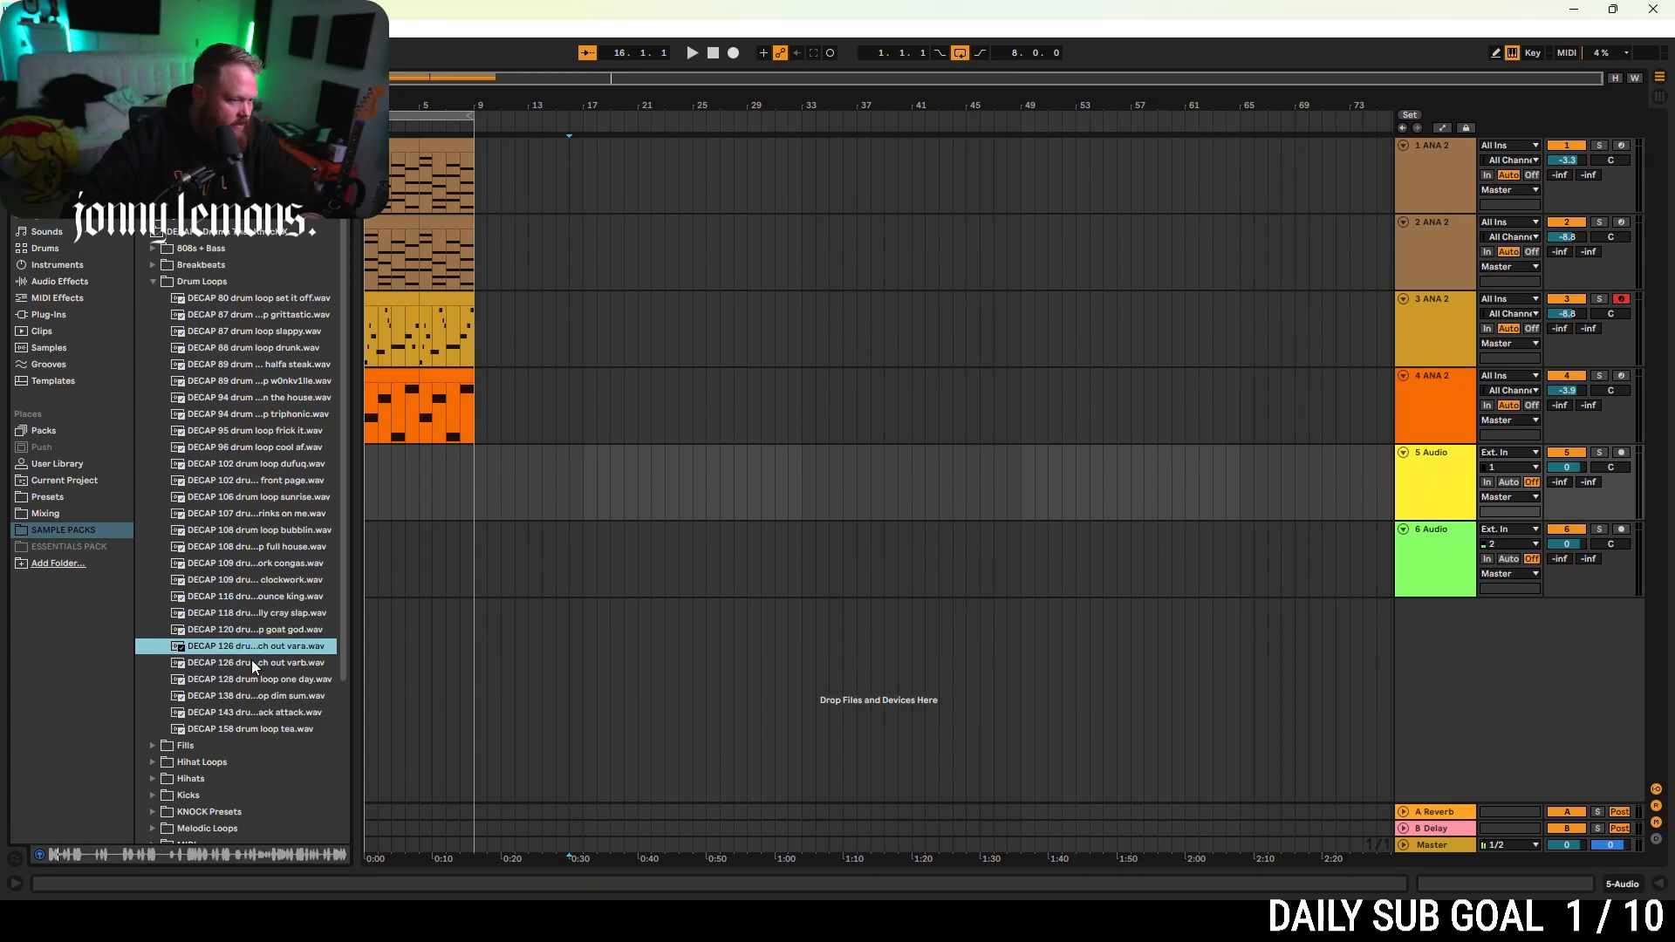
left_click(251, 662)
left_click(254, 678)
left_click(254, 695)
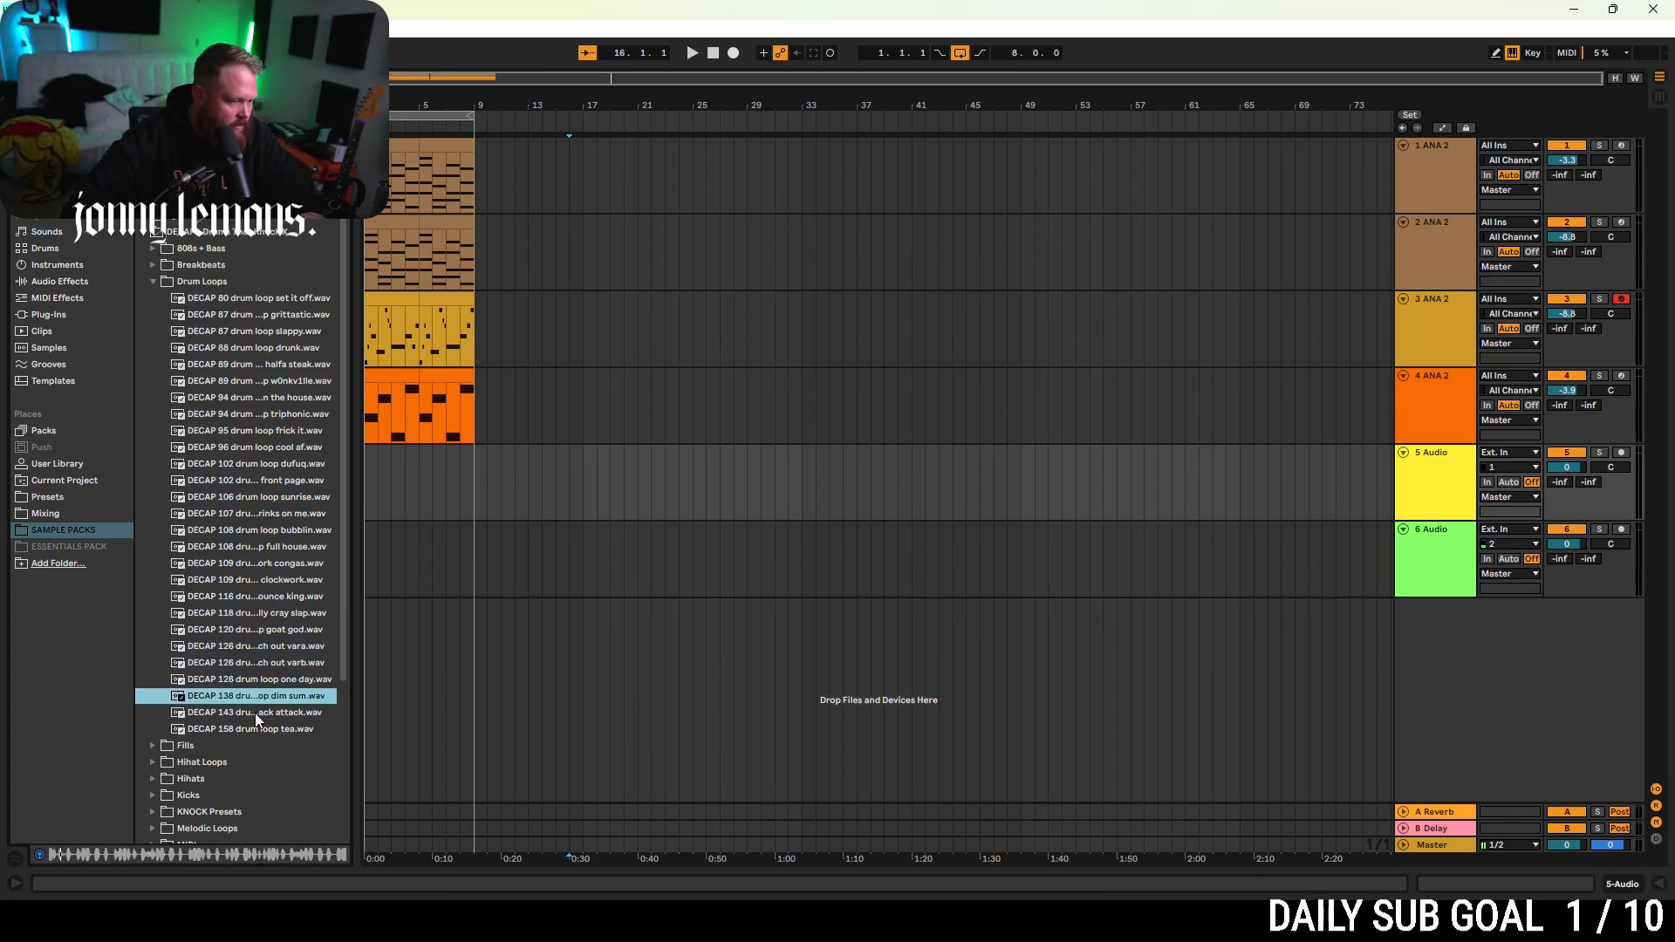
left_click(255, 713)
left_click(256, 729)
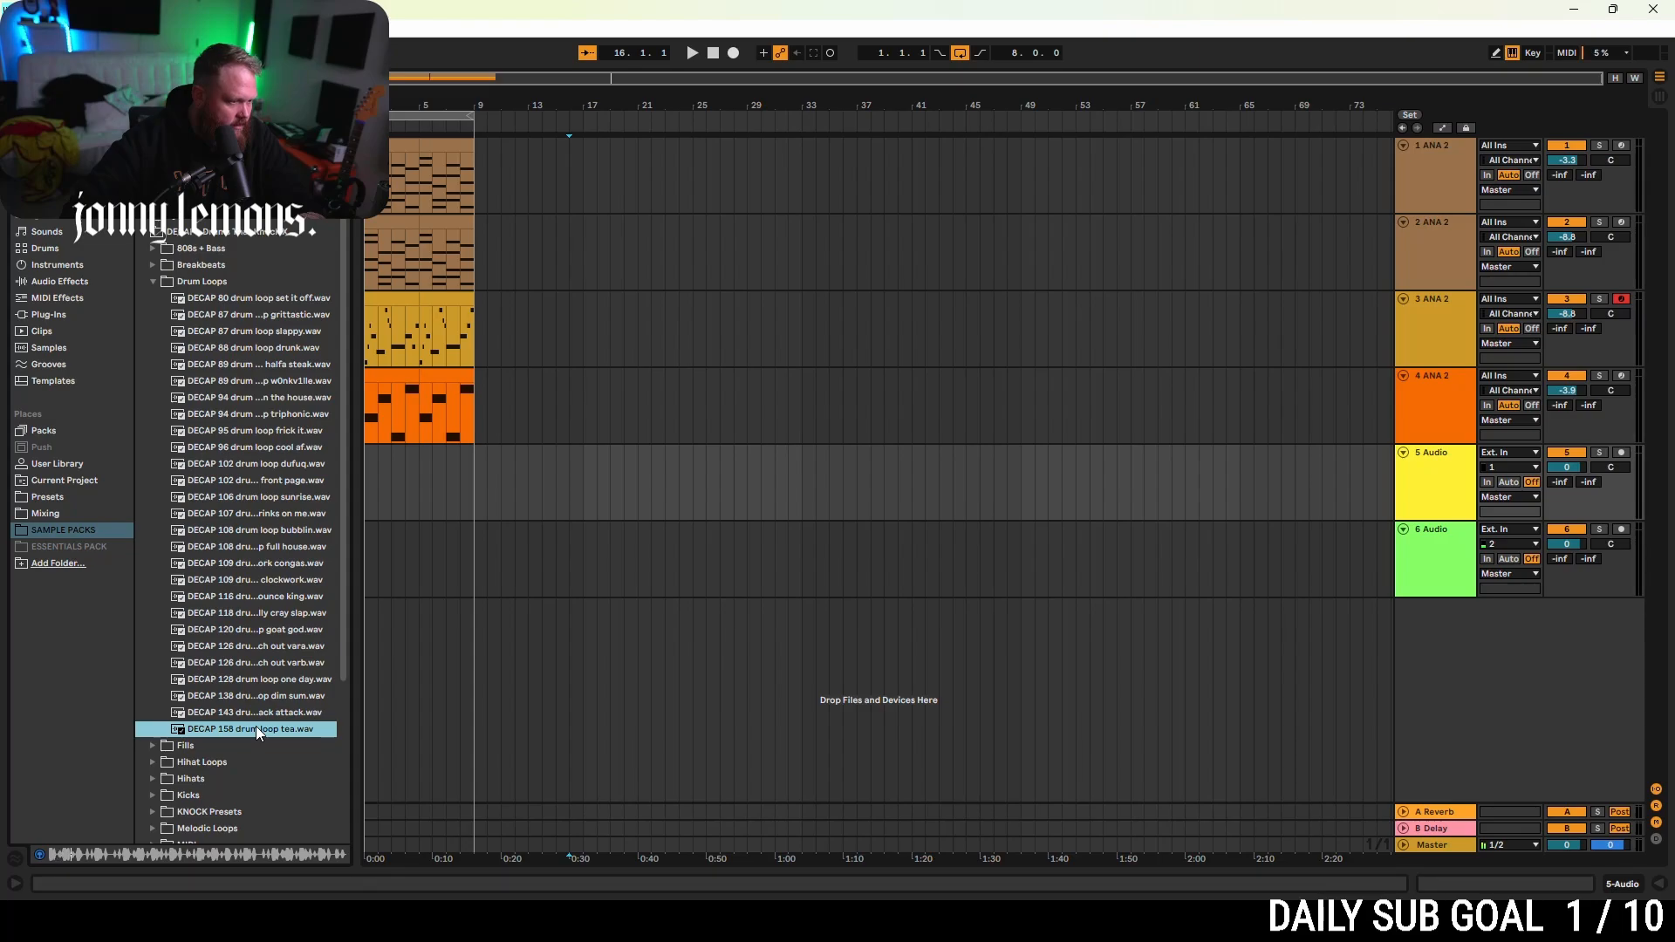
- Audition the DECAP drum loops from 96 cool af through 108 full house, then collapse the Drum Loops folder
left_click(240, 436)
left_click(243, 447)
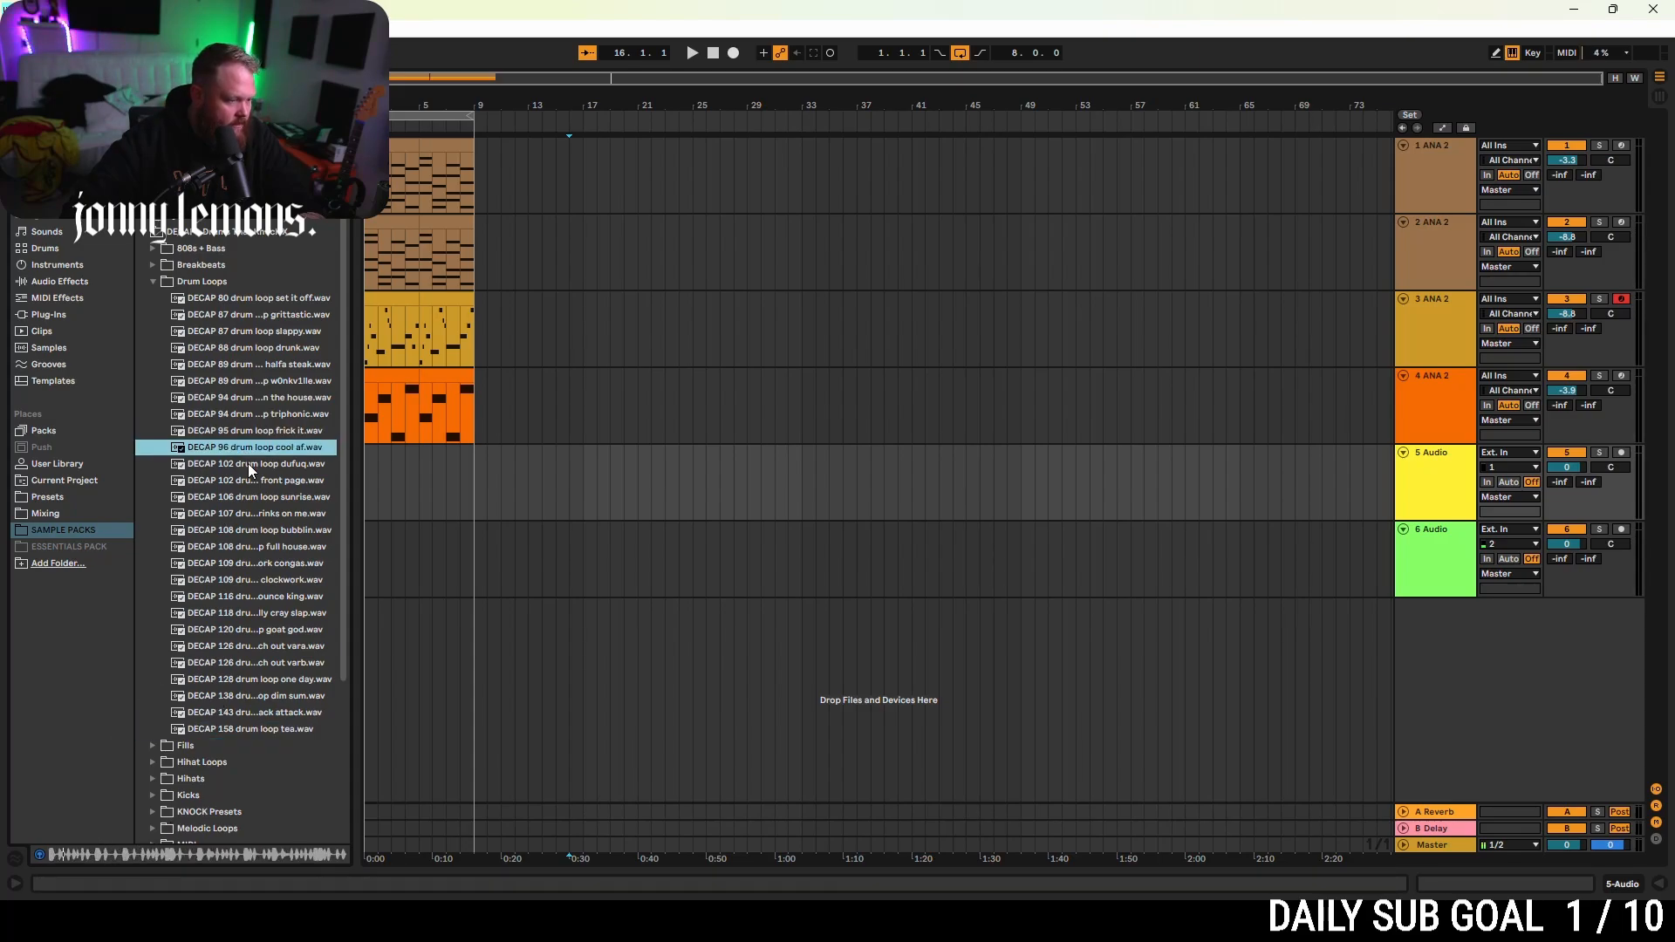
left_click(248, 464)
key("Down")
key("Down")
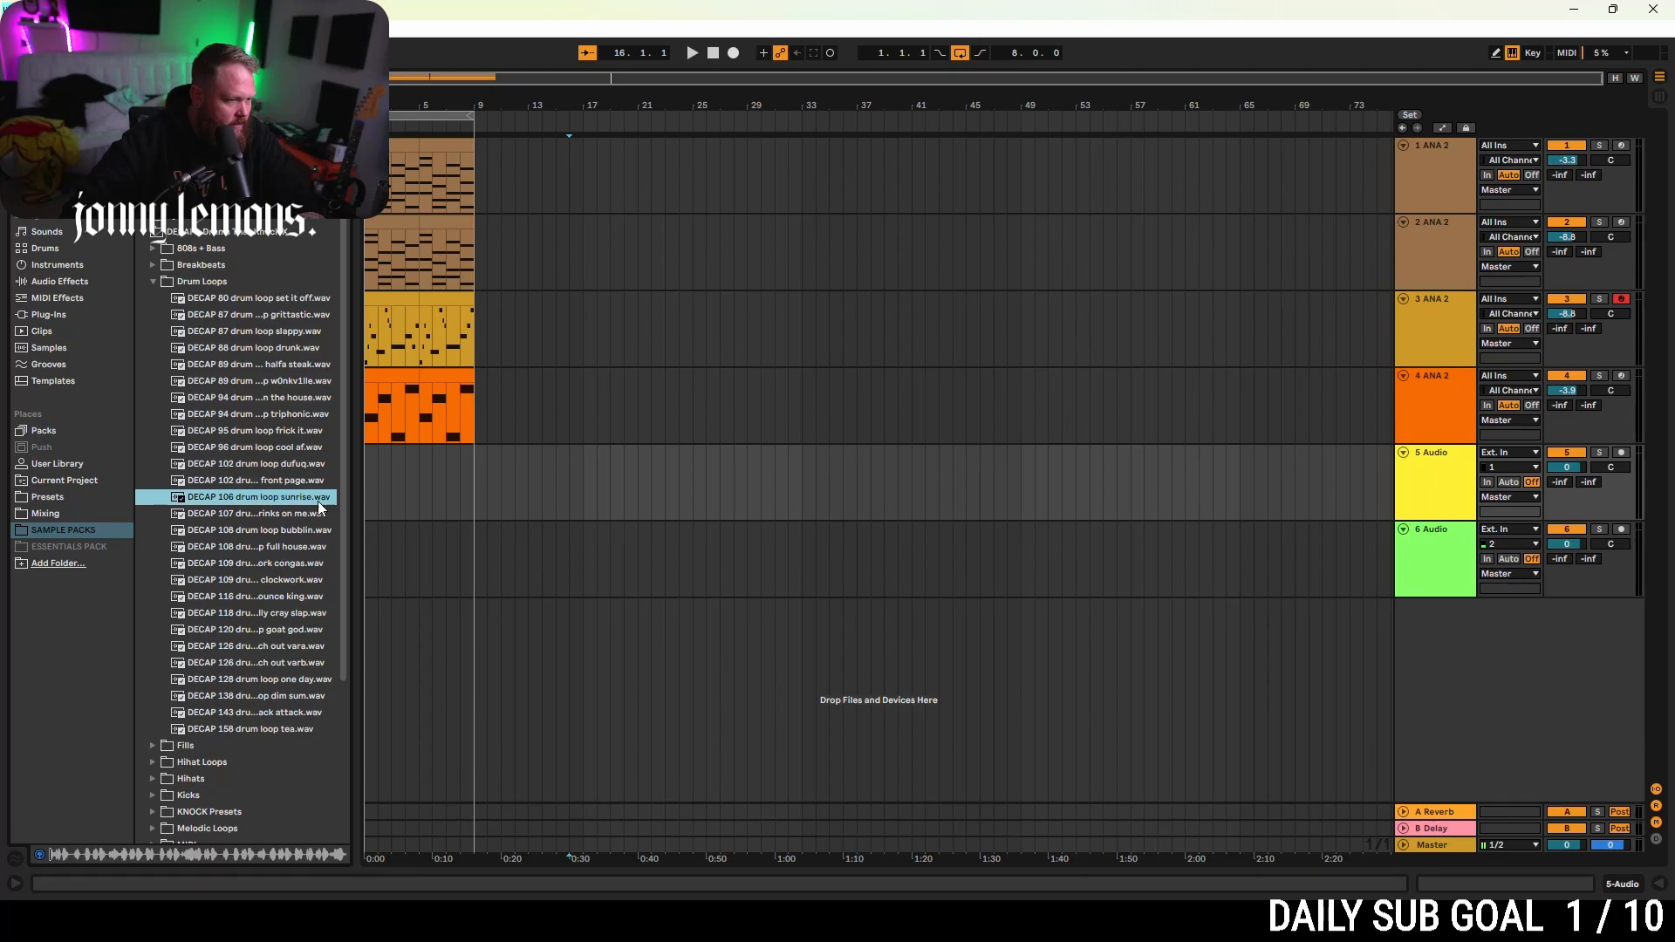
left_click_drag(351, 497, 464, 497)
left_click(297, 515)
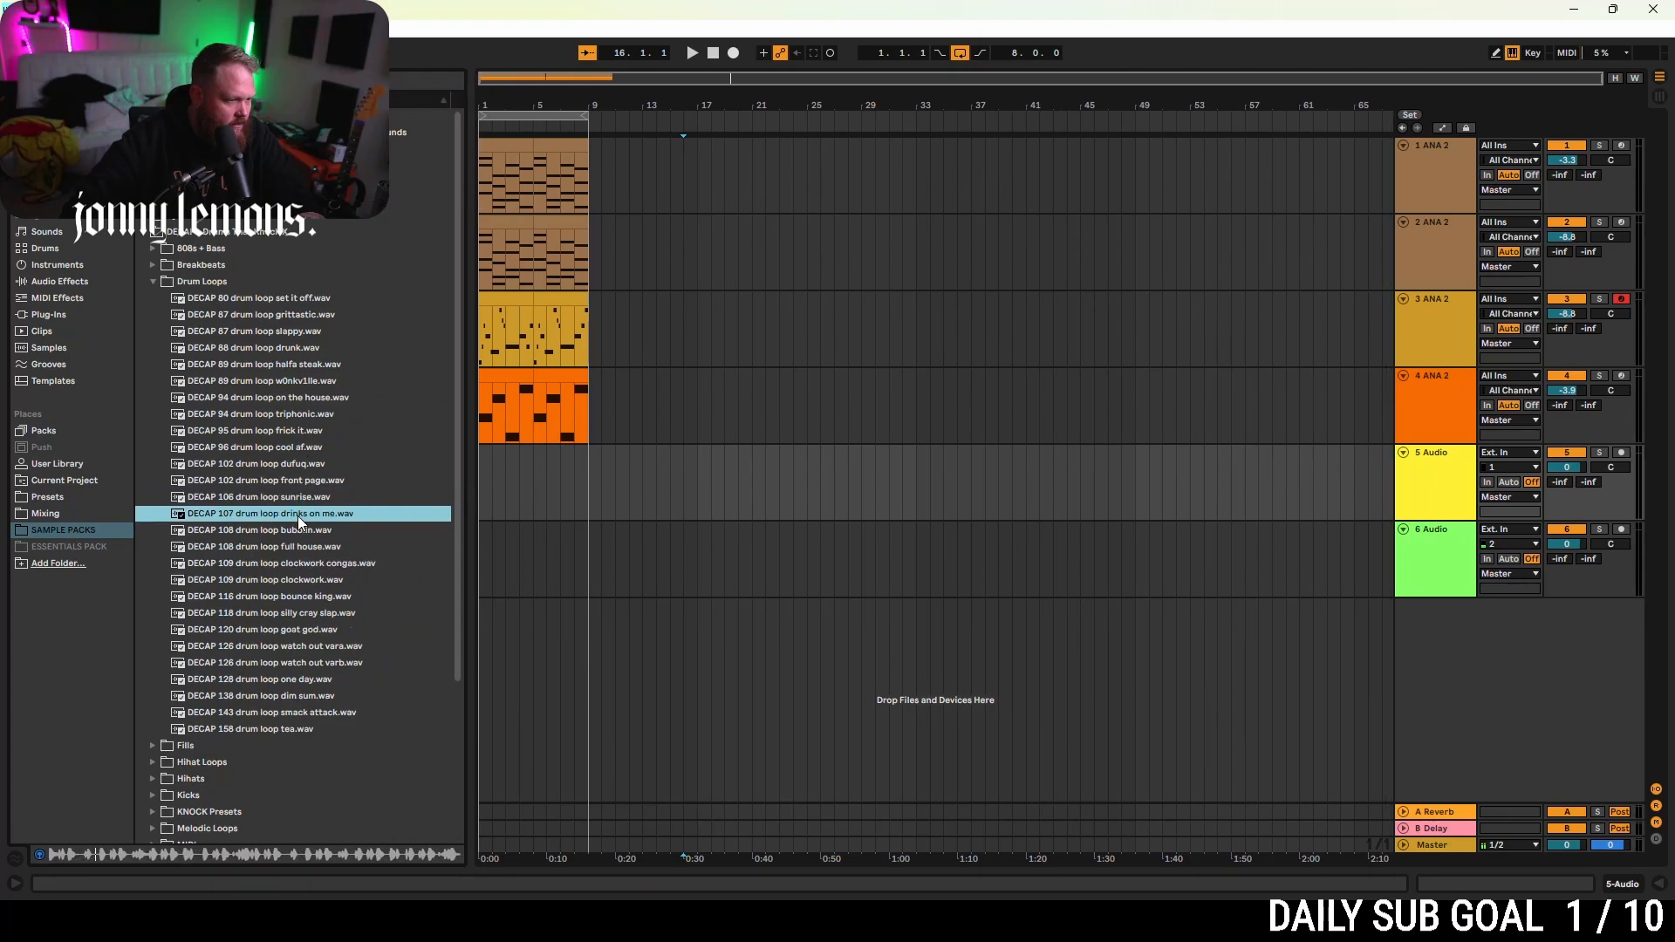
left_click(298, 531)
left_click(301, 546)
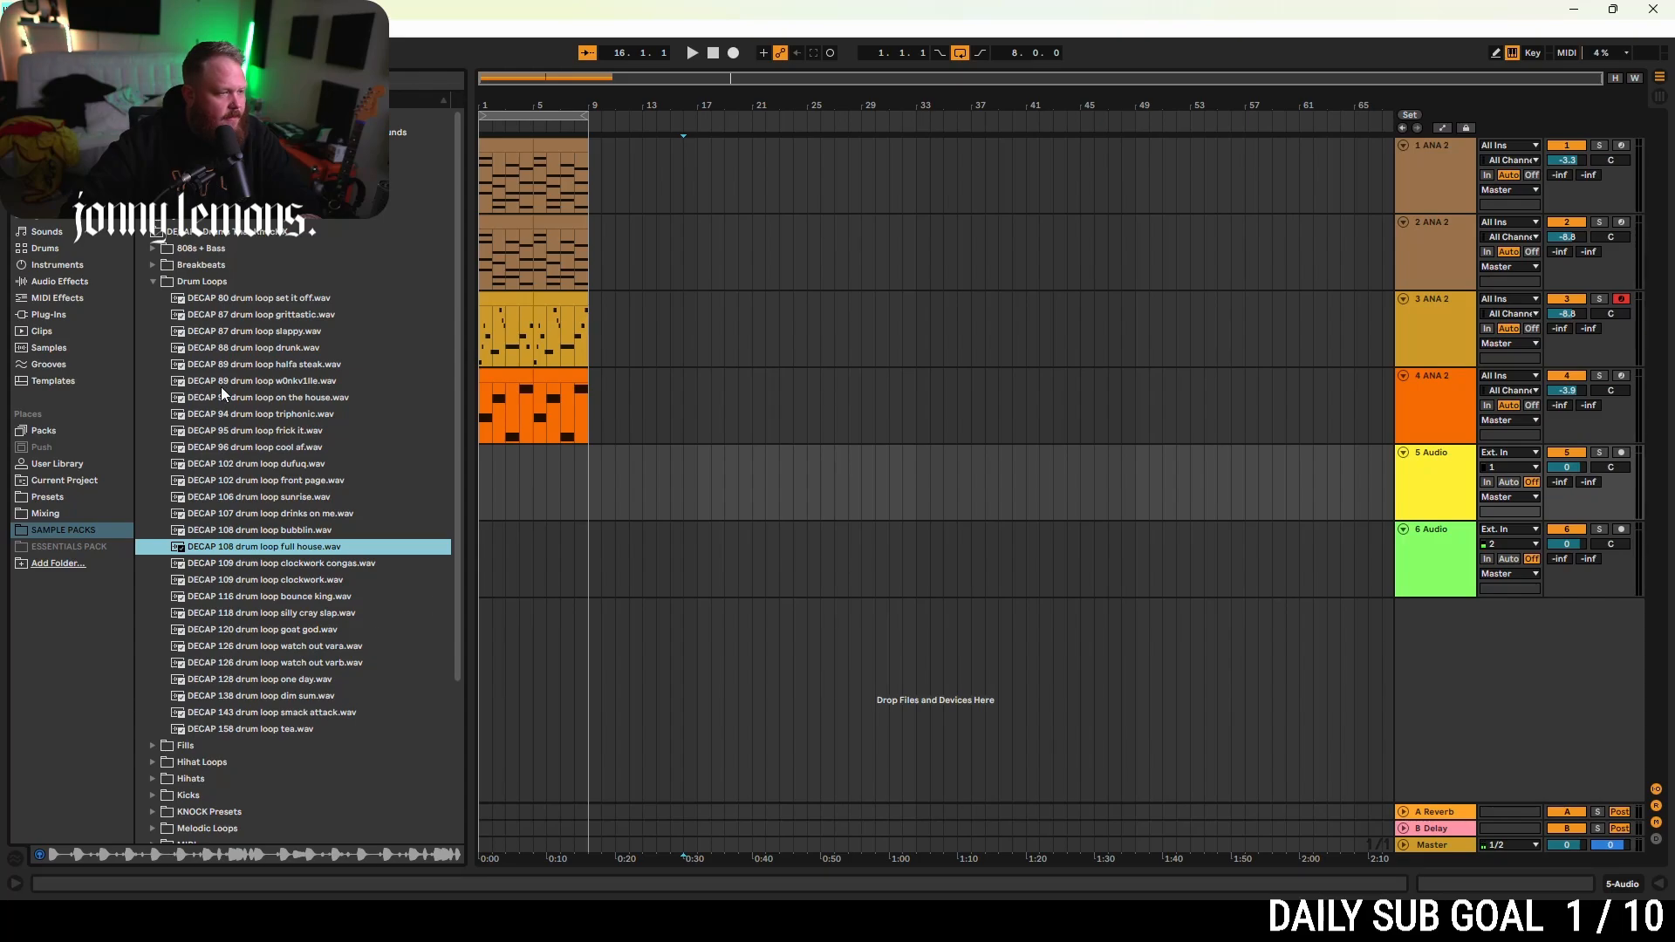
left_click(154, 280)
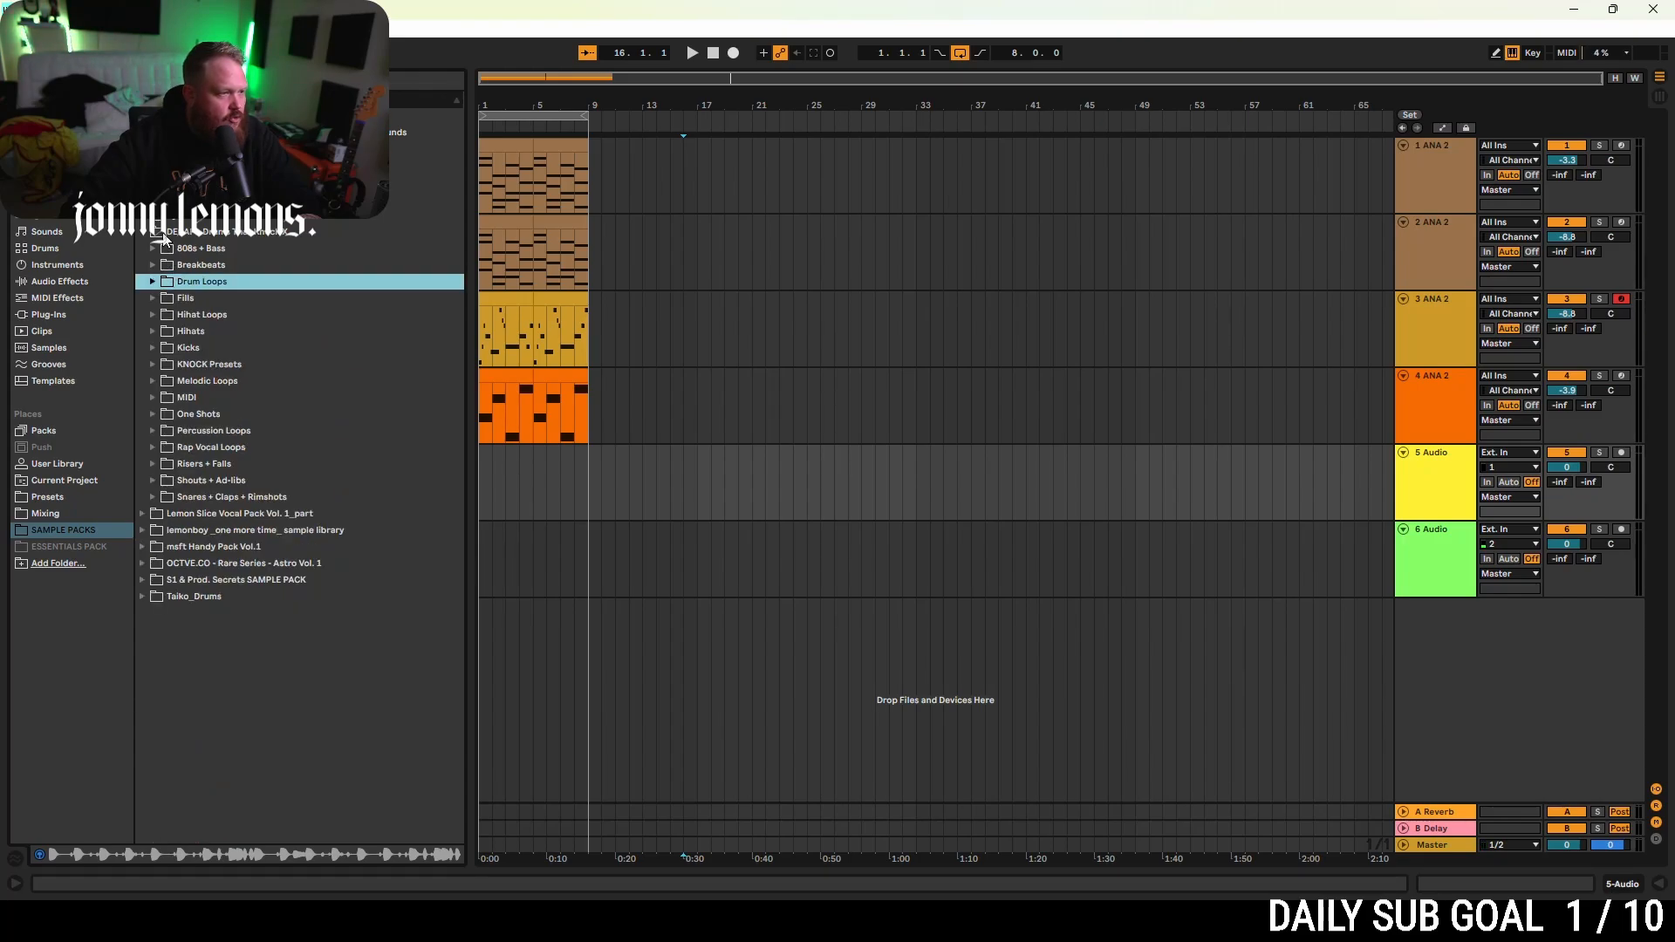
left_click_drag(471, 158, 374, 158)
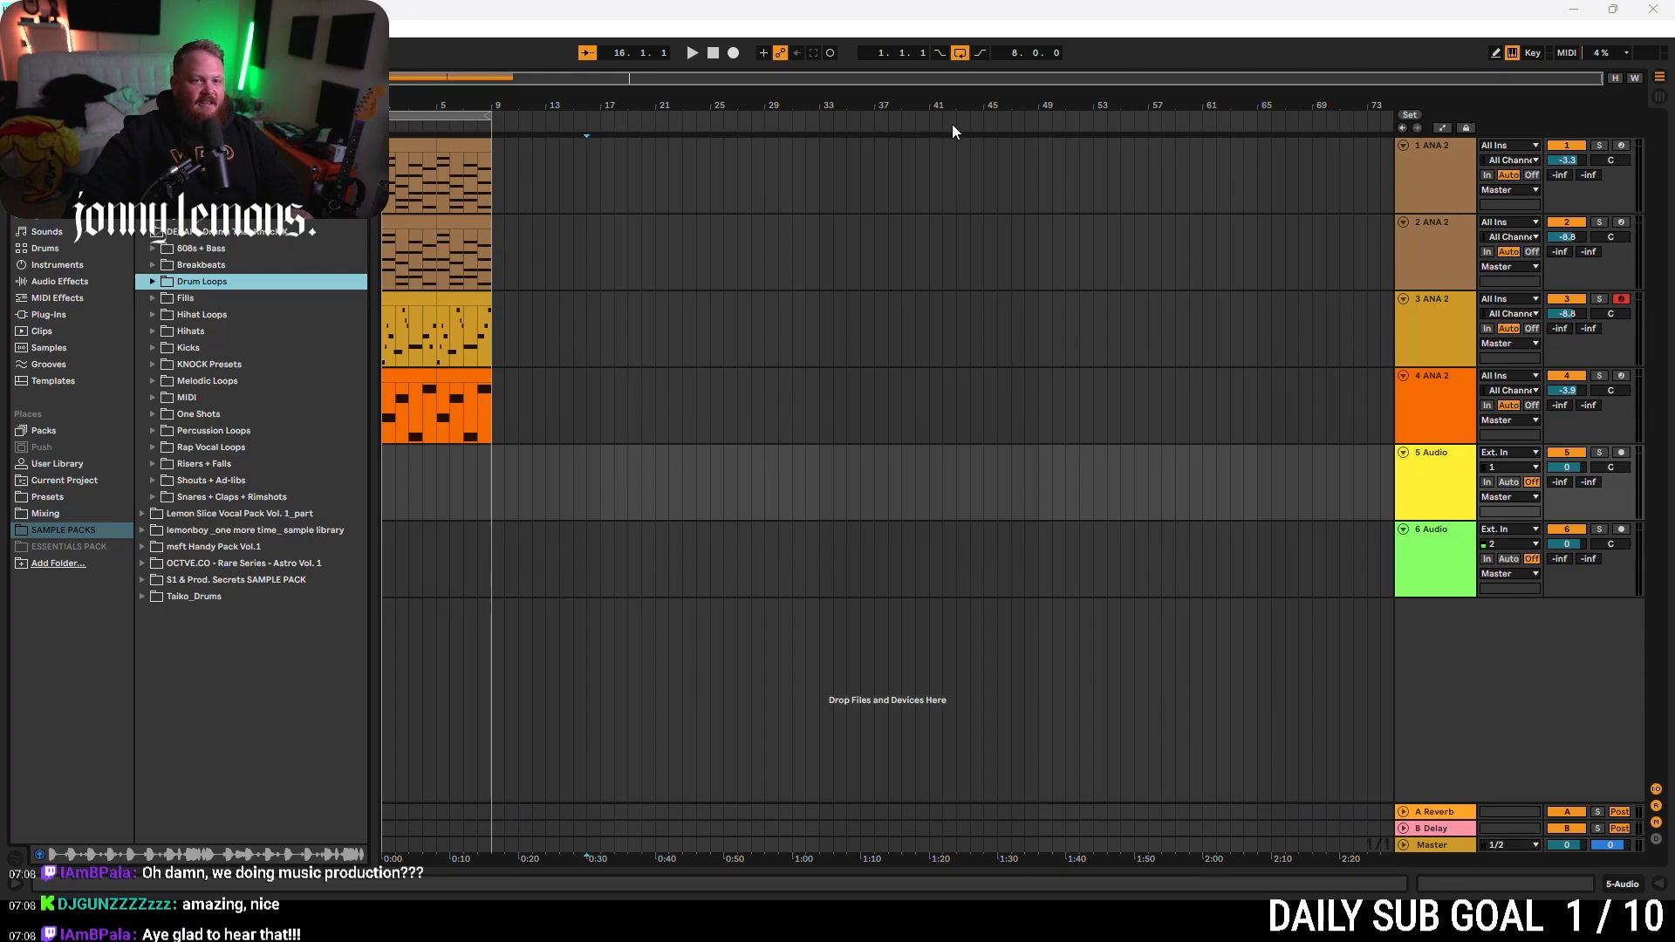
- Place the DECAP house slaps drum loop at bar 1 of audio track 5 and audition it soloed
left_click_drag(1103, 468, 385, 464)
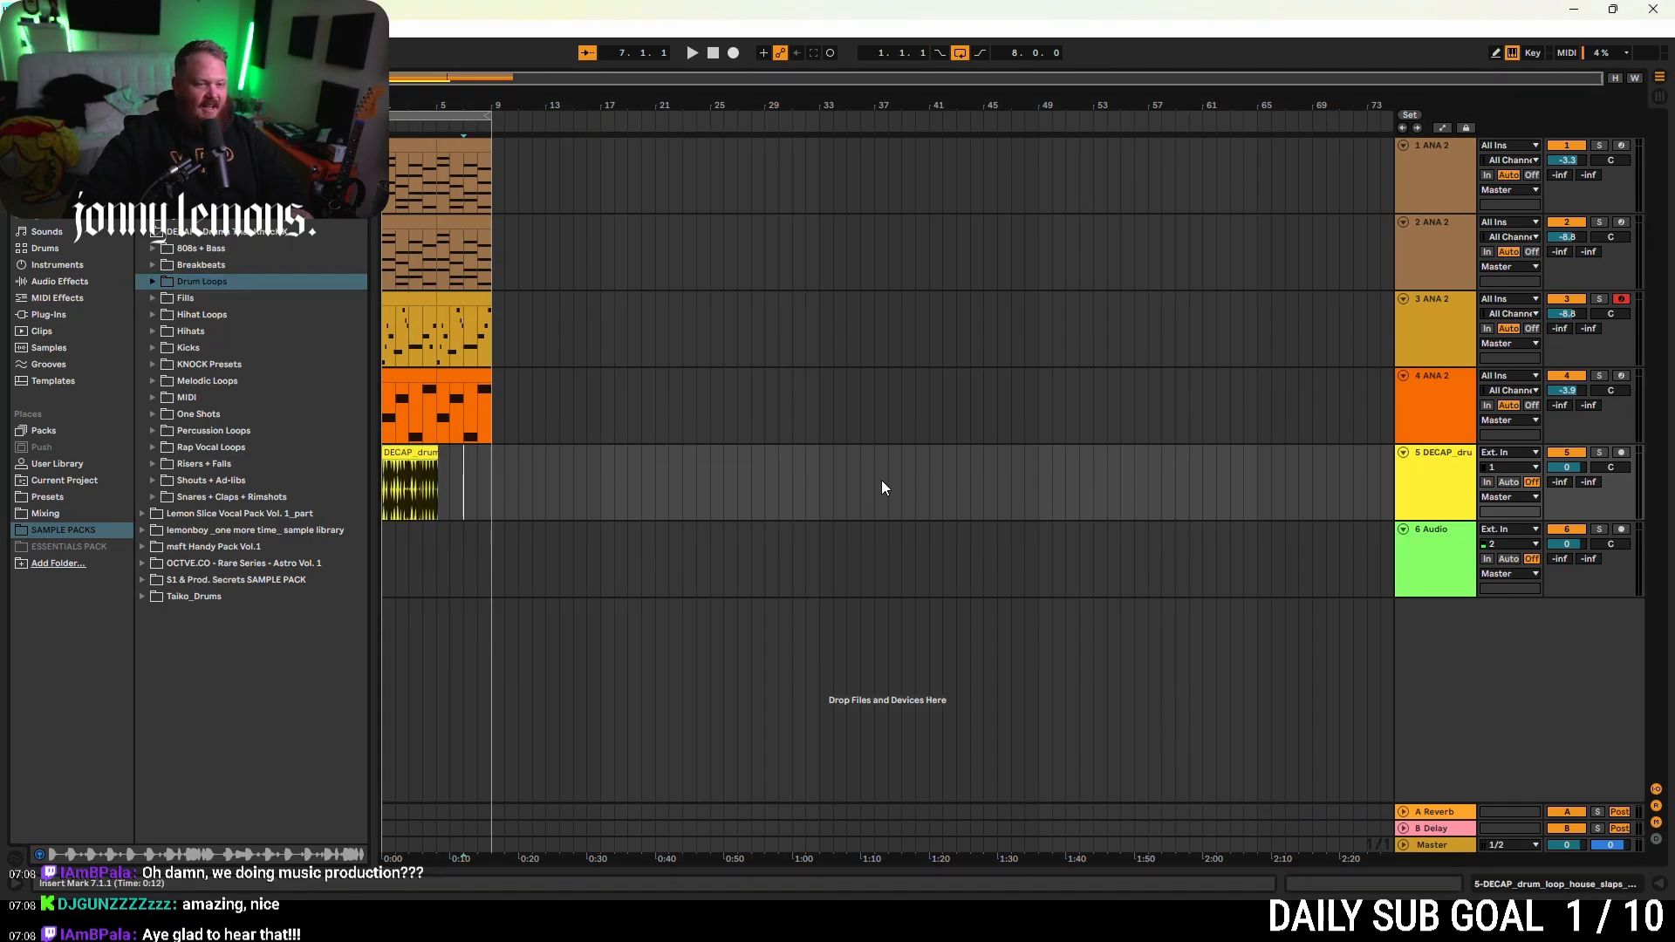
double_click(395, 452)
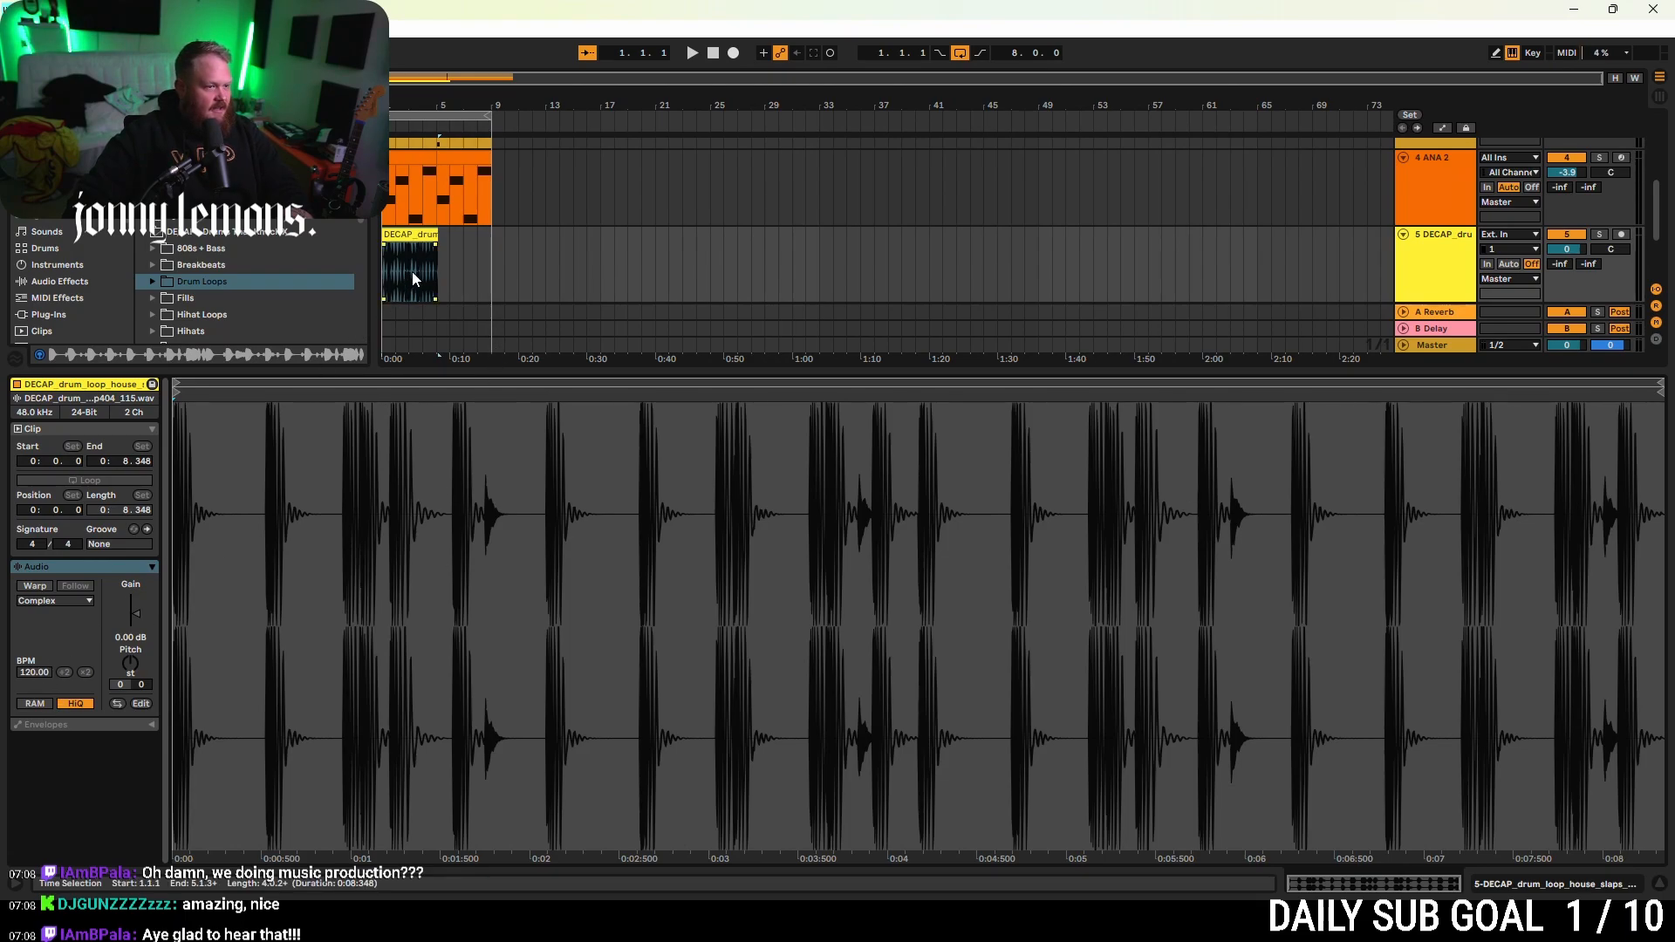
left_click(1599, 234)
key("space")
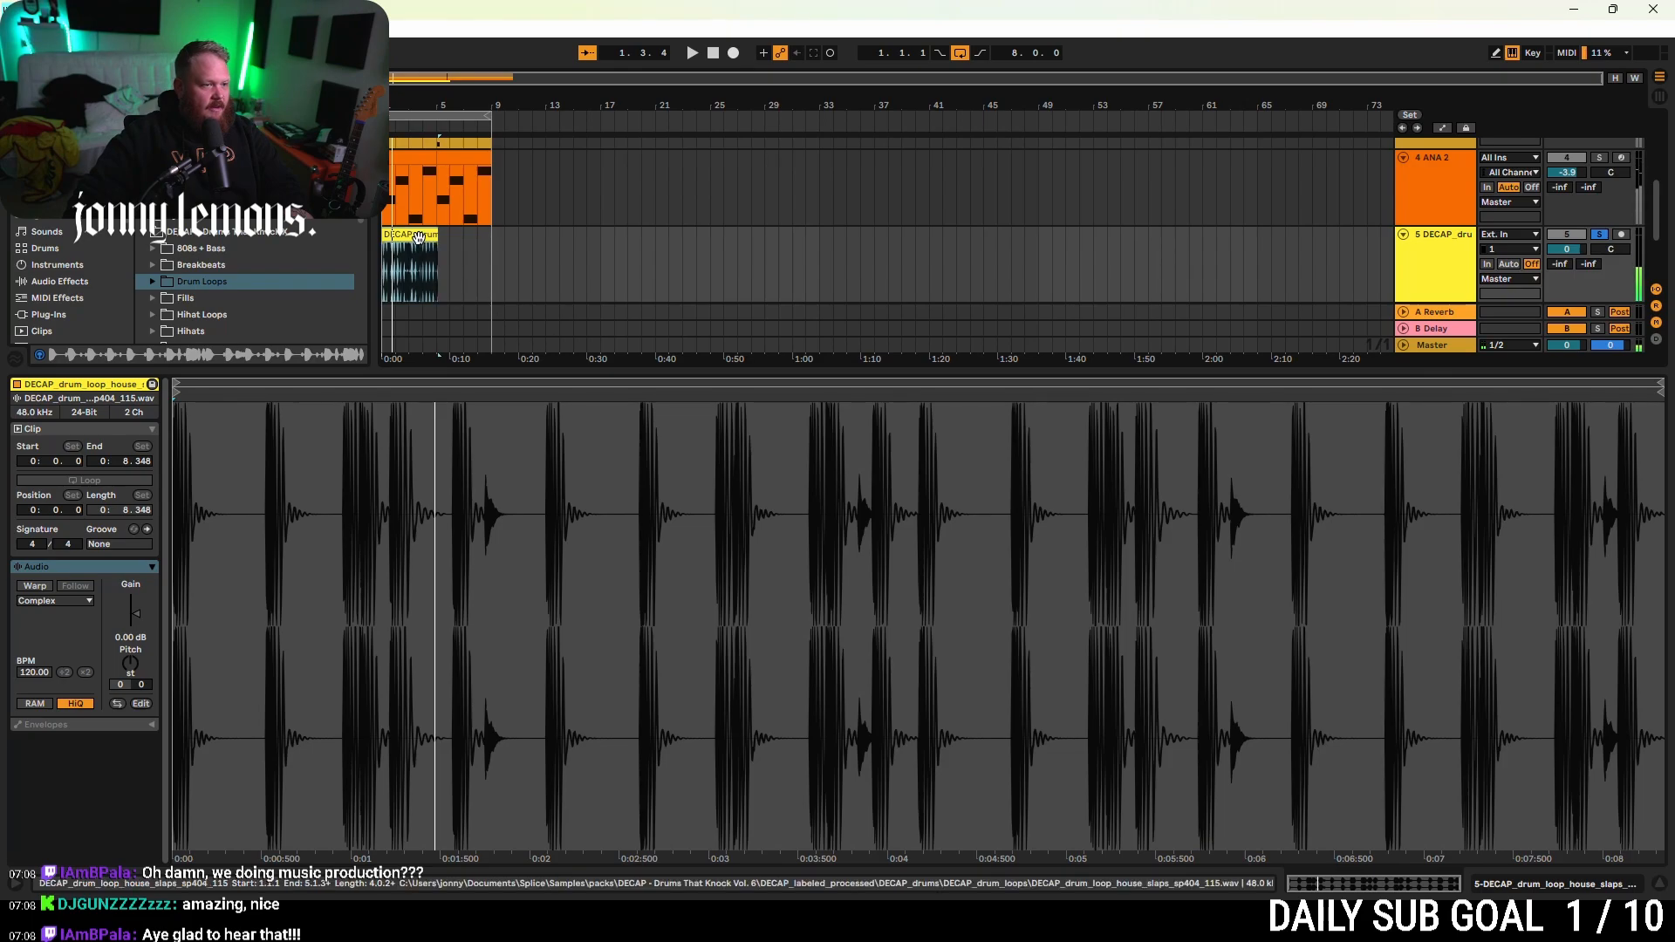
- Enable Warp on the drum loop clip and set its BPM to 115
left_click(35, 586)
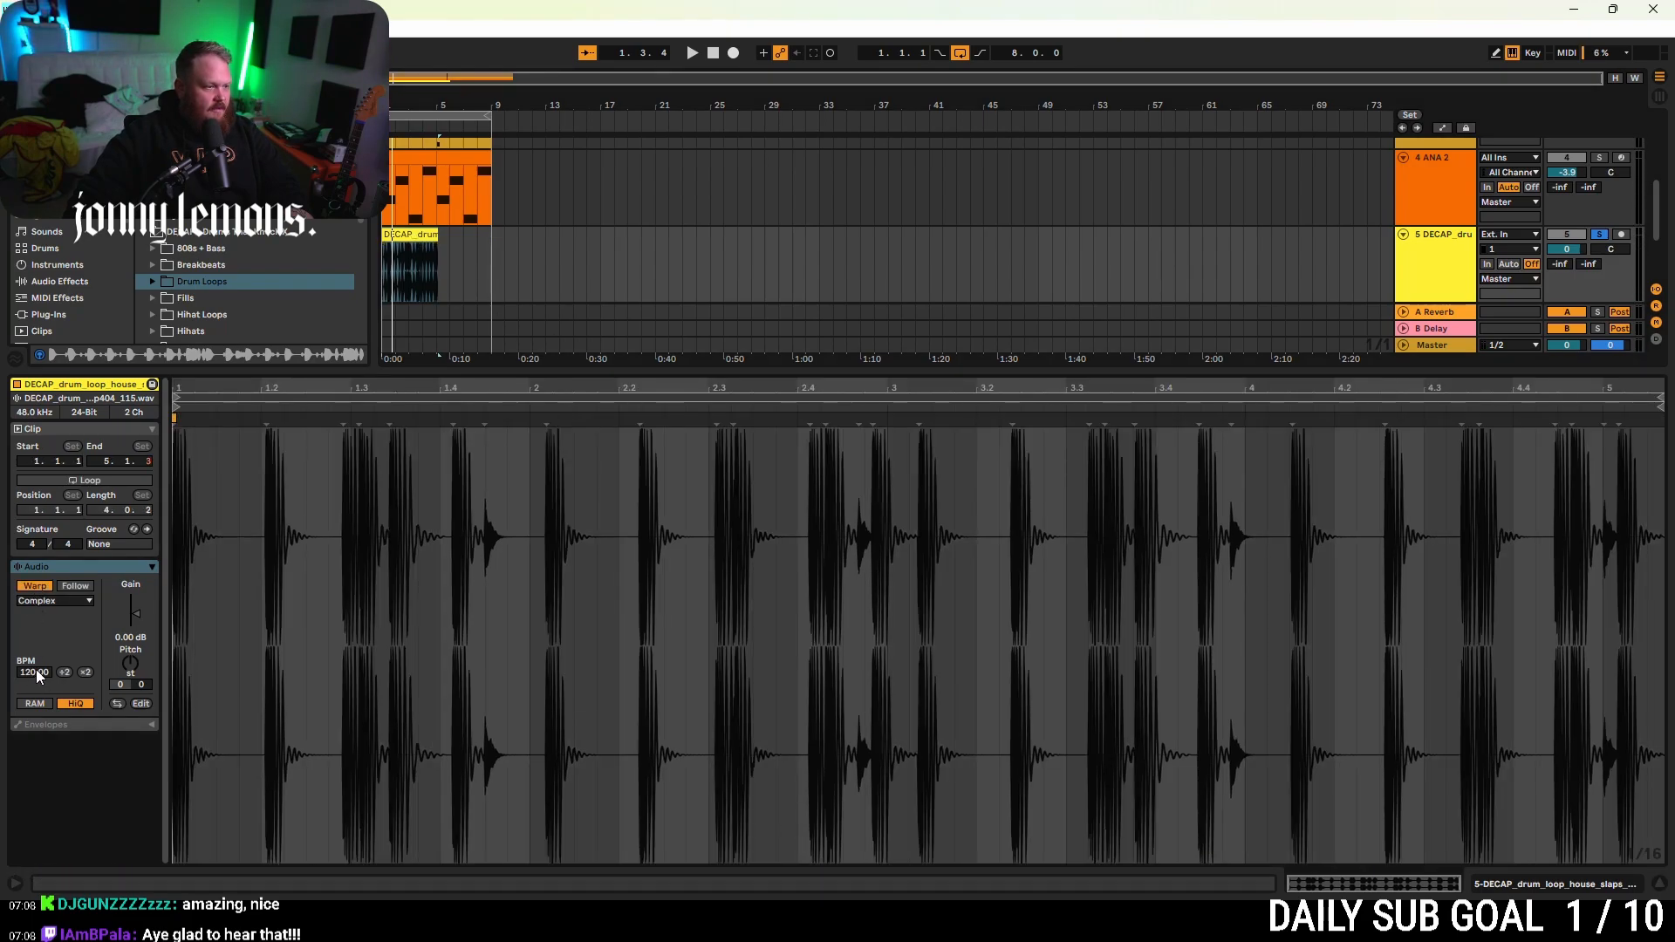
key("space")
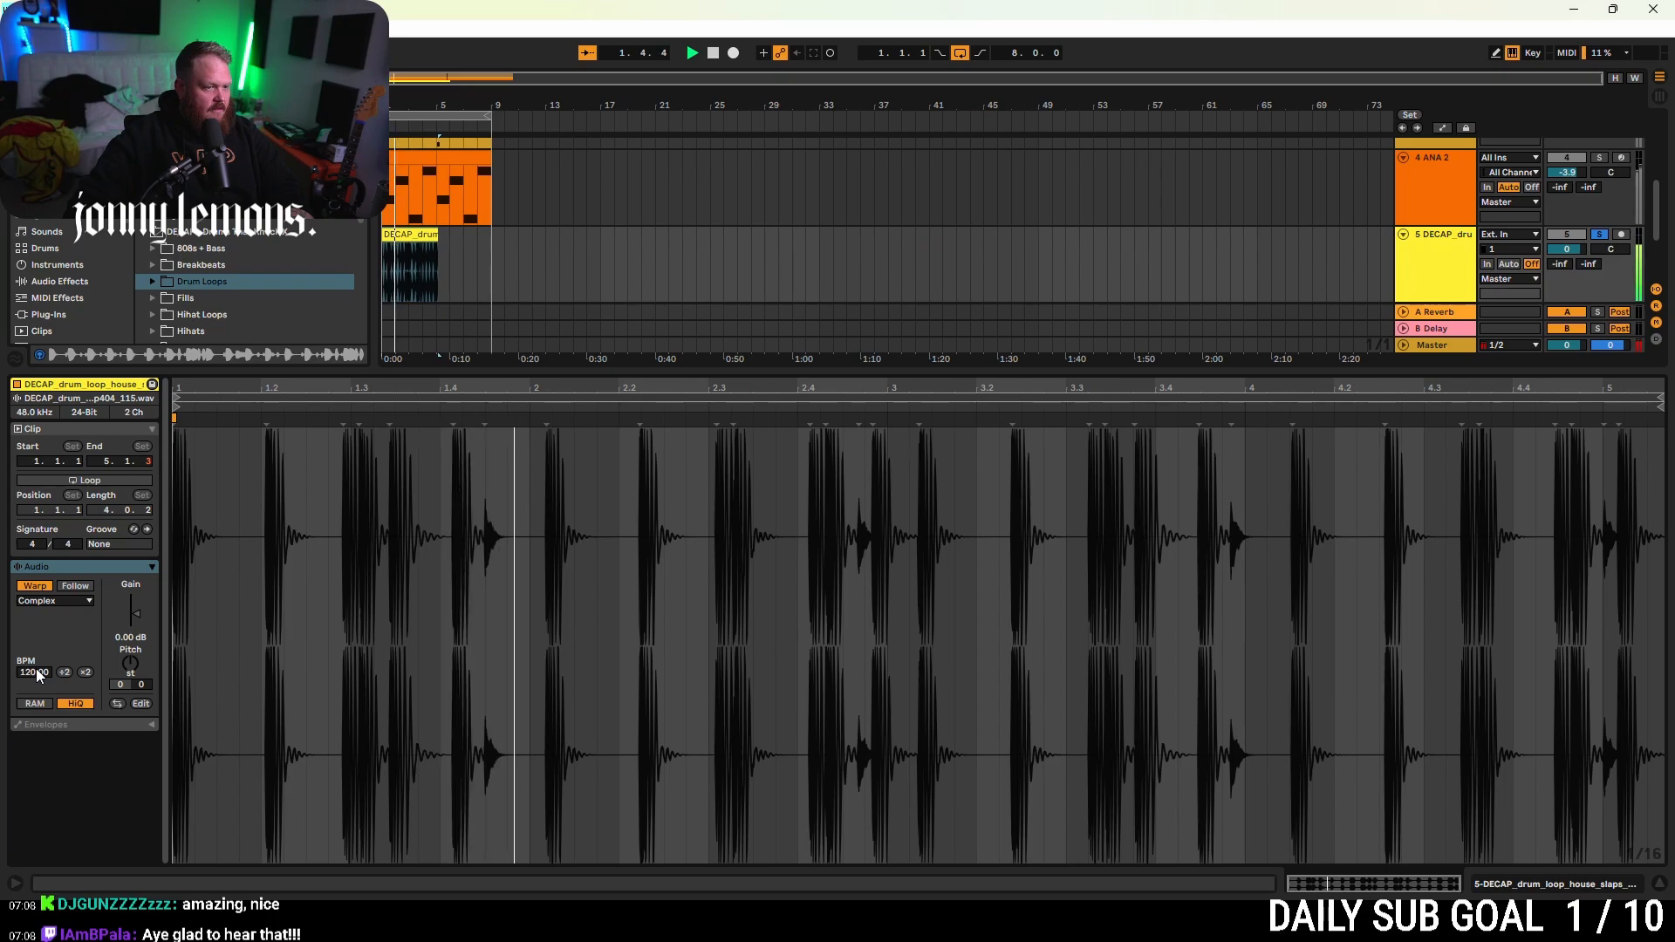
key("space")
left_click(44, 675)
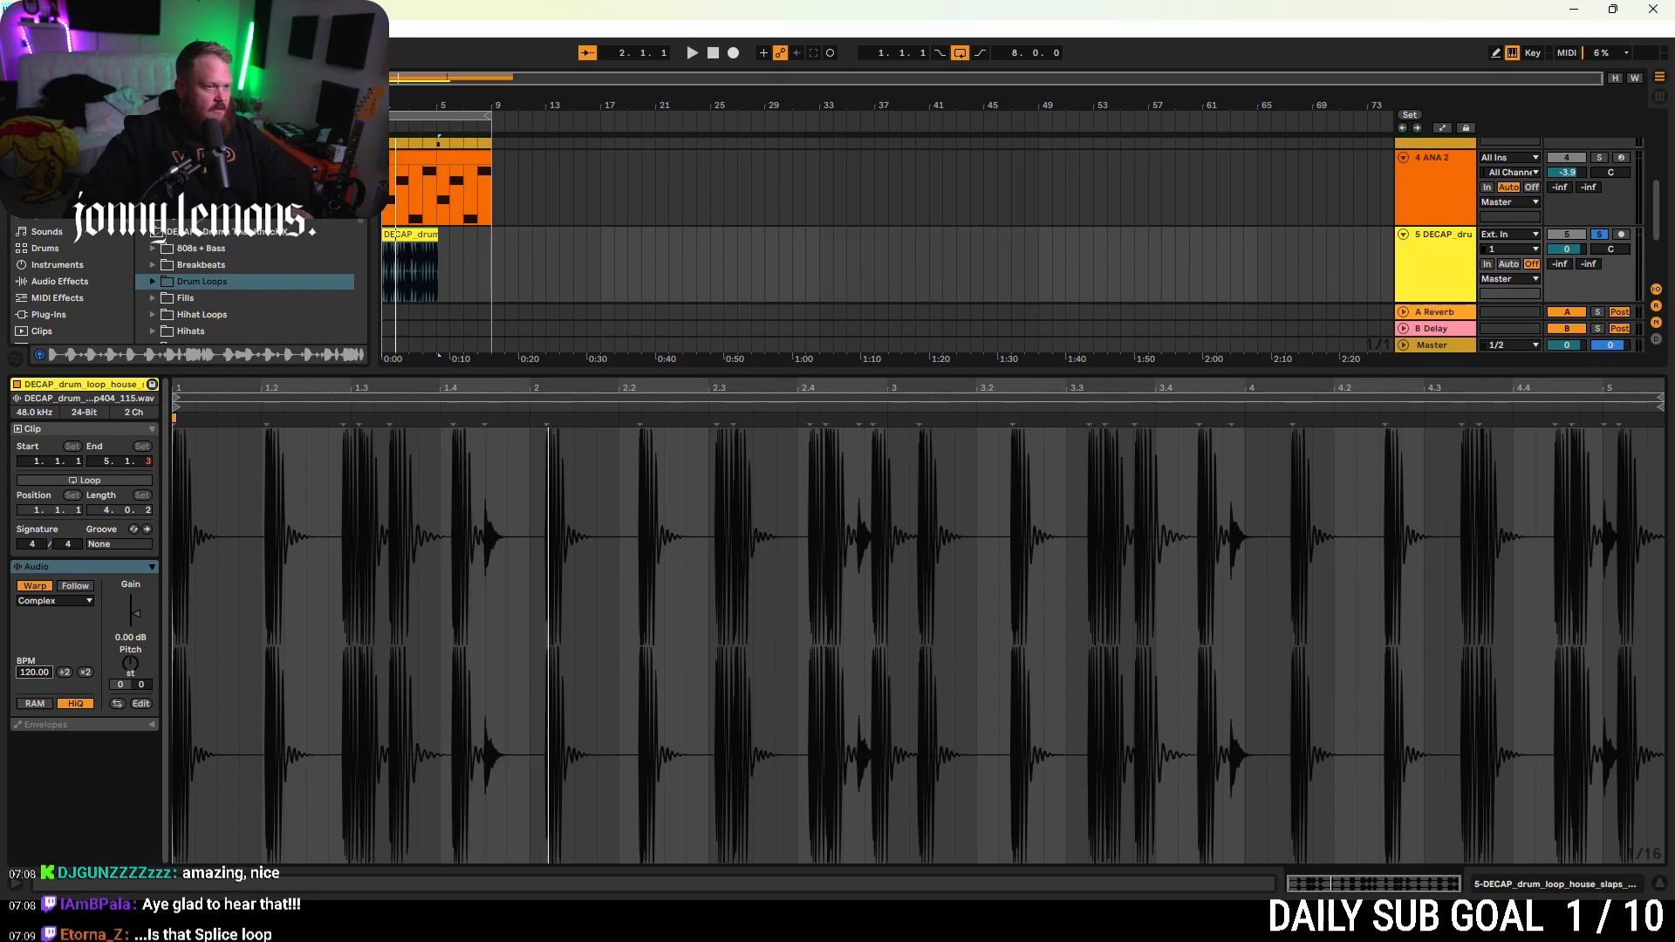
key("Down")
key("Down")
key("Down")
key("Down")
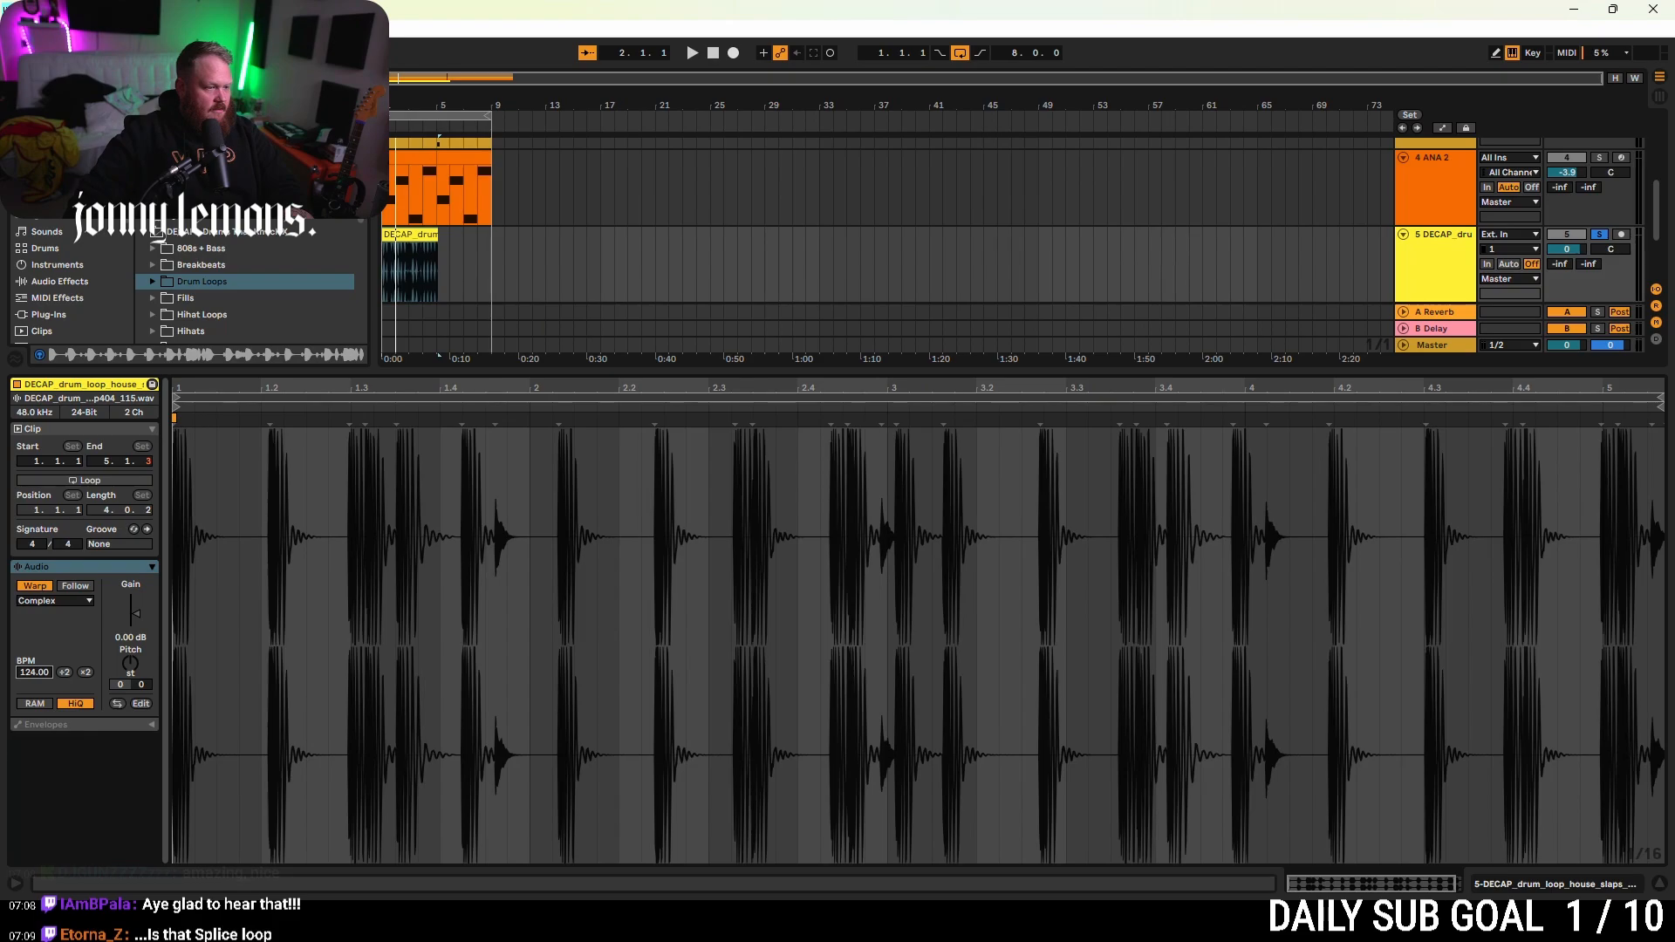
key("Down")
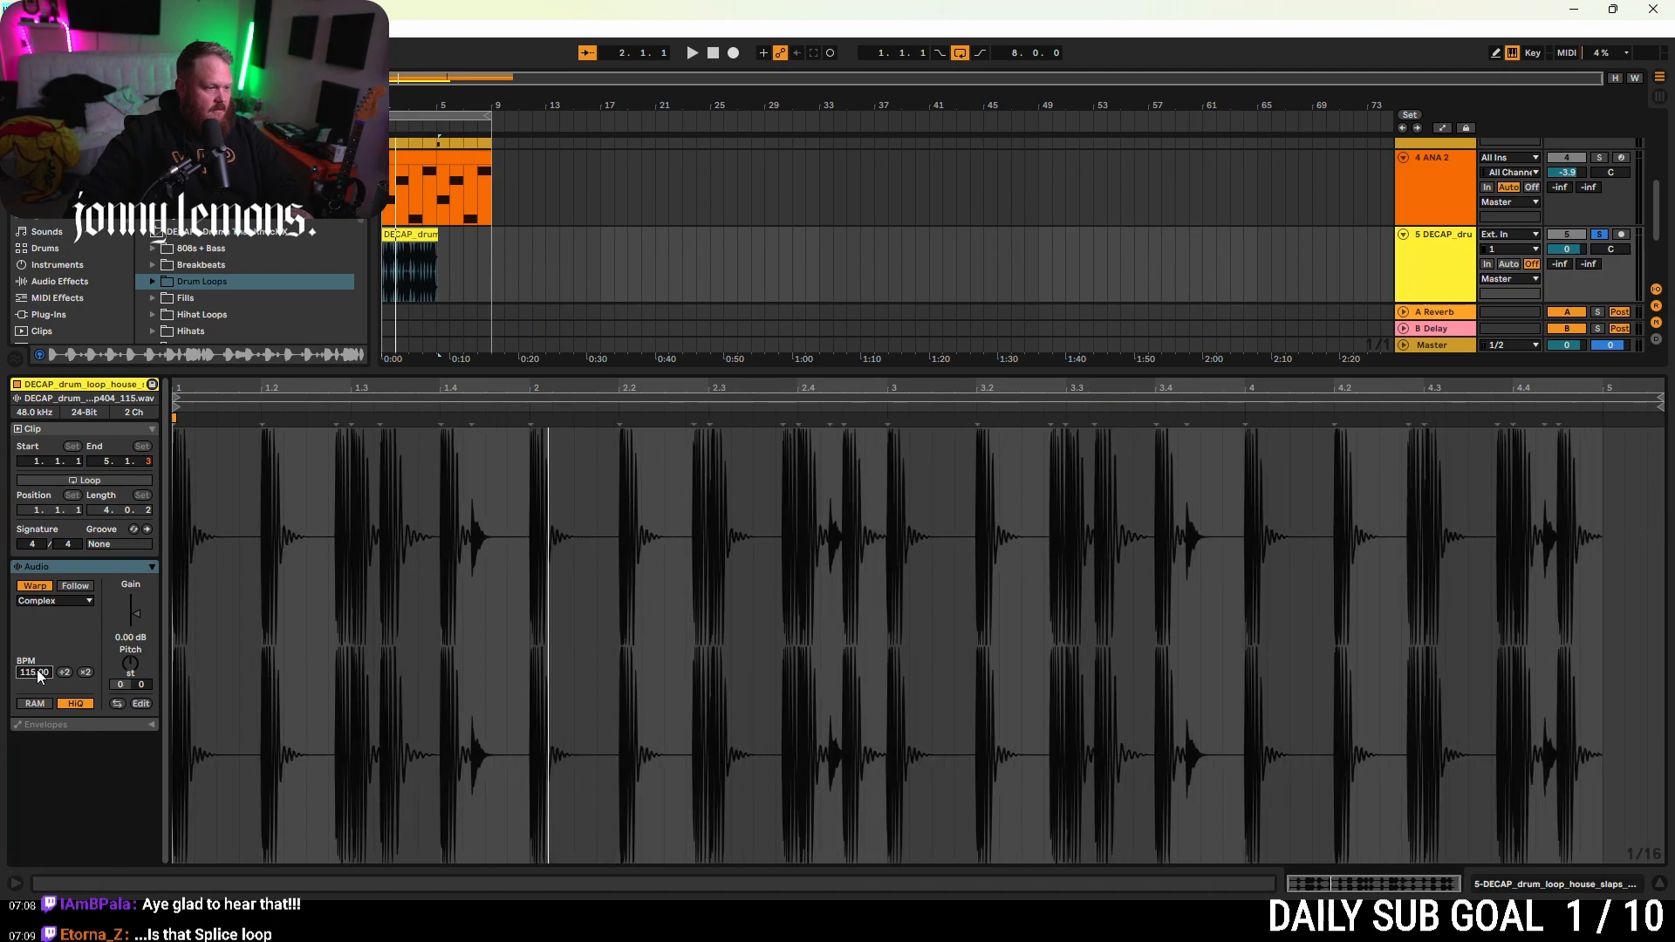
- Switch Warp off and back on for the drum loop clip, playing it to compare
left_click(43, 582)
key("space")
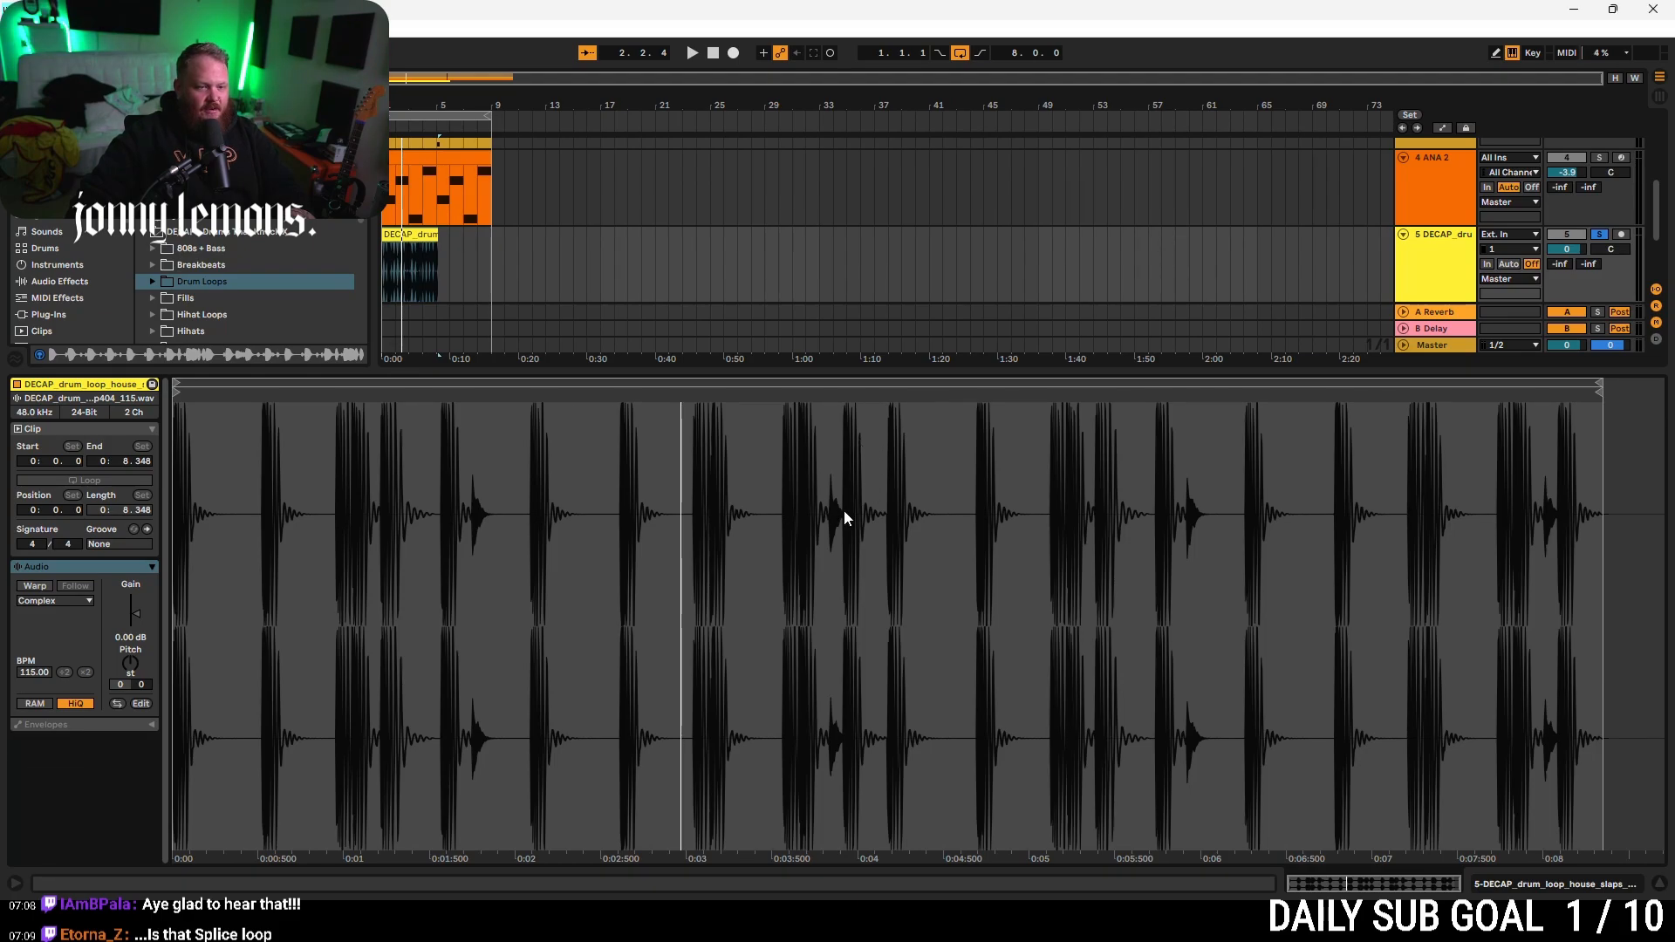
left_click(35, 586)
key("space")
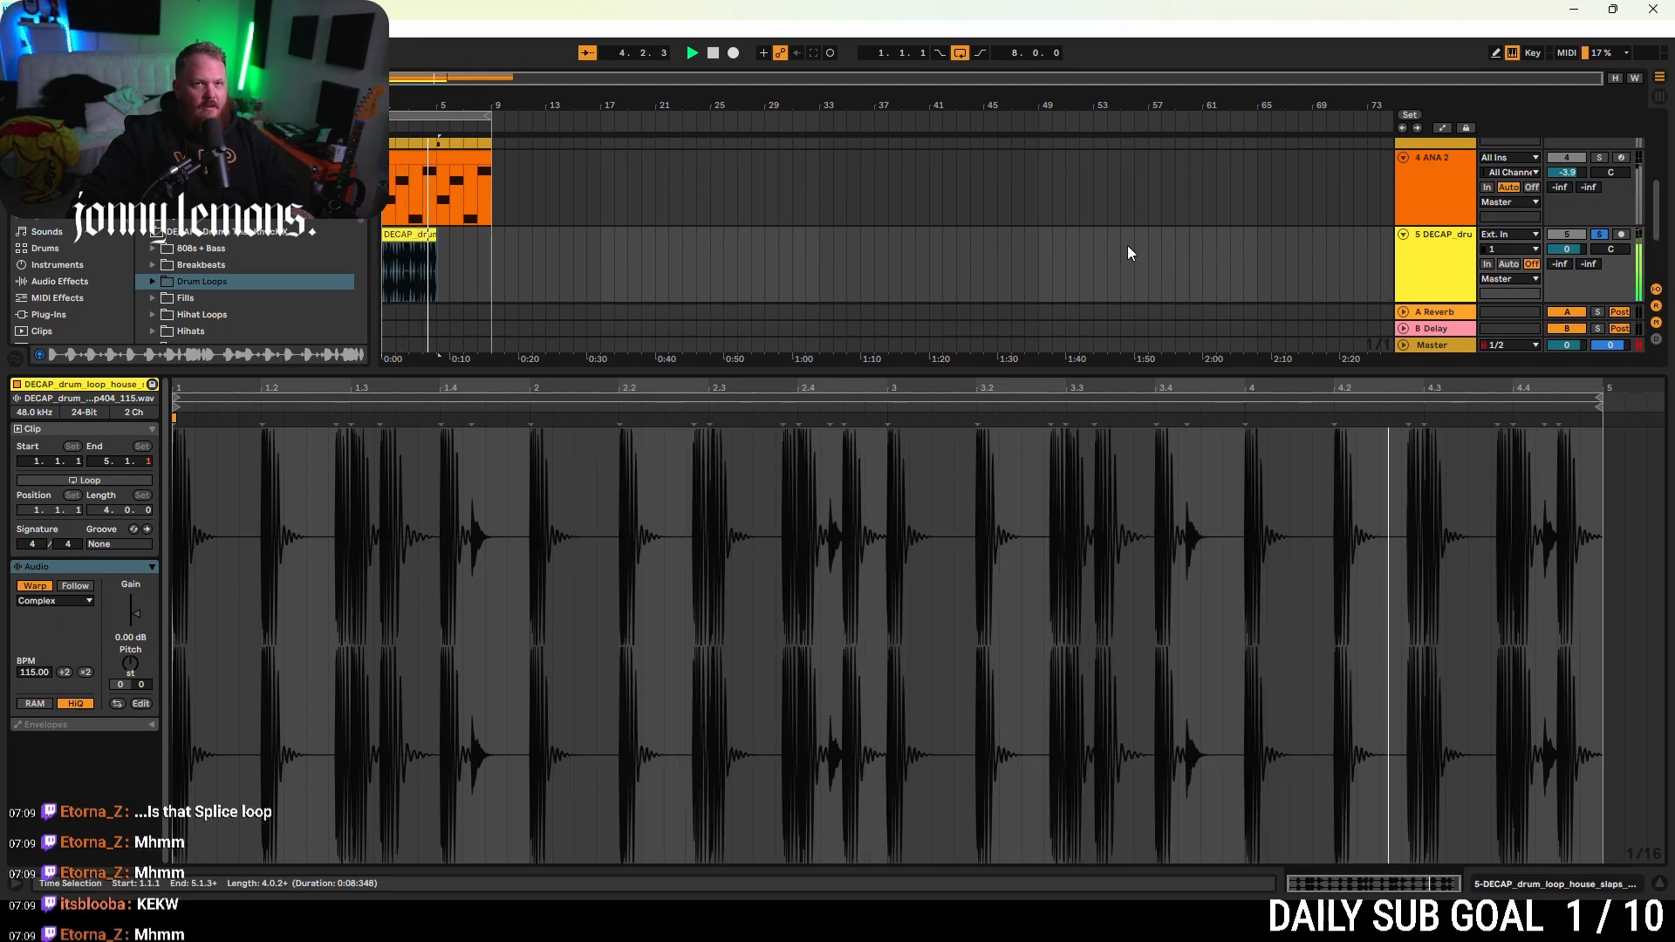
key("space")
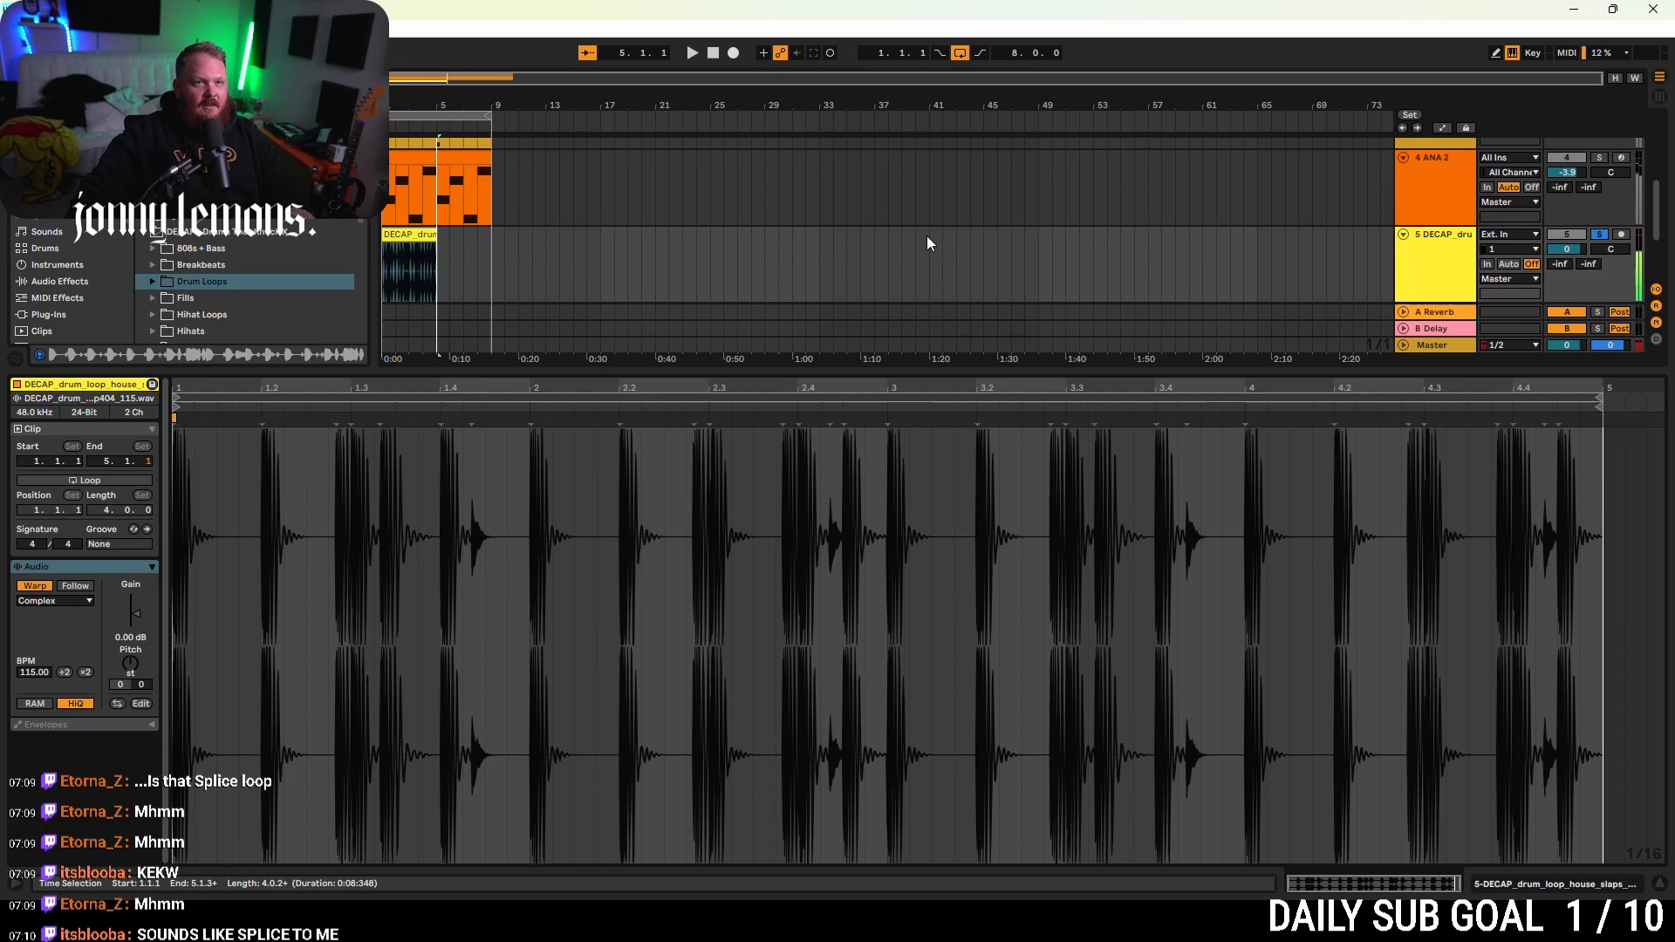
- Duplicate the drum loop clip so it fills bars 5 to 9 and lower the drum track's volume to -7.2 dB
left_click(406, 236)
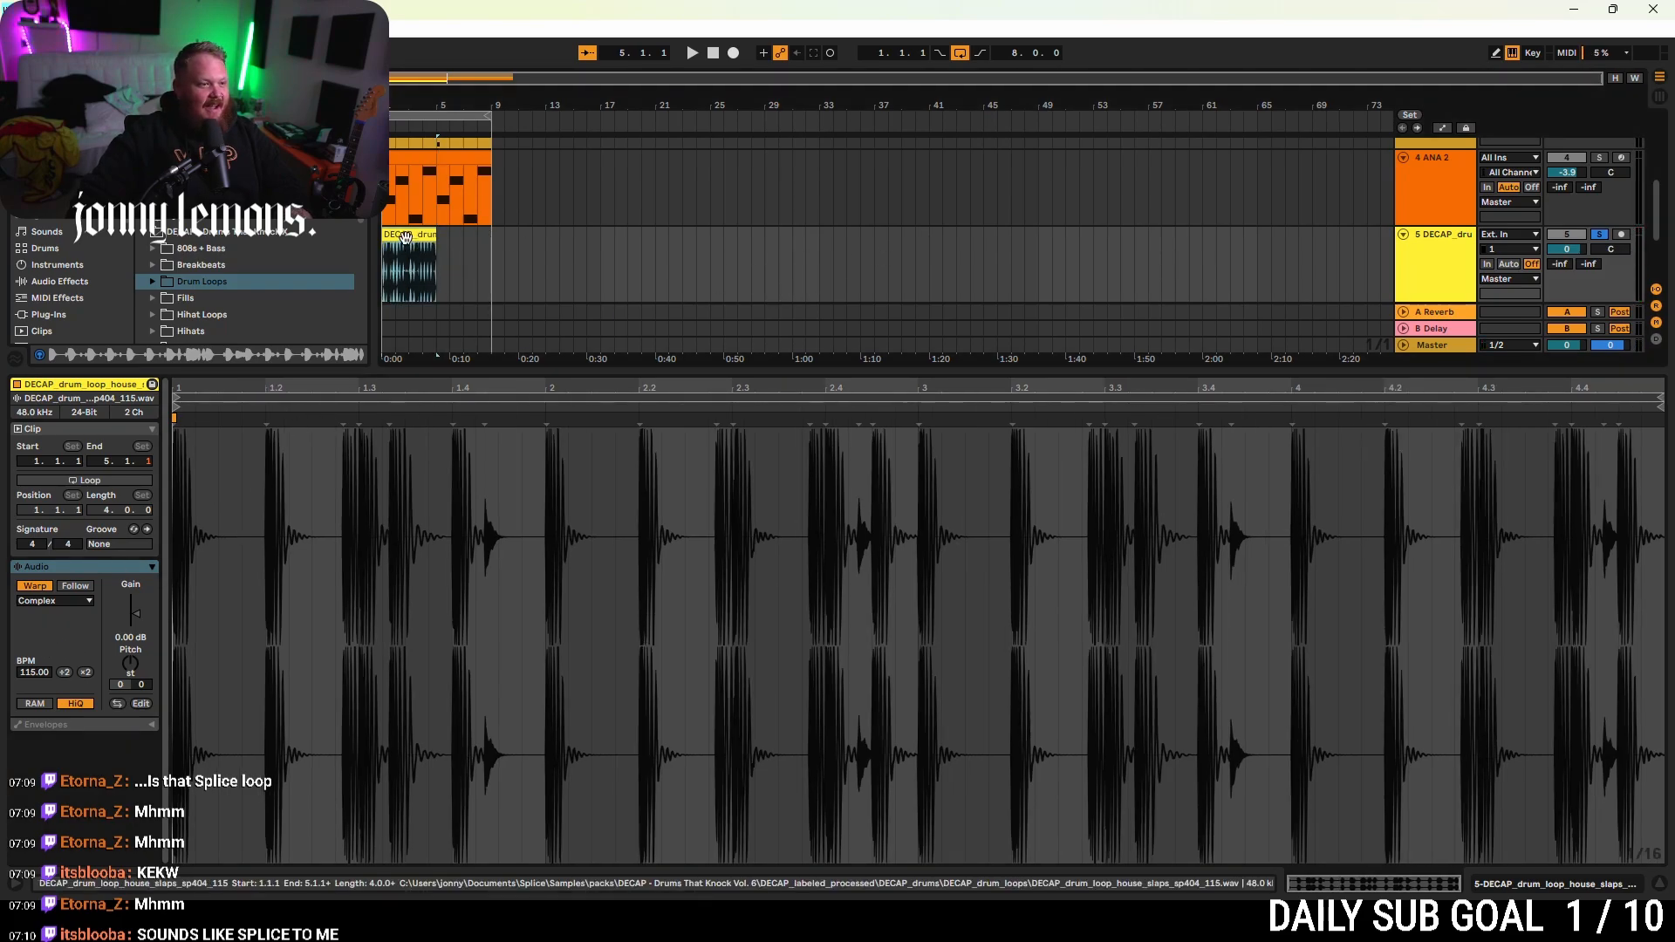
key("ctrl+d")
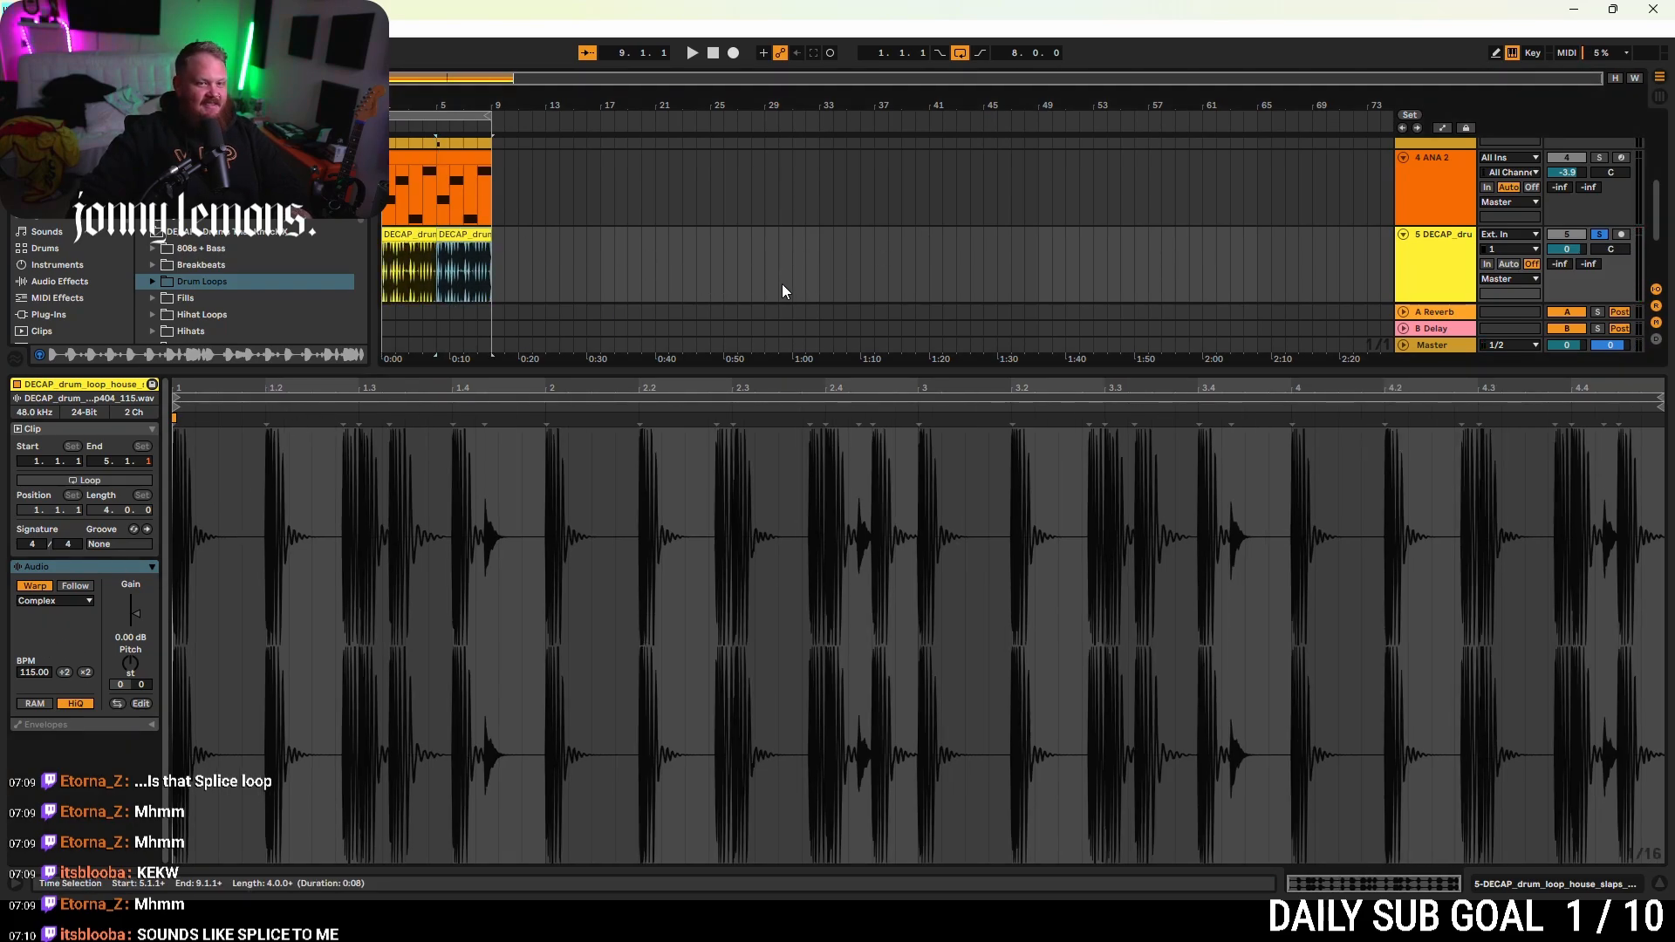
double_click(1431, 366)
mouse_move(1557, 467)
left_mouse_down()
mouse_move(1557, 490)
mouse_move(1566, 471)
left_mouse_up()
left_click(1465, 478)
left_click(1599, 453)
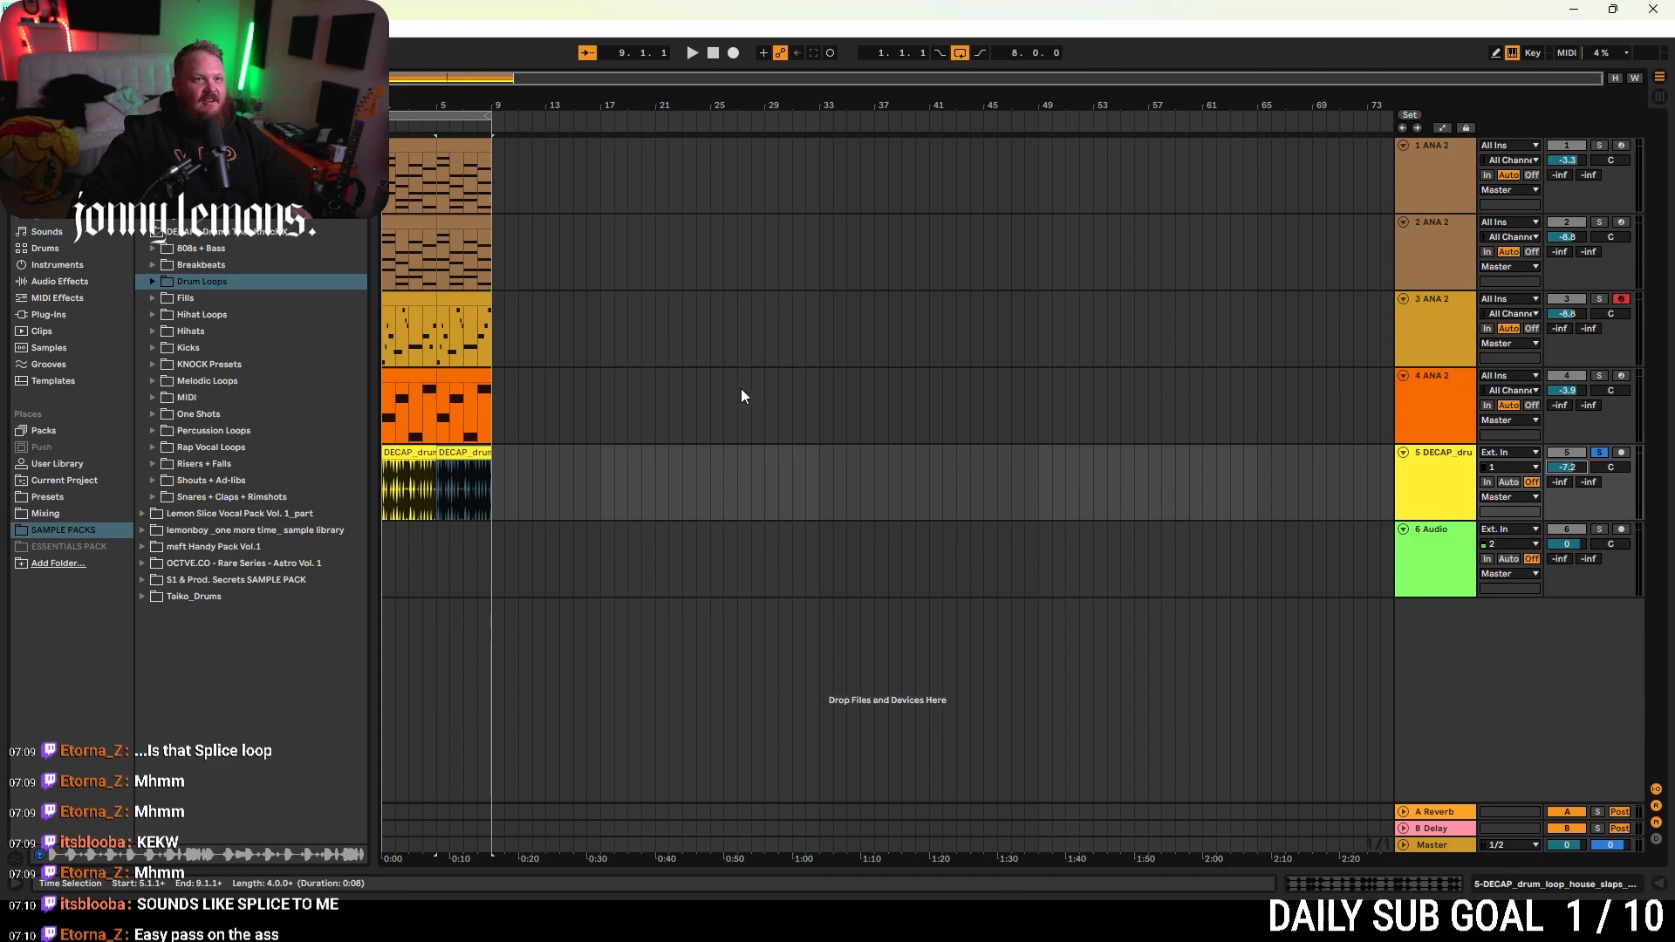
- Play the arrangement from bar 1 with the drum track unsoloed and set that track's volume to -6.7 dB
left_click(383, 405)
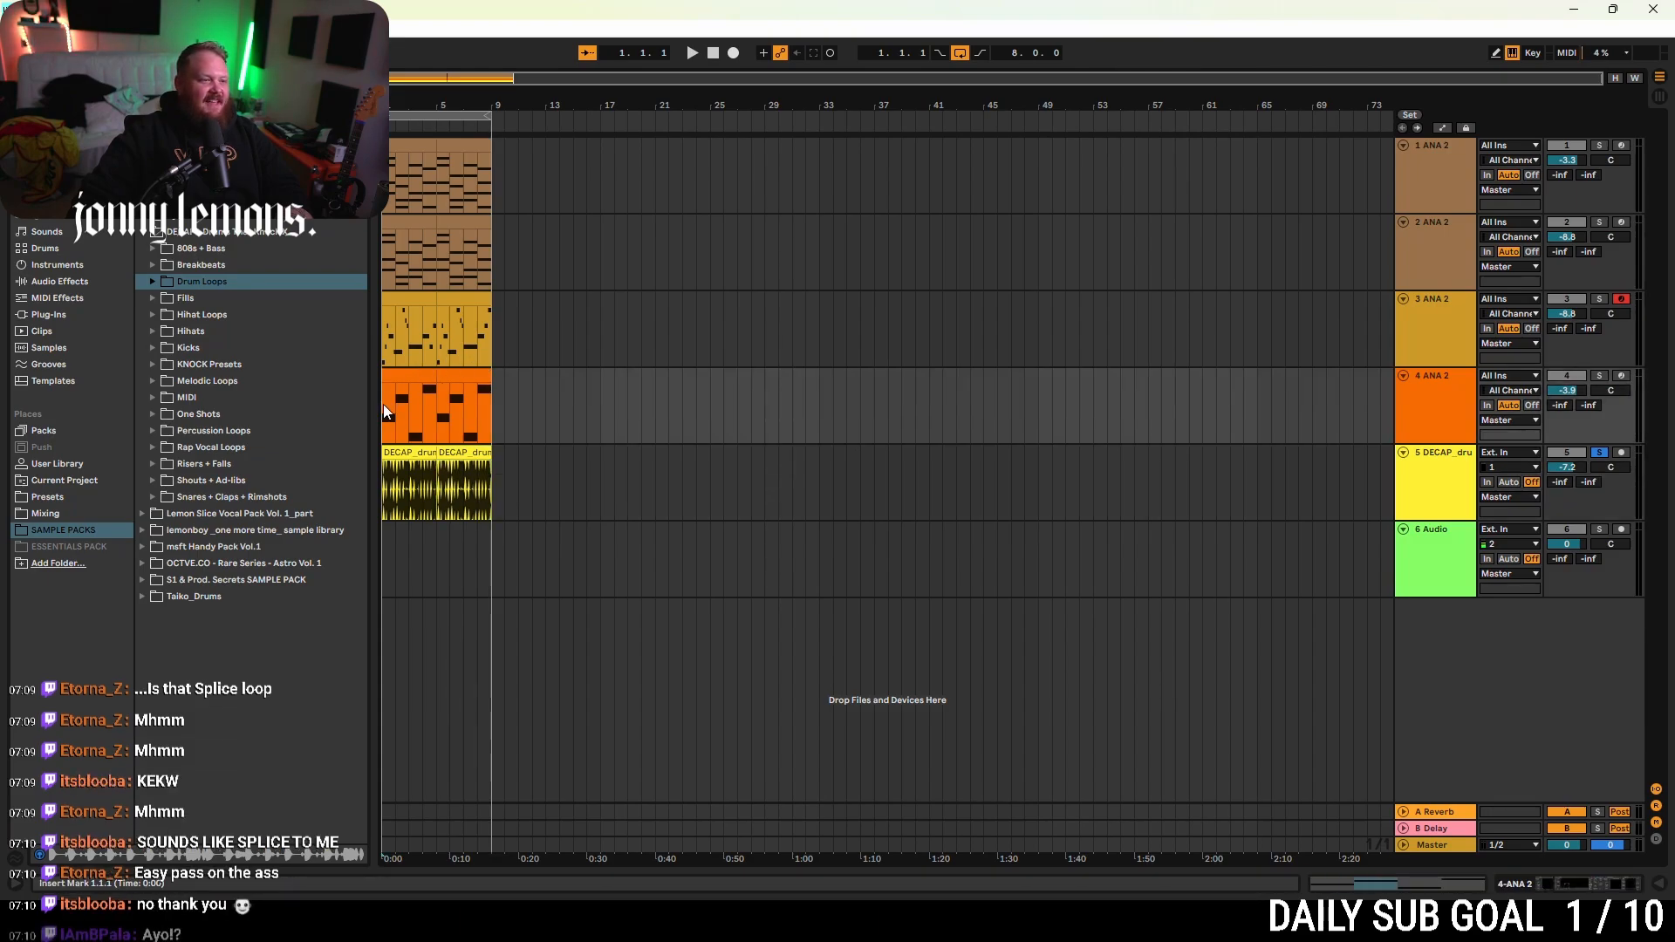
key("space")
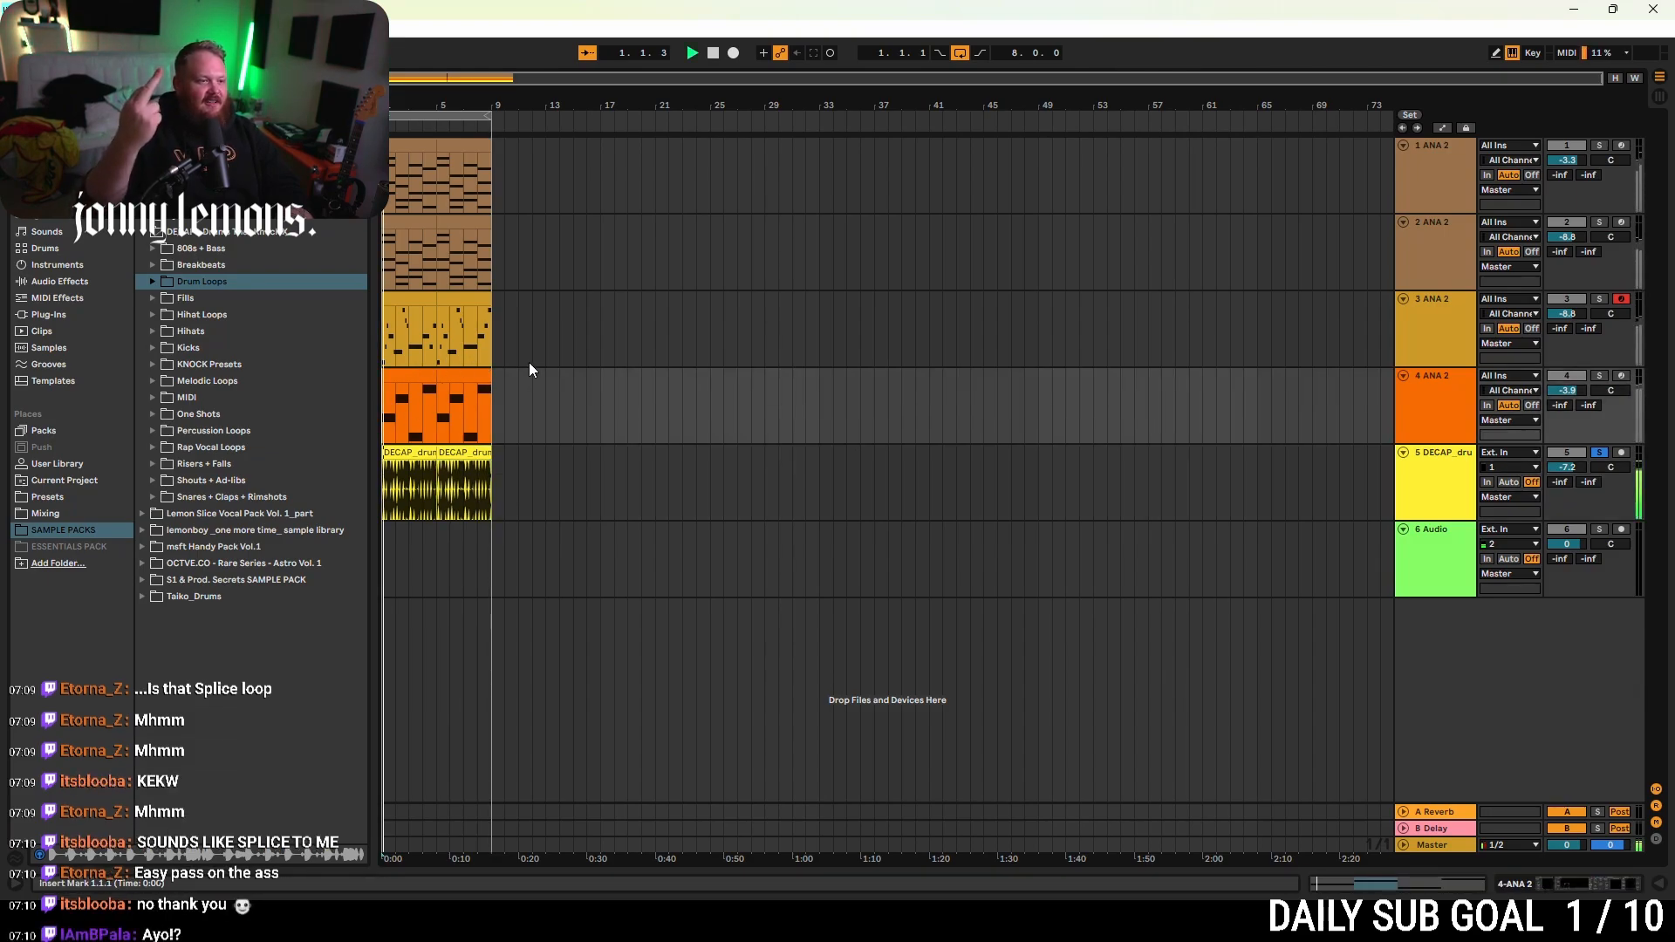
left_click(1600, 453)
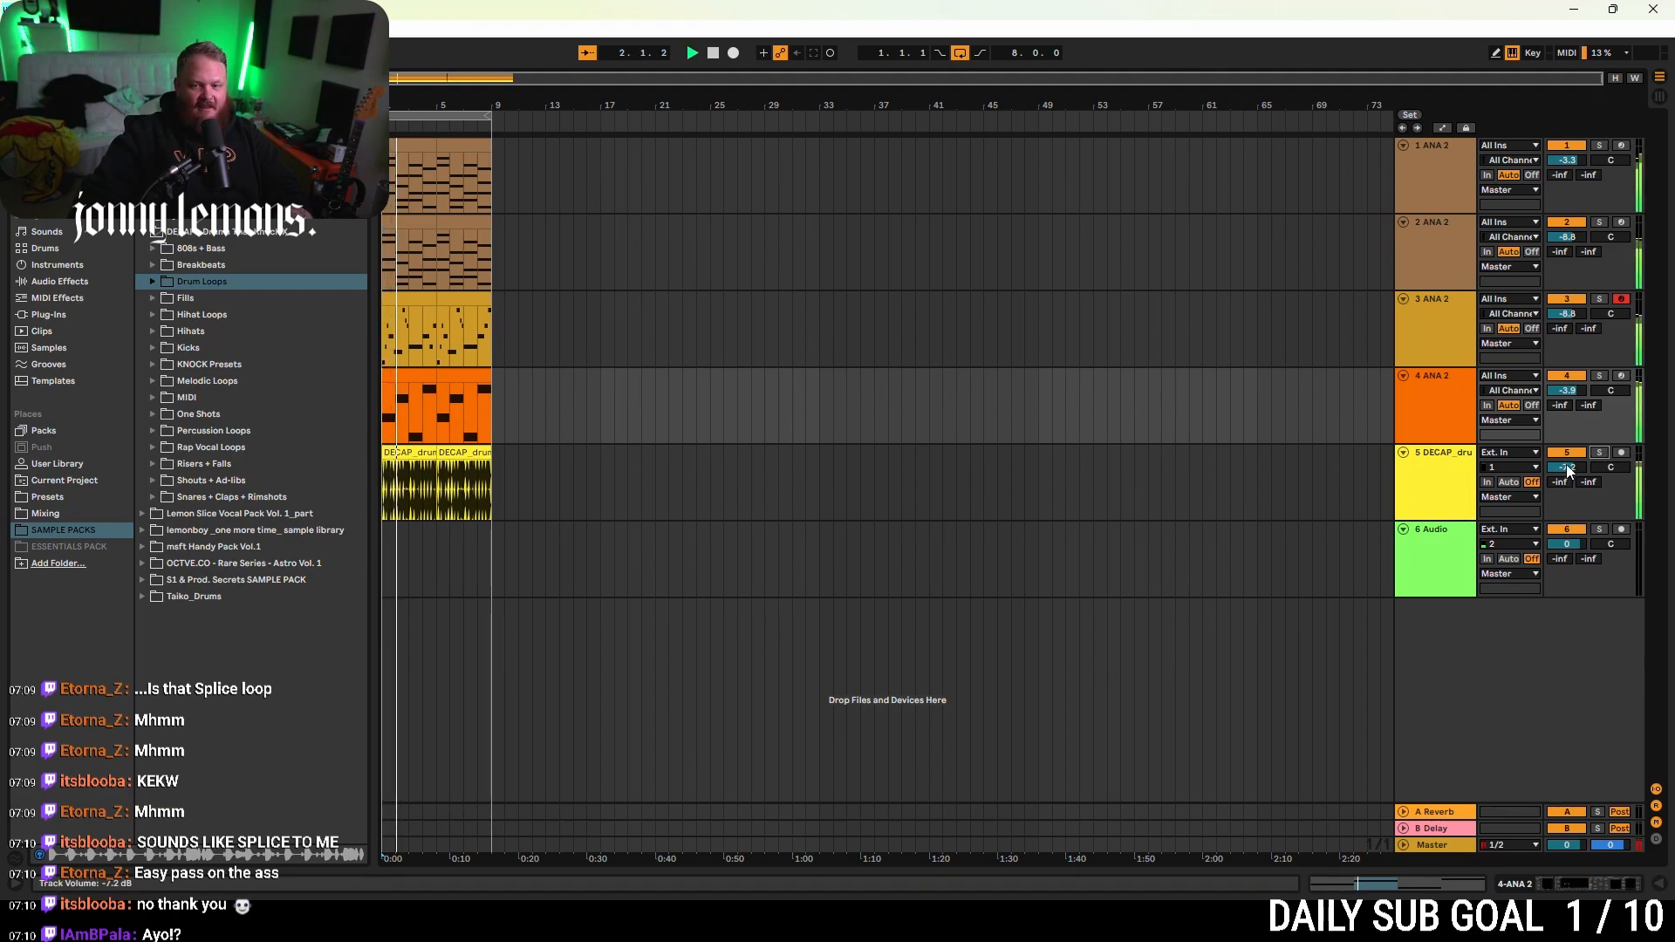
left_click_drag(1568, 469, 1567, 465)
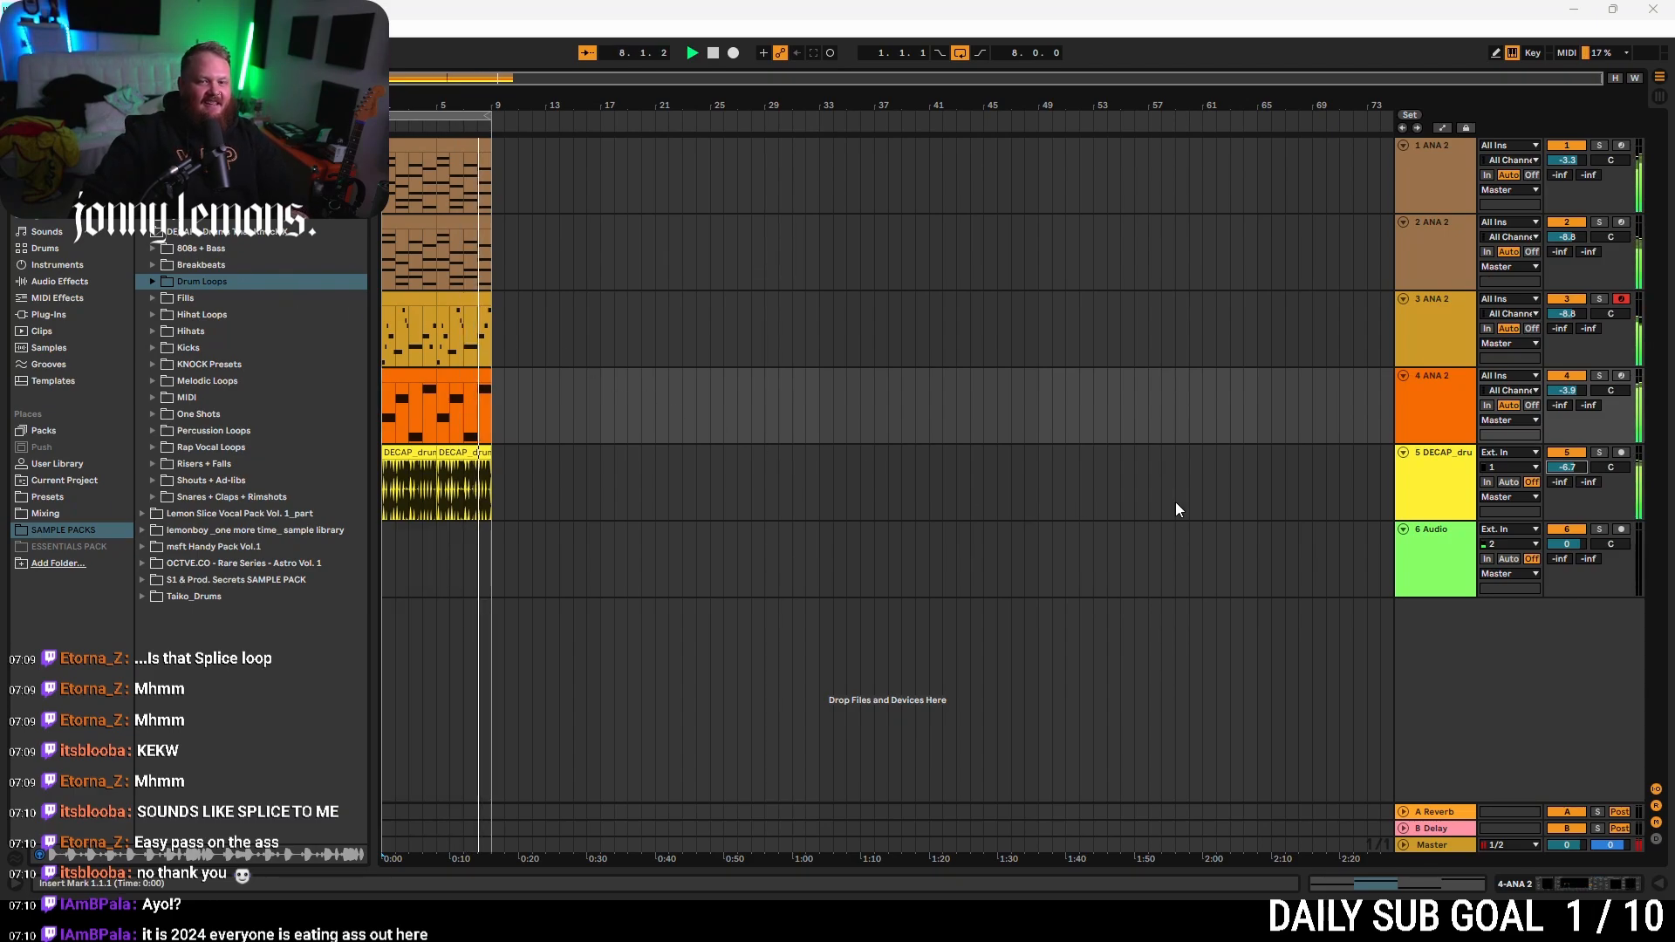
left_click(1025, 480)
key("space")
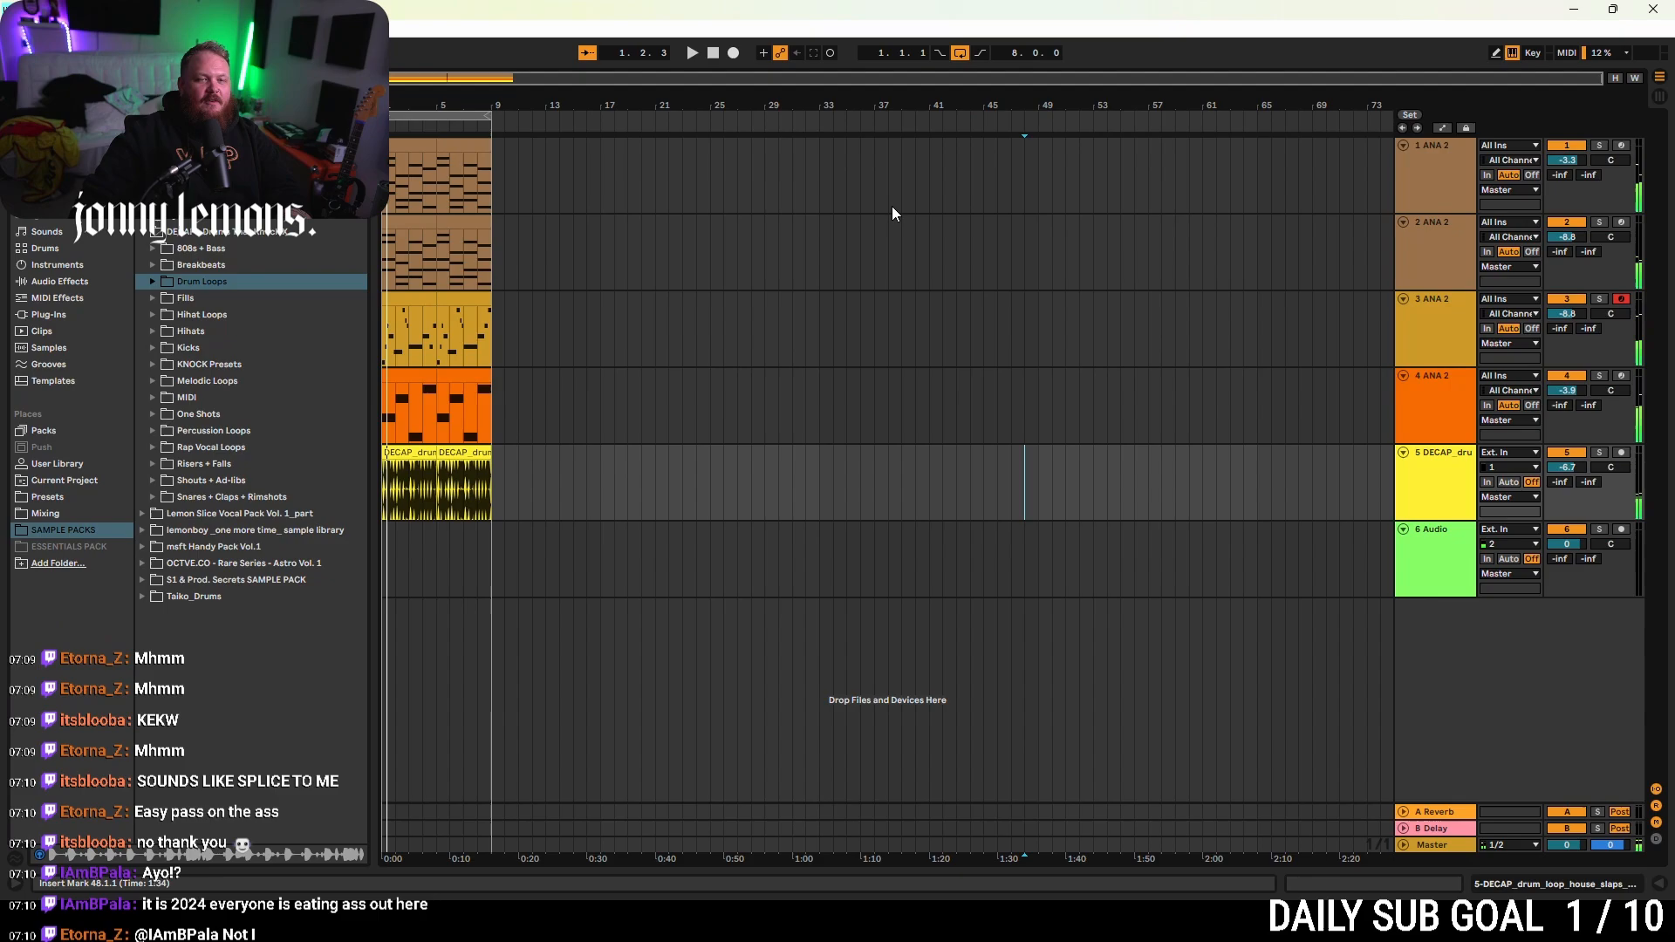
- Load Slate Digital's Virtual Mix Rack plug-in onto the drum loop track
double_click(1447, 481)
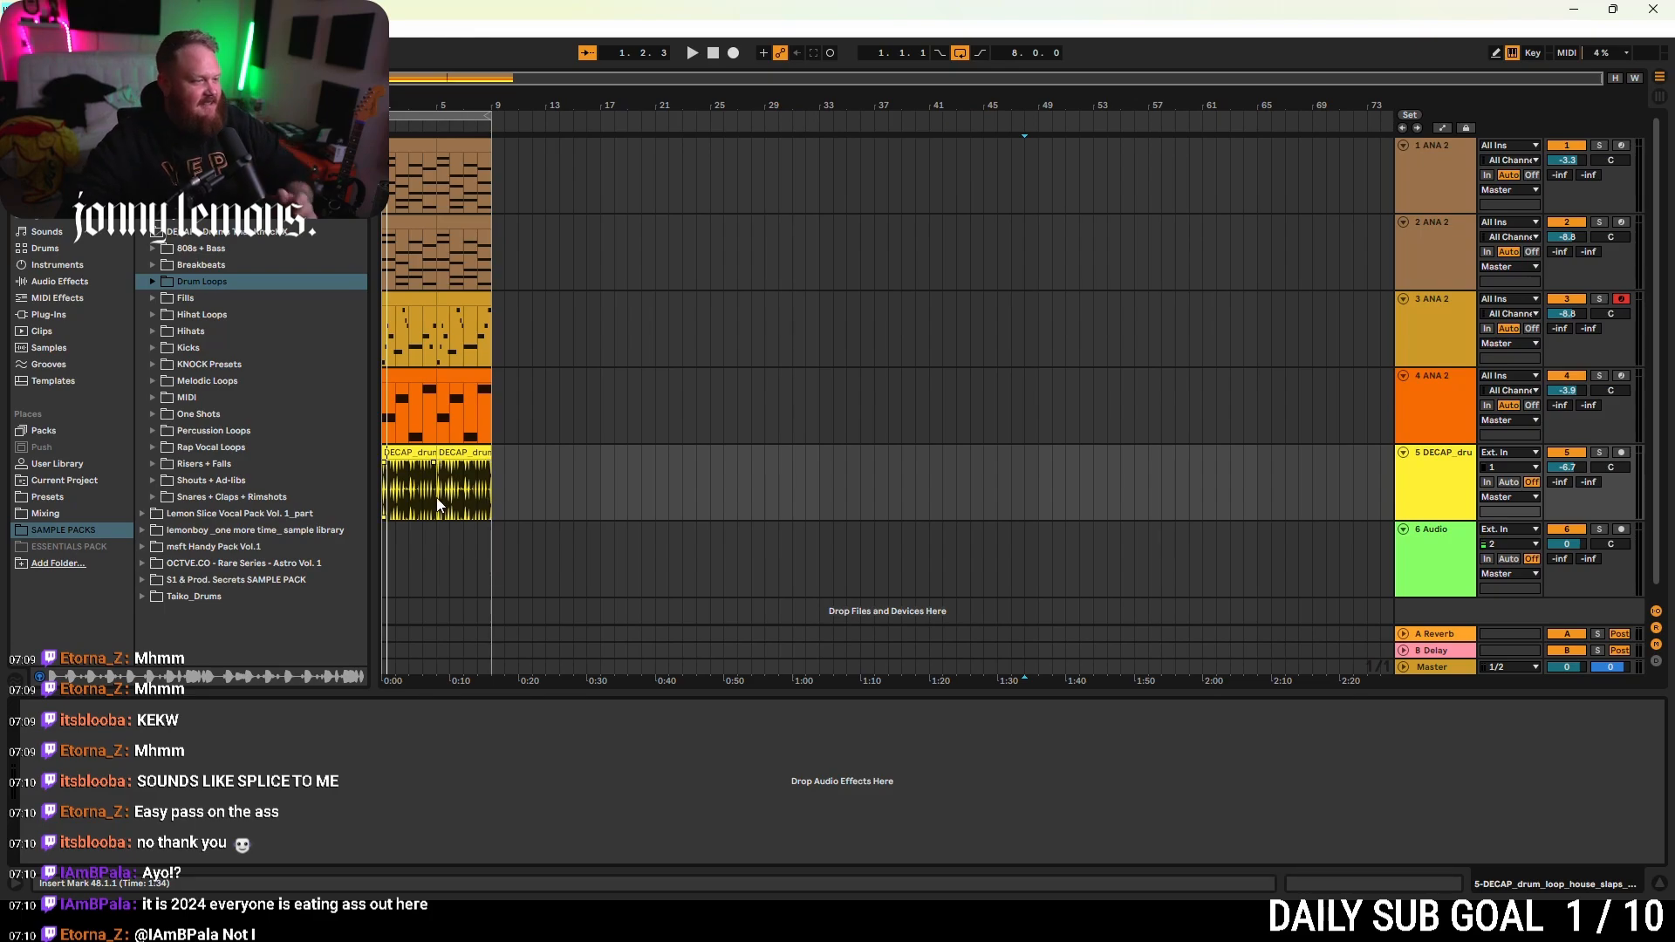
left_click(65, 501)
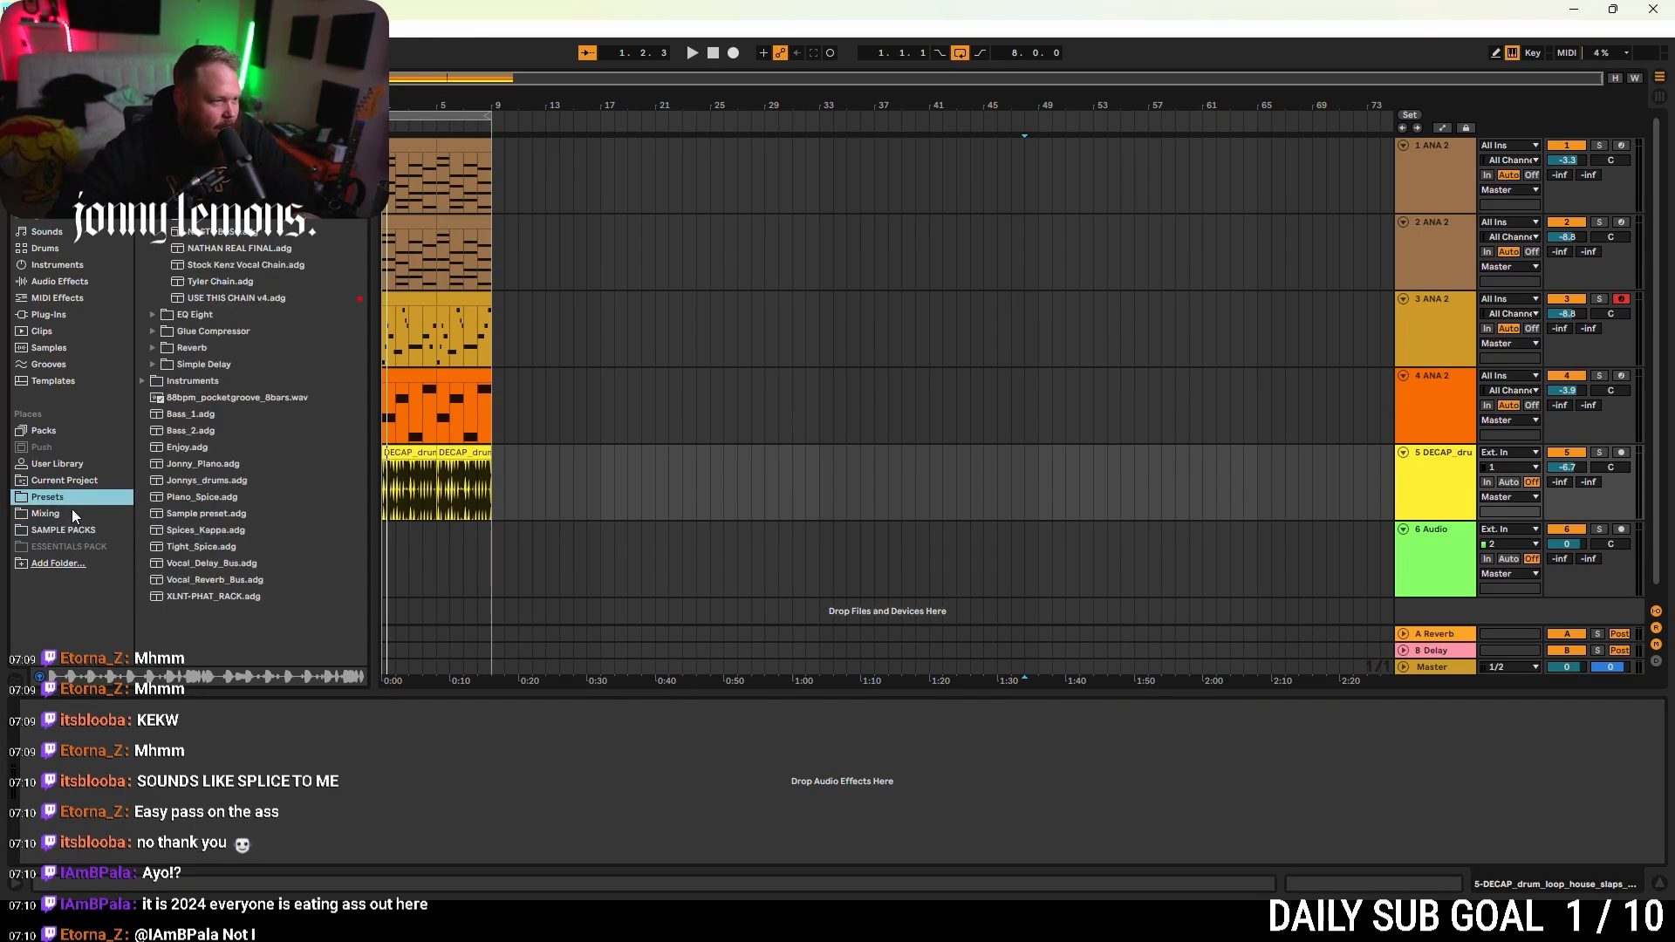
left_click(90, 514)
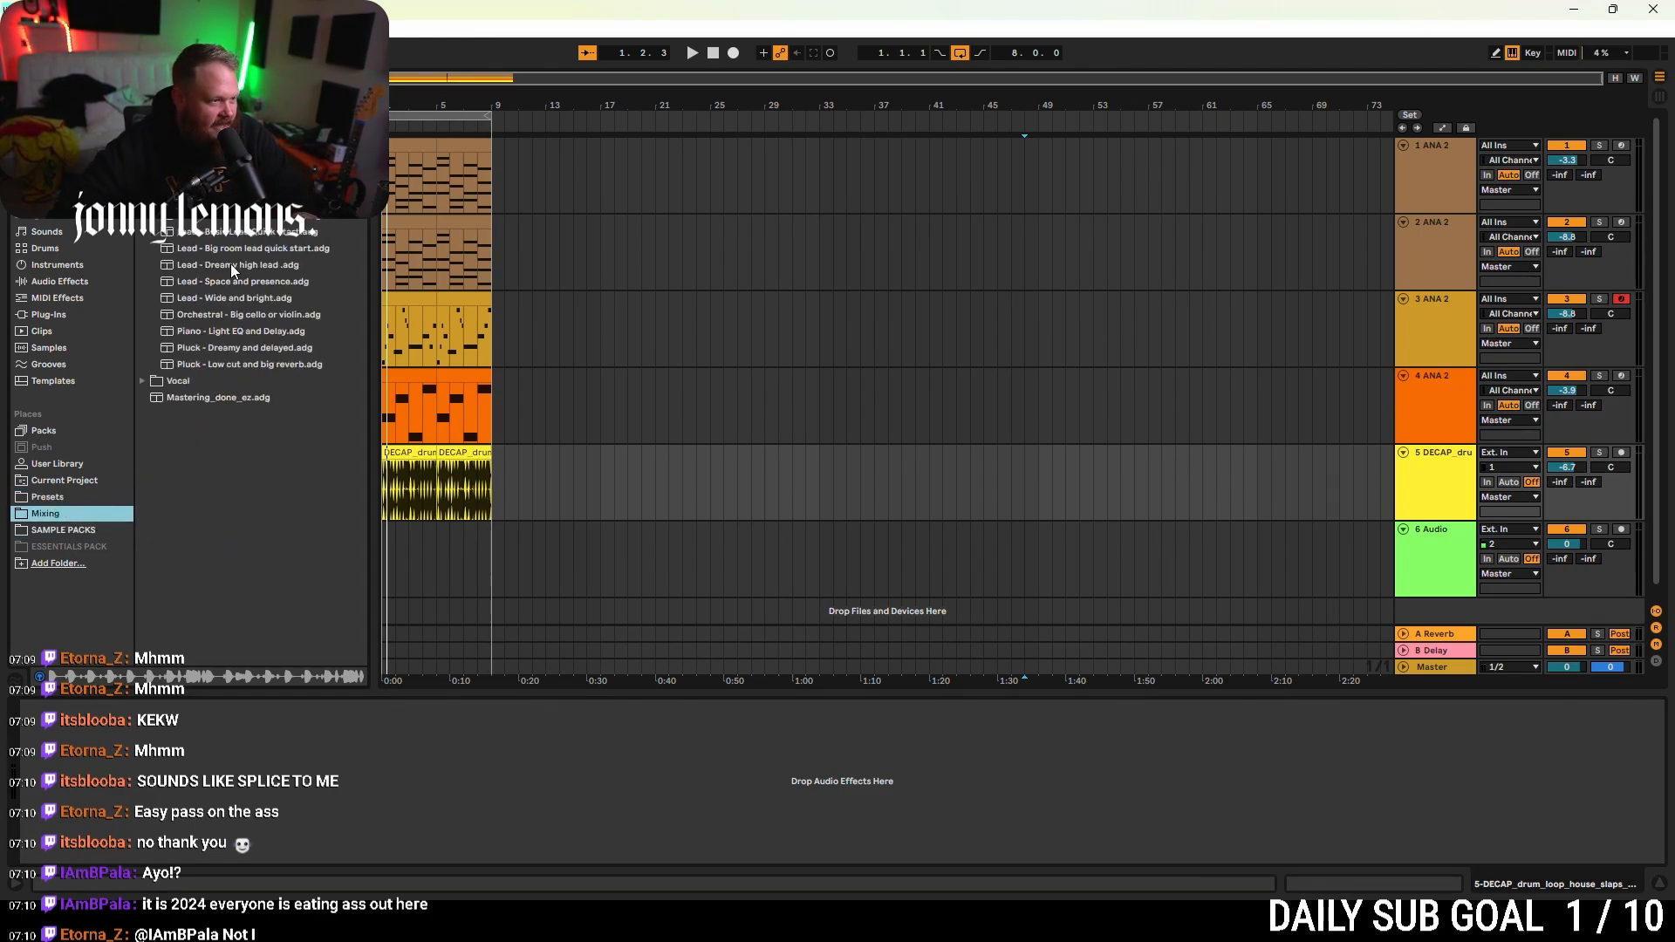
left_click(75, 495)
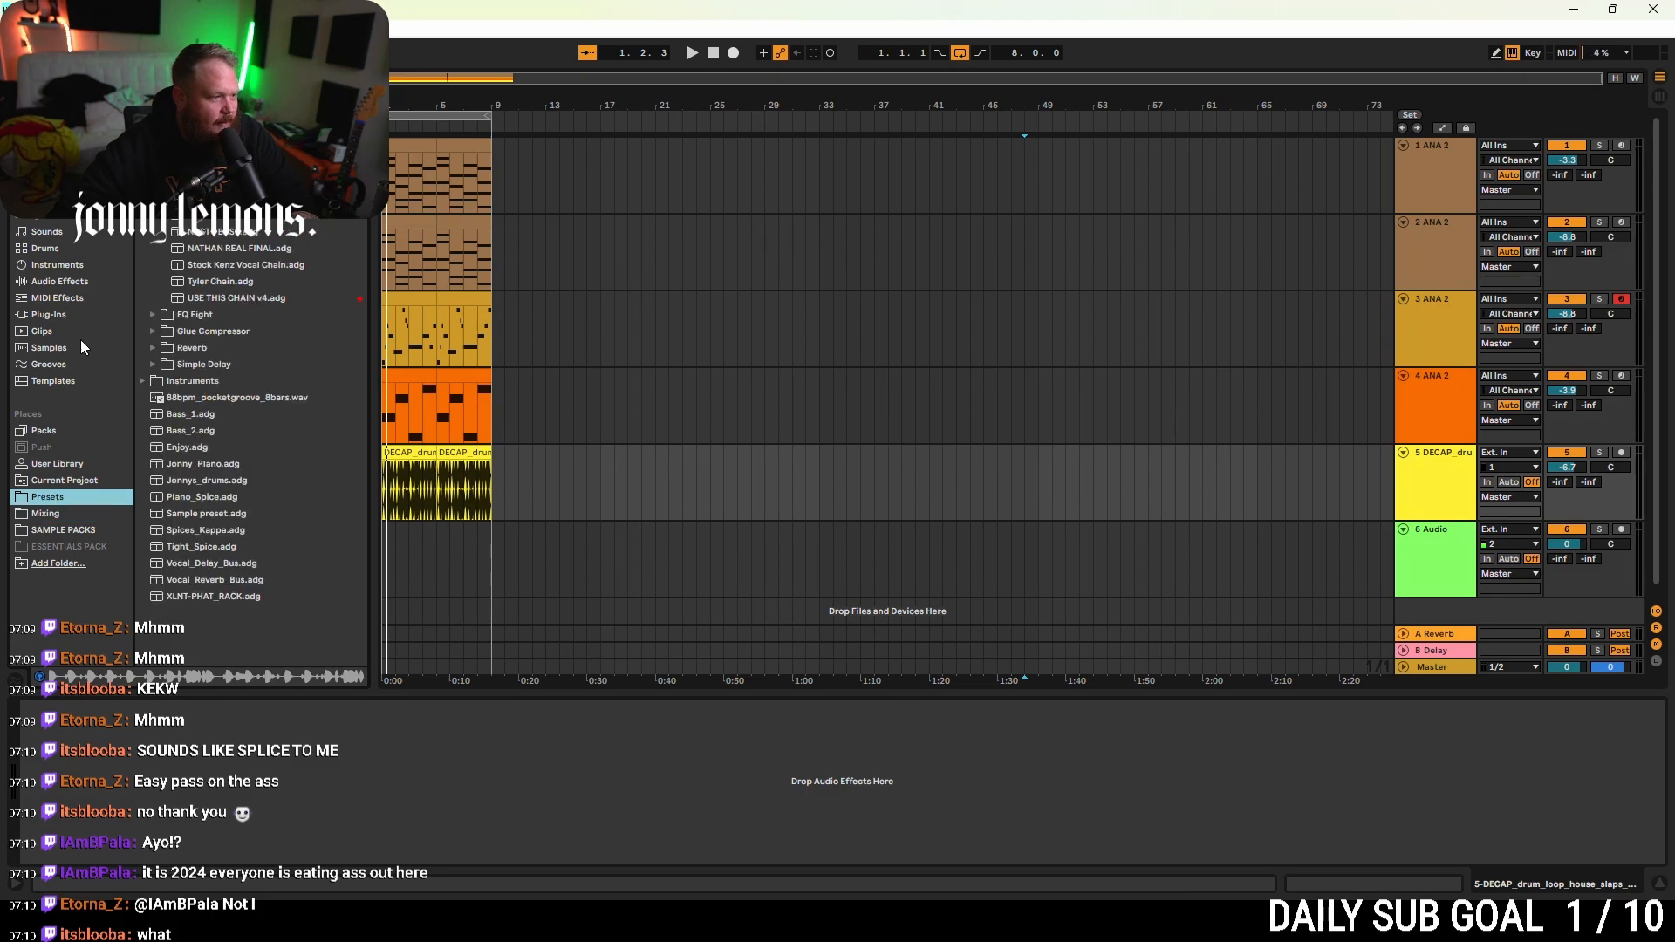
left_click(64, 313)
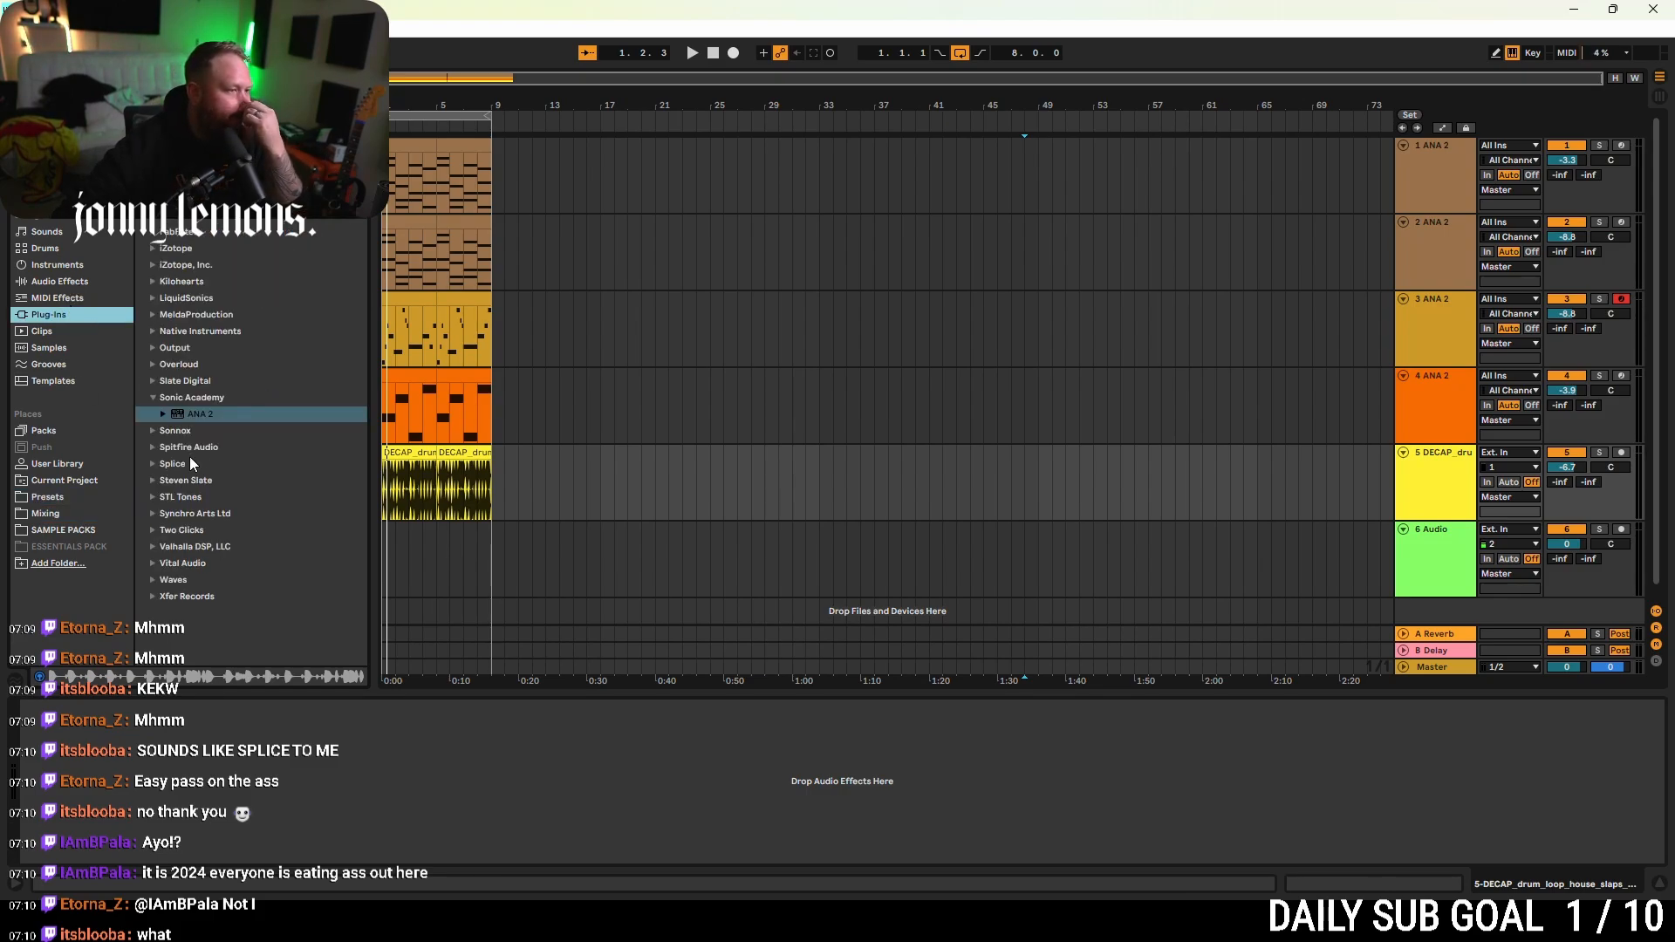
left_click(153, 383)
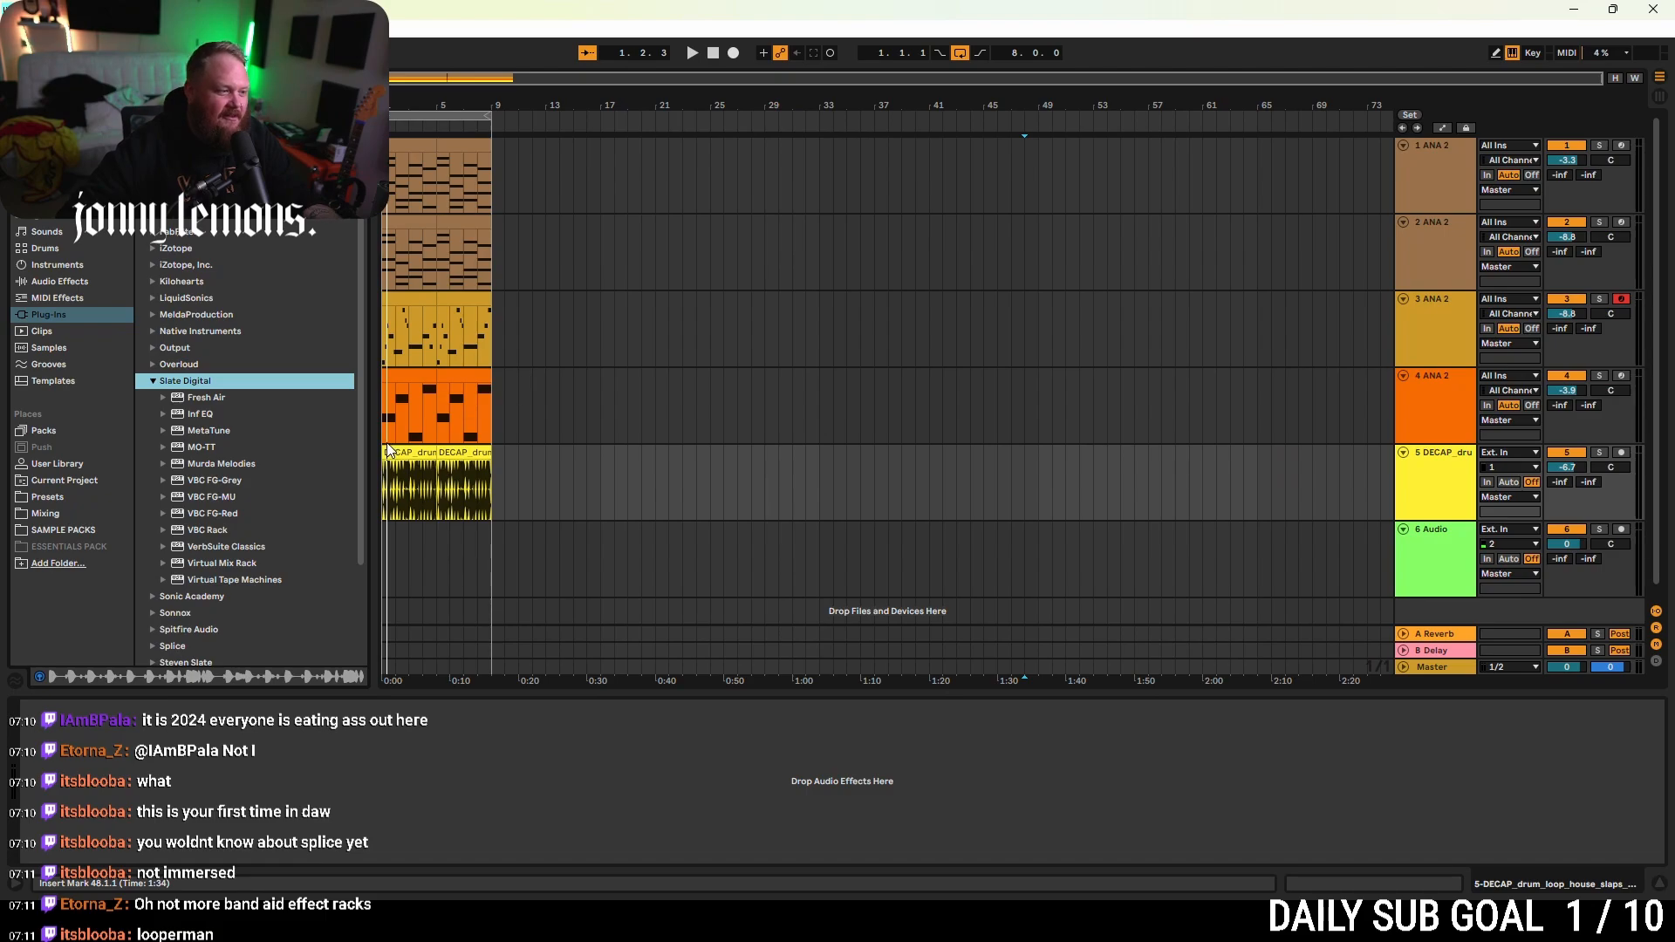
left_click(235, 563)
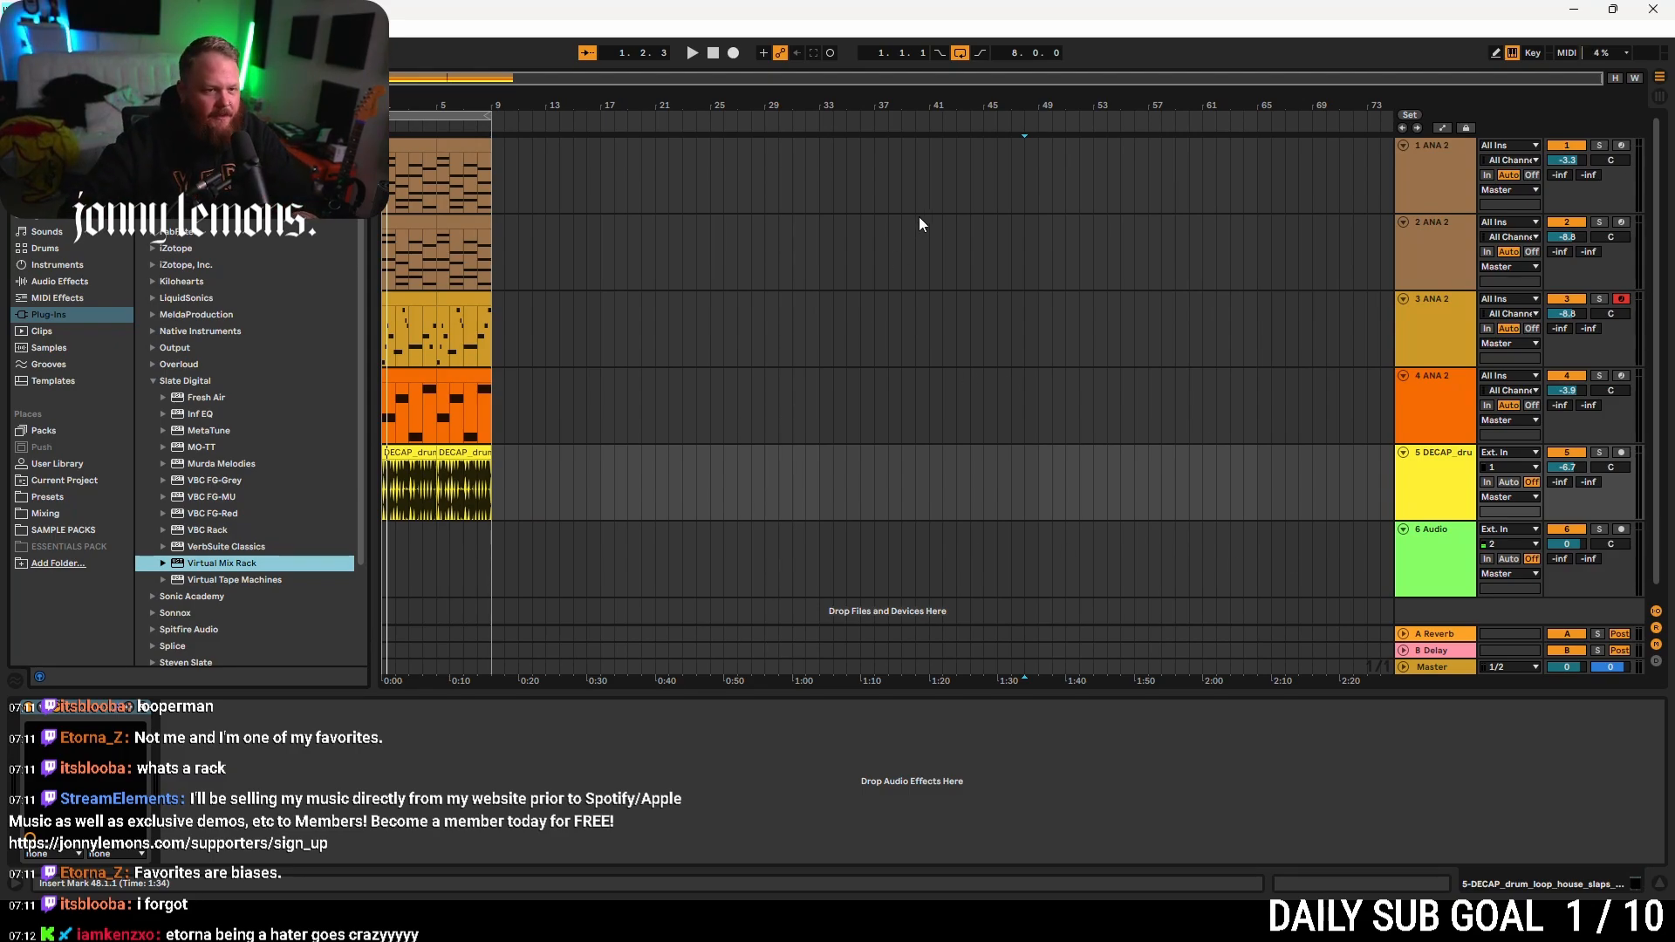
- Group the four ANA 2 synth tracks and rename the group "instruments"
left_click(1428, 187)
left_click(1429, 420, "shift")
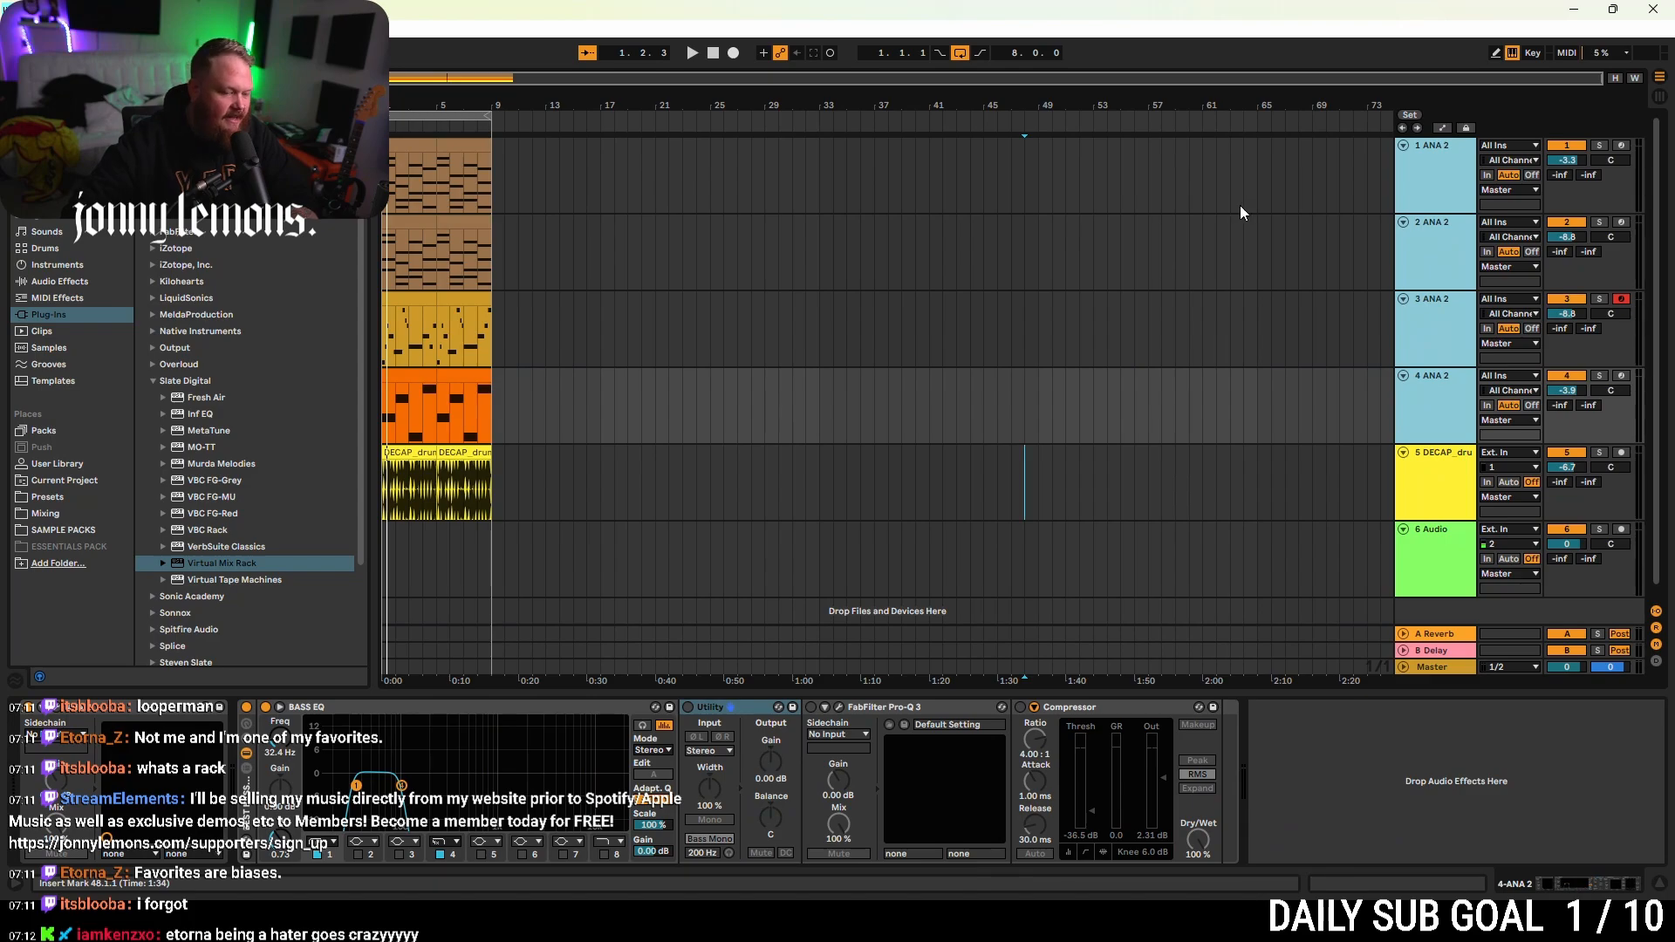
key("ctrl+g")
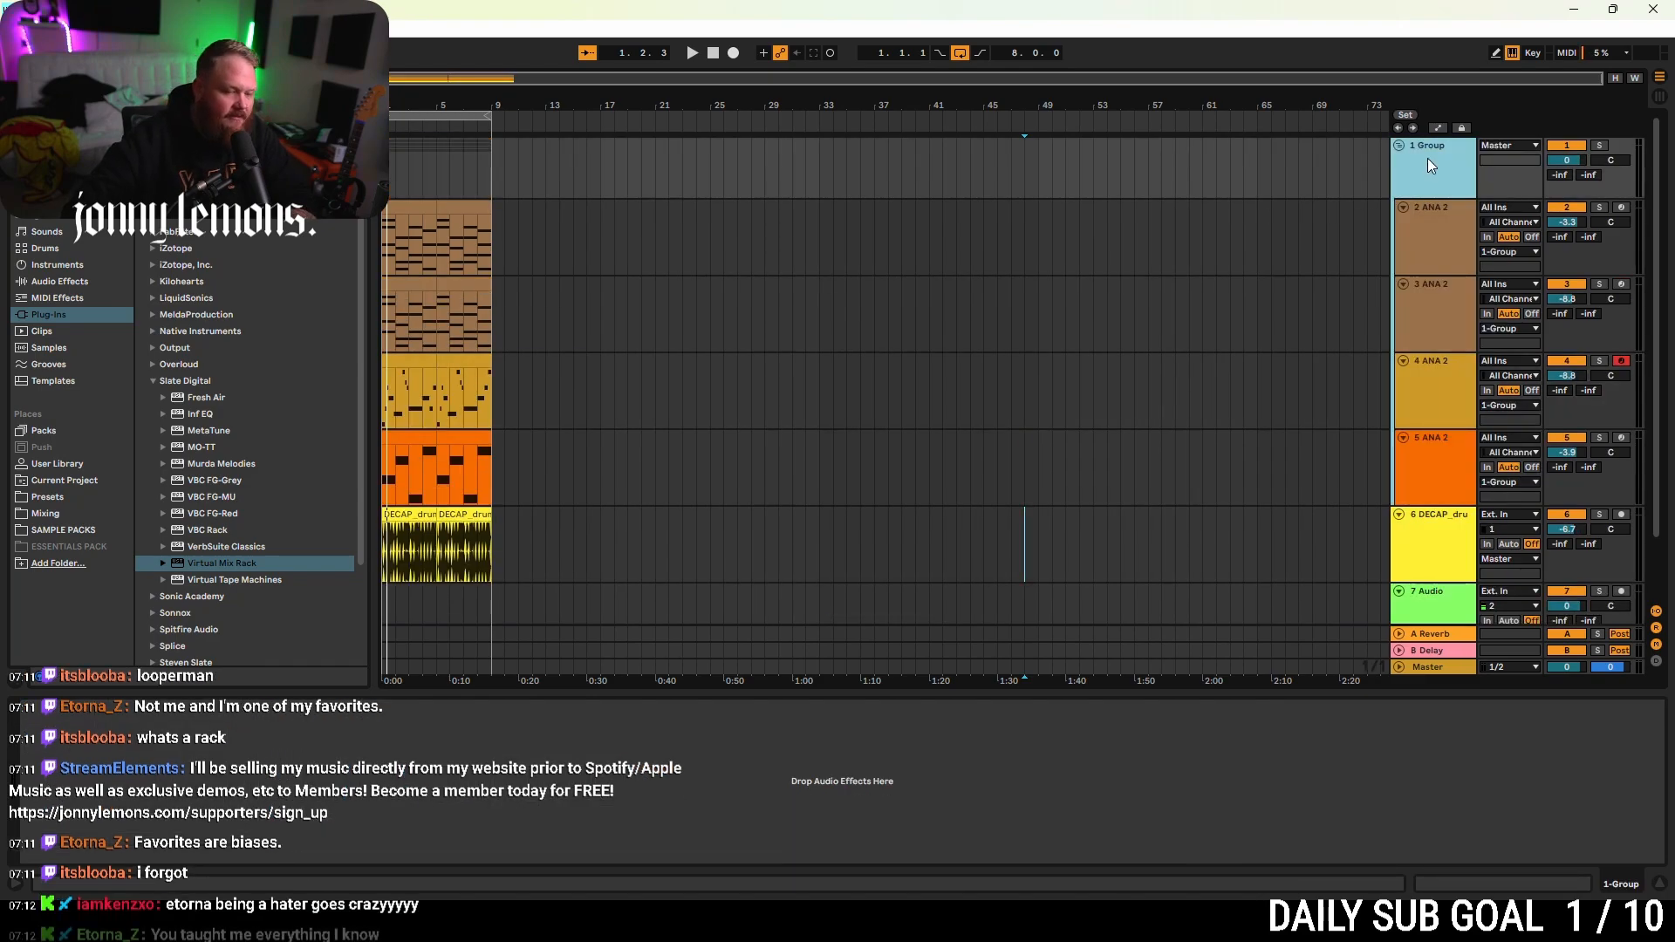
key("ctrl+r")
type("instrumentr")
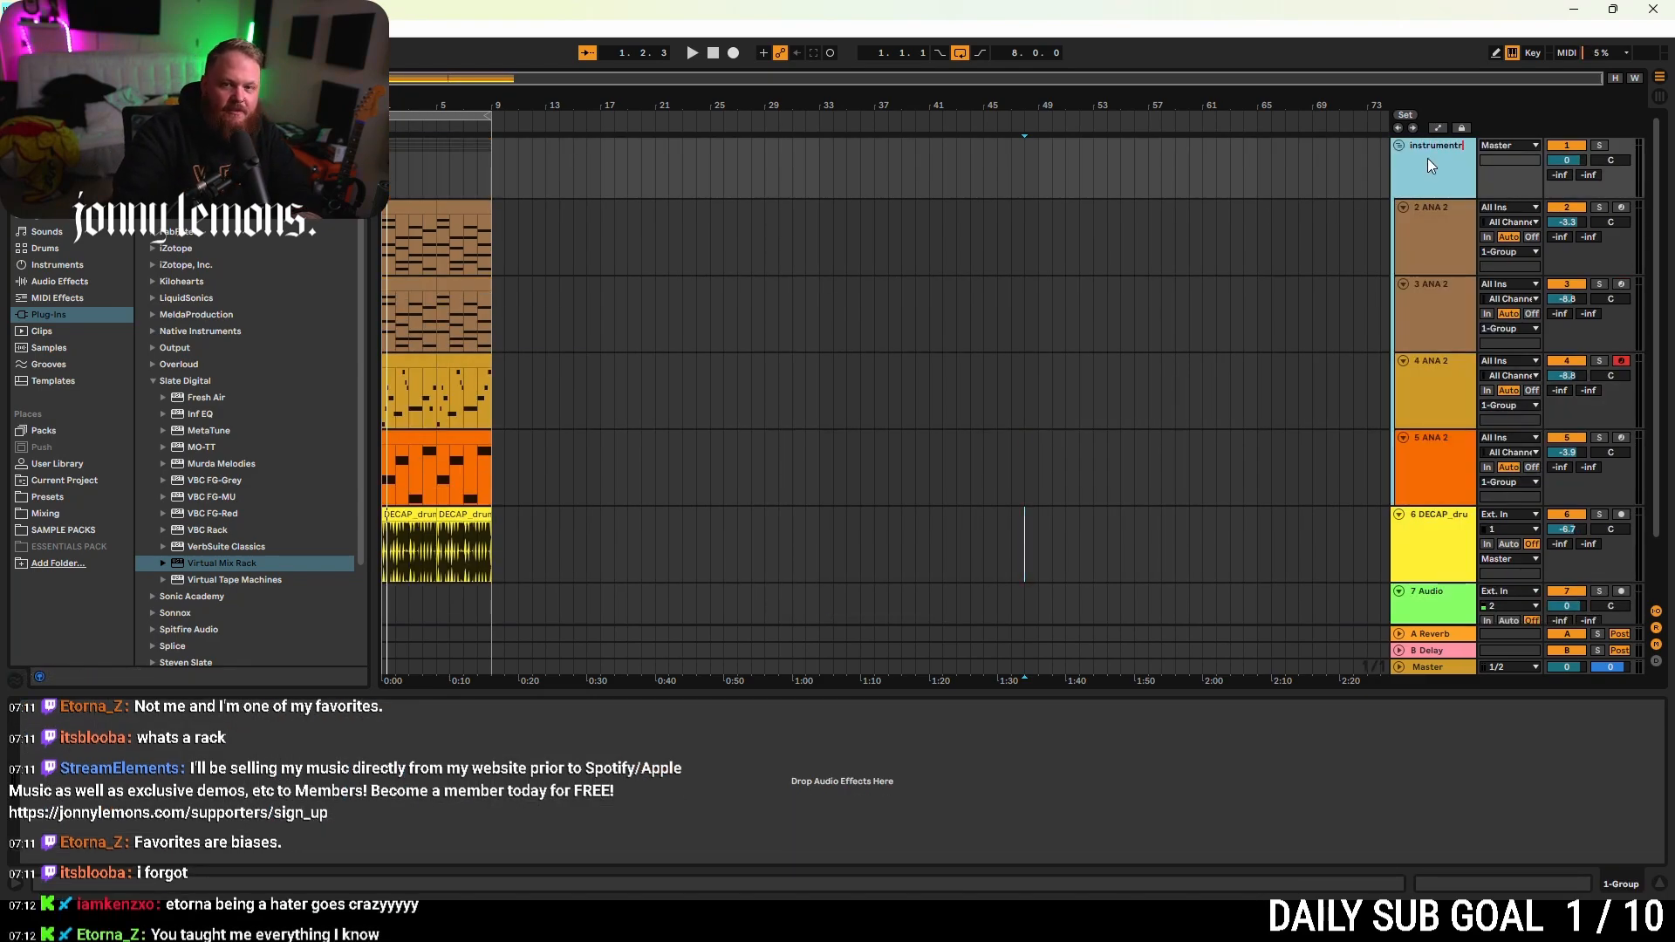
key("Return")
- Examine the effects chain on the first ANA 2 track and compare it with the instruments group's chain
left_click(1431, 221)
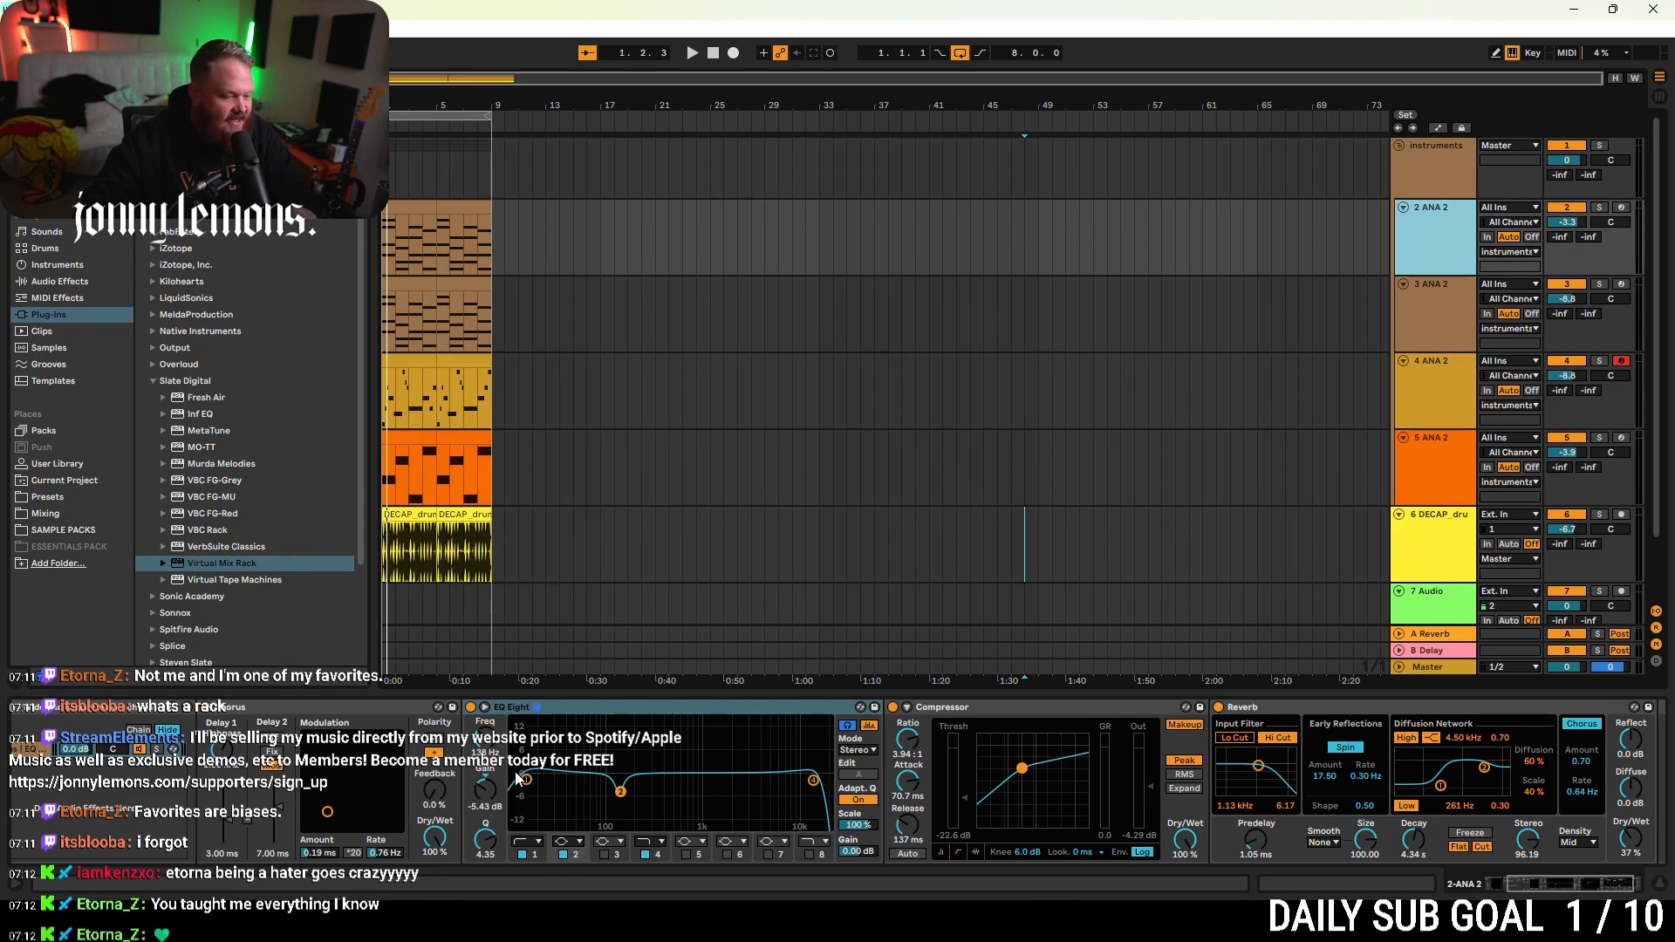
scroll(497, 766, "left", 3)
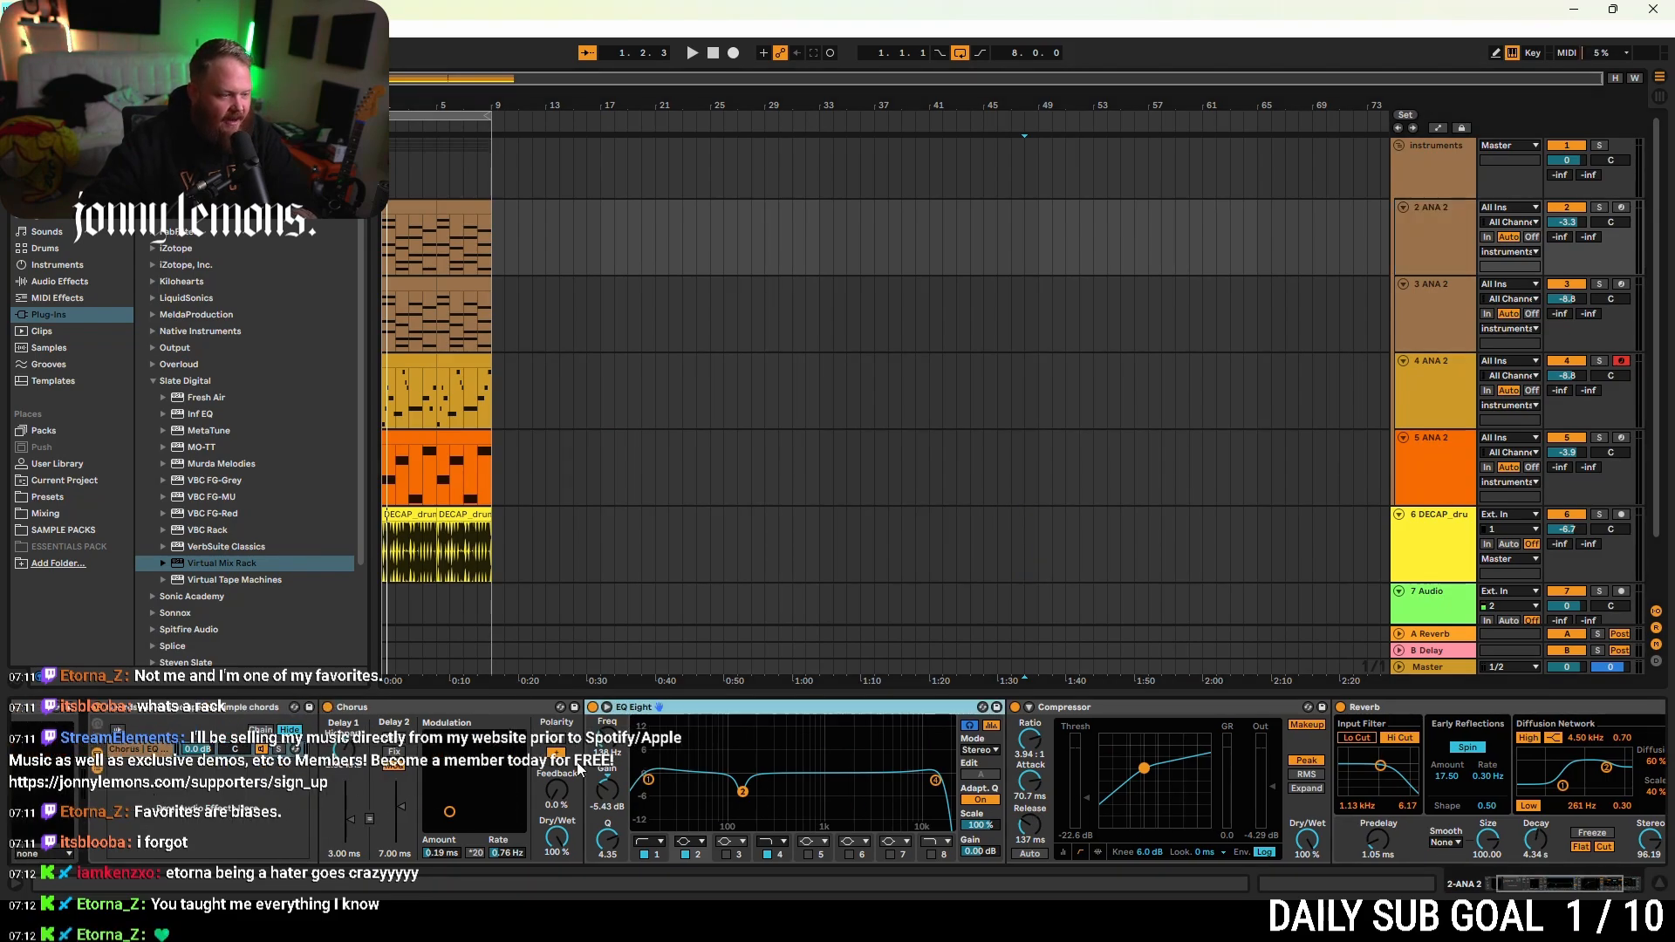
scroll(116, 710, "left", 3)
left_click(115, 709)
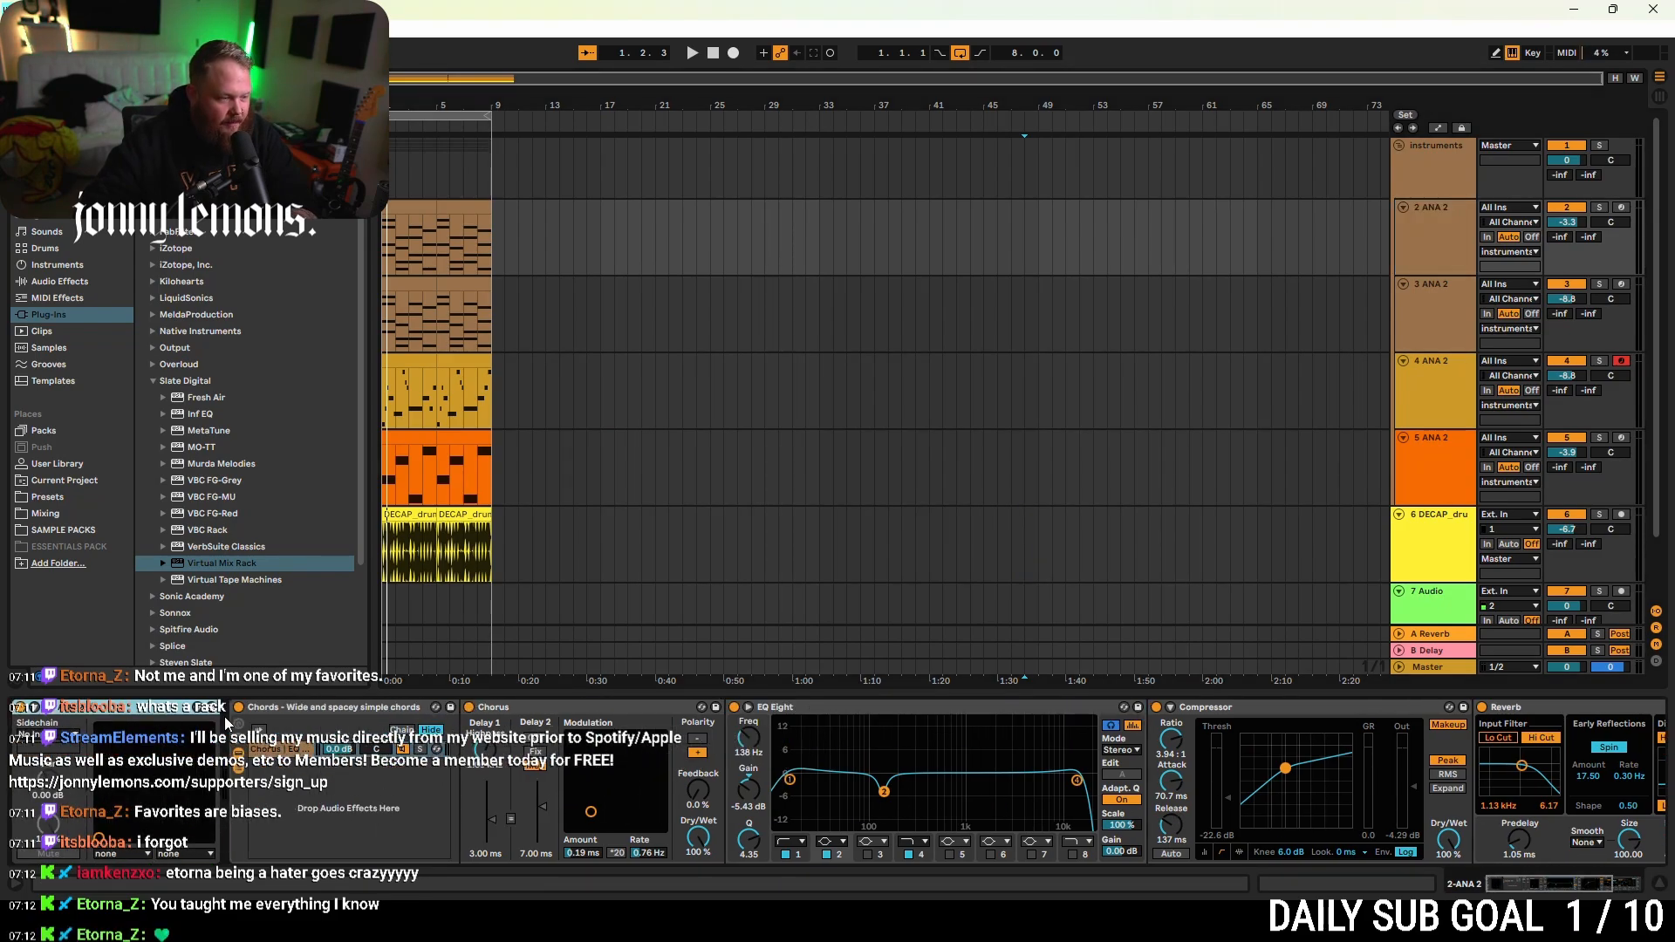
left_click(315, 707)
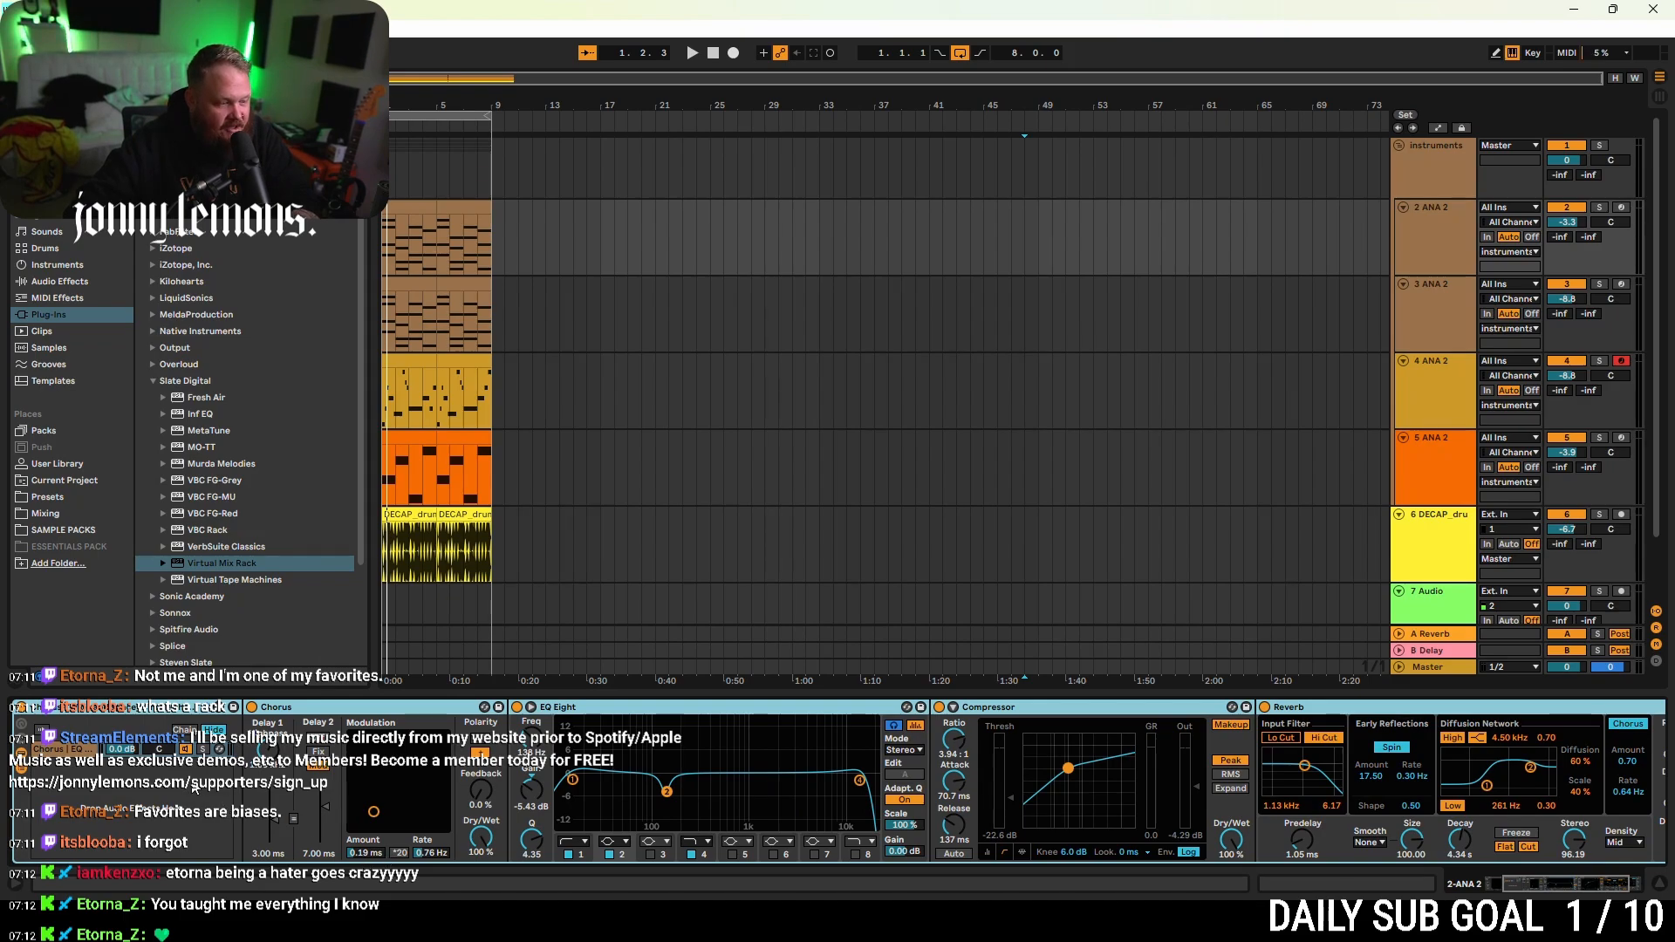
scroll(909, 797, "right", 2)
scroll(909, 797, "left", 6)
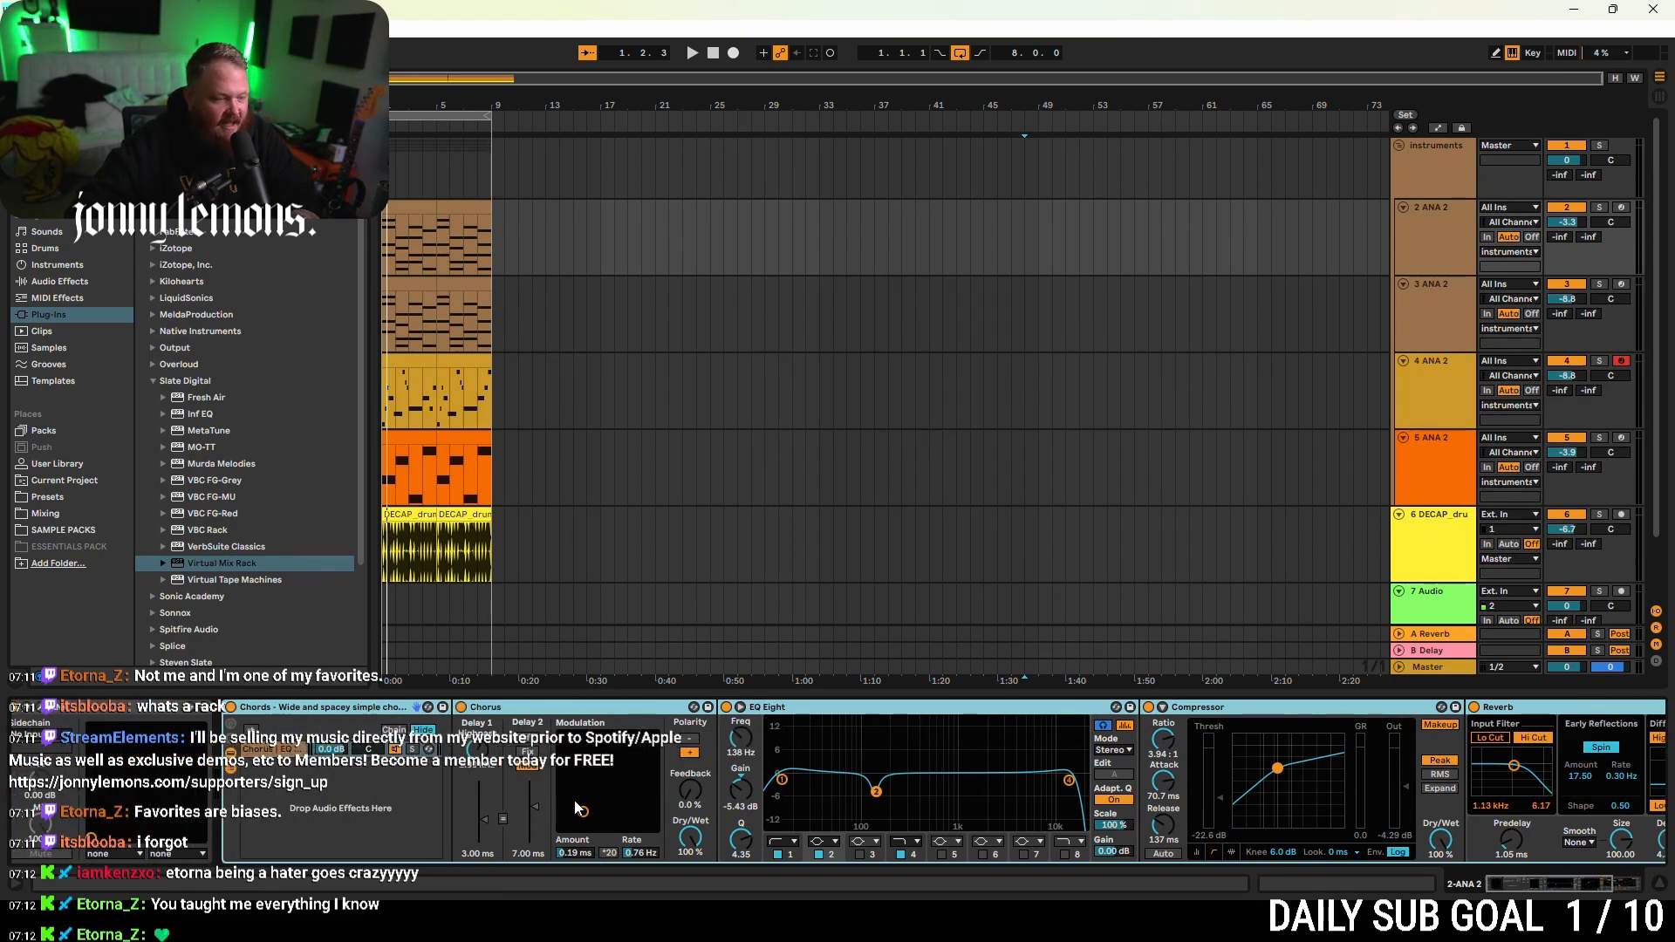
left_click(1423, 155)
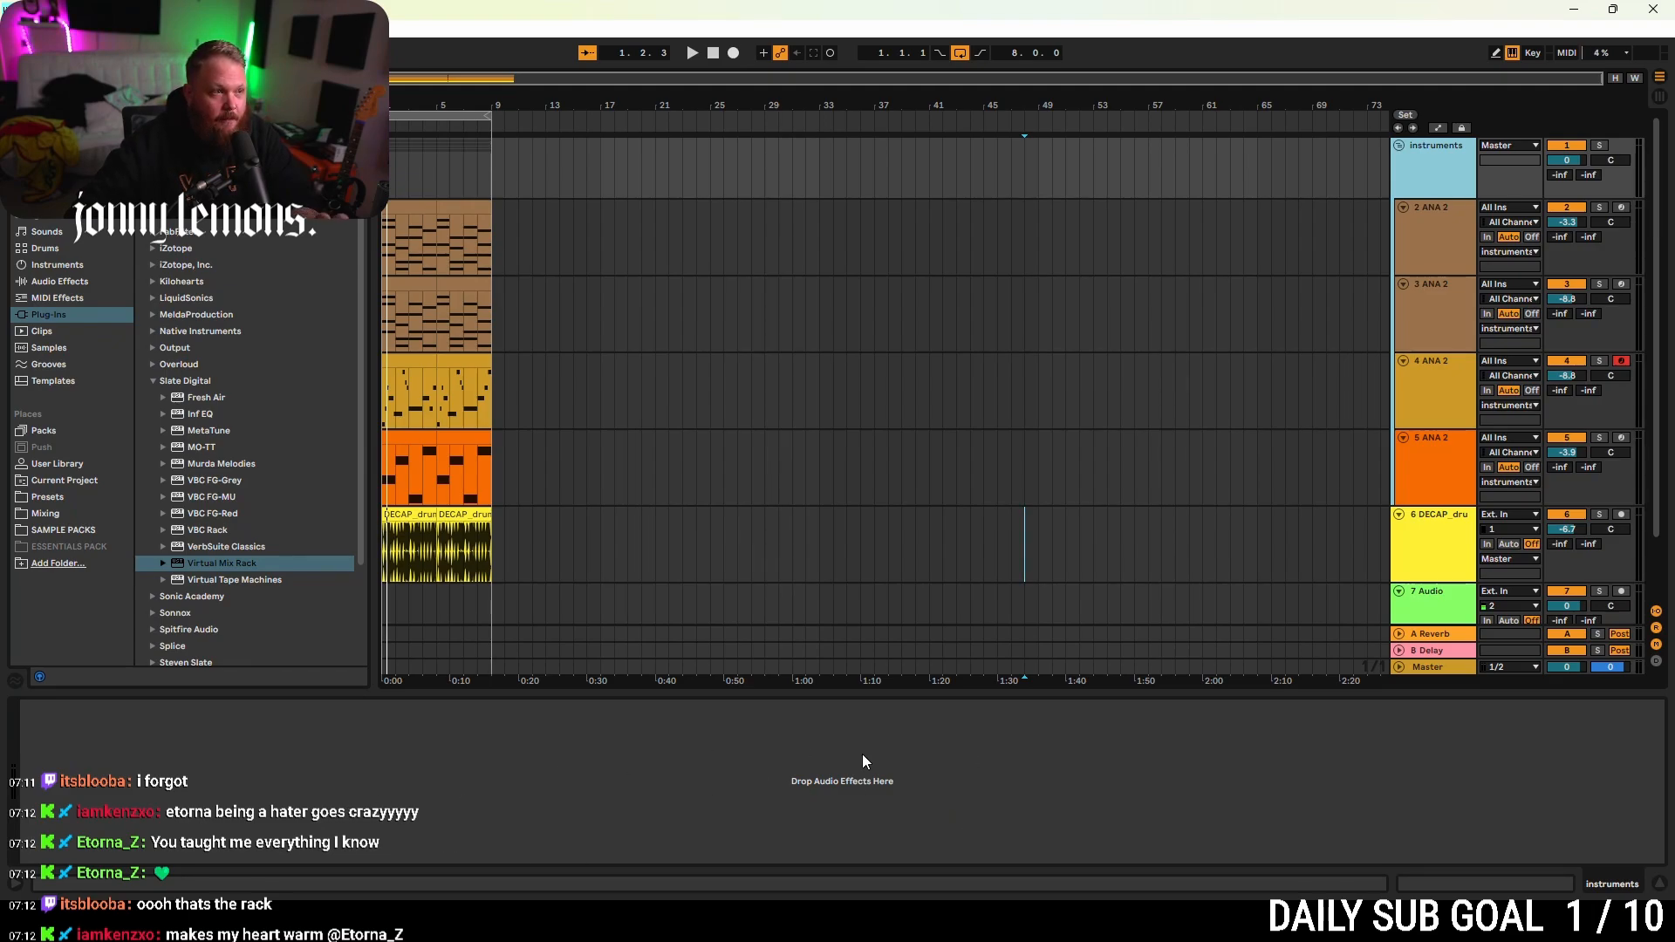
- Solo the drum loop track and play it from bar 1, comparing Virtual Mix Rack switched off and on
left_click(1441, 556)
scroll(628, 454, "down", 1)
left_click(385, 502)
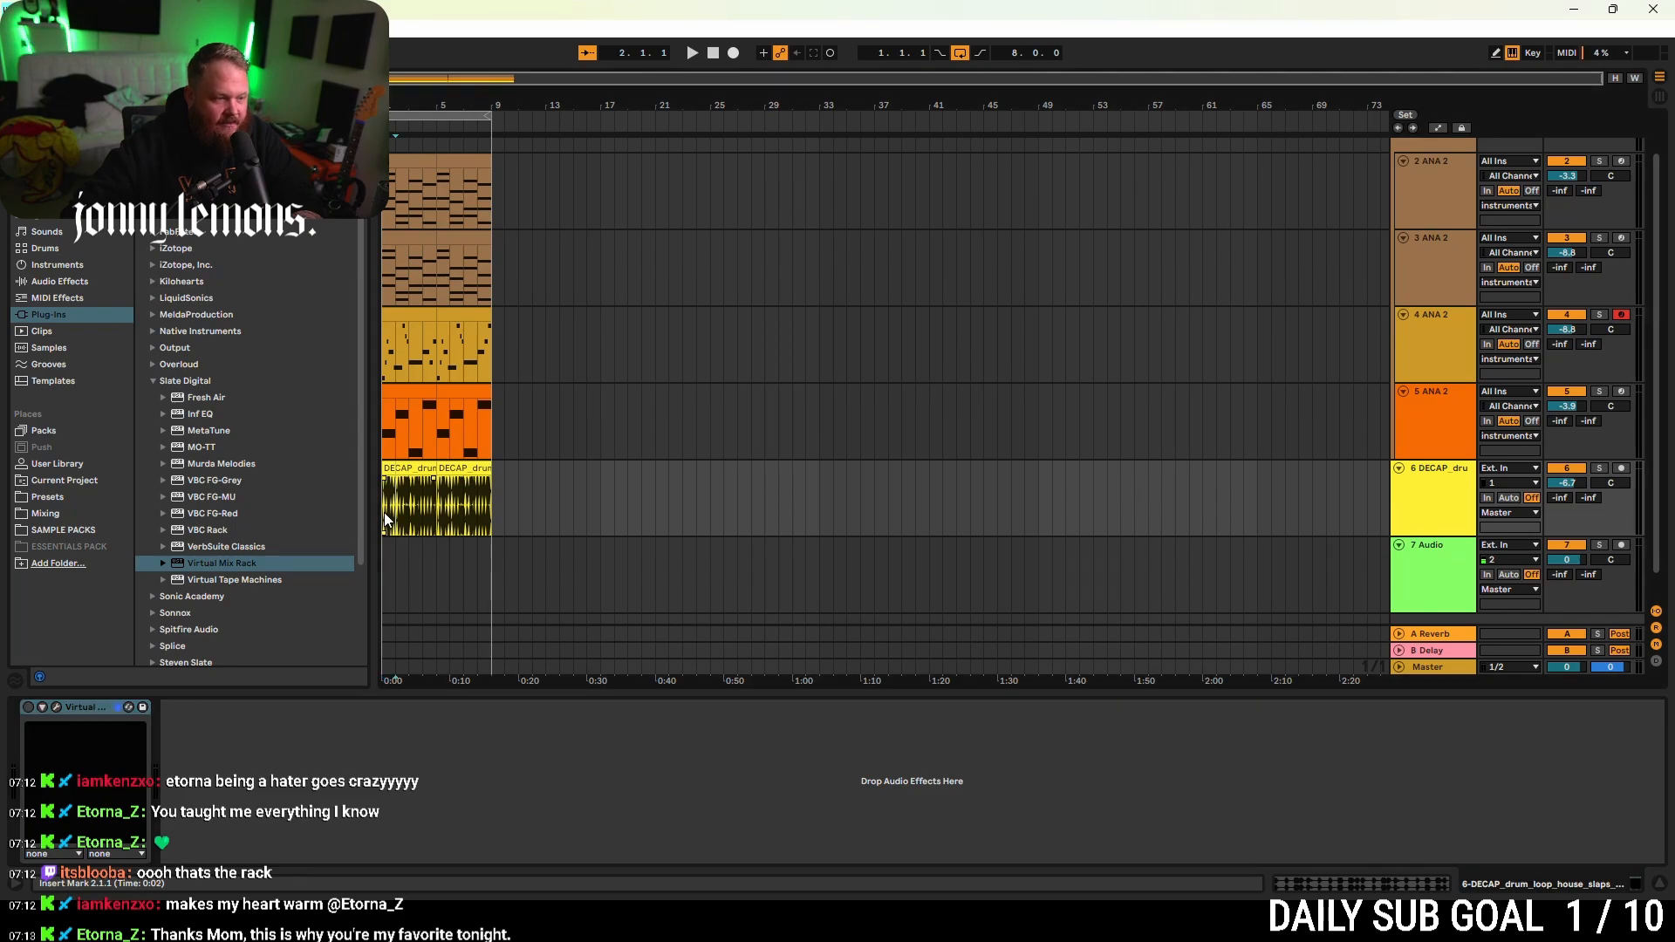
left_click(1600, 471)
key("space")
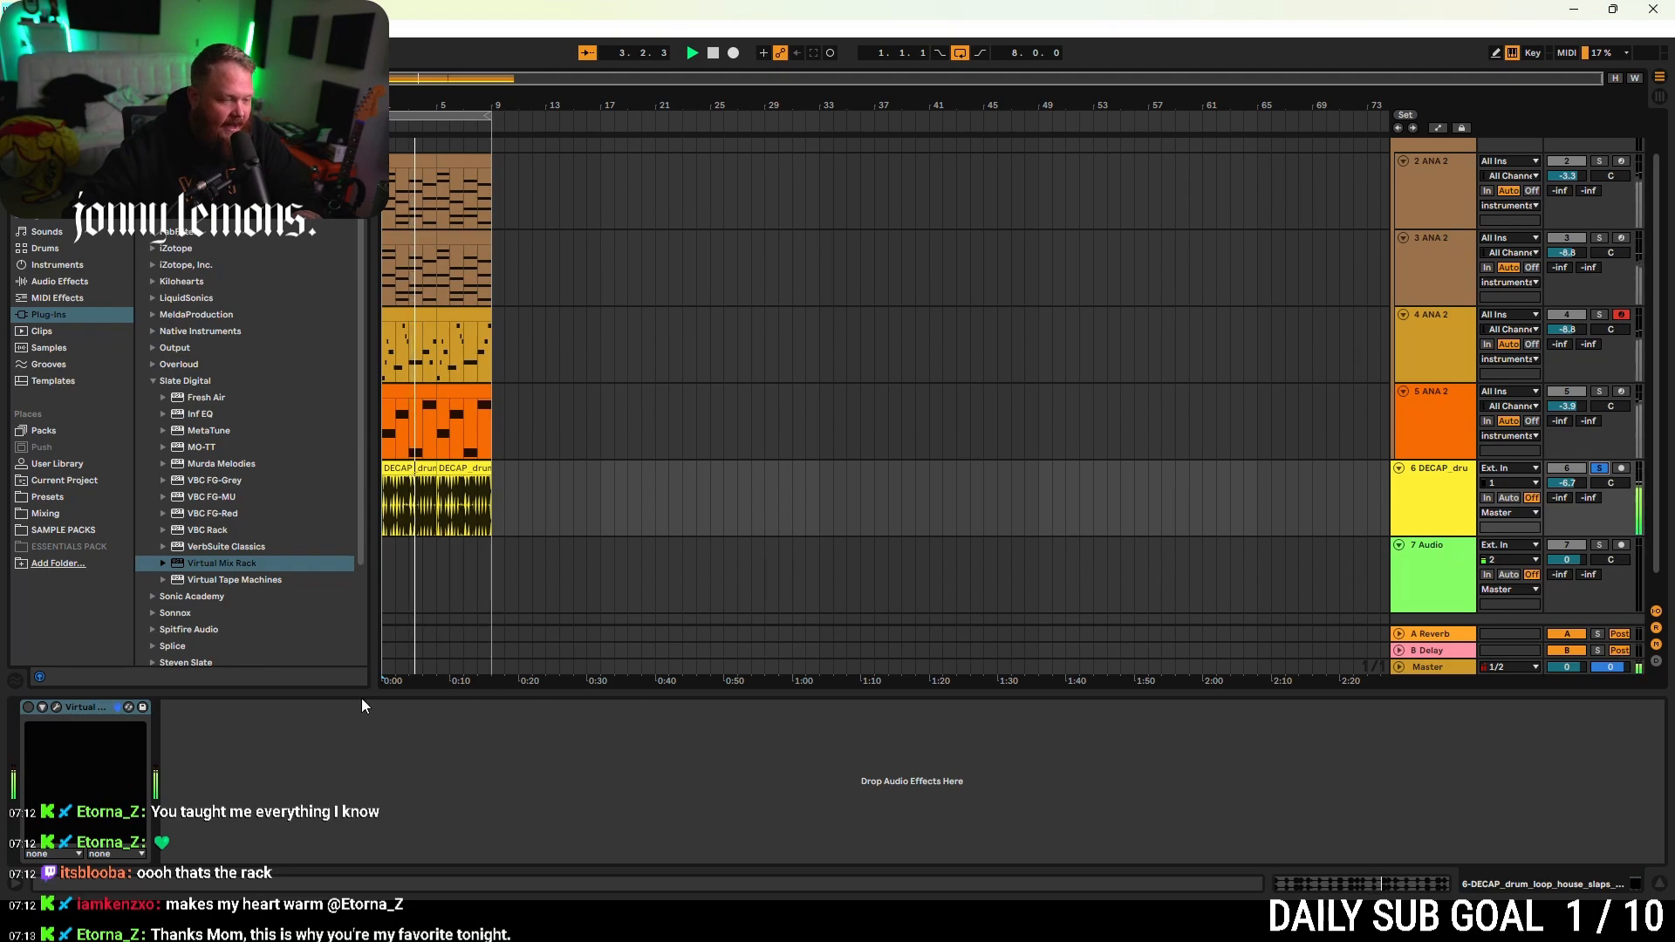
left_click(29, 708)
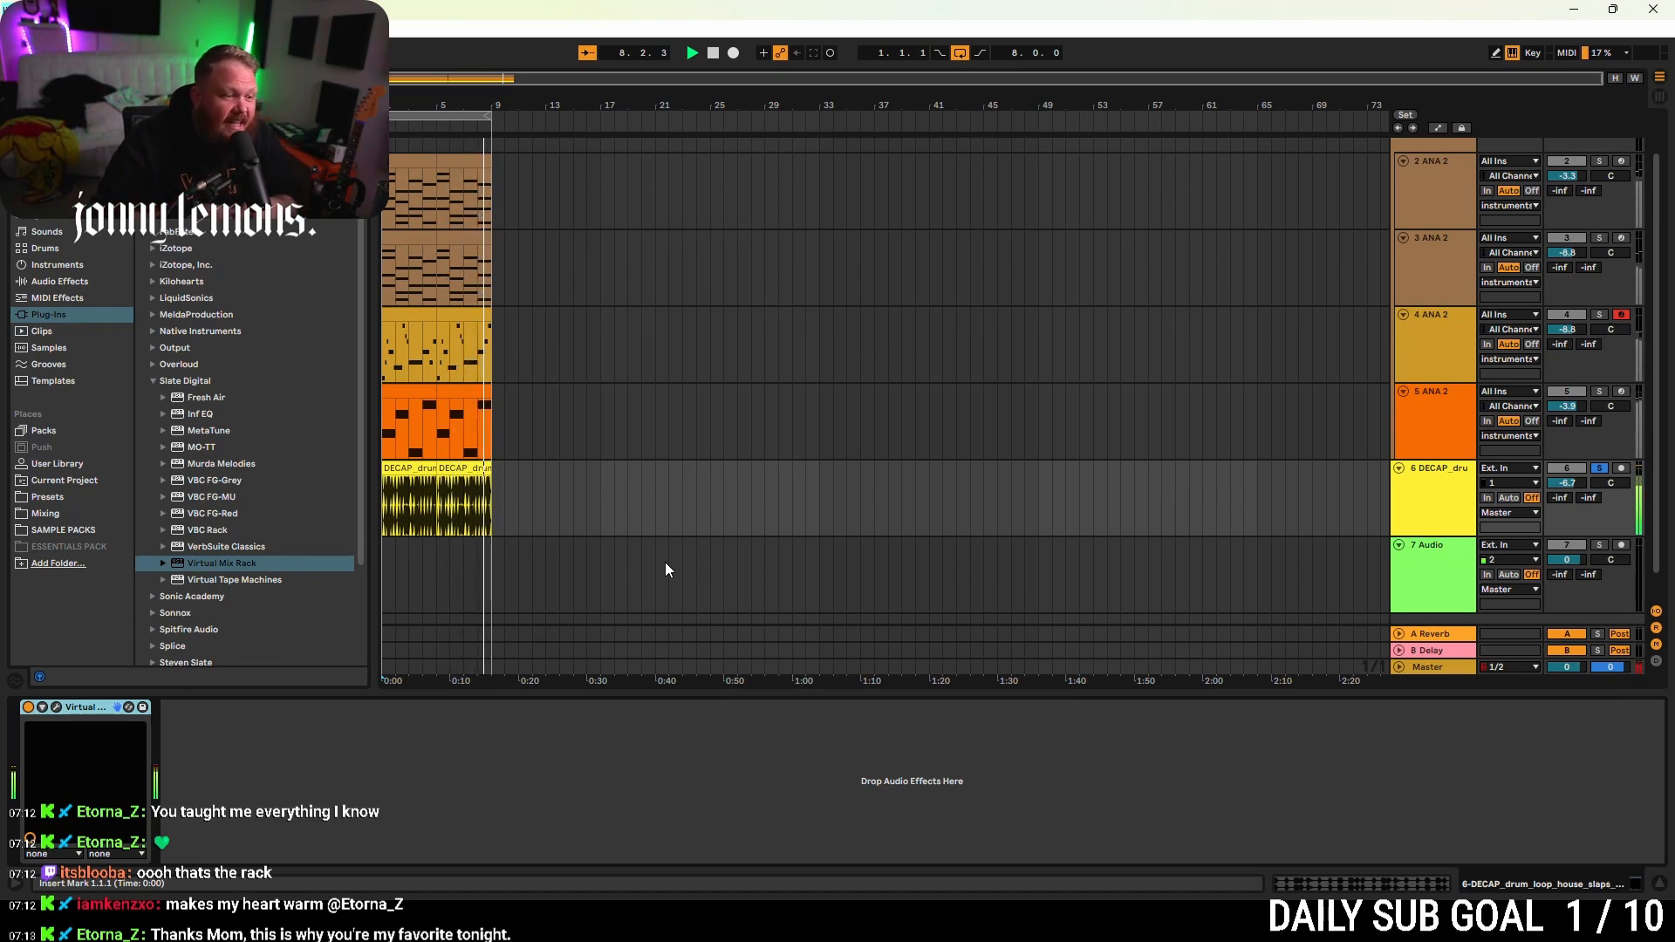
- Turn off the drum loop track's solo, play the full arrangement from bar 1 and stop
left_click(1599, 467)
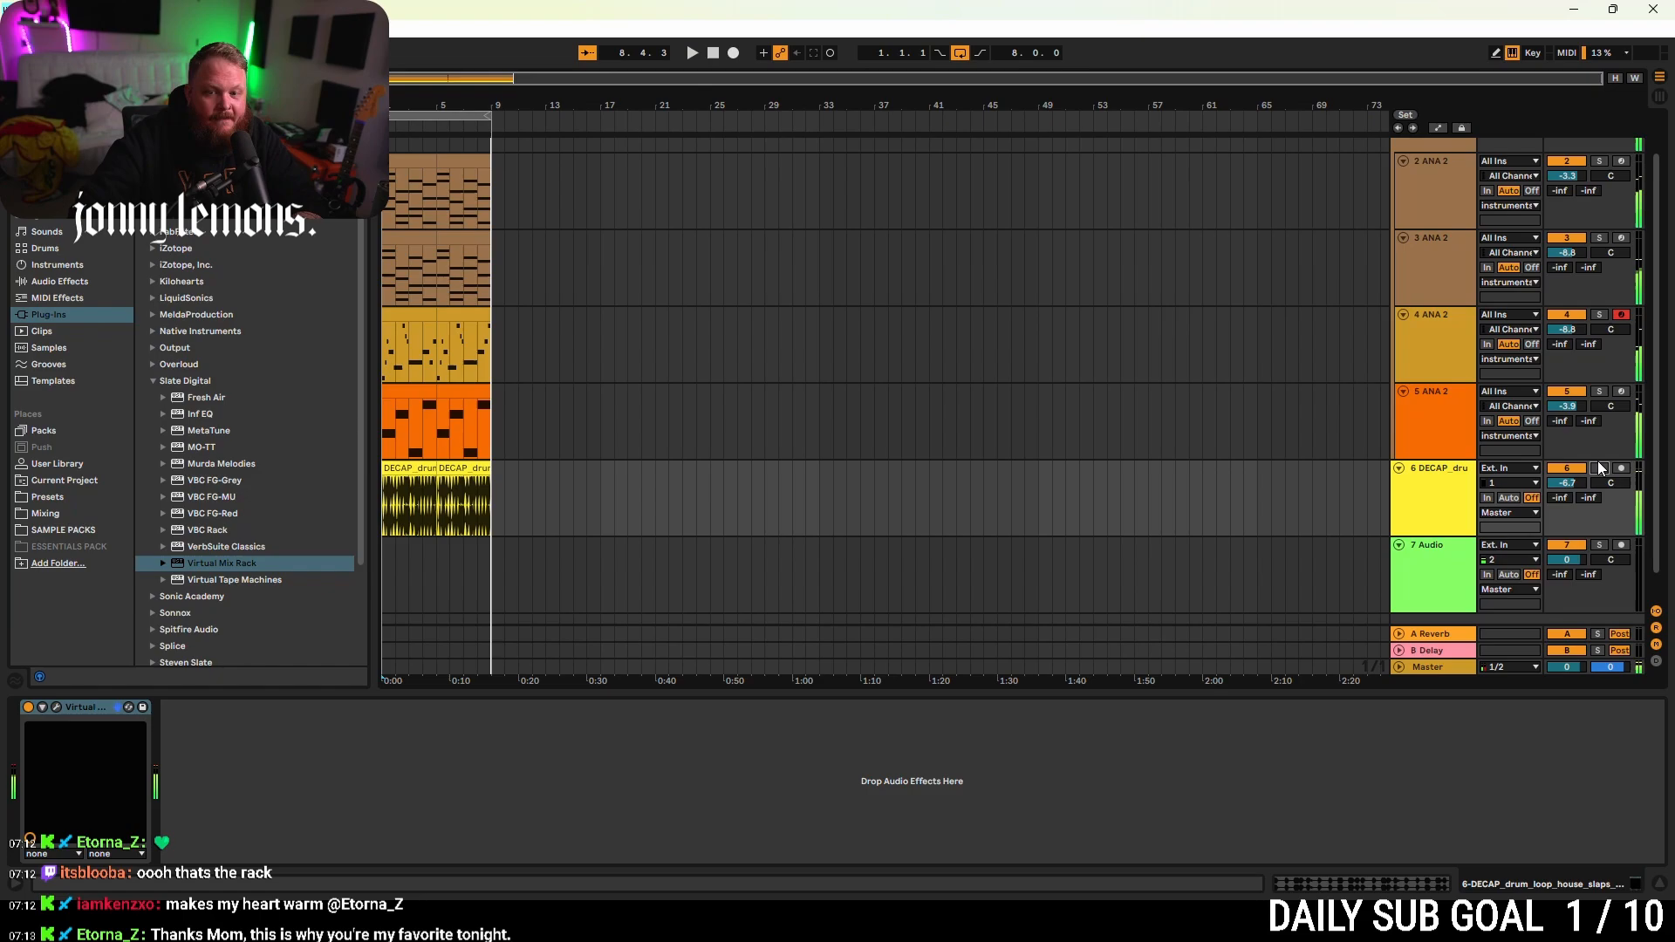
left_click(386, 291)
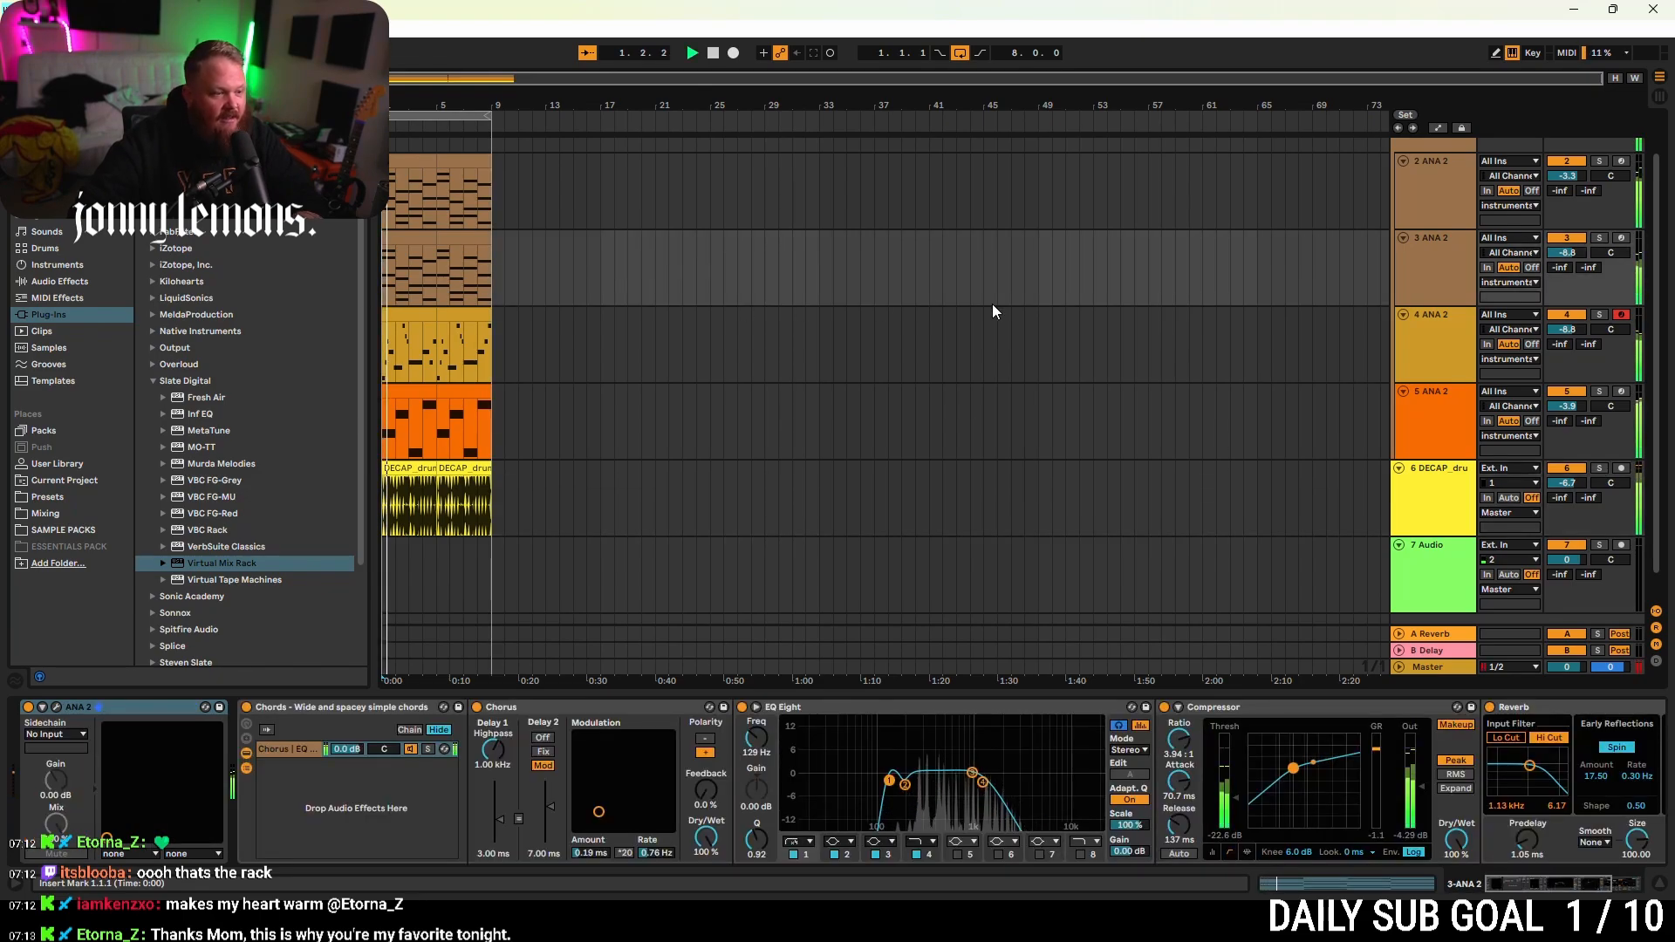
scroll(1034, 305, "up", 1)
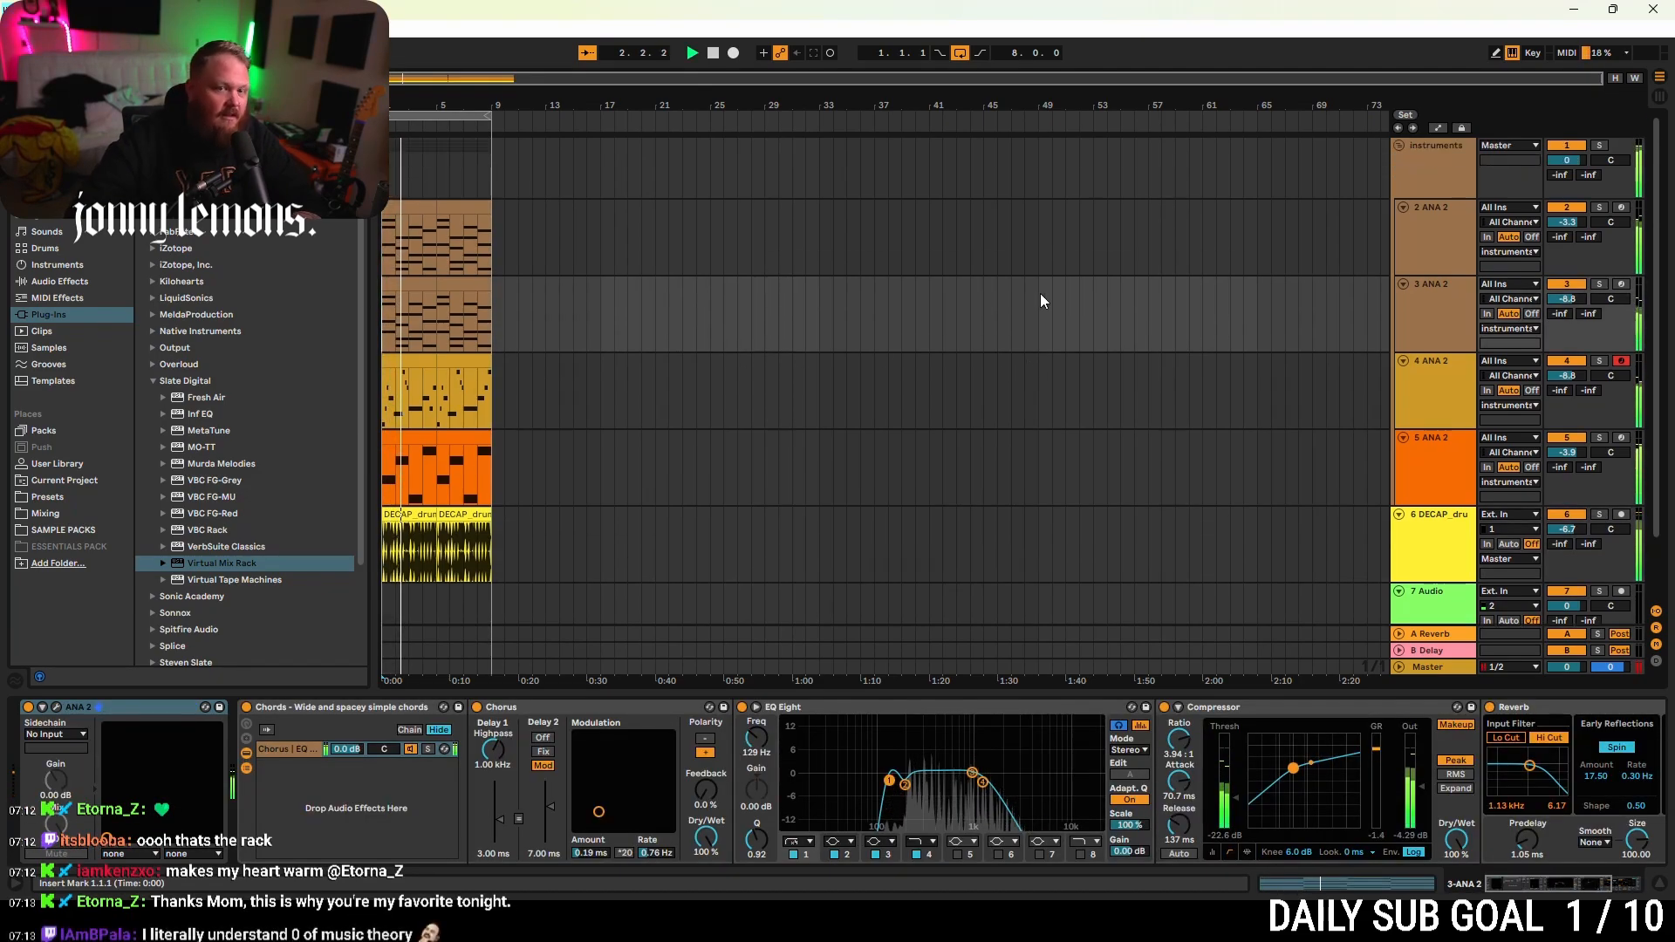
left_click(1061, 281)
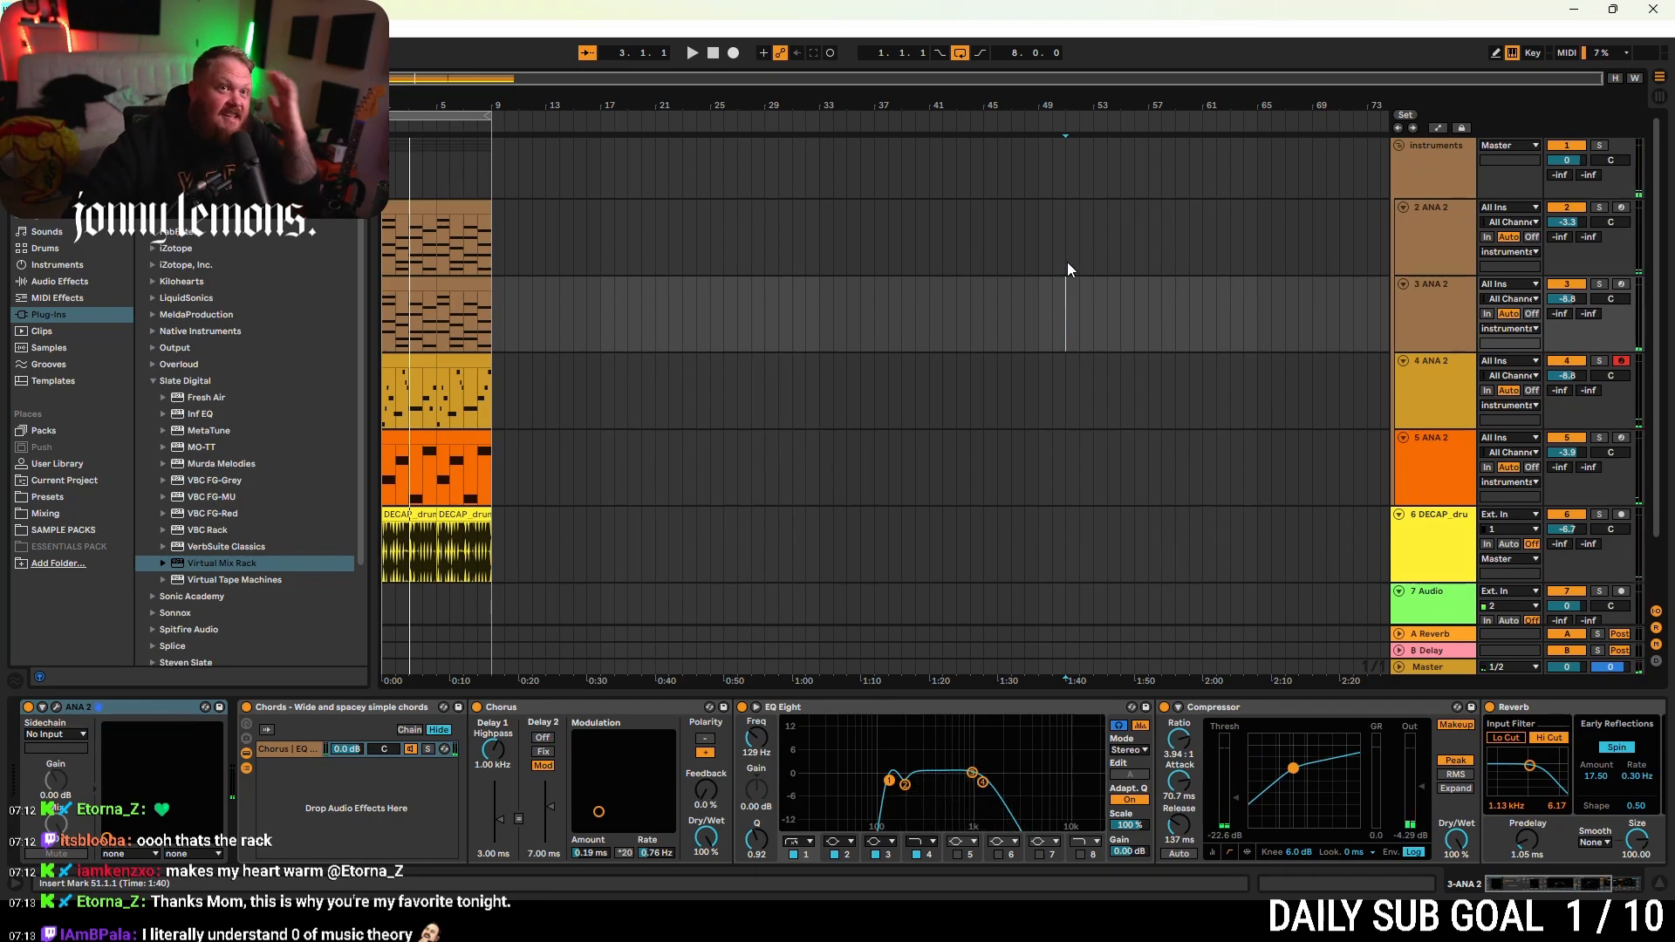
- Select the instruments group and its individual ANA 2 tracks in turn to review their separate device chains
left_click(1446, 162)
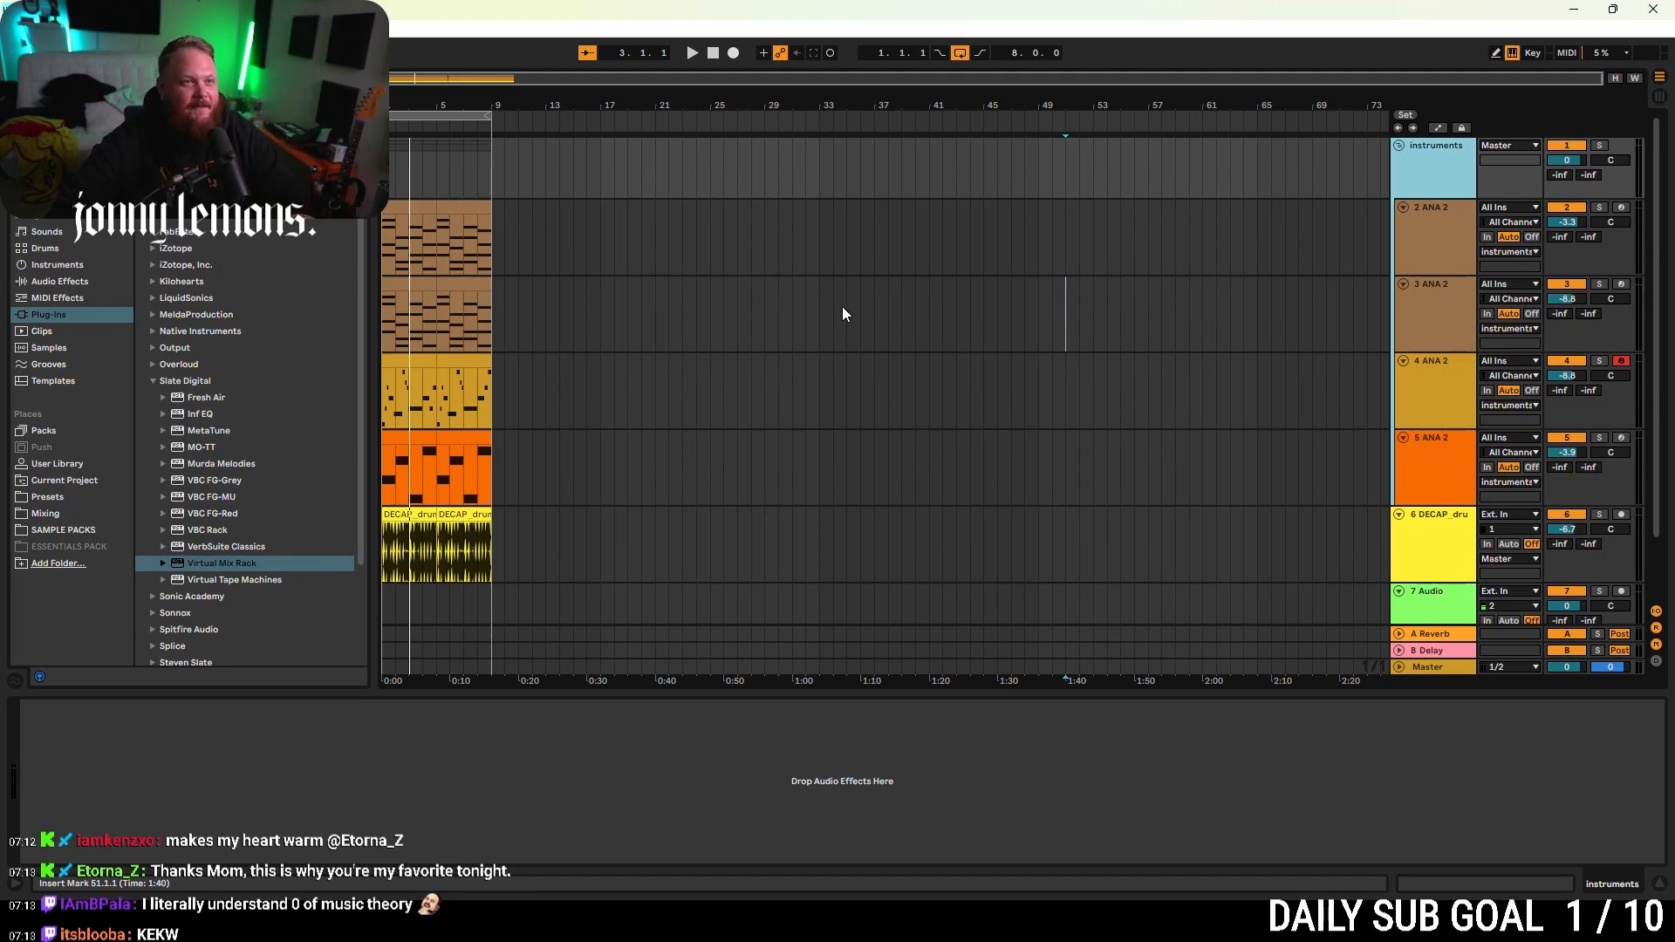
left_click(1450, 255)
left_click(1458, 321)
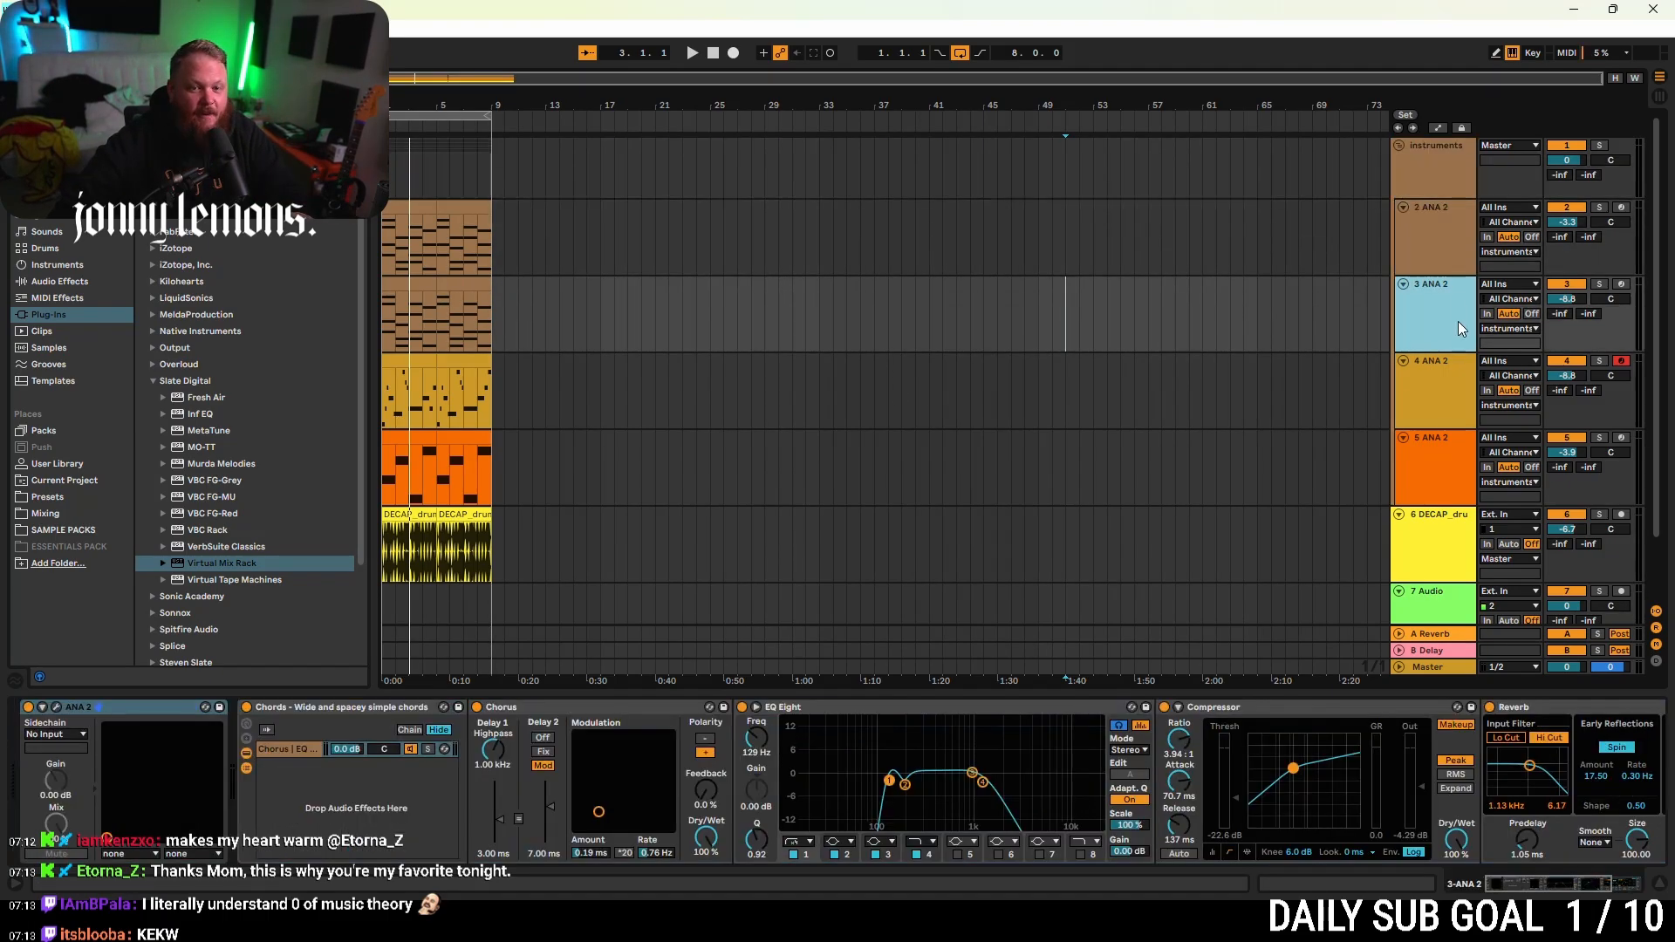
left_click(1455, 379)
left_click(1439, 232)
left_click(1436, 388)
left_click(1430, 443)
left_click(1441, 225)
- Load Slate Digital's Virtual Mix Rack onto the instruments group
left_click(1440, 170)
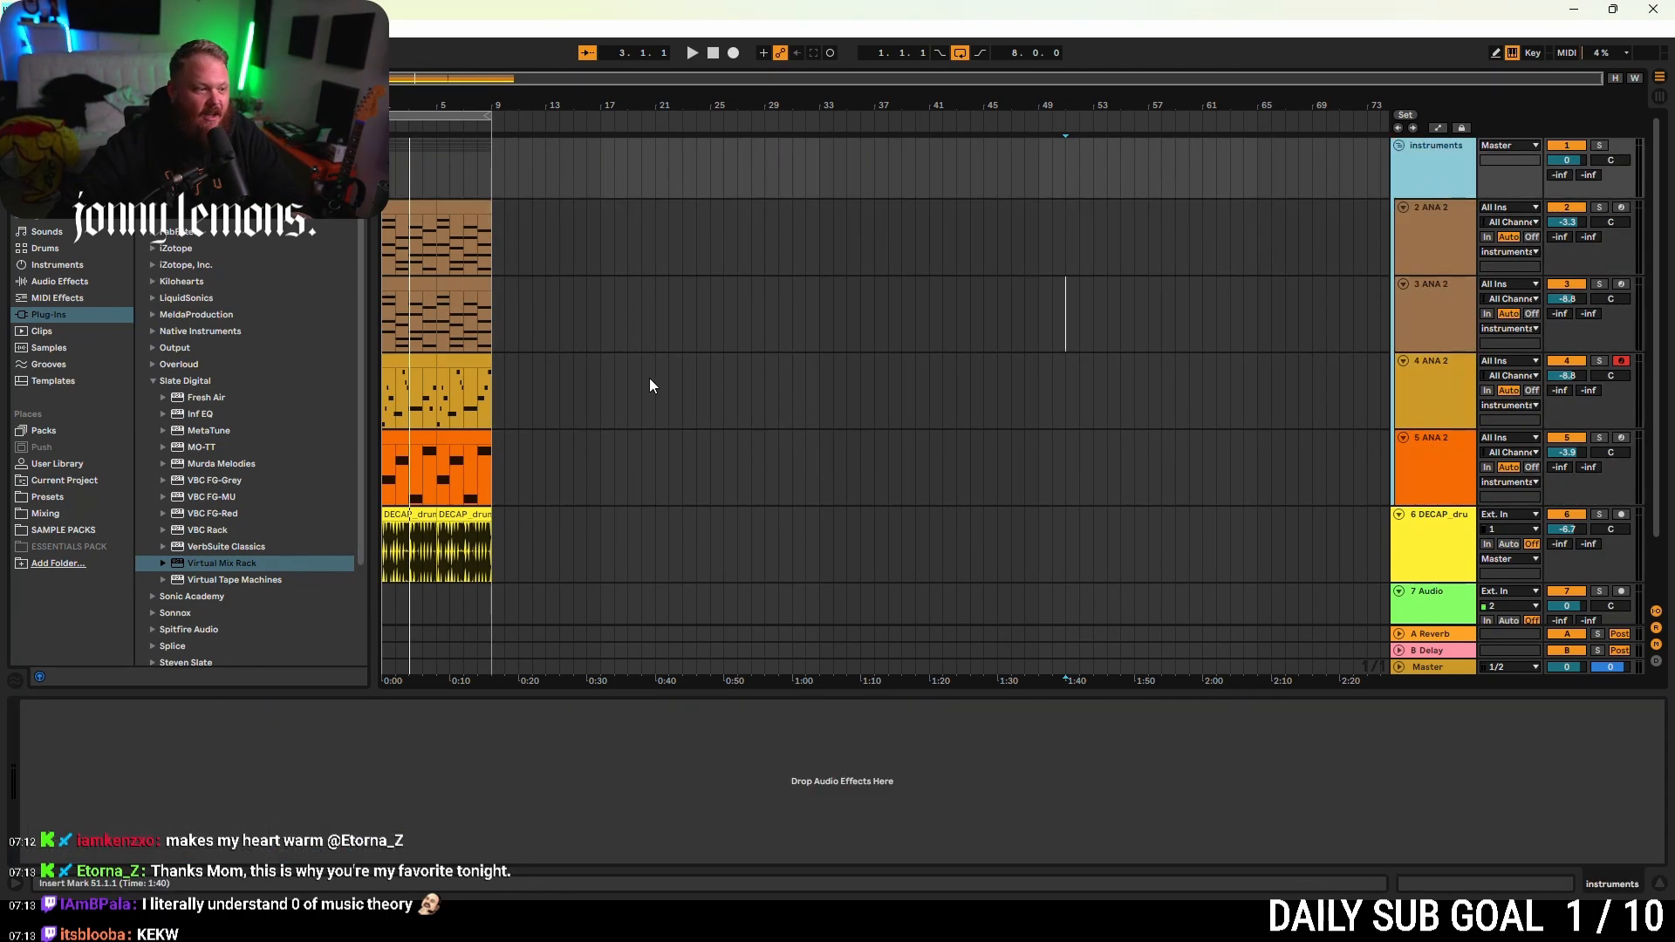
double_click(232, 563)
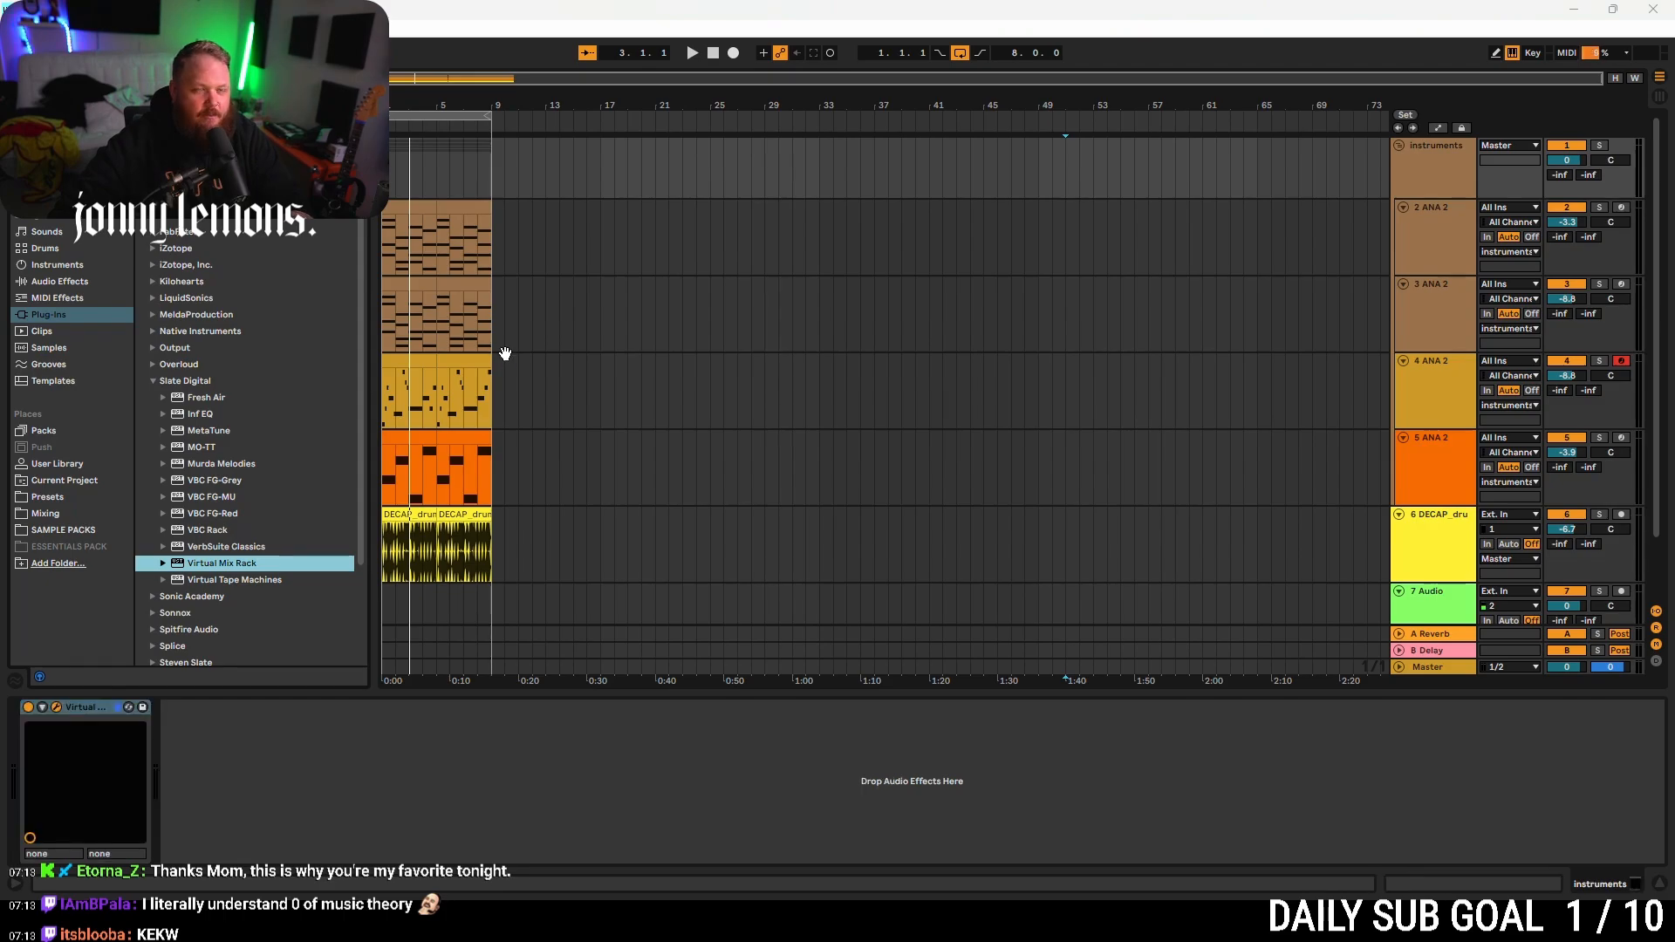
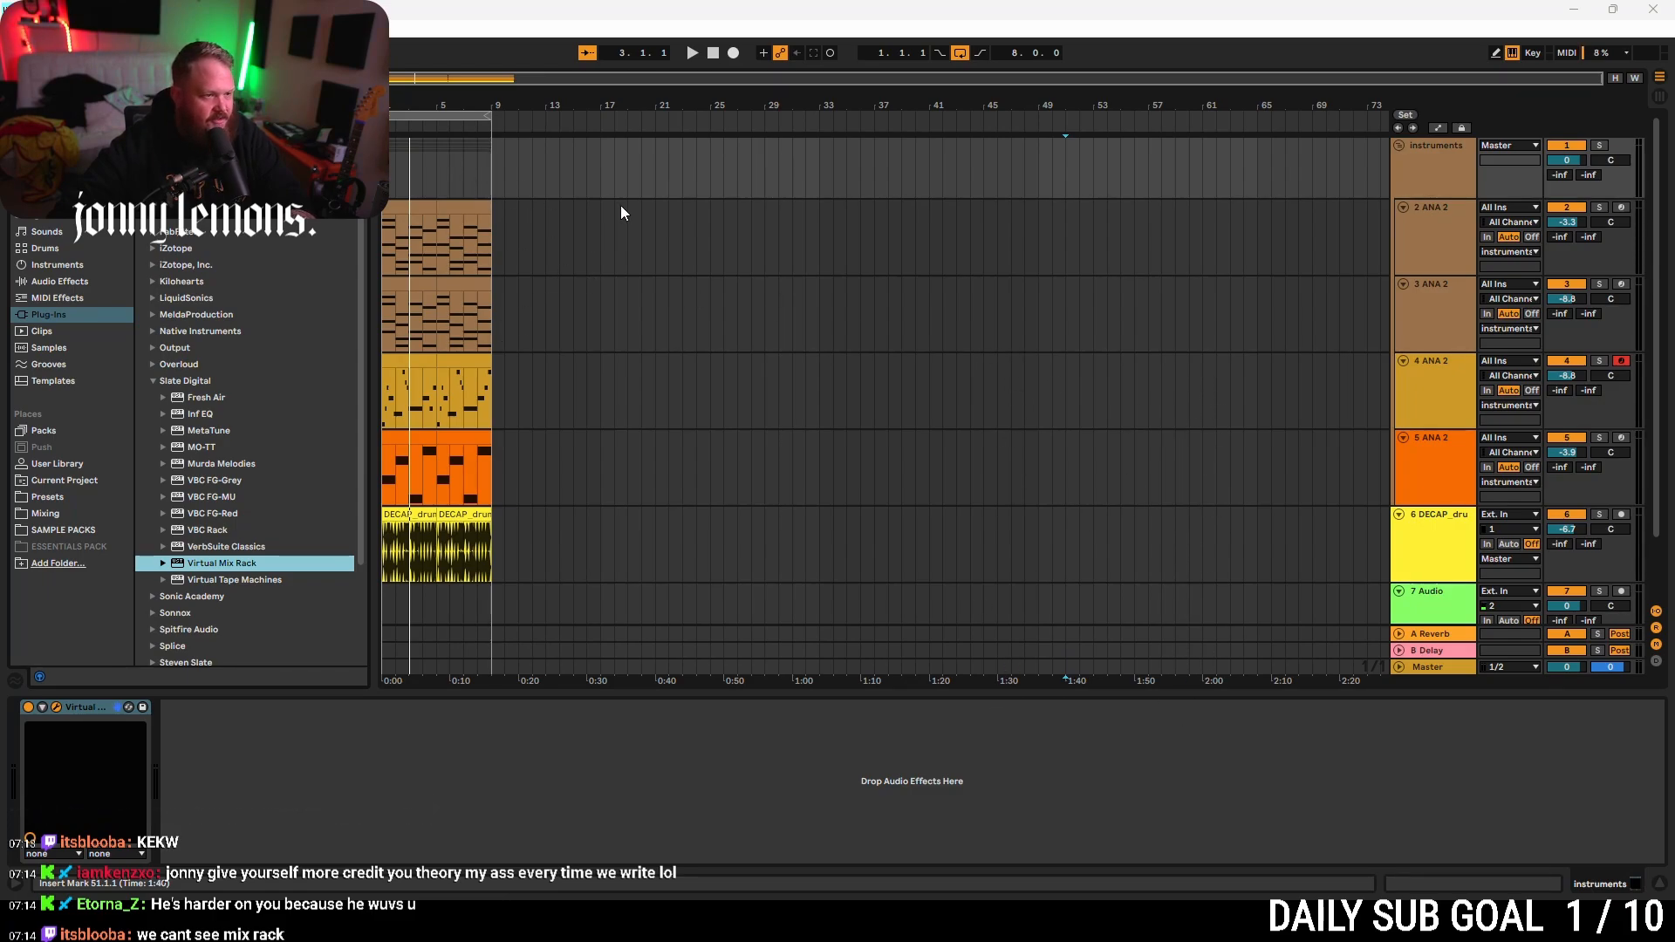
- Bypass the group's Virtual Mix Rack, play from bar 1 with the instruments group soloed, stop and re-enable the plug-in
left_click(30, 707)
key("space")
key("Home")
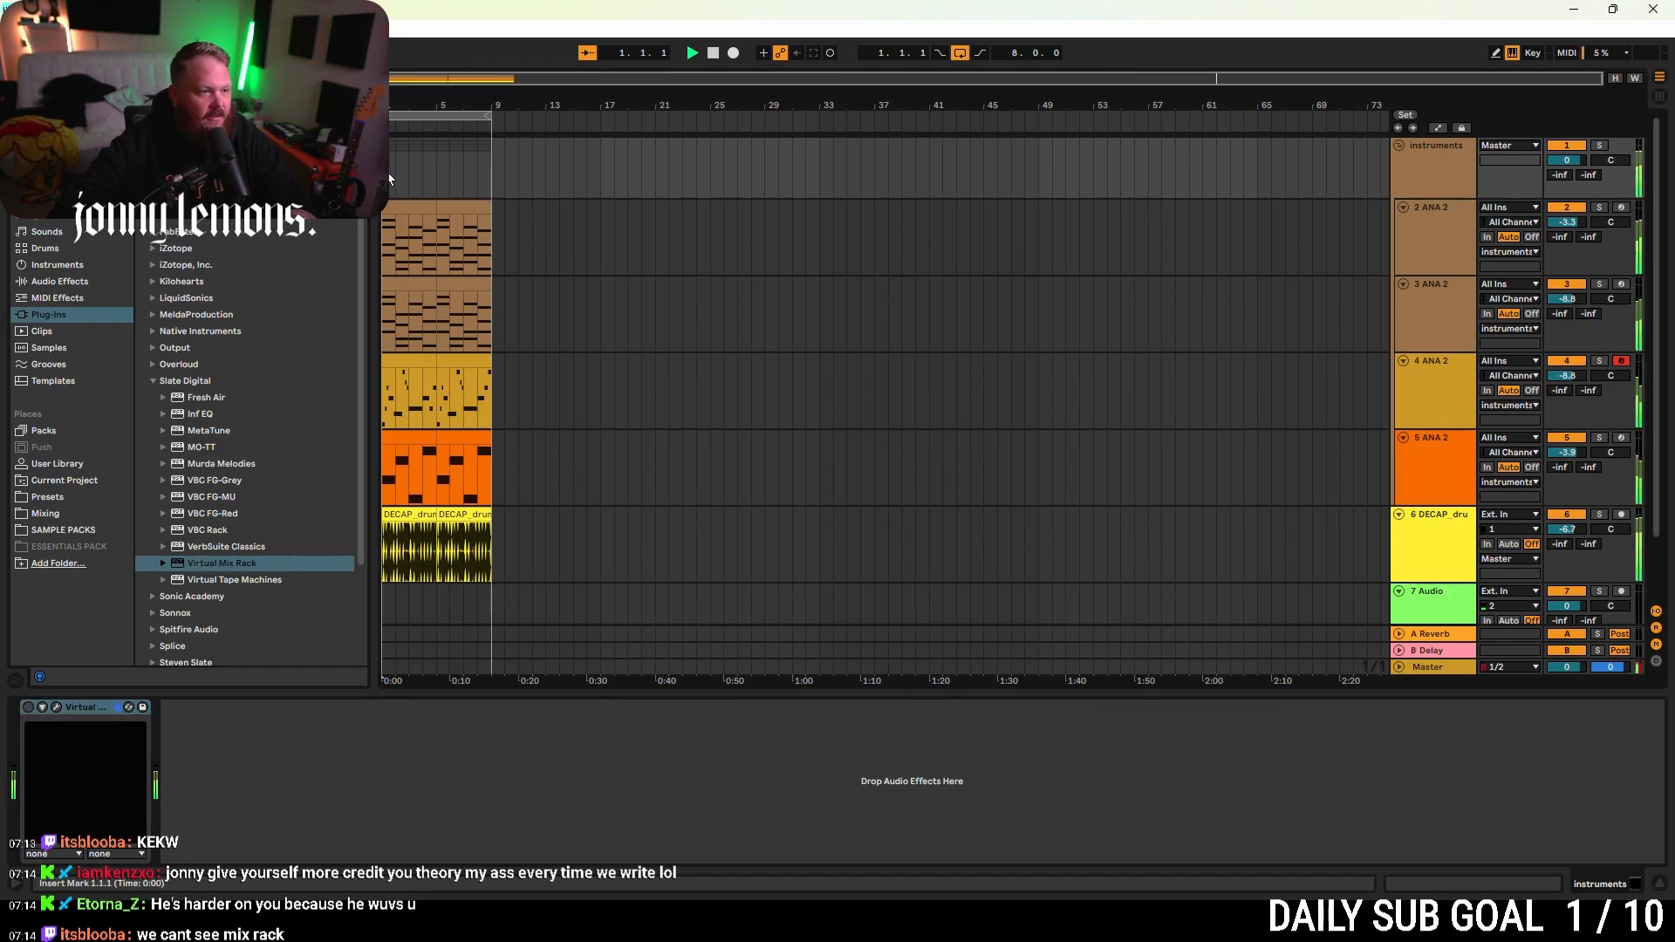
left_click(1600, 146)
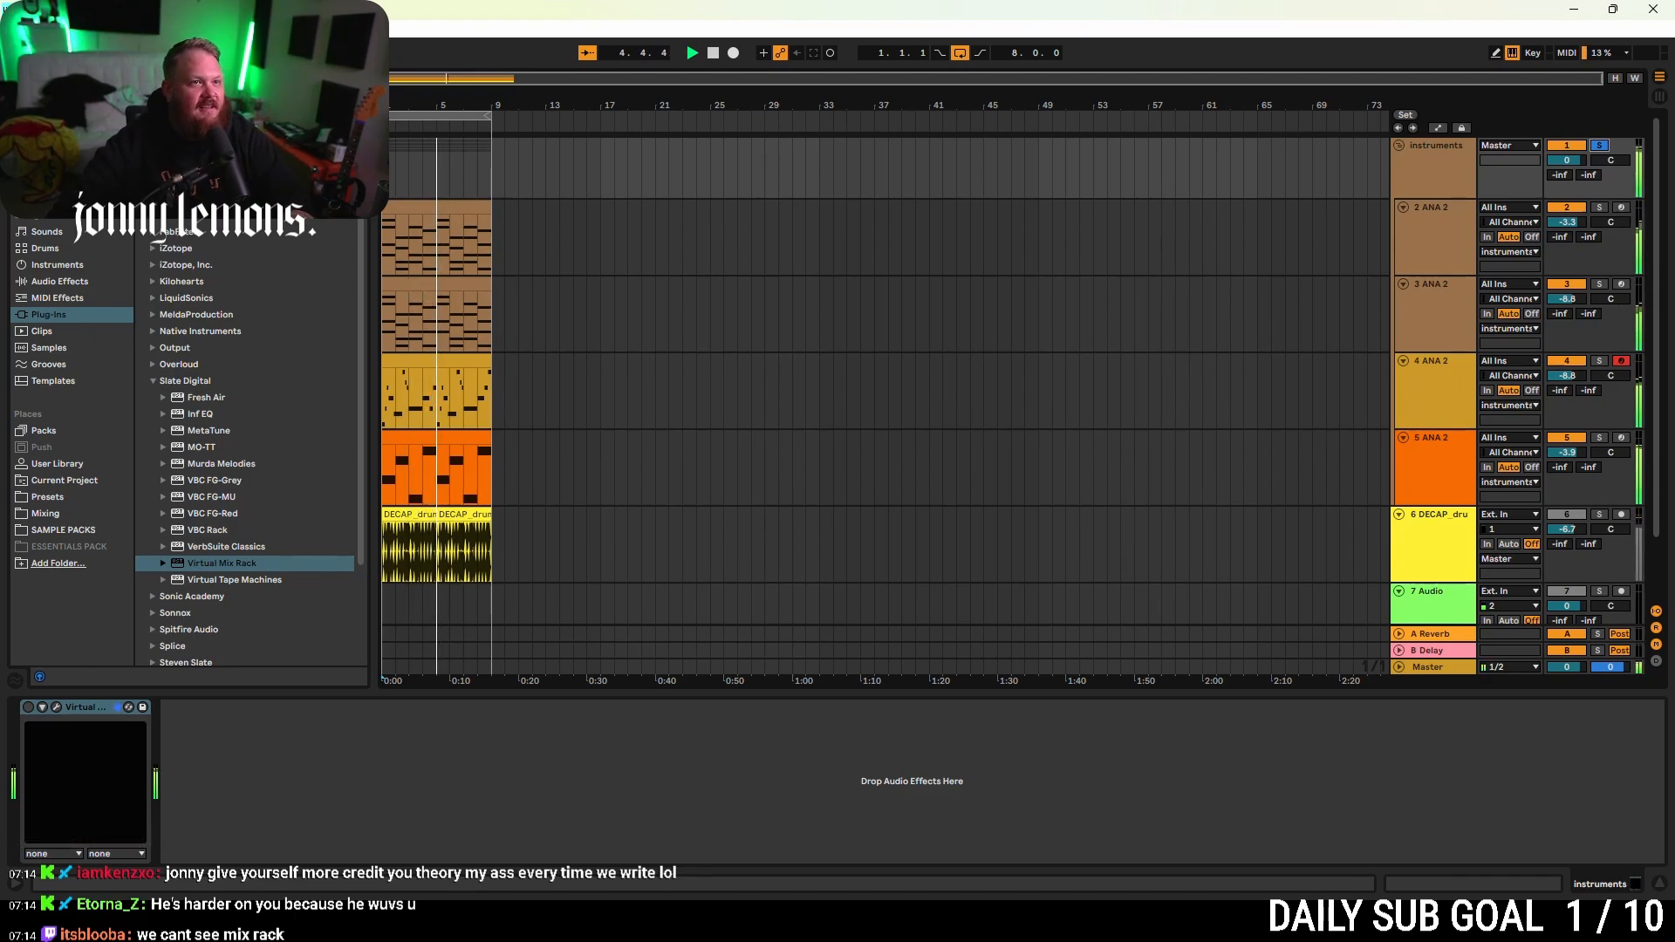
left_click(812, 191)
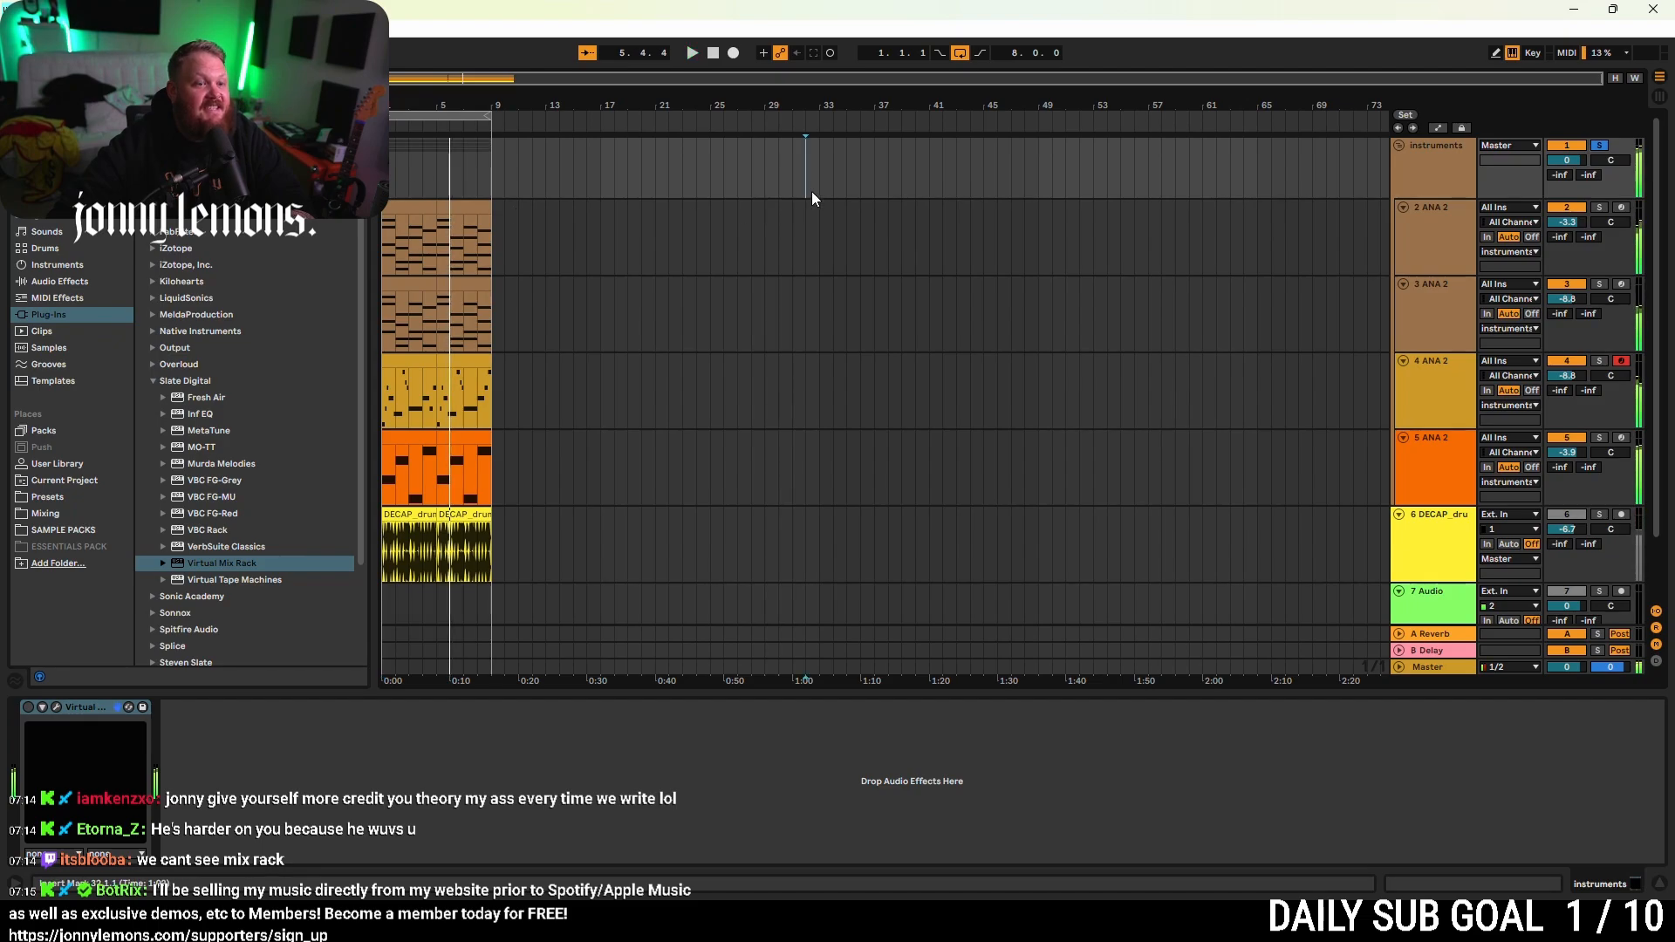
left_click(28, 708)
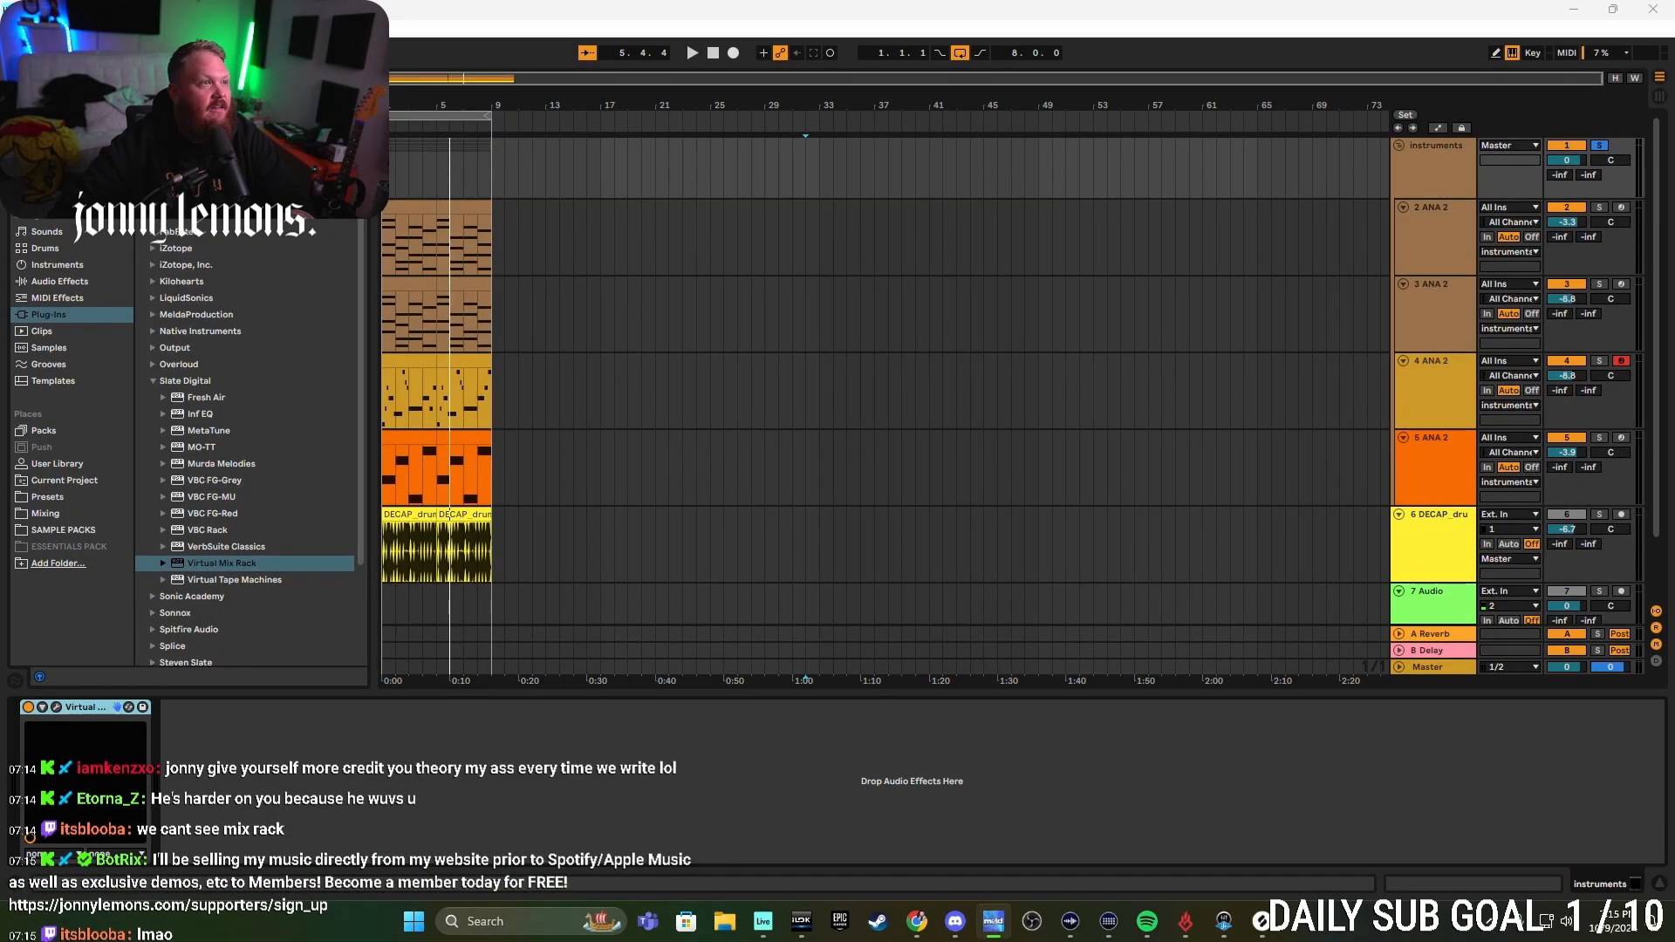
- Try the Trimmer module's trim at +12.0 dB in the group's Virtual Mix Rack, reset it to default and close the plug-in
left_click(56, 707)
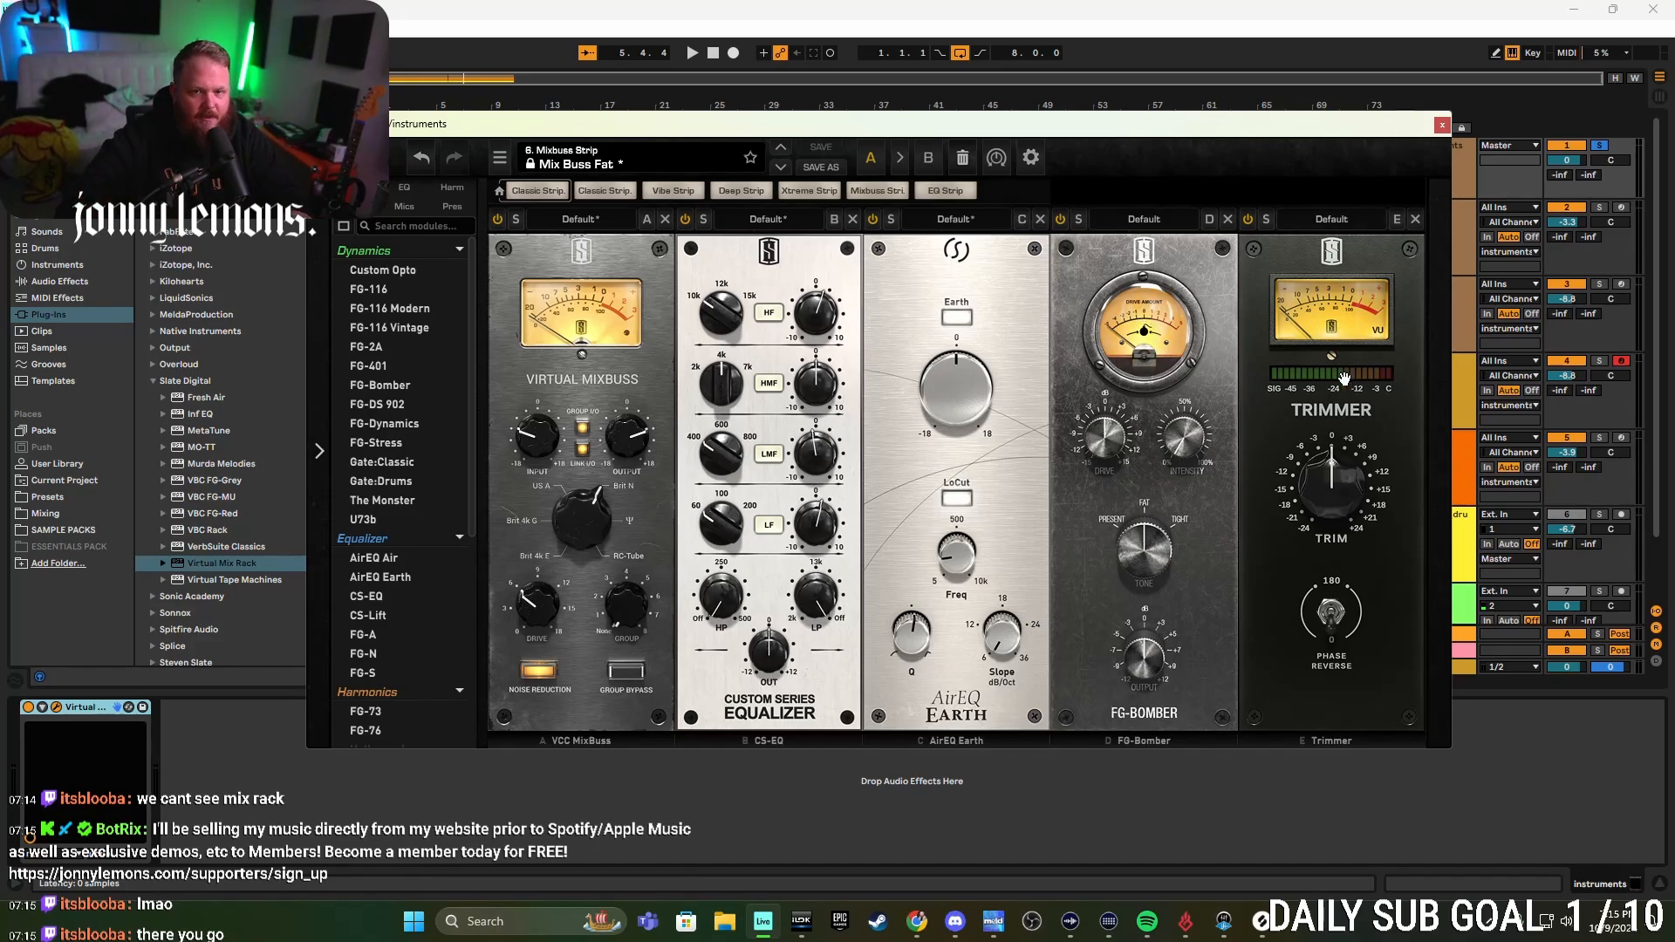
left_click_drag(1339, 476, 1341, 349)
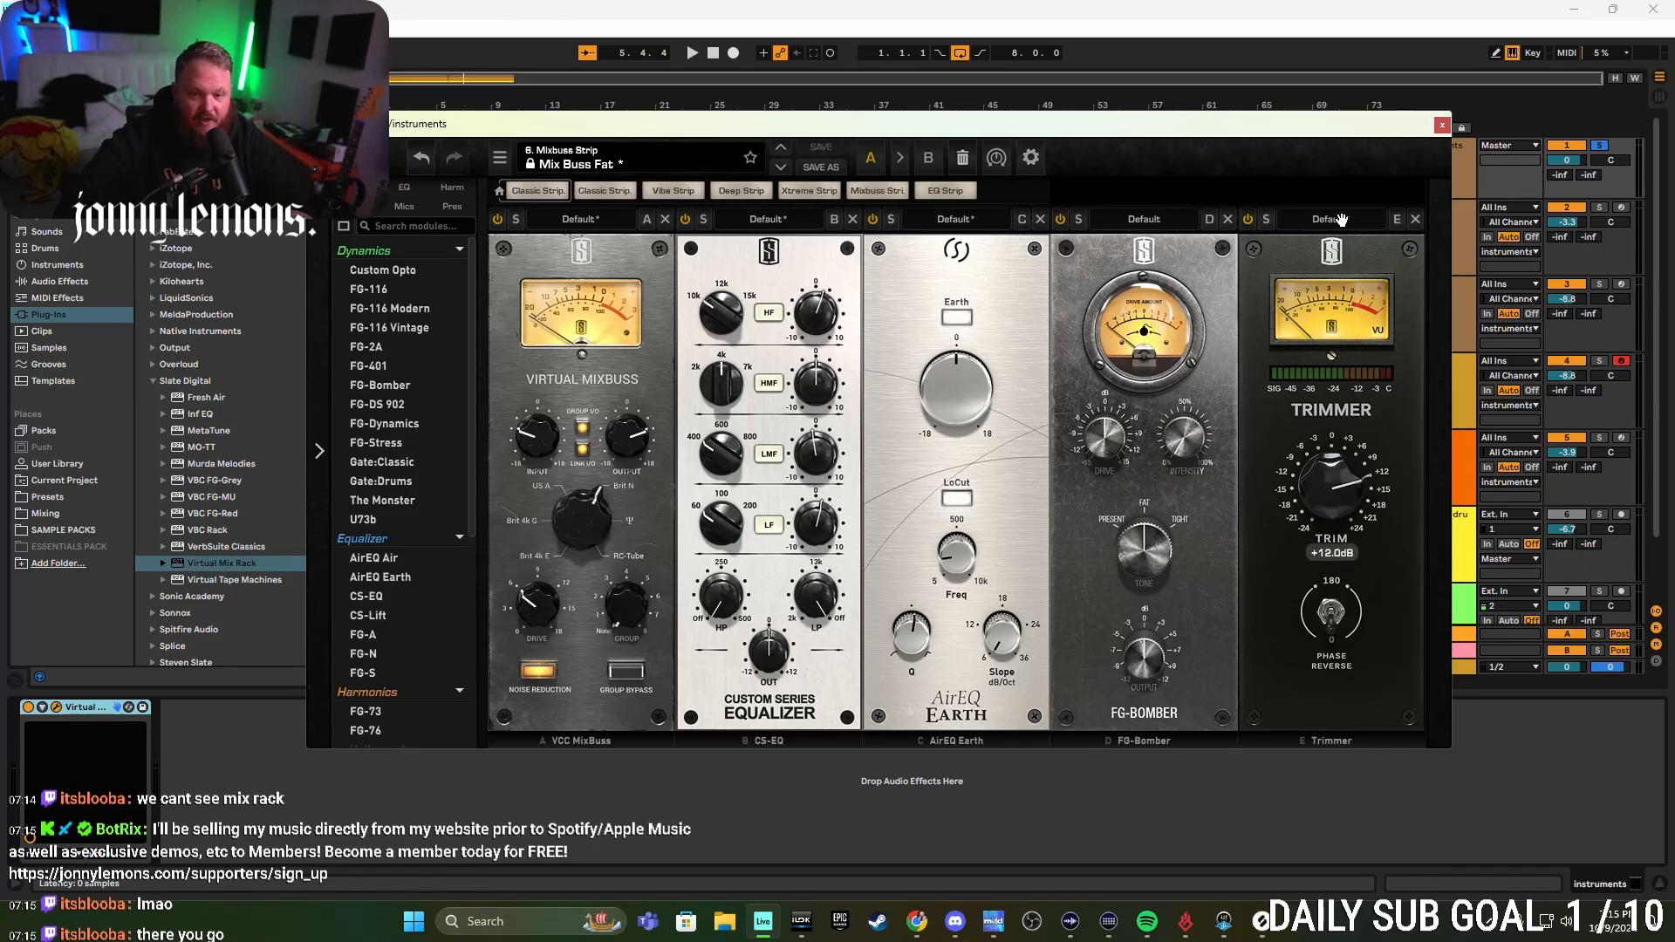
left_click_drag(1341, 219, 1332, 509)
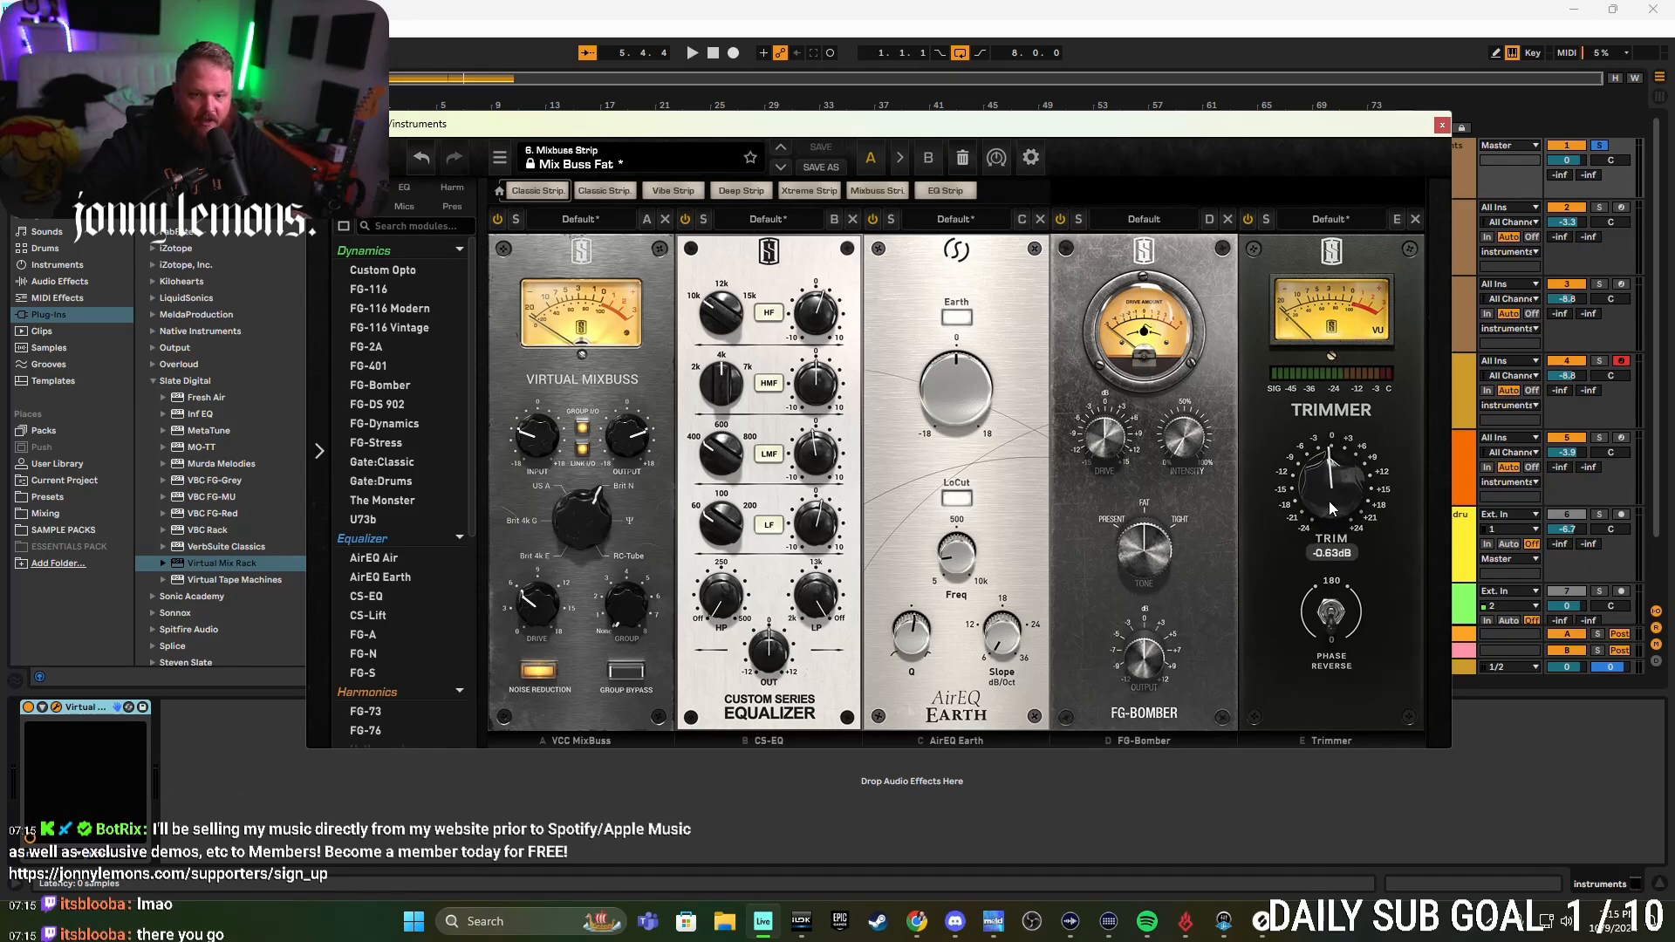
double_click(1332, 509)
left_click(1442, 125)
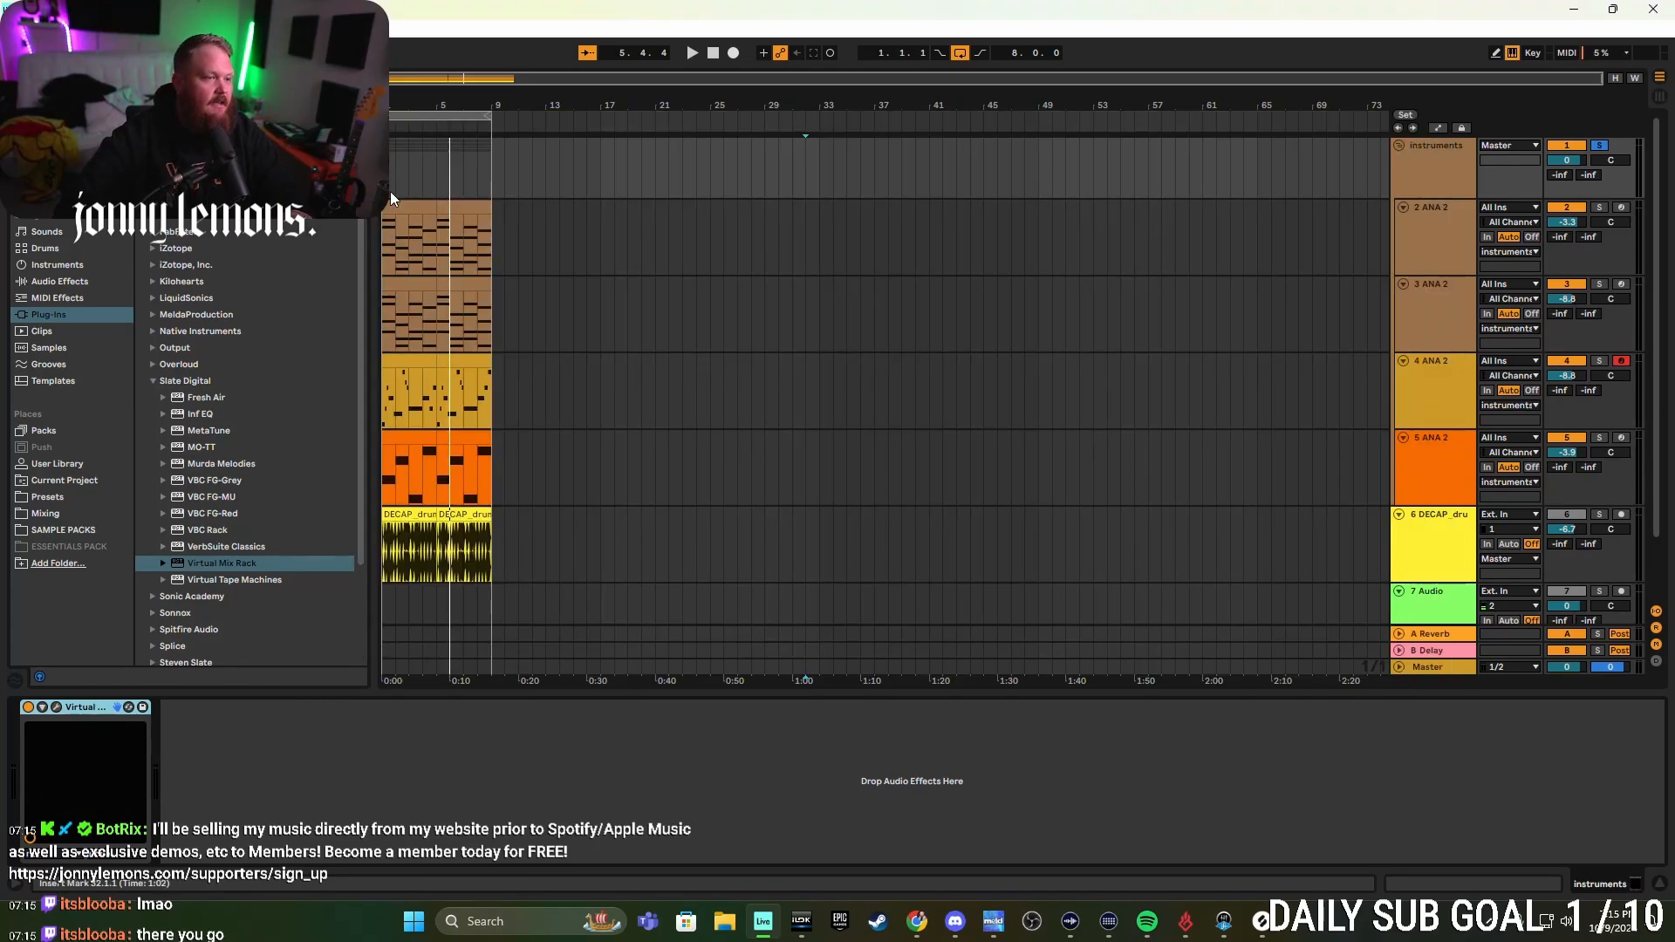
- Play the soloed instruments group from bar 1 and turn off its solo during playback
key("space")
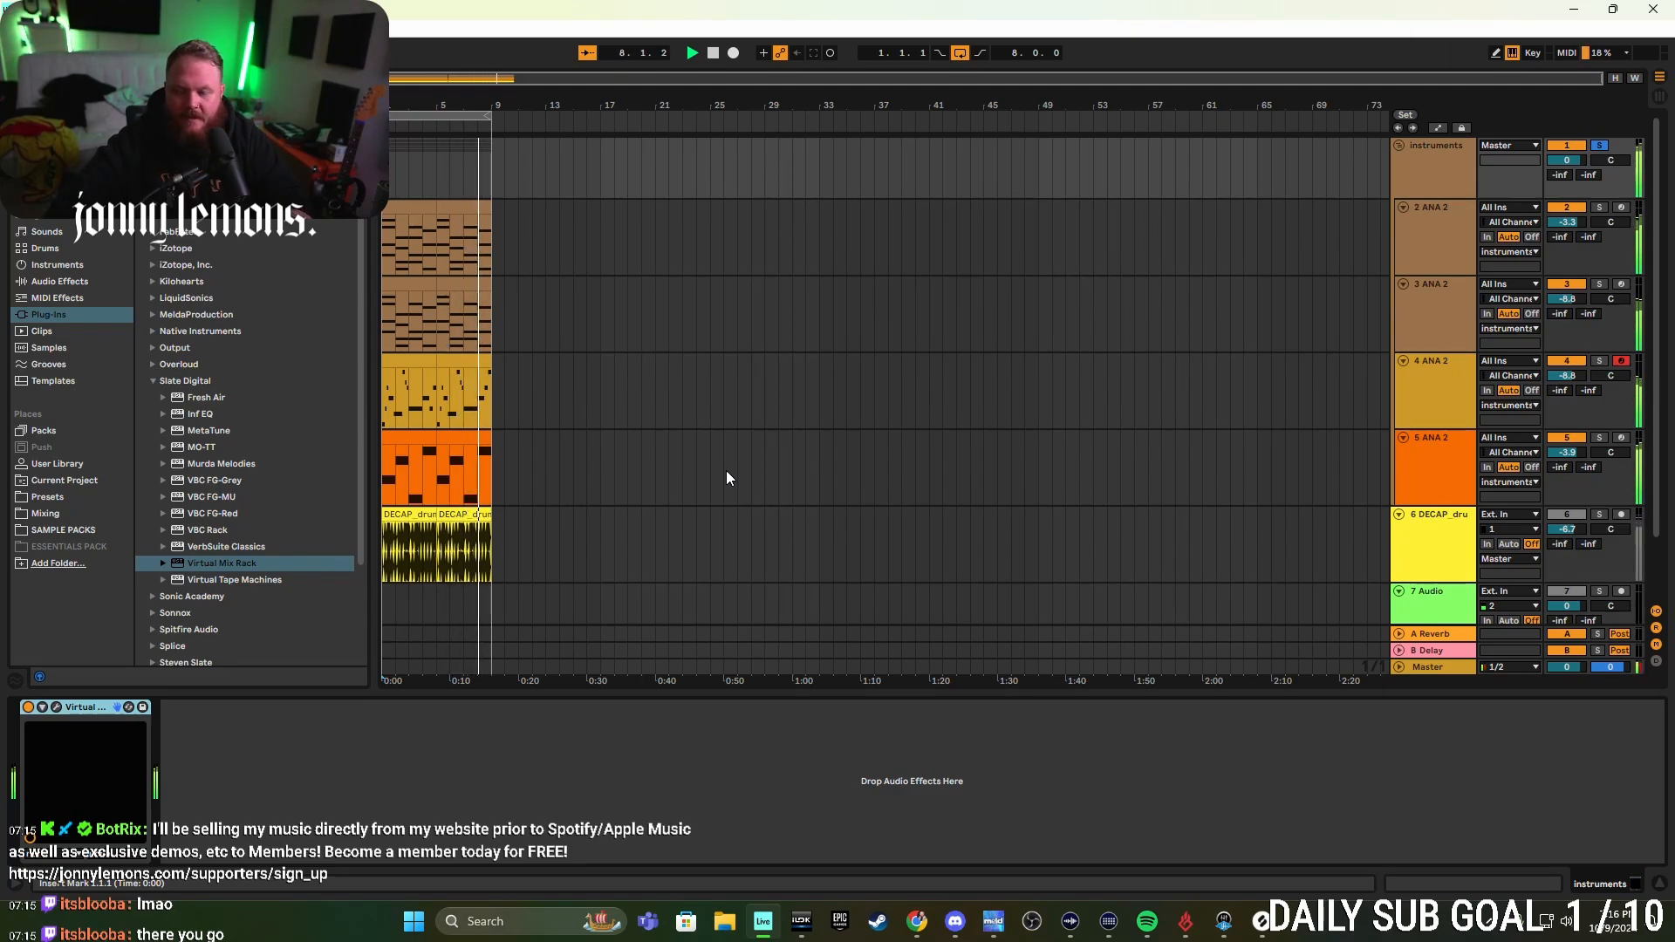
left_click(1599, 145)
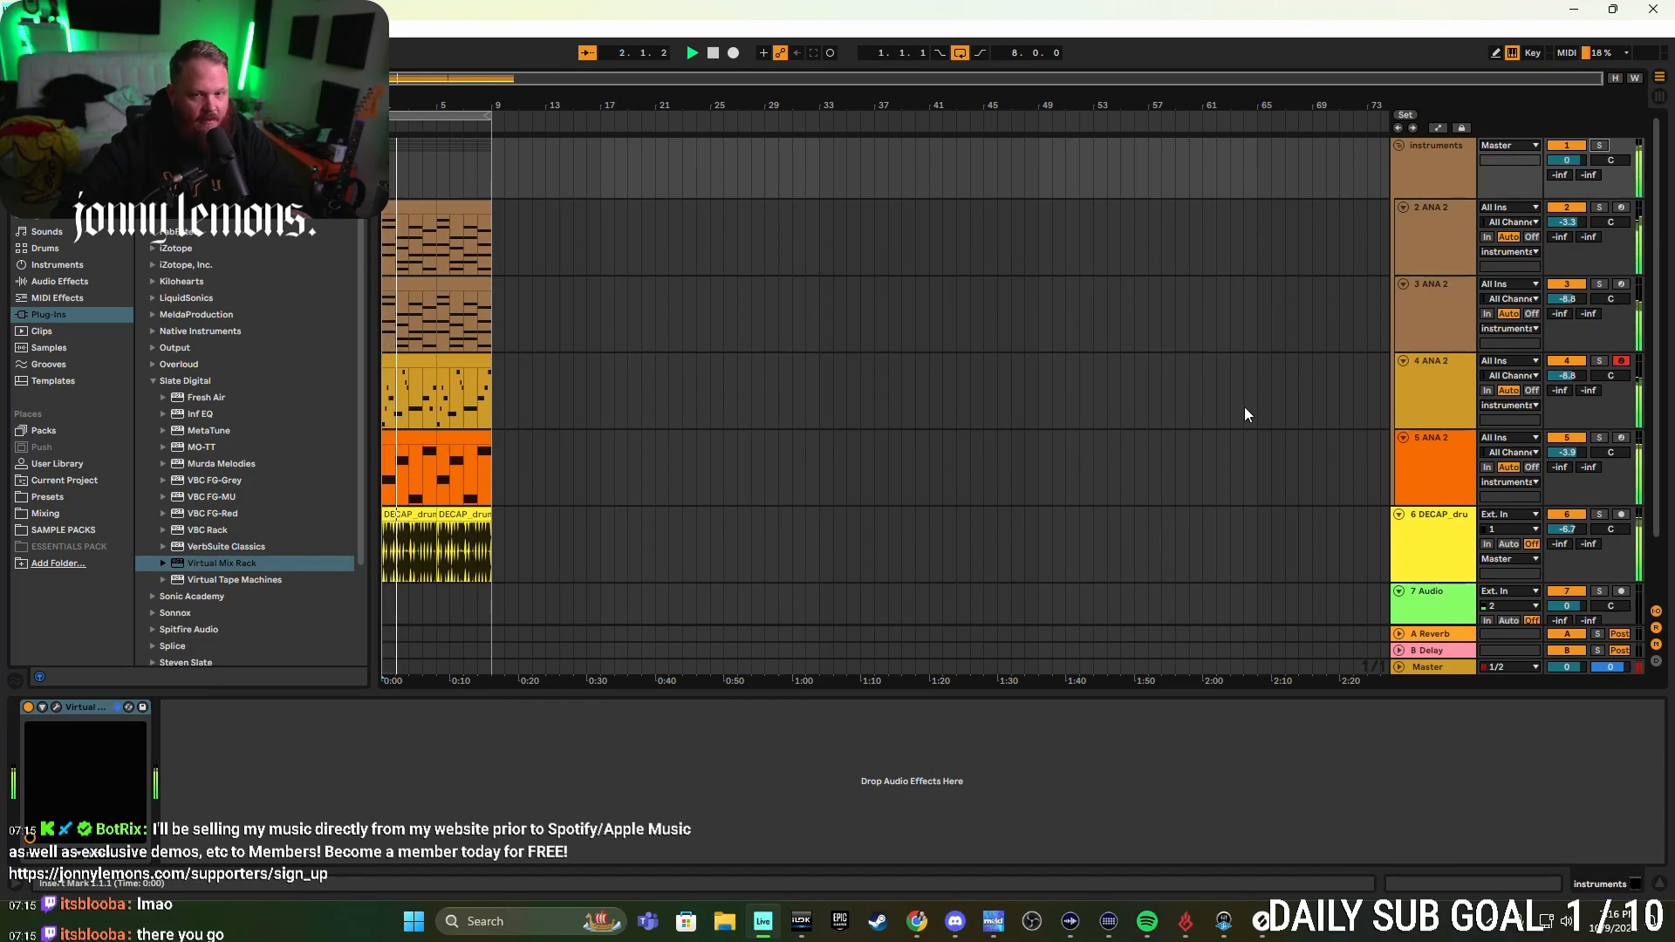
- Lower the volume of the bass track, 5 ANA 2, to -6.9 dB during playback and stop the arrangement
left_click(1431, 438)
left_click_drag(1572, 450, 1572, 463)
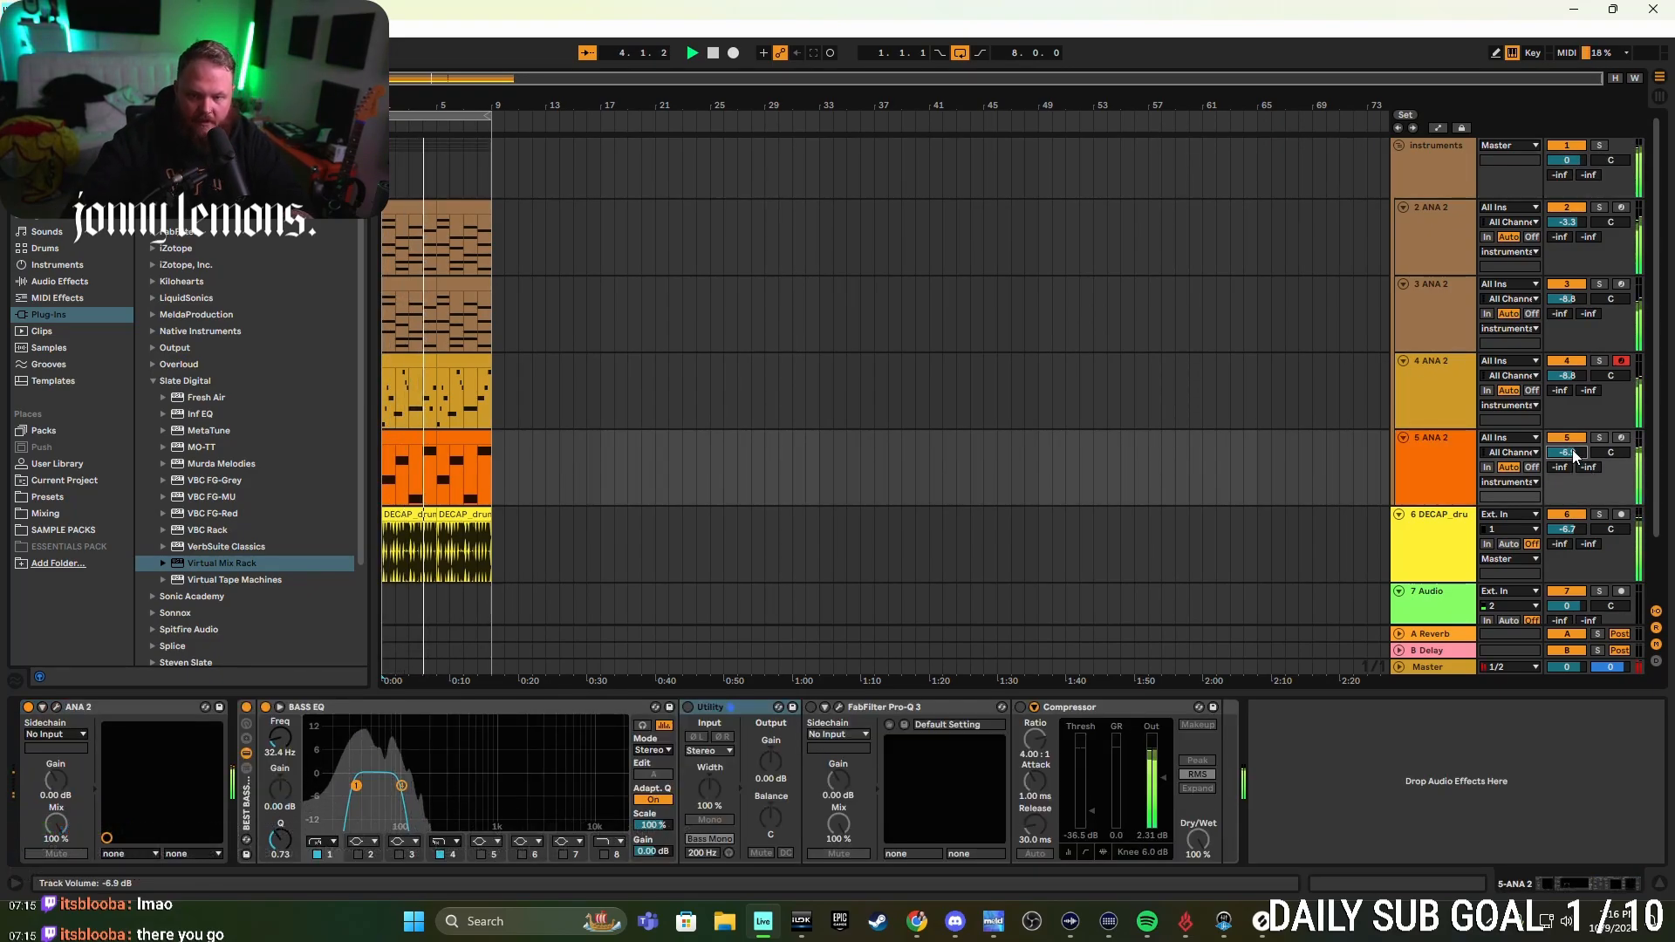
scroll(1321, 442, "down", 1)
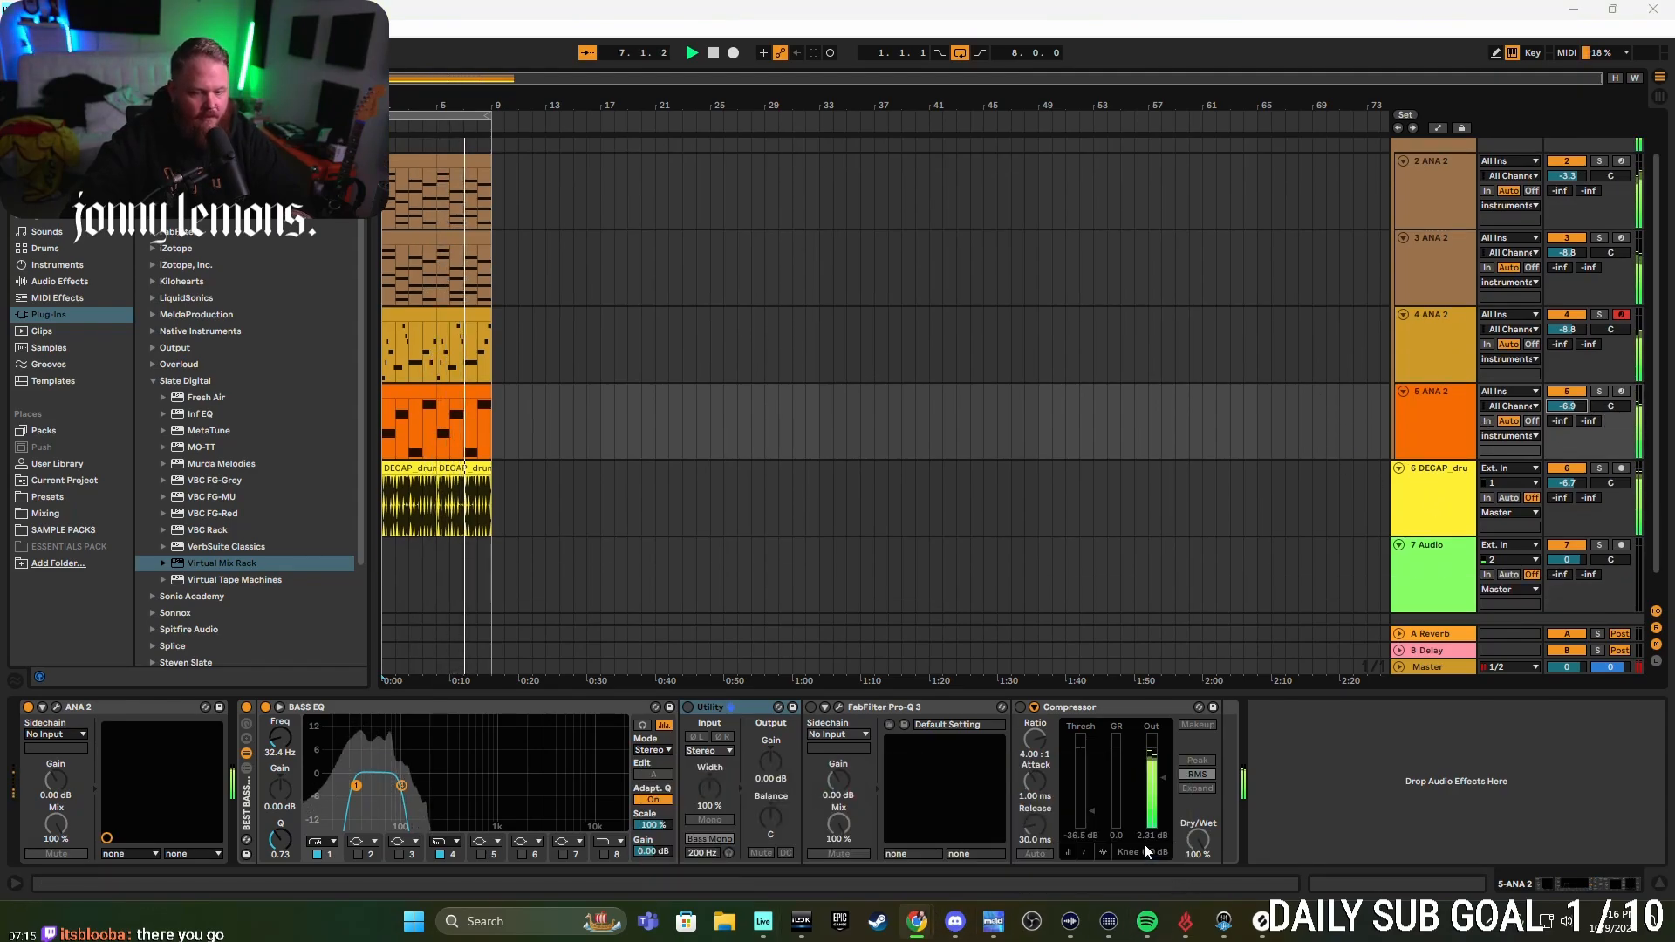
left_click(492, 346)
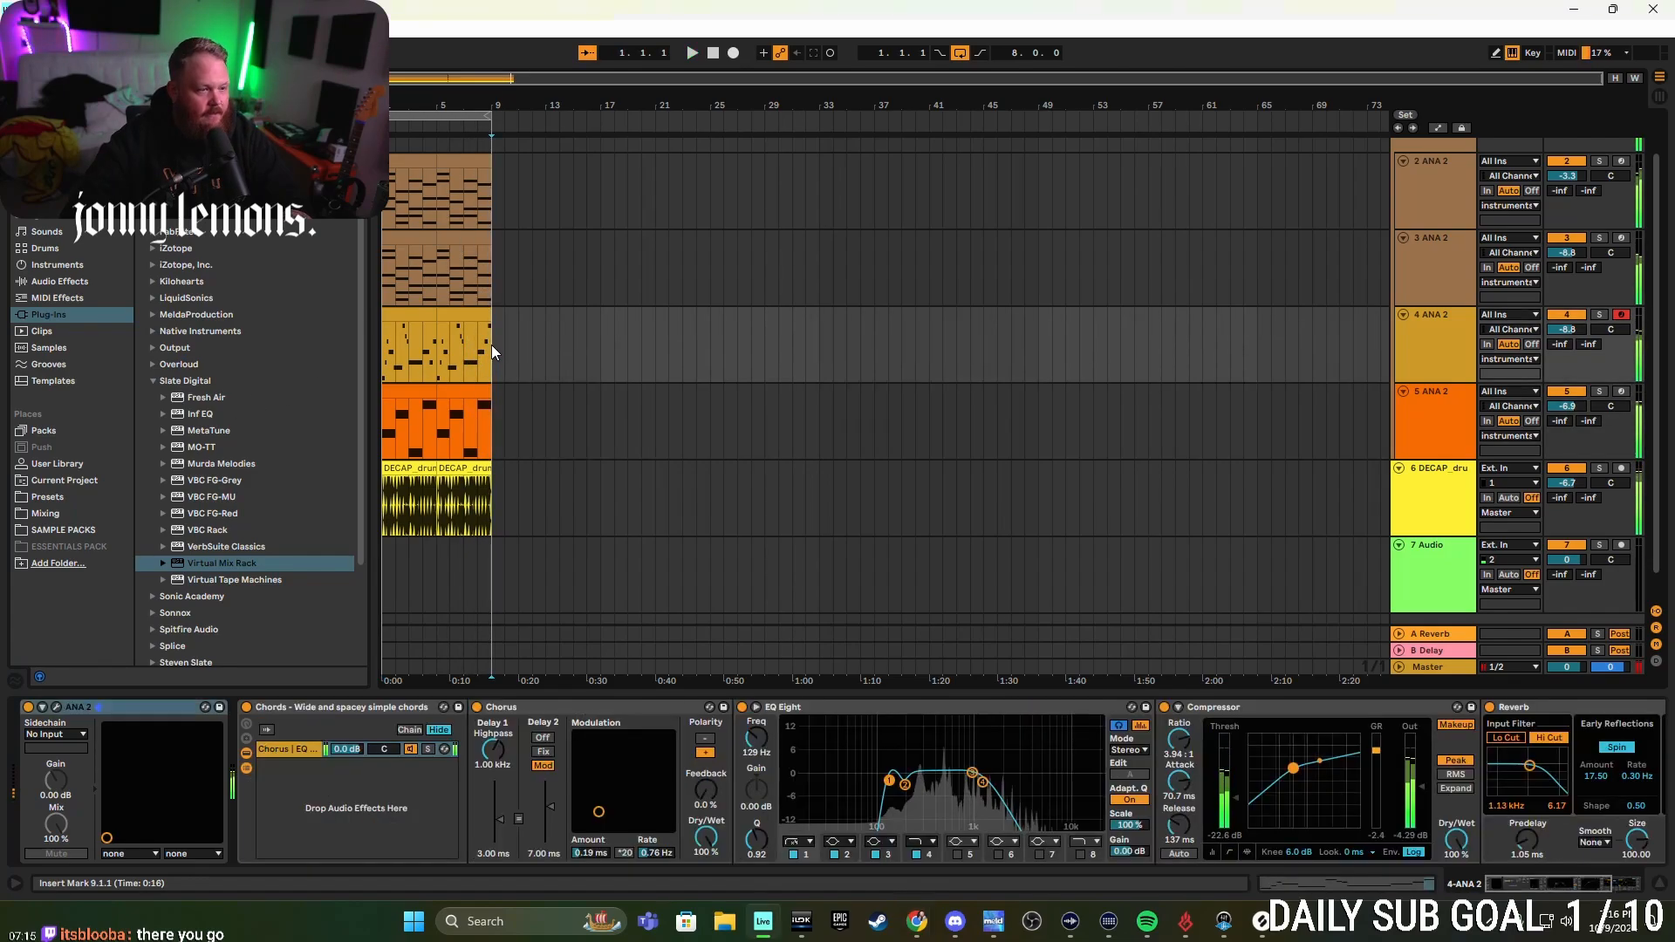
key("space")
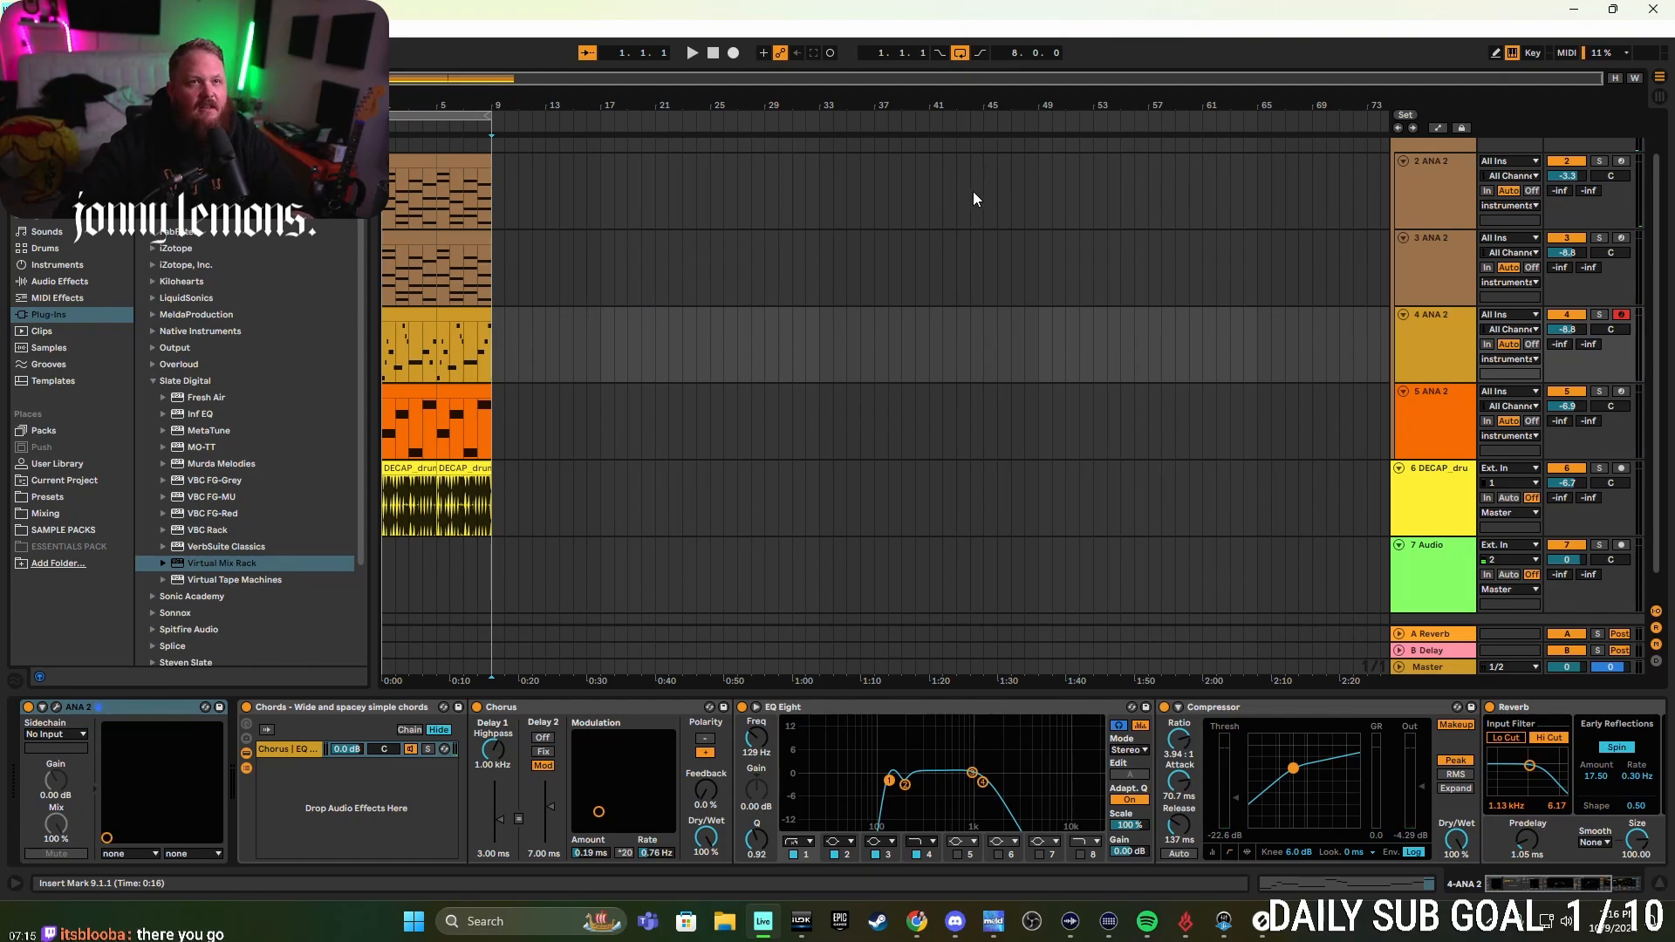
- Review the instruments group's Virtual Mix Rack, close its window and delete the plug-in from the group
scroll(972, 191, "up", 1)
left_click(1462, 194)
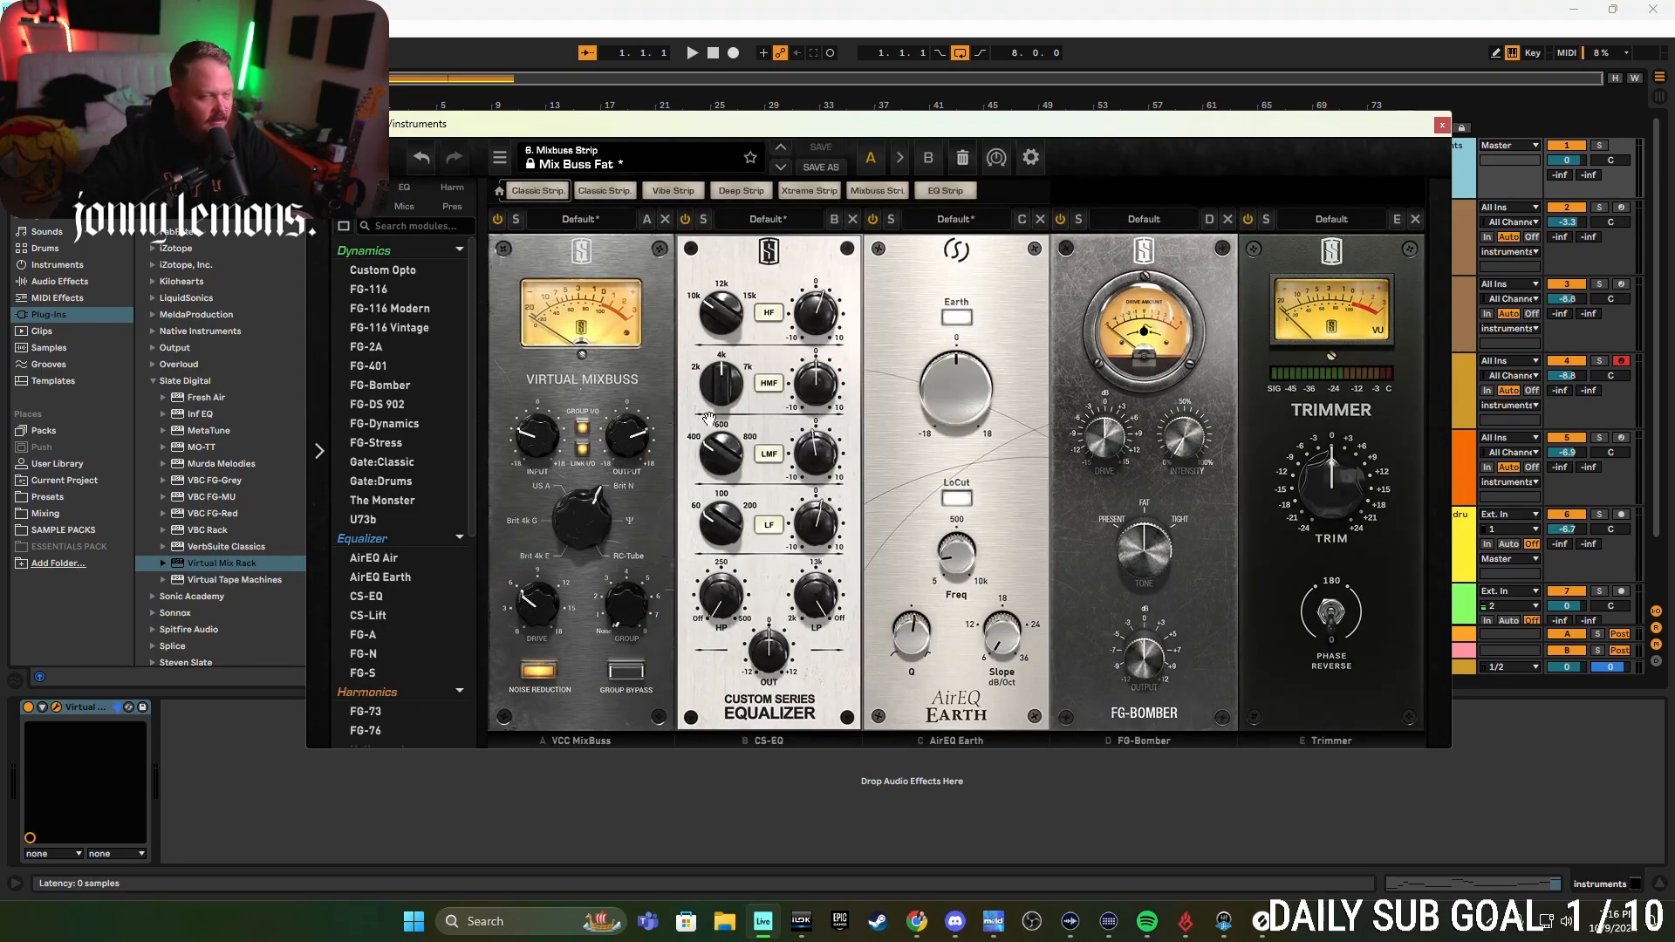
left_click(1442, 125)
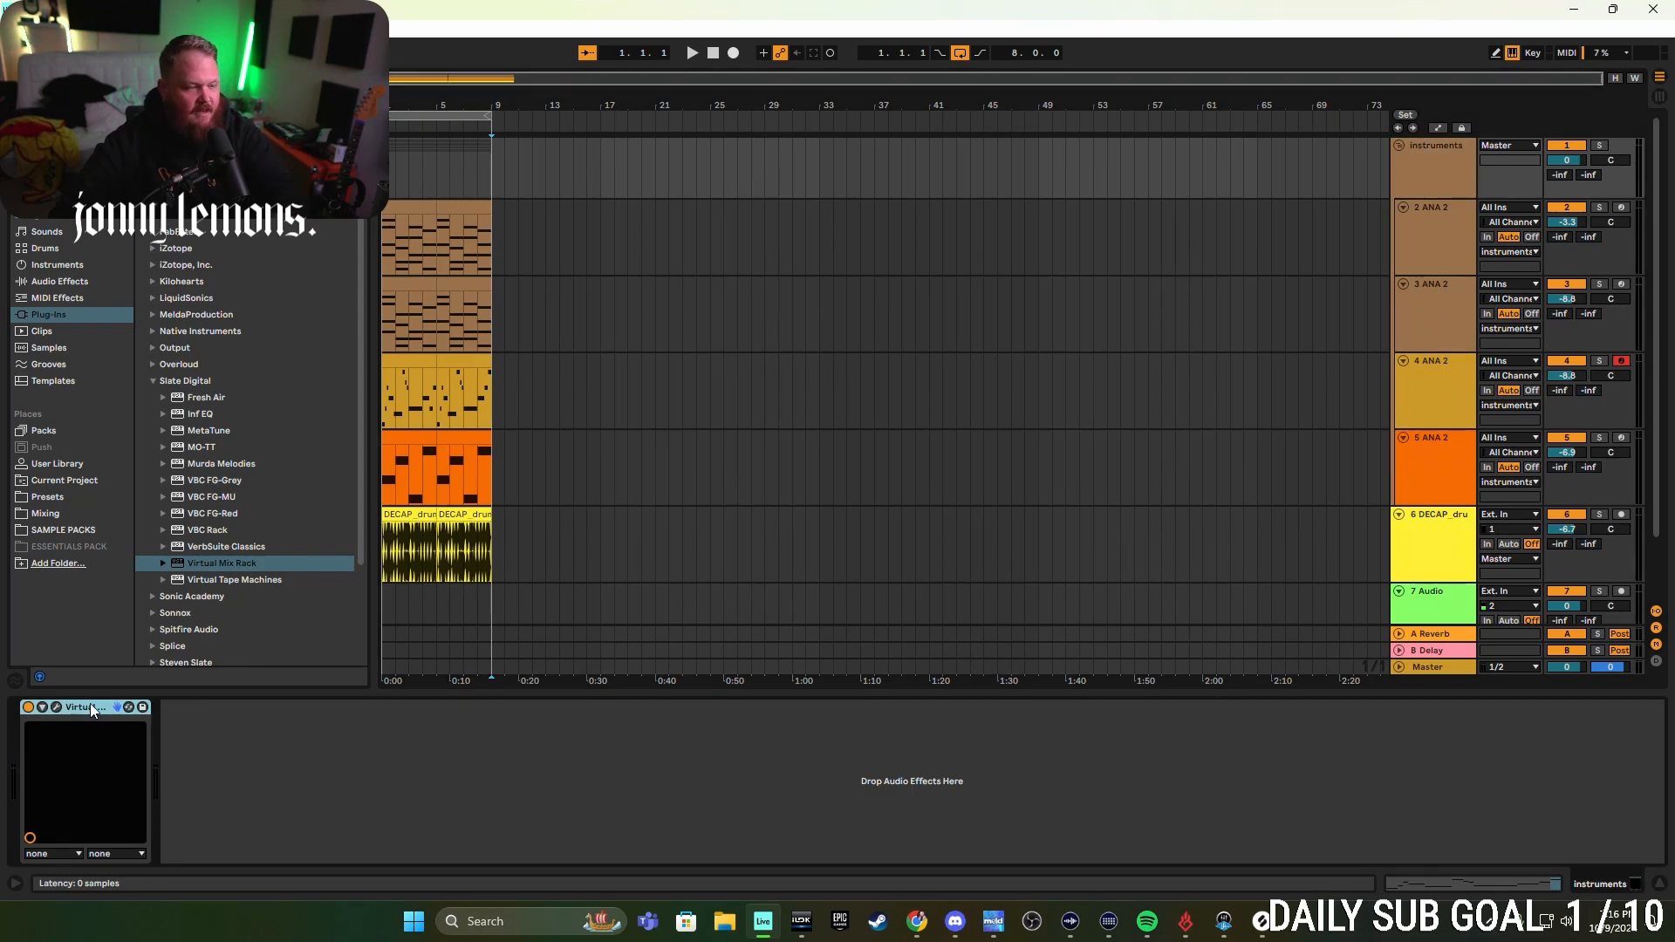
key("Delete")
- Play the arrangement from bar 1, inspect the drum track's Virtual Mix Rack during playback, close it and stop
key("space")
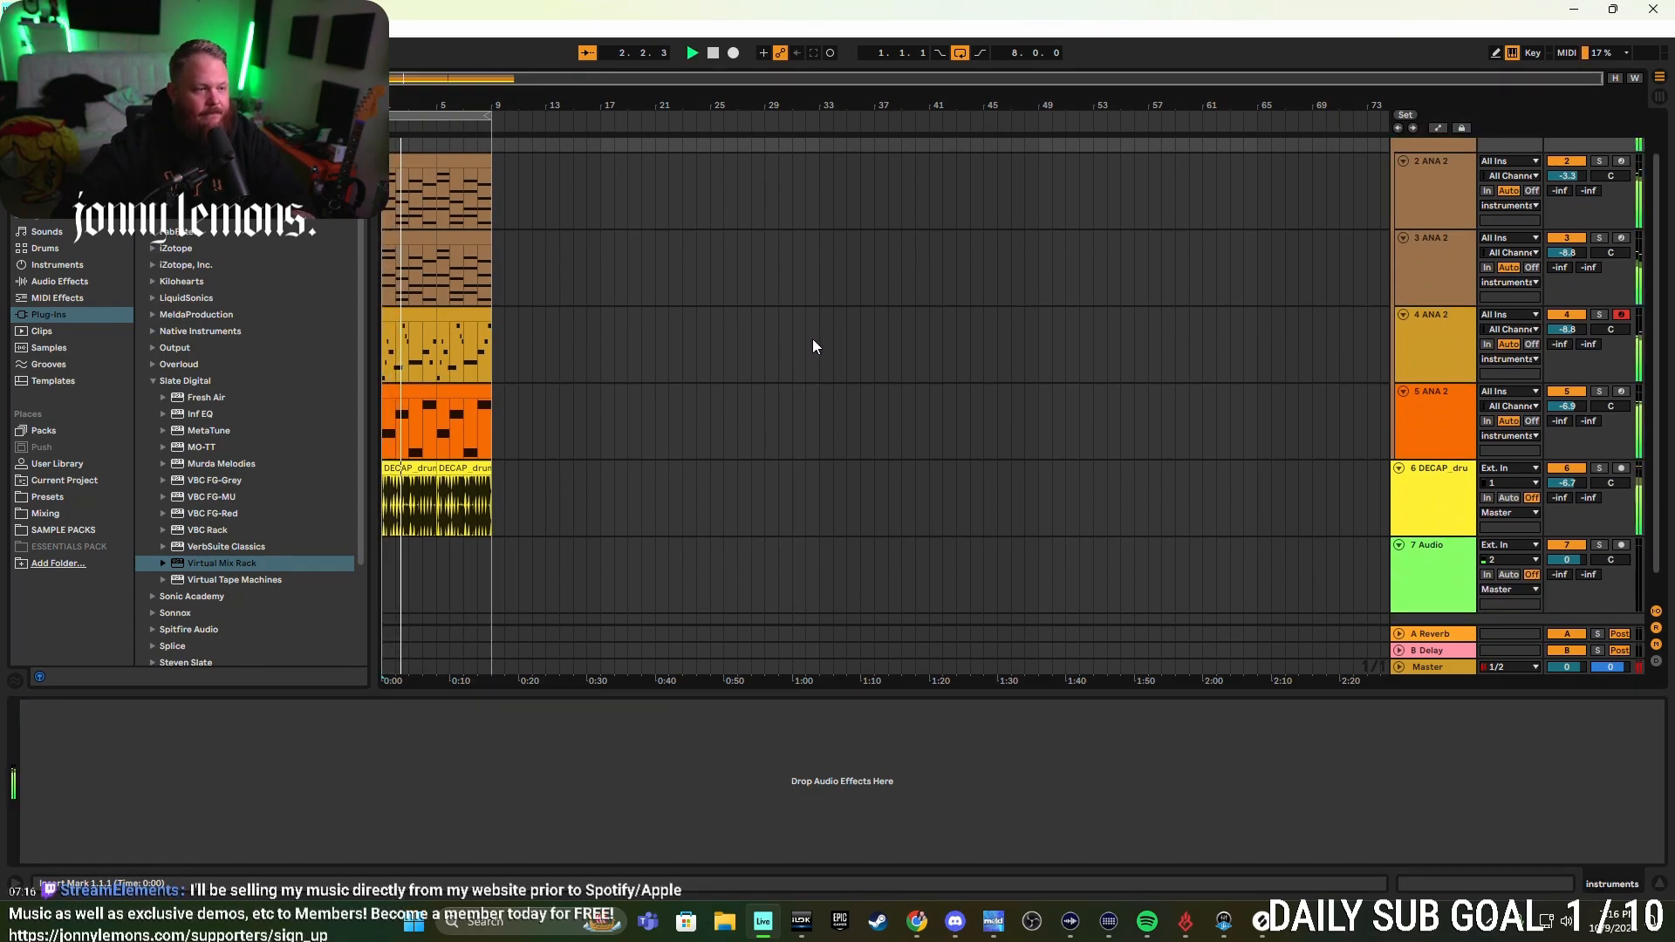
left_click(1429, 546)
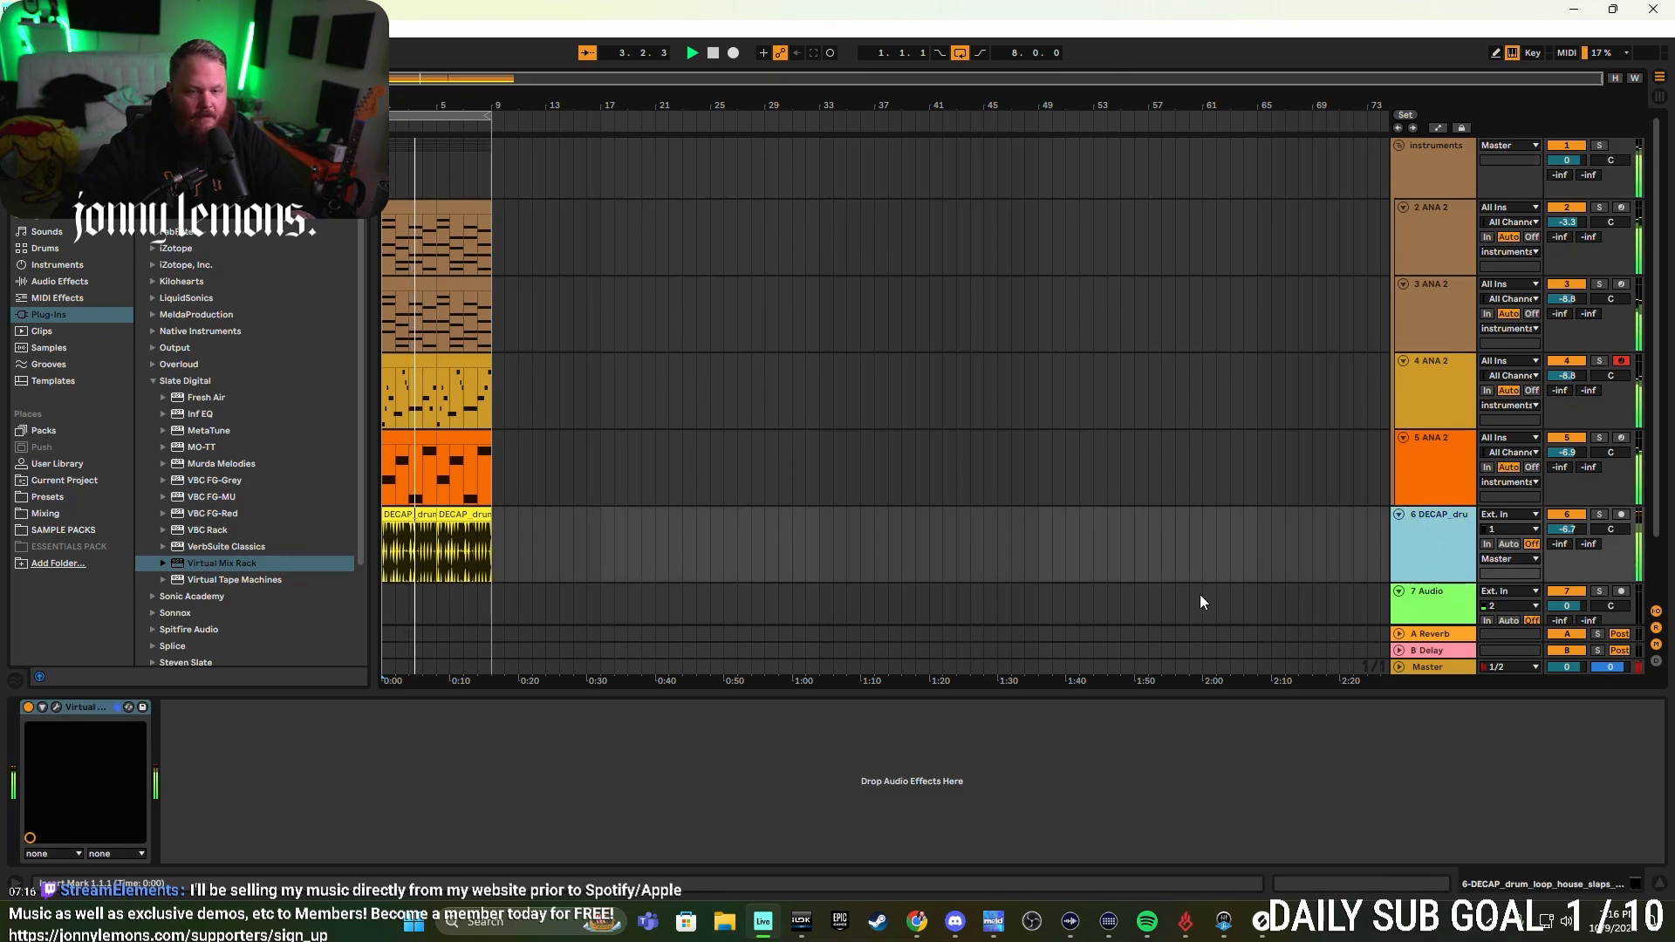
left_click(56, 707)
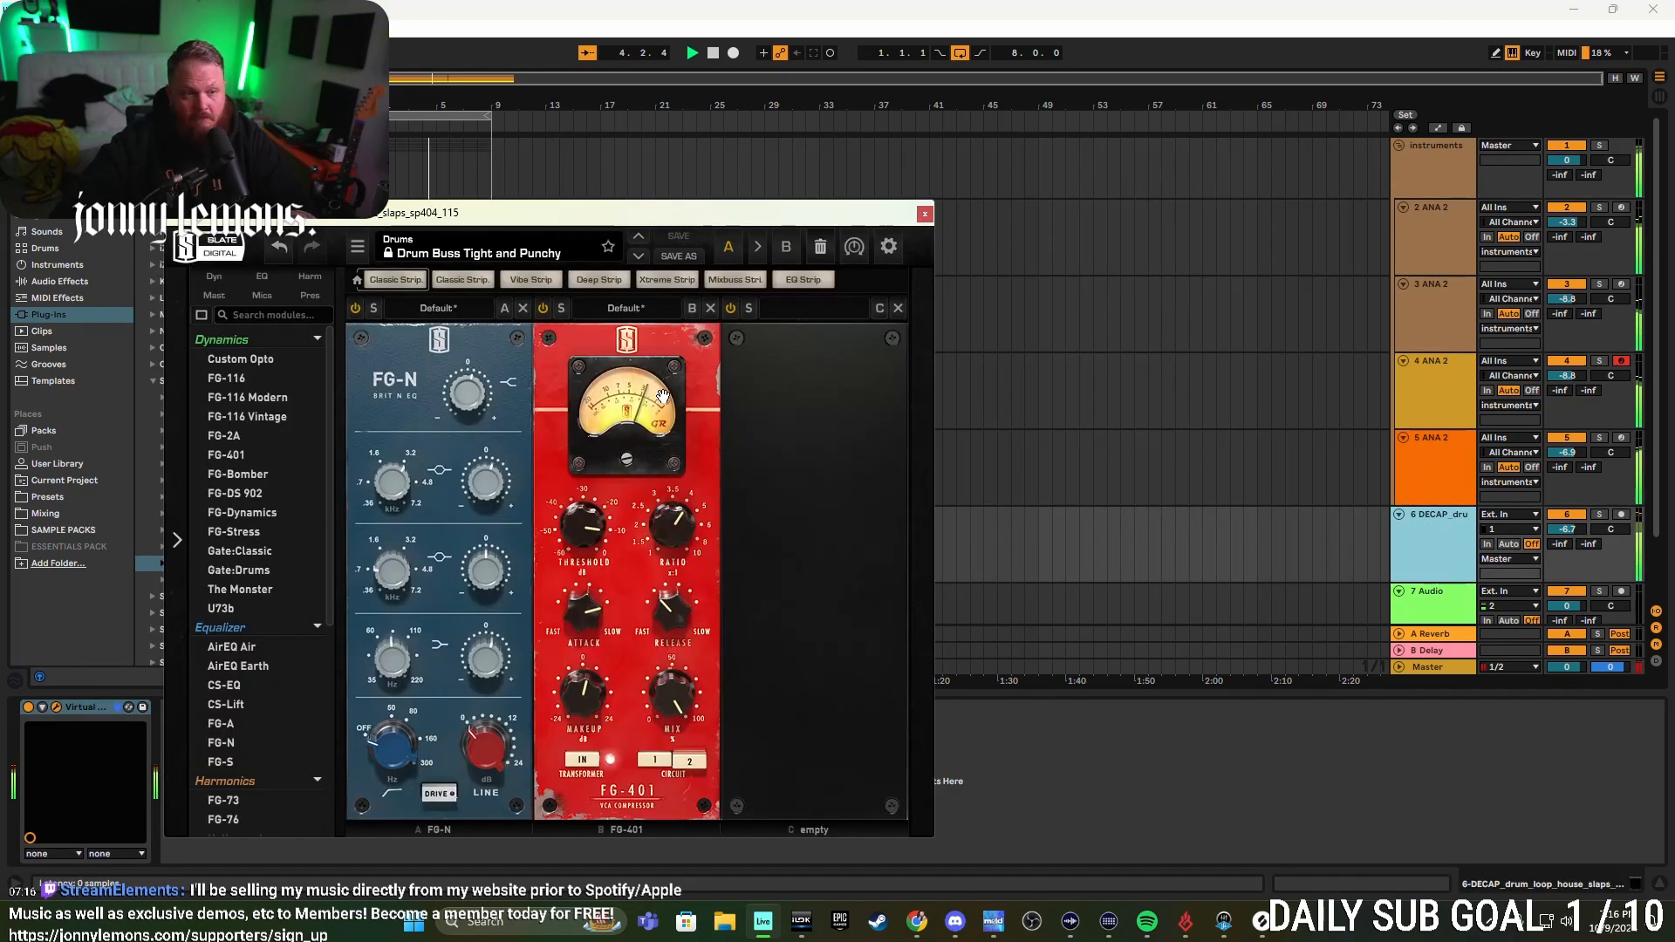
left_click(924, 213)
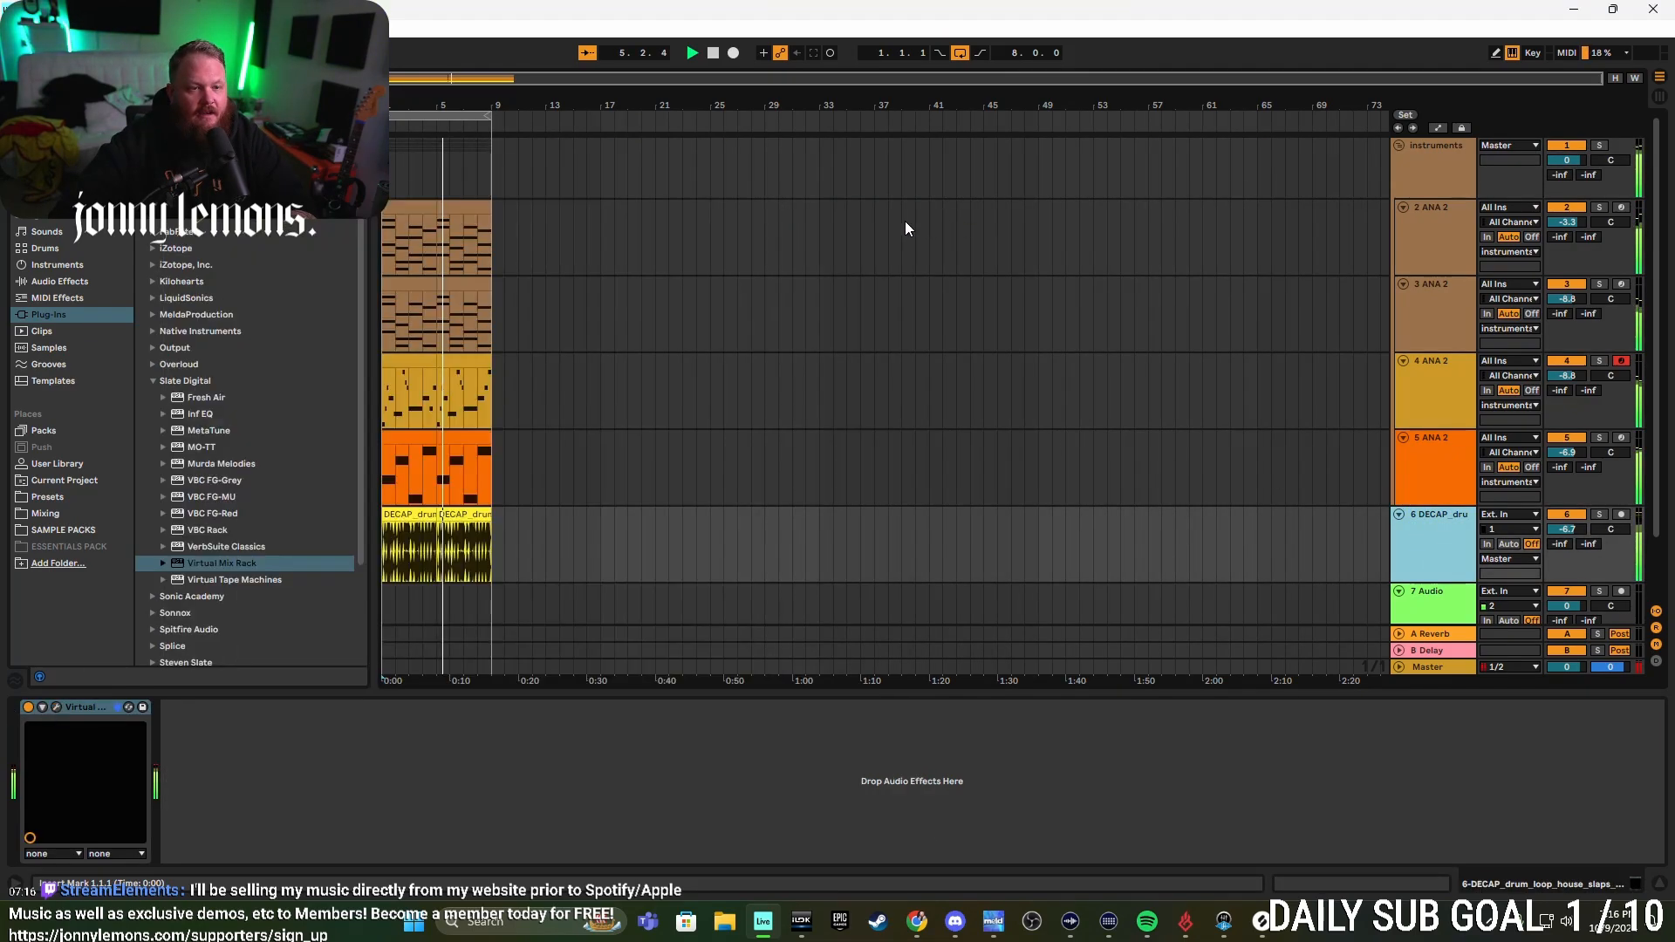
left_click(850, 233)
scroll(743, 331, "down", 1)
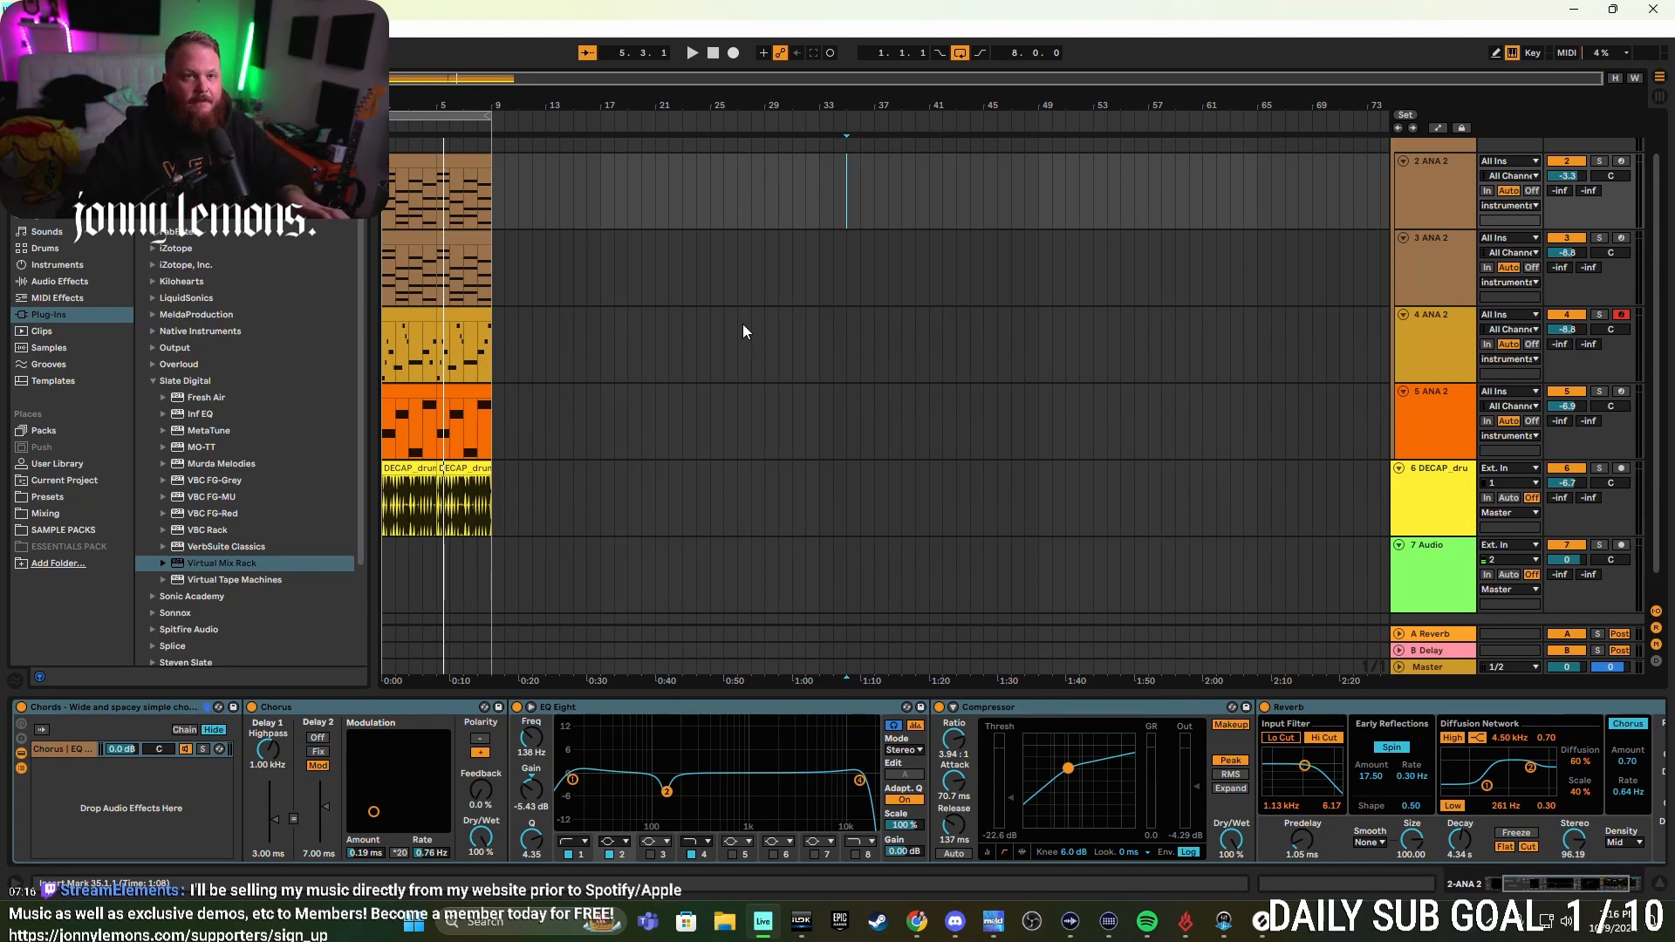
- Turn off the arrangement loop and duplicate the eight bars of all synth and drum clips three times, up to bar 33
key("Home")
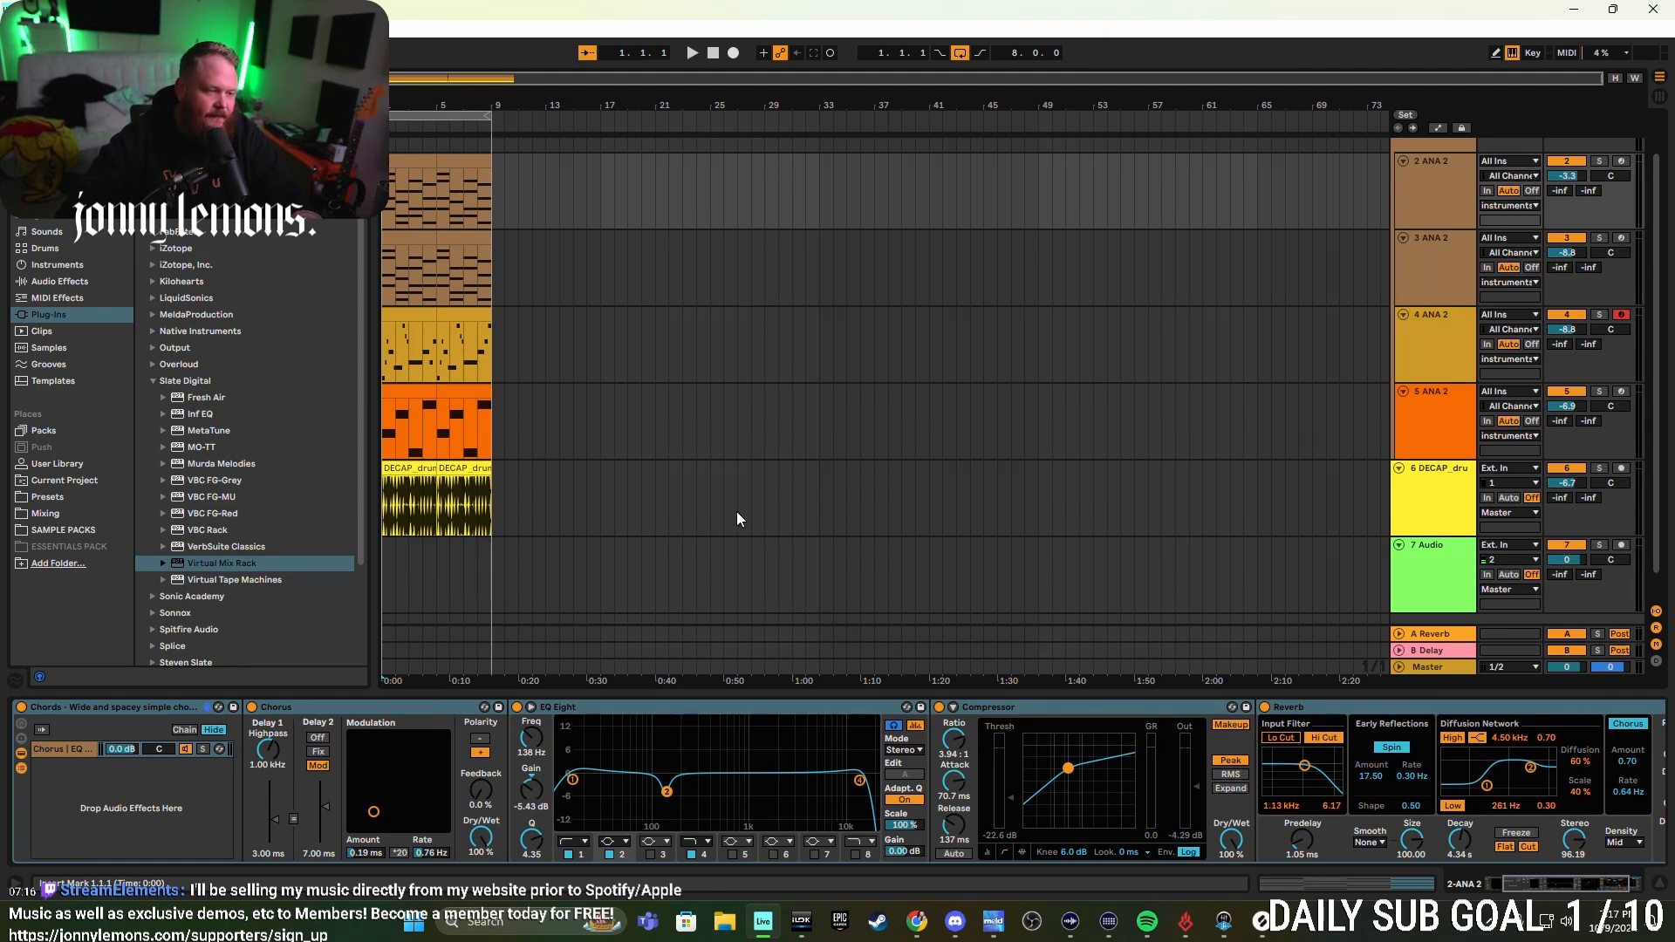
scroll(1126, 396, "down", 1)
scroll(631, 317, "up", 1)
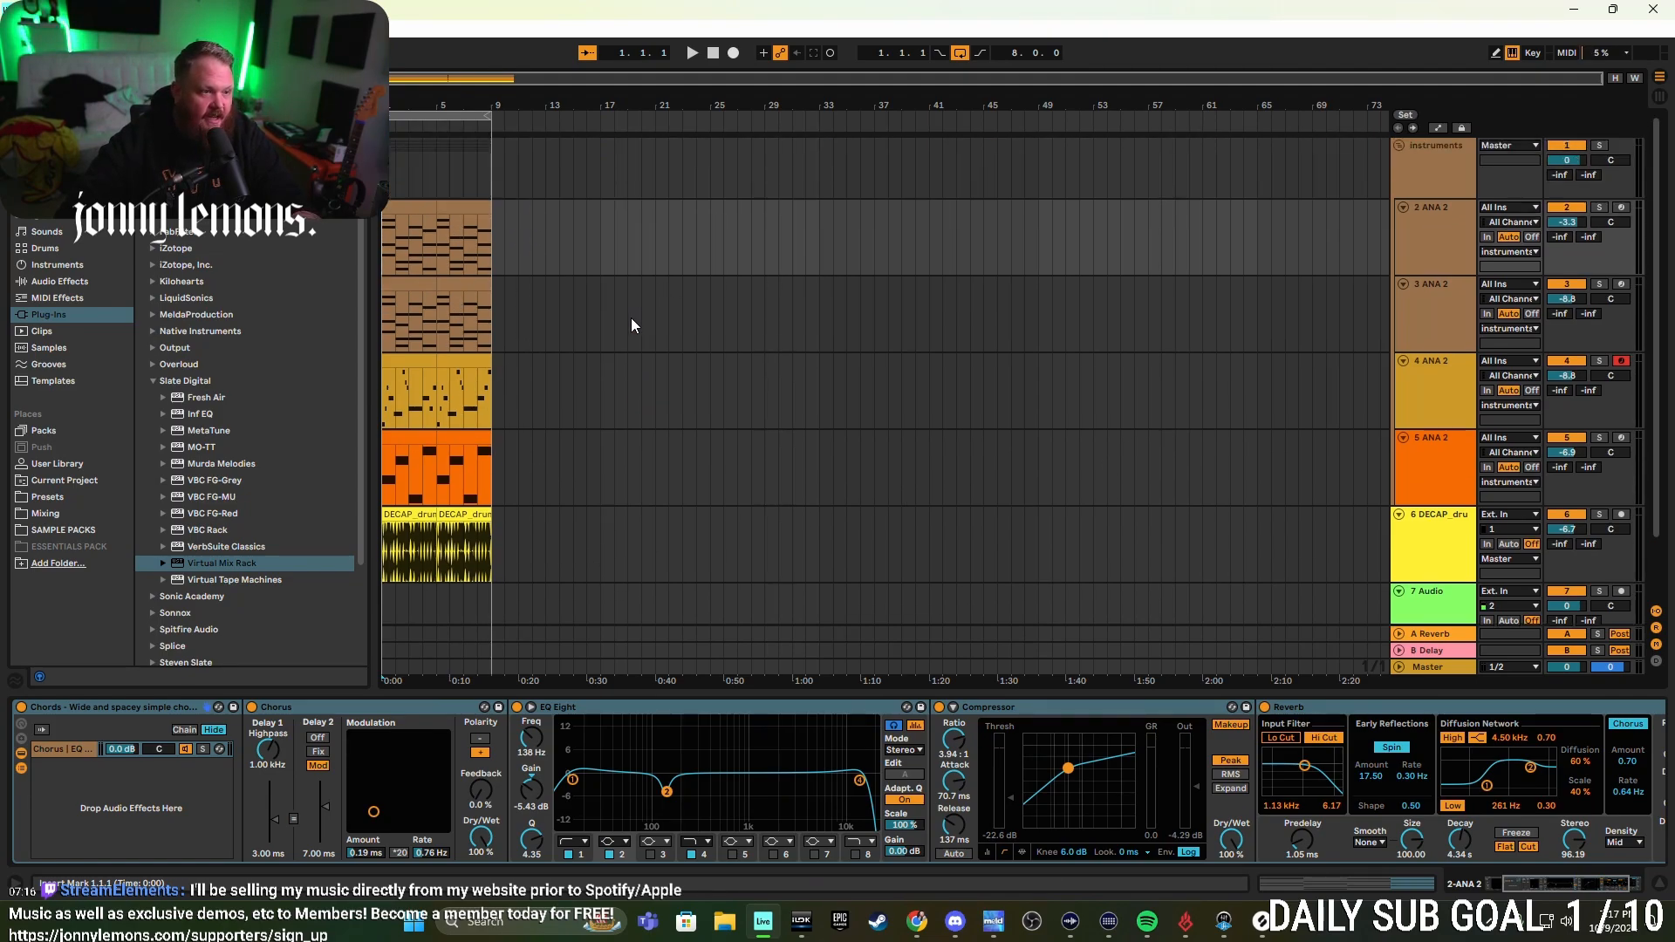
scroll(628, 322, "down", 1)
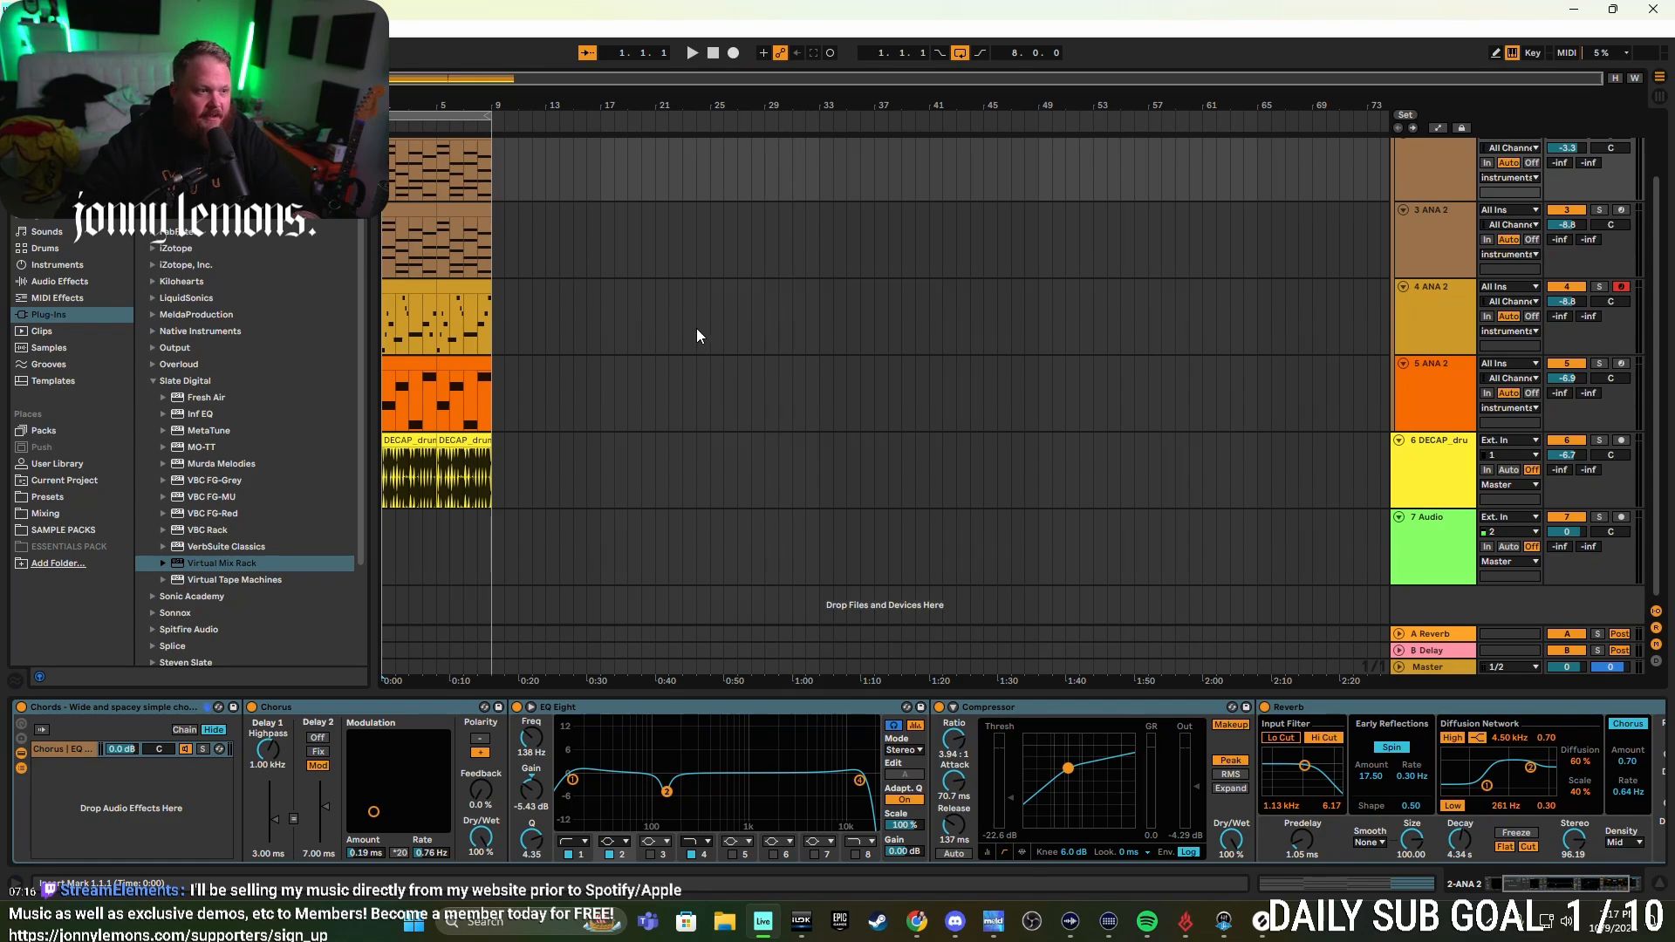
scroll(631, 329, "up", 3)
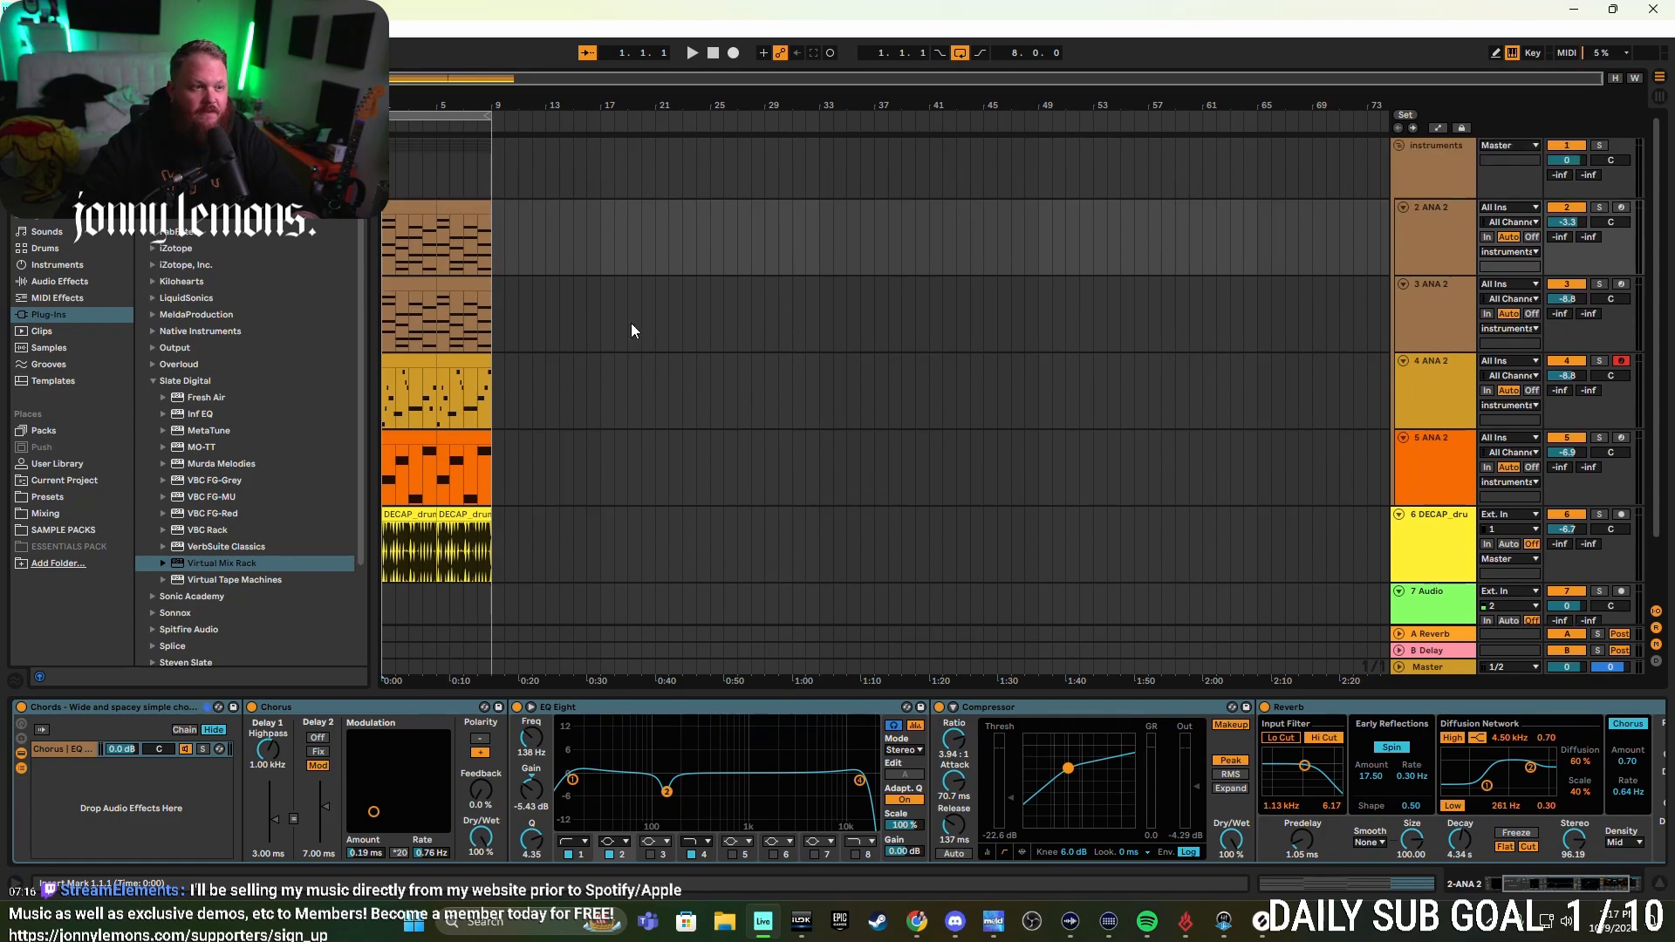
left_click(382, 246)
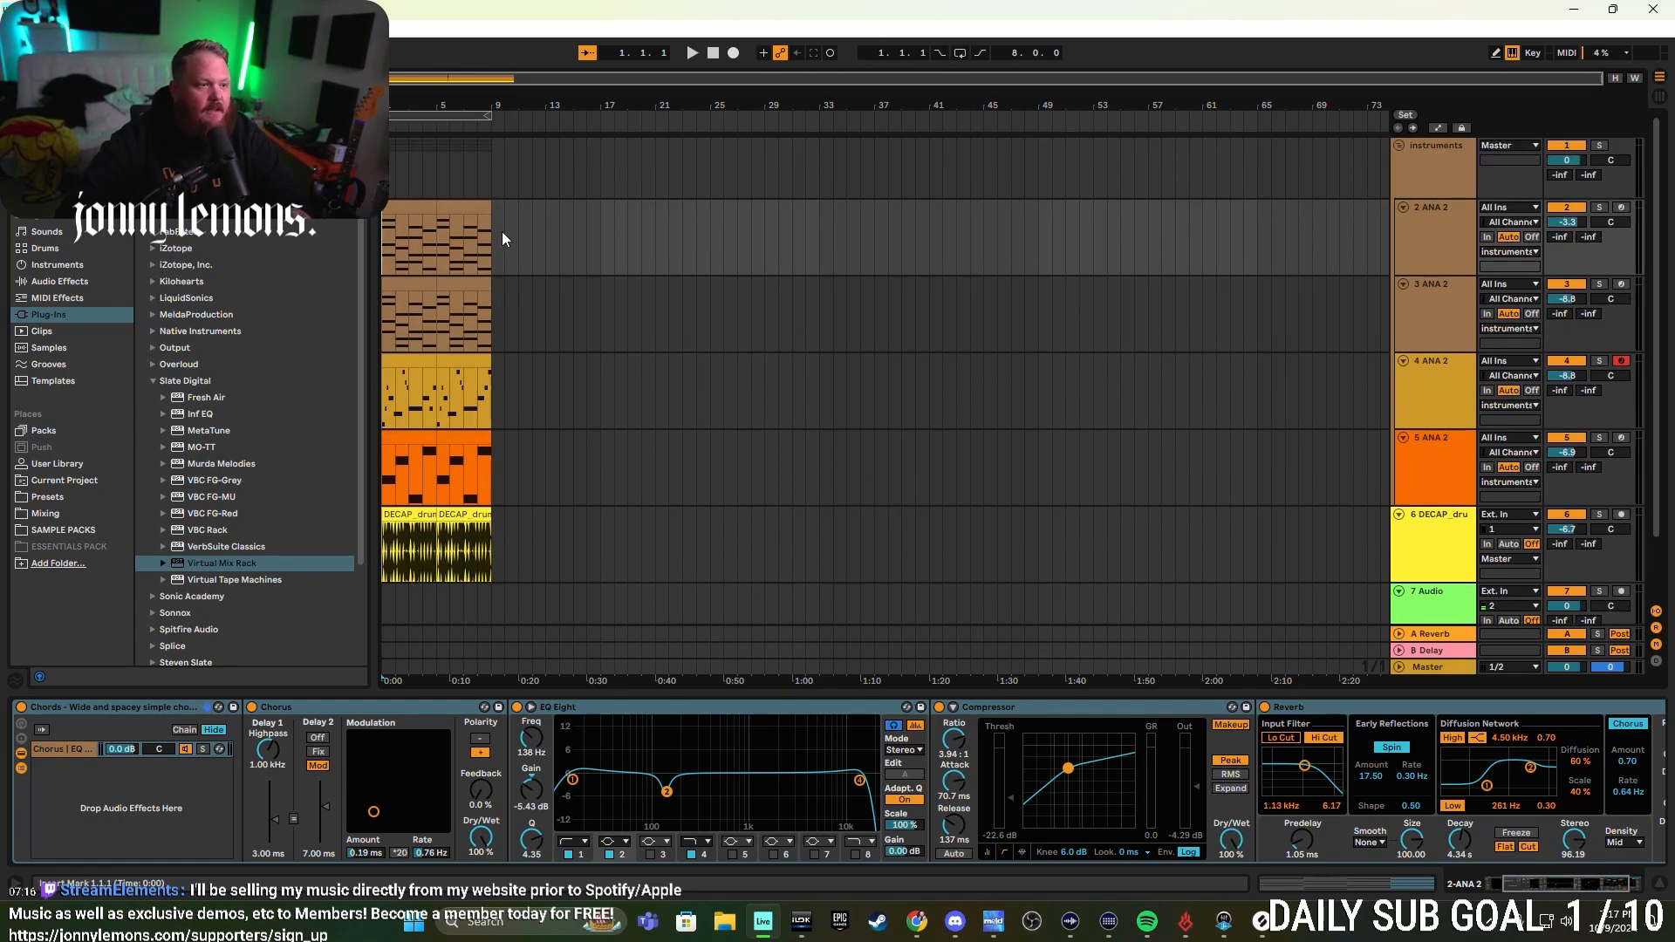
left_click_drag(382, 248, 492, 549)
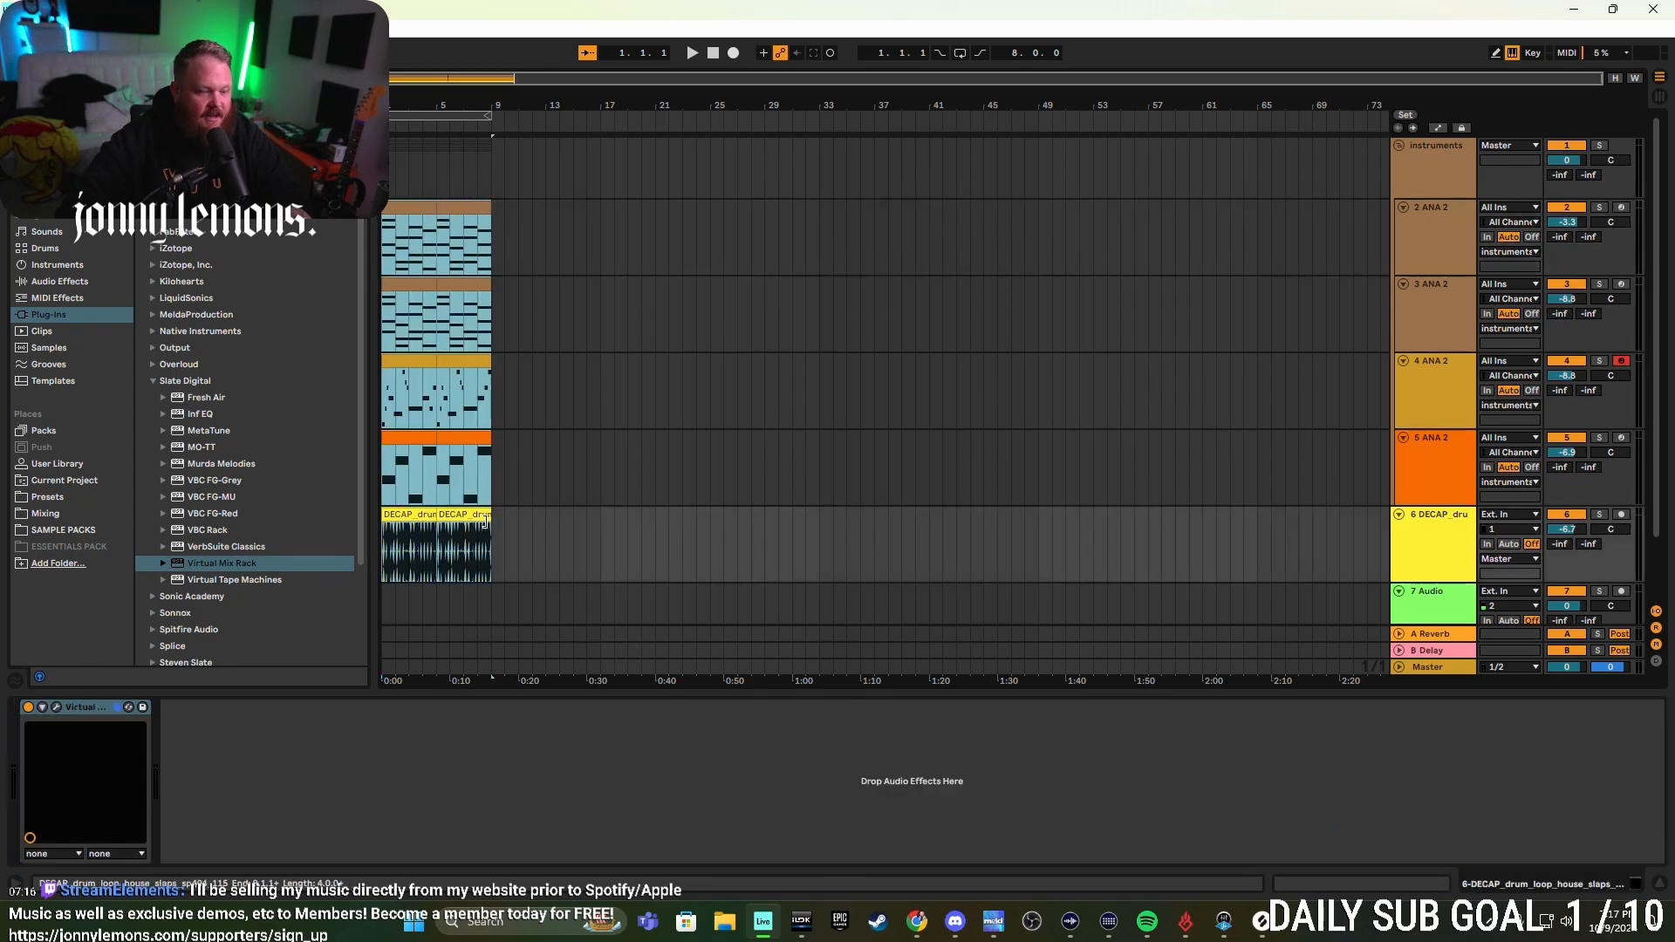
key("ctrl+d")
key("ctrl+d")
key("ctrl+d")
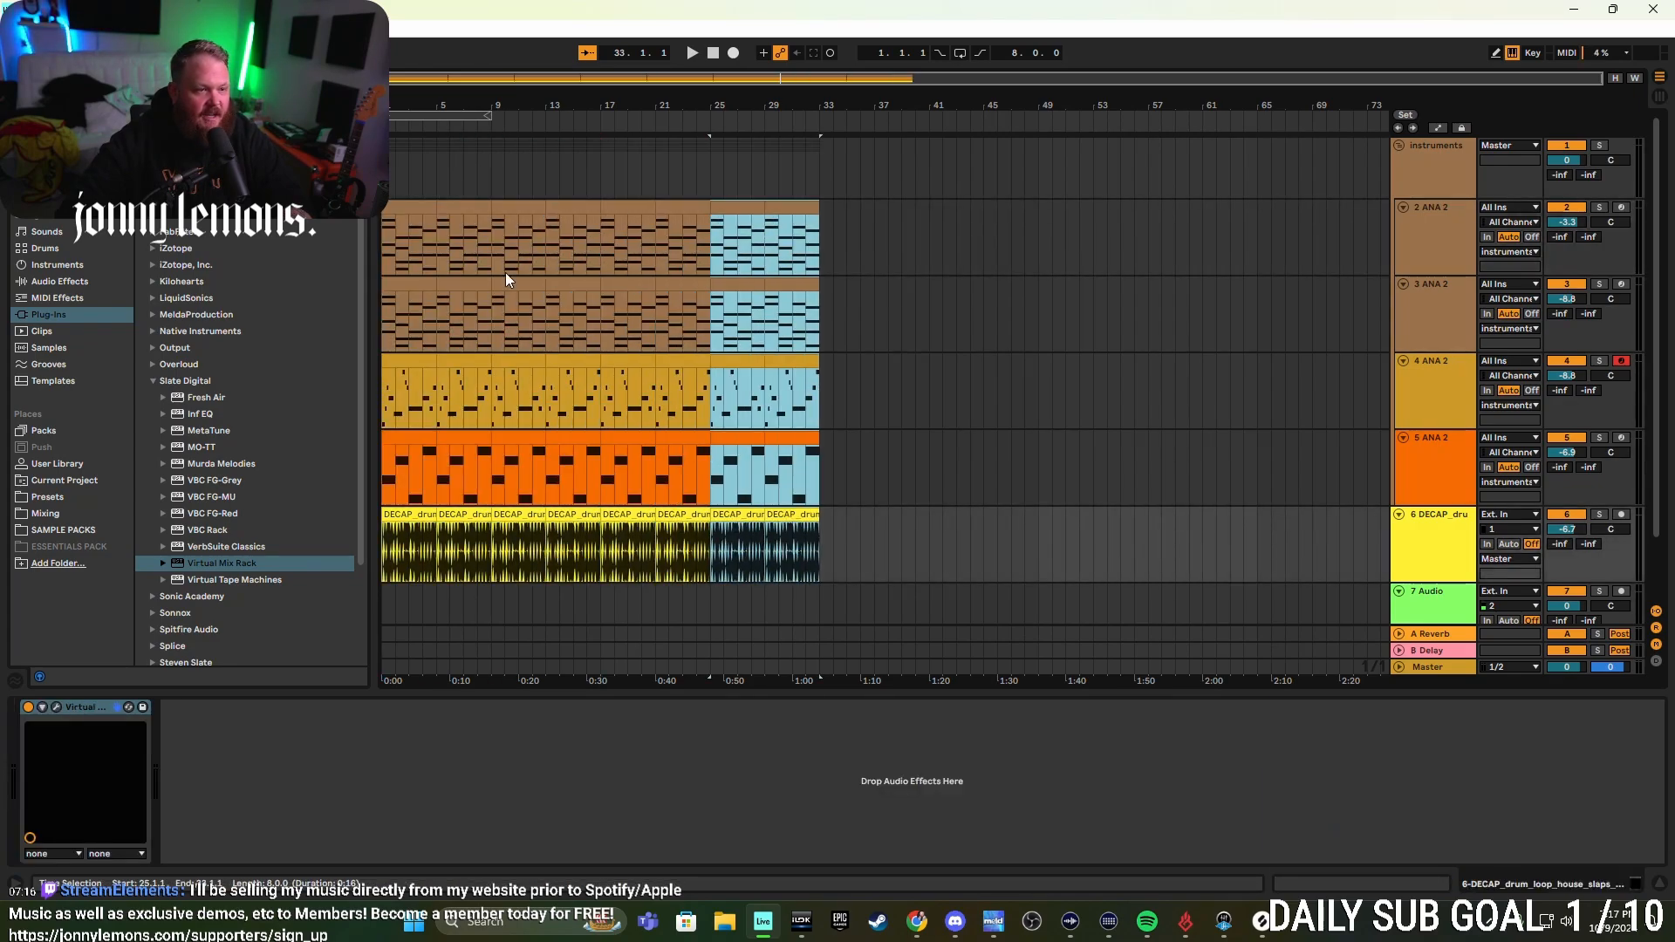
- Select the 7 Audio track and choose external input channel 2 for it
left_click(616, 203)
scroll(616, 195, "down", 2)
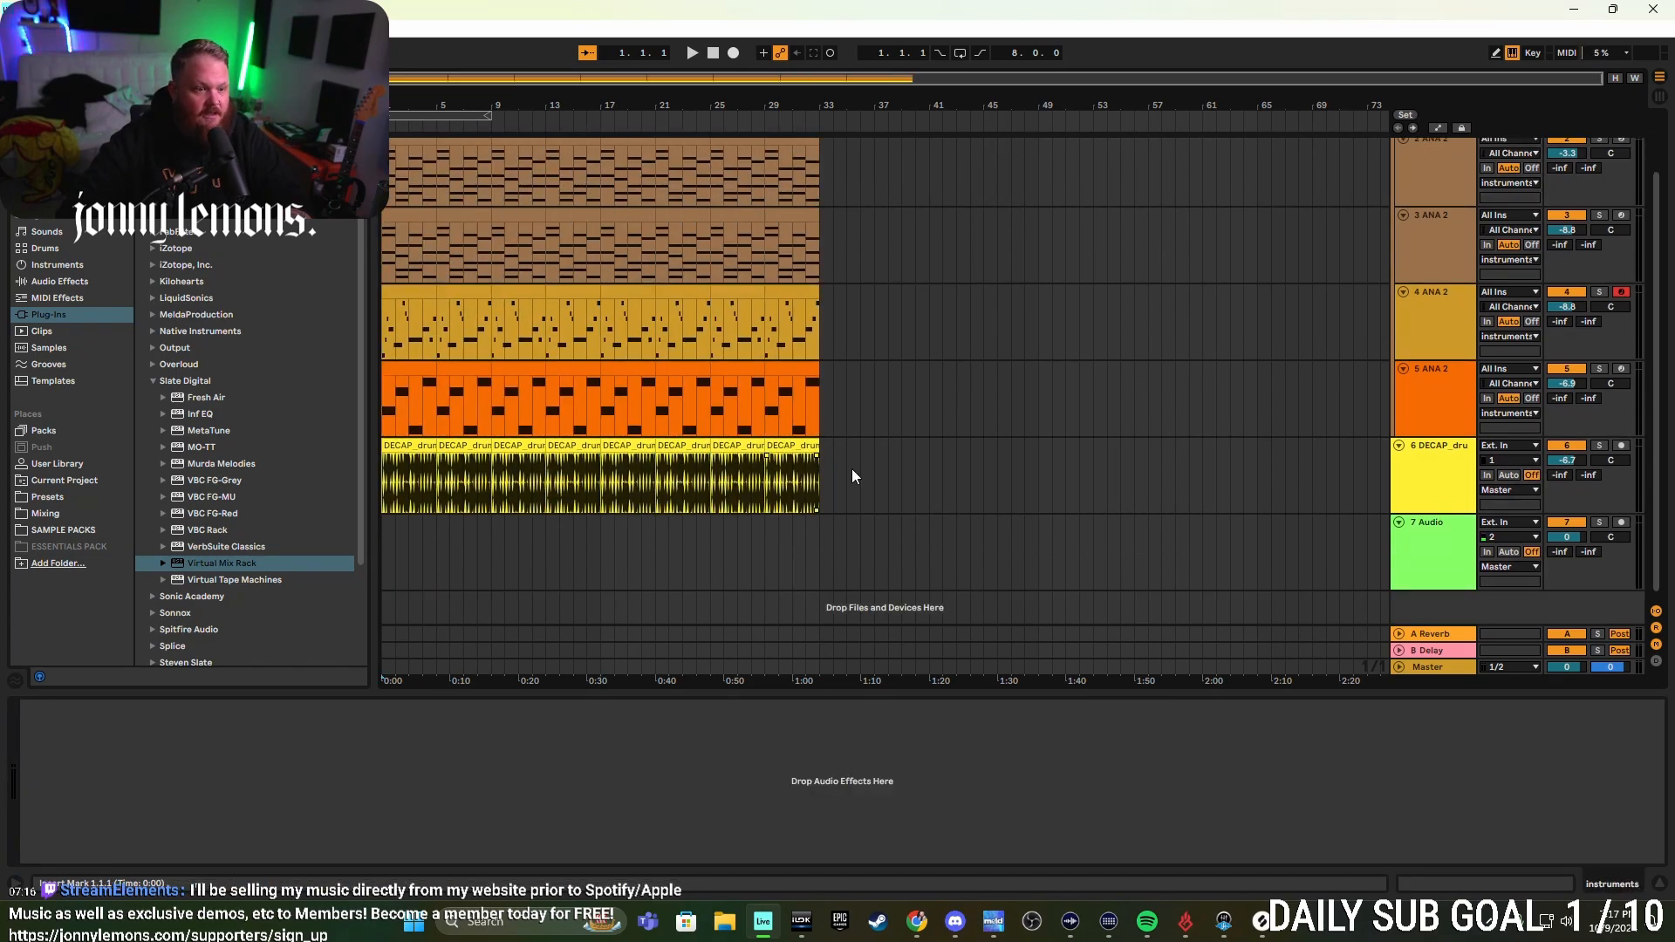
left_click(1450, 534)
left_click(1538, 540)
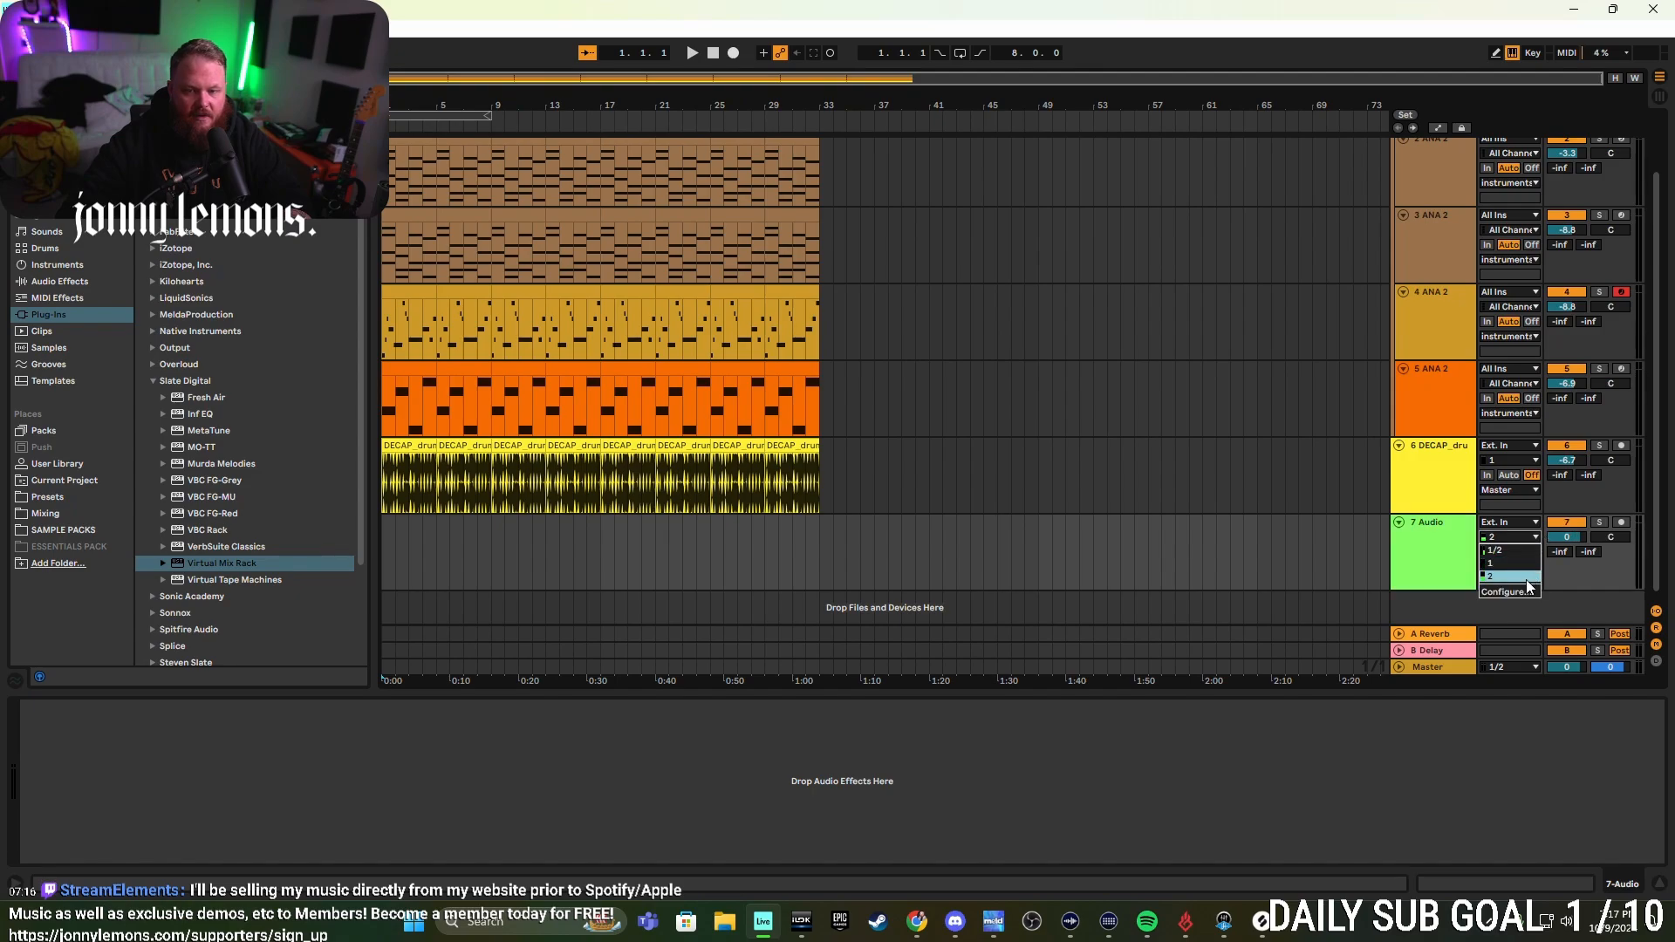
left_click(1527, 578)
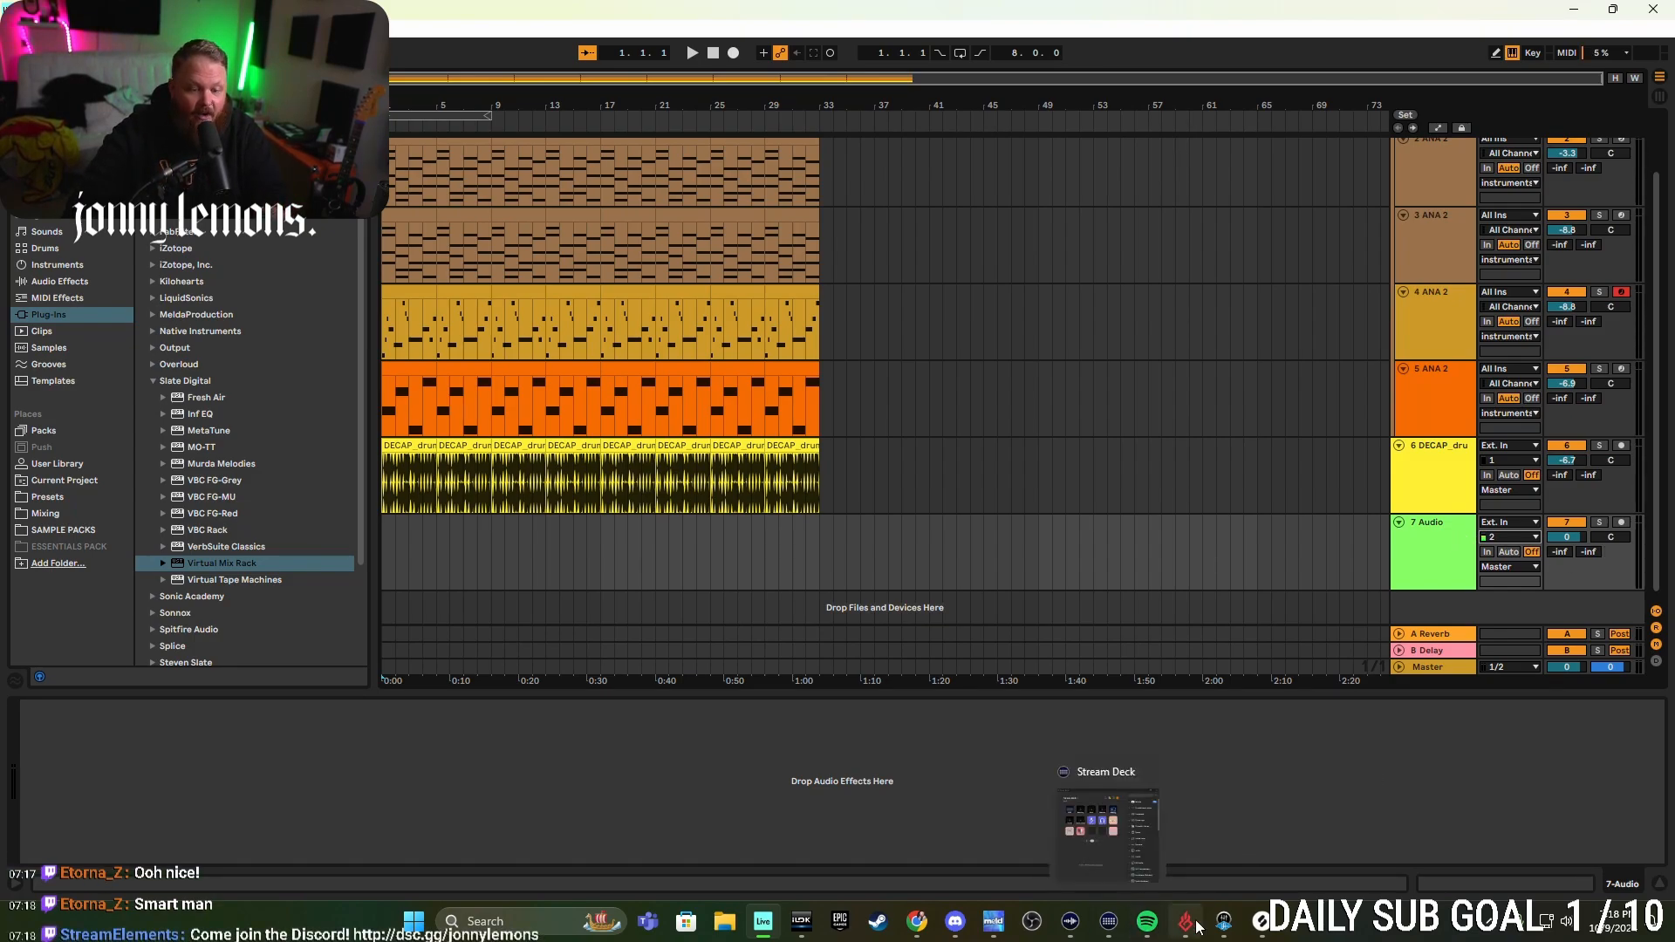
- Check the interface inputs in the Apollo Console app, minimize it and arm the 7 Audio track for recording
left_click(1224, 921)
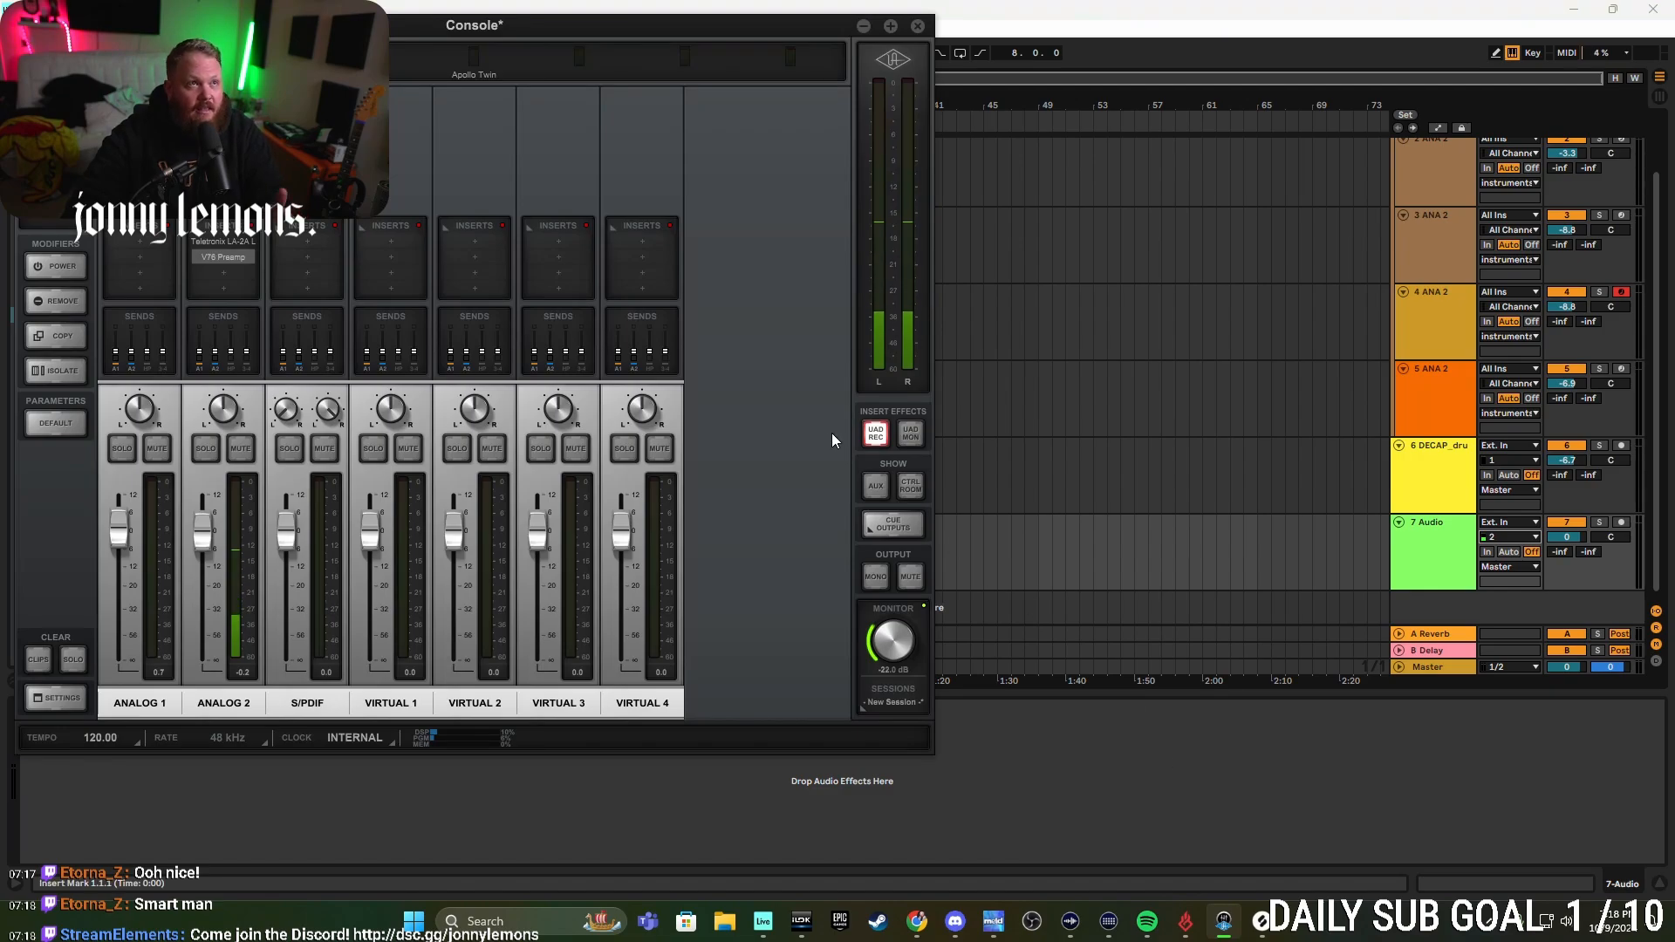
left_click(864, 26)
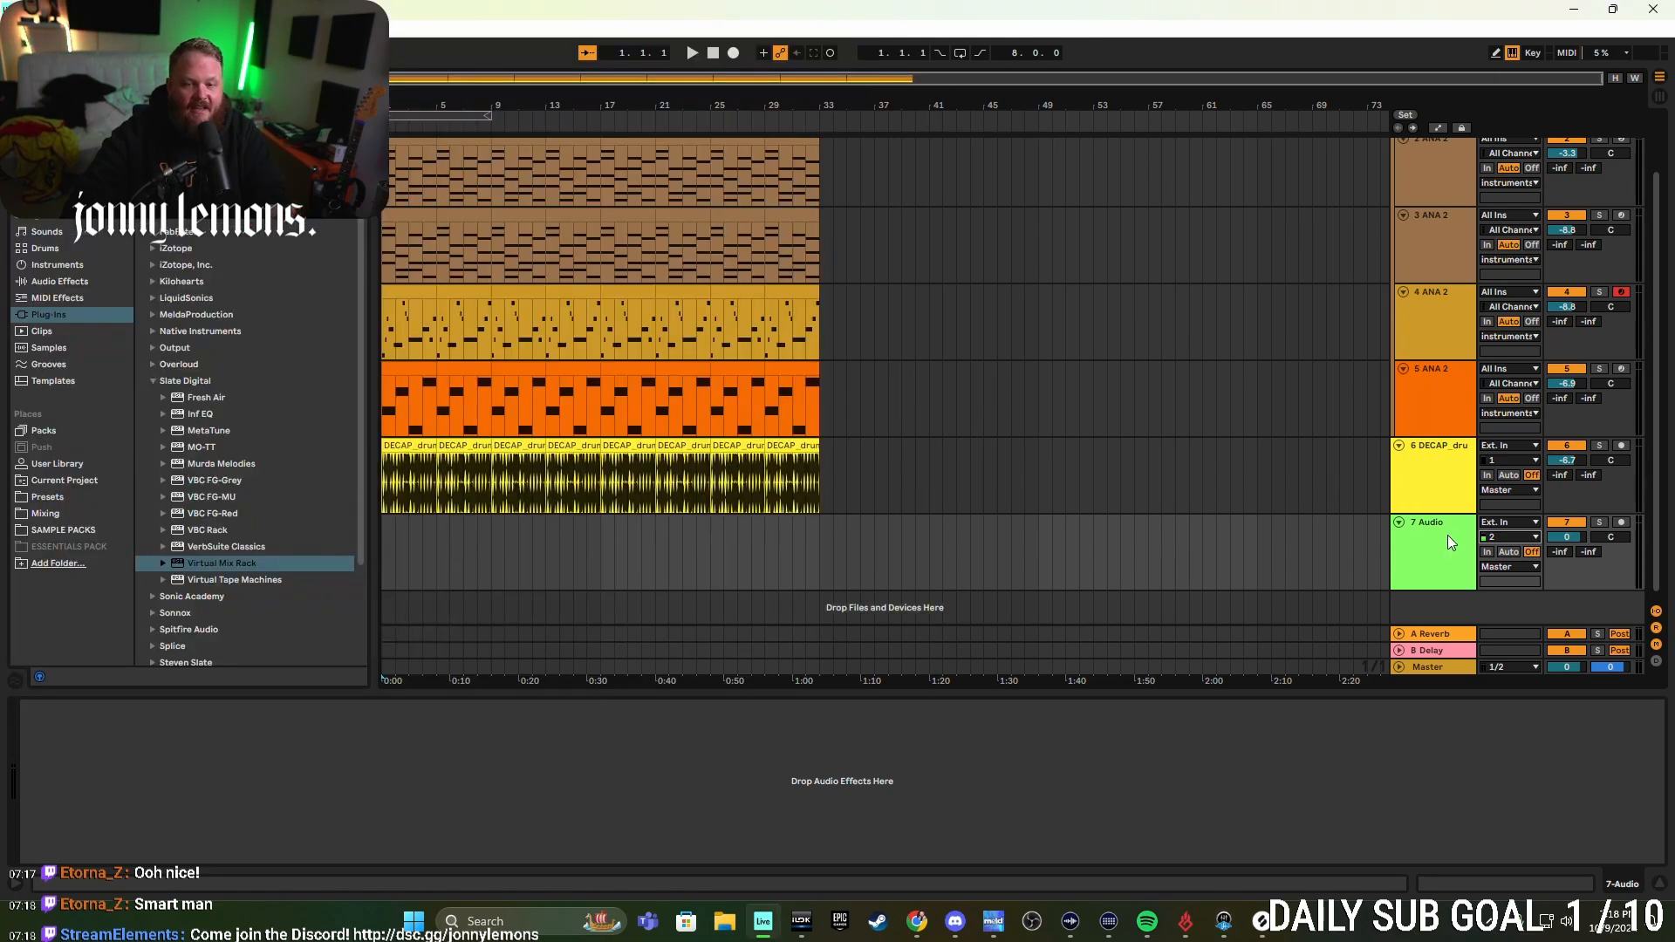
left_click(1619, 521)
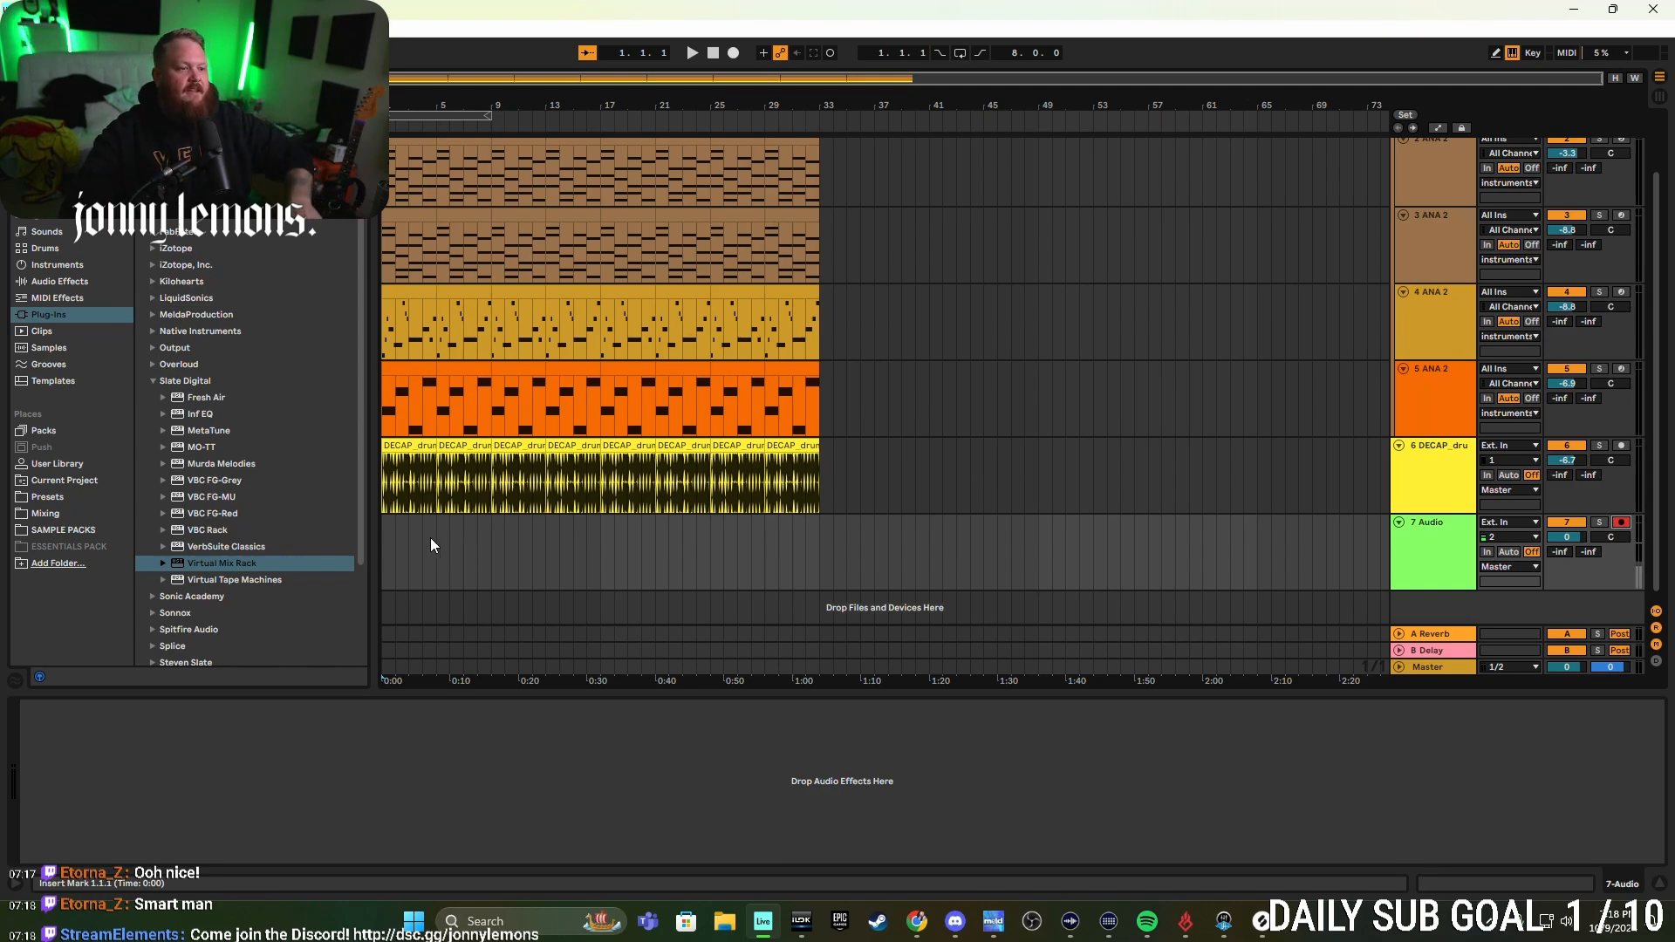
- Hide the device view, play the extended arrangement from bar 1 and stop after a few bars
scroll(436, 488, "up", 1)
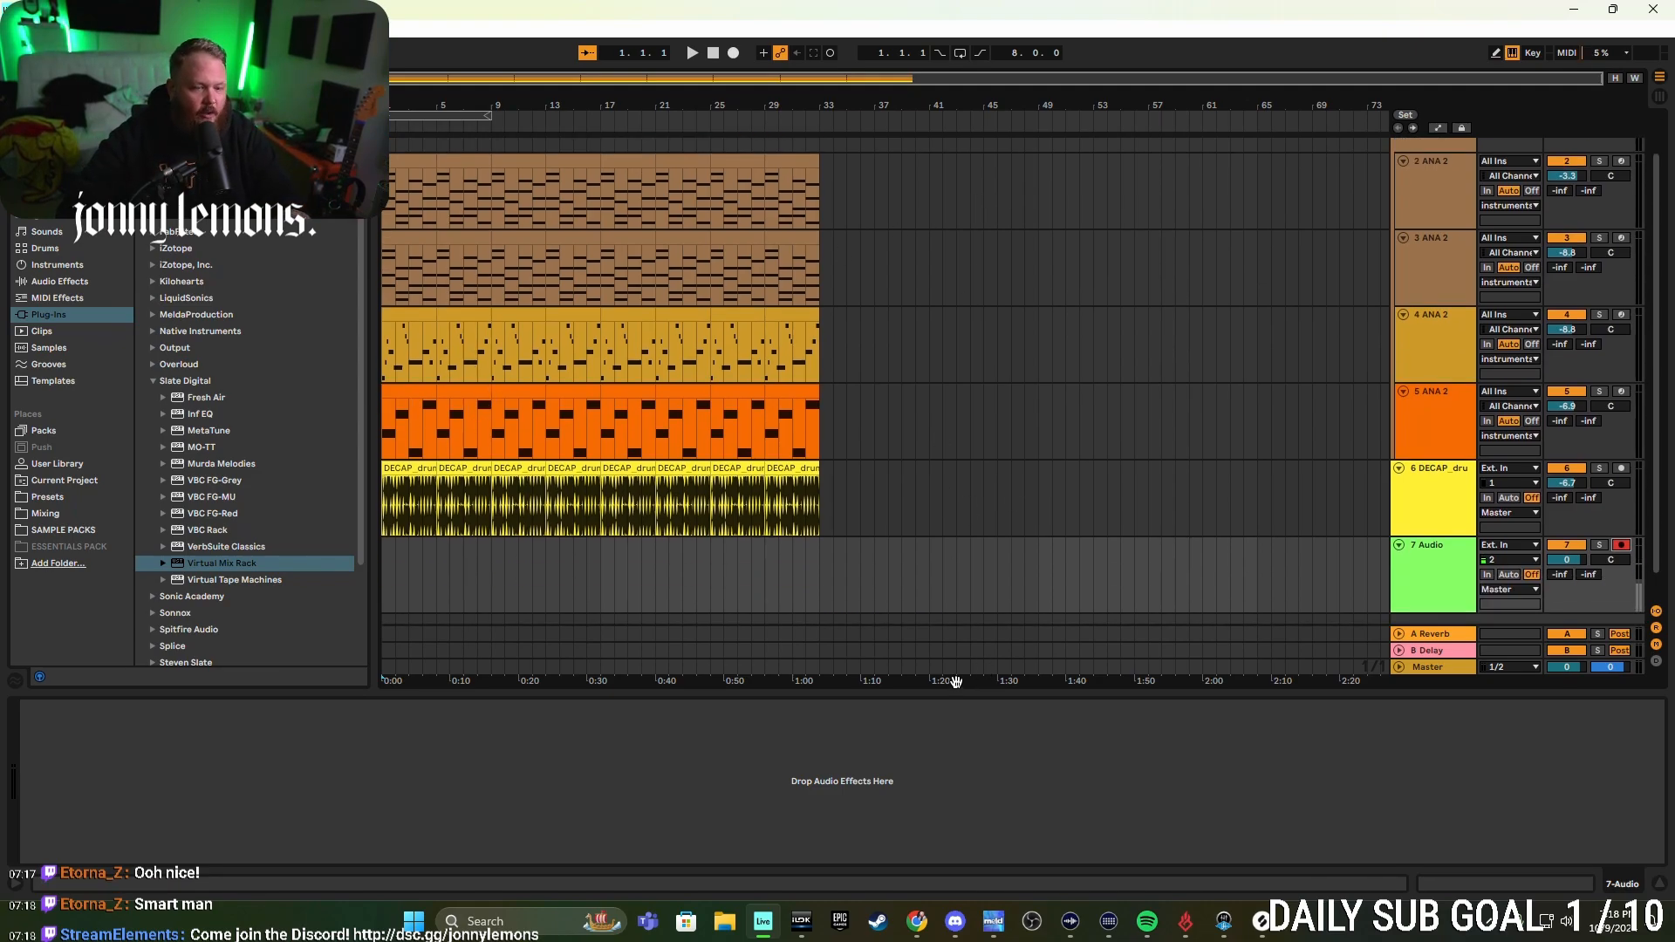
double_click(655, 693)
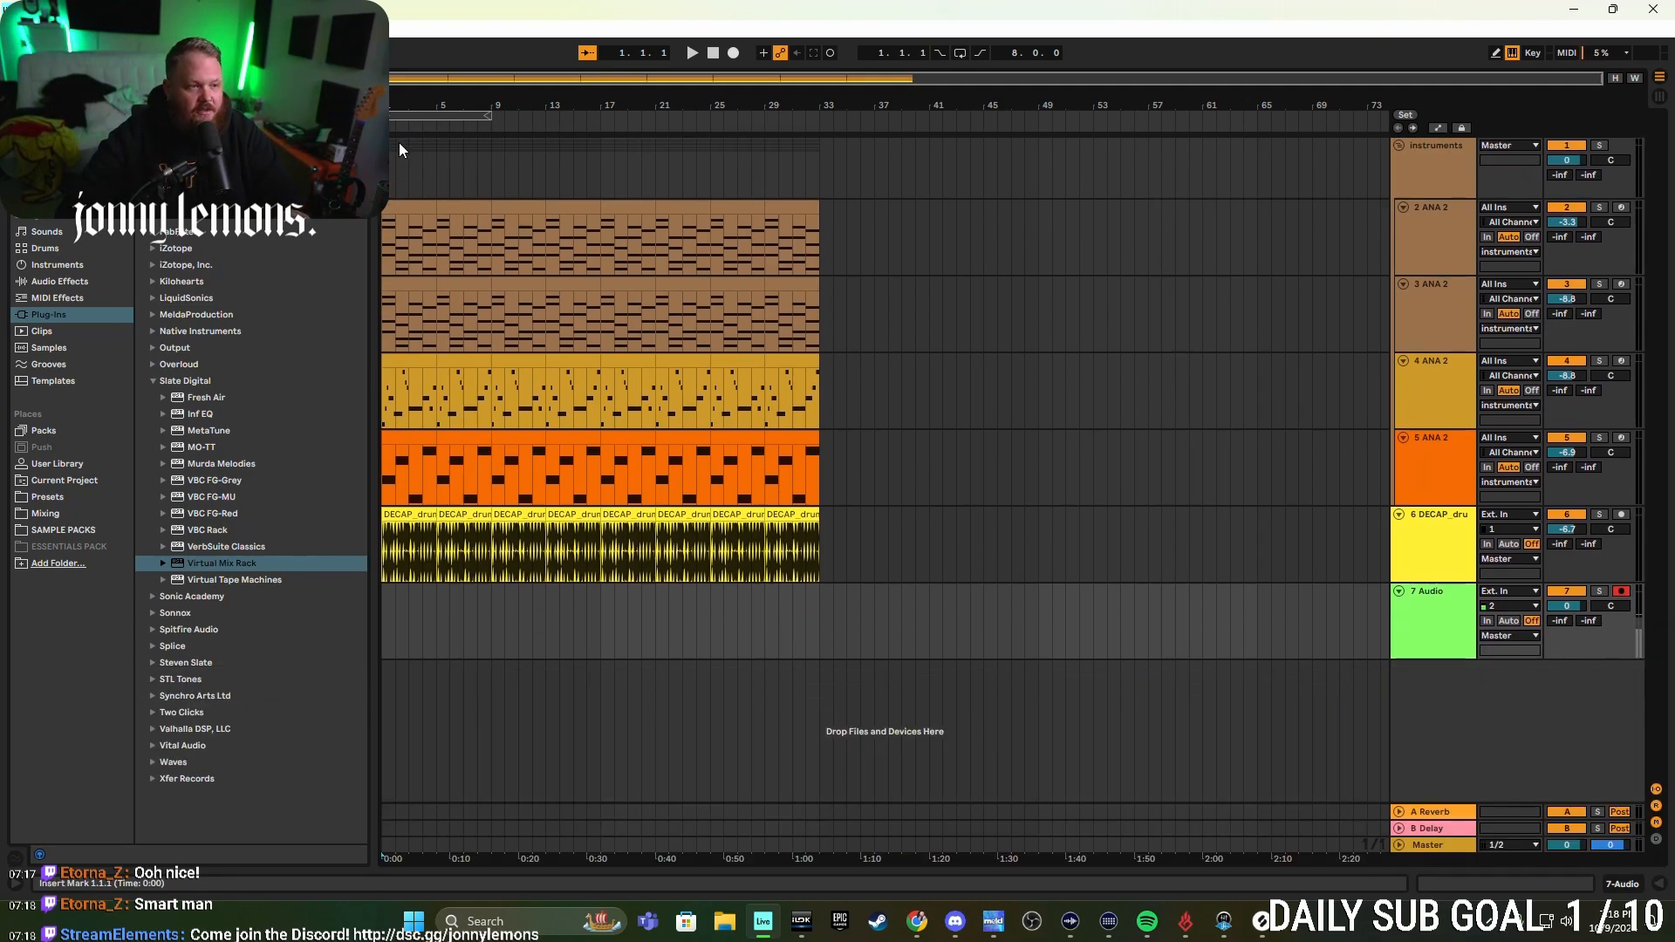
left_click(631, 181)
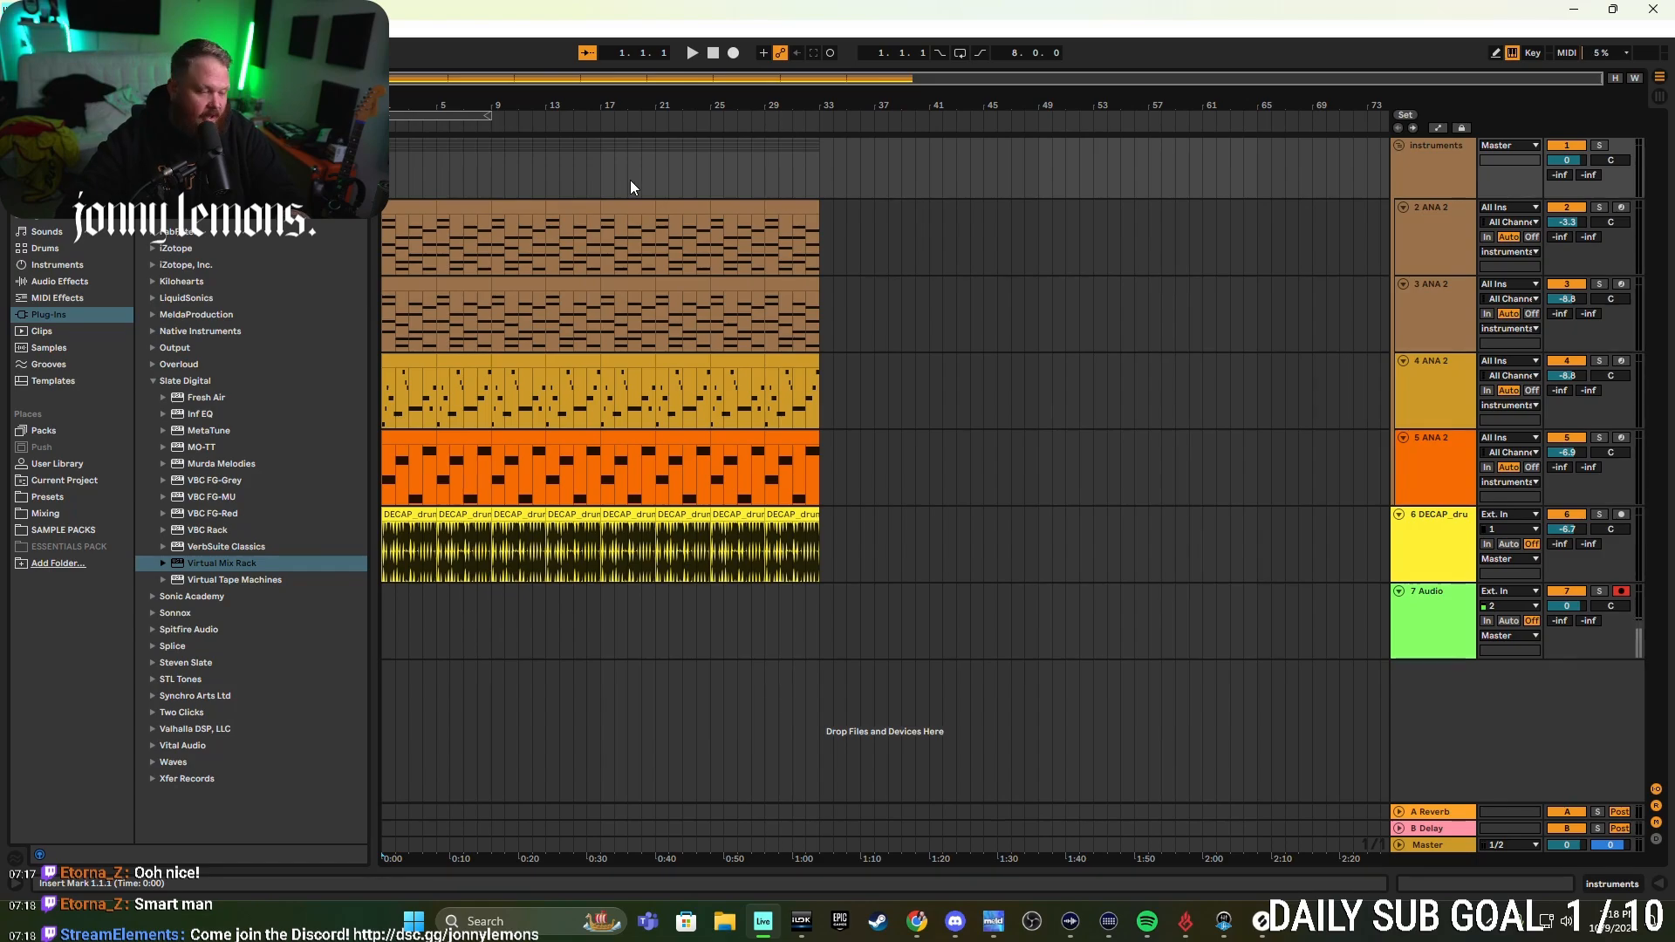
key("space")
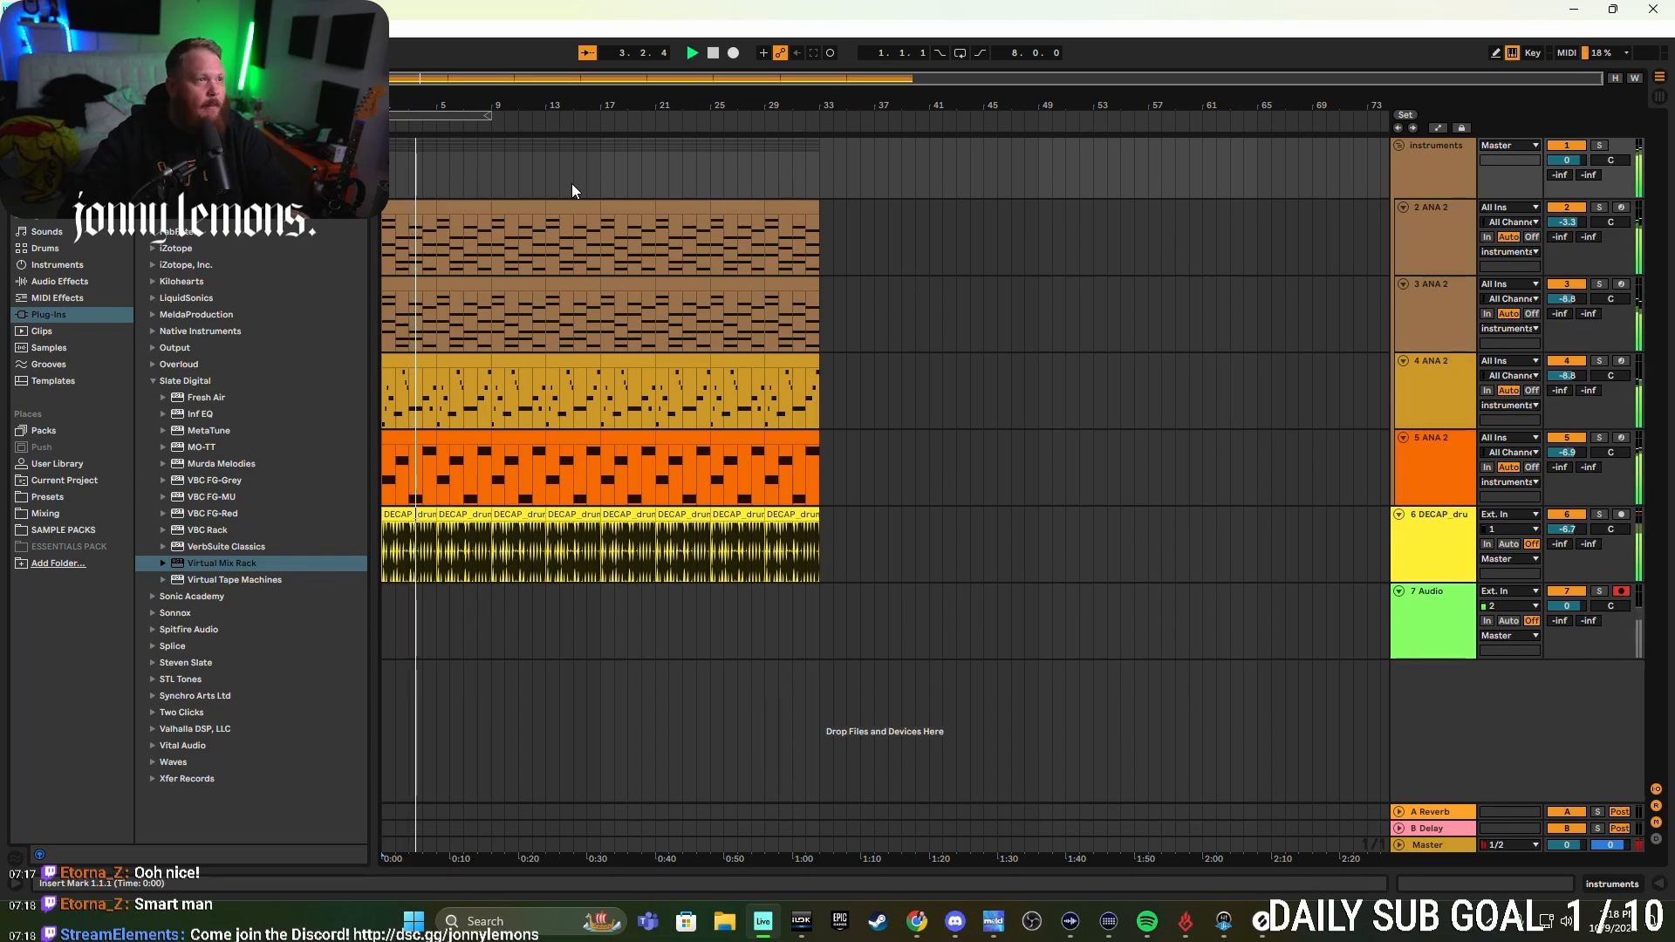
key("space")
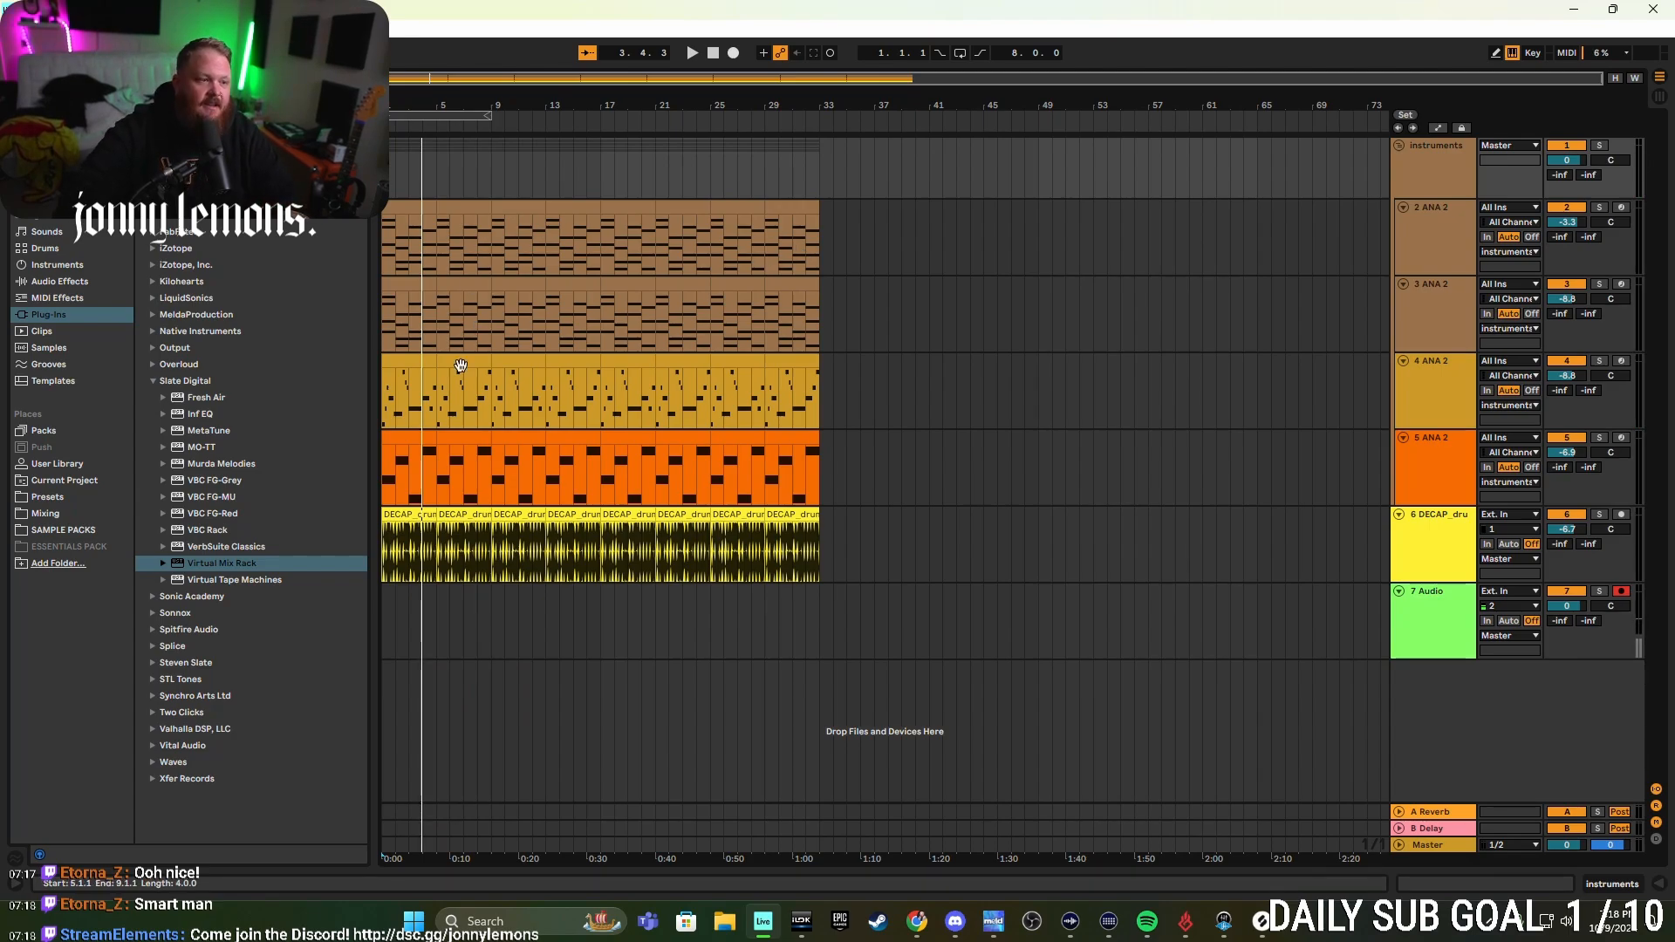
- Delete the first eight bars of clips on the 3 ANA 2, 4 ANA 2, 5 ANA 2 and drum loop tracks
left_click(405, 358)
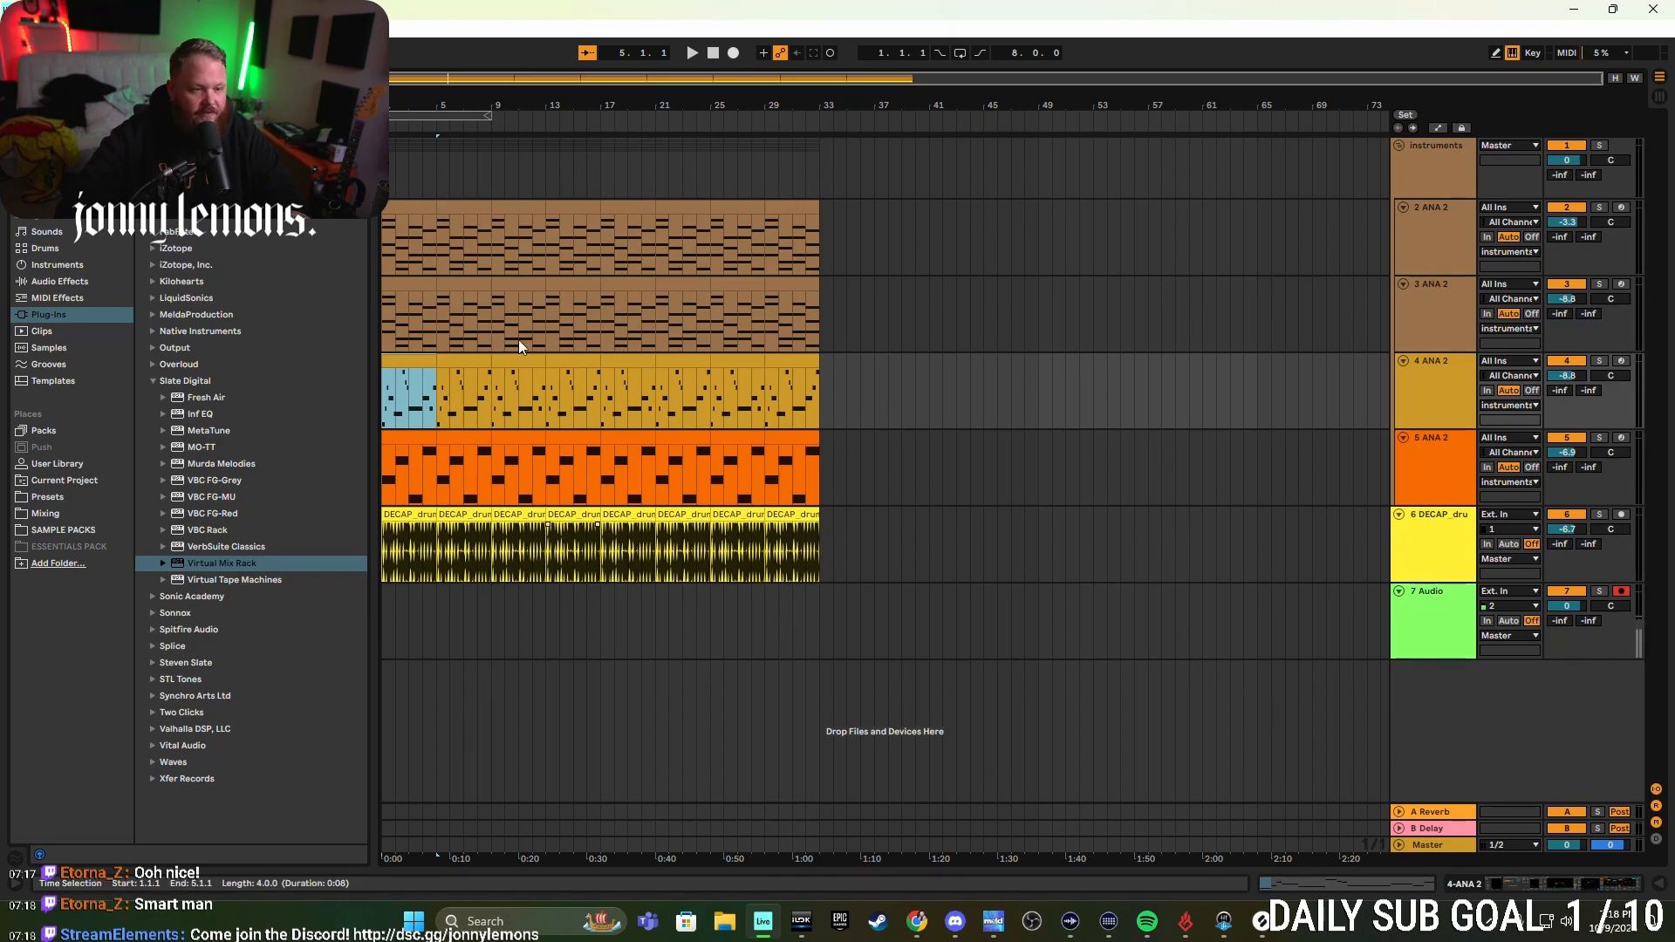
left_click(421, 515)
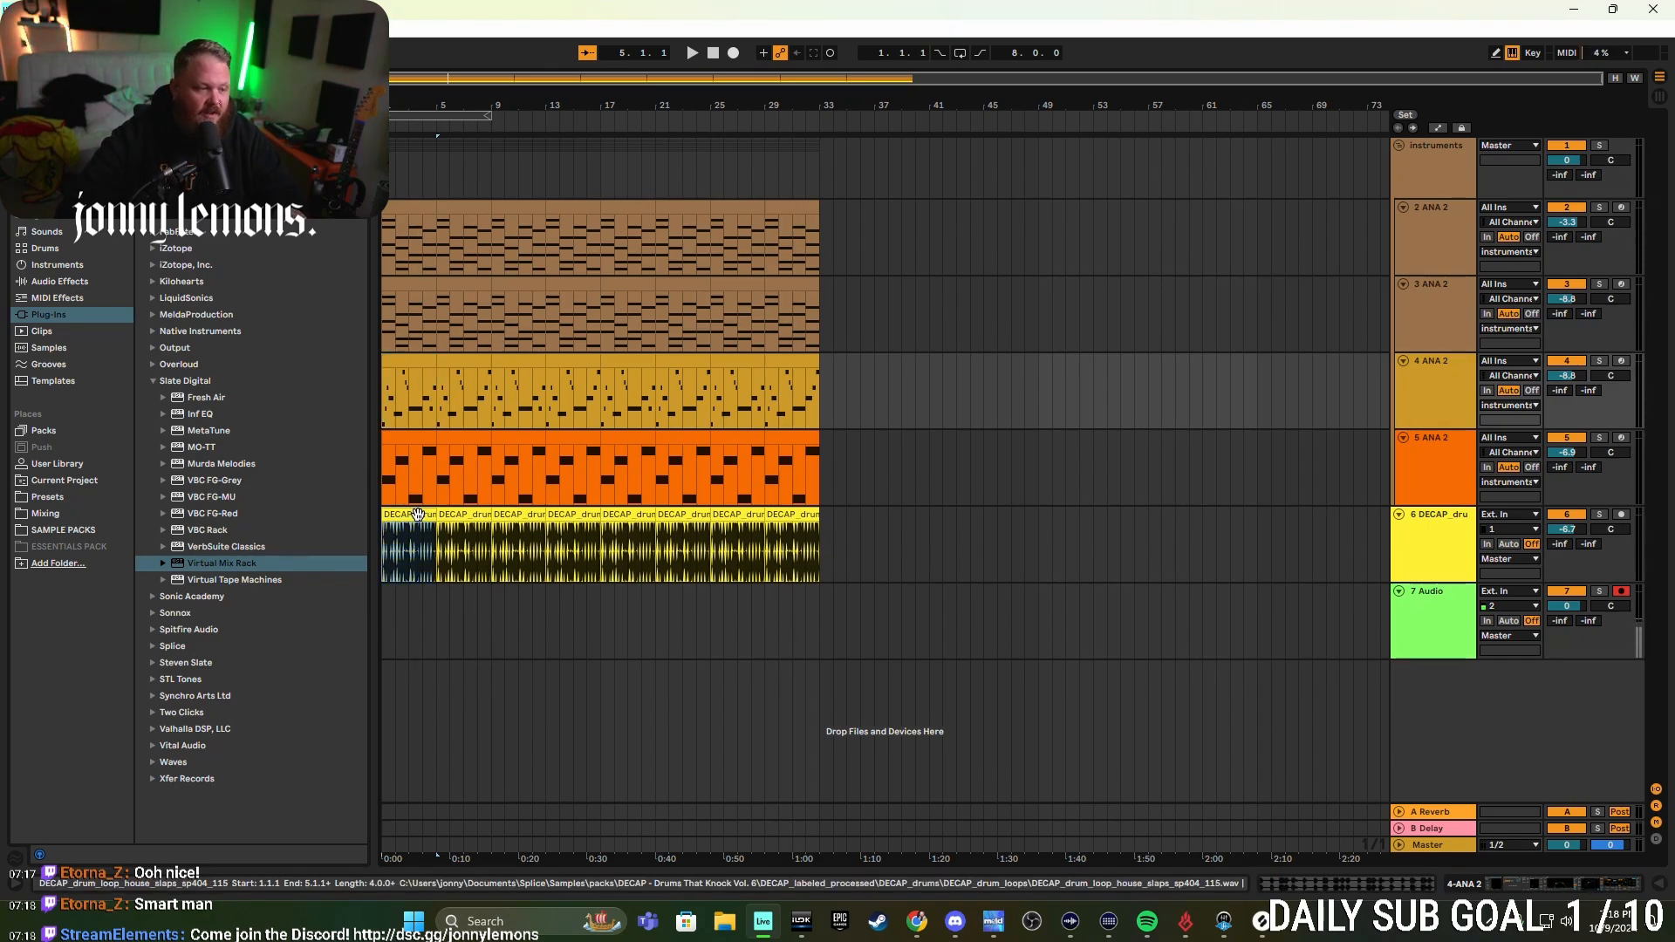
left_click(464, 516, "shift")
left_click(460, 438, "shift")
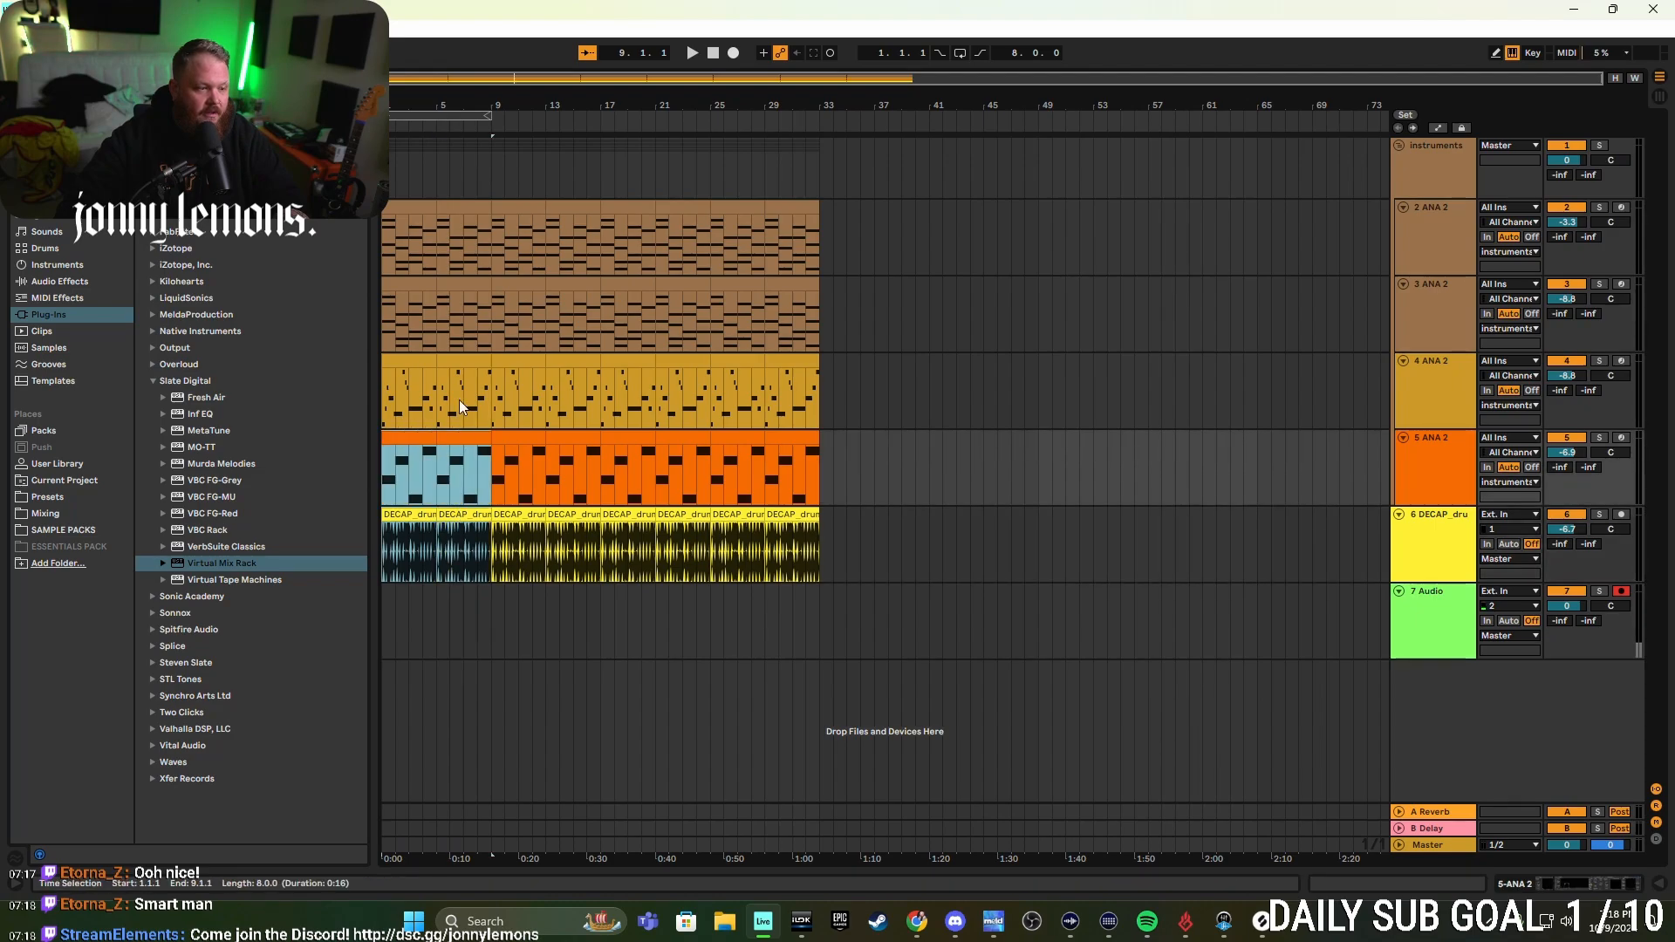
left_click(458, 361, "shift")
left_click(453, 301, "shift")
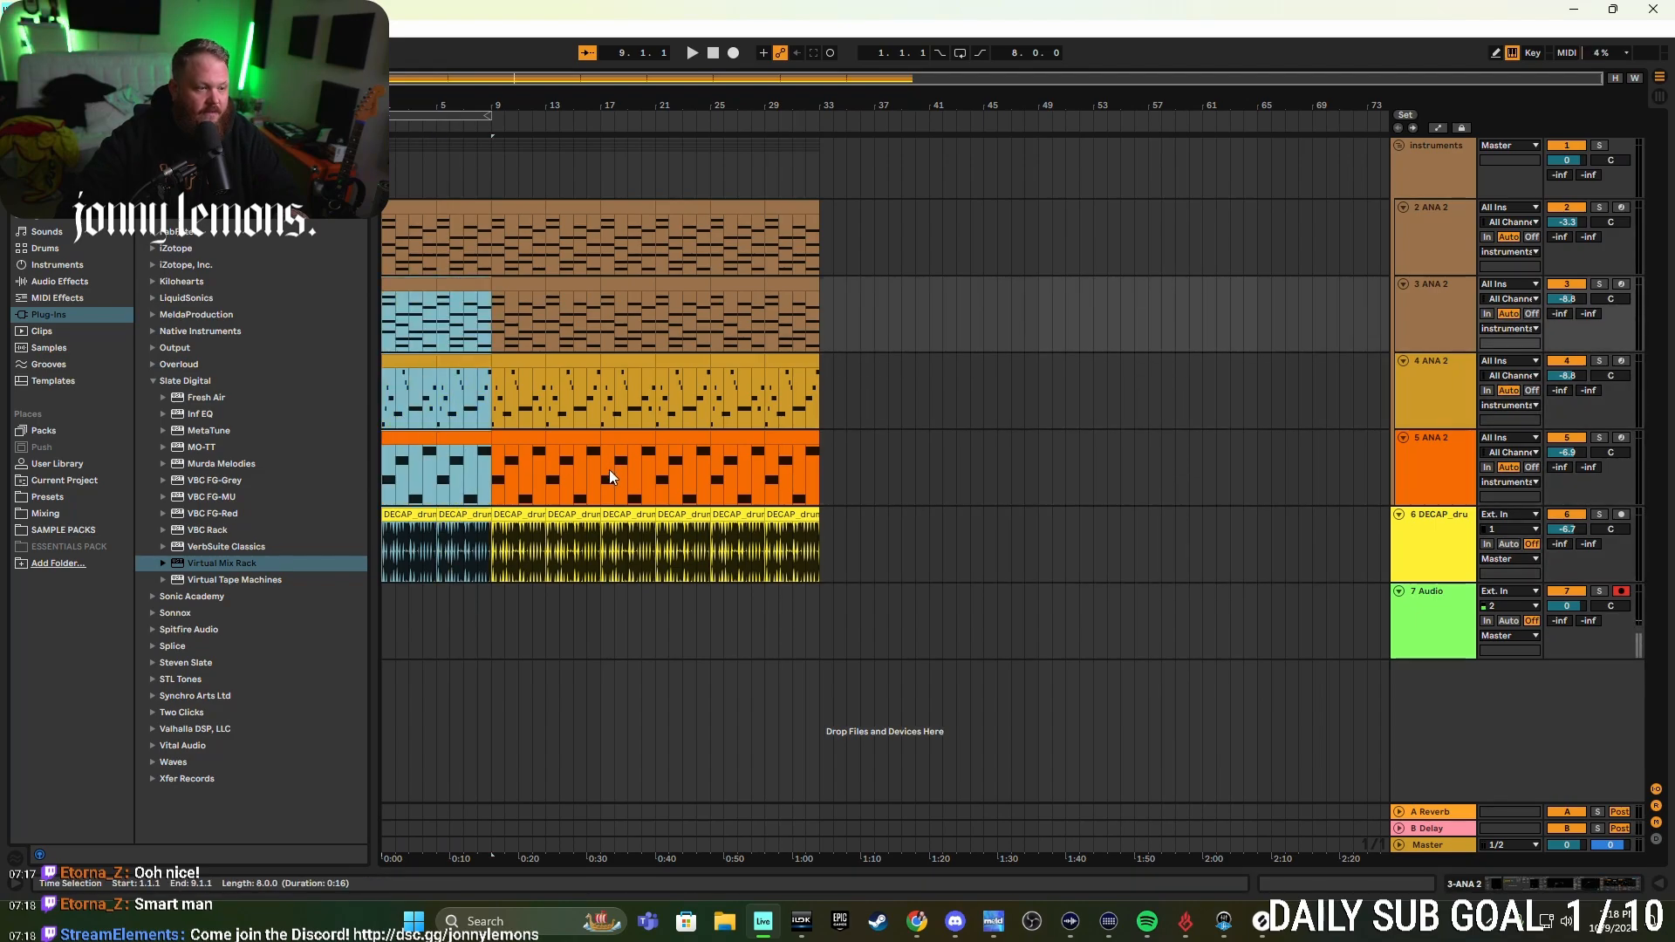
key("Delete")
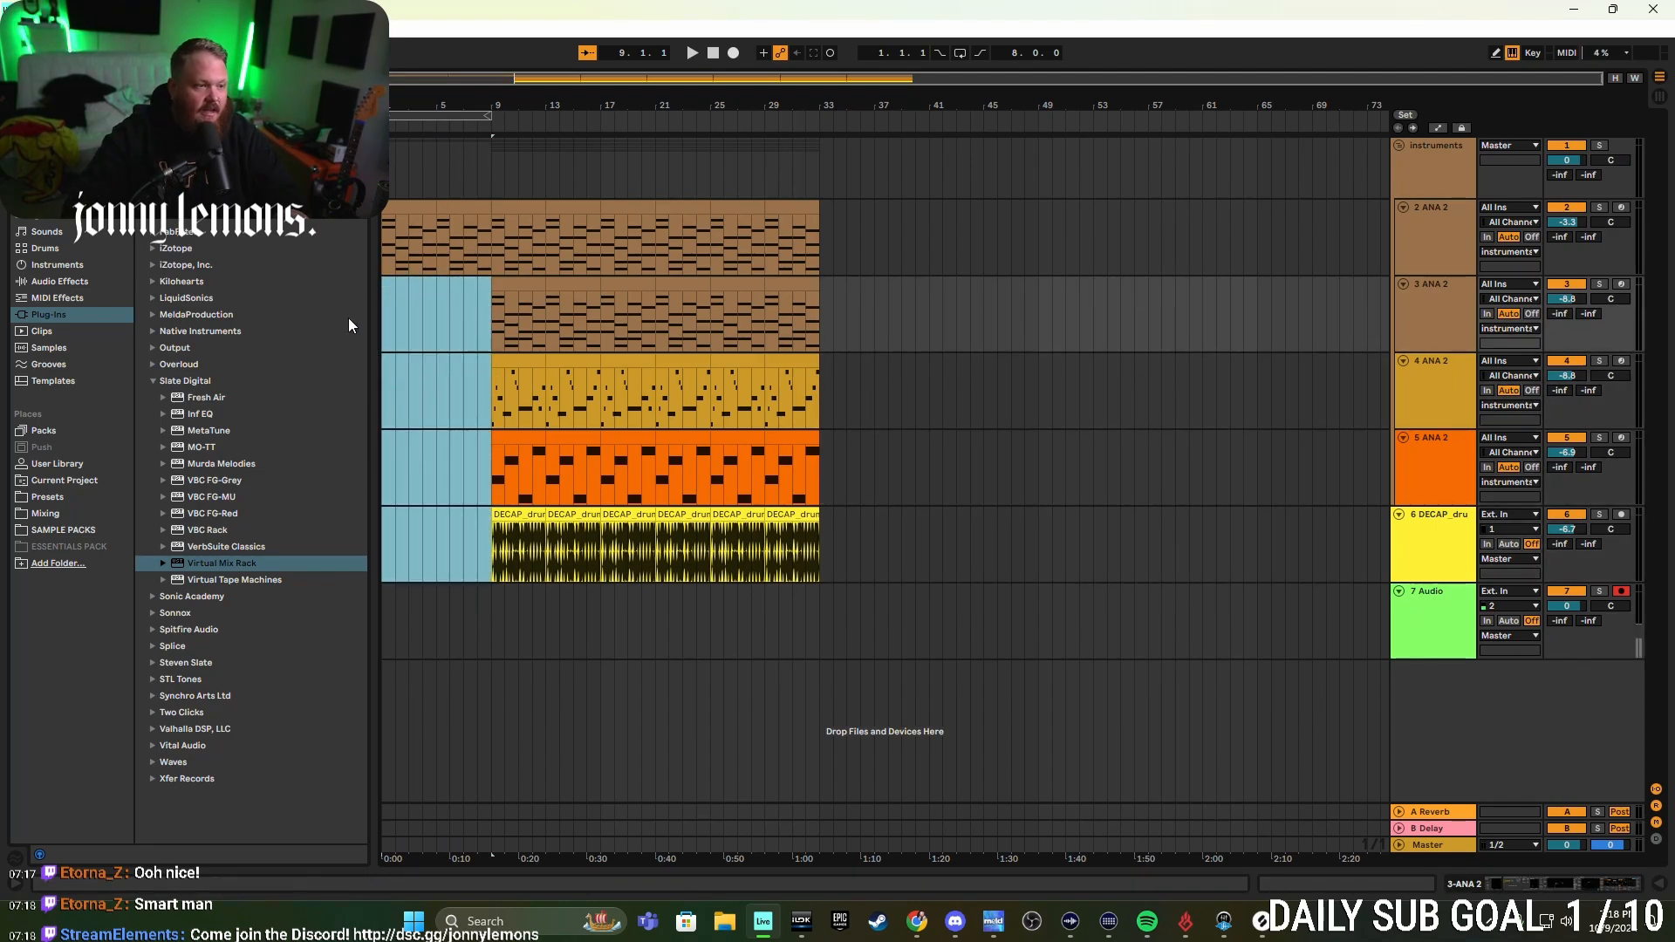
- Play from bar 1 and copy the 3 ANA 2 clip at bar 9 to bar 5 during playback
left_click(382, 316)
key("space")
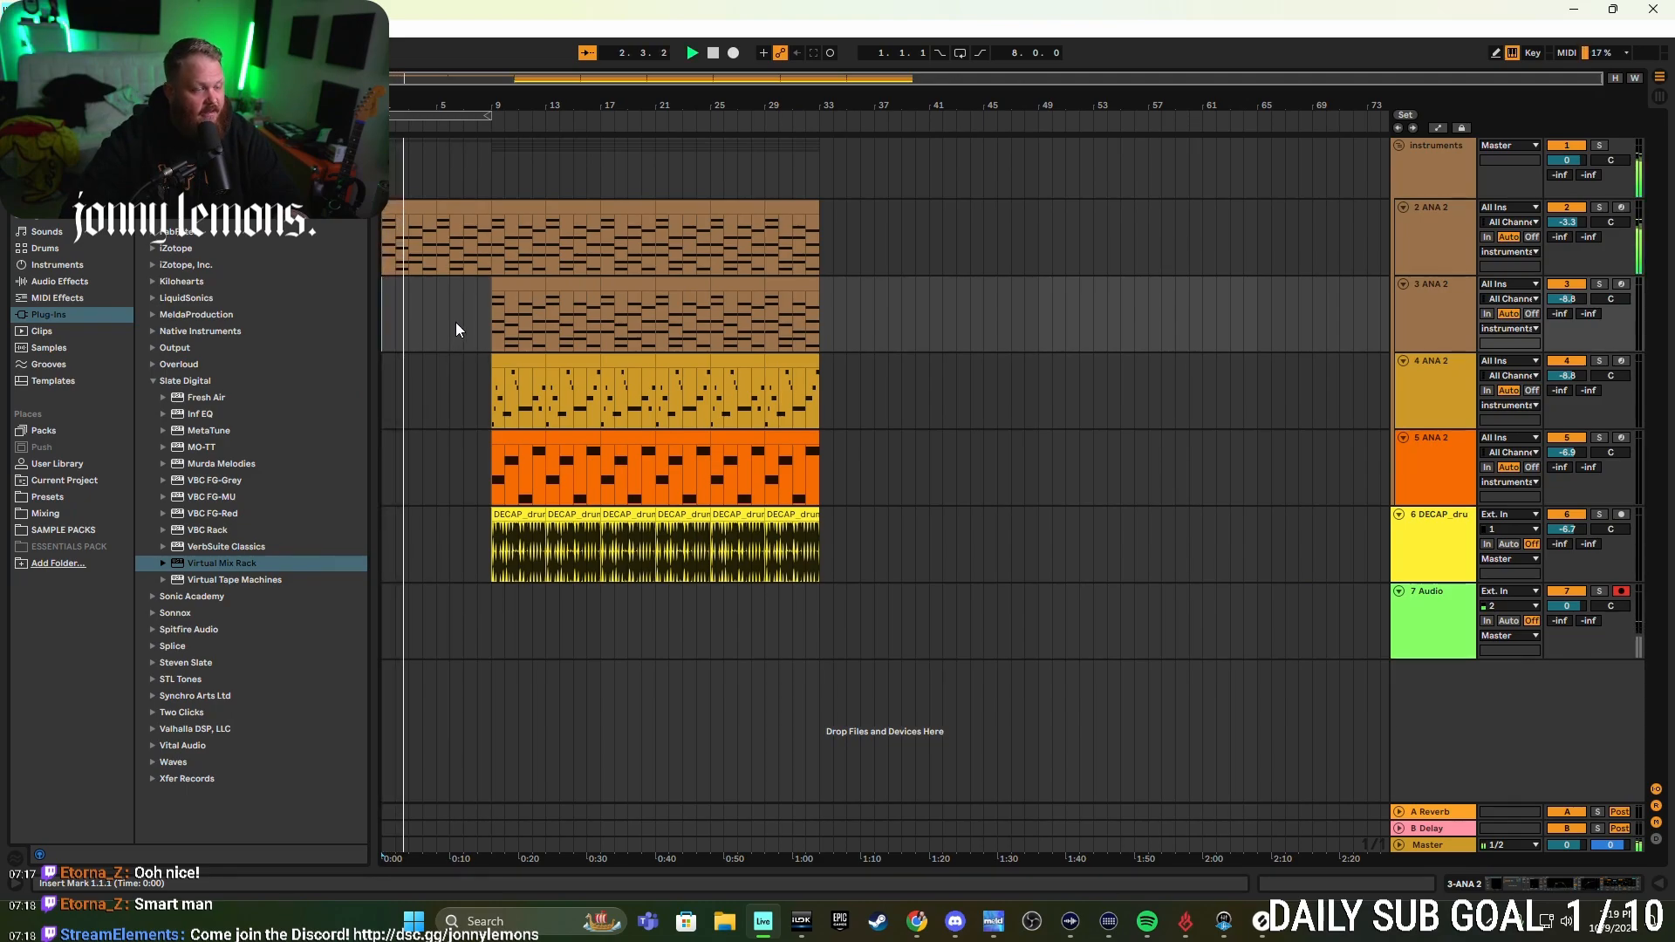
left_click(523, 284)
left_click_drag(522, 284, 473, 288)
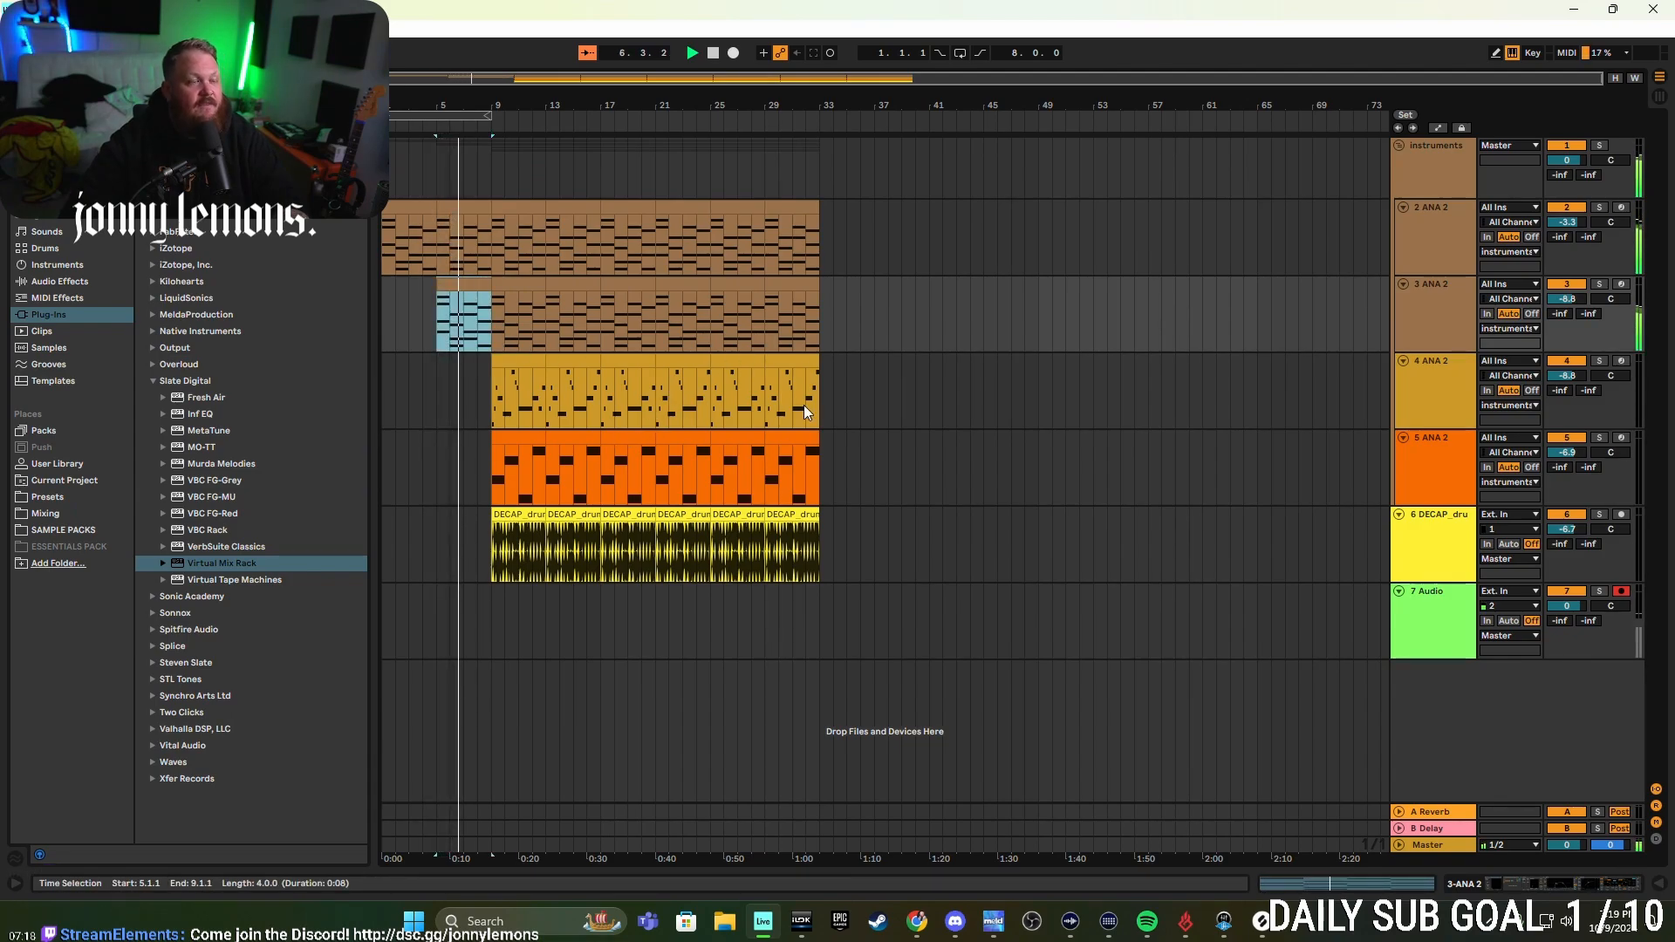
- Delete the 4 ANA 2 clips from bar 9 to bar 17 and play the arrangement from bar 1
left_click(525, 360)
left_click(569, 360, "shift")
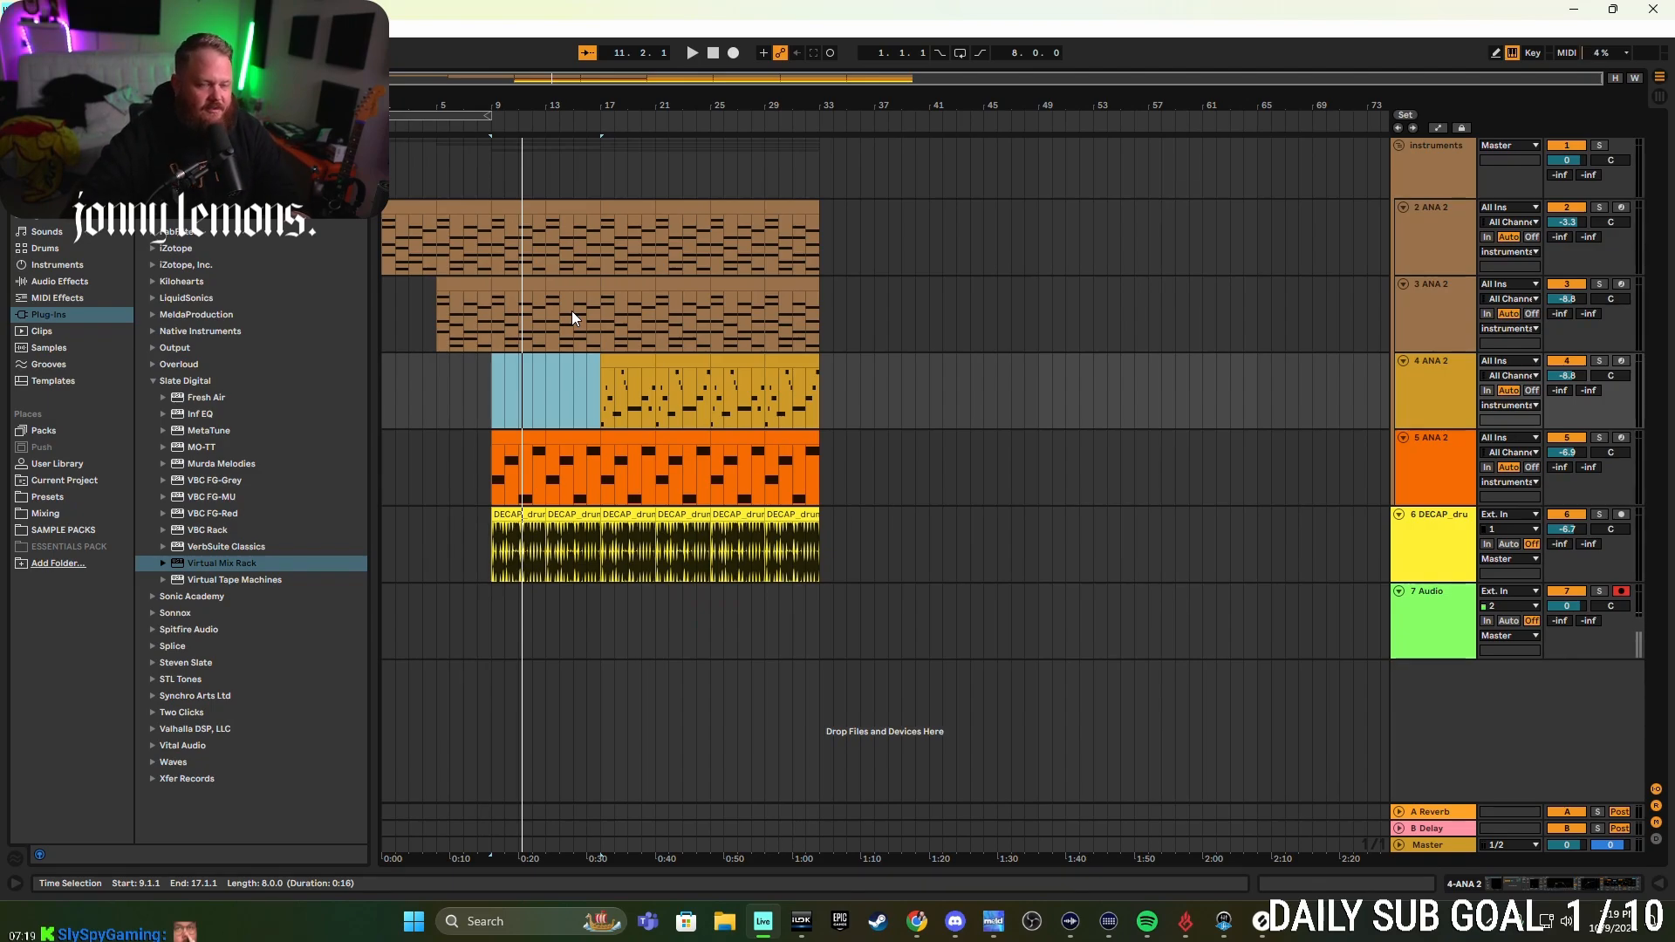
left_click(384, 242)
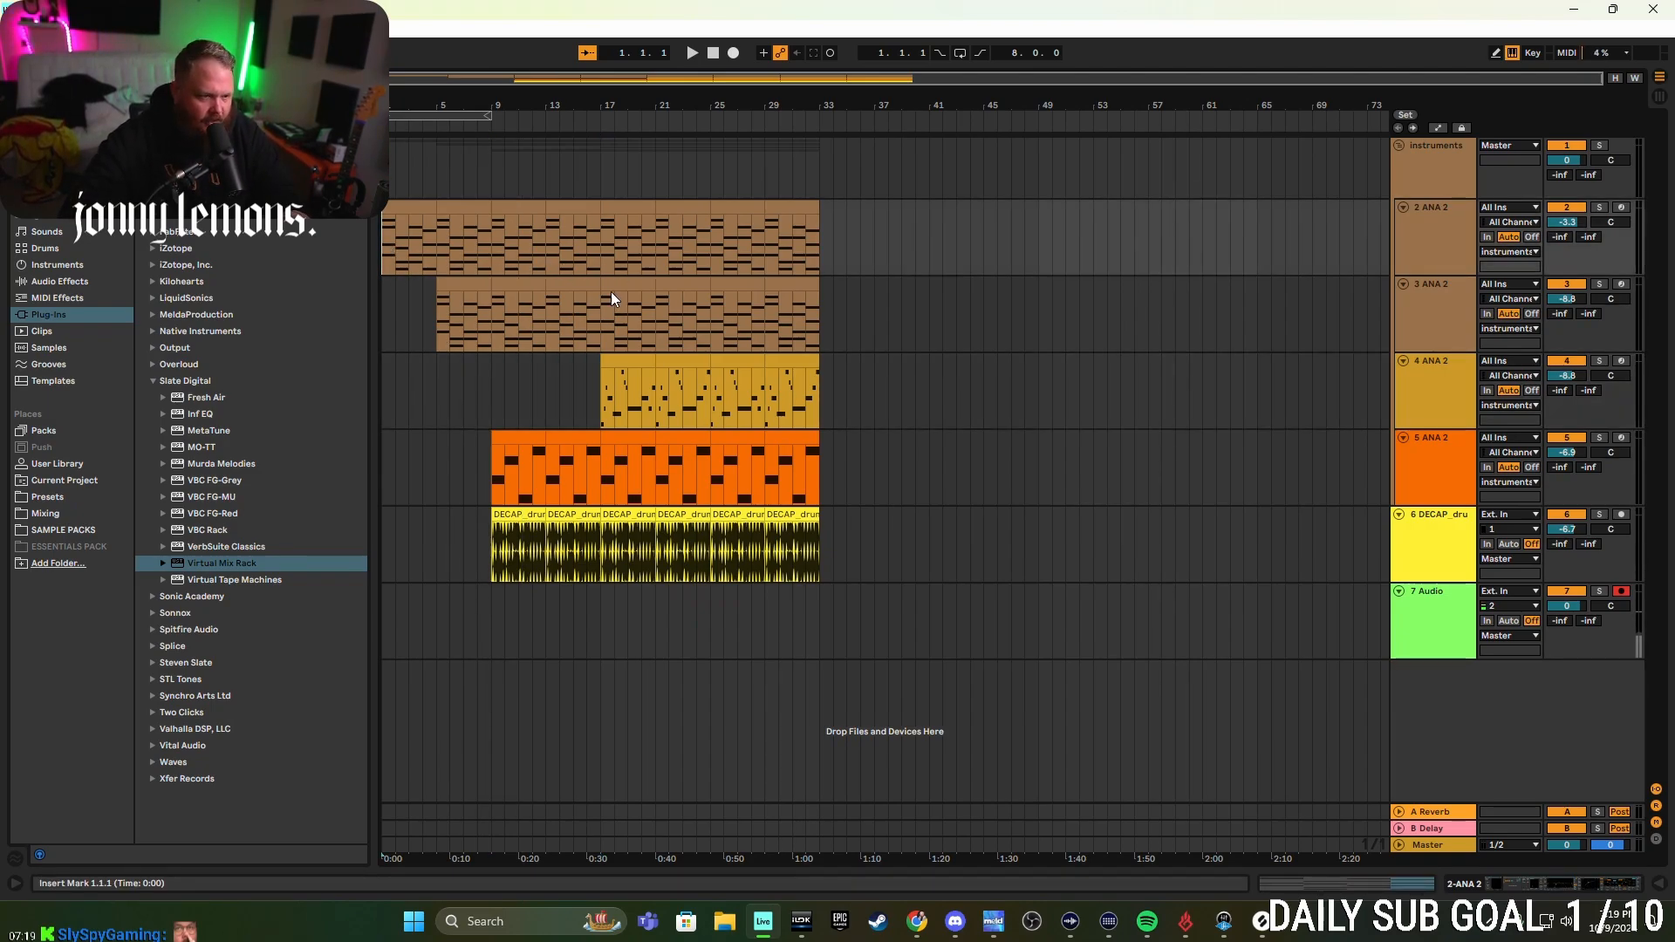
key("space")
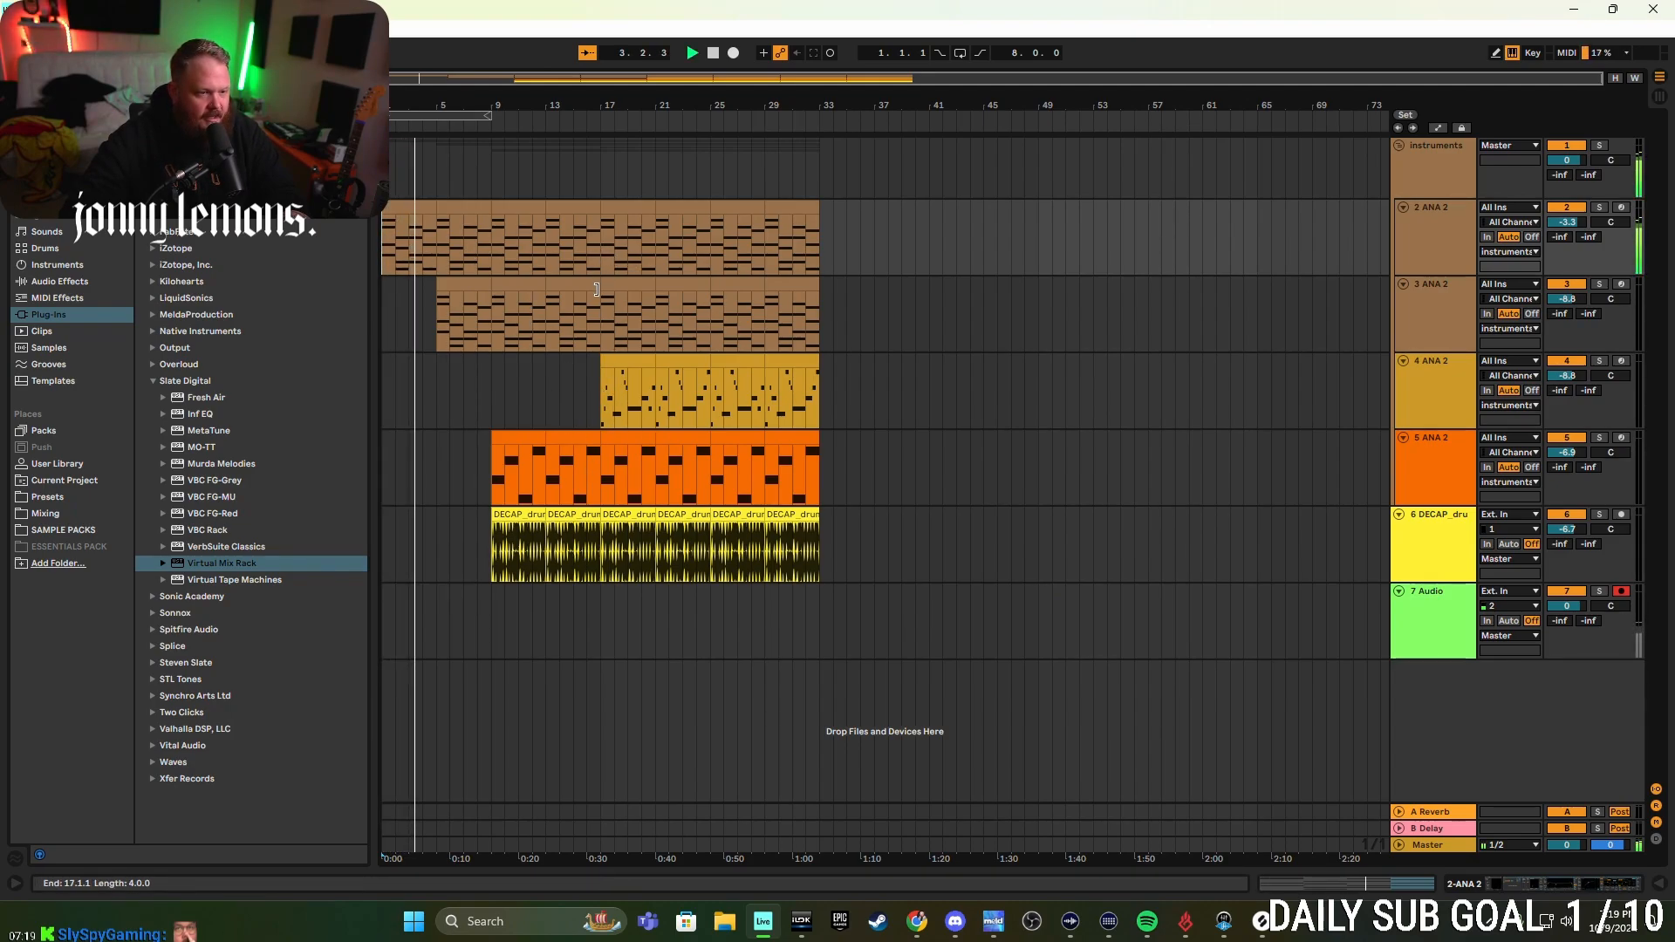
- Delete bars 17 to 25 from the 3 ANA 2 through drum loop tracks and duplicate bars 25 to 33 of all clip tracks
left_click_drag(600, 302, 698, 516)
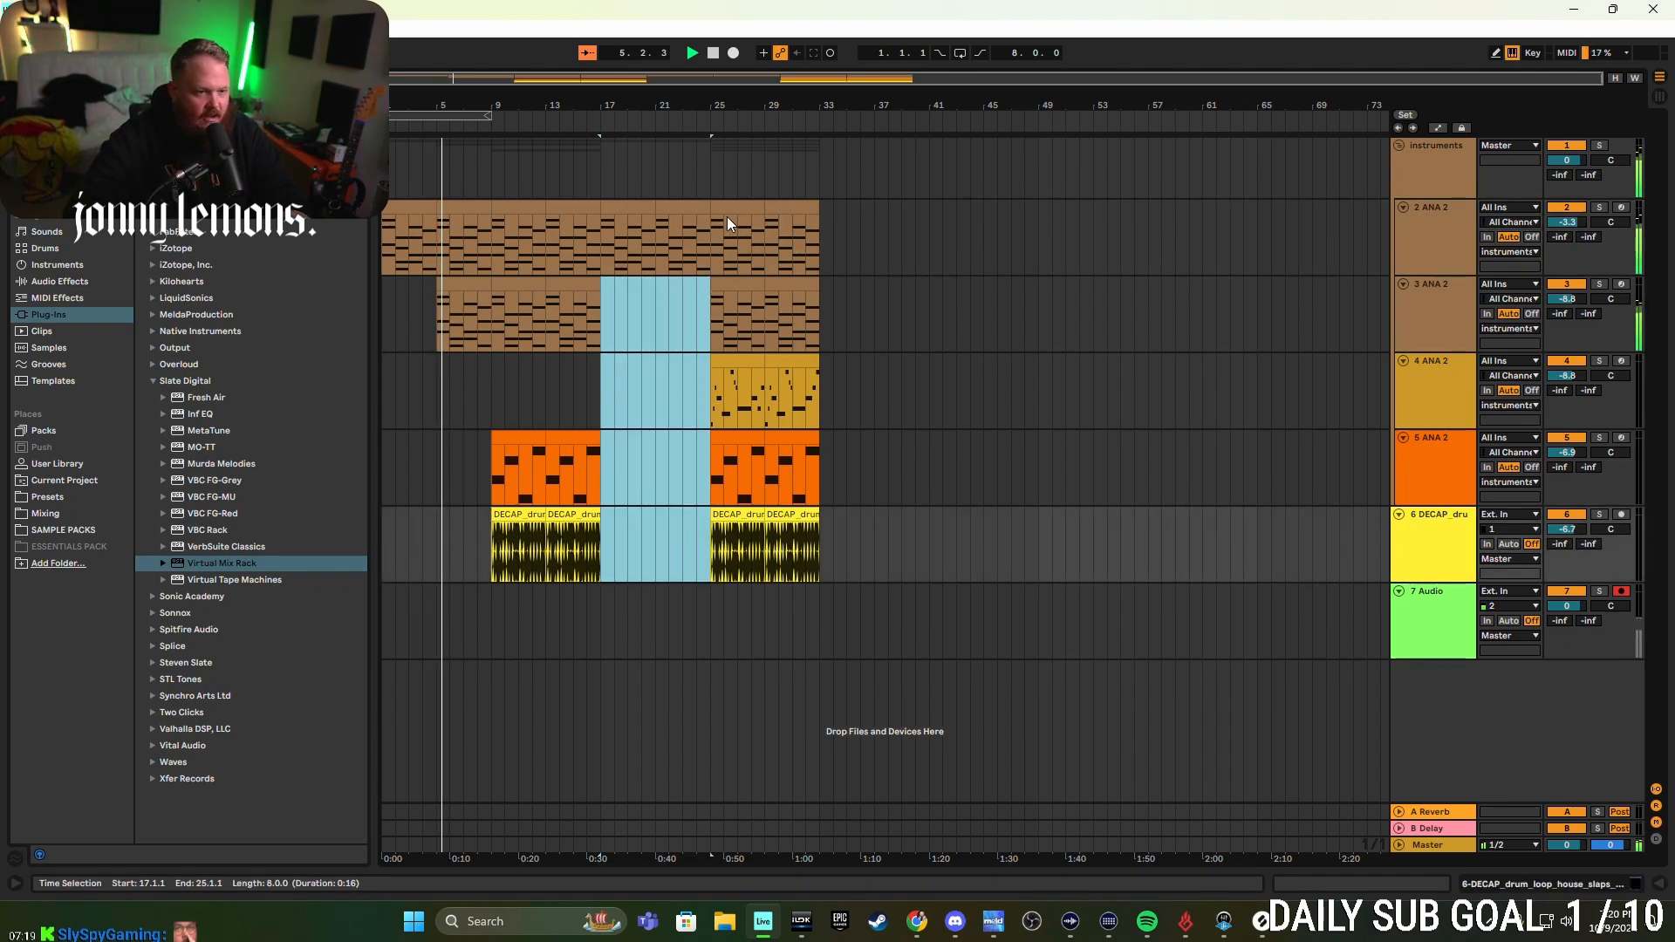
left_click_drag(712, 232, 819, 527)
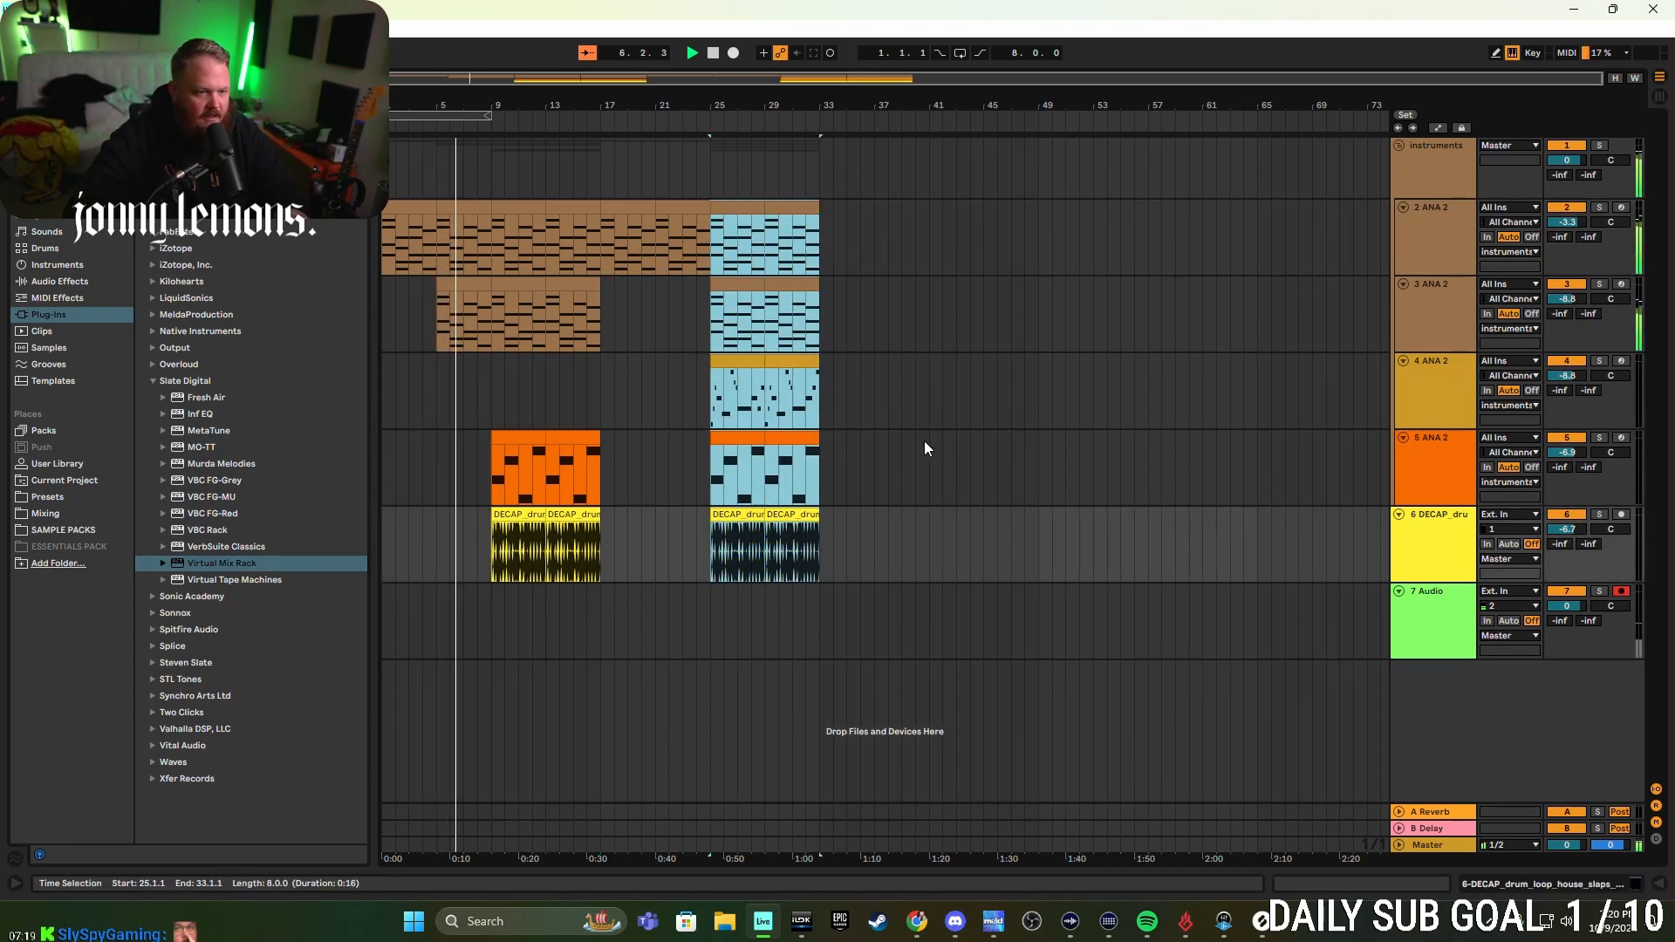
key("ctrl+d")
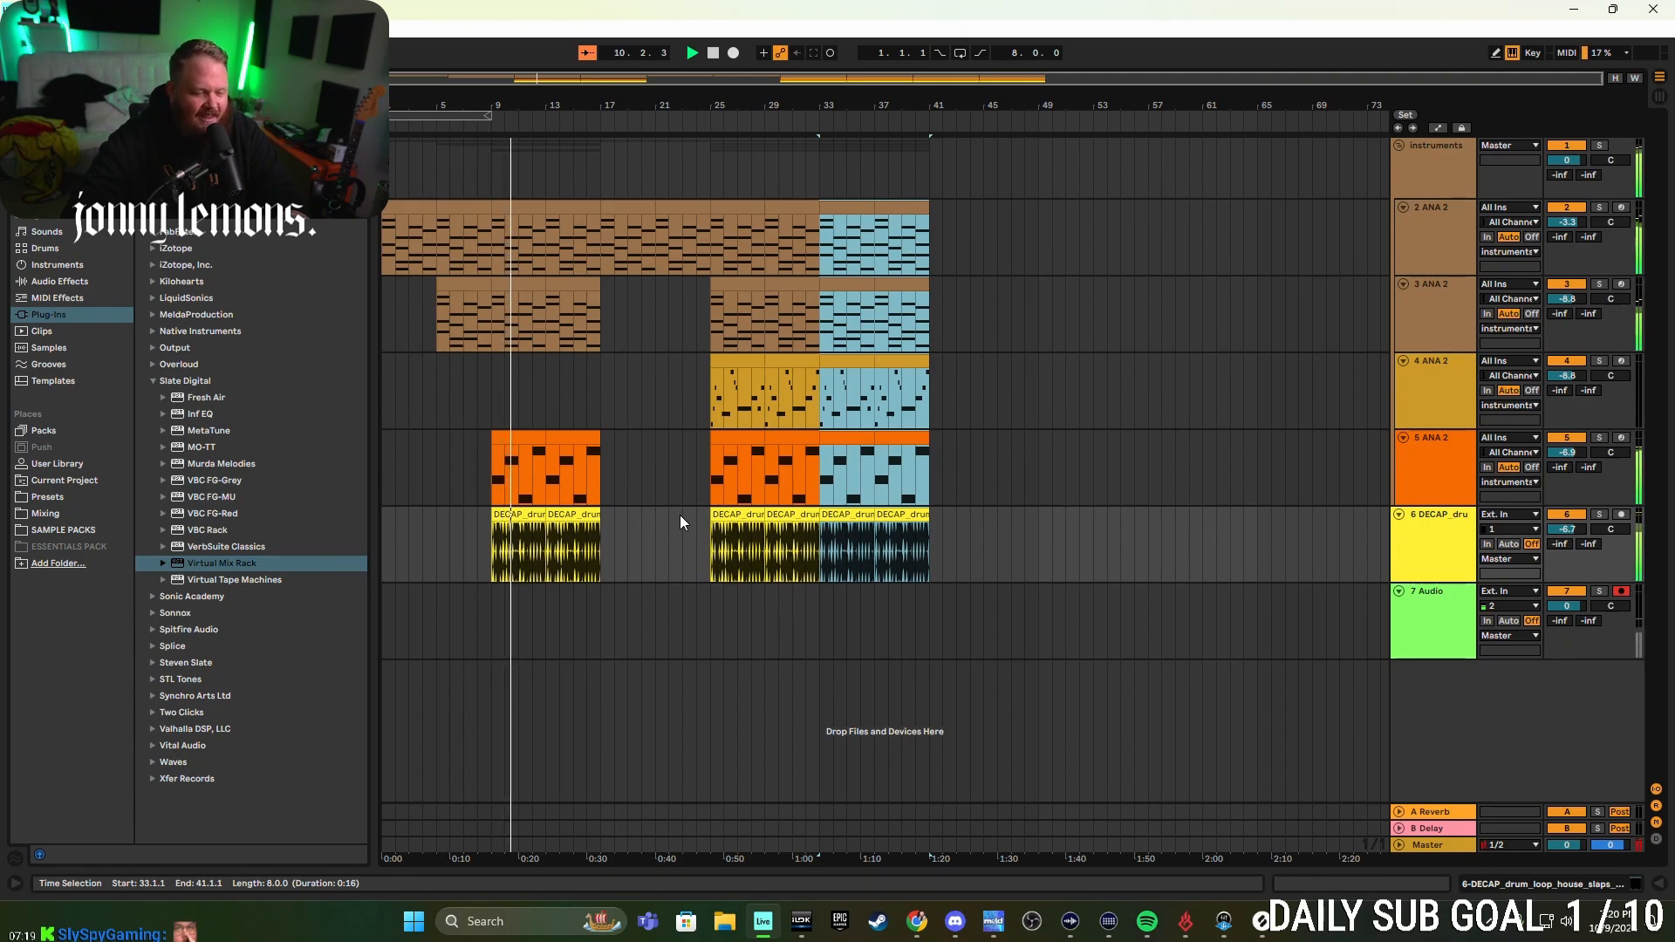
- Play the arrangement from bar 17 and again from bar 25 to check the drop and re-entry
left_click(603, 400)
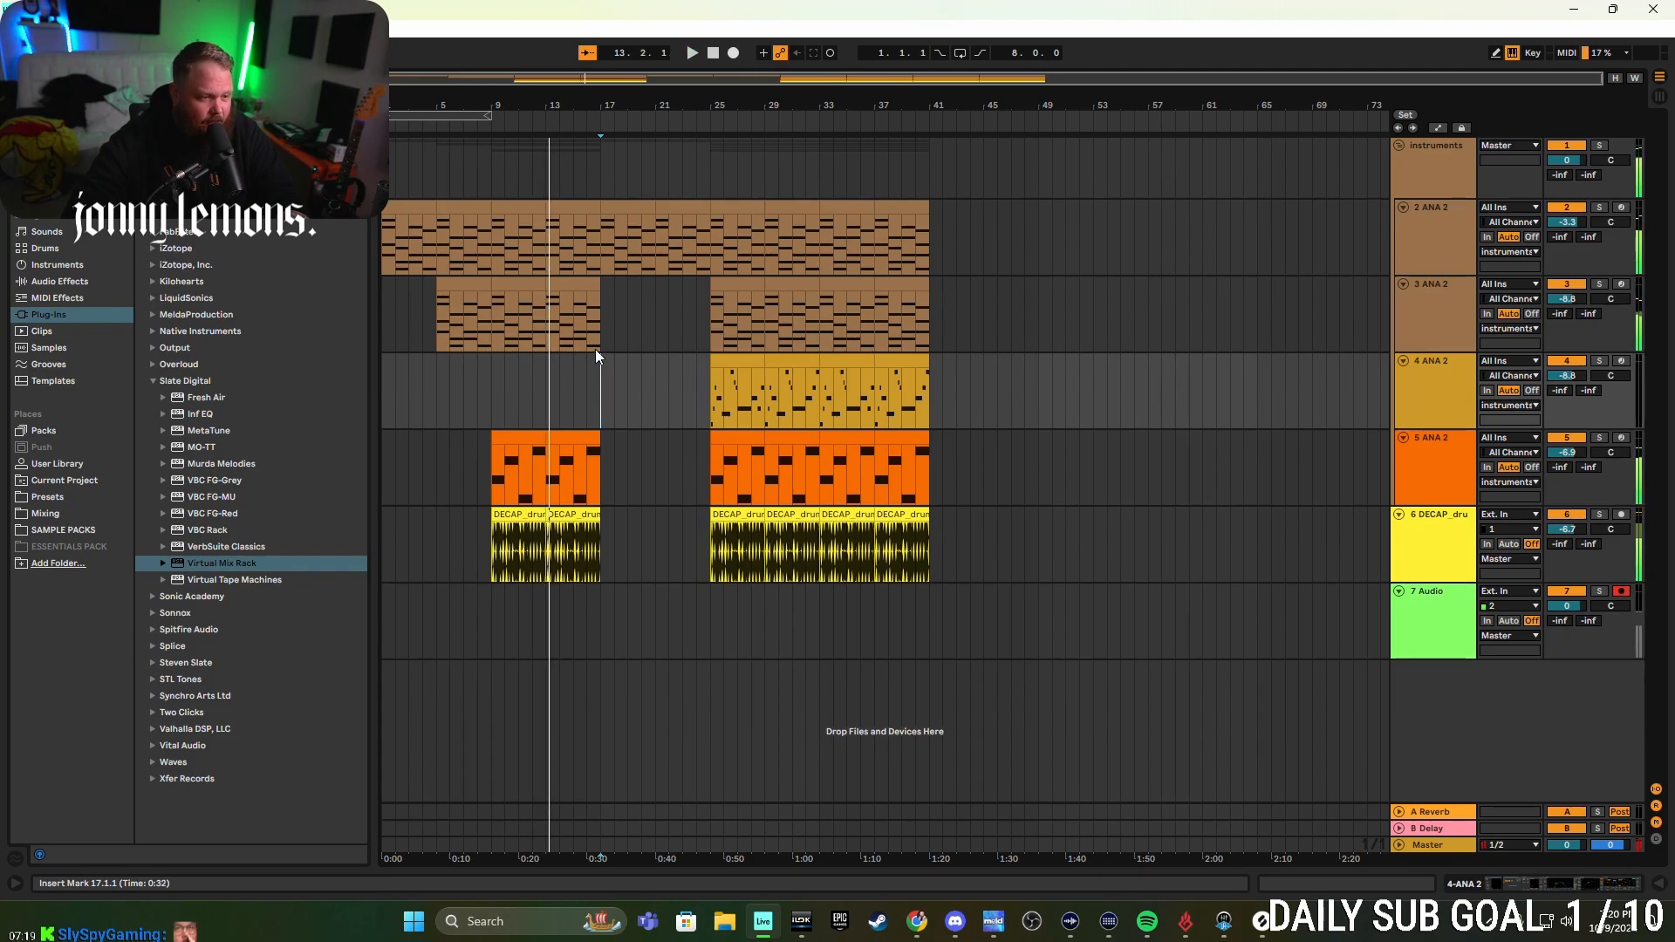
key("space")
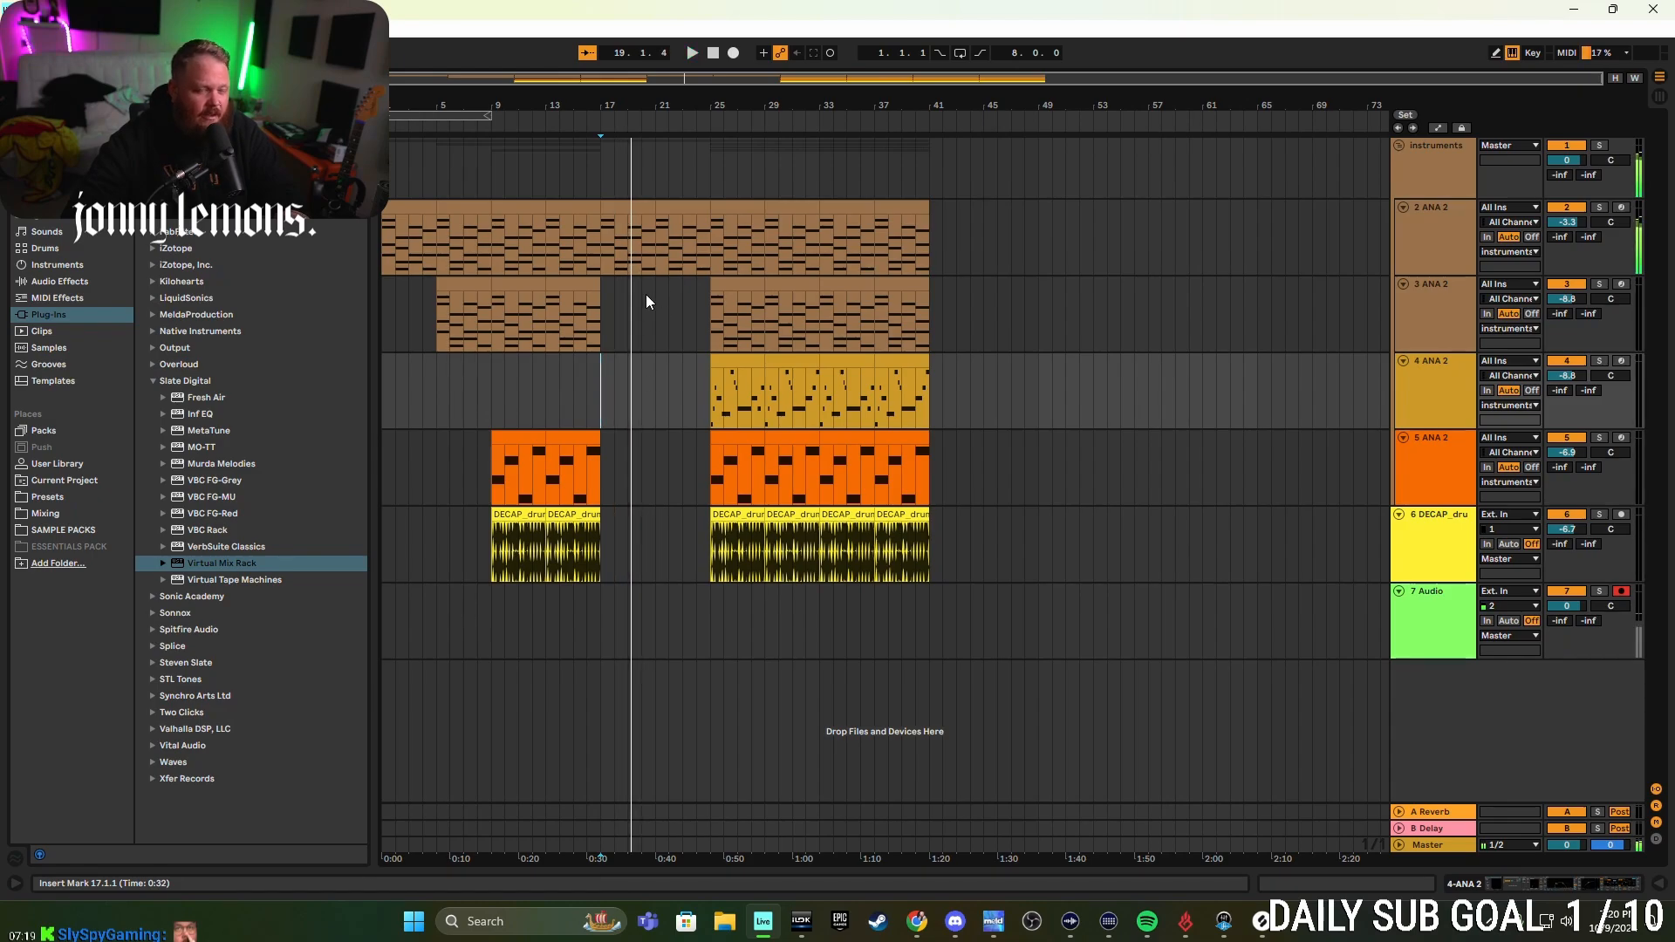
left_click(711, 248)
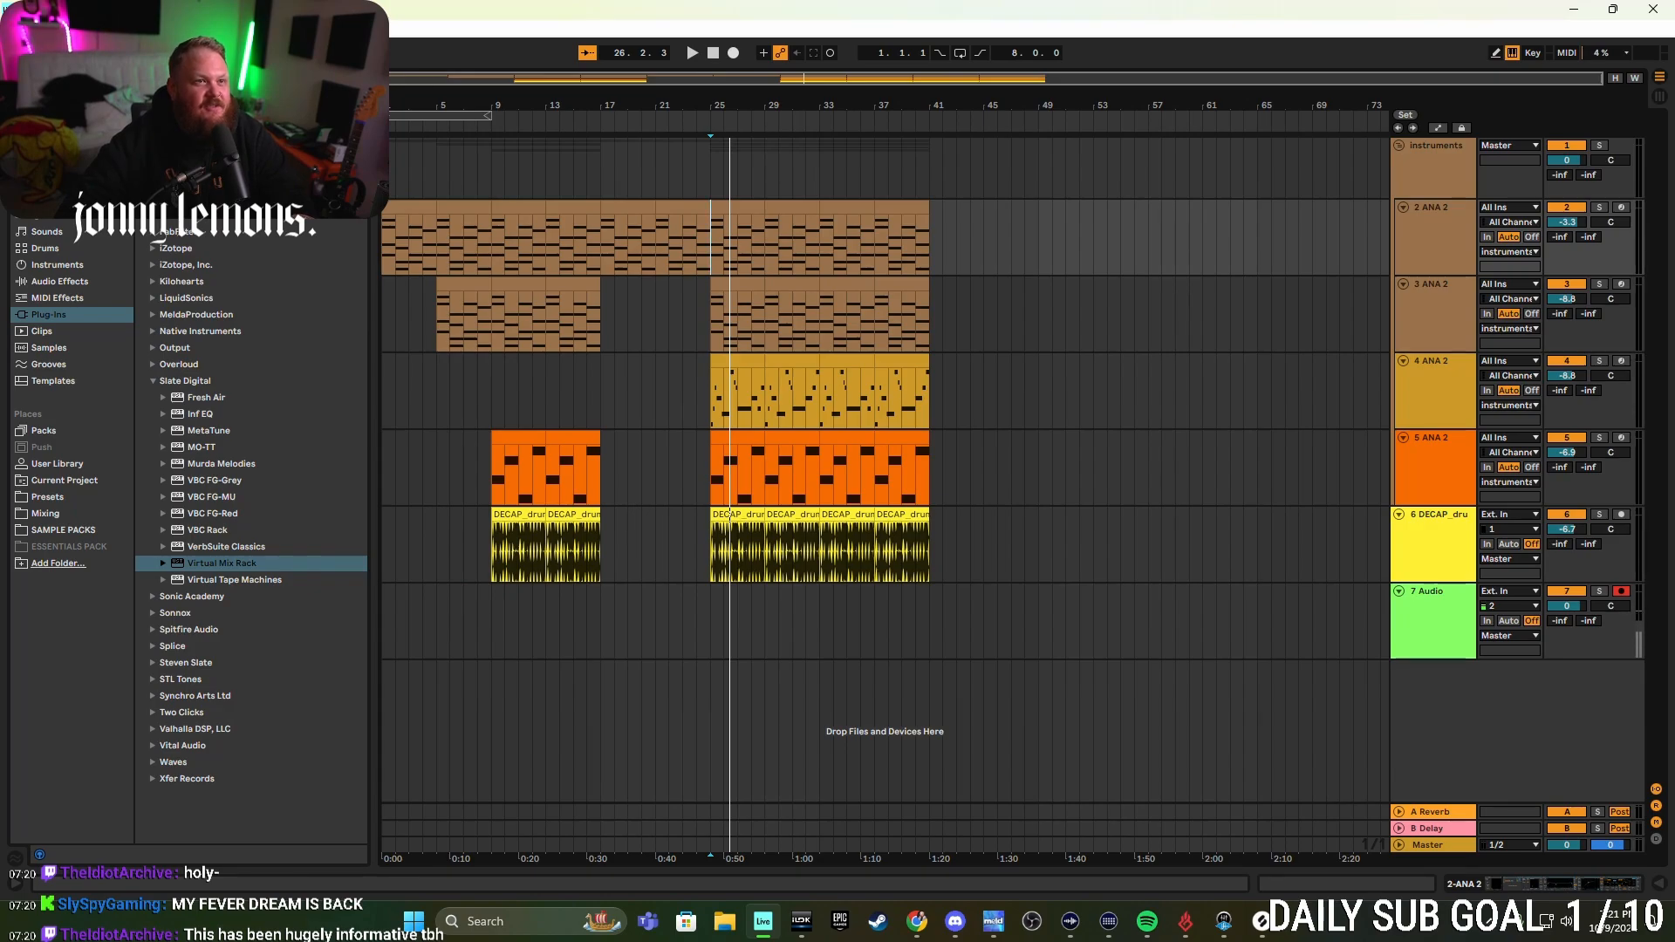
key("alt+Tab")
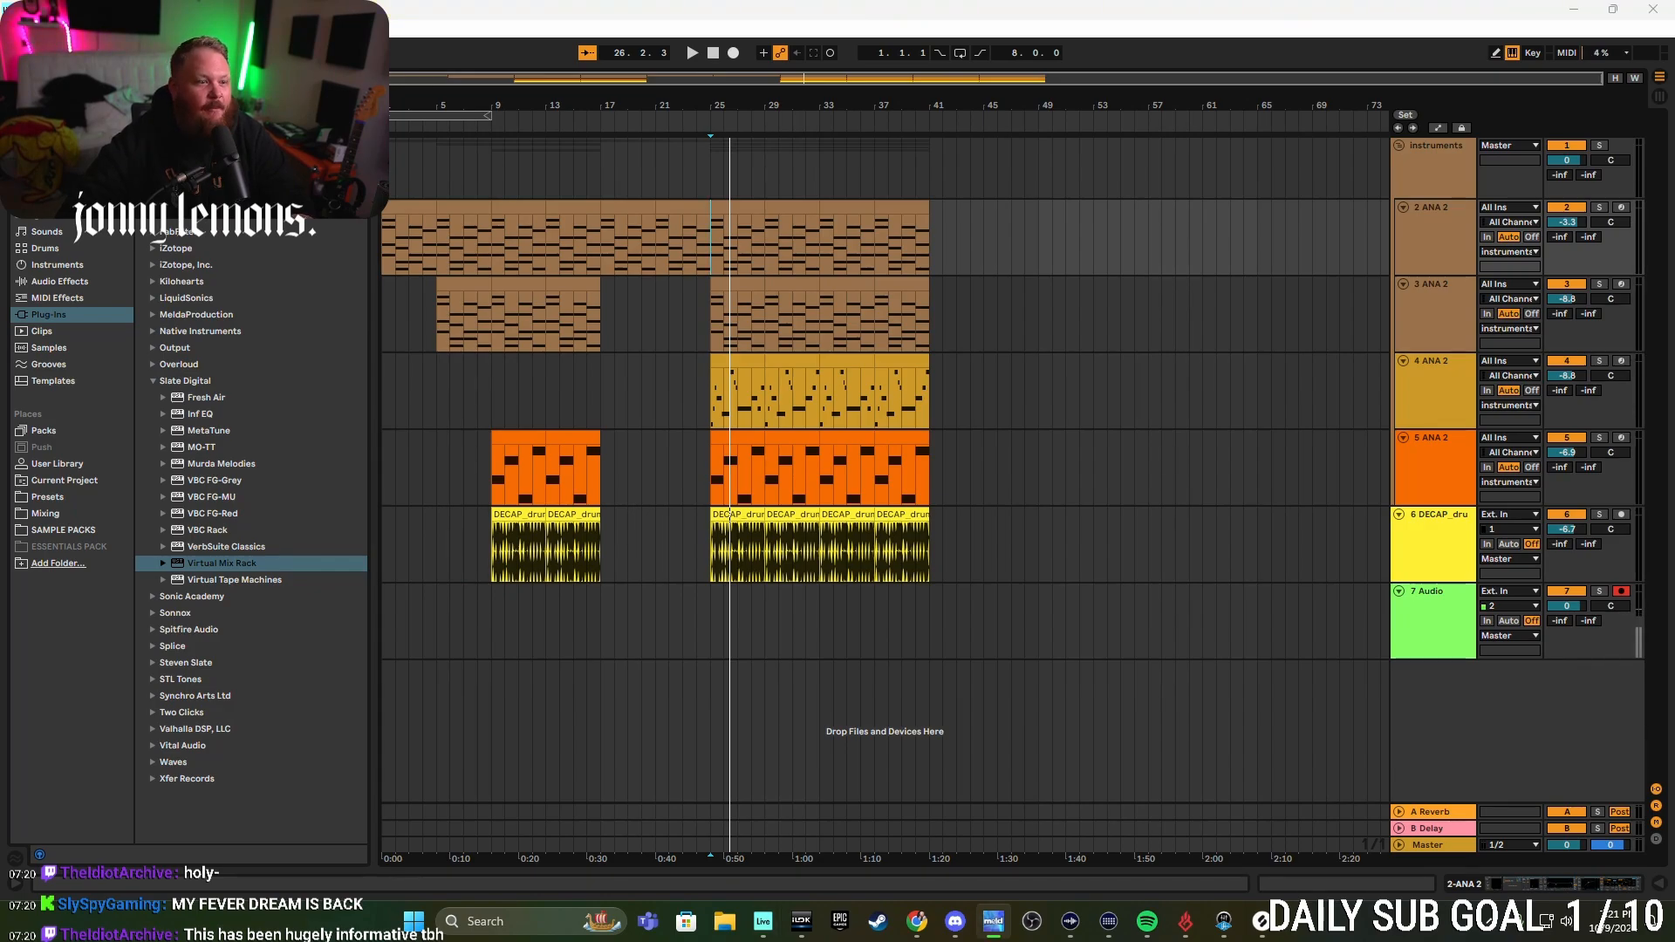
mouse_move(919, 925)
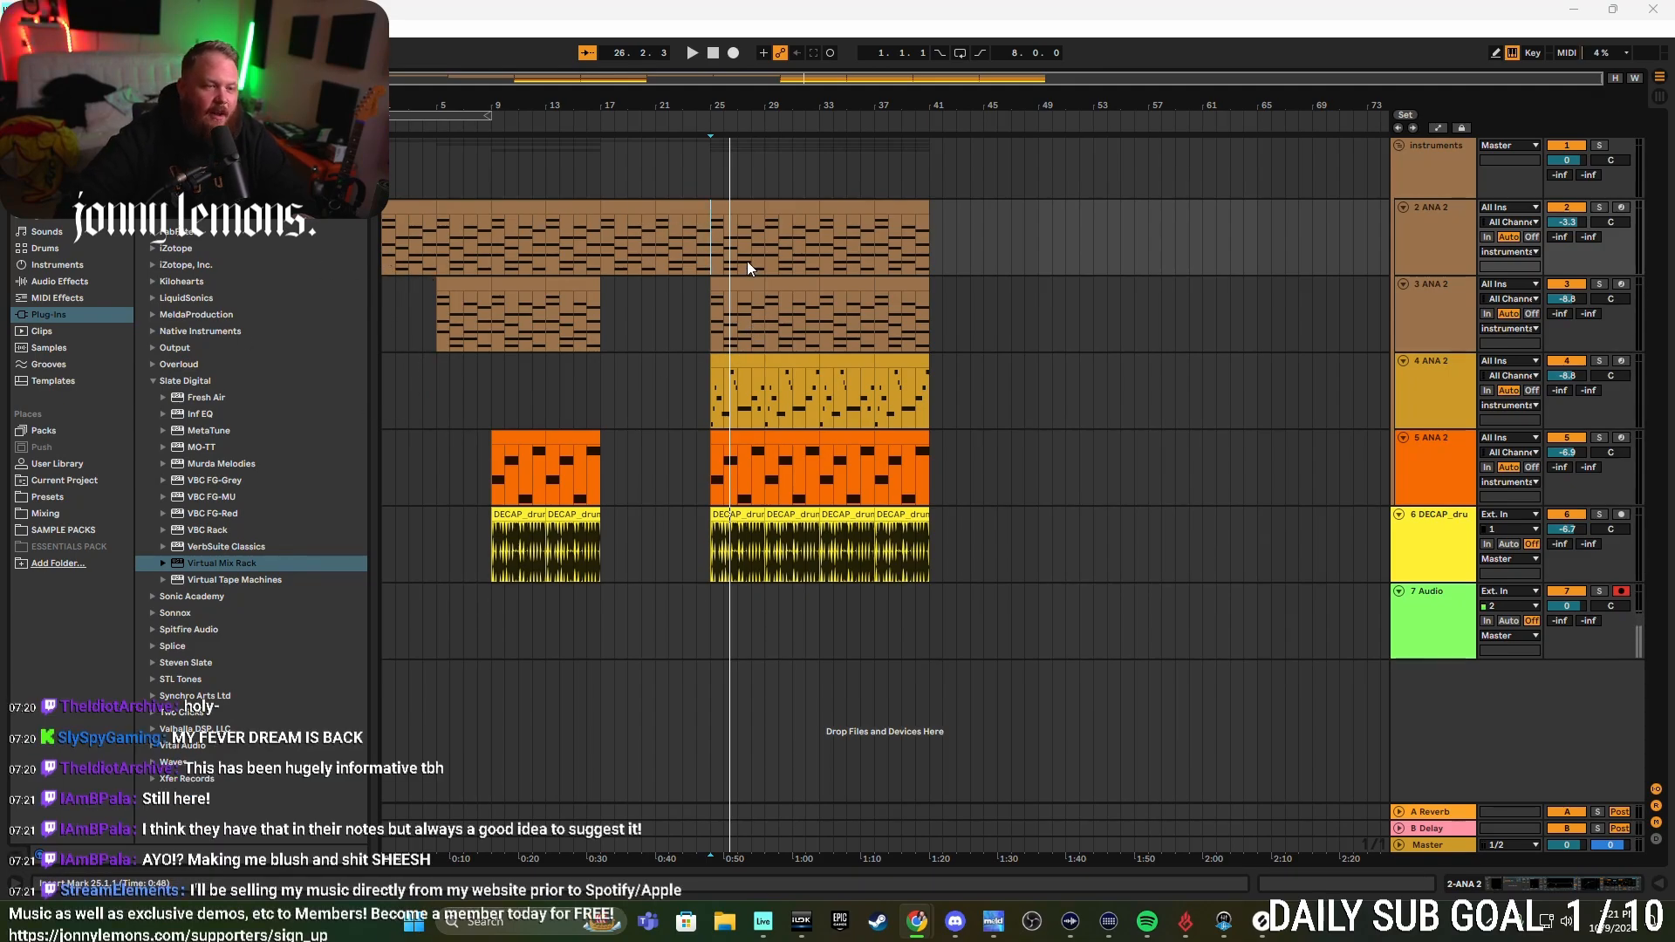
left_click(714, 262)
key("space")
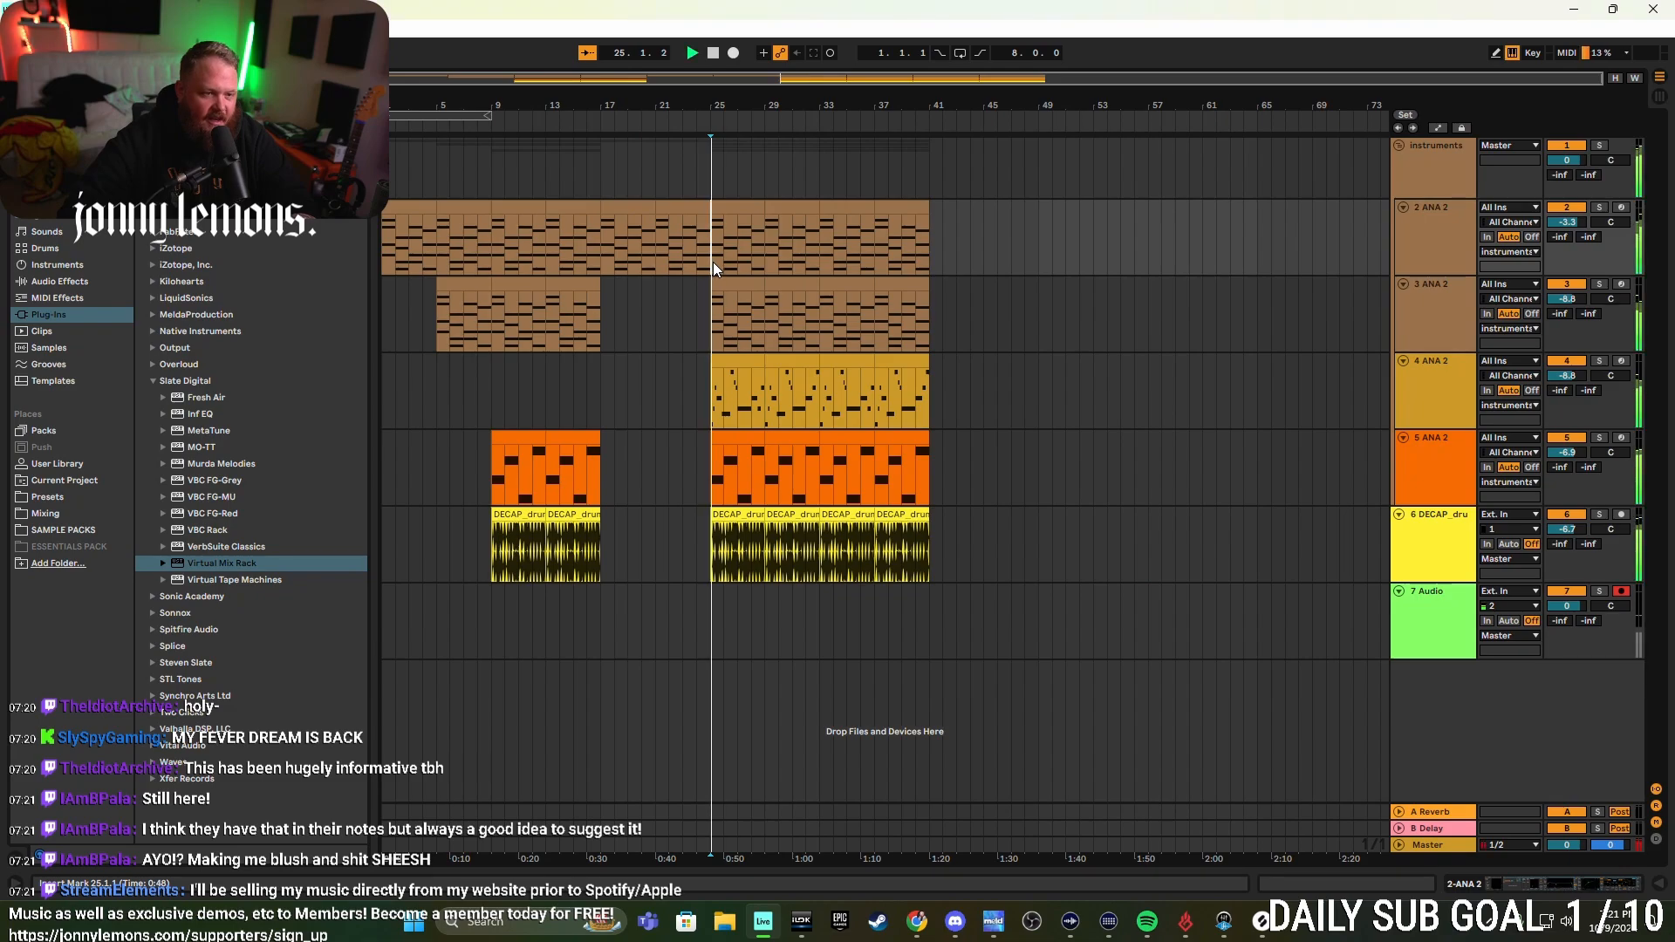
- Stop playback and delete the duplicated clips from bar 33 to bar 41 on all tracks
left_click(819, 253)
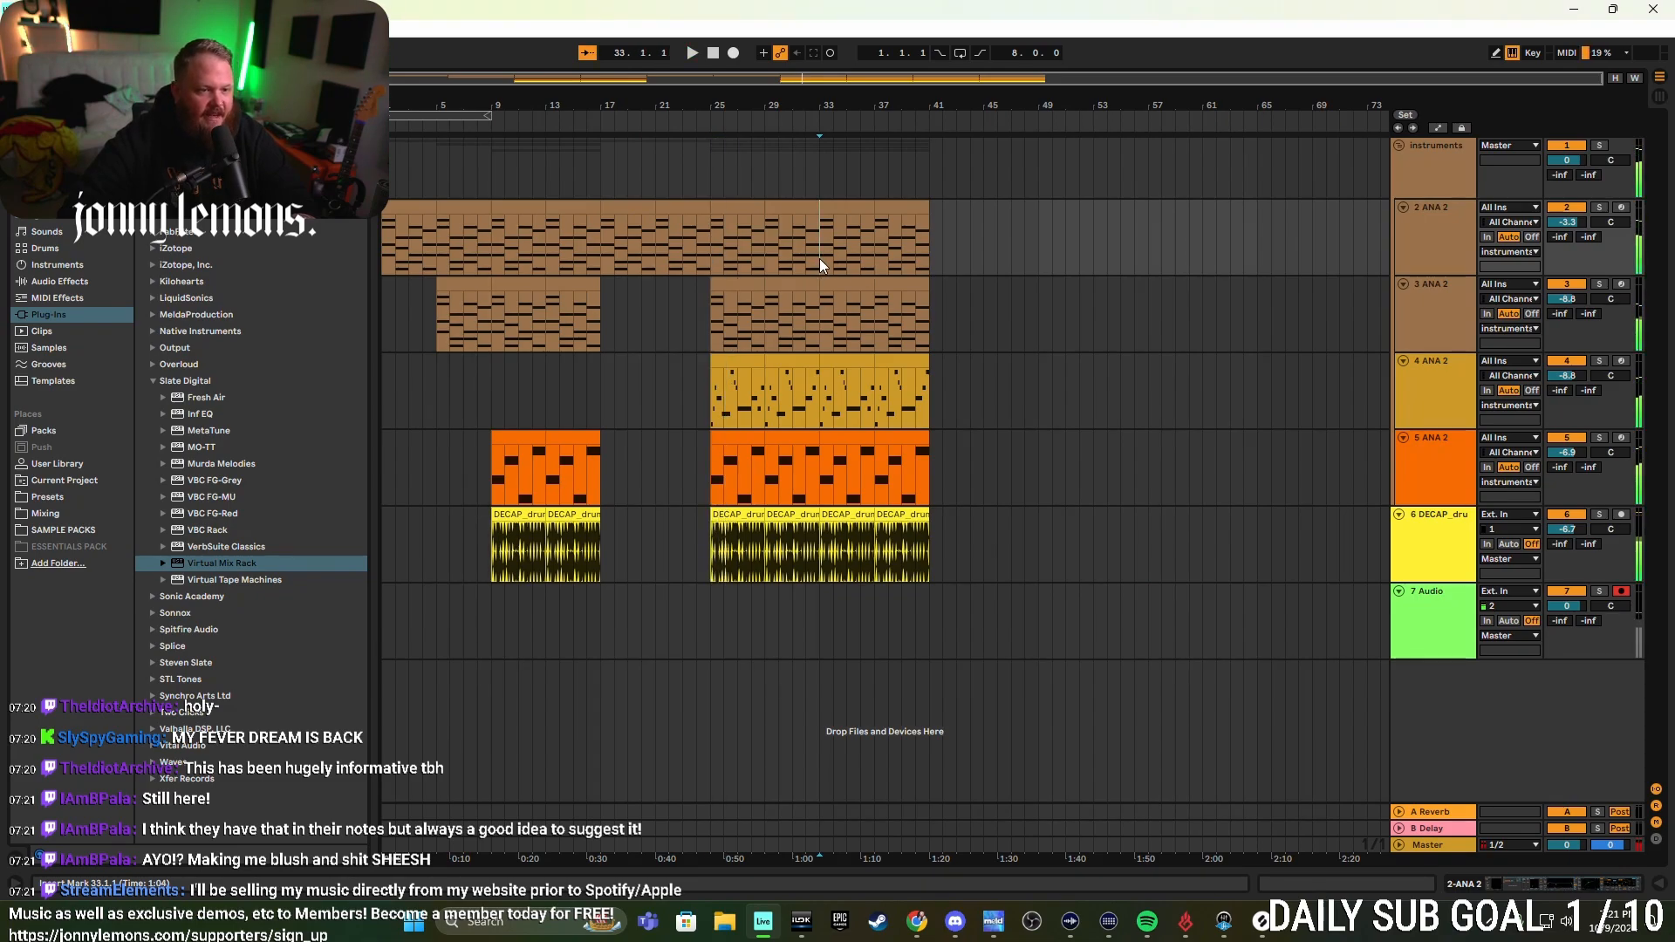
left_click_drag(819, 258, 933, 521)
key("Delete")
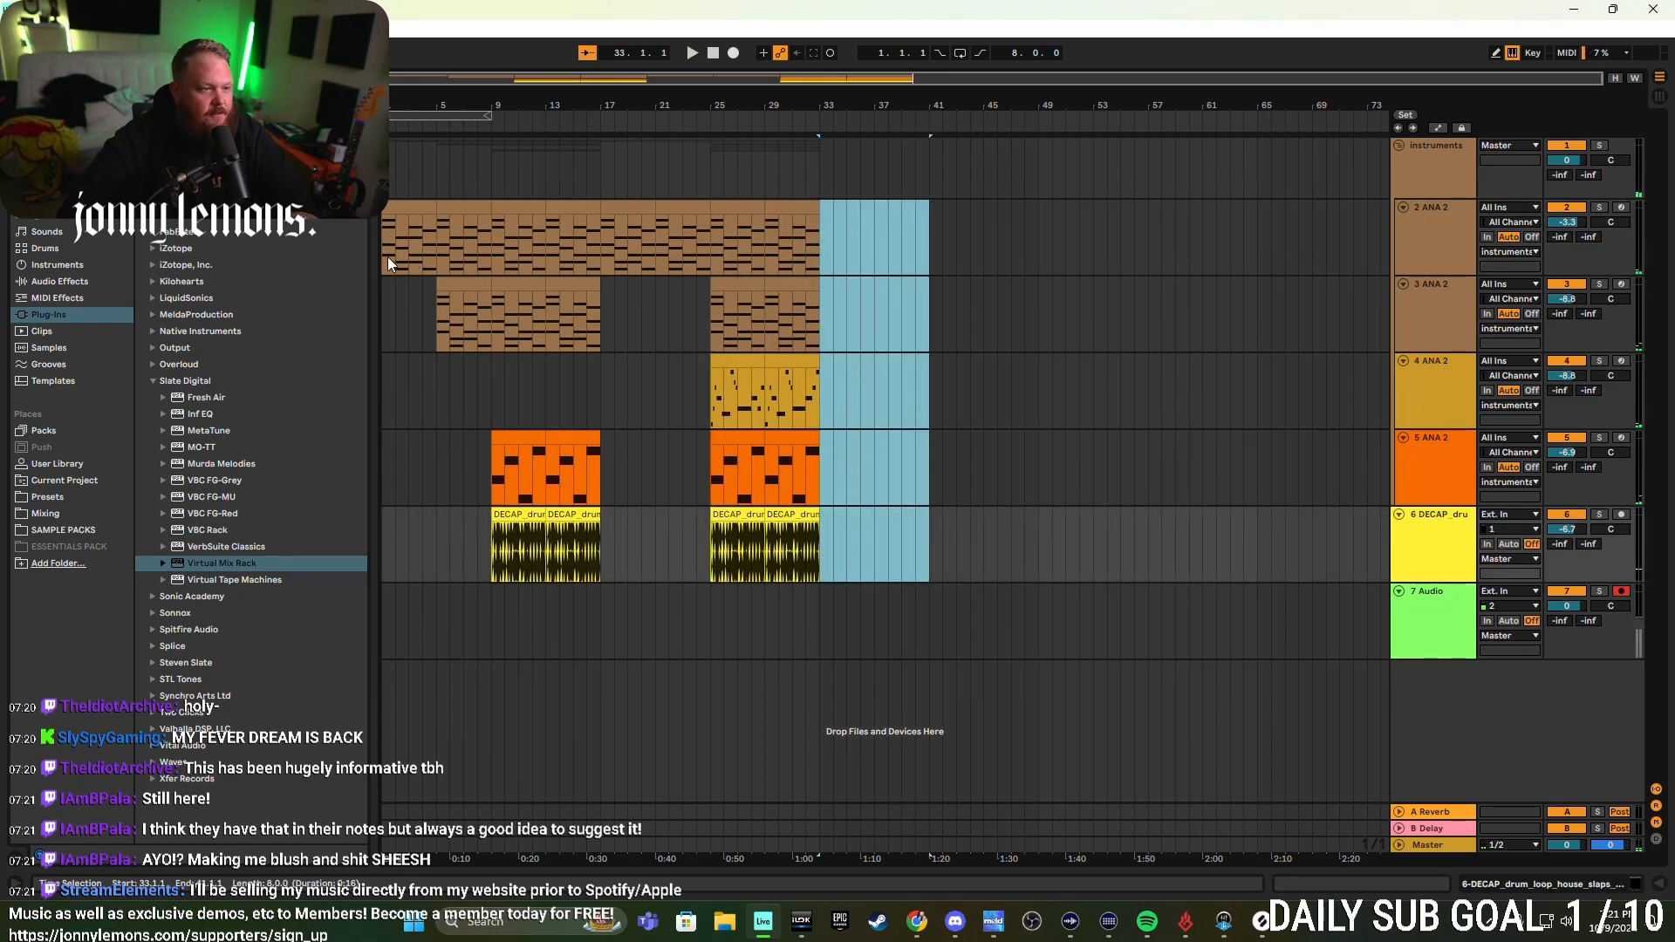
- Duplicate the whole arrangement from bar 1 to bar 33 on the synth and drum loop tracks
left_click_drag(385, 257, 495, 579)
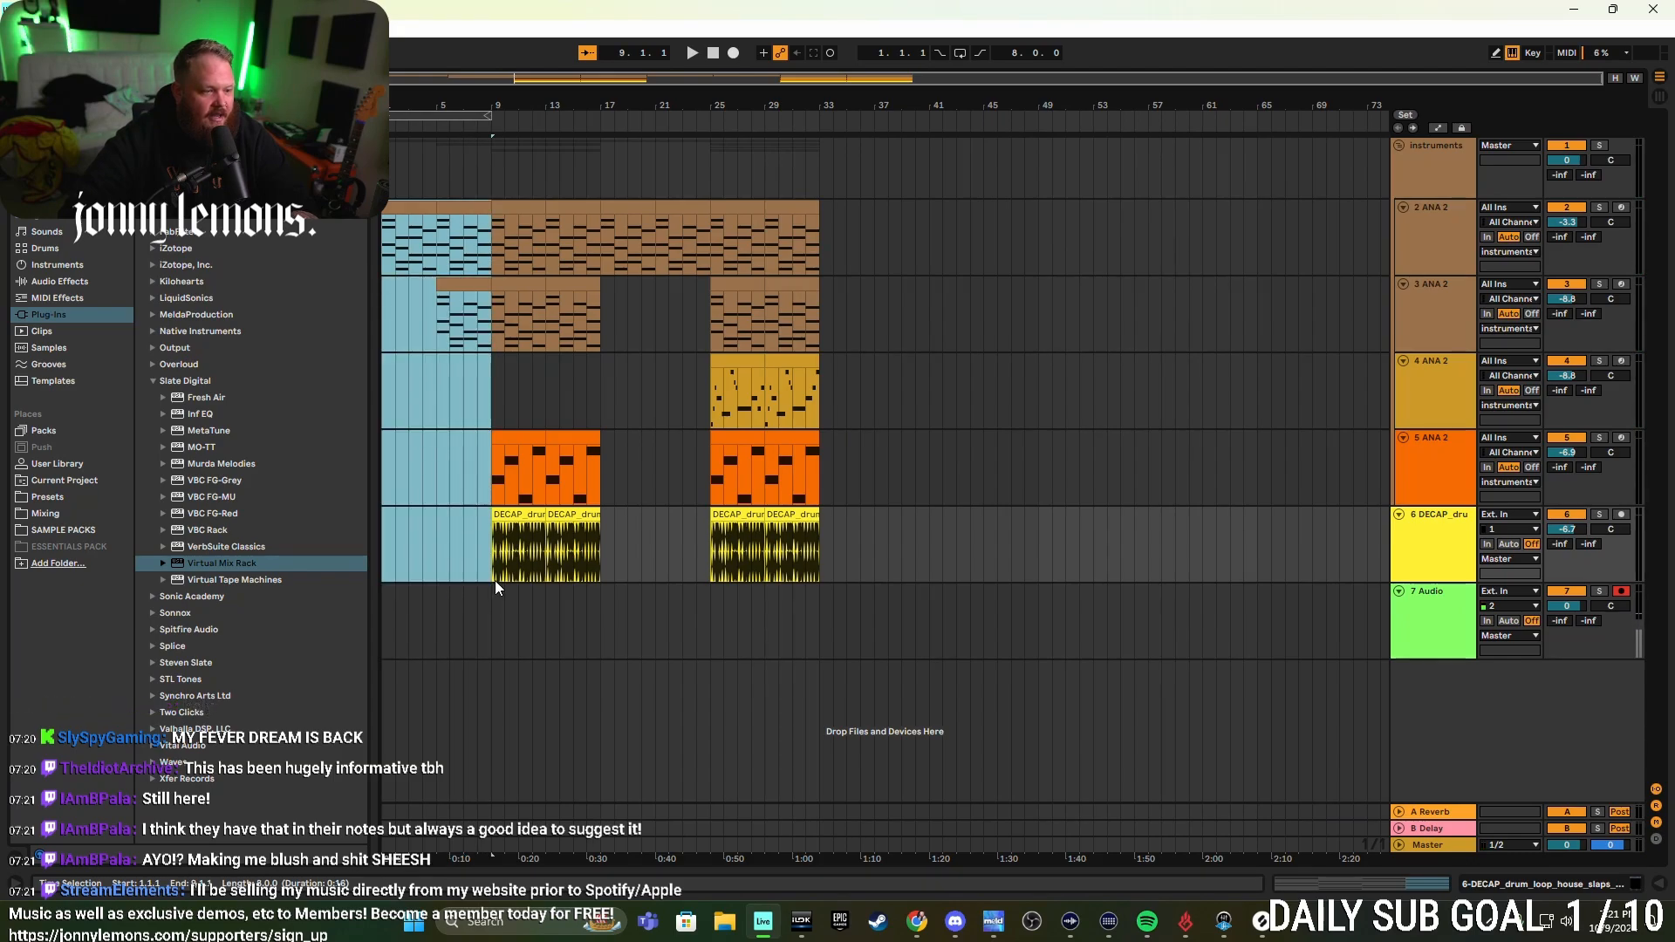
left_click_drag(490, 255, 604, 550)
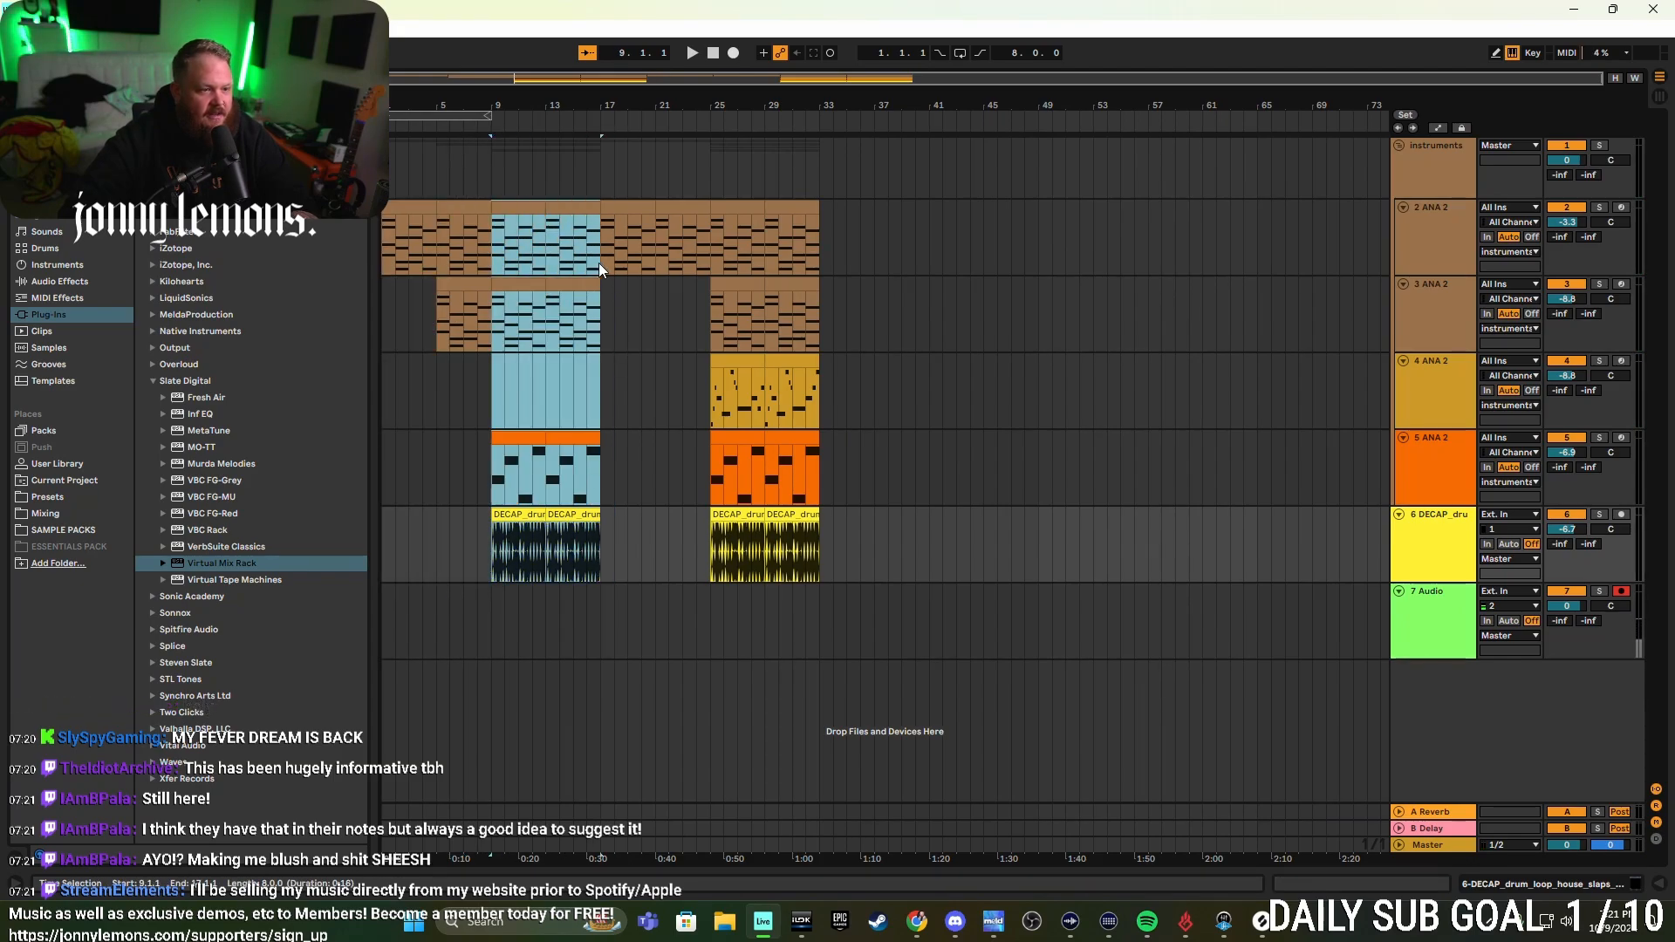
left_click_drag(601, 263, 816, 533)
left_click_drag(380, 239, 820, 546)
key("ctrl+d")
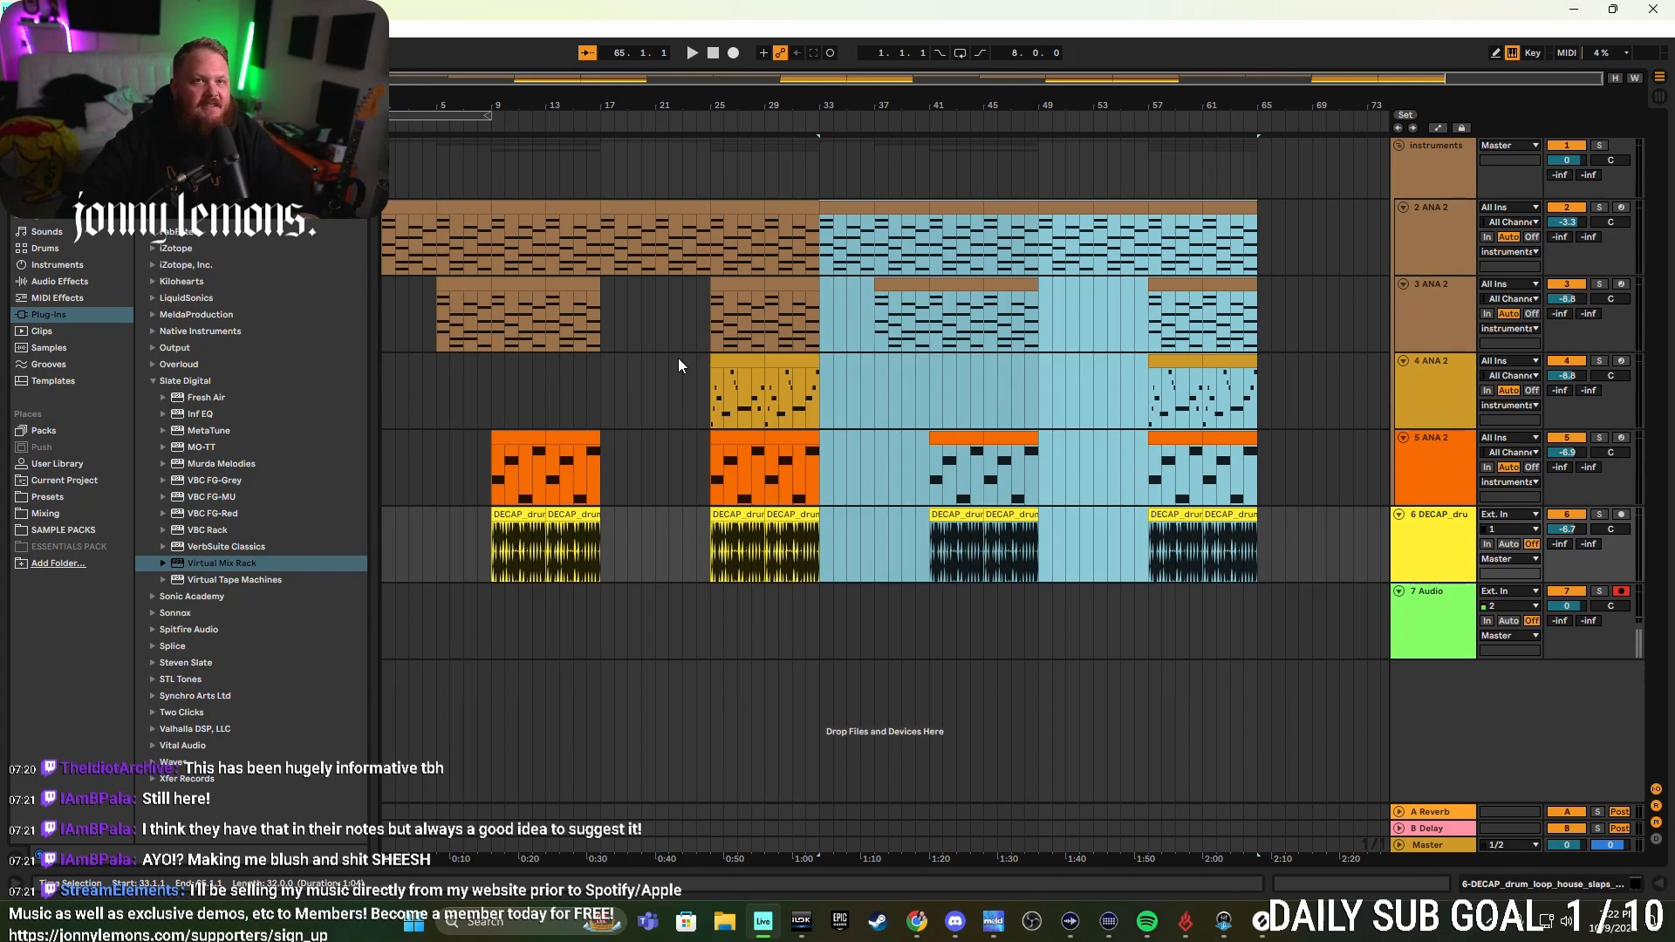
- Delete the duplicated arrangement section from bar 33 to bar 65 on the synth and drum loop tracks
left_click(914, 170)
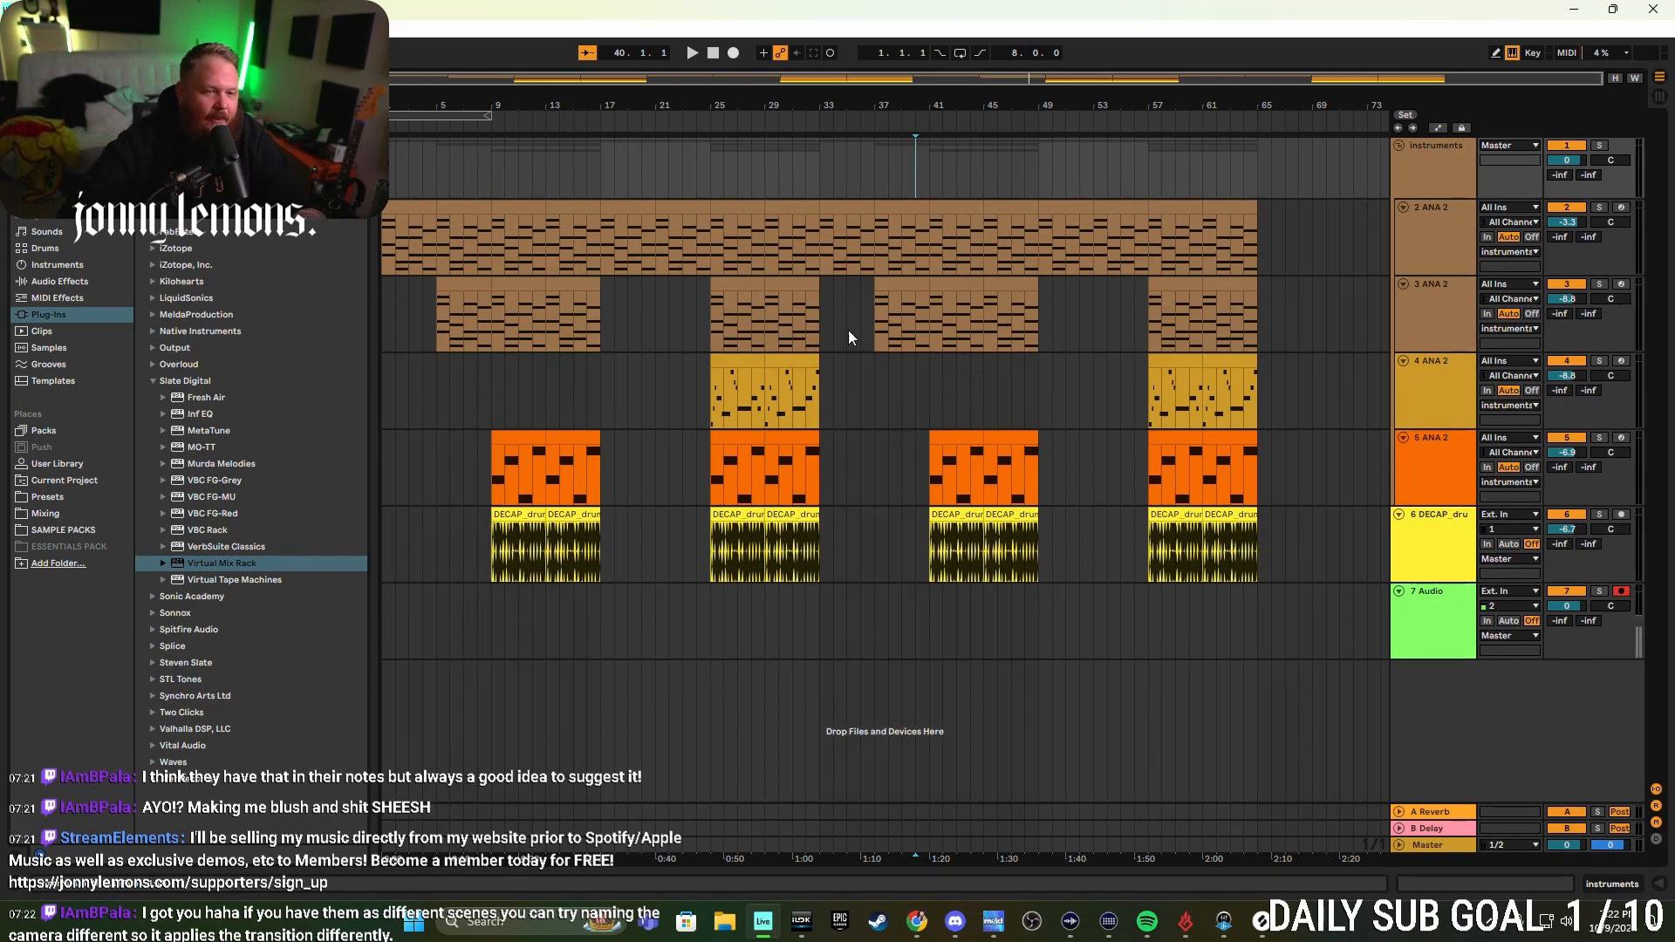
left_click(384, 249)
mouse_move(384, 242)
left_mouse_down()
mouse_move(1090, 276)
mouse_move(1263, 578)
mouse_move(1250, 583)
left_mouse_up()
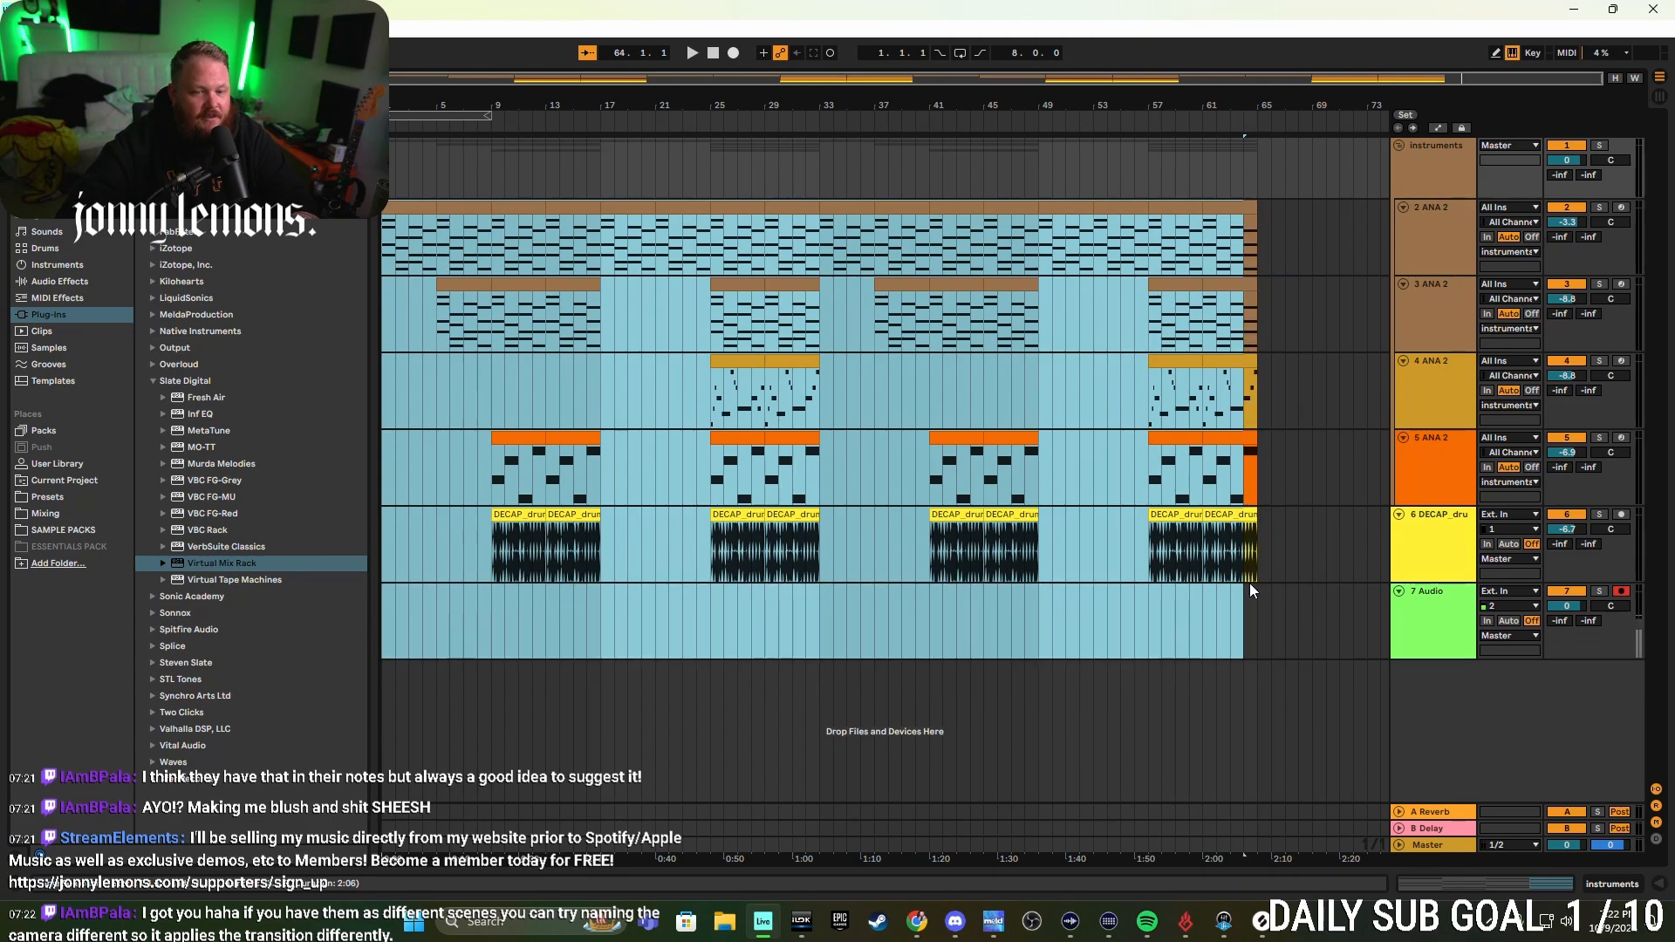
left_click(1284, 420)
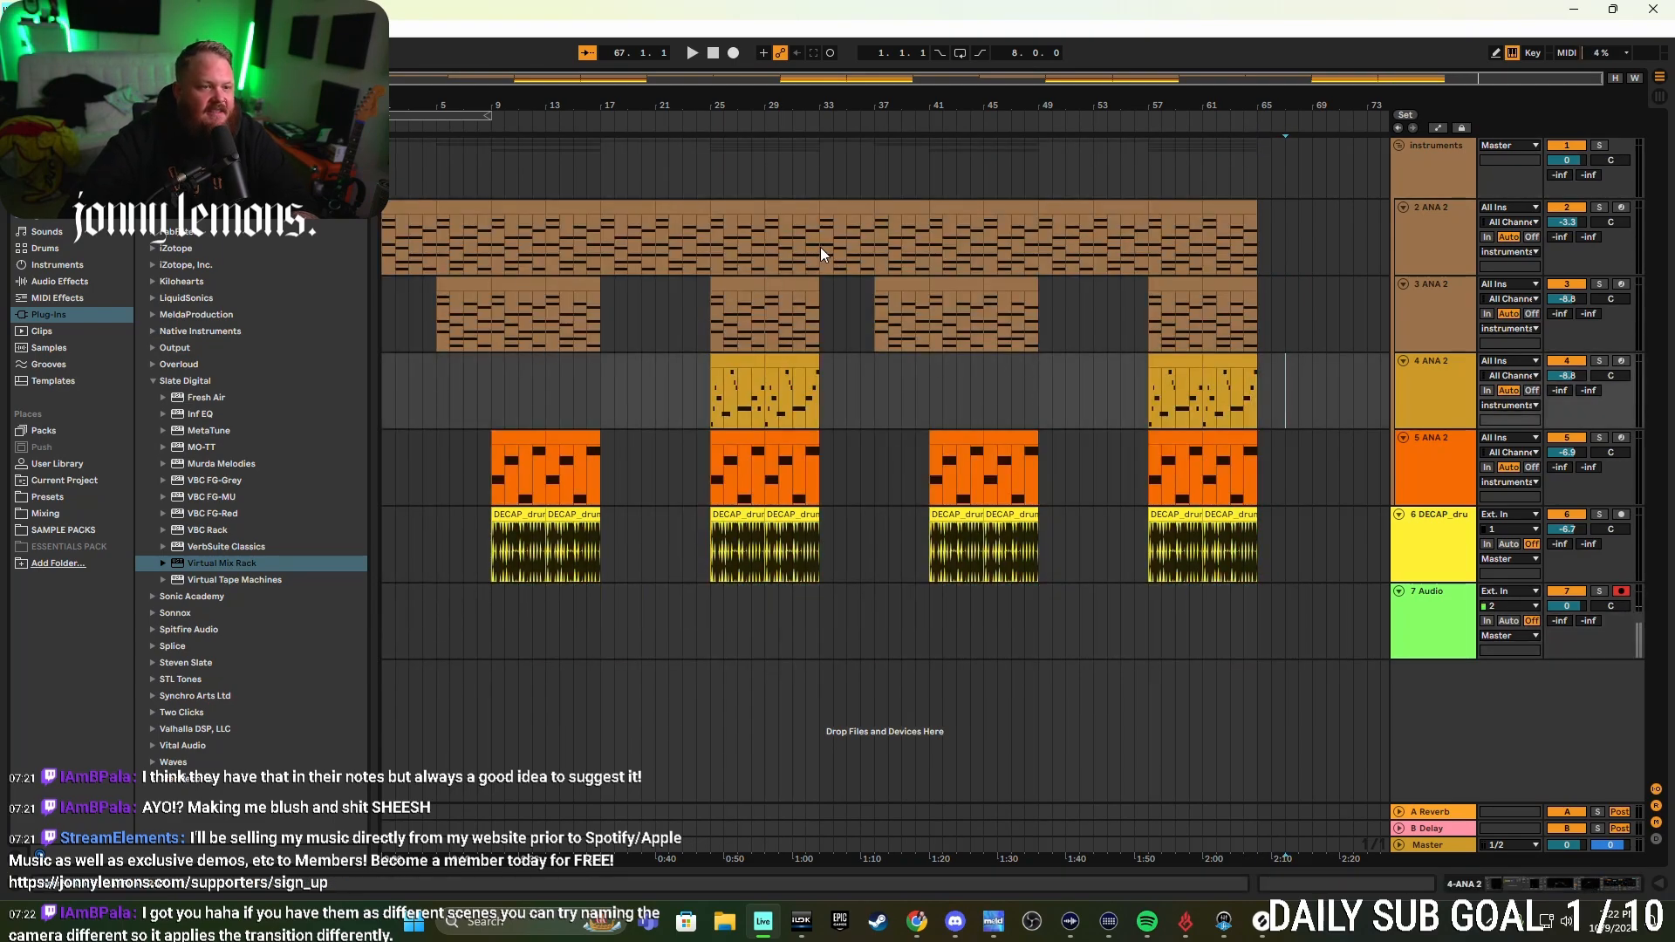
left_click_drag(820, 254, 1258, 535)
key("Delete")
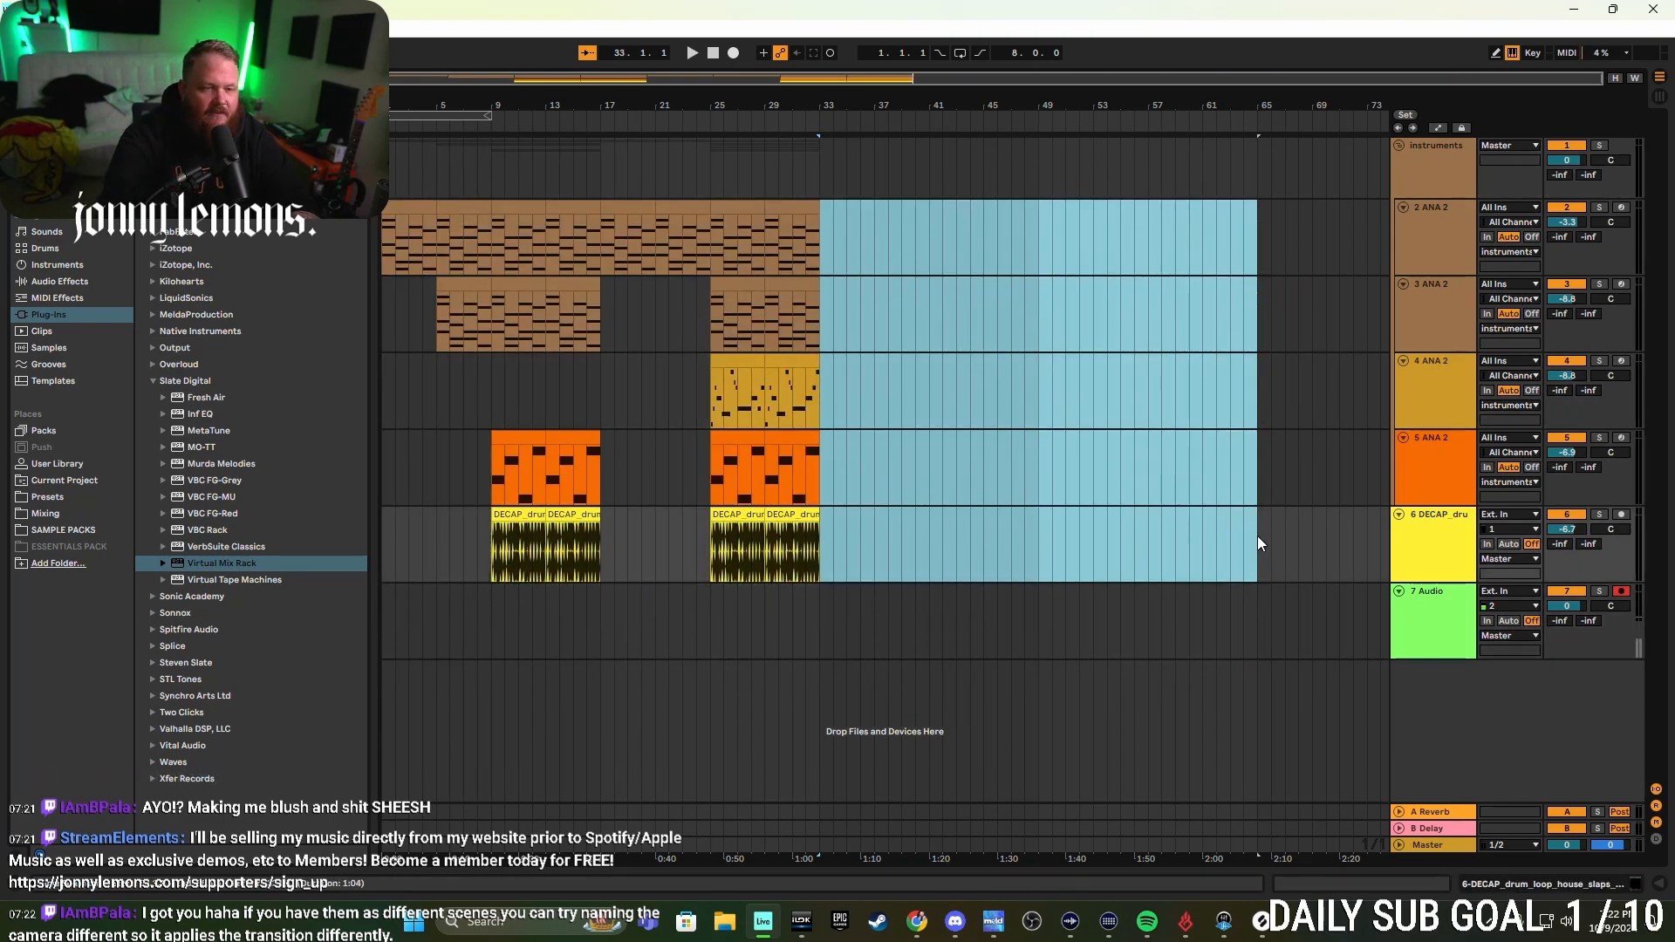
- Show the 7 Audio track's devices and load the USE THIS CHAIN v4.adg preset onto it
left_click(385, 239)
double_click(1422, 618)
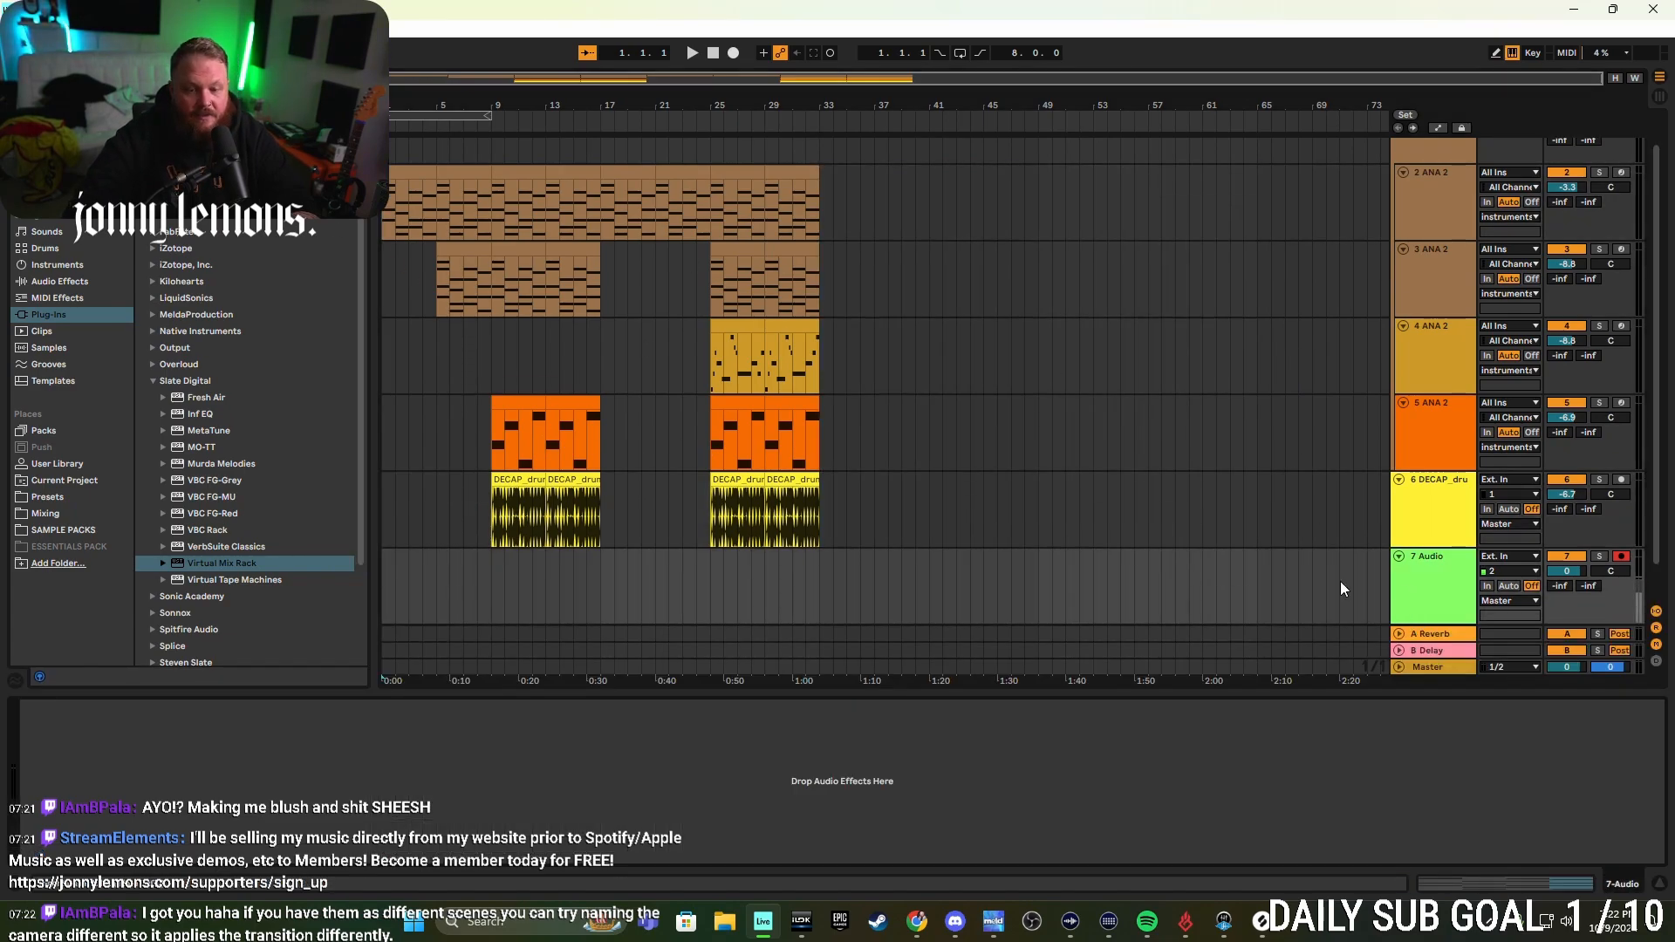
scroll(1340, 581, "down", 1)
left_click(383, 539)
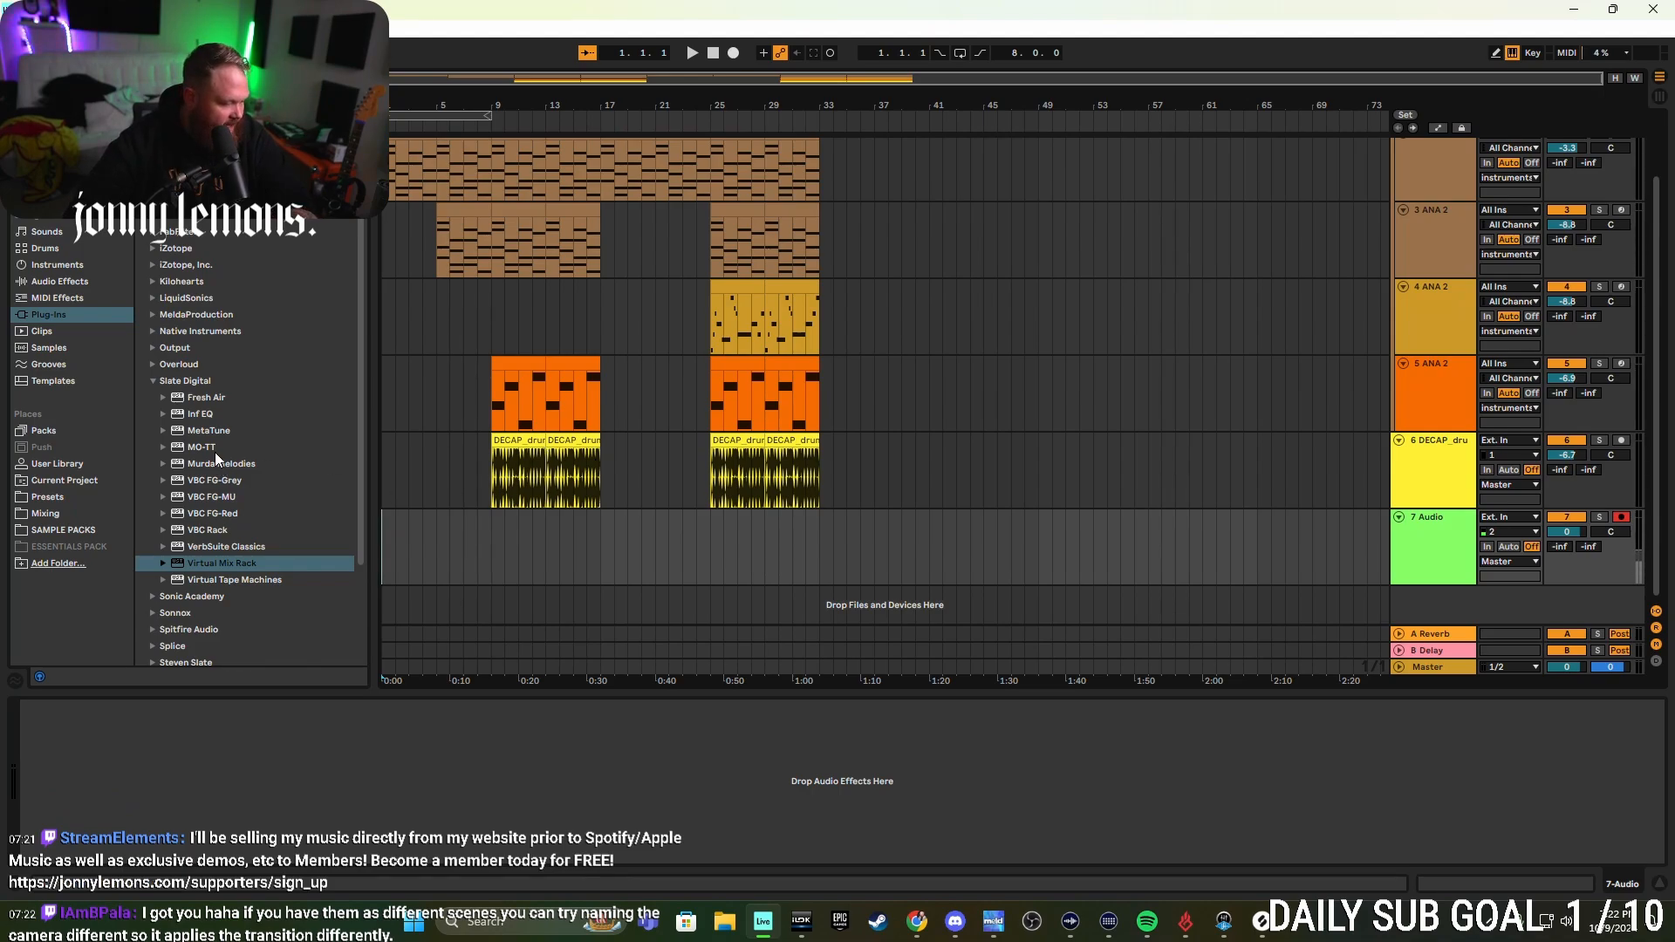
left_click(48, 497)
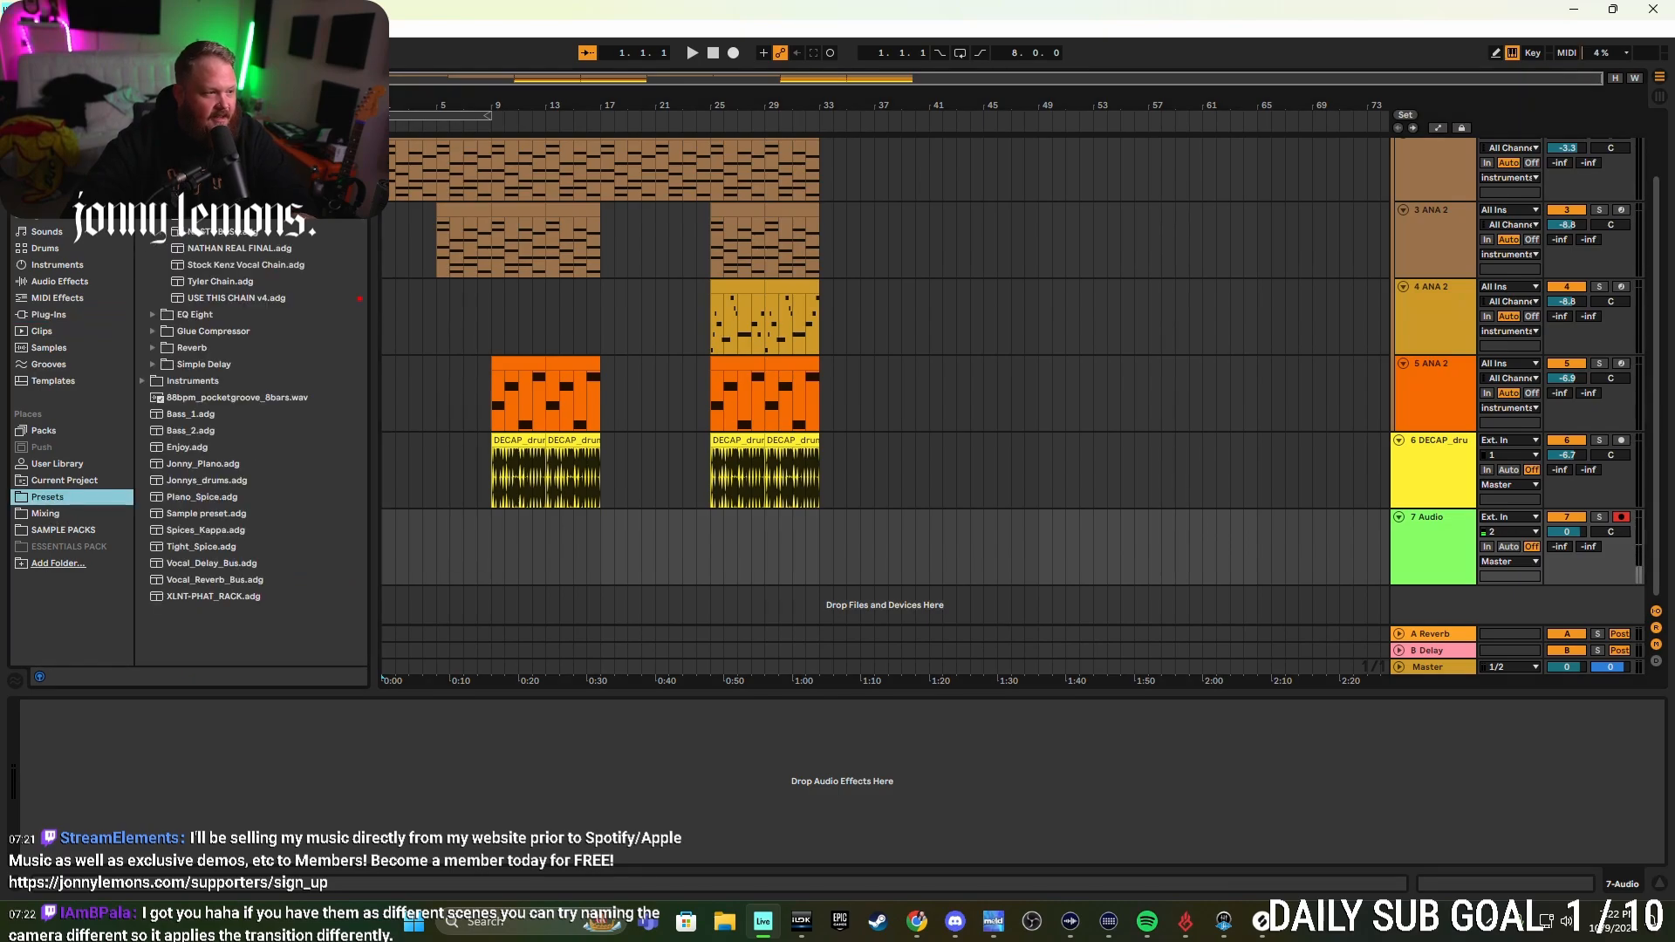
double_click(228, 301)
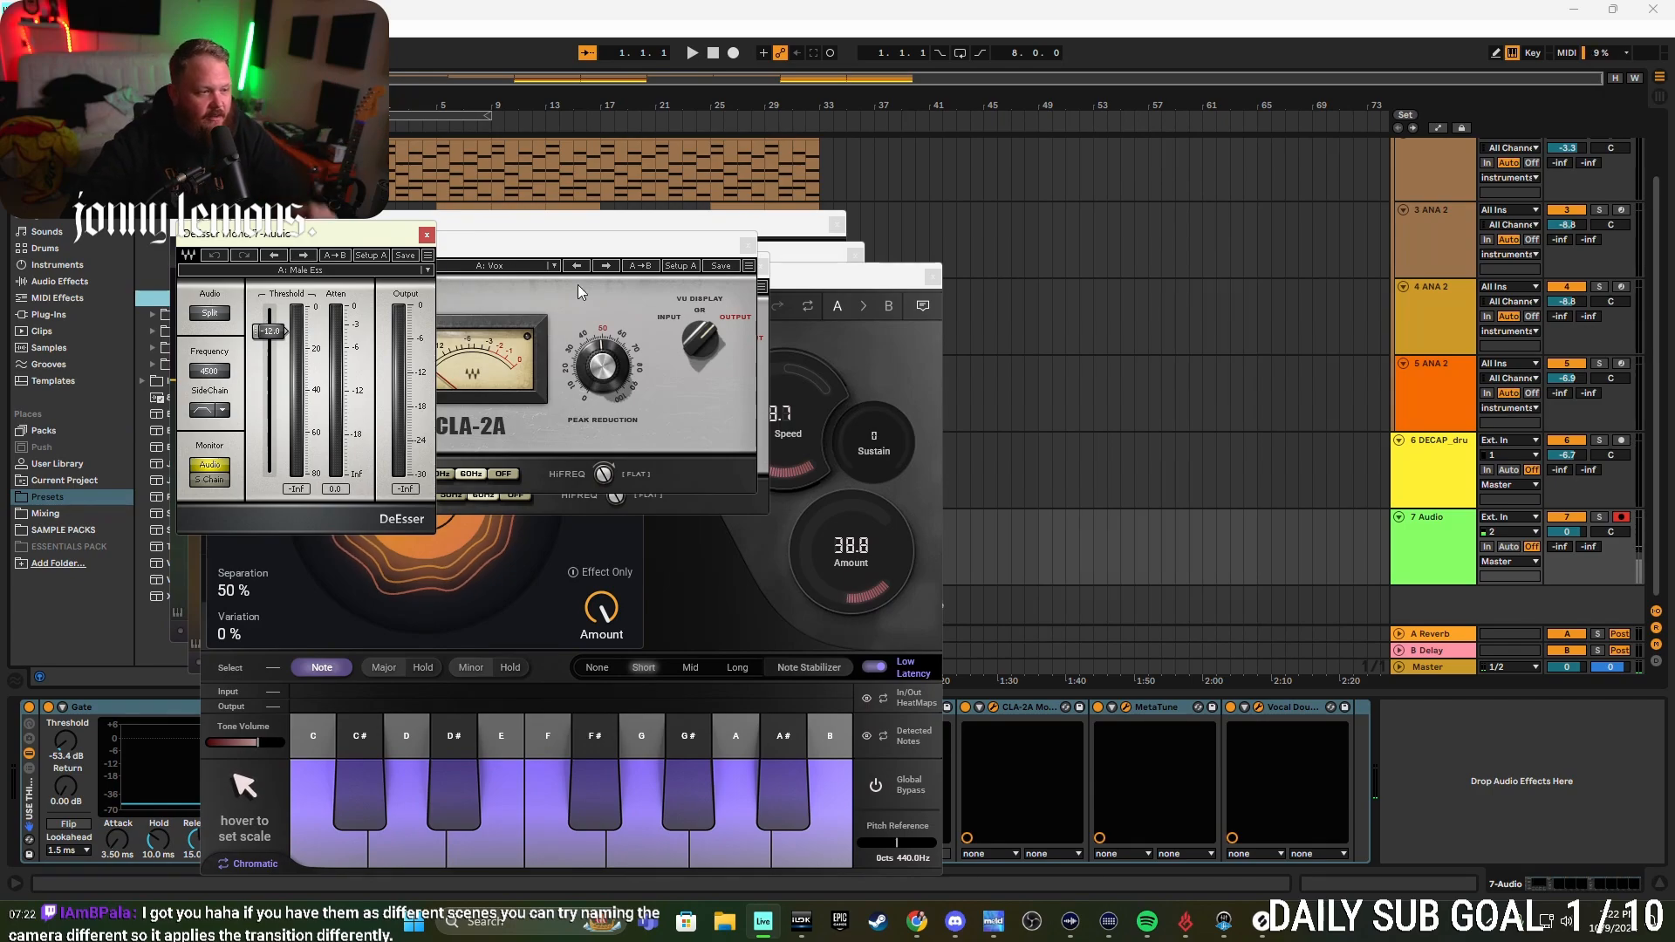
- Remove the vocal doubler after MetaTune from the 7 Audio chain and close the open plug-in windows
left_click(1286, 709)
key("Delete")
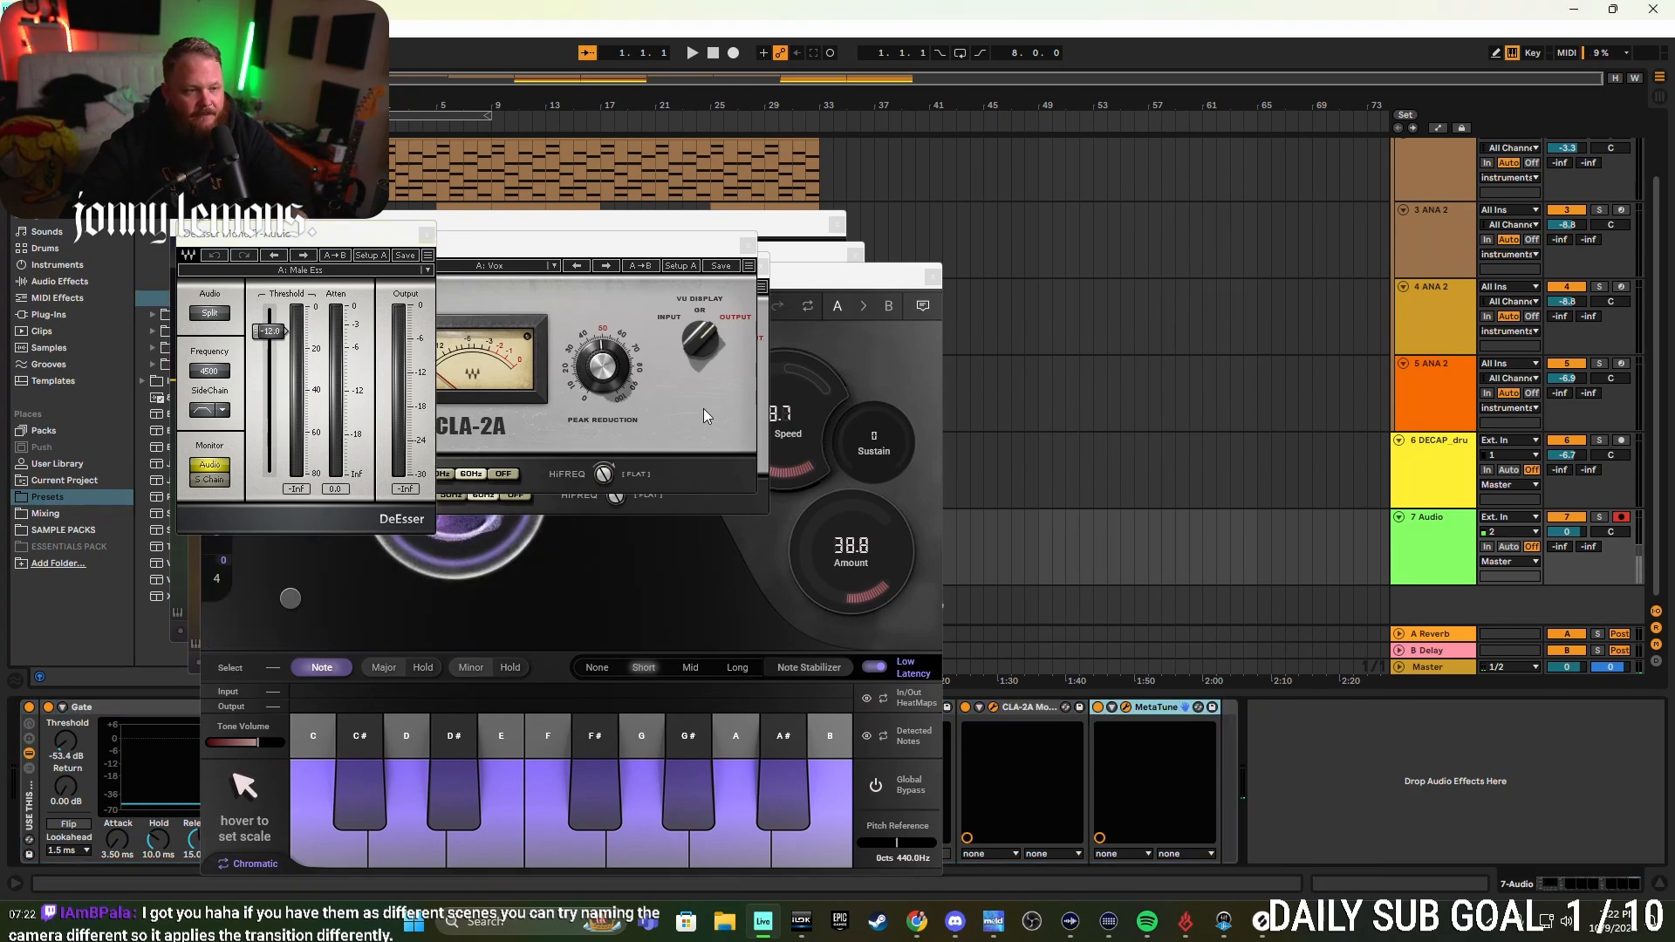
left_click(427, 234)
left_click(760, 267)
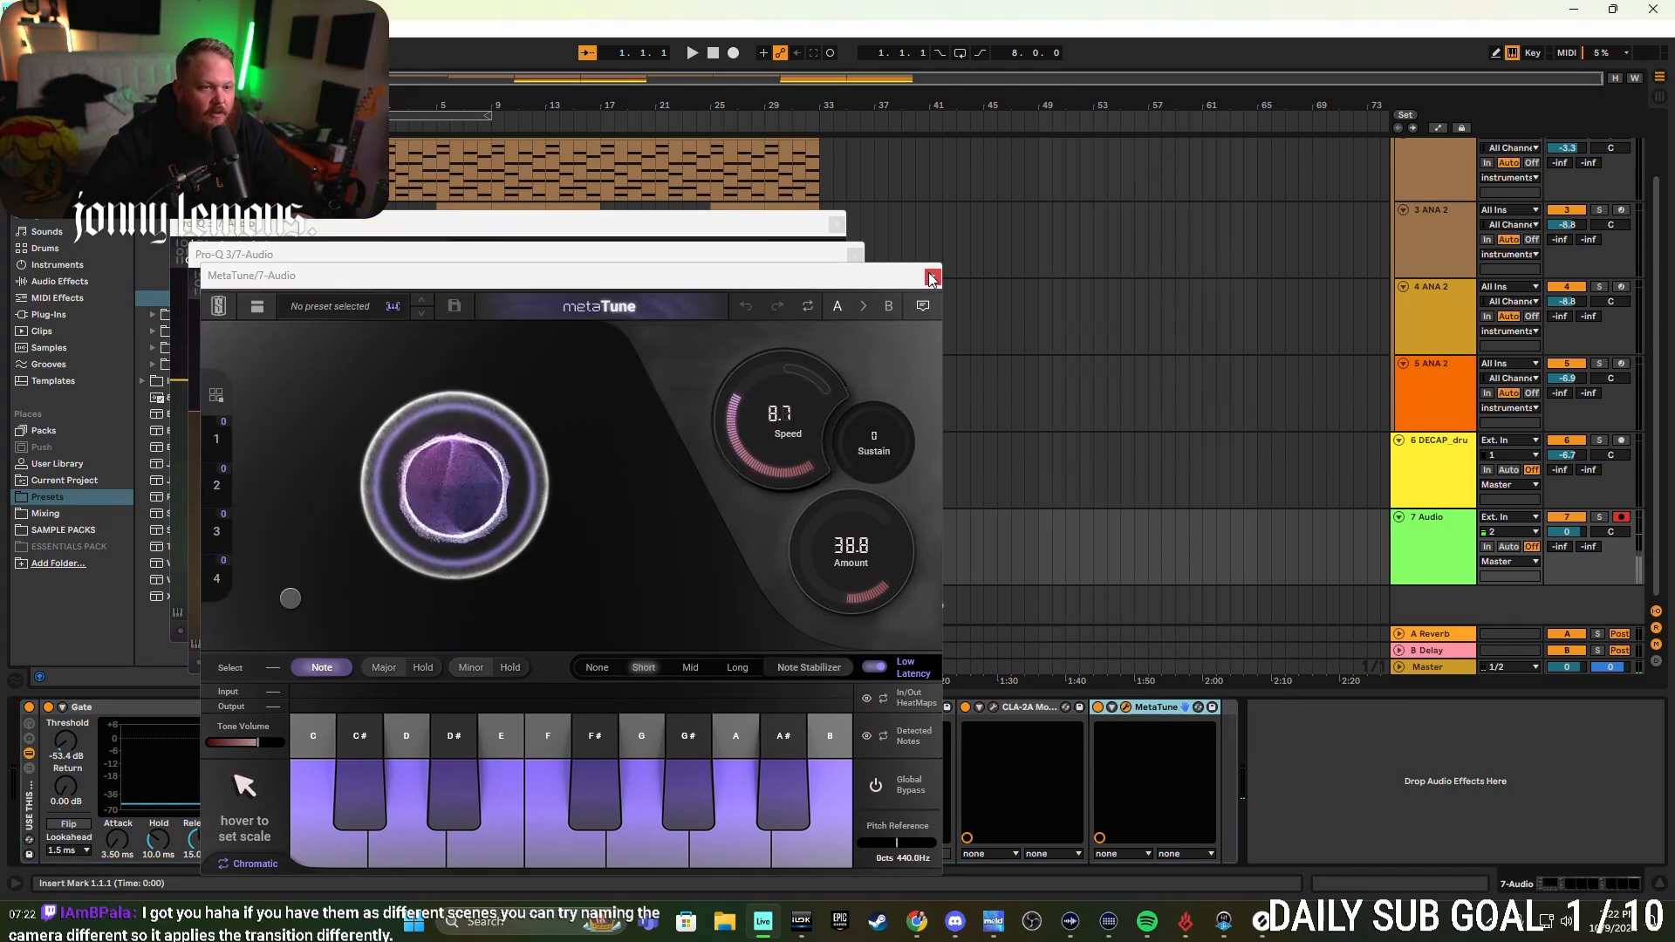
left_click(933, 276)
left_click(836, 226)
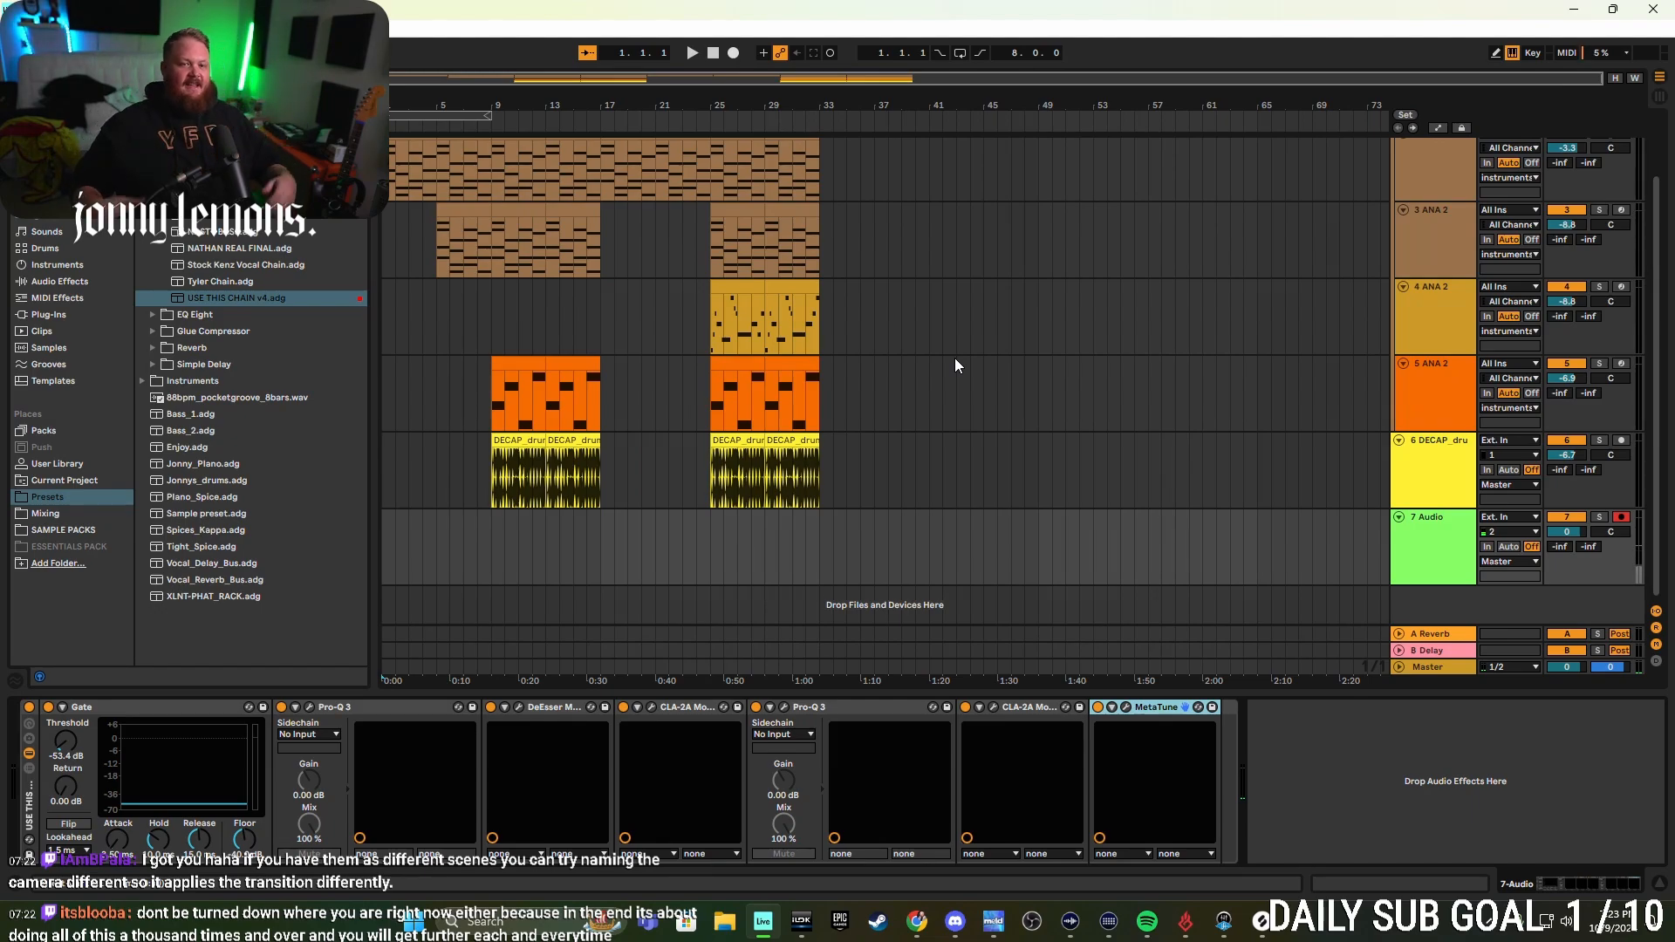
- Record a take on the 7 Audio track from bar 1 to about bar 20
scroll(914, 342, "up", 2)
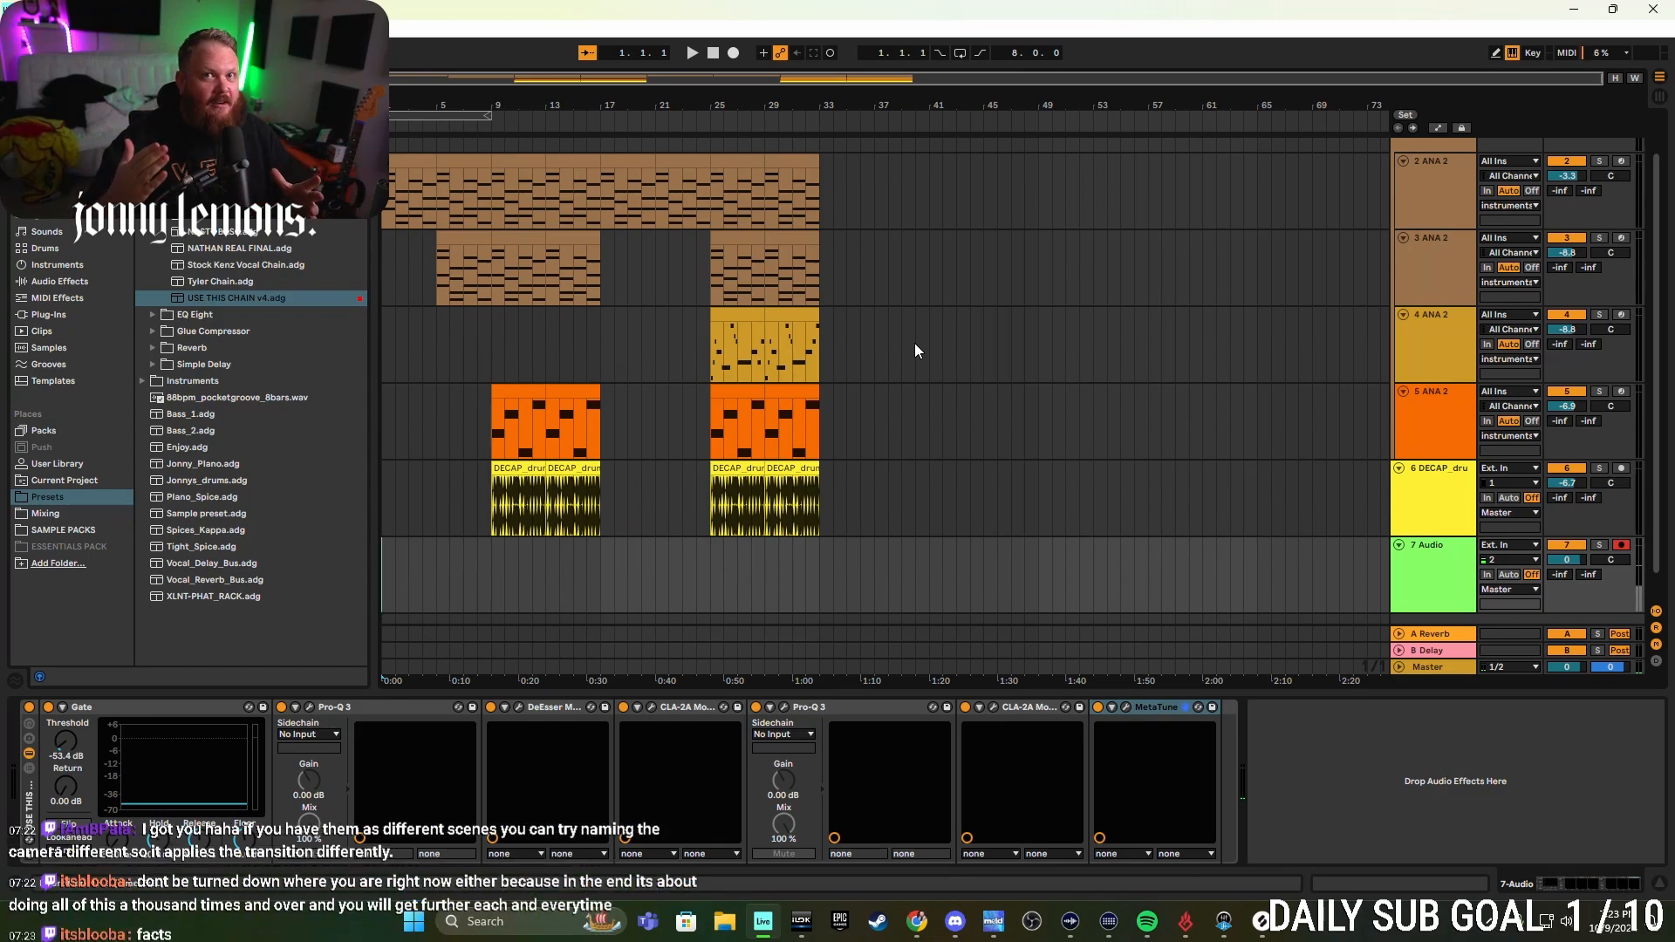
scroll(914, 349, "up", 2)
scroll(499, 361, "down", 2)
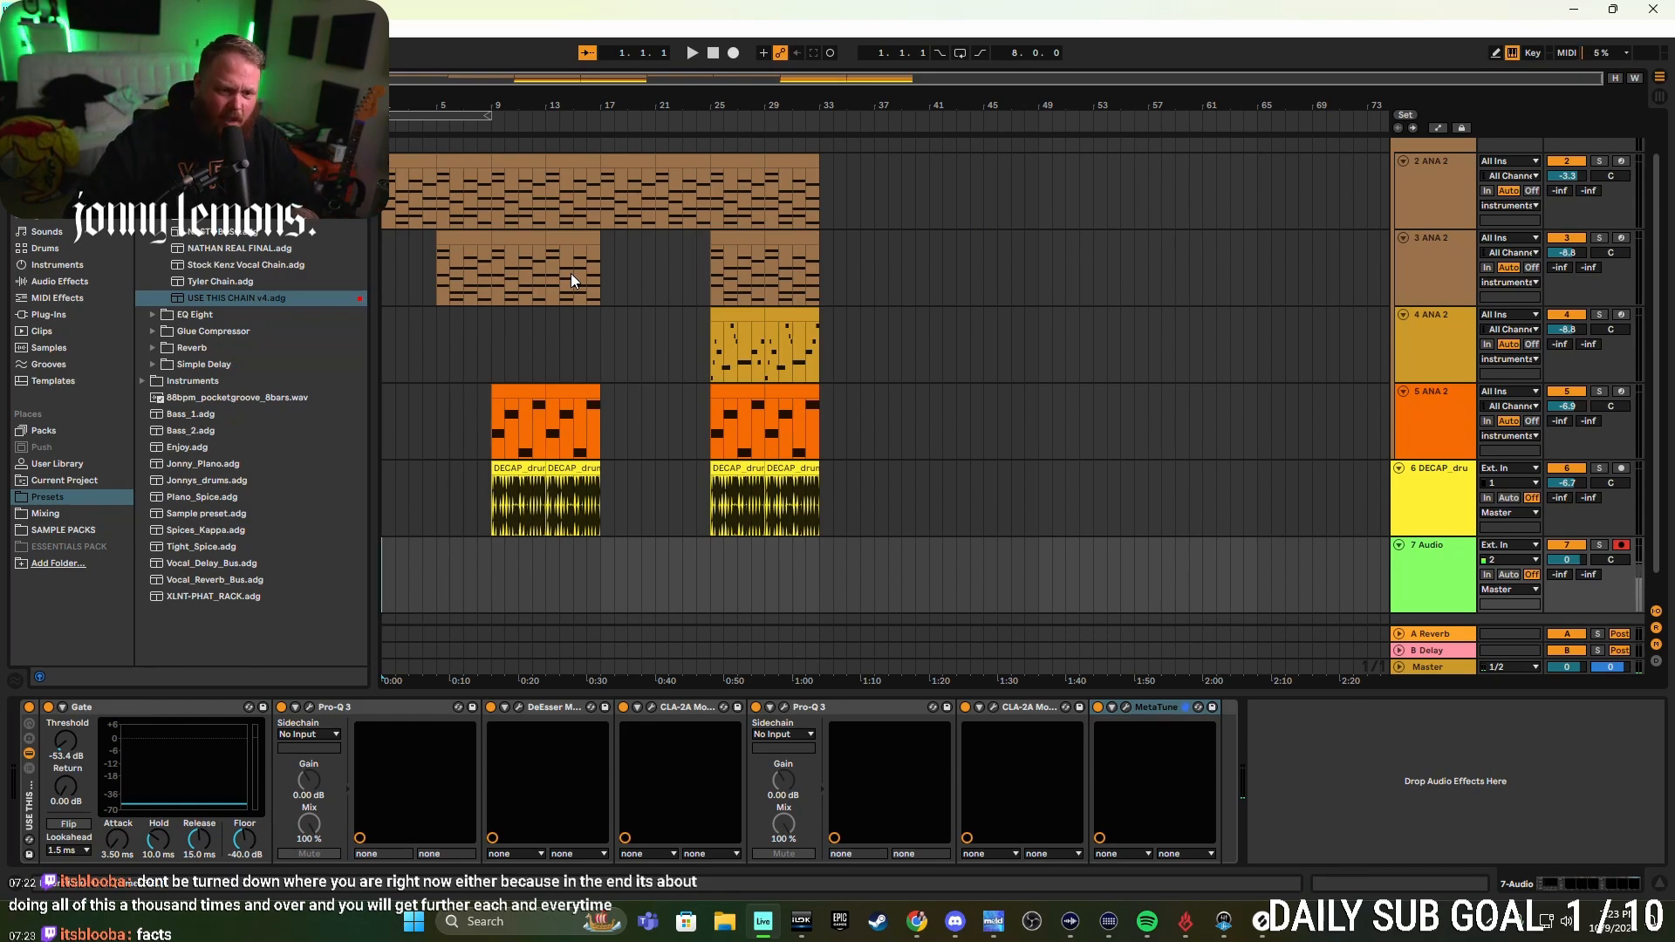
left_click(384, 210)
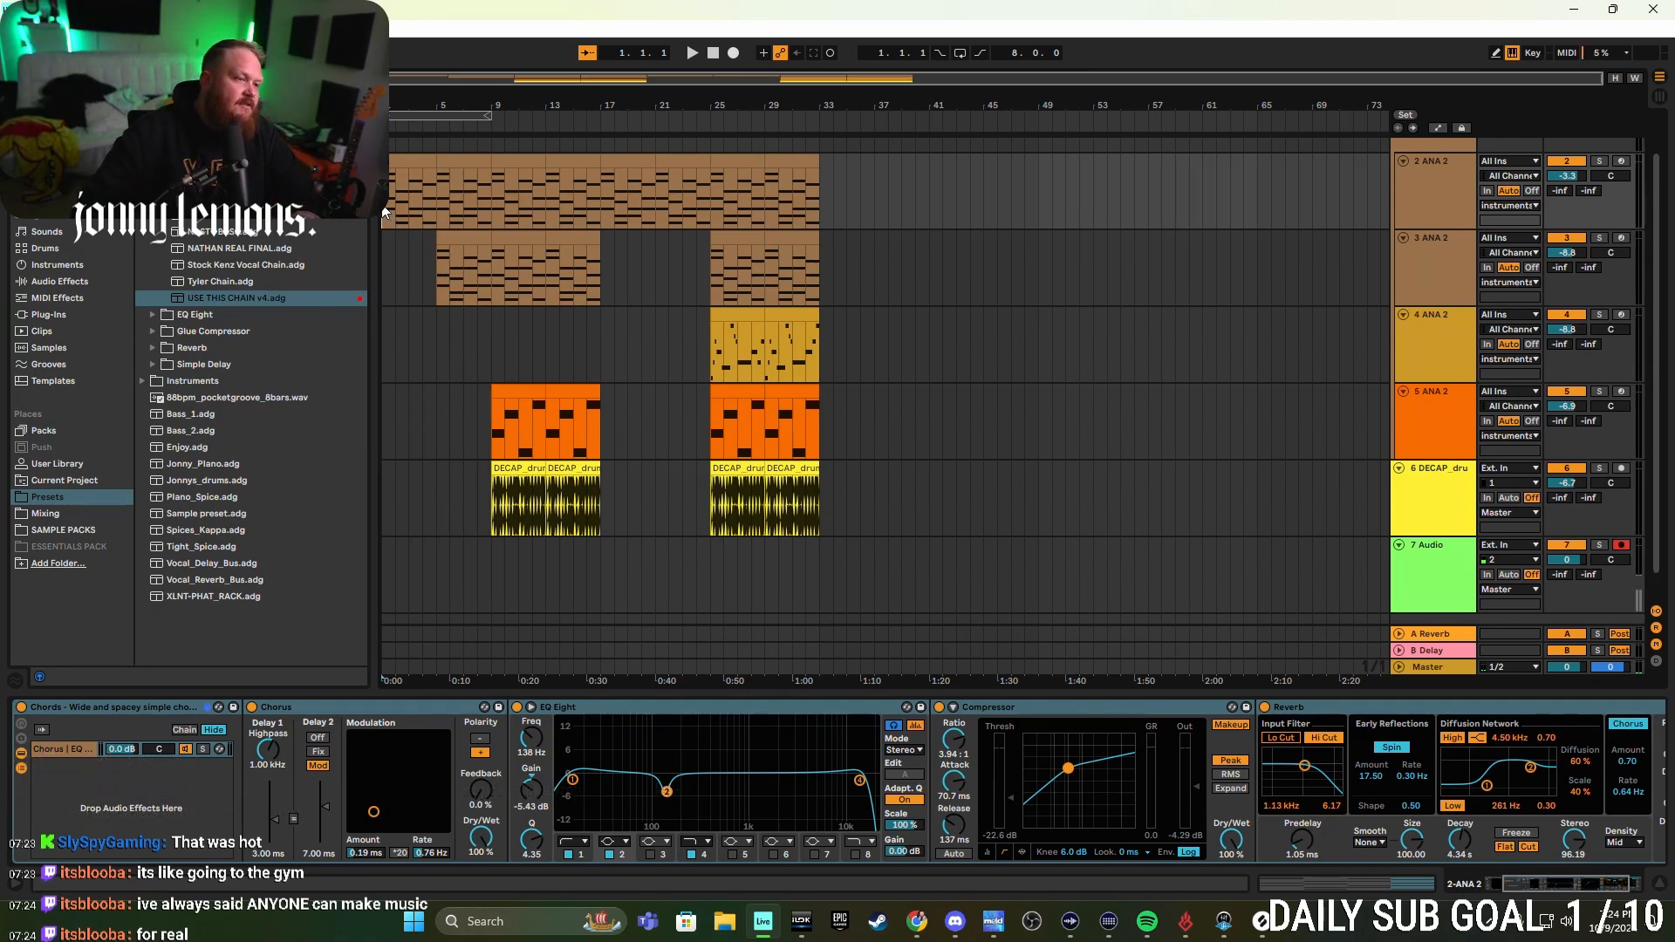
left_click(384, 568)
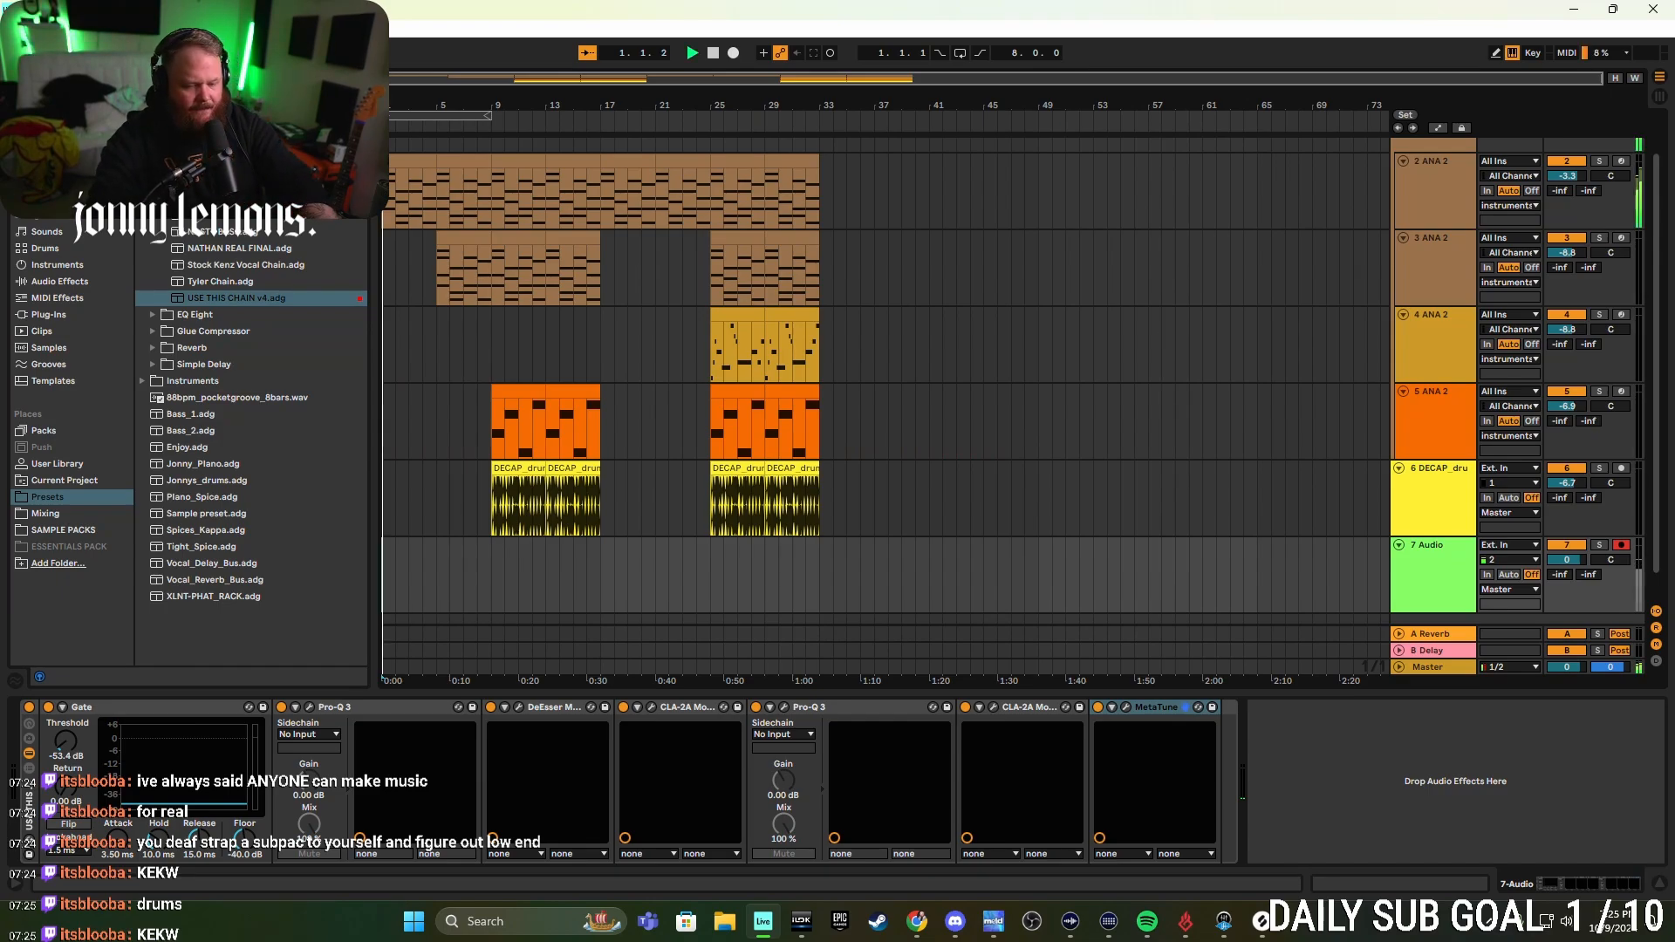
key("F9")
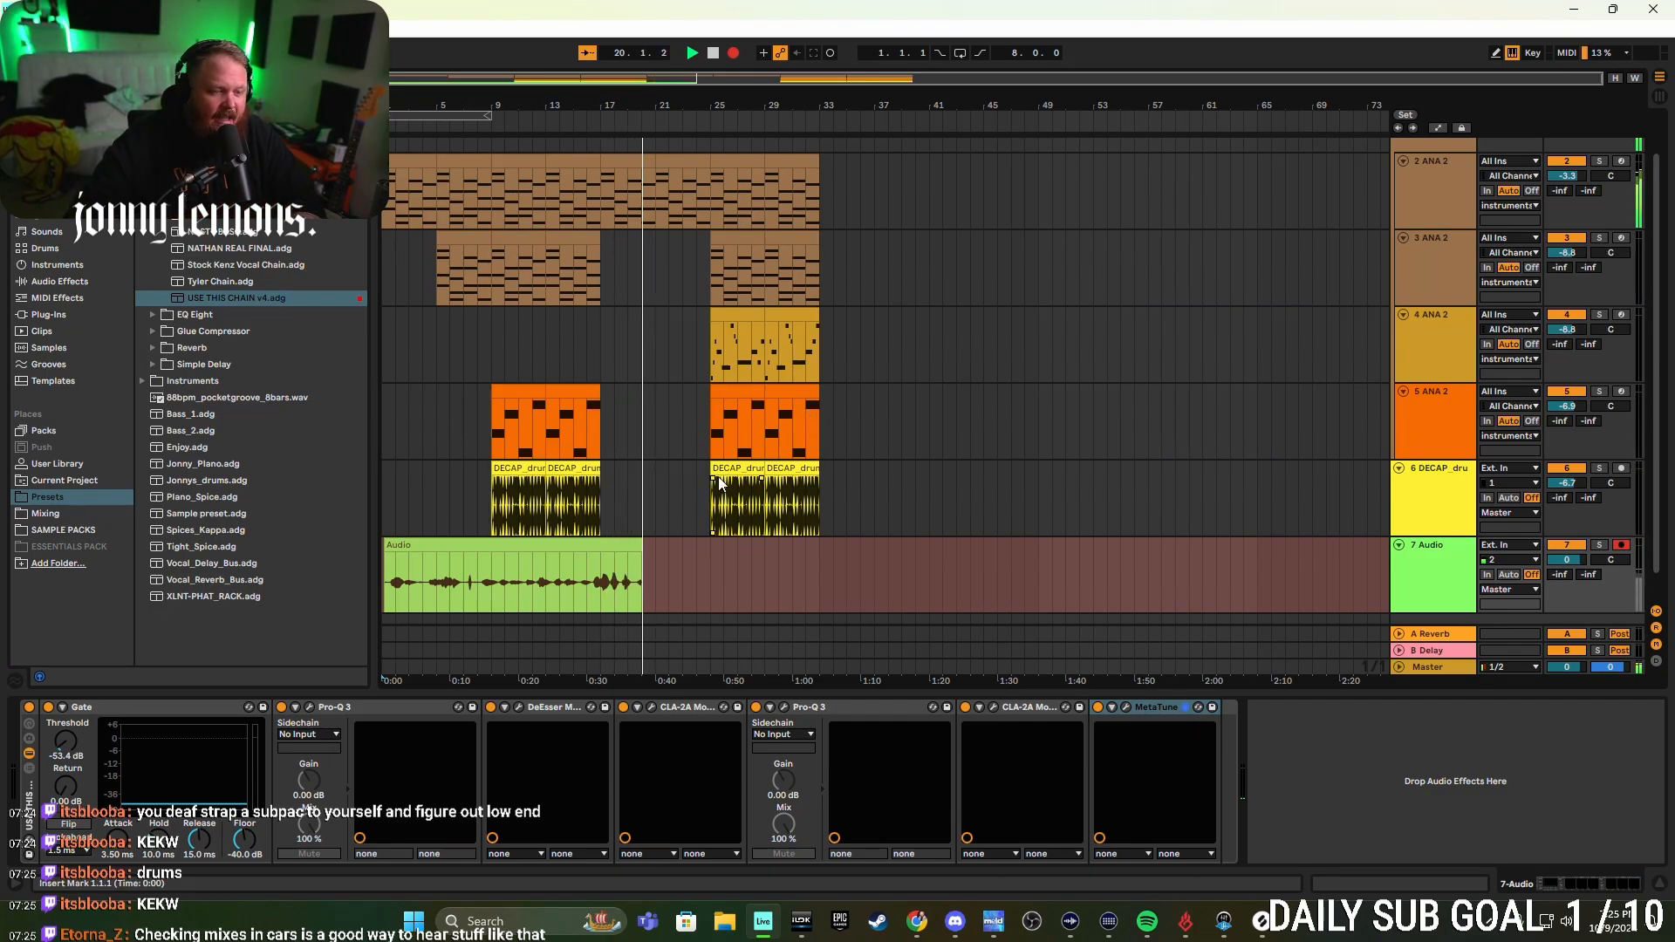
key("space")
- Delete the part of the 7 Audio recording before bar 8 and play briefly from bar 8
left_click_drag(477, 597, 301, 581)
key("Delete")
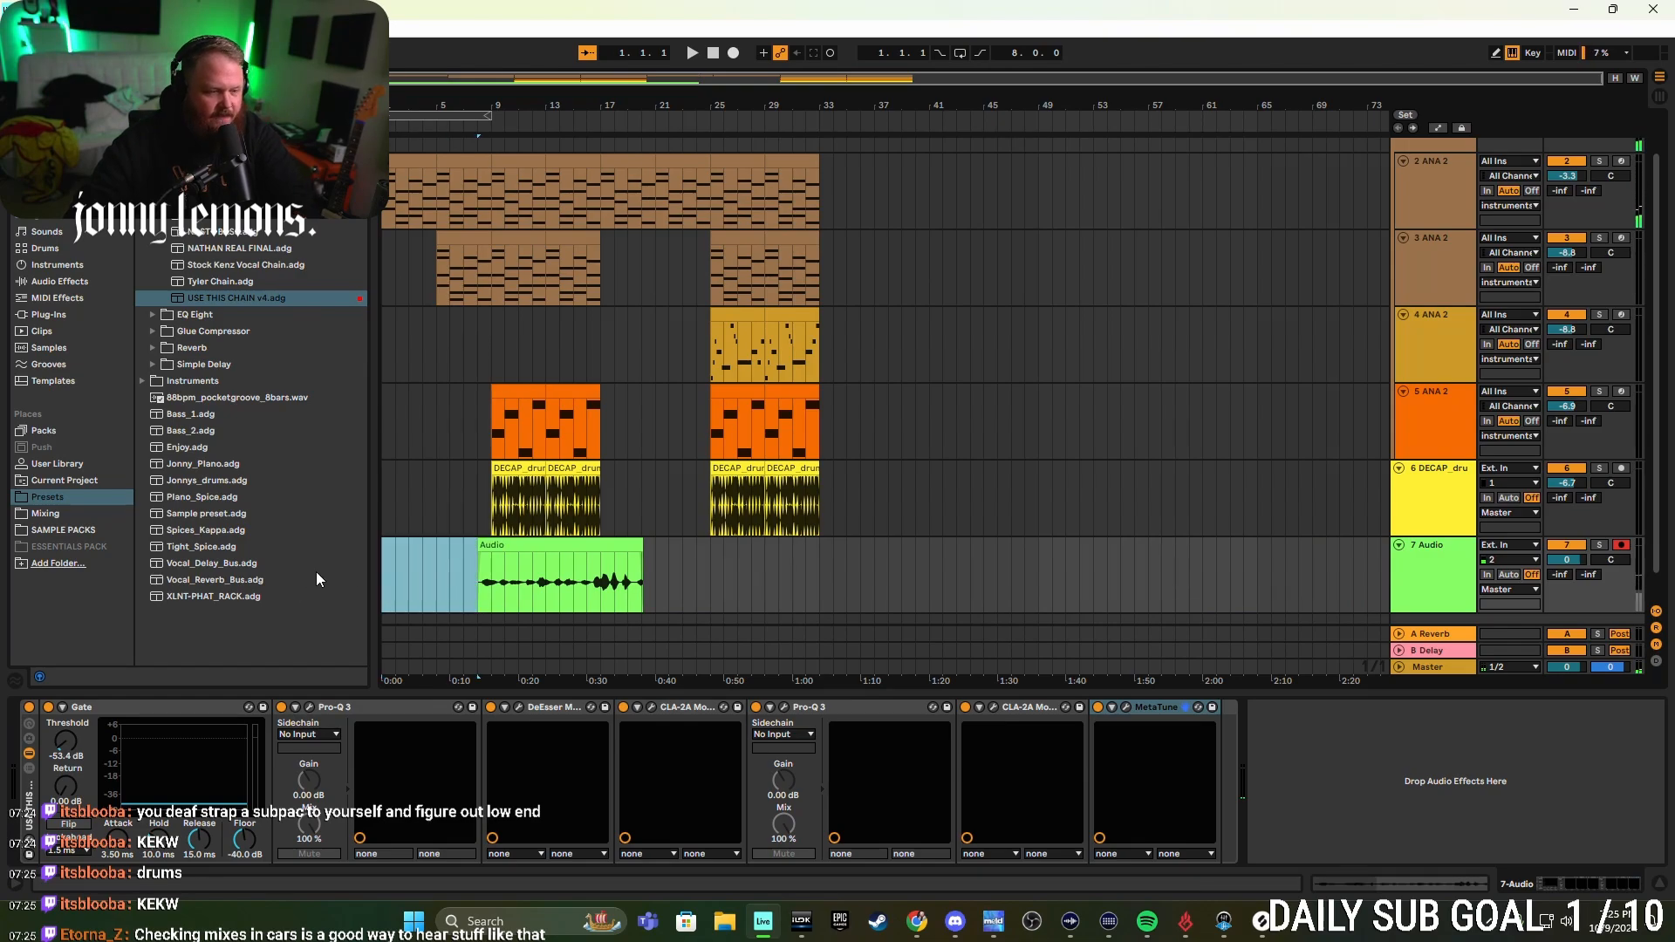
left_click(490, 593)
left_click(473, 594)
key("space")
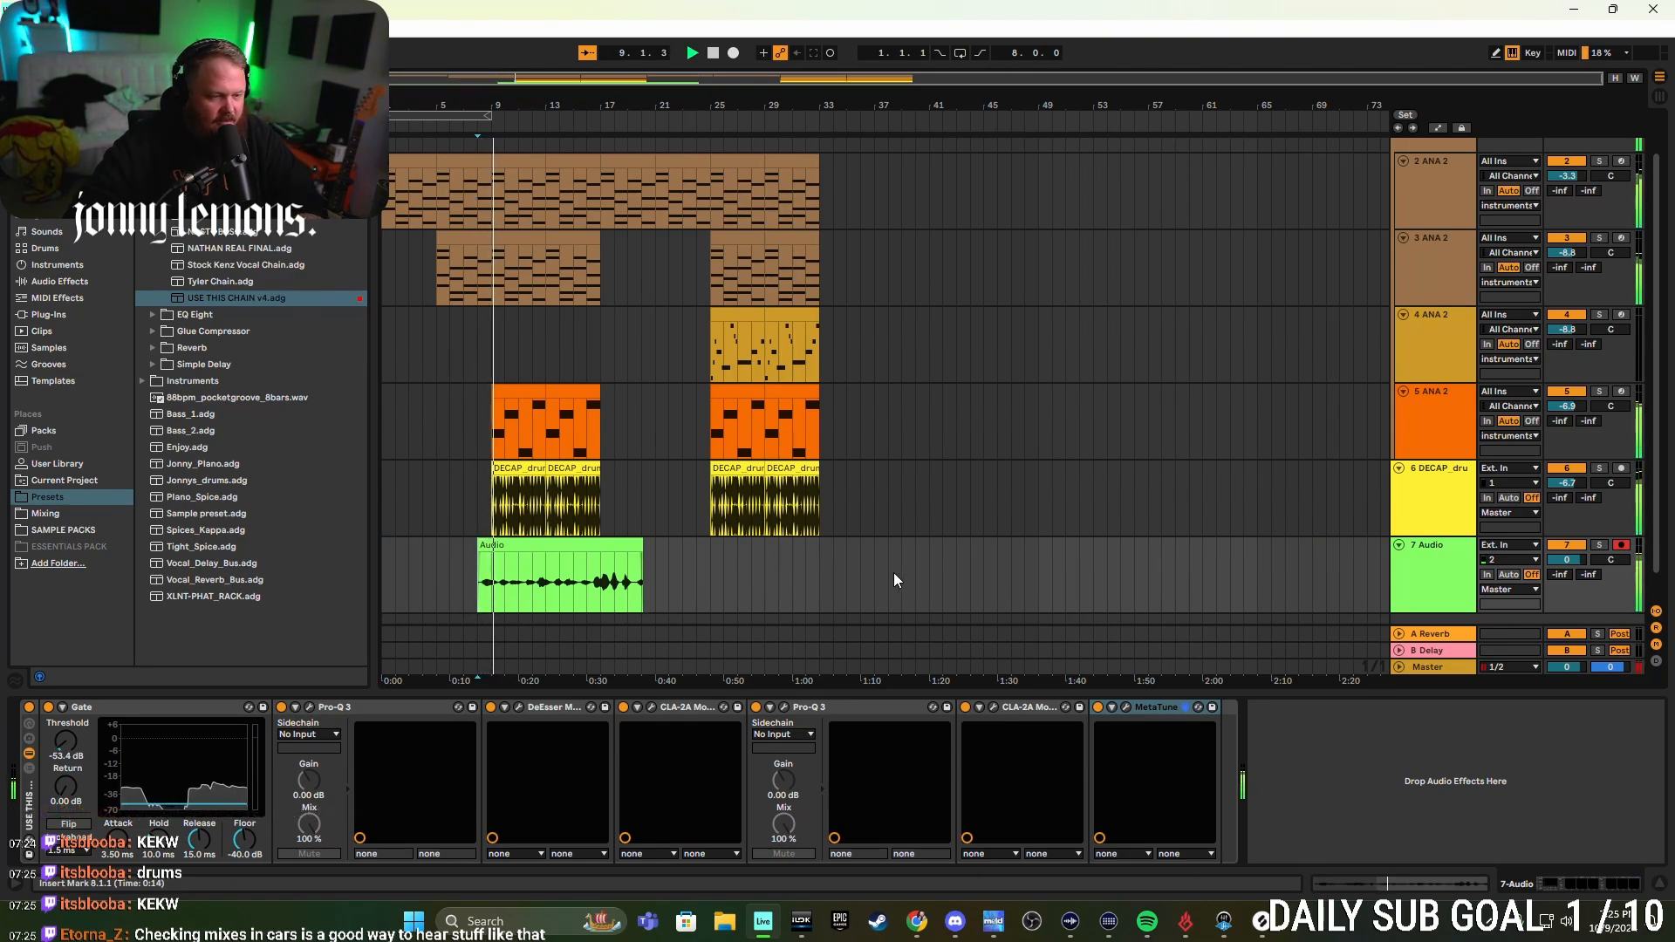
key("space")
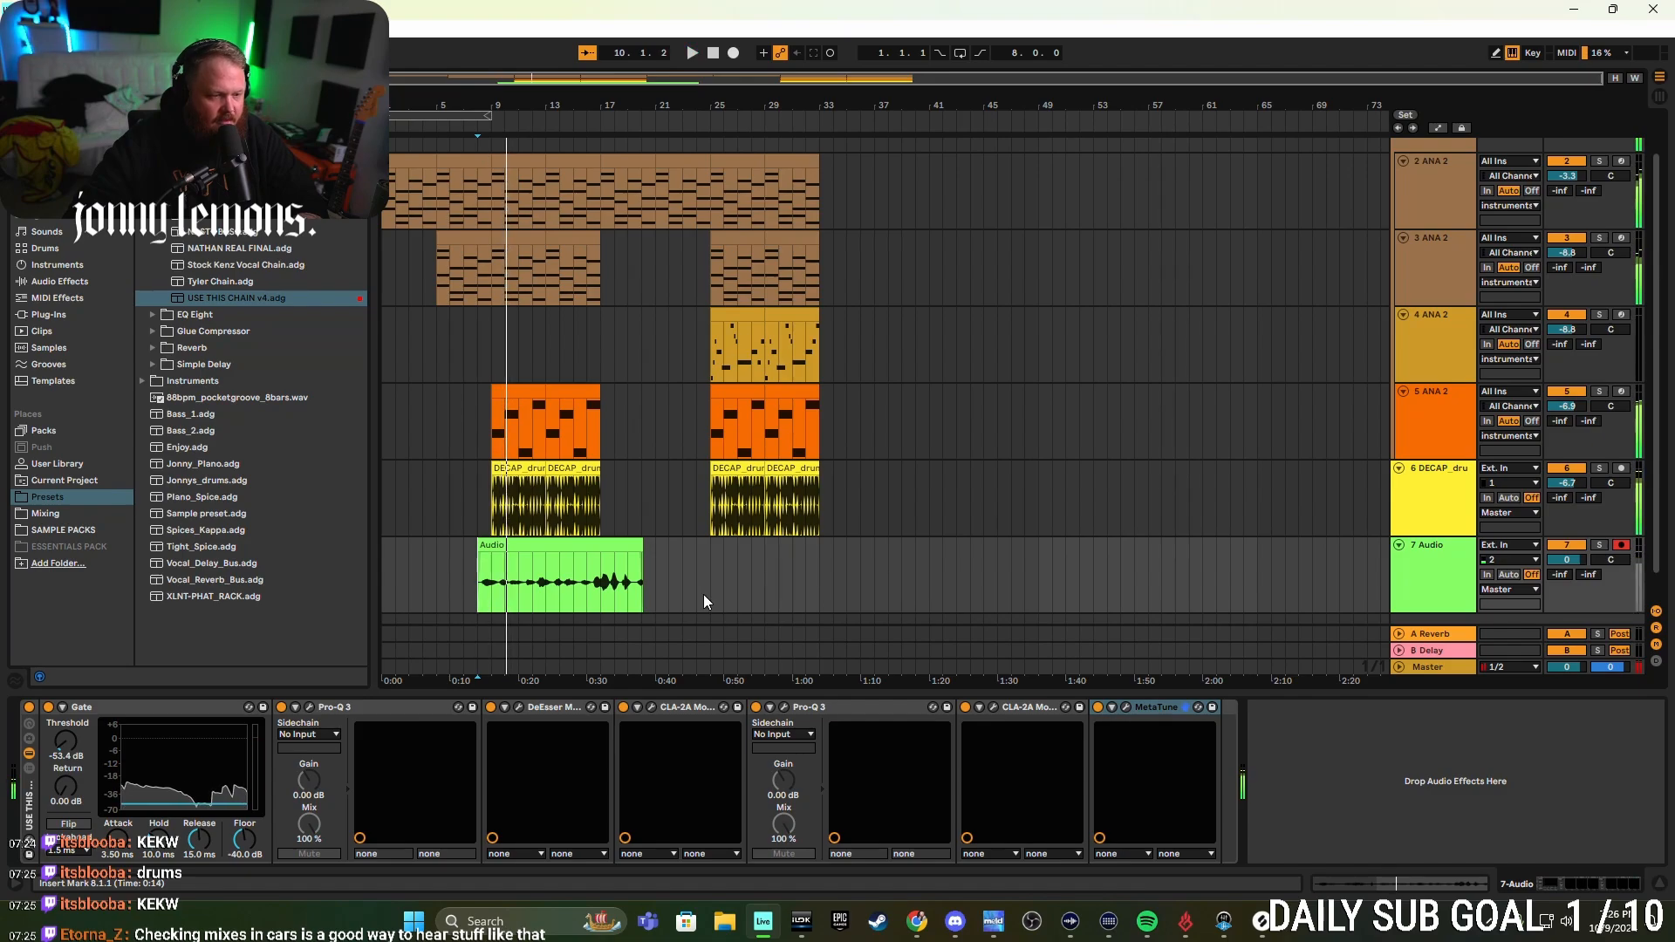
- Trim the start of the recorded clip on 7 Audio to position 8.2.3
scroll(543, 581, "up", 2)
scroll(544, 581, "down", 1)
scroll(543, 581, "up", 3)
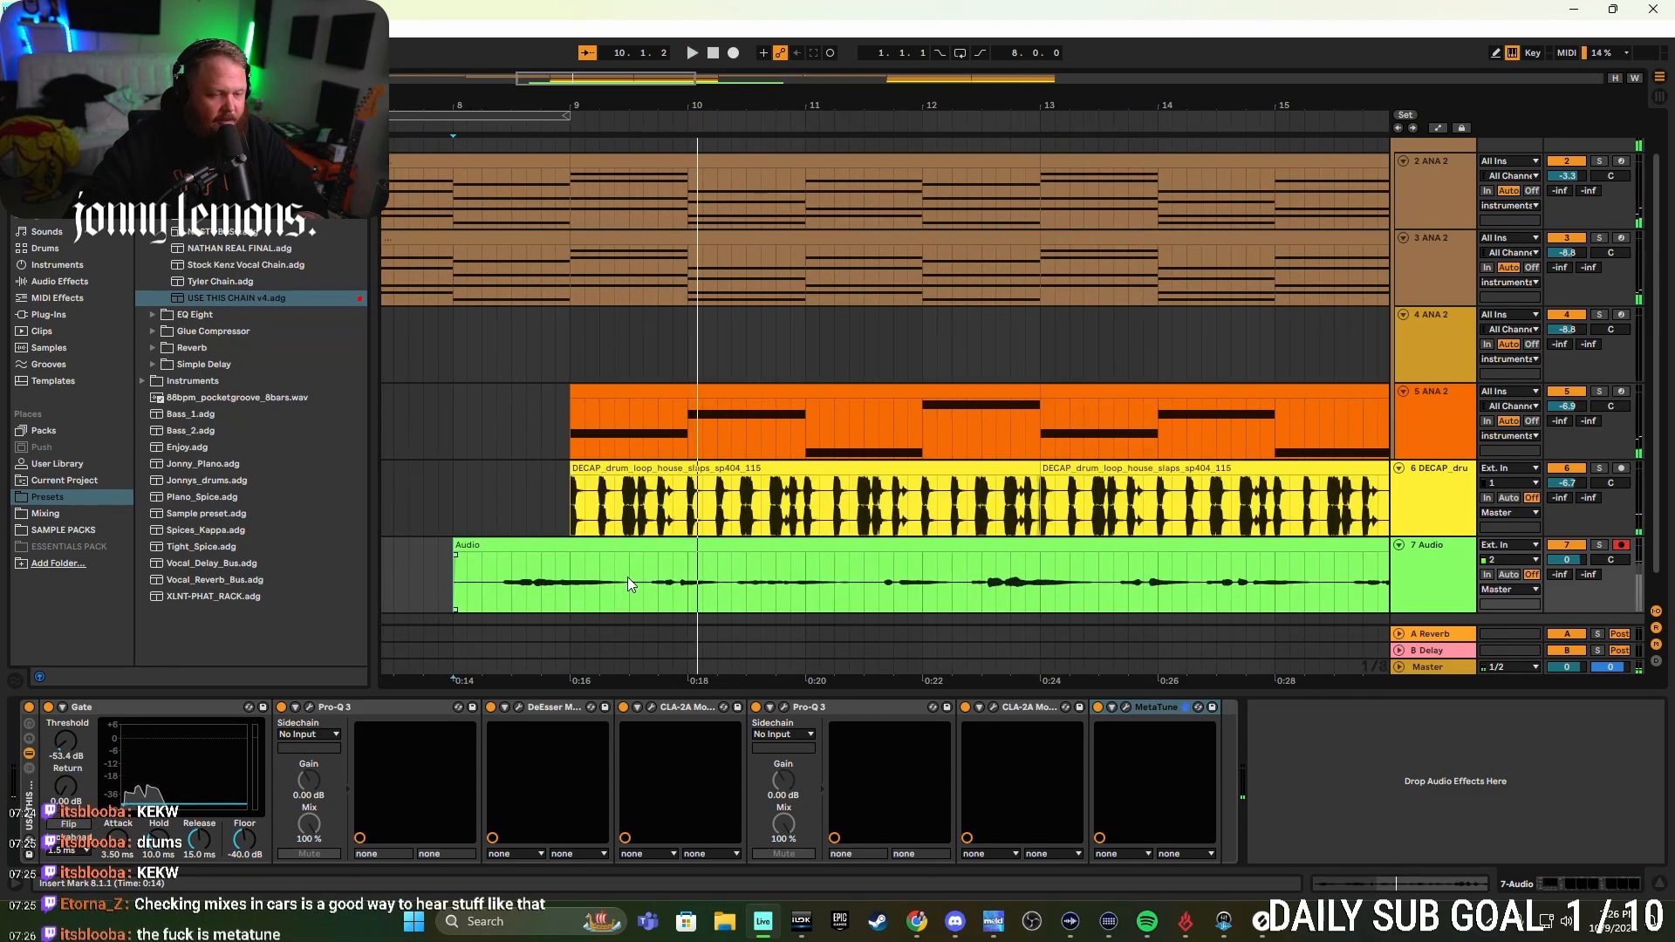
left_click_drag(491, 547, 532, 552)
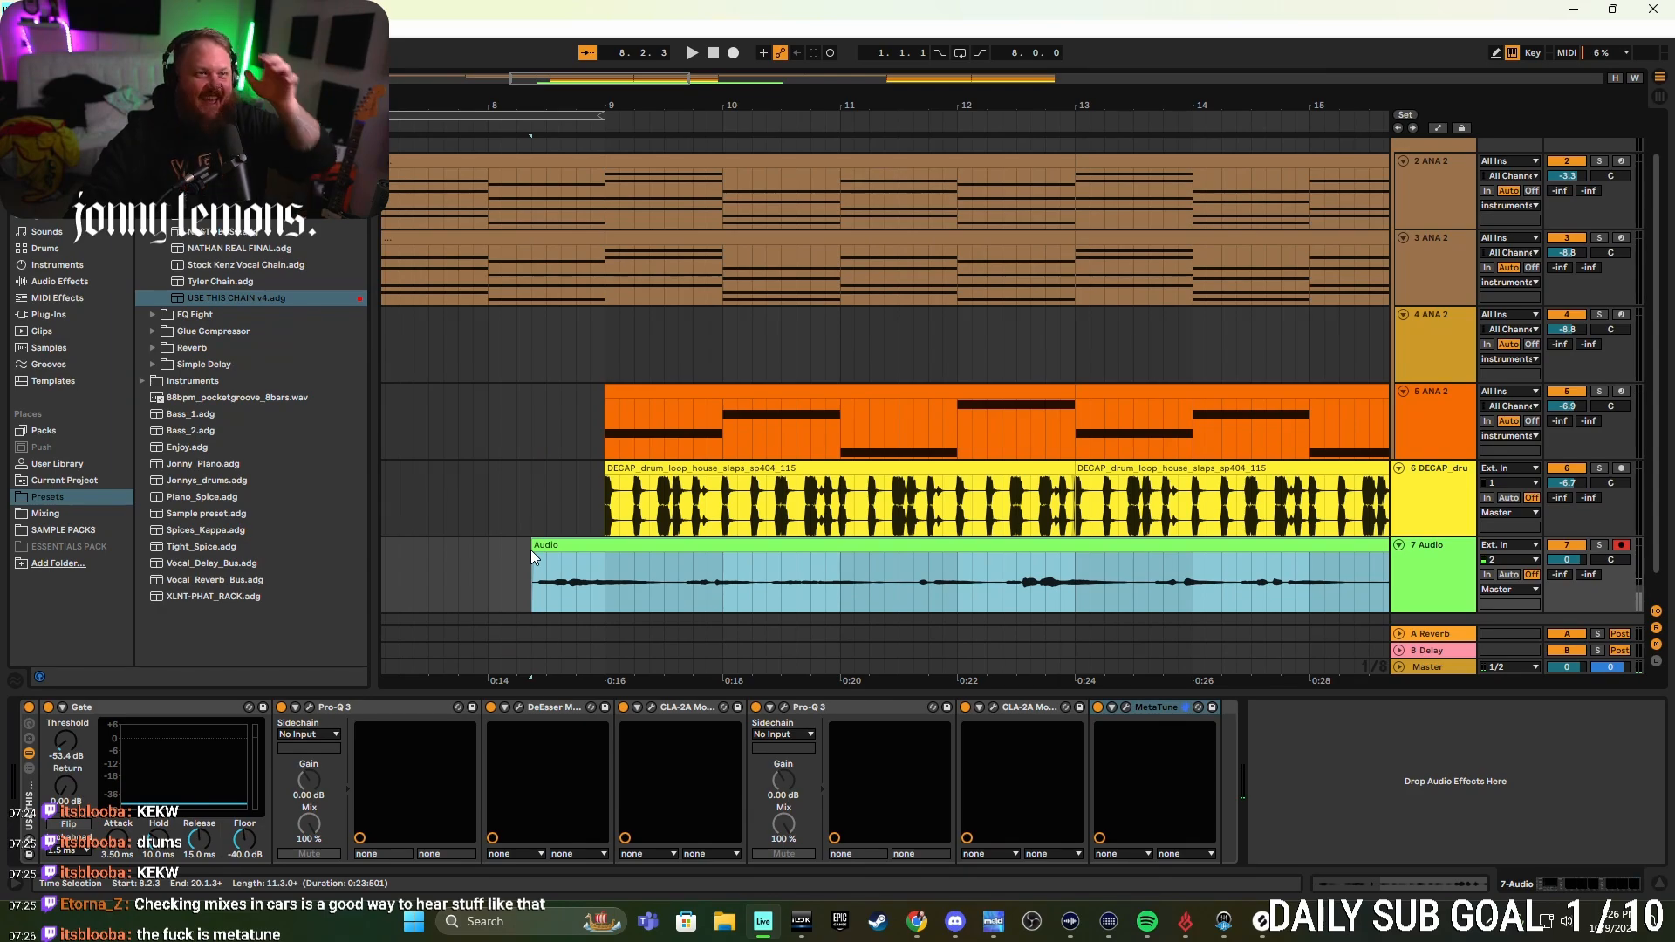
- Check the MetaTune settings on the 7 Audio chain, close its window, and play the trimmed take from 8.2.3
left_click(1126, 706)
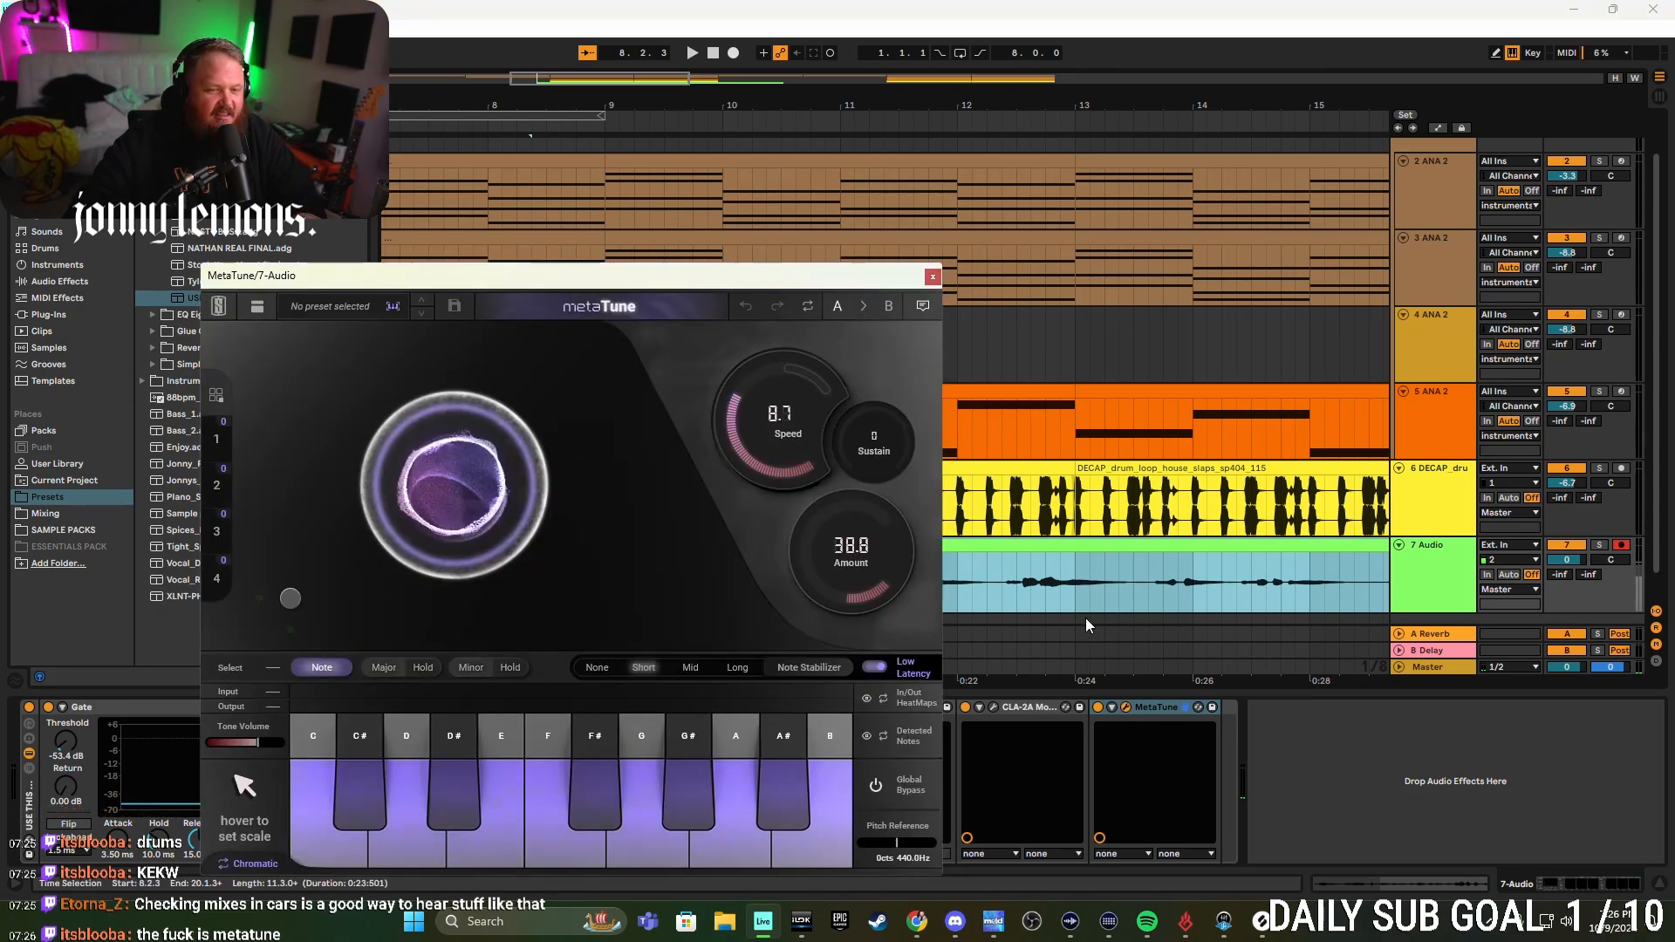
left_click(933, 276)
left_click(532, 588)
key("space")
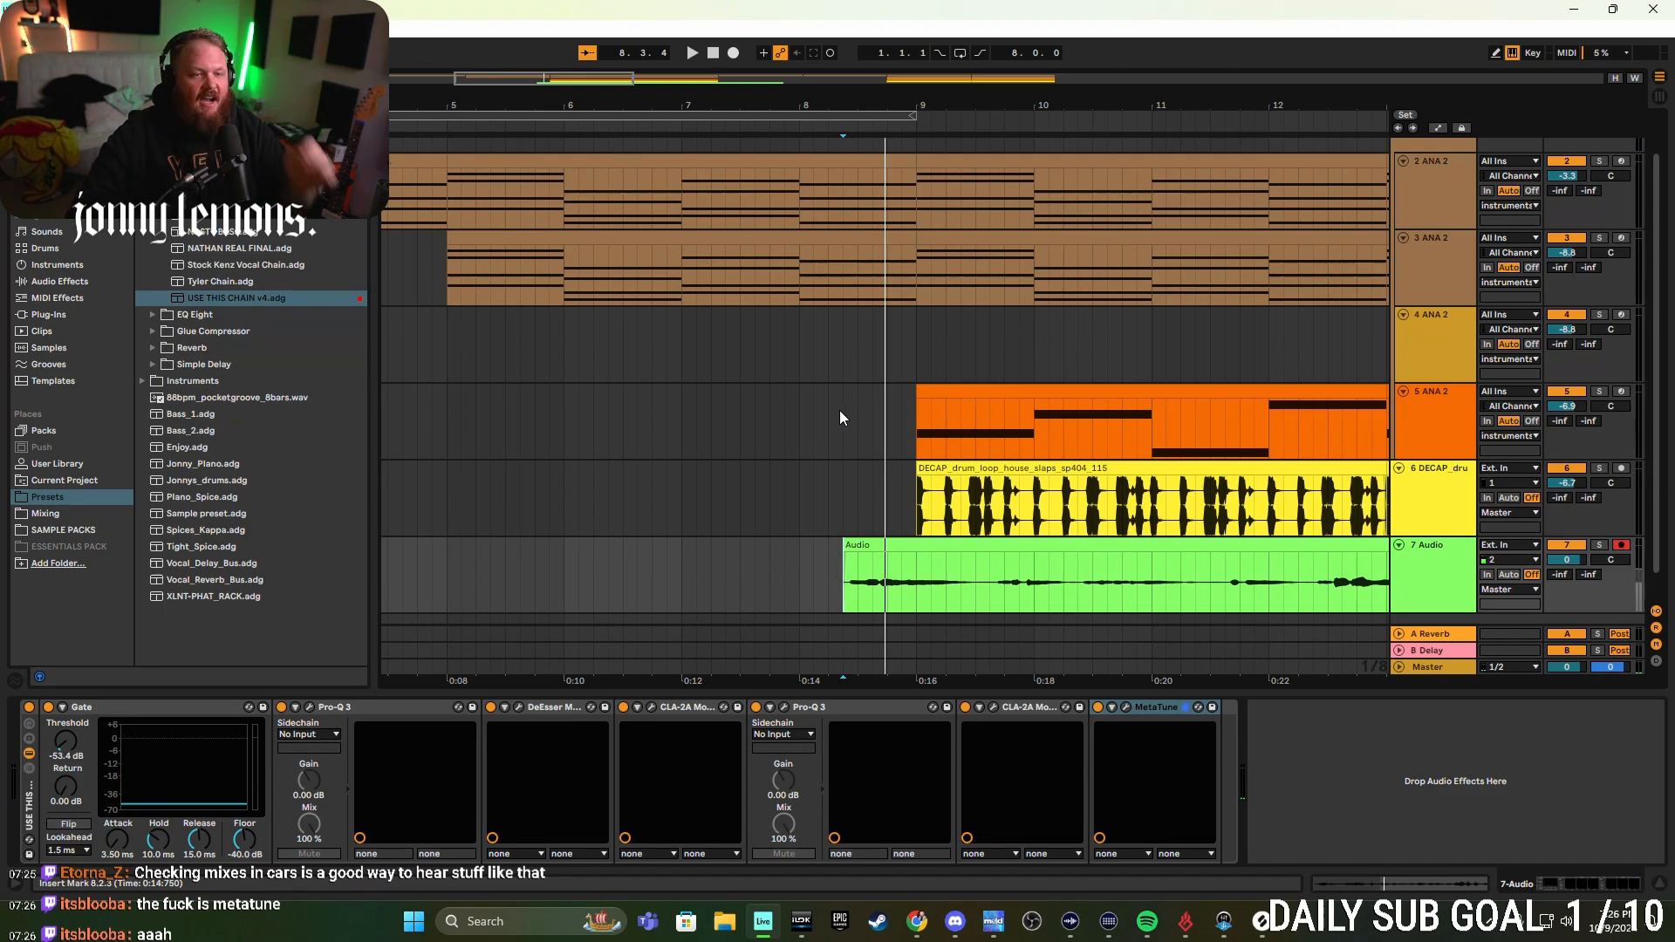
- Delete the recorded take on 7 Audio and record a new one, starting from bar 5 and stopping at bar 17
key("w")
left_click(976, 548)
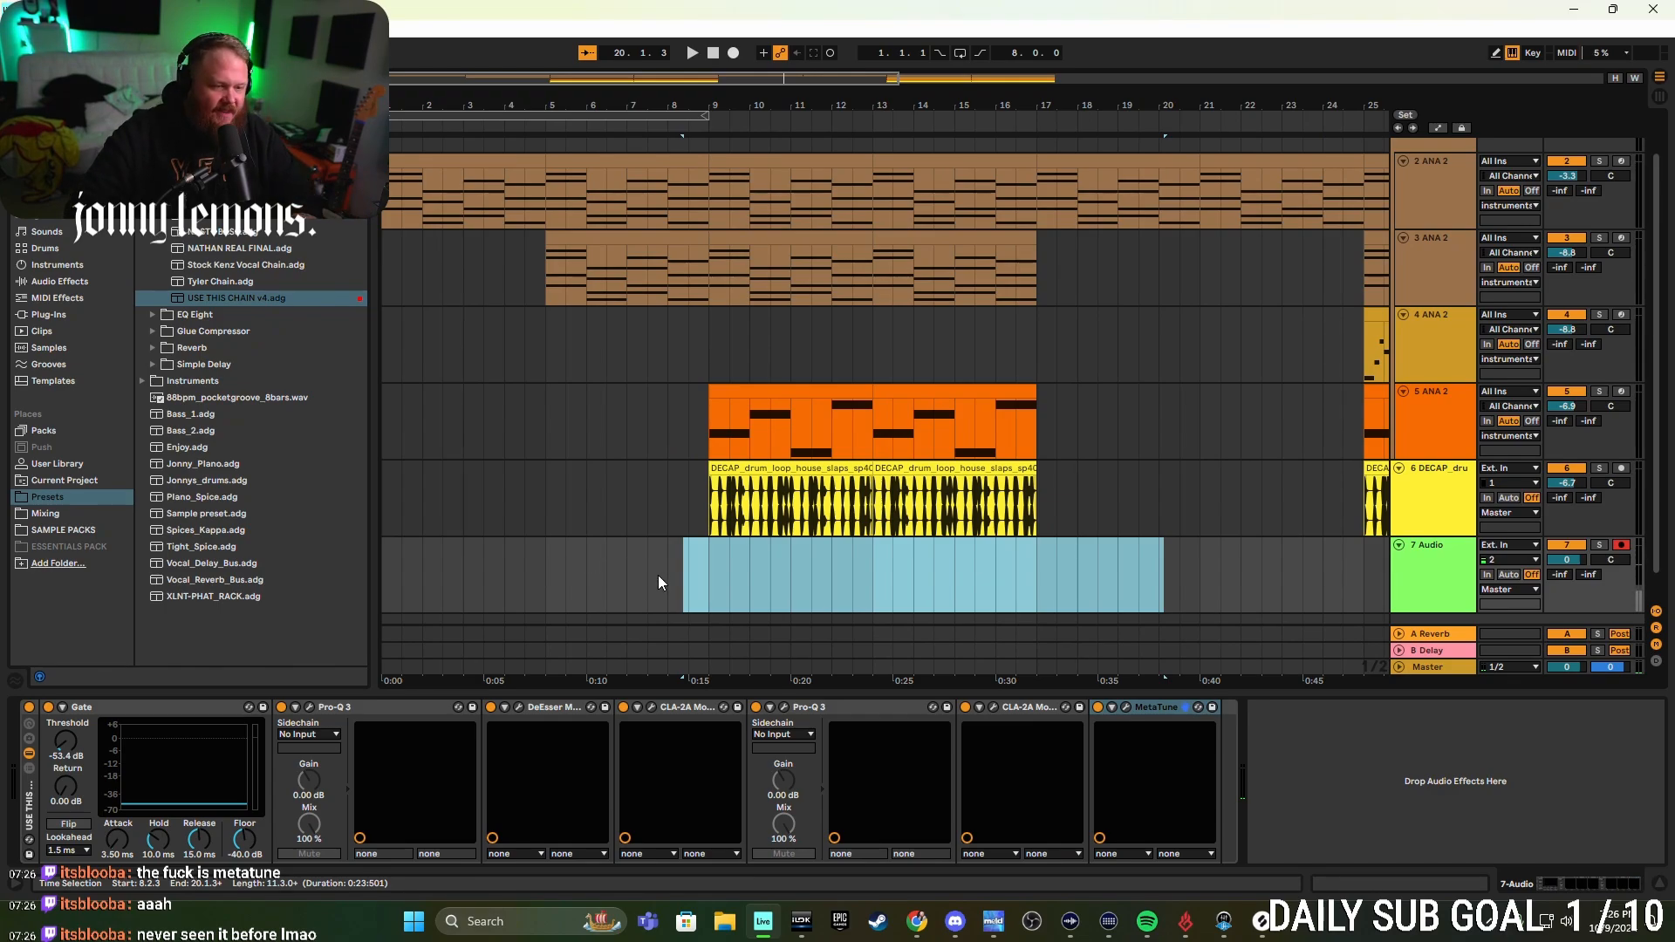
left_click(543, 571)
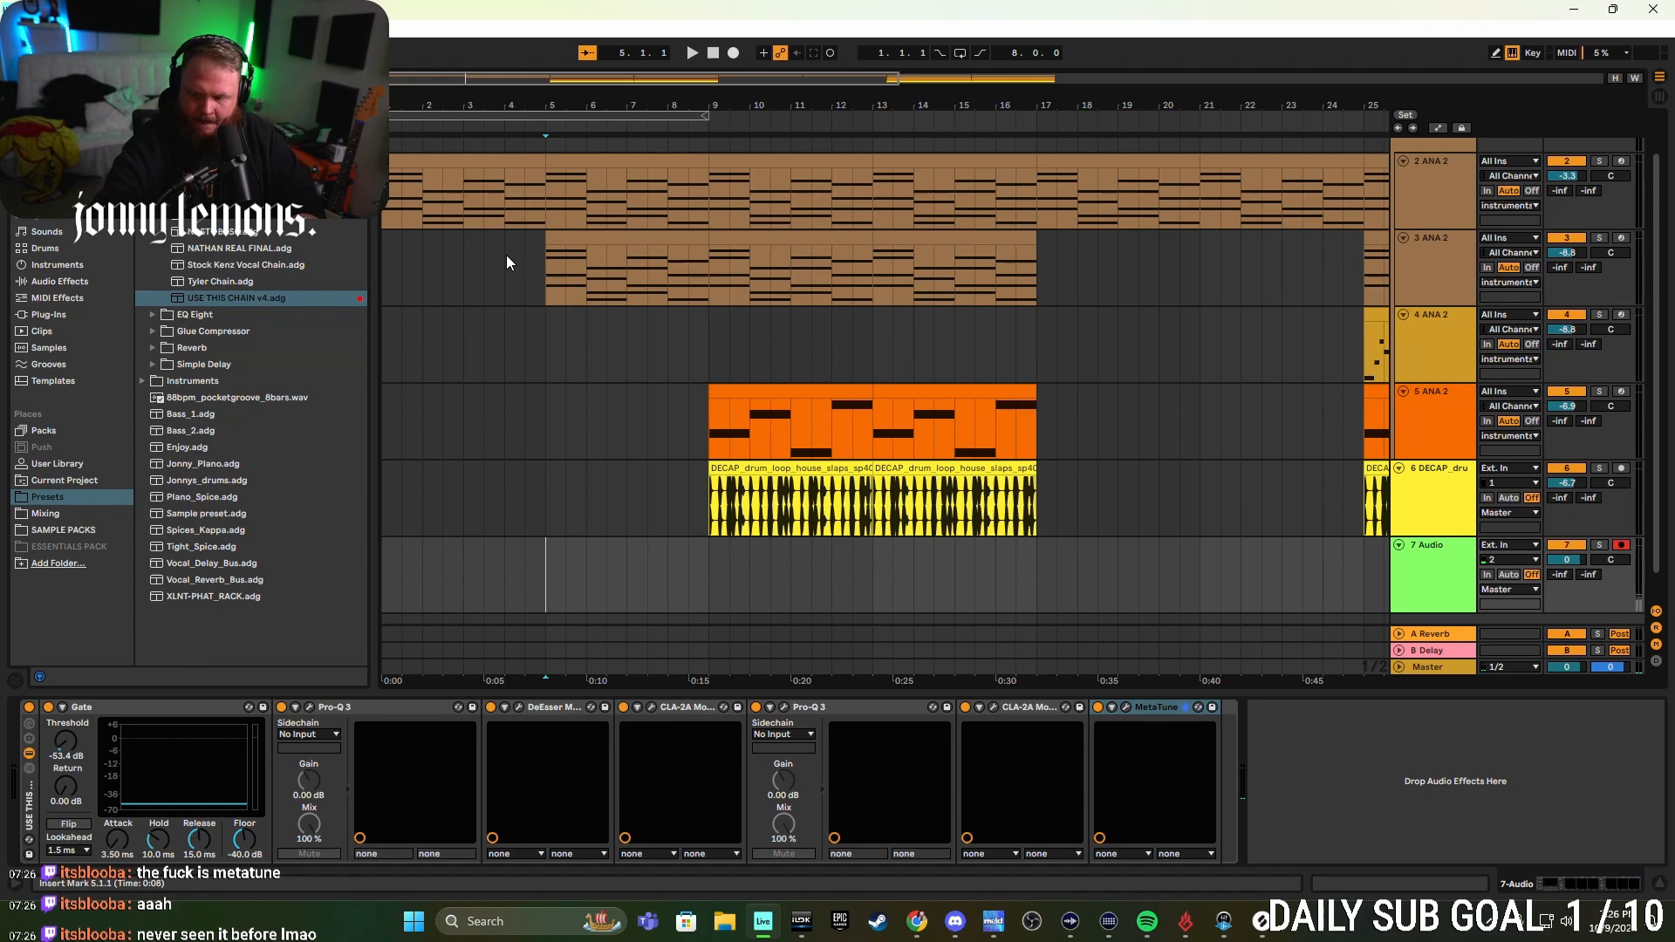
key("space")
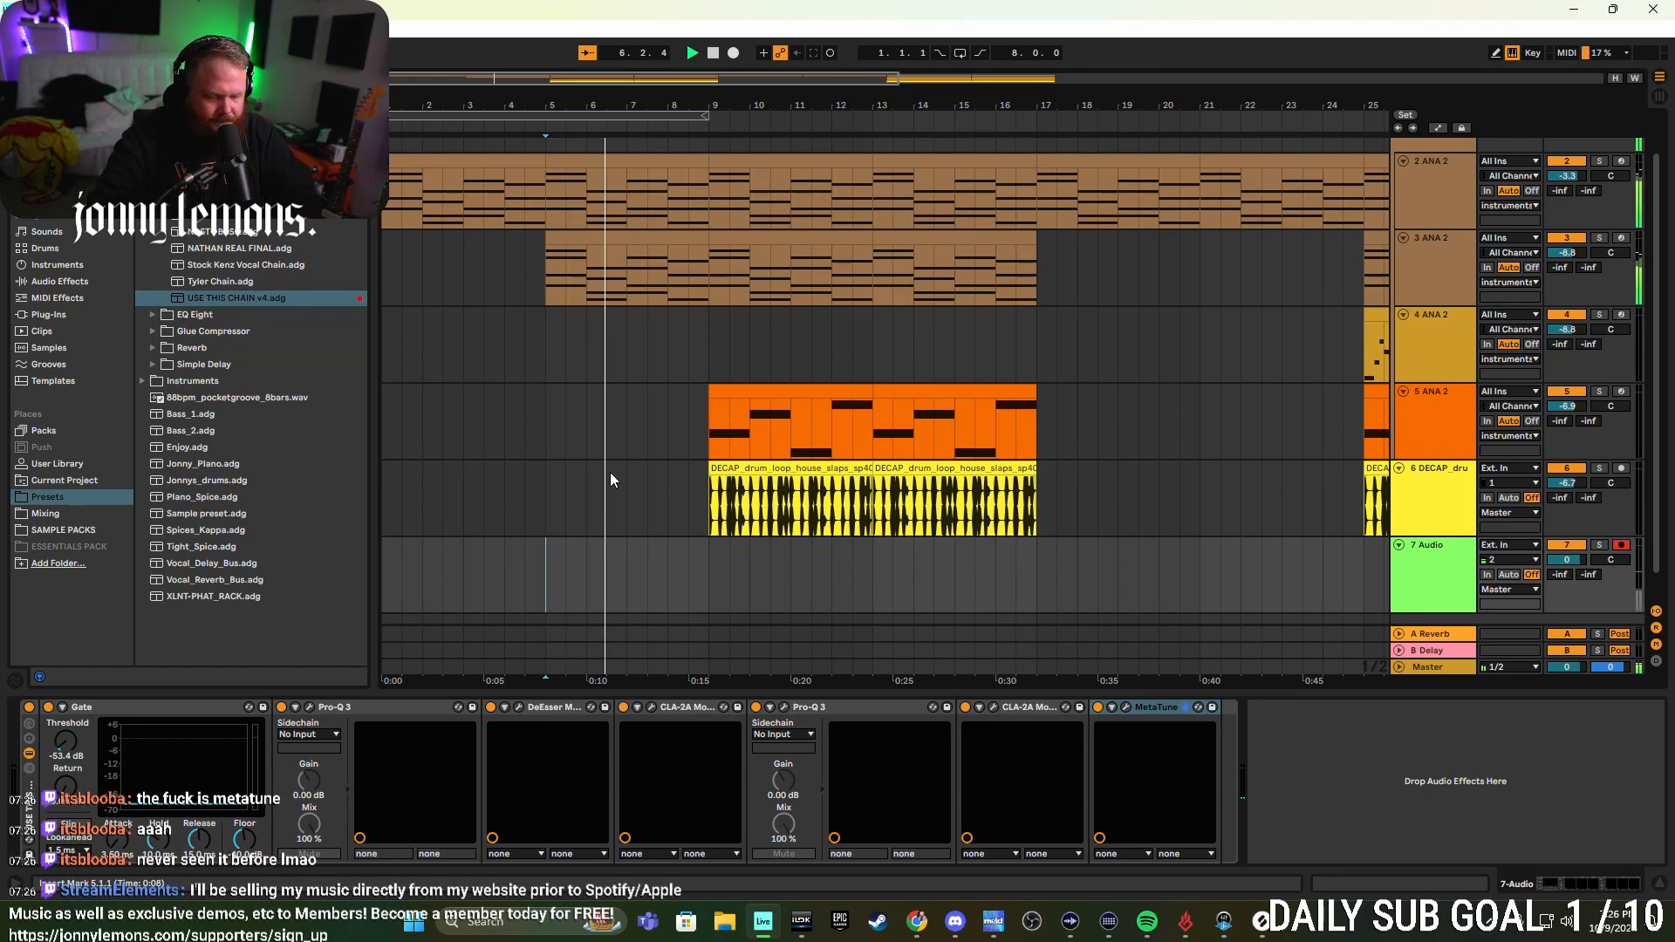
key("F9")
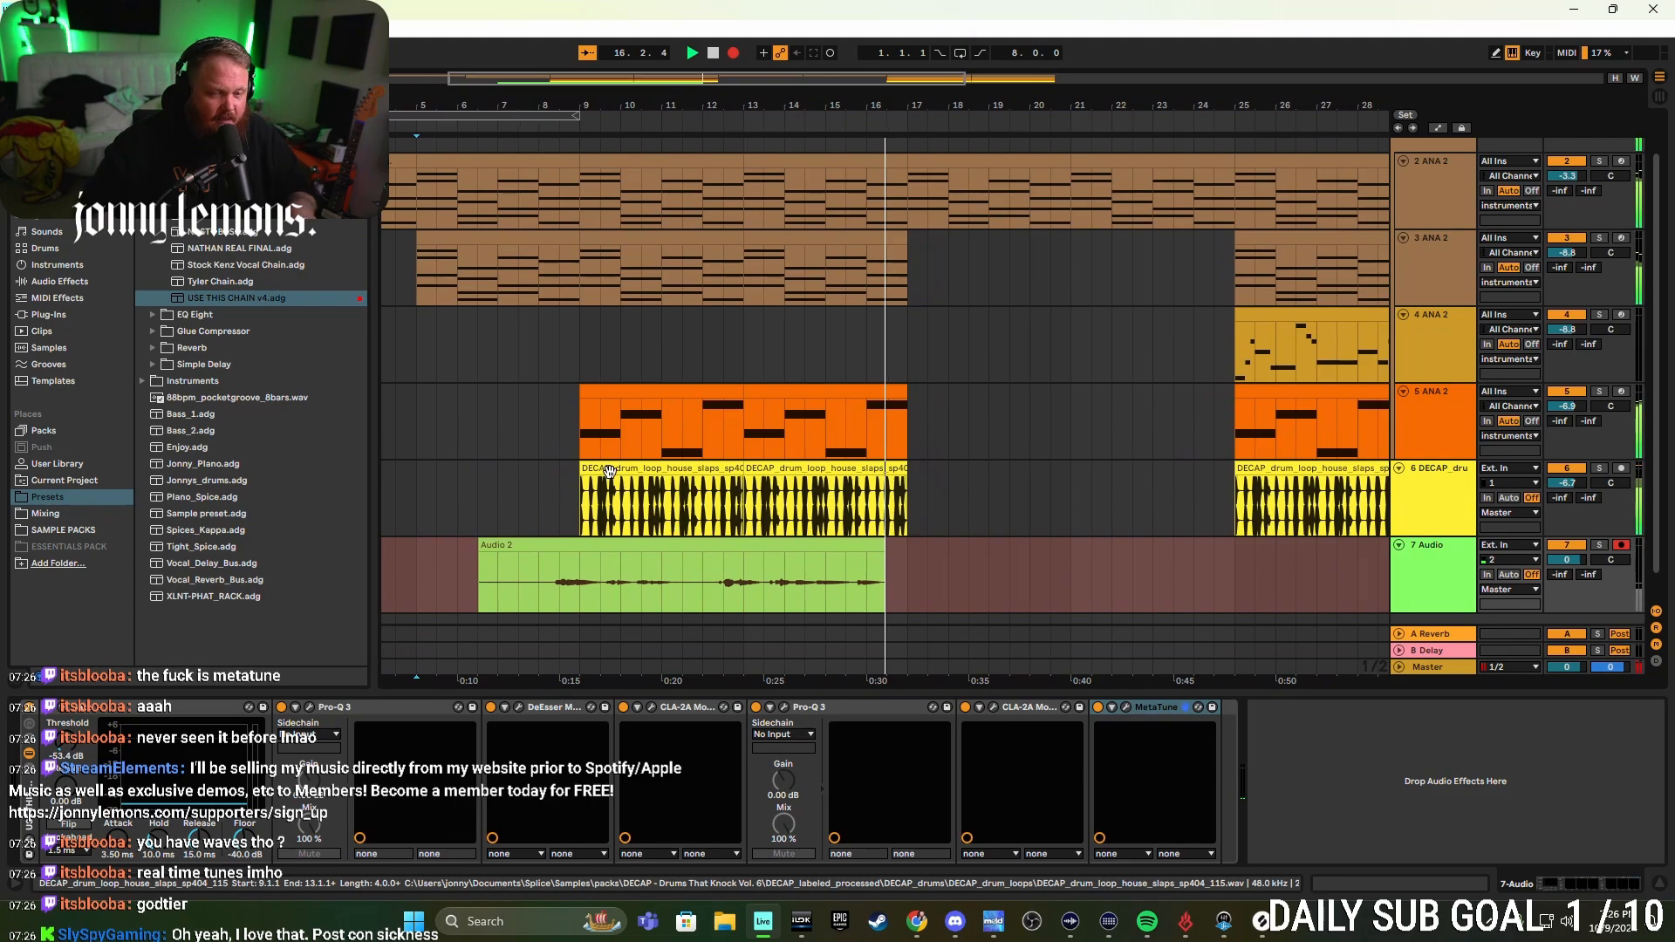
key("space")
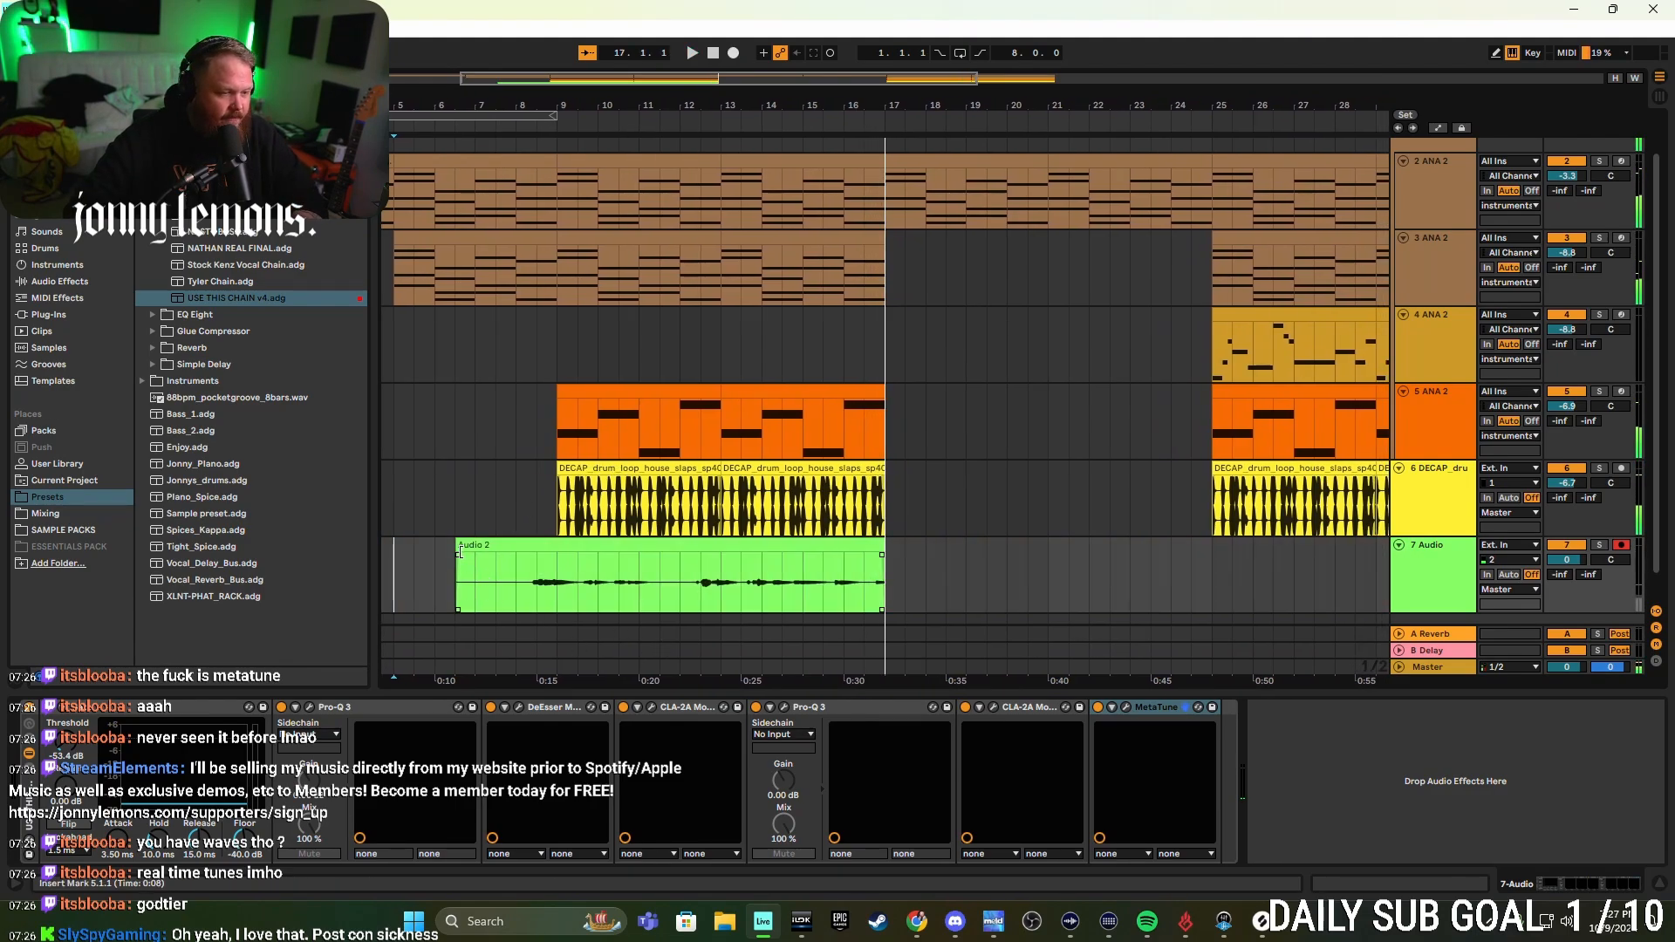
- Trim the start of the new take to bar 8, nudge the clip slightly earlier, and play it back
left_click_drag(457, 552, 520, 553)
key("space")
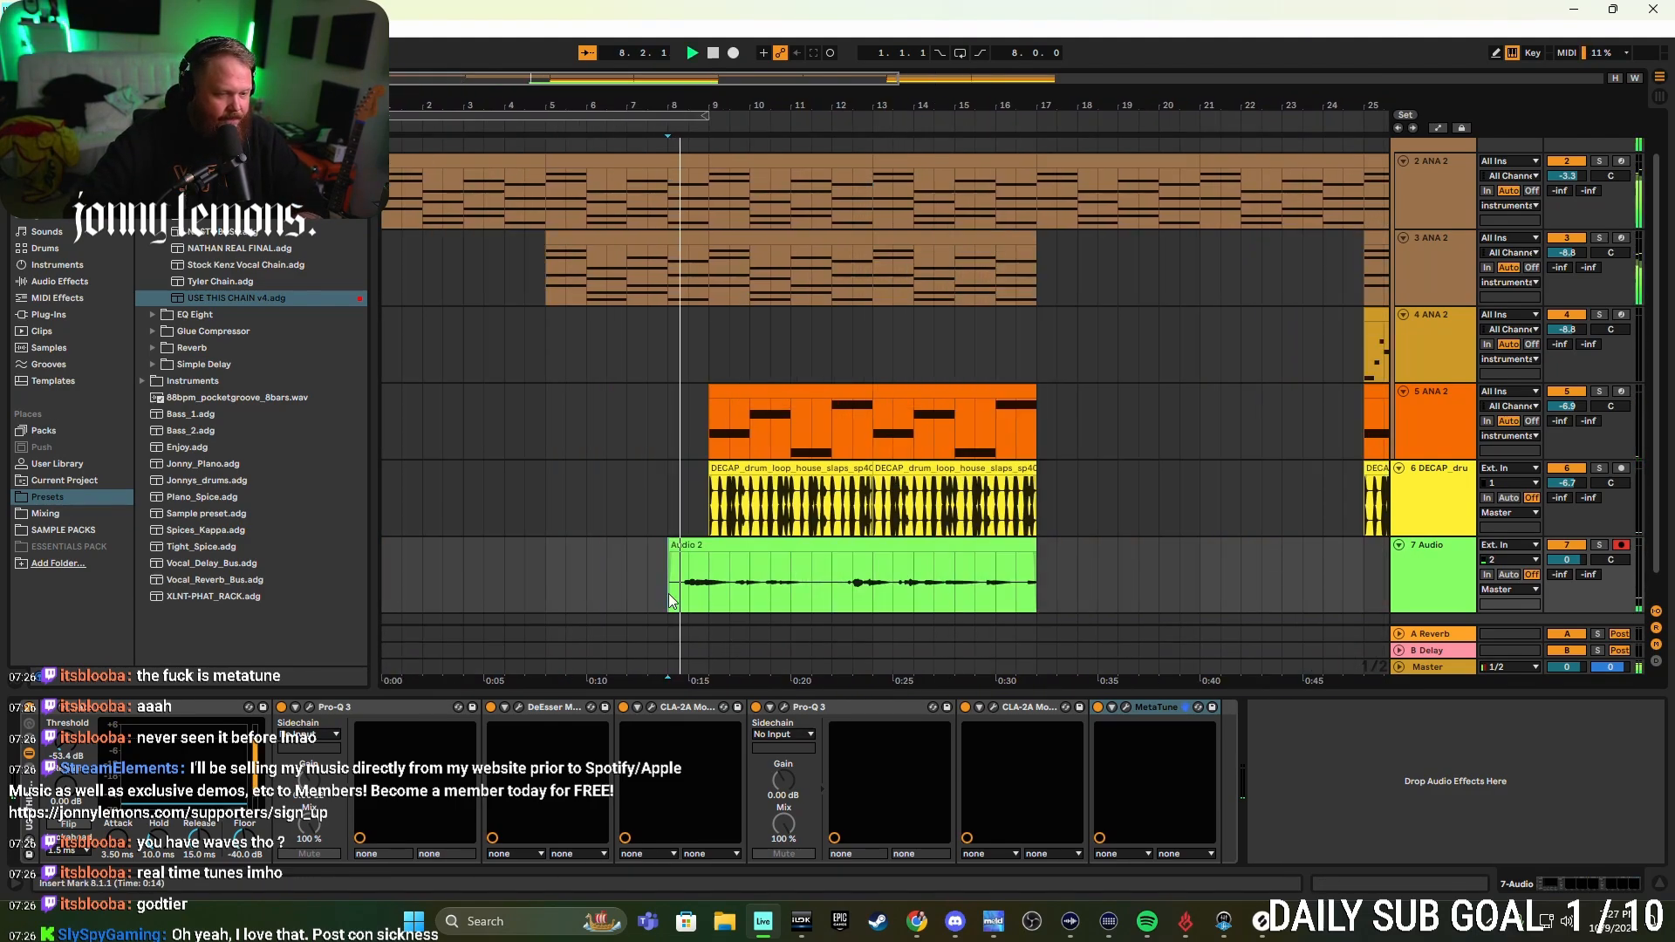
scroll(729, 593, "up", 3)
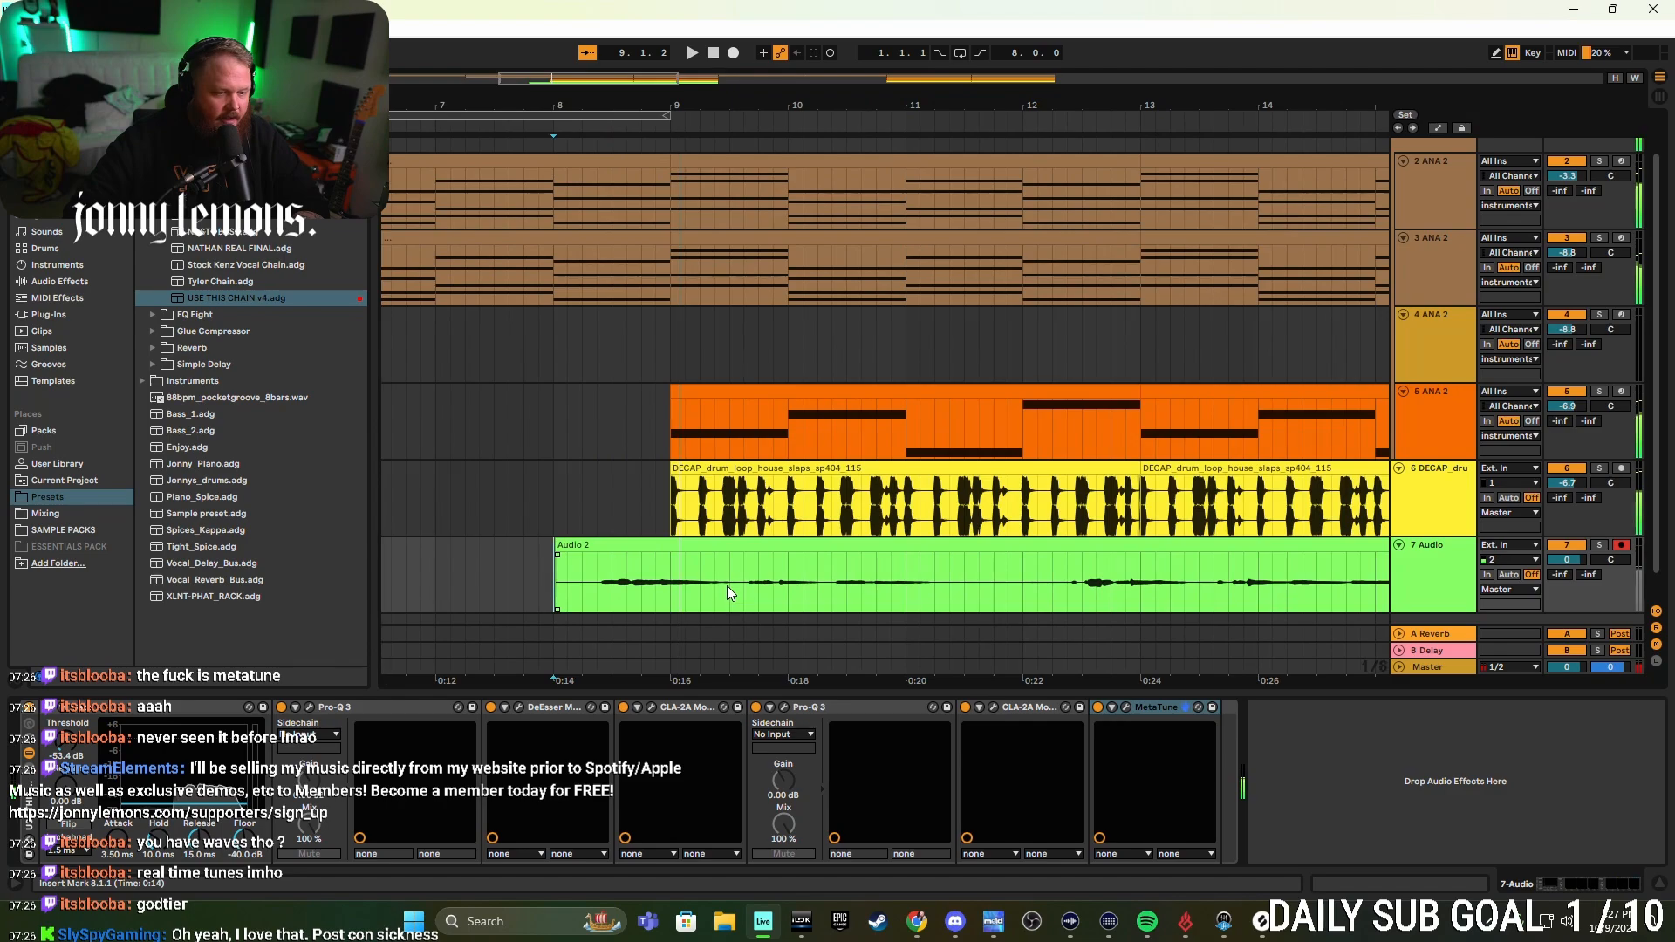
left_click_drag(630, 545, 626, 548)
left_click(558, 592)
key("space")
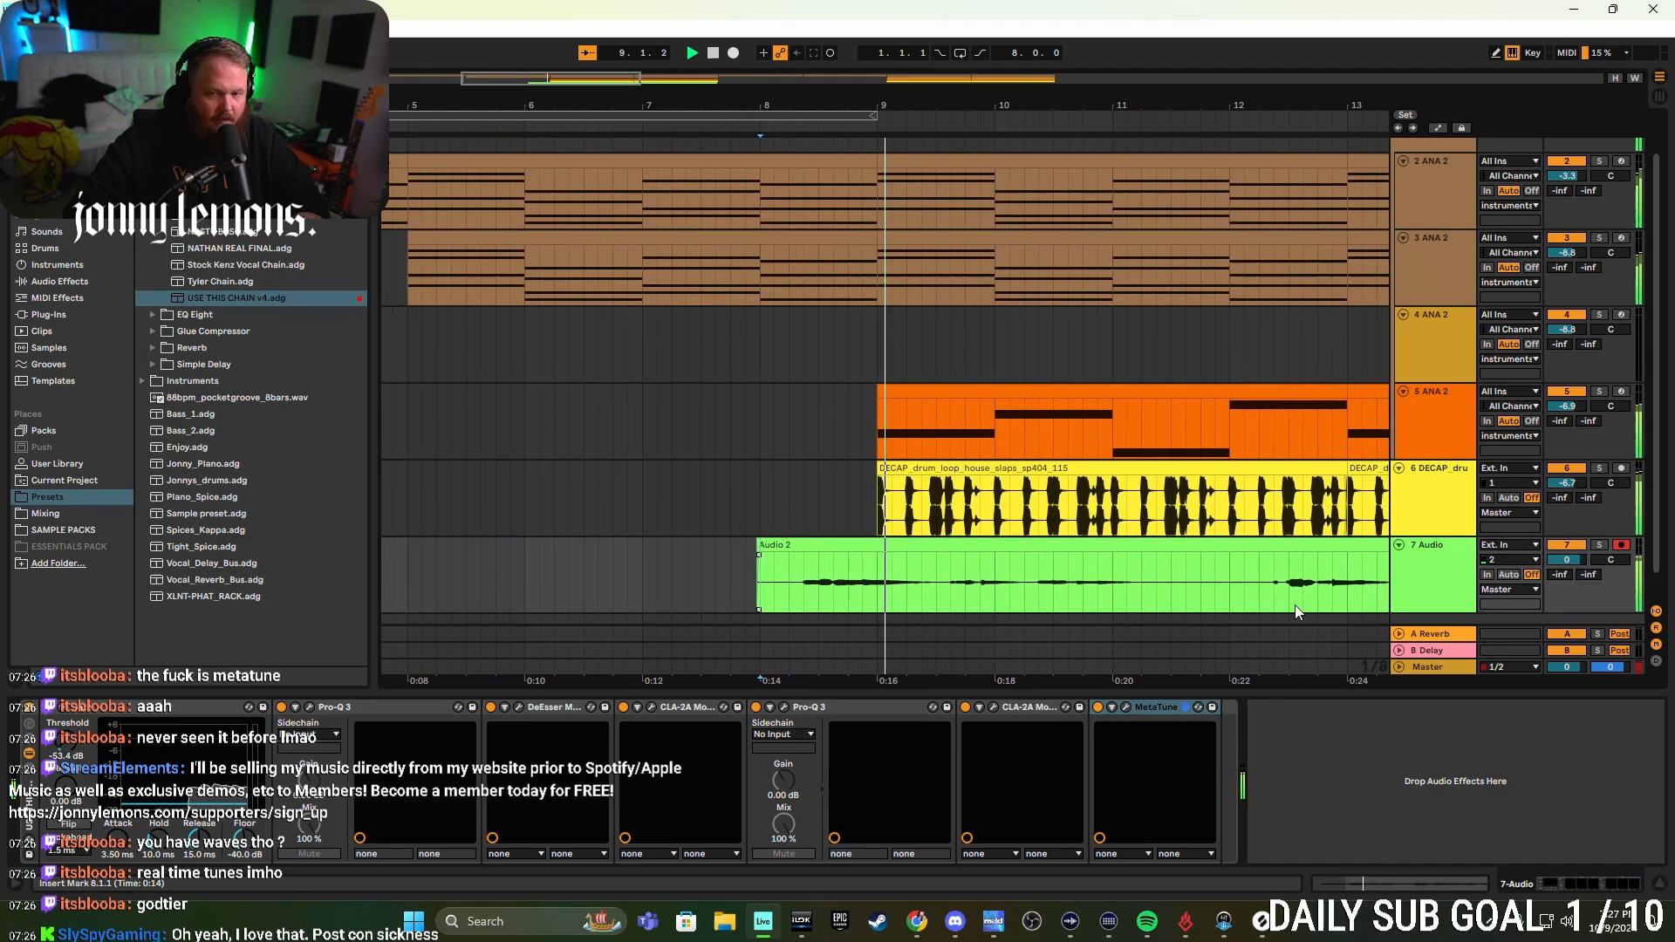
- Record another take on 7 Audio over the existing one, starting at bar 5 and stopping at bar 17
left_click(1434, 551)
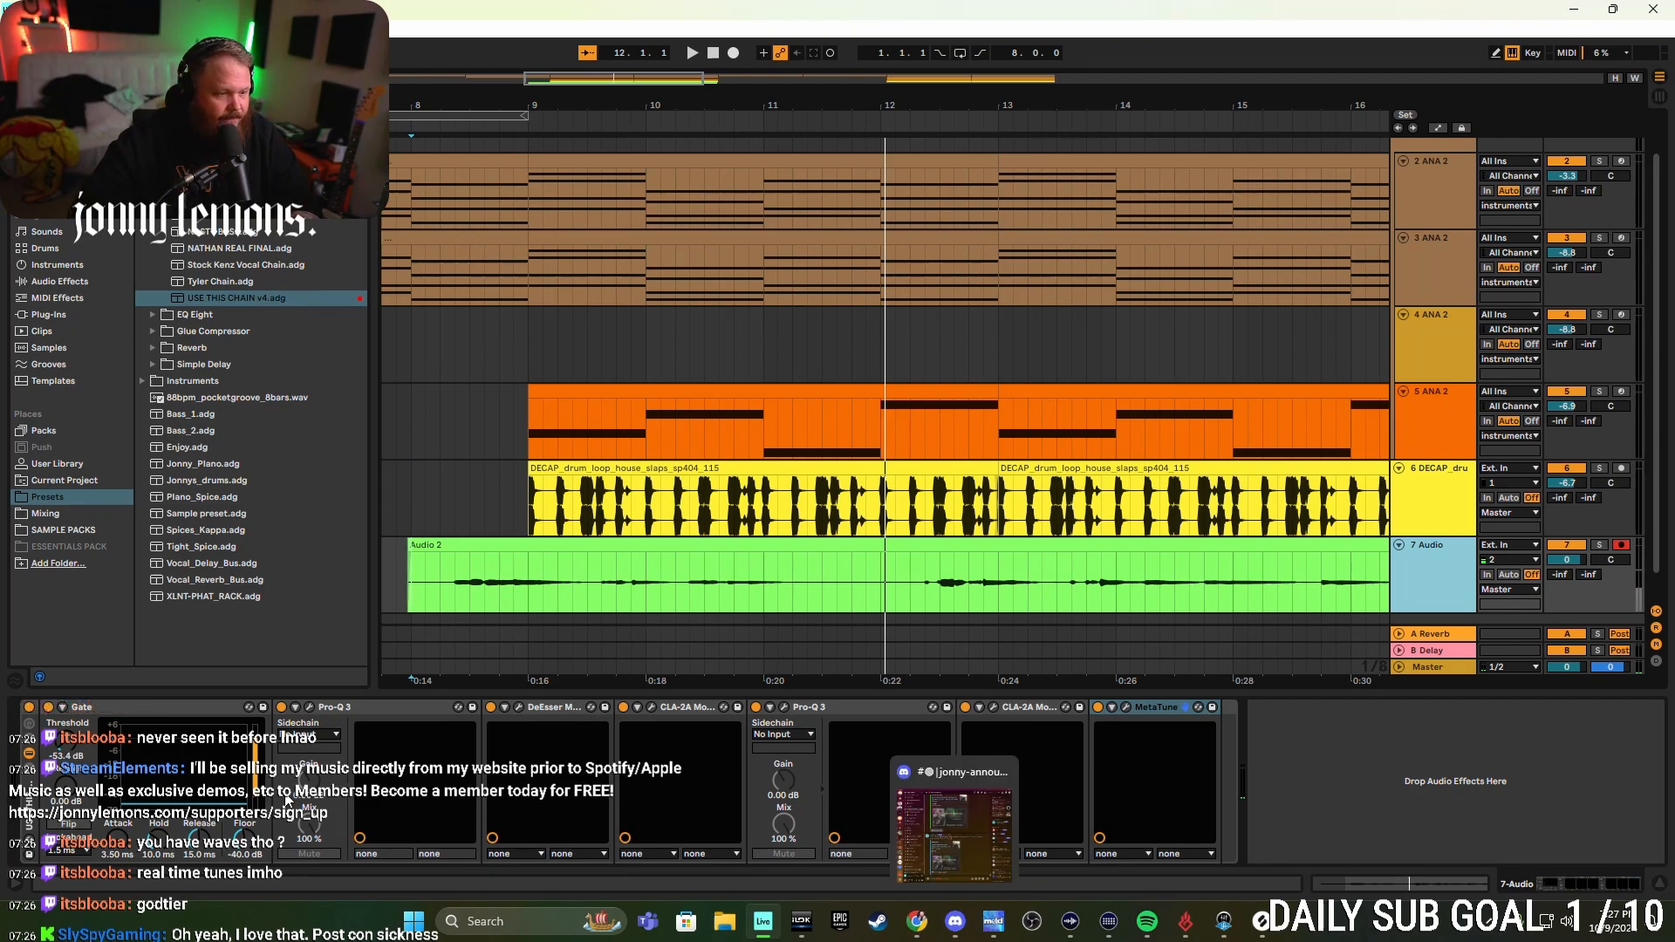
scroll(455, 574, "down", 3)
scroll(455, 571, "left", 2)
left_click(456, 569)
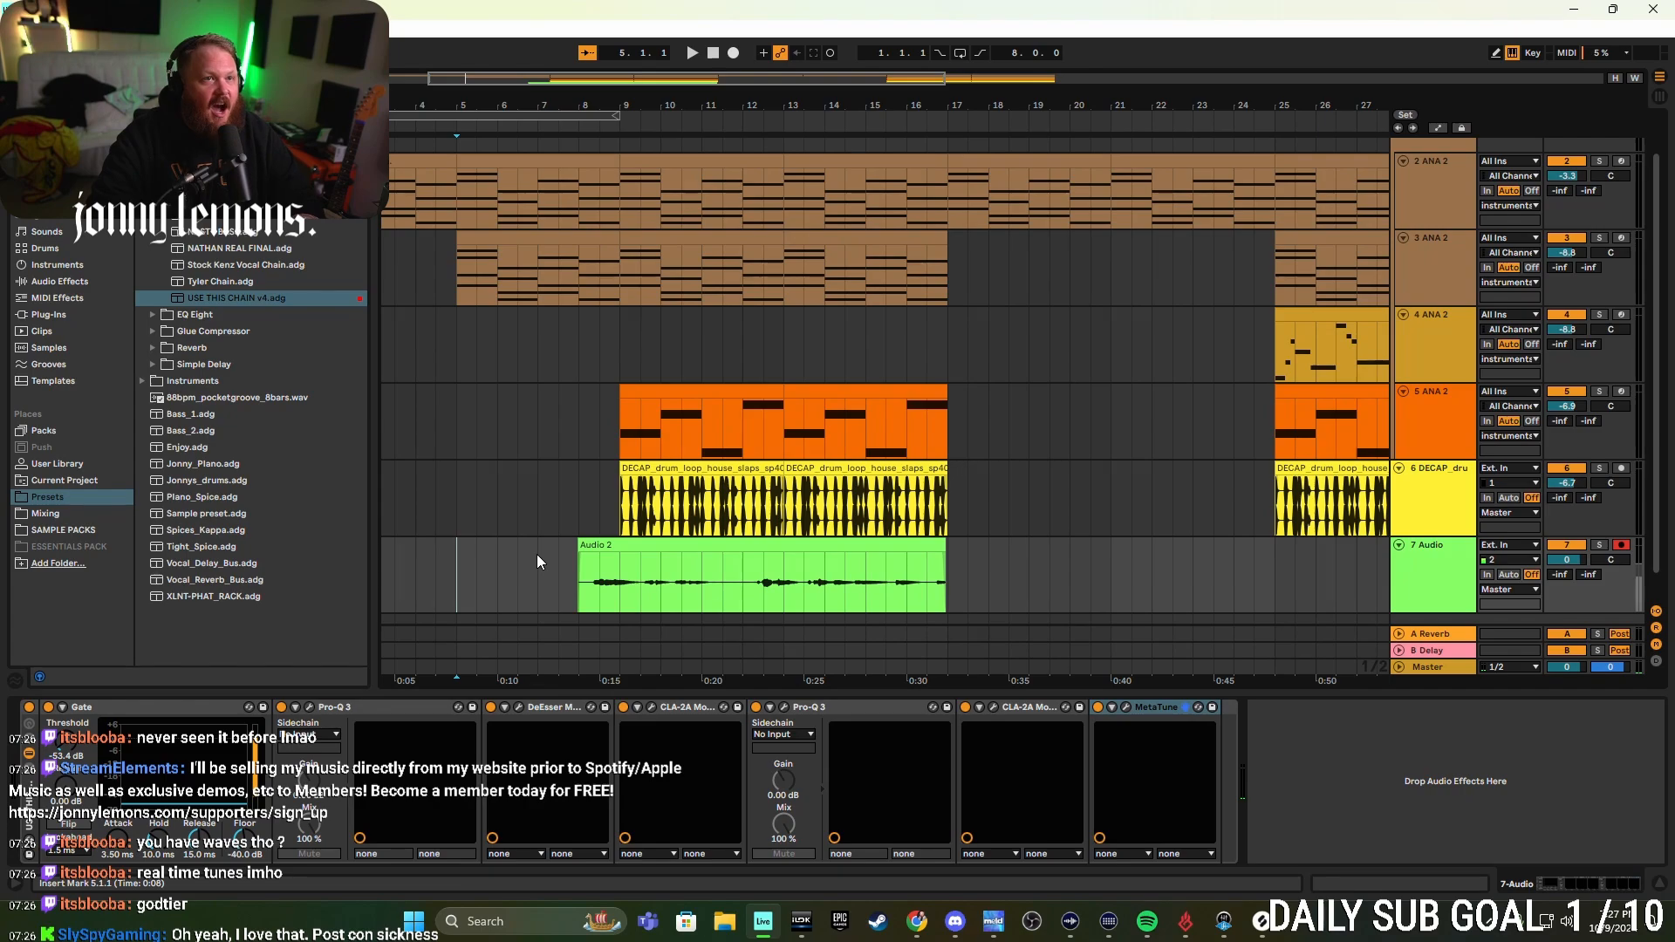
key("F9")
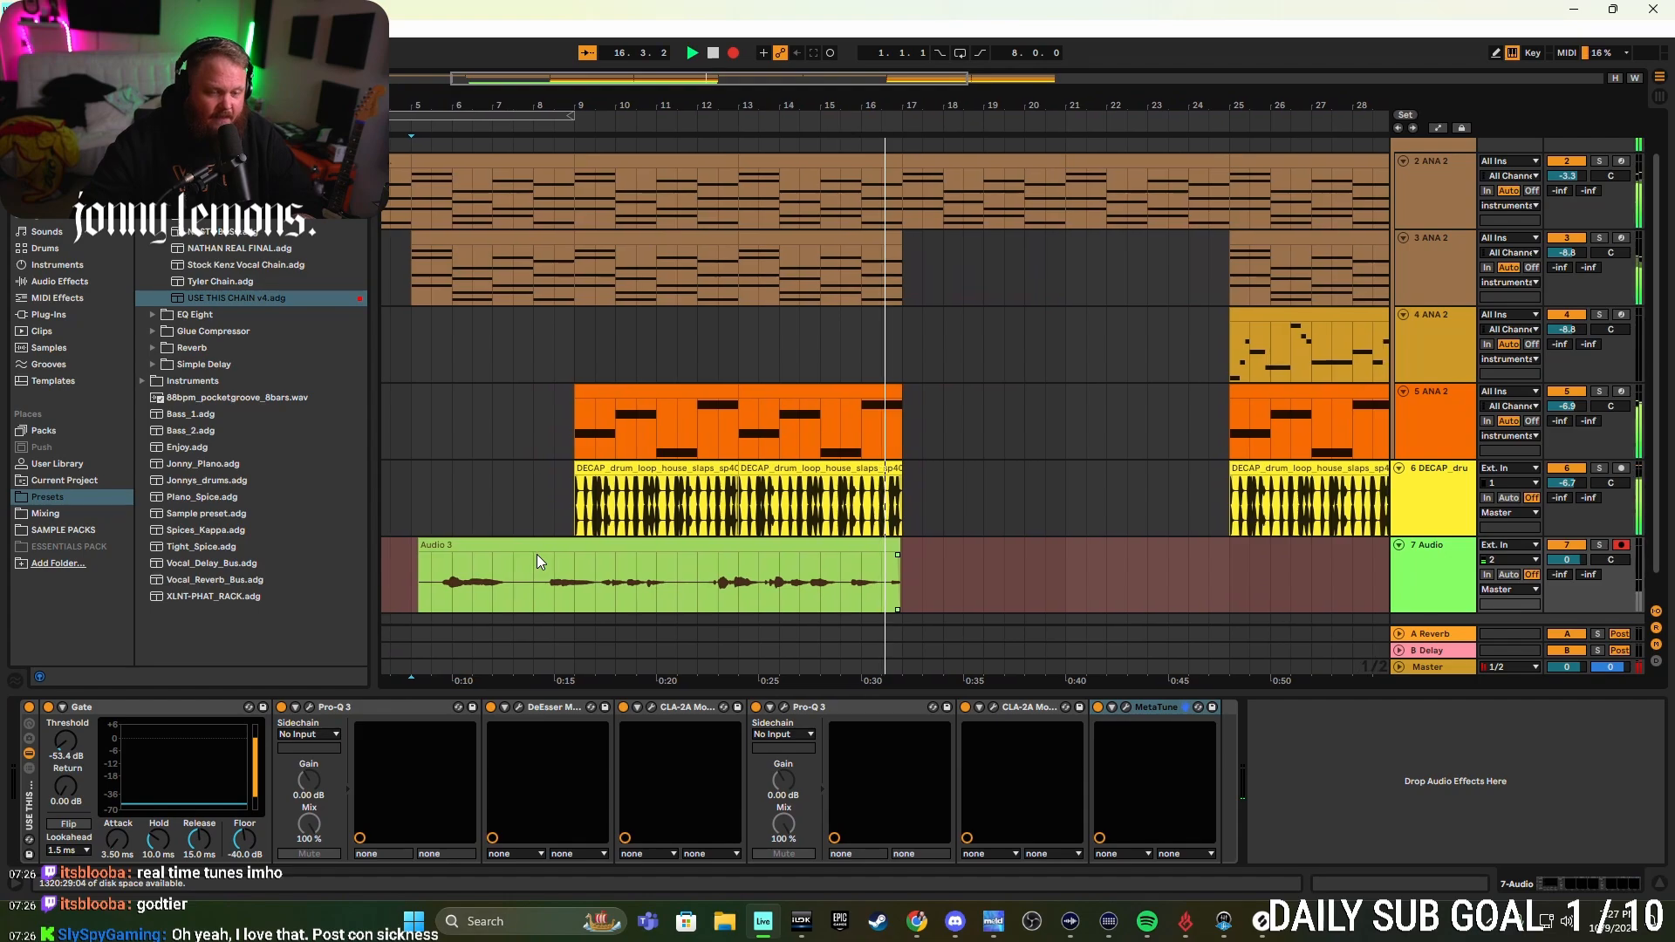
key("space")
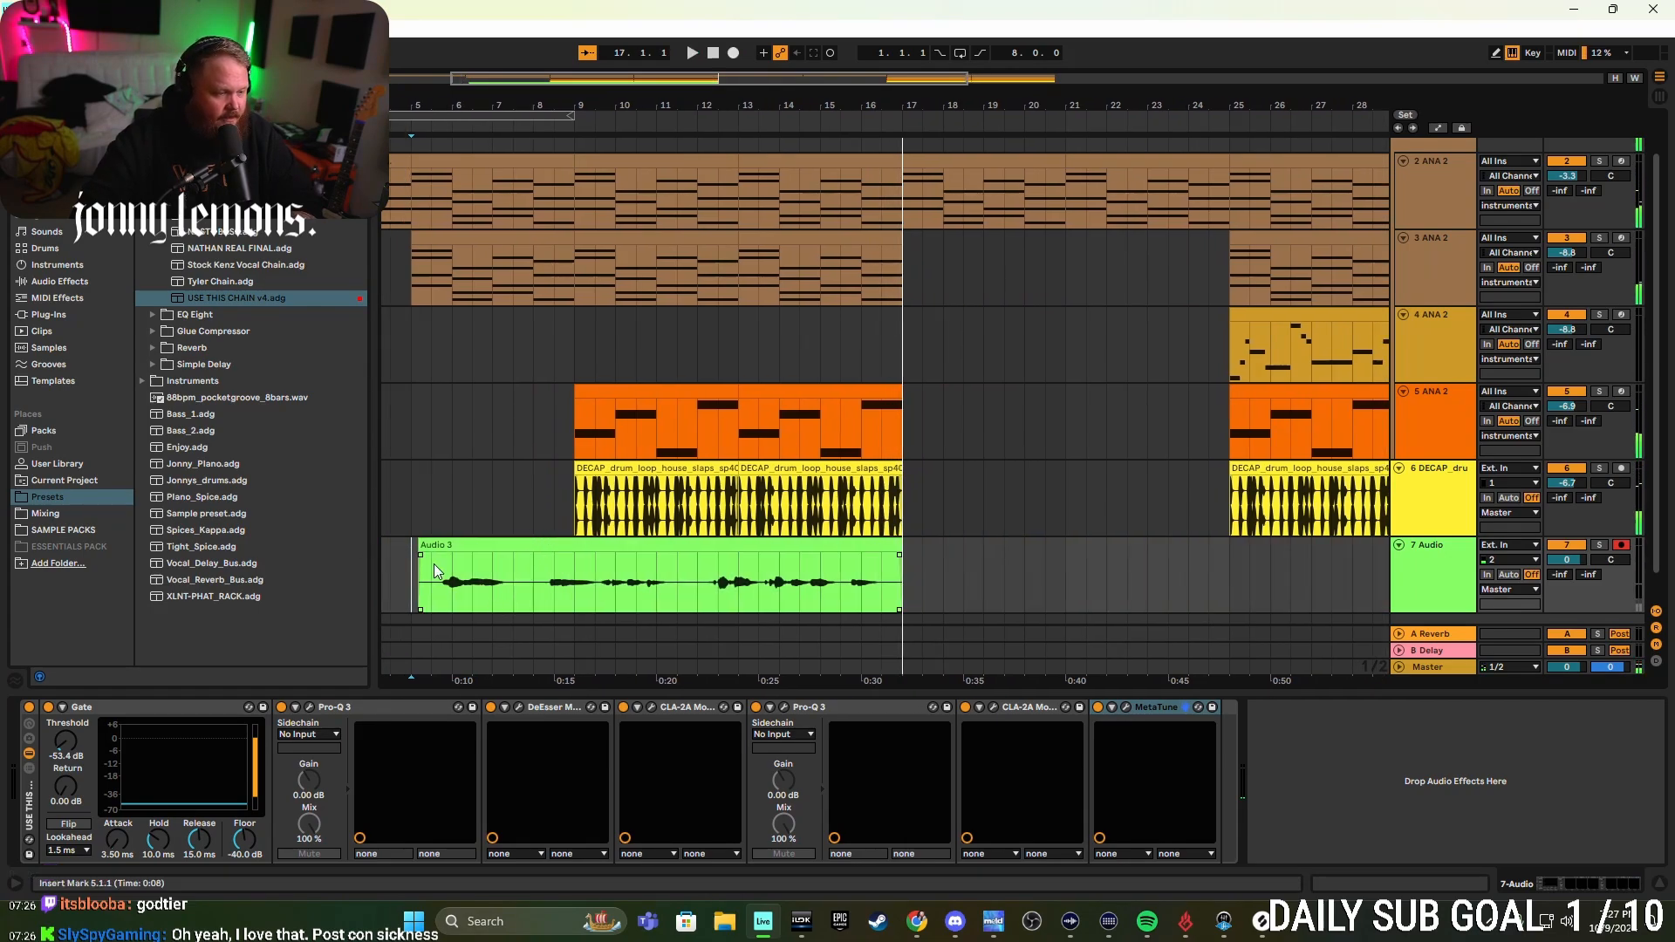
- Trim the start of the Audio 3 clip to bar 8 and nudge the clip slightly earlier, to just after 7.4.4
left_click_drag(420, 565, 538, 550)
scroll(611, 562, "up", 5)
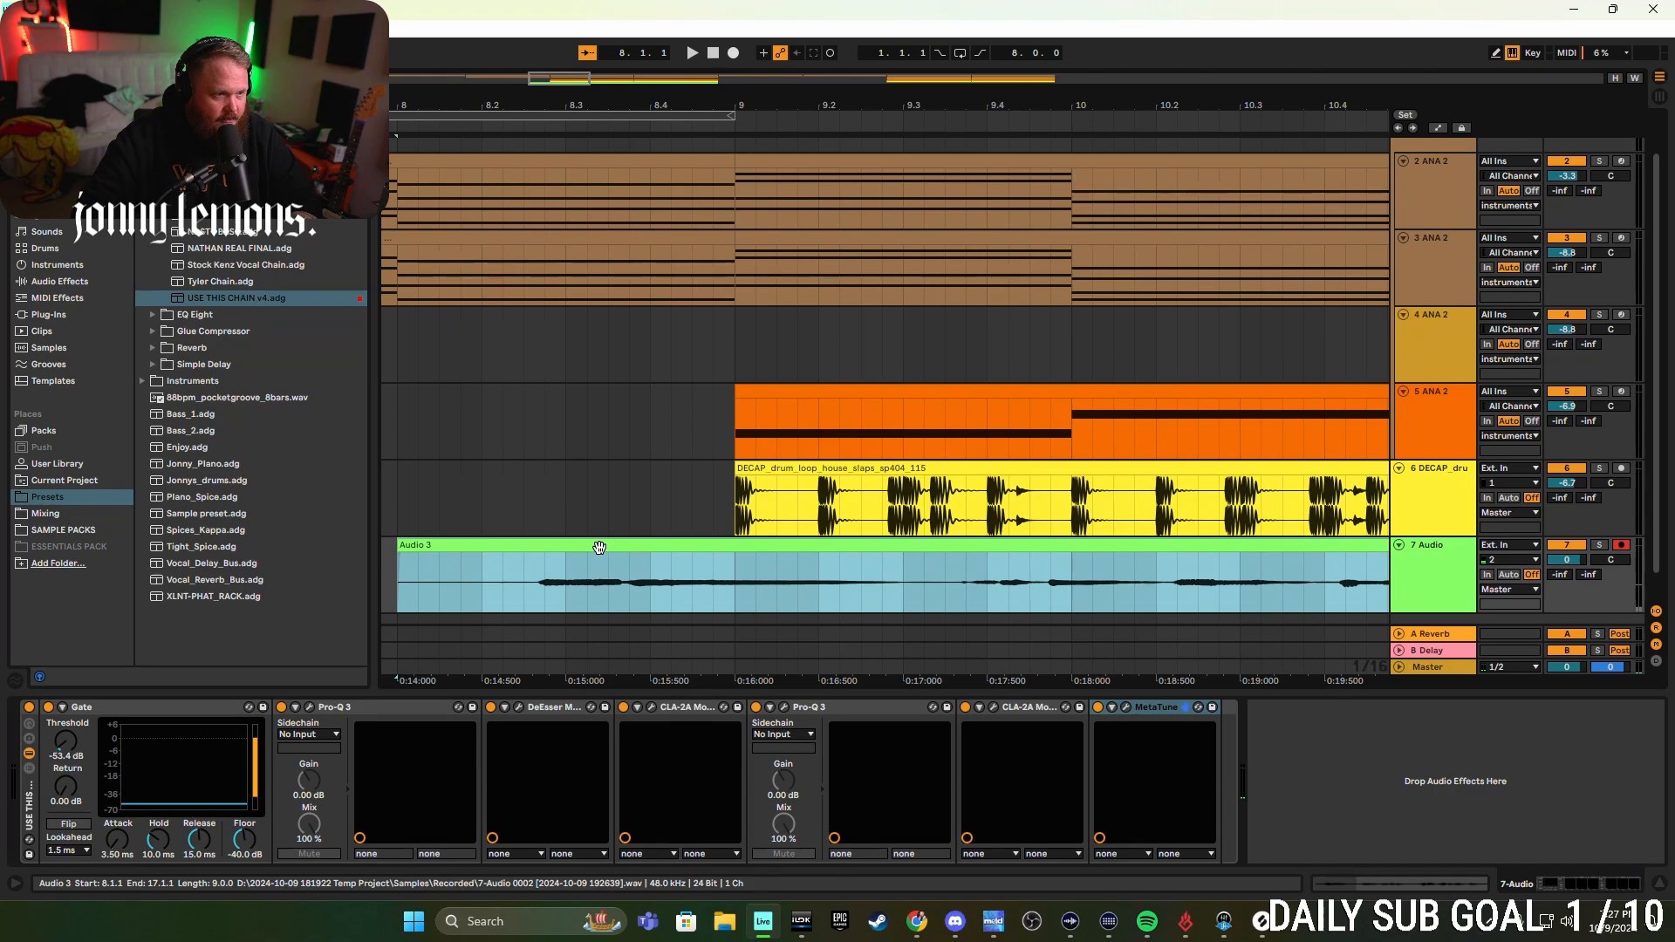
scroll(599, 547, "down", 3)
left_click(597, 551)
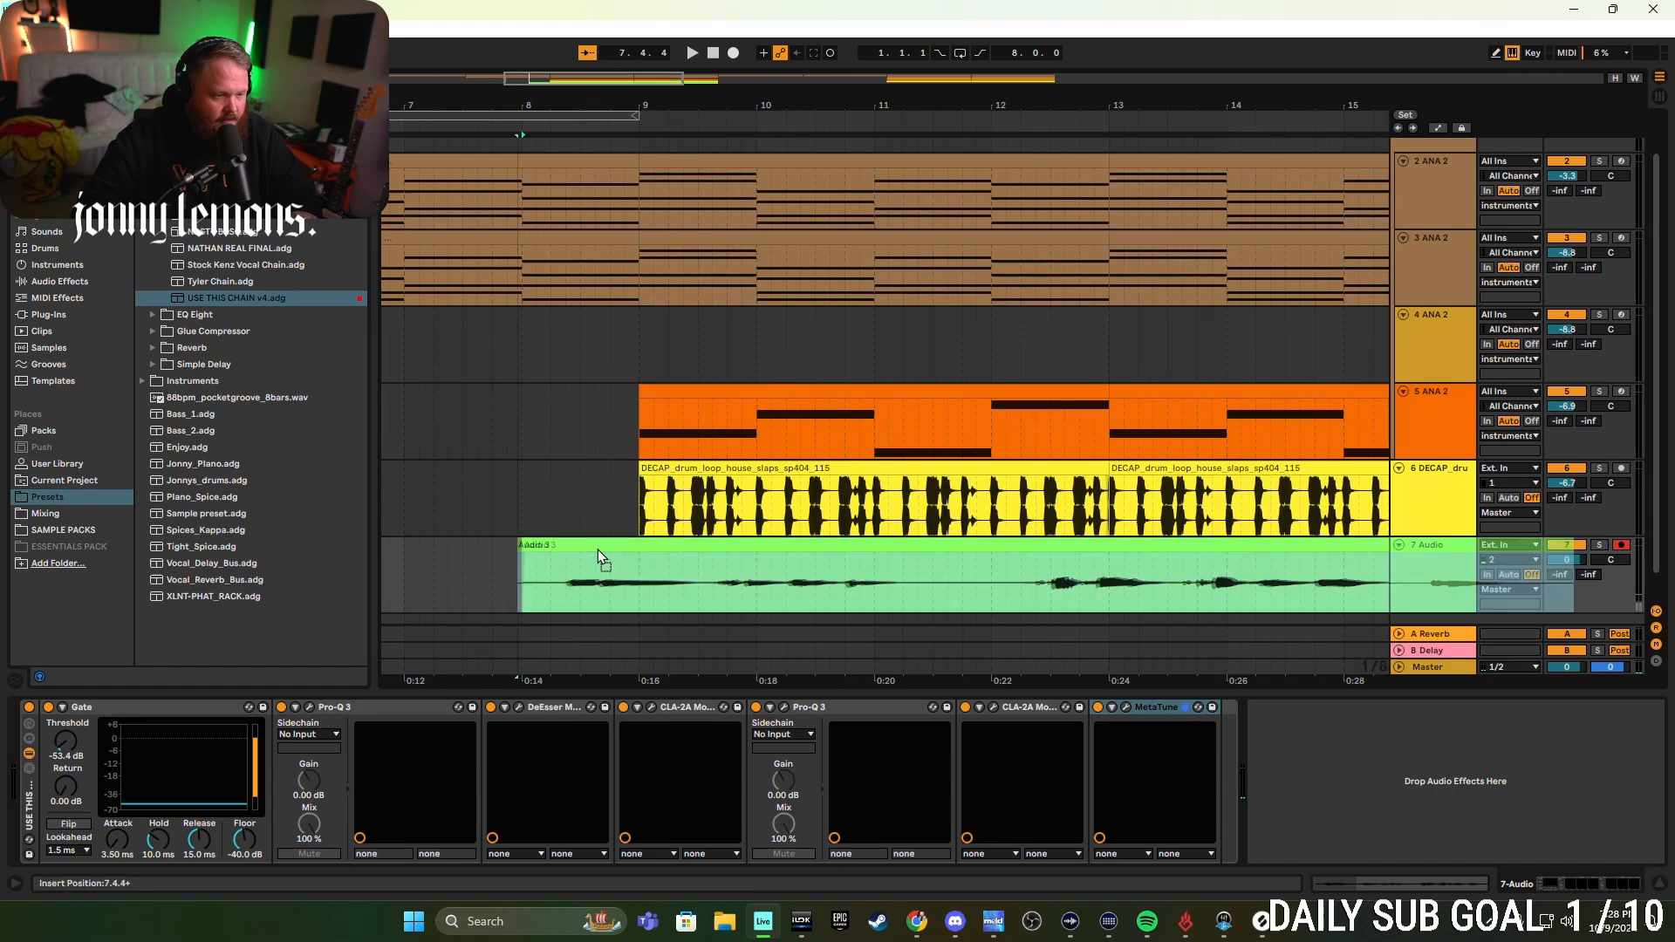
left_click_drag(597, 551, 597, 551)
left_click(517, 585)
- Play the arrangement from the take's start and lower the 6 DECAP drum track volume to -7.7 dB
key("space")
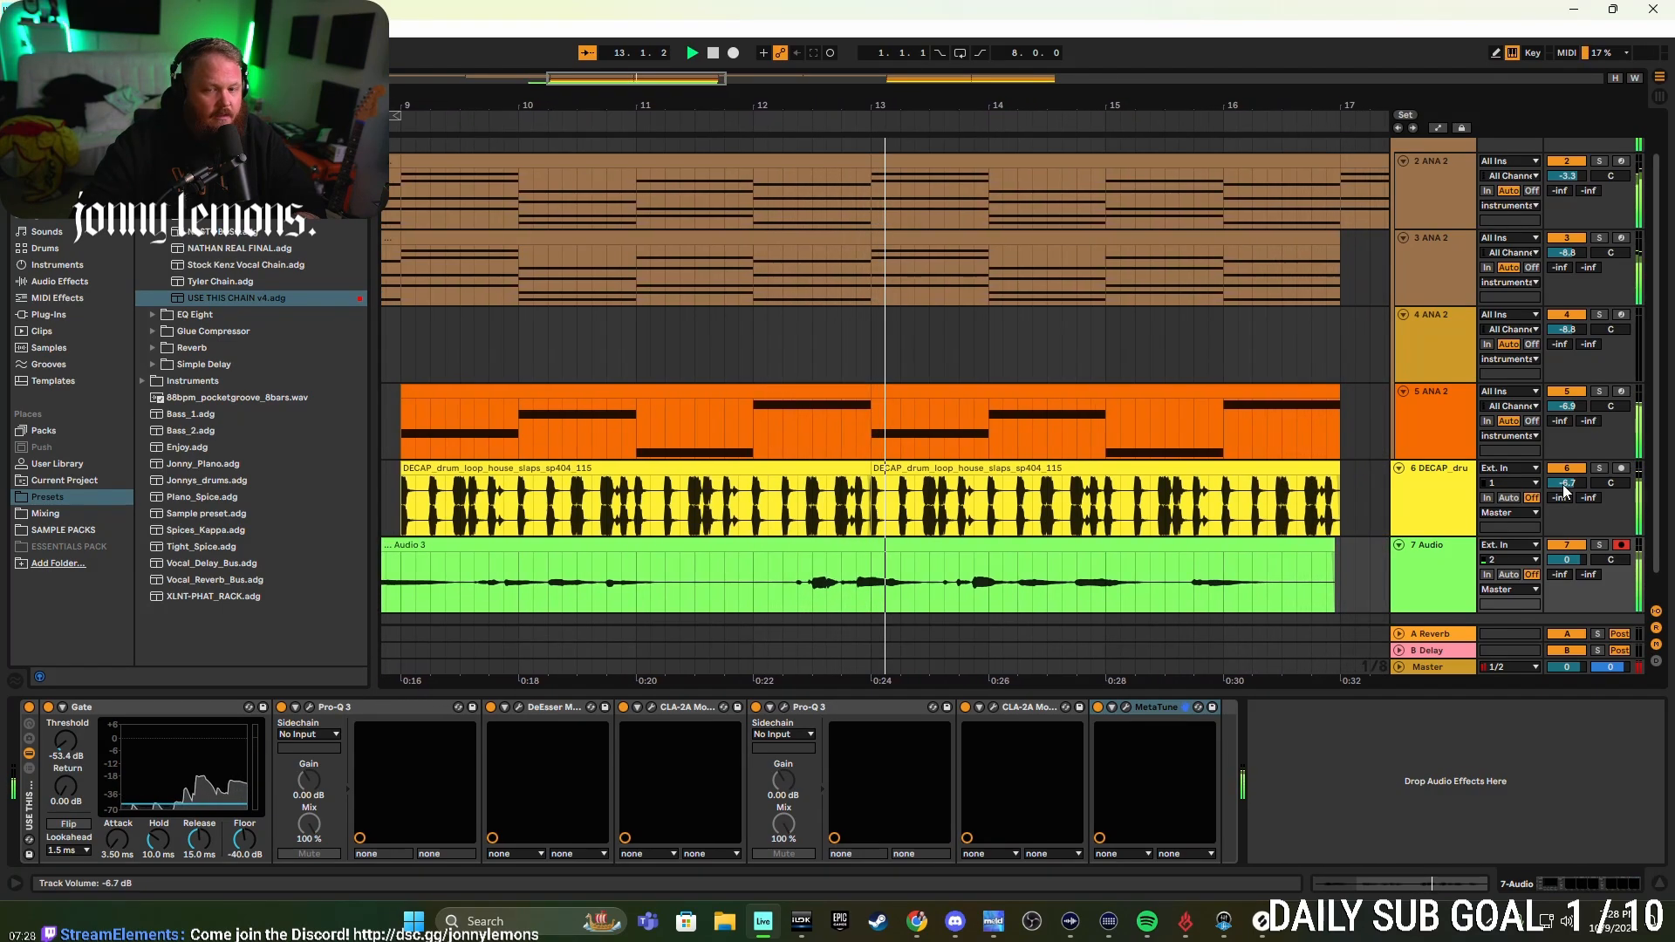
left_click_drag(1563, 485, 1562, 492)
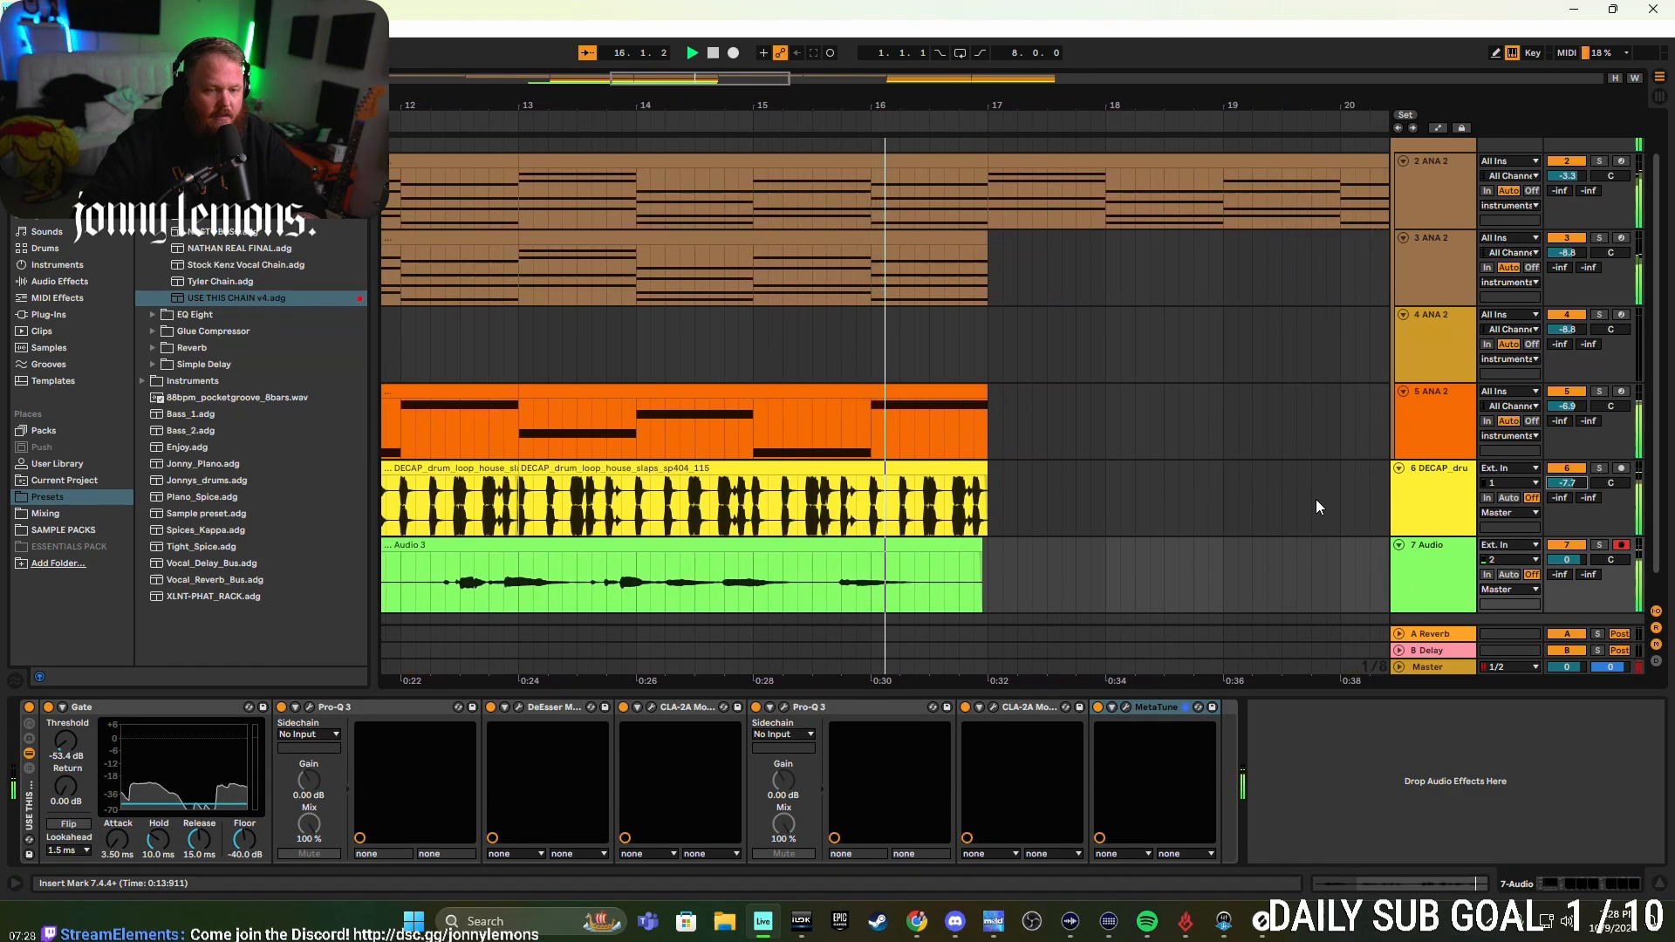
key("space")
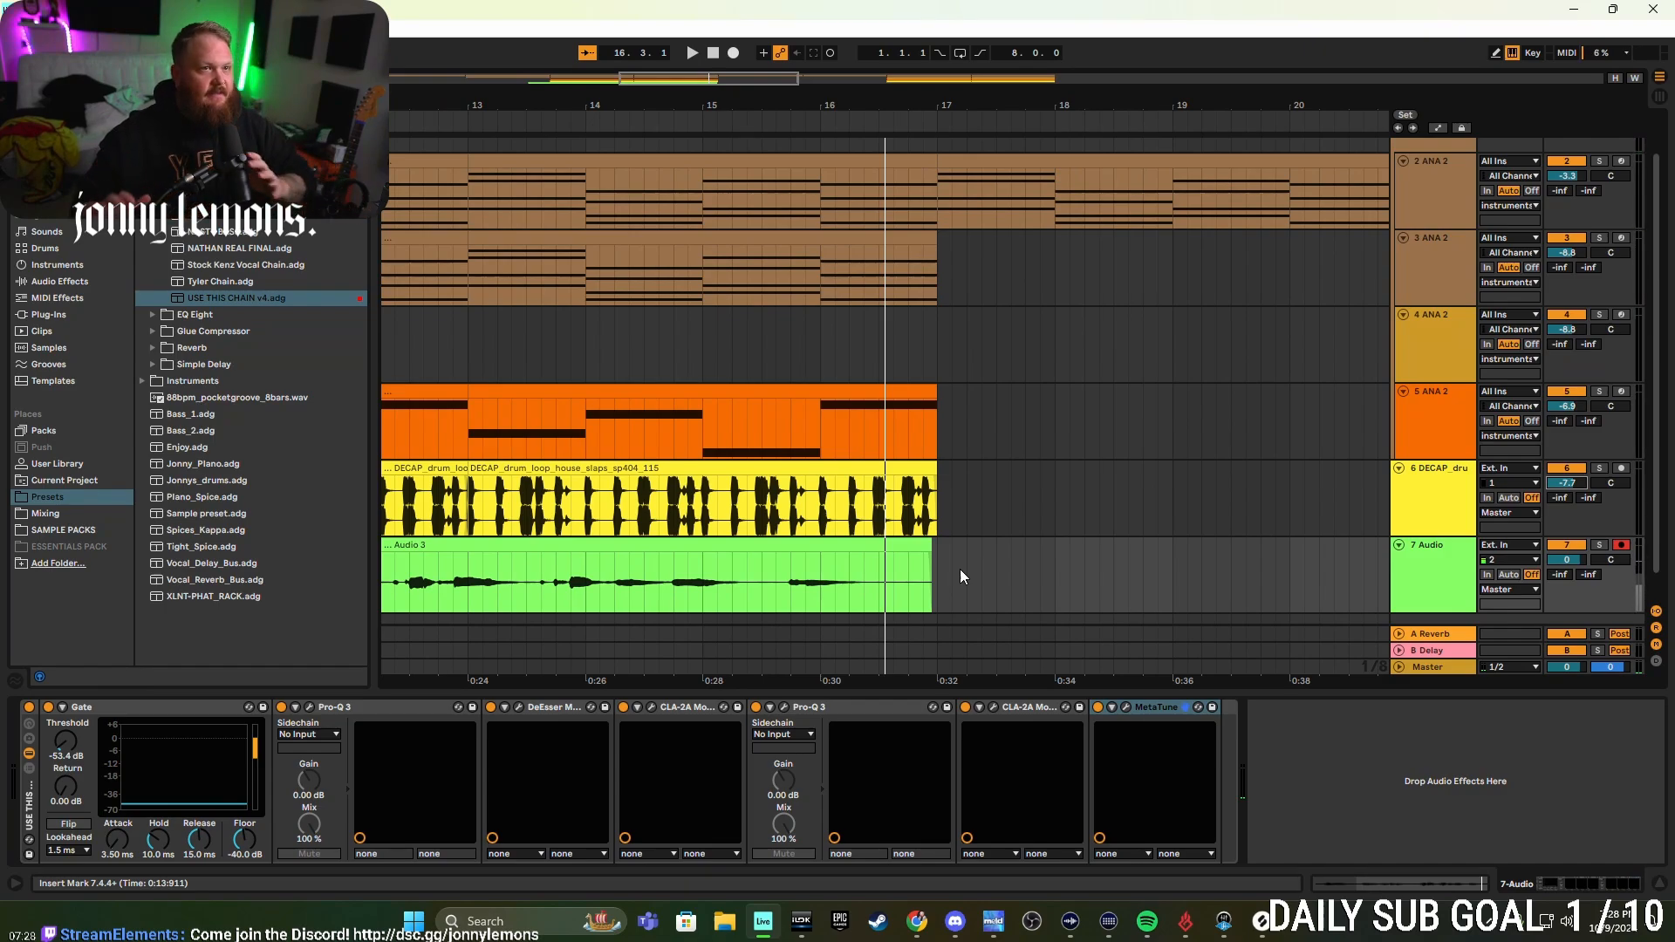
- Bypass the whole USE THIS CHAIN v4 rack and solo the 7 Audio track
scroll(803, 580, "left", 10)
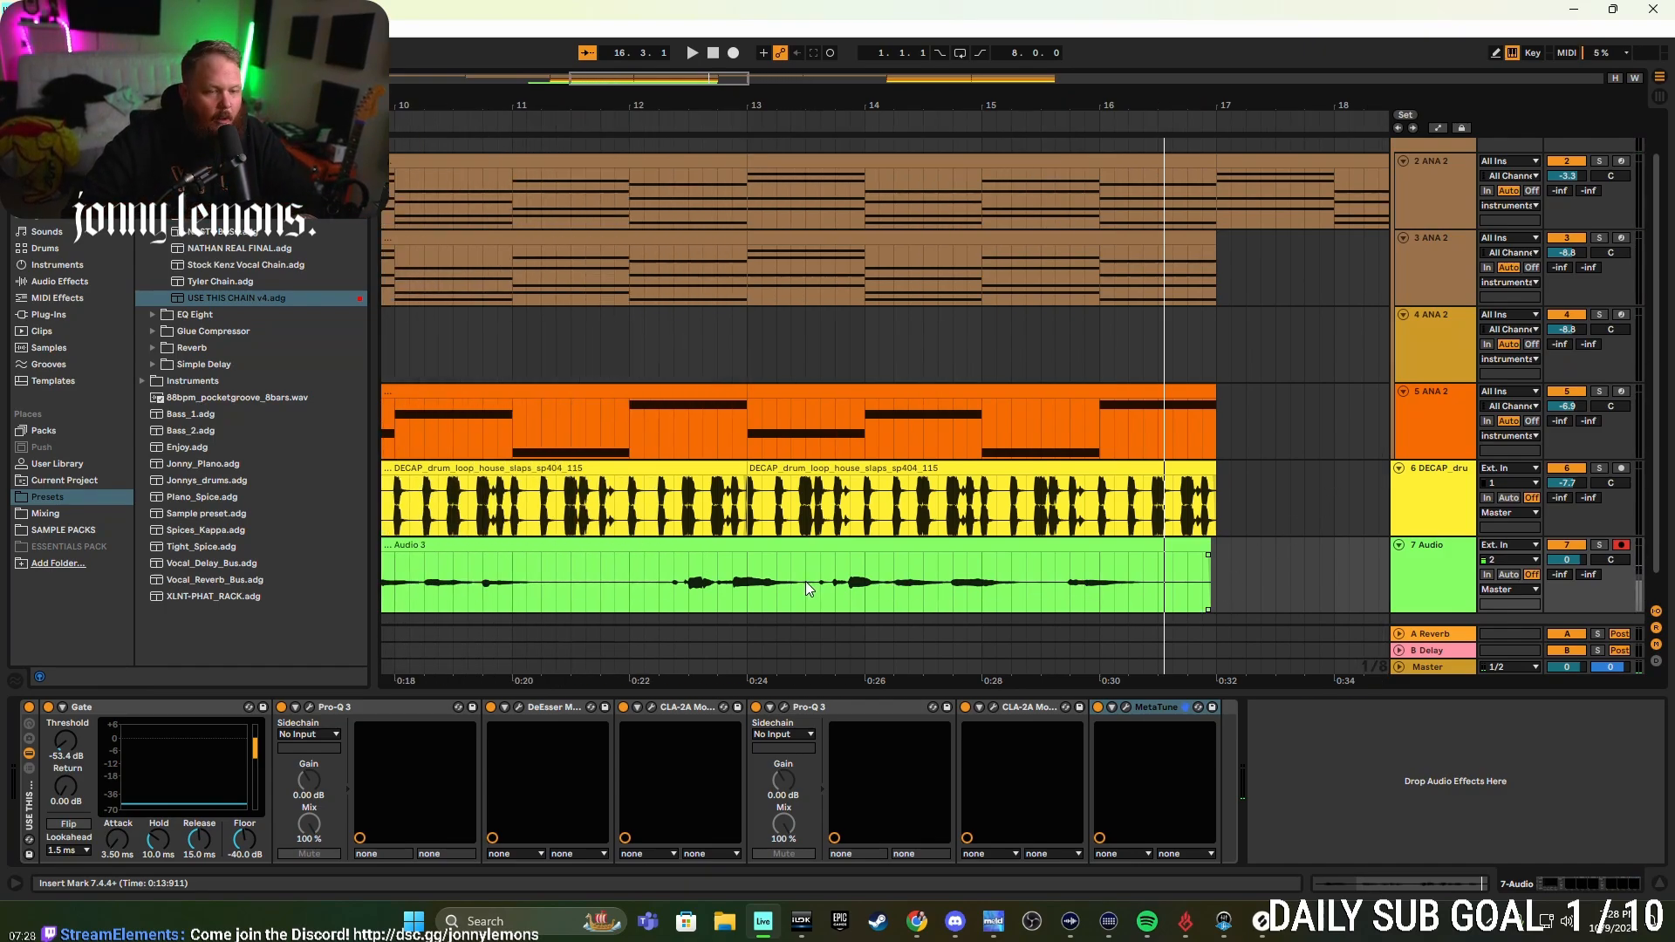
scroll(594, 574, "left", 2)
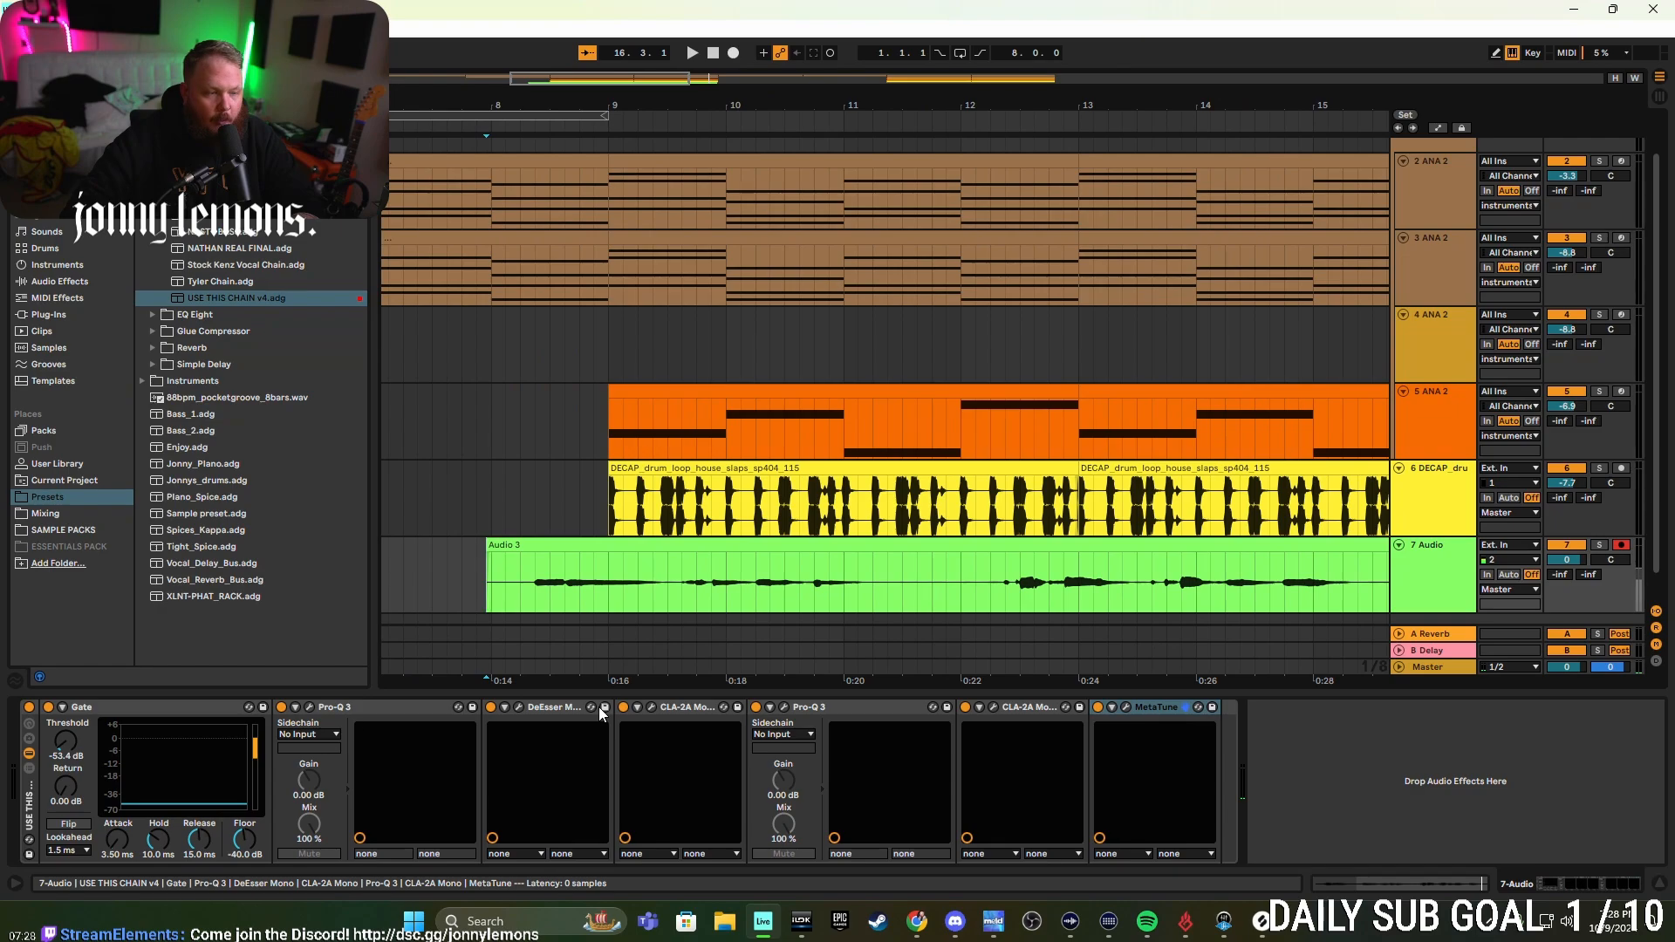
left_click(48, 707)
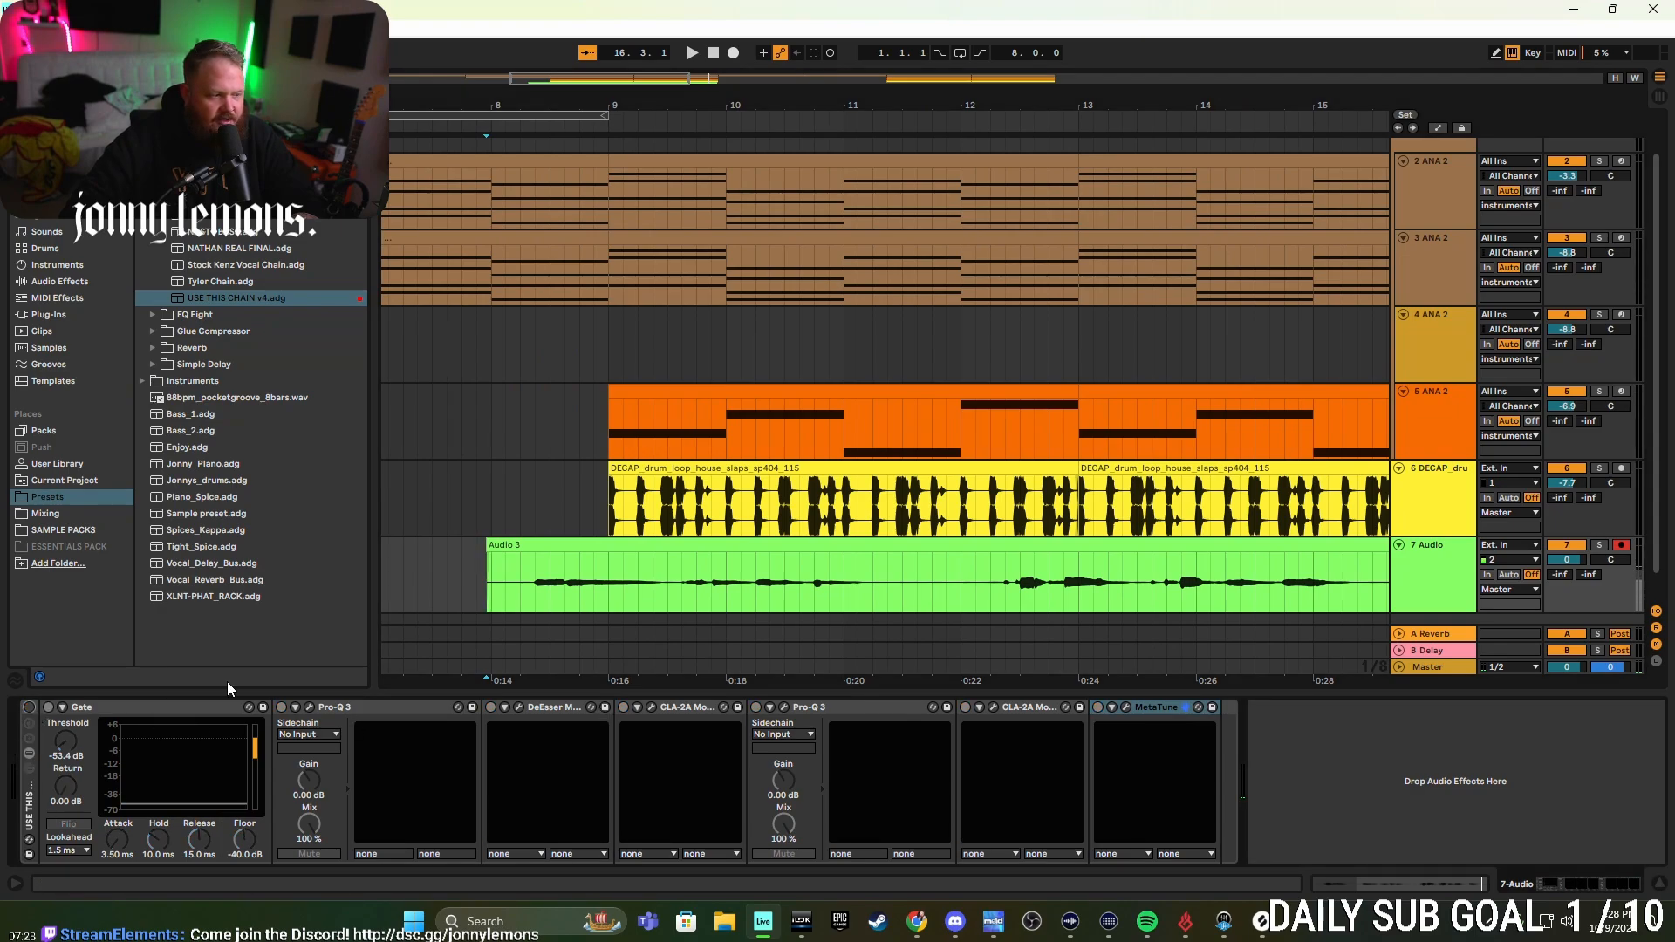
left_click(1599, 544)
- Trim the start of the Audio 3 clip to just after 8.2.2 and play the dry recording from there
left_click_drag(487, 580, 531, 580)
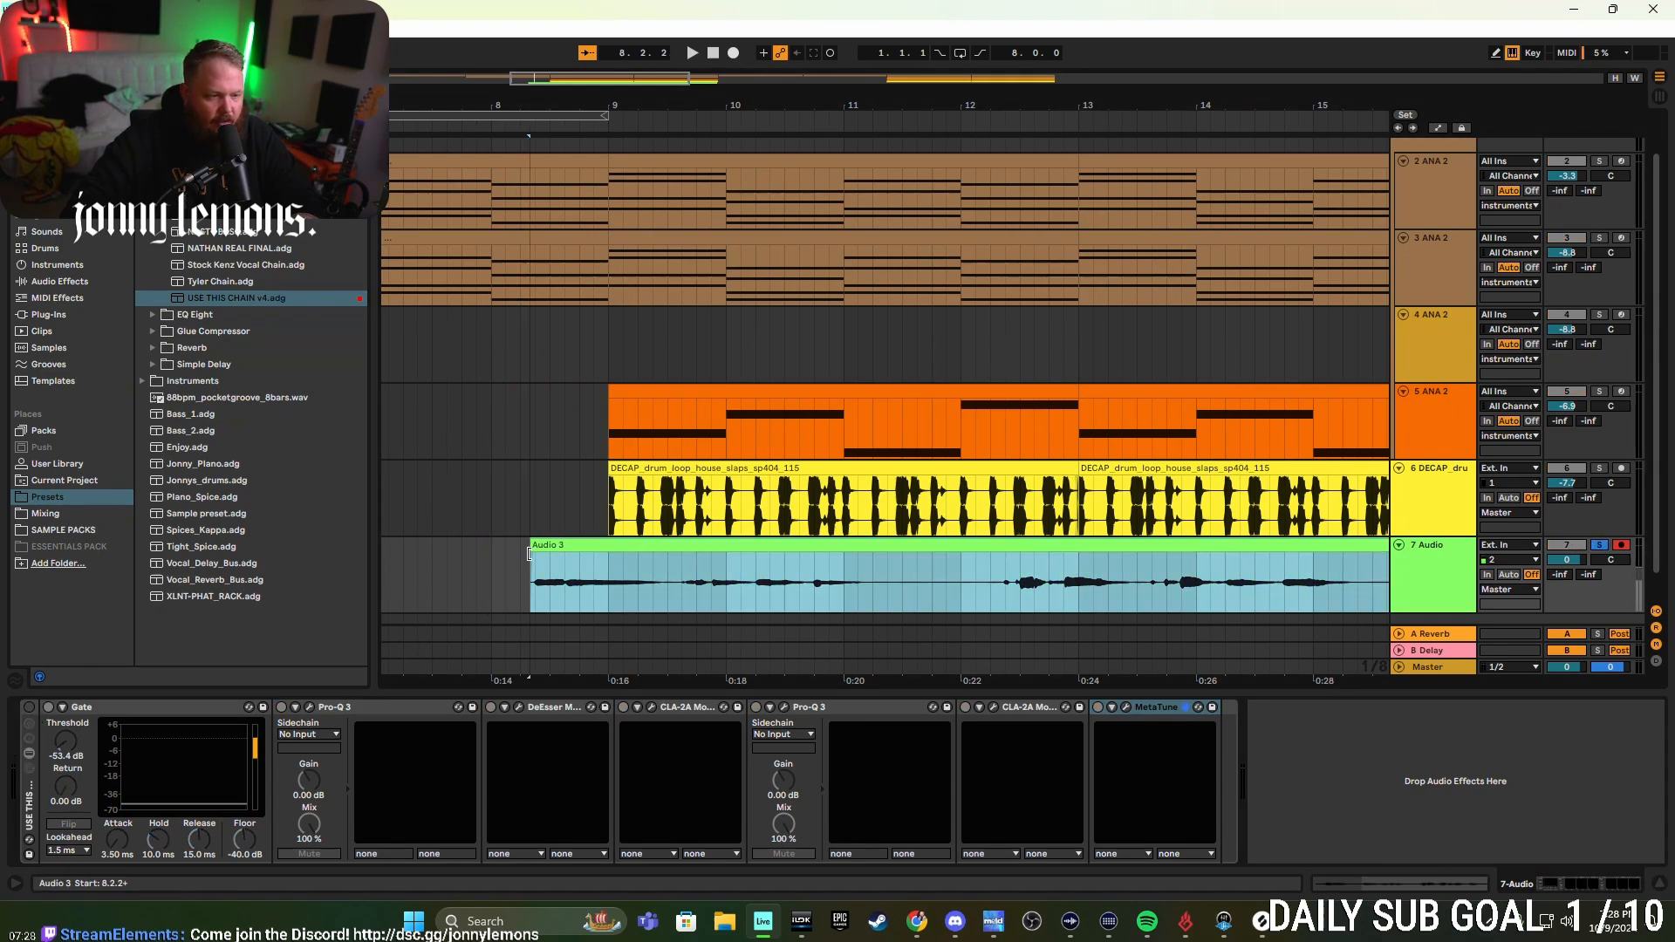
left_click(521, 563)
key("space")
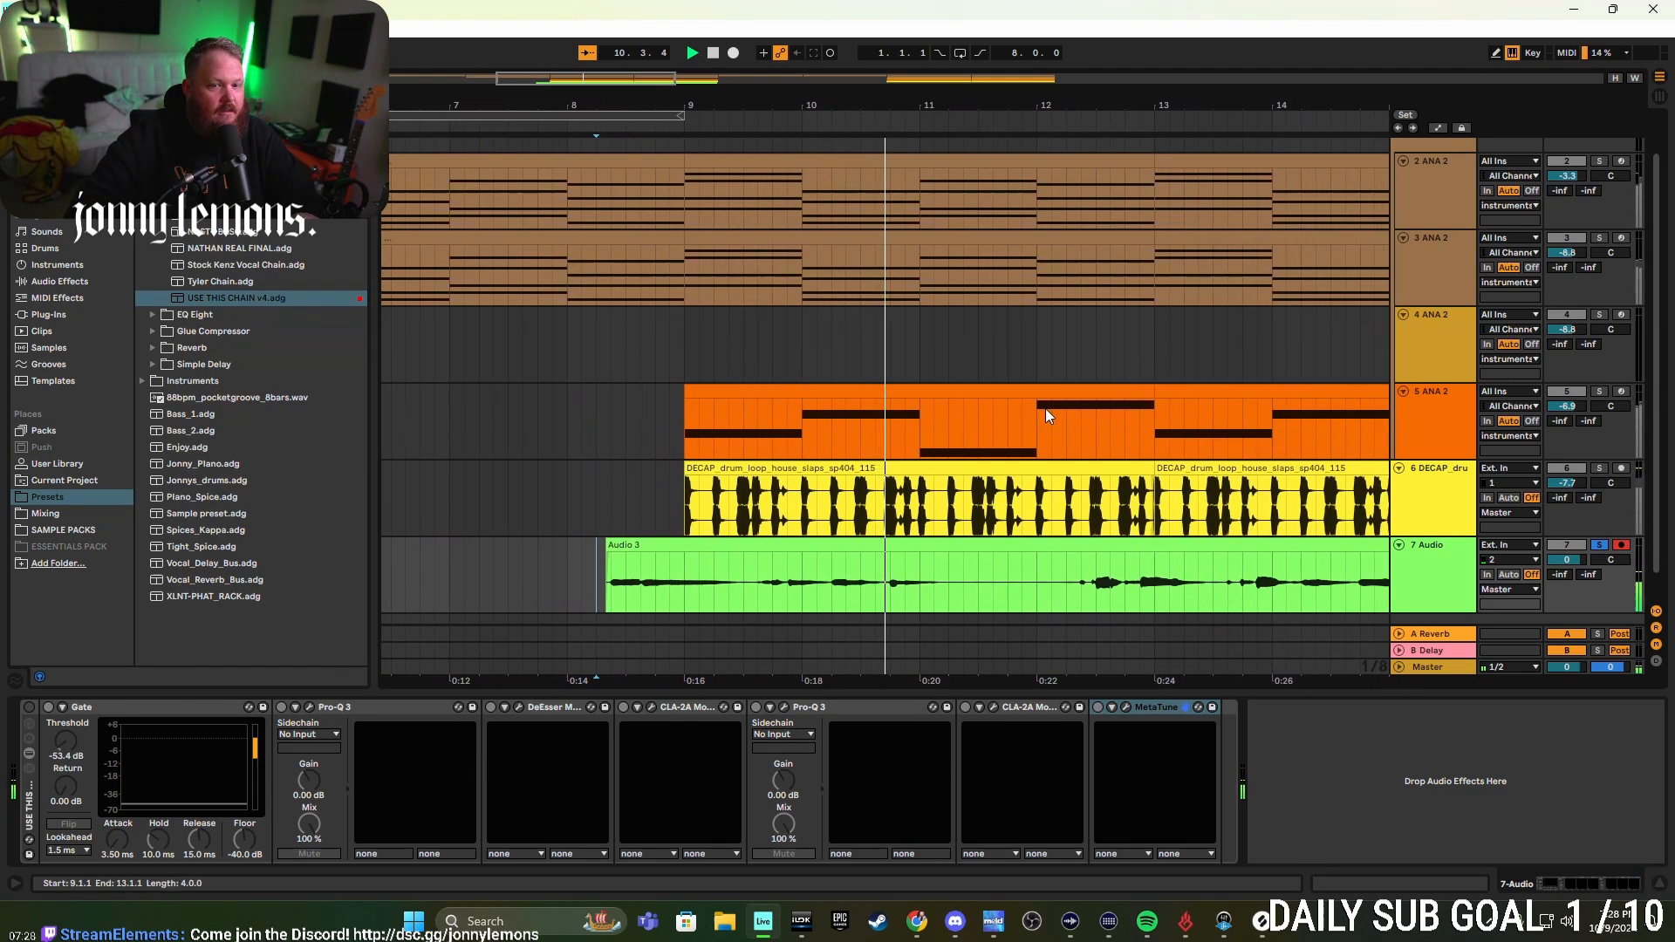
left_click(1454, 555)
key("space")
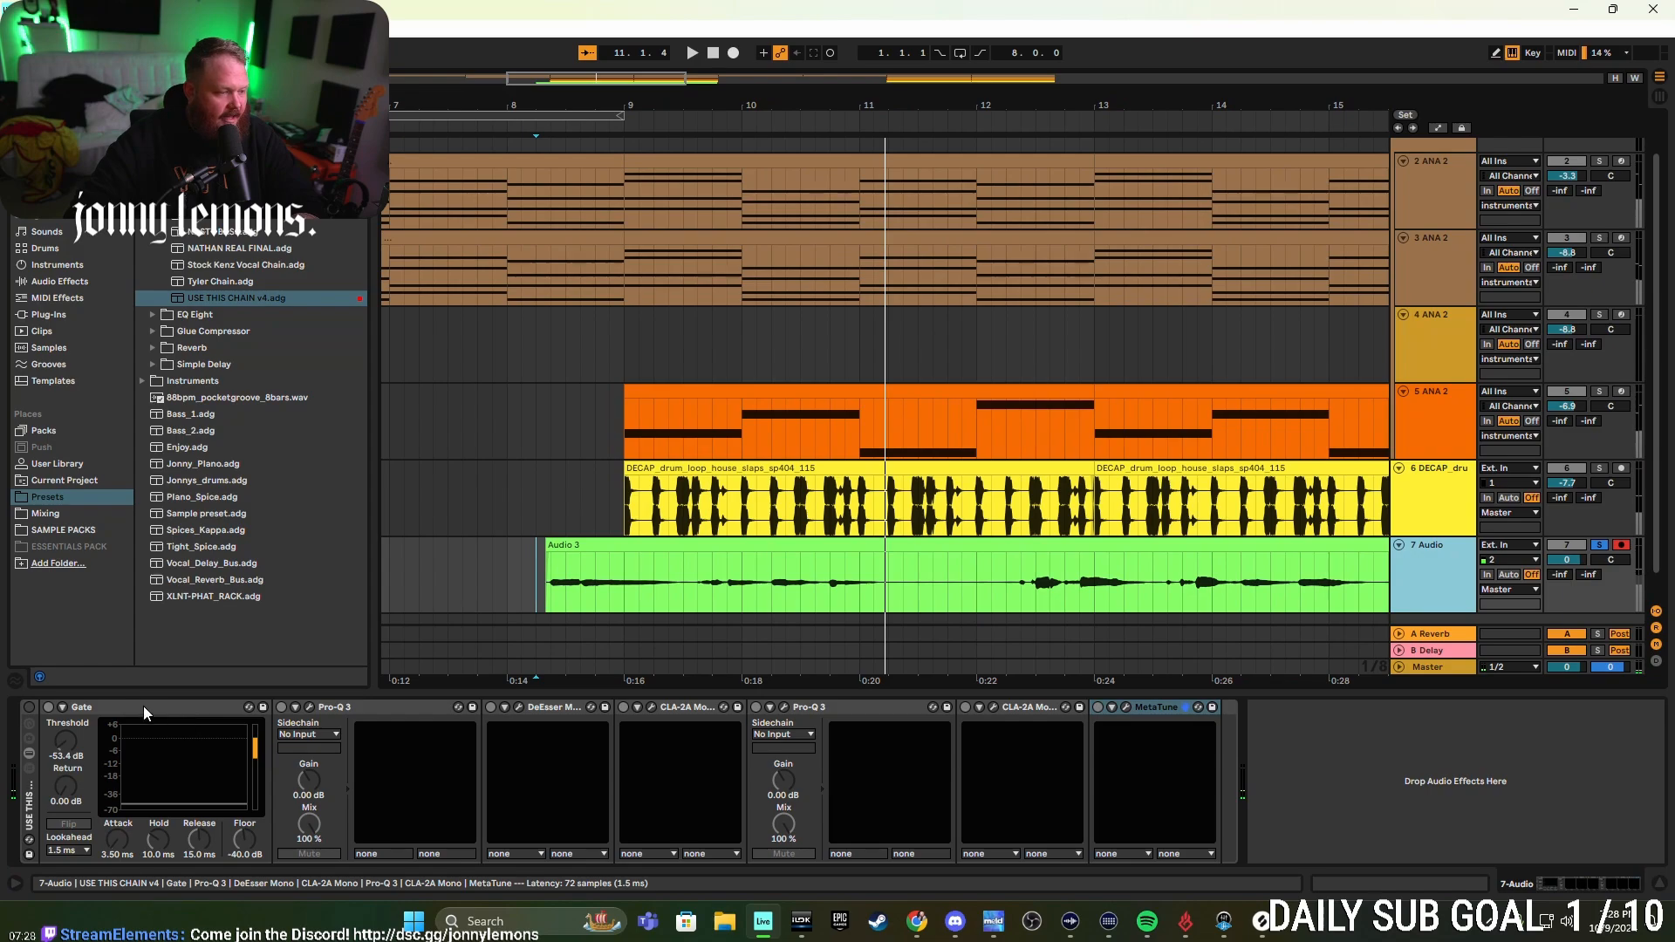
- Try the 7 Audio track volume at 6.0 dB during playback and reset it to 0 dB
left_click_drag(1575, 564, 1573, 562)
key("space")
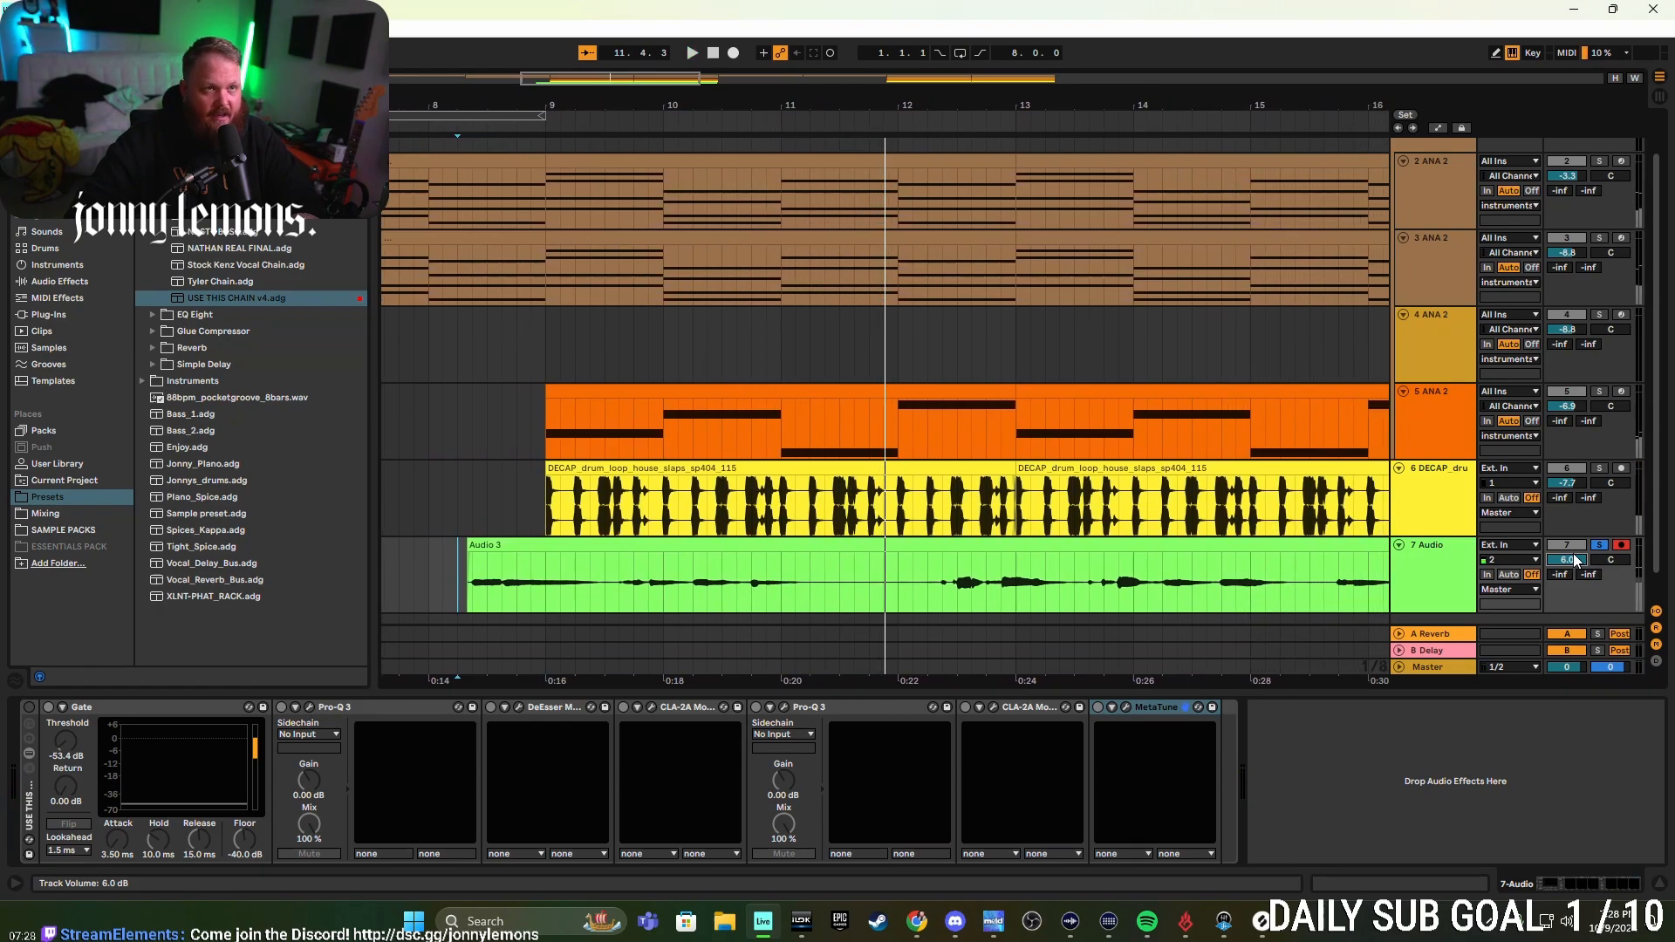
double_click(1572, 558)
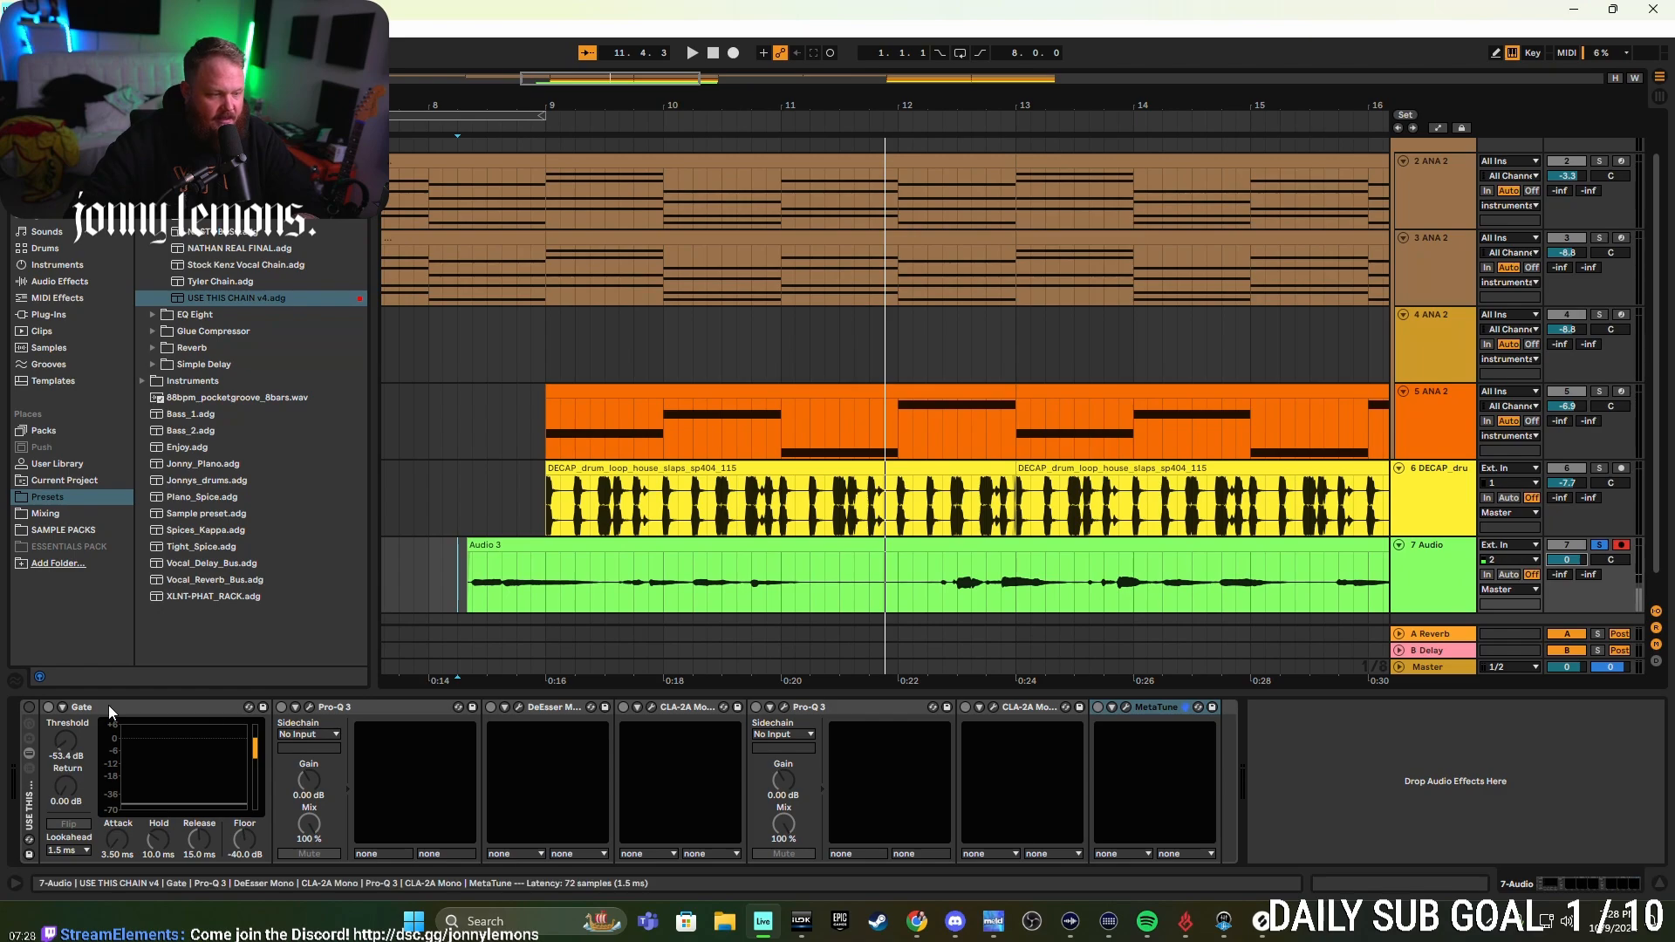
- Re-enable the vocal rack and turn off every device inside it, from Gate through MetaTune
left_click(30, 708)
left_click(48, 708)
left_click(281, 708)
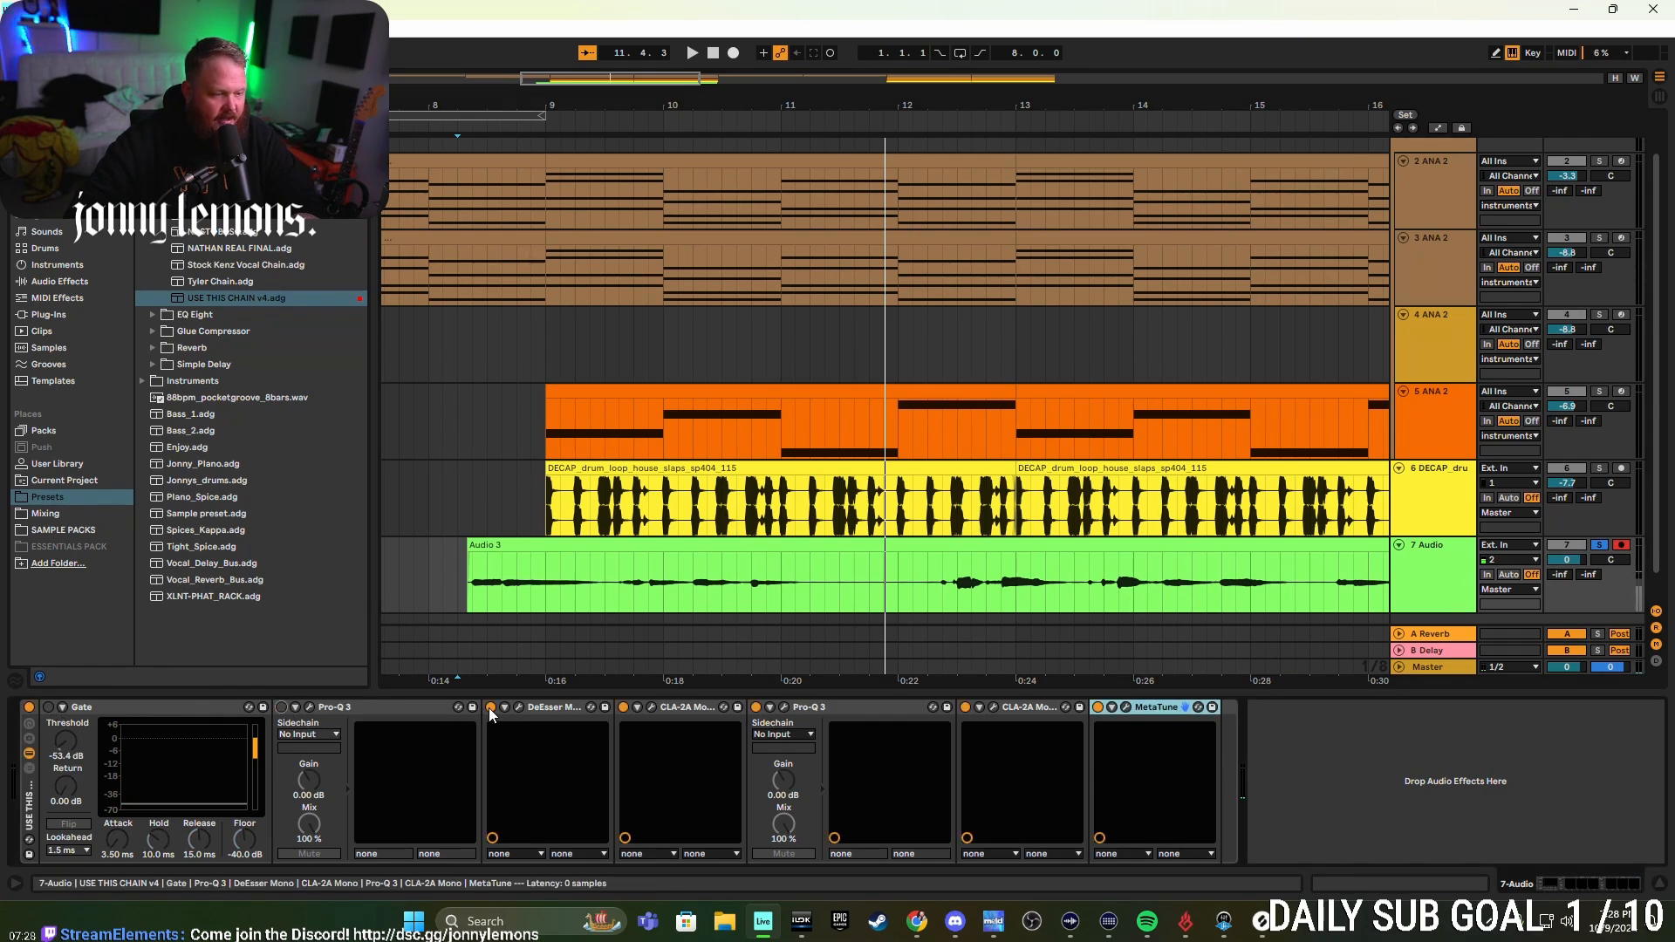
left_click(490, 707)
left_click(623, 707)
left_click(755, 708)
left_click(965, 707)
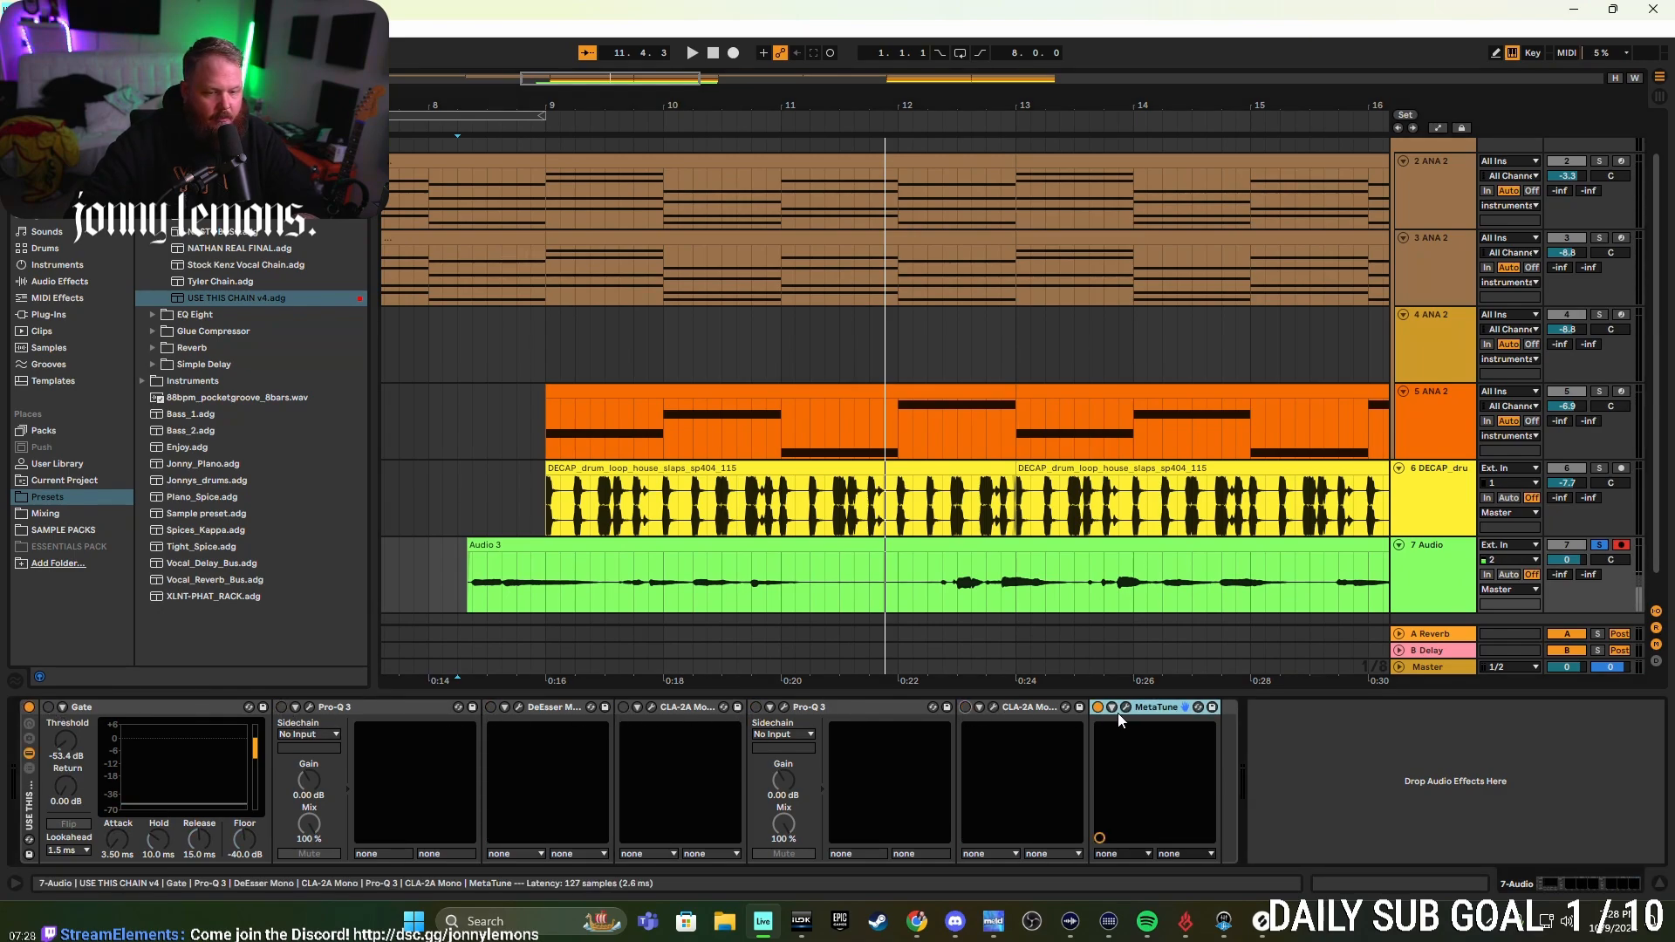
left_click(1097, 707)
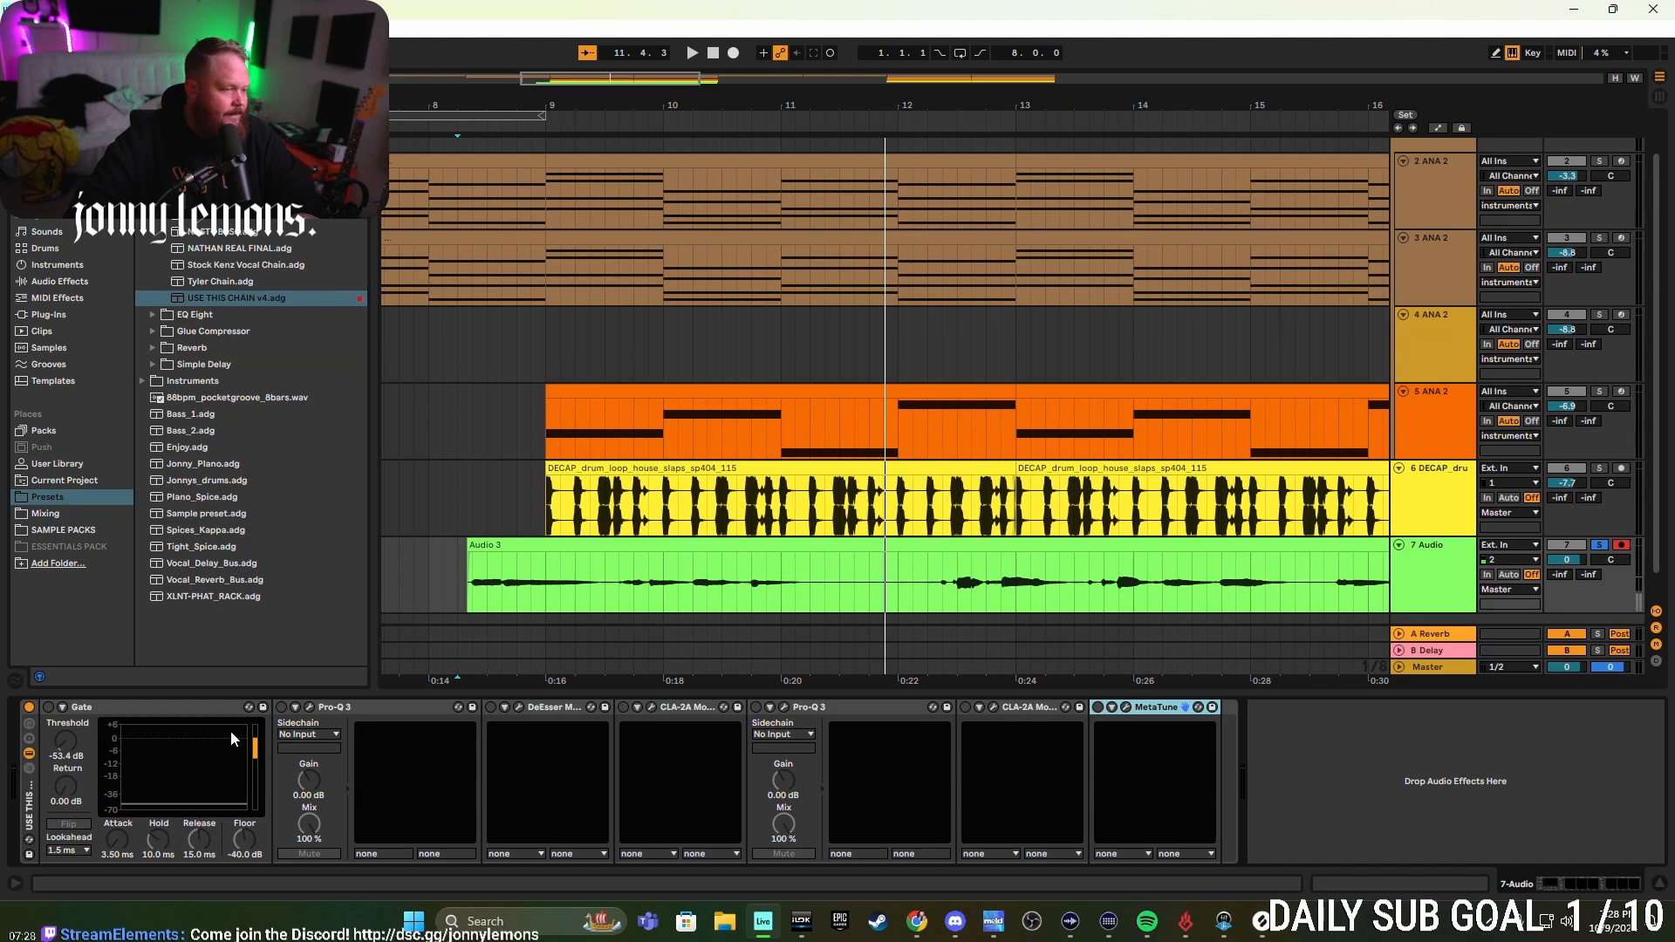
- Turn the Gate back on with its threshold at -48.1 dB and expand its sidechain settings
left_click(146, 713)
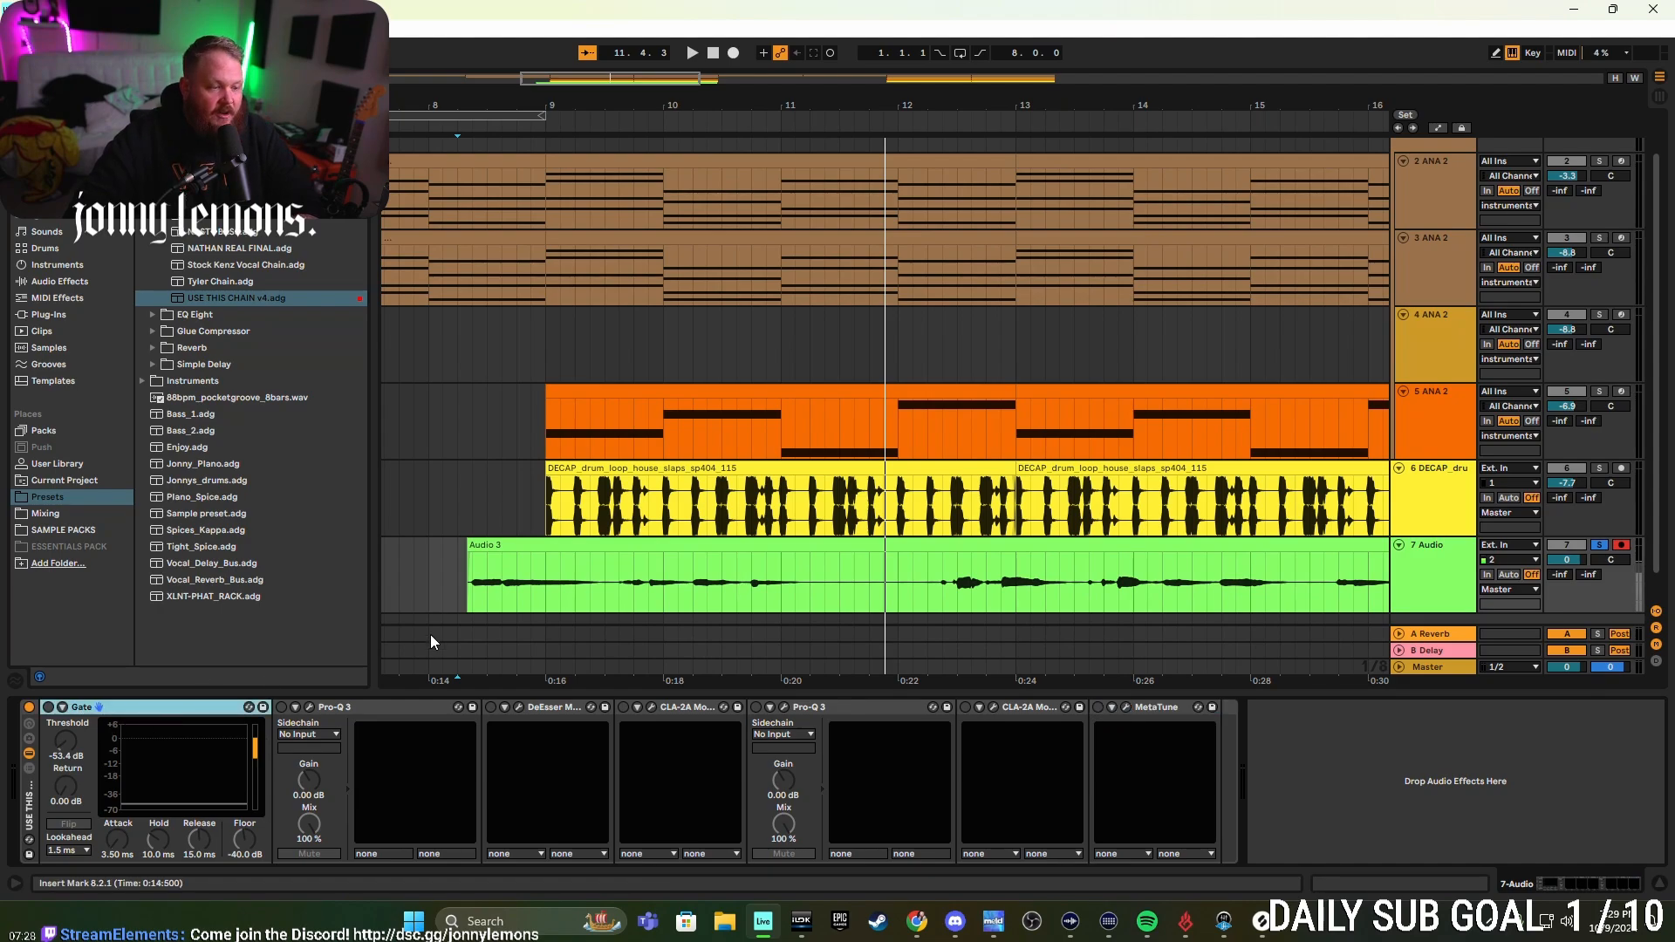
left_click(46, 707)
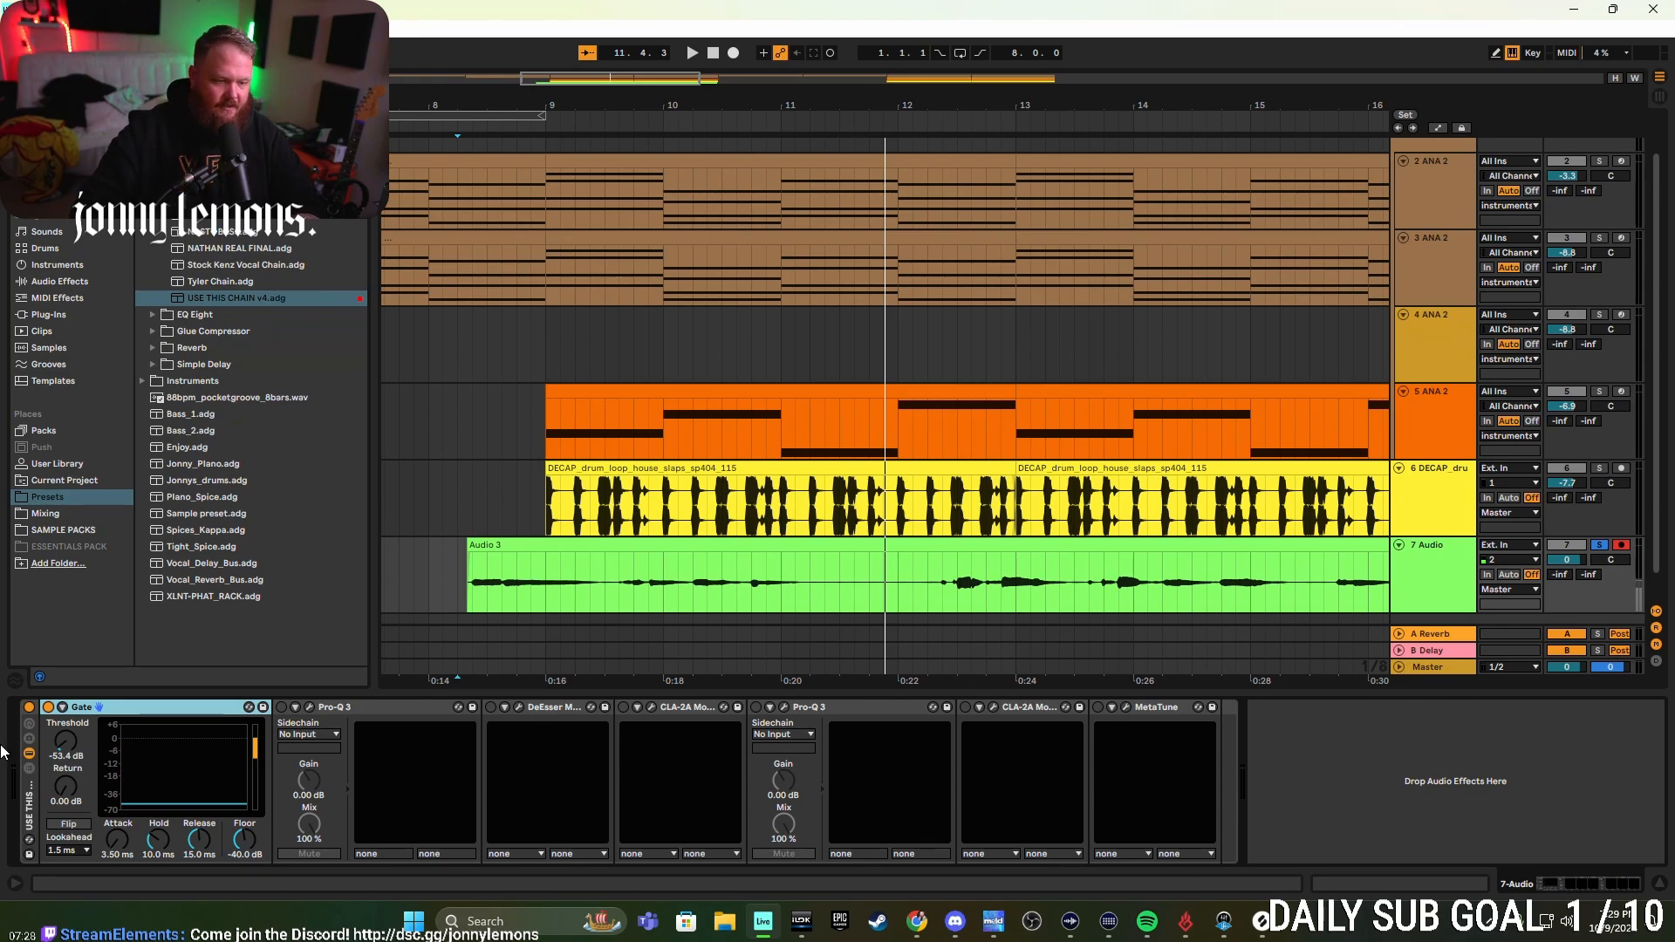
left_click_drag(65, 741, 65, 734)
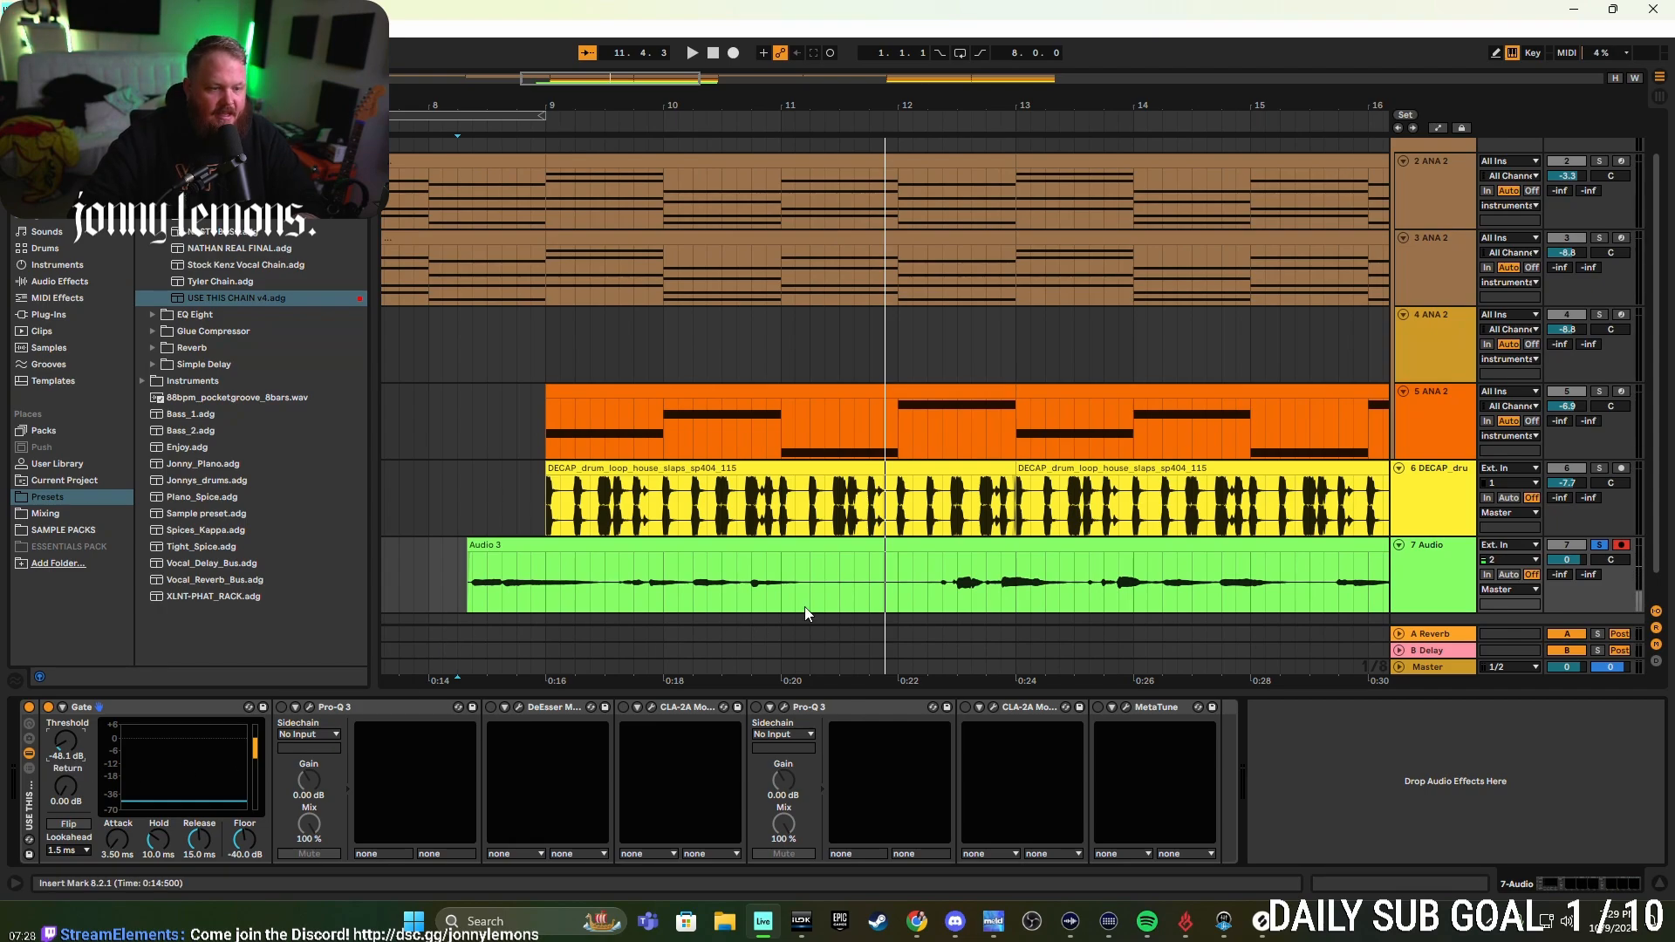
left_click(471, 608)
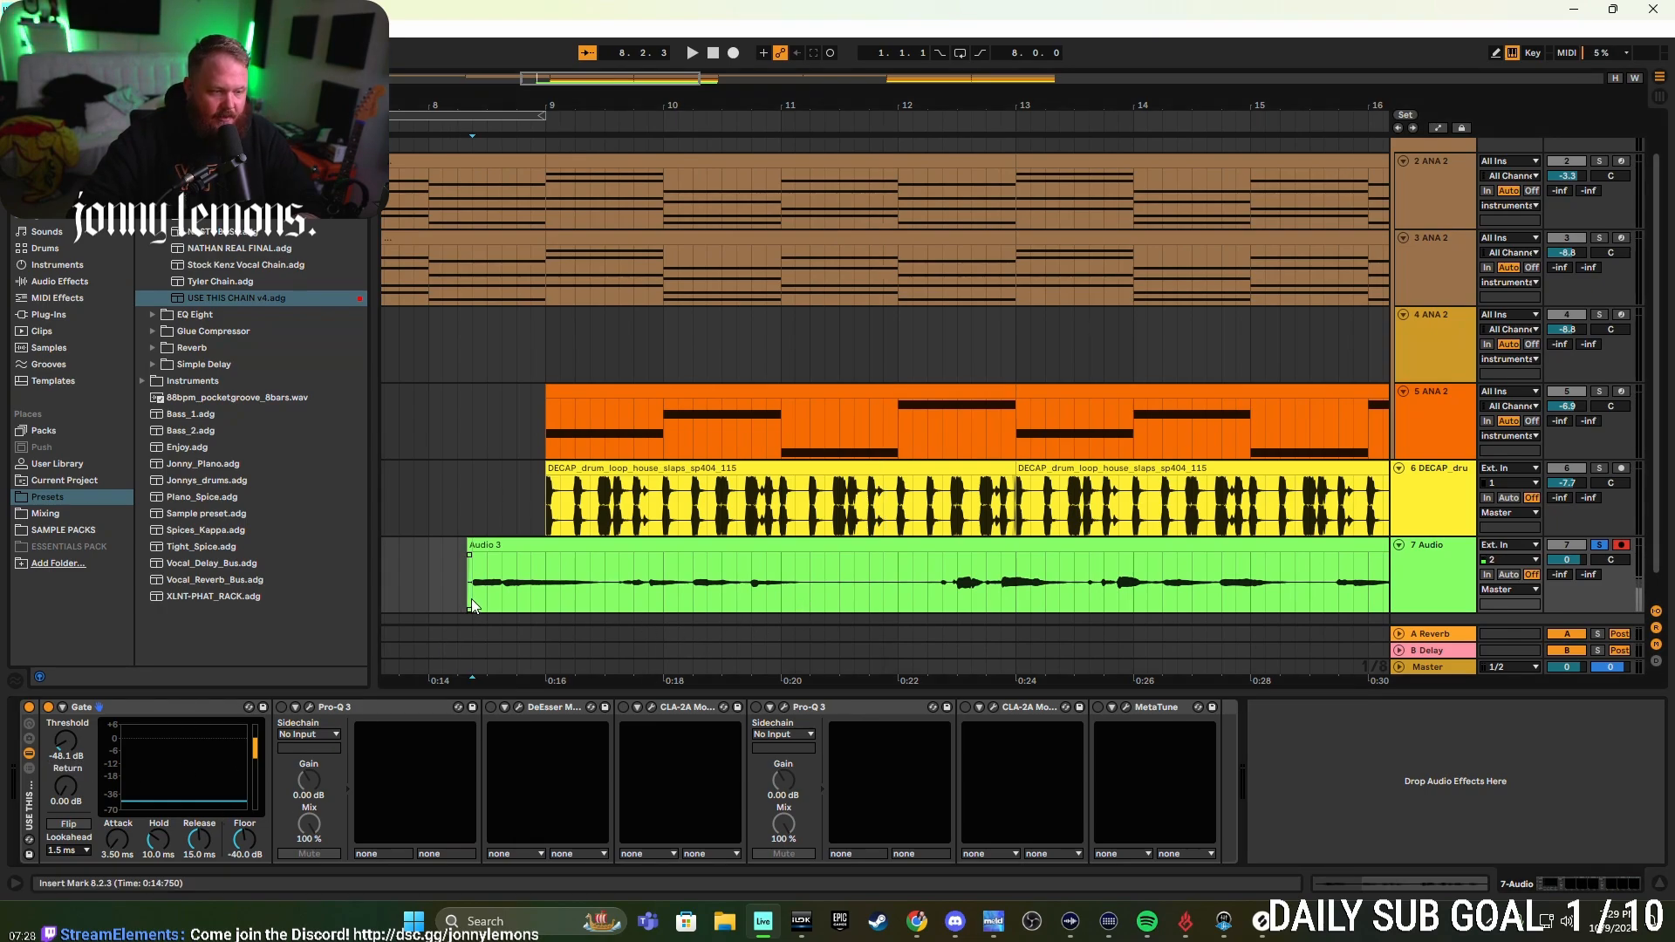
left_click(63, 708)
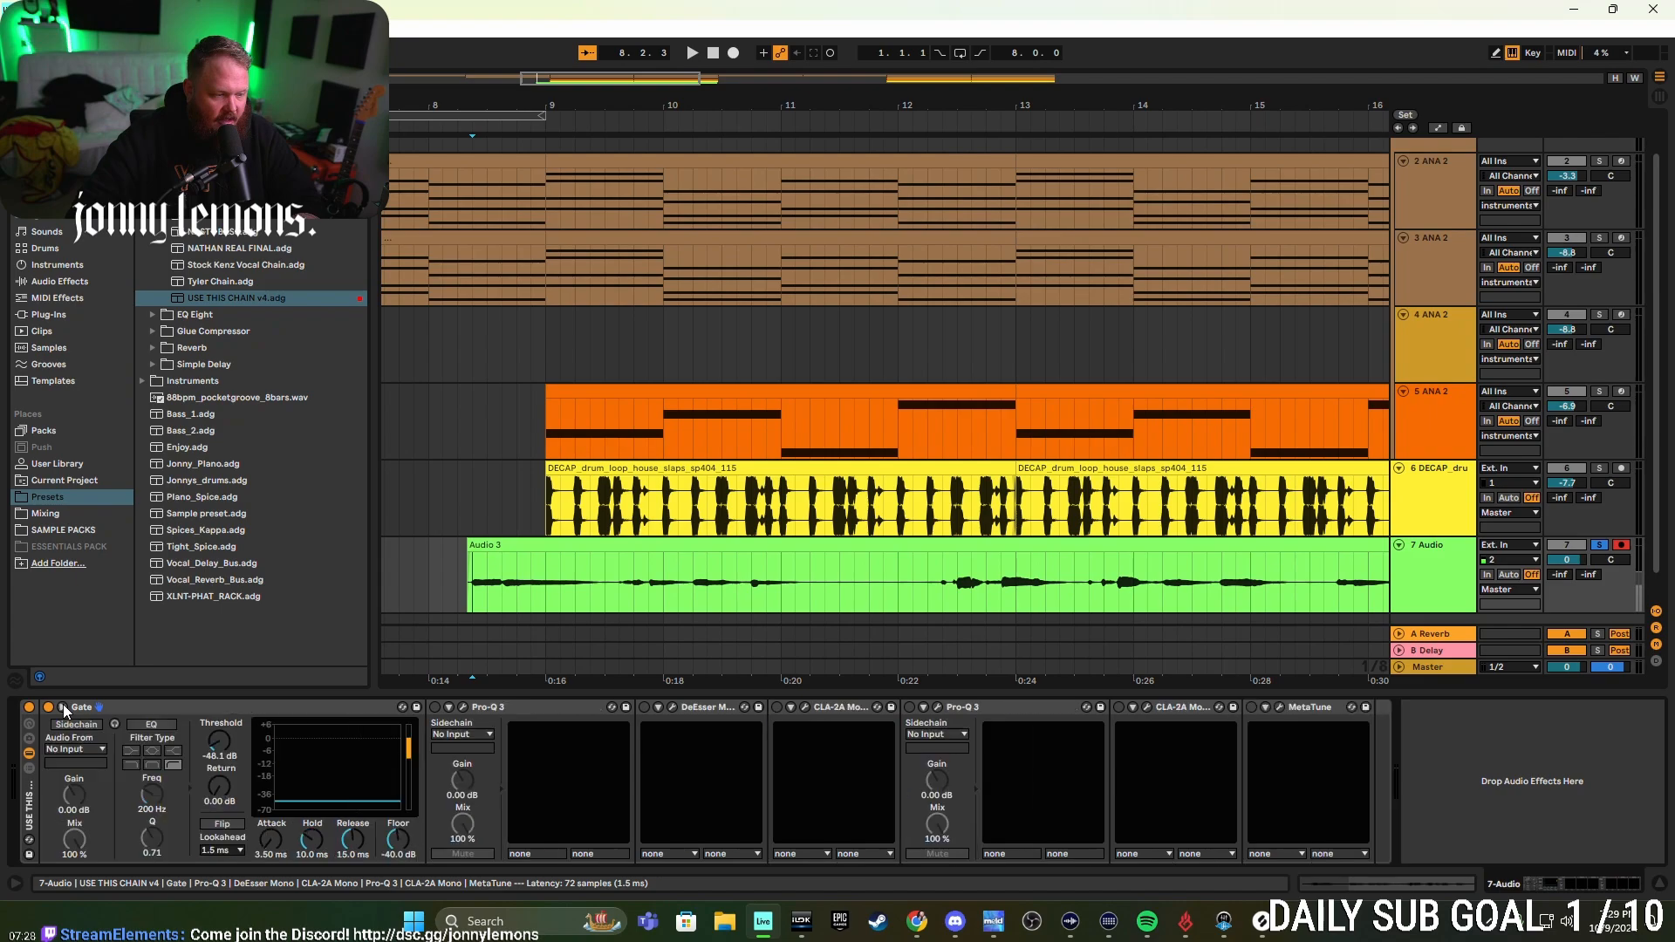
- Play the soloed vocal from the start of the Audio 3 clip with only the Gate active
key("space")
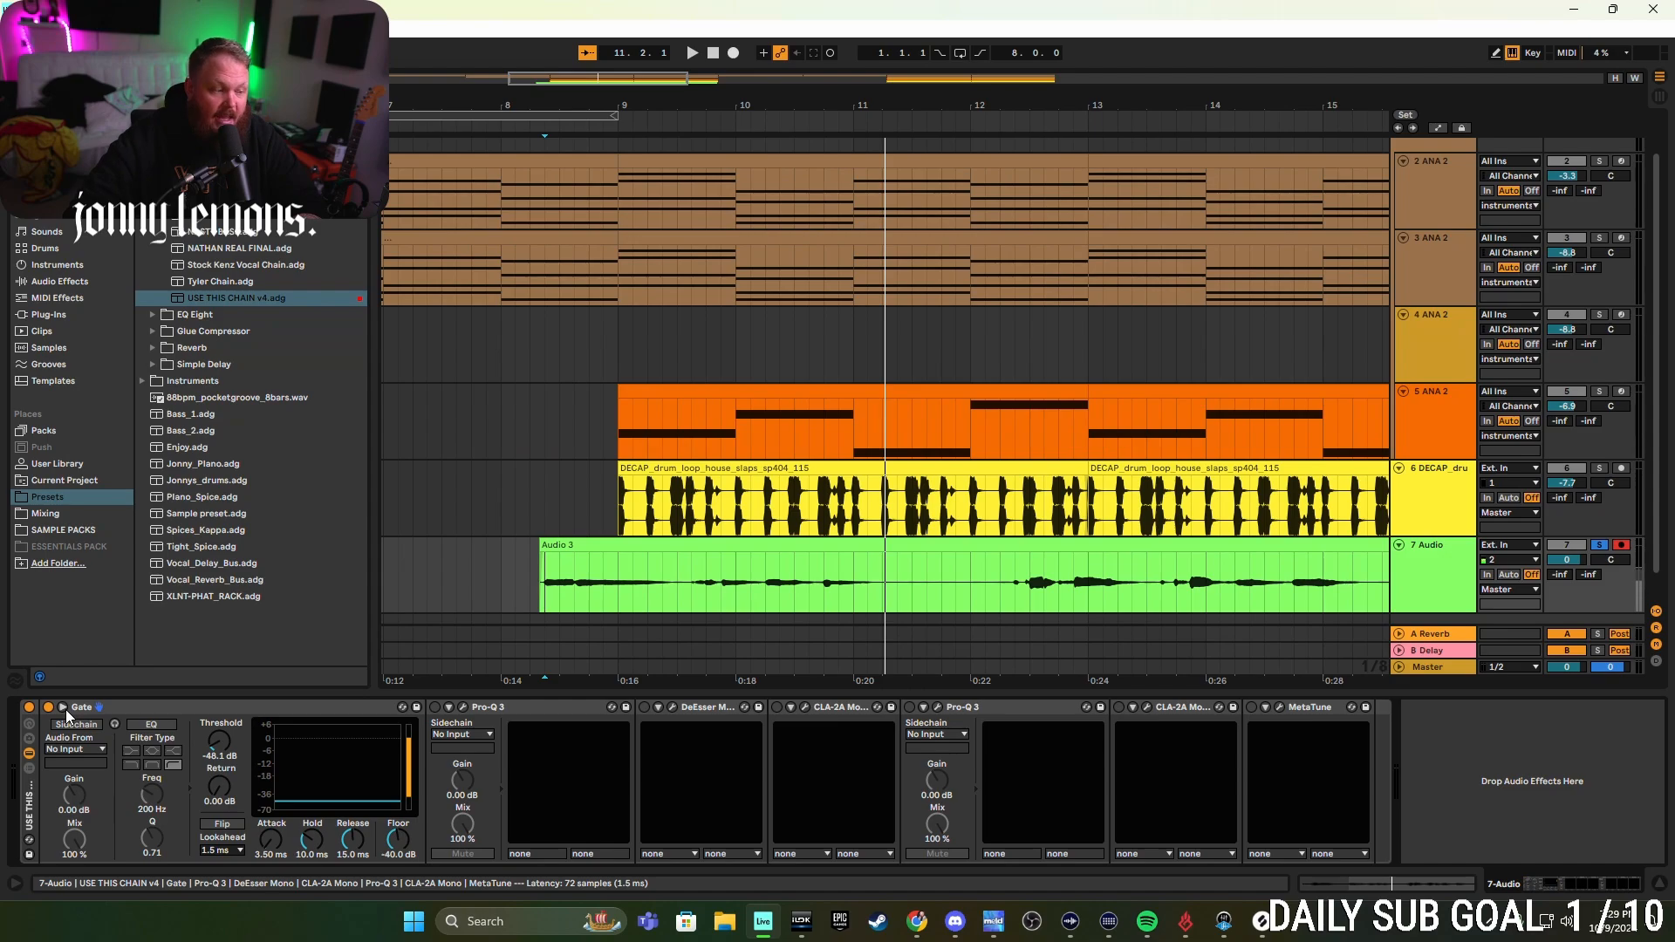
key("space")
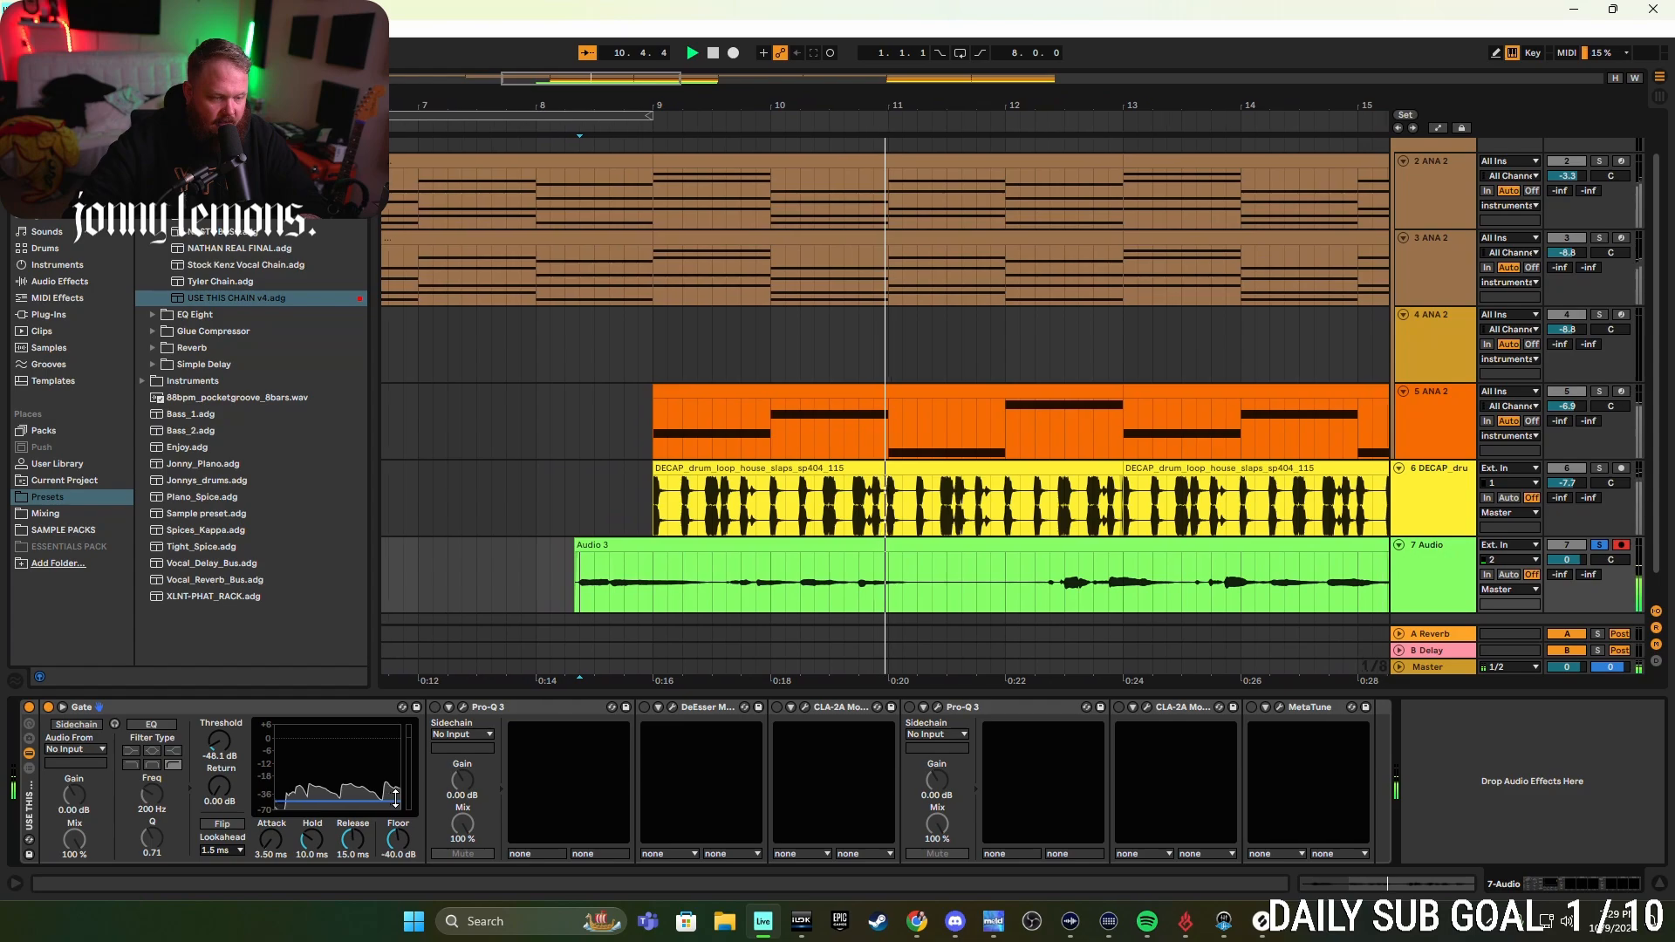
key("space")
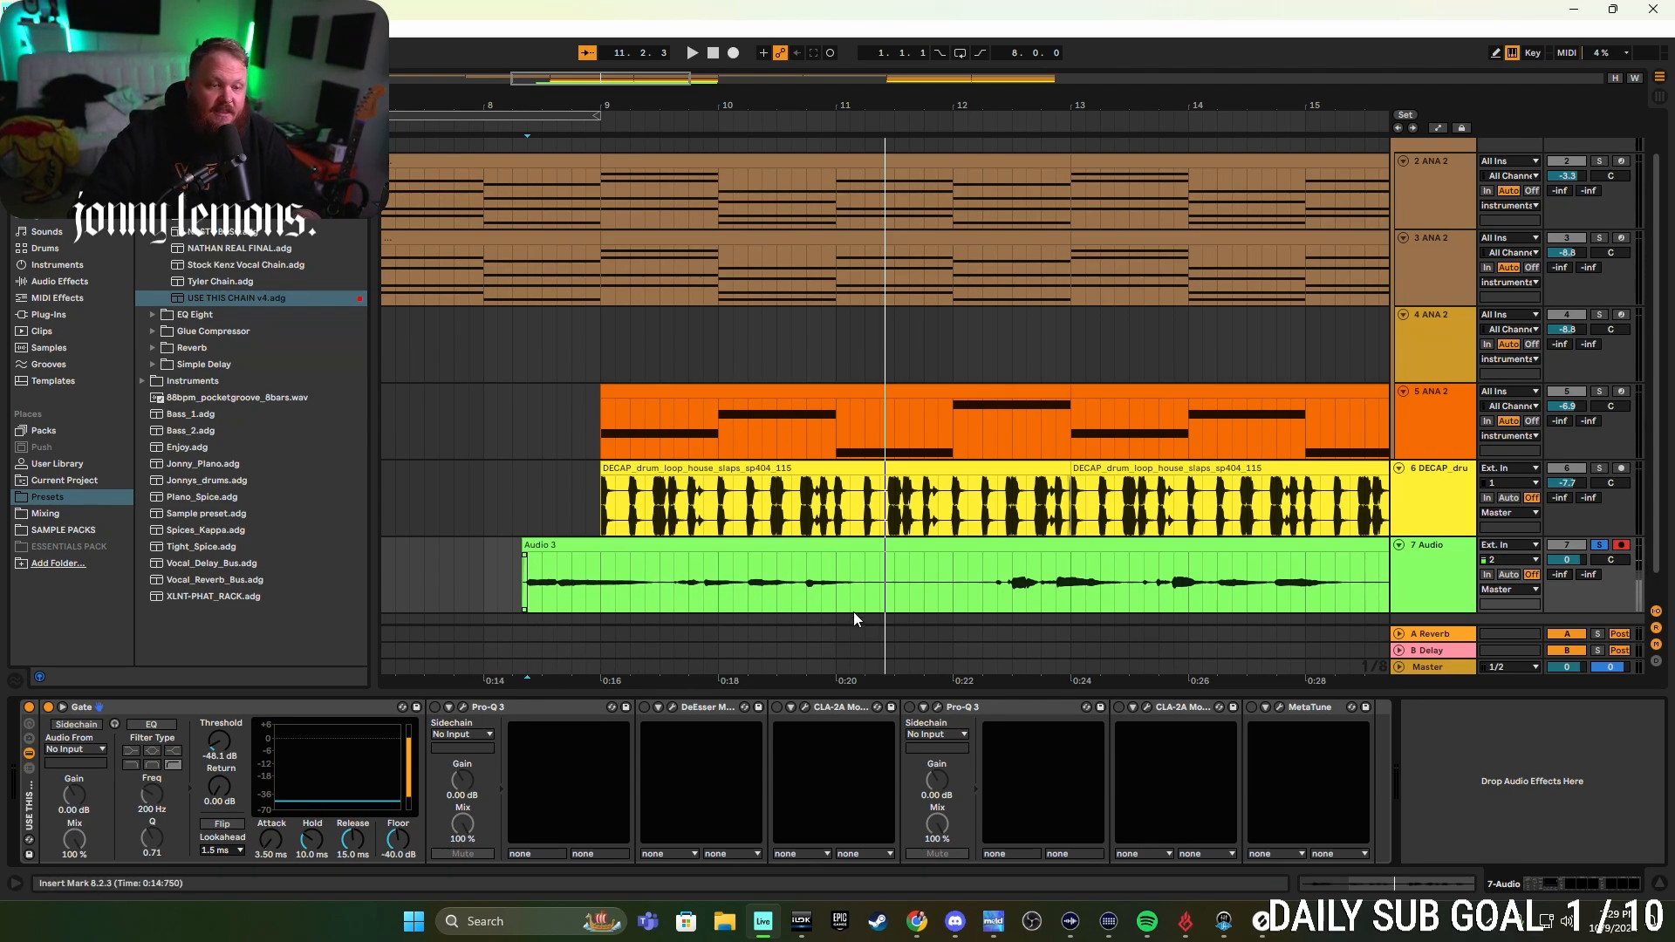
- Turn on the first Pro-Q 3 and the DeEsser and view the settings of each
left_click(463, 707)
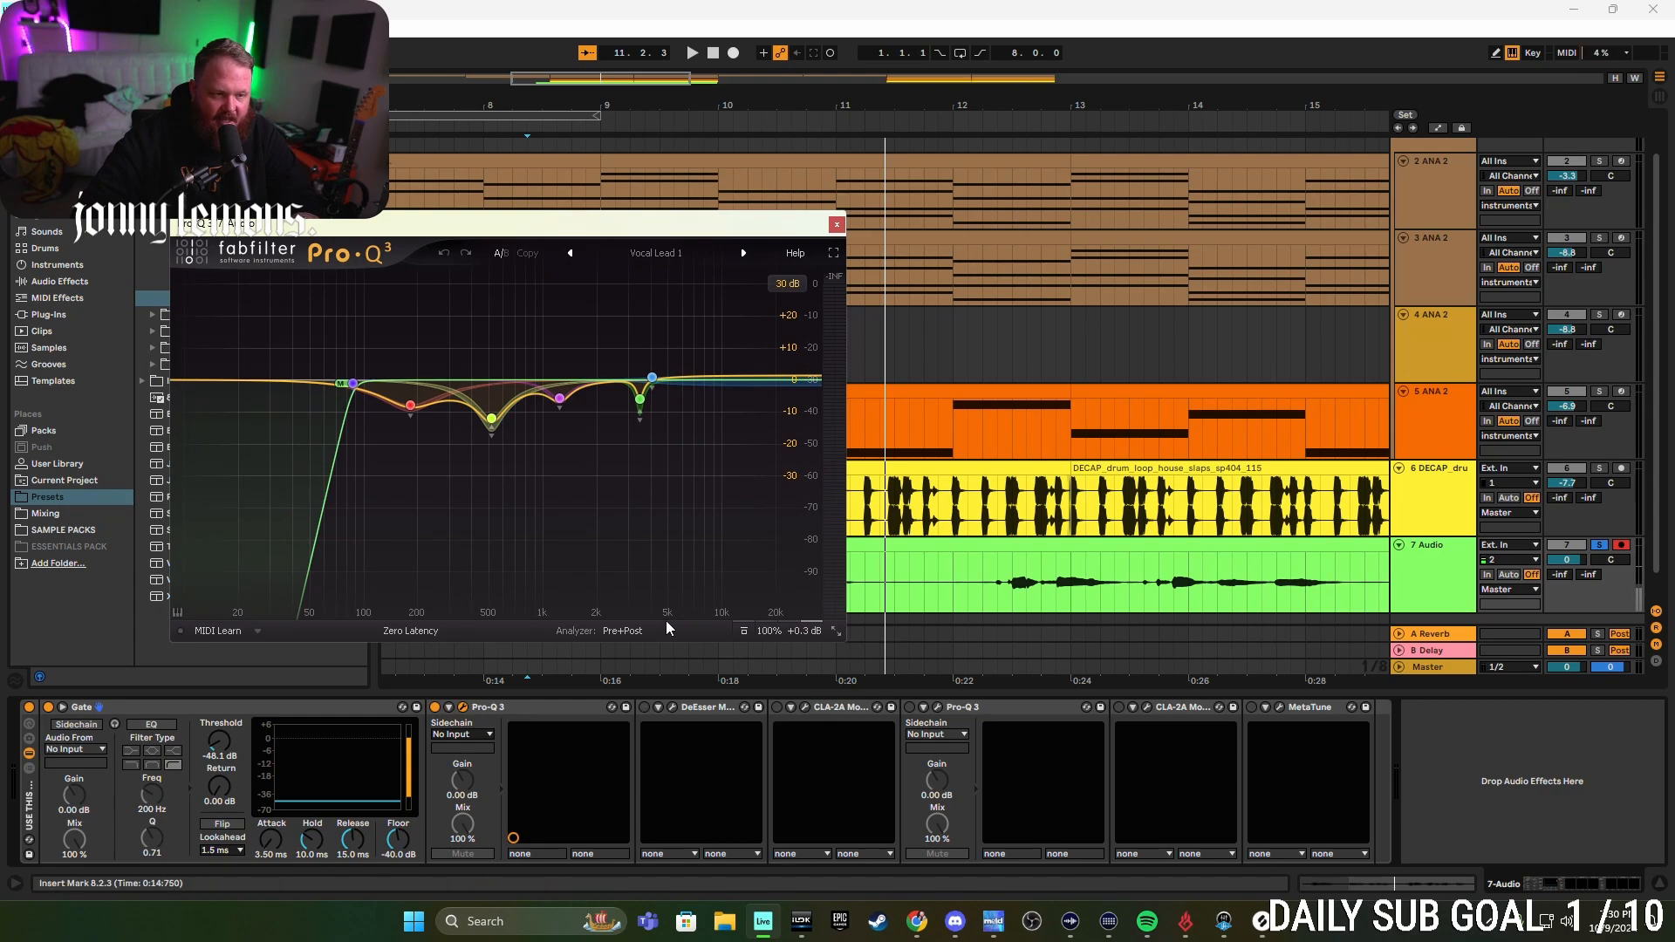
left_click(644, 707)
left_click(836, 231)
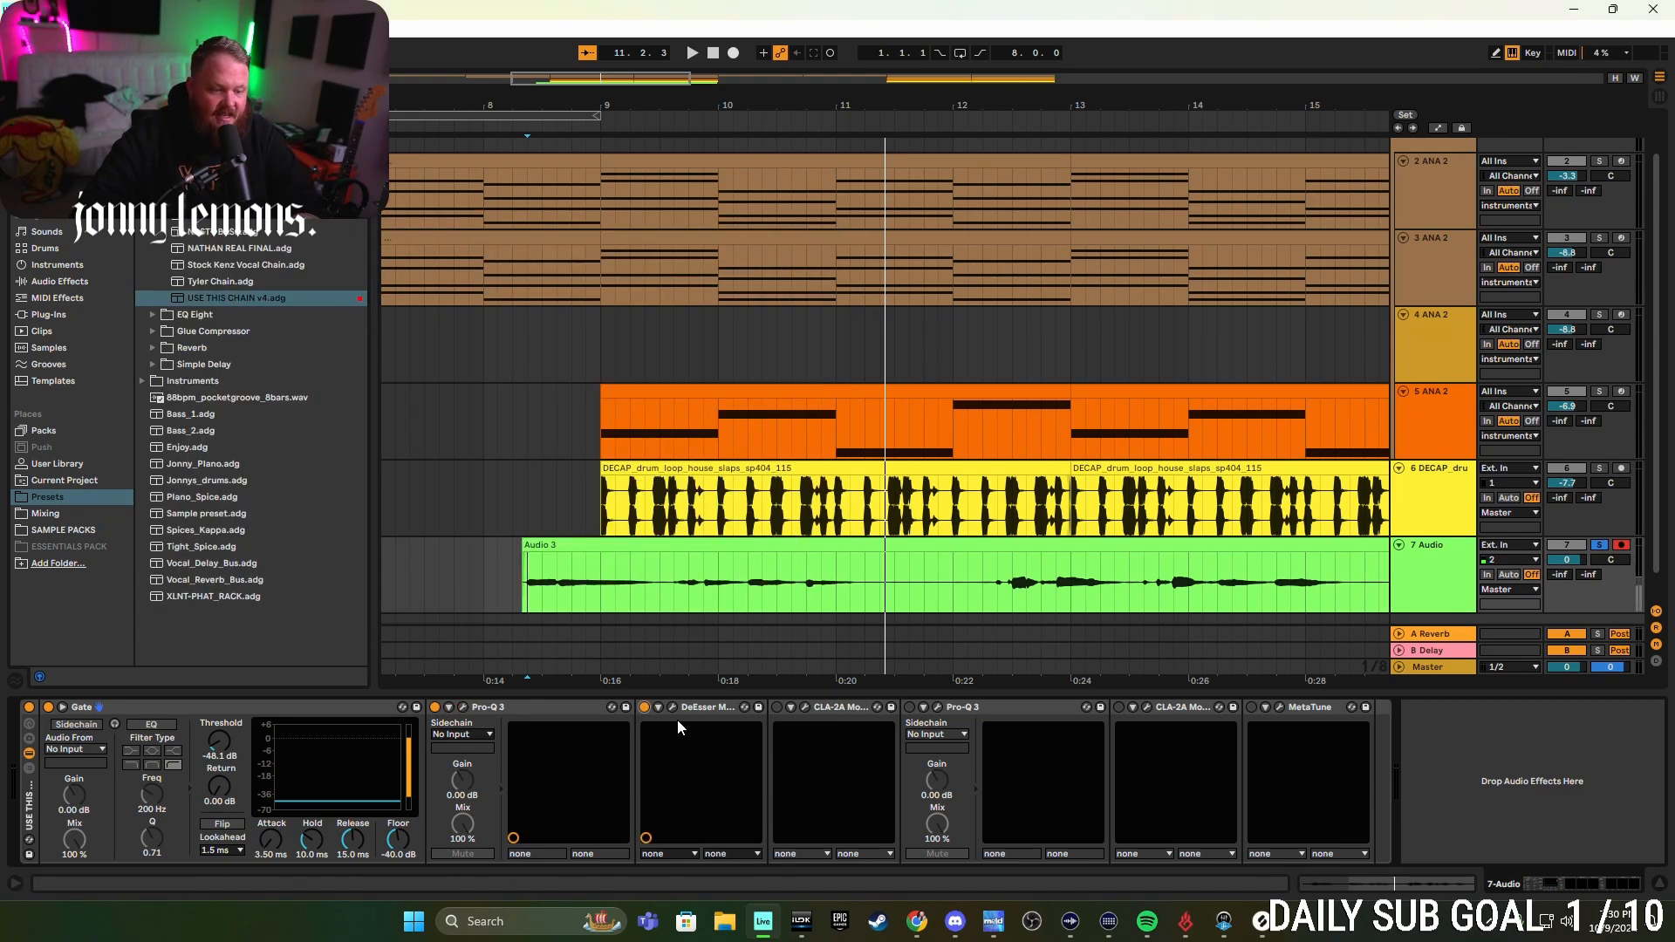
left_click(674, 709)
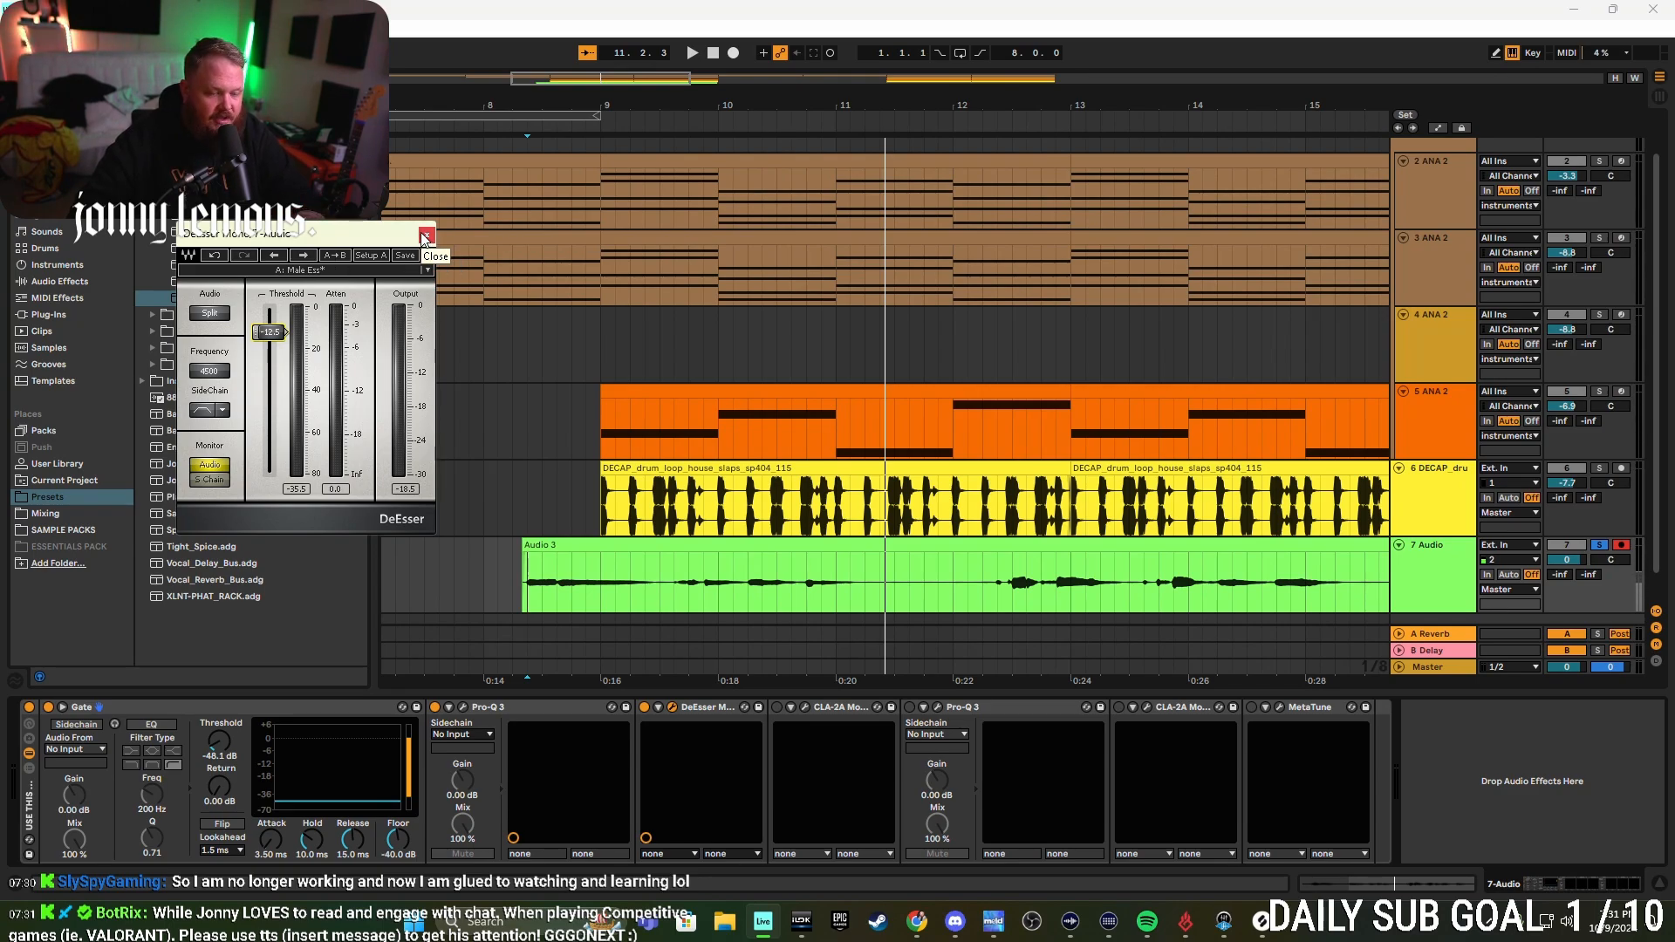
left_click(425, 236)
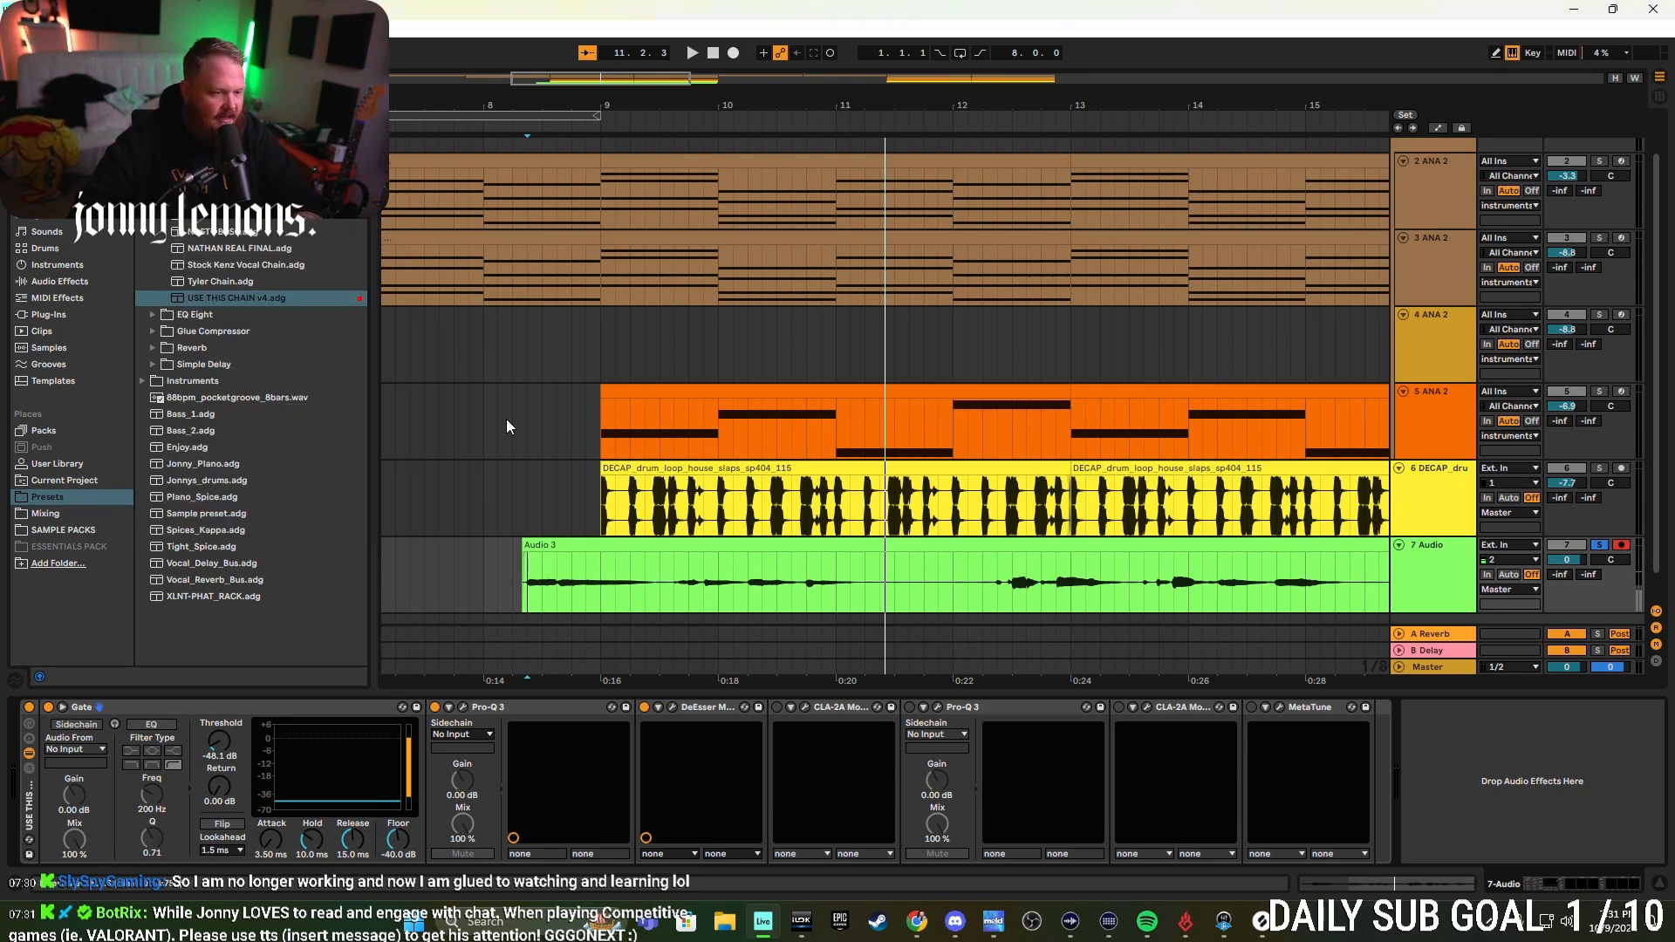
- Play the vocal from the start of the Audio 3 clip with the track at 6.0 dB, and unsolo 7 Audio
left_click(600, 509)
left_click(524, 563)
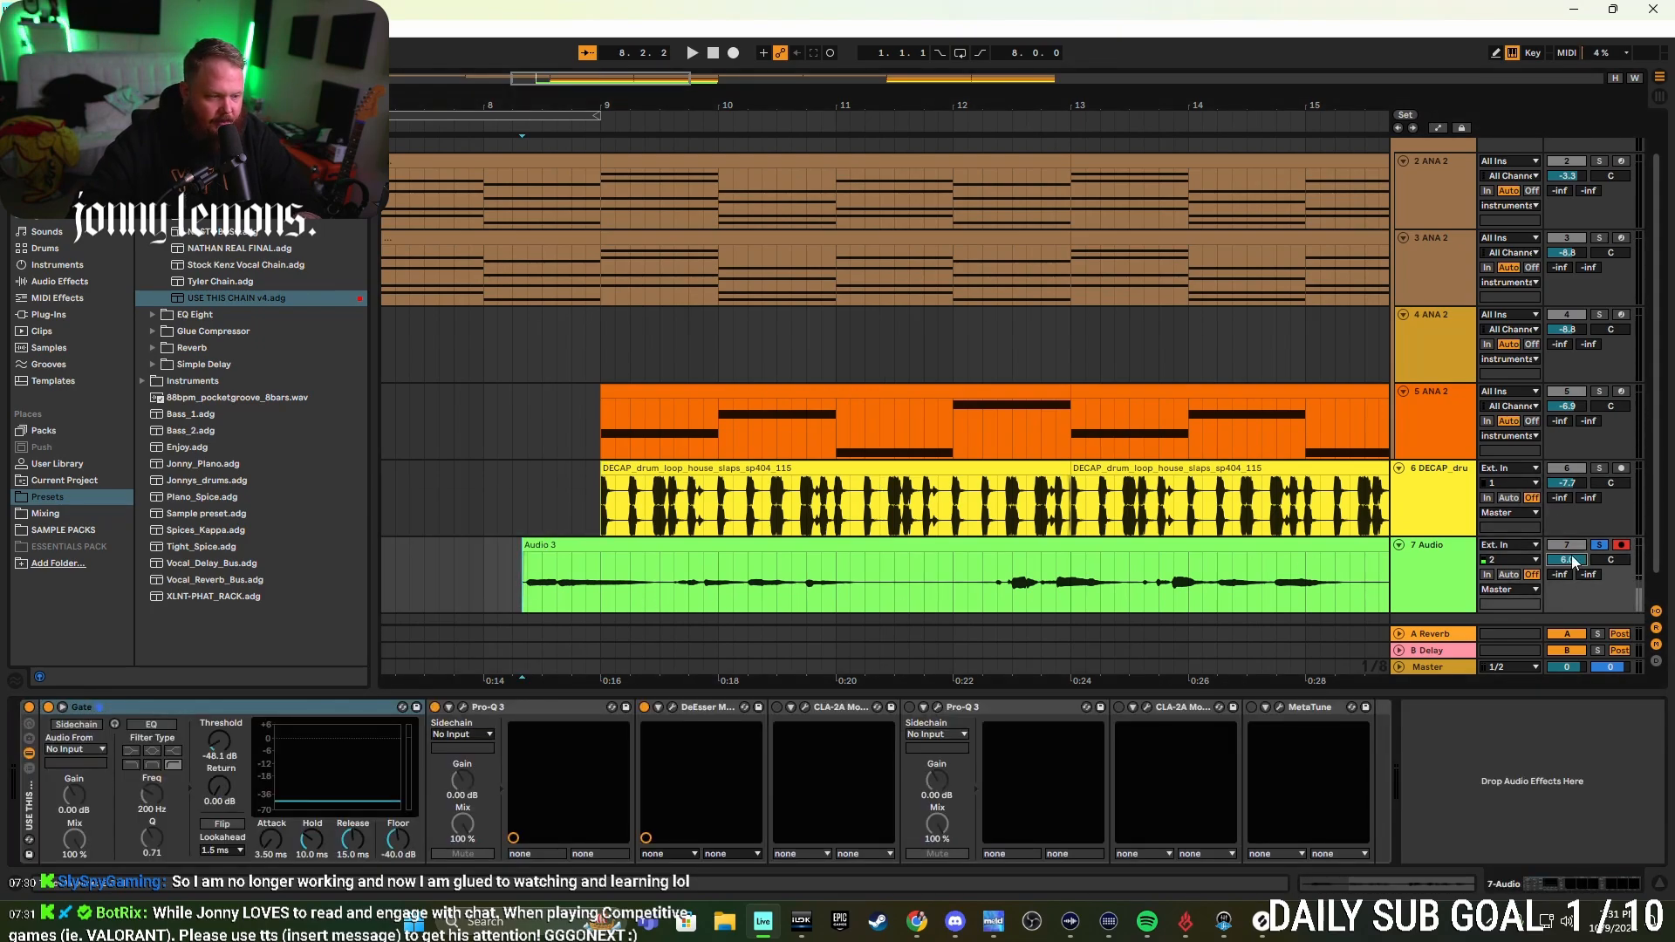
key("space")
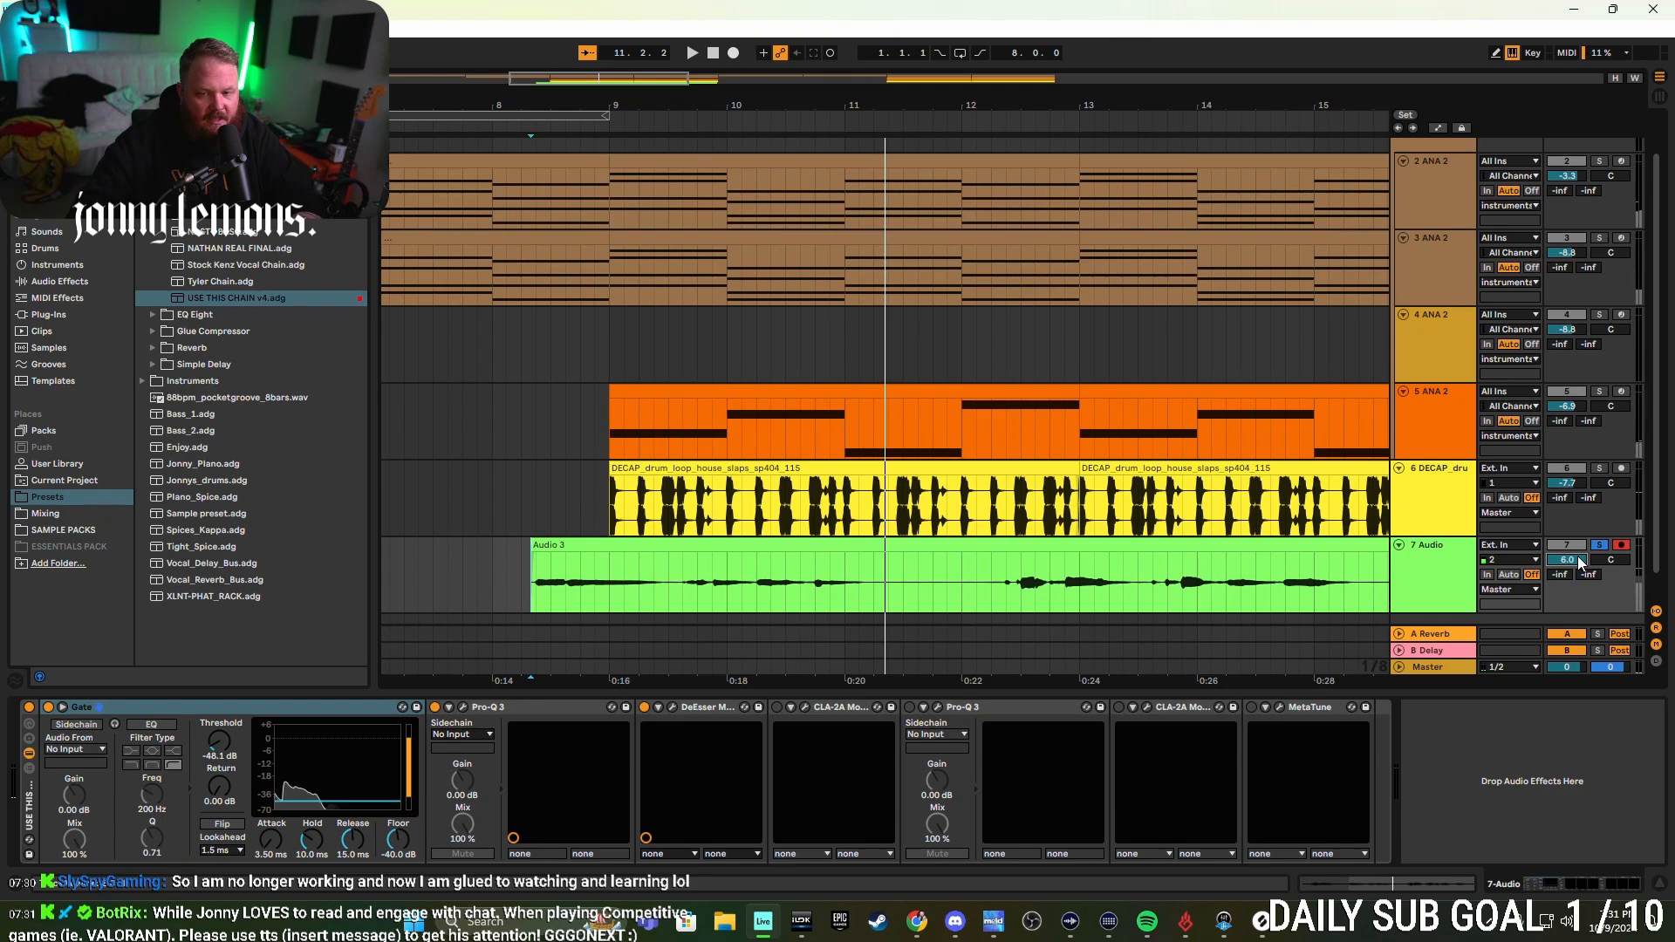
left_click(1601, 546)
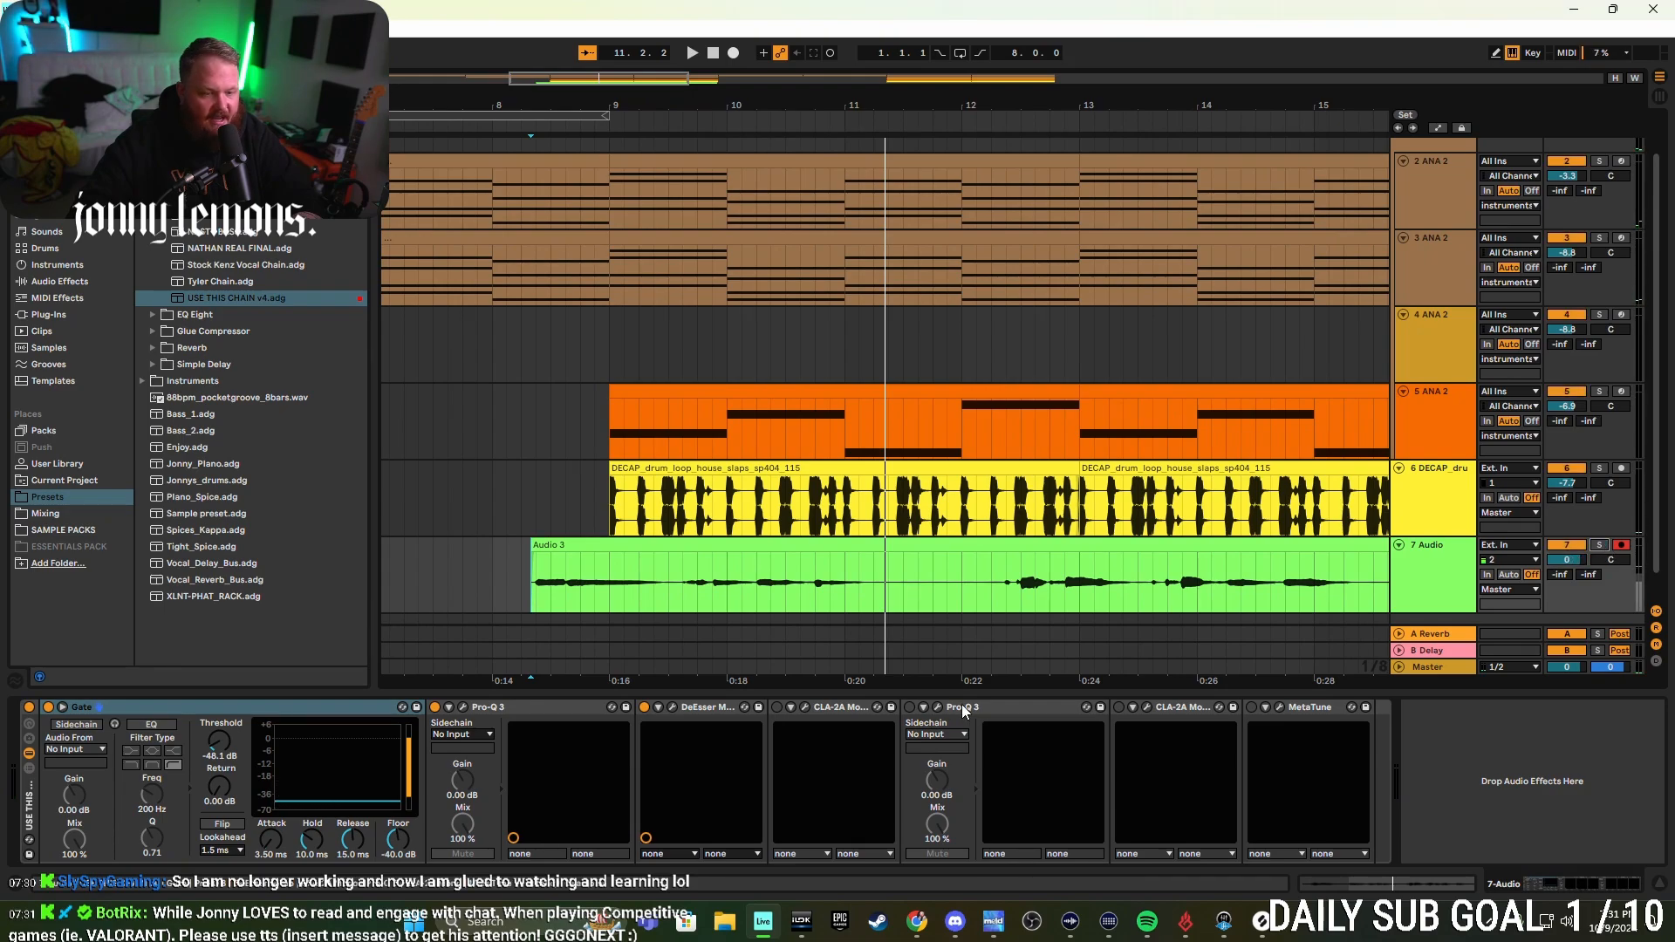
- Turn on the first CLA-2A compressor and view its Vox preset settings
left_click(776, 708)
left_click(776, 709)
left_click(804, 708)
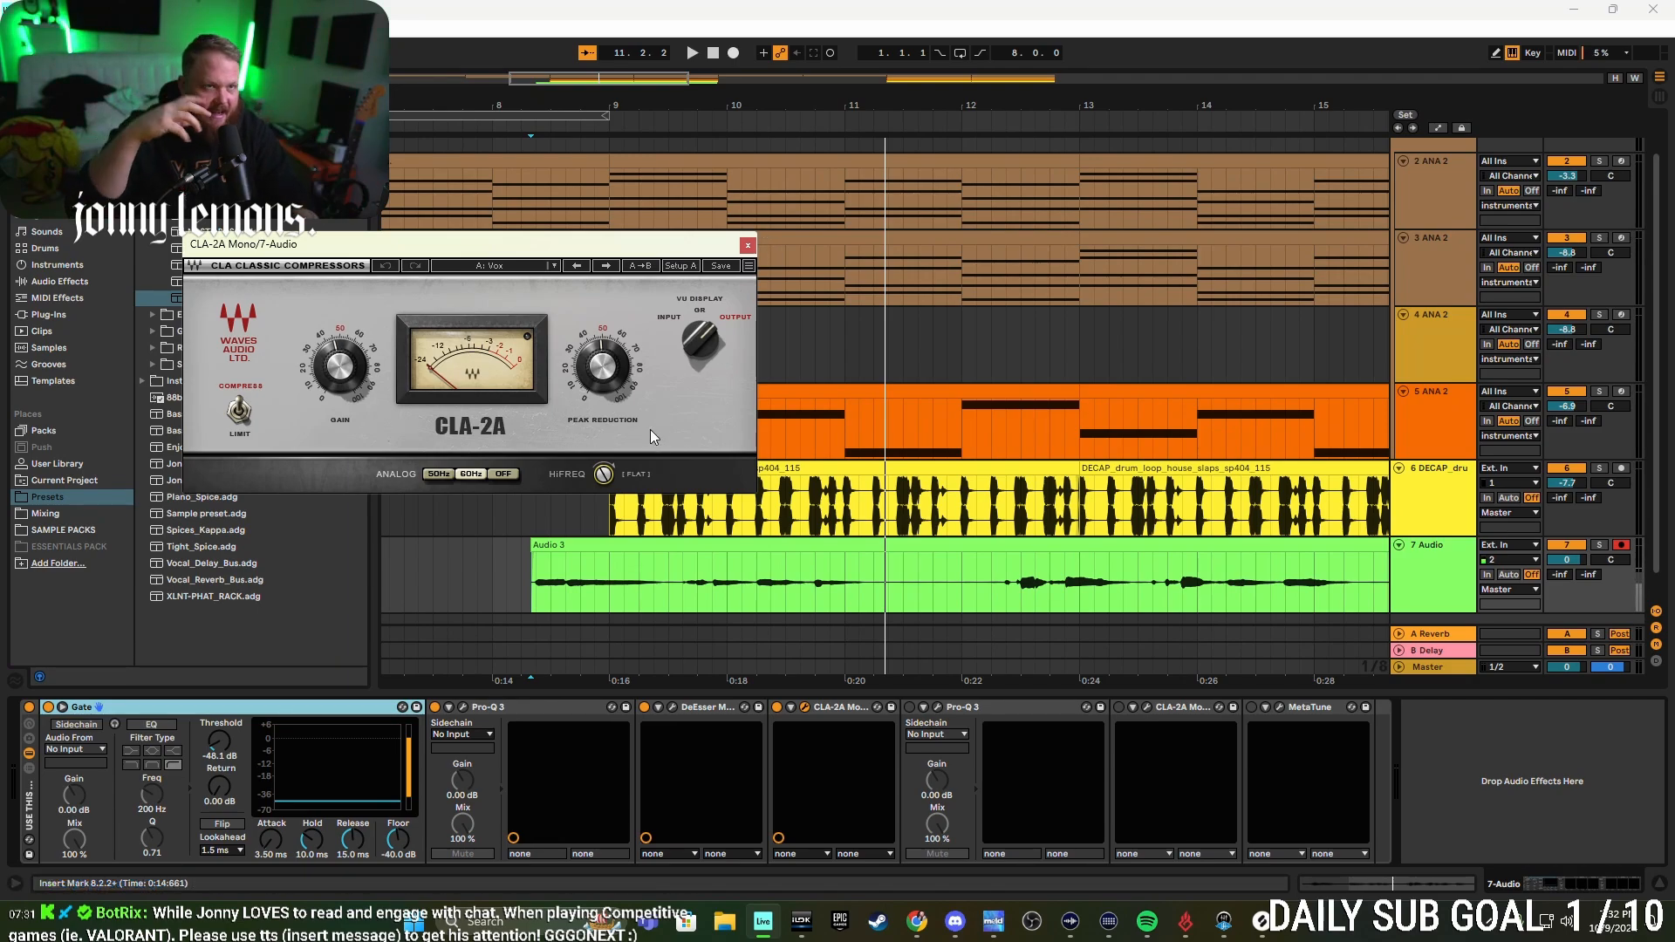
left_click(747, 245)
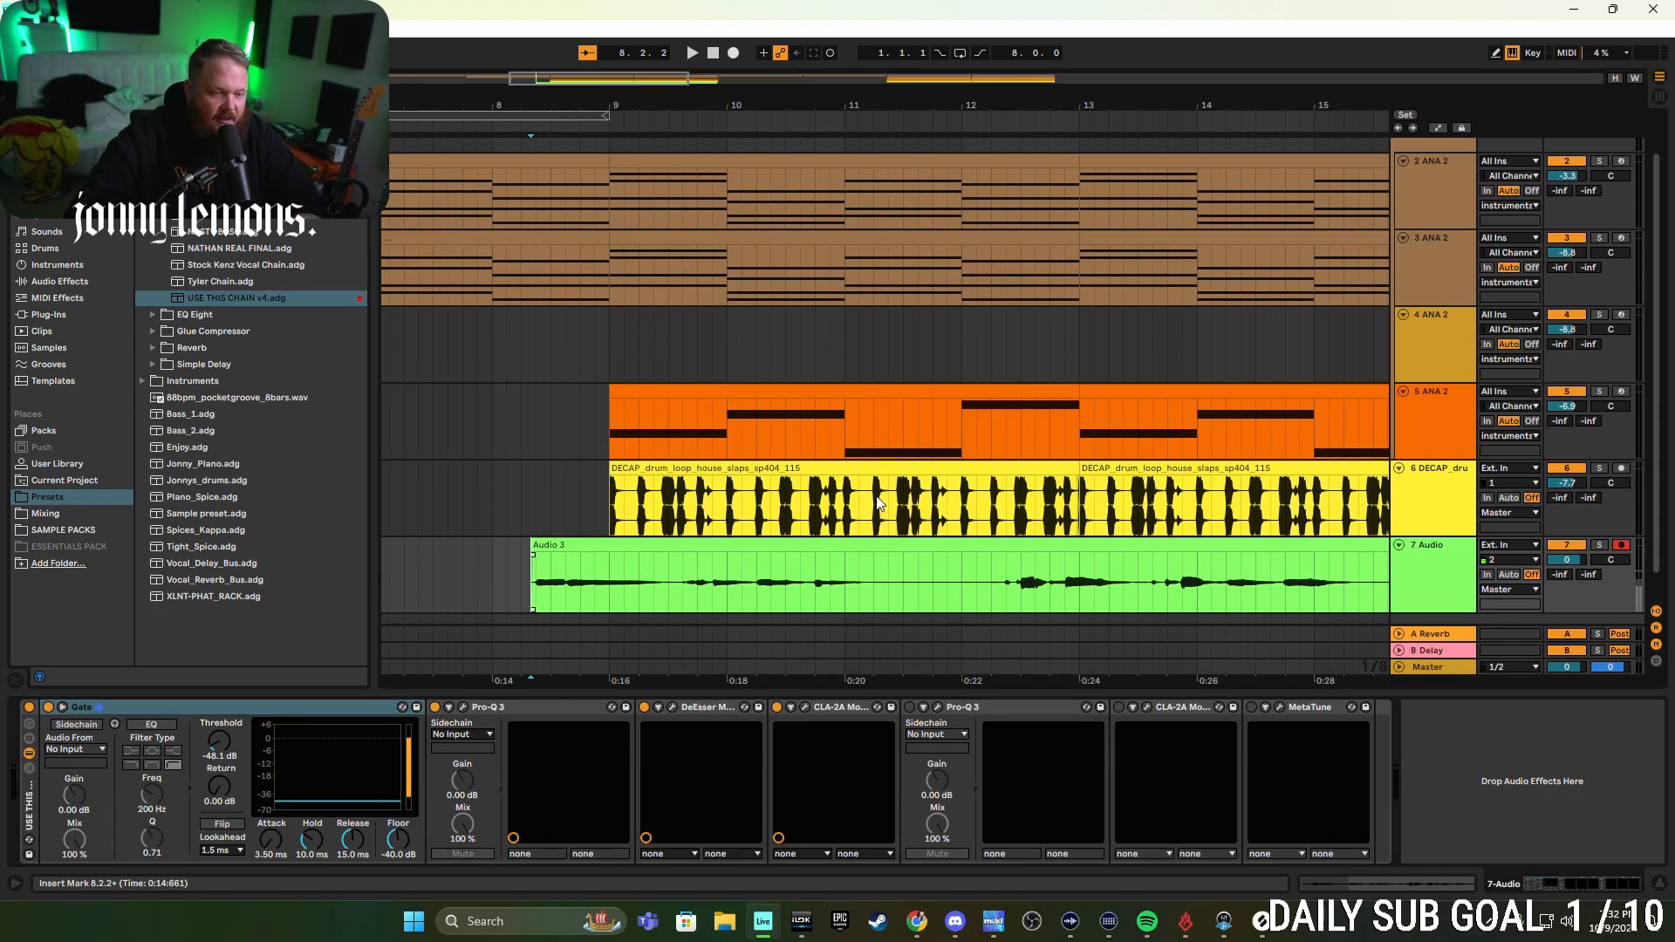
- Try the 7 Audio track volume at 6.0 dB against the full mix and reset it to 0 dB
key("space")
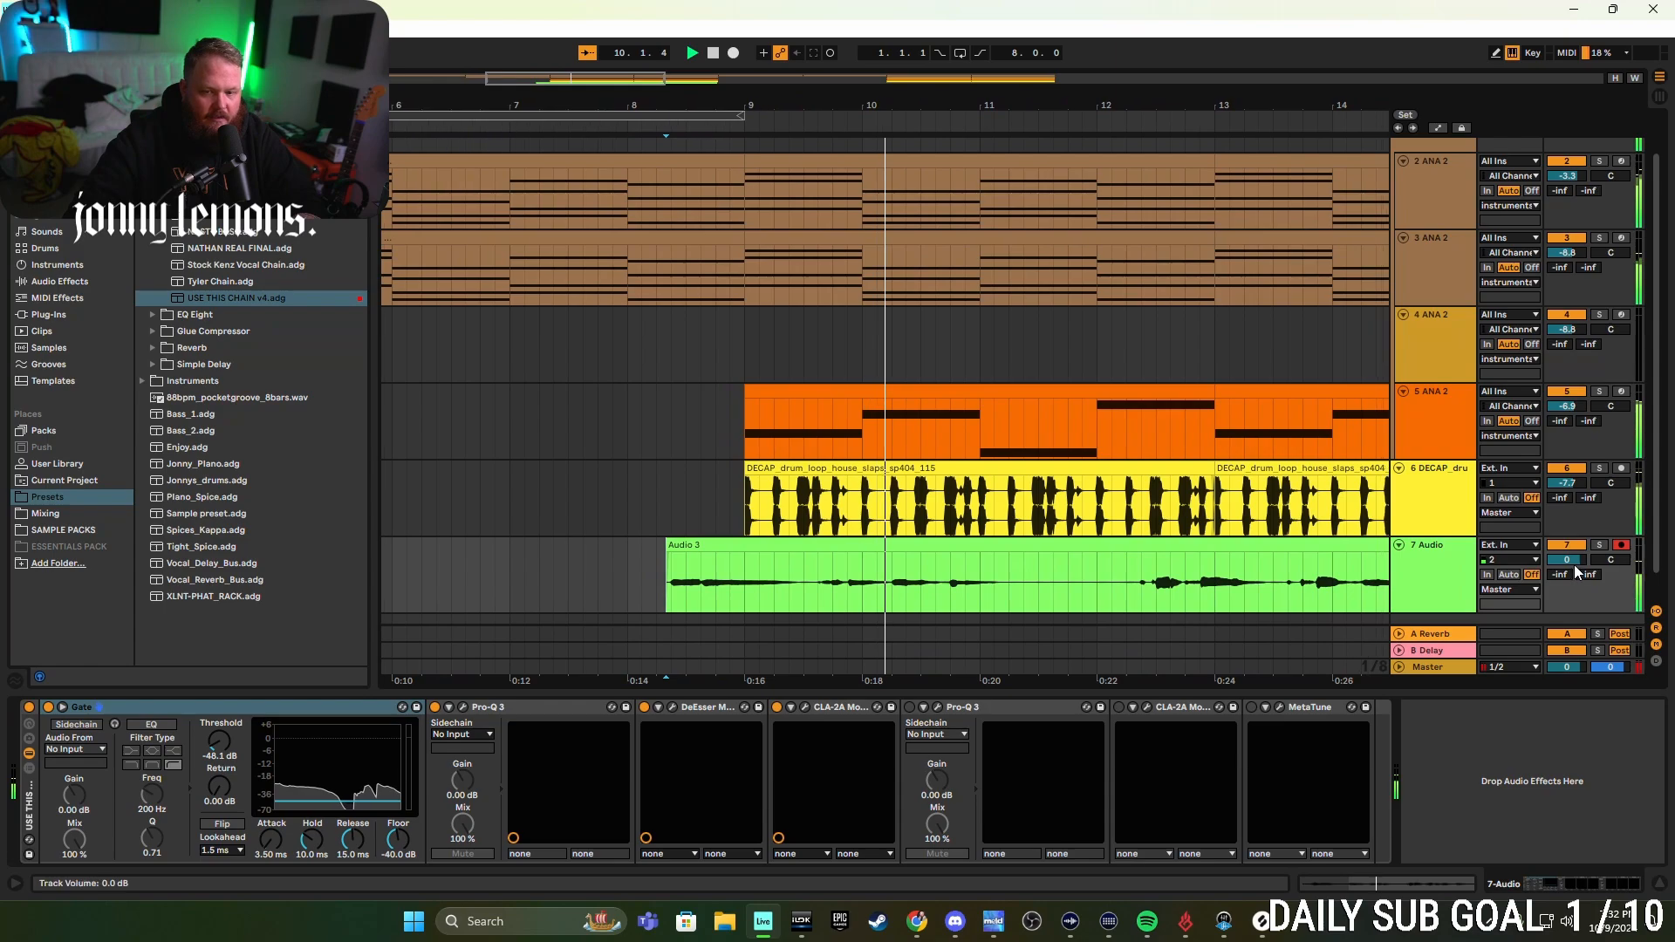
left_click_drag(1574, 563, 1574, 532)
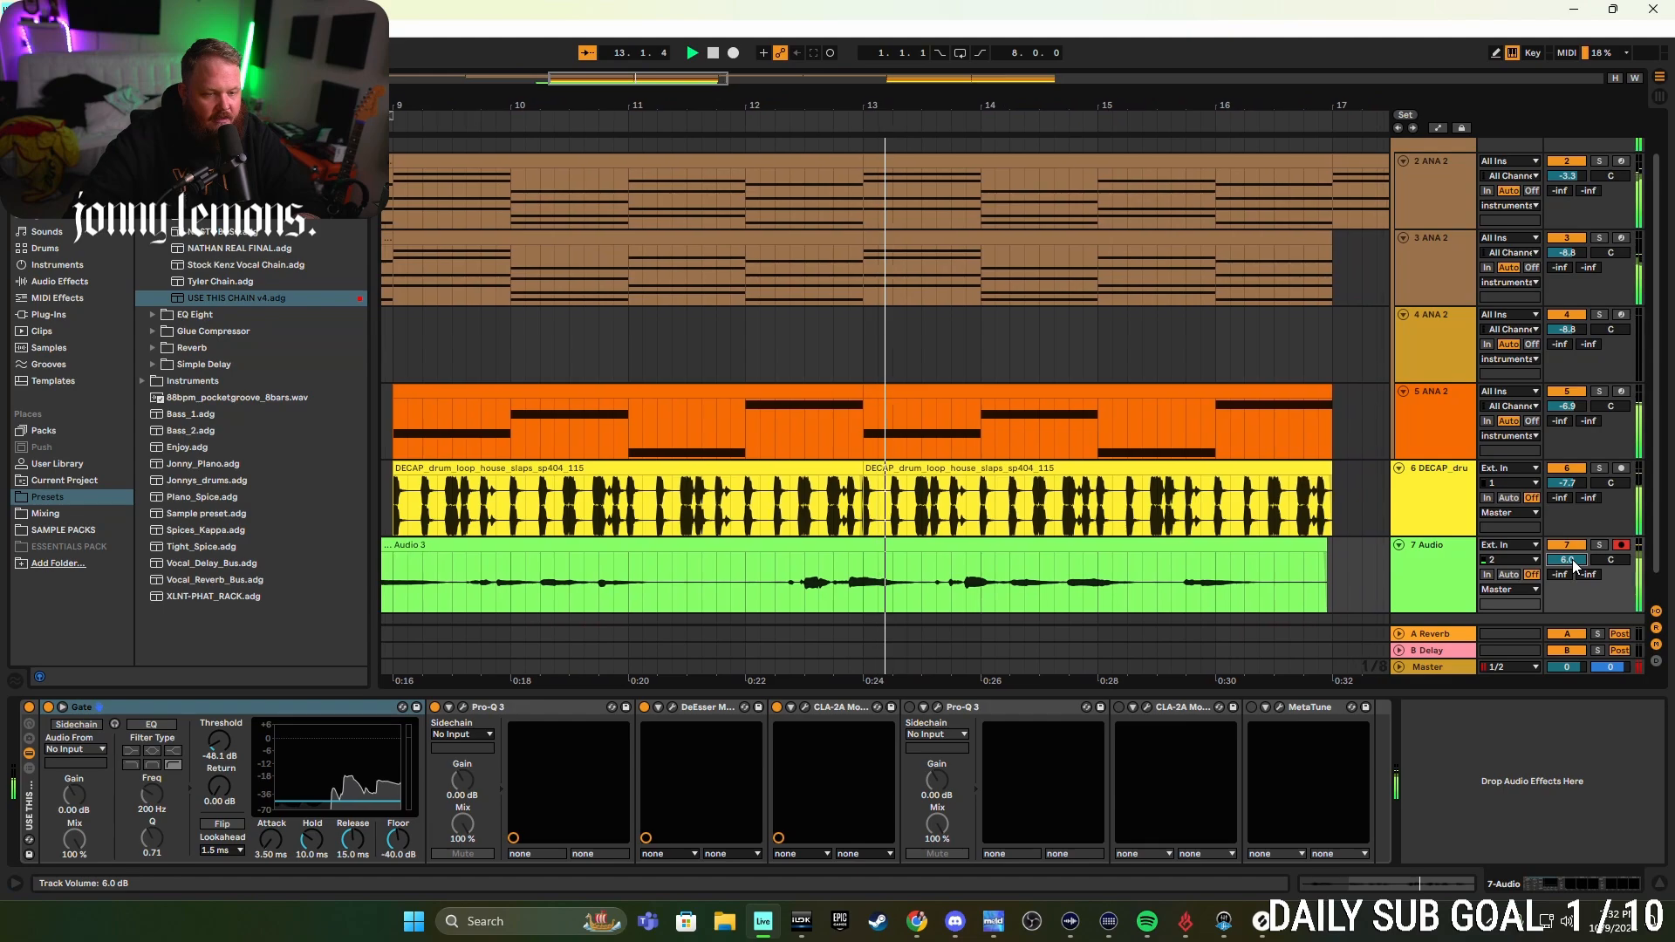
key("space")
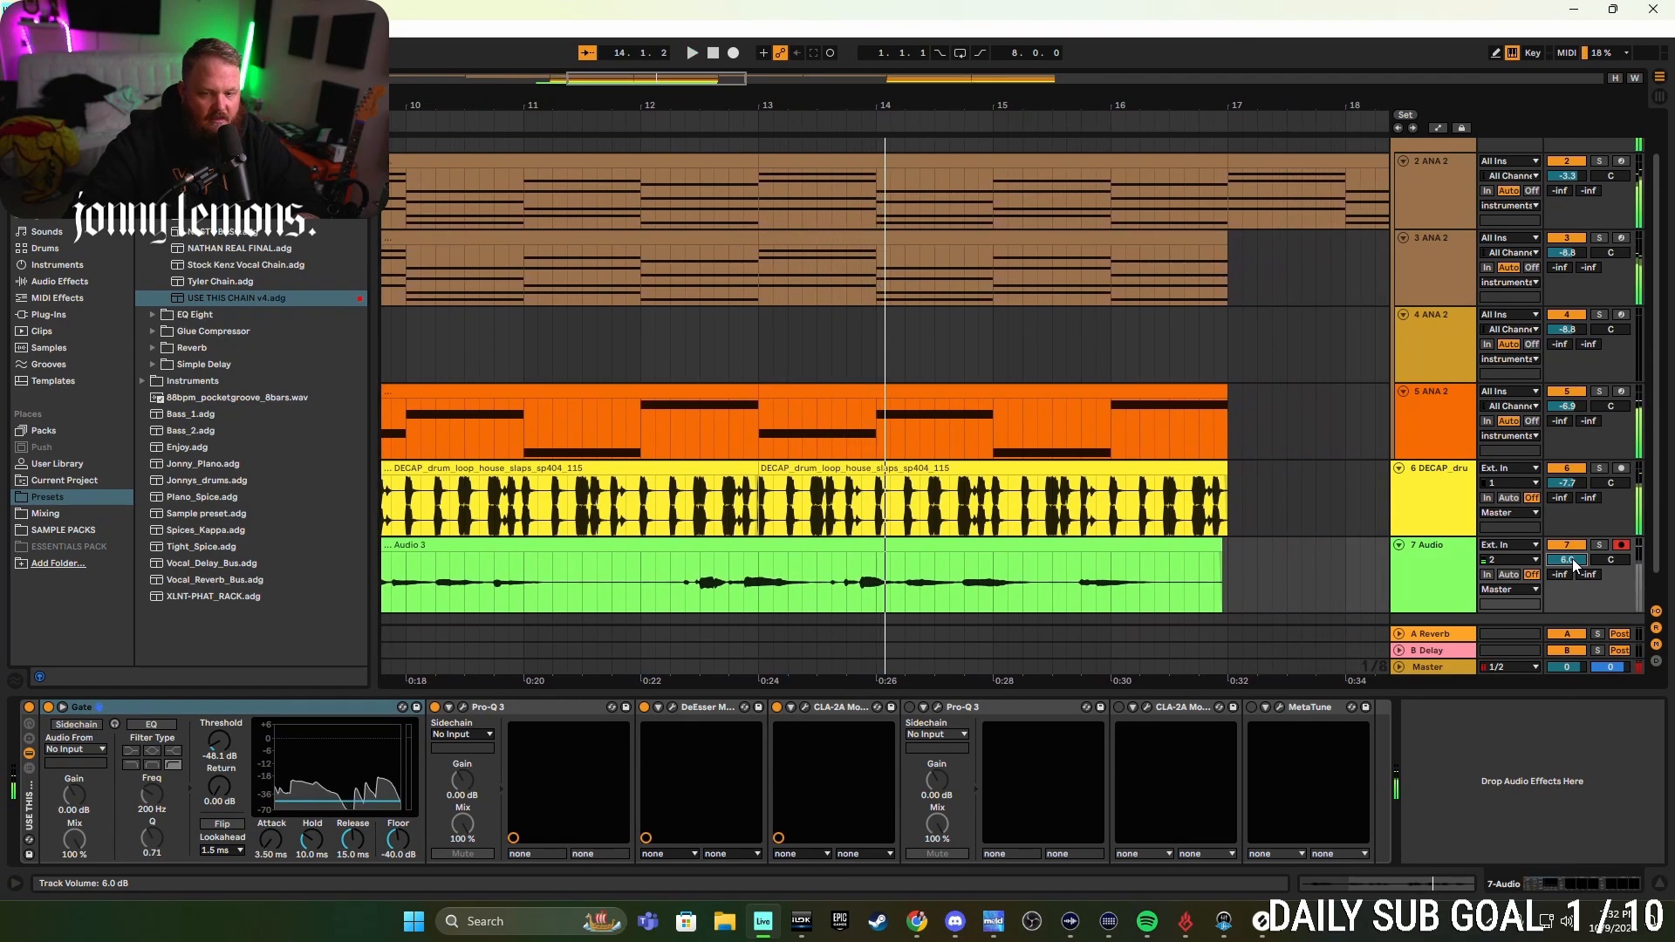
double_click(1573, 563)
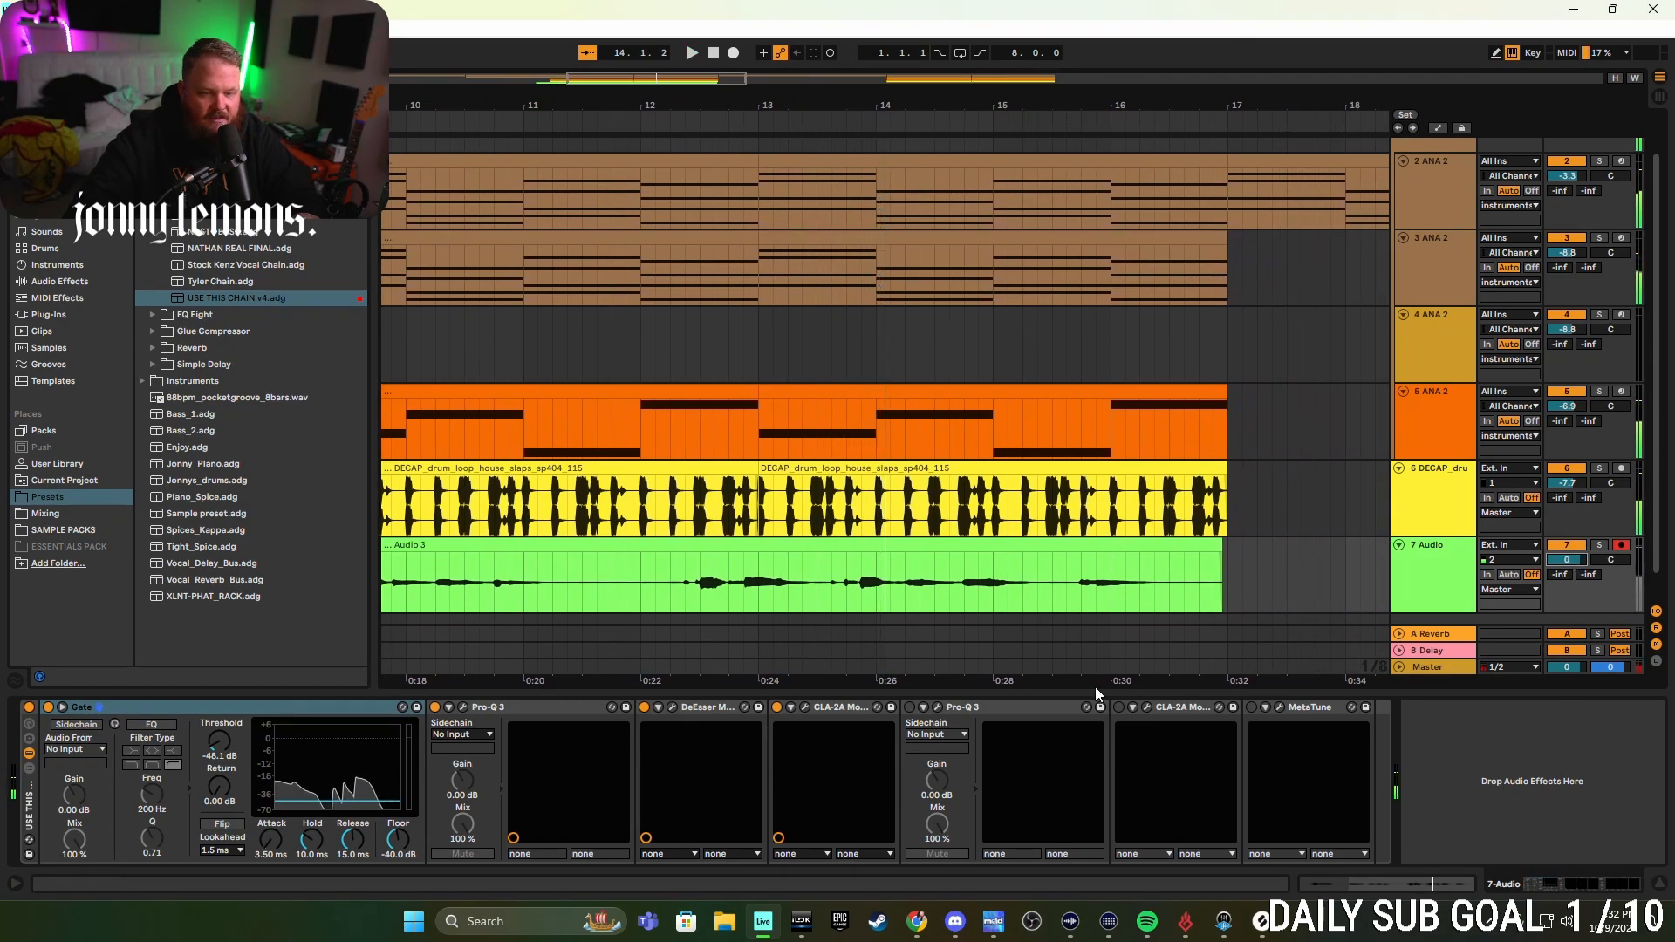
- Turn on the second Pro-Q 3 and move its low cut to about 170 Hz
left_click(909, 707)
left_click(937, 707)
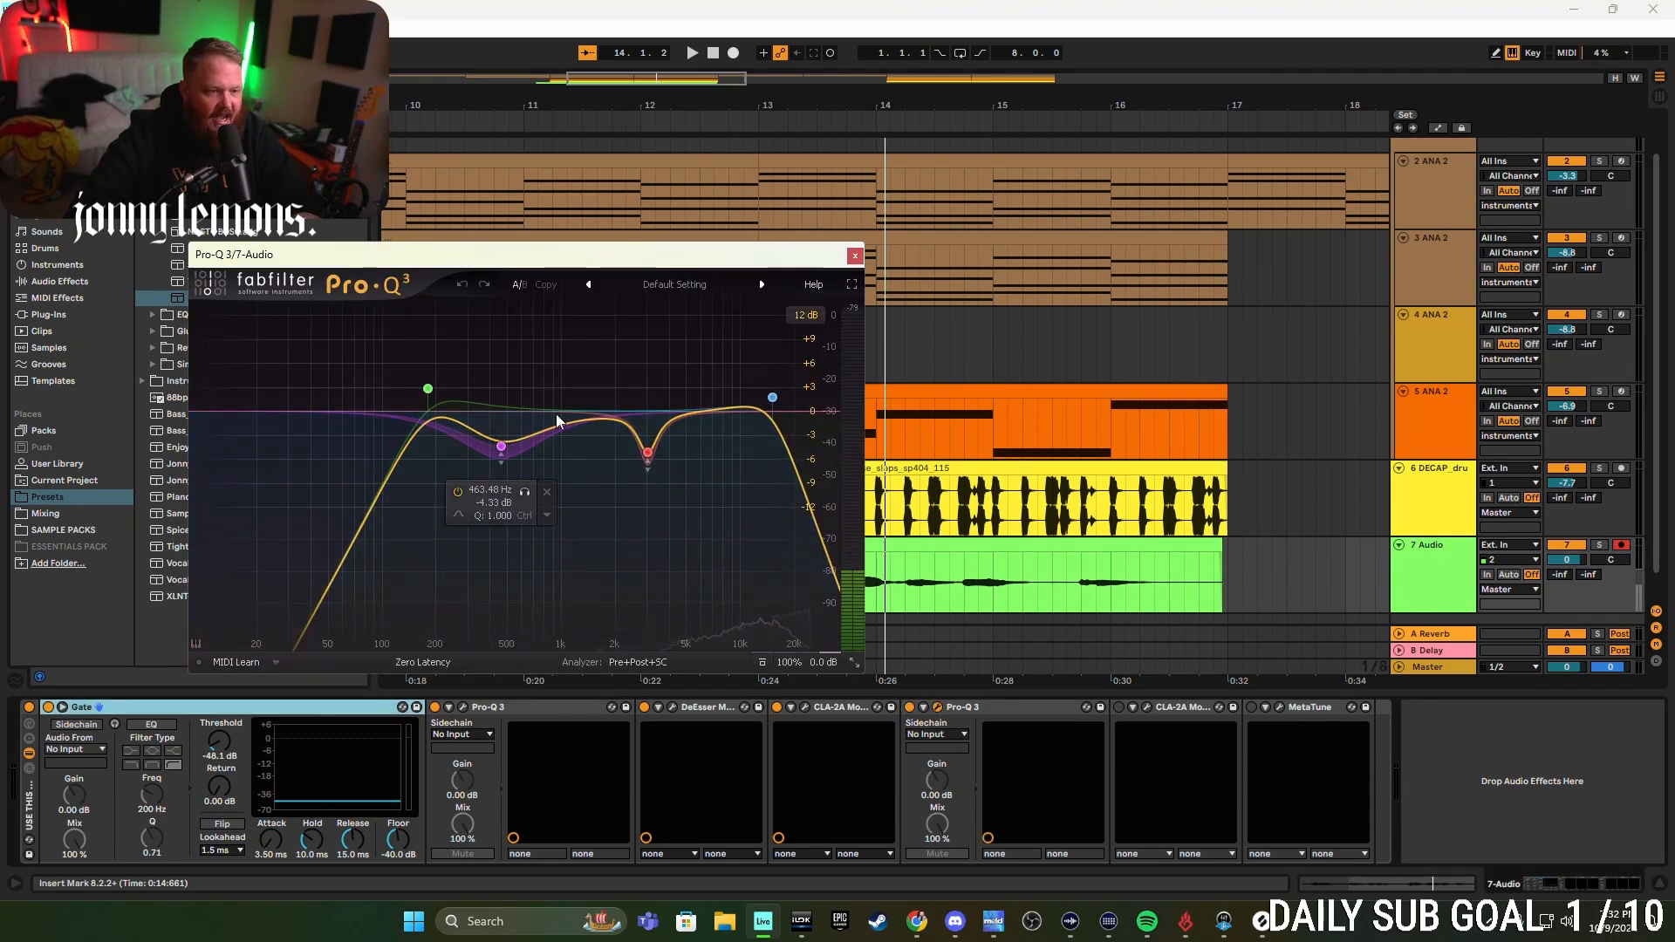
left_click(425, 390)
left_click_drag(429, 394, 424, 392)
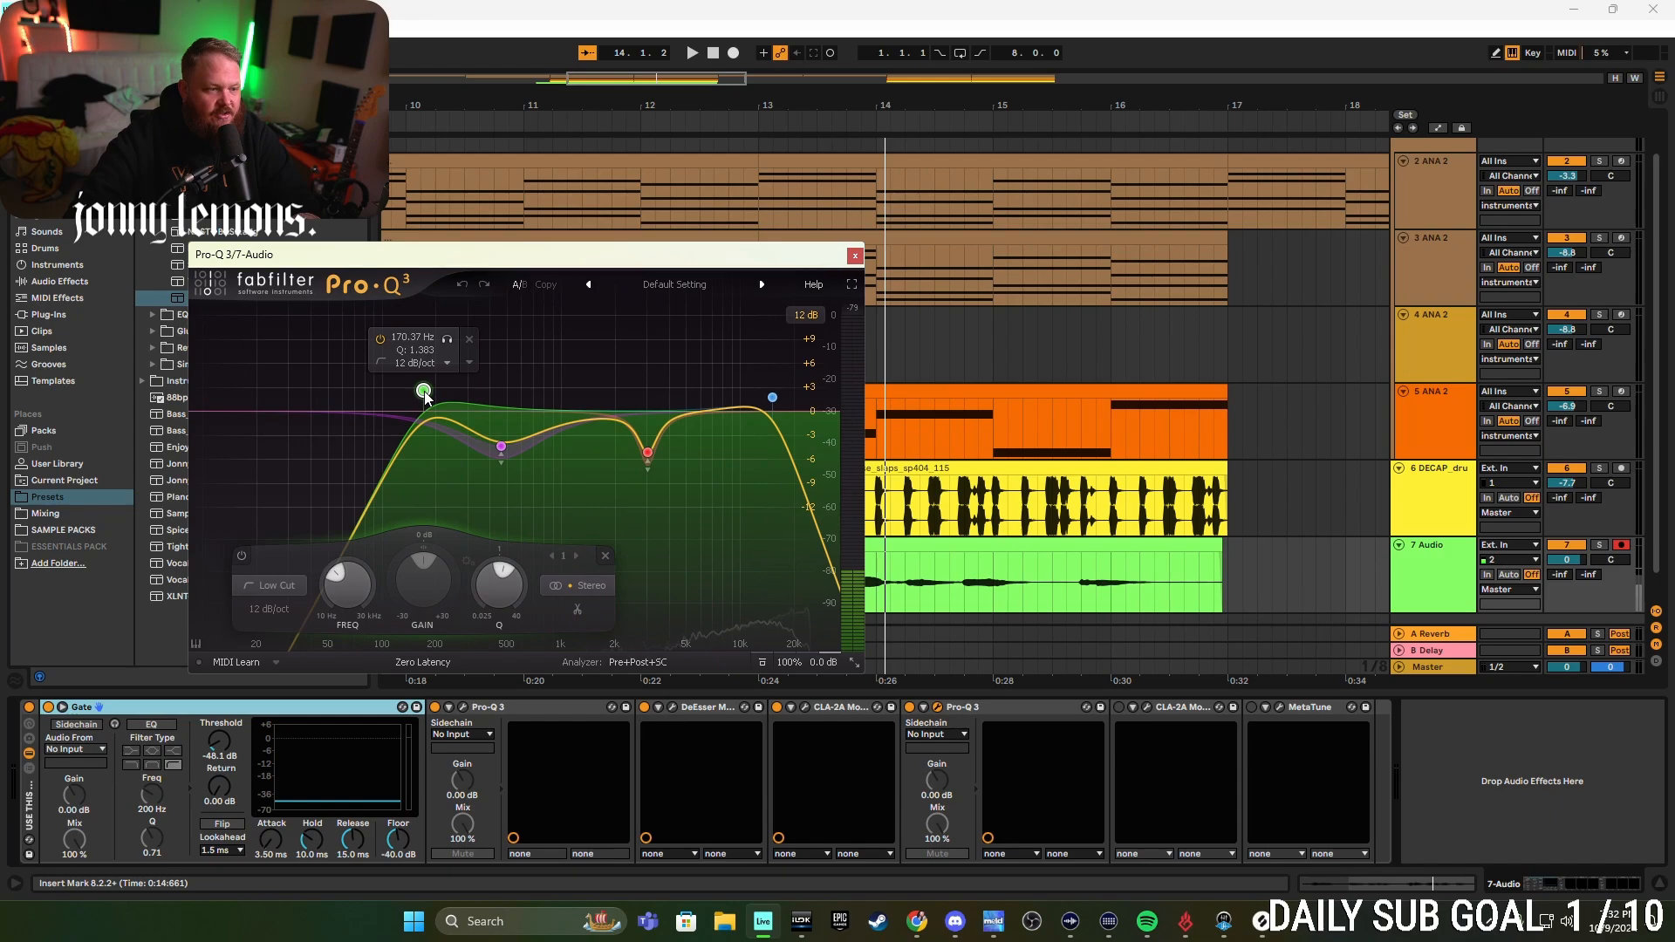
- During playback, lower the frequency and depth of the 463 Hz cut, set the high cut to about 15261 Hz, and nudge the 3 kHz dip lower
key("space")
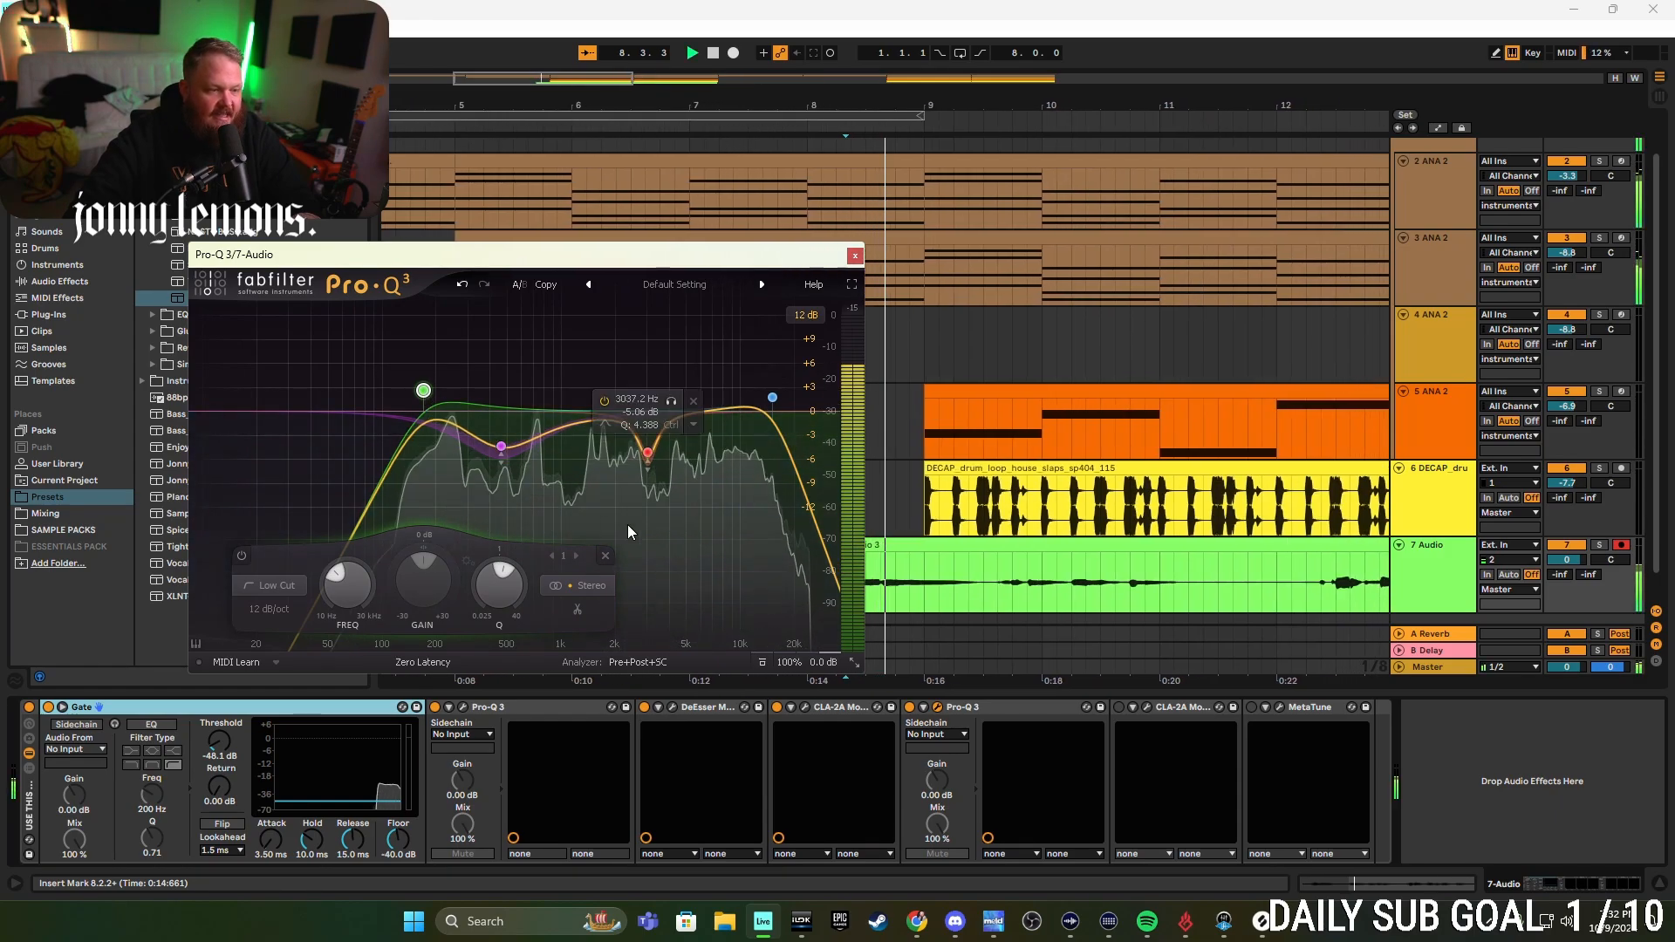
left_click_drag(500, 446, 444, 426)
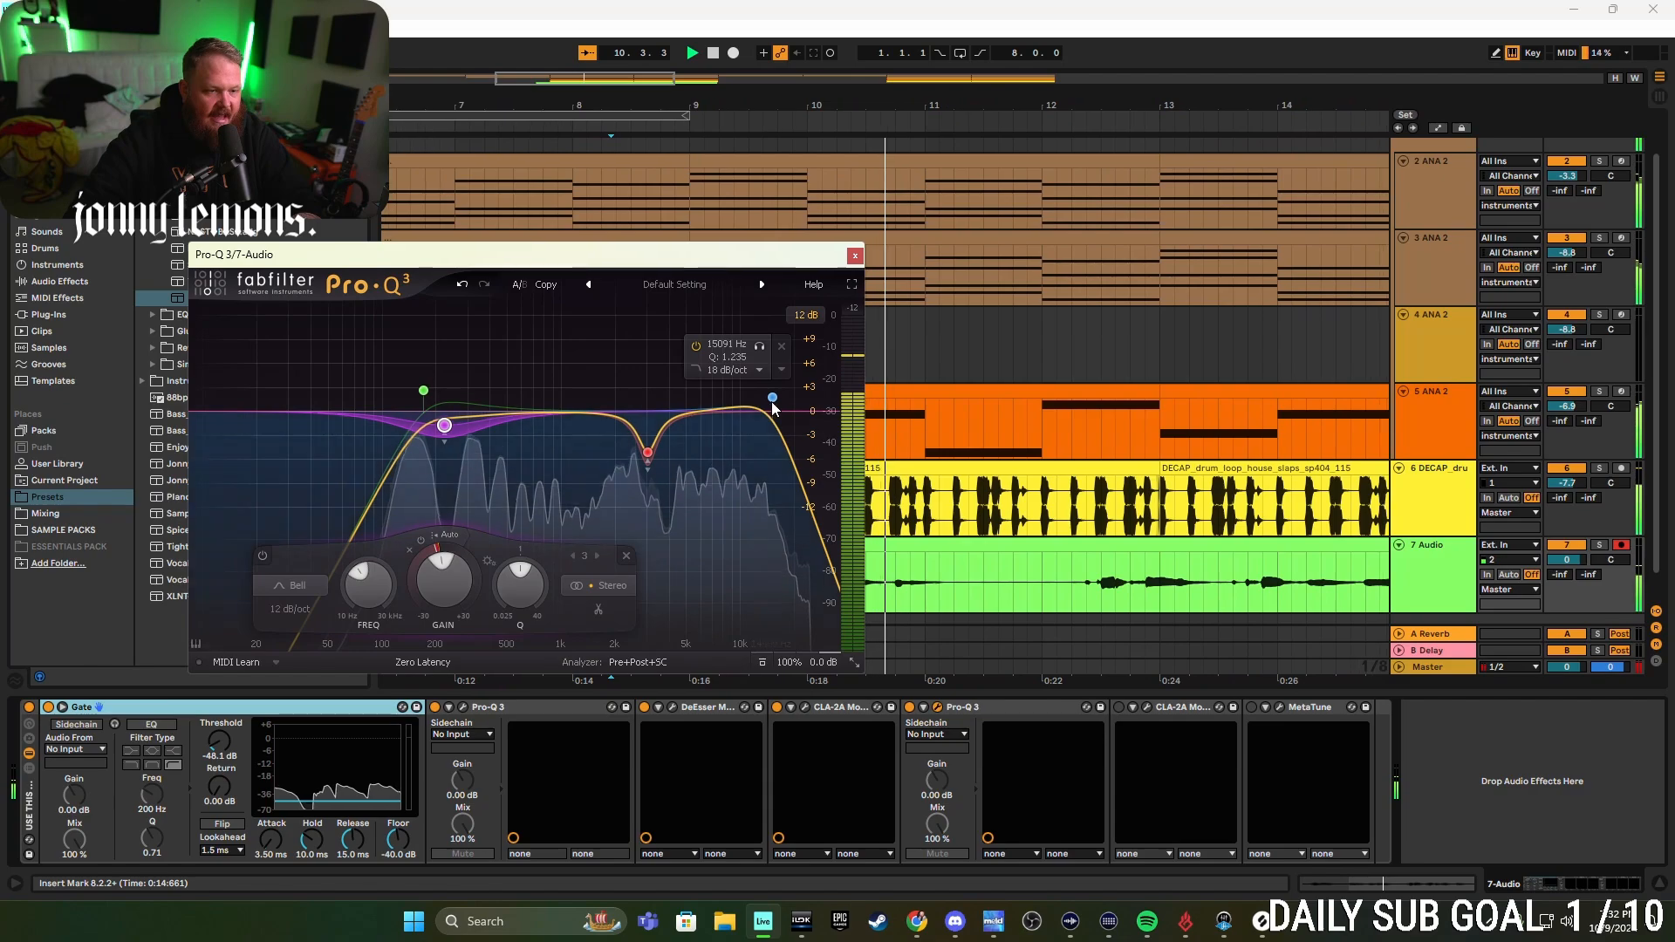
left_click_drag(773, 398, 774, 407)
left_click_drag(648, 457, 639, 451)
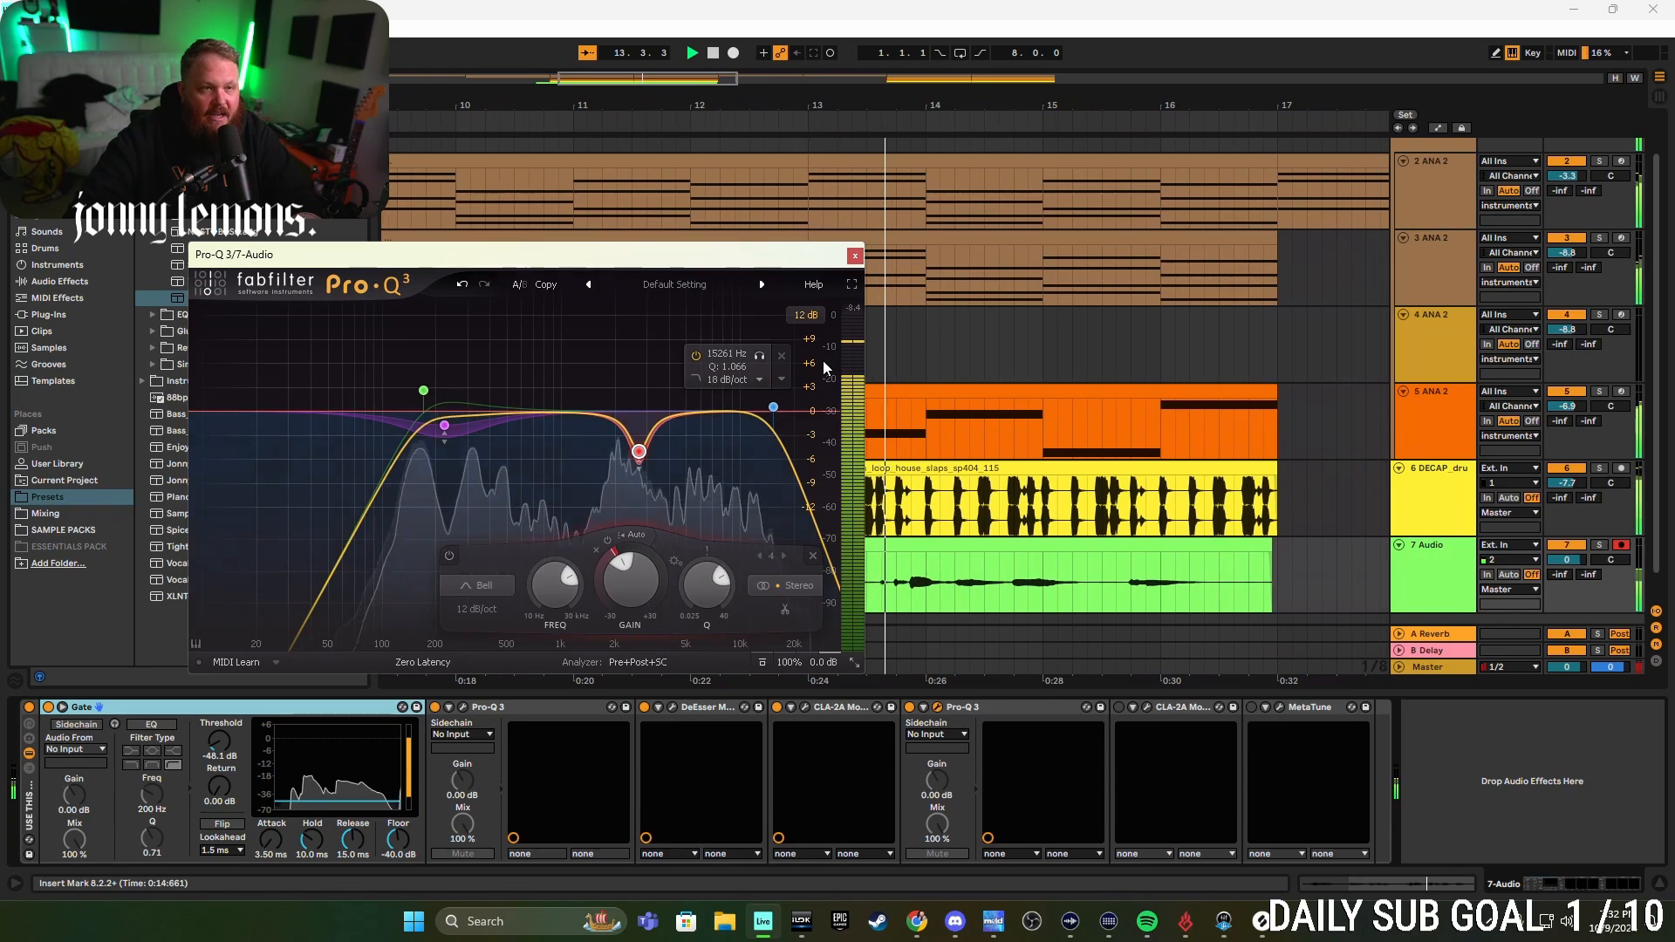
left_click(855, 256)
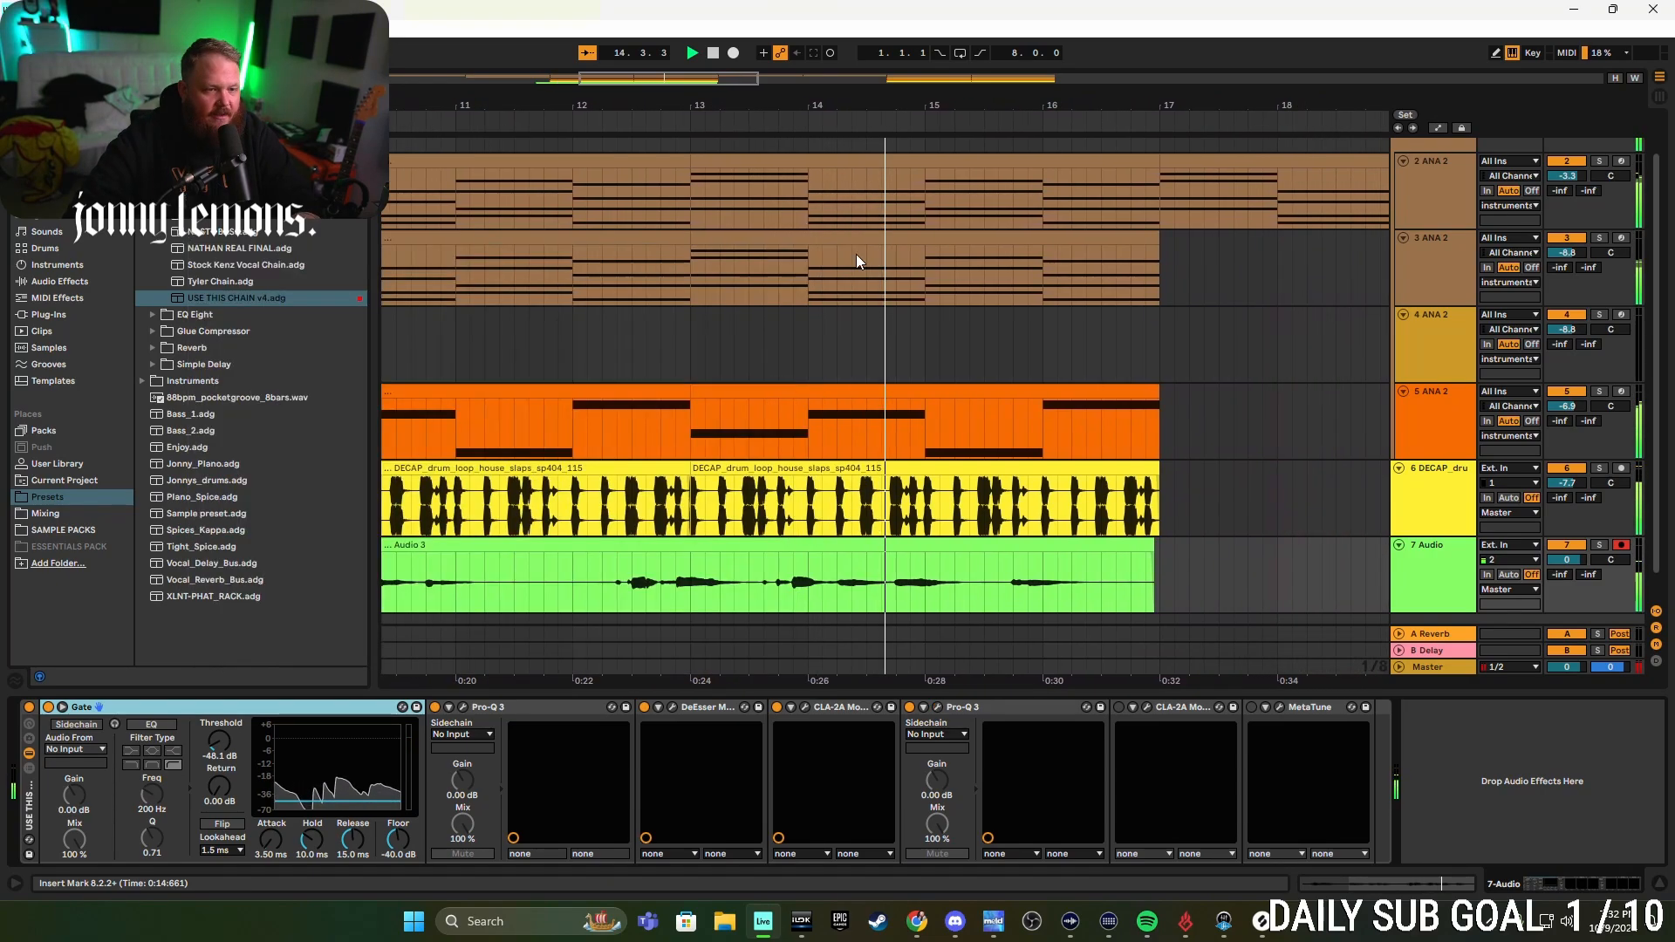
key("space")
key("space")
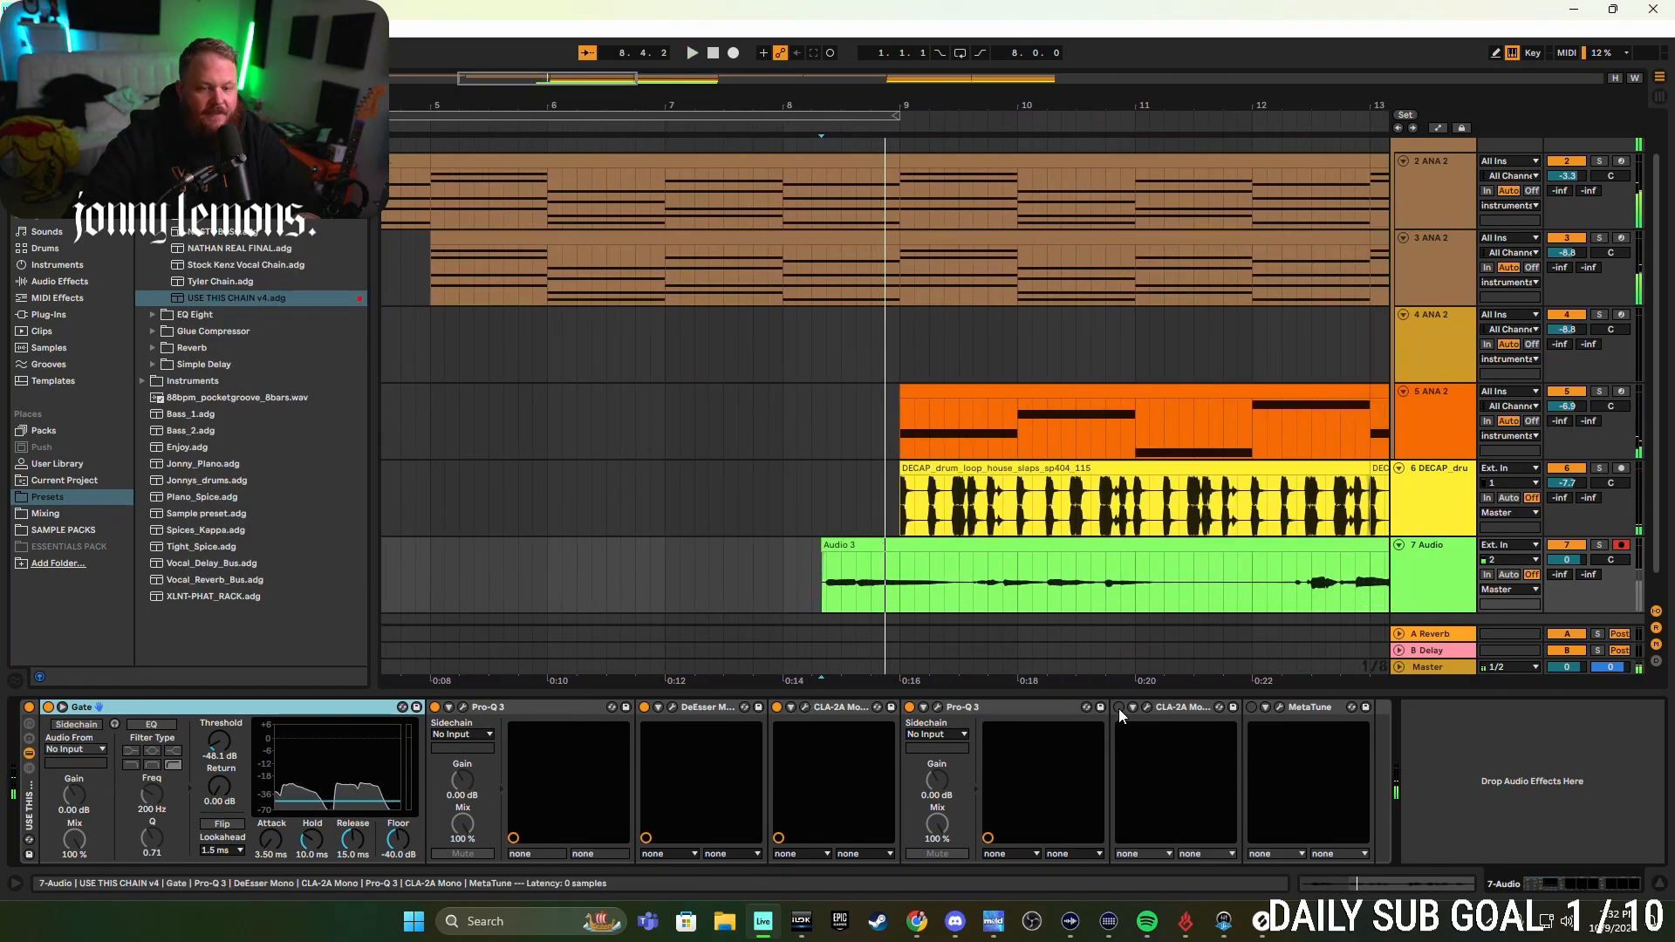
- Turn on the second CLA-2A, set its gain to 47.32, and play the vocal with the mix
left_click(1119, 708)
left_click(1146, 707)
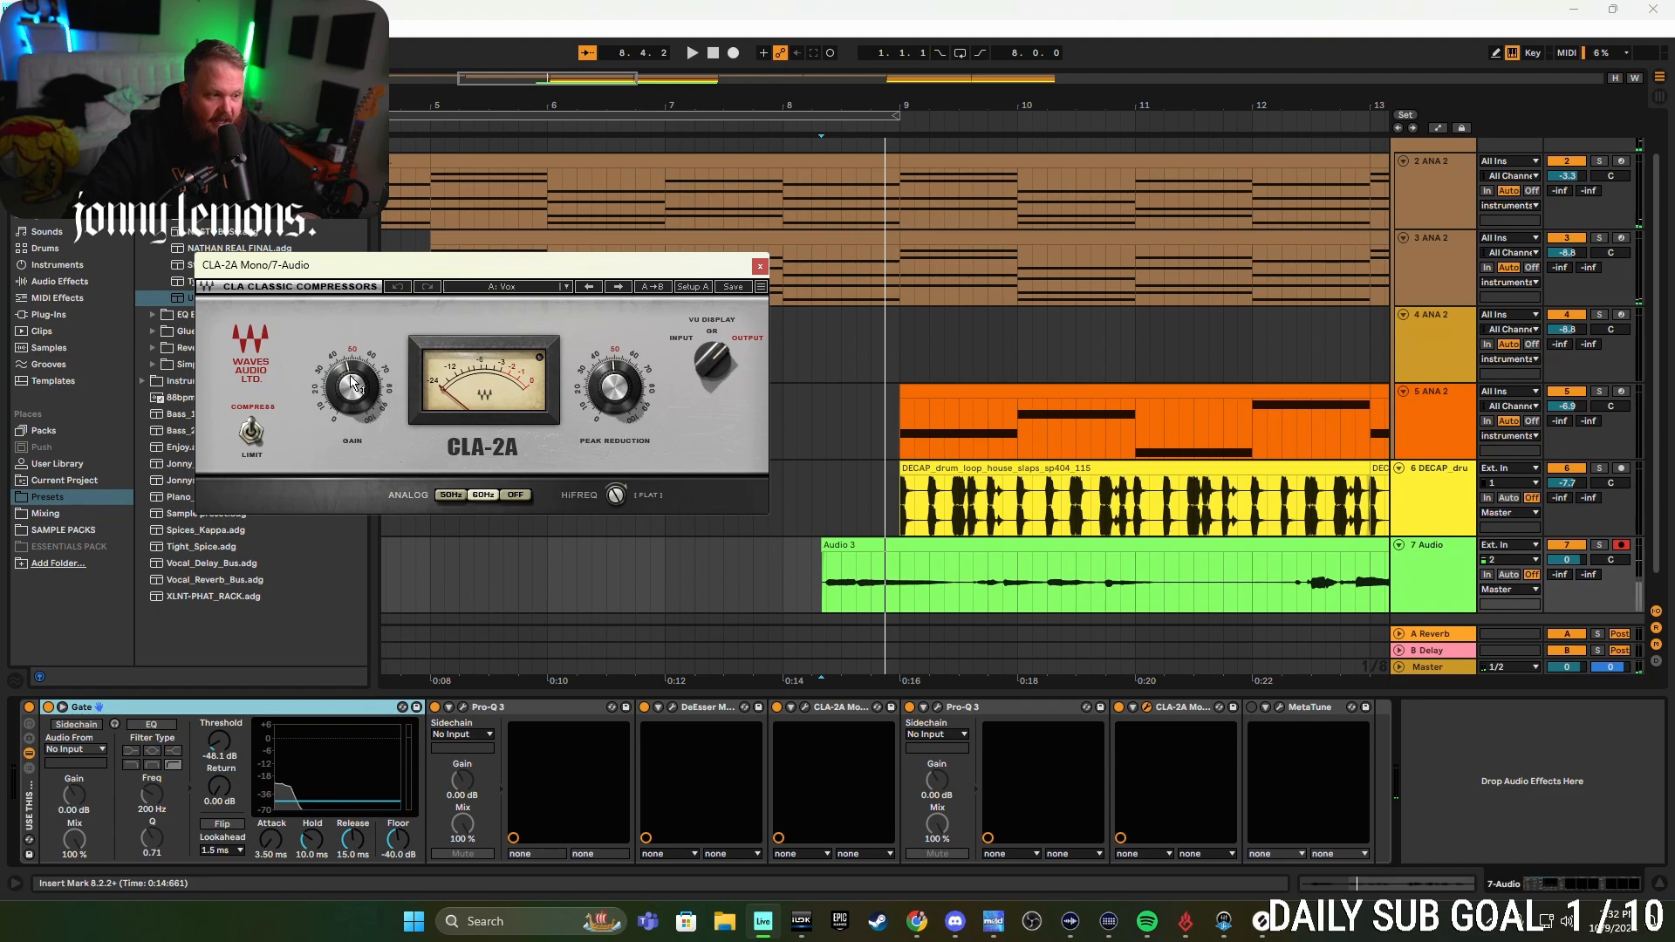
left_click_drag(349, 386, 349, 382)
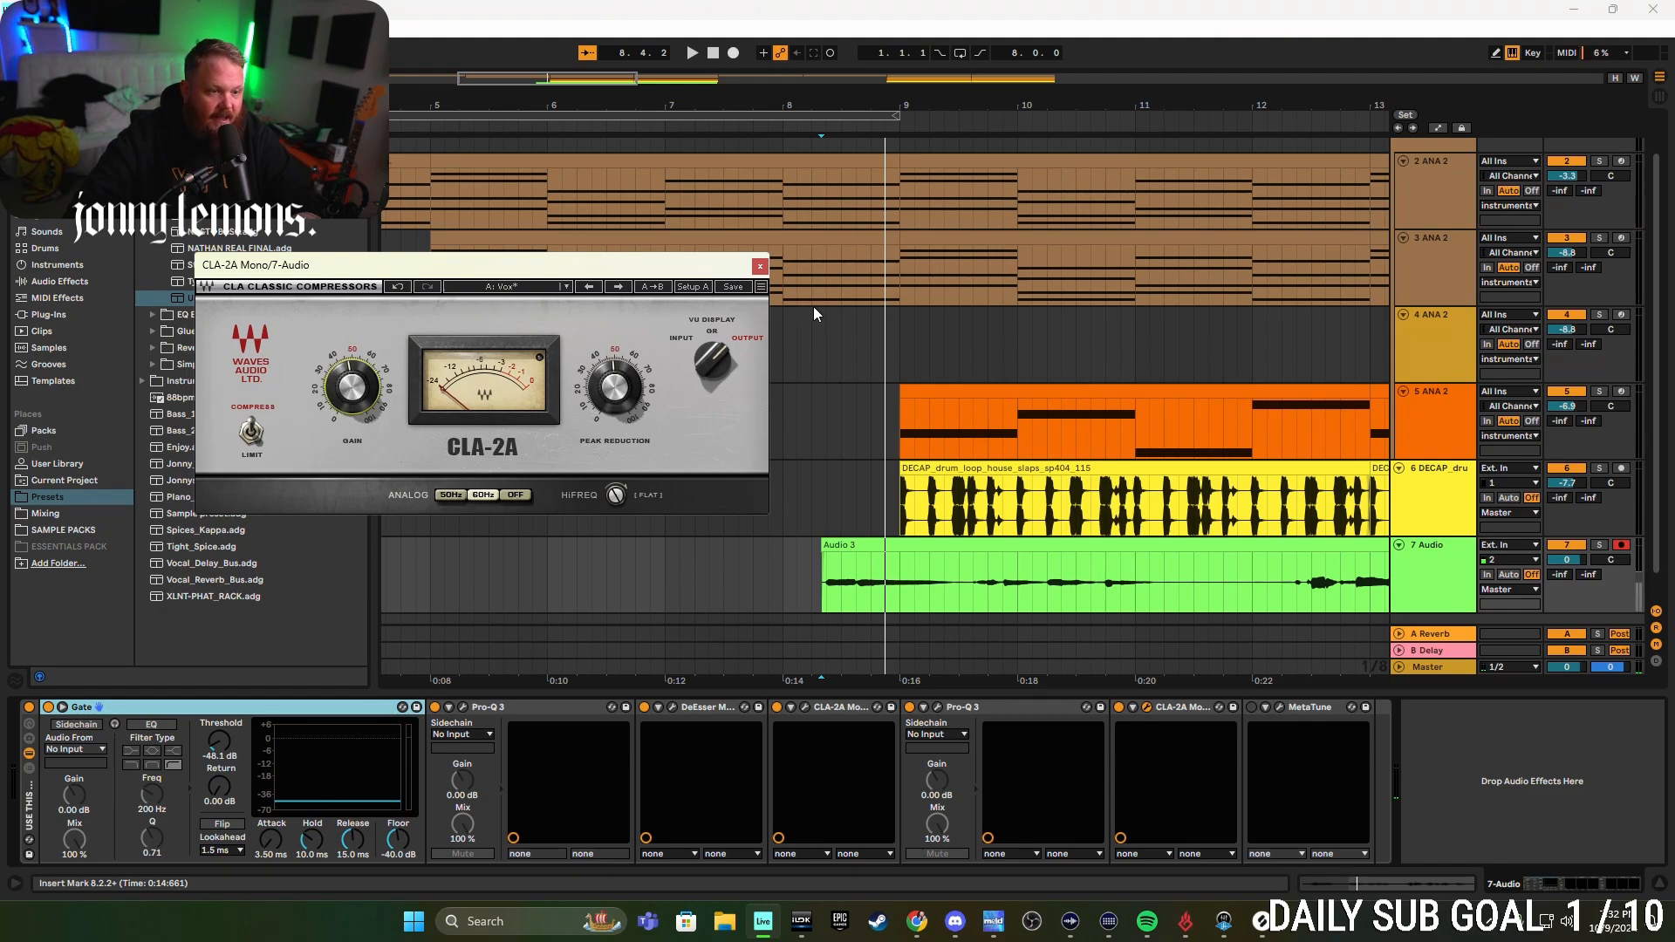
key("space")
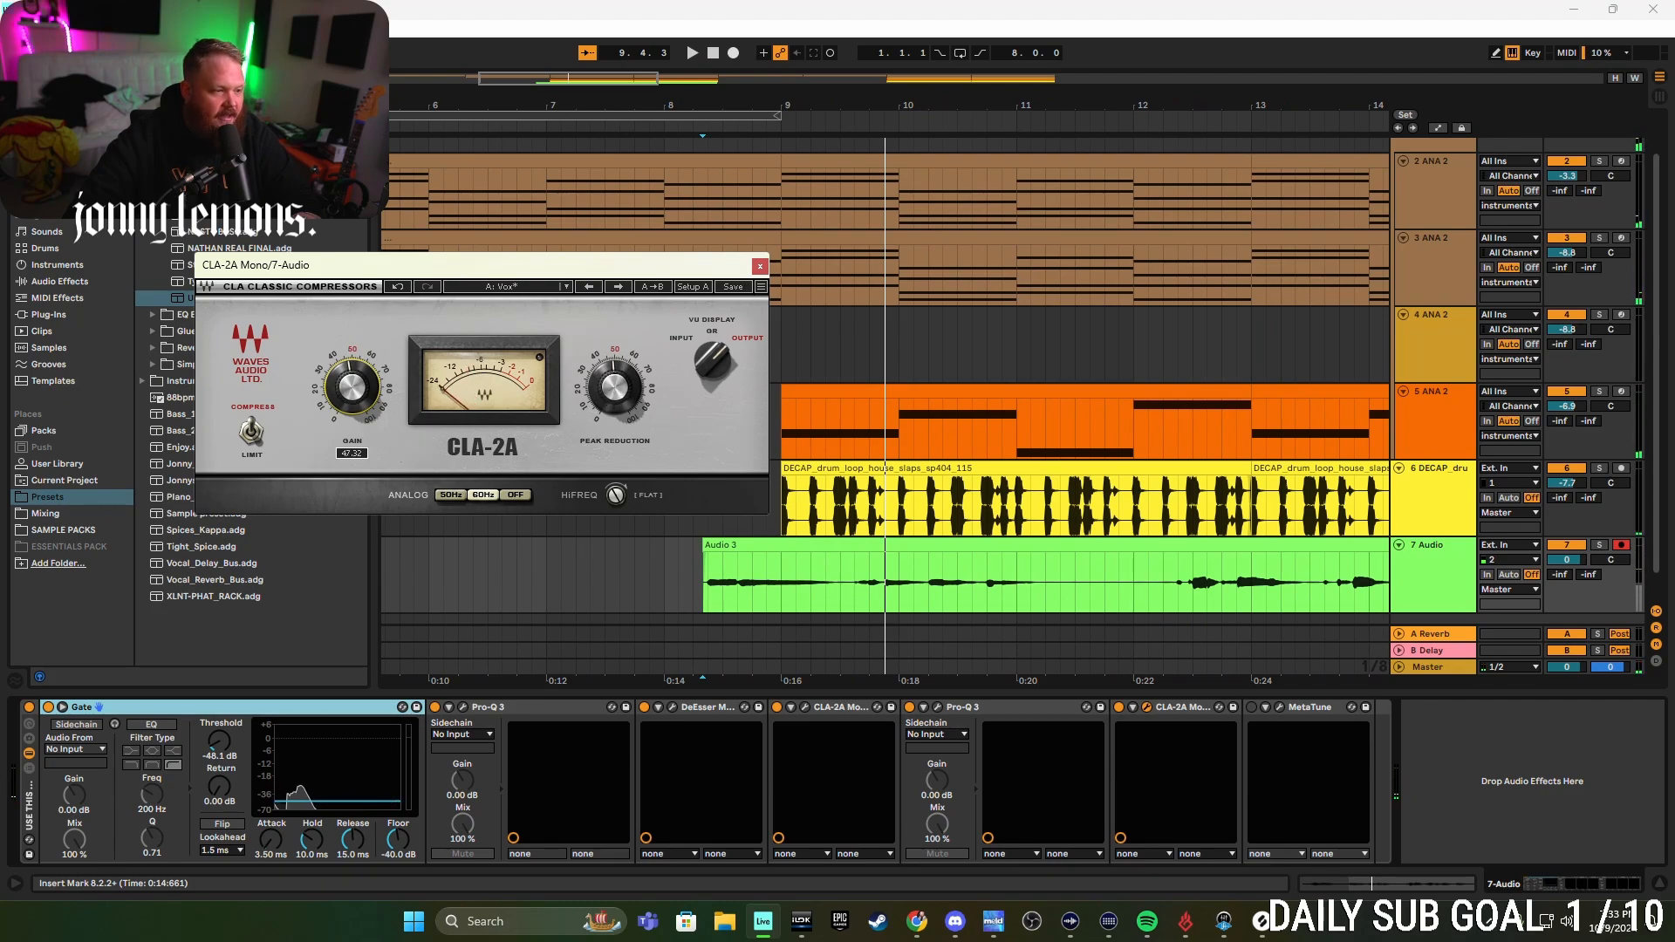
- Fine-tune the second CLA-2A's gain and peak reduction against the playing mix and close its window
left_click_drag(353, 386, 353, 385)
key("space")
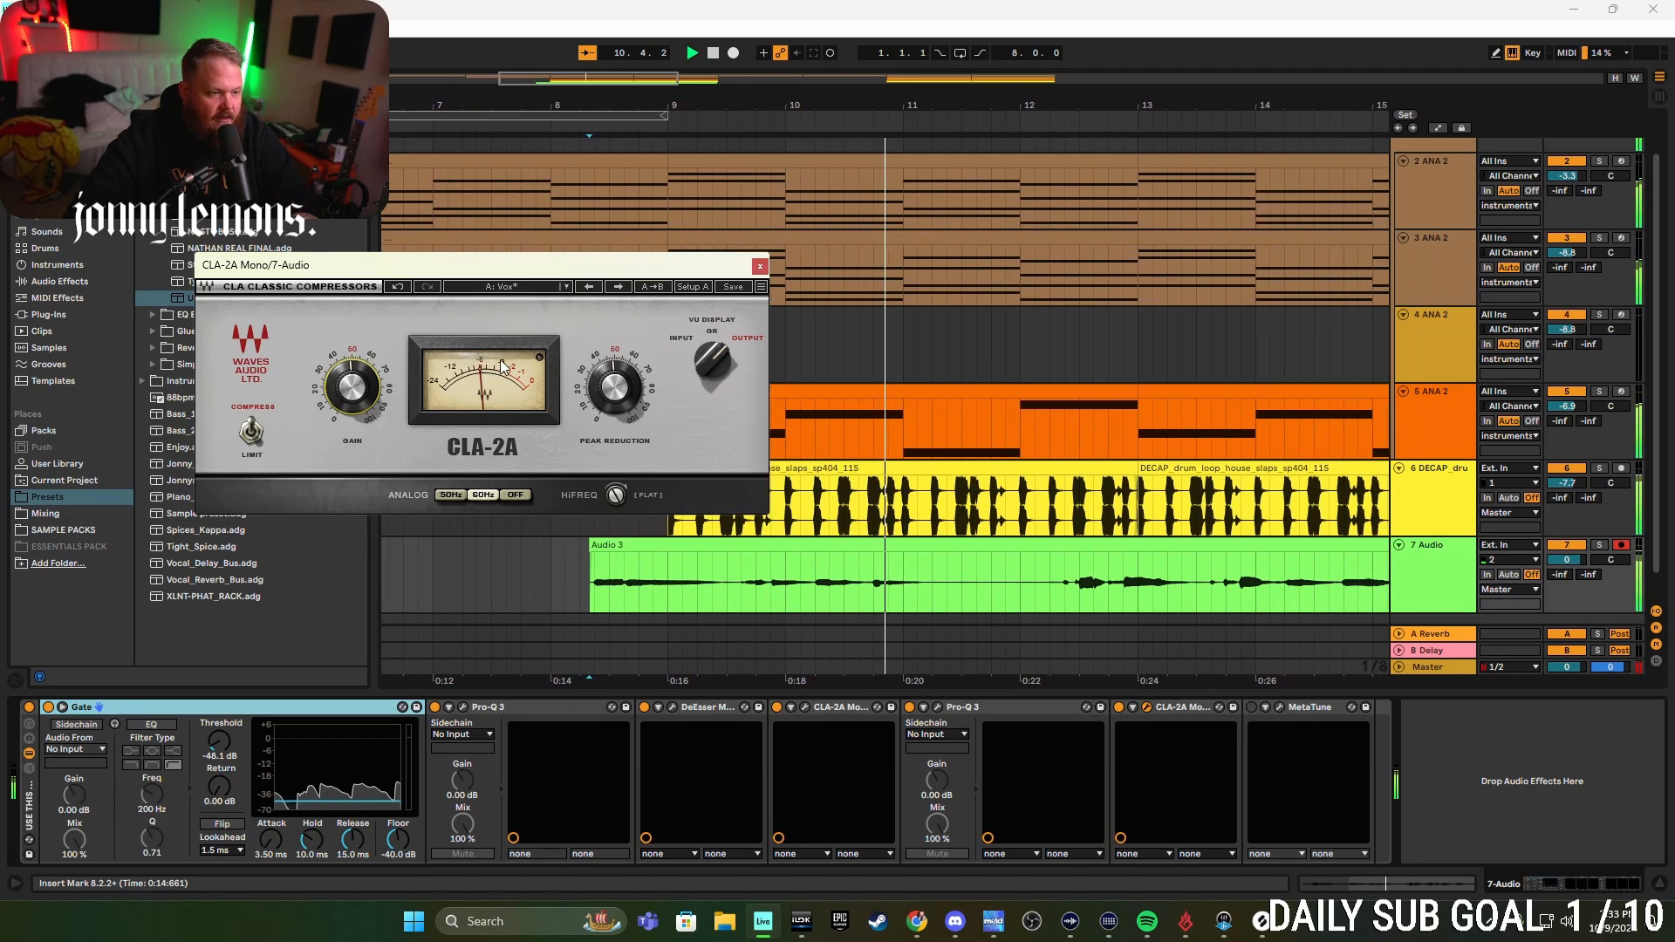
left_click_drag(352, 386, 353, 384)
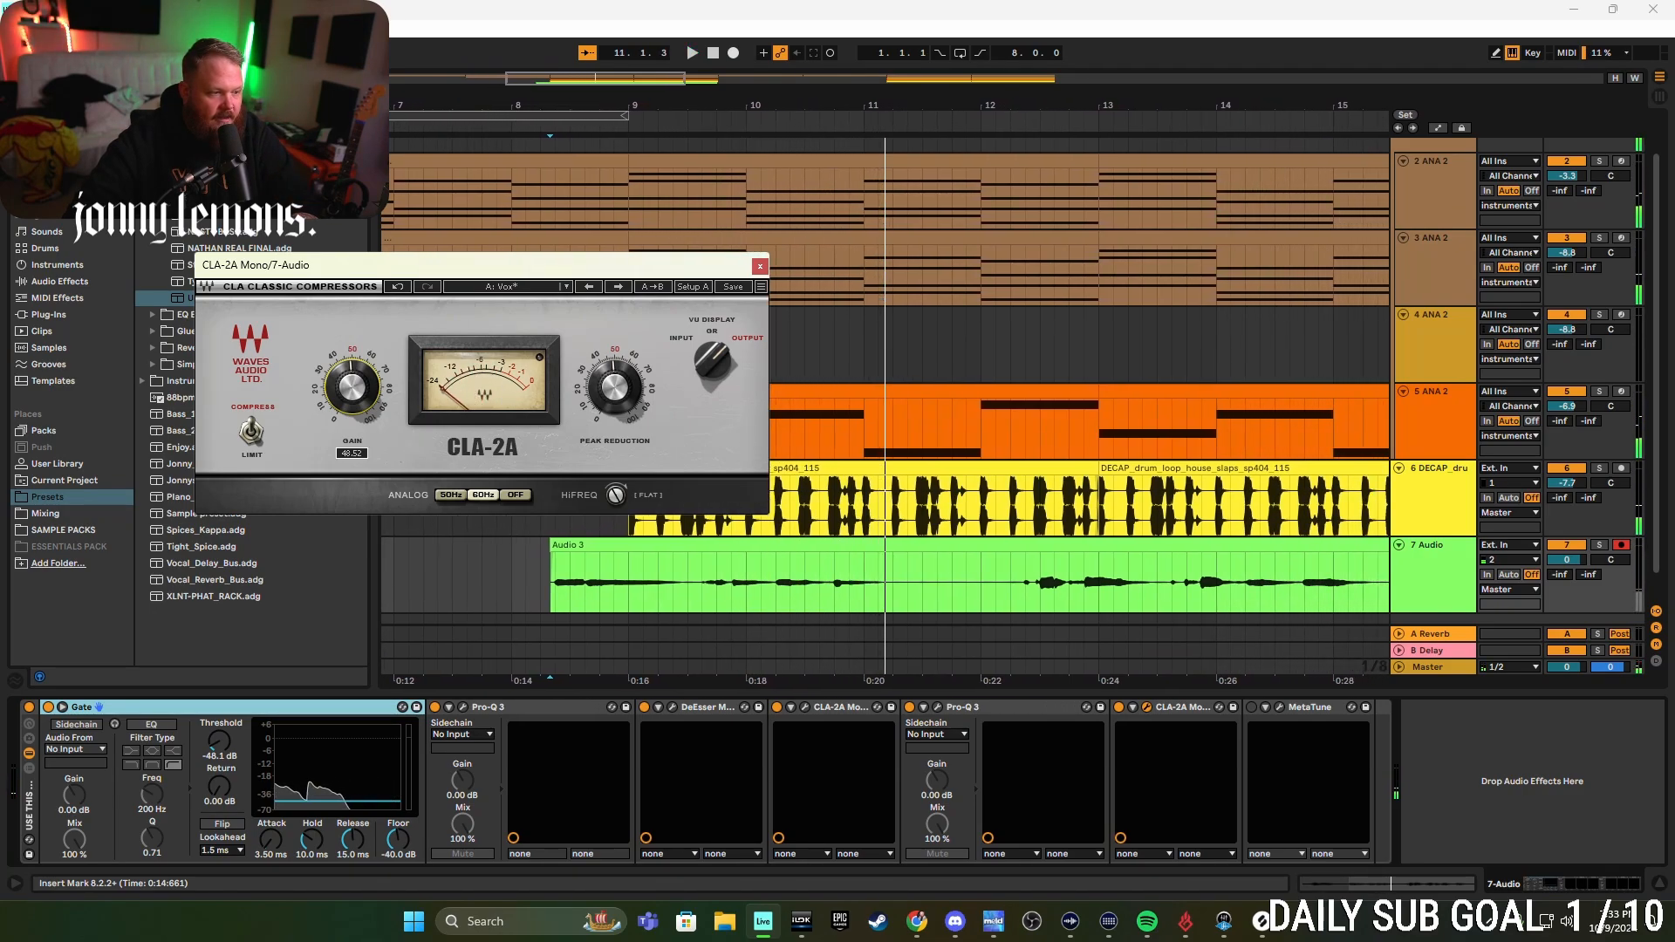
key("space")
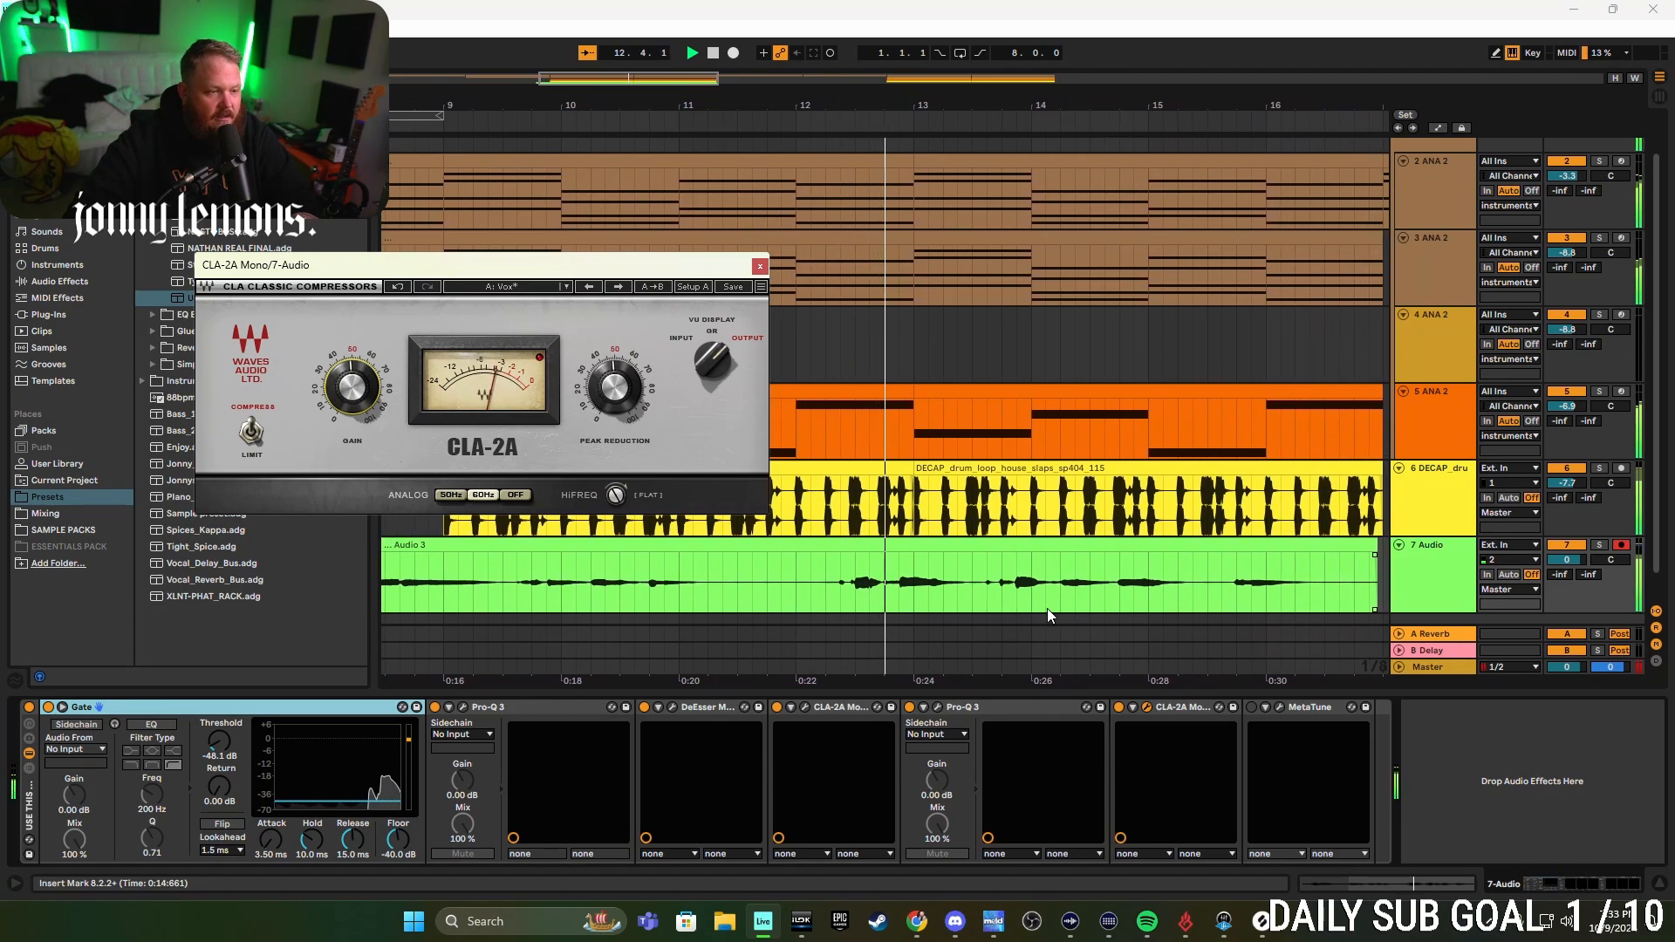
left_click_drag(620, 407, 621, 405)
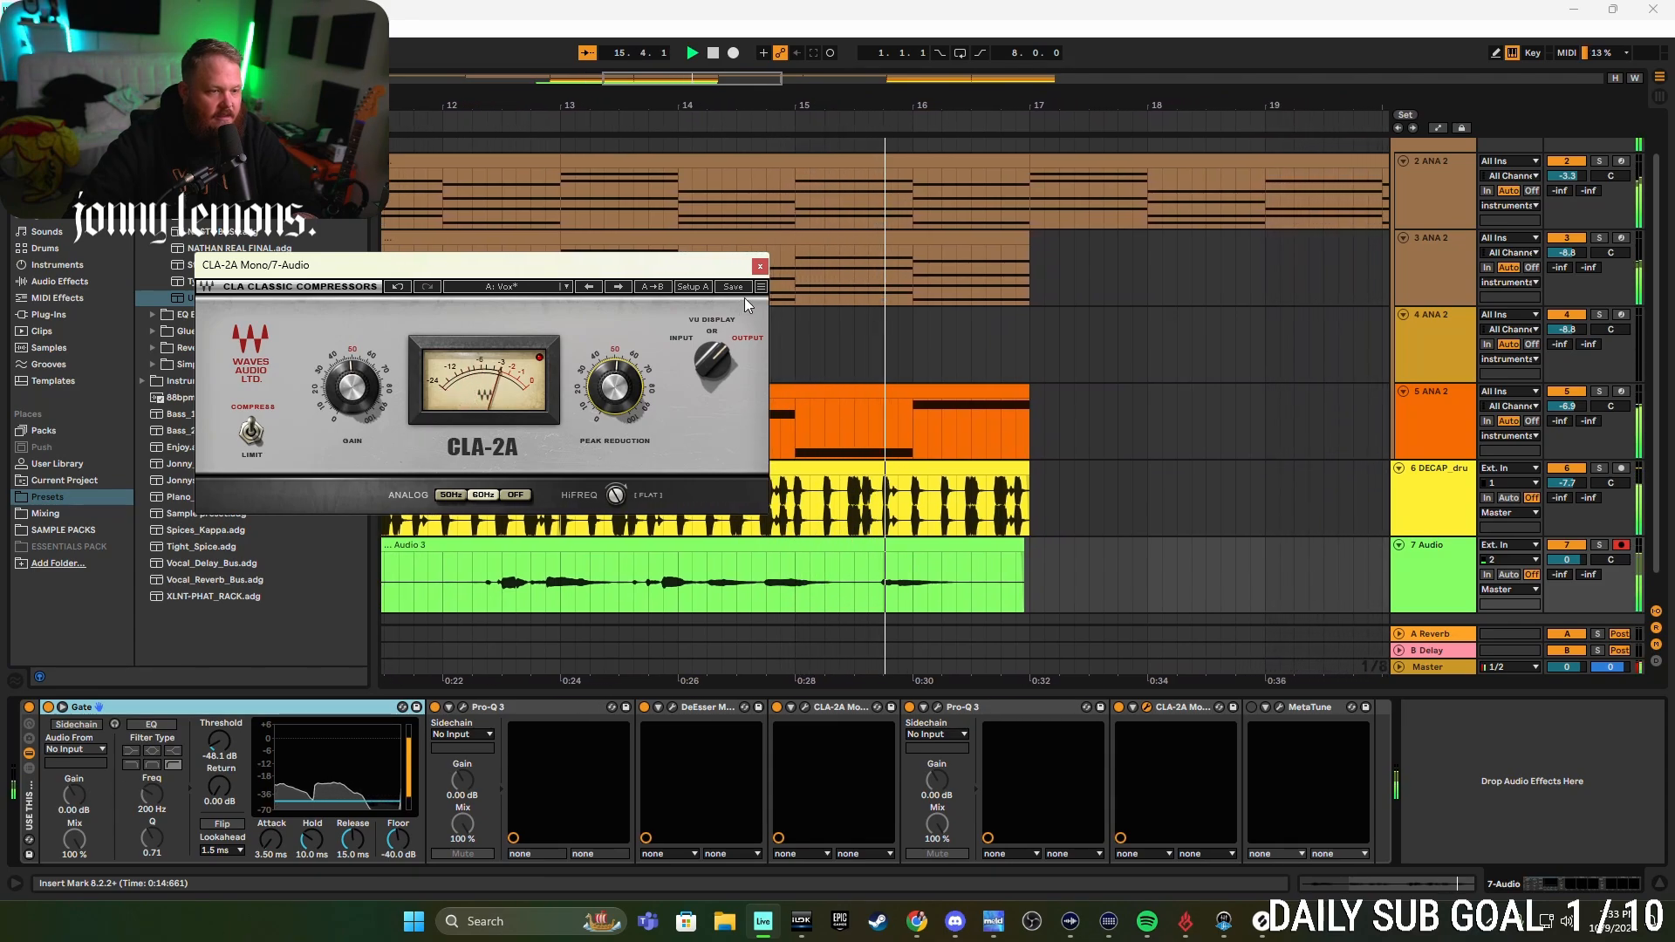
left_click(759, 265)
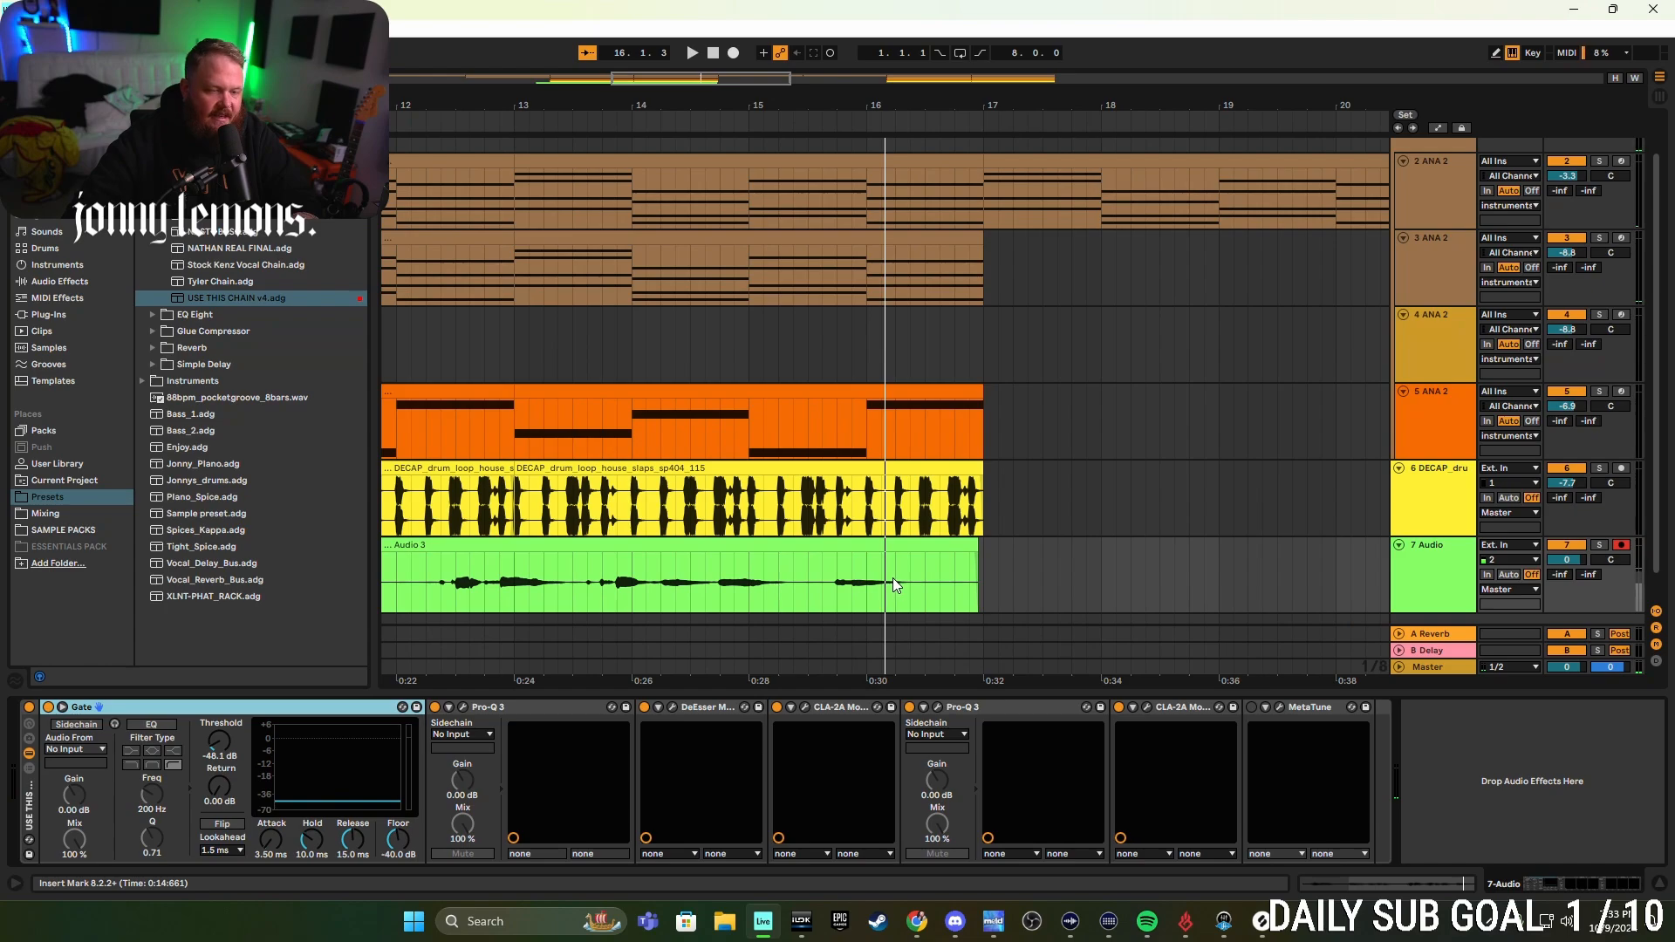
- Set the Audio 3 clip's gain to 3.00 dB, play it from its start, and hide the clip view
scroll(903, 579, "up", 3)
scroll(902, 579, "down", 6)
scroll(603, 563, "down", 2)
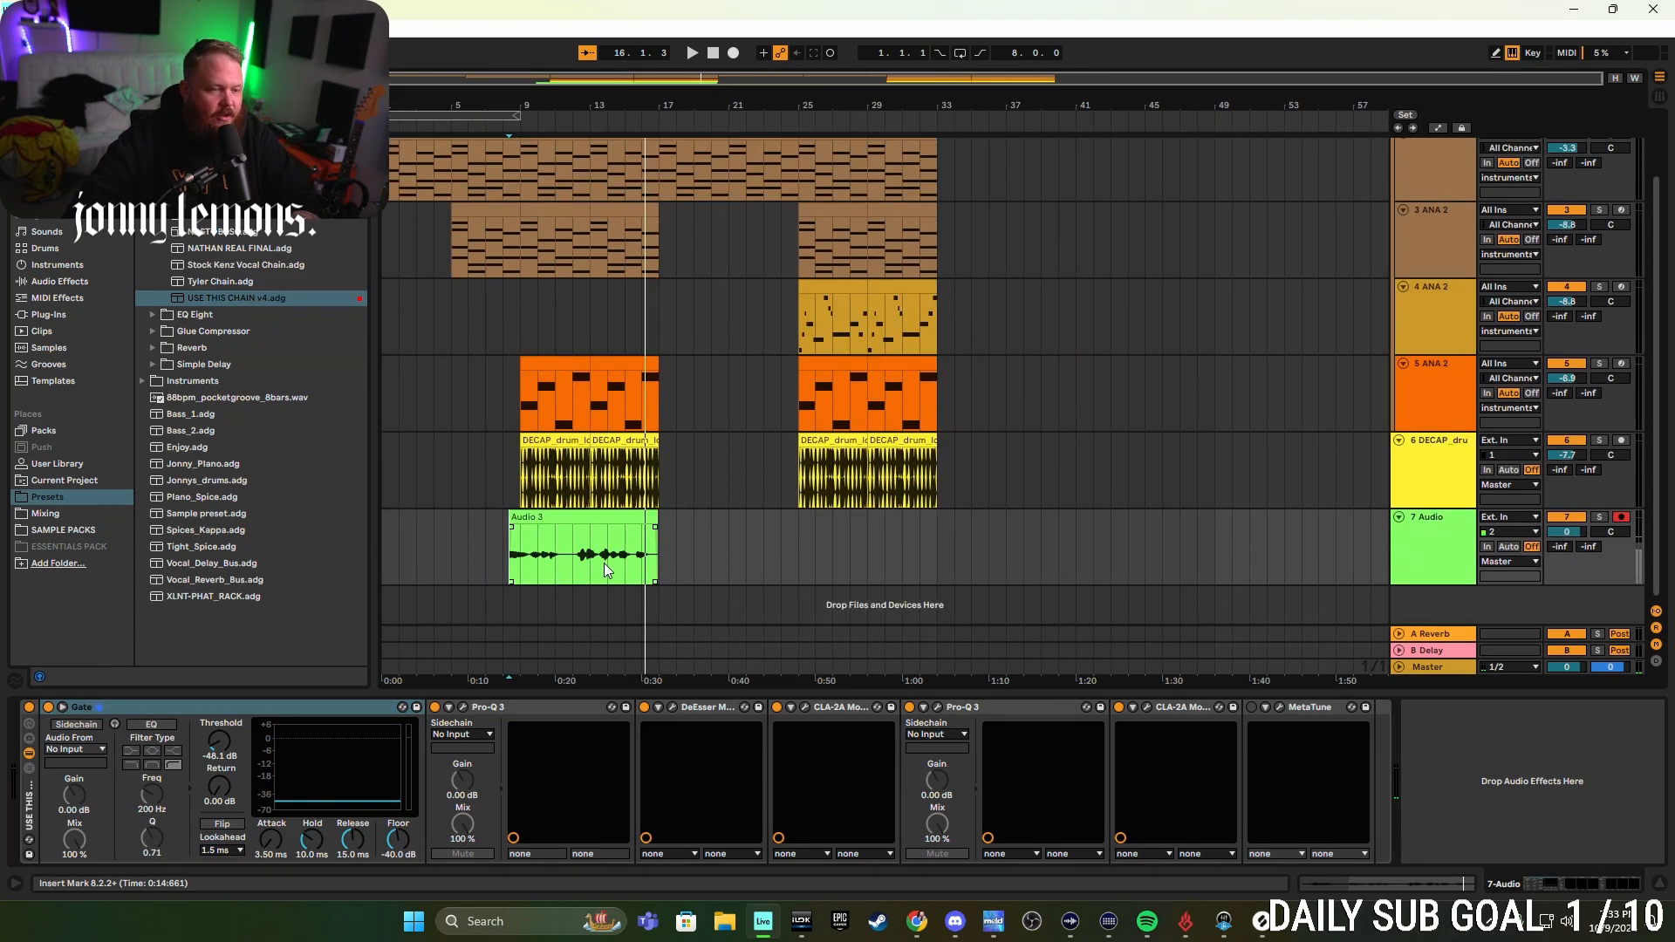
scroll(565, 532, "up", 5)
double_click(564, 533)
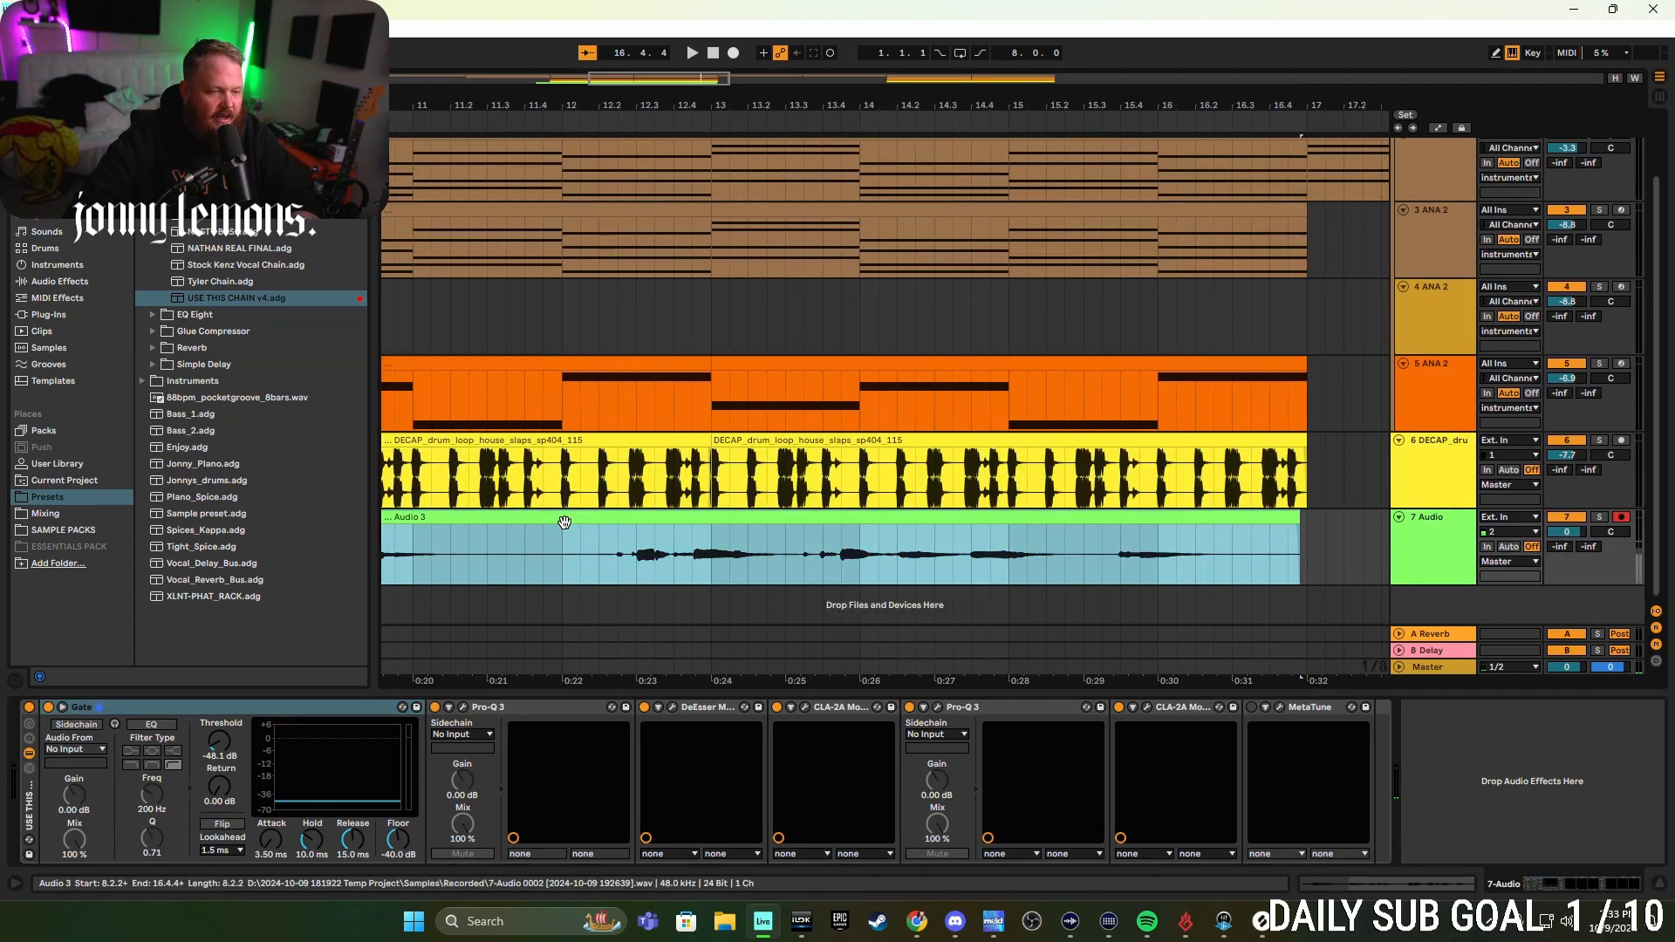
left_click_drag(140, 614, 140, 596)
key("space")
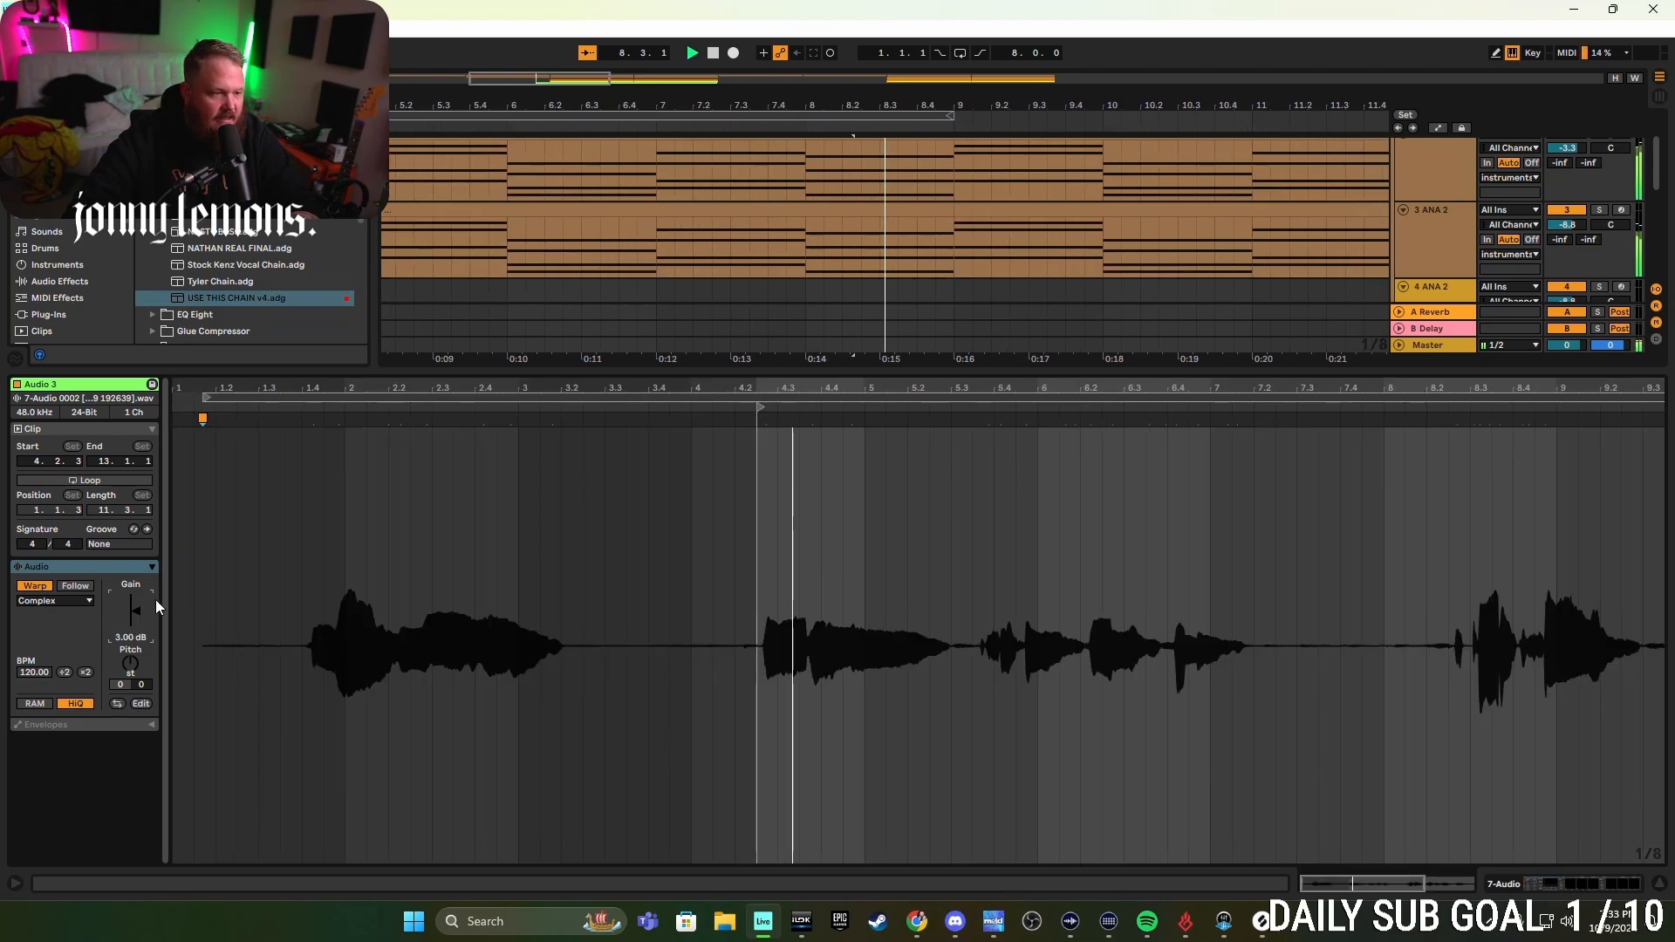
double_click(901, 370)
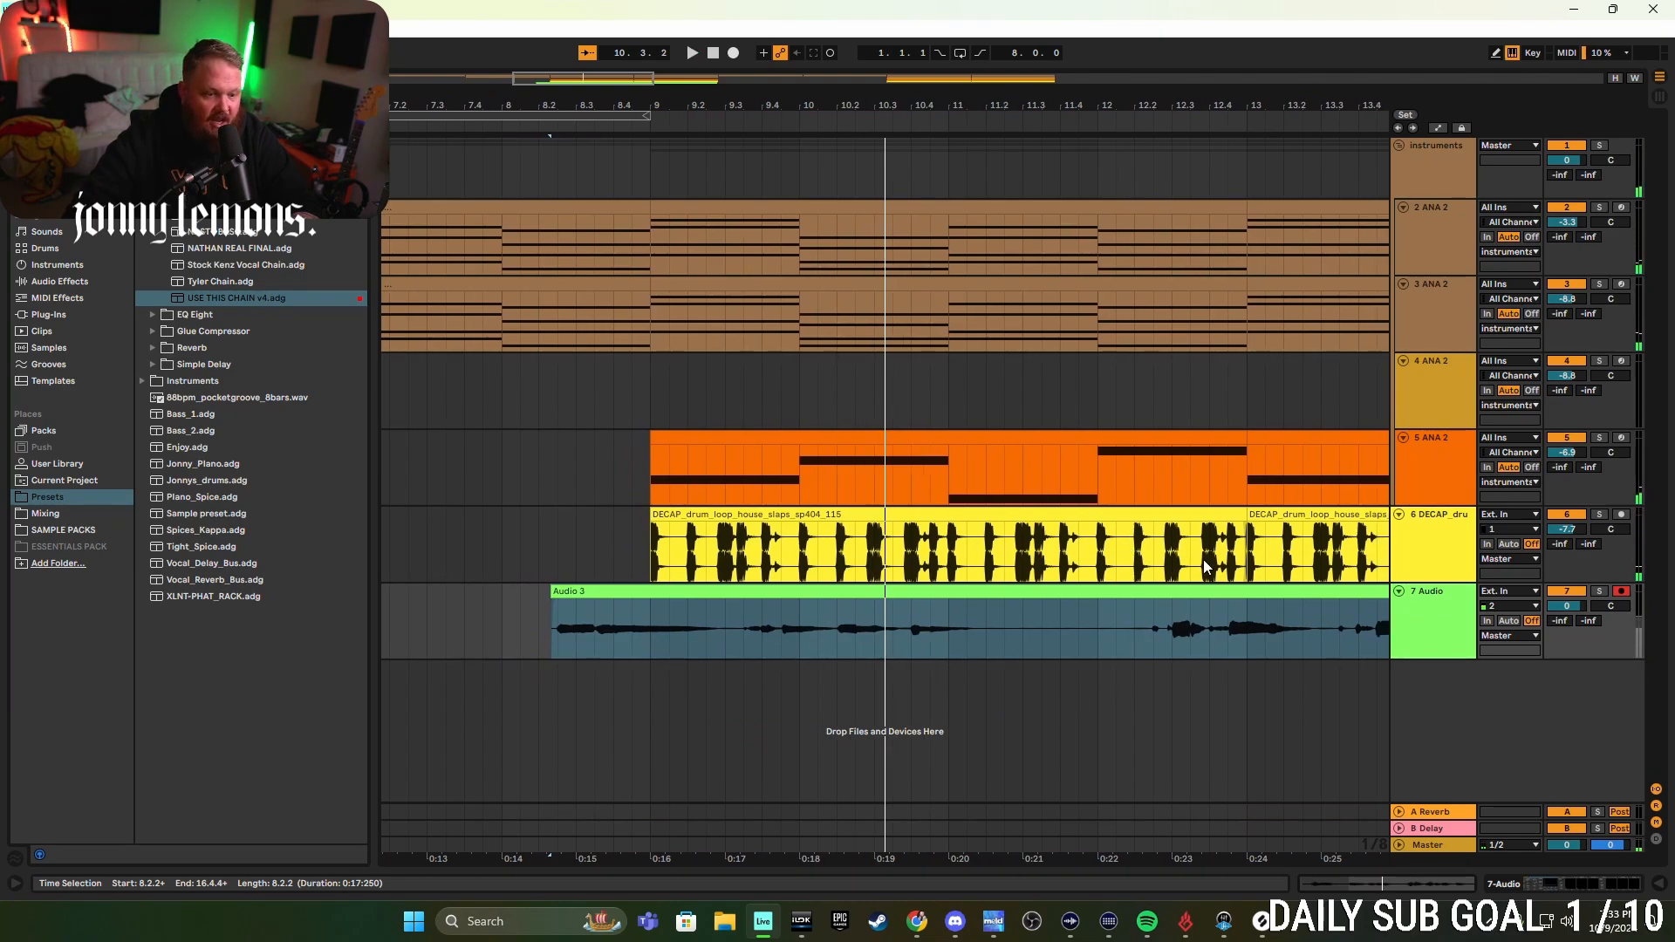
- Play the vocal with the full mix from 12.3.1 and stop it
left_click(1186, 644)
key("space")
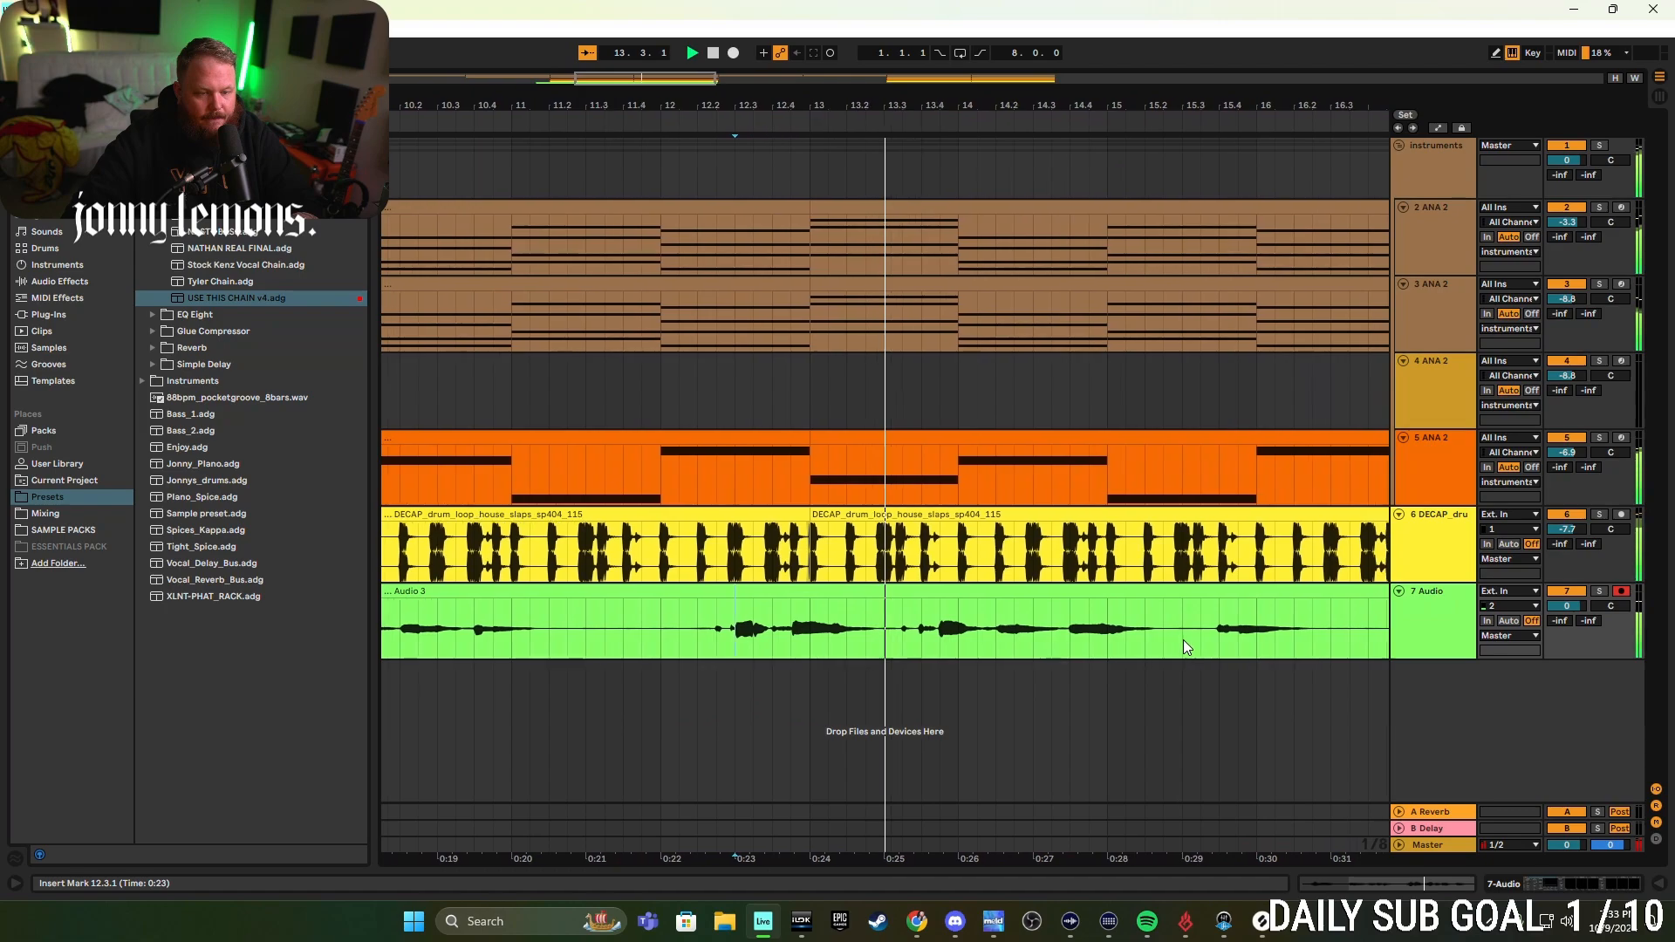
key("space")
- Turn on MetaTune in 7 Audio's effect chain, set its speed to 9.2 ms, and close its window
double_click(1453, 611)
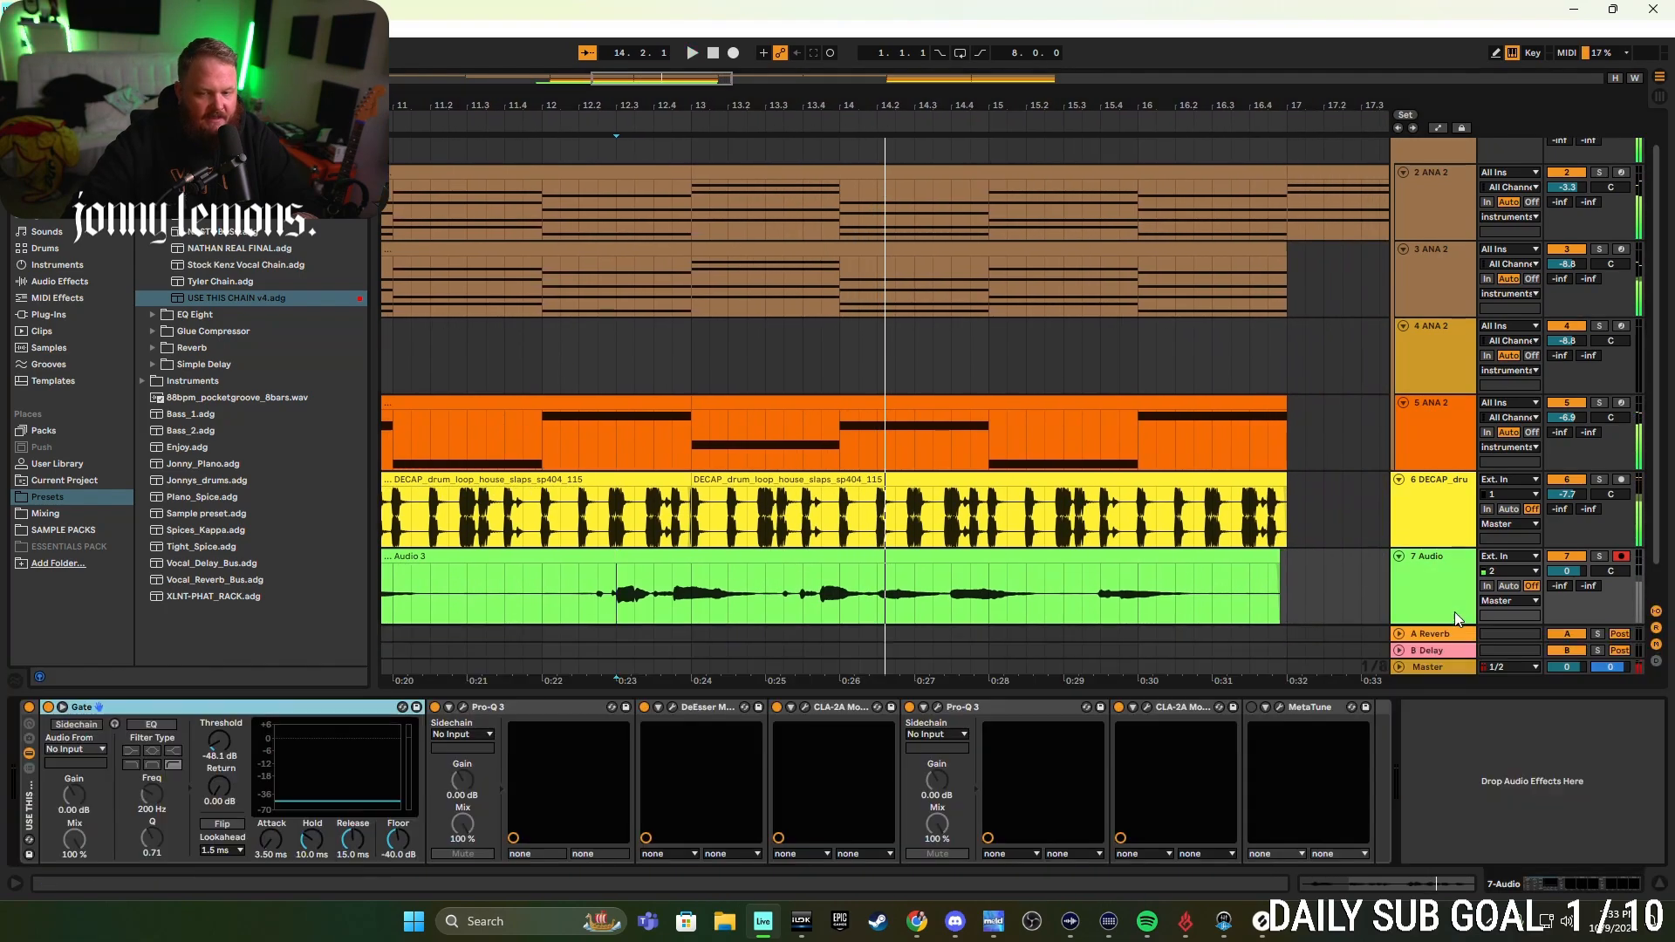
left_click(1251, 708)
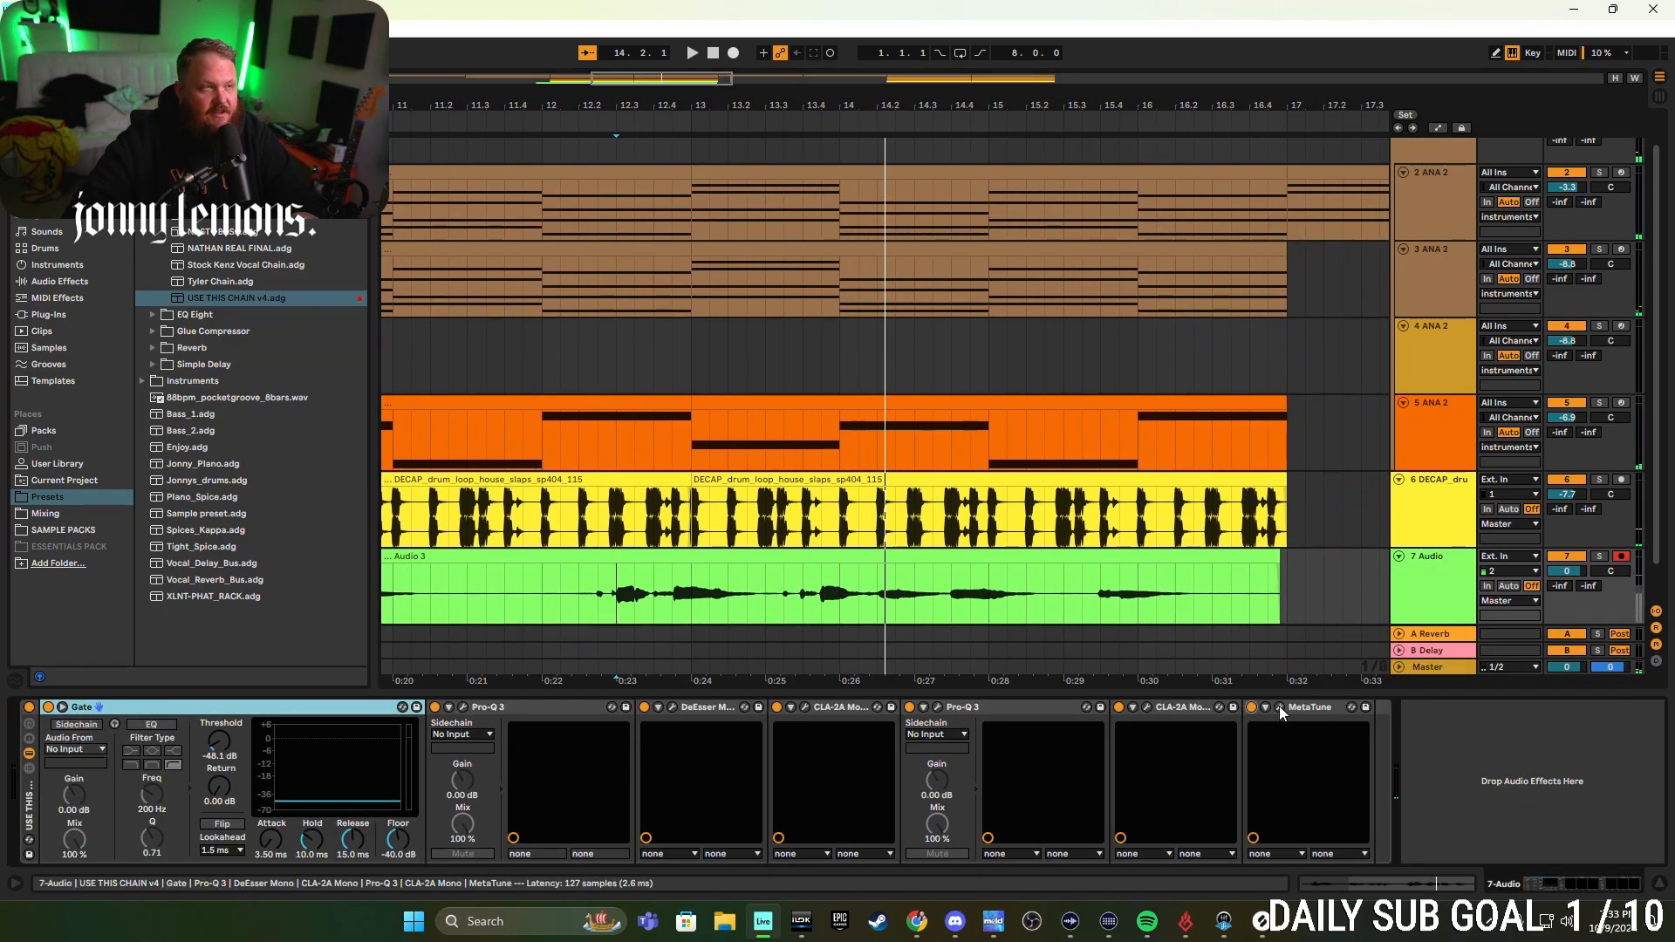
left_click(1279, 708)
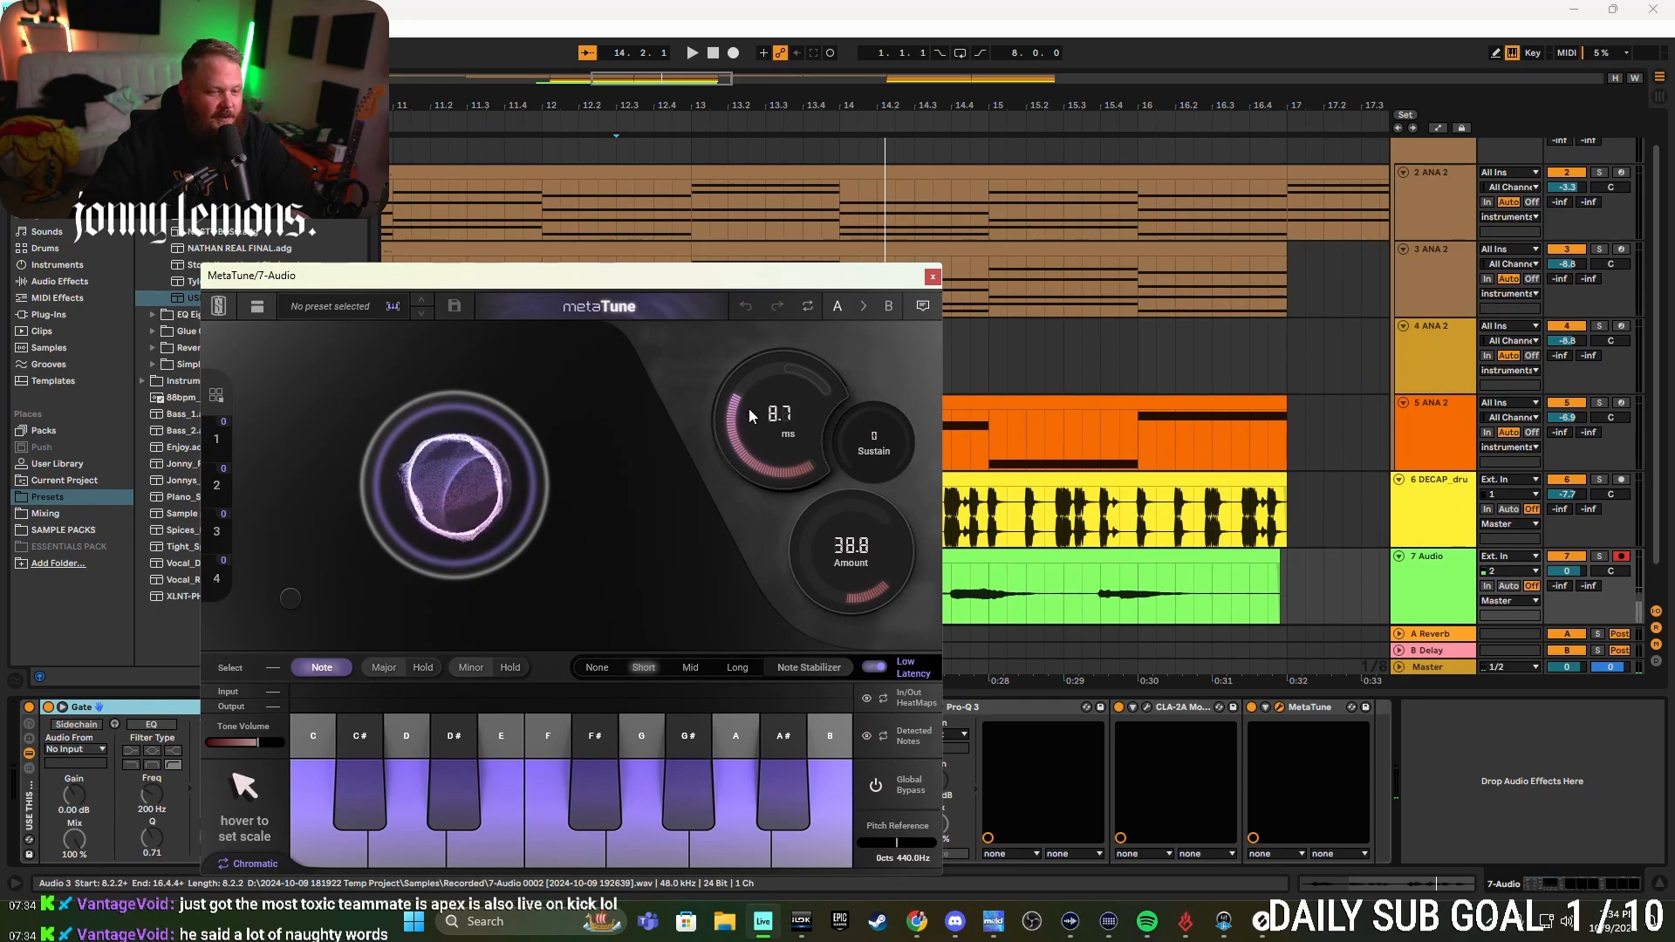
scroll(748, 408, "up", 5)
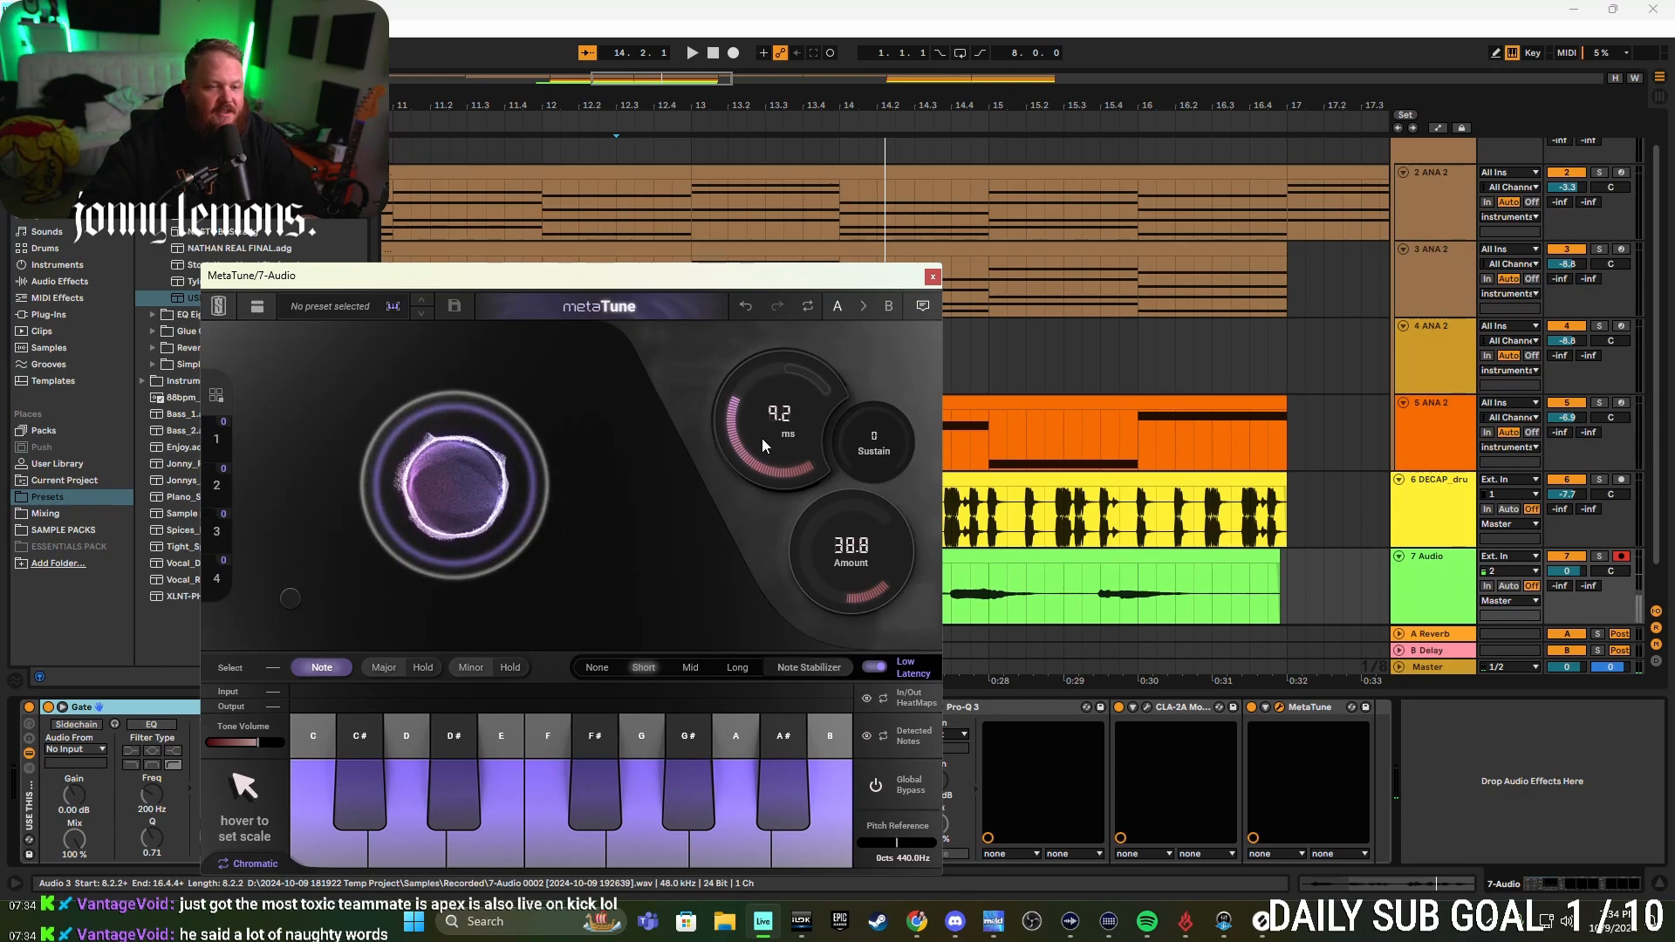
left_click(930, 278)
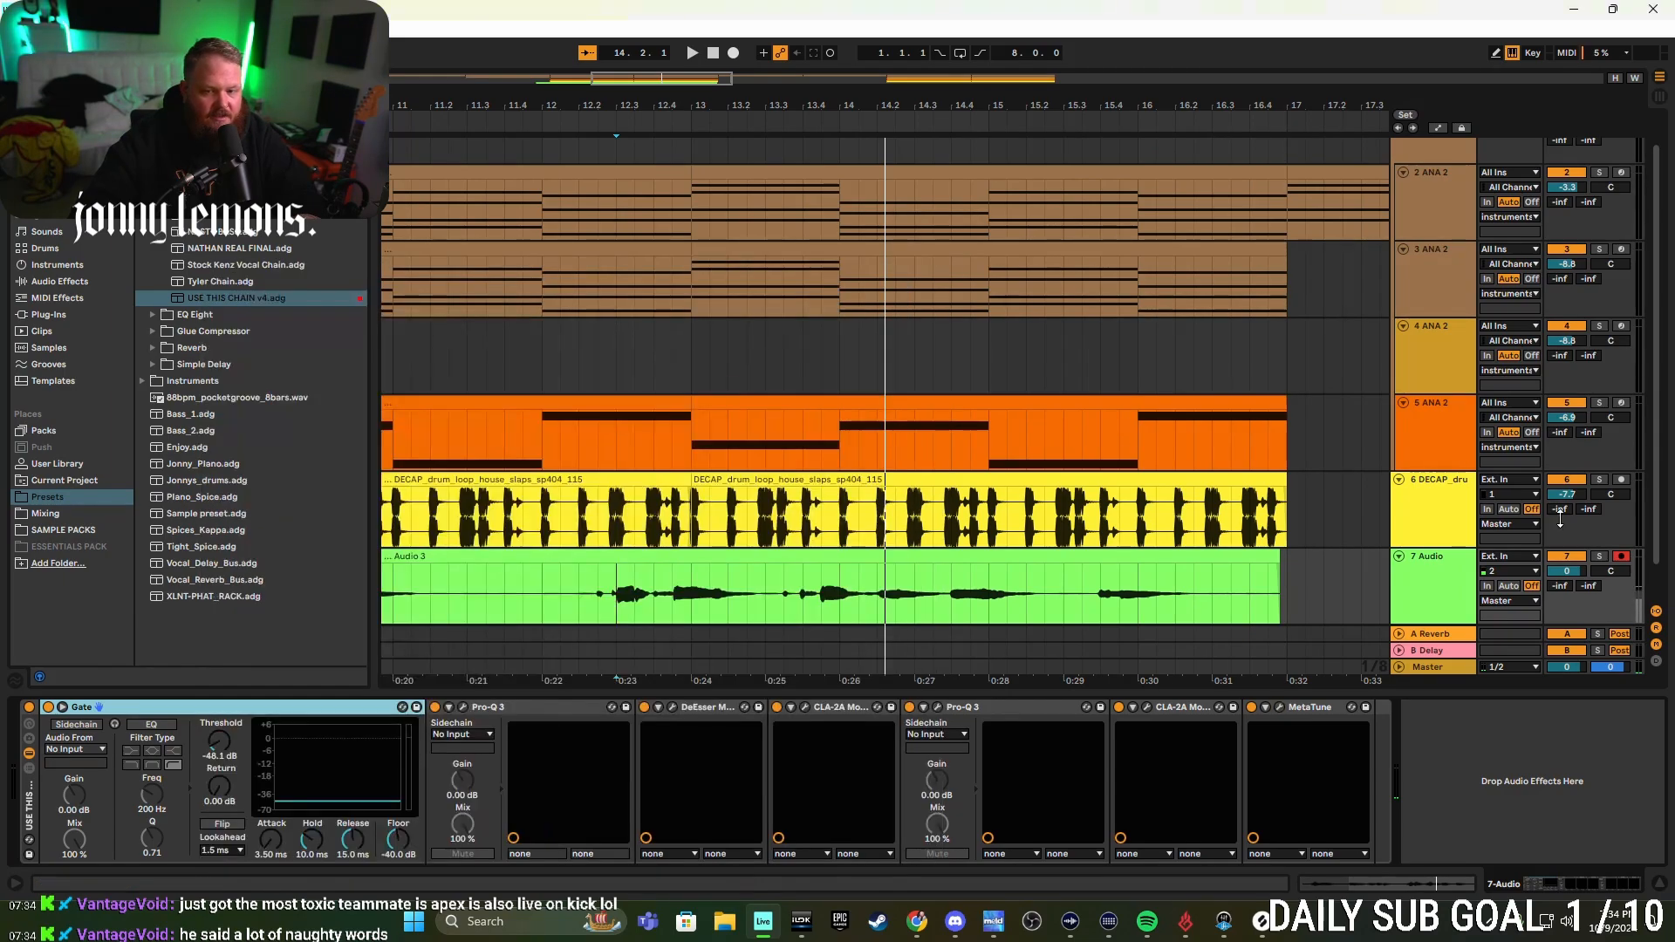
- Set MetaTune's speed to 0.0 and amount to 100, and play the soloed vocal from two places
left_click(1279, 707)
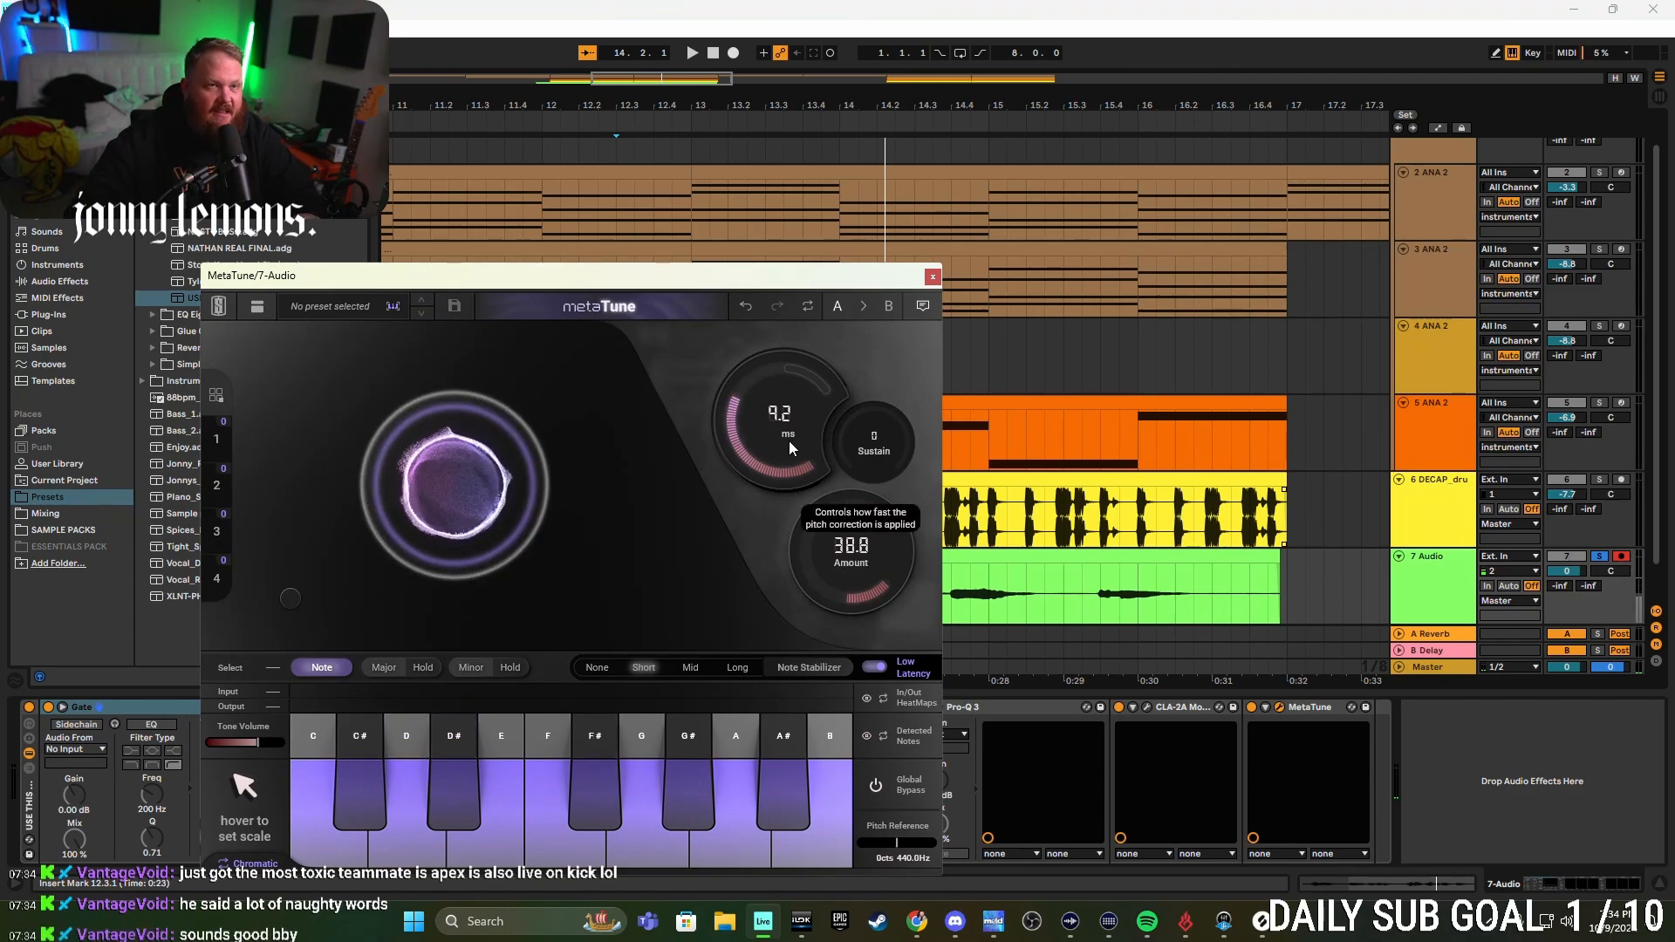
left_click_drag(789, 442, 783, 353)
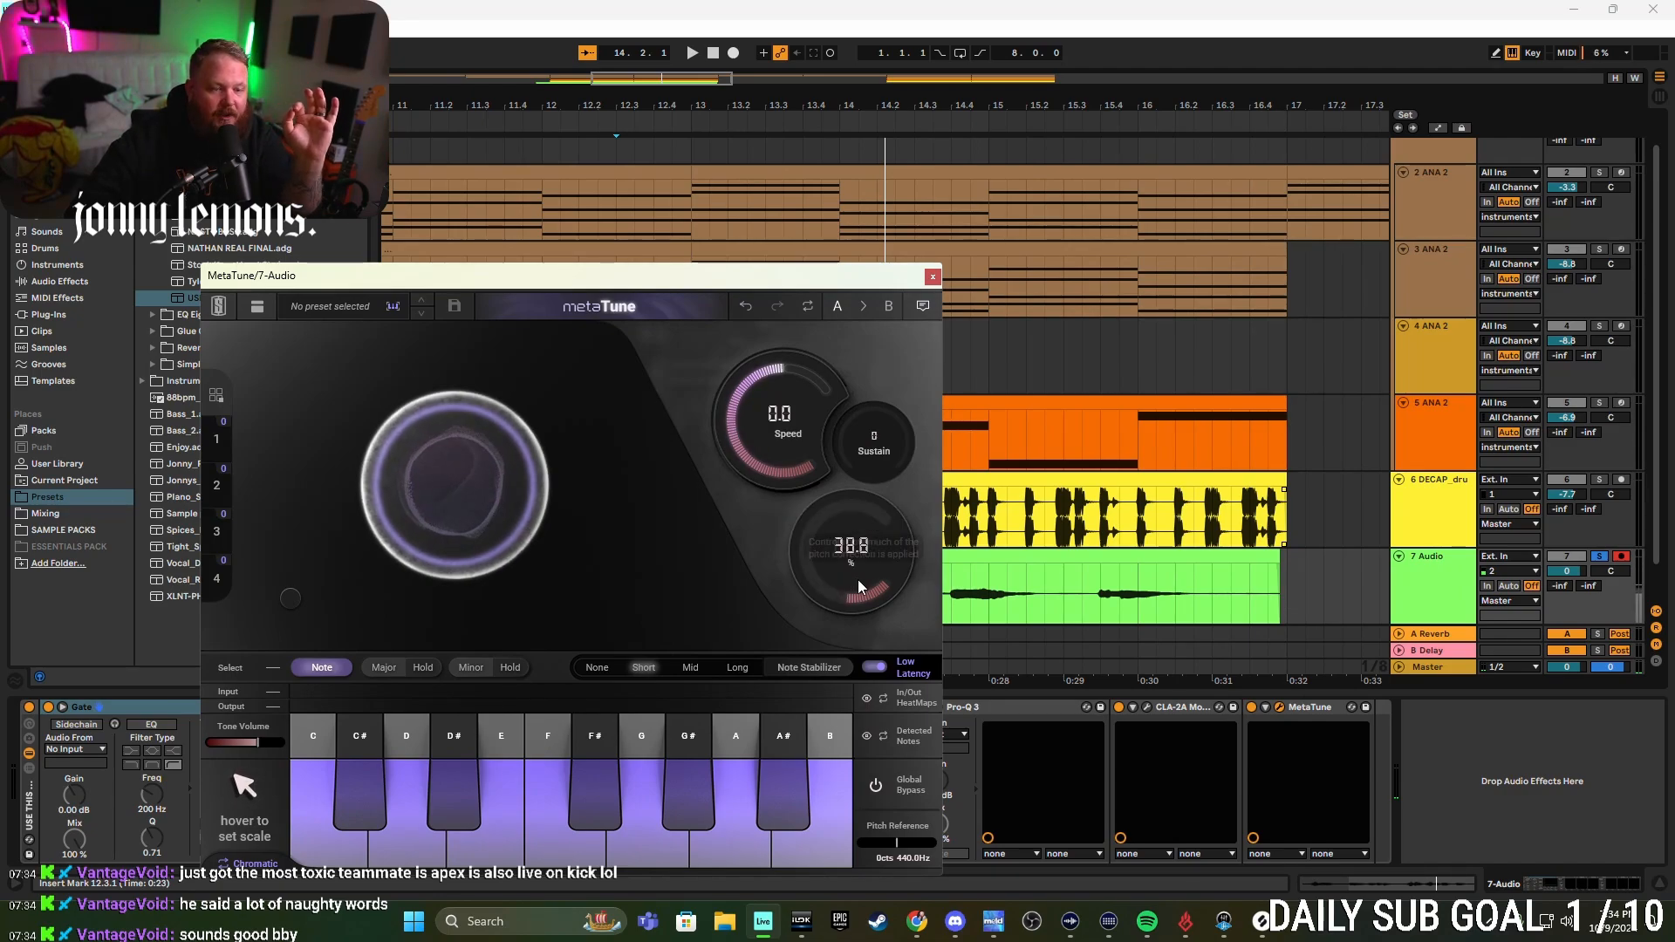
left_click_drag(852, 585, 815, 249)
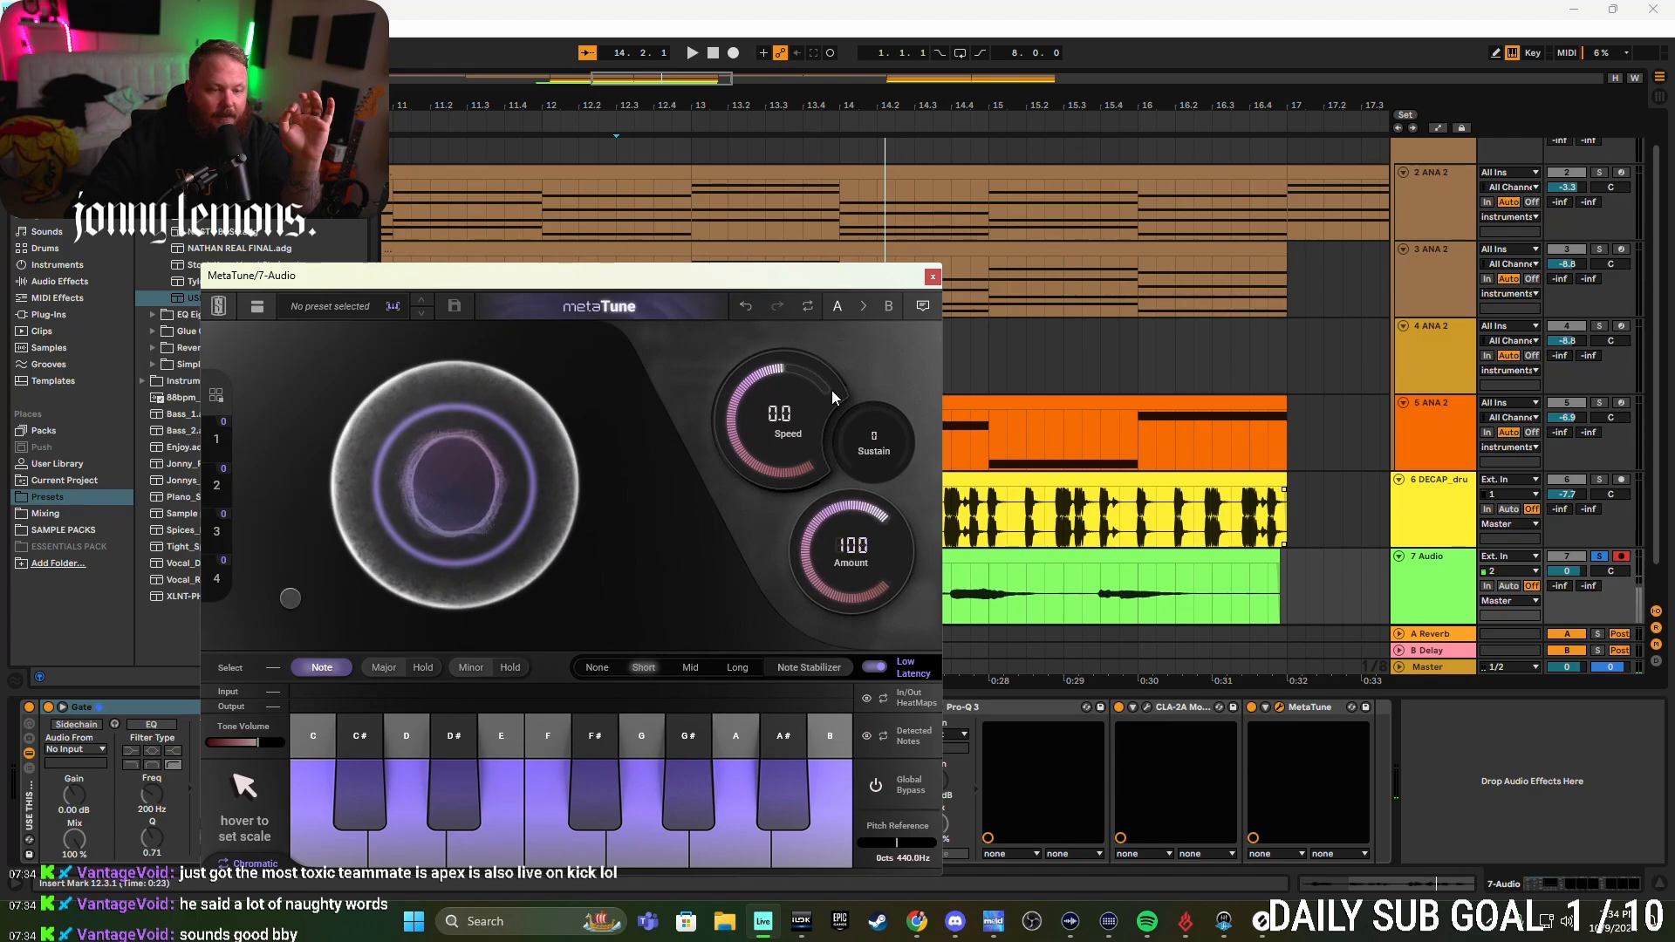
left_click(933, 276)
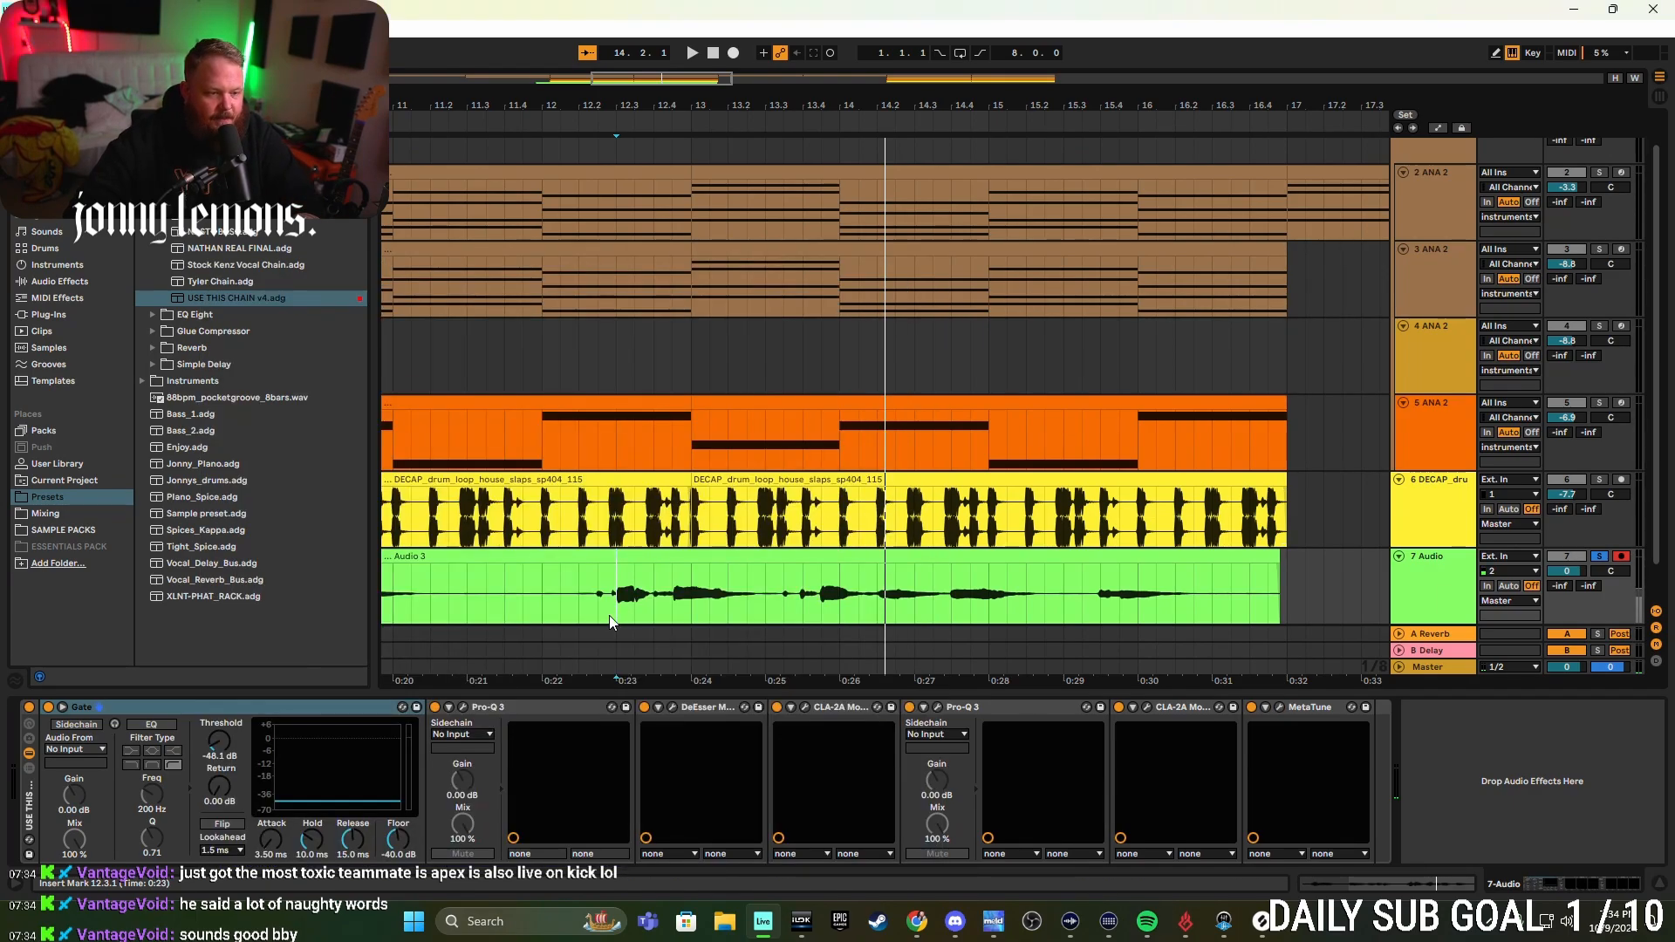
key("space")
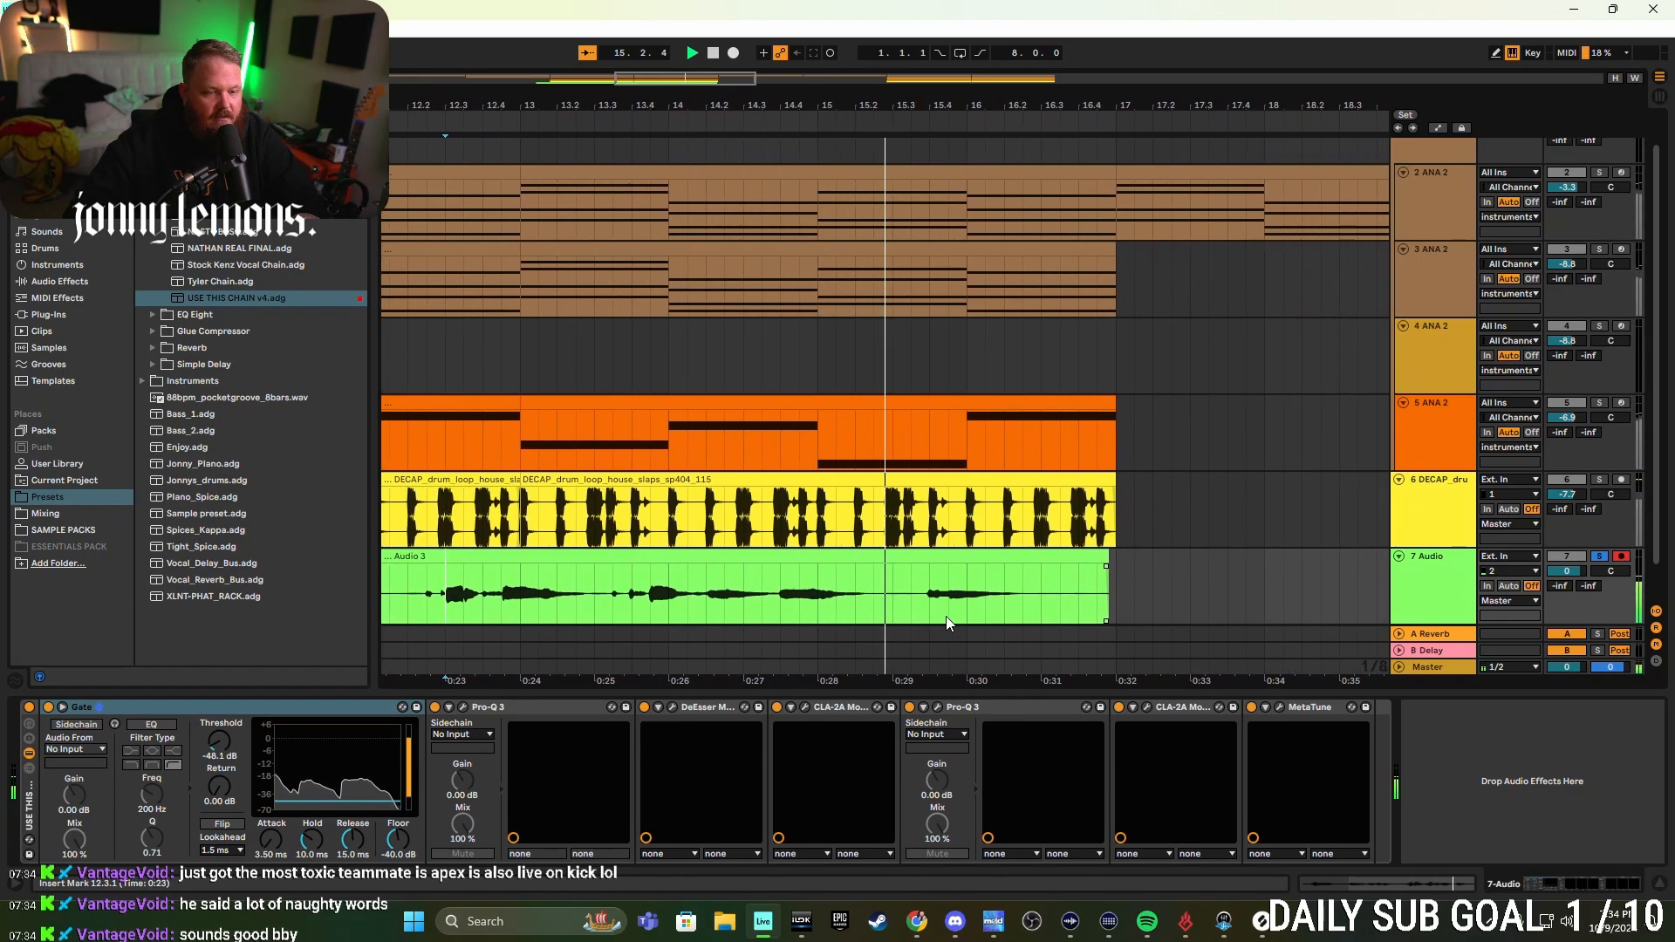
left_click(721, 605)
key("space")
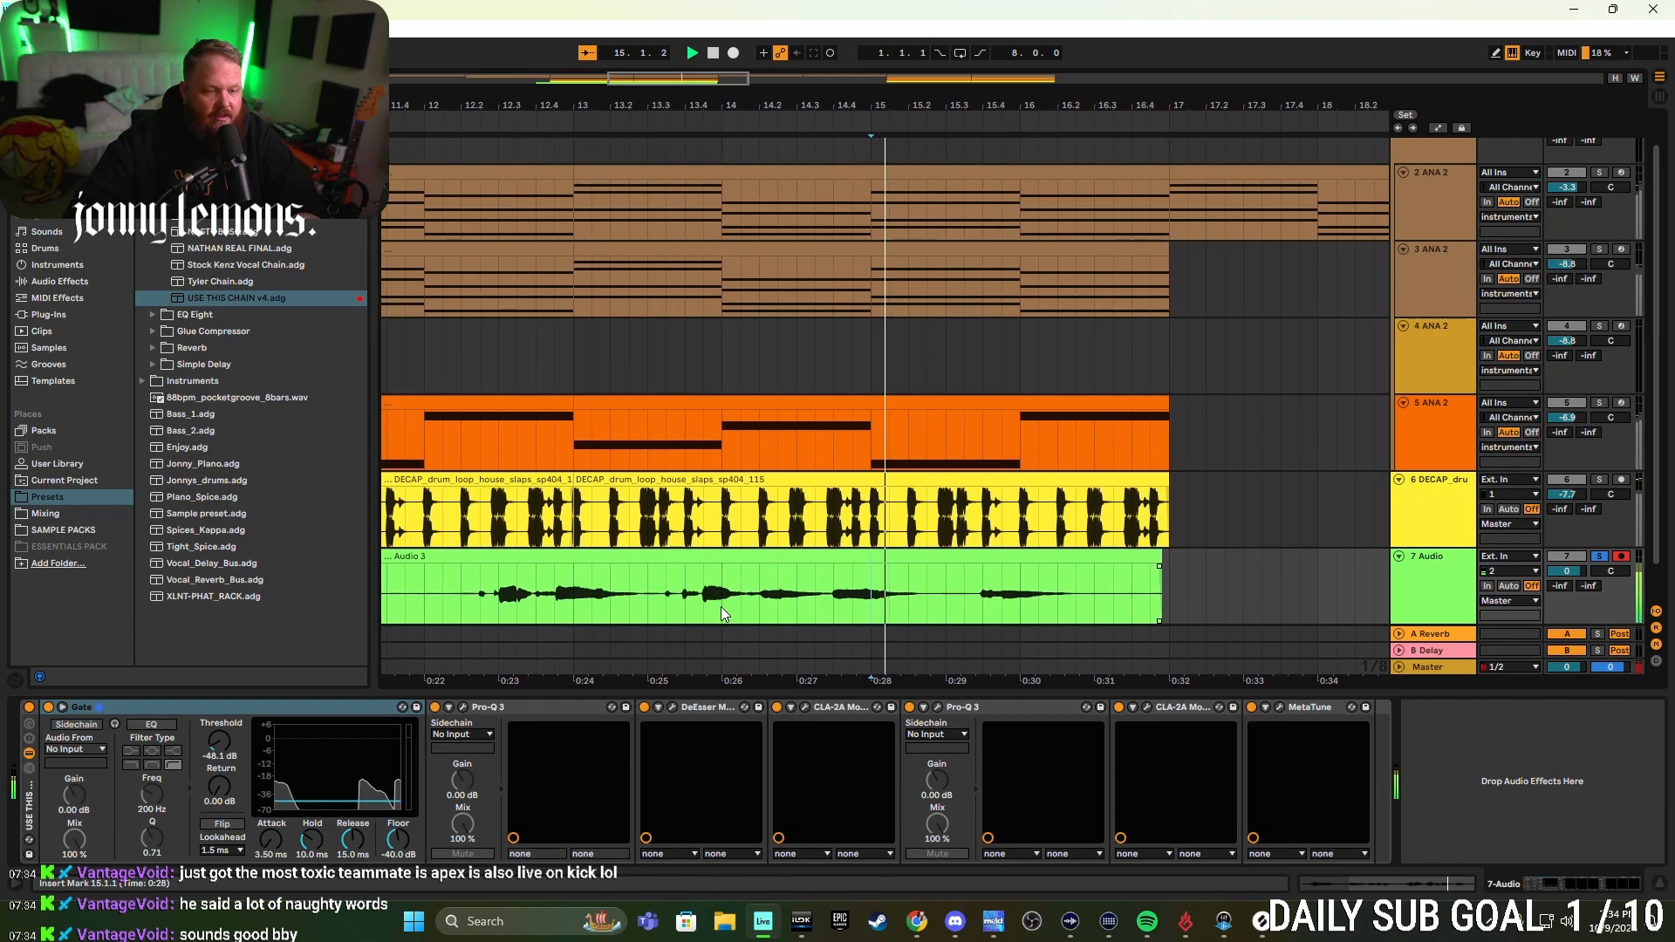
- Try excluding the notes G and A from MetaTune's scale while the soloed vocal plays
left_click(1279, 708)
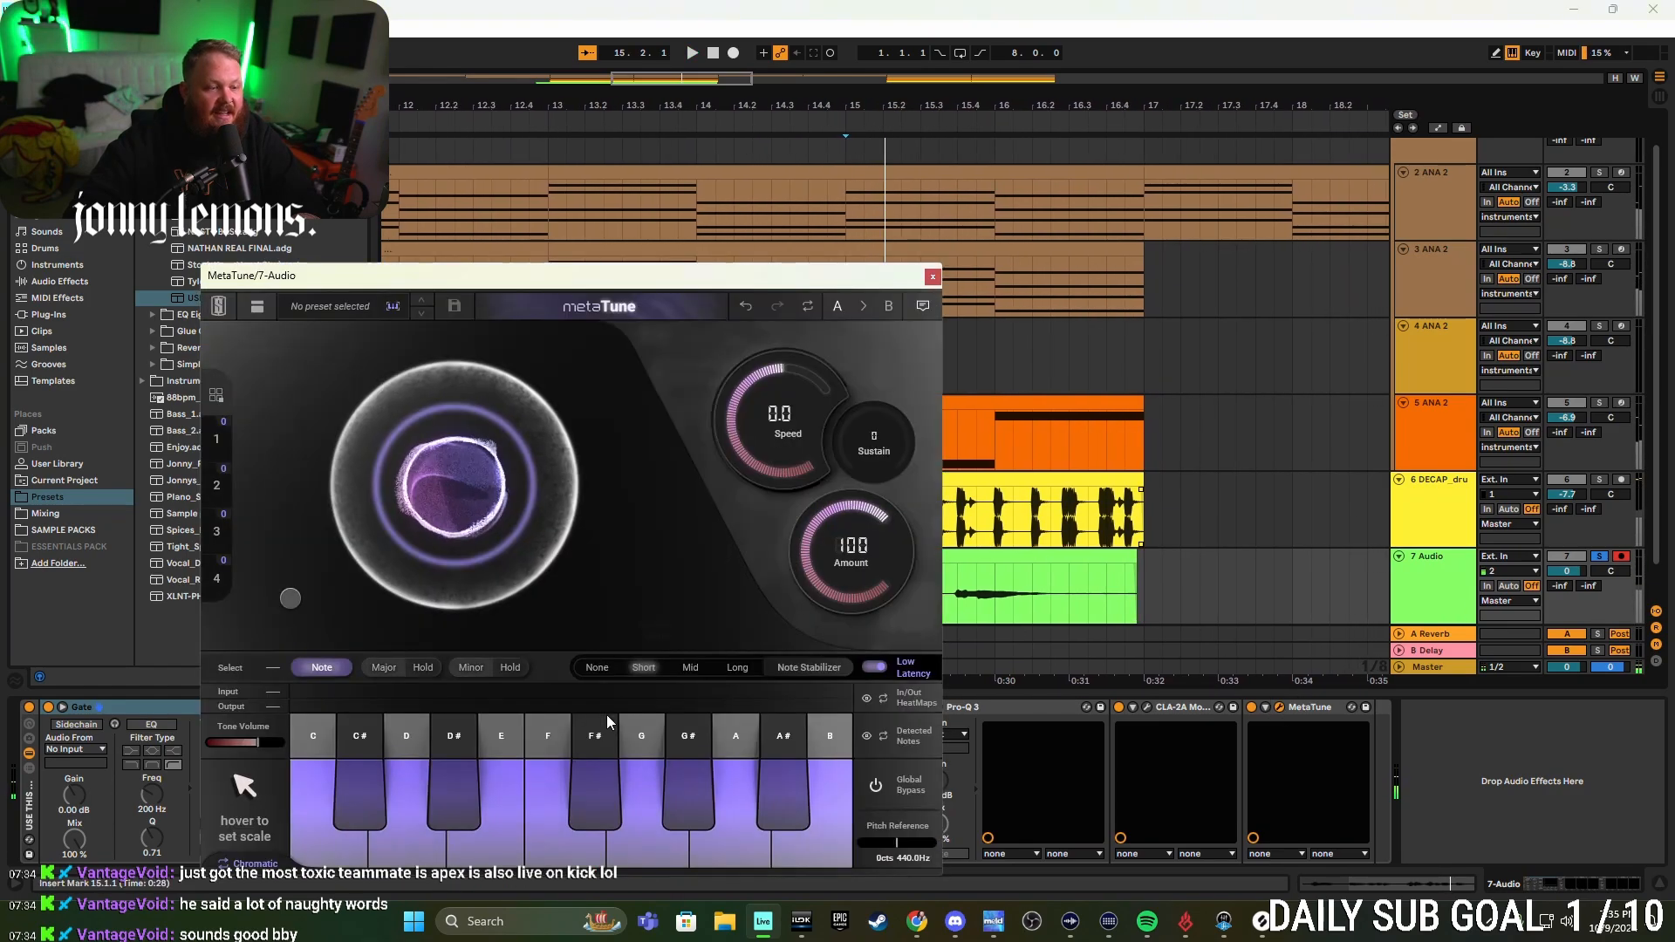
left_click_drag(608, 275, 903, 137)
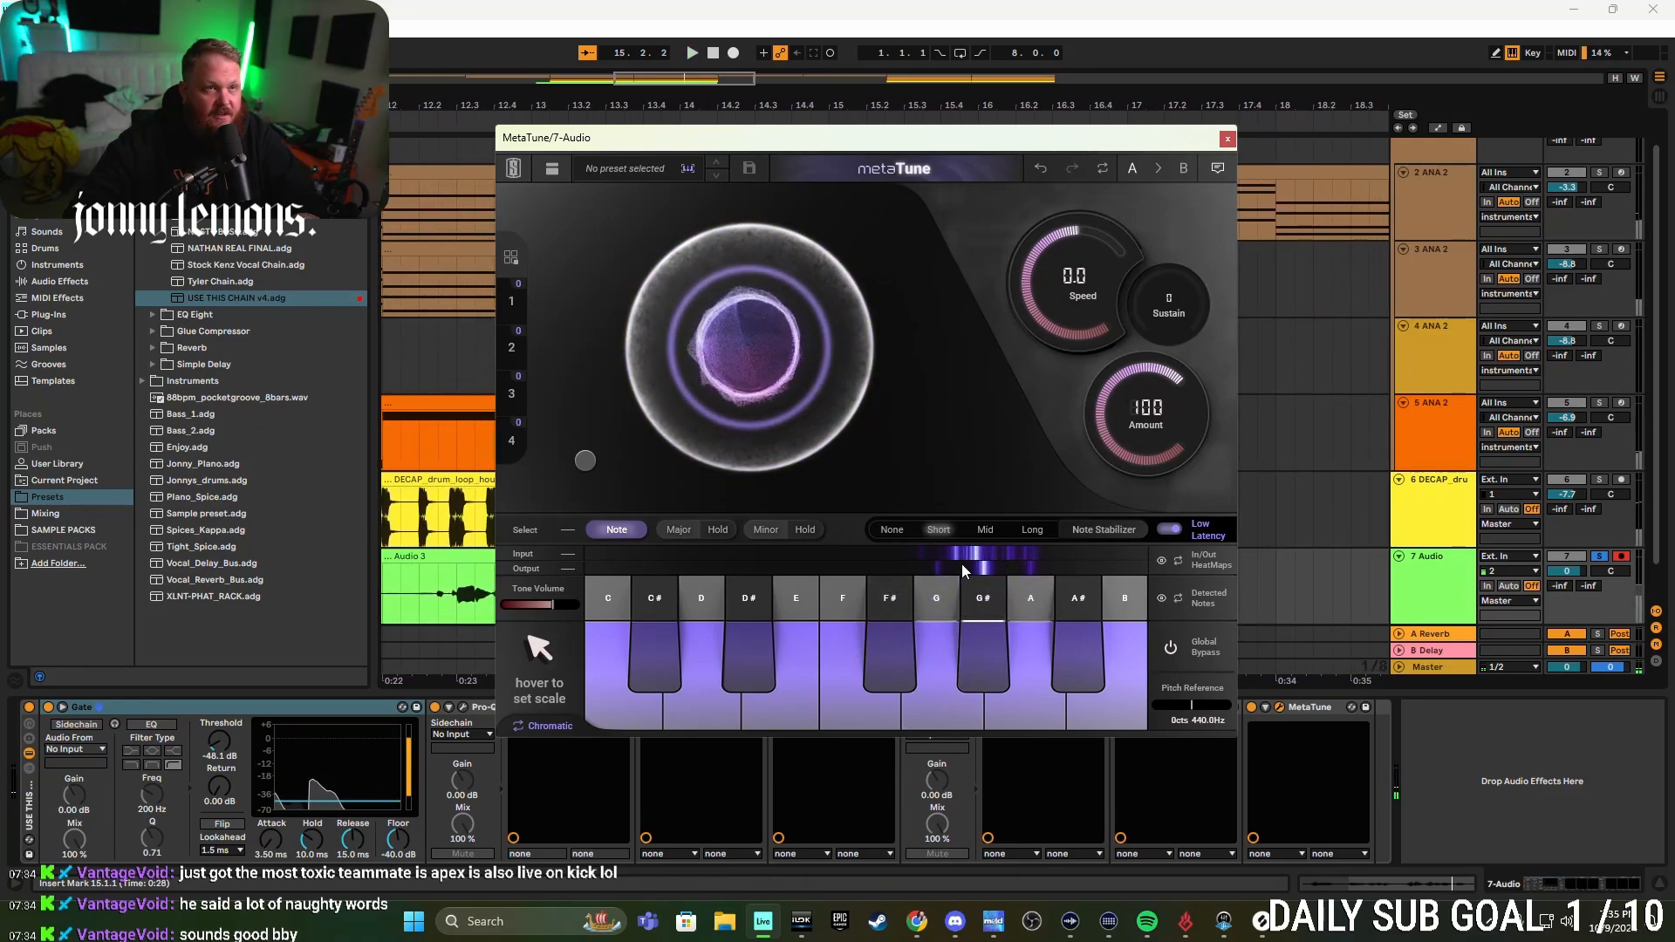
left_click(944, 667)
left_click(1028, 672)
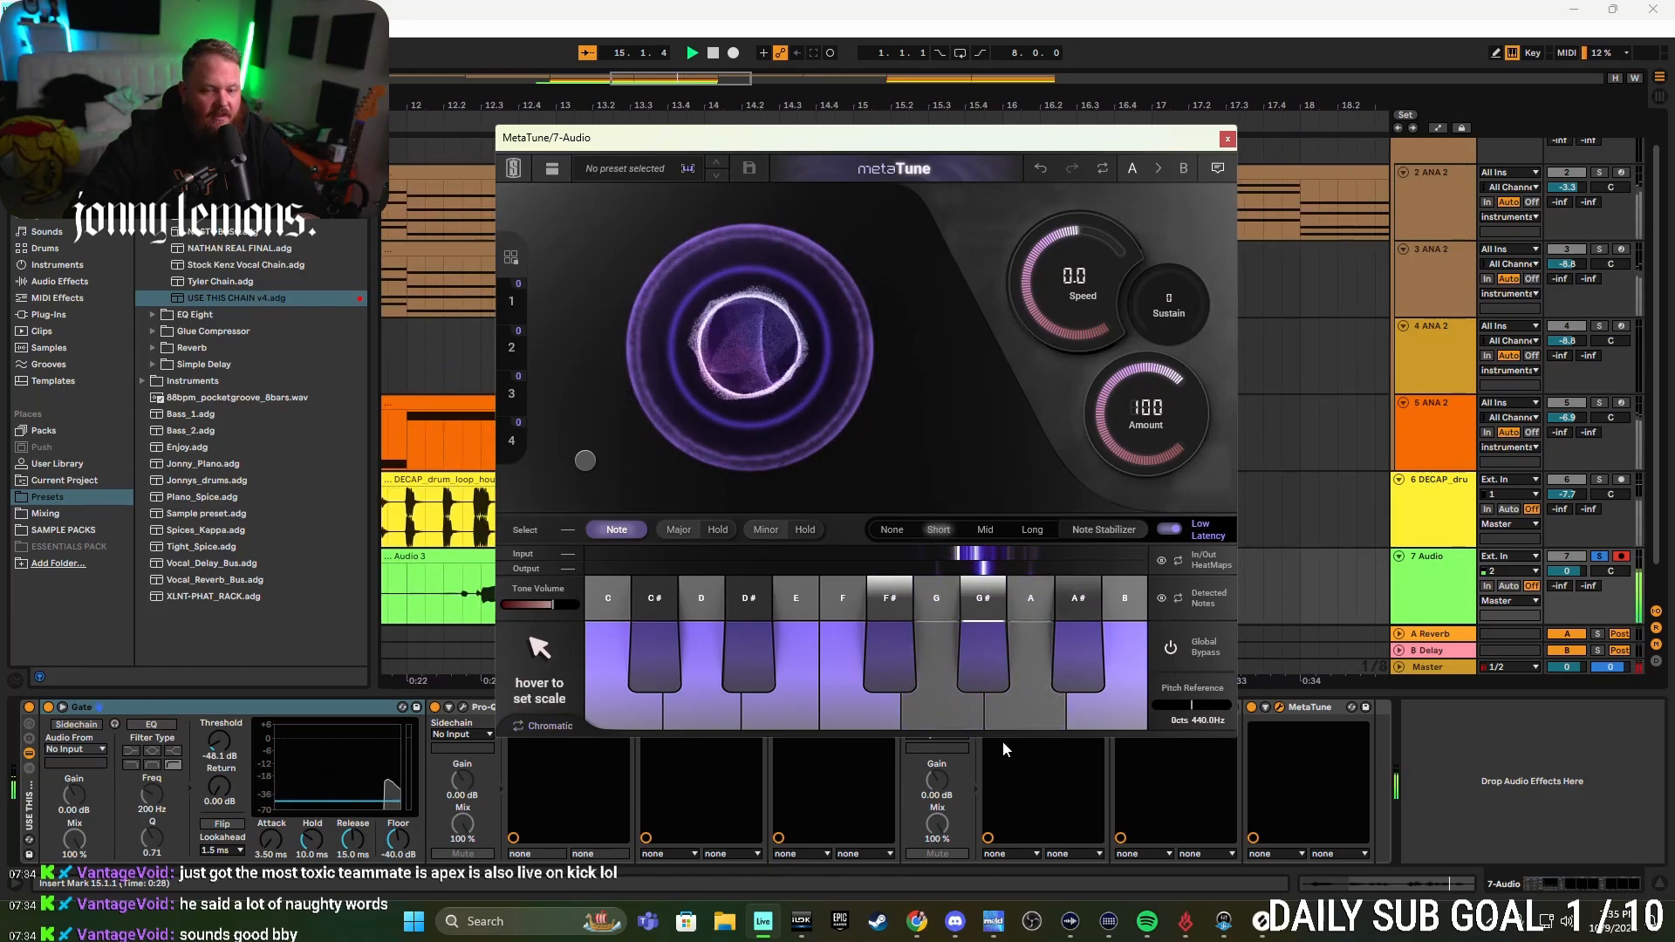
left_click(971, 661)
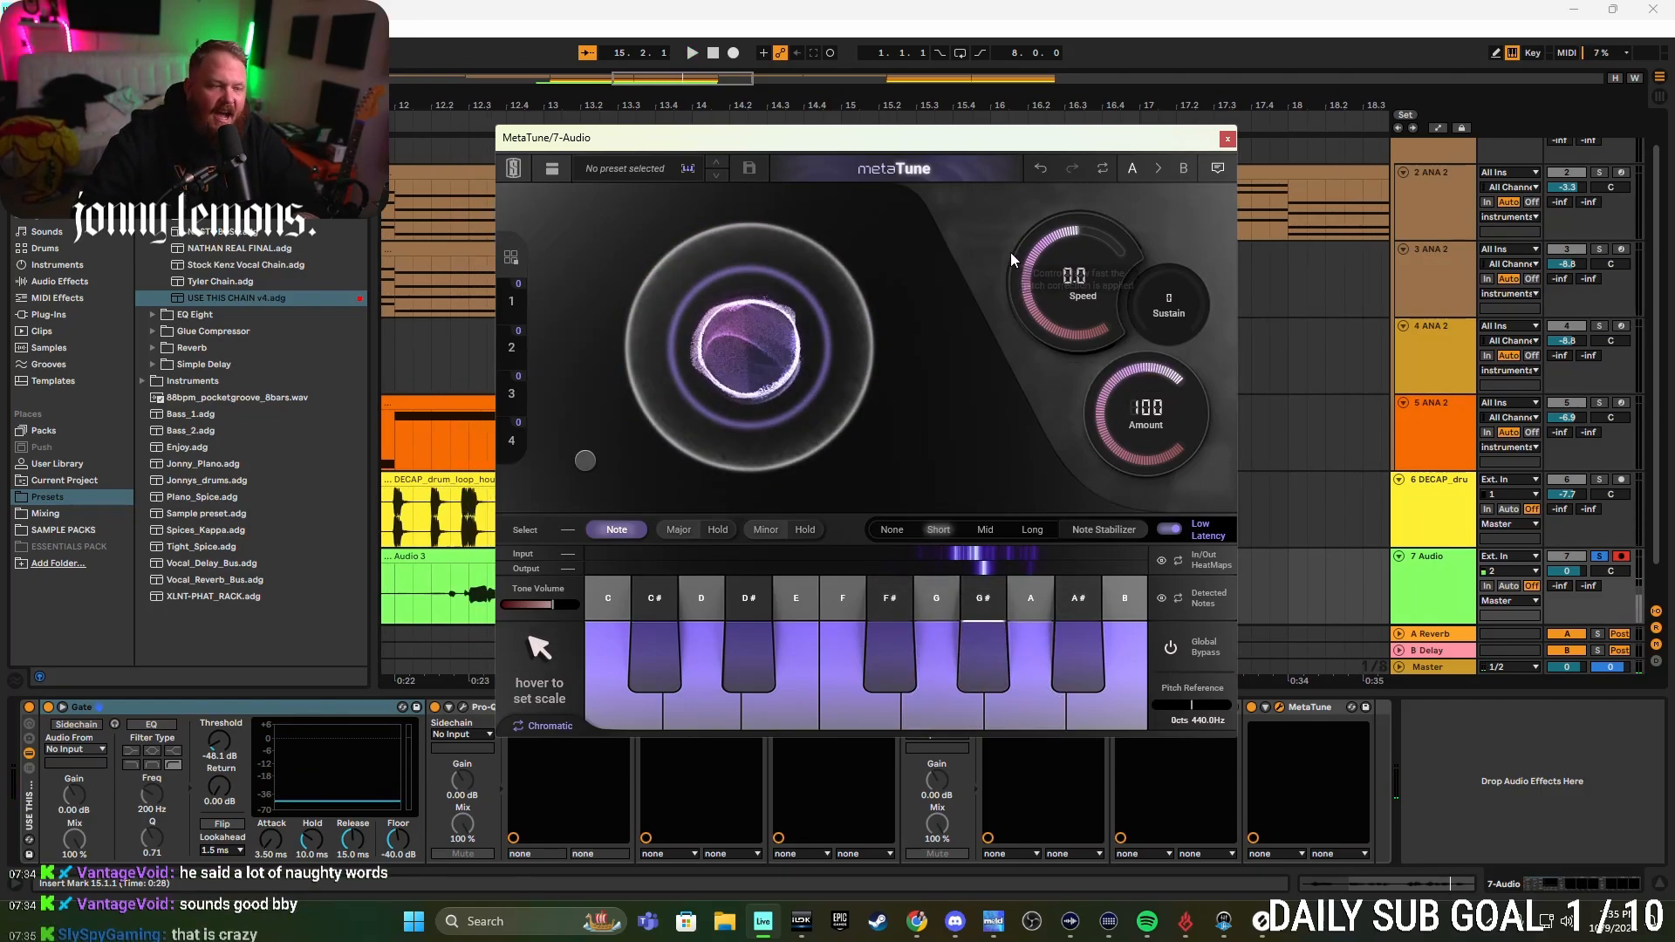
- Set MetaTune's speed to 8.6 and amount to 35.4, and close its window
left_click_drag(1059, 279, 1059, 344)
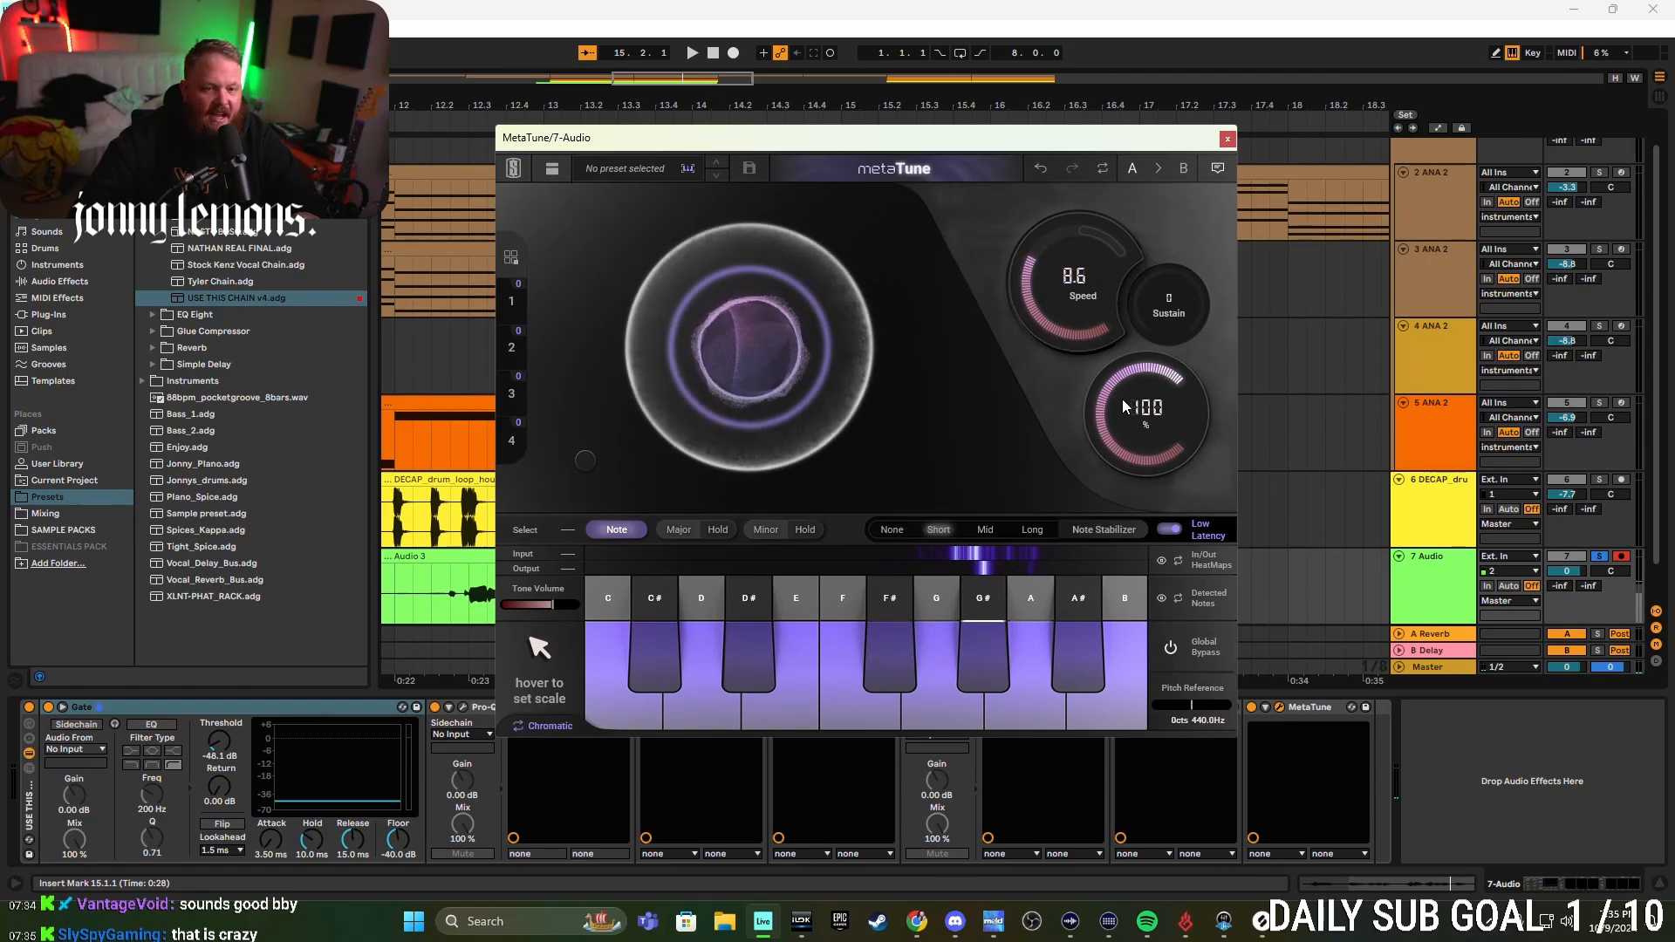
left_click_drag(1122, 400, 1148, 431)
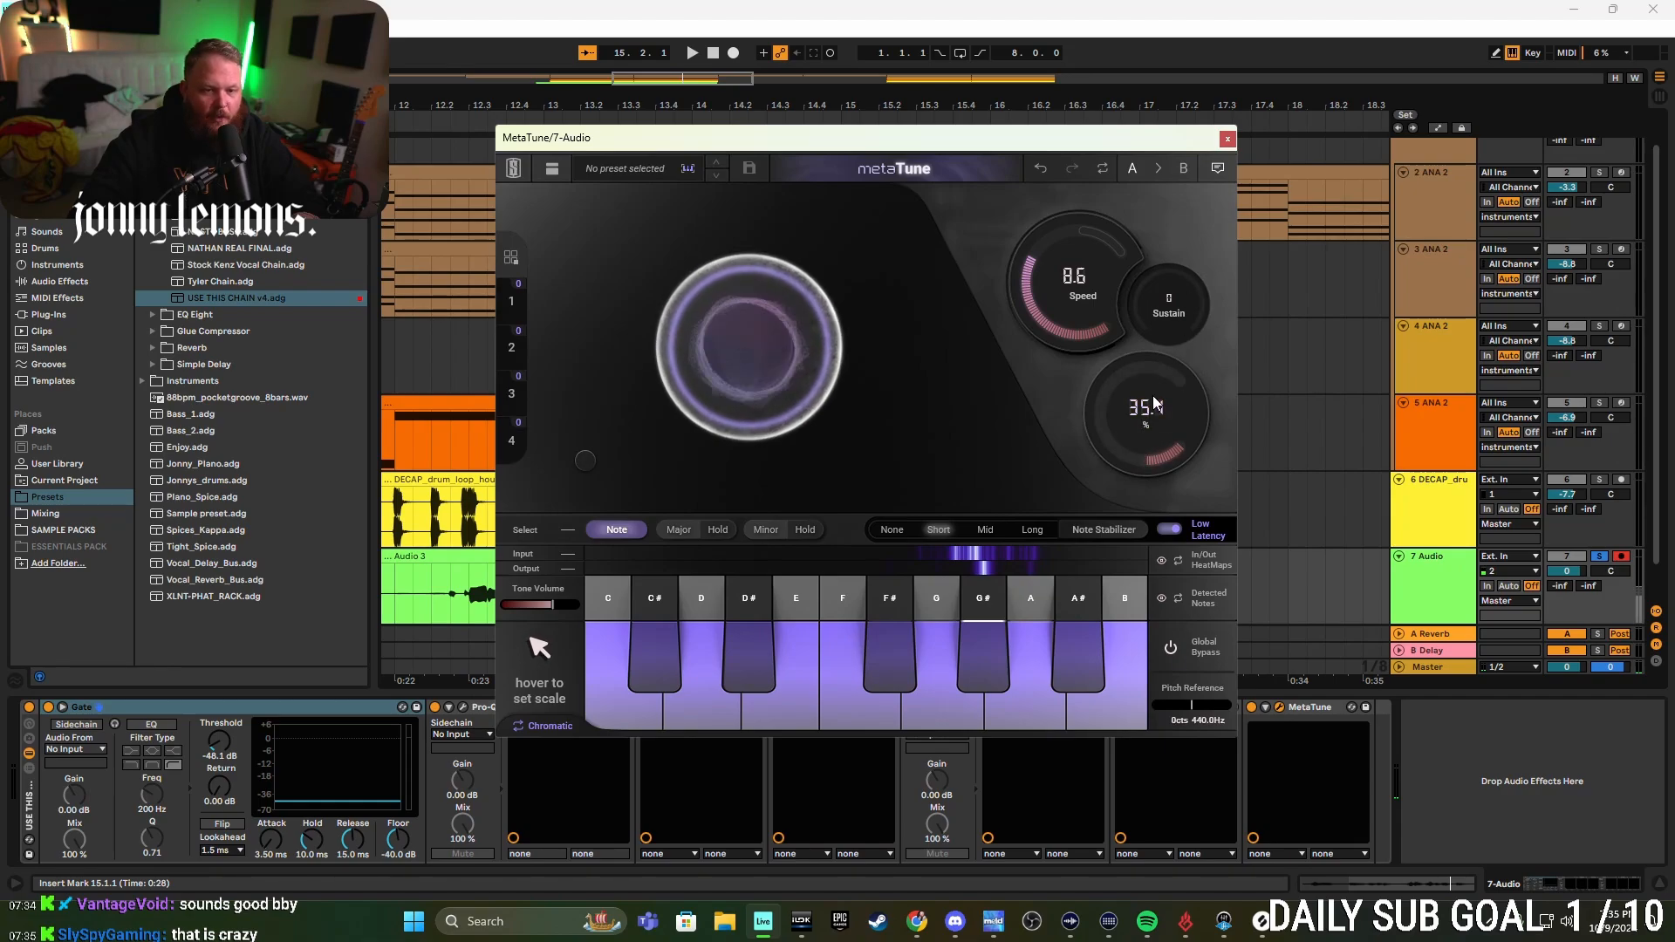
left_click(1227, 137)
- Play the soloed vocal from 8.2.1, at the start of the Audio 3 clip
scroll(723, 491, "down", 1)
scroll(722, 490, "down", 5)
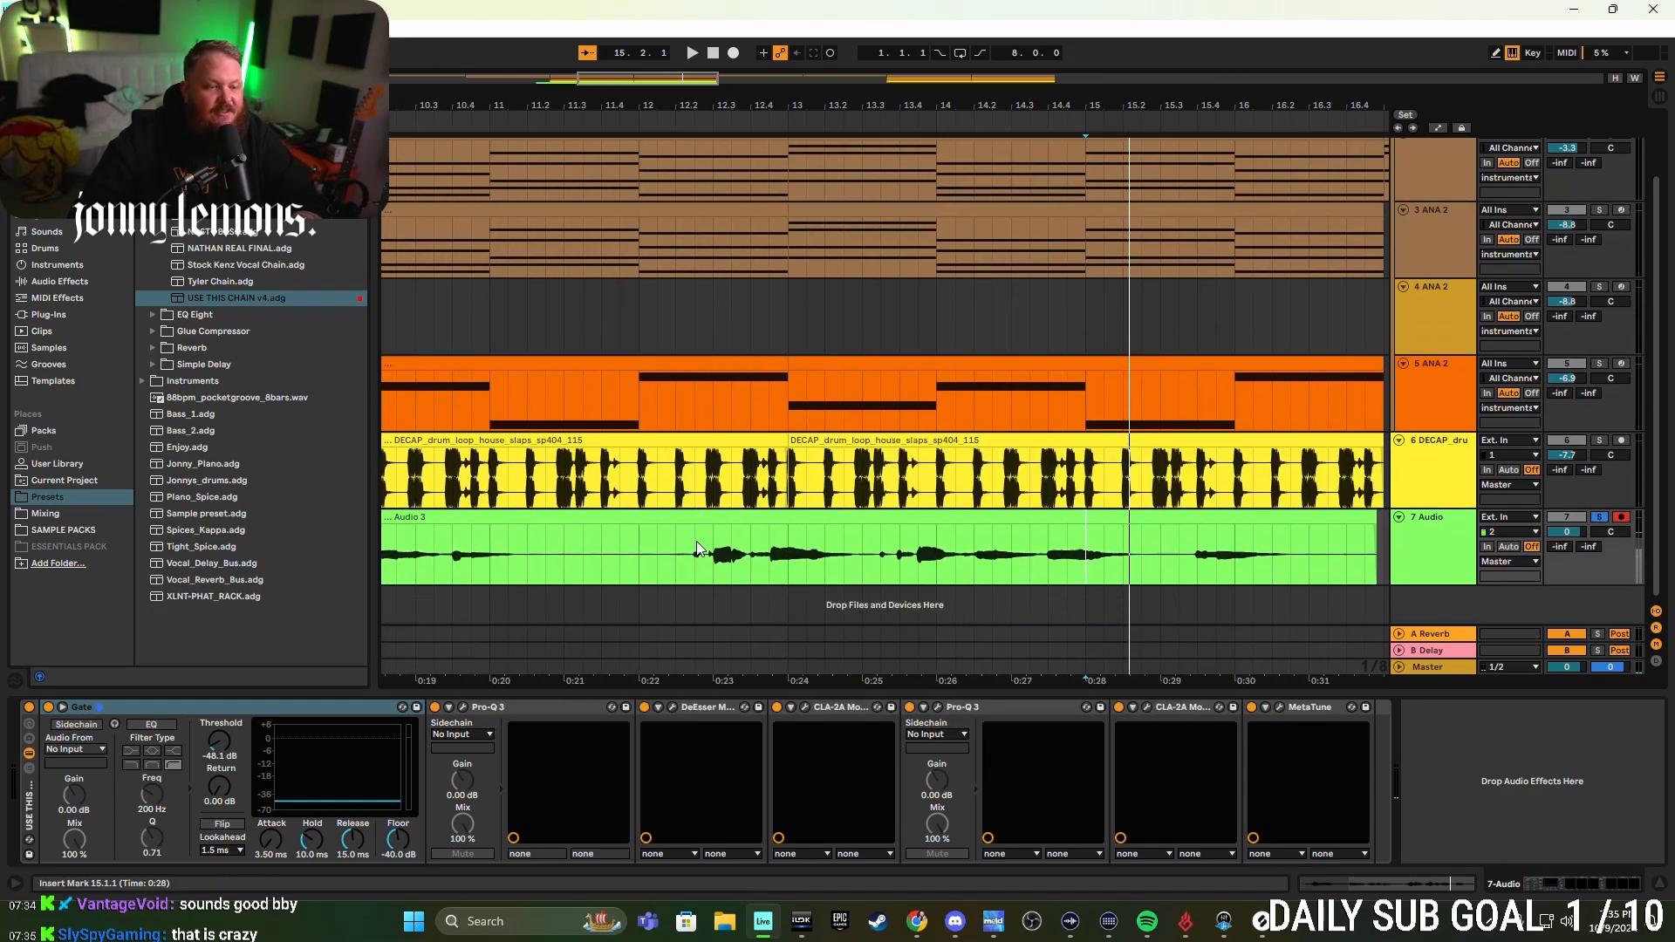
left_click(505, 550)
scroll(506, 550, "up", 3)
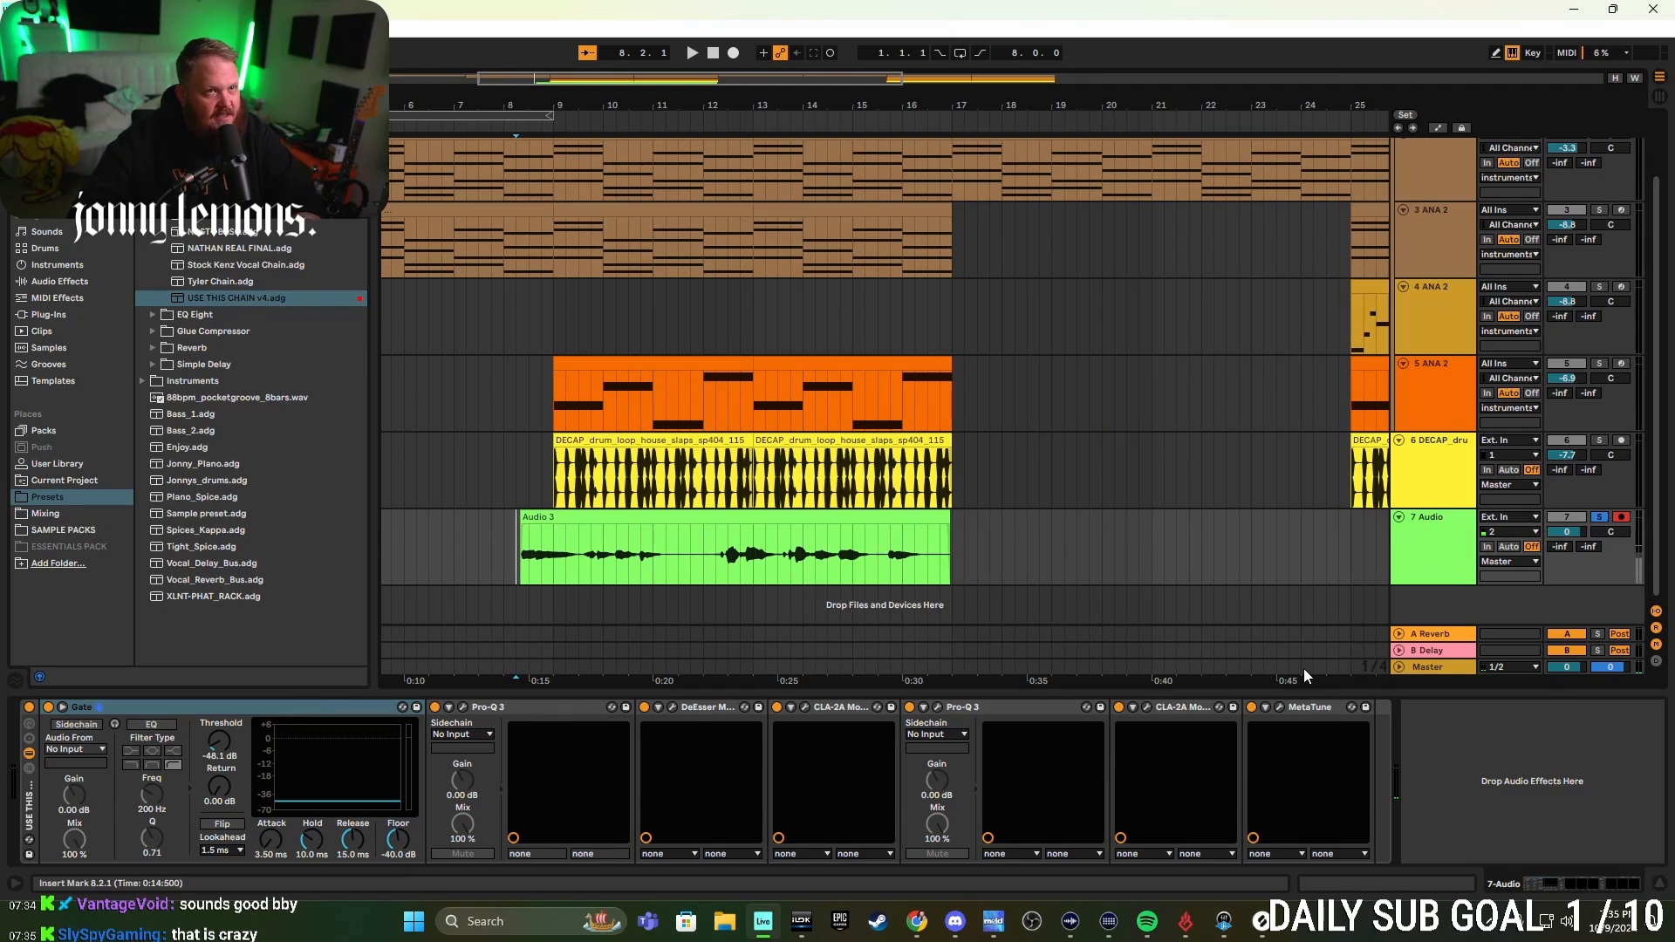
key("space")
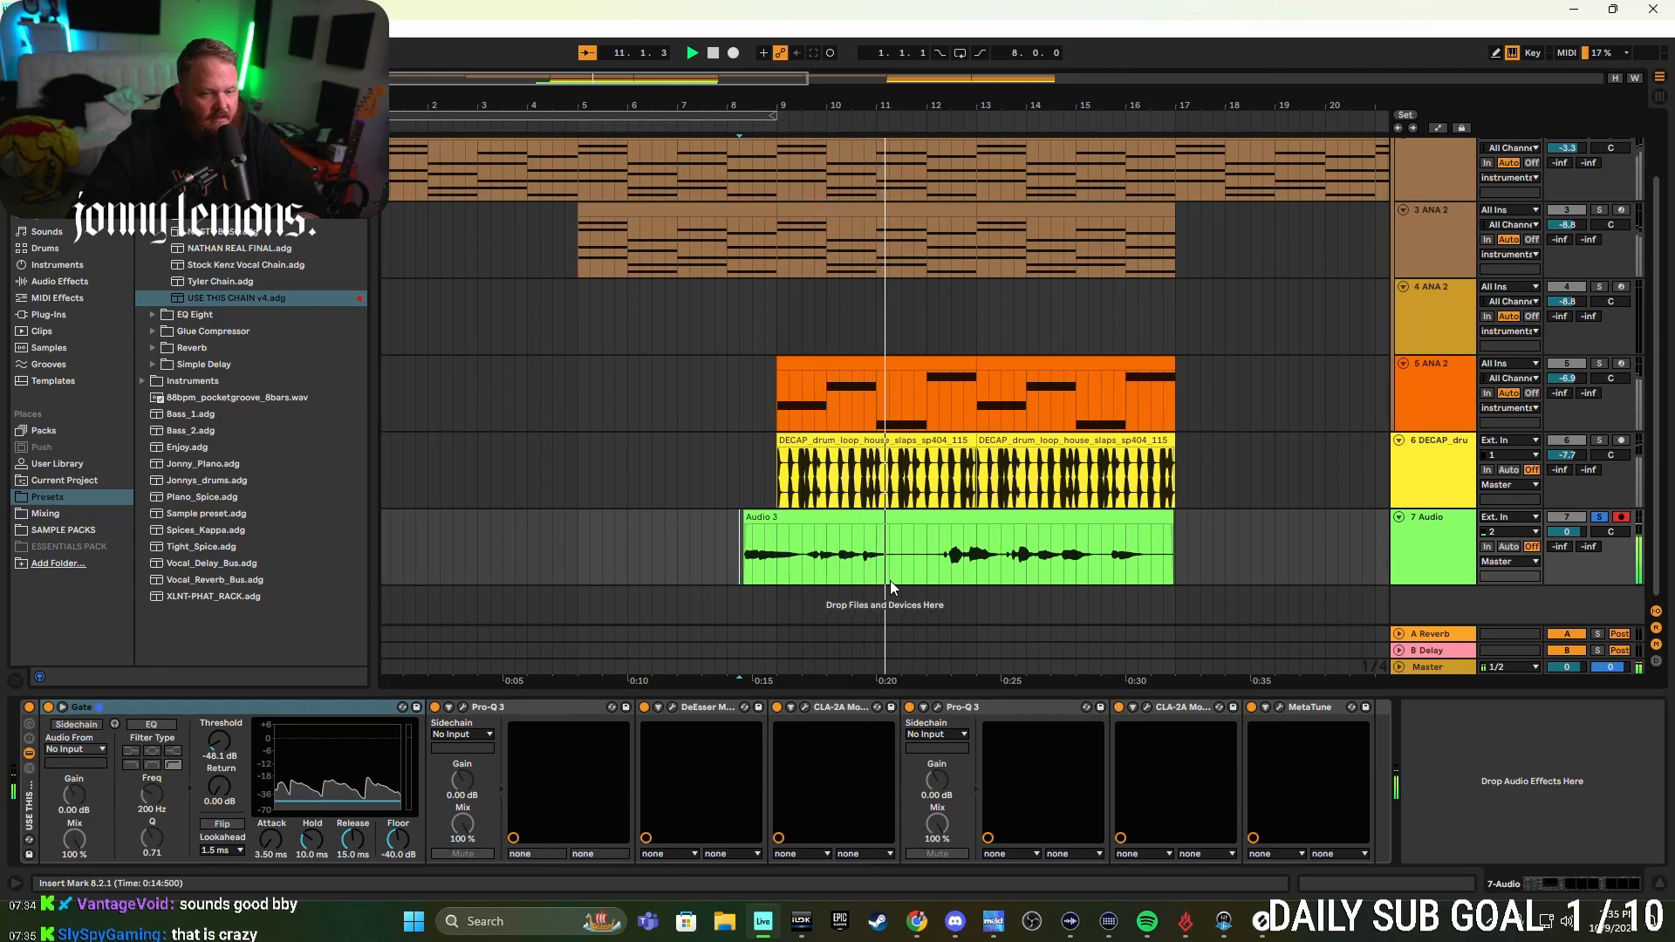
- Select the quiet gap in the Audio 3 clip from 9.2.4 to 9.3.3
scroll(868, 574, "up", 4, "ctrl")
scroll(868, 574, "up", 5, "ctrl")
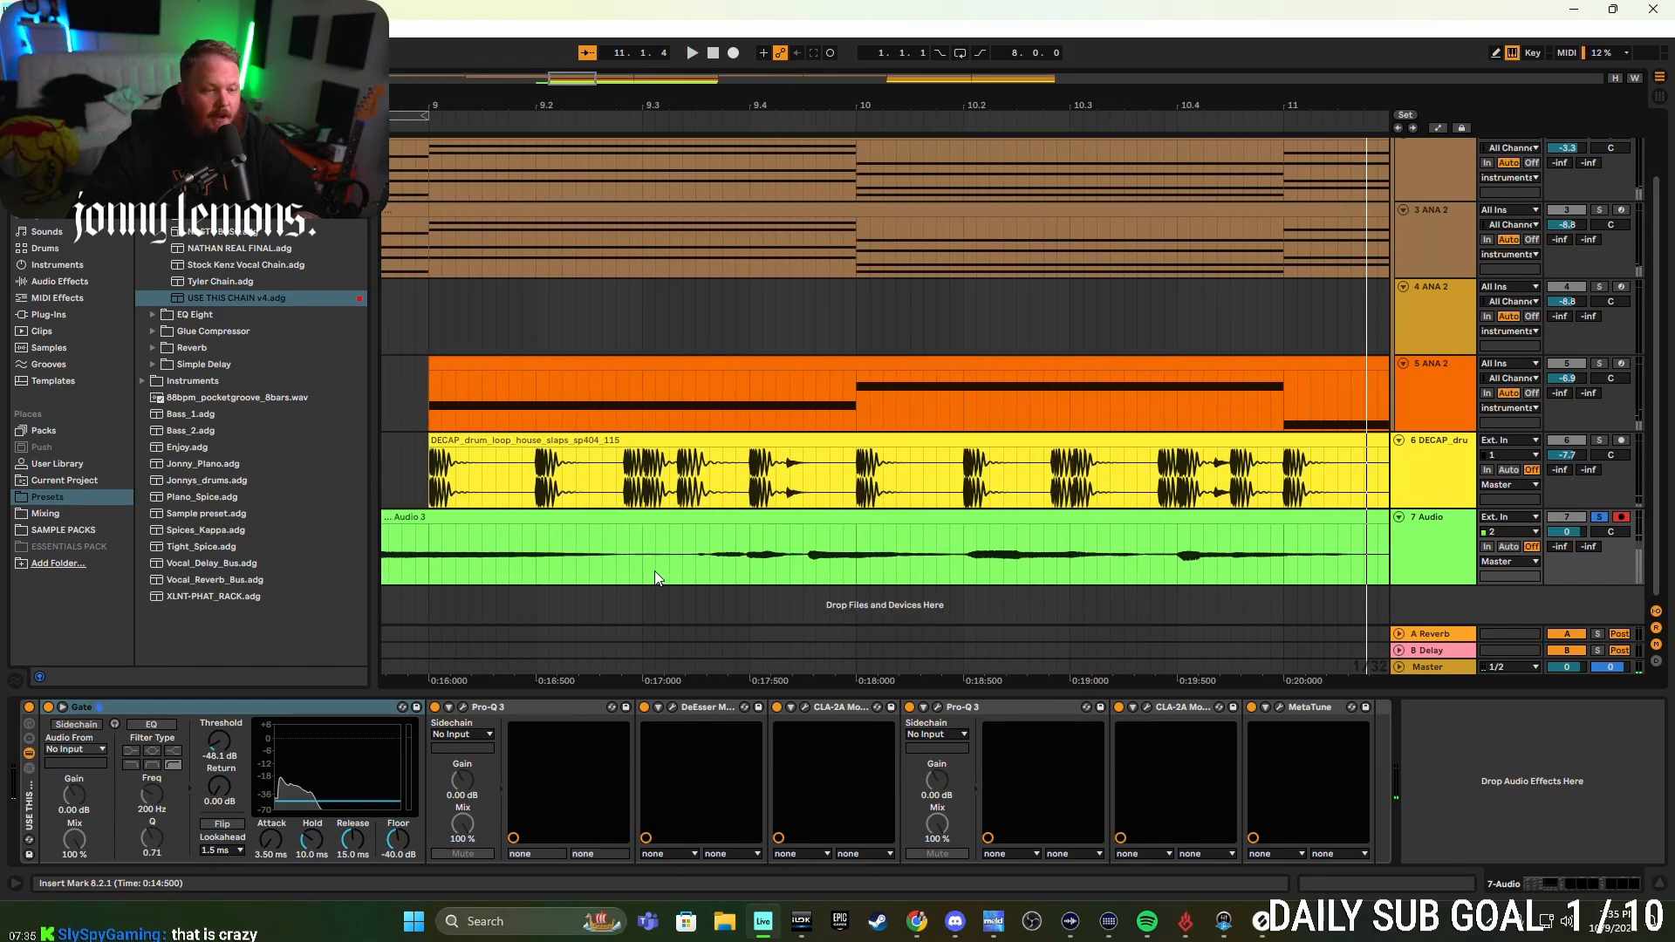
left_click_drag(567, 568, 769, 560)
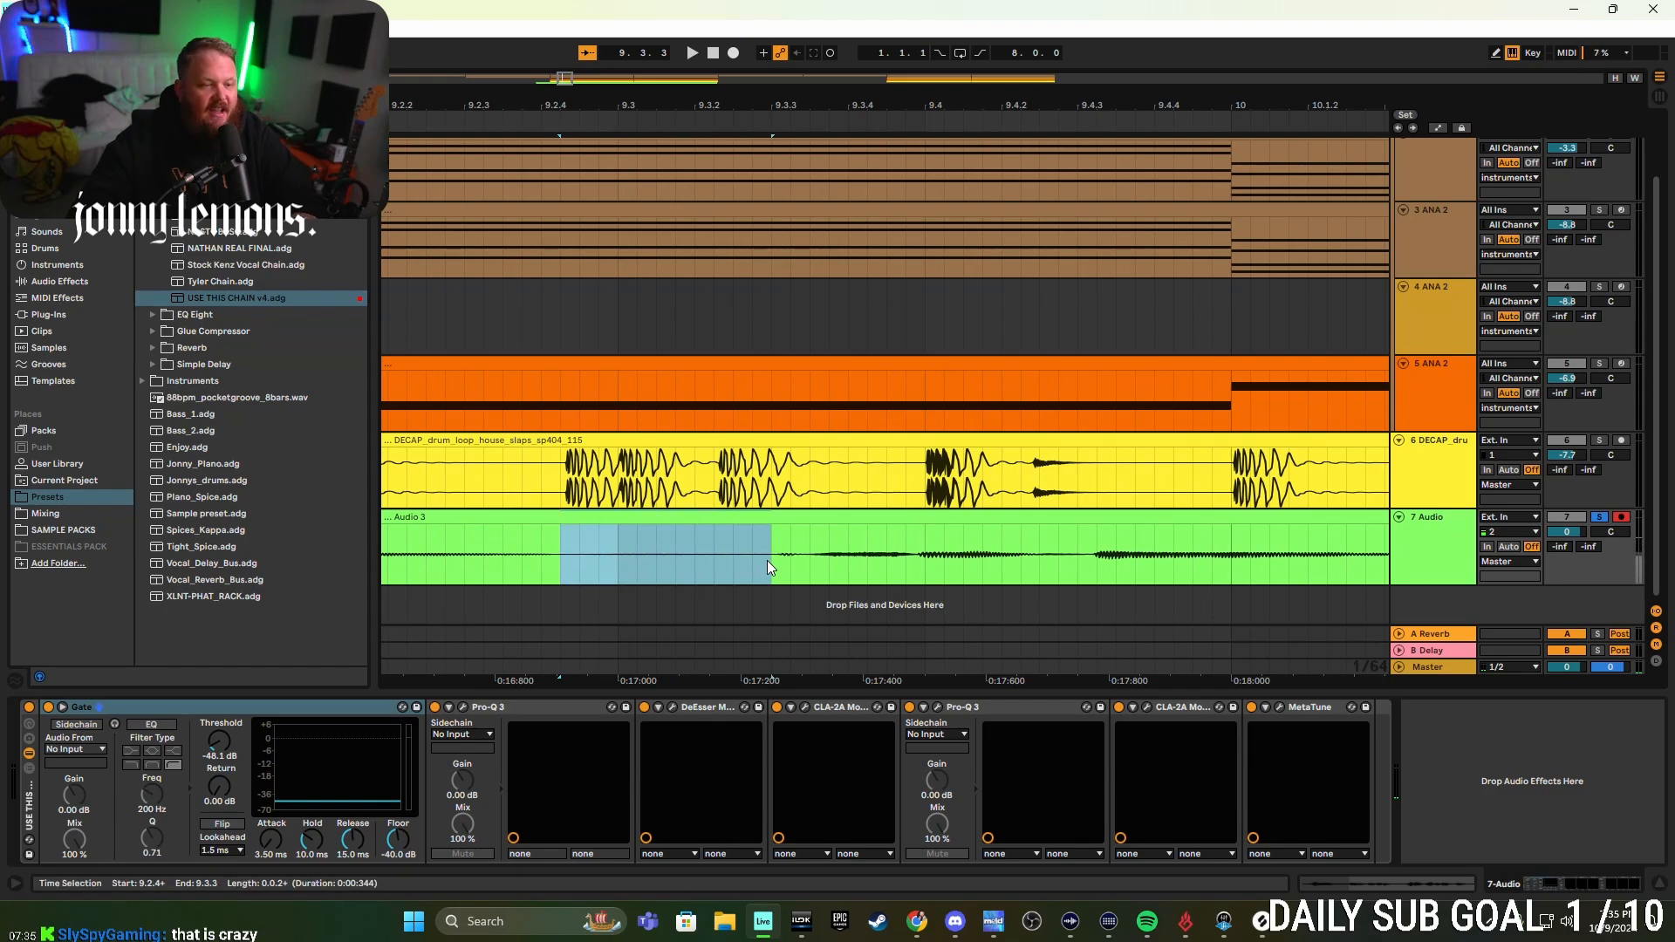
scroll(824, 547, "down", 9, "ctrl")
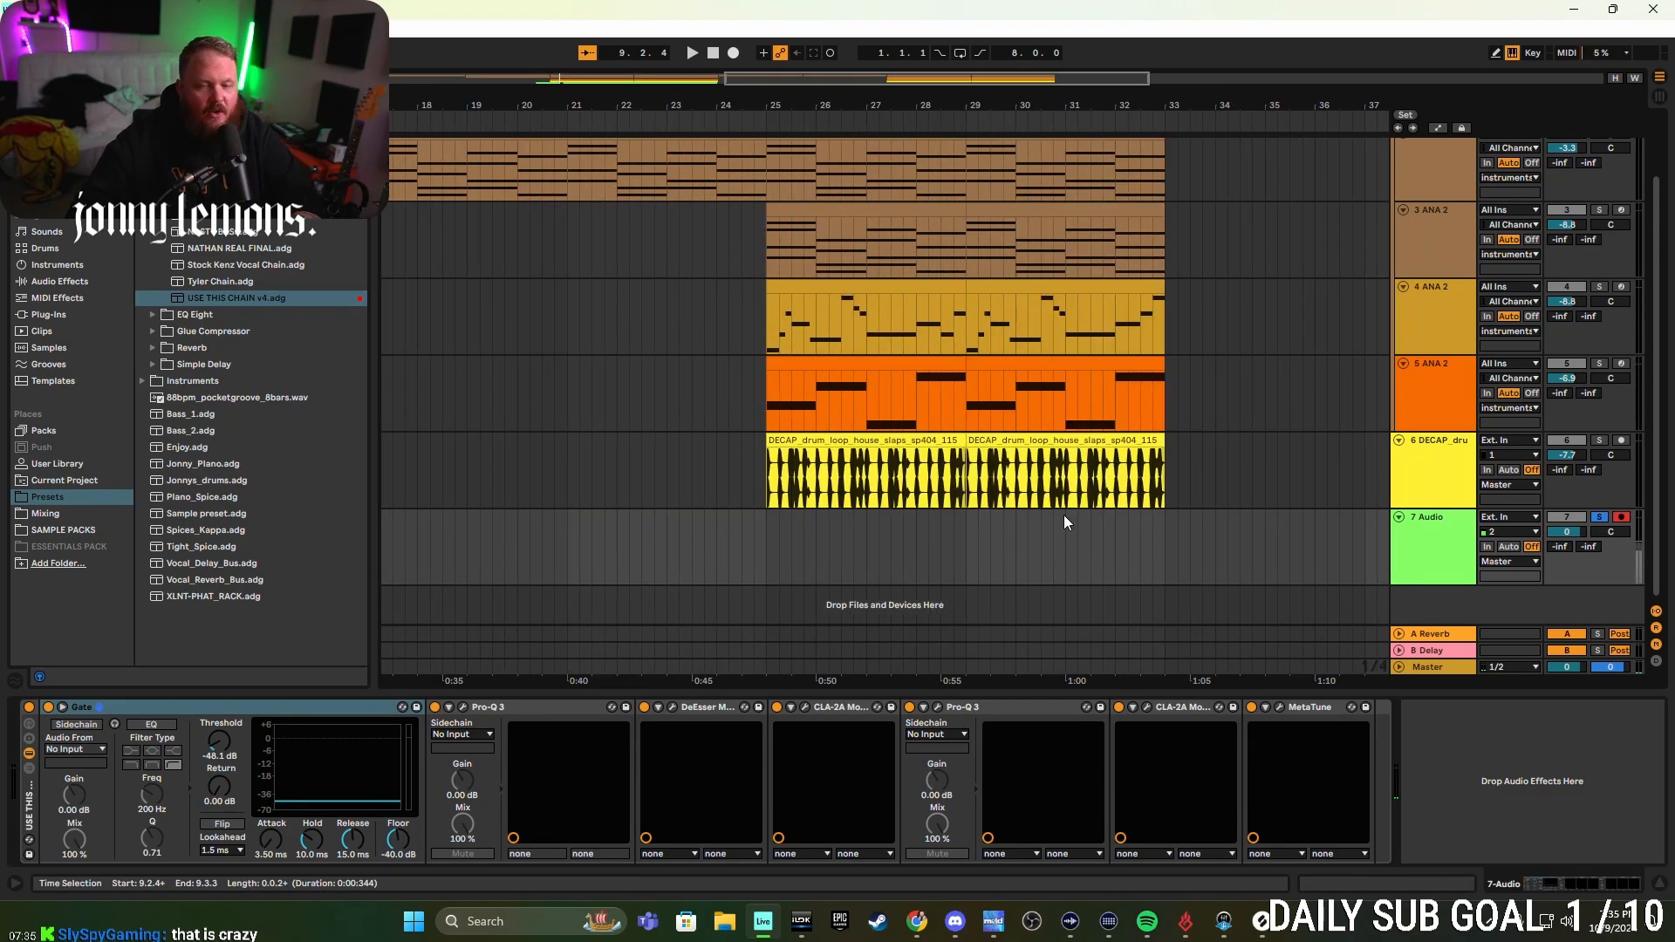
left_click(1265, 552)
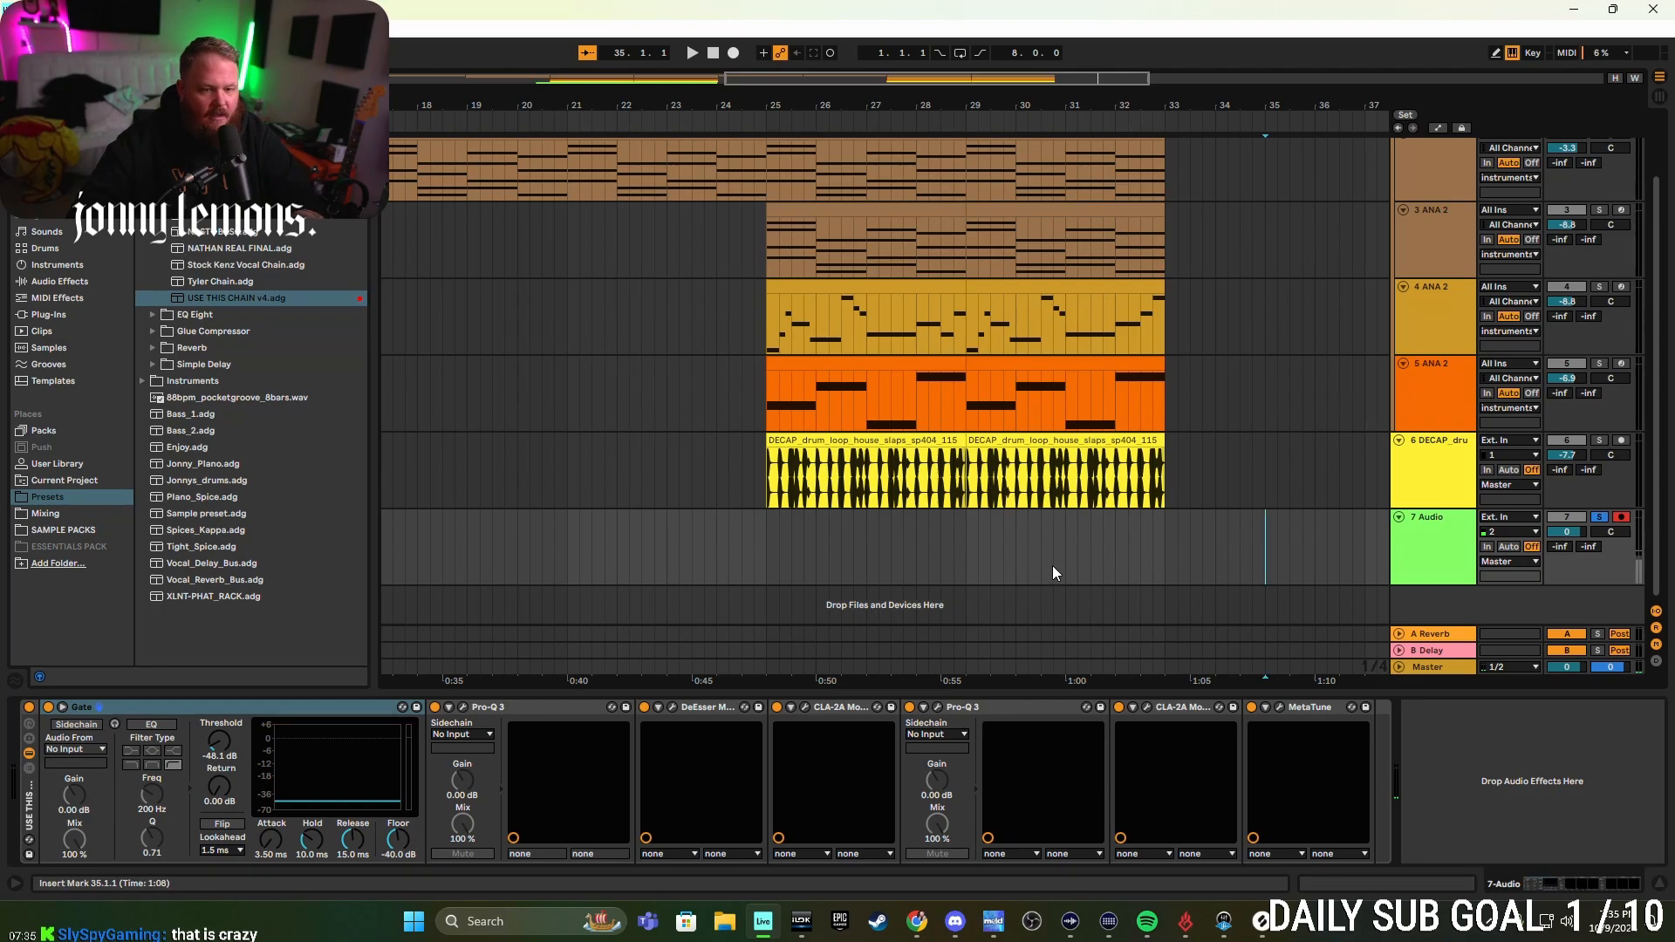
left_click(740, 555)
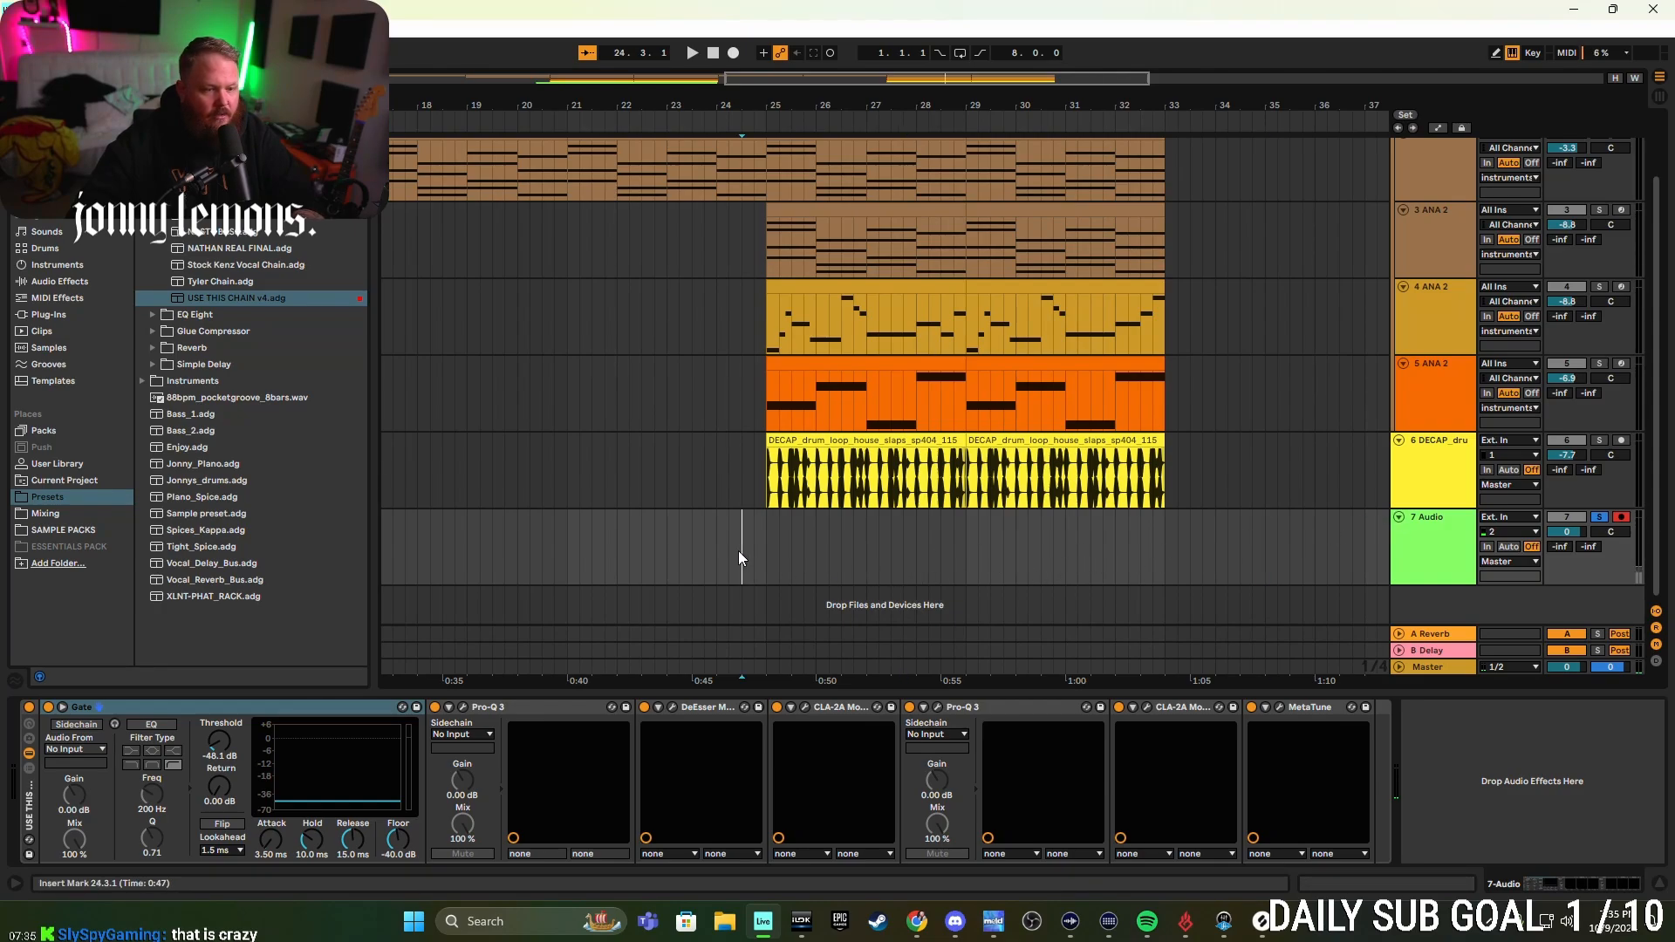
scroll(792, 550, "up", 2)
left_click(14, 29)
mouse_move(39, 29)
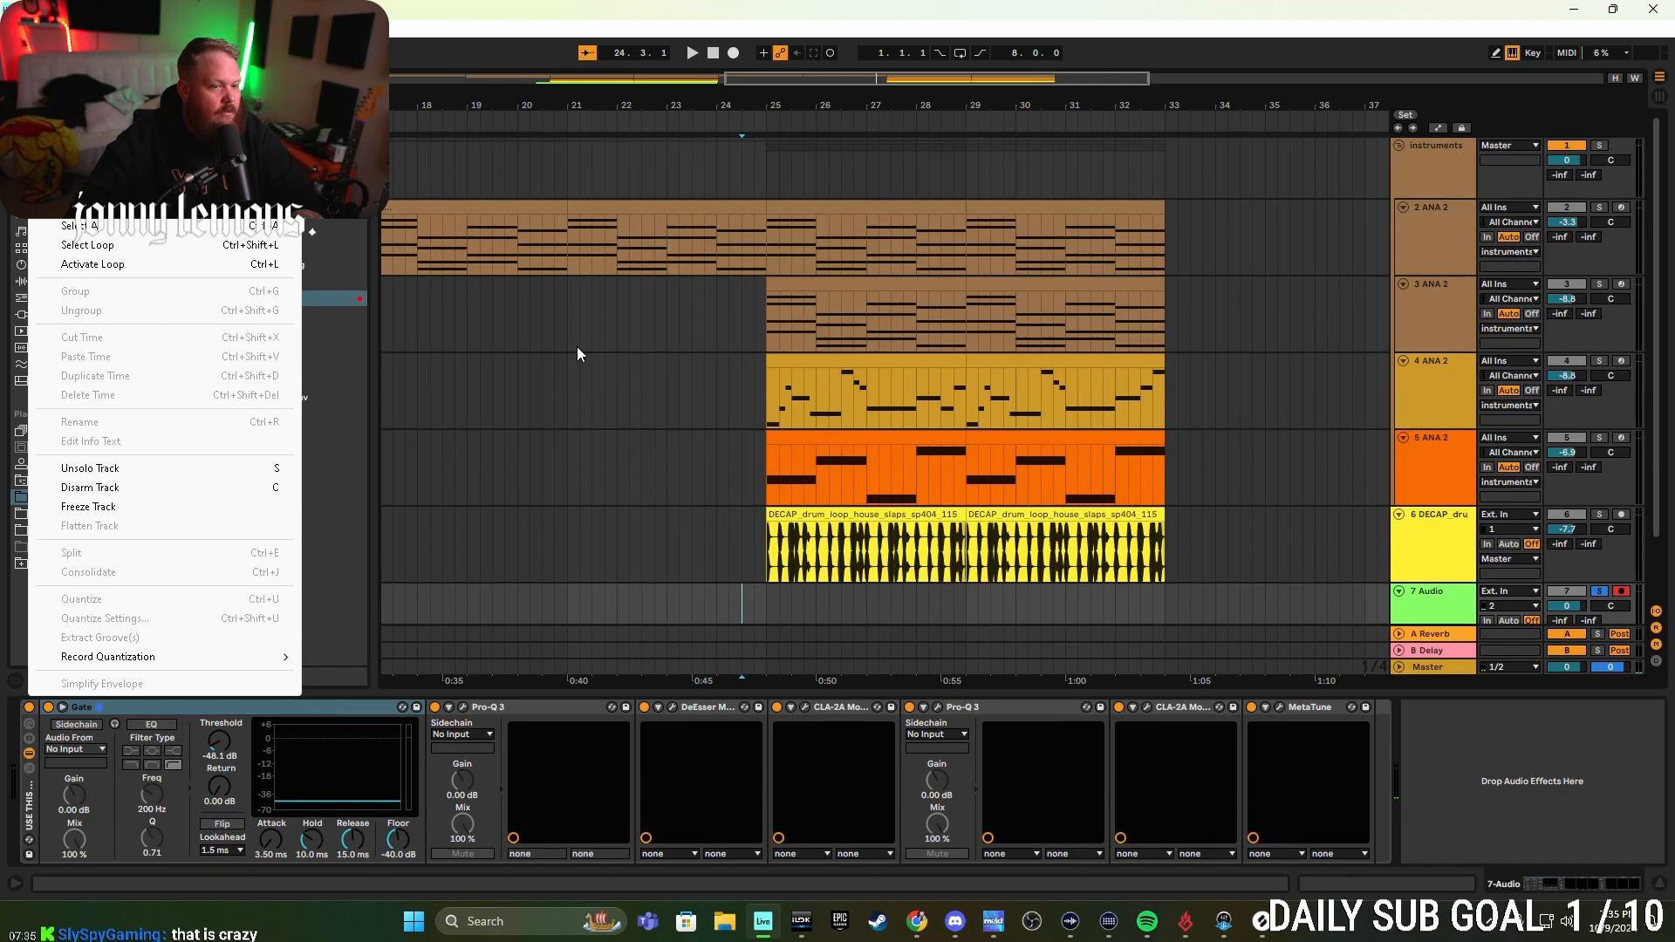
left_click(955, 618)
left_click(40, 29)
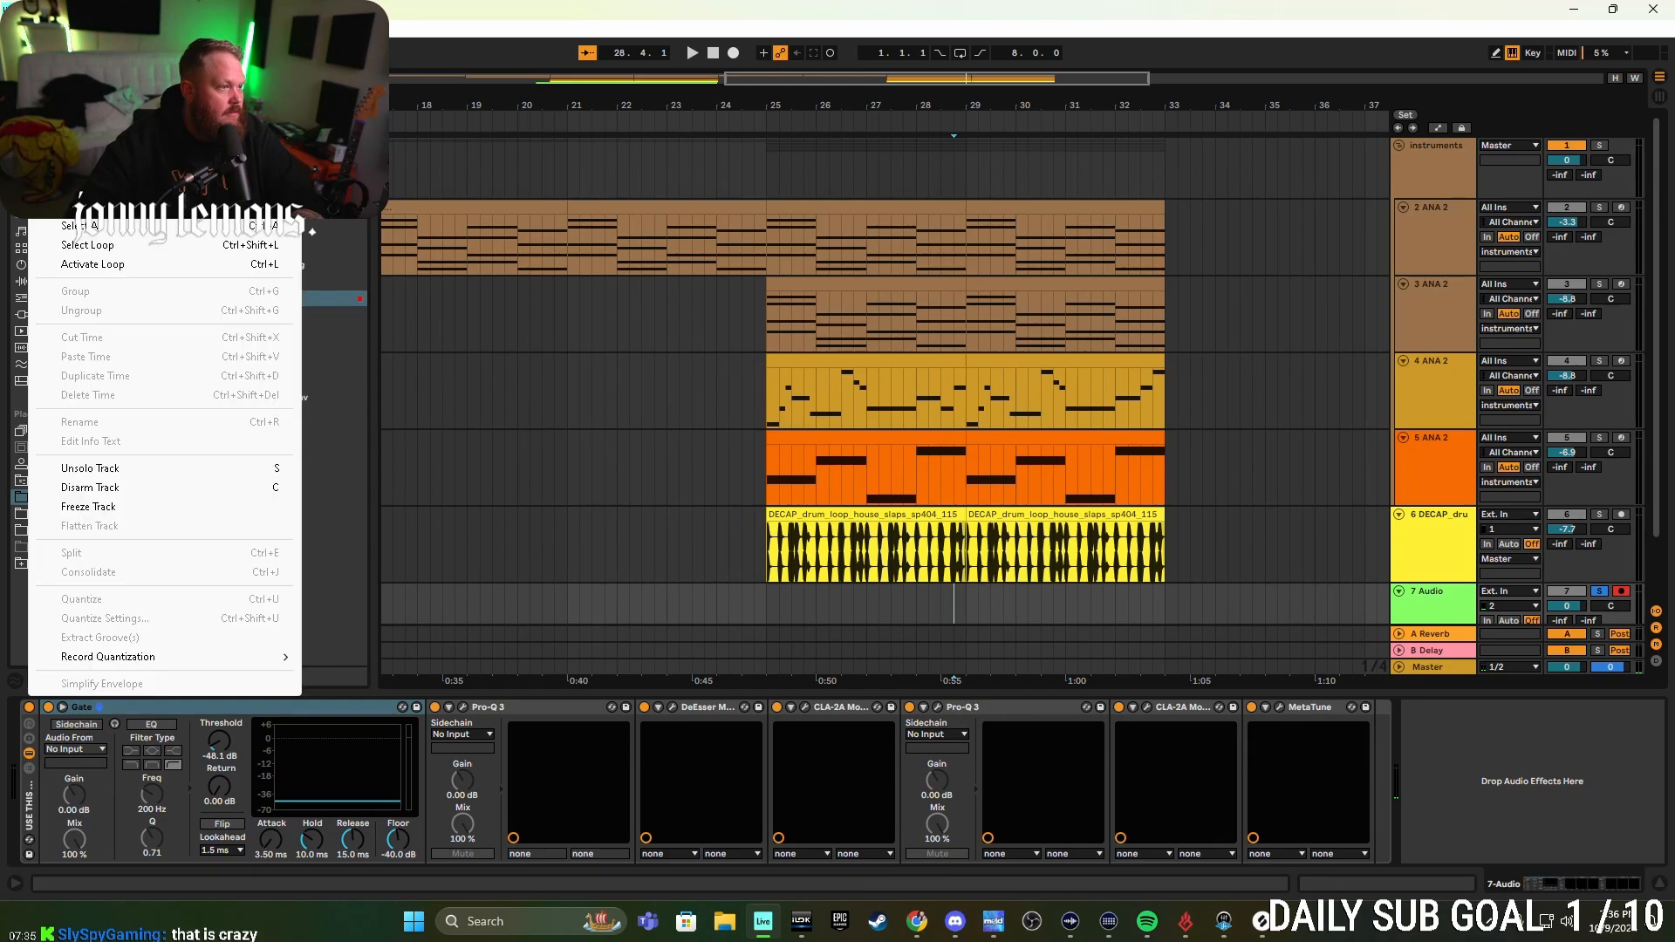
left_click(654, 392)
left_click(39, 29)
left_click_drag(579, 392, 711, 469)
scroll(1082, 534, "down", 2)
left_click(1363, 552)
scroll(1208, 557, "down", 3)
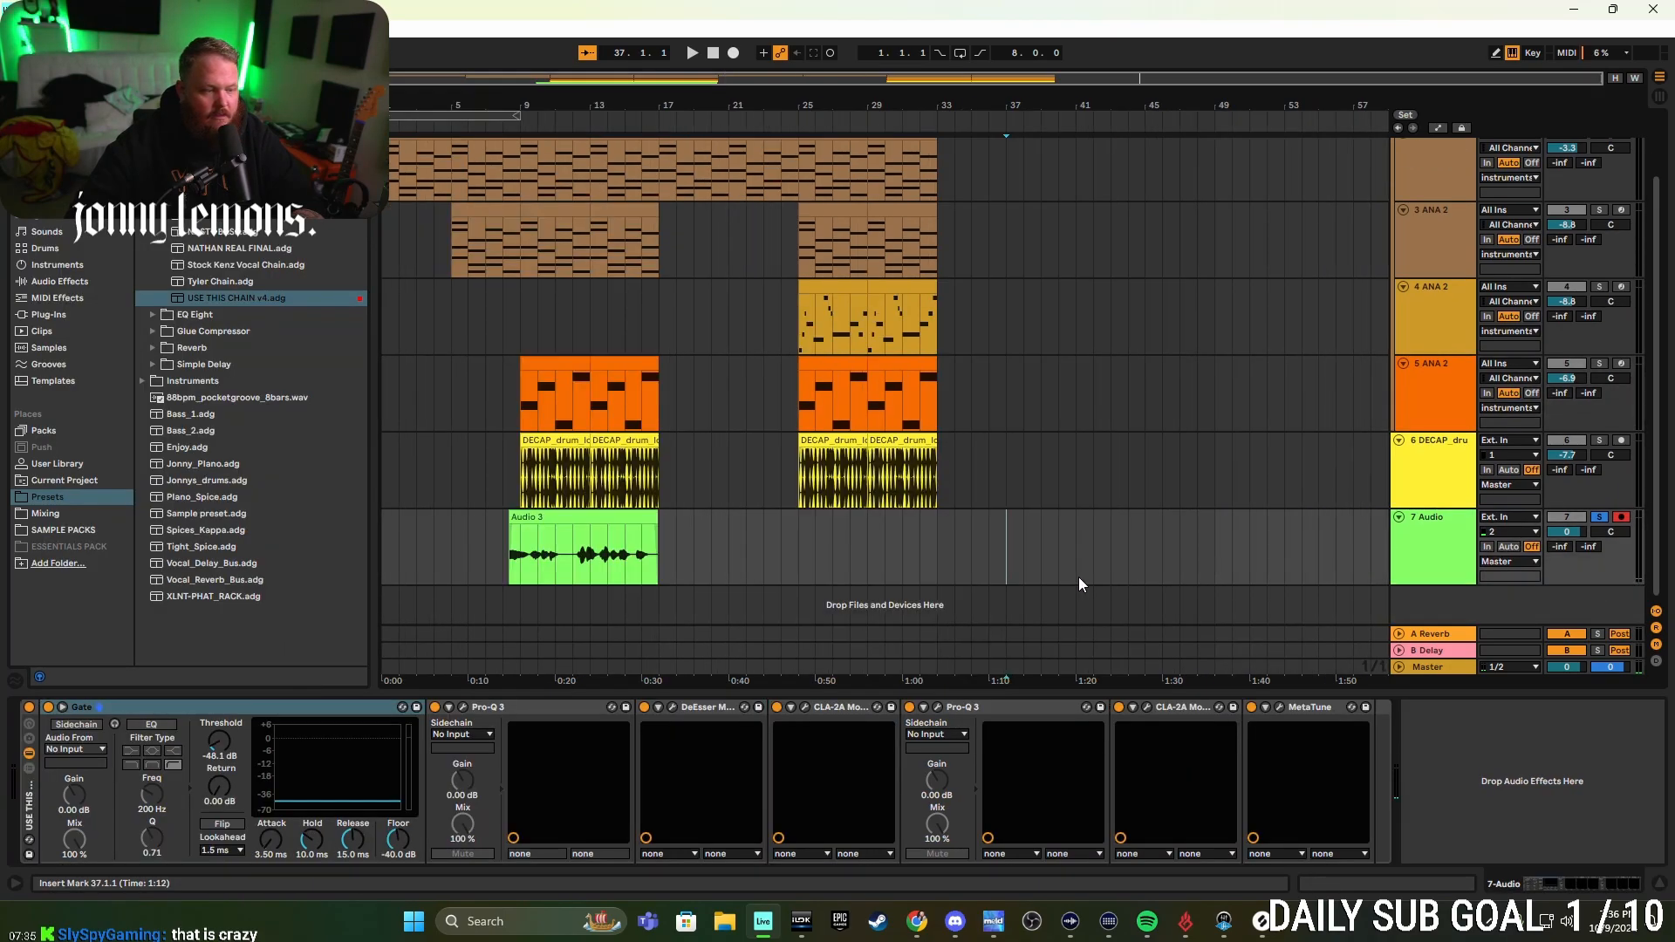
- Play the soloed vocal from 8.2.3 to locate the gaps between phrases
scroll(611, 550, "up", 10)
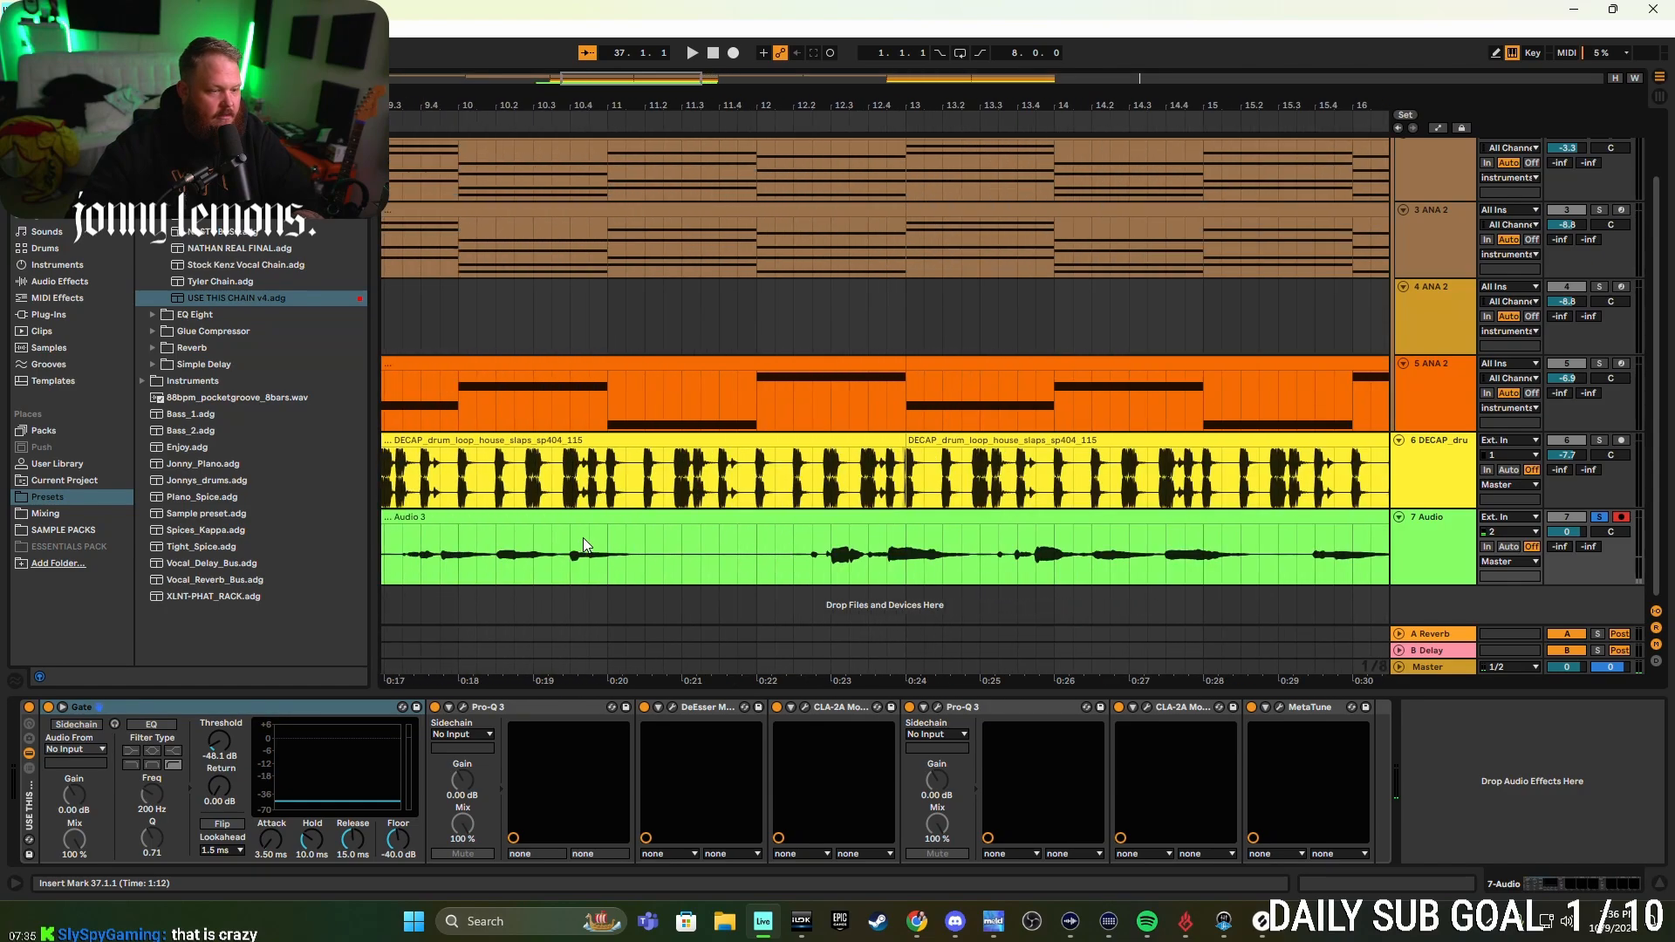
left_click(494, 588)
key("space")
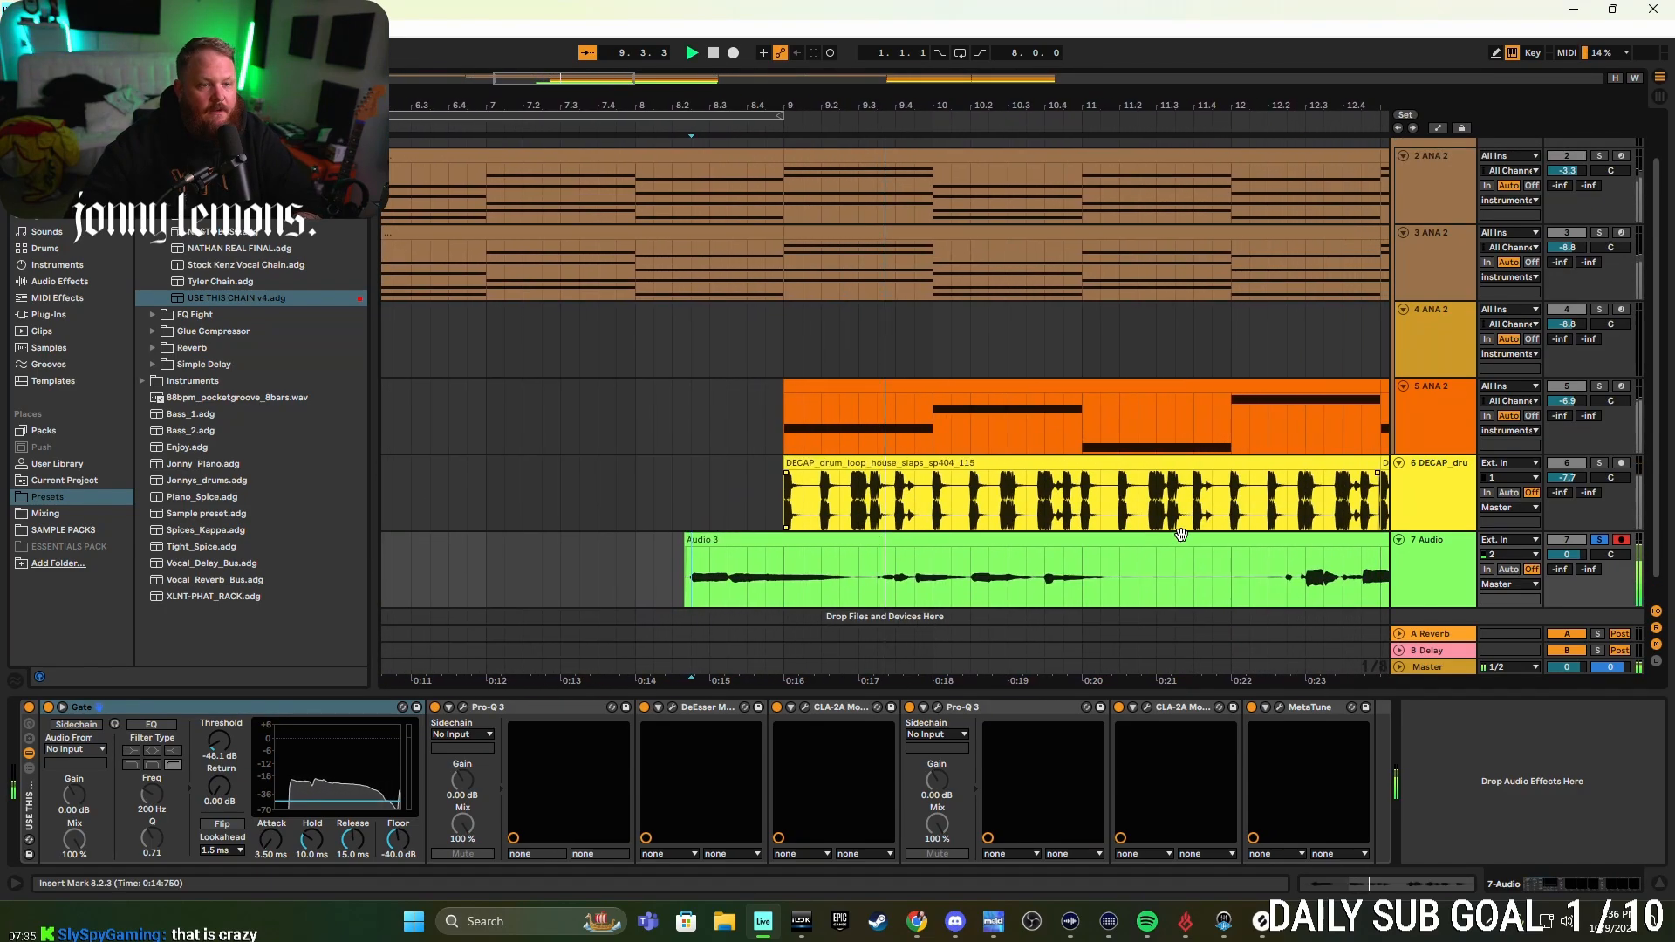
- Delete the quiet gap in the Audio 3 clip from 9.2.4 to 9.3.3
scroll(991, 544, "down", 1)
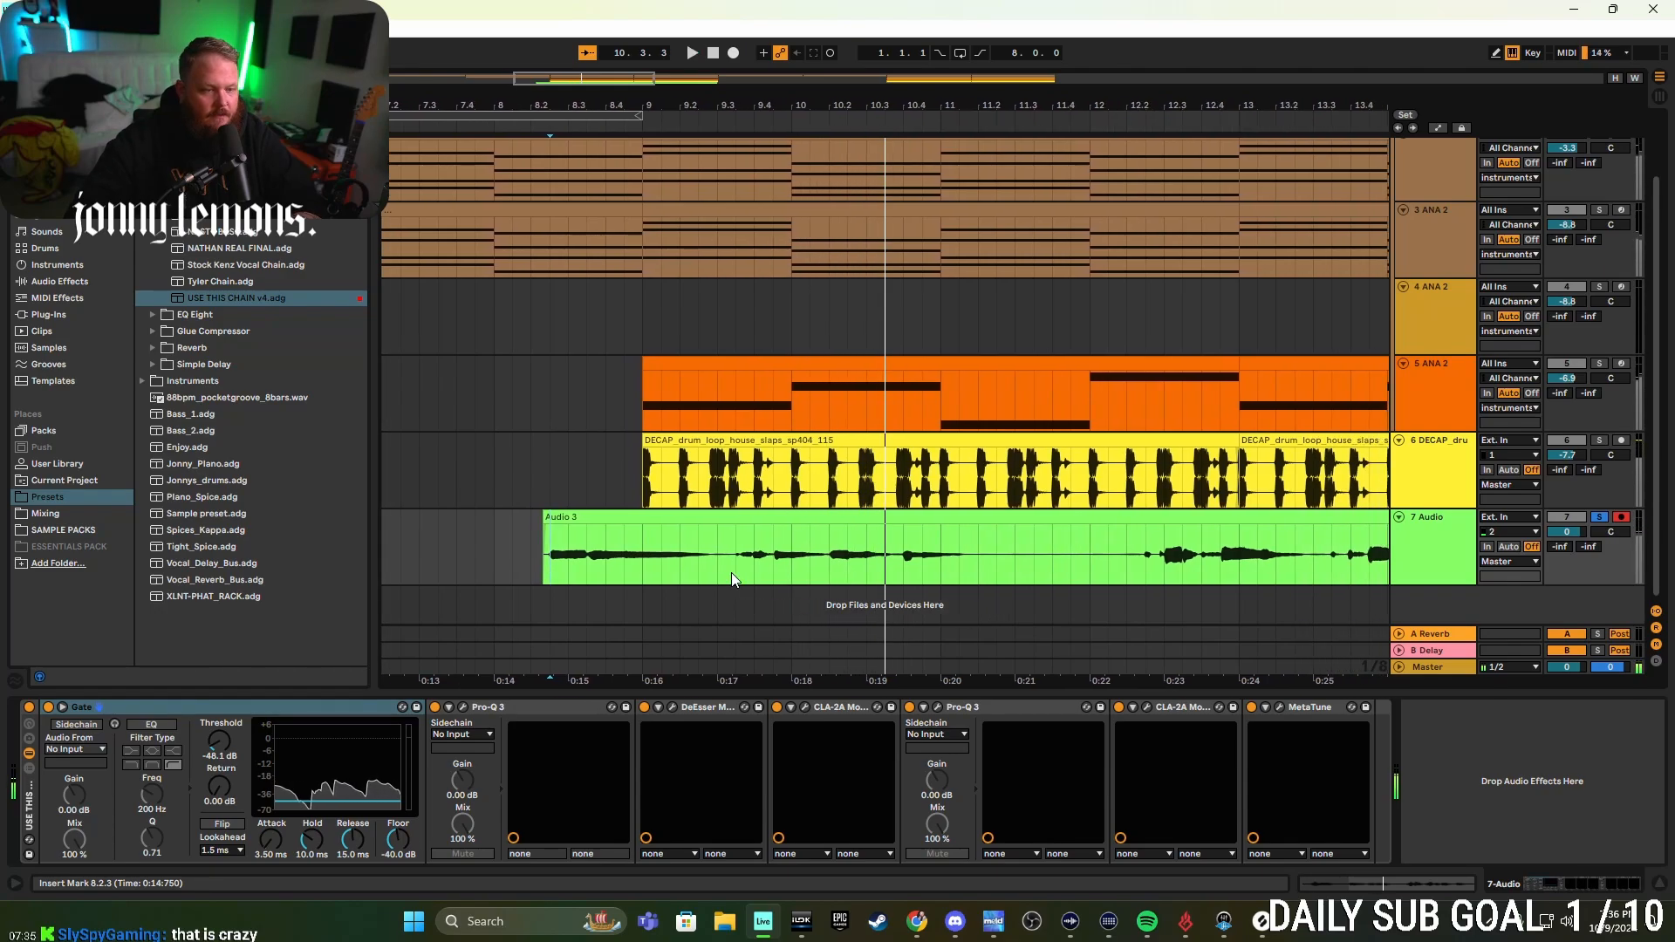
scroll(720, 573, "up", 4)
left_click_drag(703, 567, 762, 564)
key("Delete")
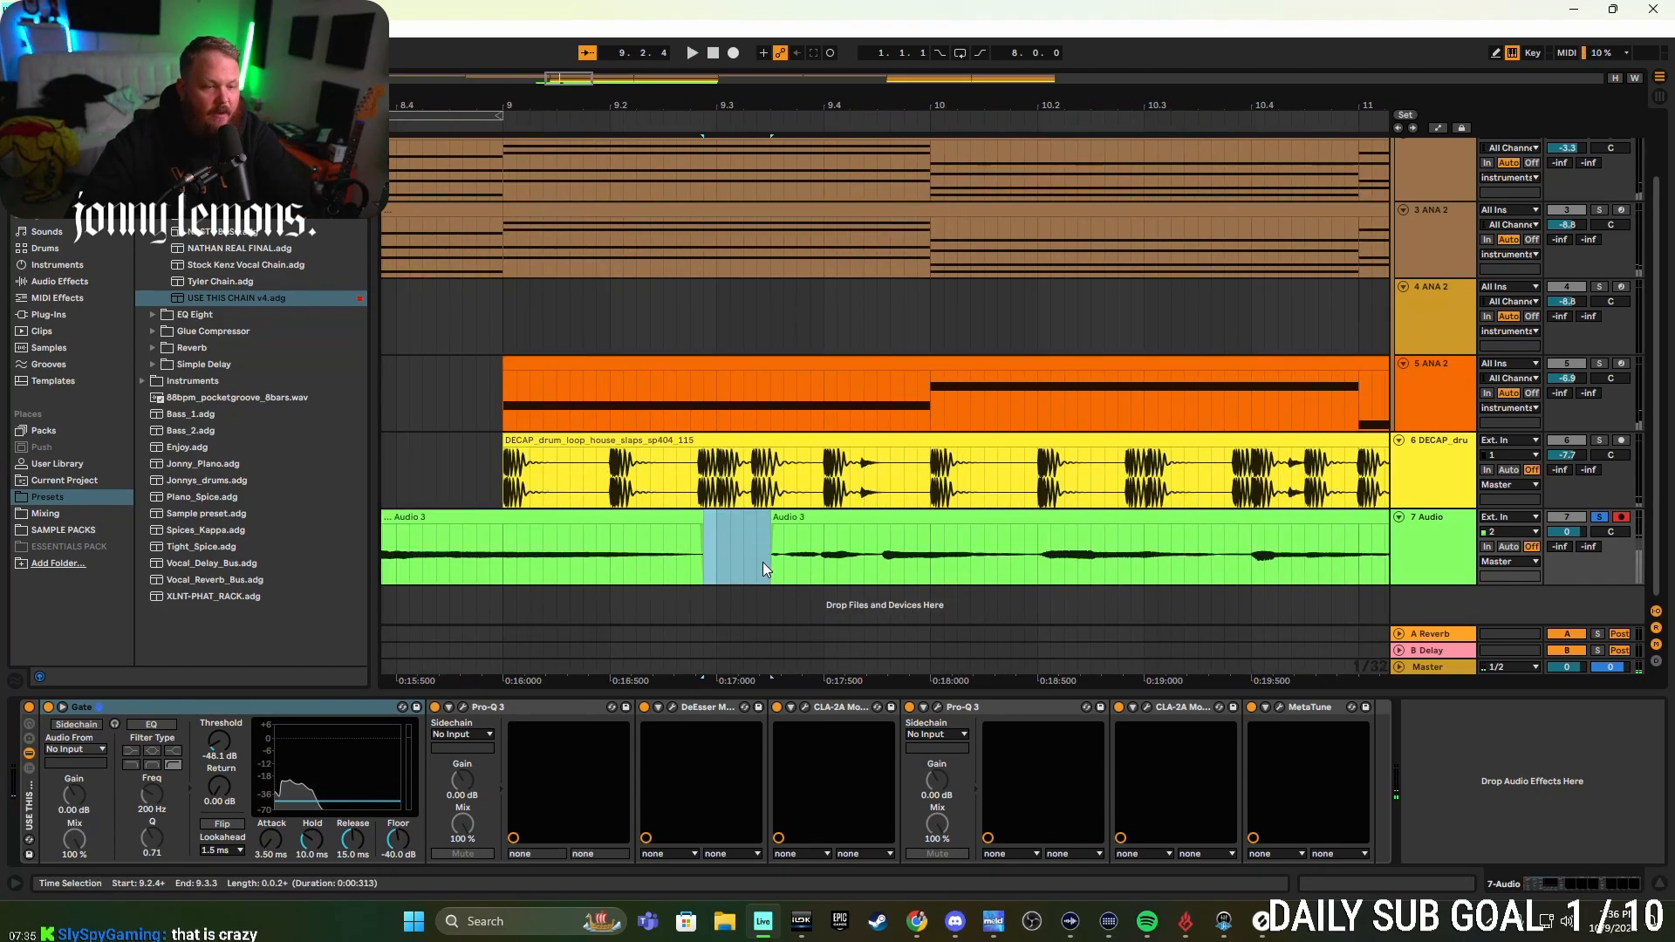
- Delete the silent stretch of the Audio 3 clip from 11.1.4 to 12.2.2
scroll(960, 557, "right", 3)
scroll(967, 551, "right", 4)
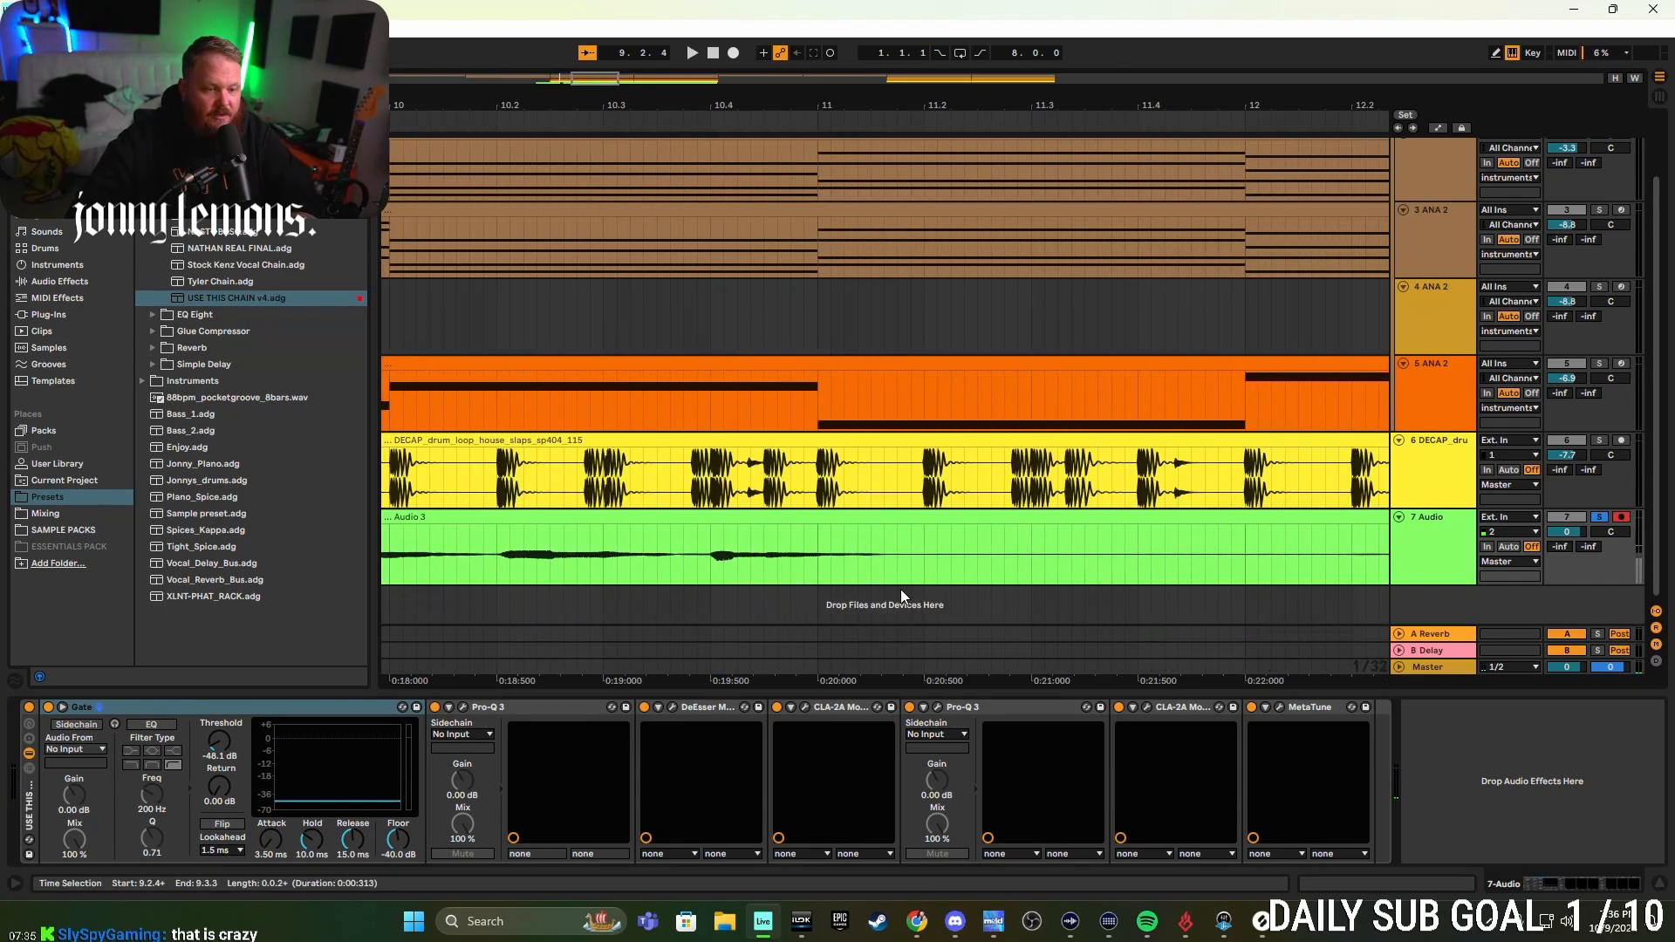
left_click_drag(898, 576, 1304, 581)
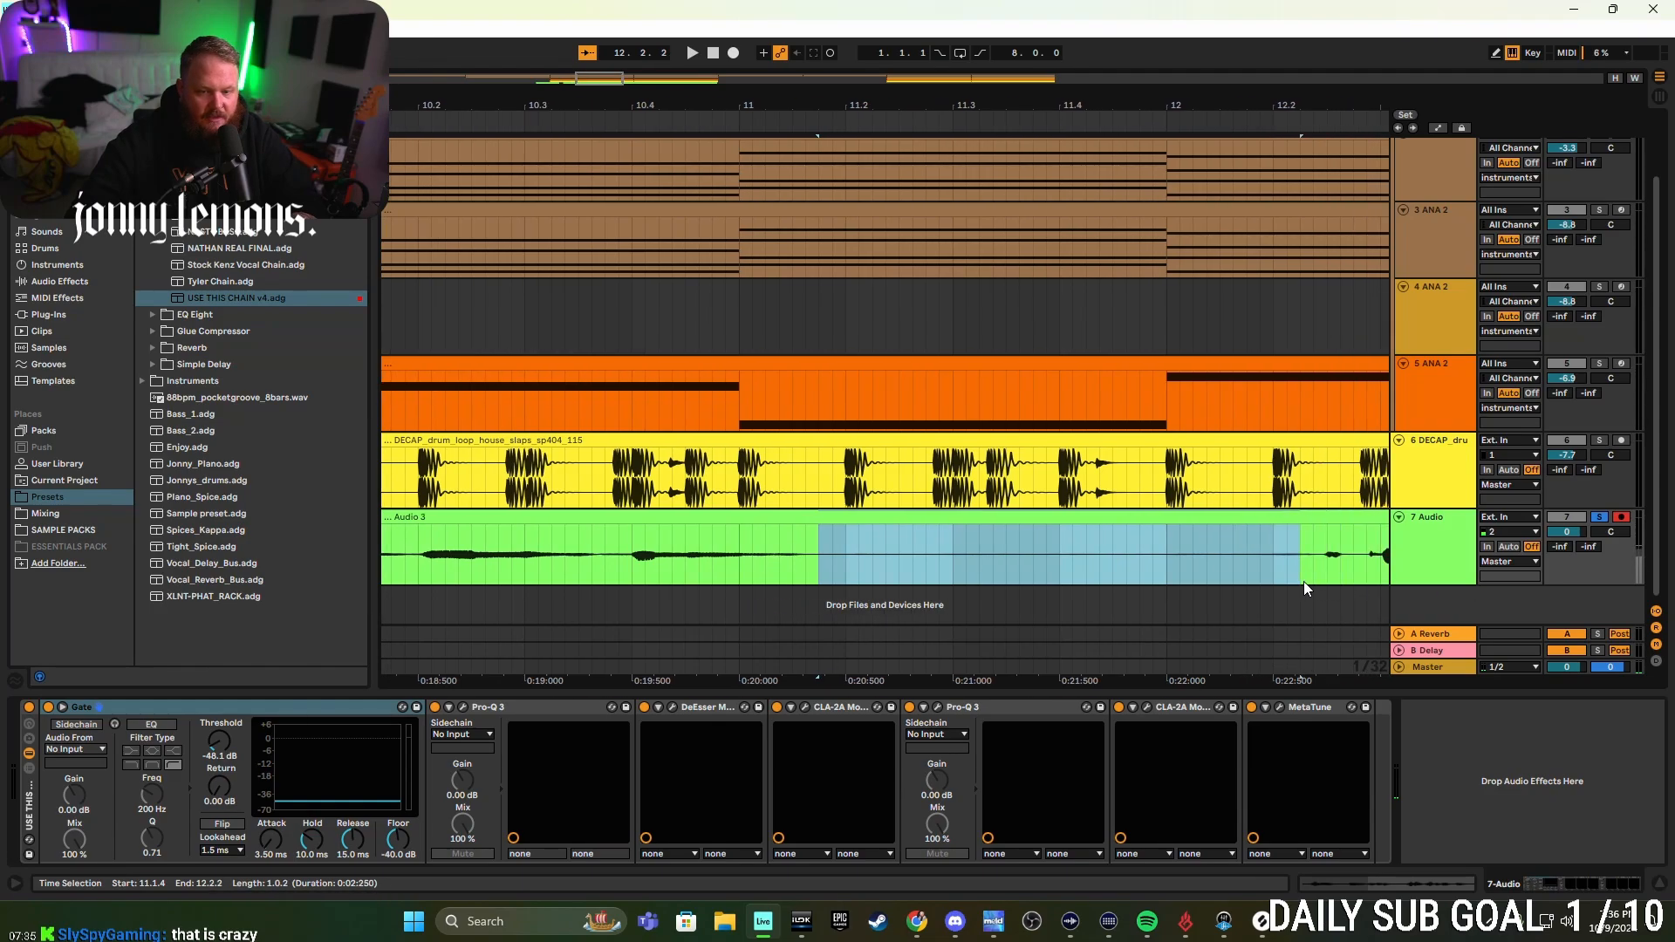
key("Delete")
left_click(1316, 527)
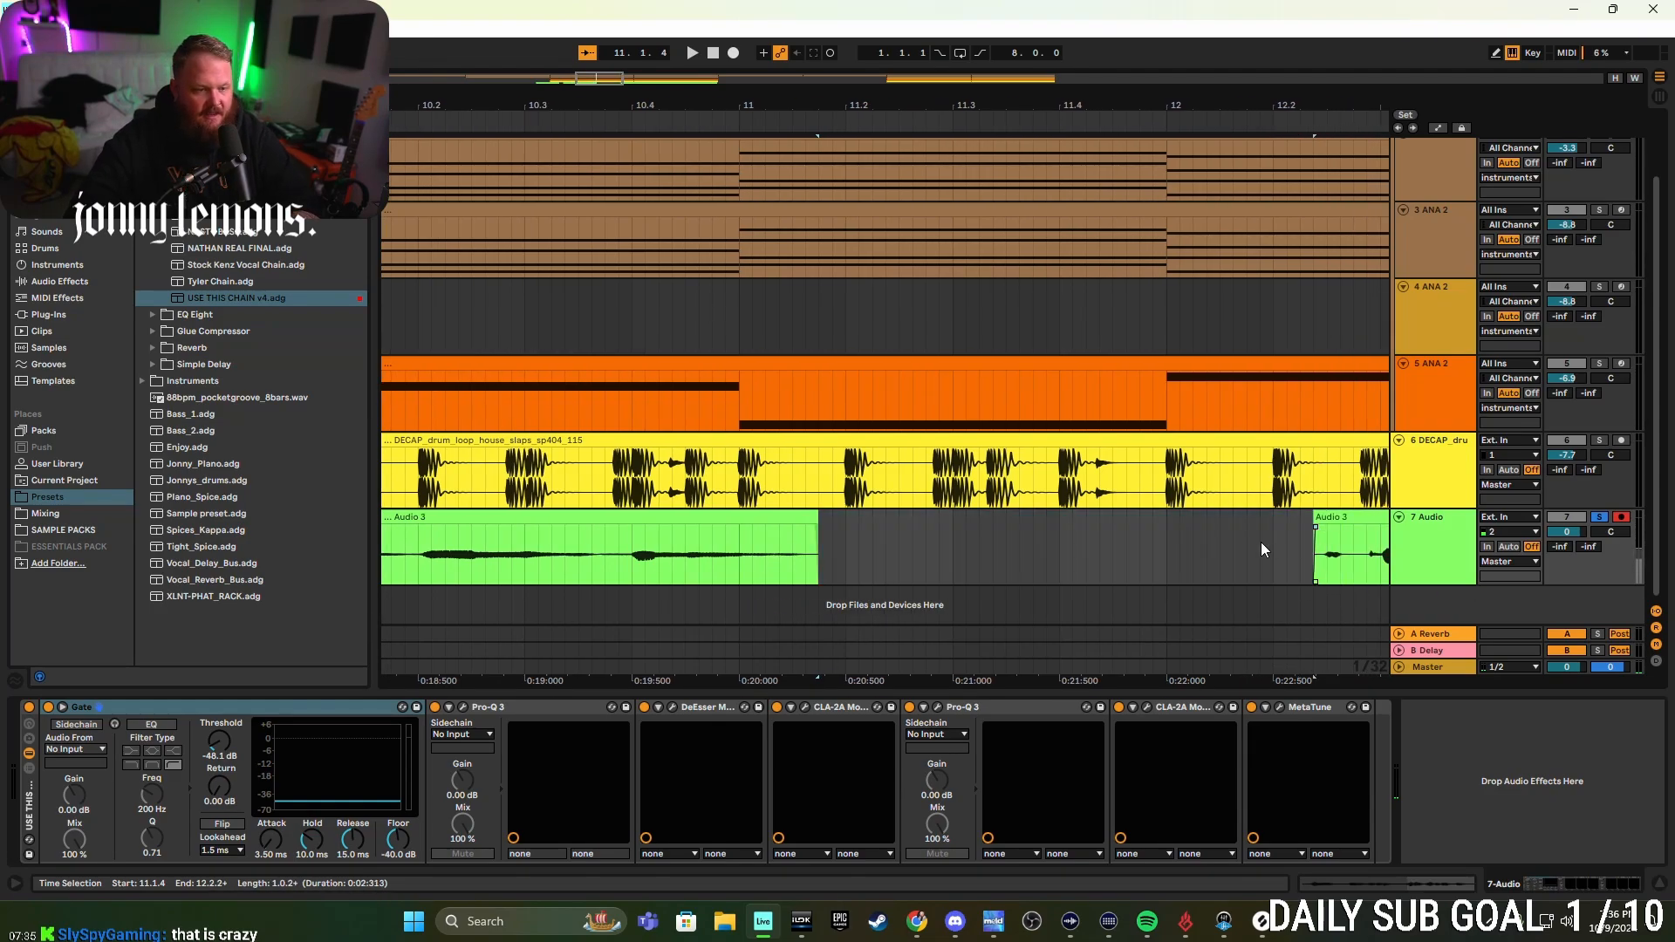
- Delete the quiet gap in the Audio 3 clip from 13.2.4 to 13.3.2
scroll(913, 545, "down", 4)
scroll(946, 555, "up", 2)
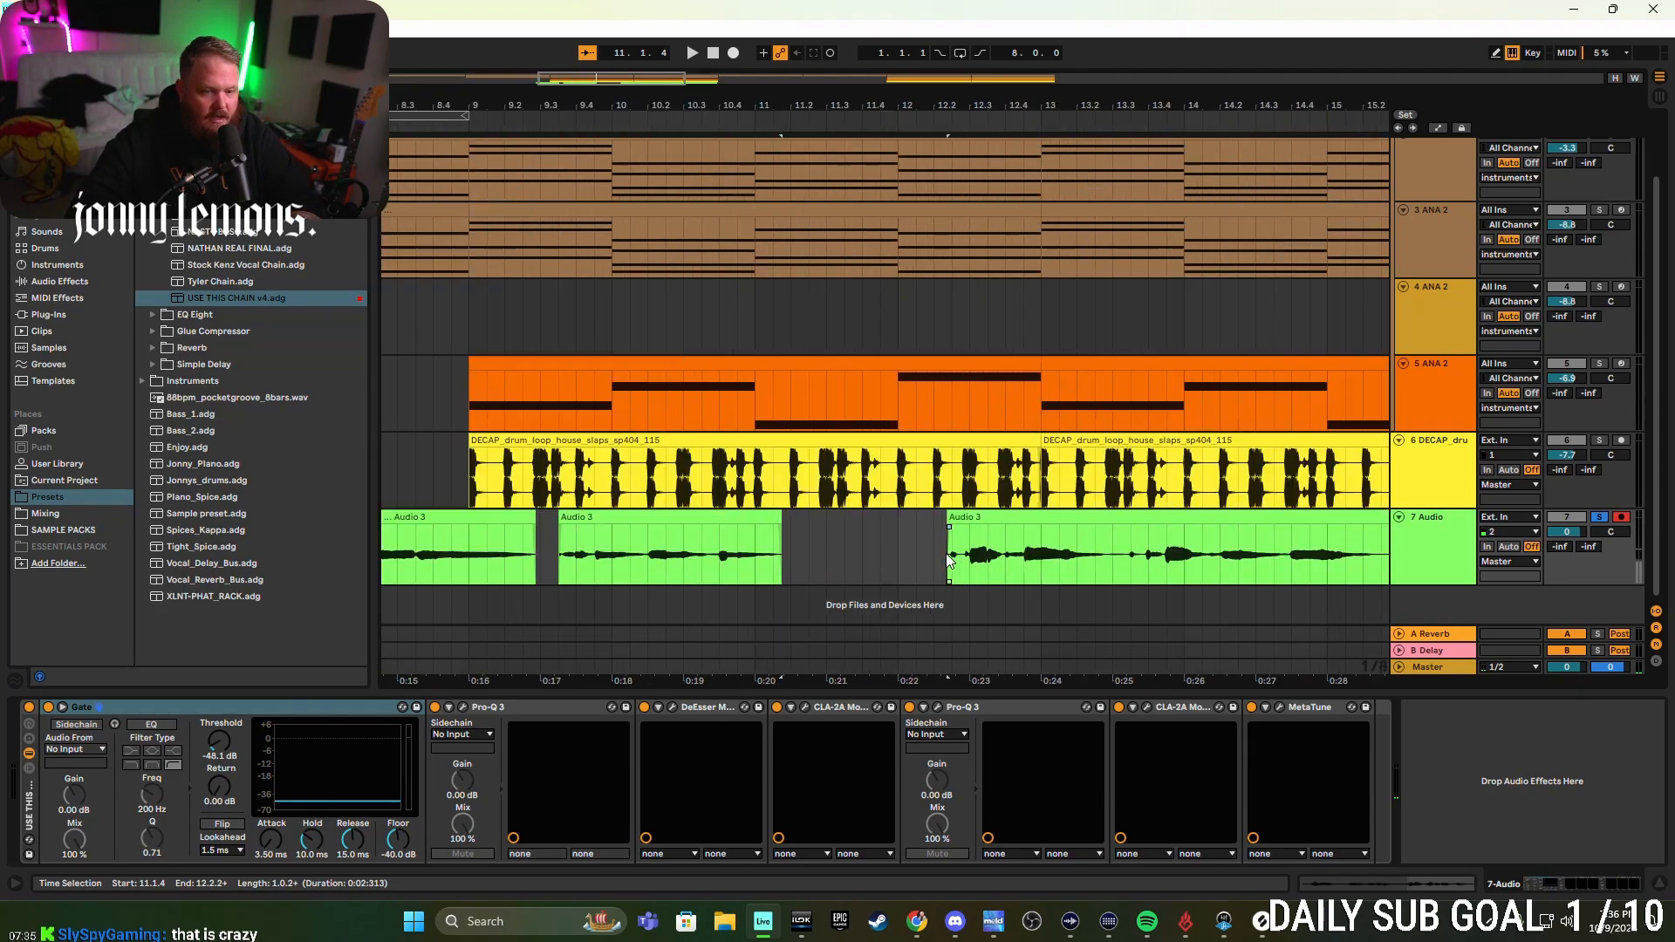
scroll(1001, 563, "right", 1)
scroll(1020, 562, "up", 3)
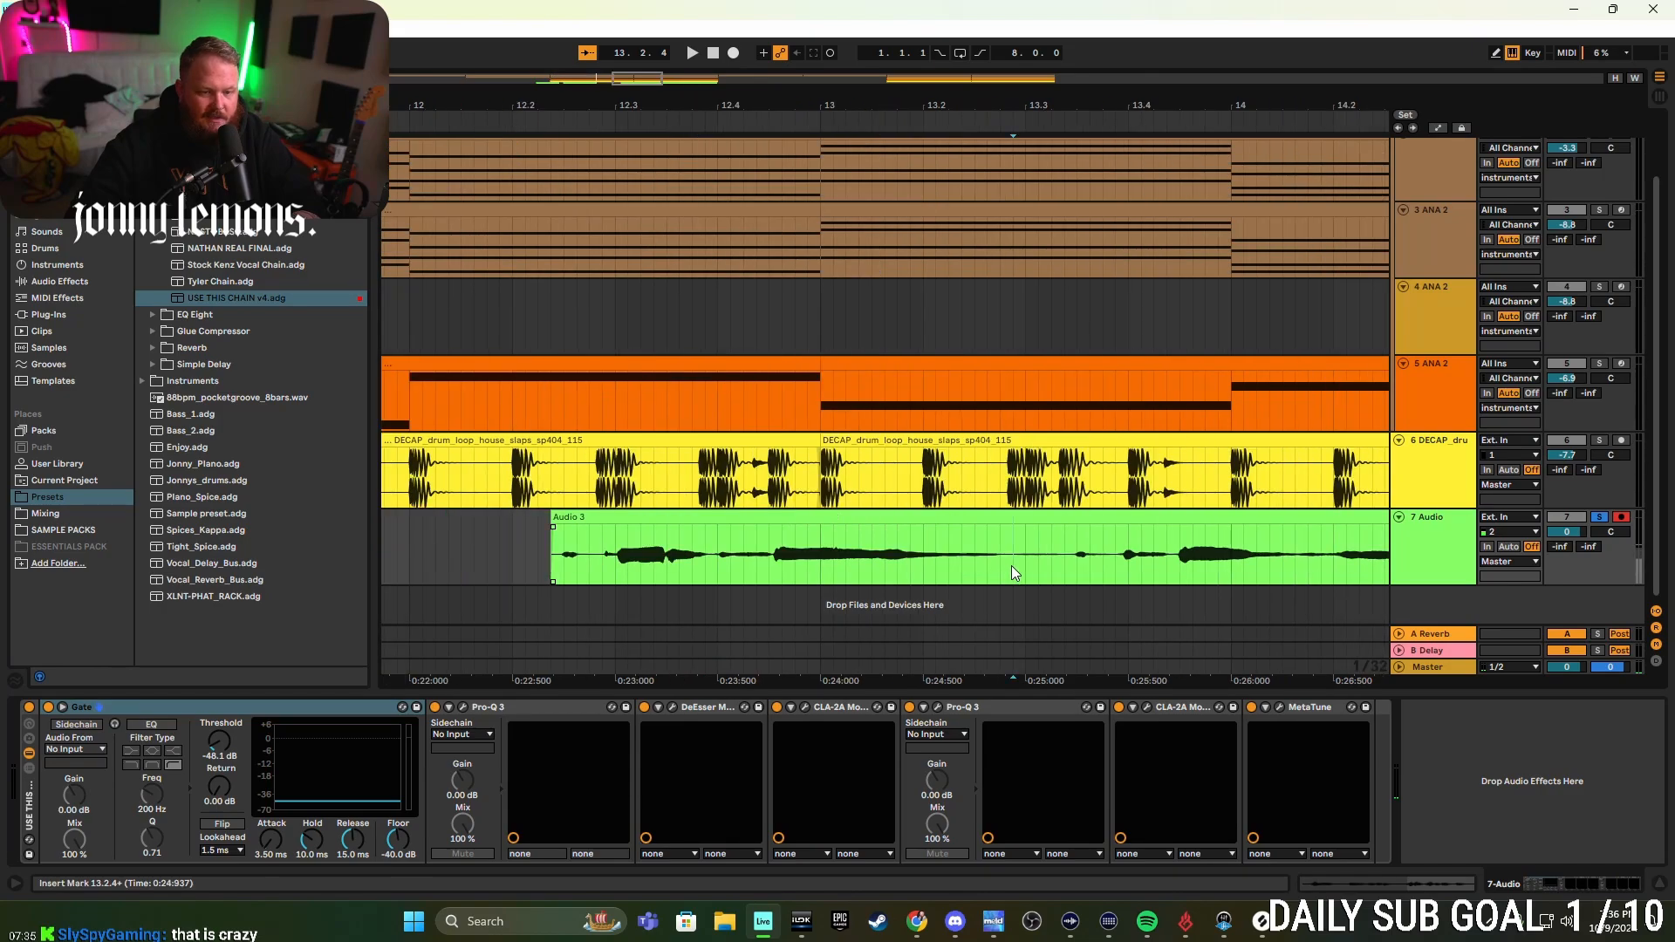
left_click_drag(1012, 565, 1064, 560)
- Play the soloed vocal from 14.3.1 and delete the quiet gap from 15.2.2 to 15.3.4
scroll(1096, 564, "right", 5)
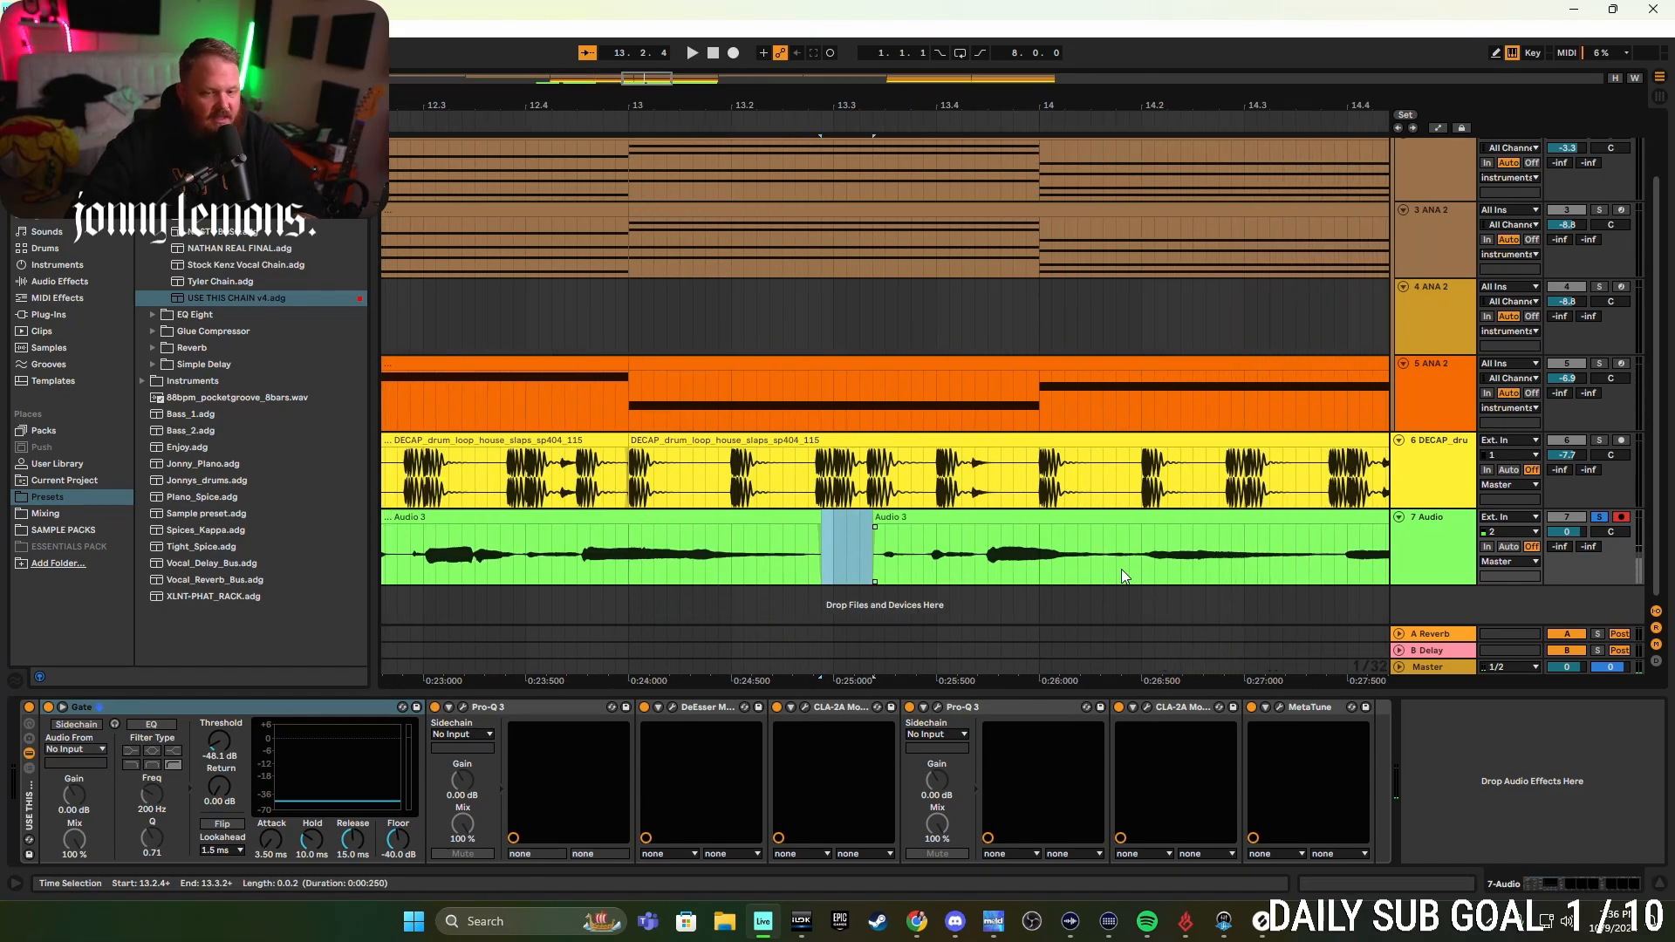
left_click(979, 563)
key("space")
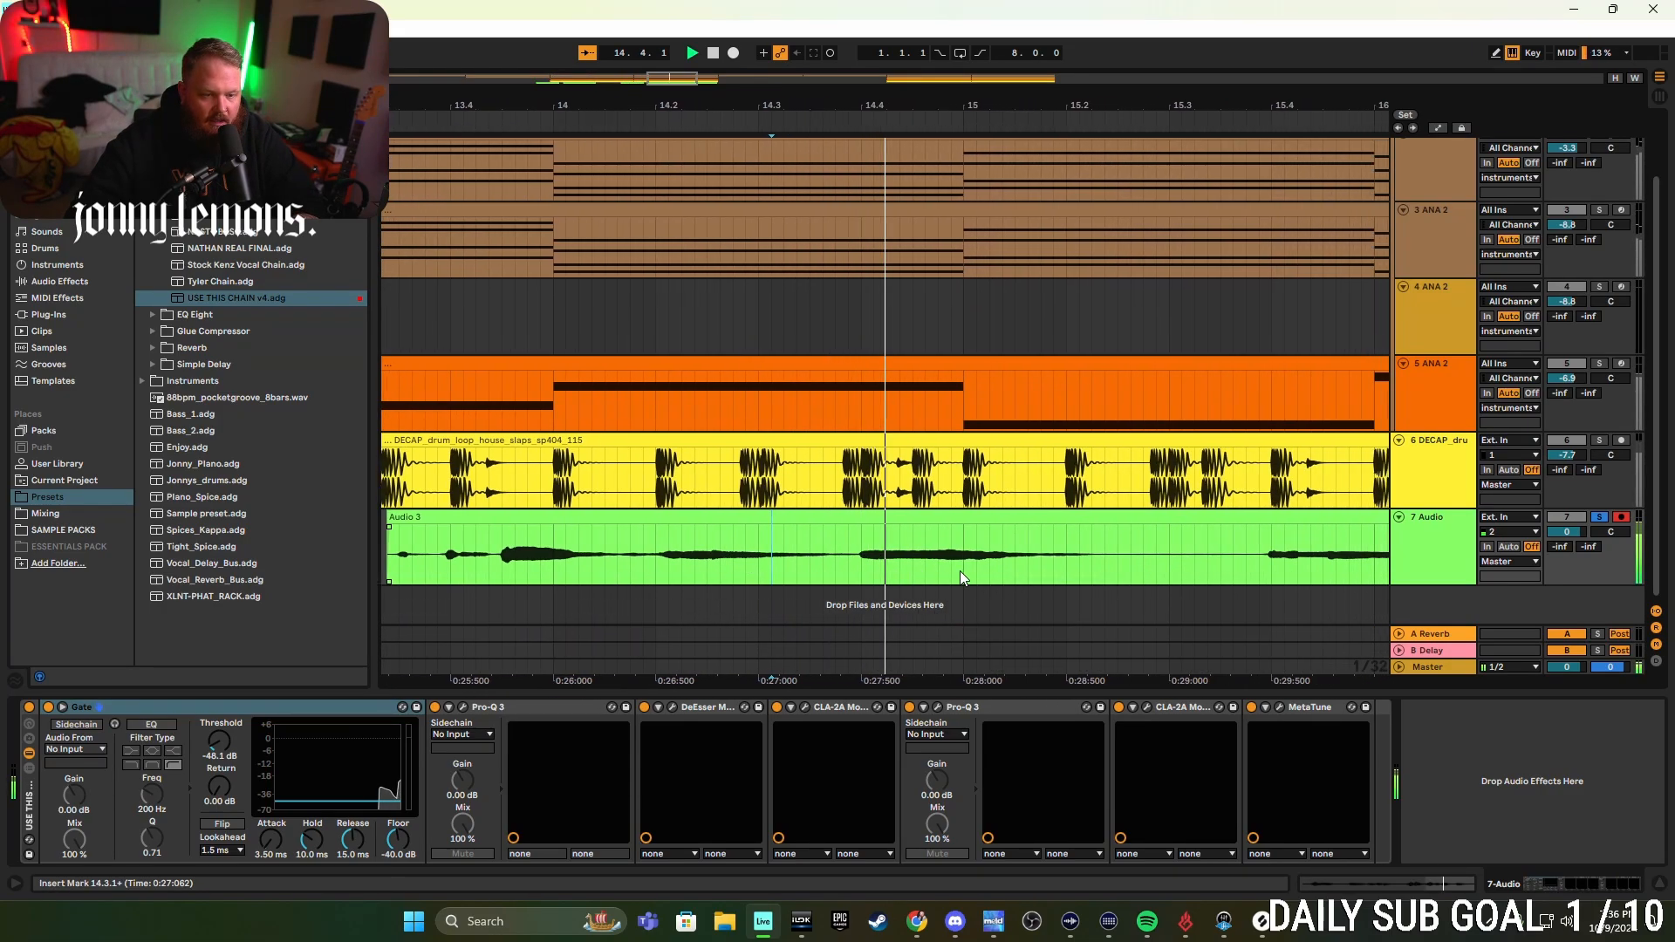
key("space")
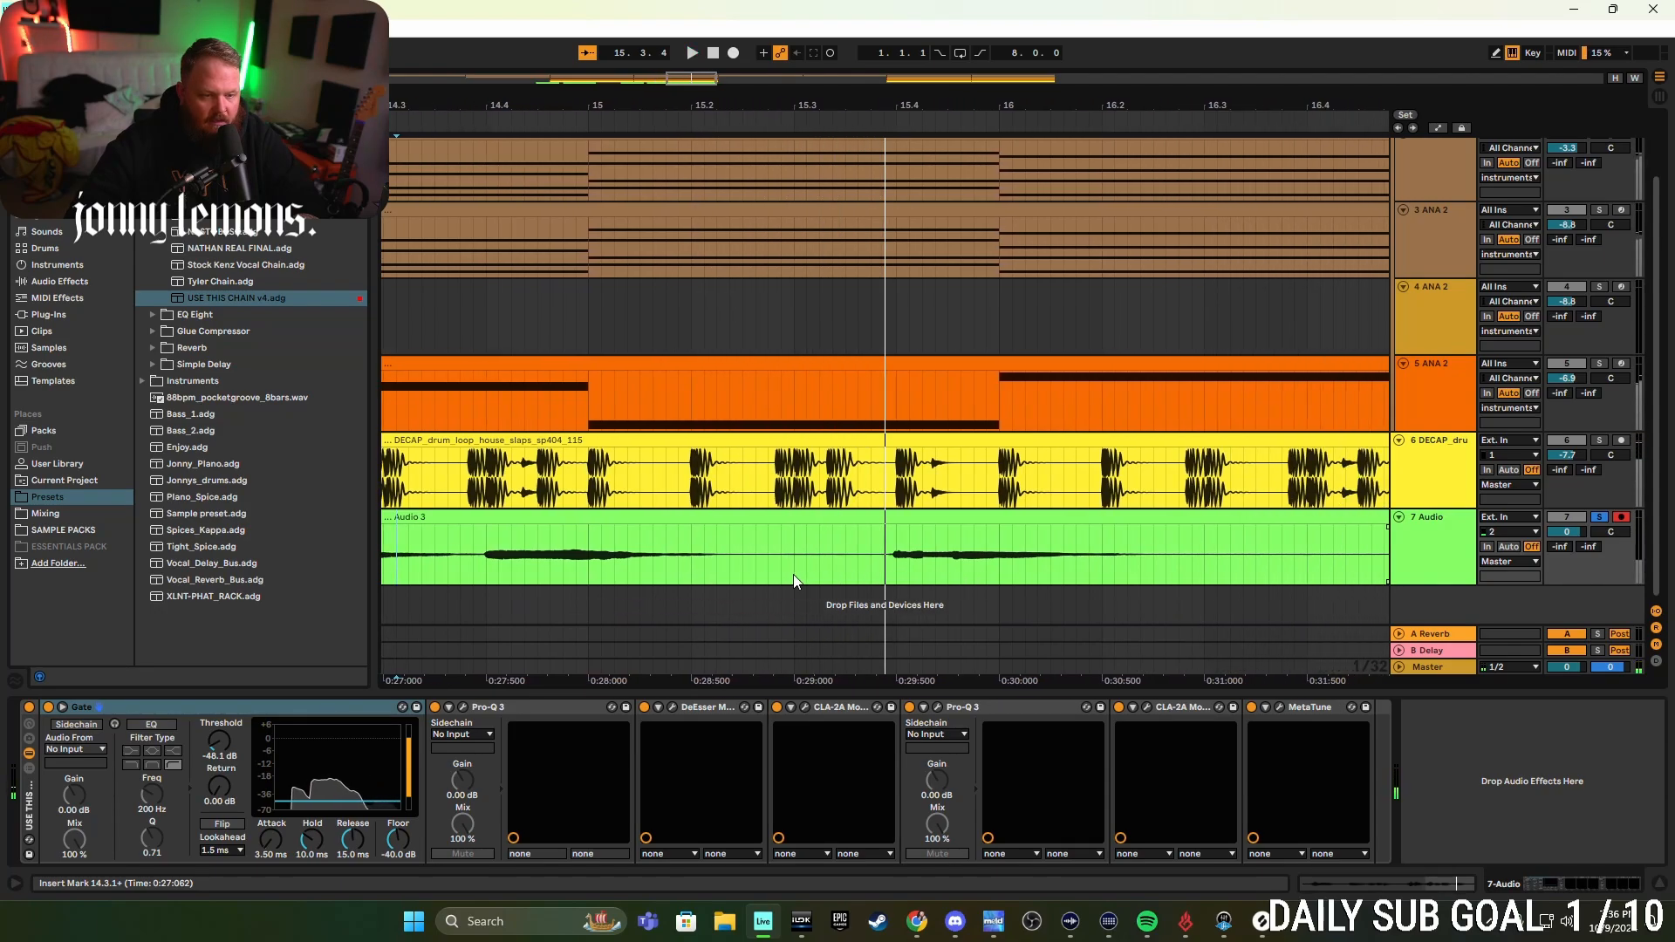
left_click_drag(730, 567, 880, 567)
key("Delete")
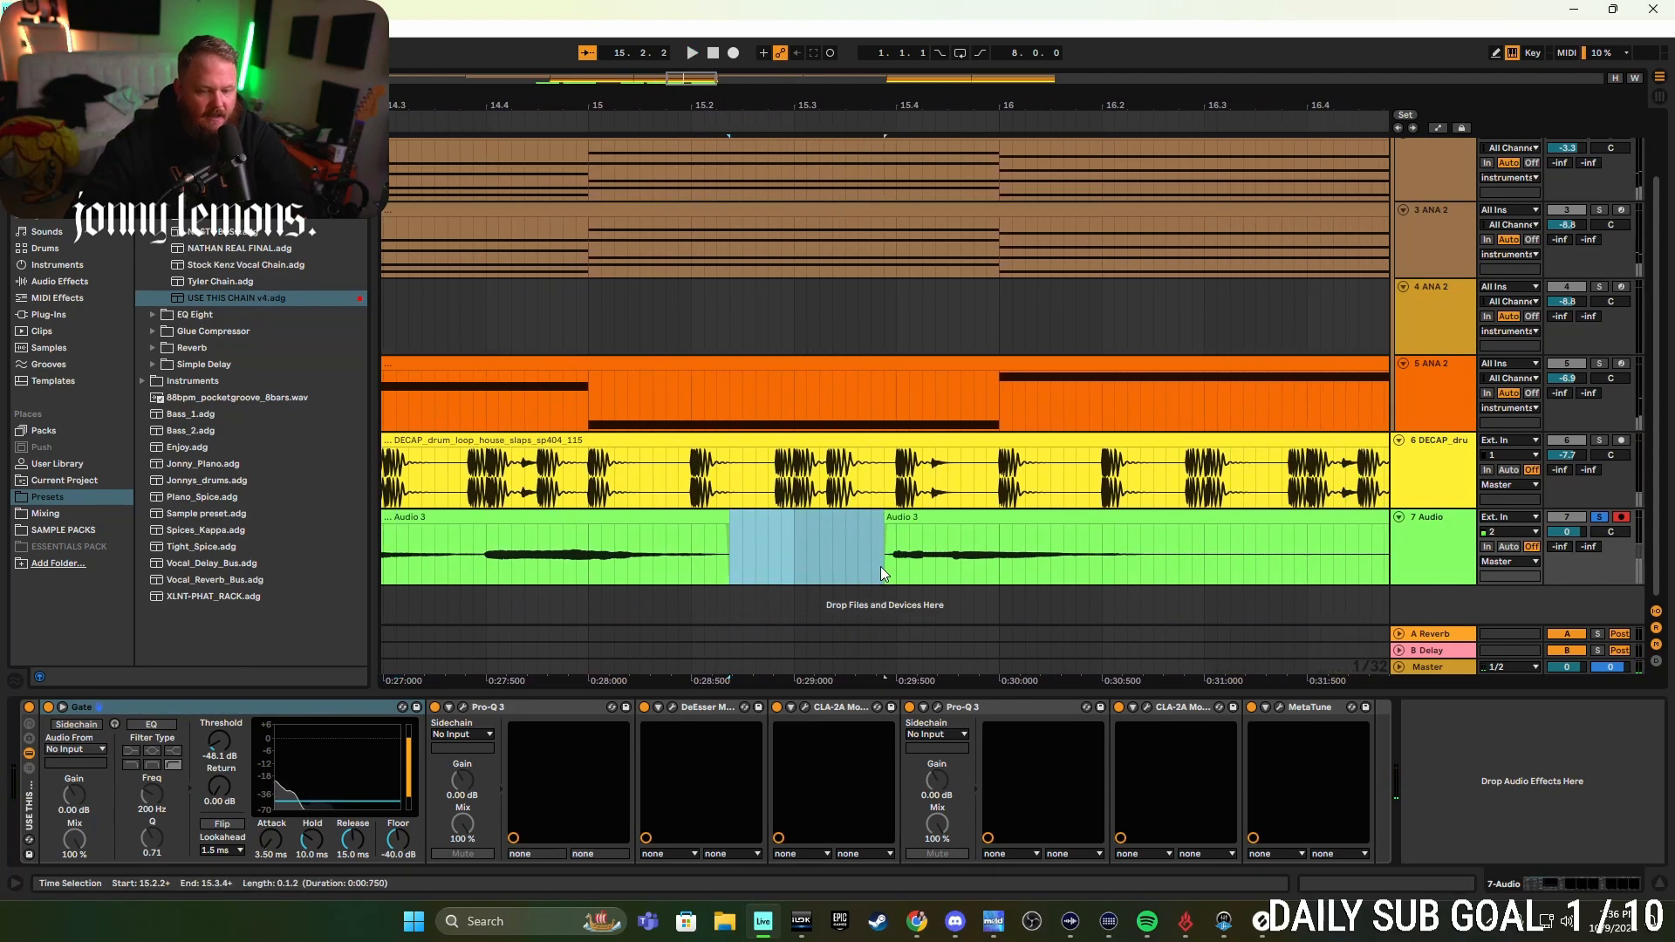
- Play the soloed vocal from 15.1.2 to check the phrase ending before the new cut
left_click(660, 564)
key("space")
left_click(791, 567)
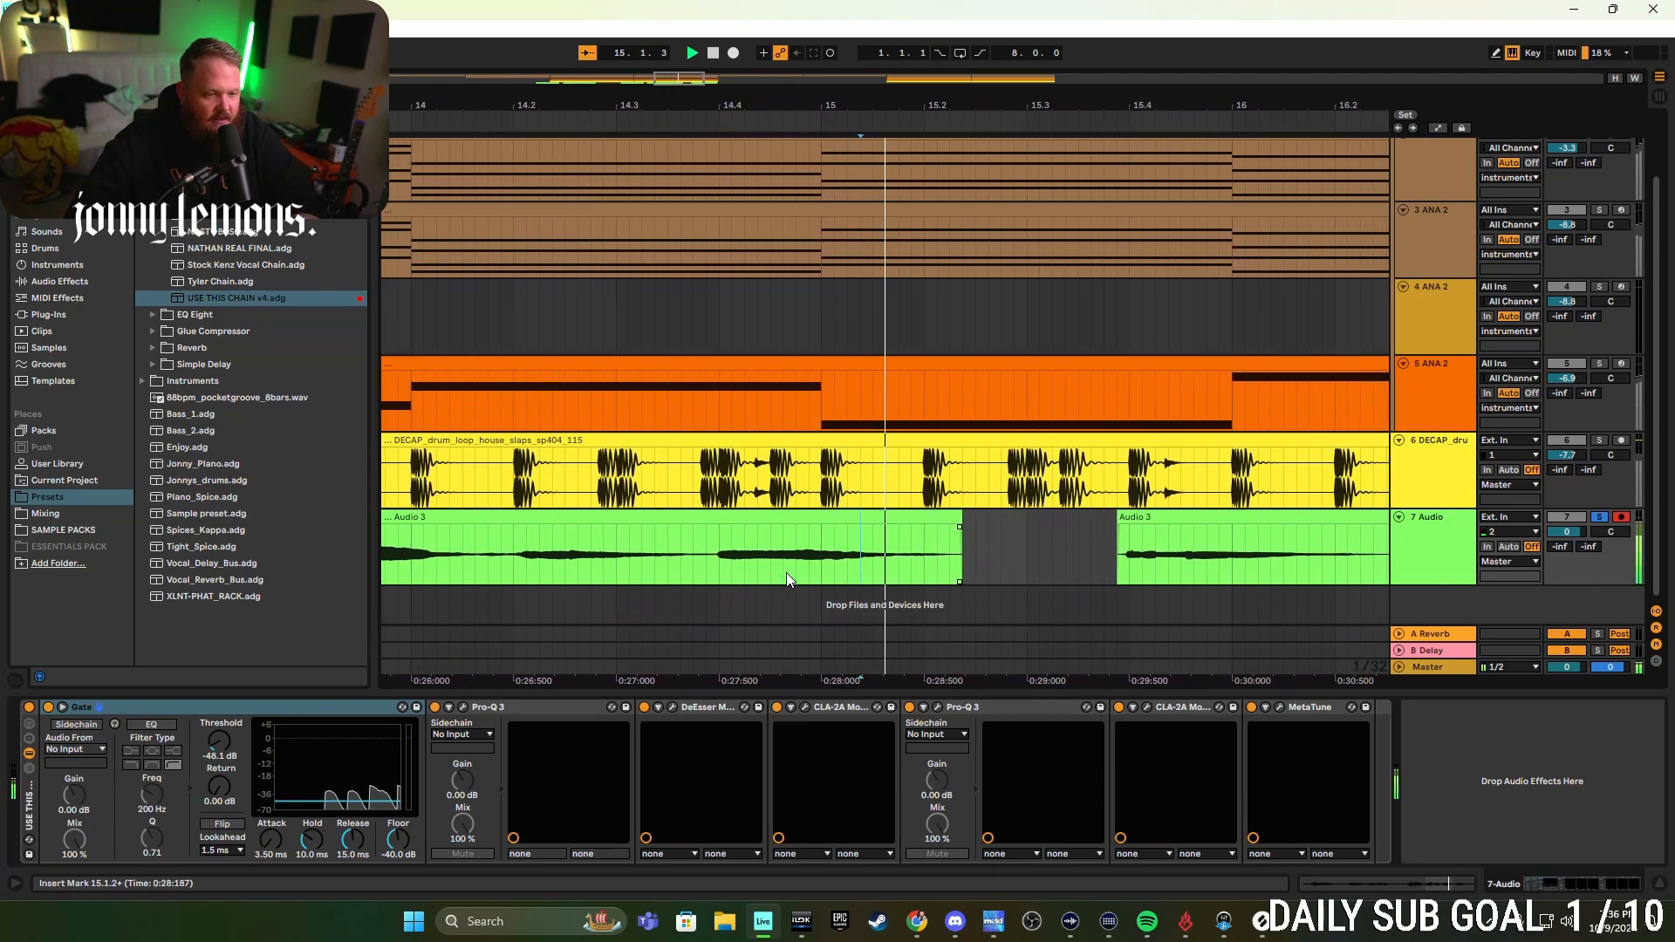
key("space")
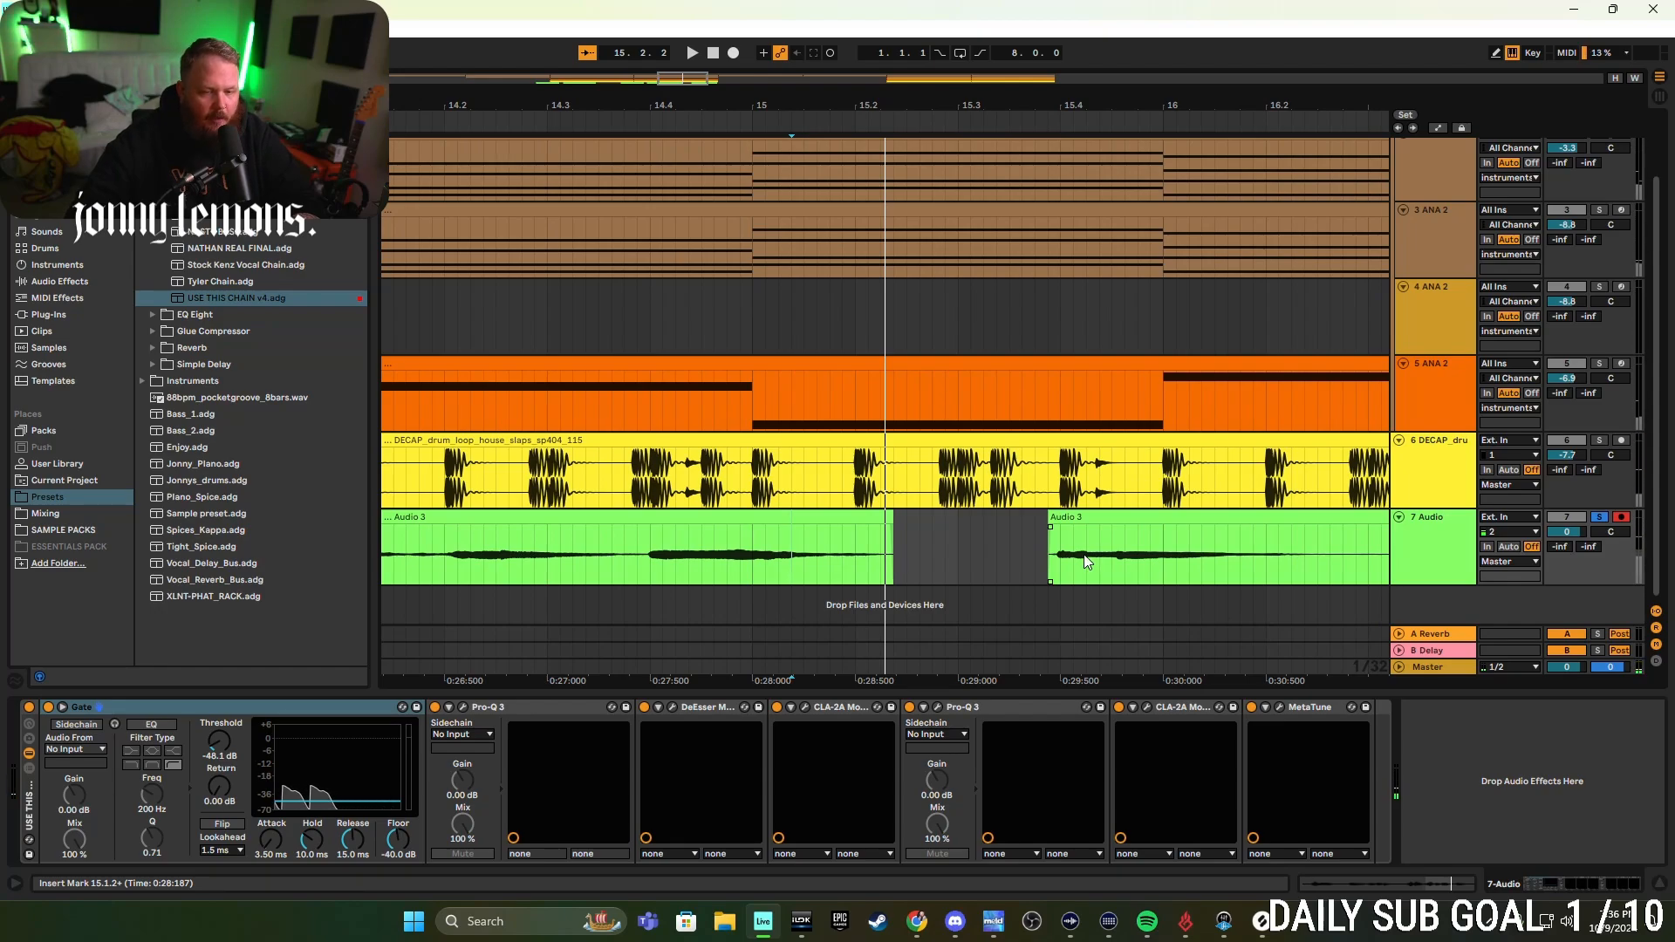
- Play the last vocal phrase from 15.3.4 and delete the silent tail from 16.2.3 to 17.2.3
left_click(1050, 558)
key("space")
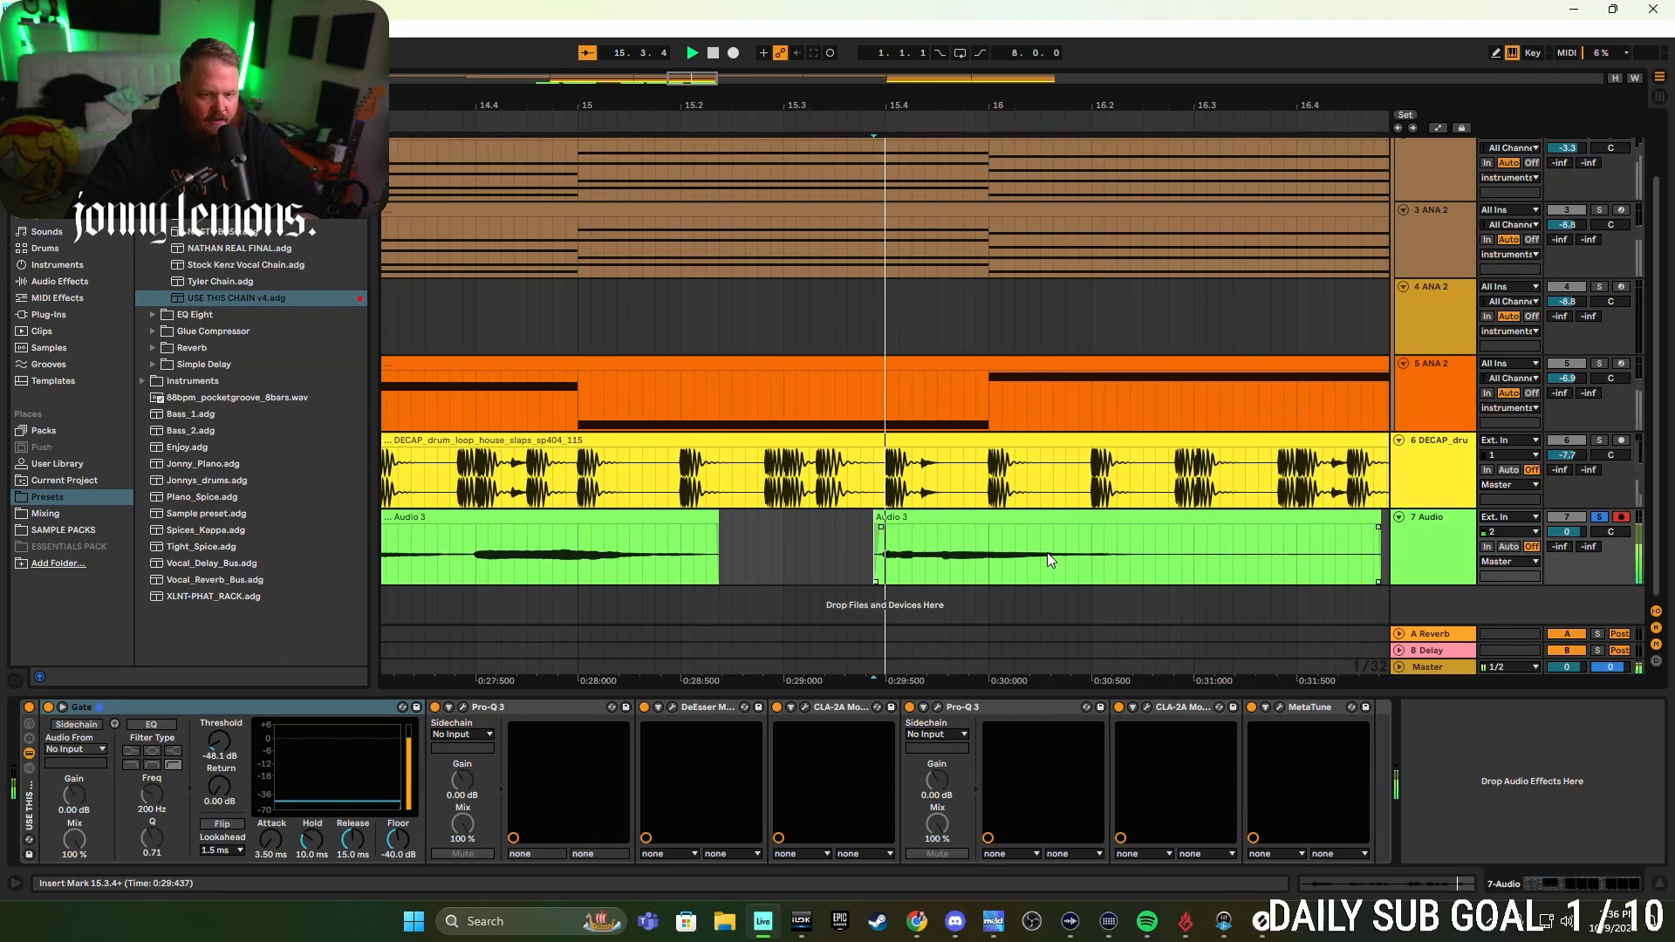
key("space")
left_click_drag(1259, 566, 857, 565)
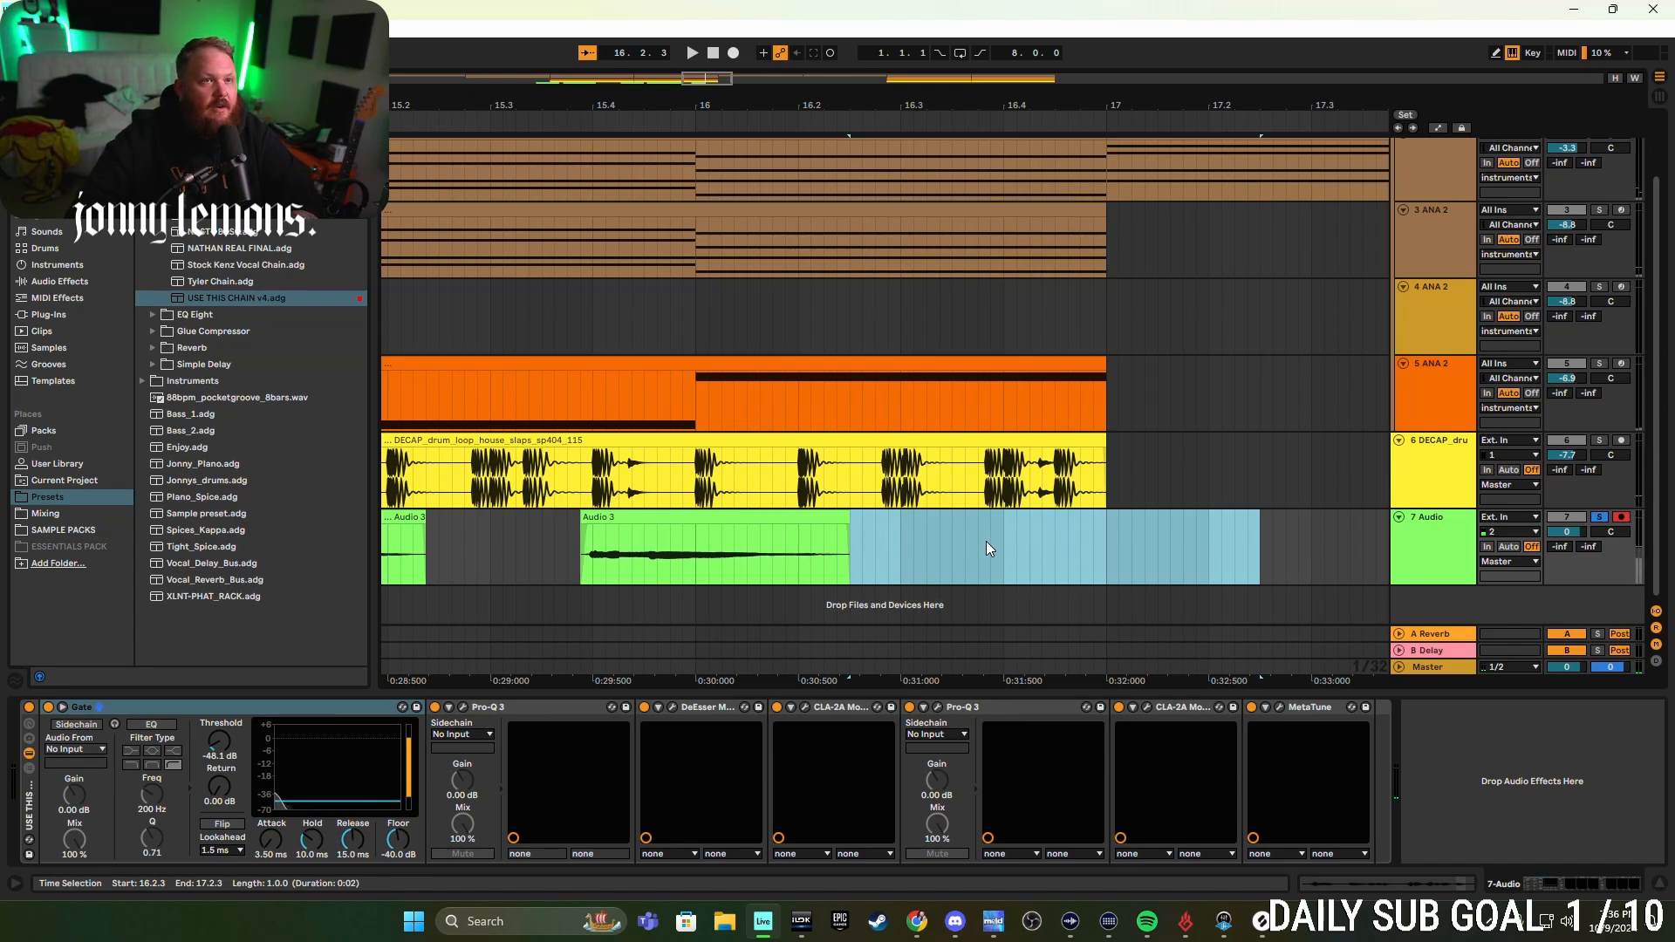
scroll(979, 542, "down", 4)
scroll(782, 565, "left", 3)
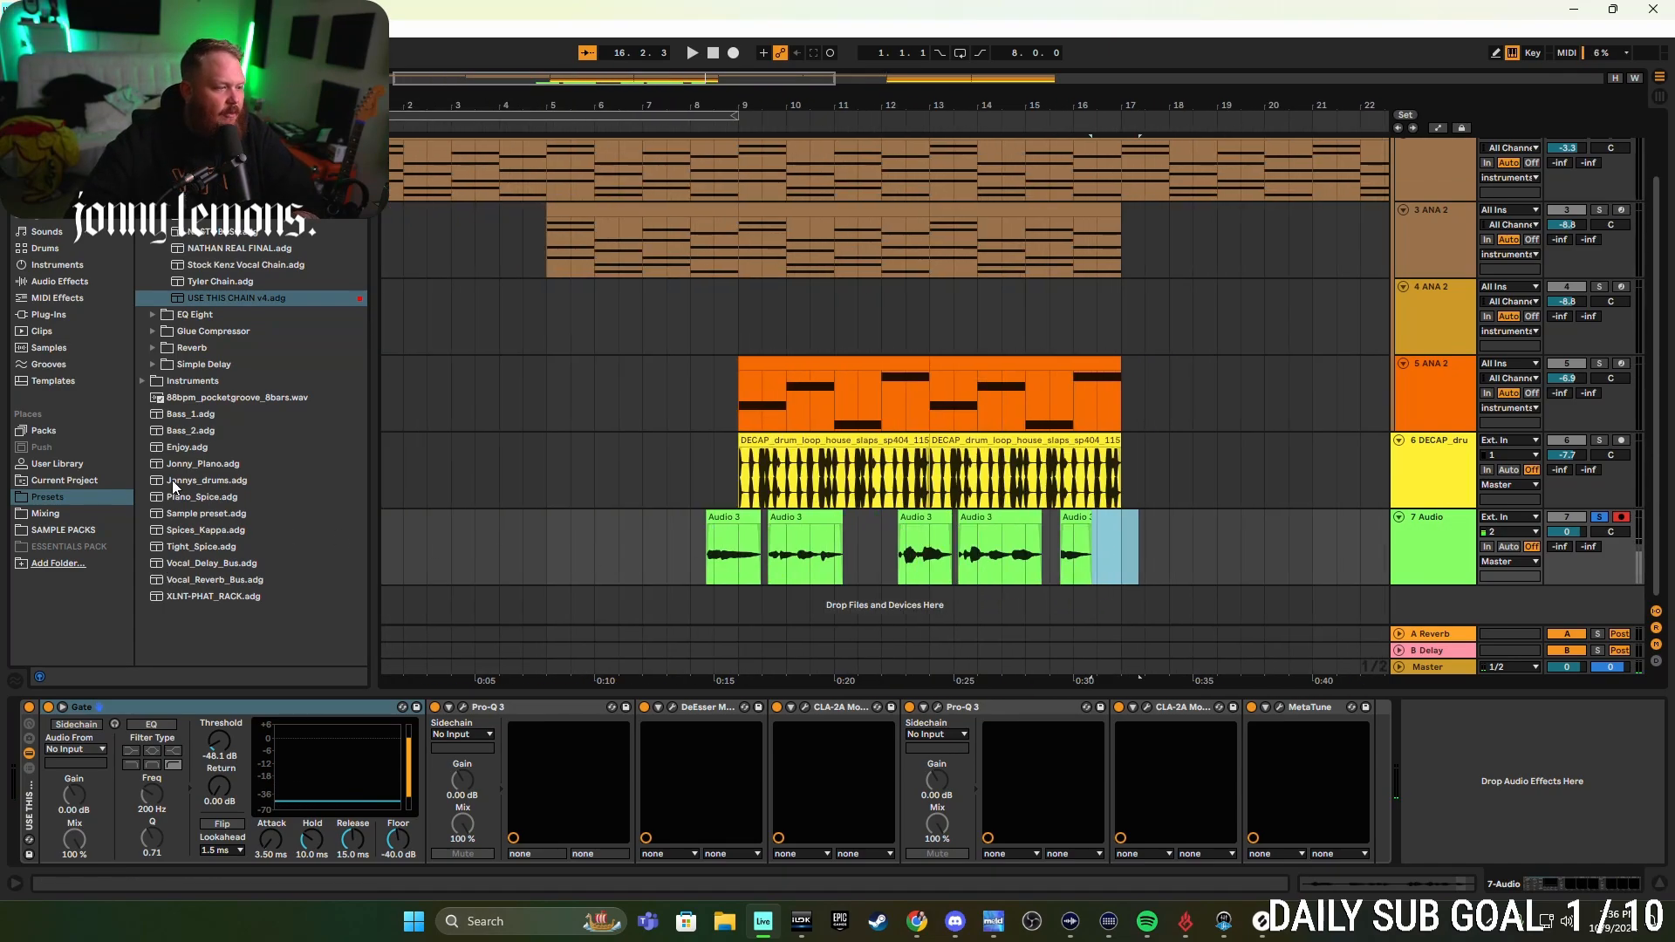
- Look through the Waves plug-ins in the browser for a vocal tuning plug-in
left_click(58, 316)
left_click(157, 379)
left_click(154, 562)
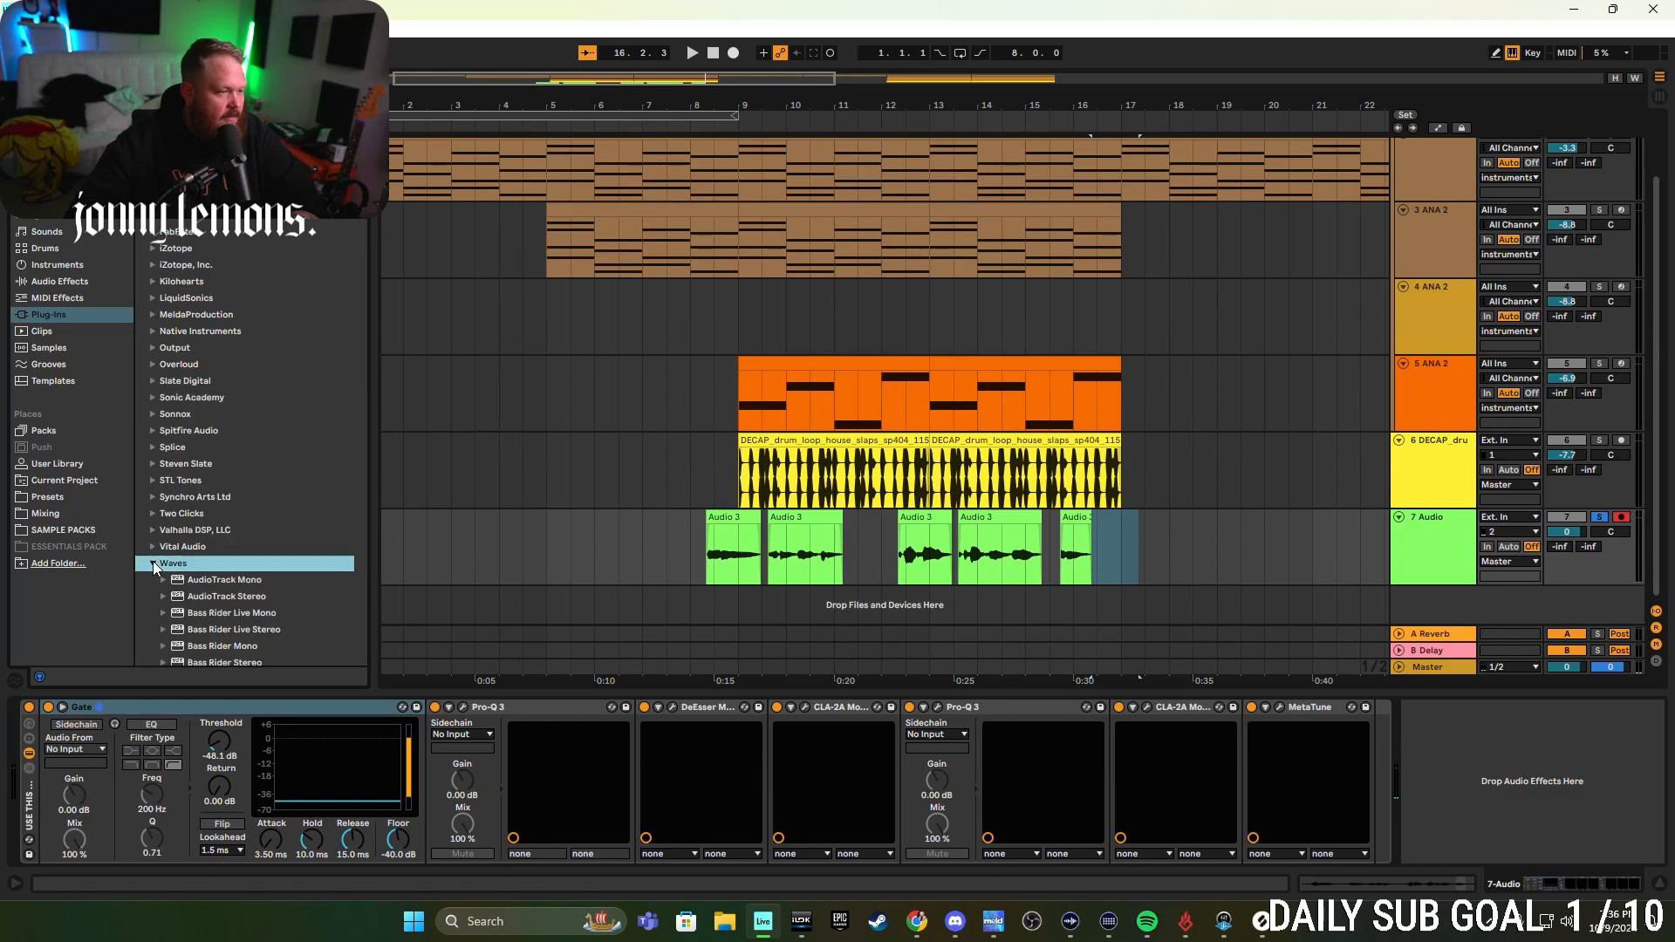
scroll(255, 479, "down", 5)
scroll(254, 468, "down", 15)
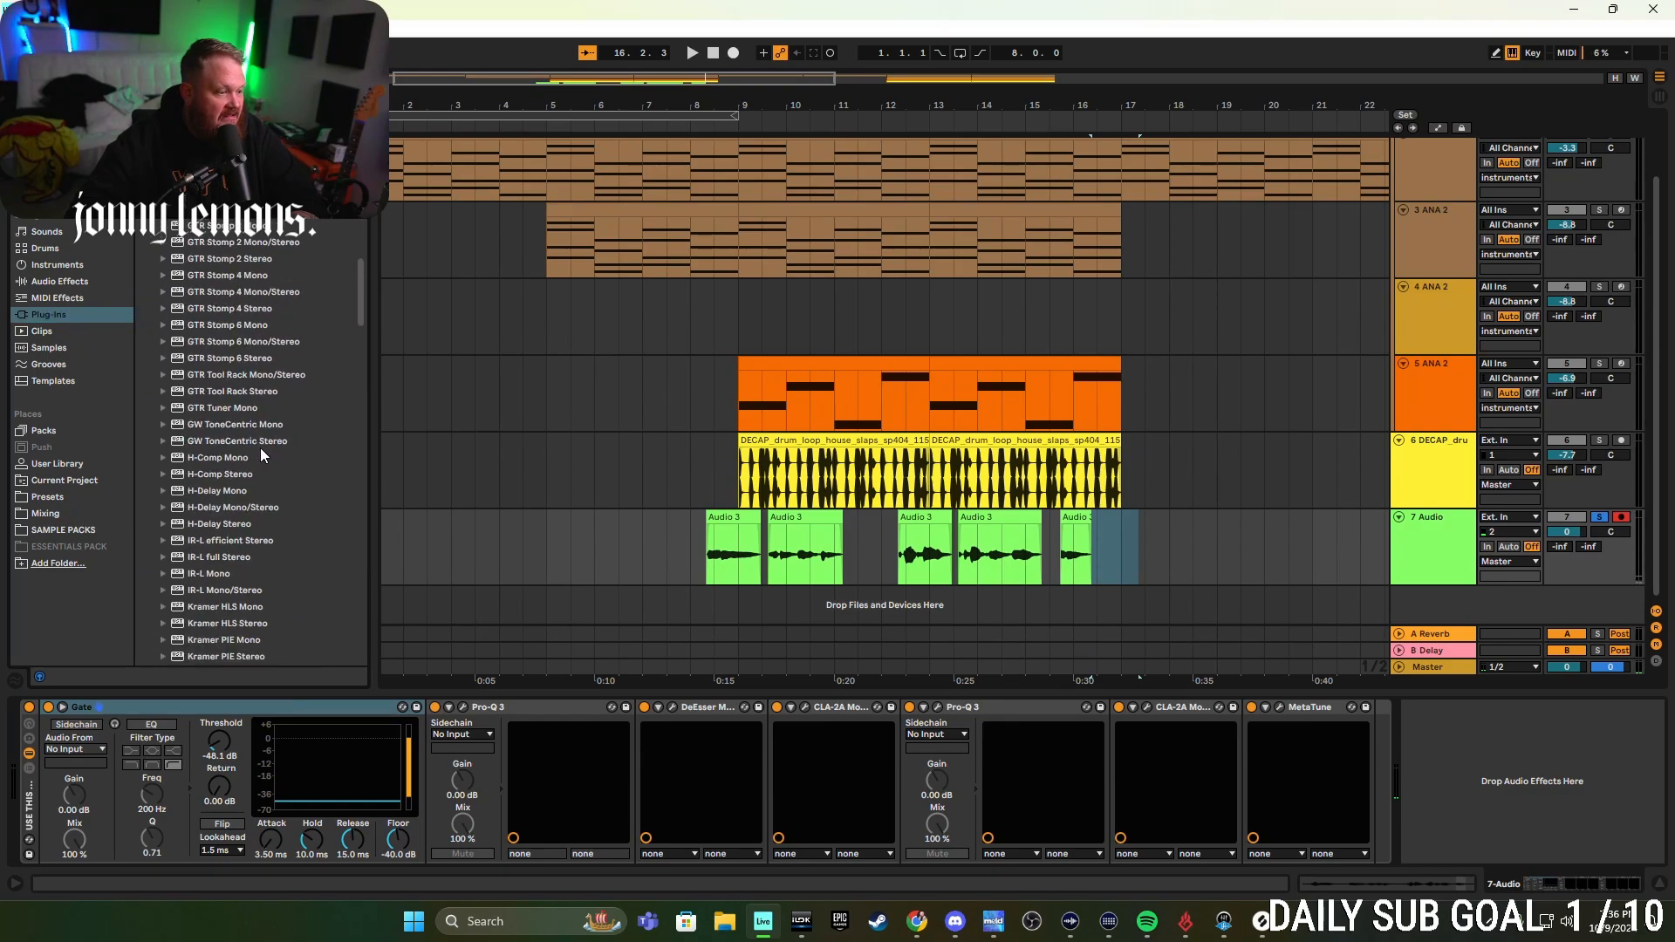
scroll(261, 452, "down", 5)
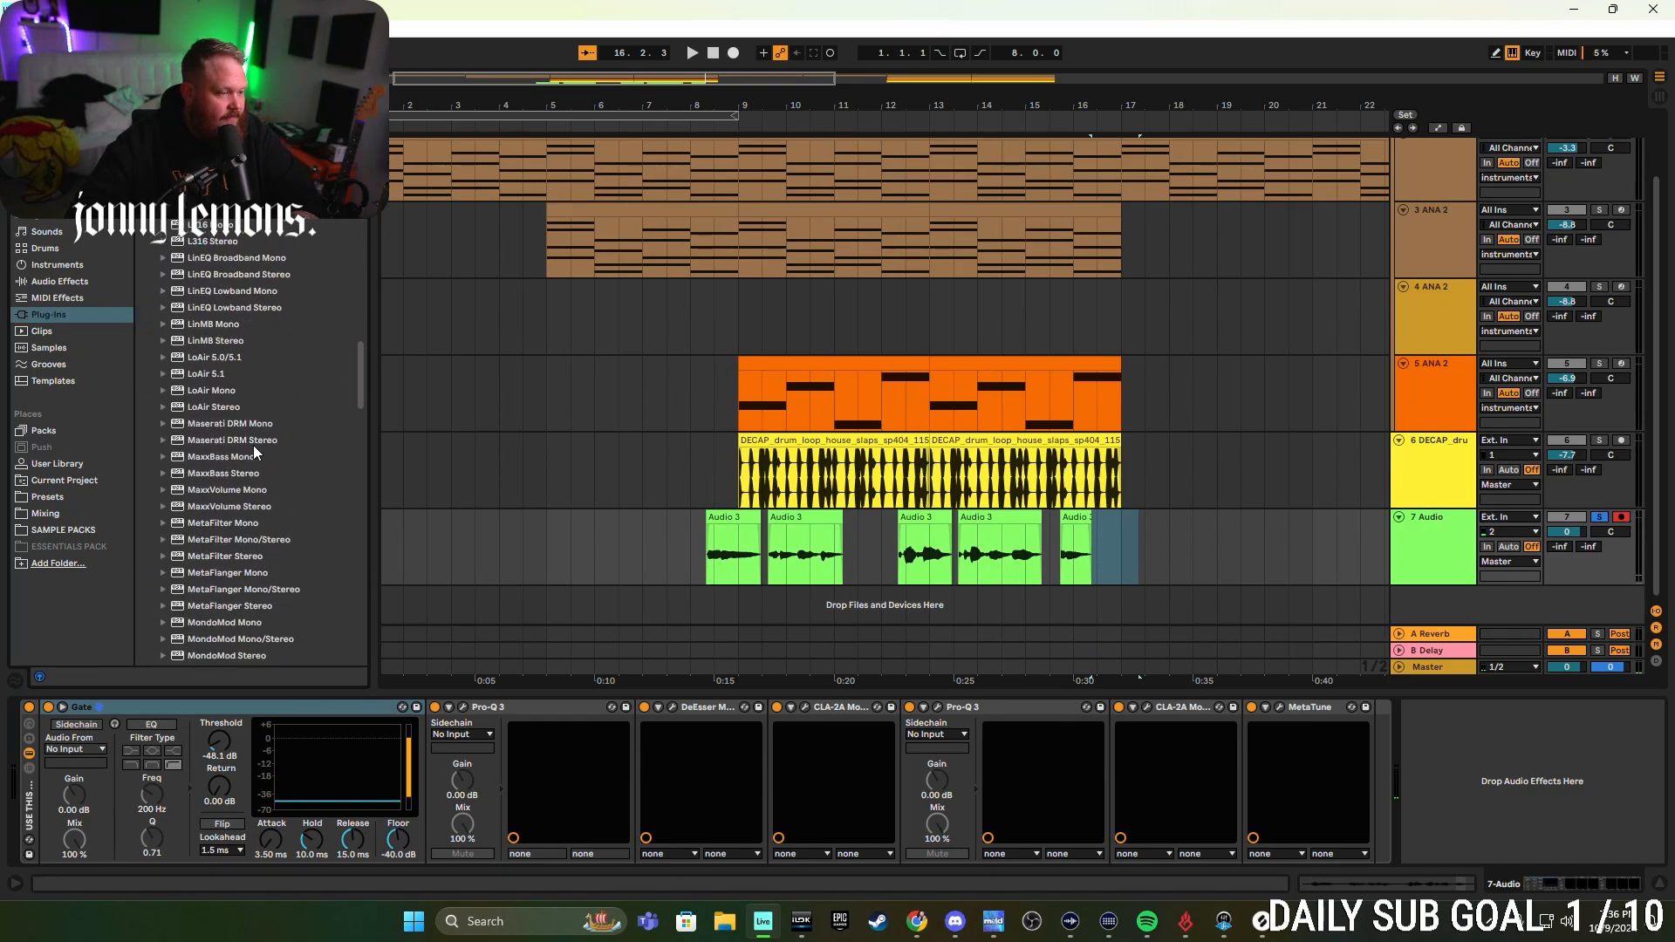
scroll(288, 462, "down", 5)
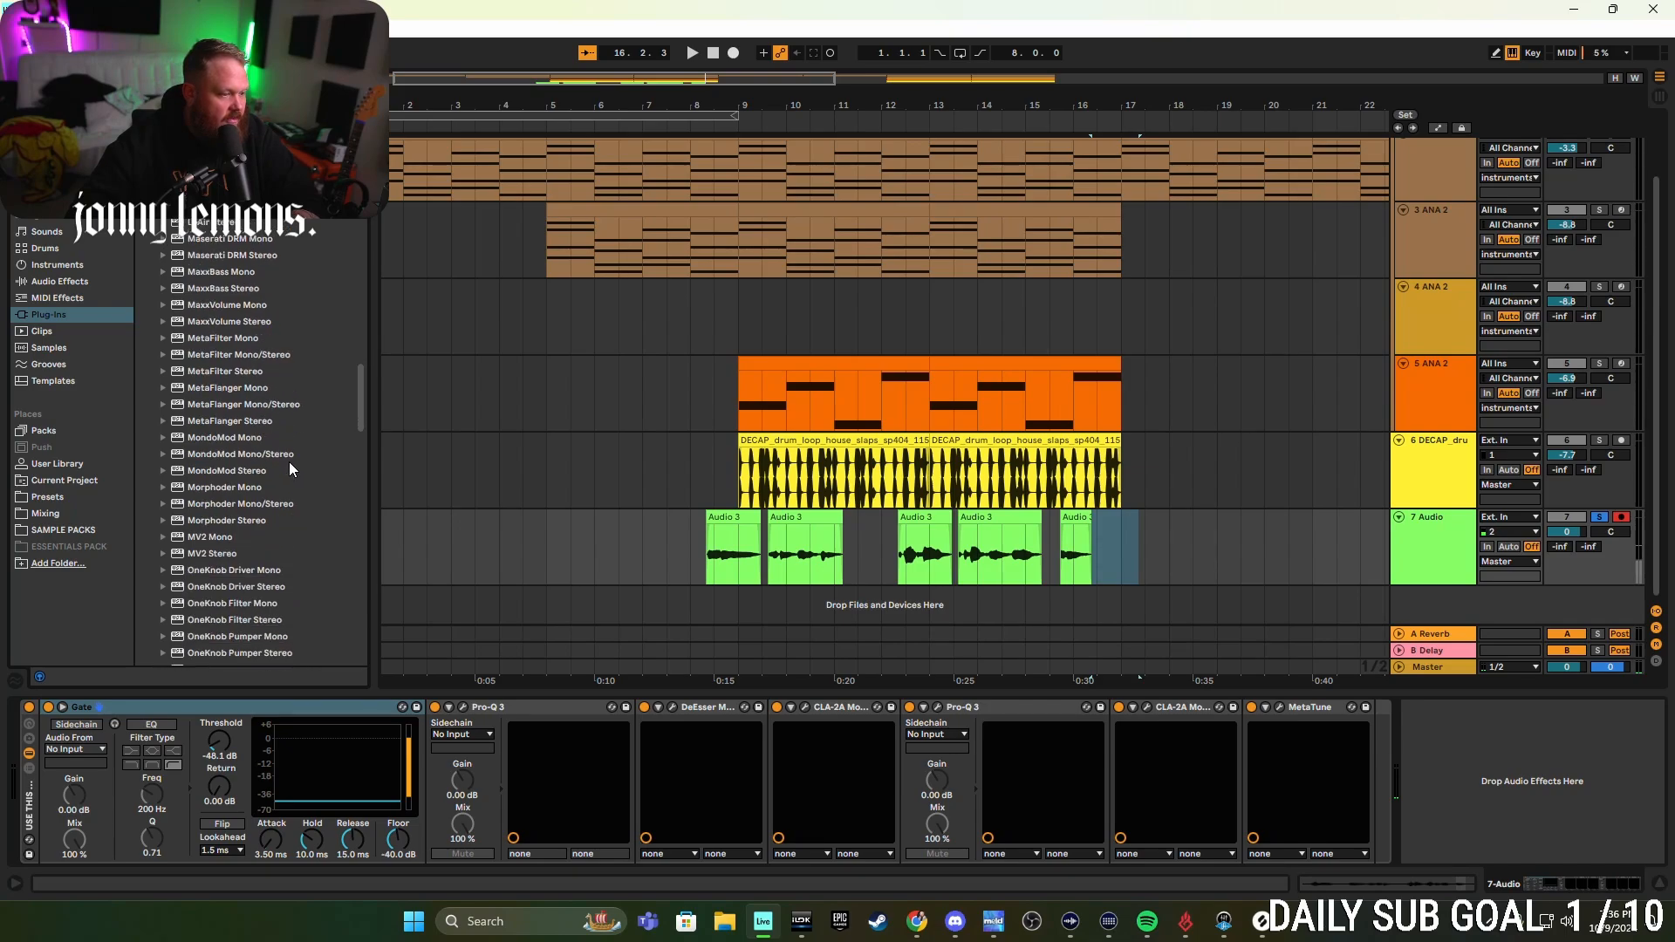
left_click_drag(361, 416, 385, 548)
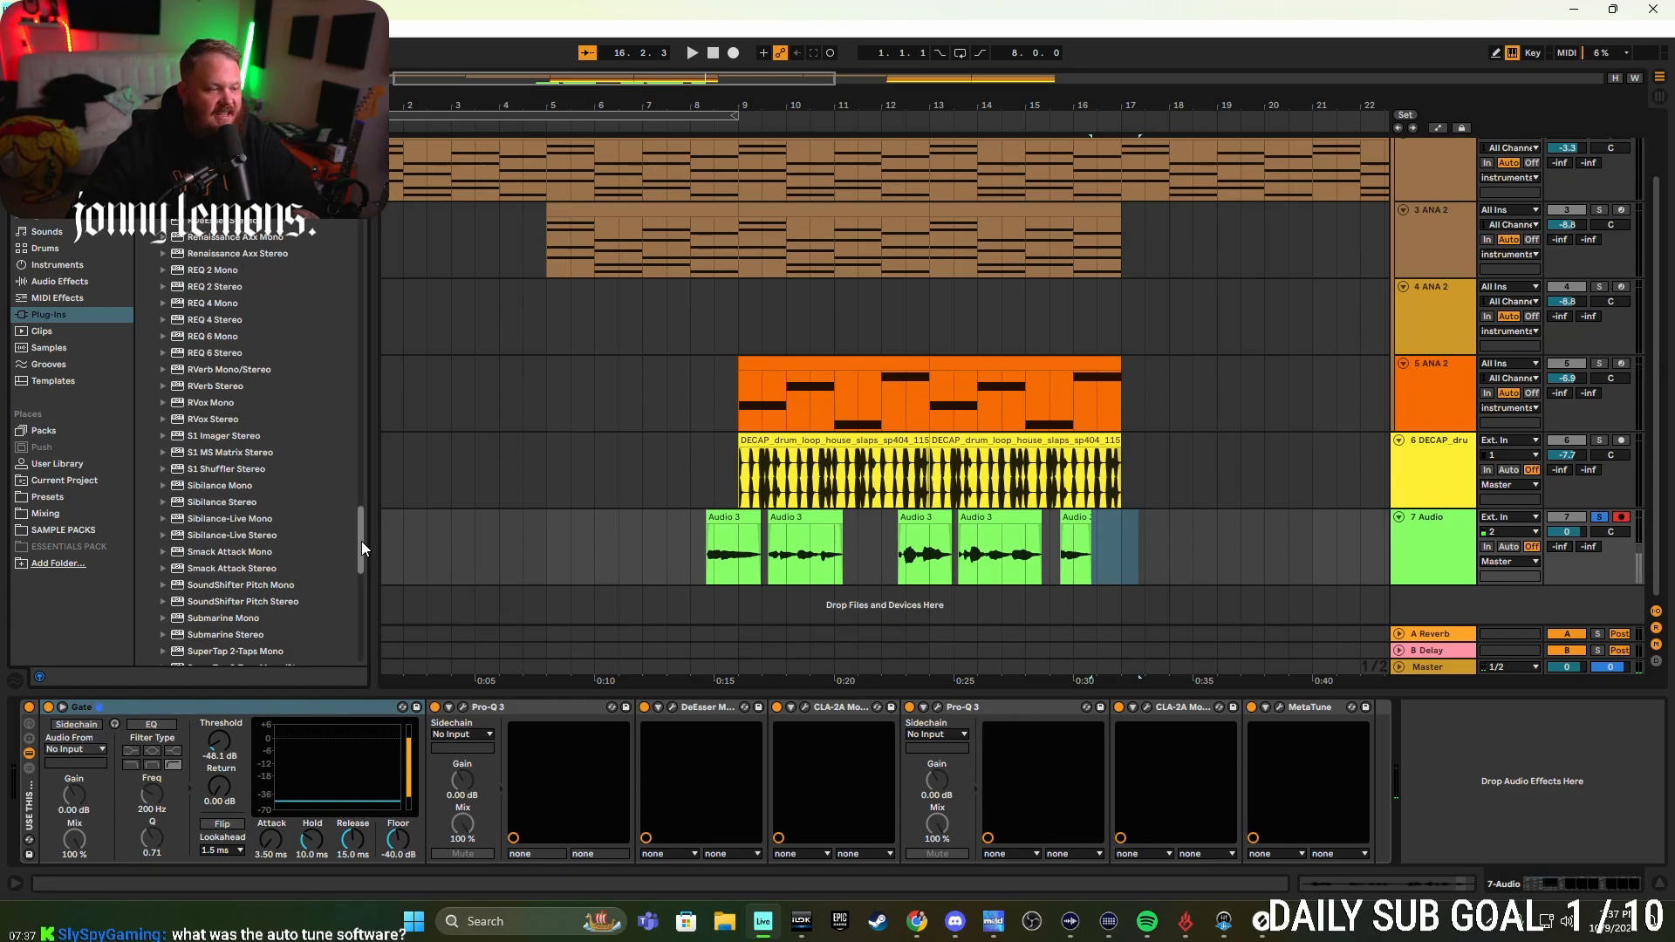
mouse_move(362, 541)
left_mouse_down()
mouse_move(361, 622)
mouse_move(360, 166)
left_mouse_up()
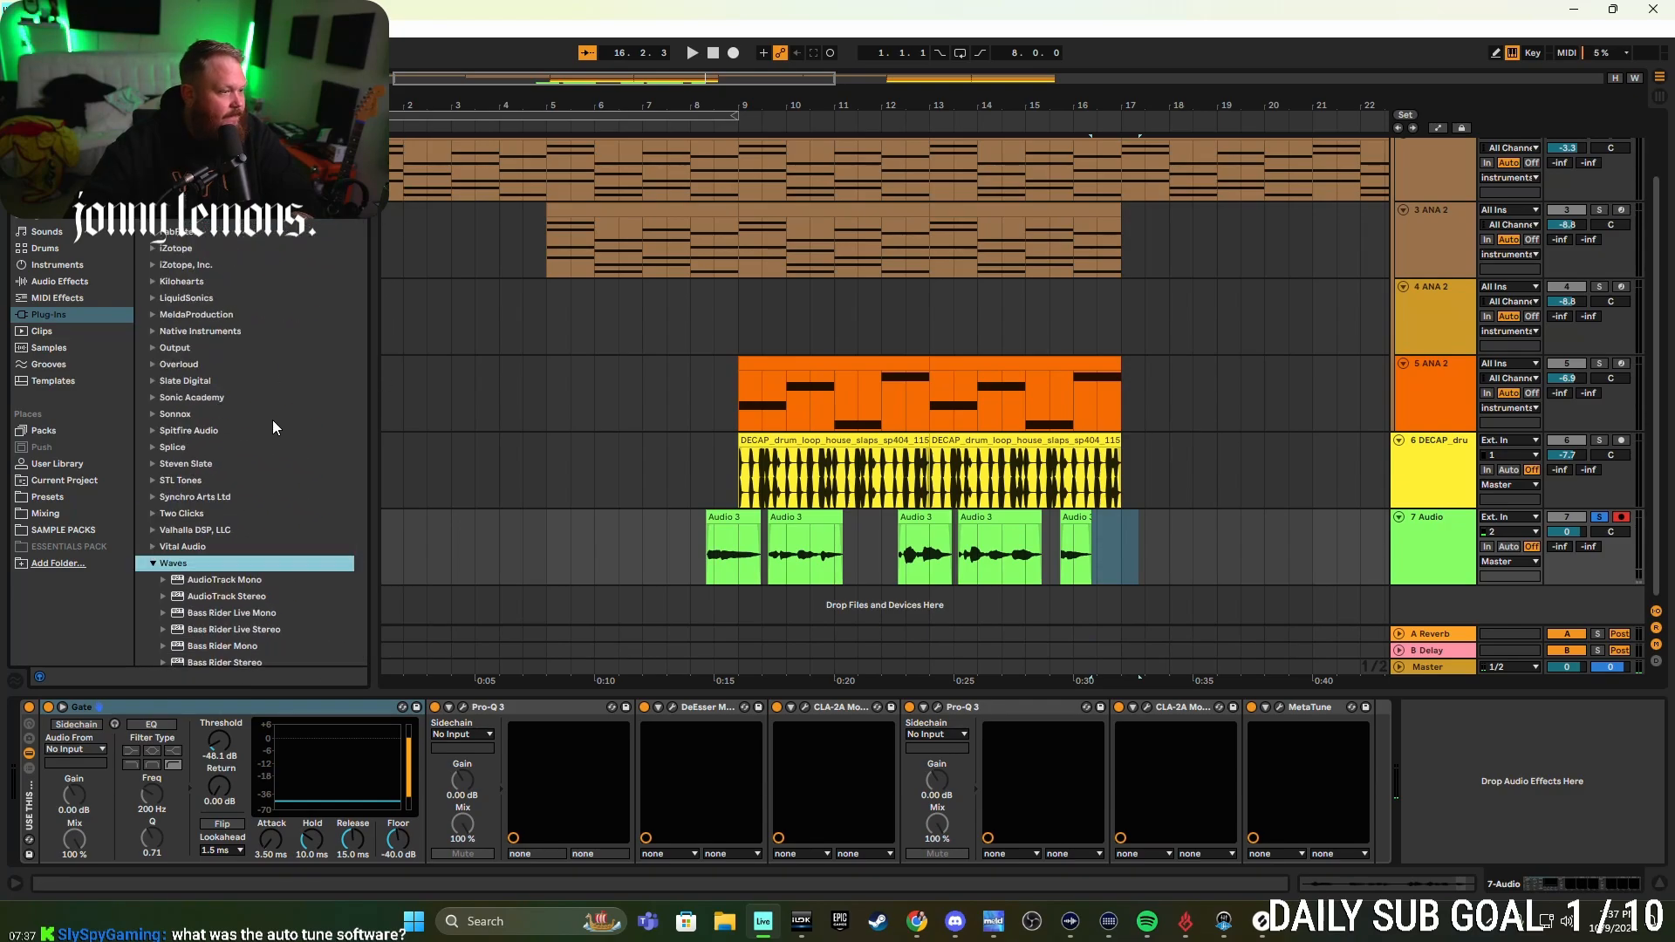
left_click(152, 563)
- Replace the vocal effect rack on the 7 Audio track with the Melodyne plug-in
left_click(1169, 547)
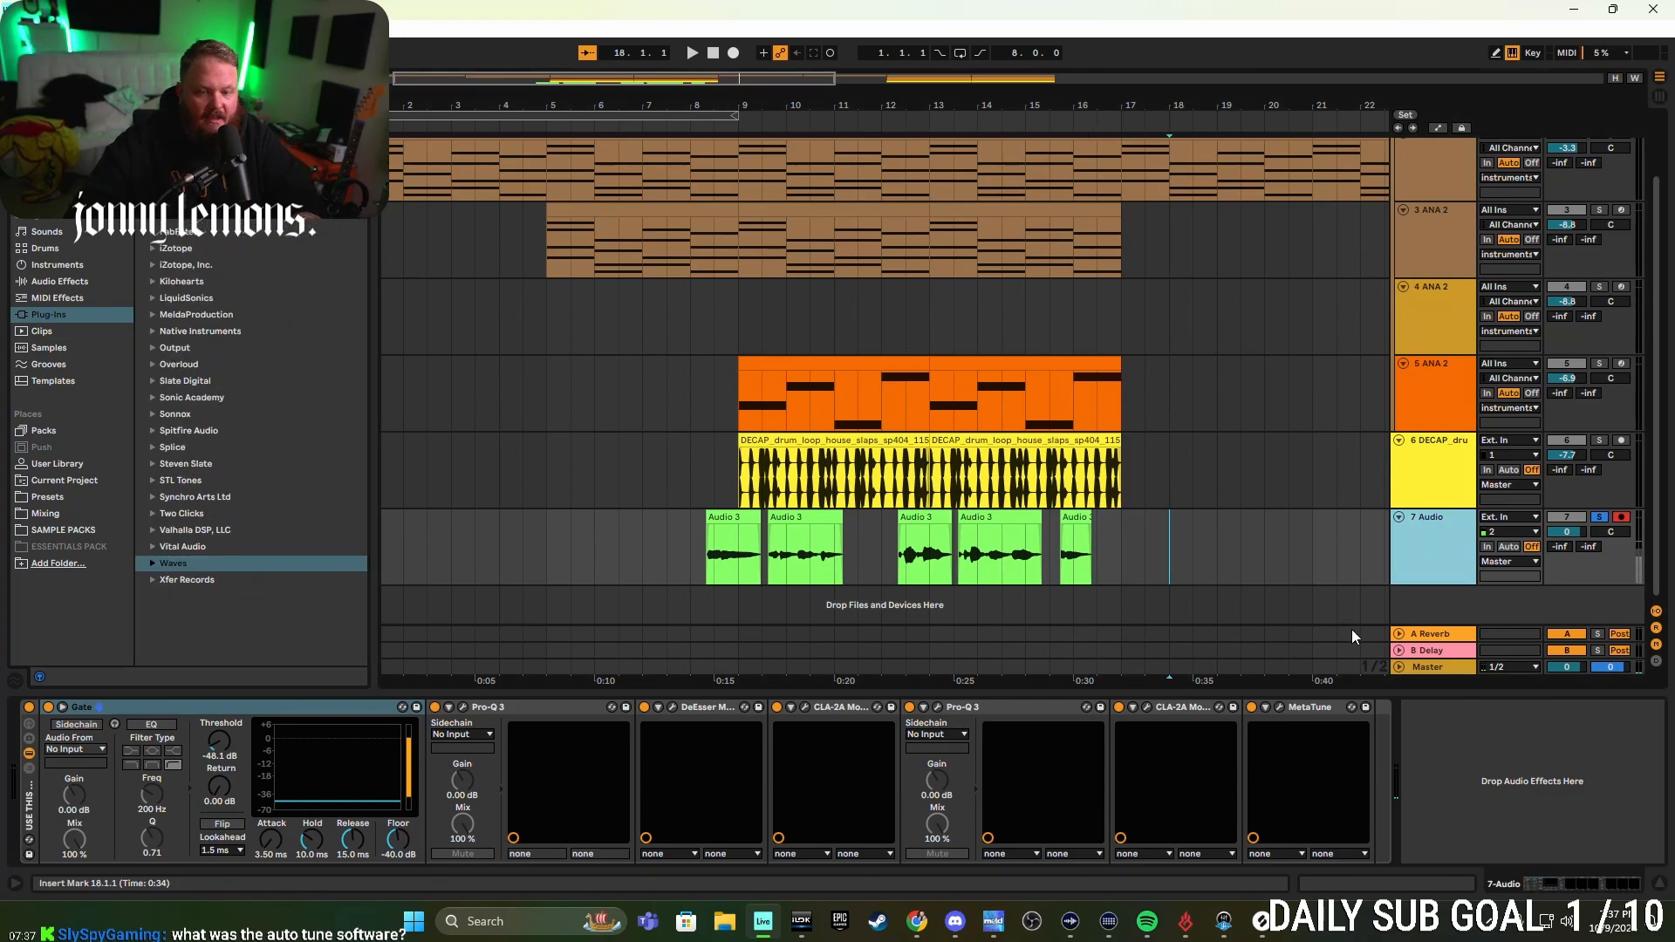
left_click(31, 806)
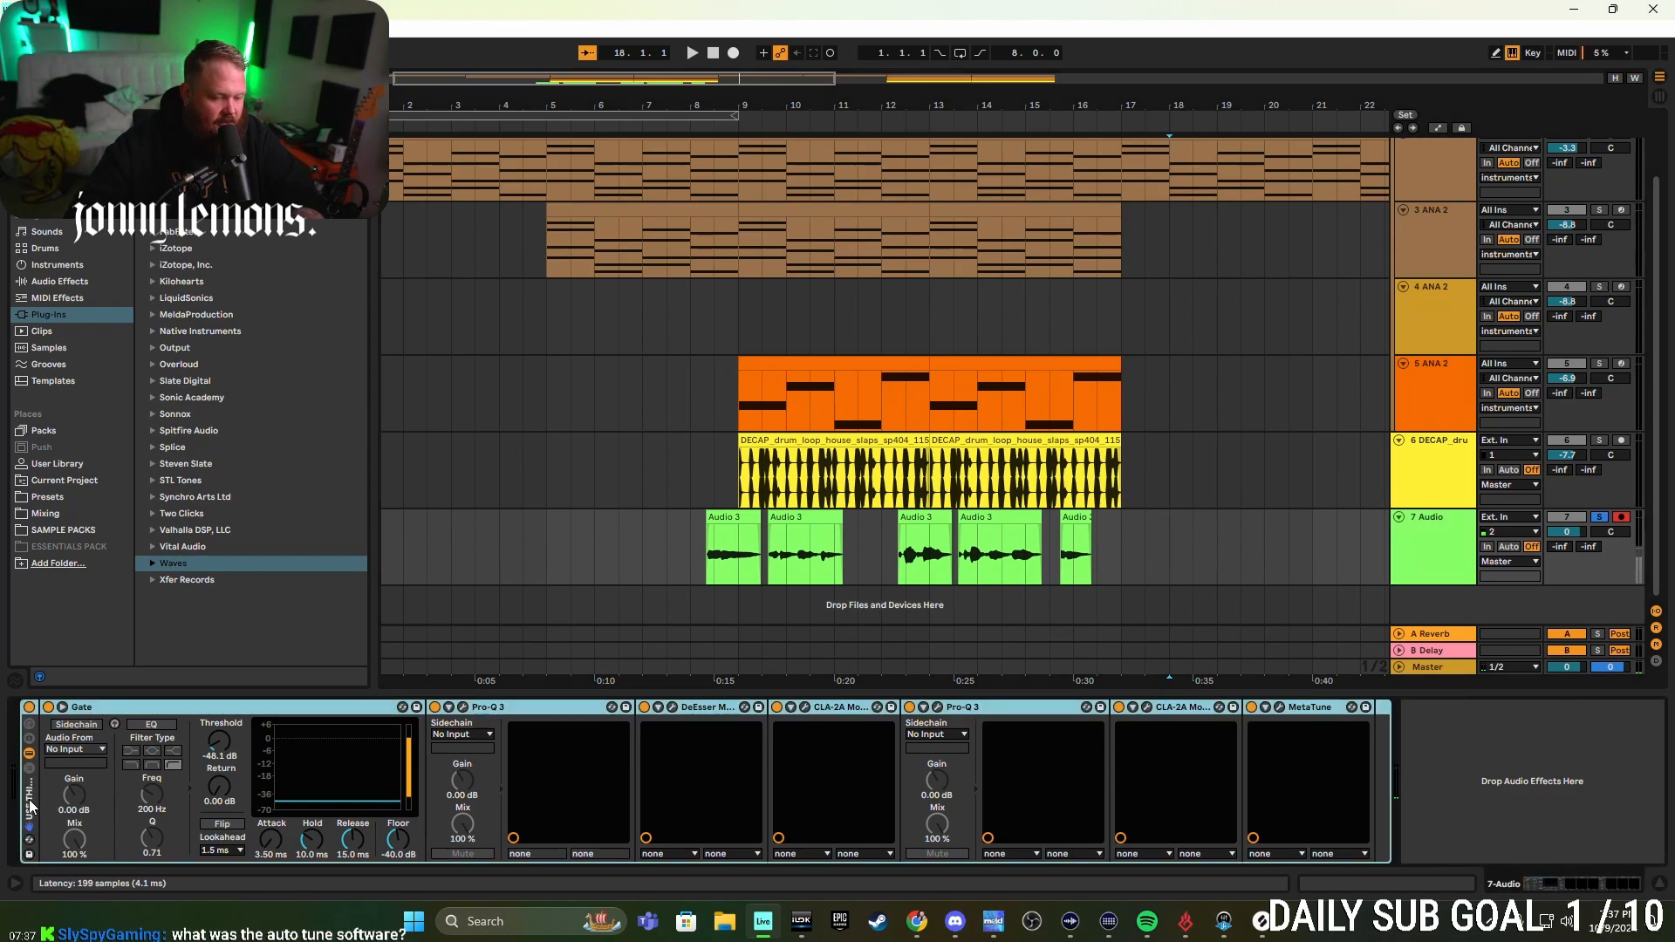
key("Delete")
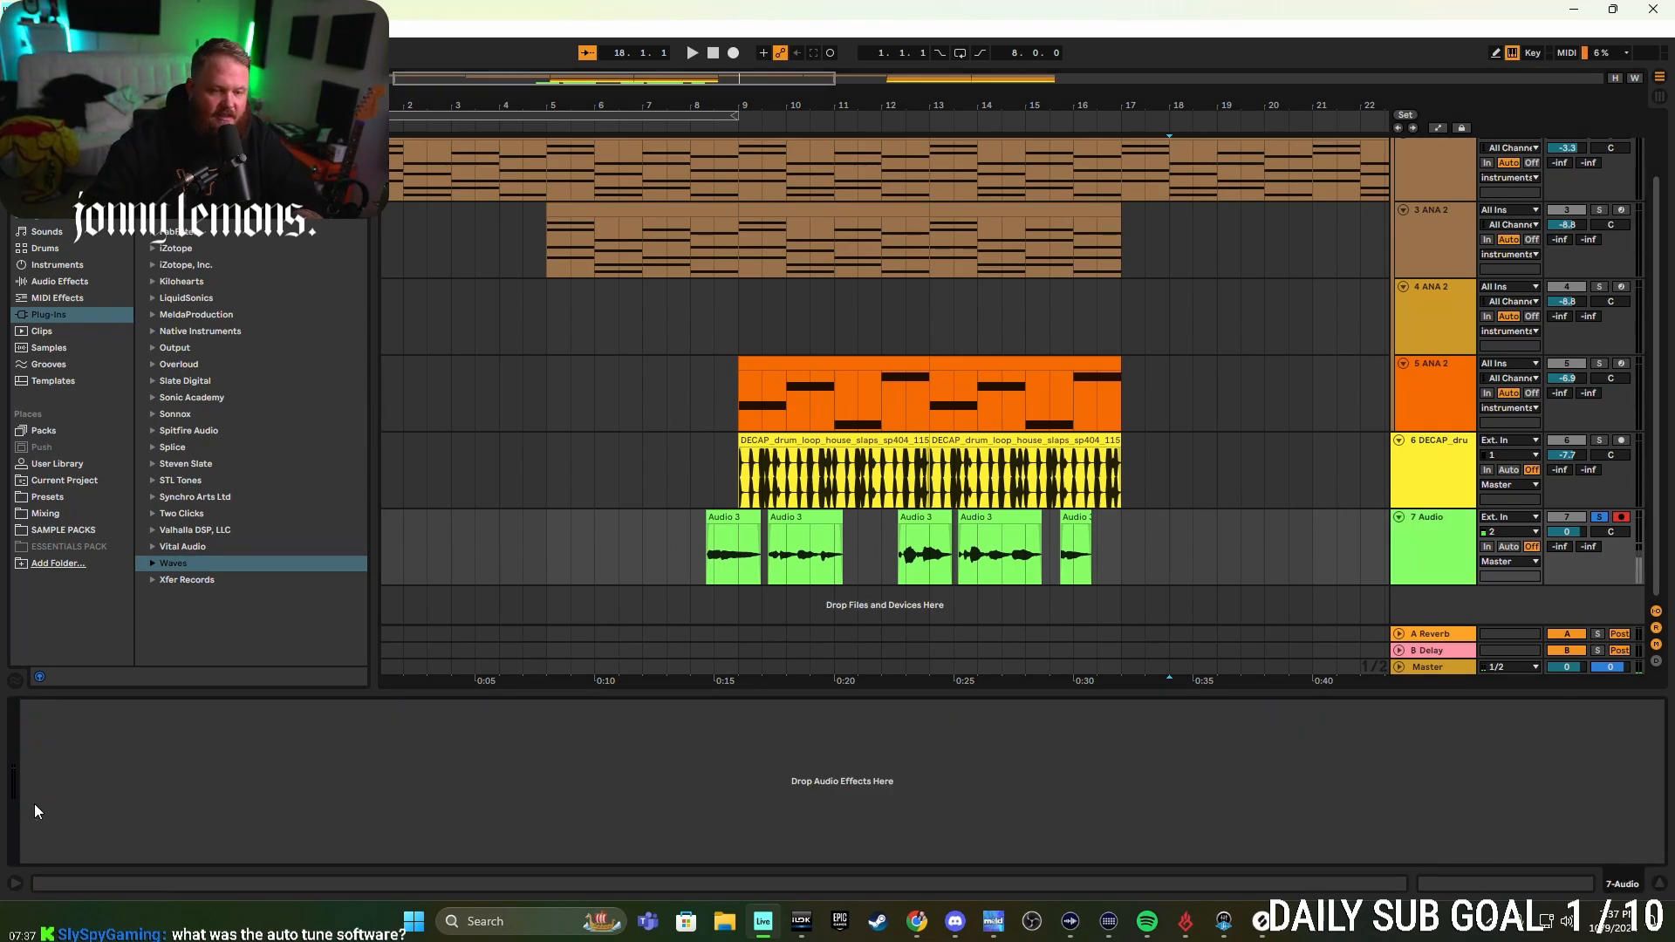
left_click(1429, 583)
left_click(174, 166)
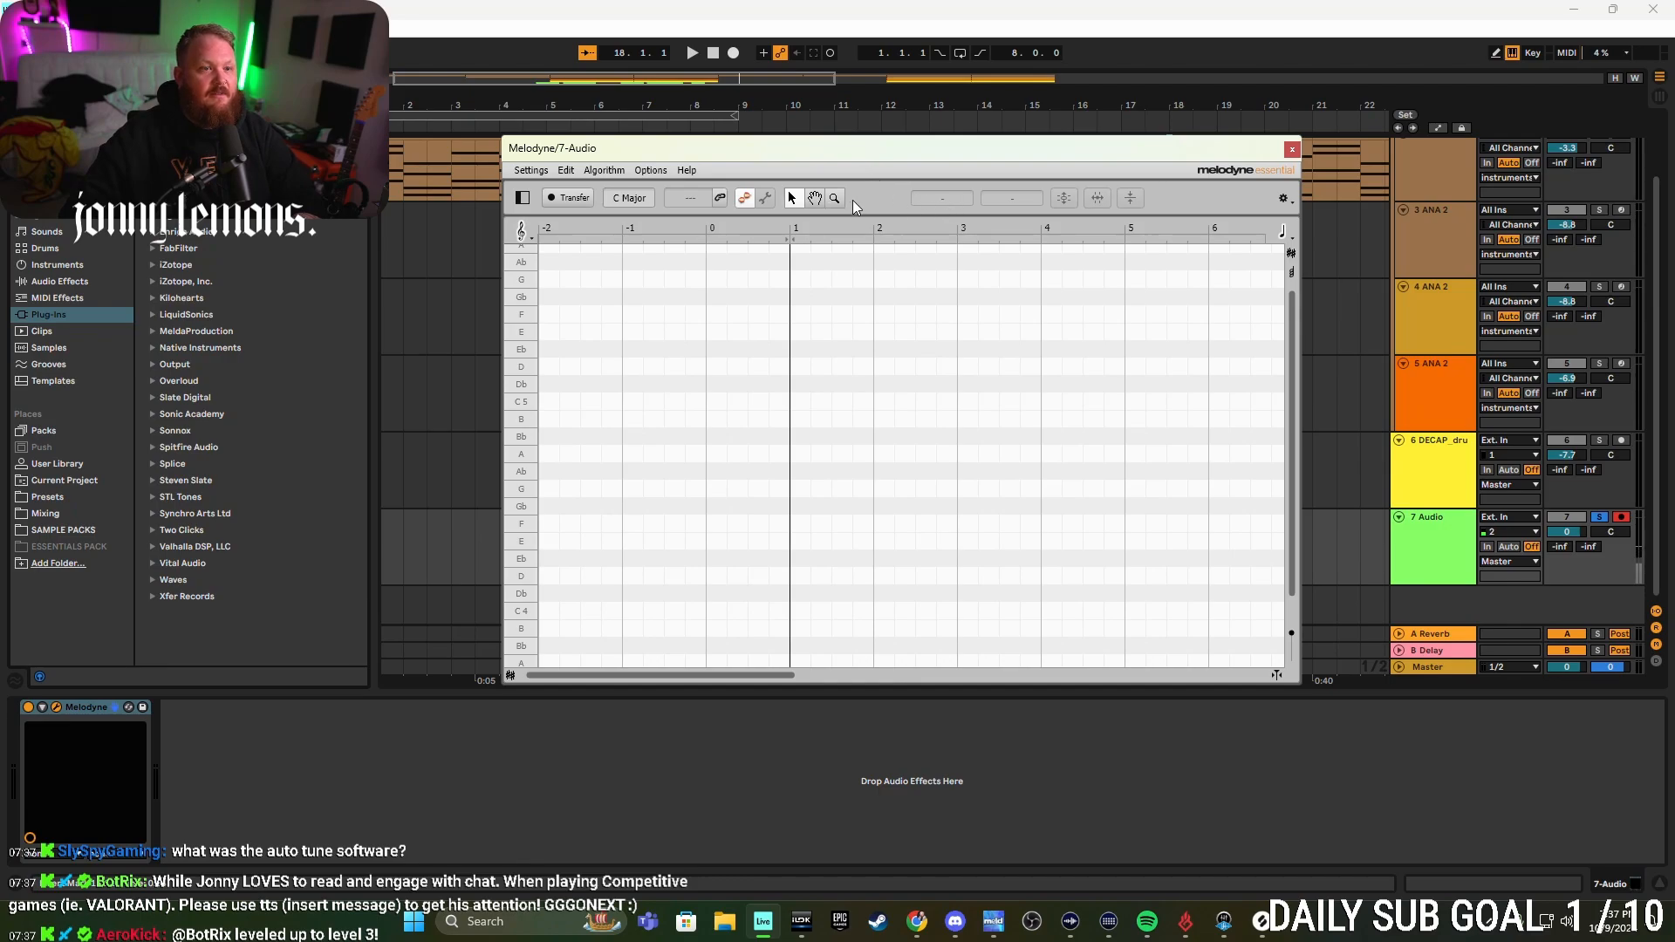
left_click_drag(909, 149, 421, 32)
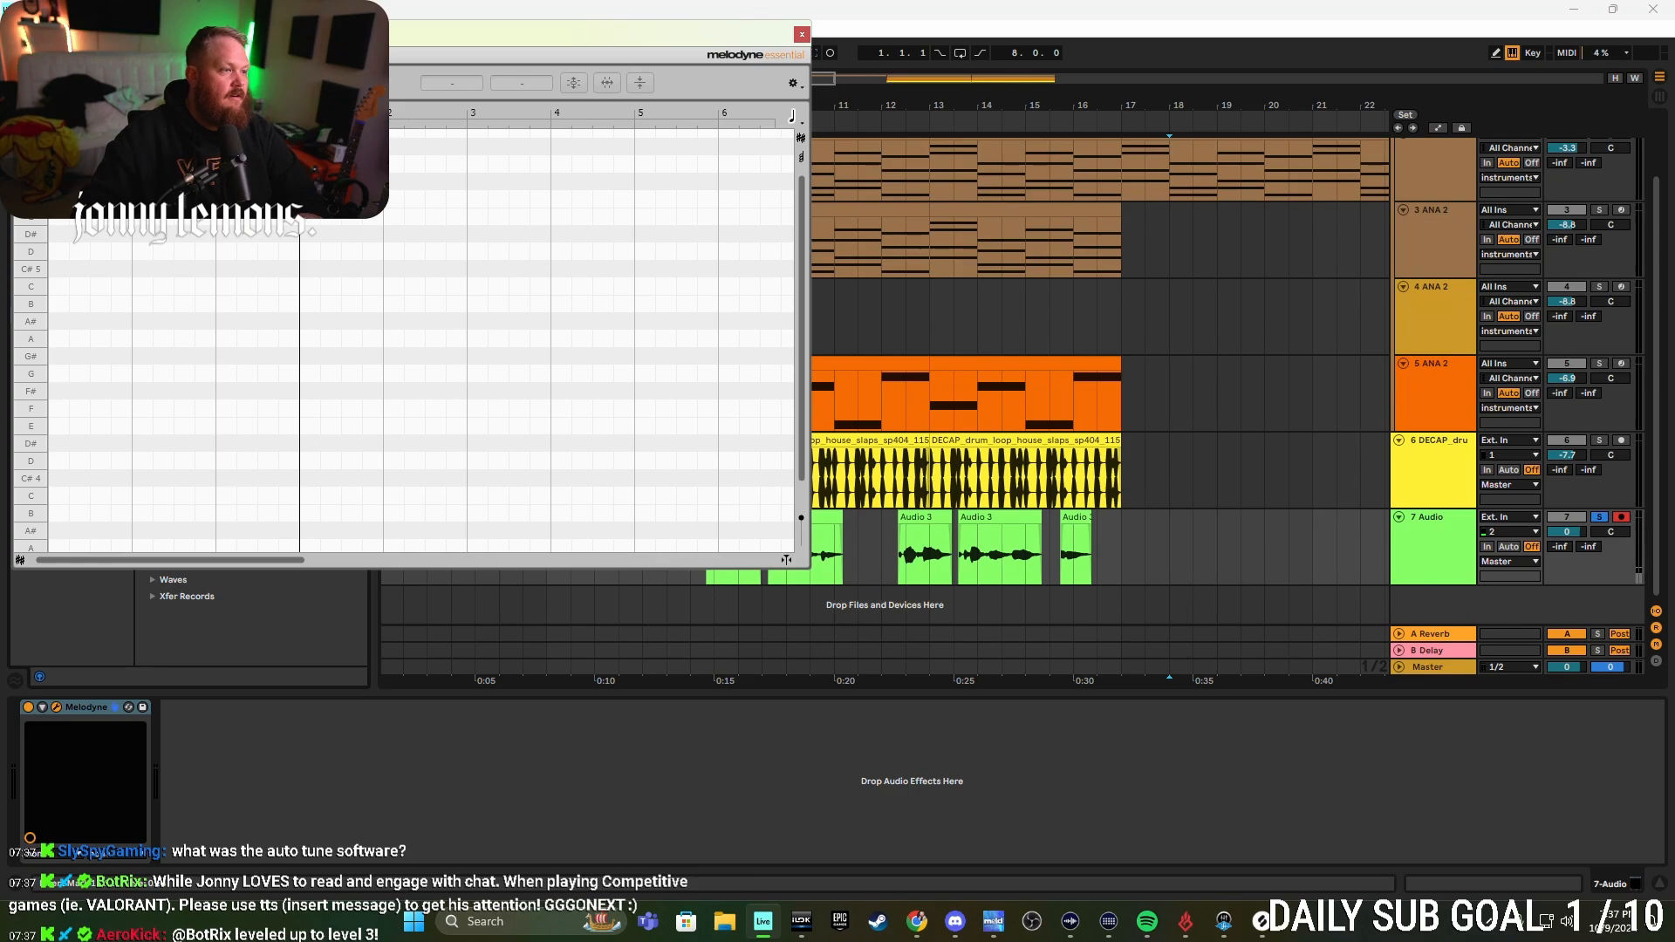
- Transfer the trimmed vocal clips into Melodyne by playing them from 8.1.1 through the last phrase
left_click(707, 583)
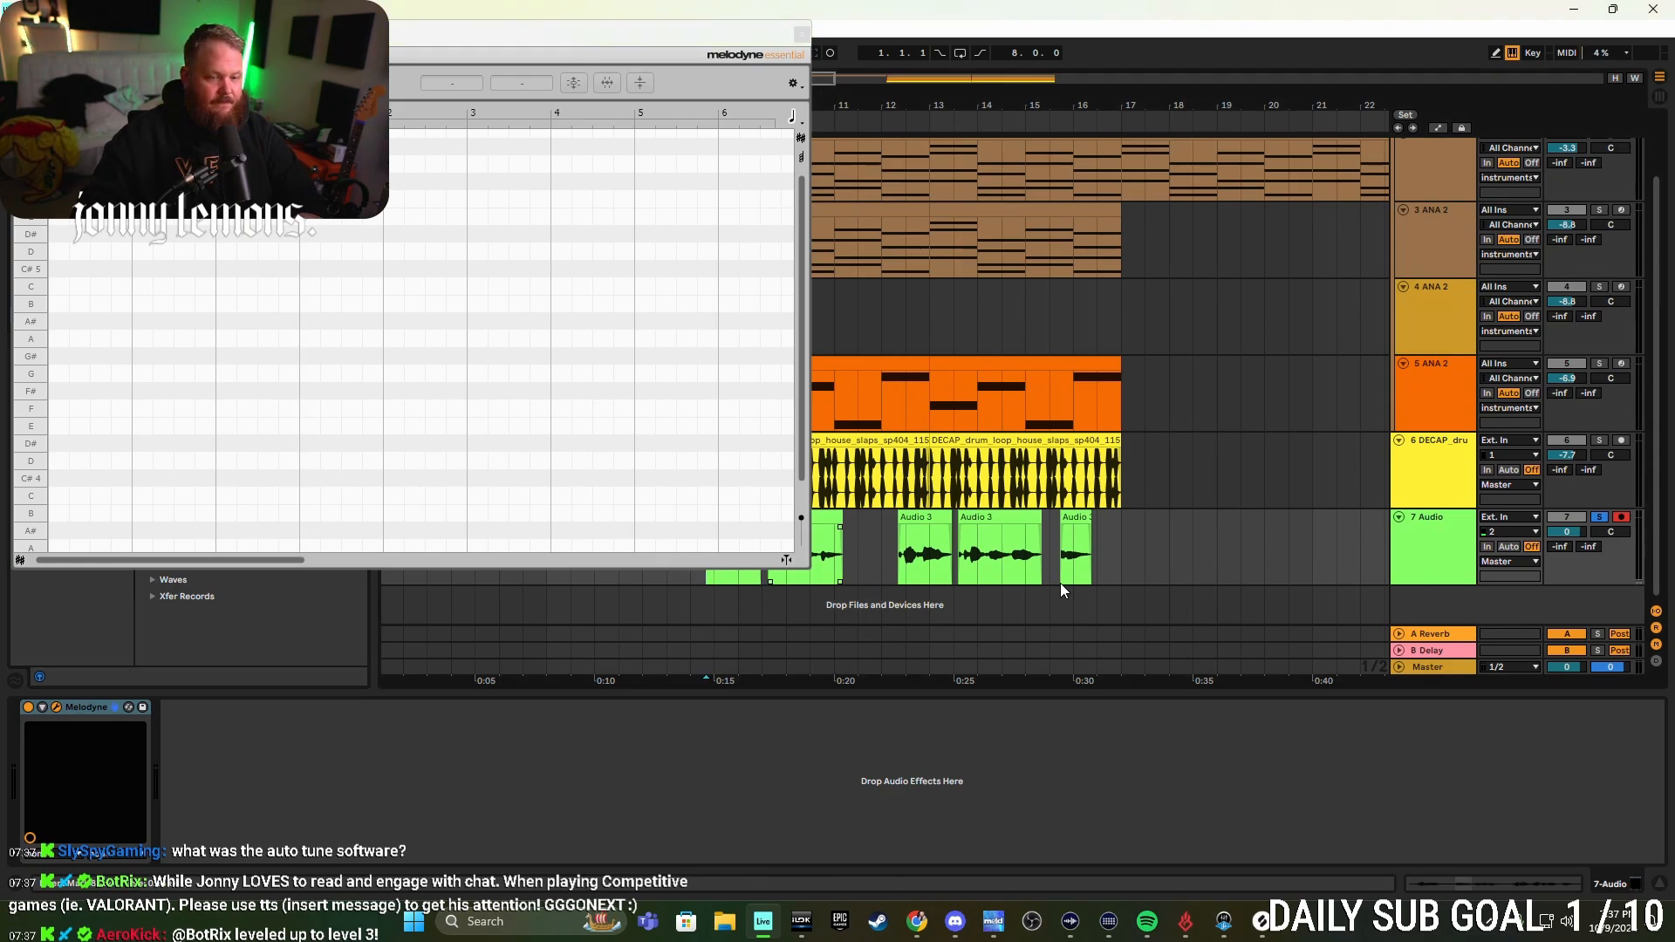
left_click_drag(663, 34, 571, 123)
left_click(690, 558)
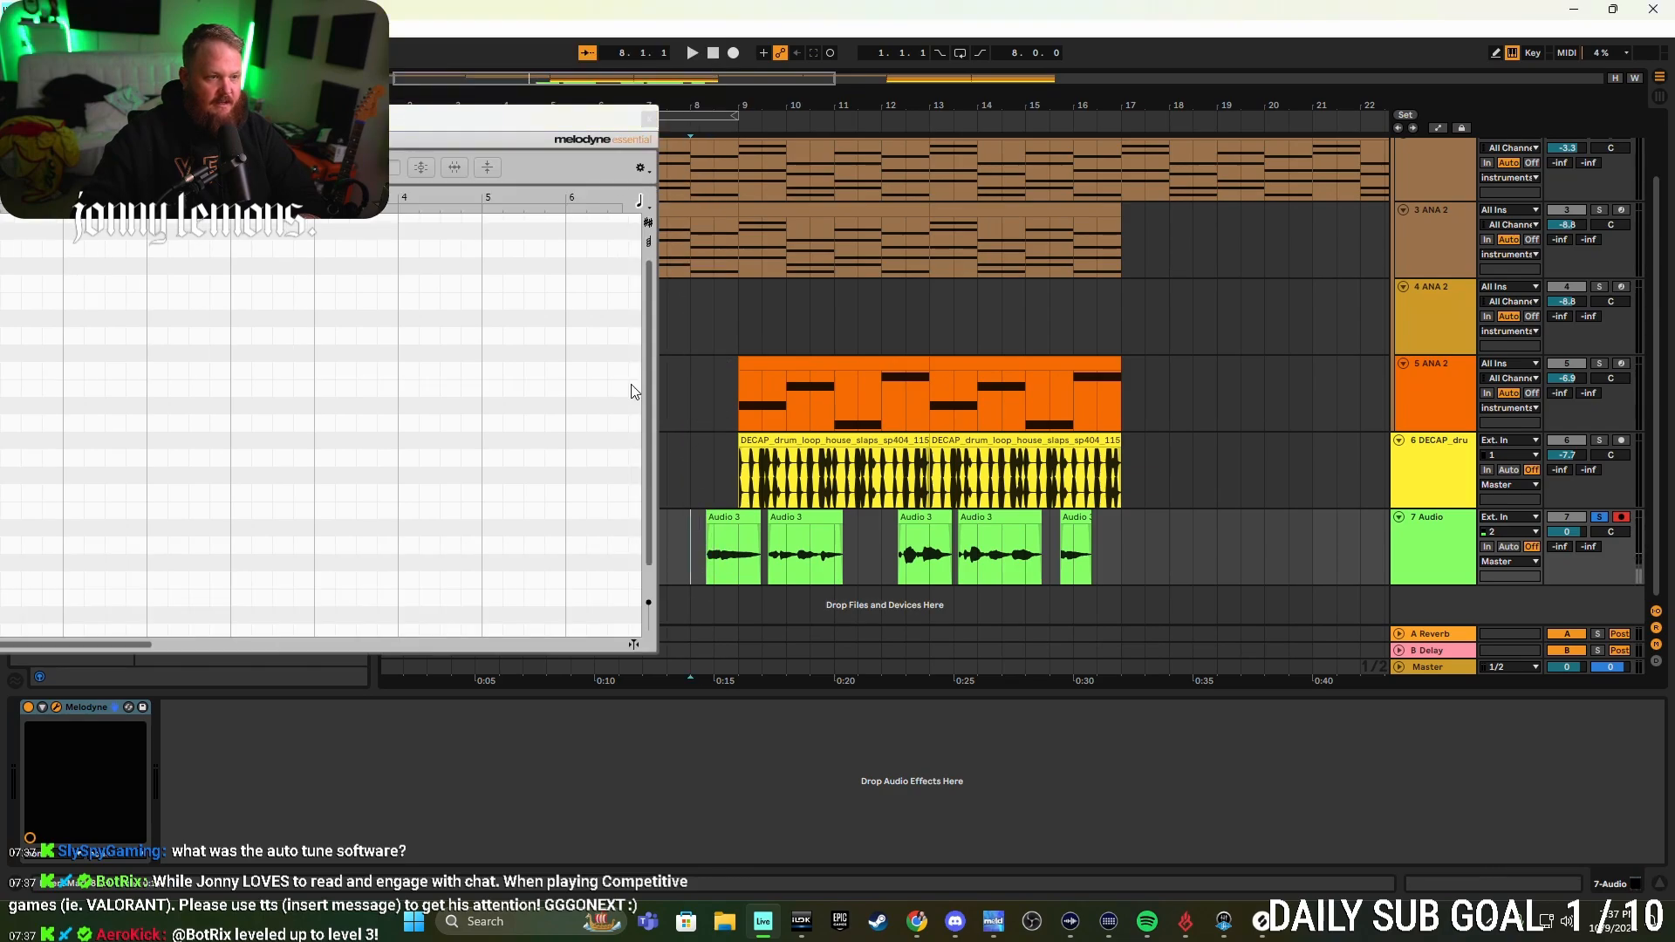
key("space")
left_click_drag(663, 116, 1128, 83)
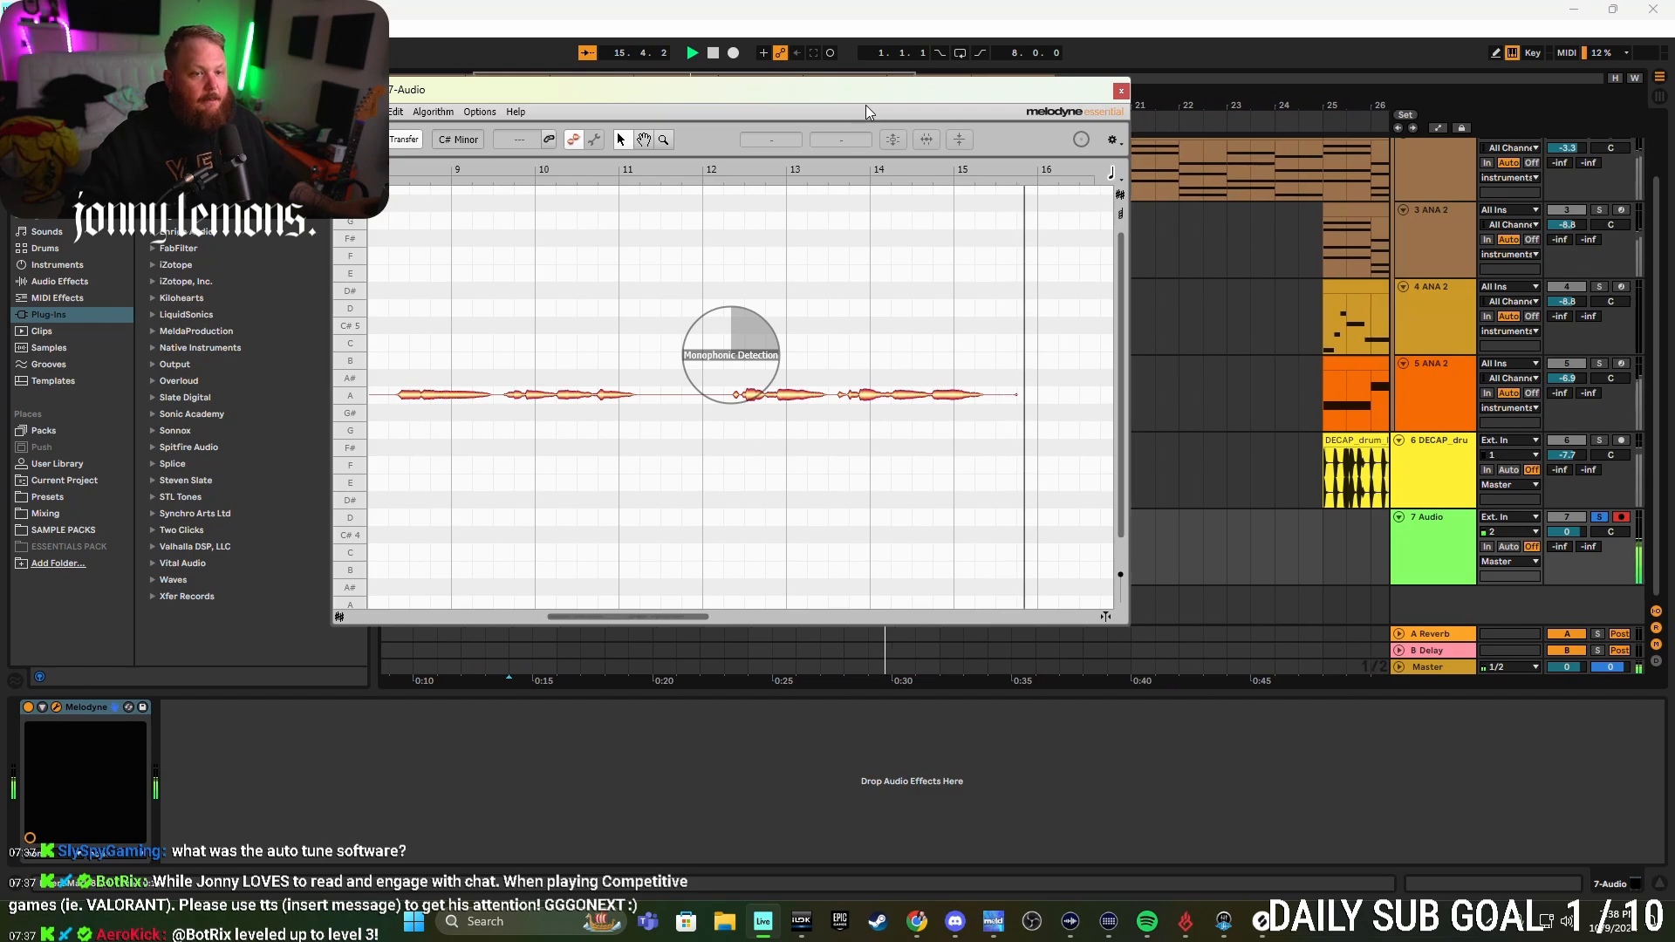
left_click_drag(866, 104, 1091, 145)
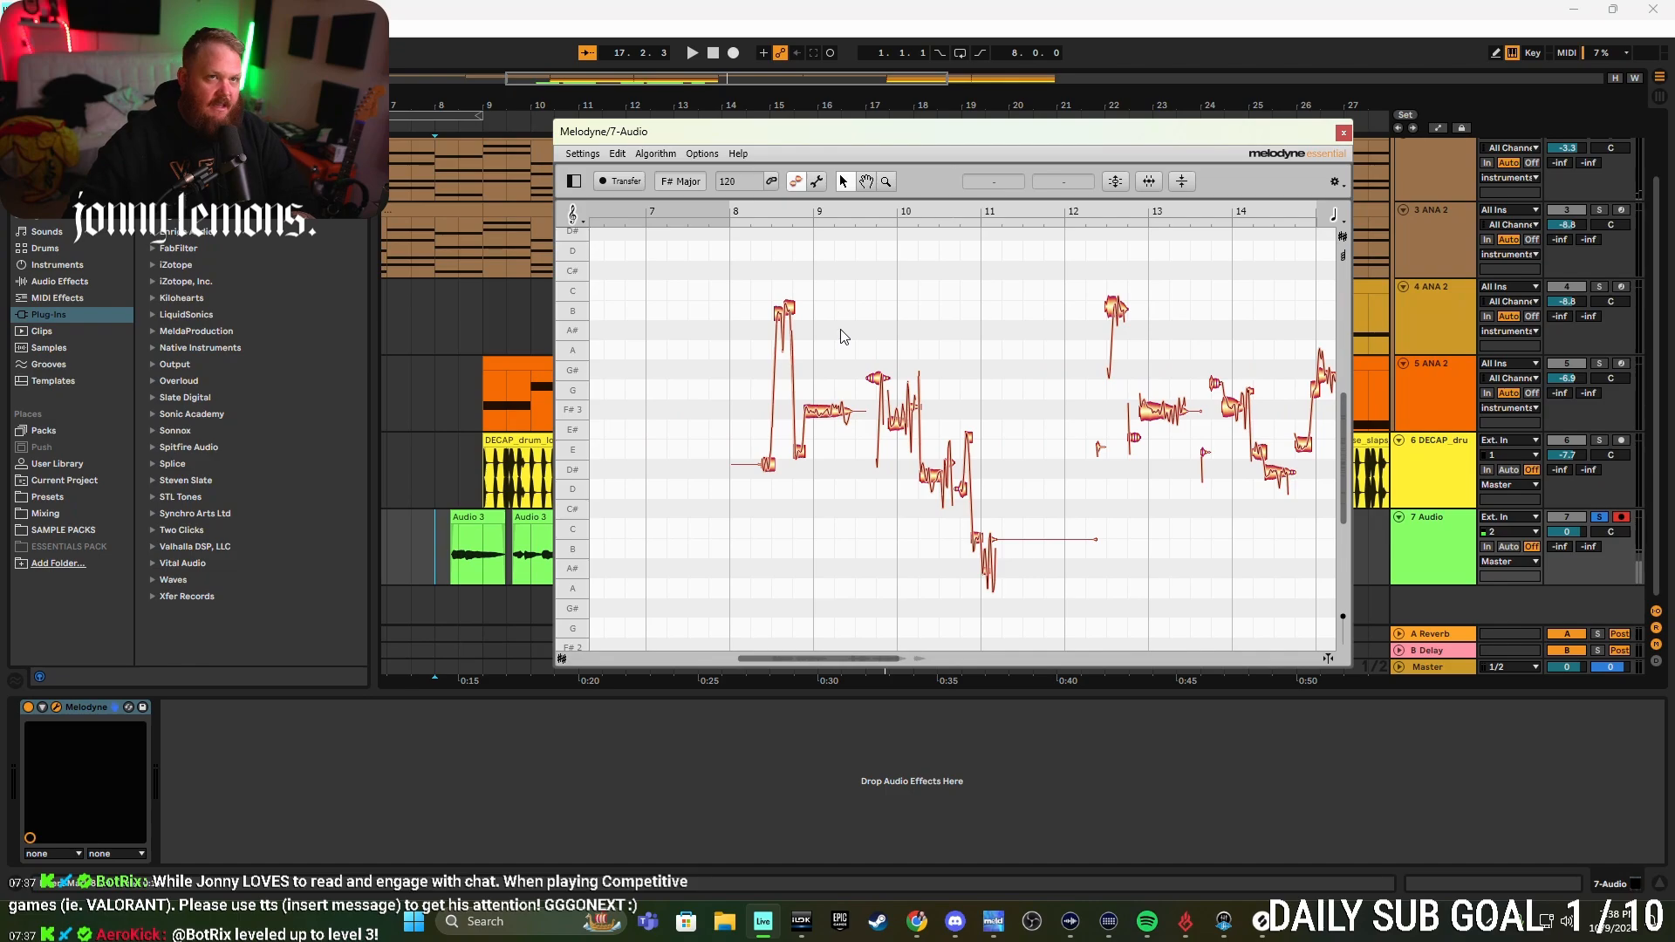
- Apply Correct Pitch to all the vocal notes in Melodyne with Pitch Center 100% and Pitch Drift 100%
right_click(708, 280)
left_click(735, 225)
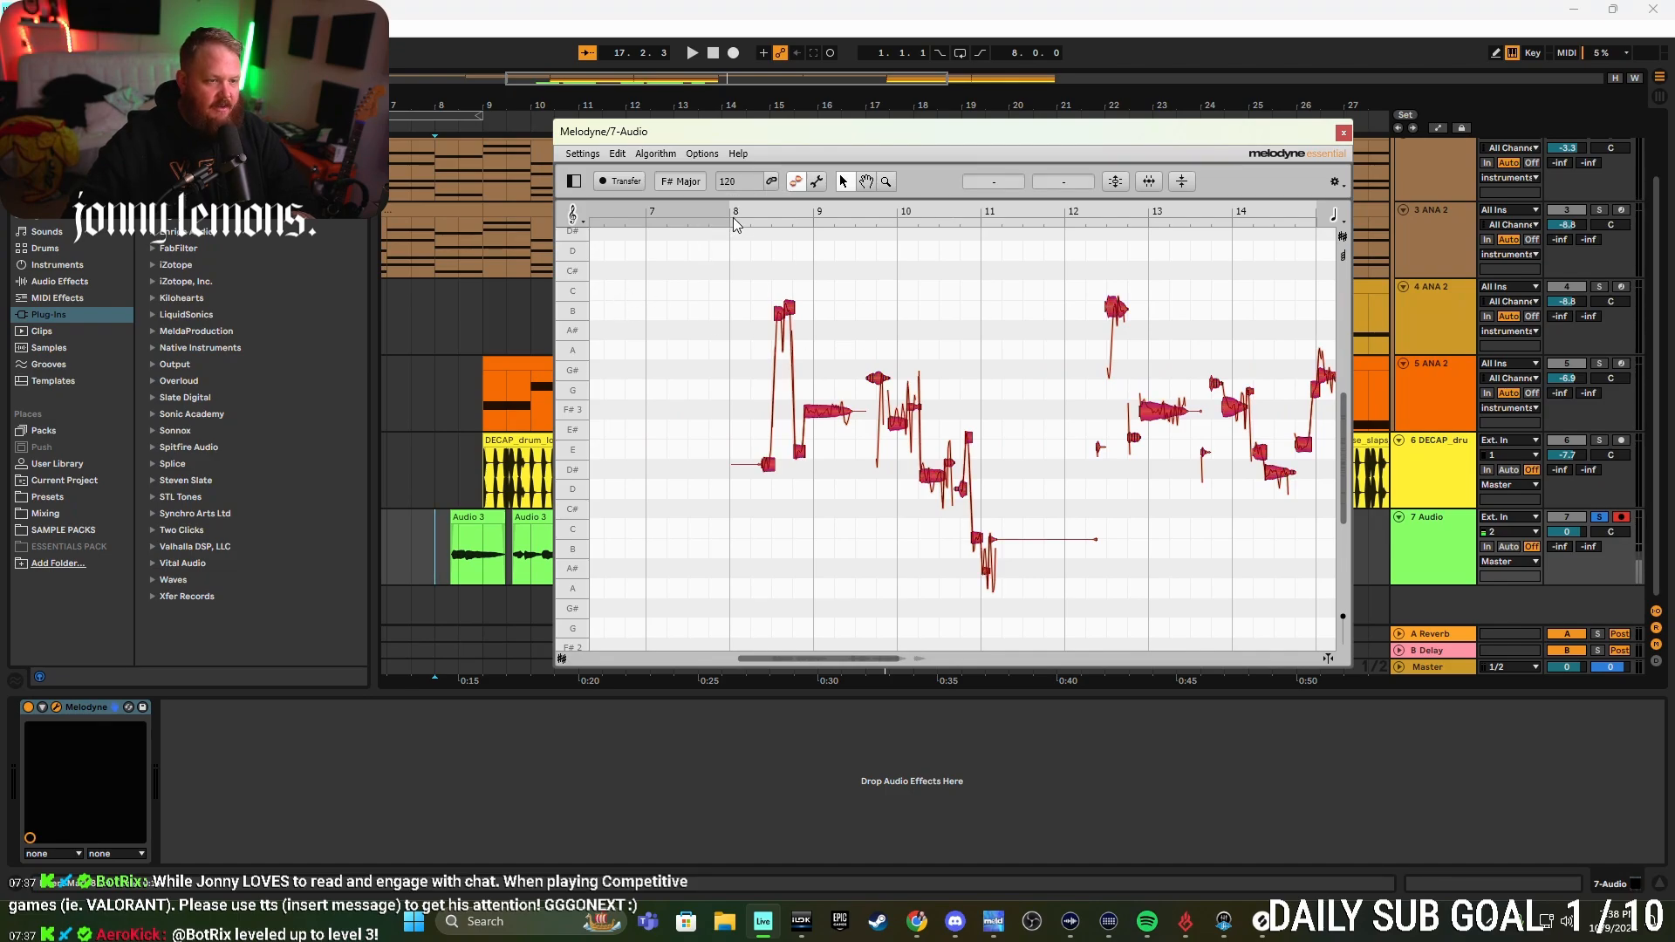
mouse_move(616, 155)
mouse_move(666, 272)
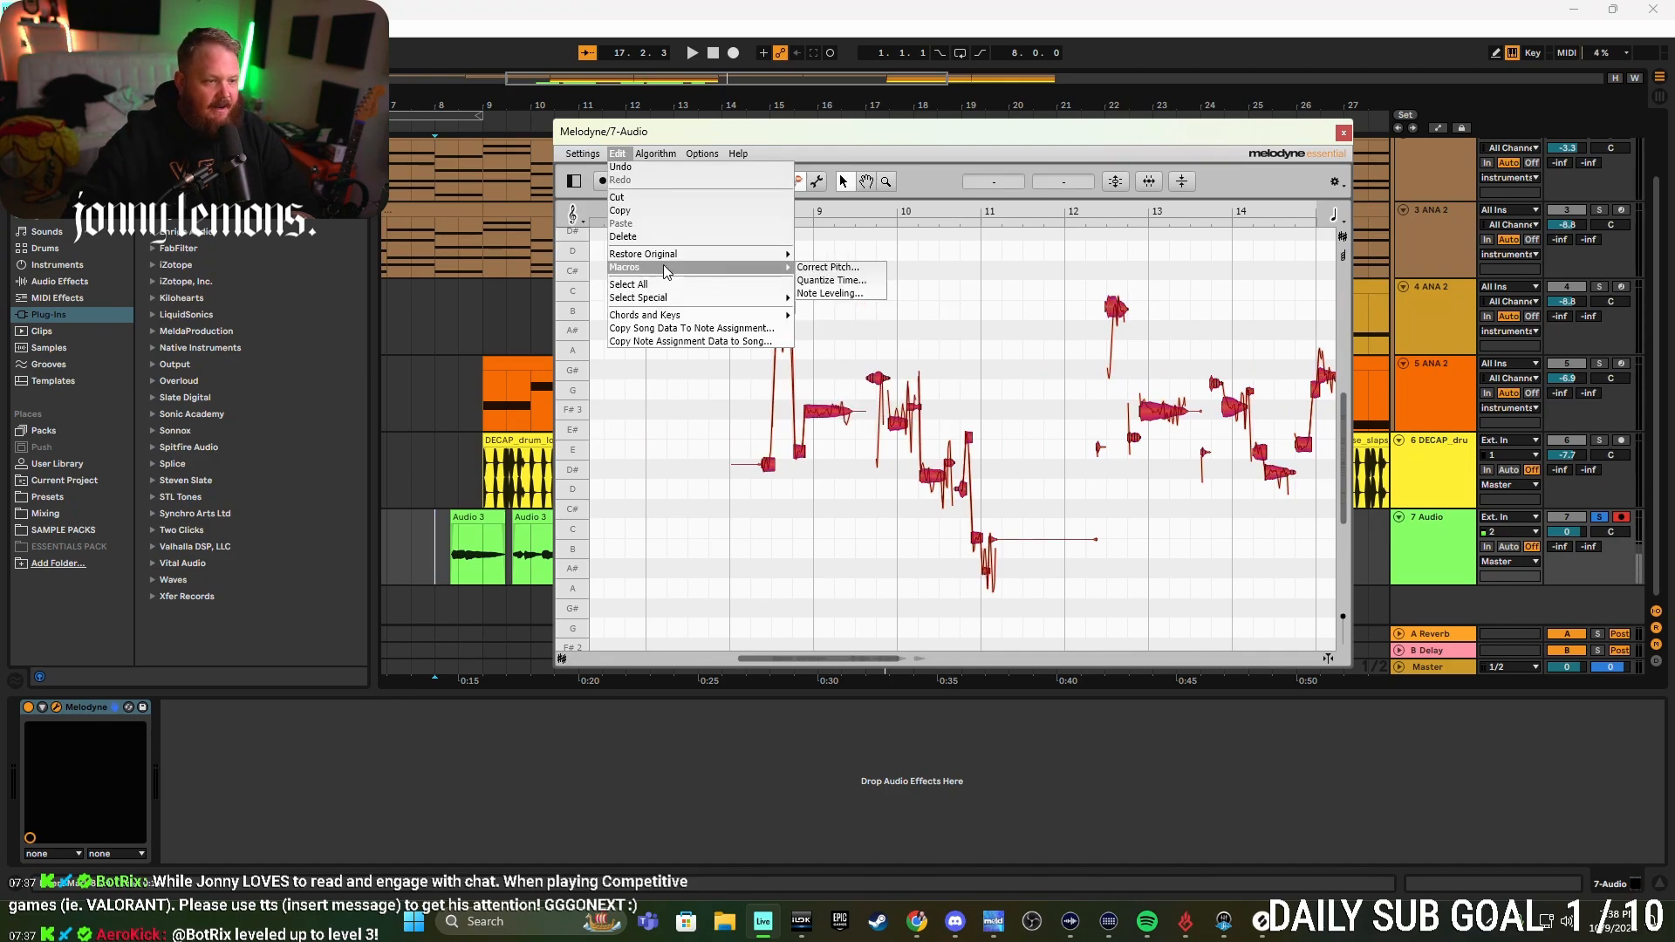
left_click(827, 267)
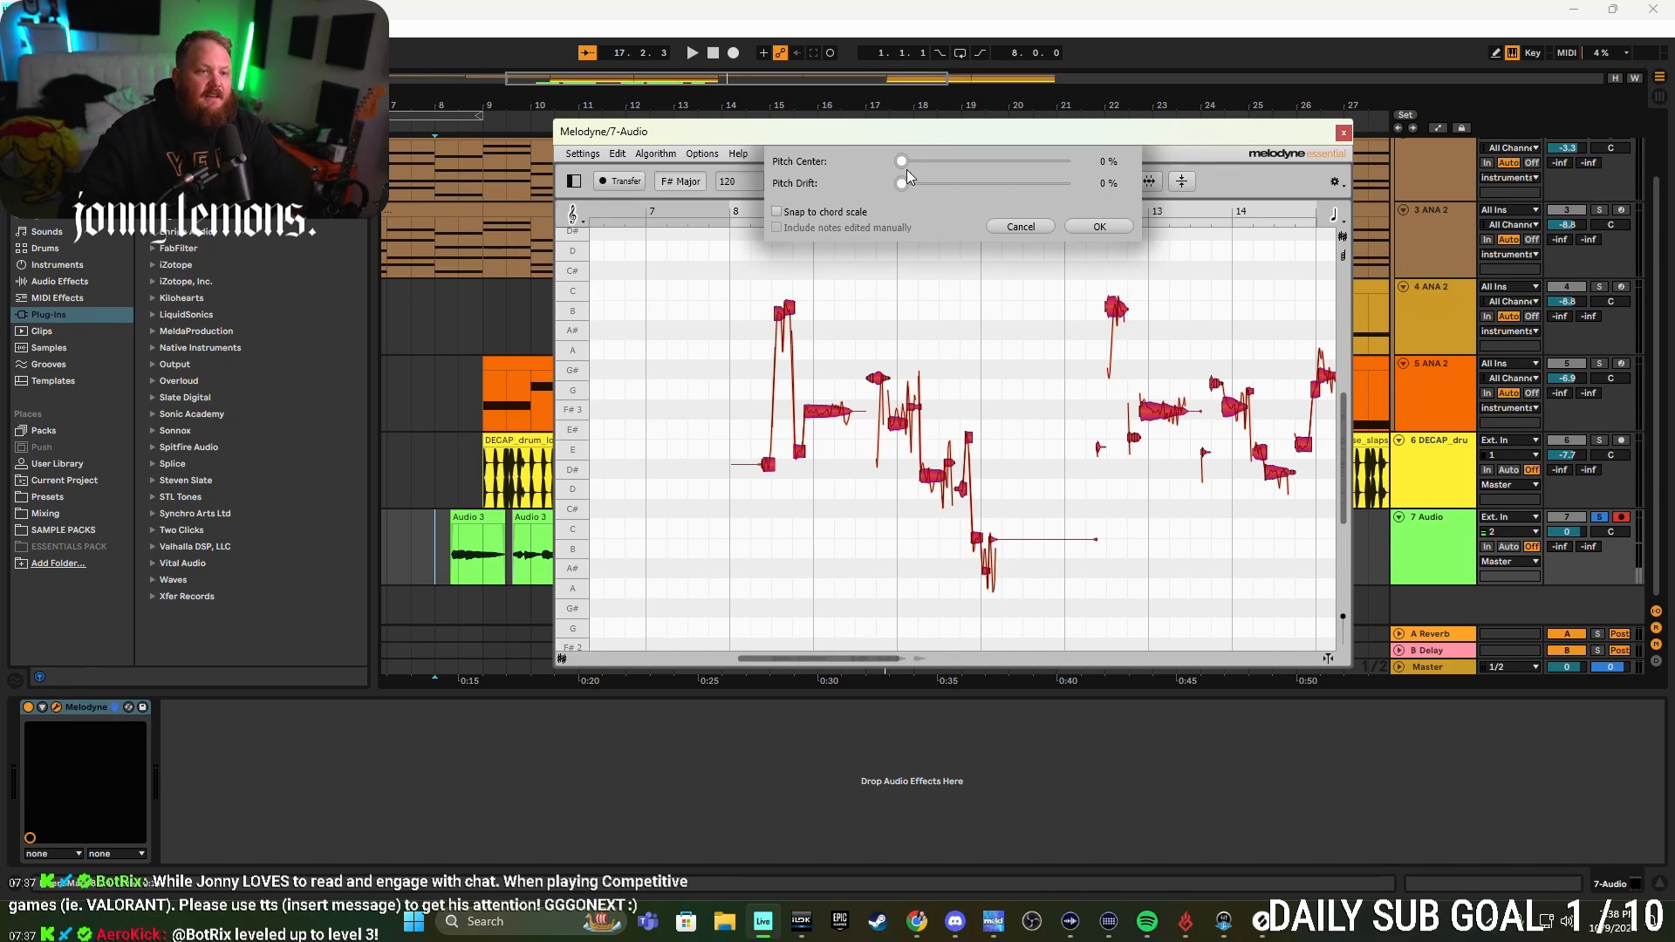
left_click_drag(904, 162, 1097, 171)
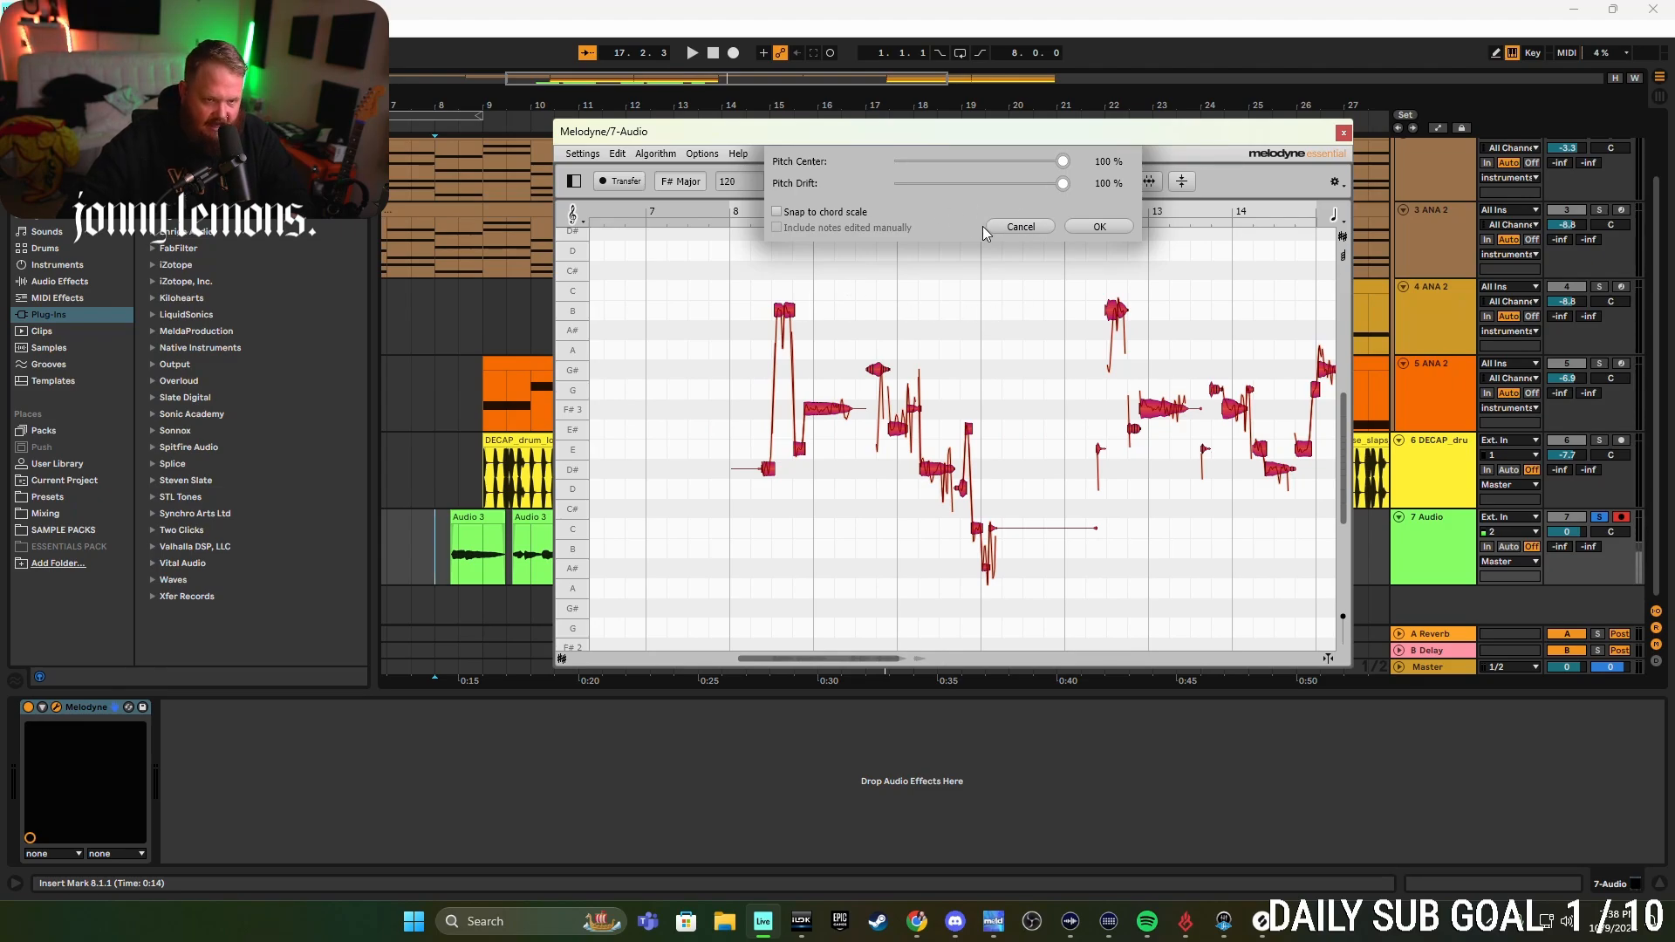
left_click(1099, 227)
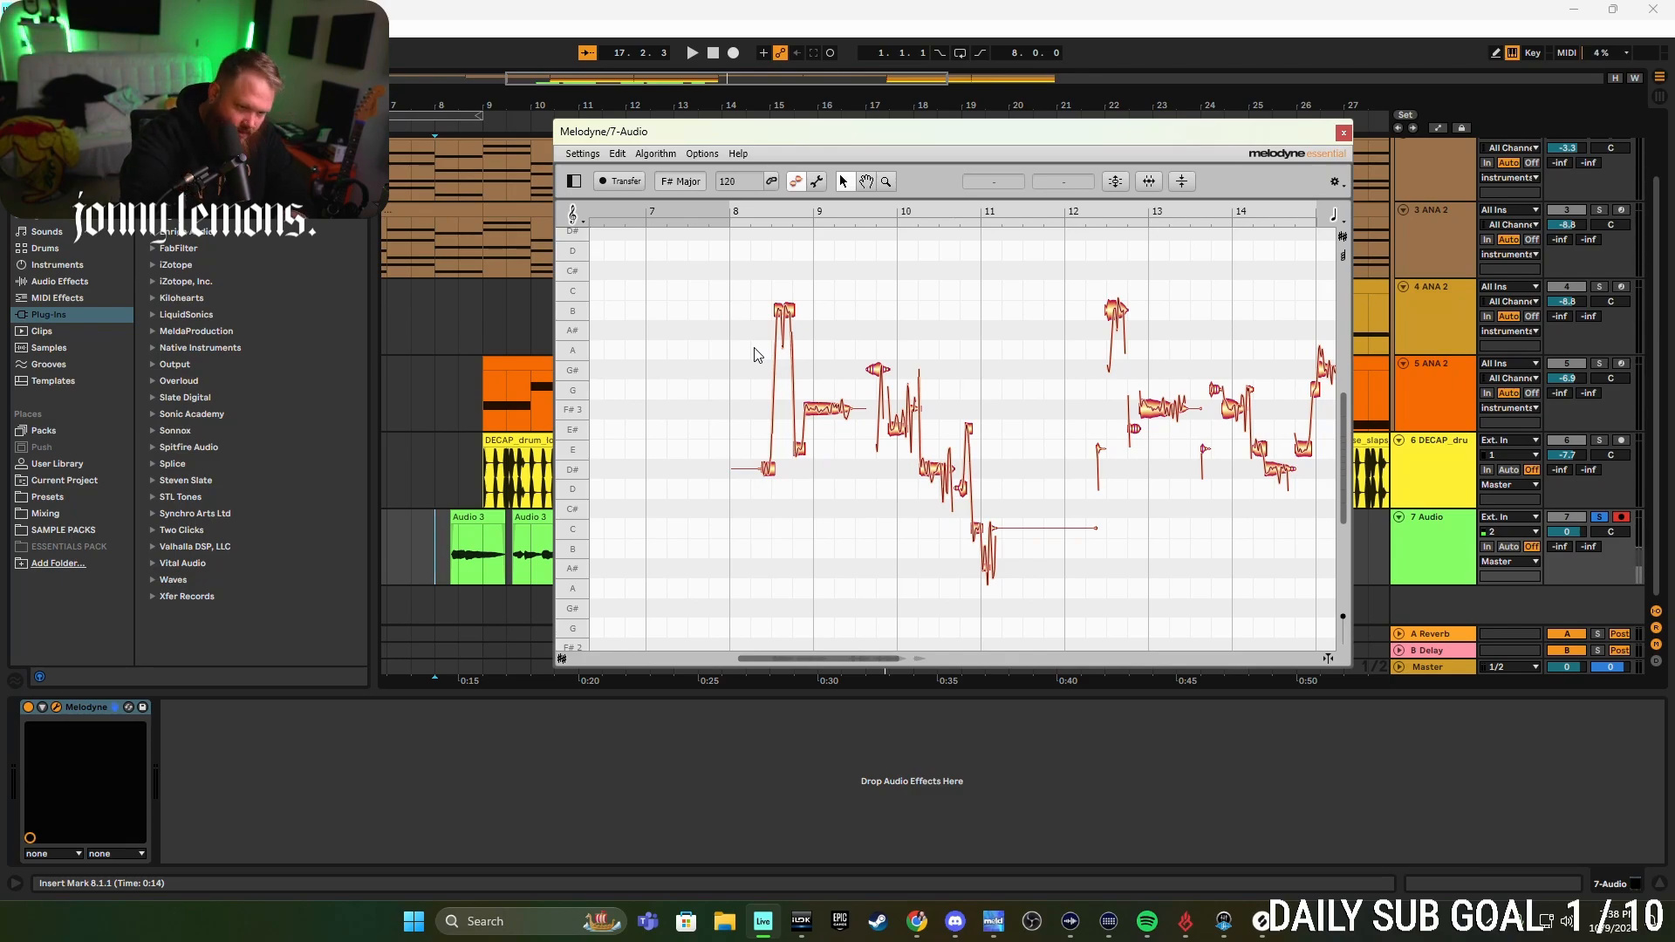
- Play the pitch-corrected vocal to check how it sounds
key("space")
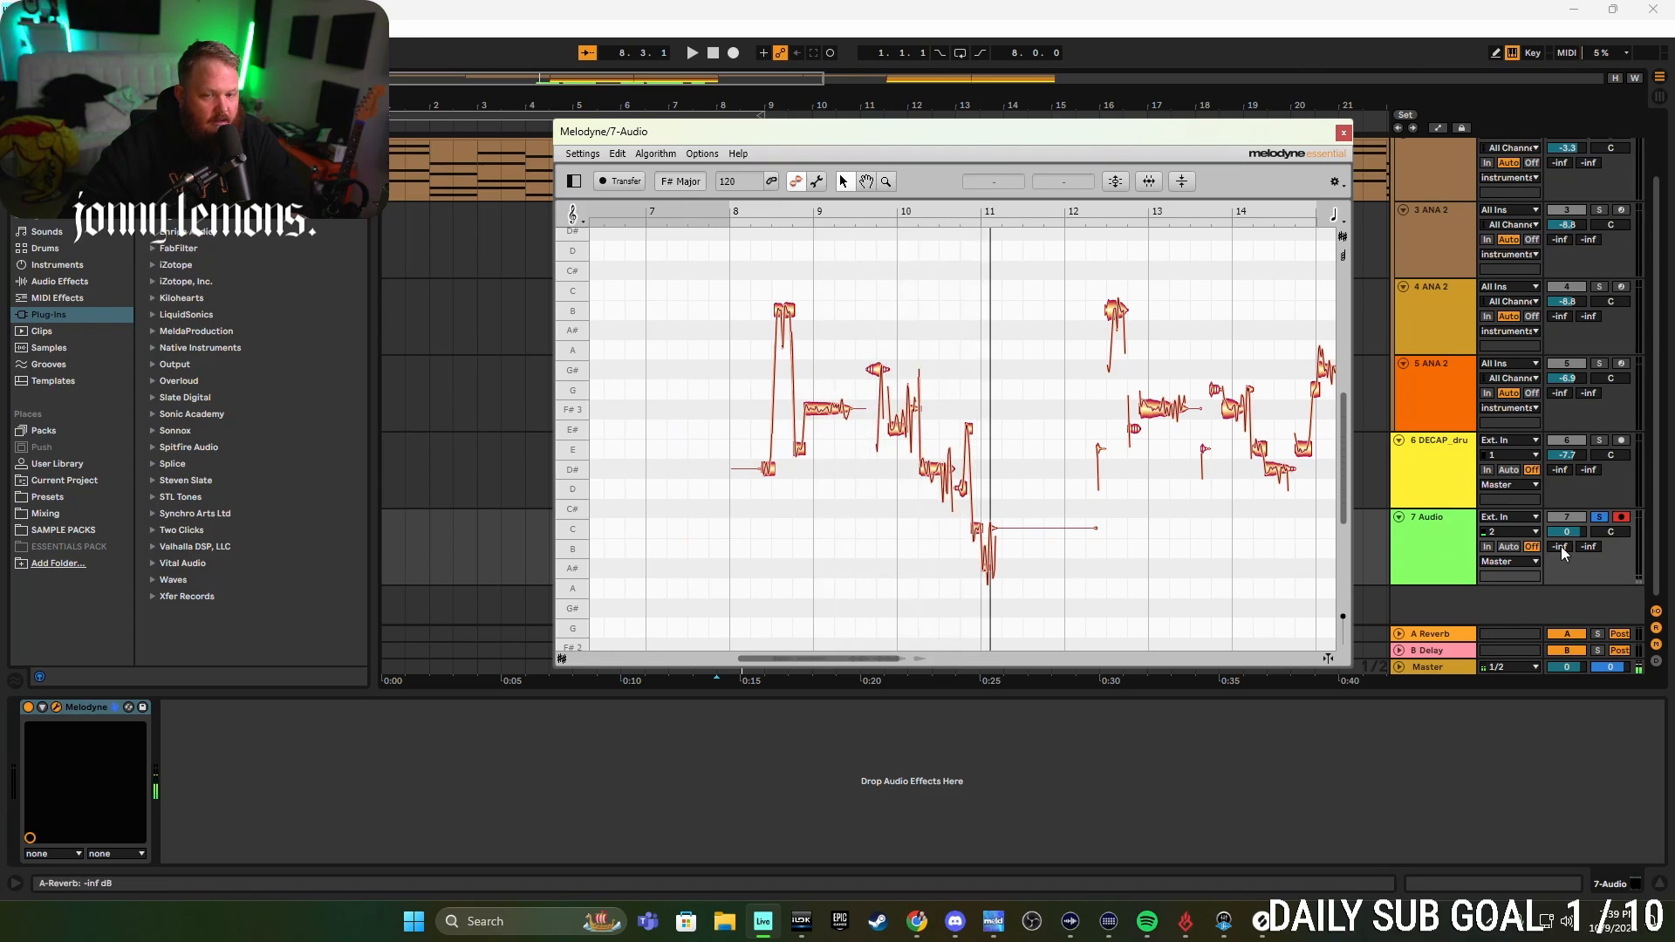
- Raise the 7 Audio track's volume to 6.0 dB and lower the C3 vocal note just before bar 11 to B2 in Melodyne
left_click(768, 403)
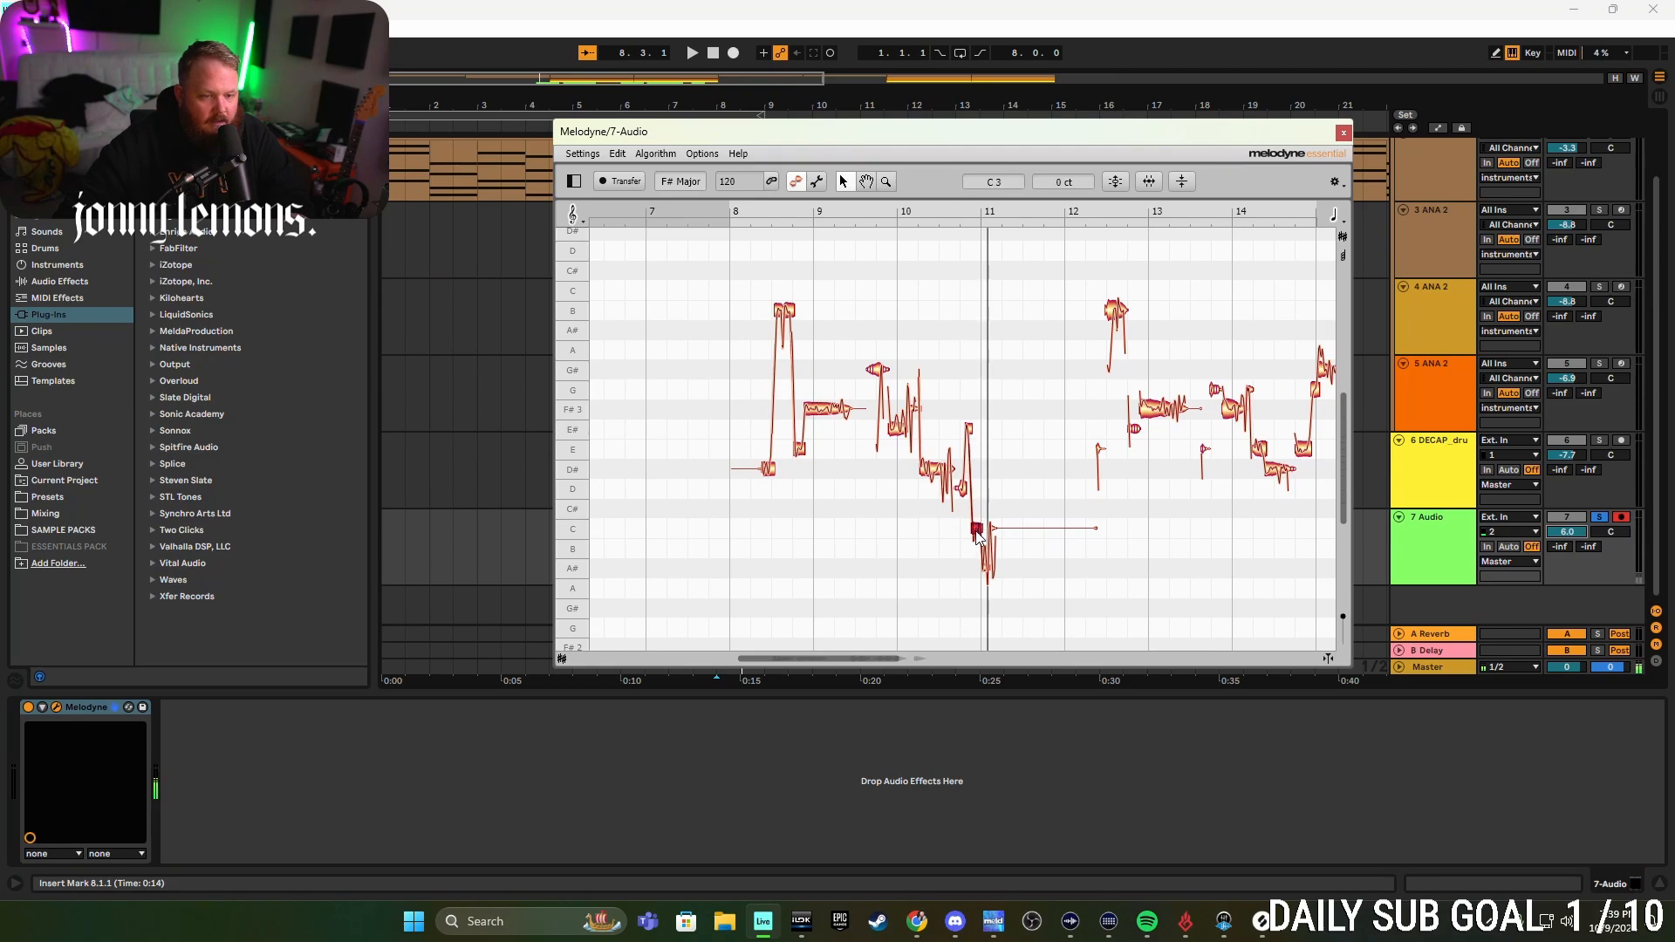
left_click(942, 526)
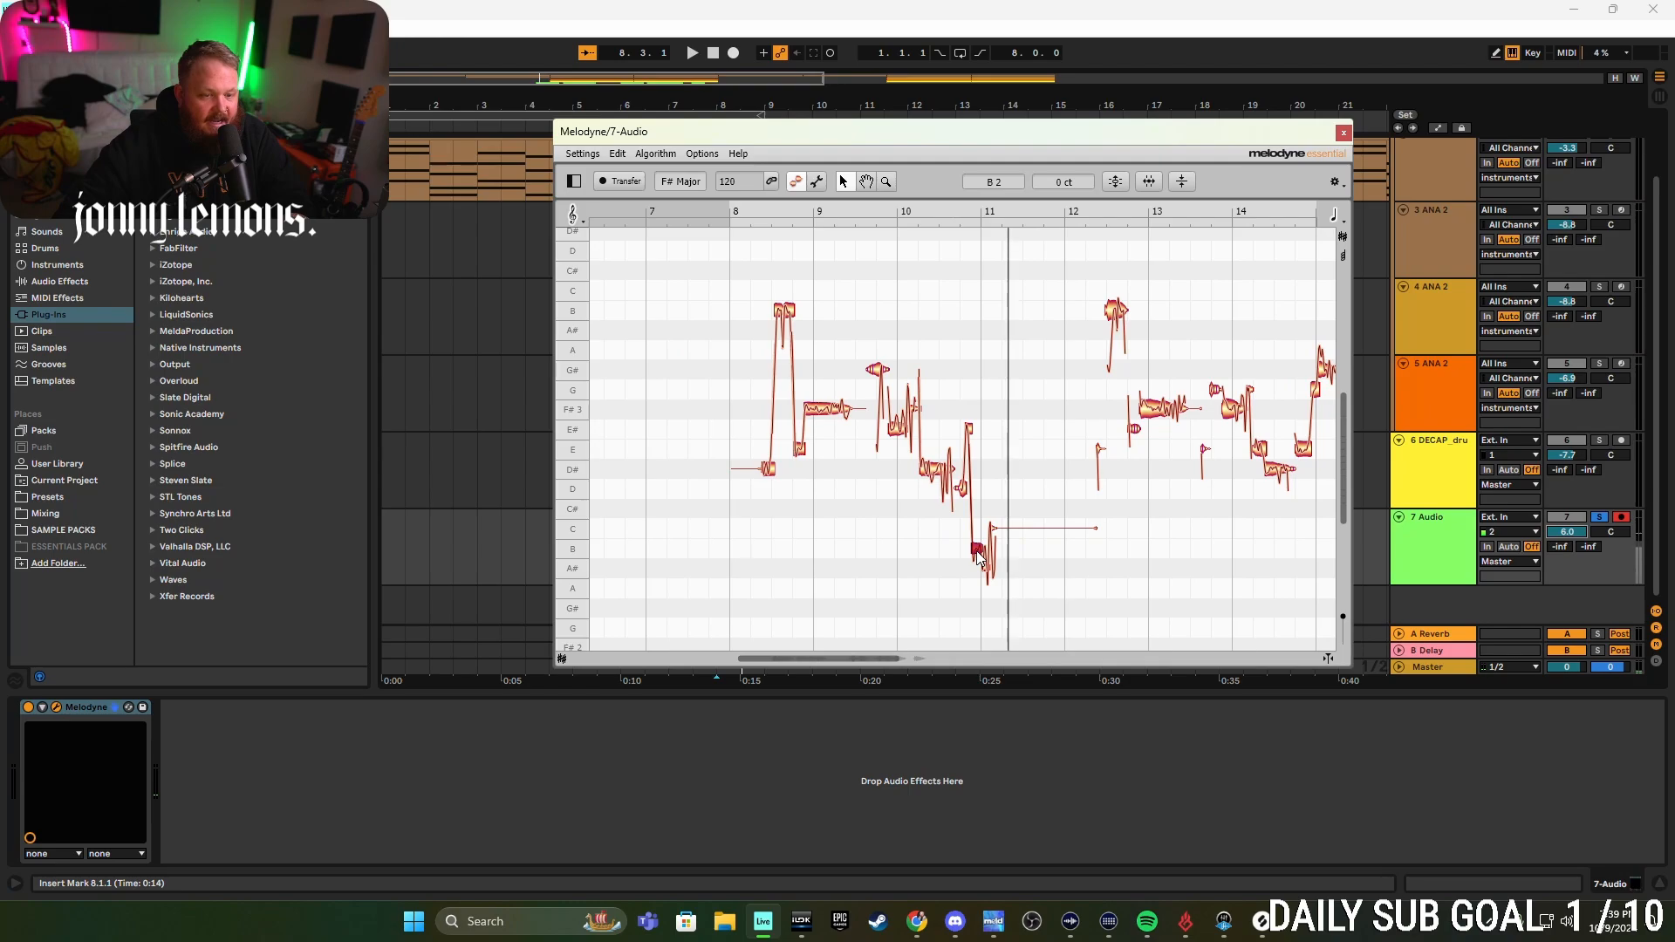
left_click(945, 535)
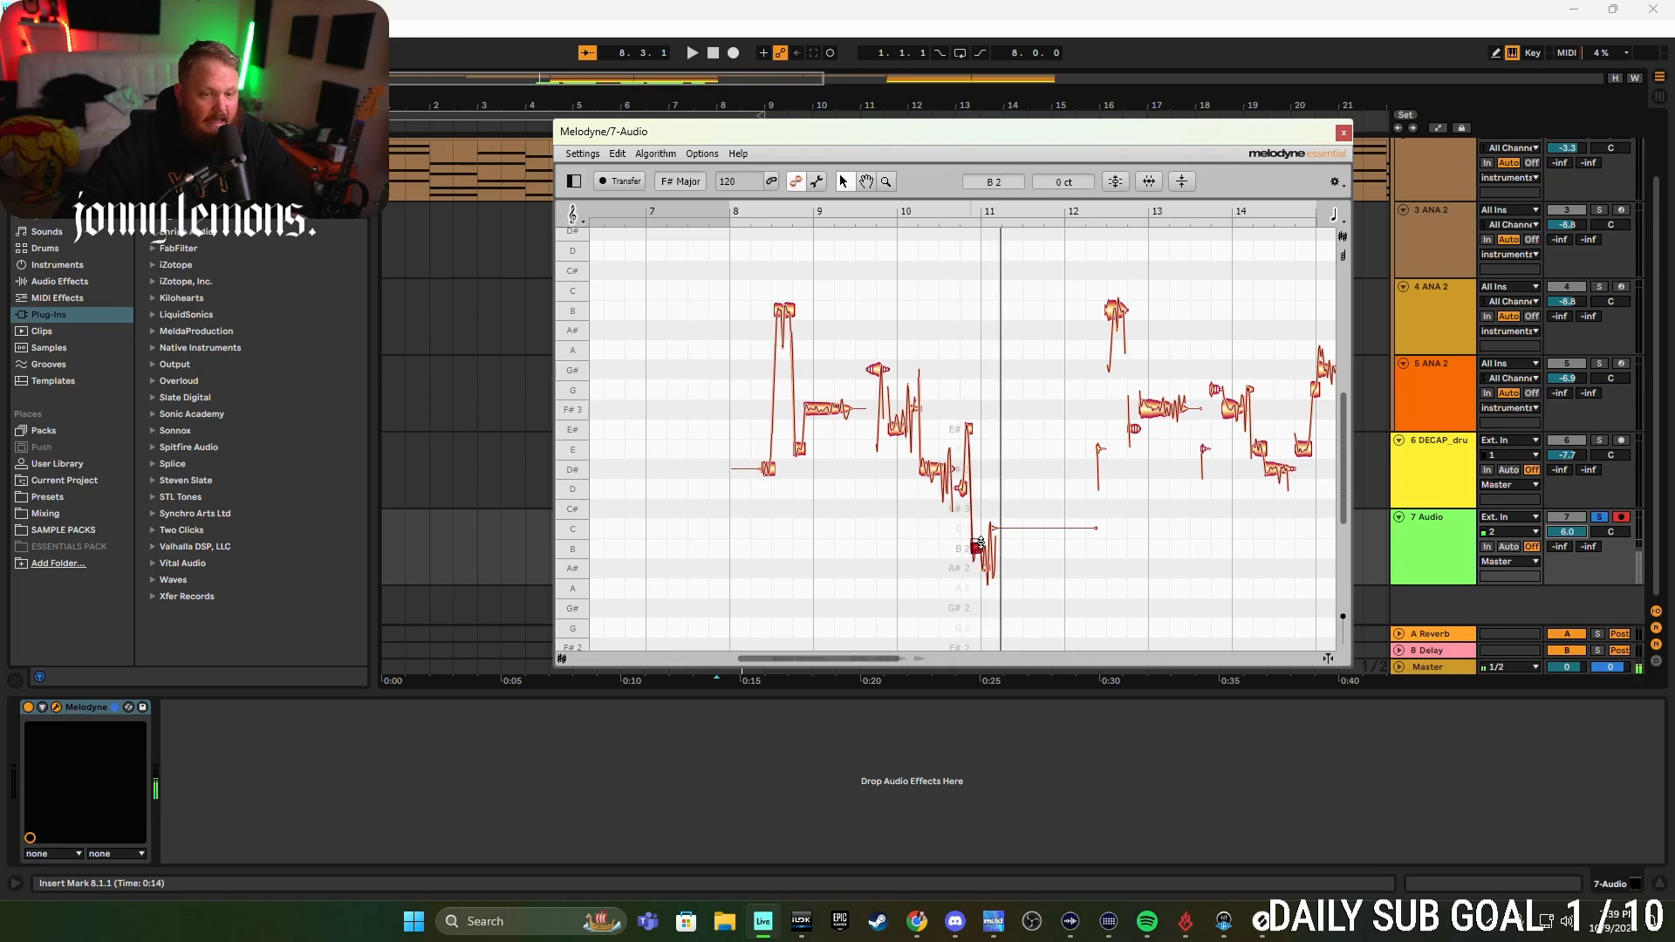
left_click(932, 539)
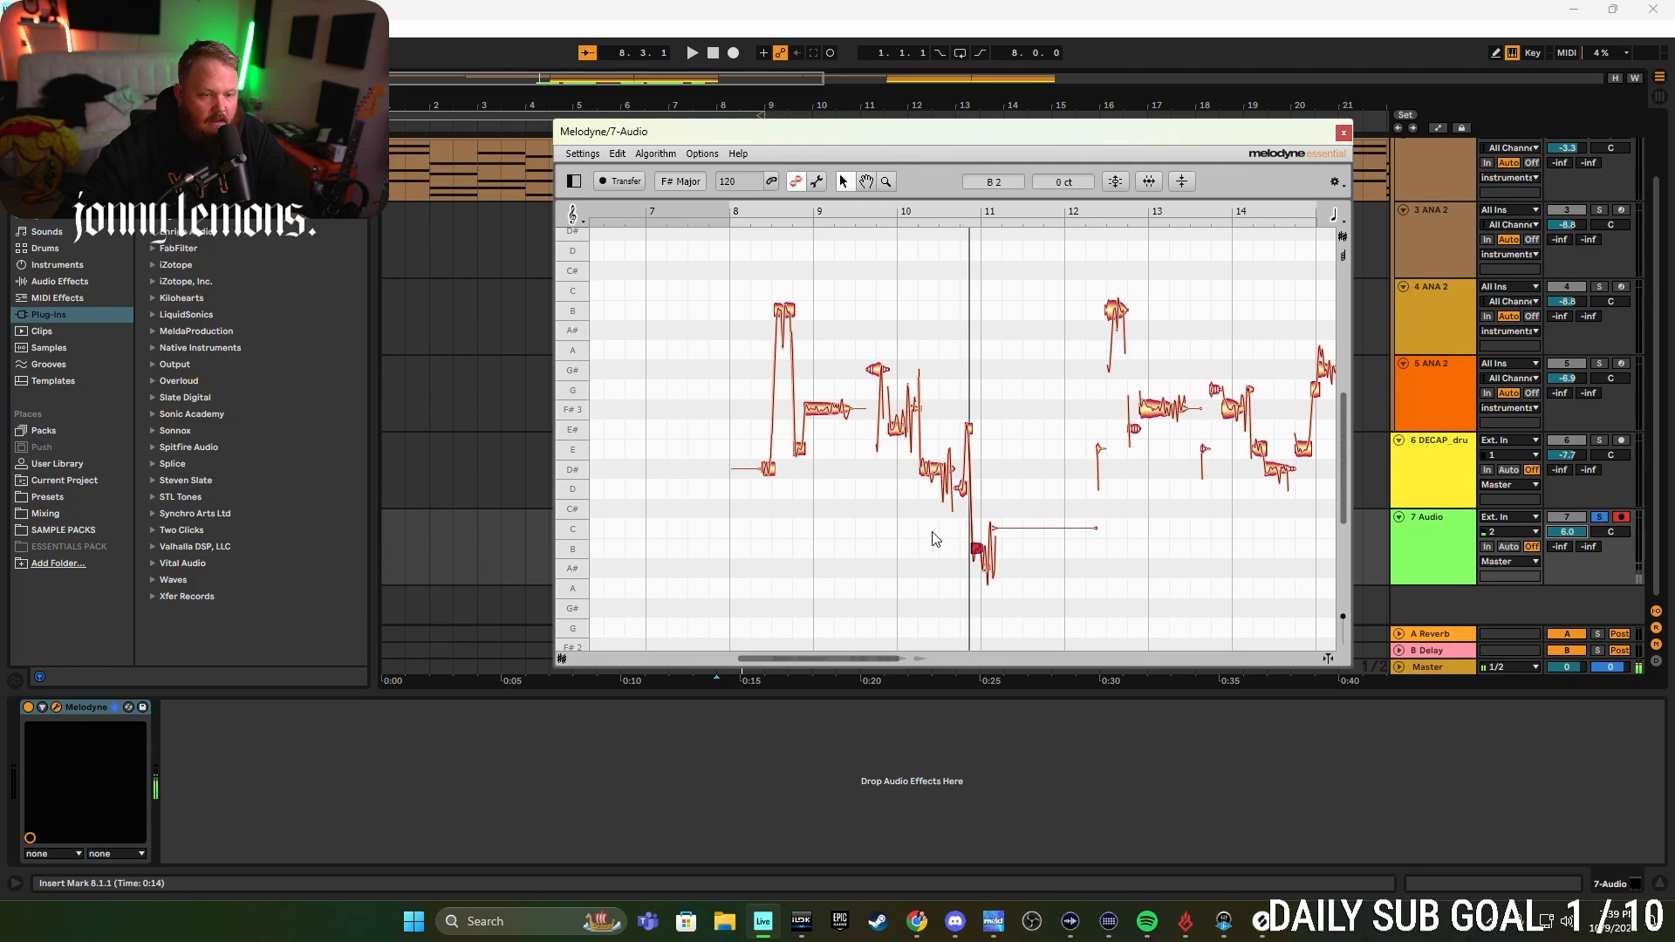
- Play the remaining vocal phrases through bar 16 and review their corrected notes in Melodyne
scroll(1136, 442, "right", 3)
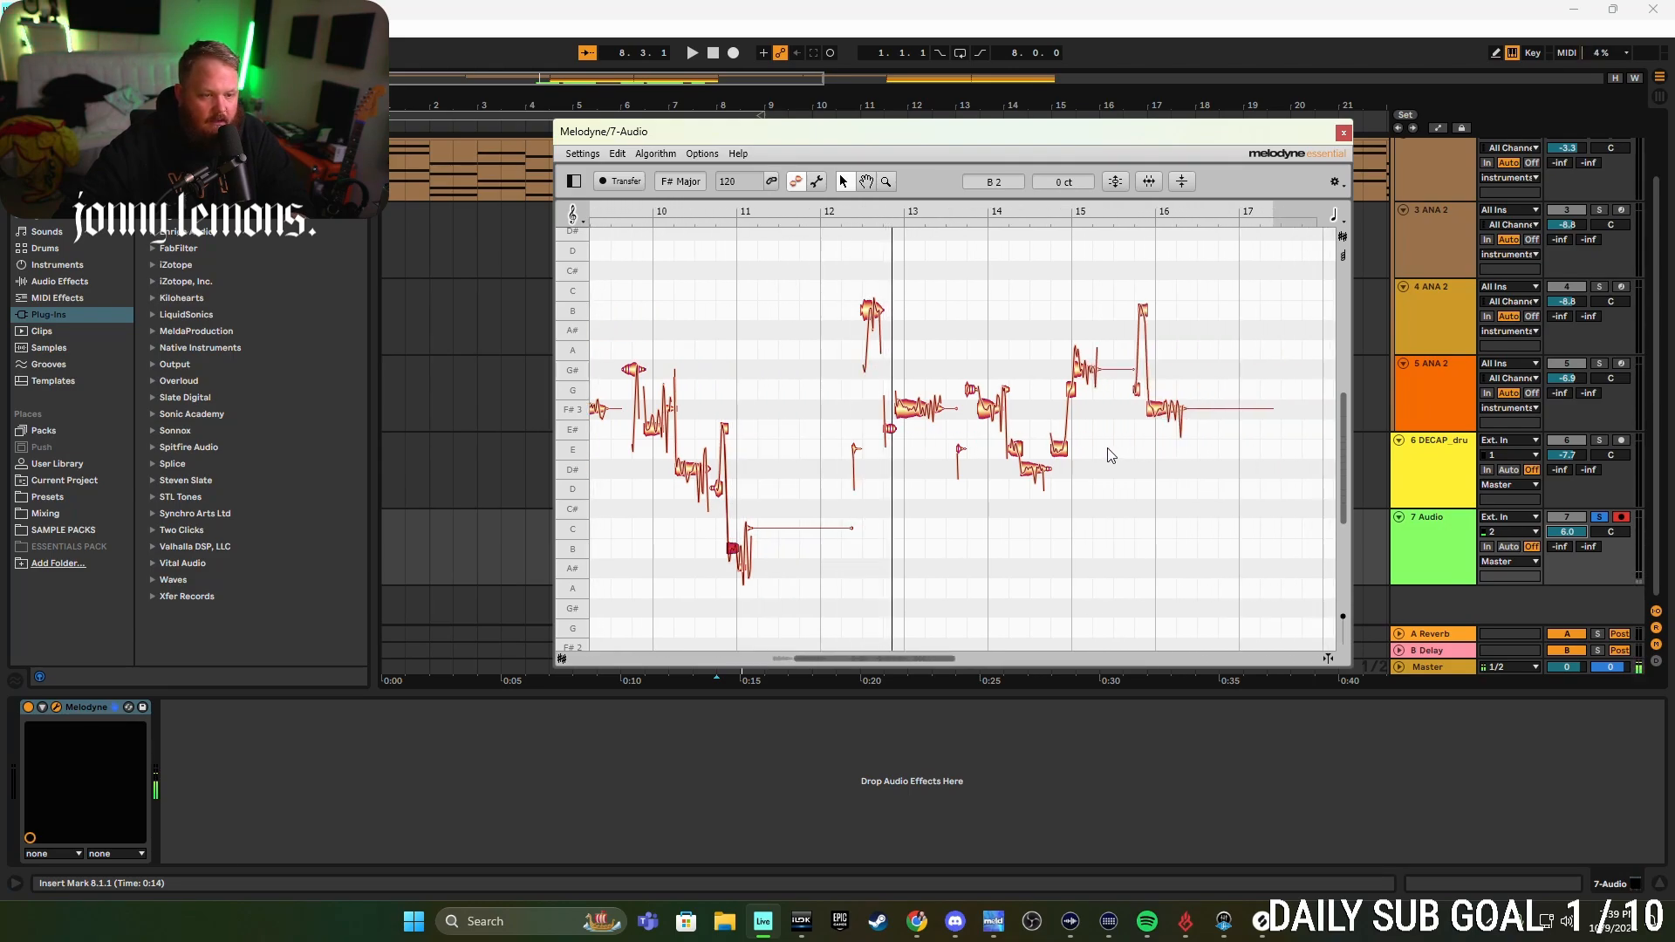
scroll(1110, 454, "right", 1)
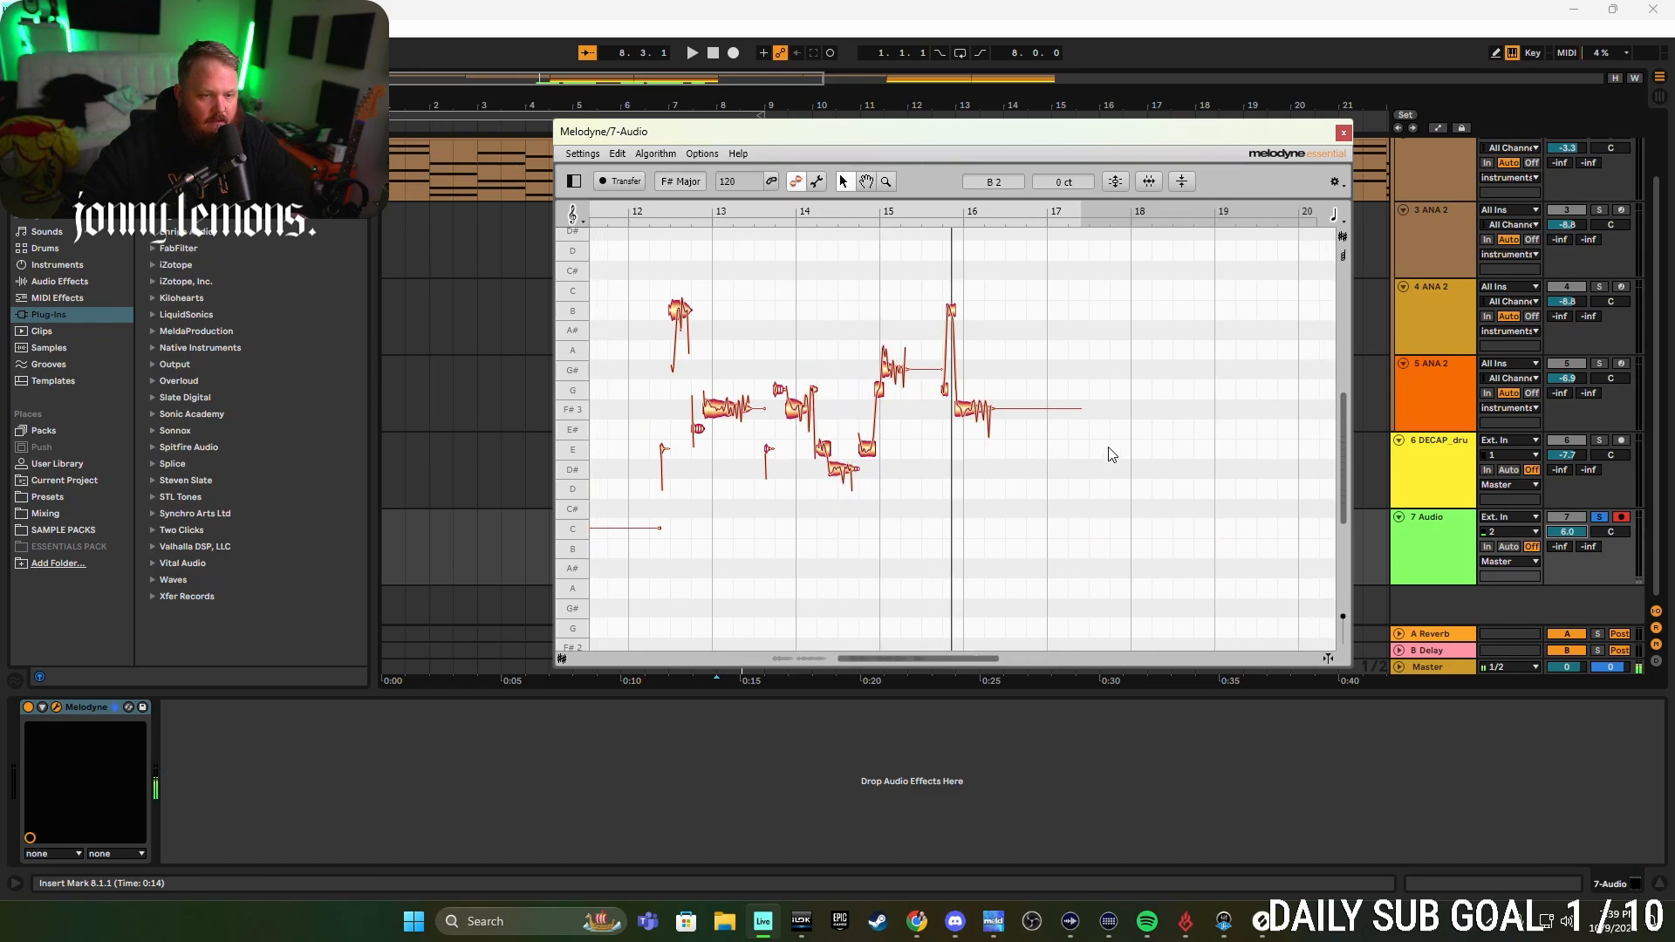
key("space")
scroll(975, 451, "left", 3)
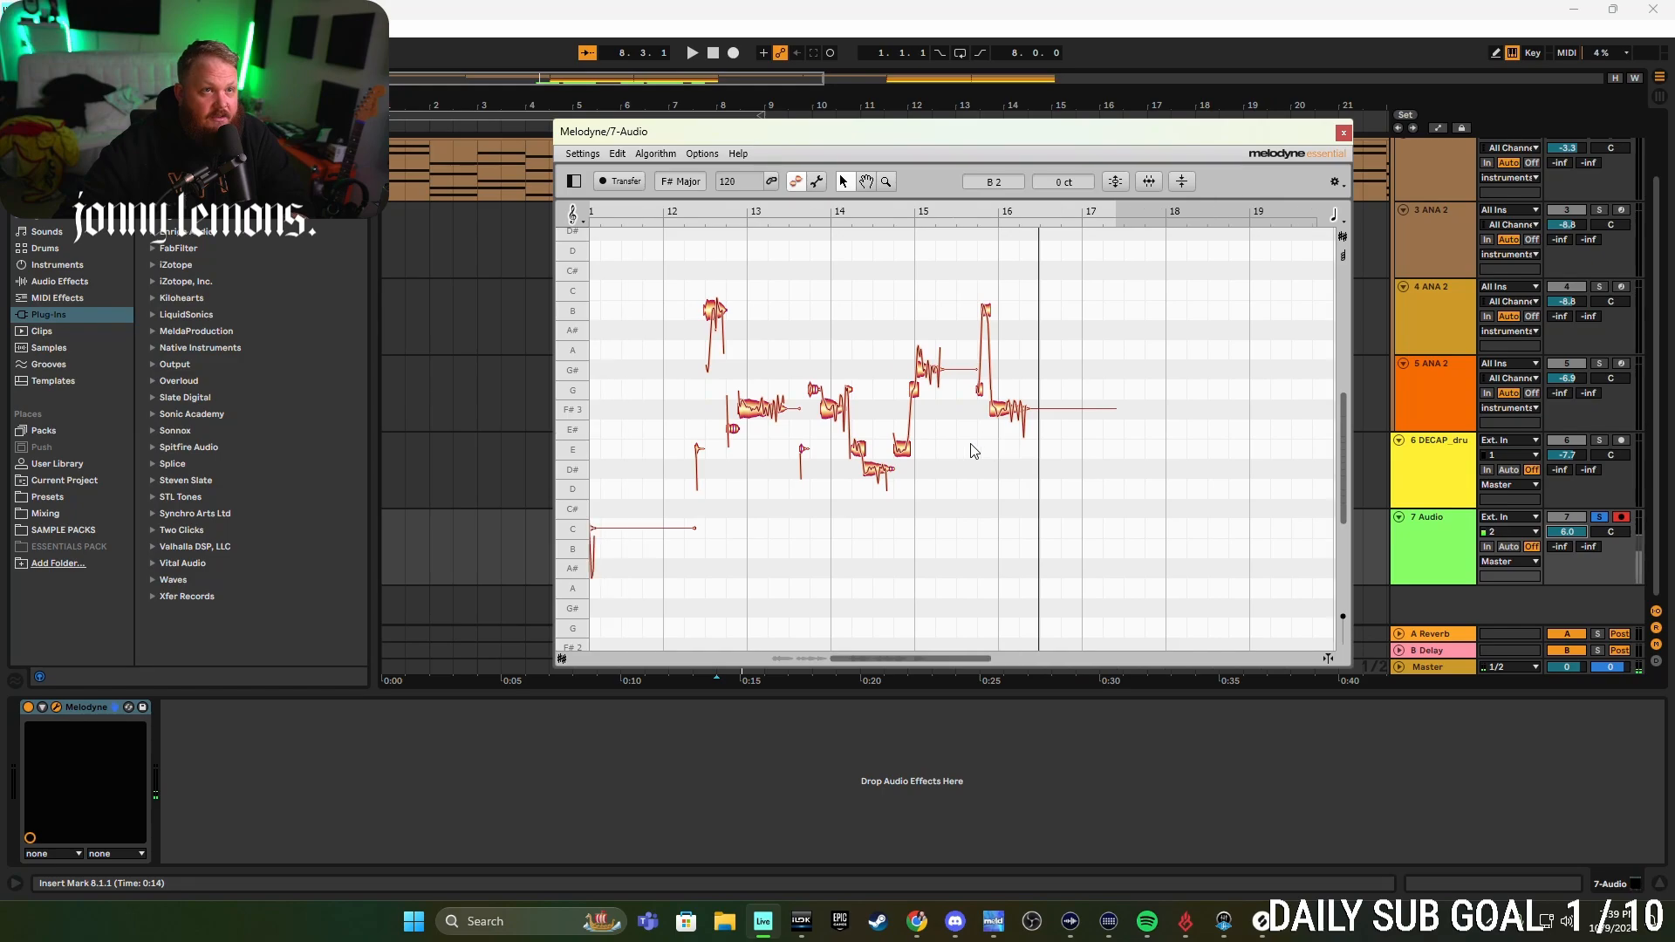
scroll(970, 442, "down", 1)
scroll(787, 456, "left", 3)
scroll(788, 455, "down", 2)
scroll(787, 455, "left", 4)
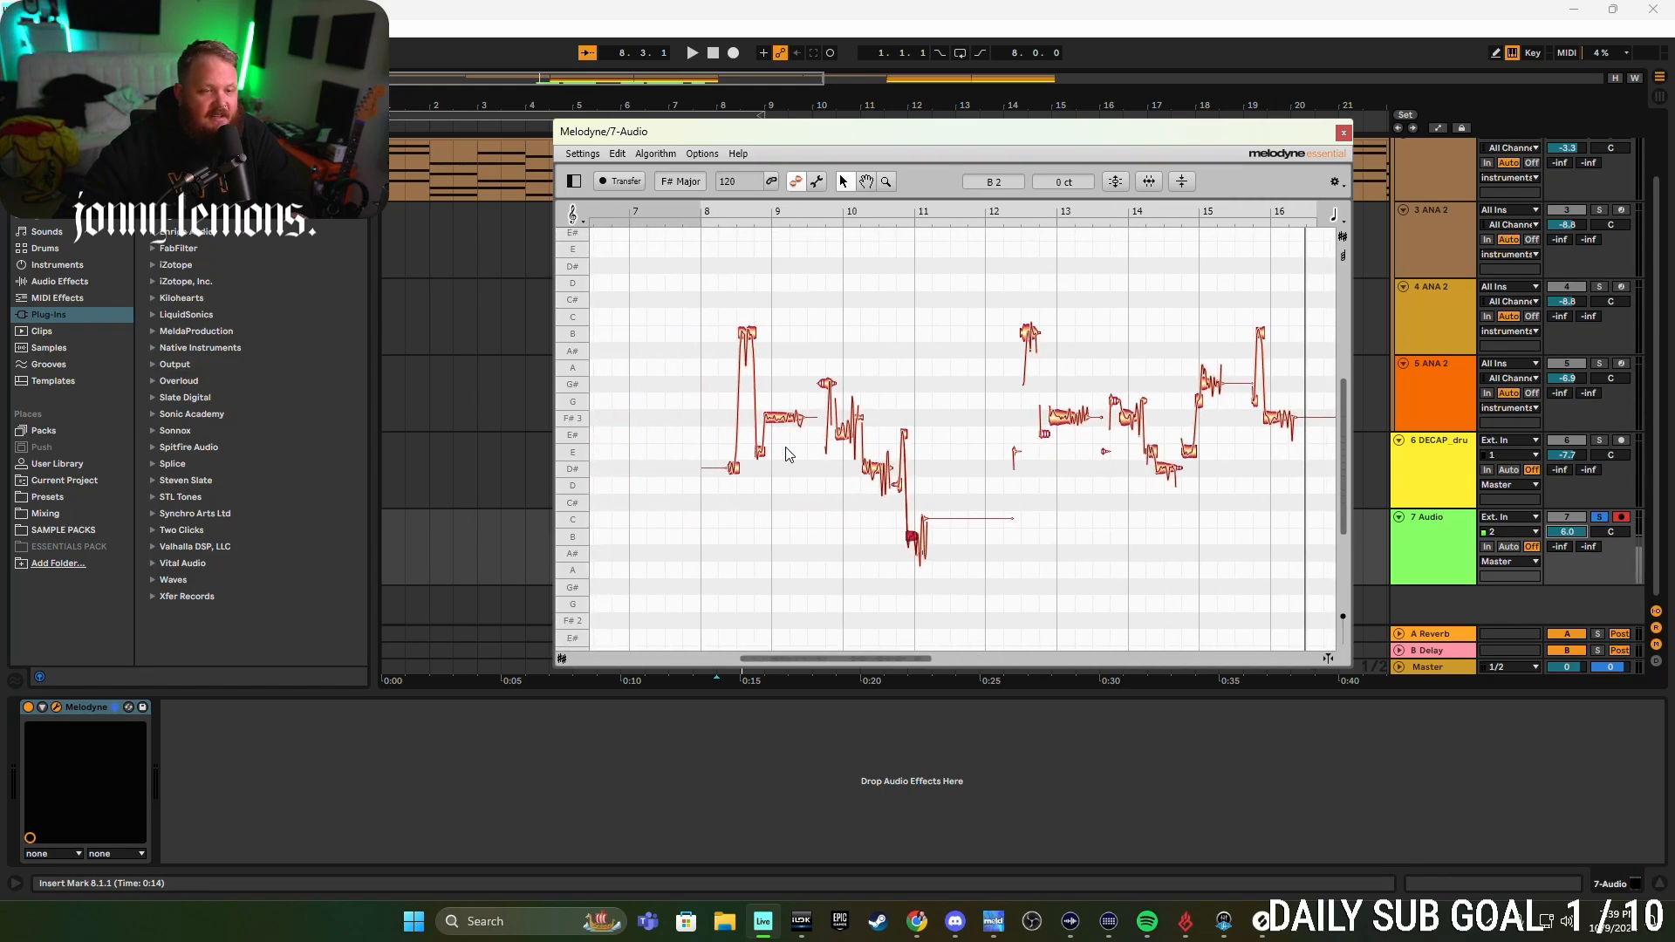
- Freeze and flatten the 7 Audio track to render the Melodyne correction, and put the vocal effect rack back on it
left_click(1343, 133)
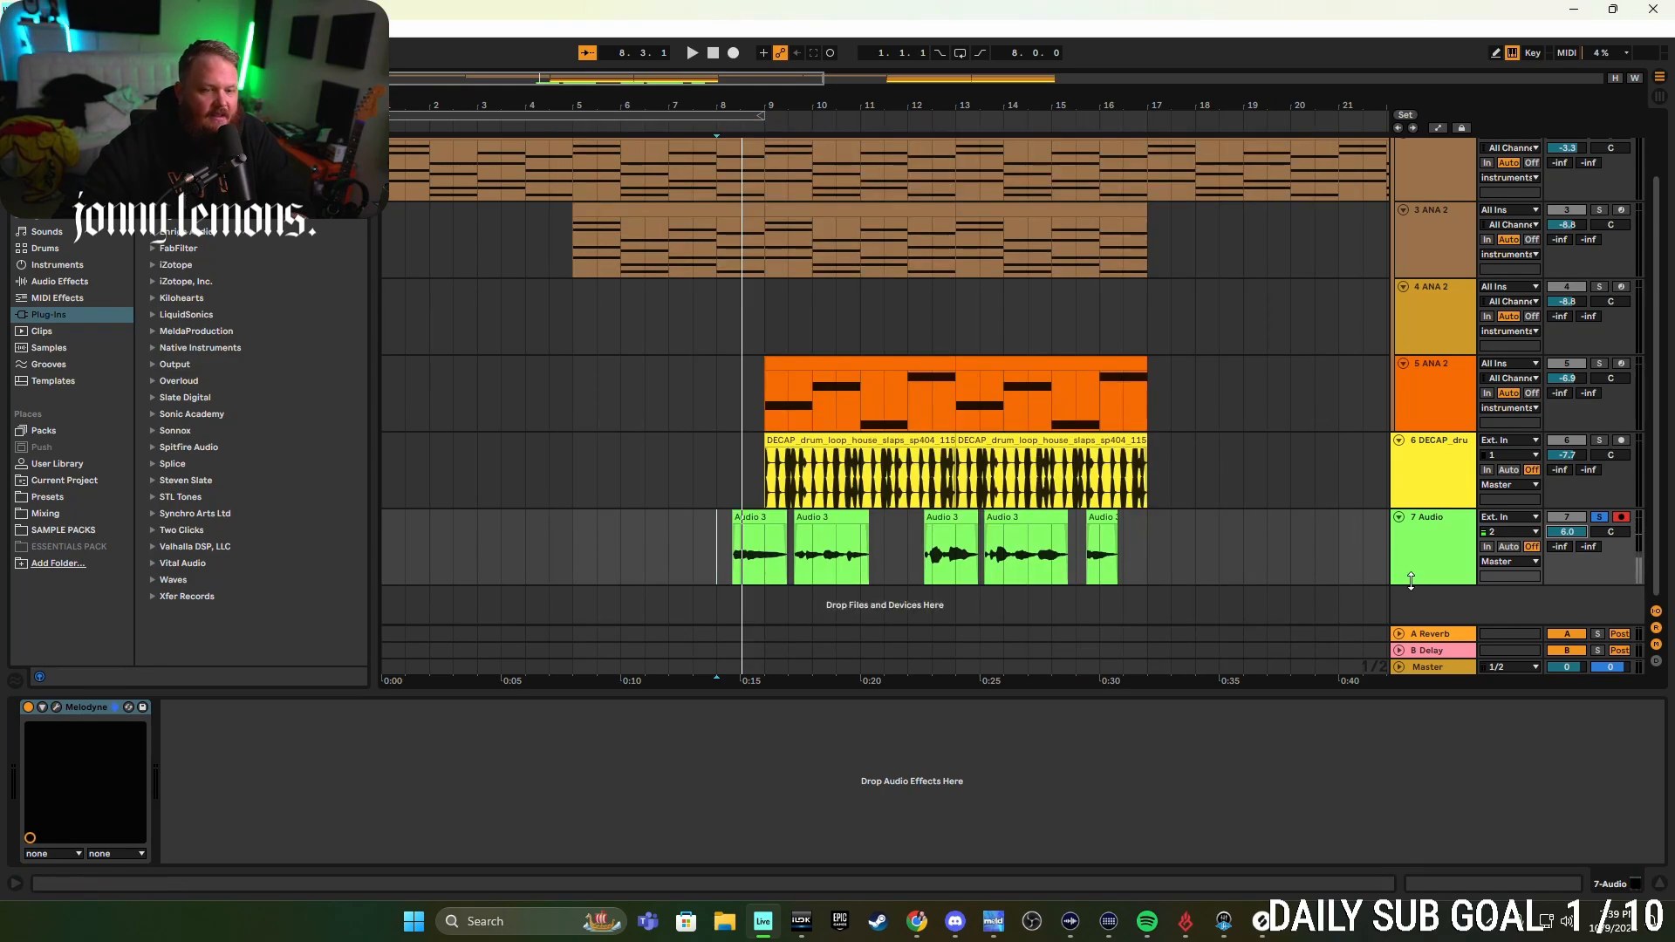
right_click(1444, 562)
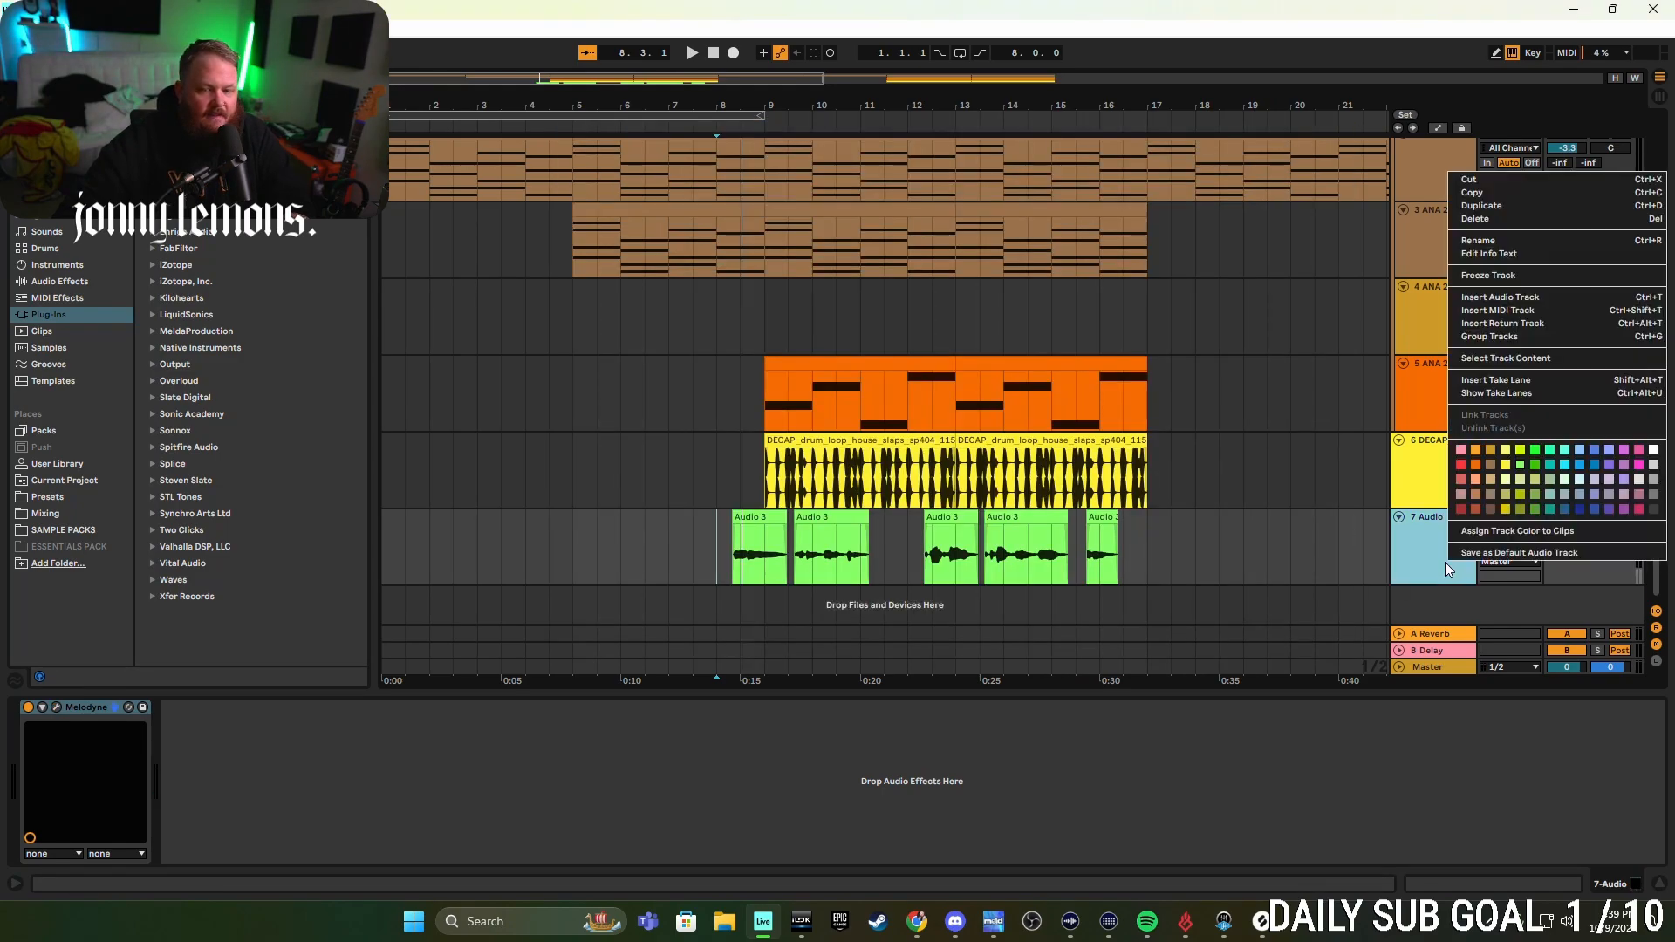
left_click(1495, 275)
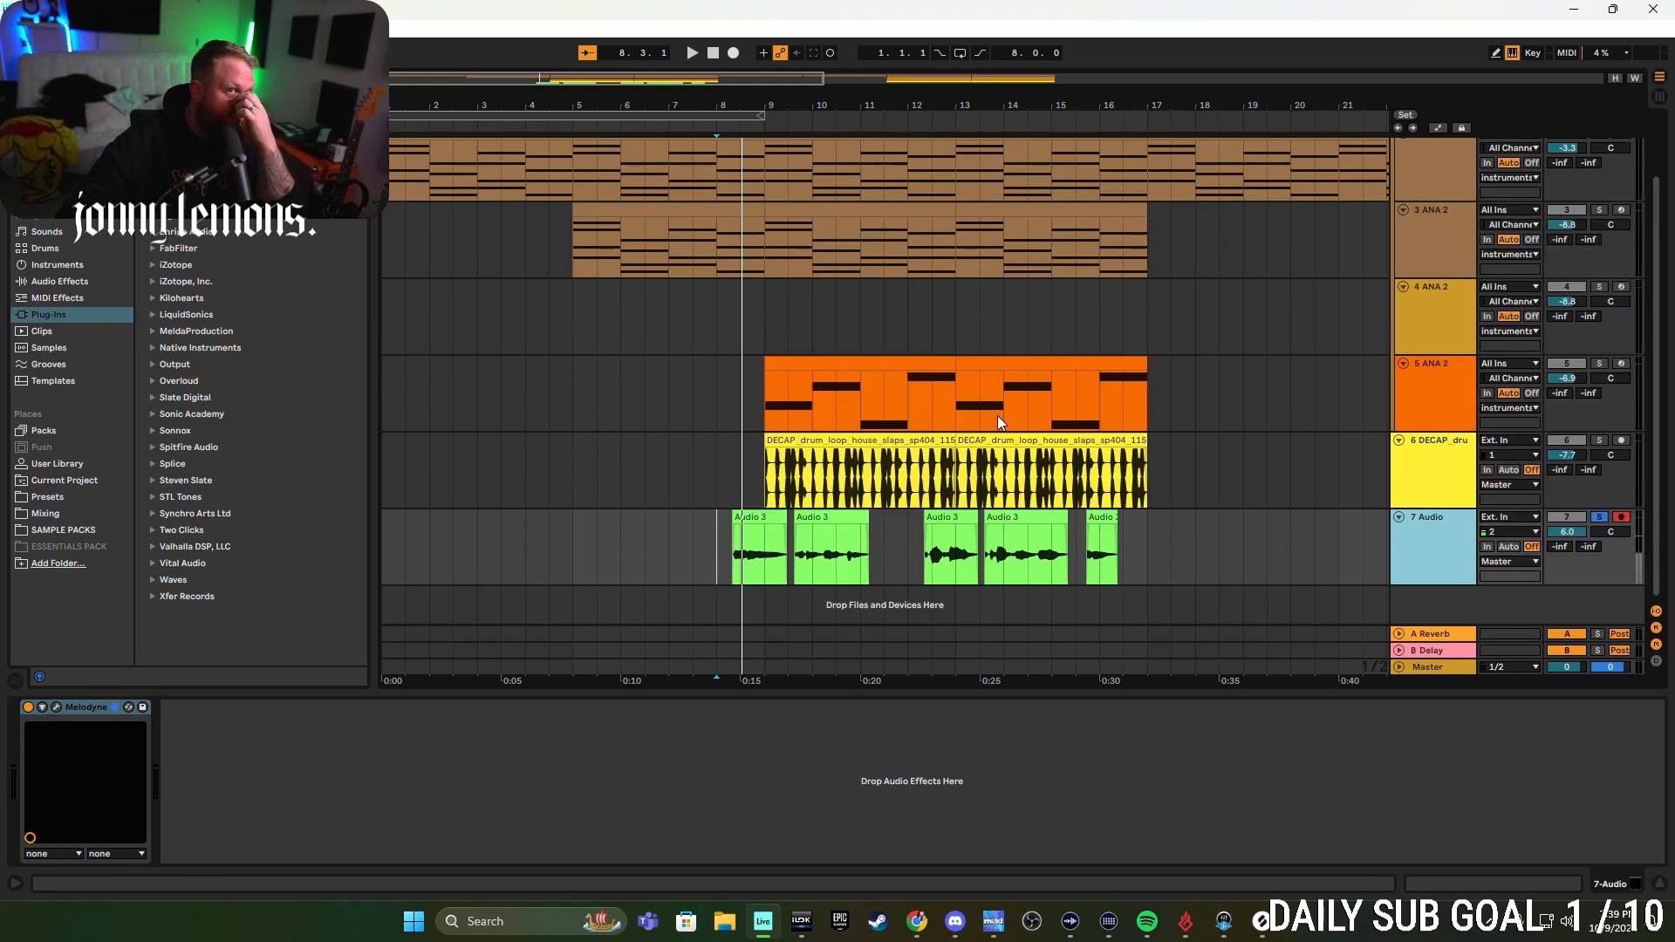
right_click(1425, 519)
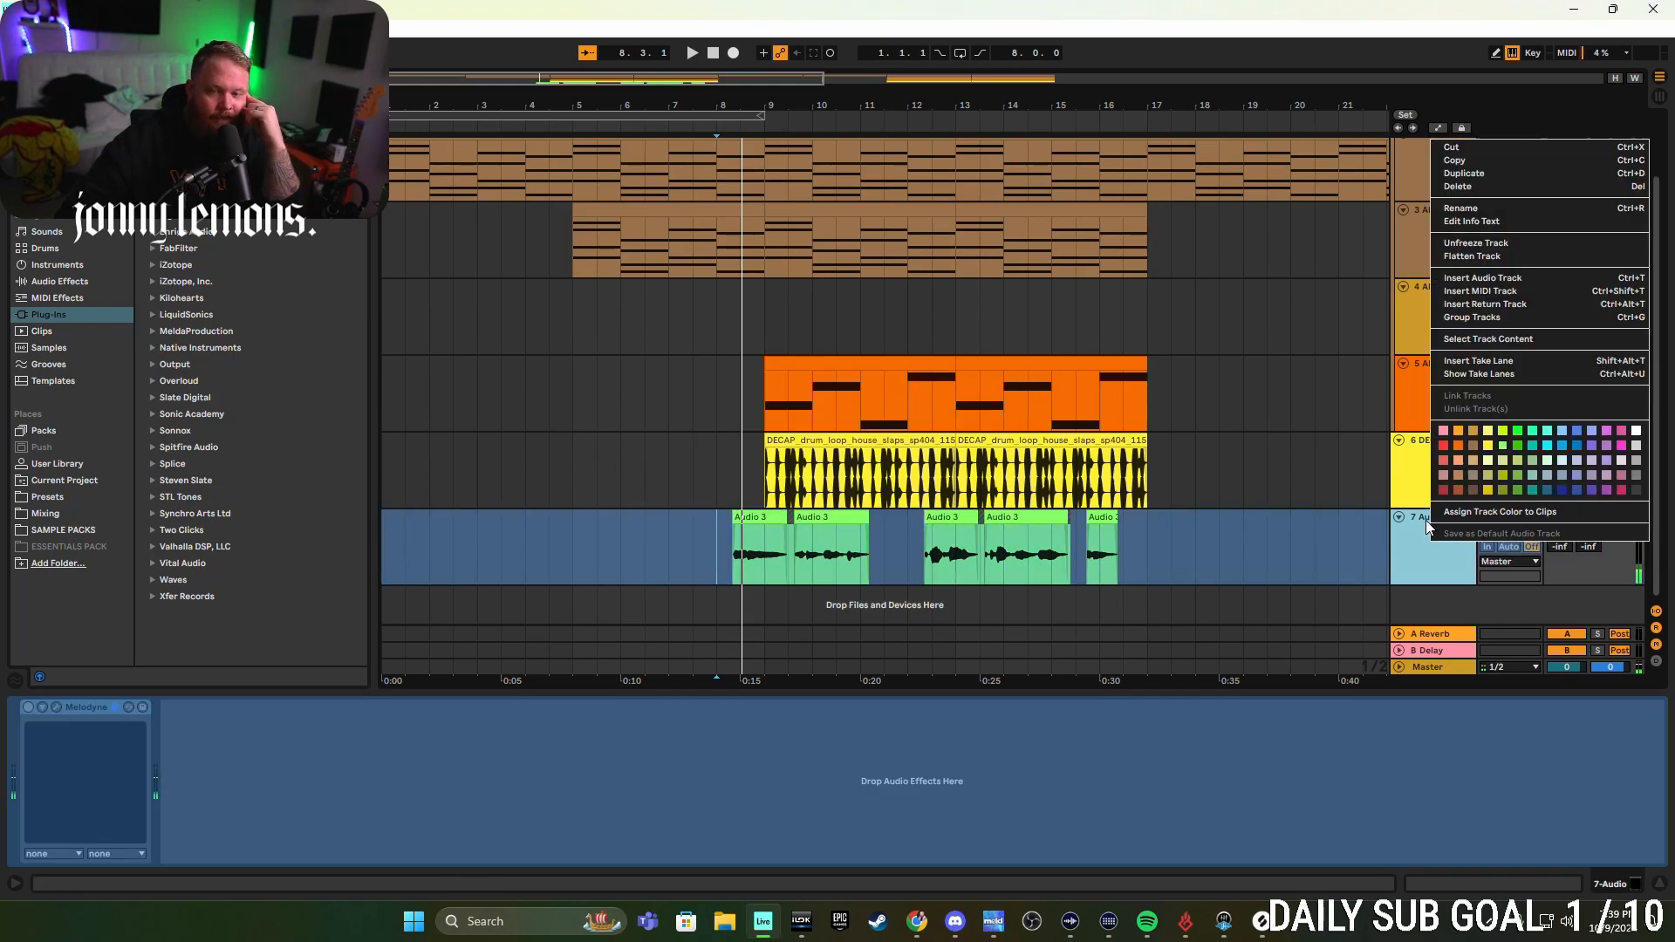
left_click(1500, 256)
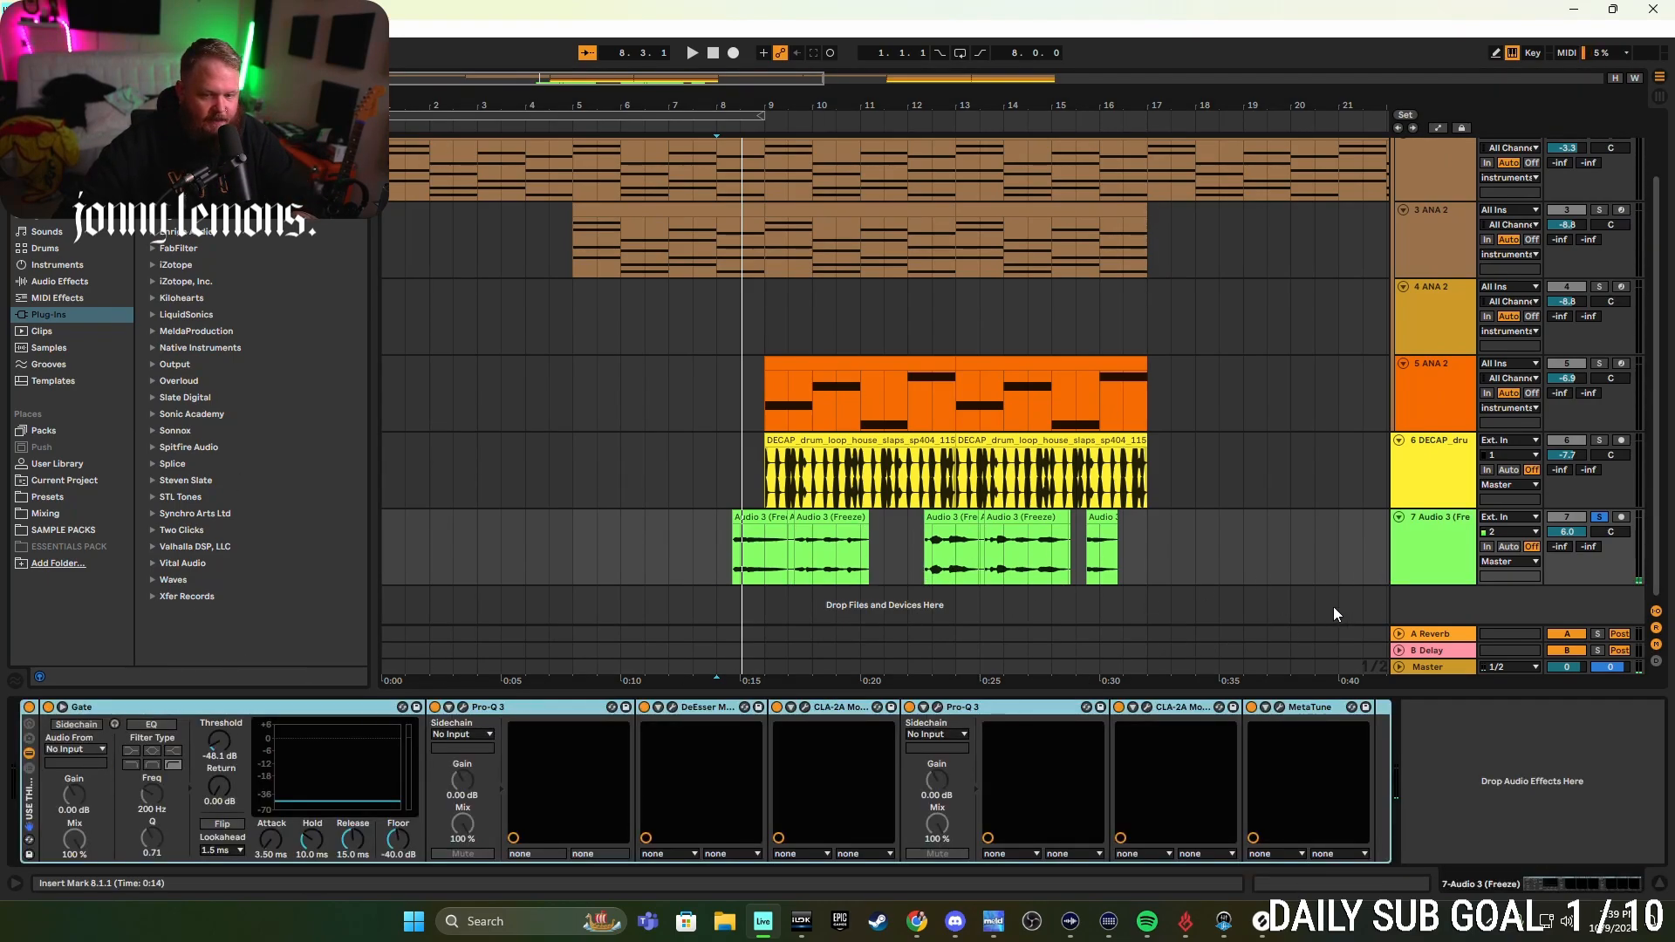
- Set the MetaTune plug-in in the vocal rack to Speed 11.4 and Amount 22.2
left_click(735, 556)
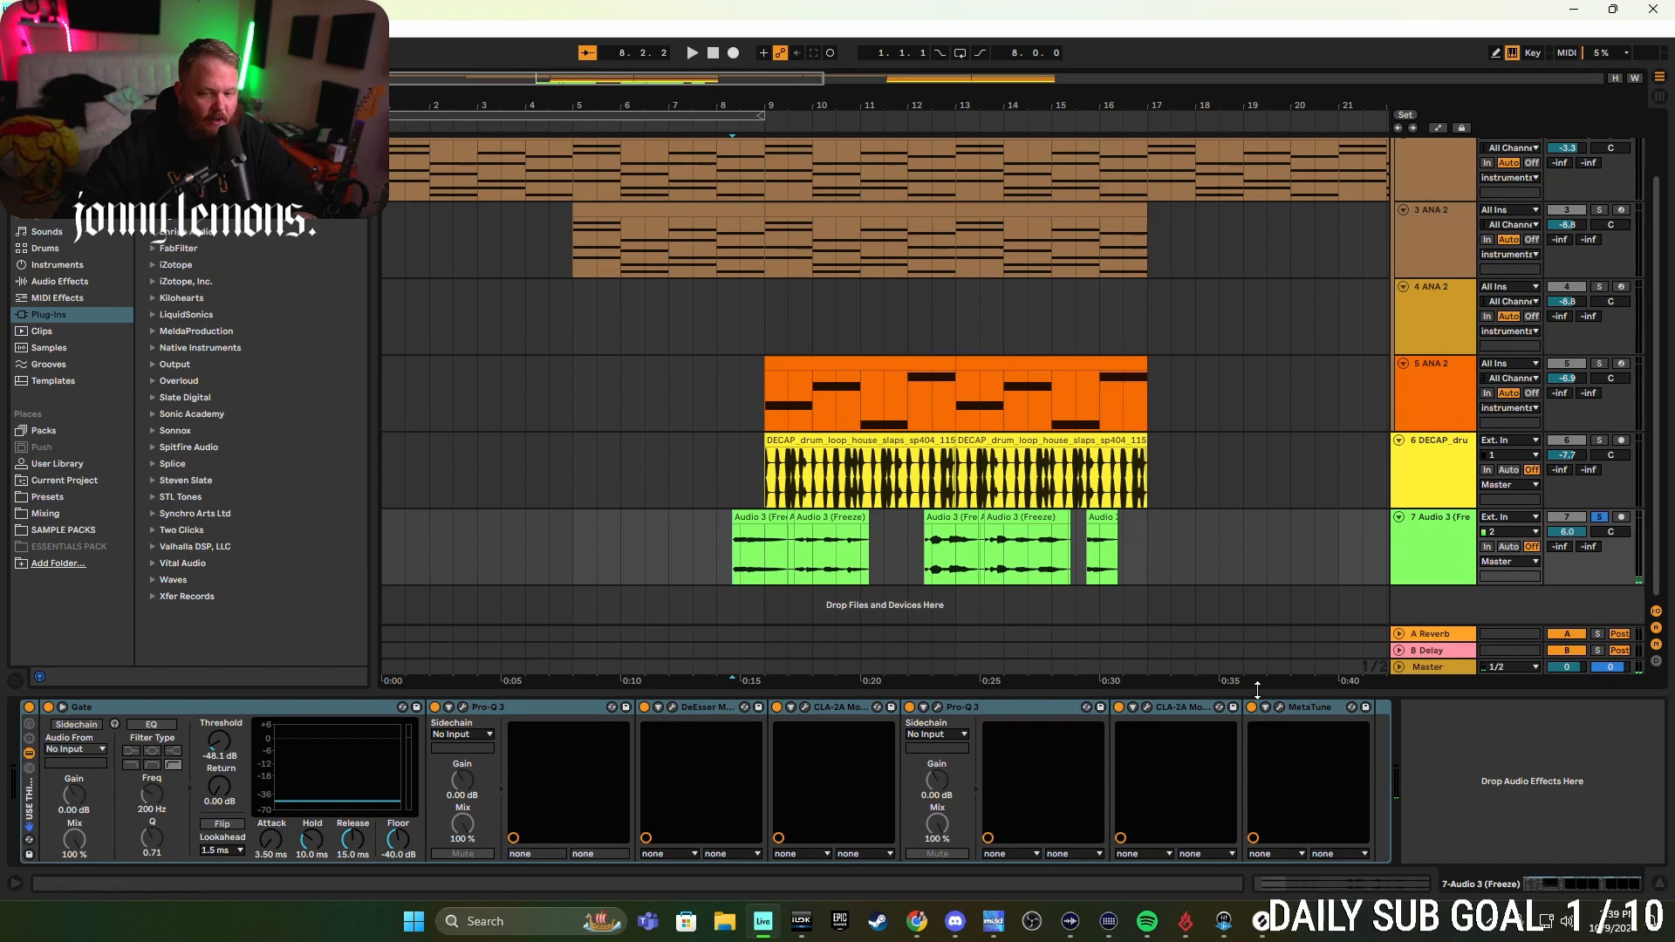
left_click(1278, 708)
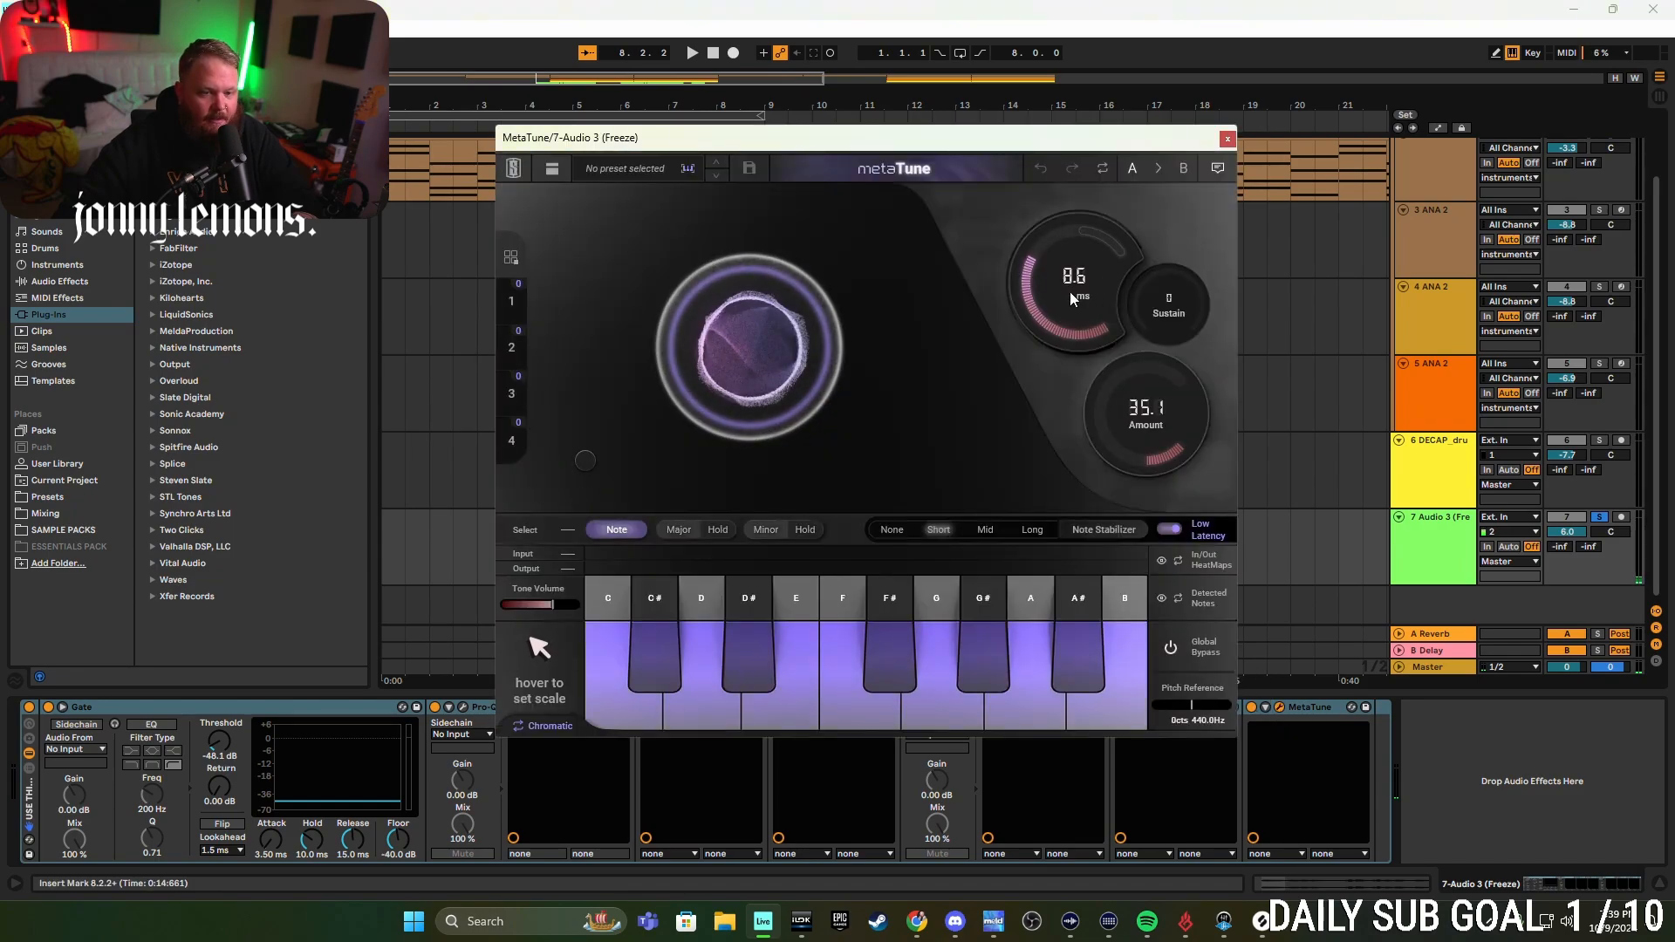
left_click_drag(1071, 293, 1071, 307)
left_click_drag(1137, 394, 1139, 419)
left_click(1229, 139)
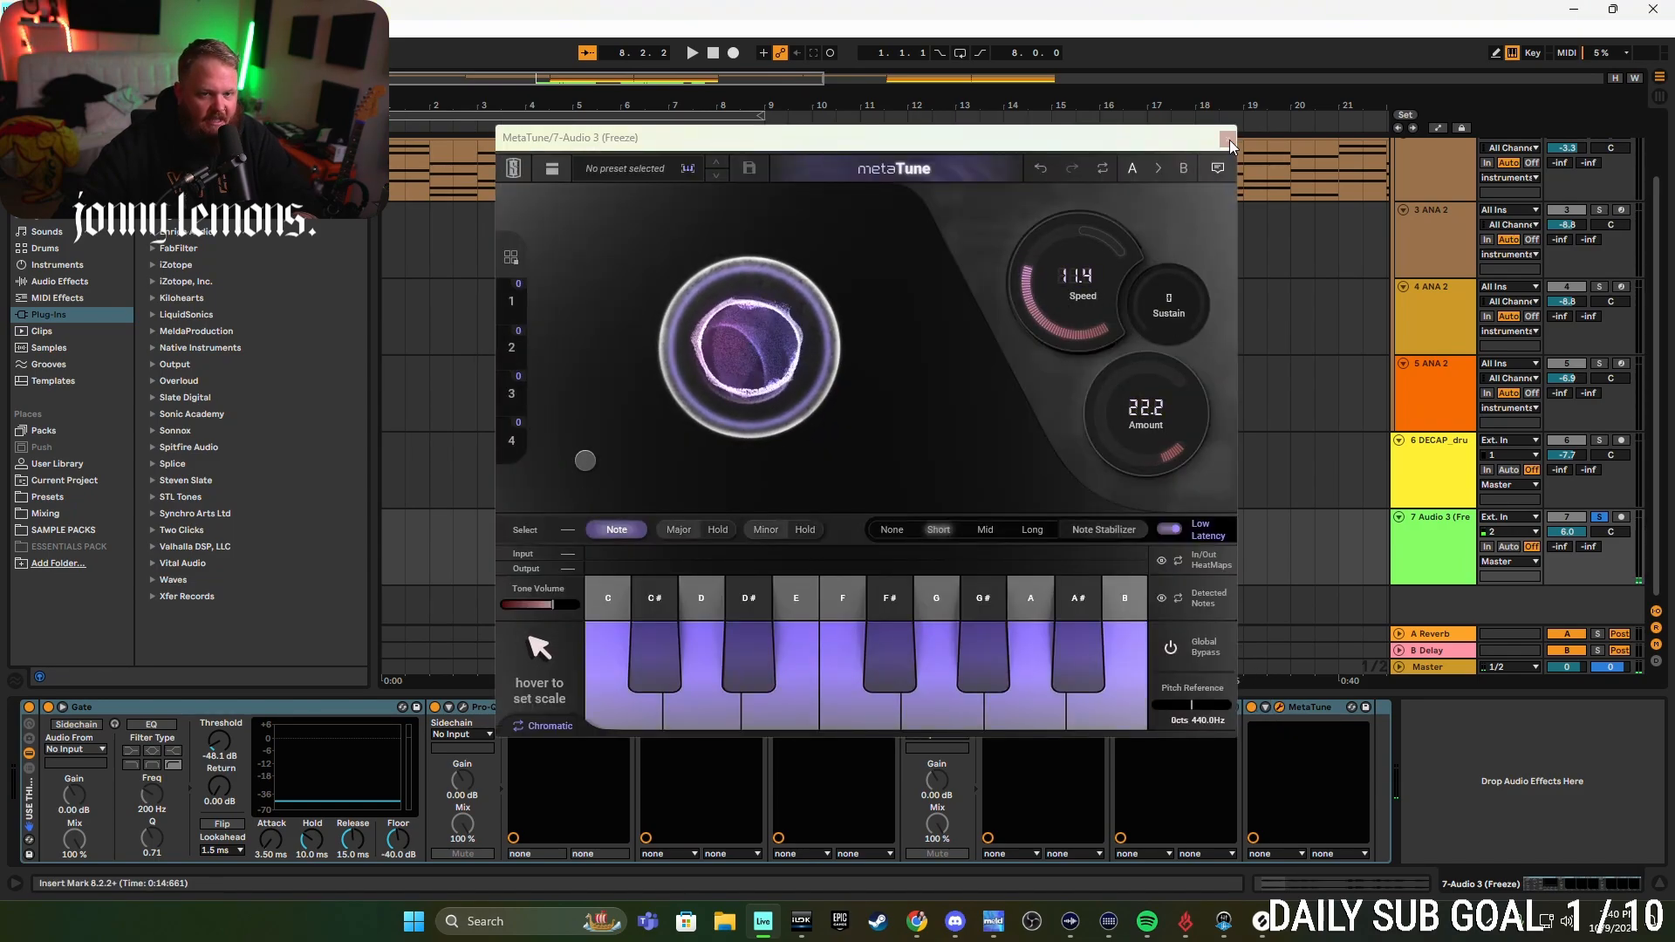
- Play from 8.1.1 and delete the short freeze-tail clips after the first, third and fourth vocal phrases
left_click(721, 485)
key("space")
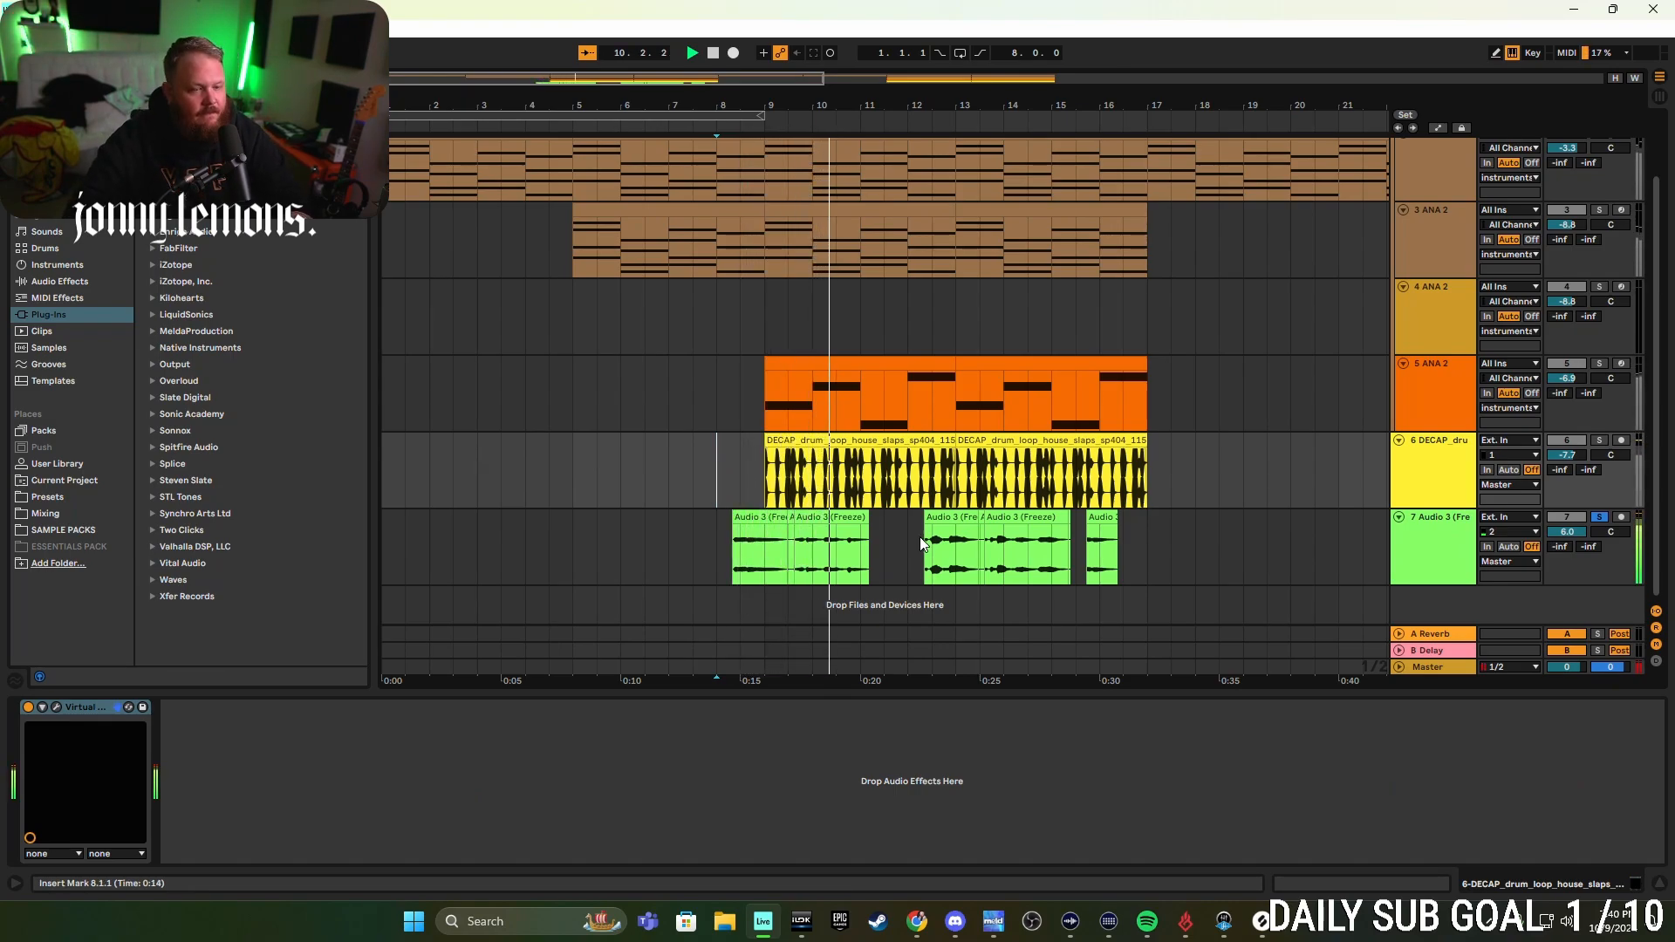
left_click(791, 519)
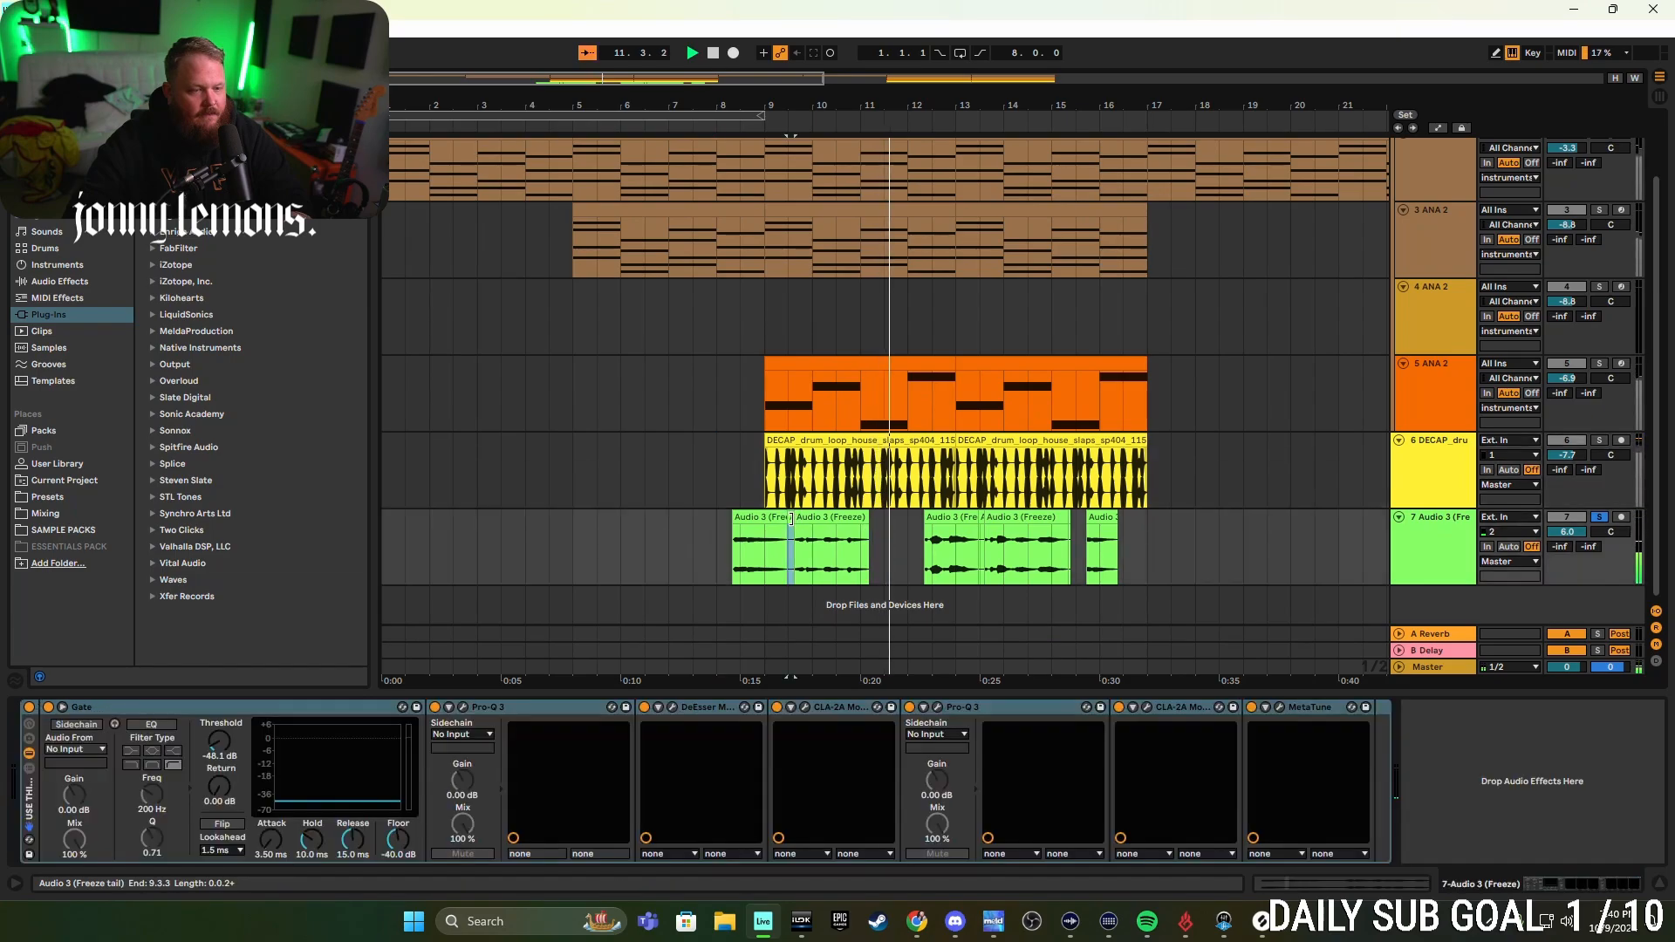
left_click(1244, 541)
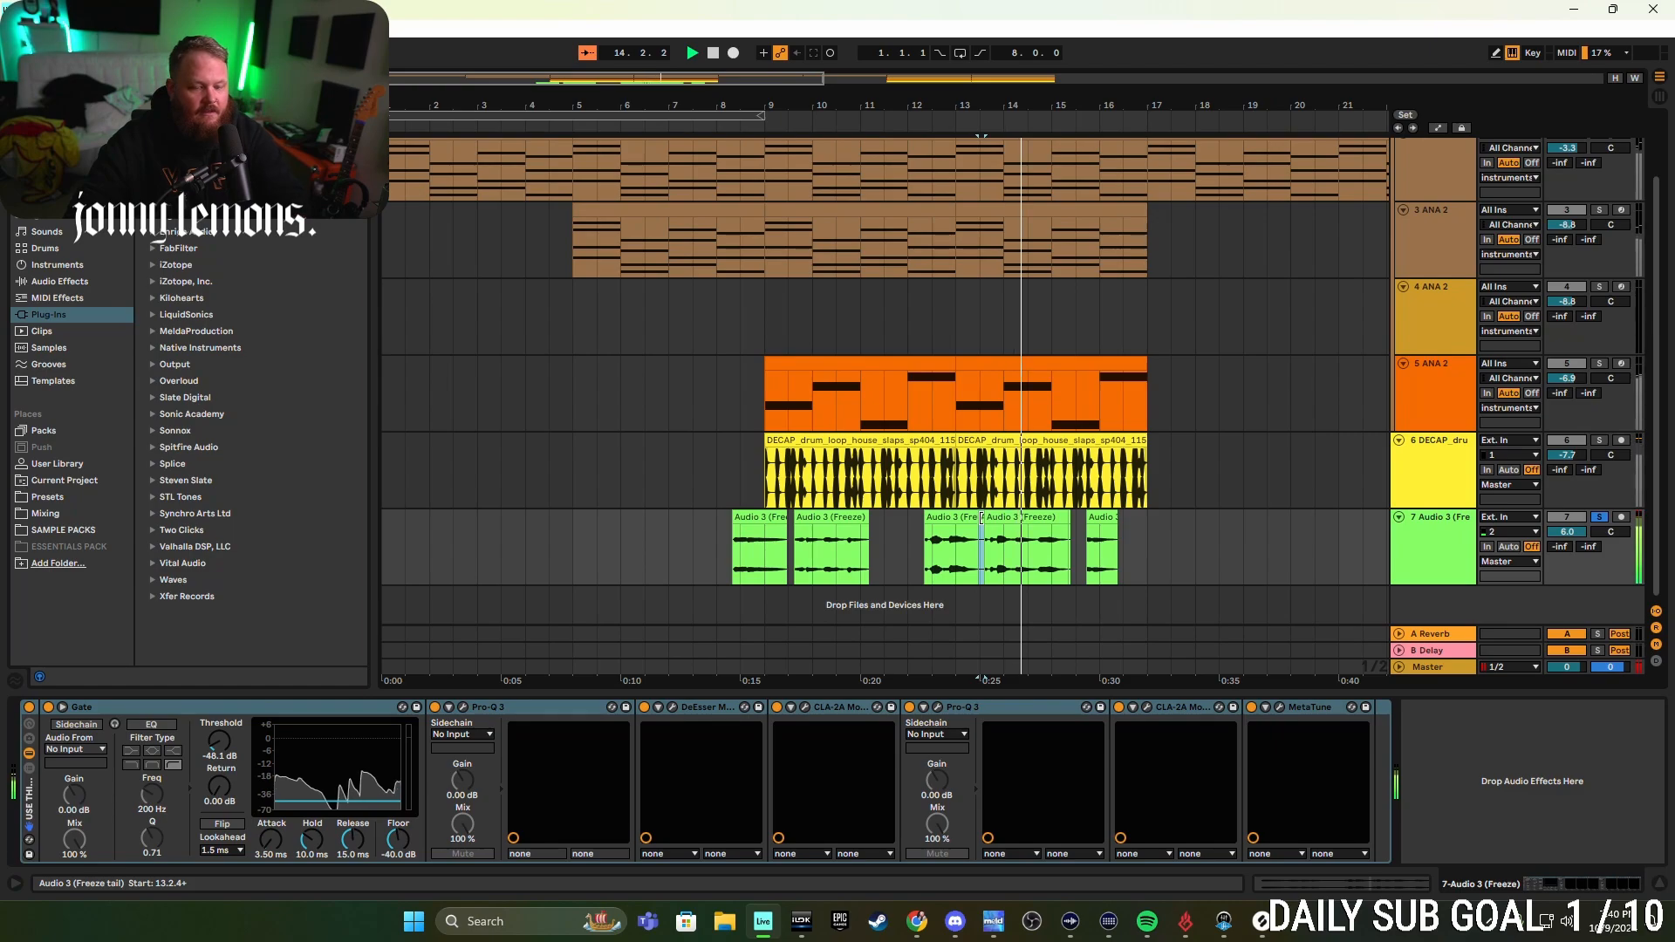
left_click(1101, 545)
left_click(1070, 519)
key("Delete")
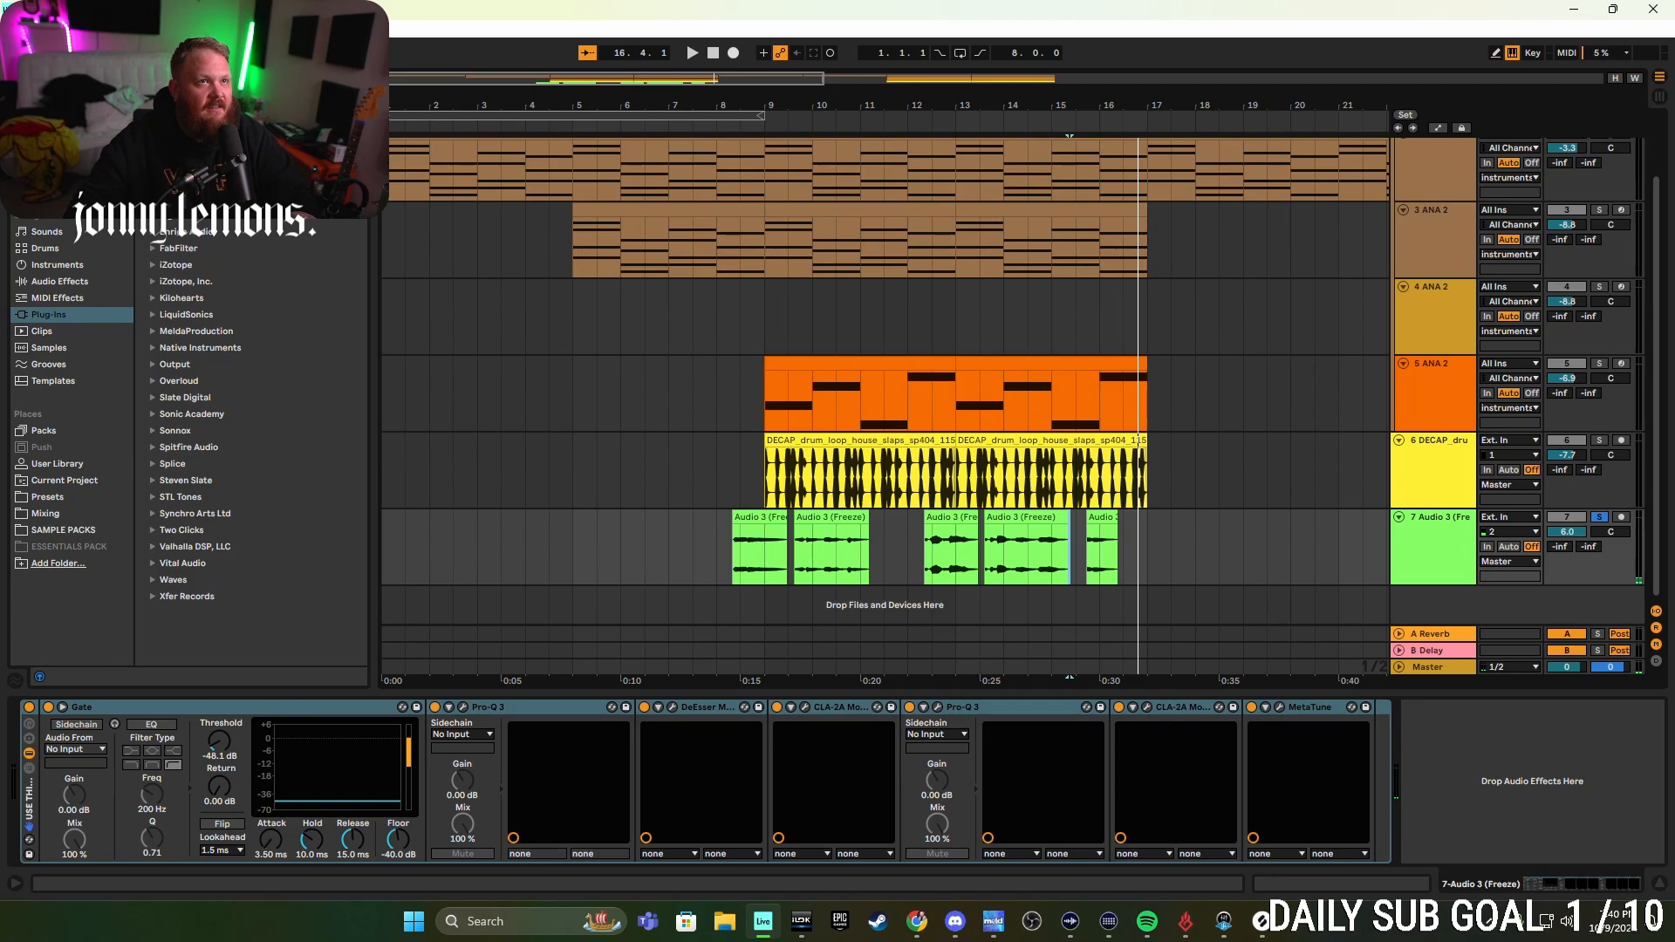
- Unsolo the vocal track and reset its volume to 0 dB while playing it with the other tracks from 8.1.1
left_click(732, 543)
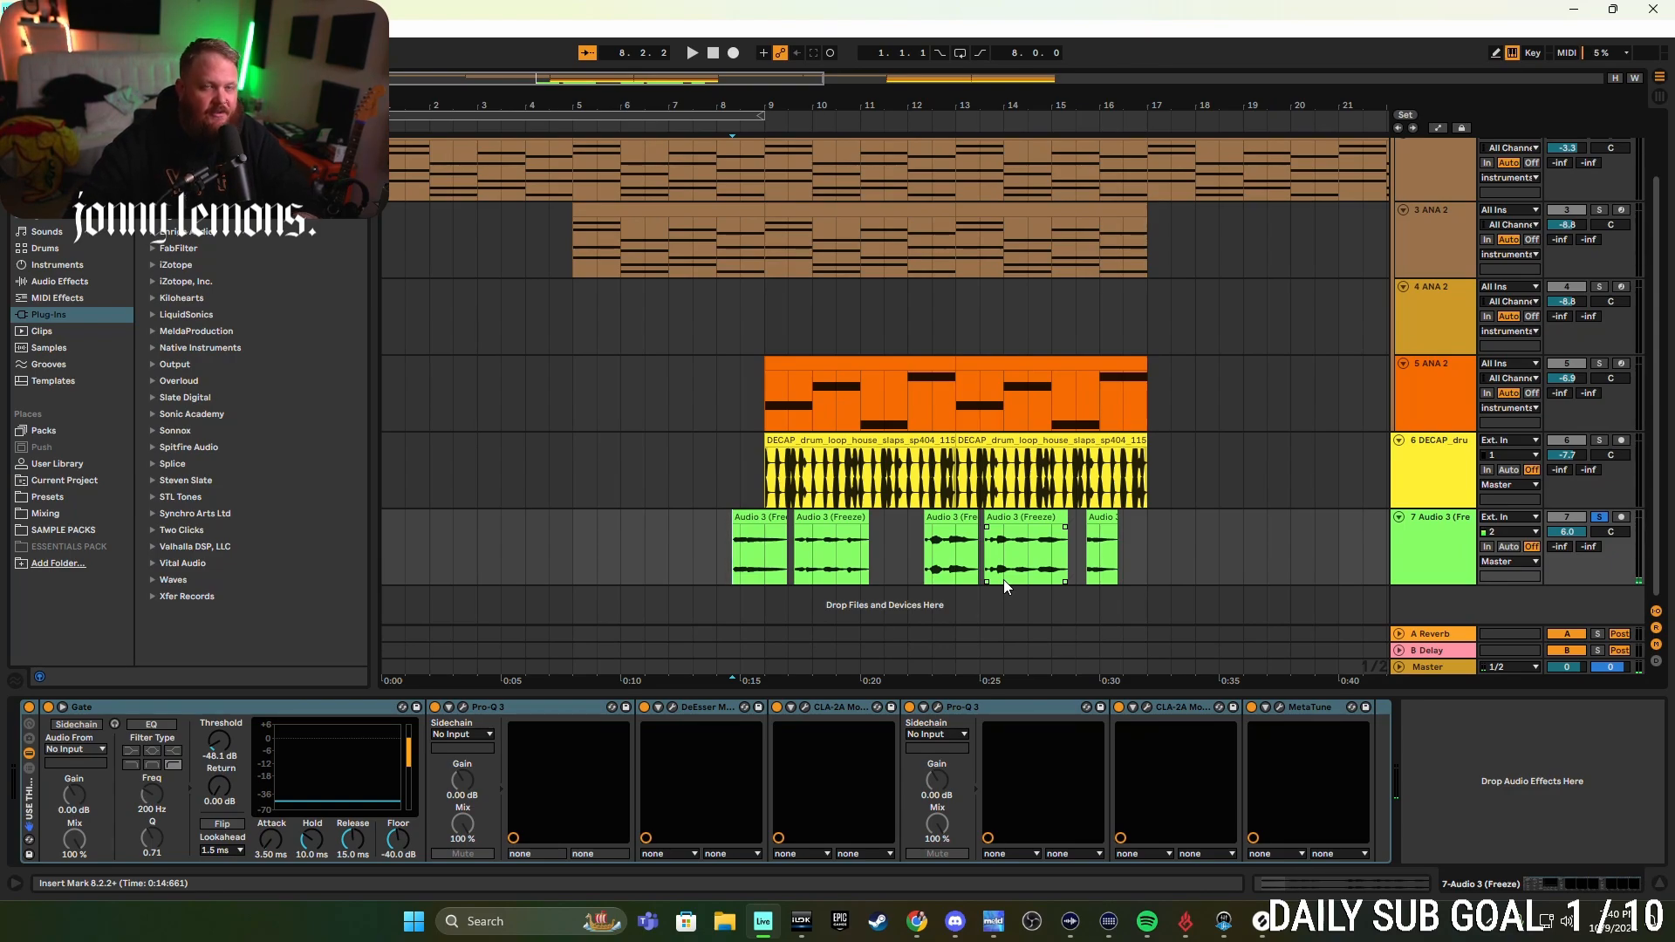
left_click(717, 533)
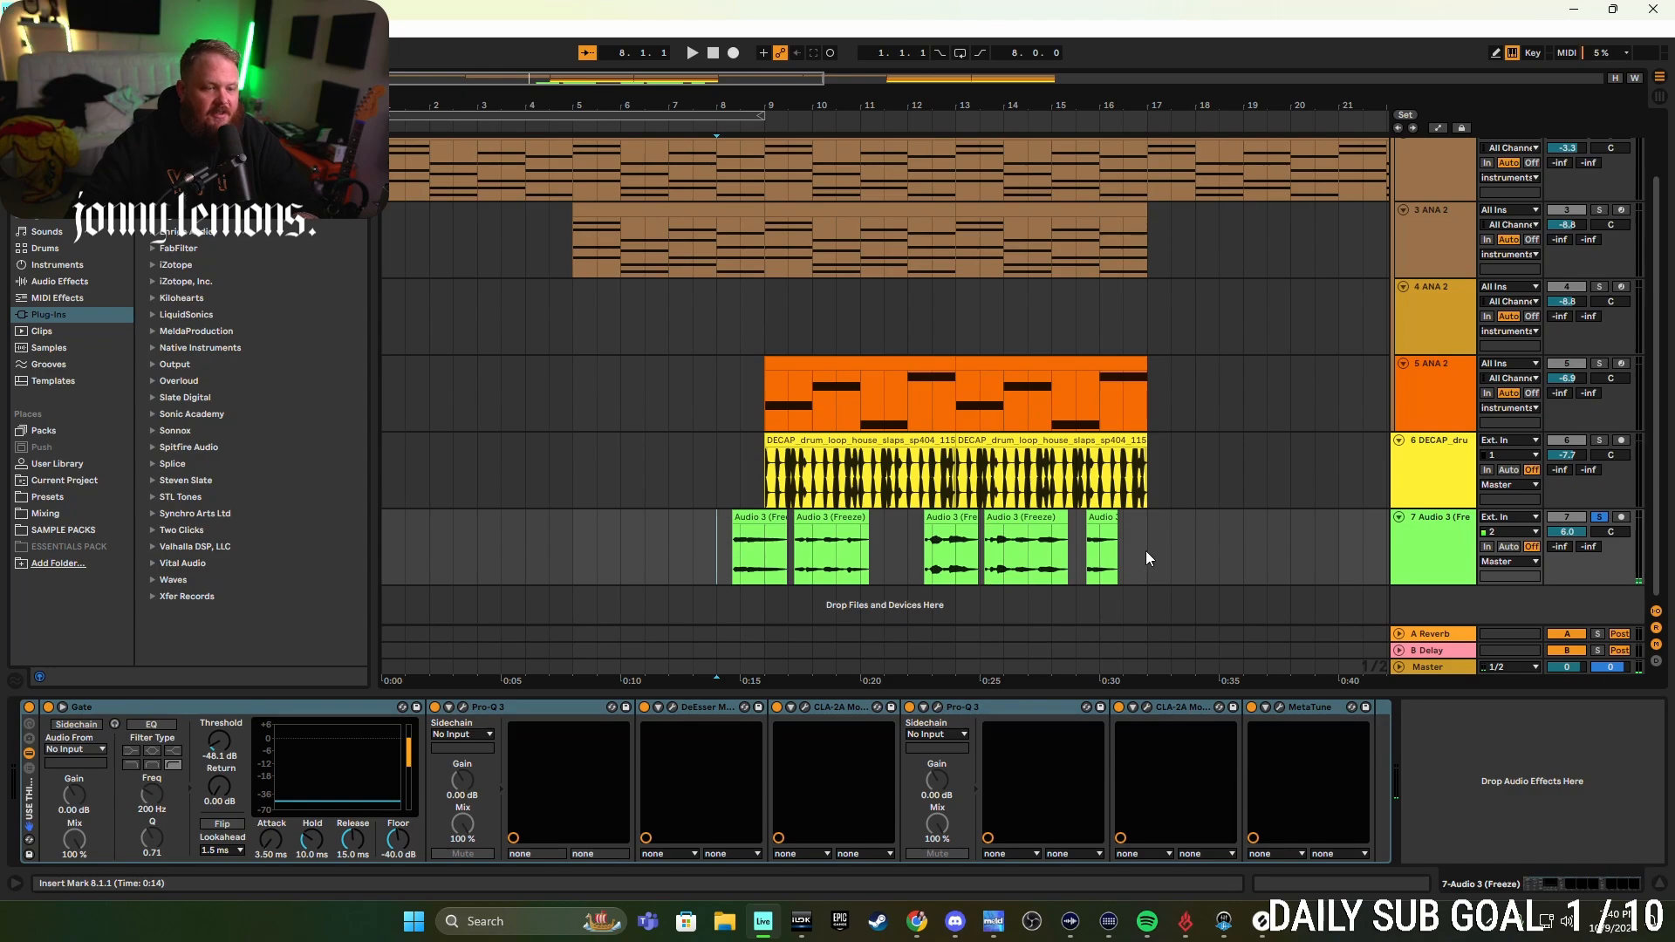
key("space")
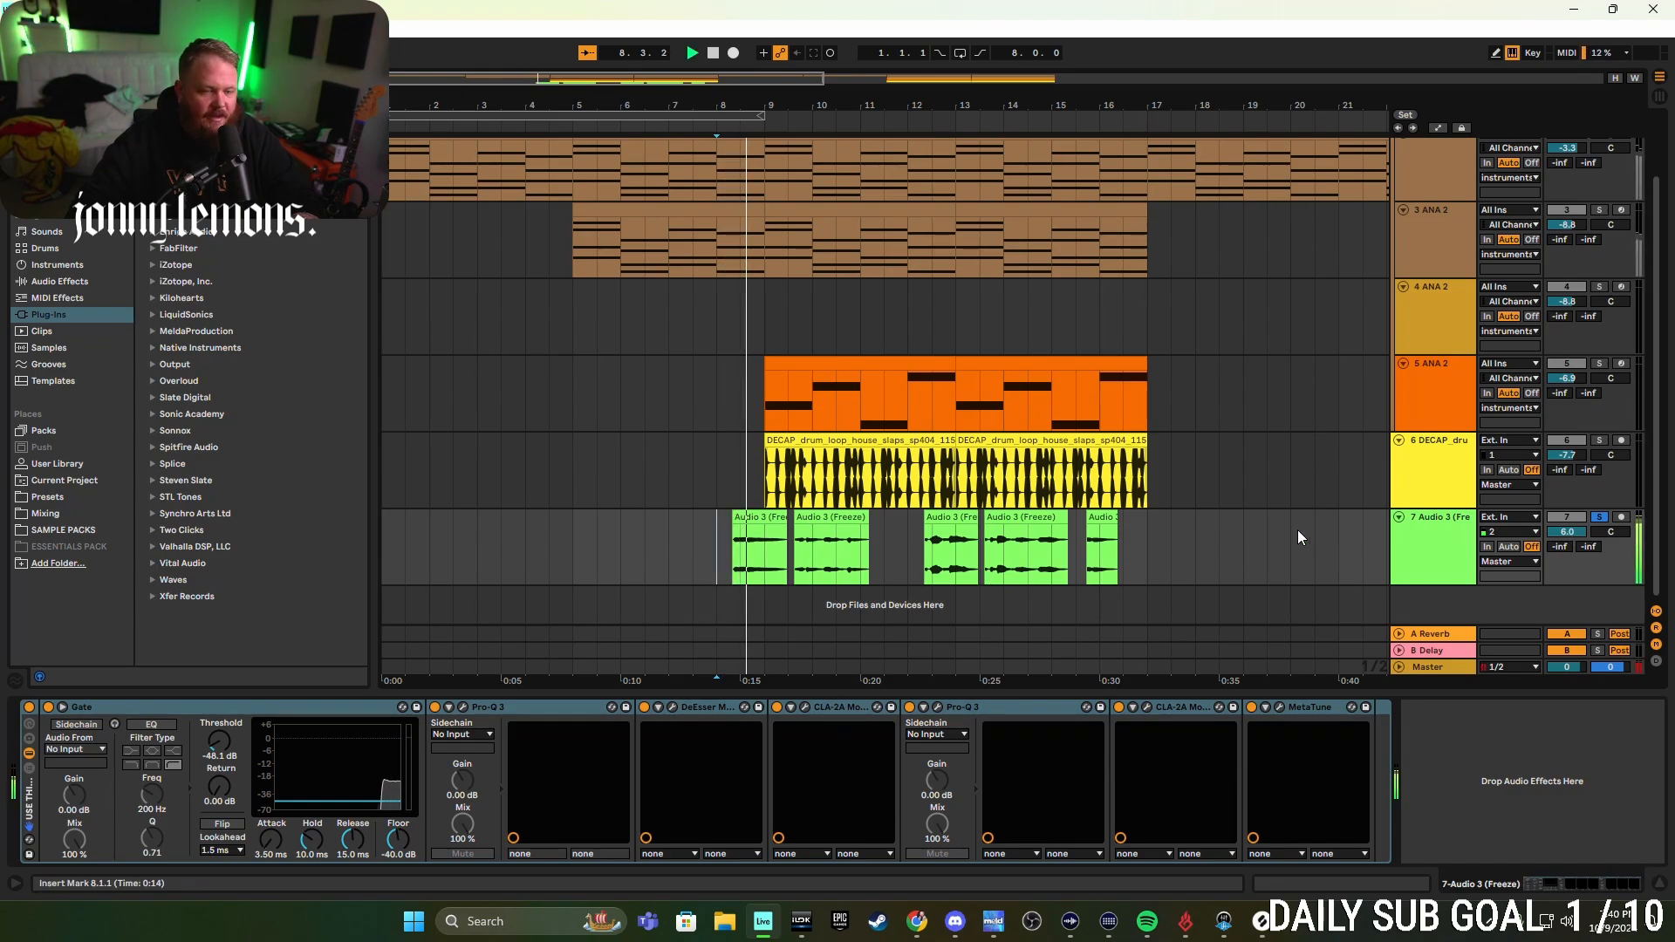
left_click(1600, 516)
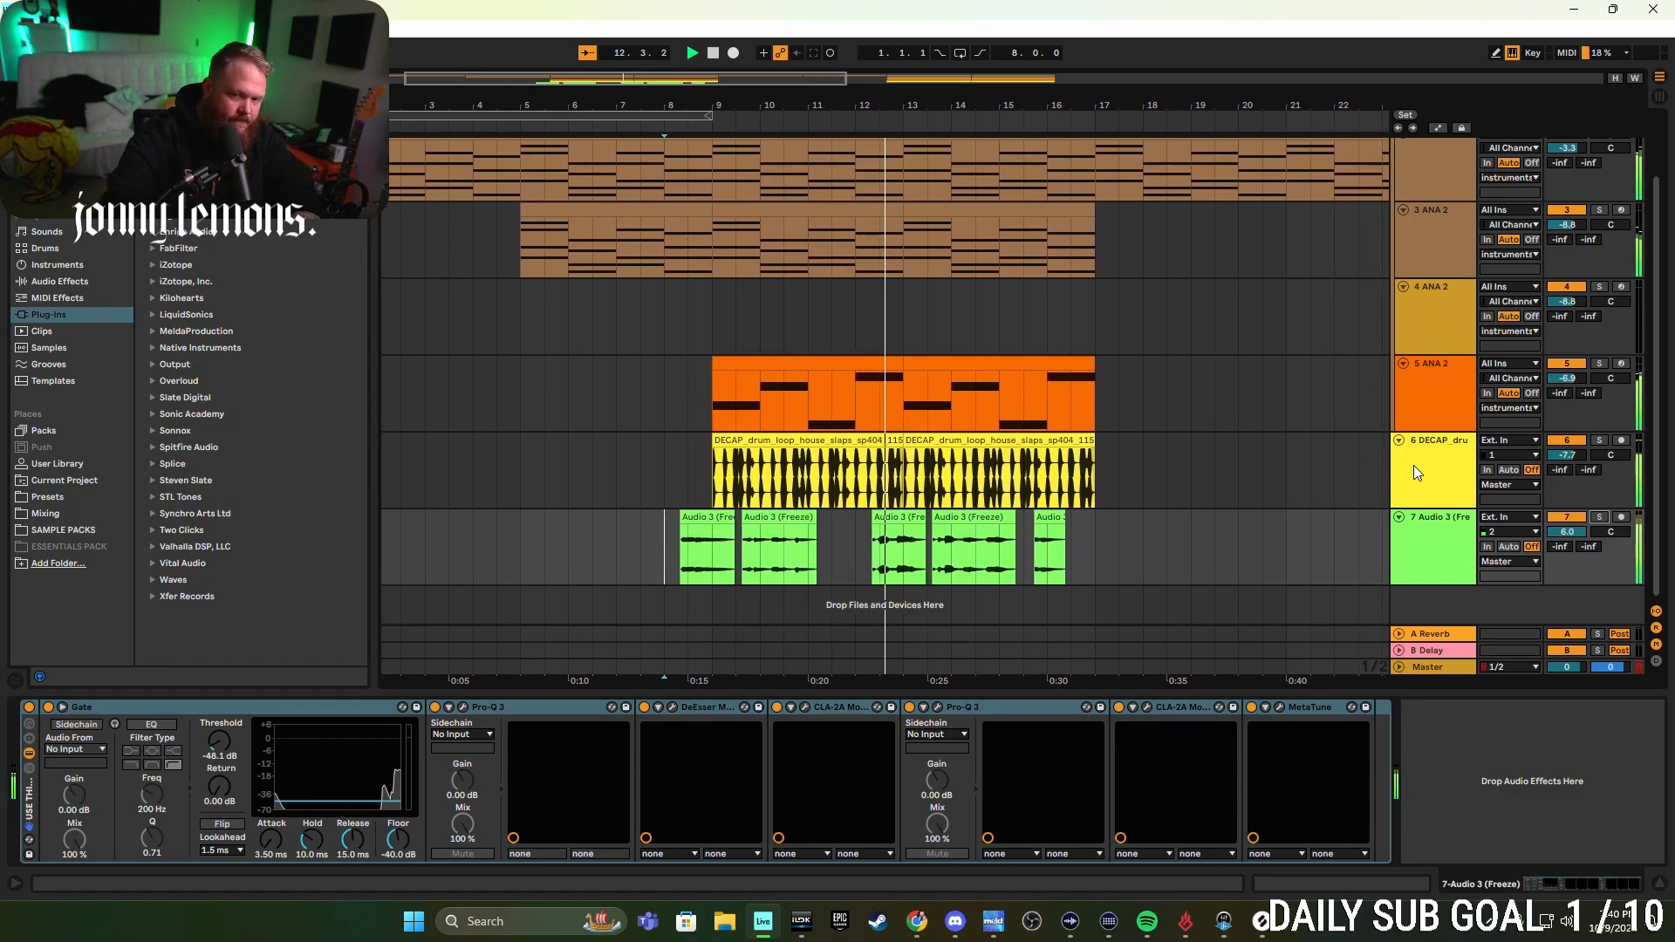
key("space")
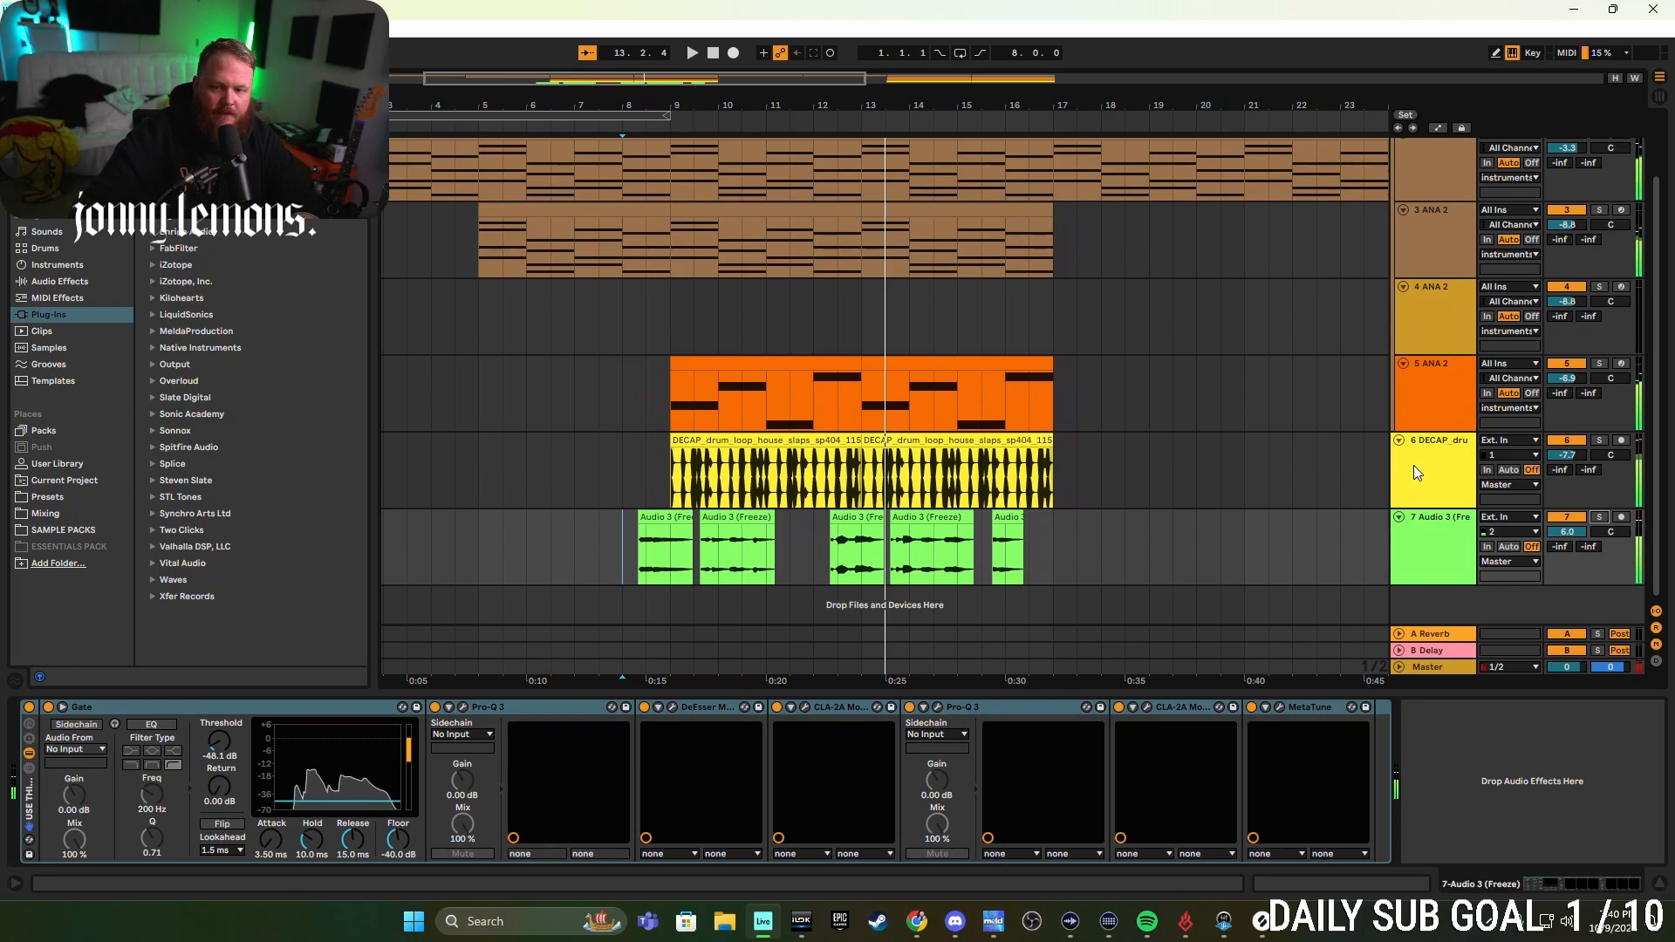
double_click(1565, 530)
key("space")
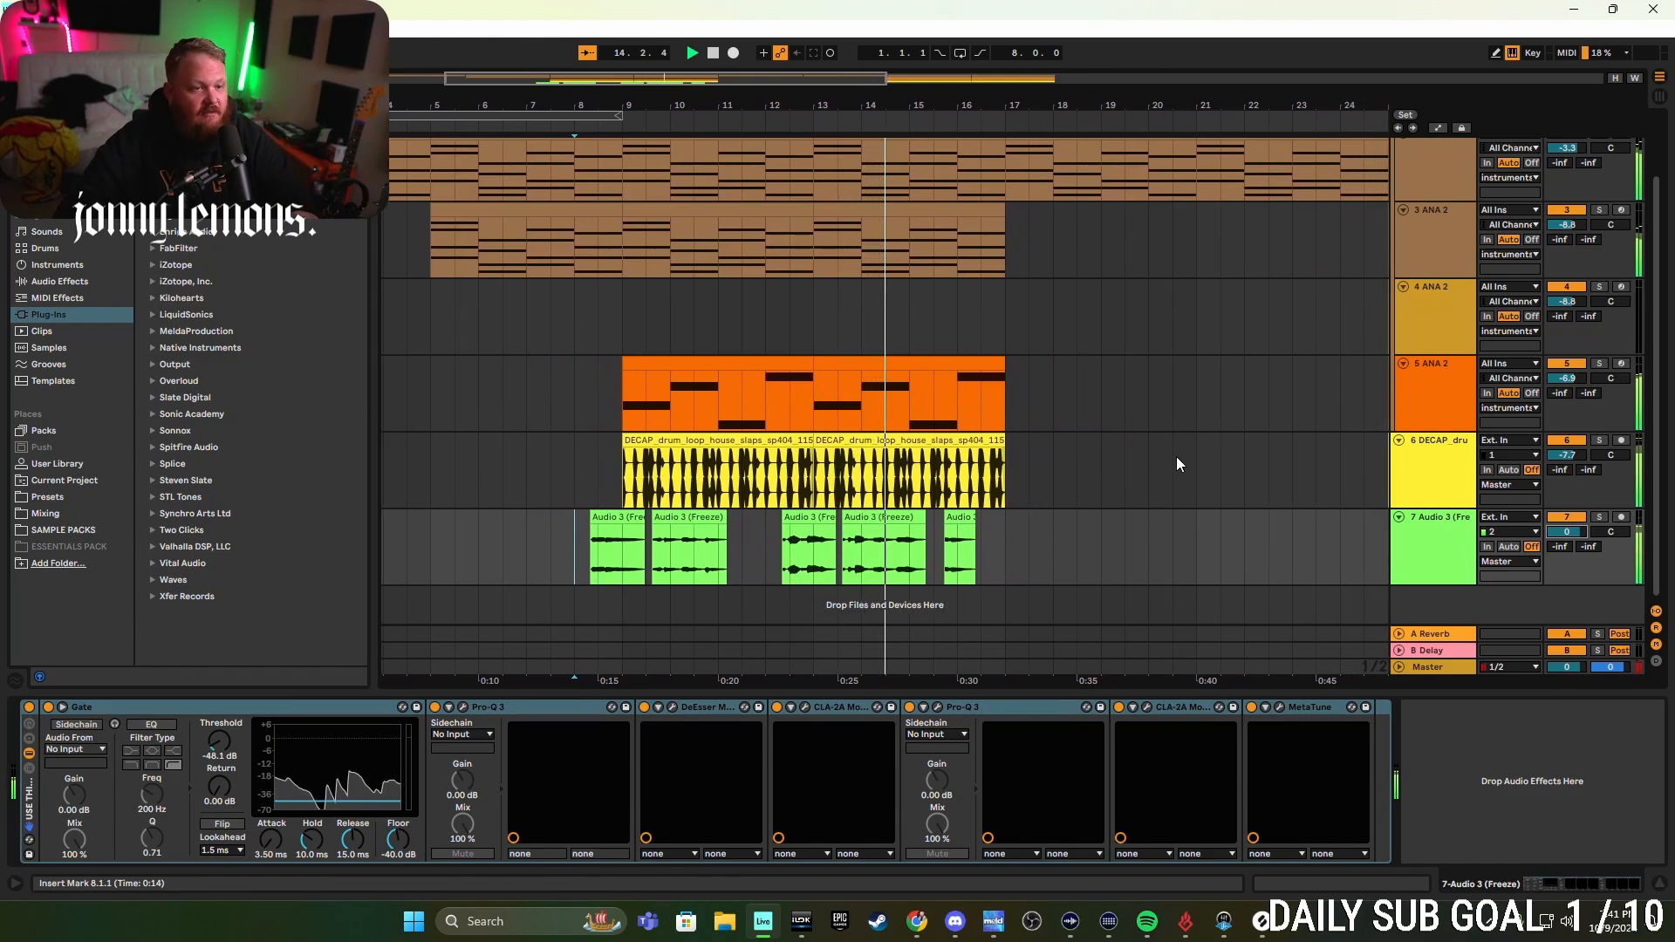
scroll(1152, 427, "up", 2)
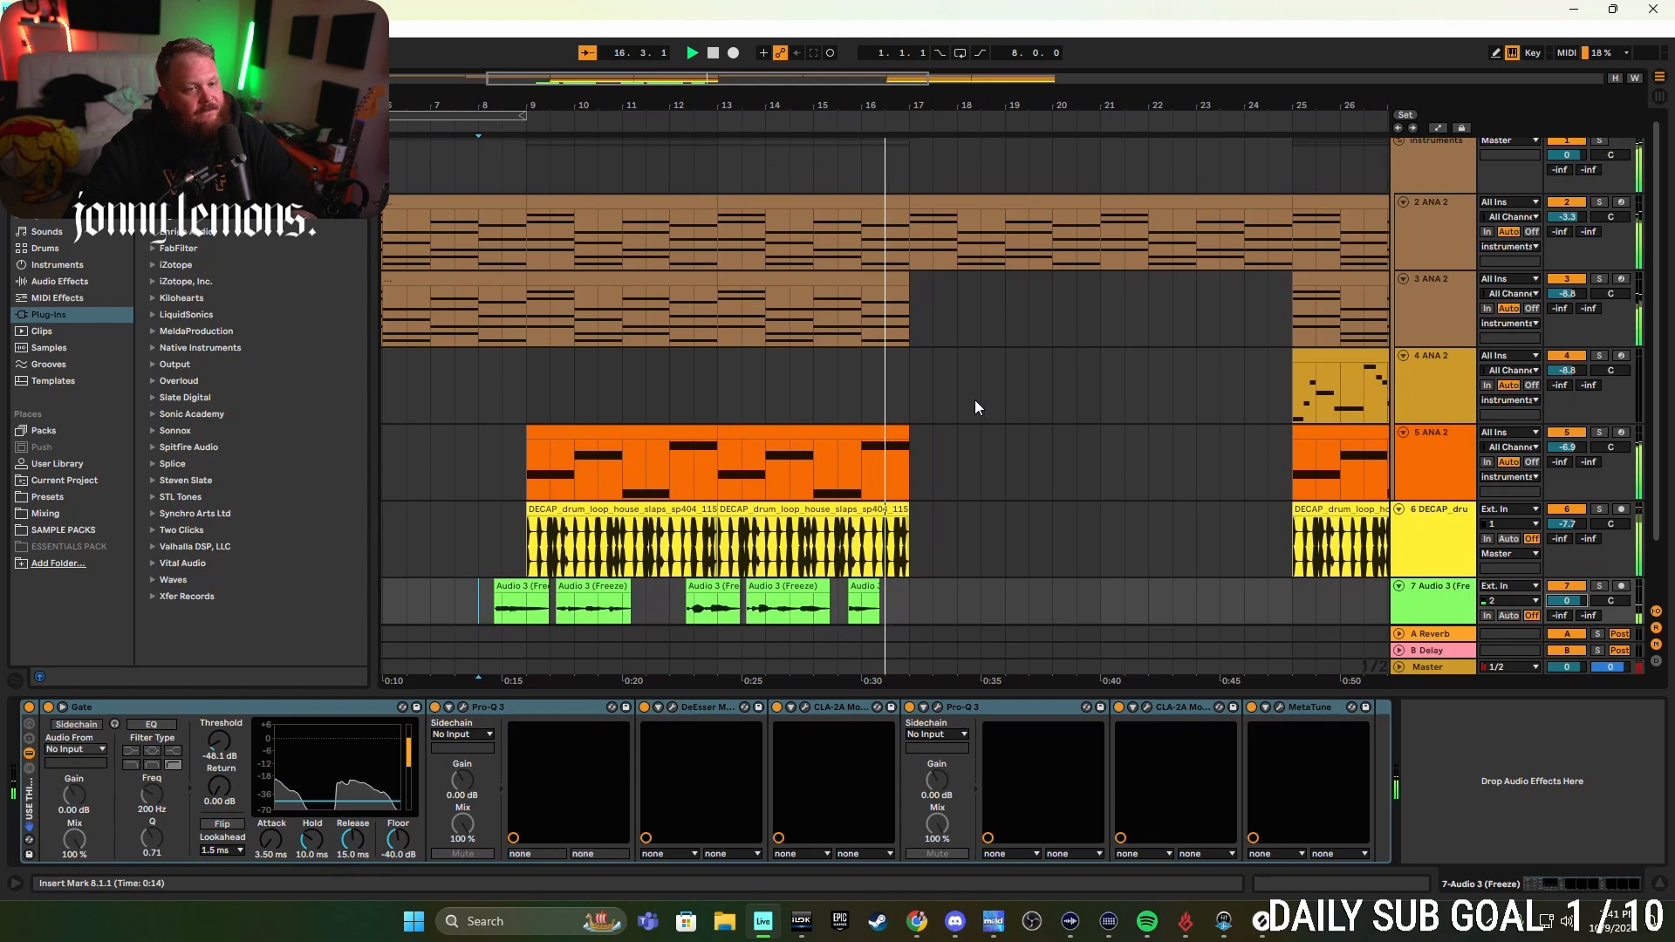
scroll(971, 400, "down", 3, "ctrl")
scroll(745, 410, "down", 1)
scroll(745, 410, "down", 1)
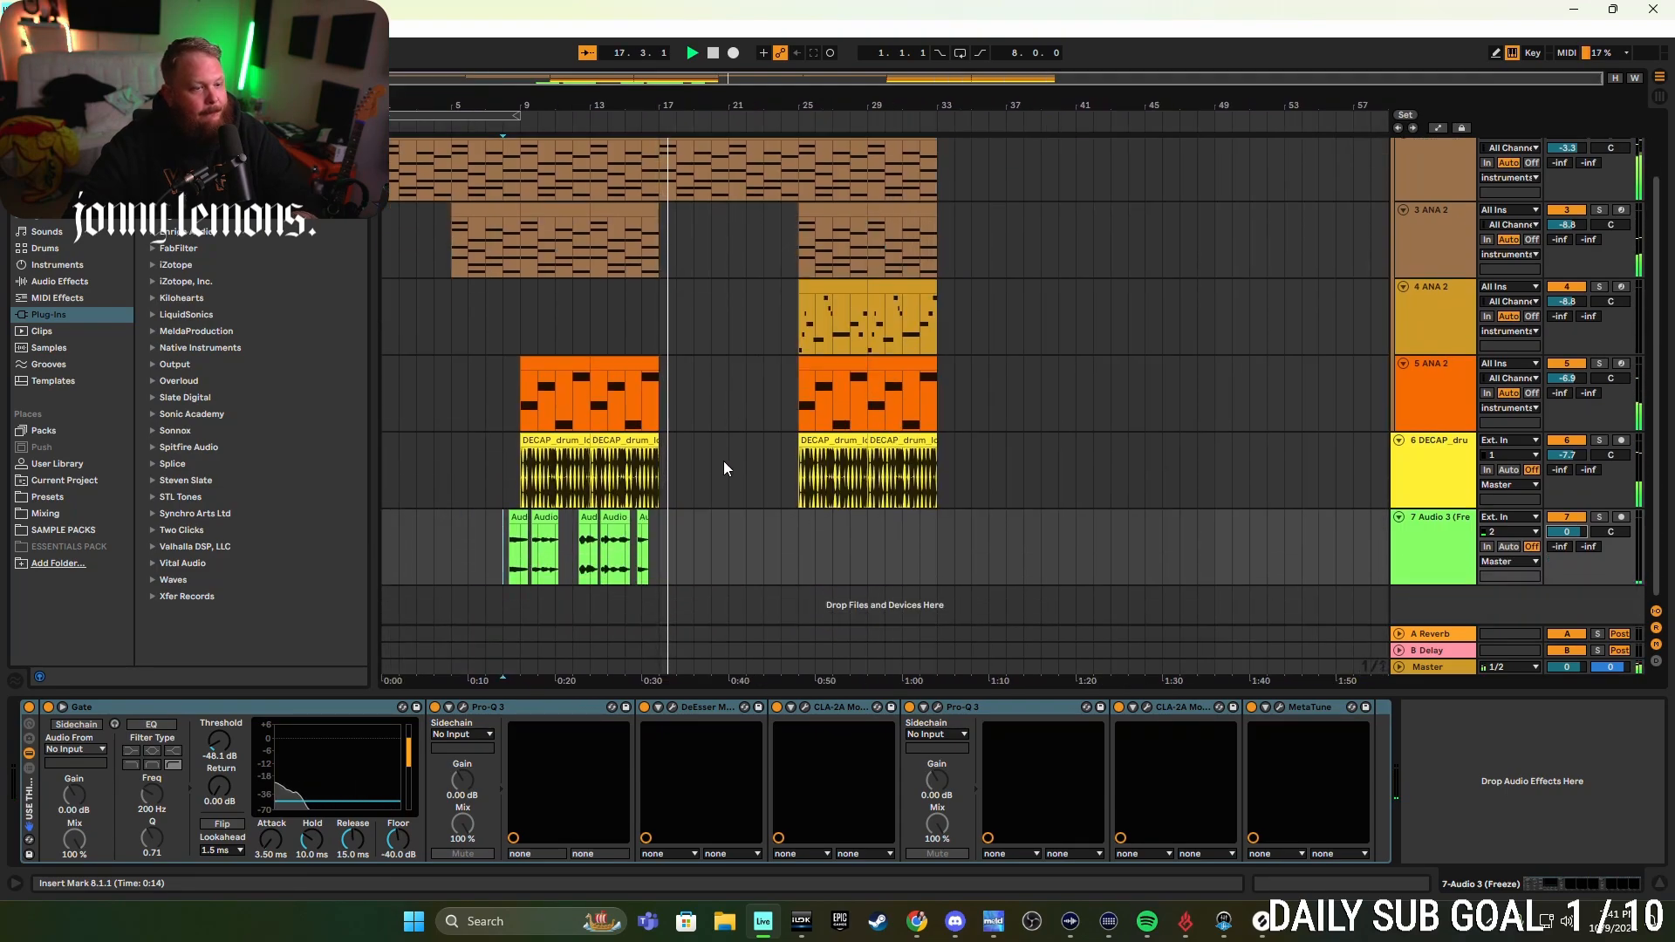
key("space")
- Play the full arrangement from 1.1.1 to check how the processed vocal sits with the synths and drums
left_click(389, 321)
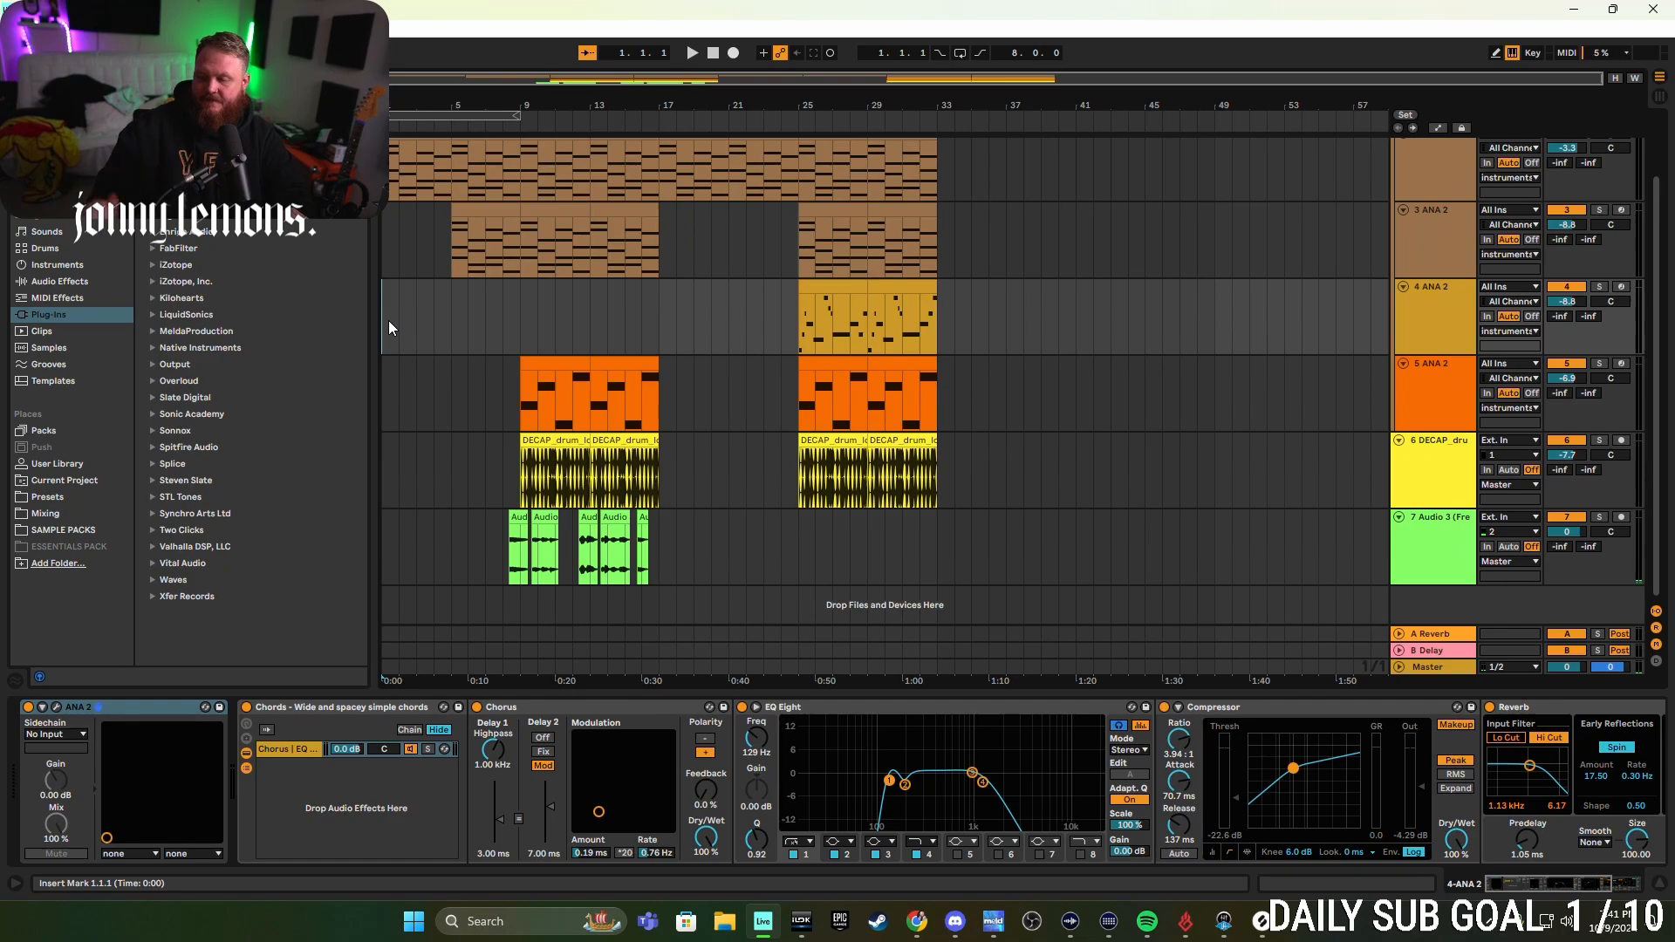
left_click(389, 251)
scroll(386, 249, "up", 1)
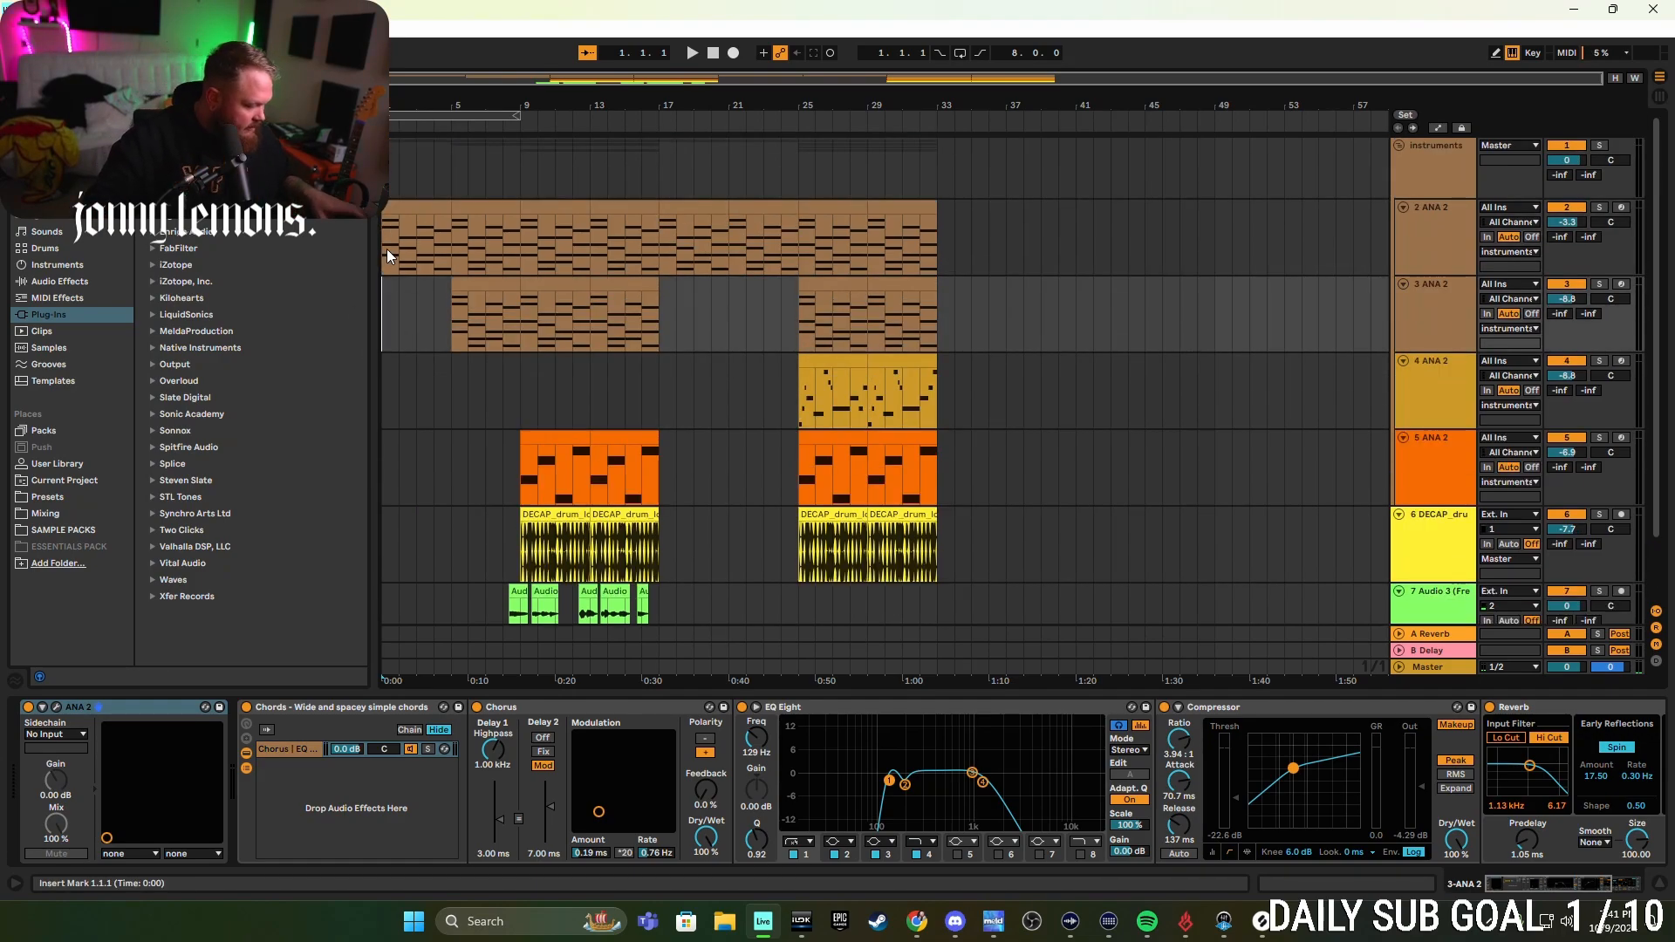
key("space")
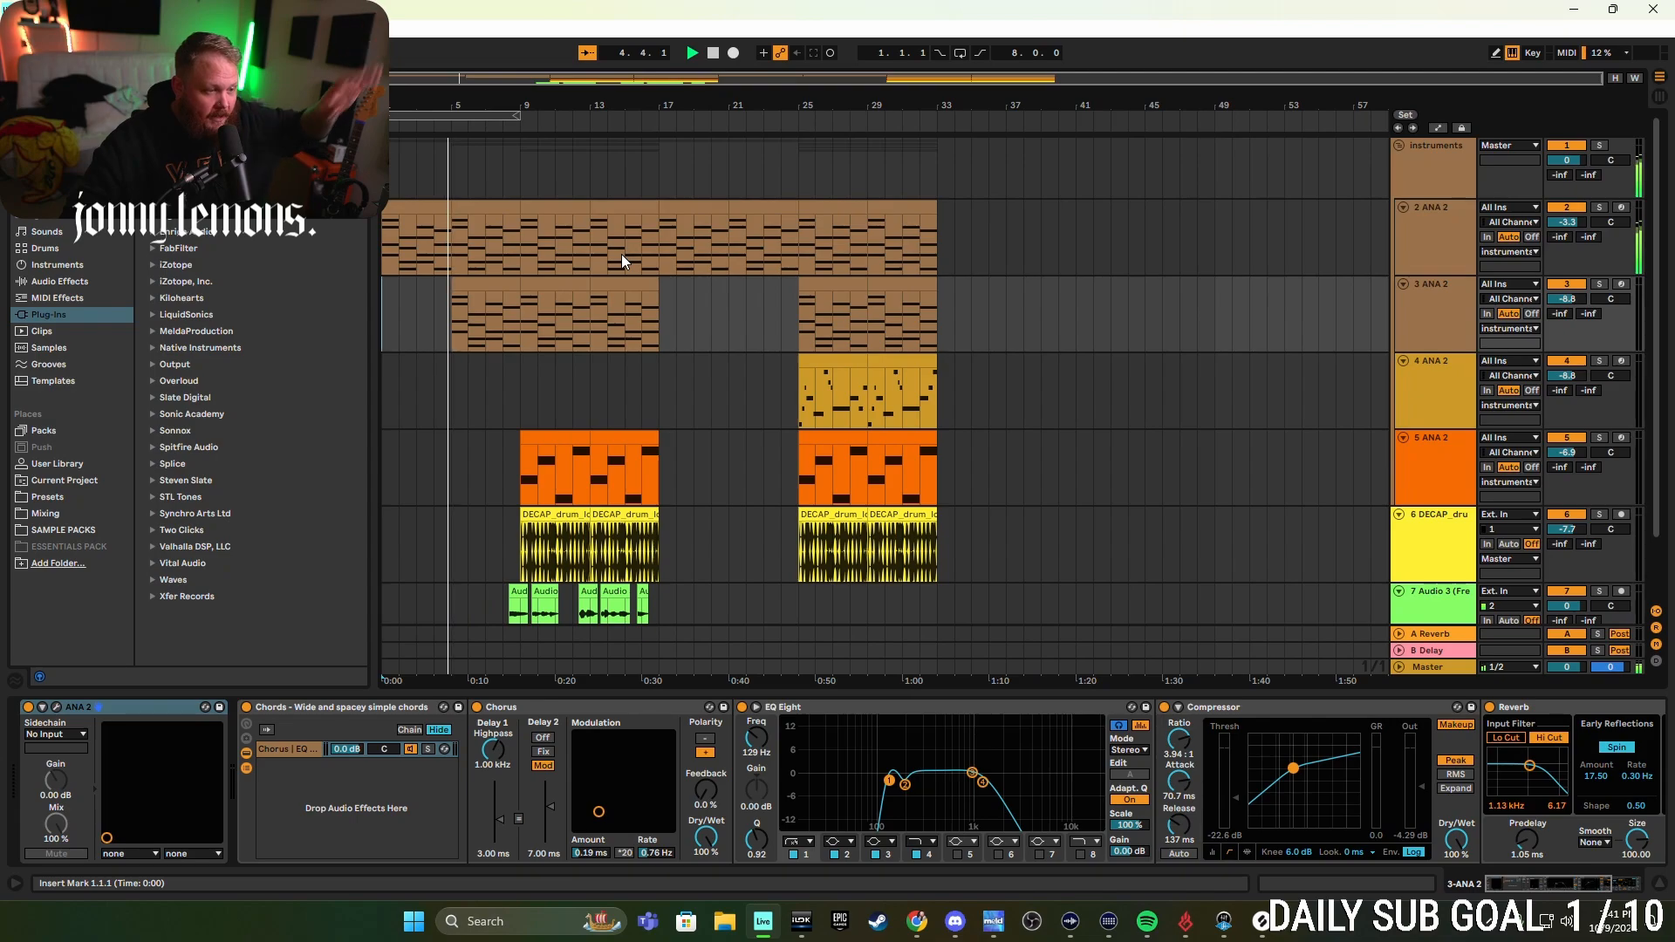
scroll(663, 305, "down", 2)
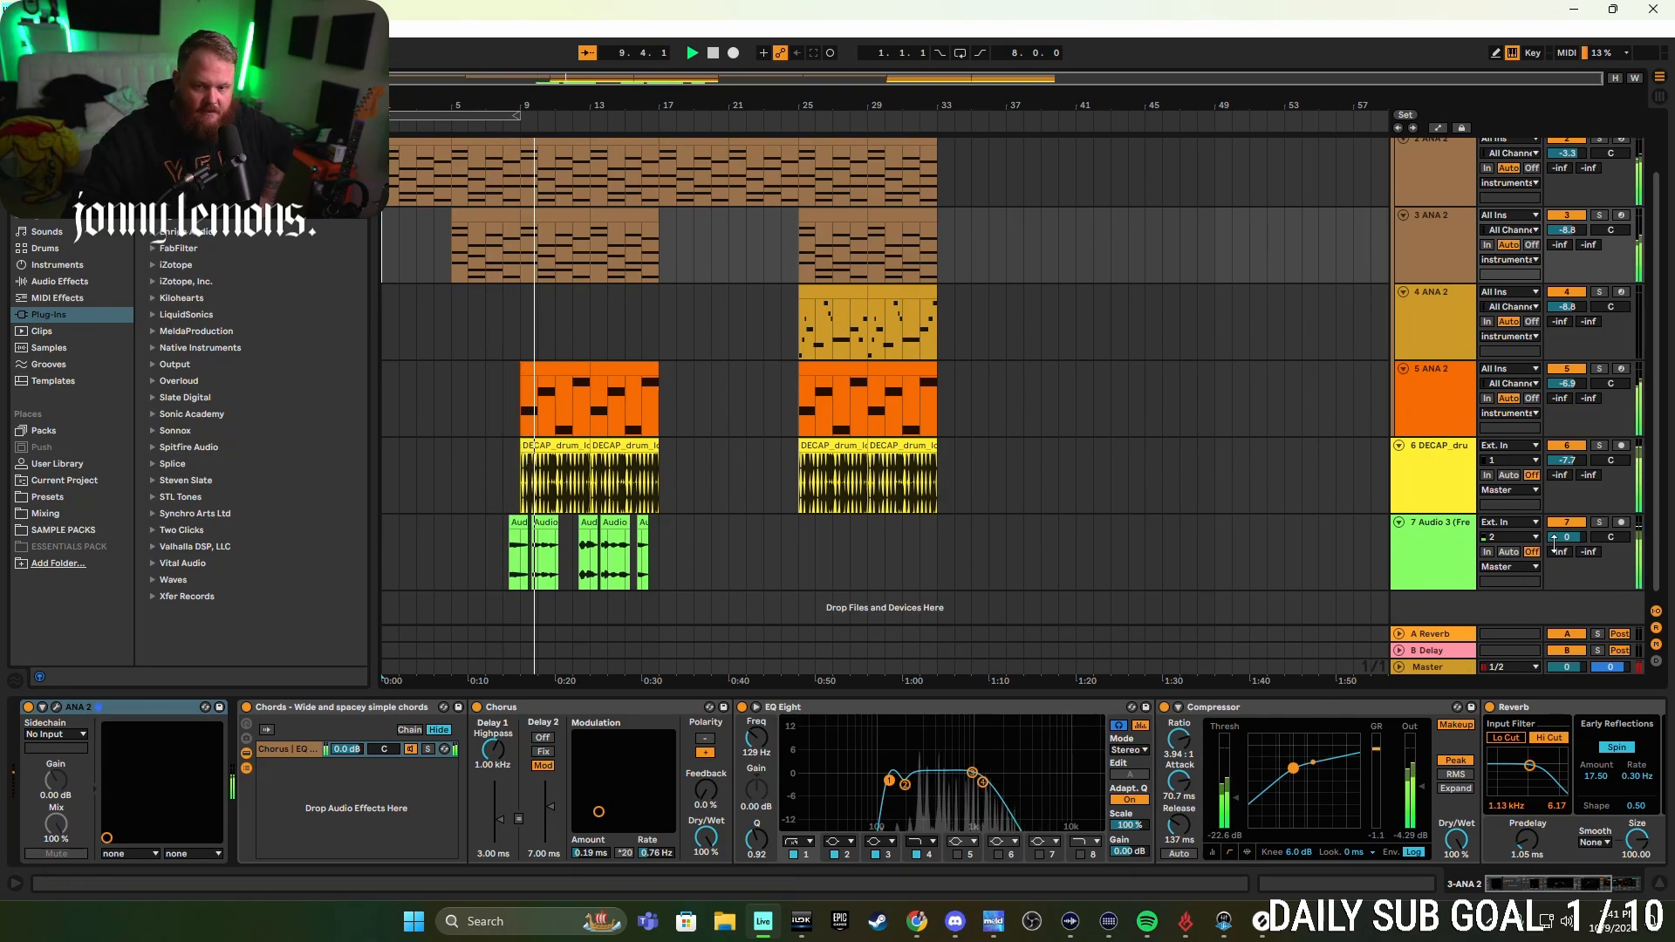
left_click(1432, 548)
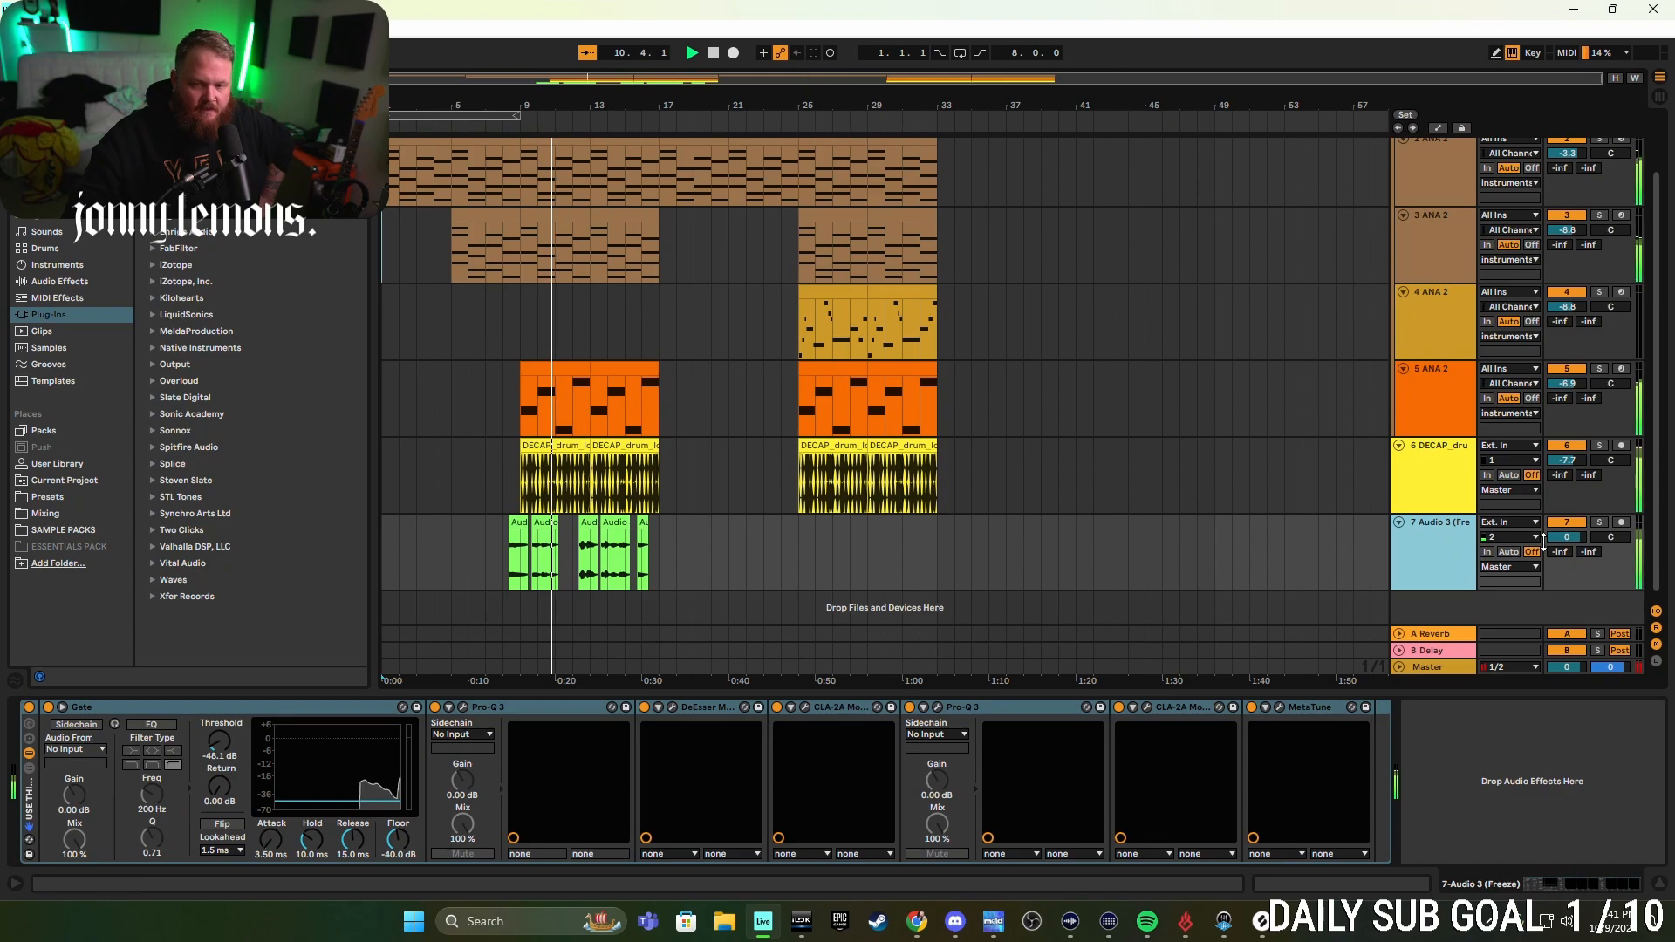
scroll(1438, 511, "up", 2)
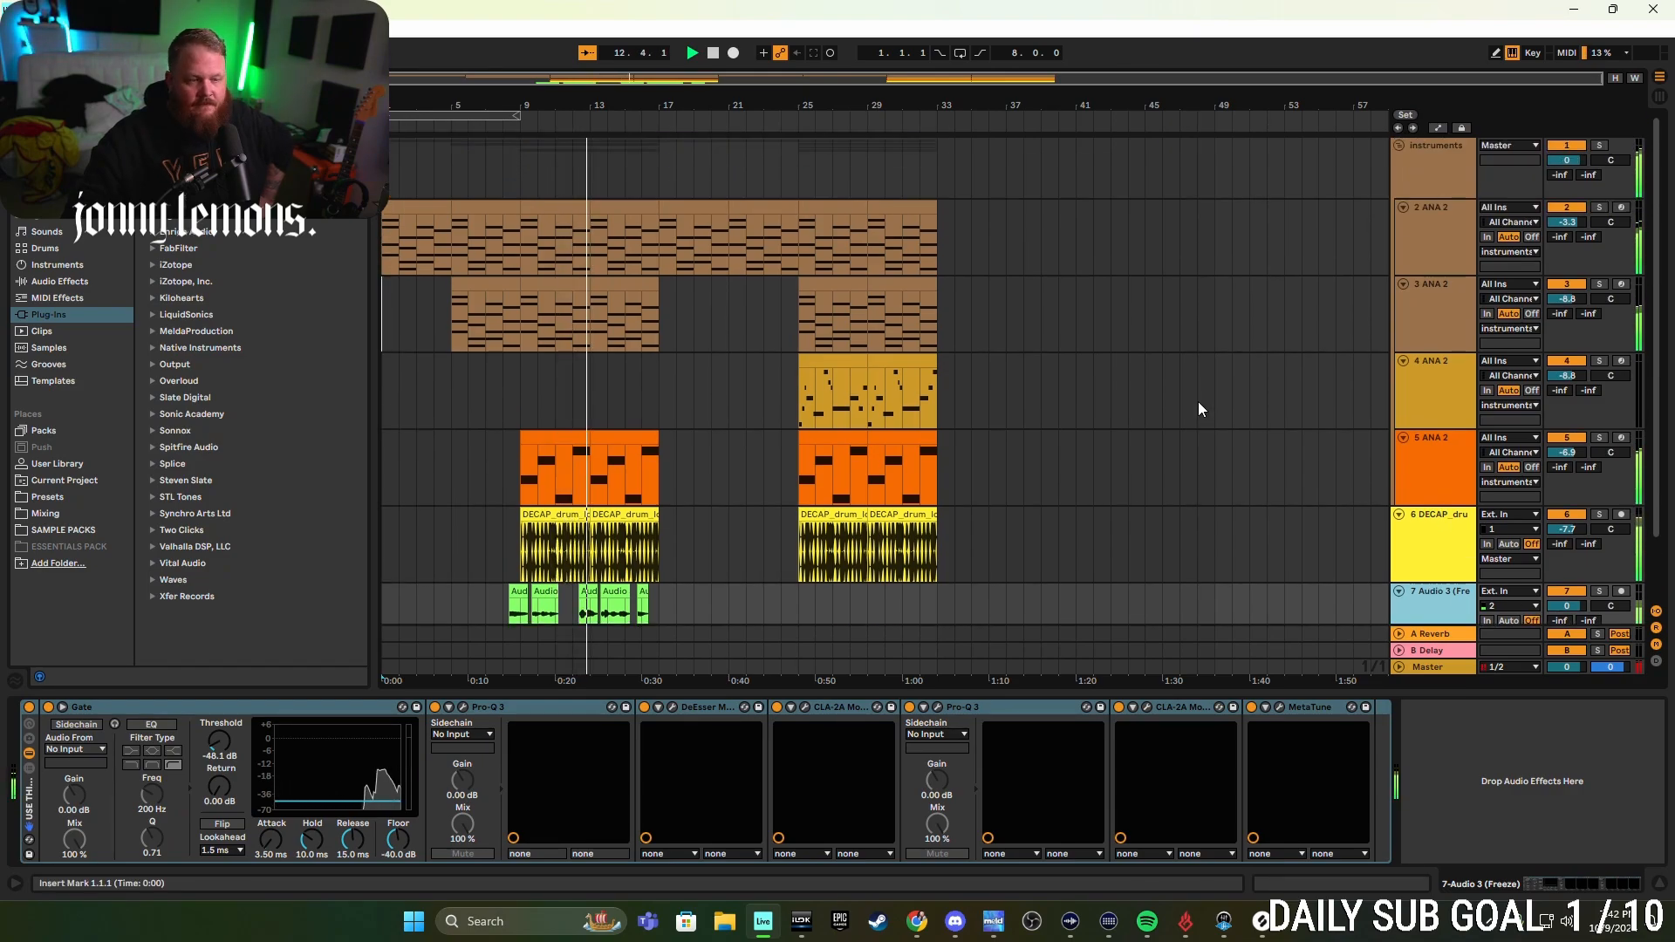
scroll(1195, 406, "down", 1)
scroll(1178, 407, "down", 1)
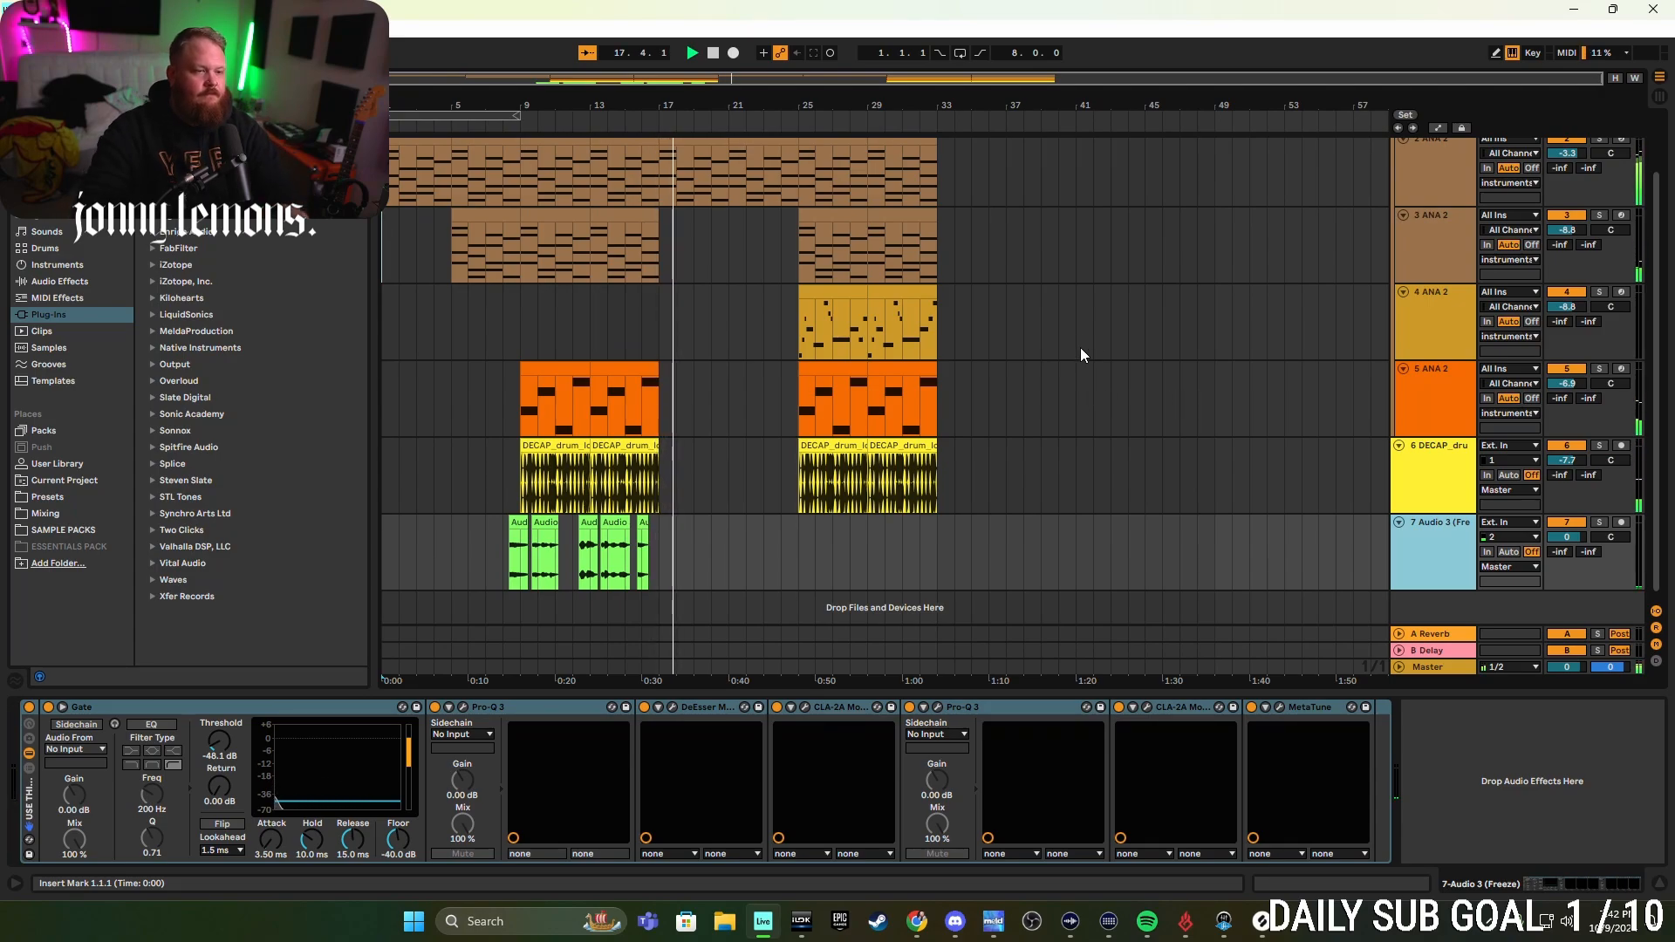
- Listen to the arrangement through the break into the final section and stop playback around bar 26
left_click(1008, 369)
scroll(986, 375, "up", 1)
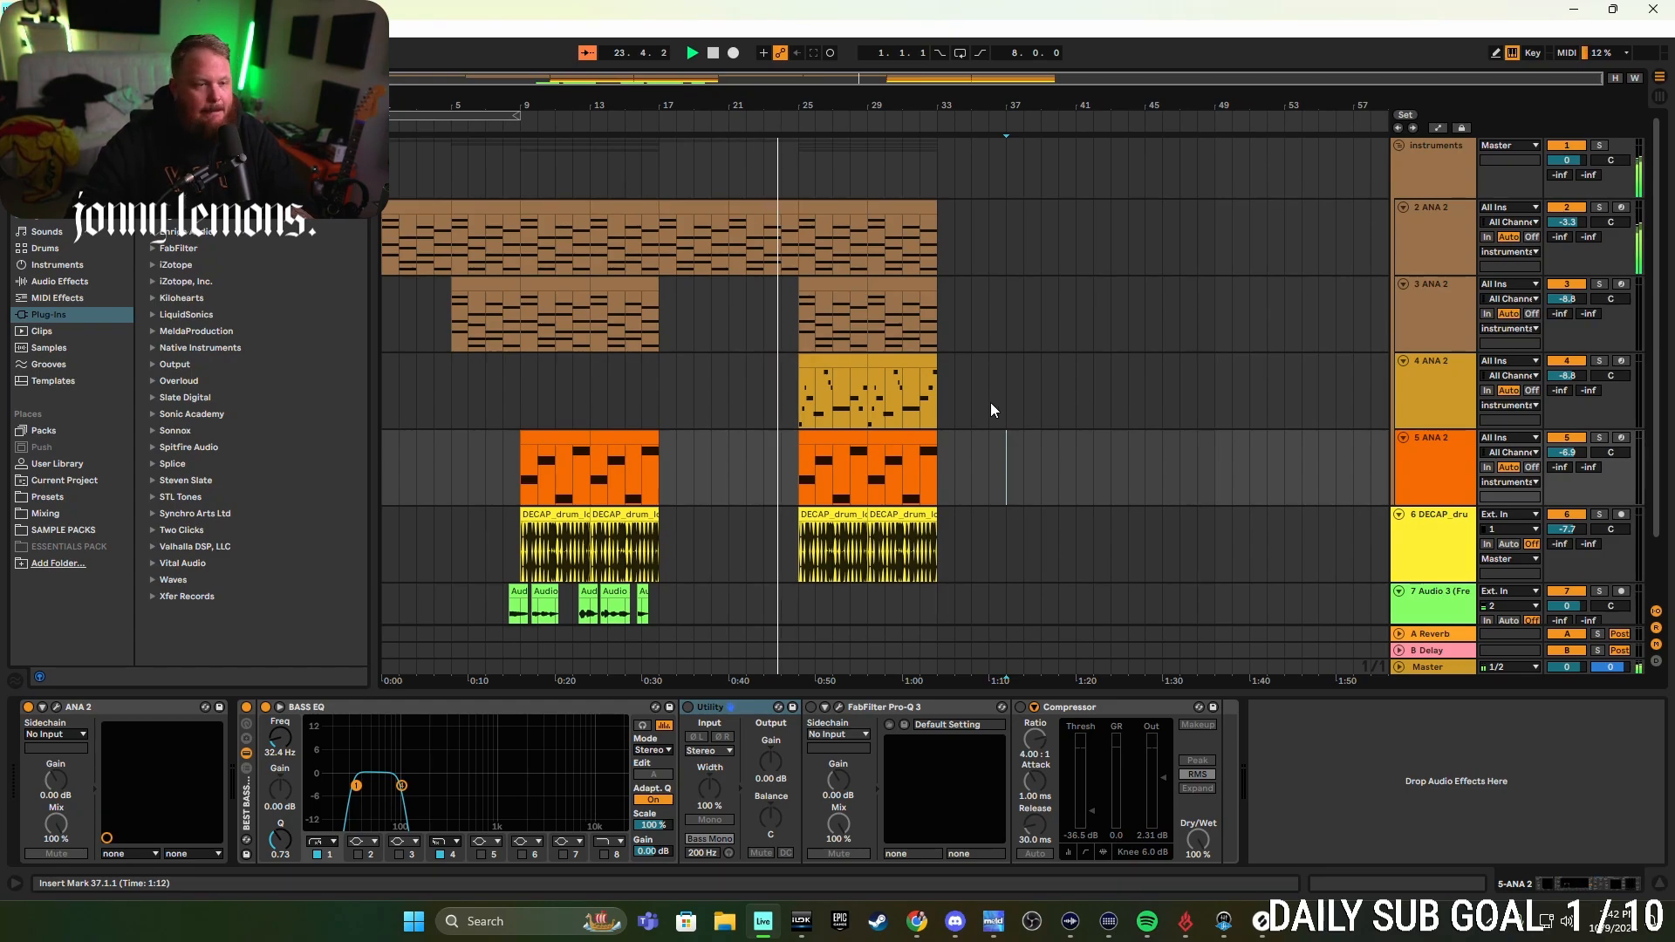
scroll(1002, 330, "down", 1)
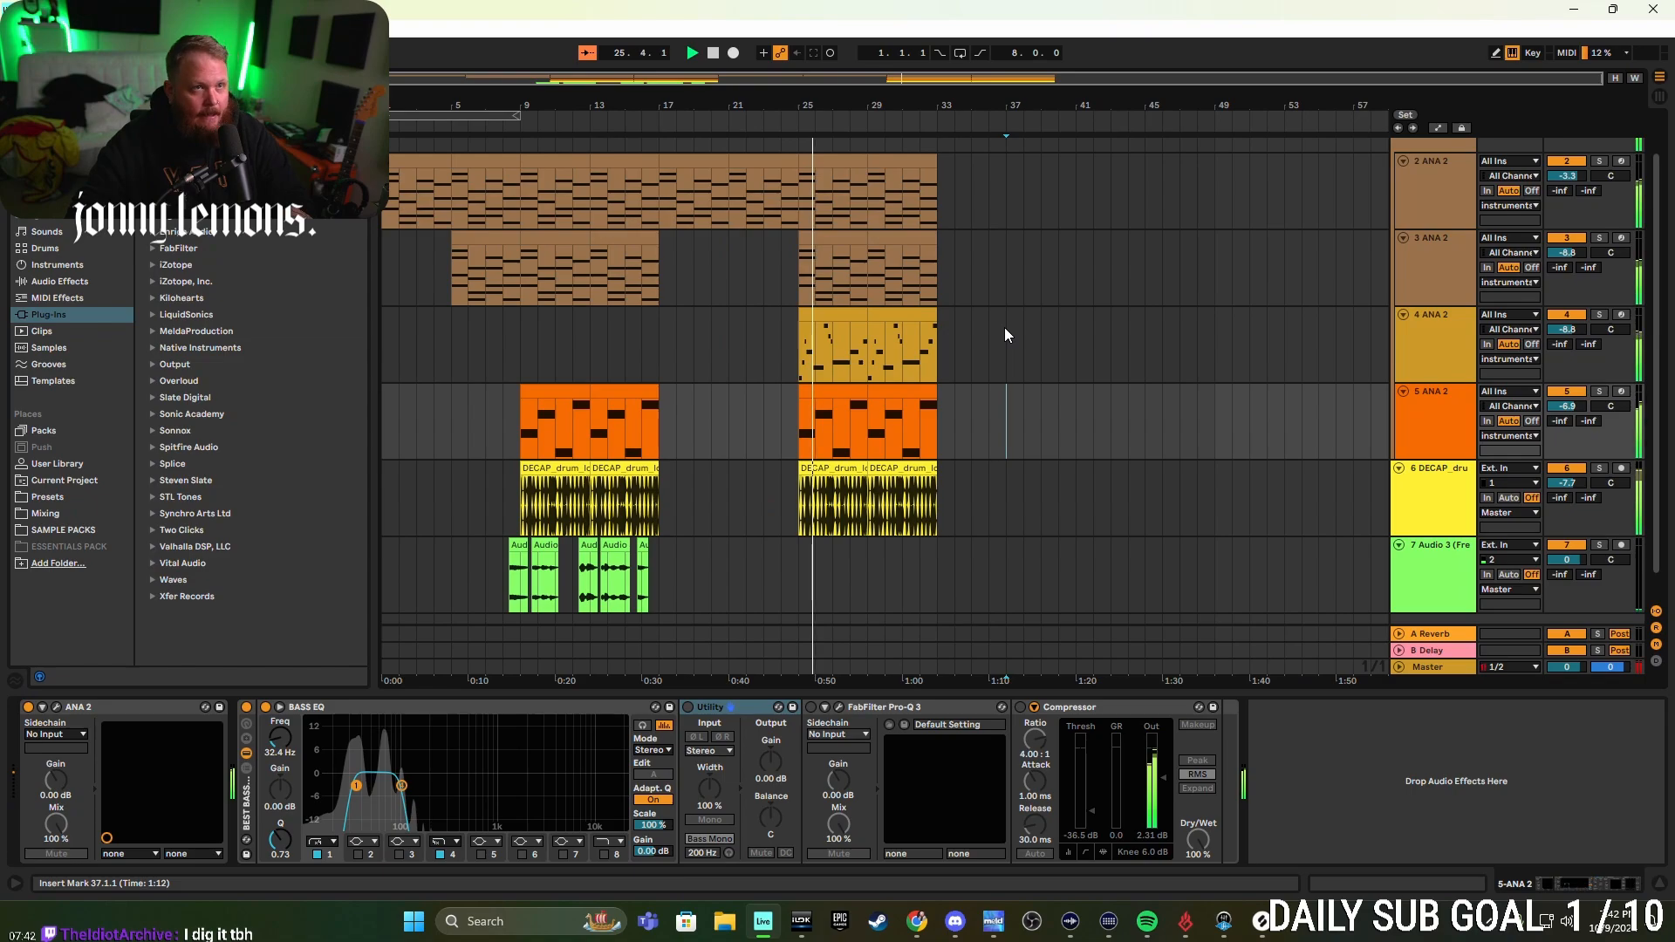
left_click(997, 291)
key("space")
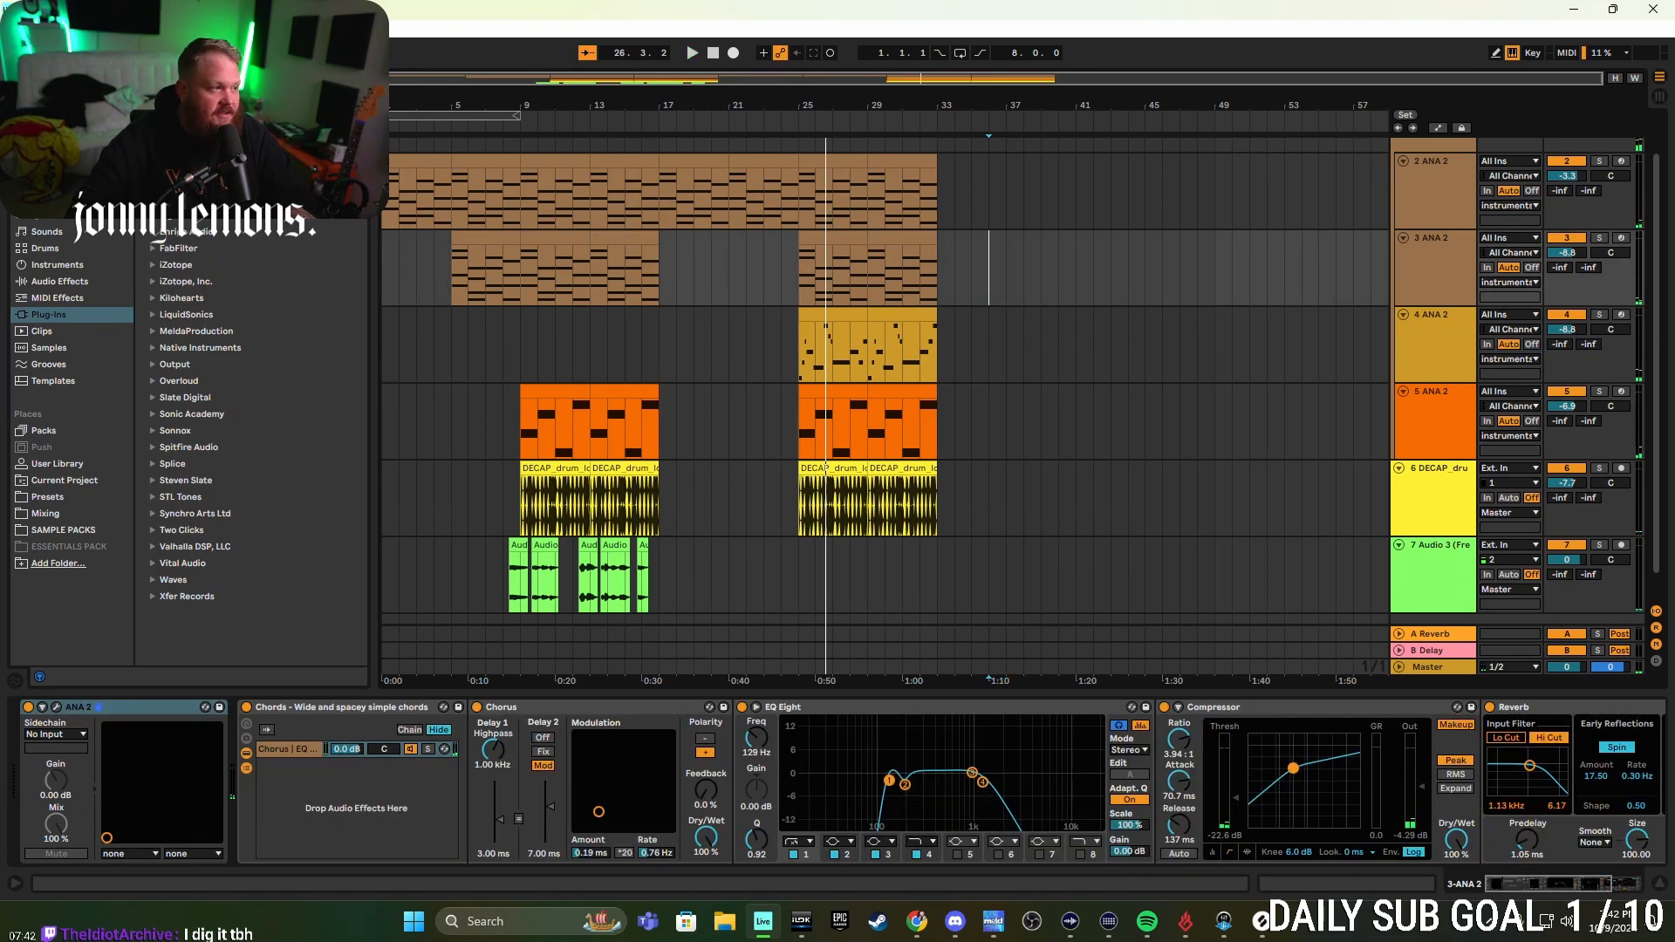
- Start saving the Live Set under a new name and create a folder named Music Production 101 inside the 2024 folder
left_click(14, 29)
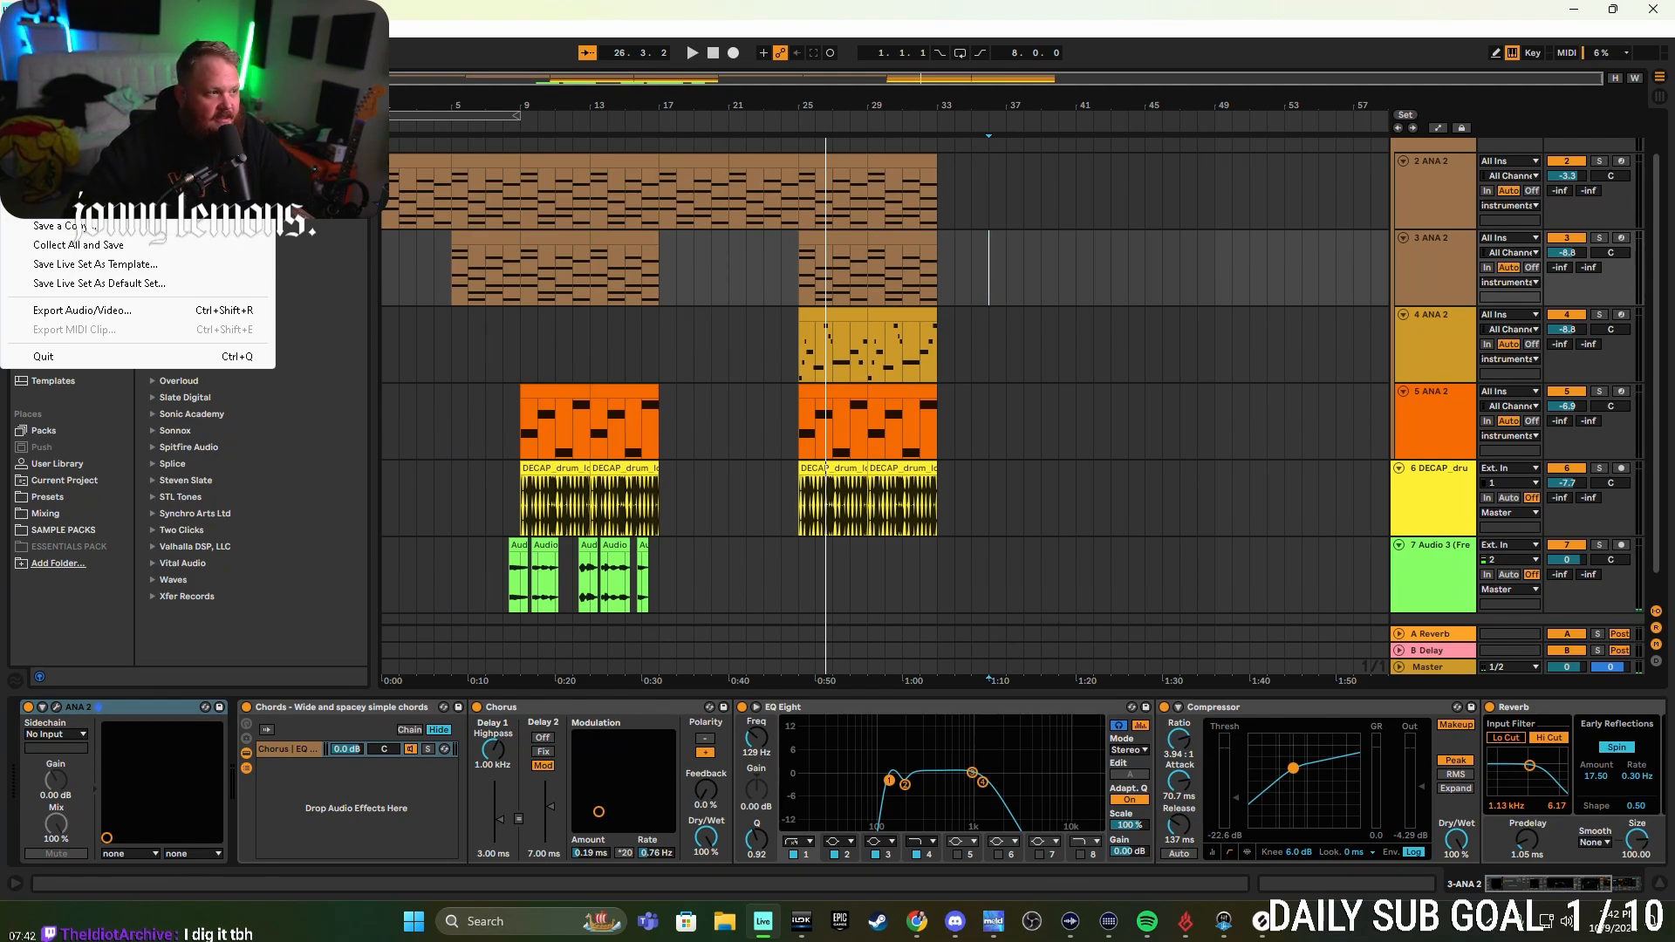
left_click(70, 207)
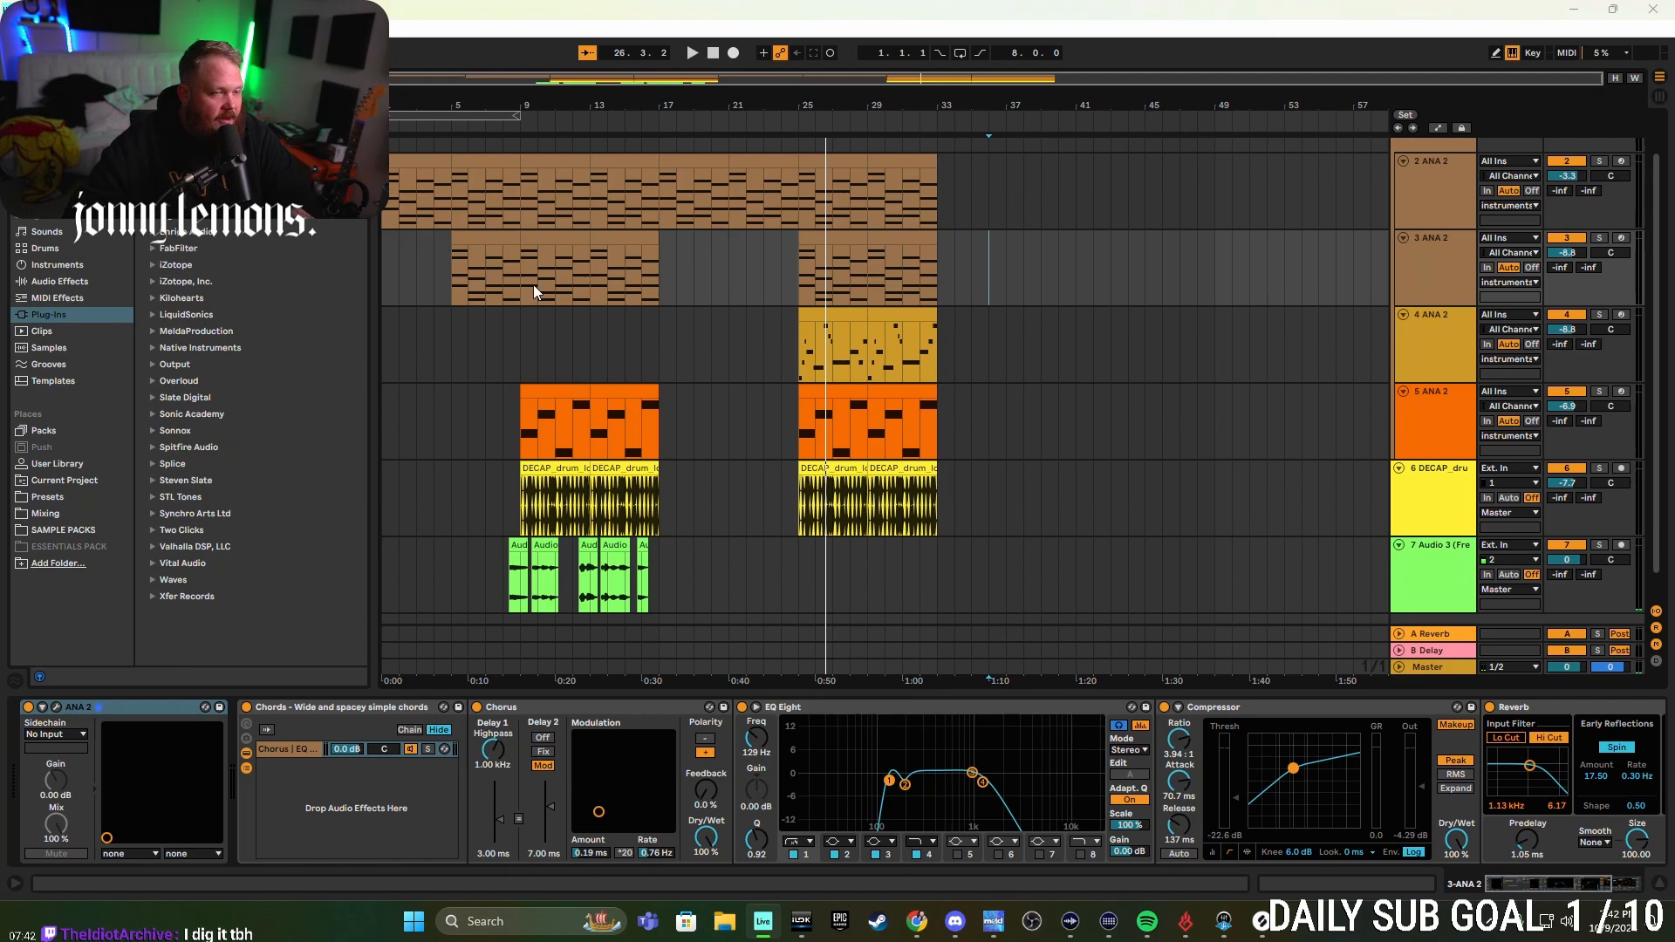
left_click(240, 88)
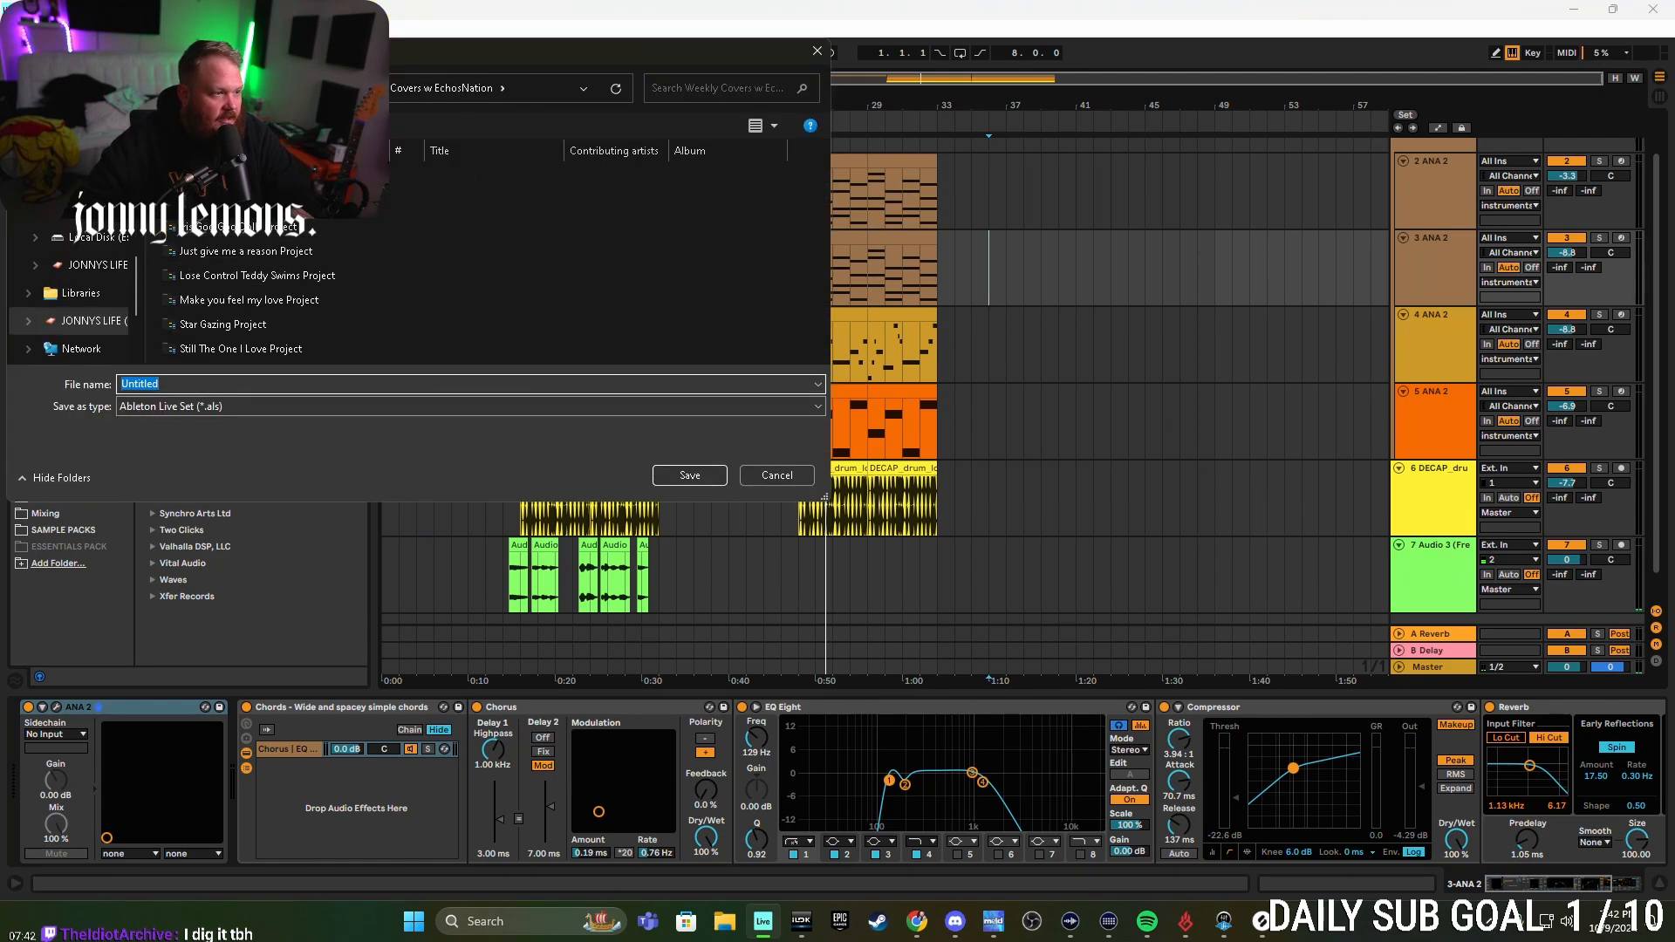
left_click(324, 88)
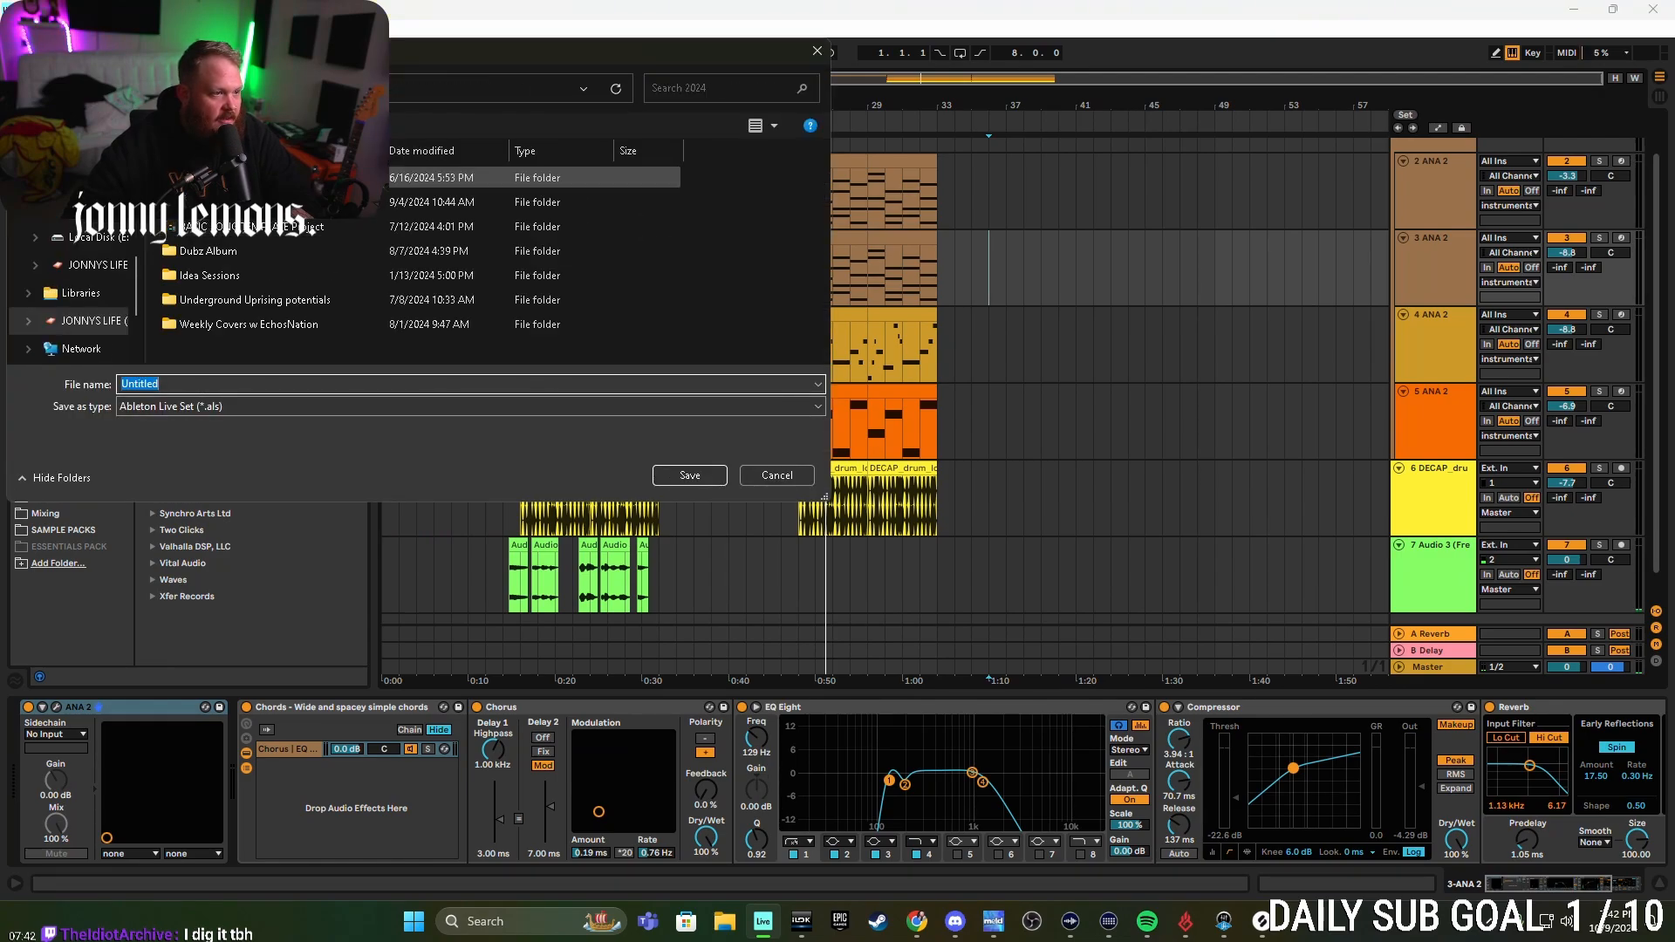
right_click(307, 344)
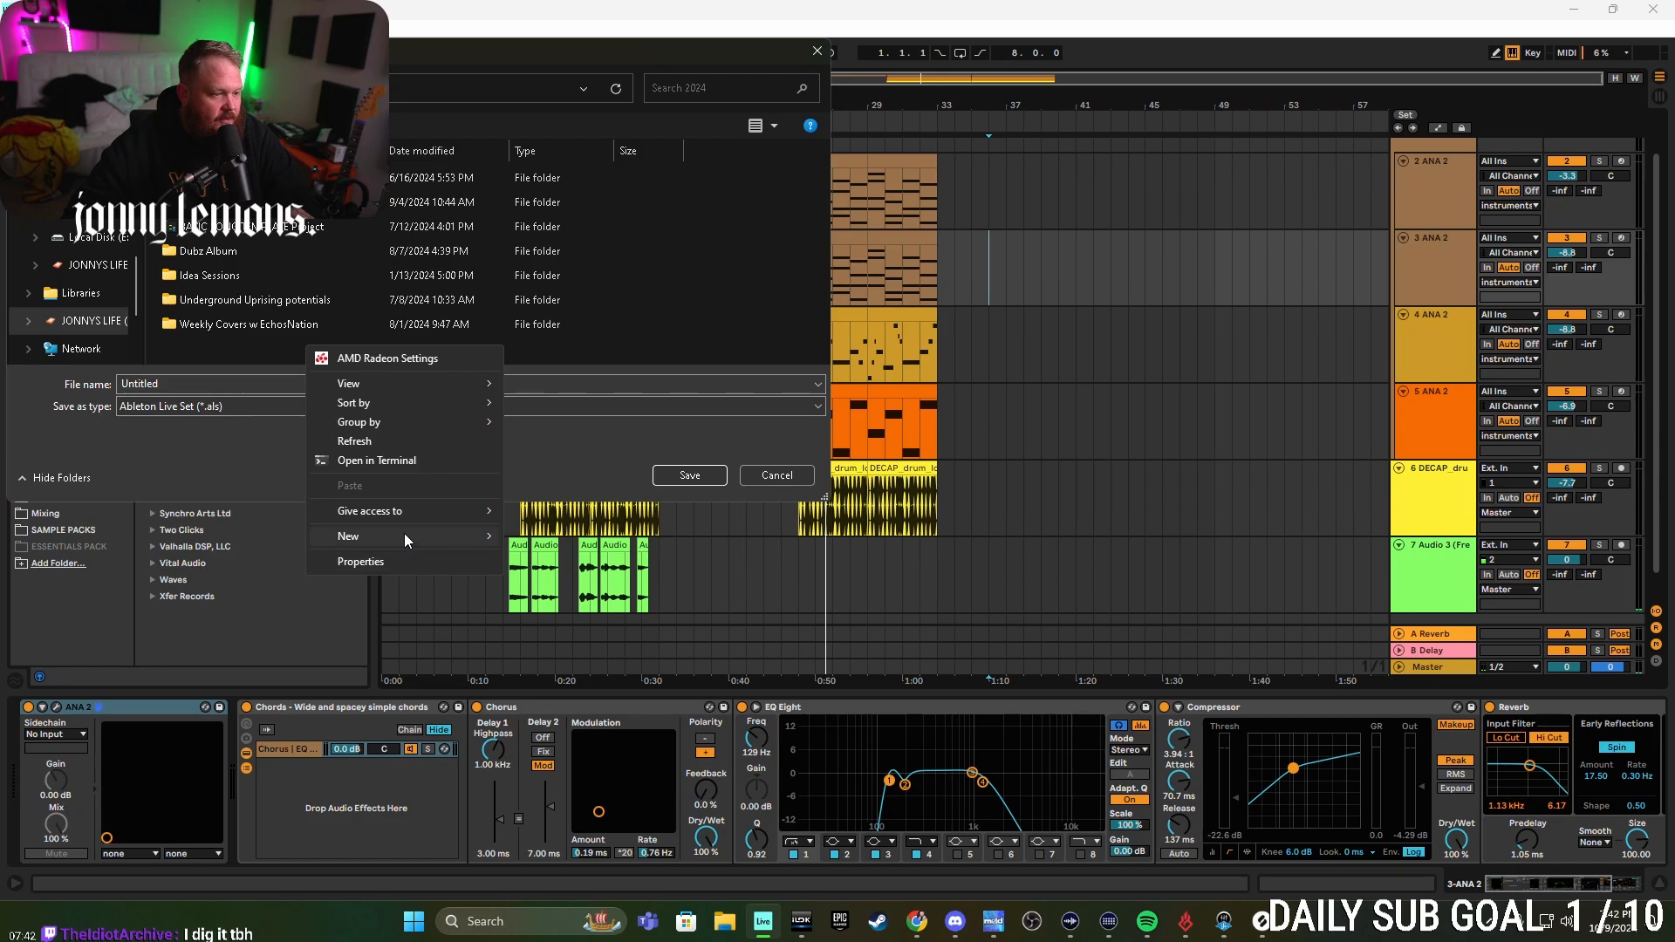
mouse_move(415, 534)
left_click(517, 538)
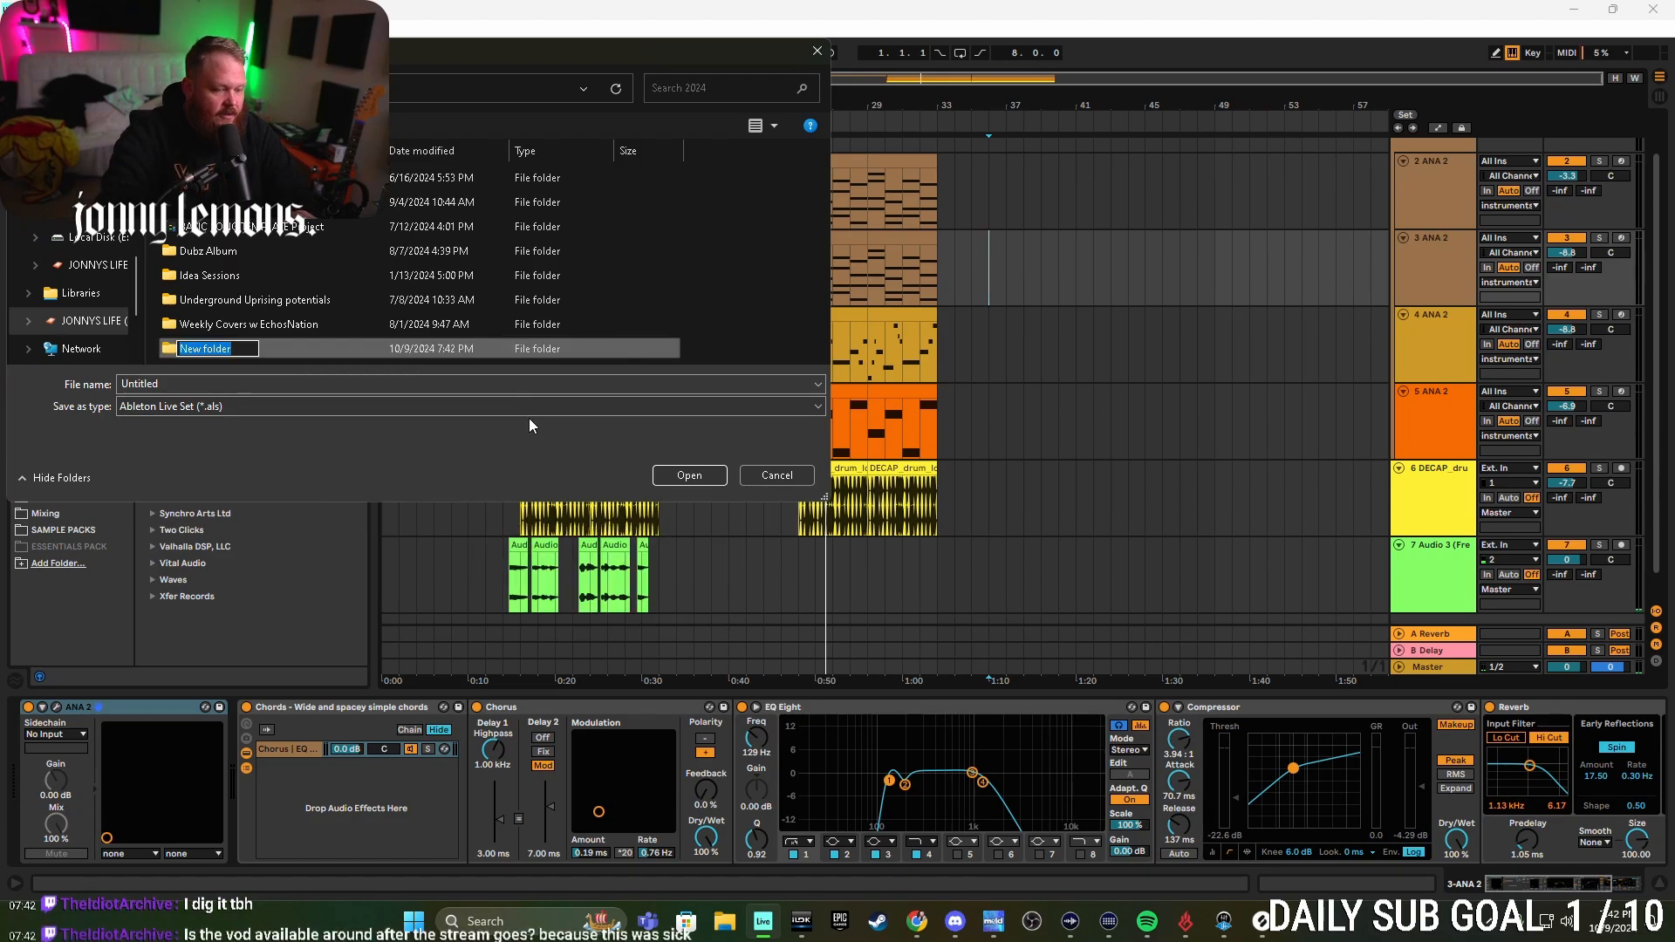
type("Music Pr")
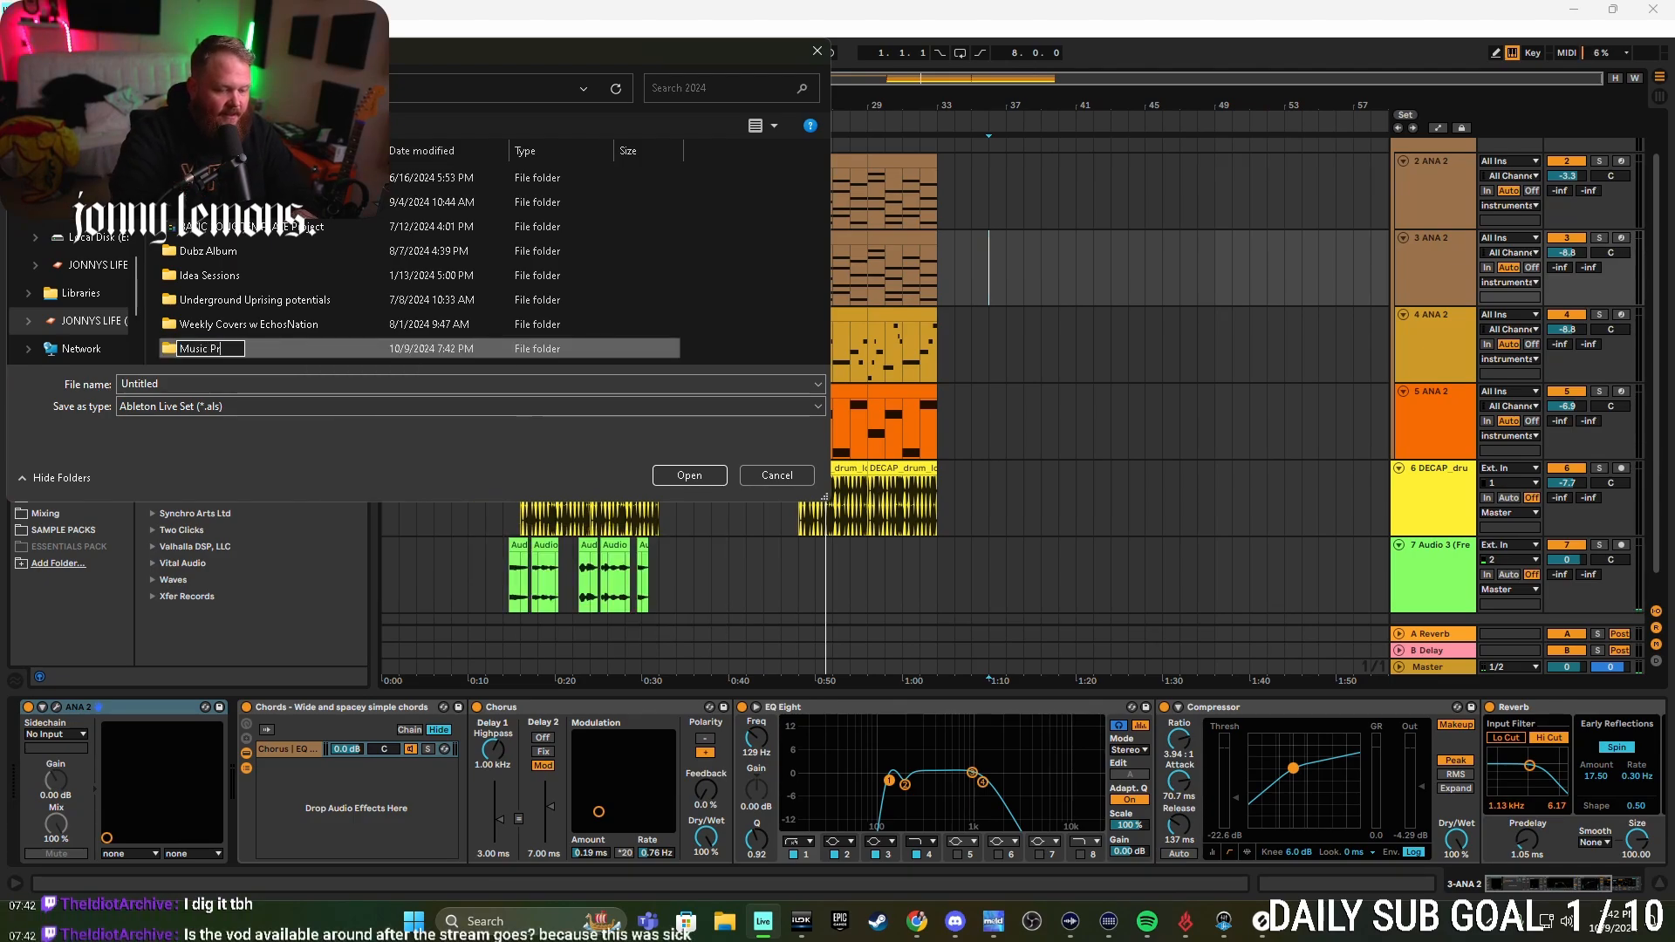
type("oduction 101")
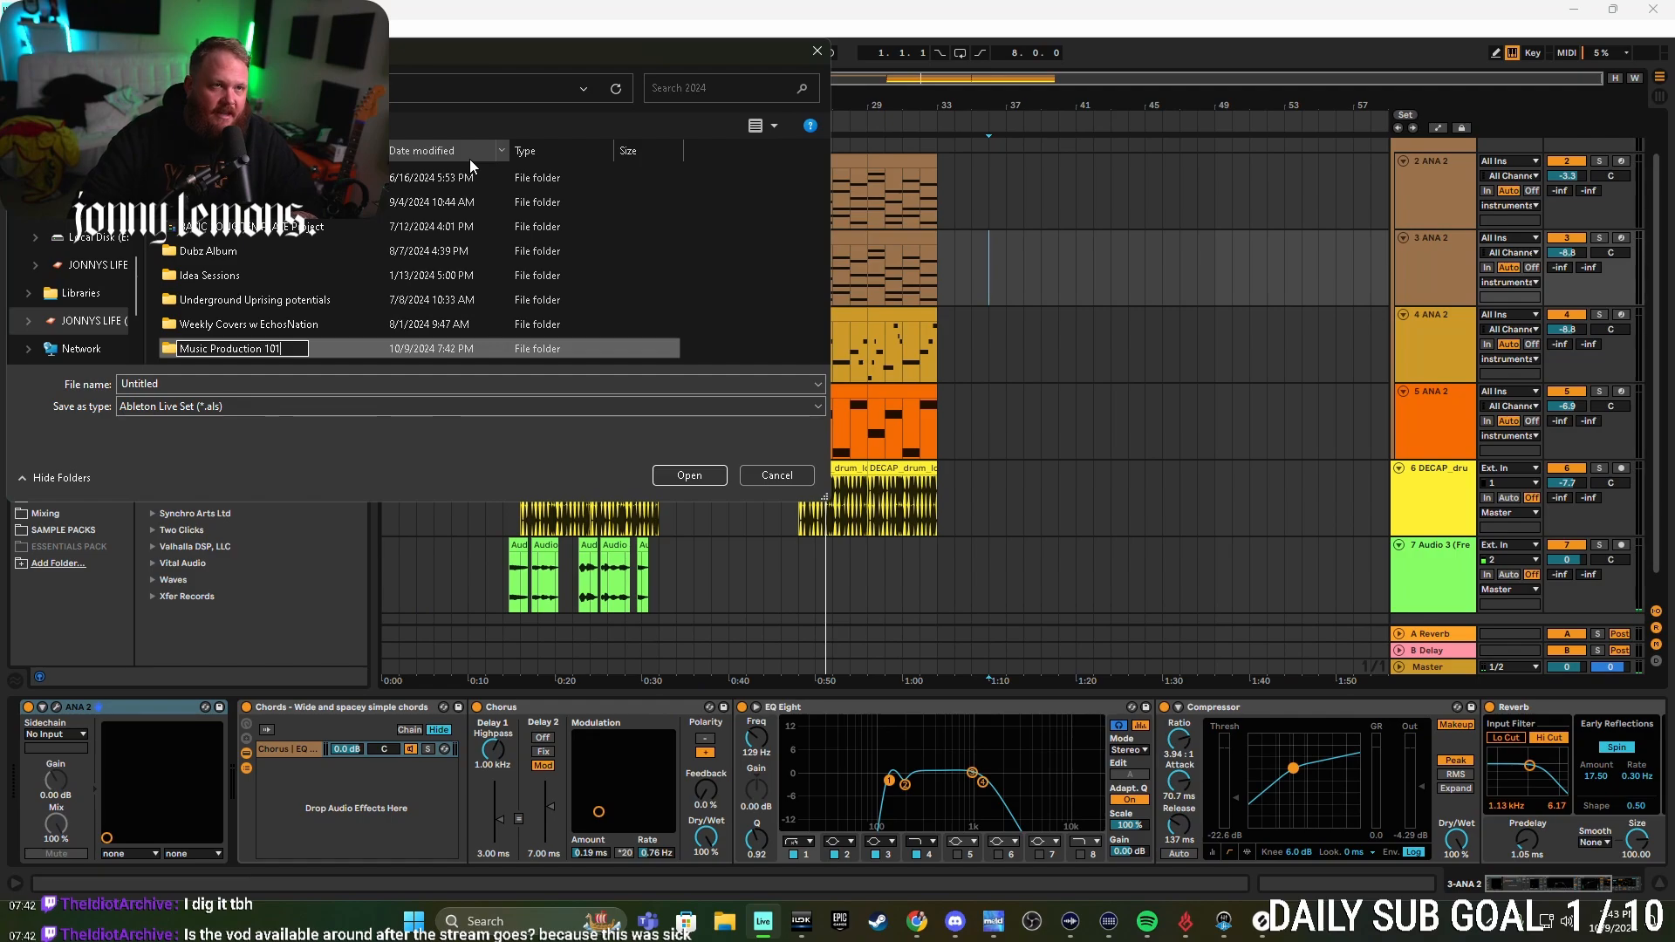
left_click(730, 354)
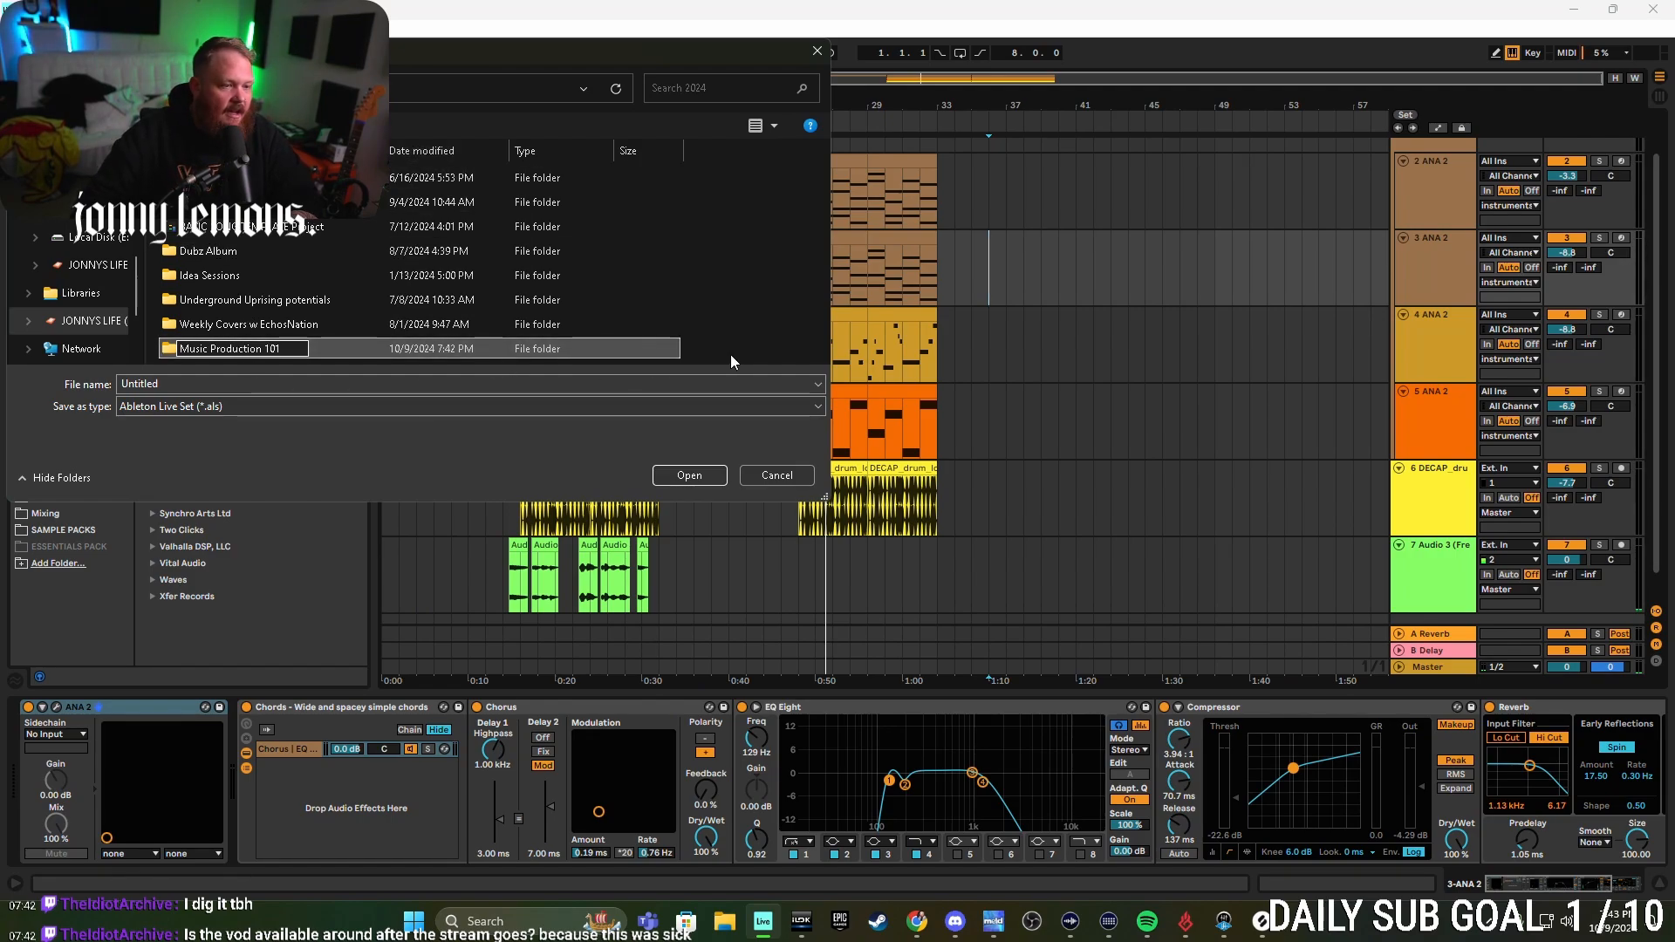
- Open the Music Production 101 folder and name the Live Set file "week 1 basics"
double_click(320, 349)
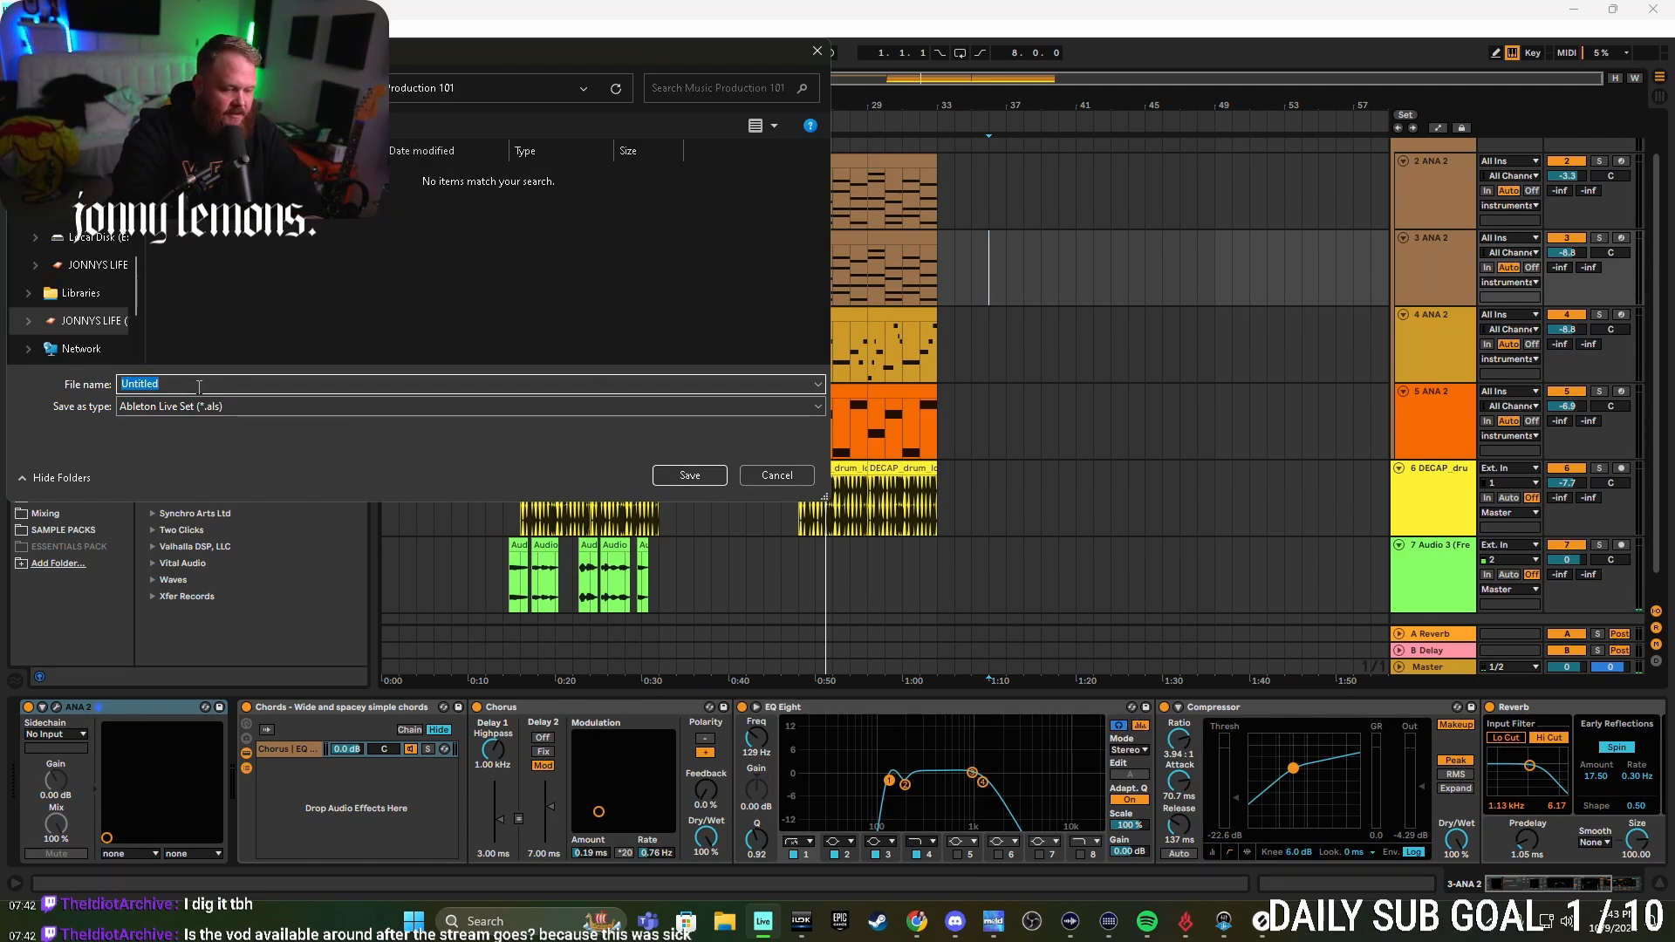
type("week 1 basics")
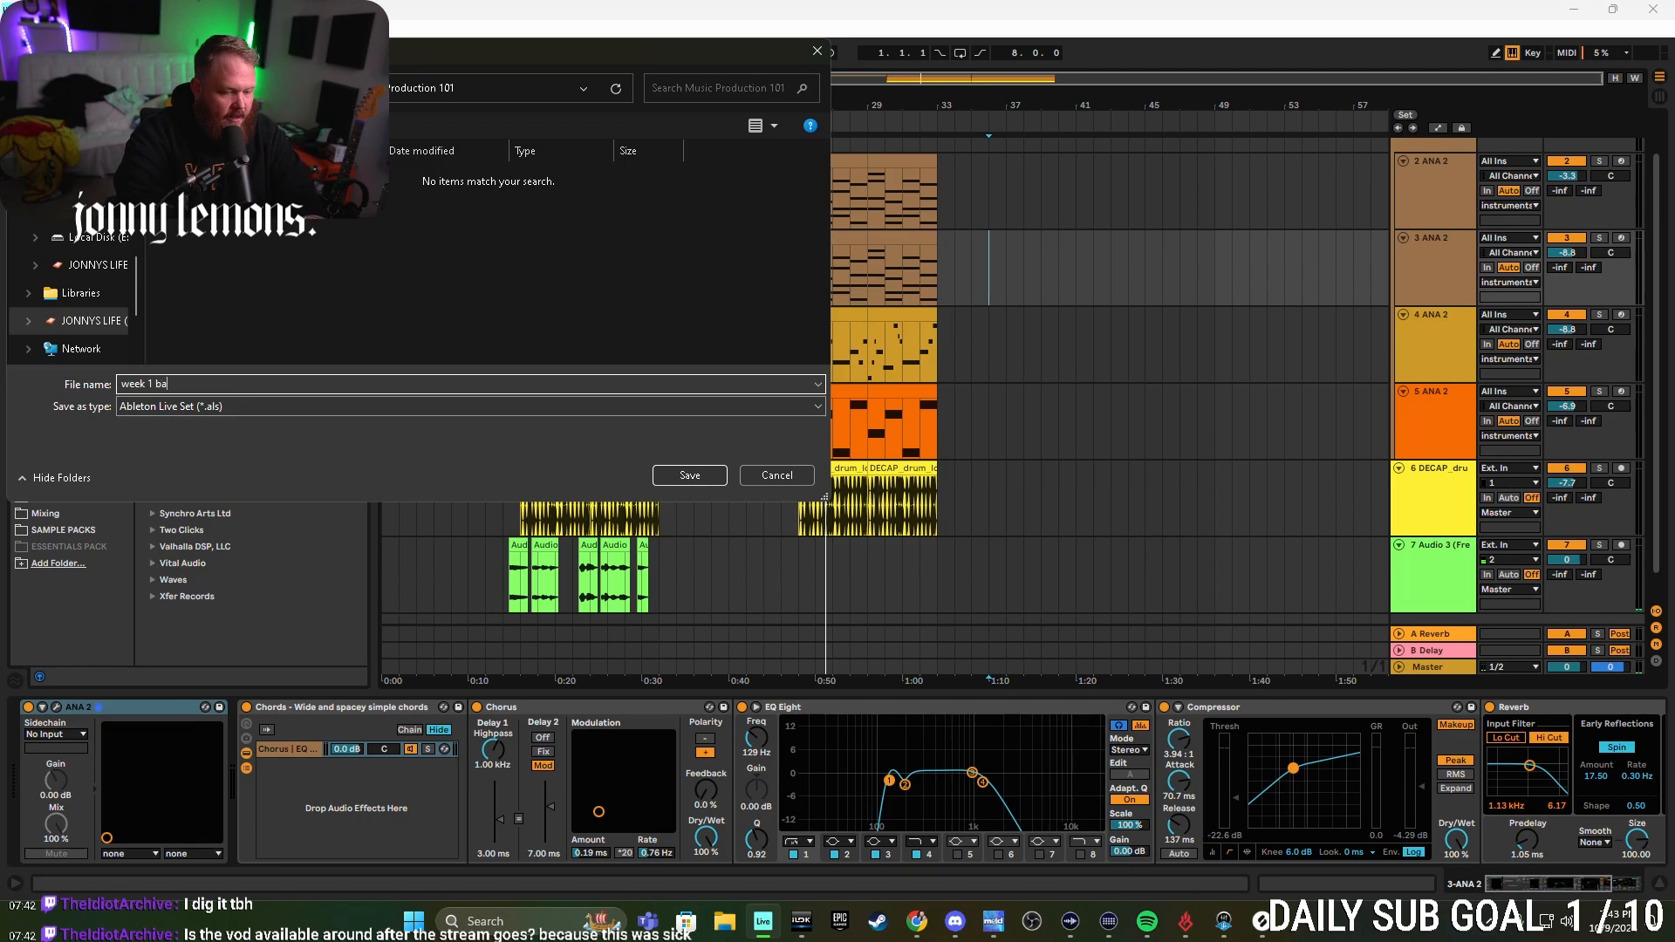